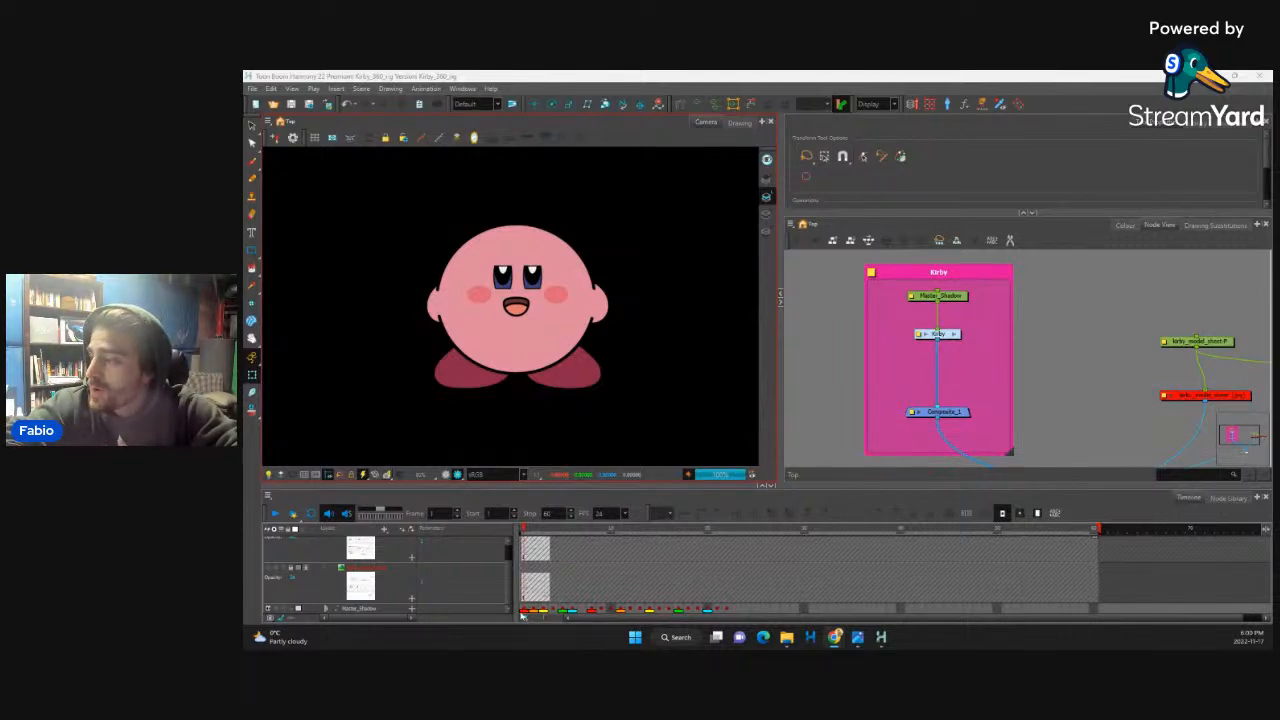
Step: Select the first frame of the Master_Shadow layer, enlarge the timeline area, and switch the Camera view from Render to OpenGL display
{"action": "left_click", "coordinate": [524, 611]}
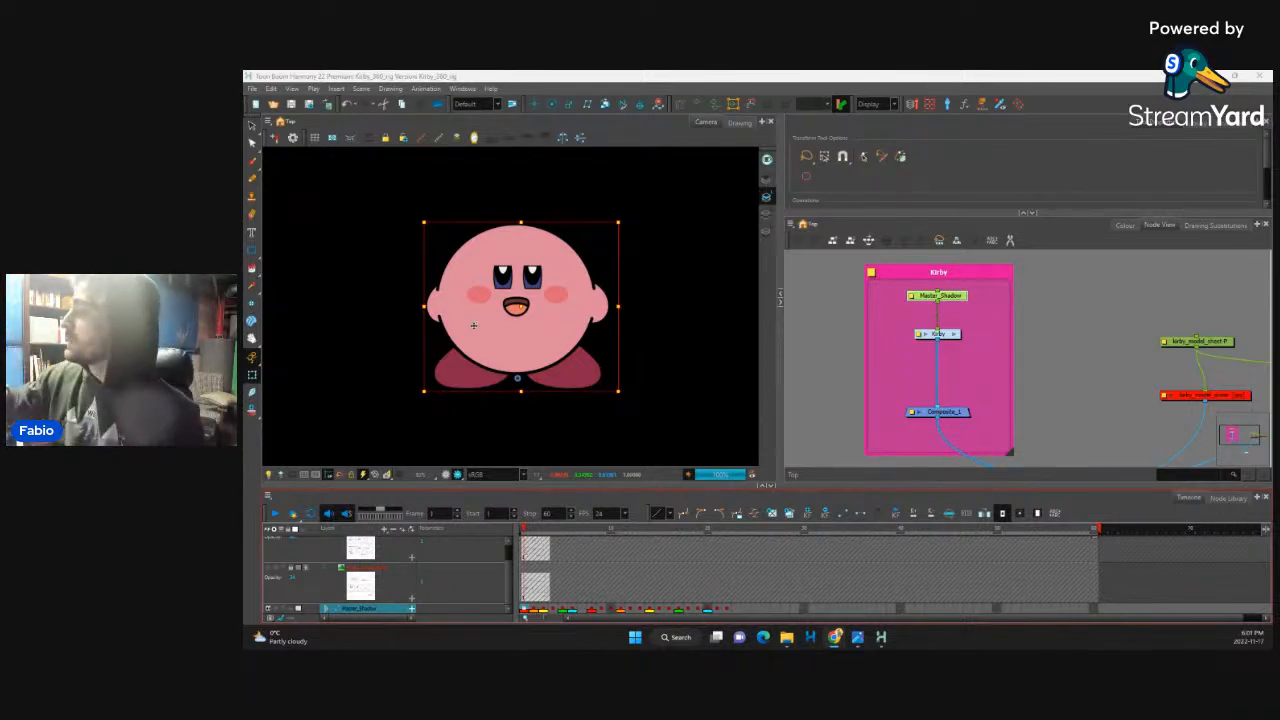
{"action": "left_click", "coordinate": [770, 486]}
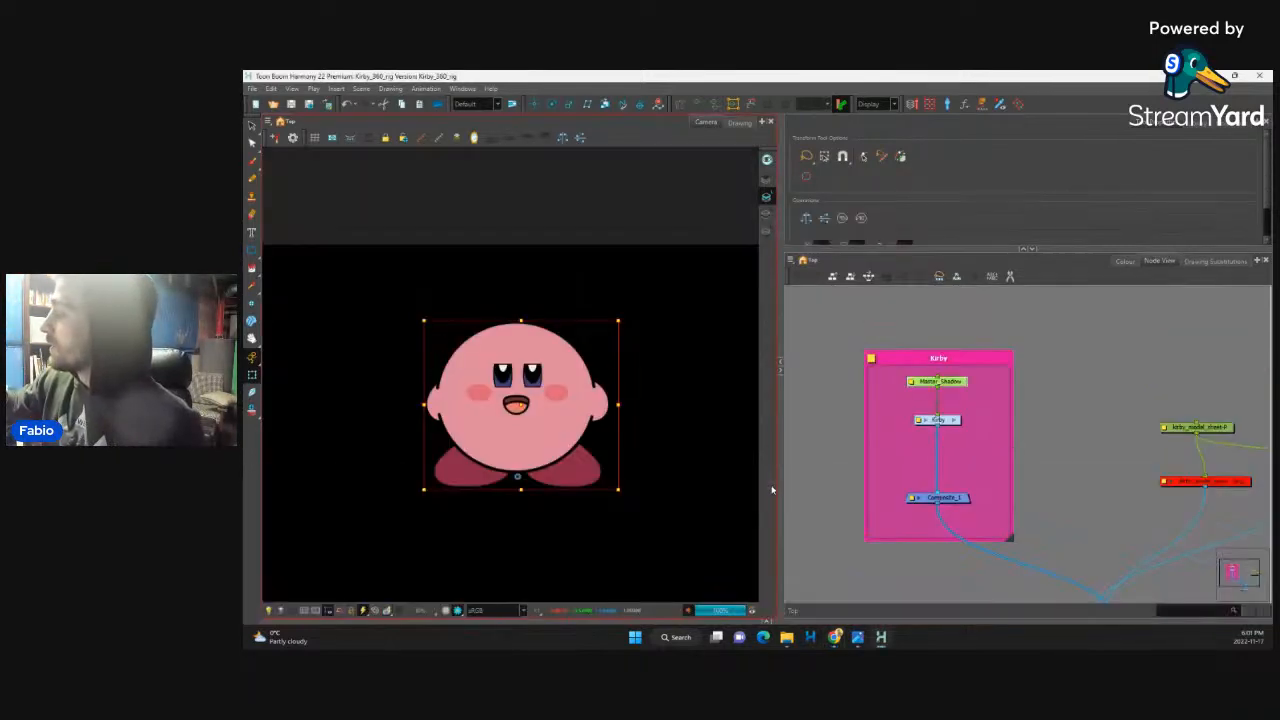
{"action": "left_click", "coordinate": [772, 622]}
{"action": "left_click_drag", "start_coordinate": [770, 486], "coordinate": [770, 443]}
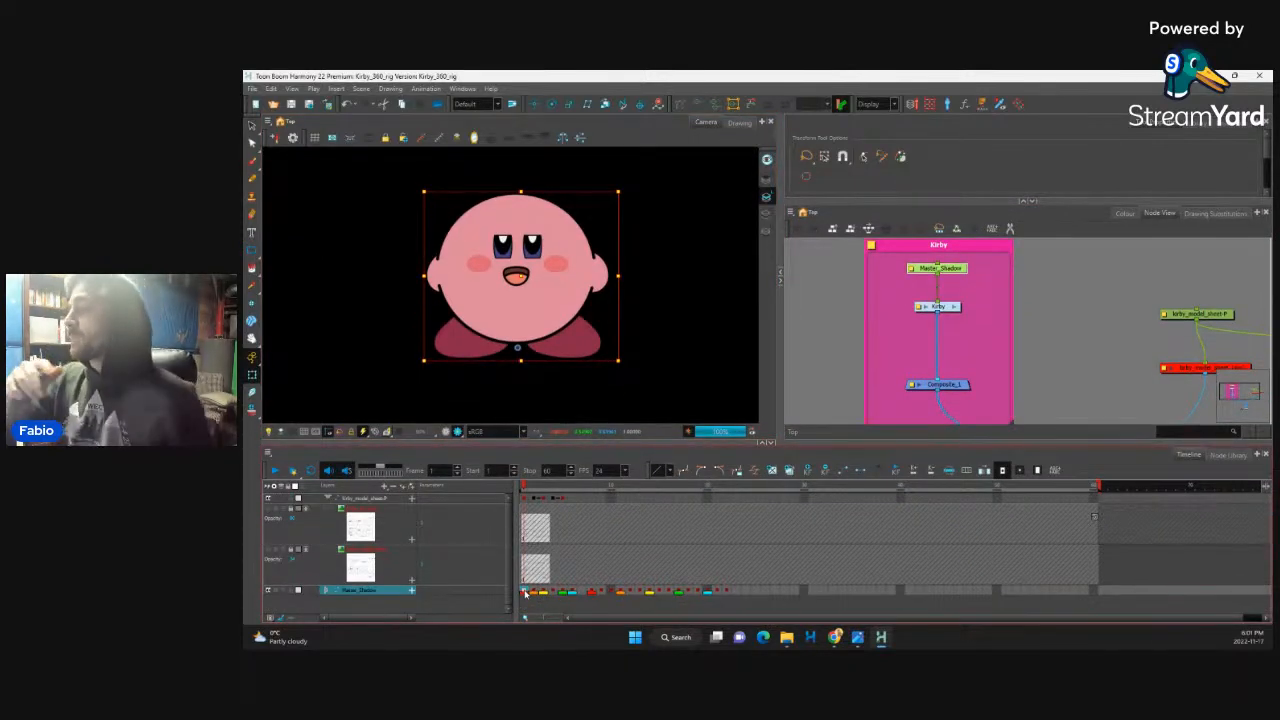
{"action": "left_click", "coordinate": [457, 431]}
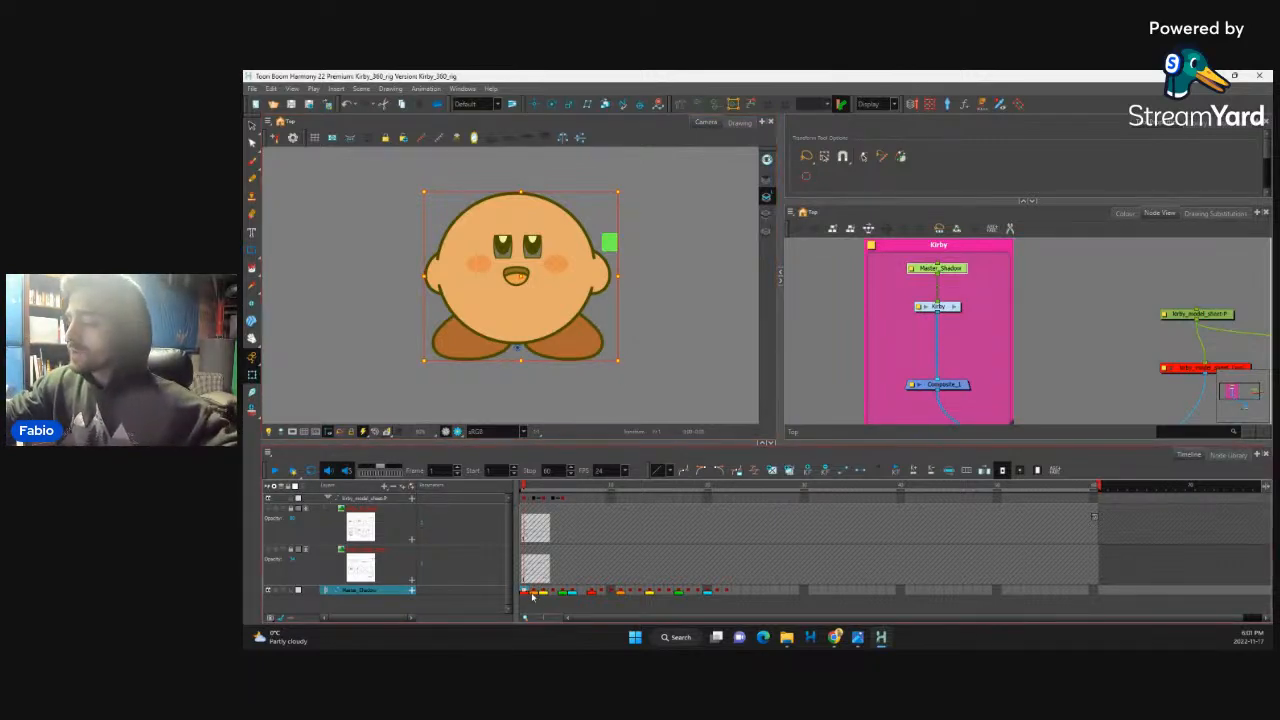
Step: Preview Kirby's poses along the timeline and return to frame 1
{"action": "key", "text": "period"}
{"action": "key", "text": "comma"}
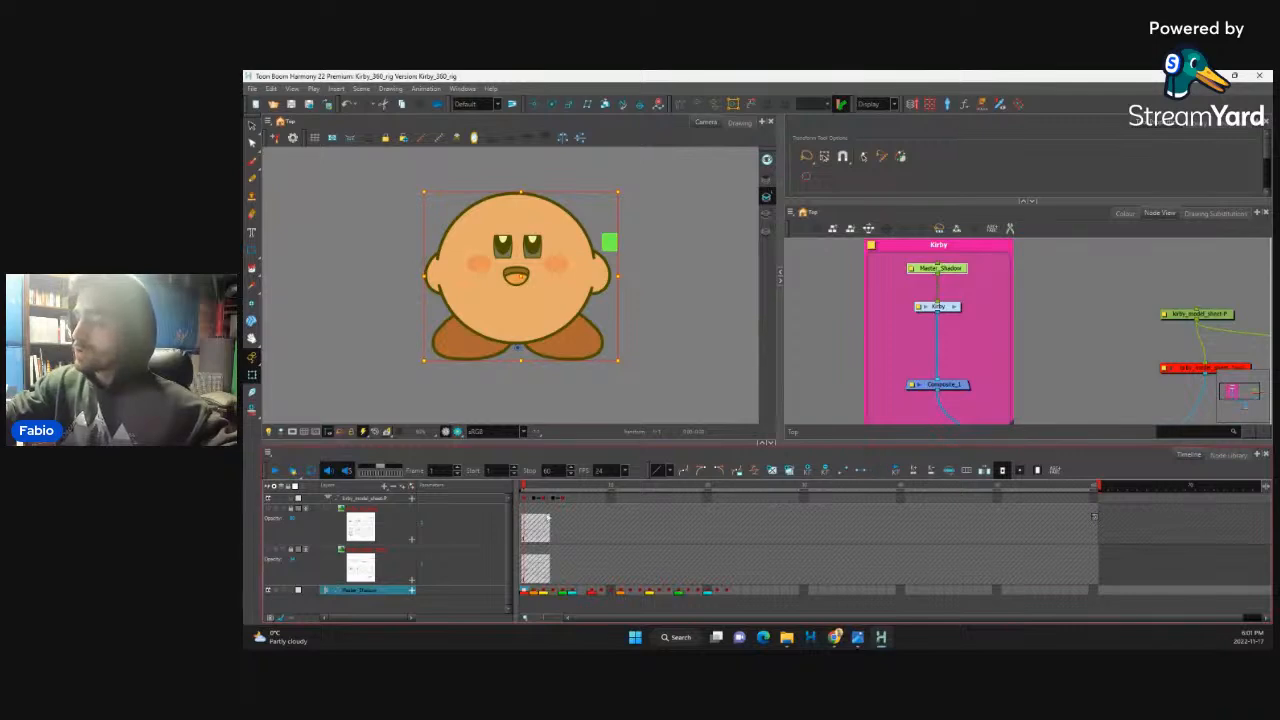
{"action": "left_click", "coordinate": [542, 545]}
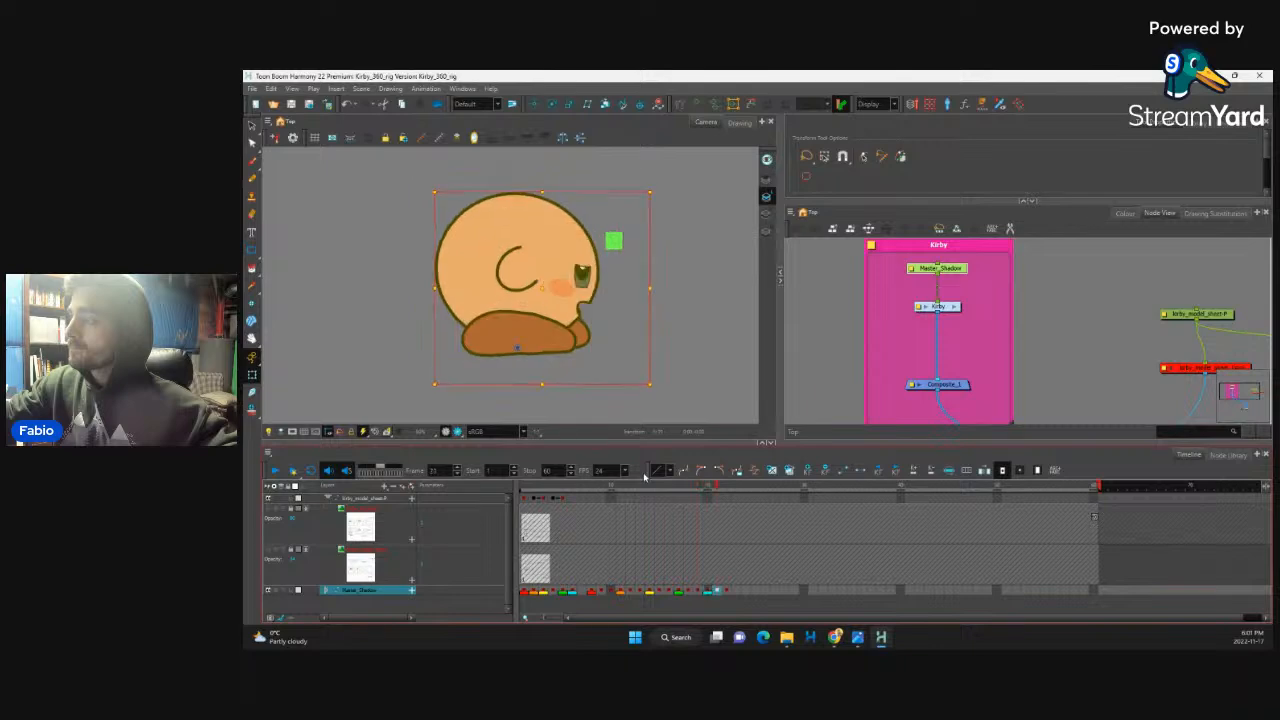
{"action": "key", "text": "comma"}
{"action": "key", "text": "comma"}
{"action": "key", "text": "comma"}
{"action": "key", "text": "comma"}
{"action": "key", "text": "comma"}
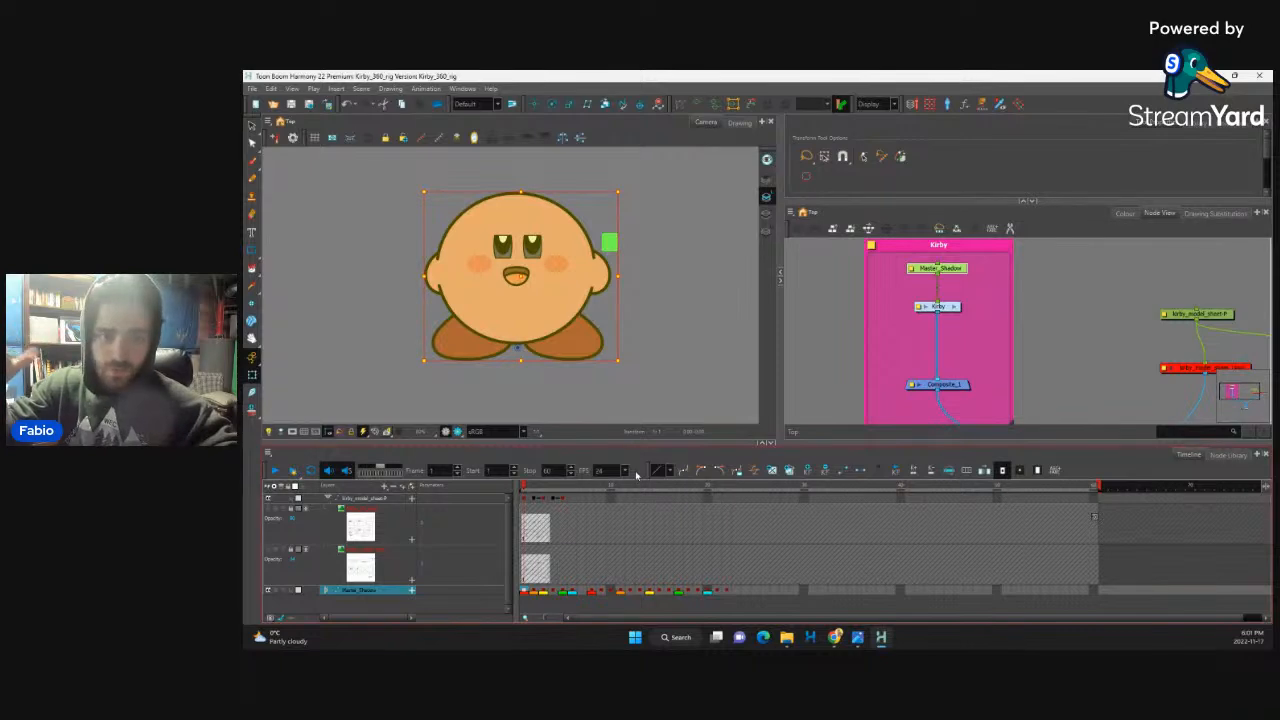
Step: Step forward frame by frame from frame 1 to frame 18 to examine each of Kirby's turnaround poses
{"action": "key", "text": "period"}
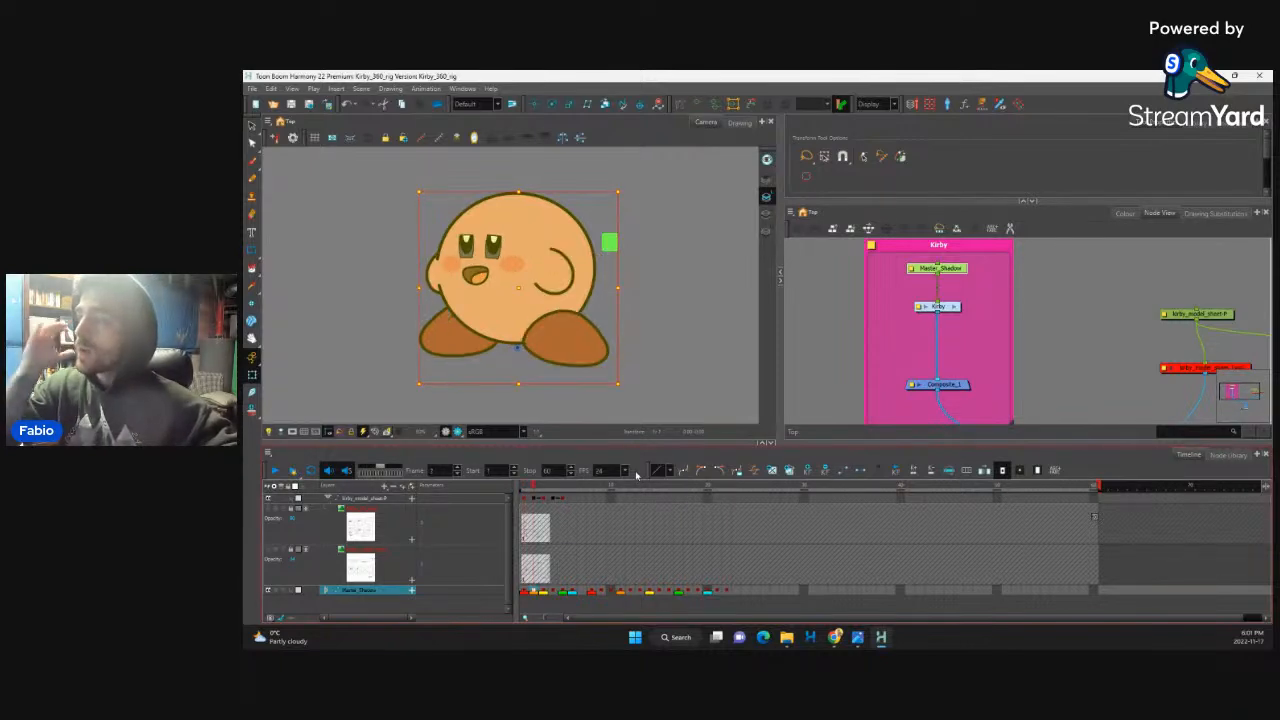
{"action": "key", "text": "period"}
{"action": "key", "text": "period"}
{"action": "key", "text": "period"}
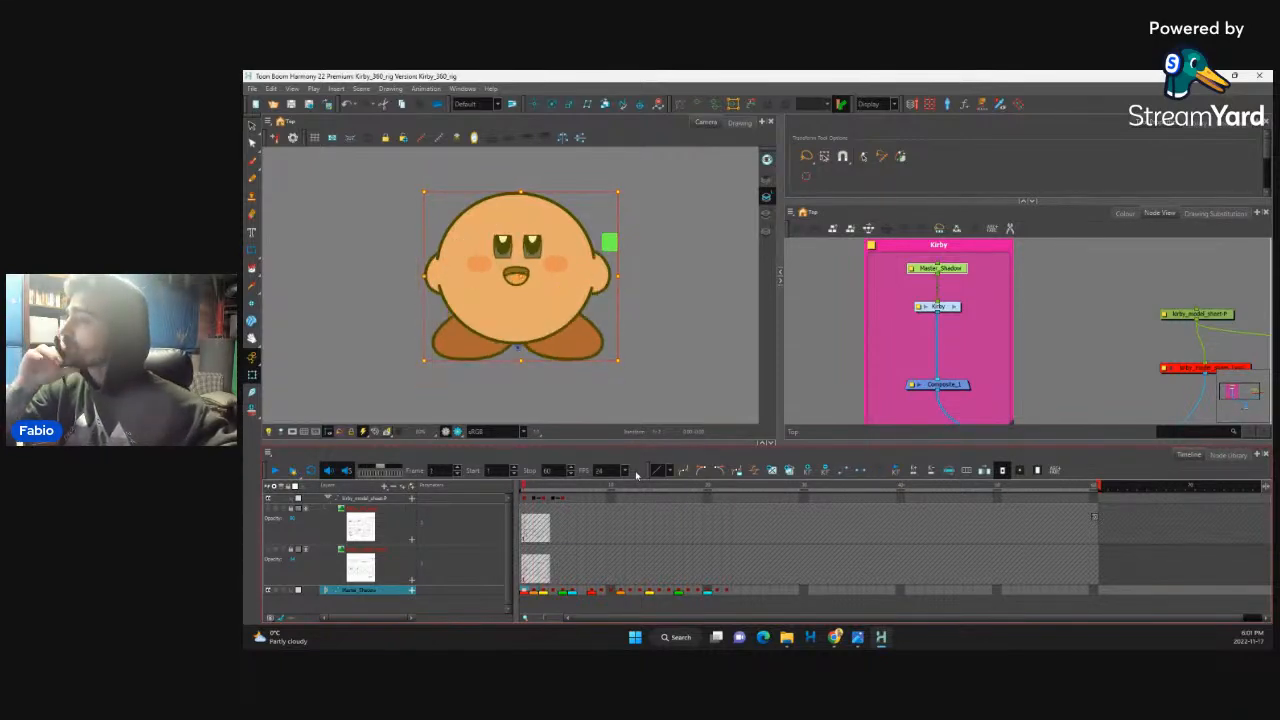
{"action": "key", "text": "period"}
{"action": "key", "text": "period"}
{"action": "key", "text": "period"}
{"action": "key", "text": "period"}
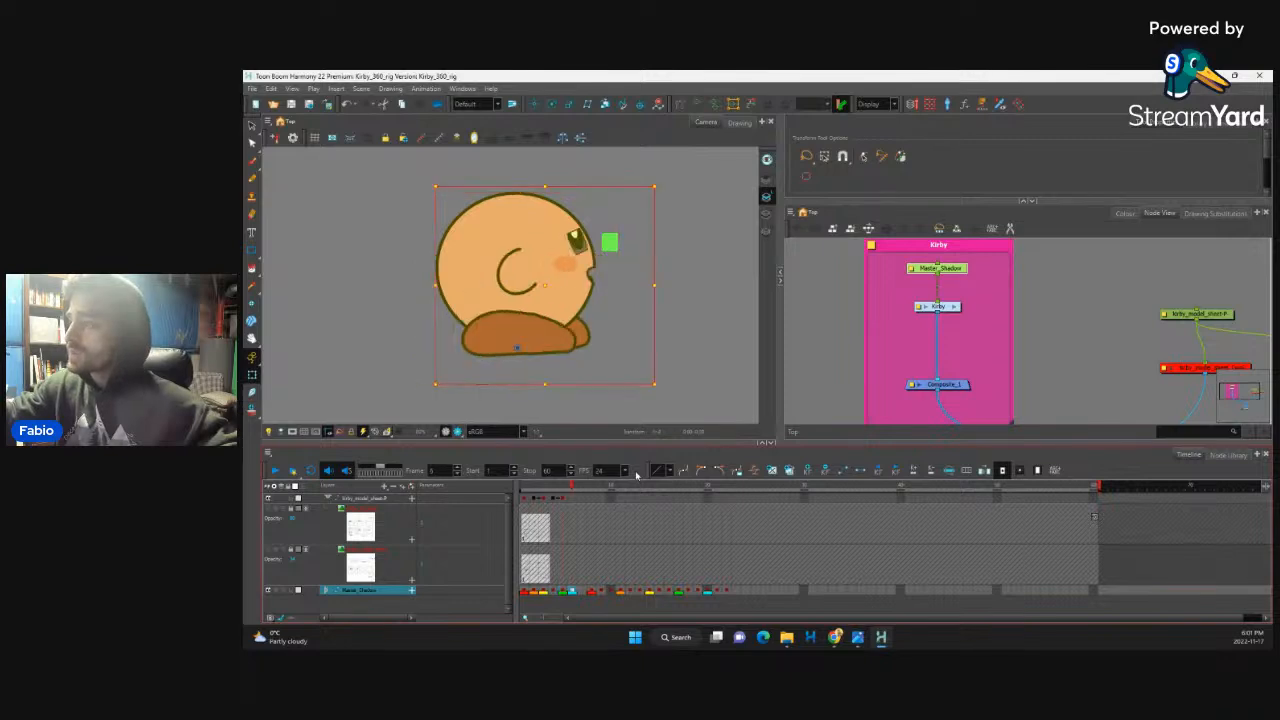
{"action": "key", "text": "period"}
{"action": "key", "text": "period"}
{"action": "key", "text": "period"}
{"action": "key", "text": "period"}
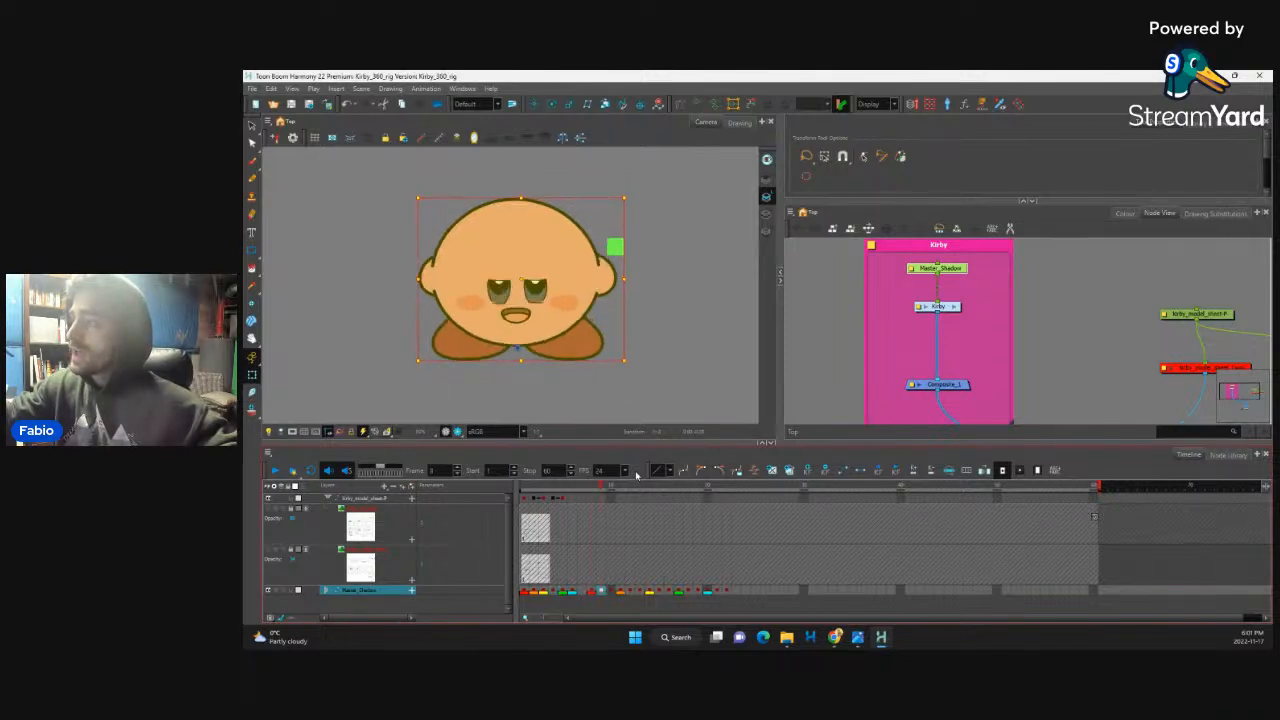
{"action": "key", "text": "period"}
{"action": "key", "text": "period"}
{"action": "key", "text": "period"}
{"action": "key", "text": "period"}
{"action": "key", "text": "period"}
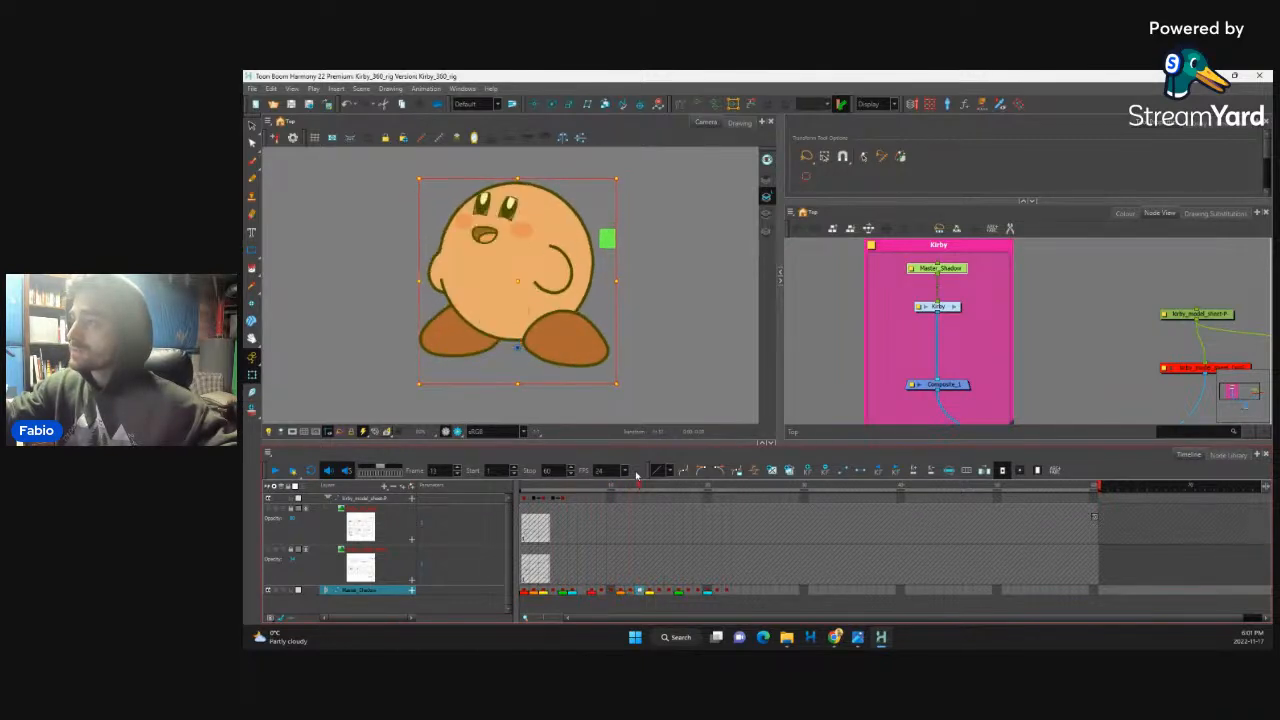
{"action": "key", "text": "period"}
{"action": "key", "text": "period"}
{"action": "key", "text": "period"}
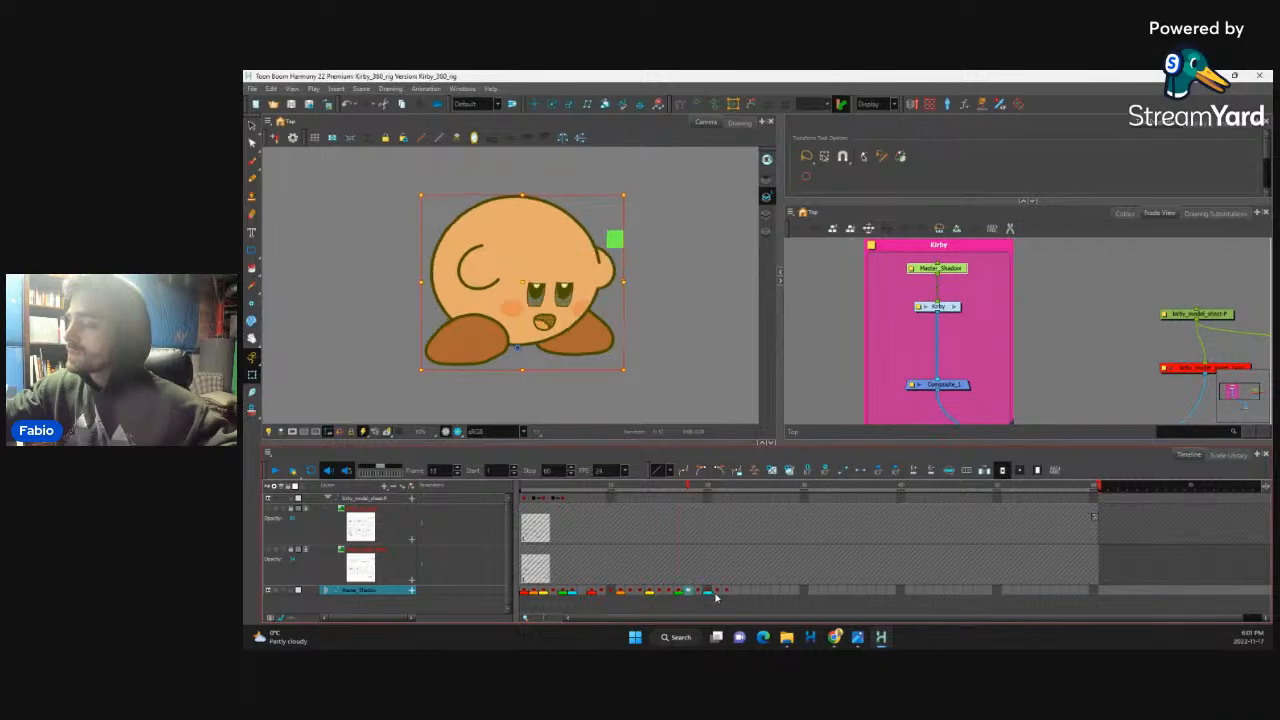
Step: Go back to frame 1 and review the poses again up to frame 9
{"action": "key", "text": "comma"}
{"action": "key", "text": "comma"}
{"action": "key", "text": "comma"}
{"action": "key", "text": "comma"}
{"action": "key", "text": "comma"}
{"action": "key", "text": "comma"}
{"action": "key", "text": "comma"}
{"action": "key", "text": "comma"}
{"action": "key", "text": "comma"}
{"action": "key", "text": "comma"}
{"action": "key", "text": "comma"}
{"action": "key", "text": "comma"}
{"action": "key", "text": "comma"}
{"action": "key", "text": "comma"}
{"action": "key", "text": "comma"}
{"action": "key", "text": "comma"}
{"action": "key", "text": "comma"}
{"action": "key", "text": "comma"}
{"action": "key", "text": "comma"}
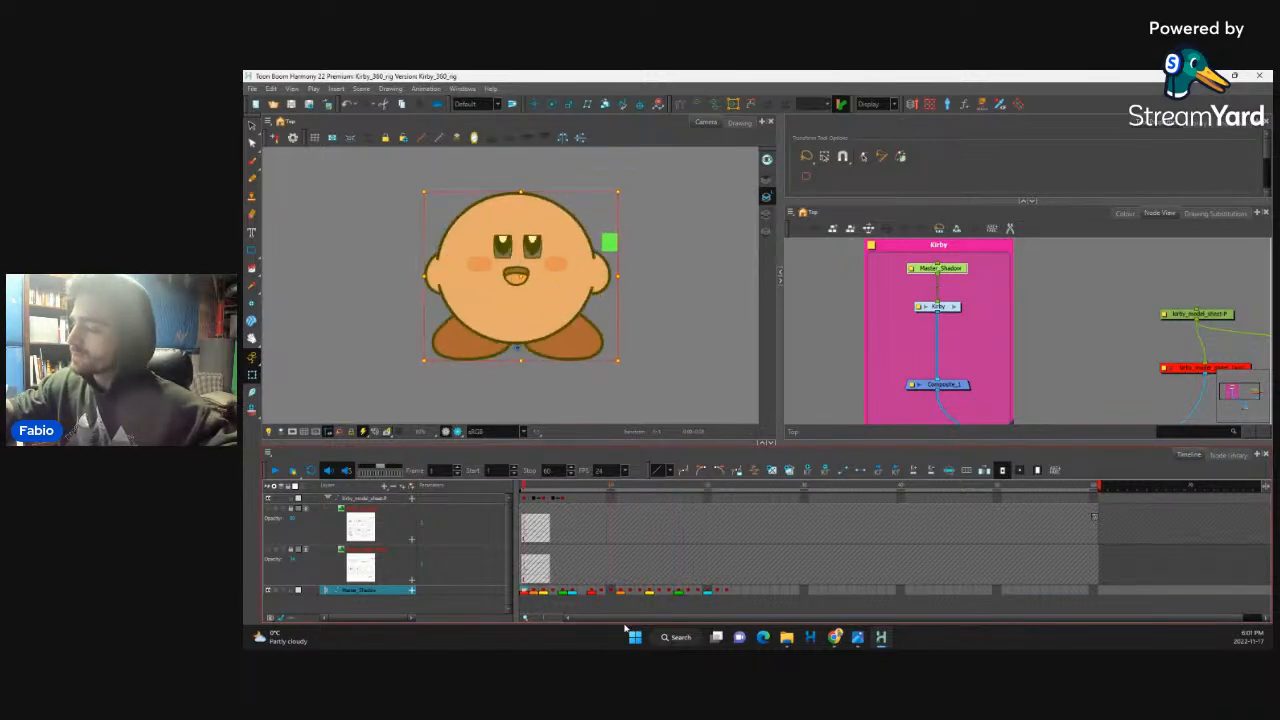
{"action": "key", "text": "period"}
{"action": "key", "text": "period"}
{"action": "key", "text": "period"}
{"action": "key", "text": "period"}
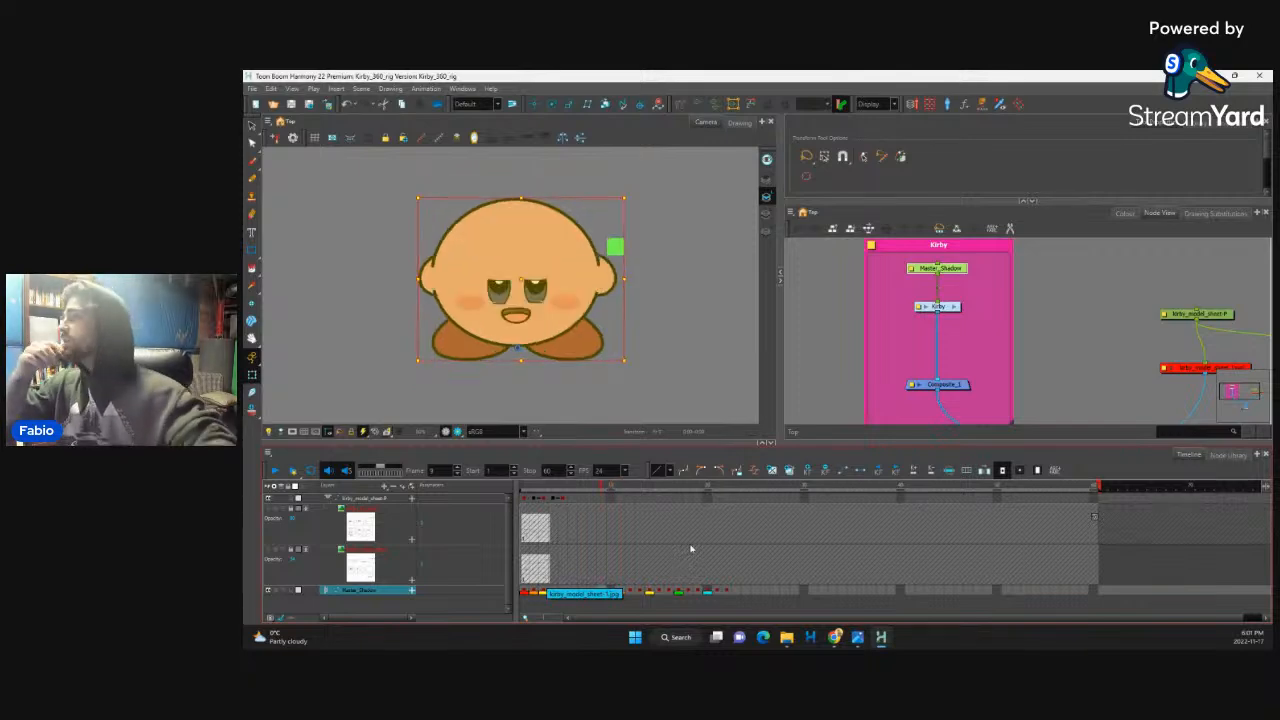
Step: Return to frame 1 with the Master_Shadow layer selected
{"action": "left_click", "coordinate": [947, 307]}
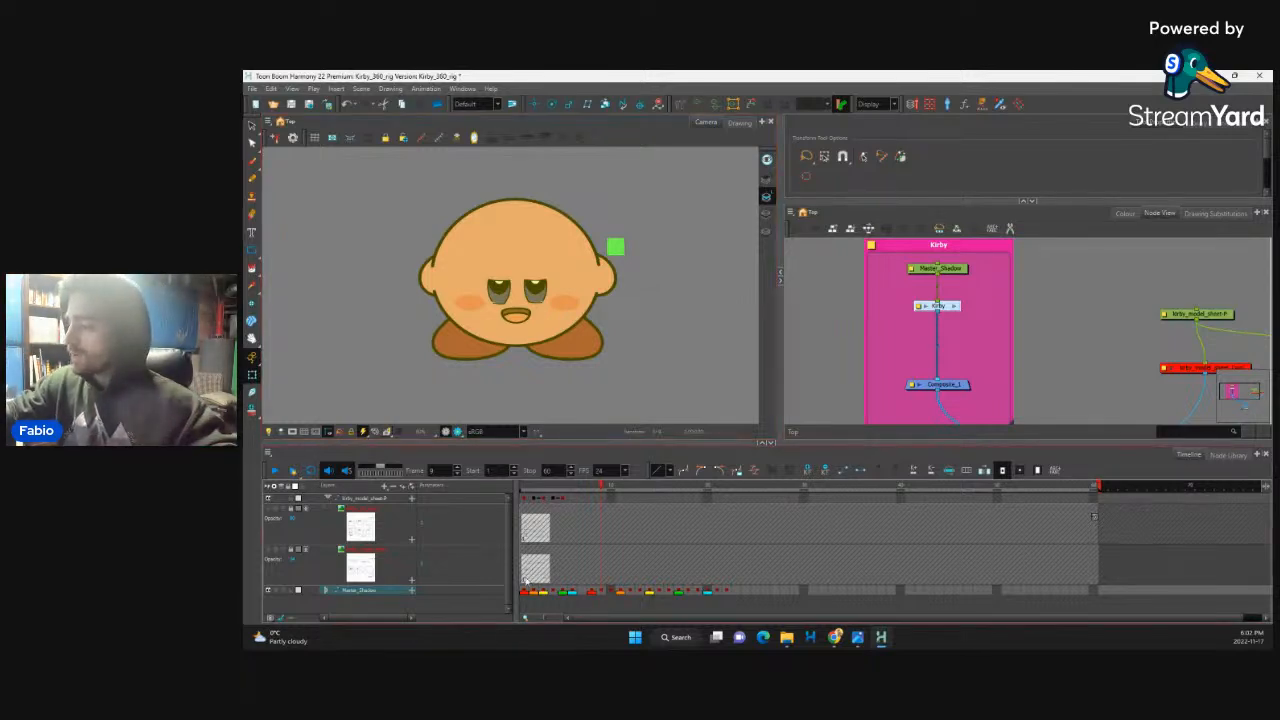
{"action": "left_click", "coordinate": [526, 590]}
{"action": "mouse_move", "coordinate": [527, 488]}
{"action": "left_mouse_down"}
{"action": "mouse_move", "coordinate": [709, 496]}
{"action": "mouse_move", "coordinate": [518, 500]}
{"action": "left_mouse_up"}
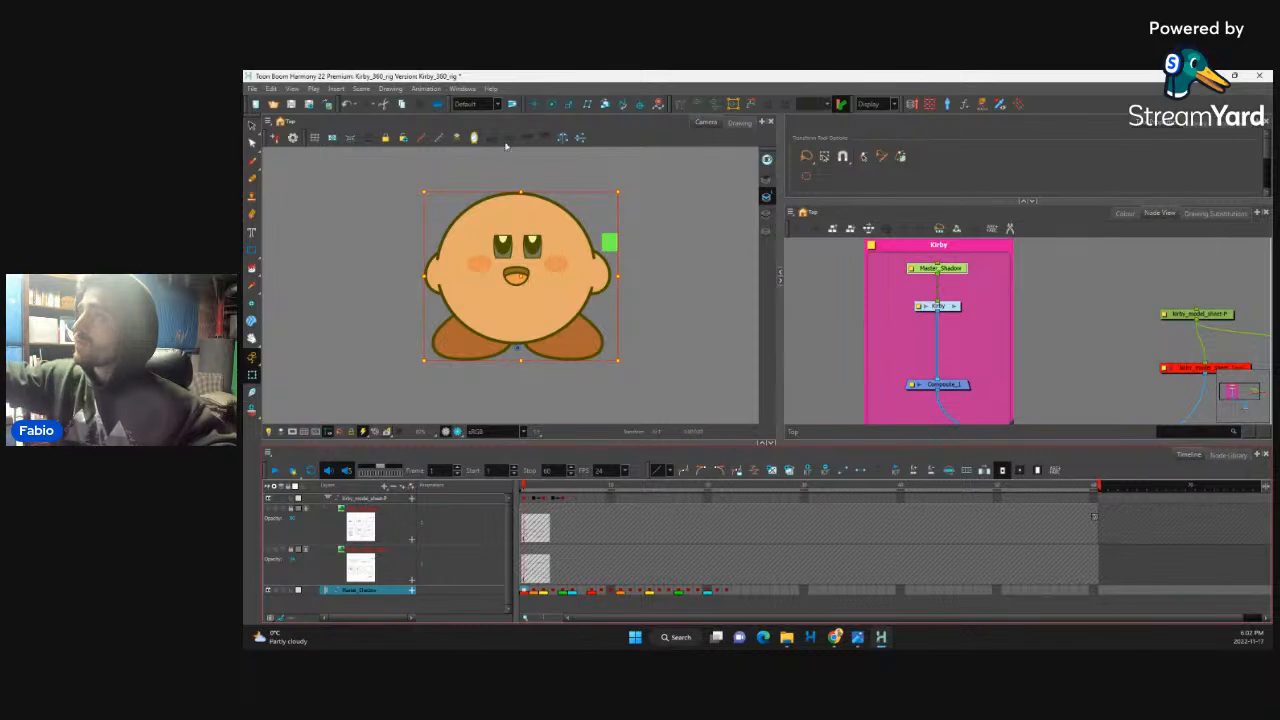
{"action": "left_click", "coordinate": [462, 88]}
{"action": "mouse_move", "coordinate": [530, 128]}
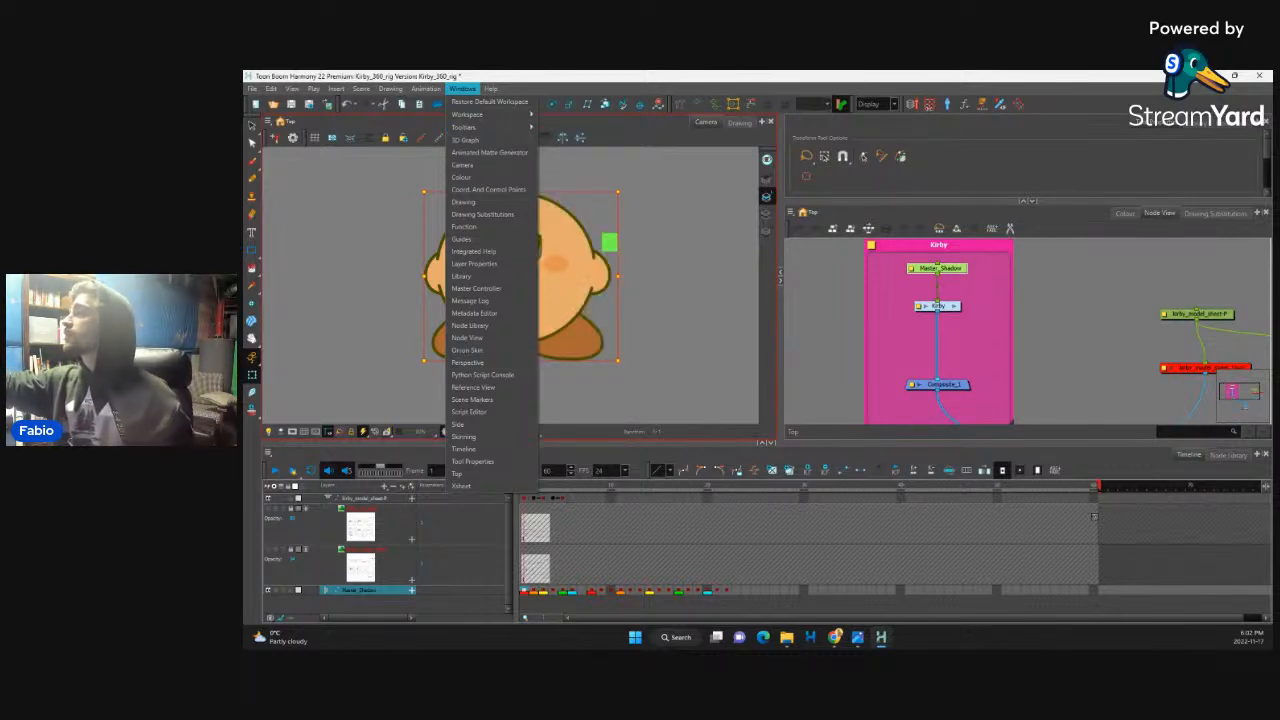
{"action": "left_click", "coordinate": [470, 89]}
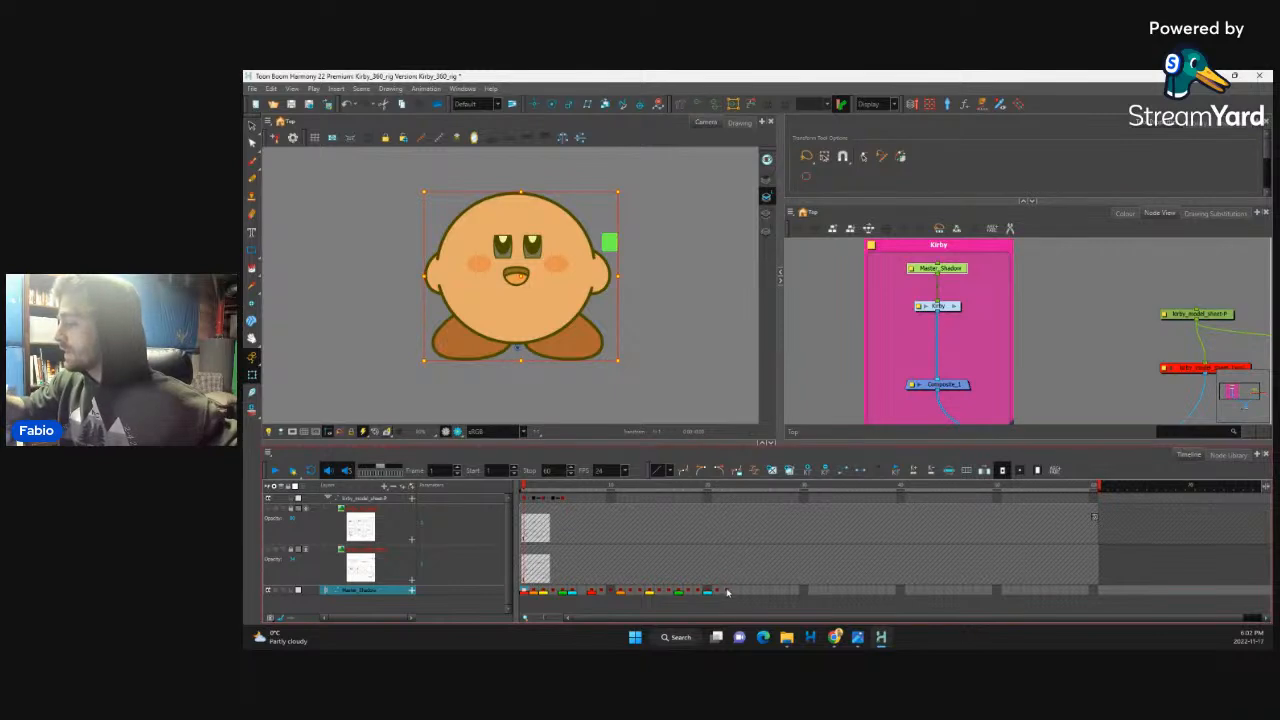
{"action": "left_click", "coordinate": [727, 593]}
{"action": "left_click_drag", "start_coordinate": [727, 593], "coordinate": [527, 597]}
{"action": "left_click", "coordinate": [543, 609]}
{"action": "left_click", "coordinate": [526, 592]}
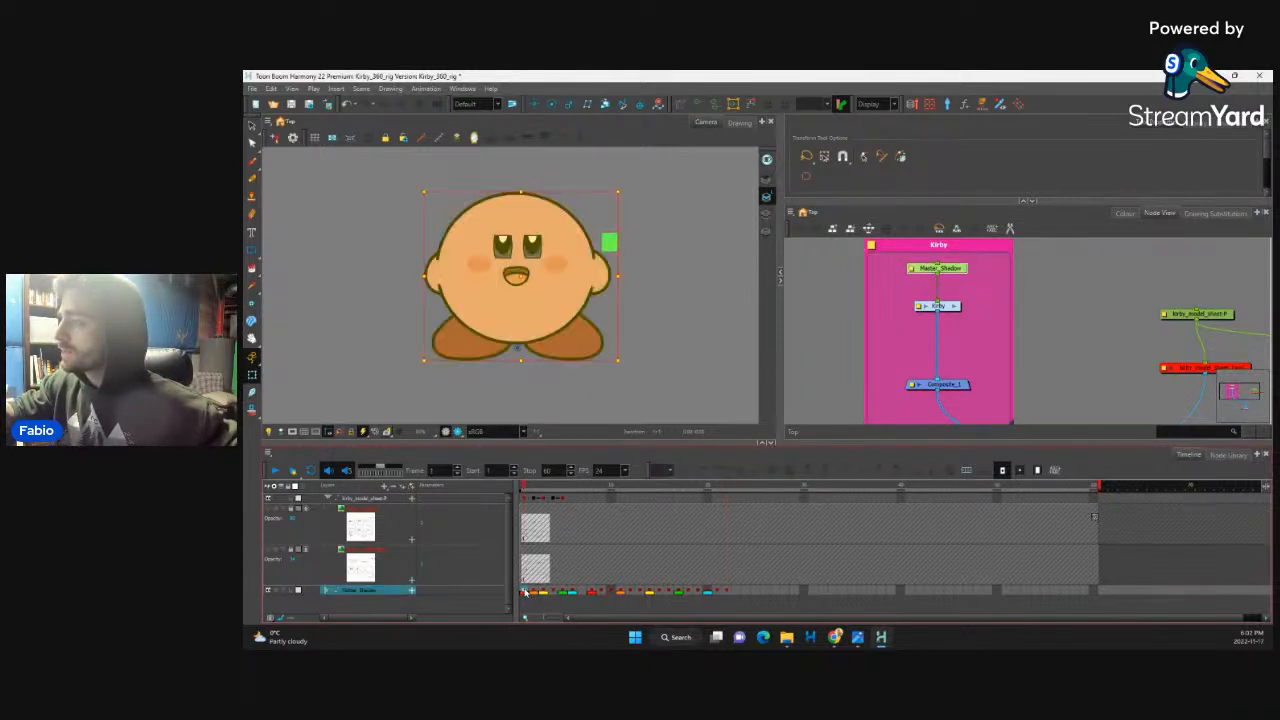
Step: Compare the pose at frame 8 with the poses at the start of the Master_Shadow layer
{"action": "left_click", "coordinate": [593, 594]}
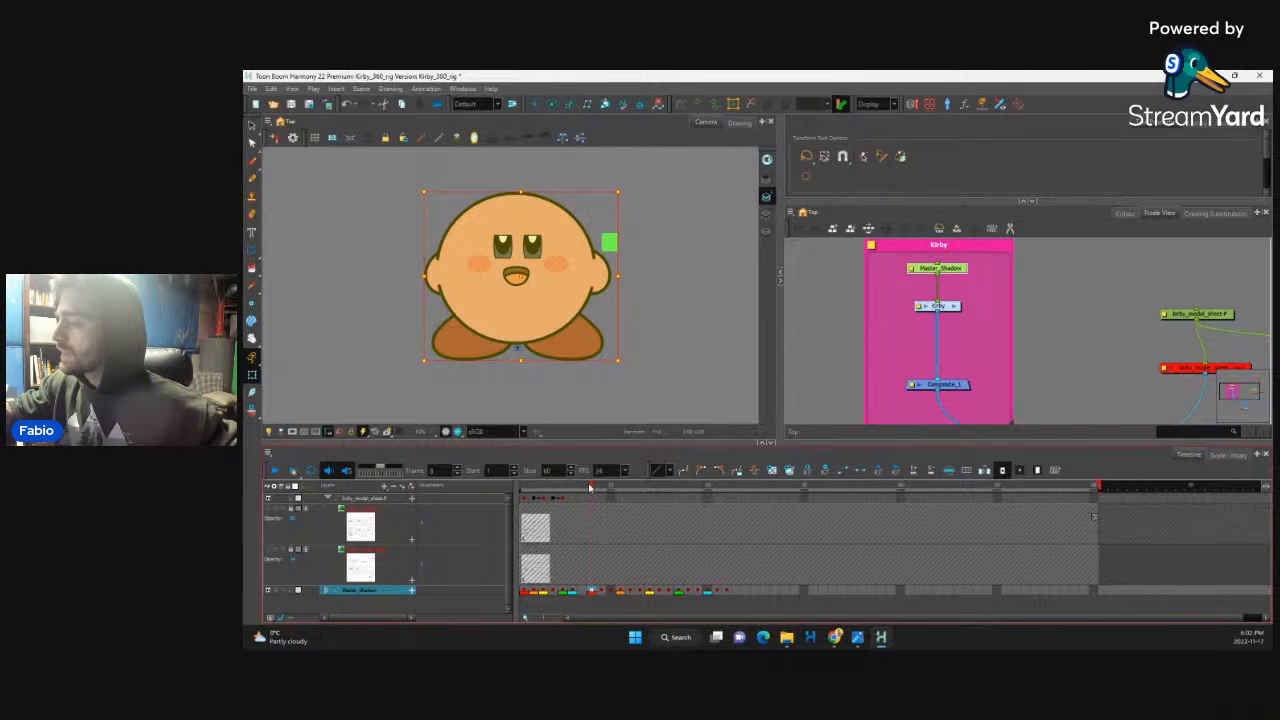
{"action": "left_click_drag", "start_coordinate": [597, 487], "coordinate": [552, 547]}
{"action": "left_click_drag", "start_coordinate": [523, 592], "coordinate": [574, 594]}
{"action": "left_click", "coordinate": [537, 487]}
{"action": "mouse_move", "coordinate": [537, 487]}
{"action": "left_mouse_down"}
{"action": "mouse_move", "coordinate": [555, 488]}
{"action": "mouse_move", "coordinate": [527, 493]}
{"action": "left_mouse_up"}
Step: Move the Master_Shadow keyframes from frames 8 to 22 so that they start at frame 1, and play back the result
{"action": "left_click", "coordinate": [591, 593]}
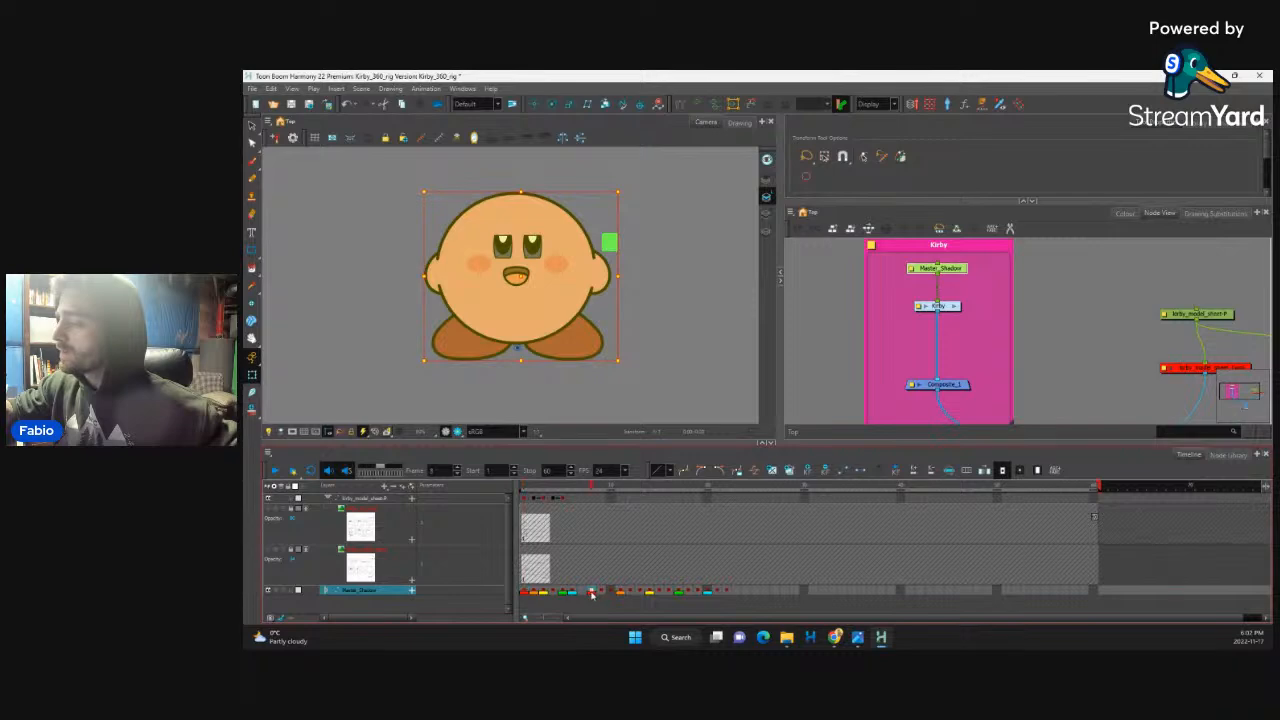
{"action": "left_click_drag", "start_coordinate": [591, 593], "coordinate": [727, 598]}
{"action": "left_click_drag", "start_coordinate": [592, 594], "coordinate": [526, 597]}
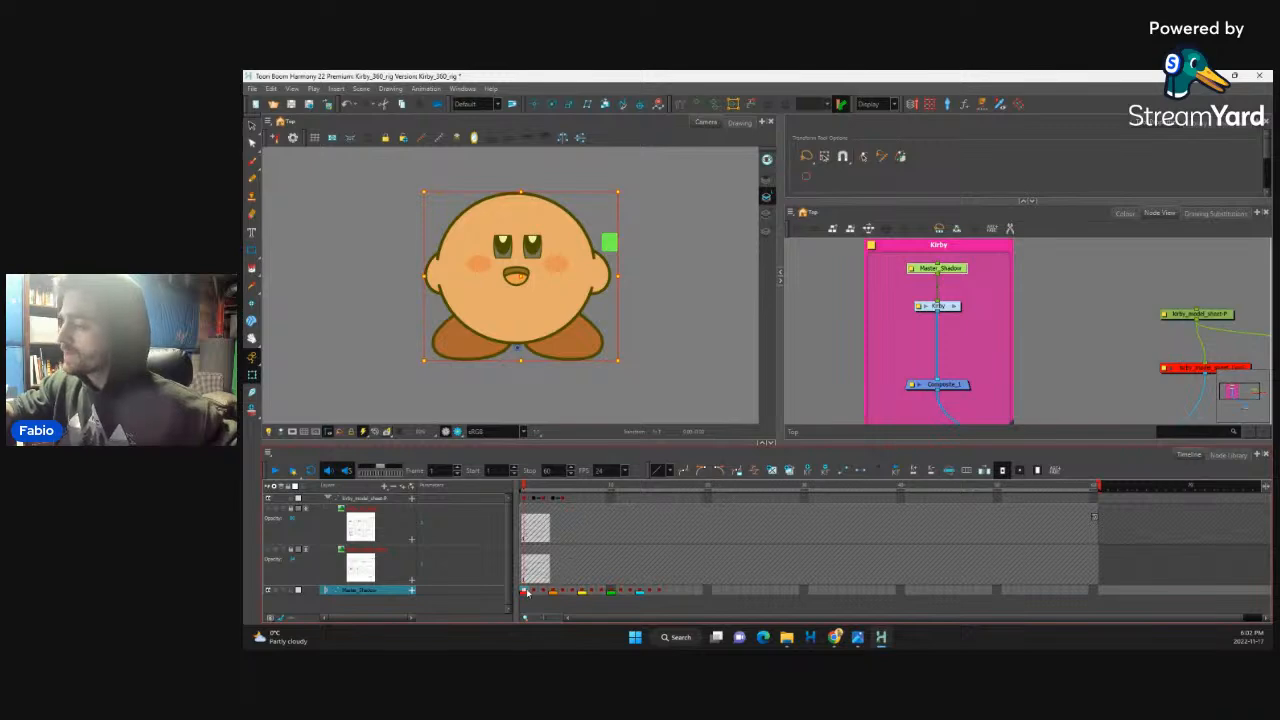
{"action": "key", "text": "Return"}
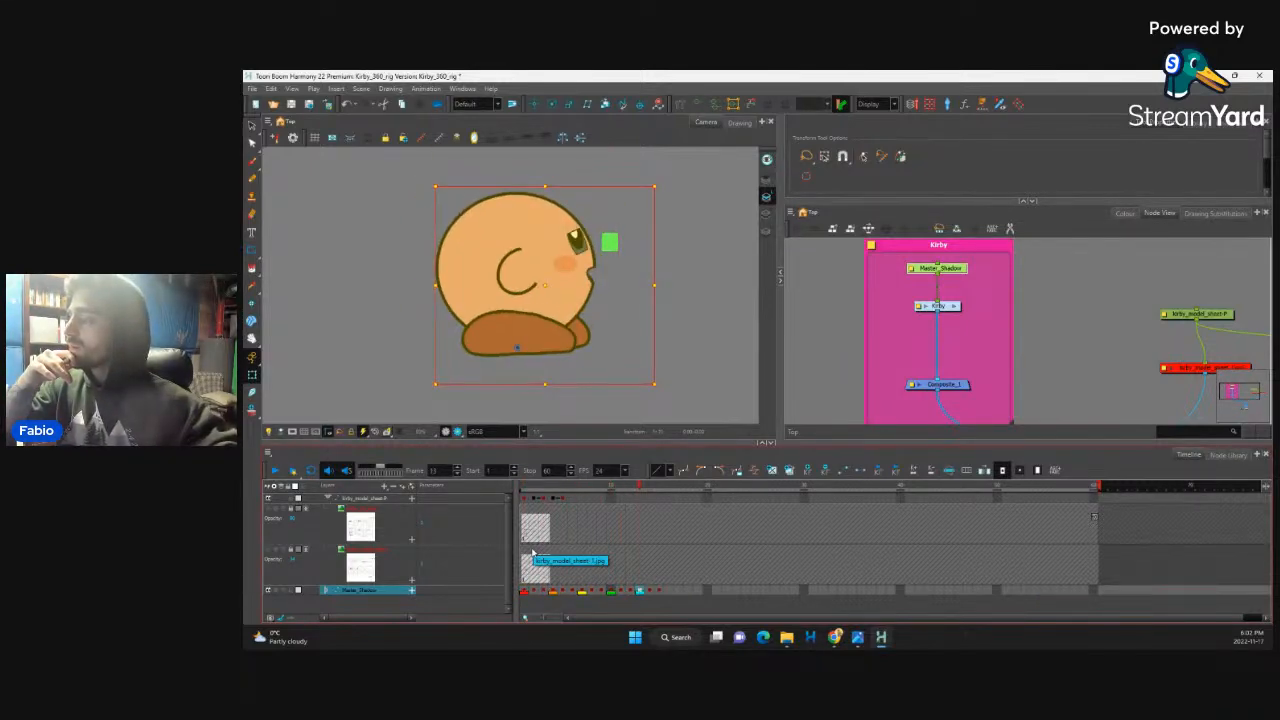
Step: With frames 1 to 15 of Master_Shadow selected, start a New grid preset in the Master Controller Grid Wizard
{"action": "left_click_drag", "start_coordinate": [525, 595], "coordinate": [659, 596]}
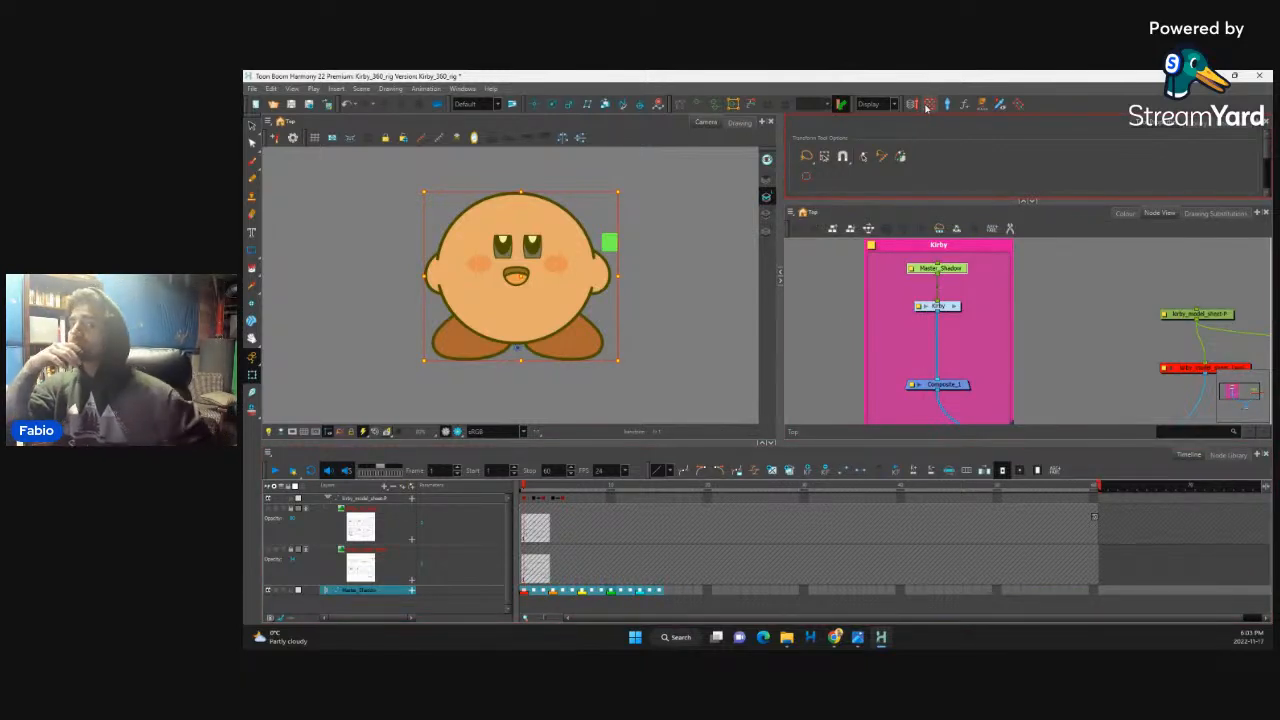
{"action": "left_click", "coordinate": [926, 108]}
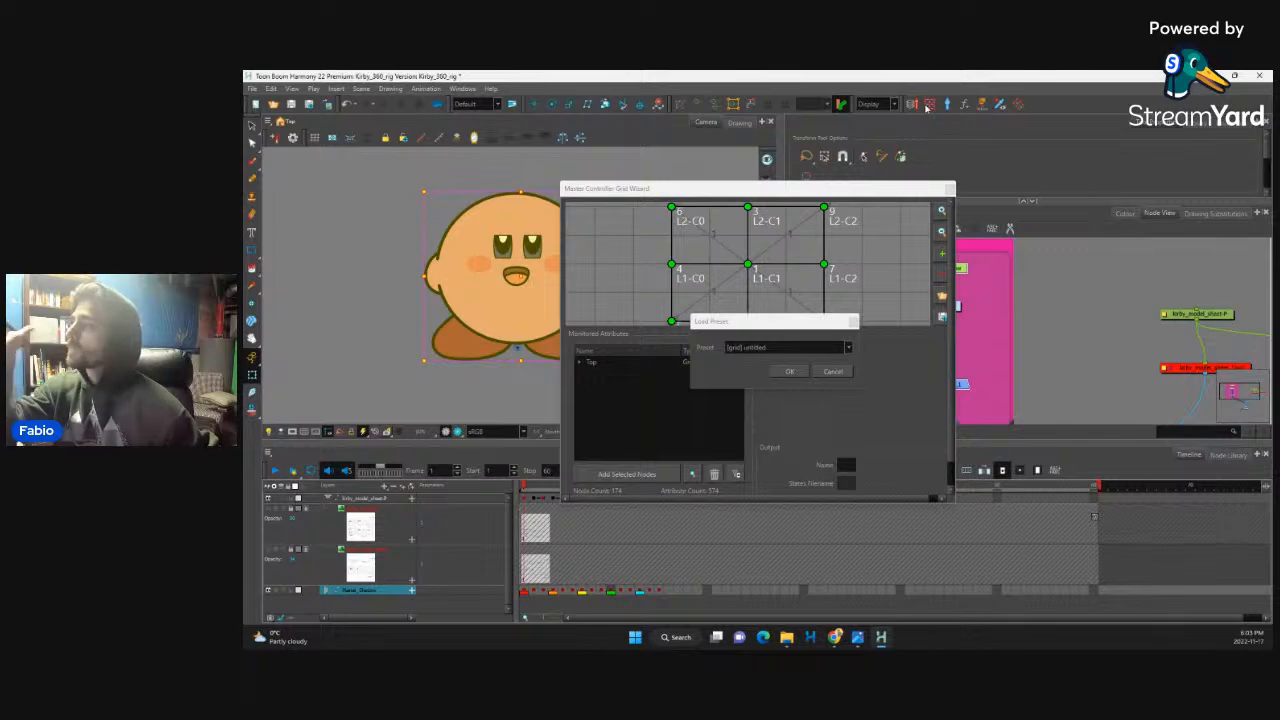
{"action": "left_click", "coordinate": [812, 349]}
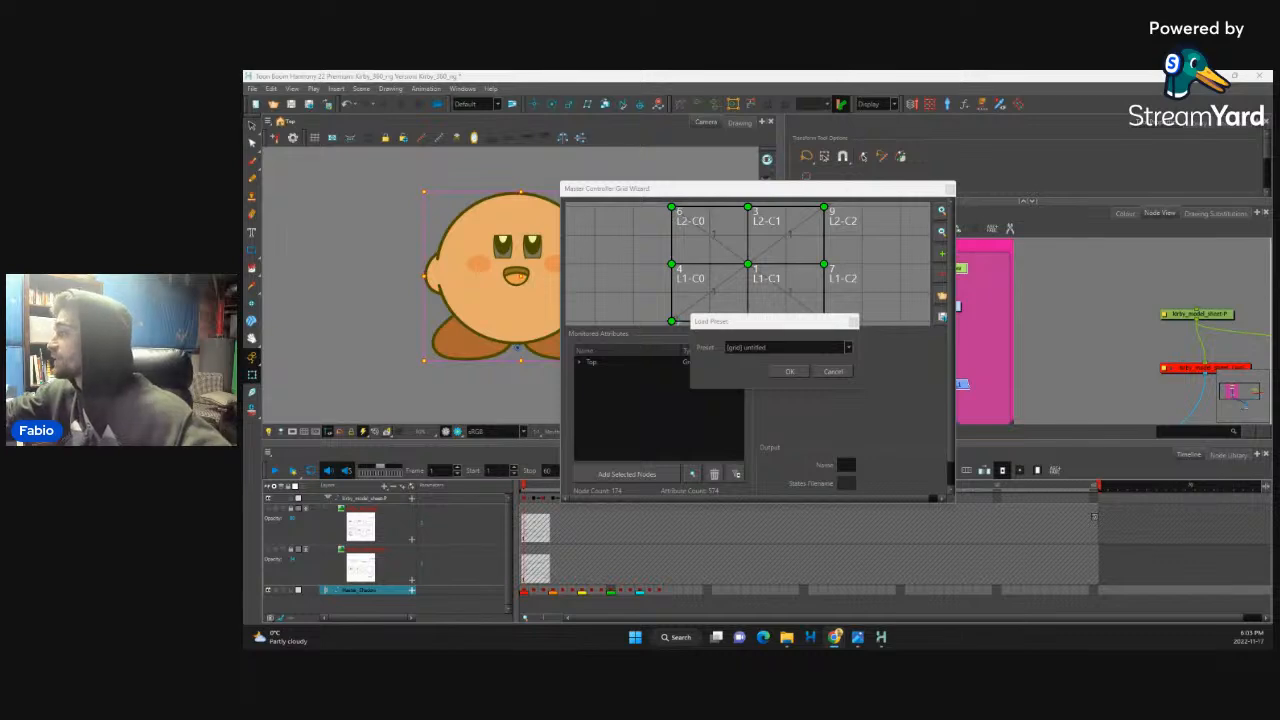
{"action": "left_click", "coordinate": [848, 347]}
{"action": "left_click", "coordinate": [827, 360]}
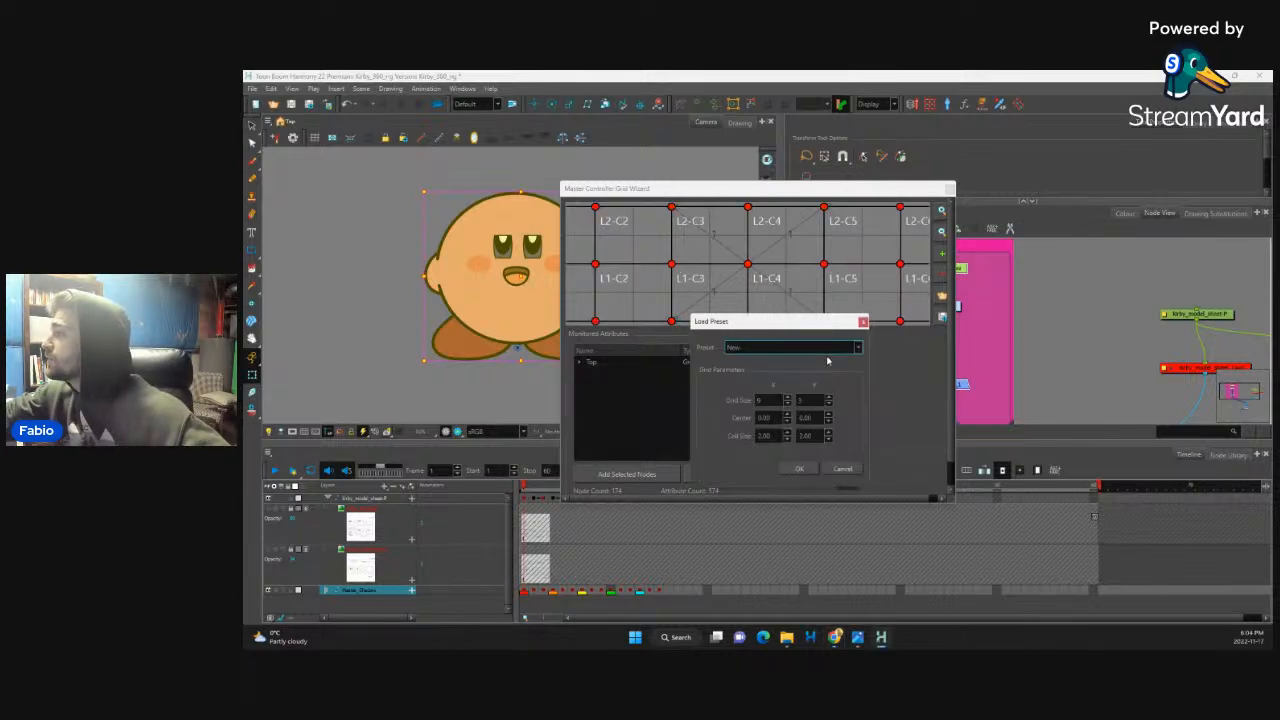
Step: Set the new grid's X size to 5 and load the preset
{"action": "left_click", "coordinate": [773, 399]}
{"action": "left_click_drag", "start_coordinate": [774, 399], "coordinate": [756, 400]}
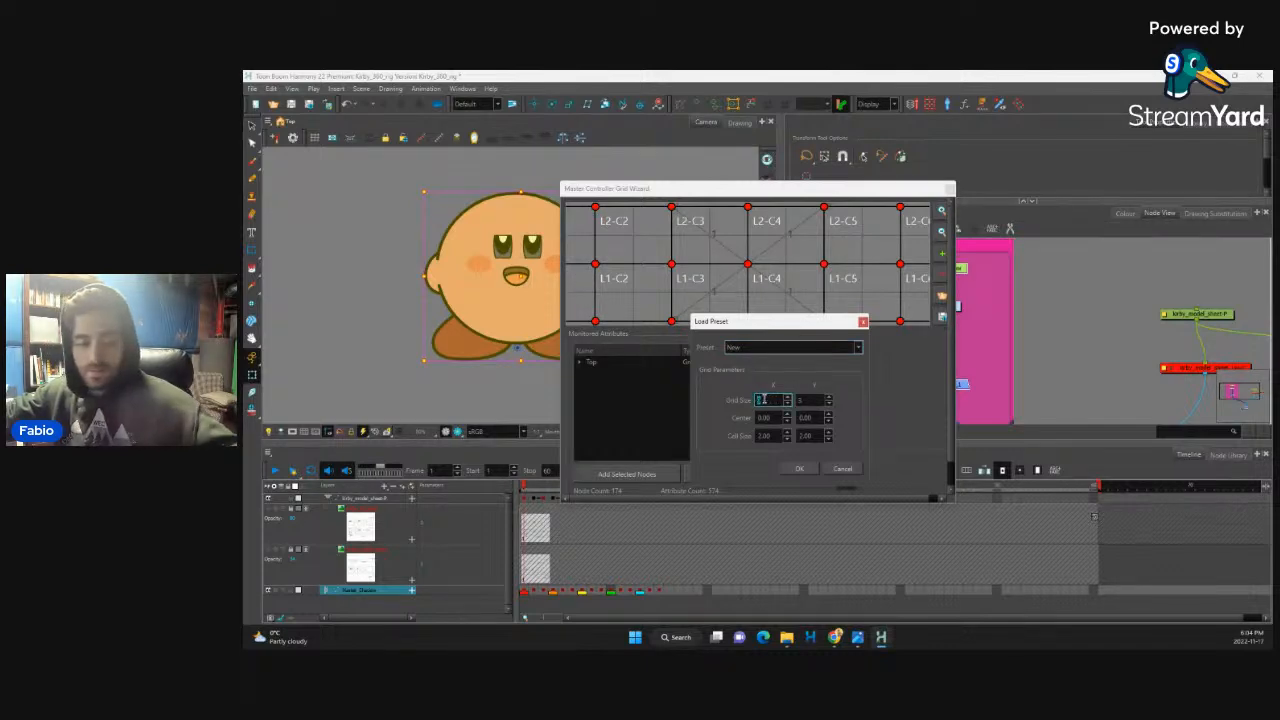
{"action": "type", "text": "5"}
{"action": "left_click_drag", "start_coordinate": [816, 399], "coordinate": [798, 399]}
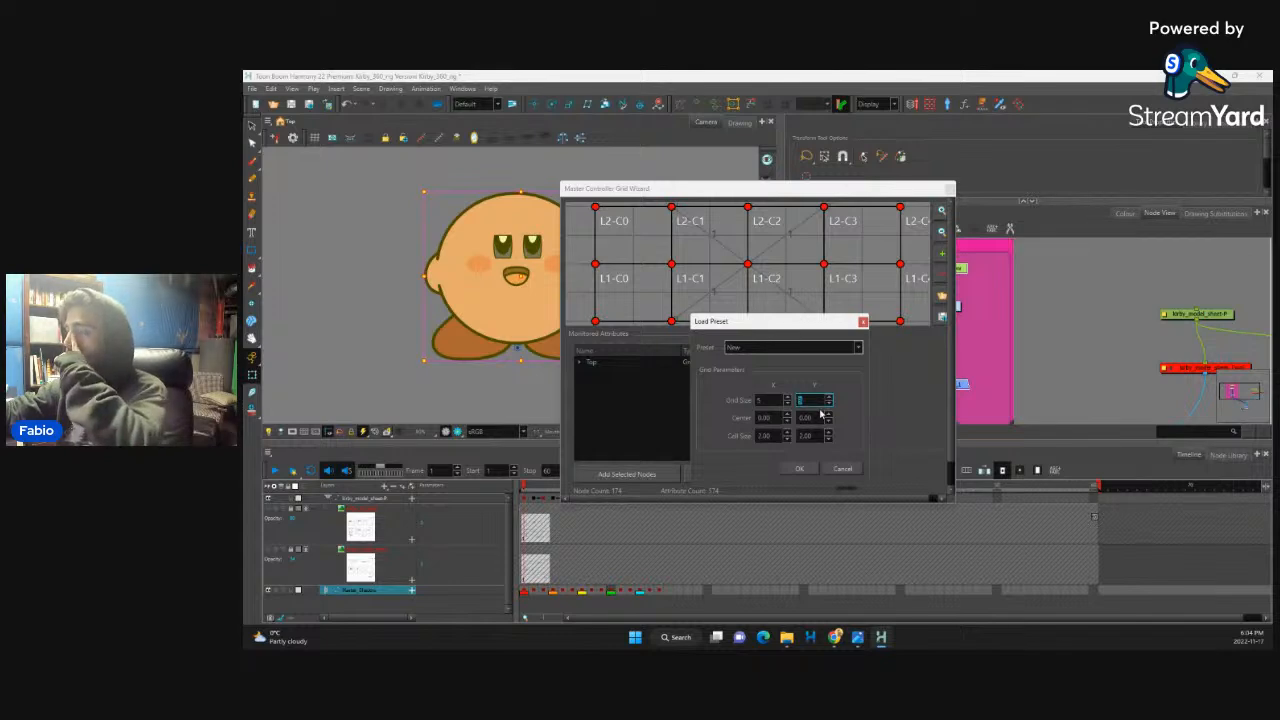
{"action": "left_click", "coordinate": [805, 469]}
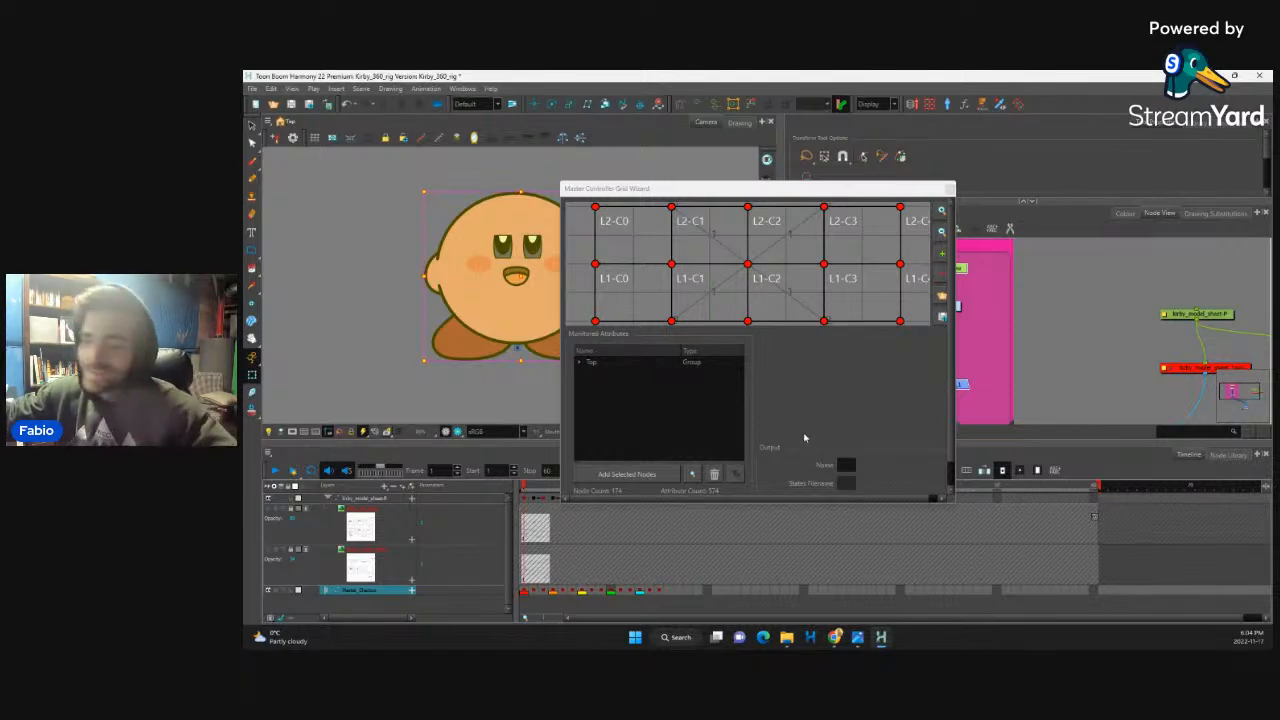
Step: Move the wizard off the character and assign the frame 1 pose to the grid's centre point L1-C2
{"action": "left_click_drag", "start_coordinate": [790, 189], "coordinate": [896, 154]}
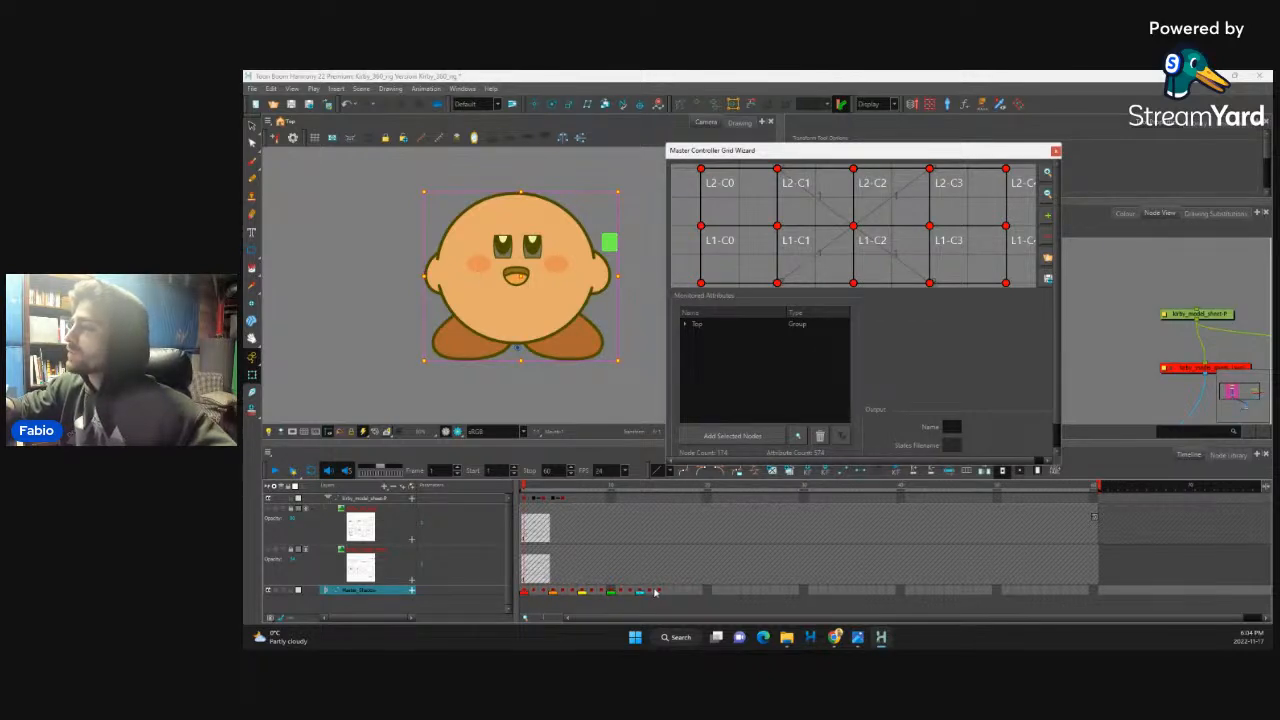
{"action": "left_click", "coordinate": [524, 592]}
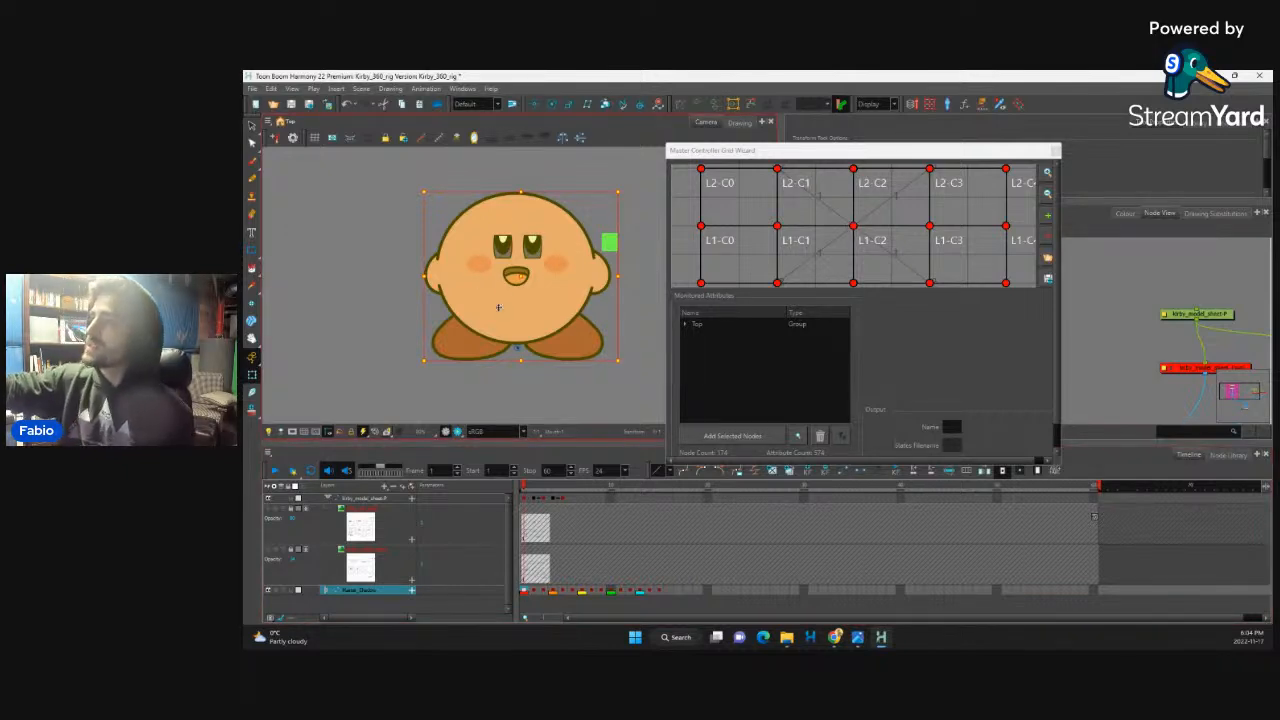
{"action": "double_click", "coordinate": [853, 226]}
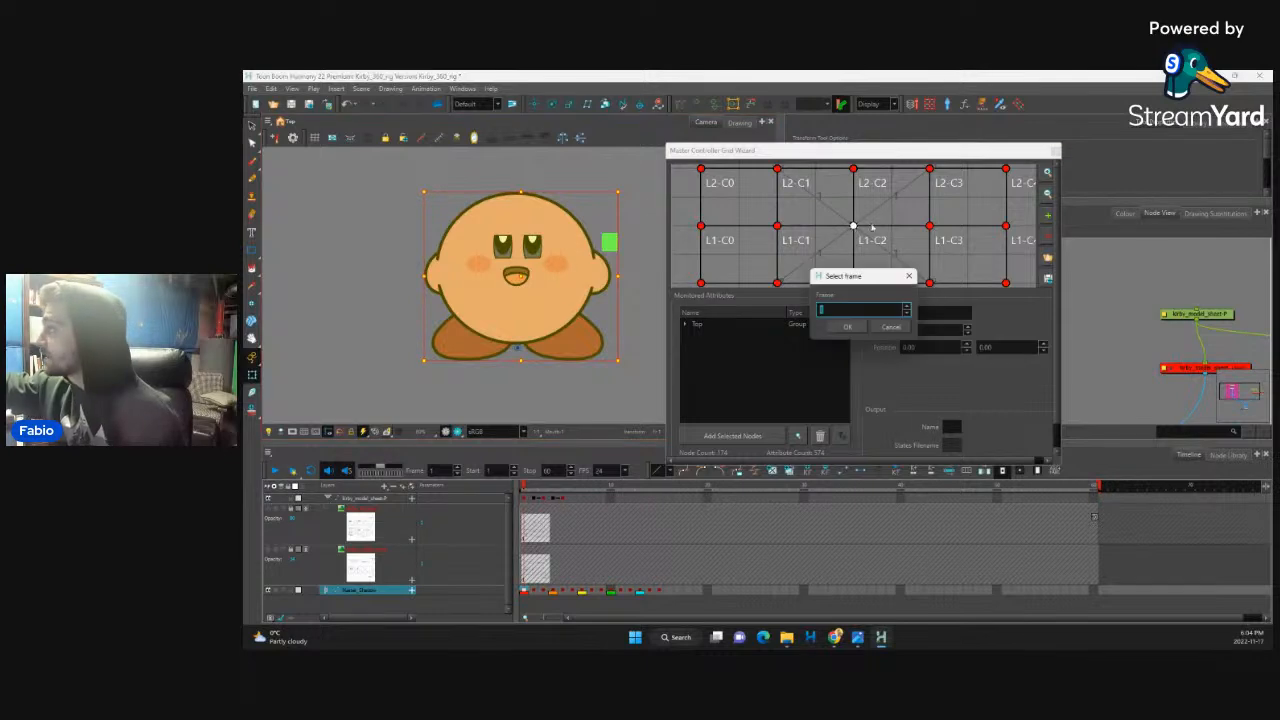
{"action": "left_click", "coordinate": [848, 327]}
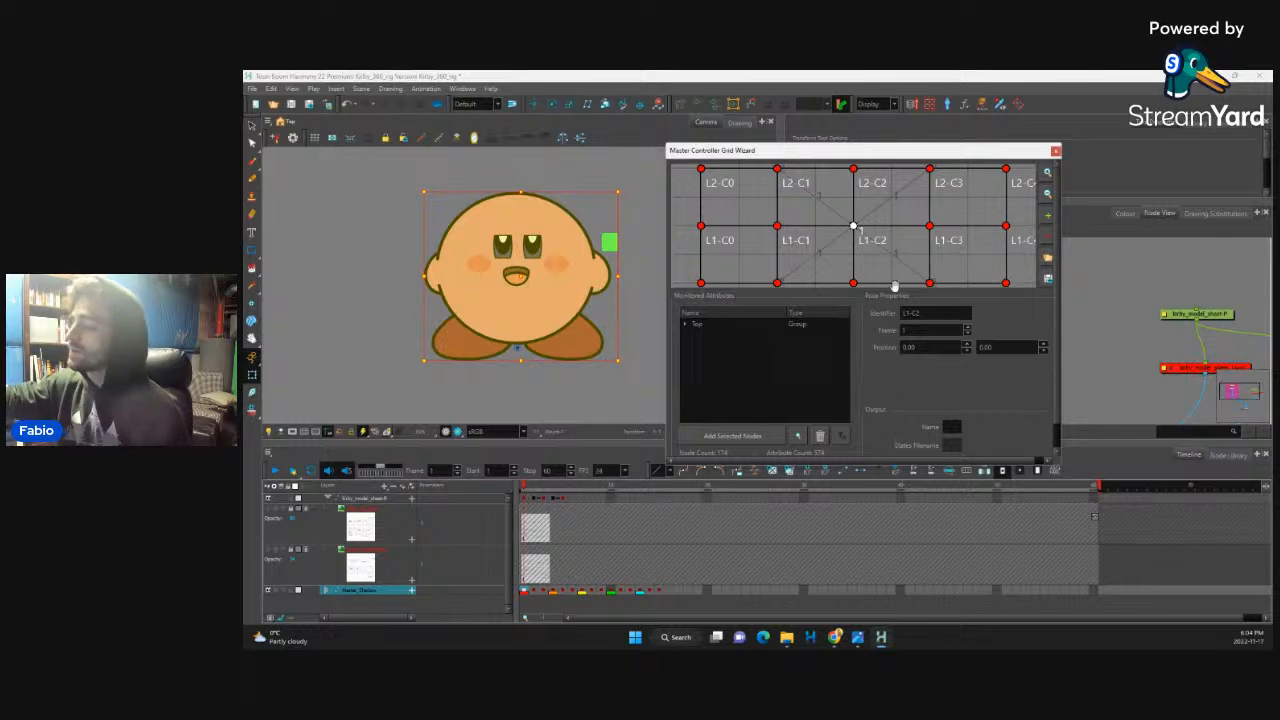
Step: Assign the frame 2 pose to grid point L0-C2 and the frame 3 pose to grid point L2-C2
{"action": "left_click", "coordinate": [533, 591]}
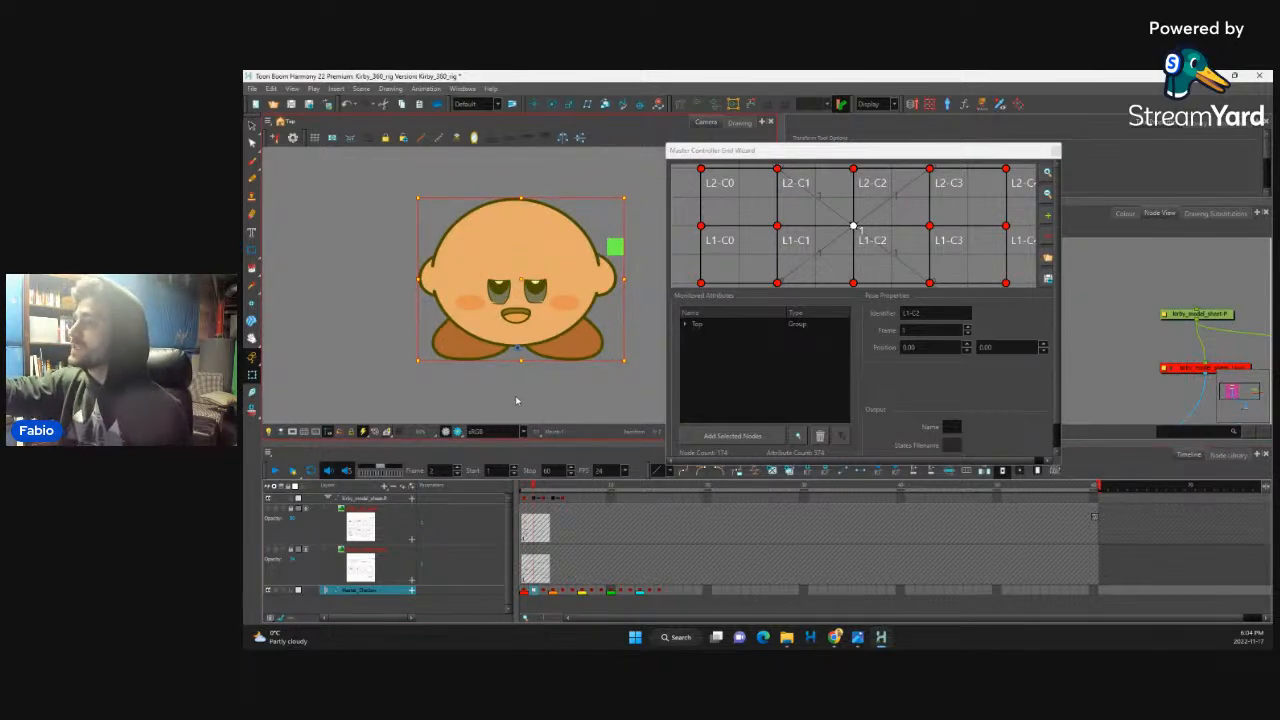
{"action": "left_click", "coordinate": [854, 284]}
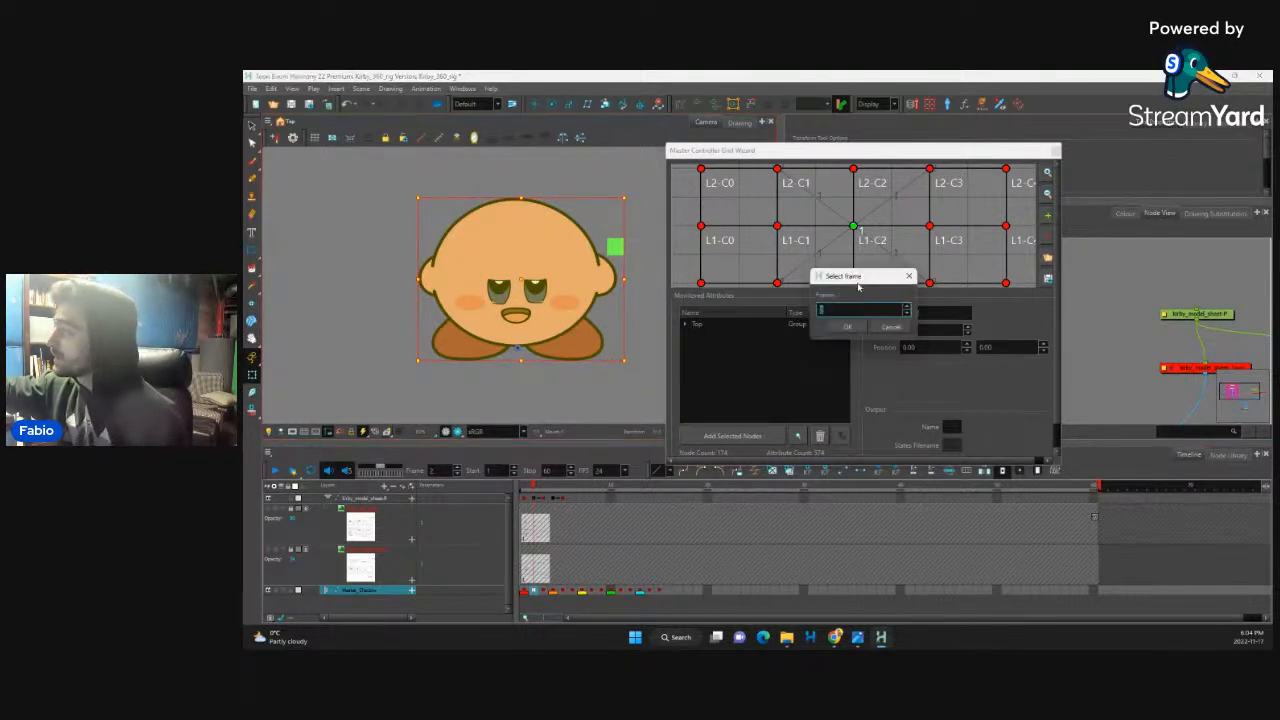
{"action": "left_click", "coordinate": [847, 327]}
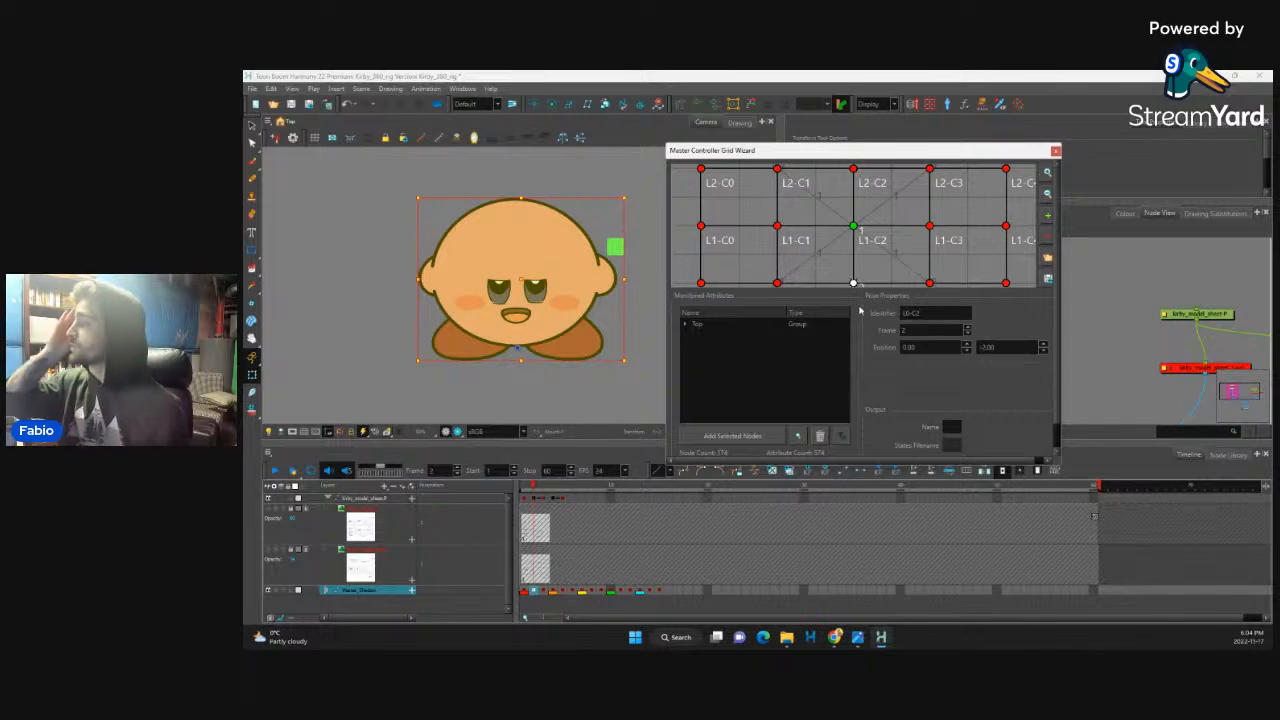
{"action": "left_click", "coordinate": [543, 593]}
{"action": "left_click", "coordinate": [853, 168]}
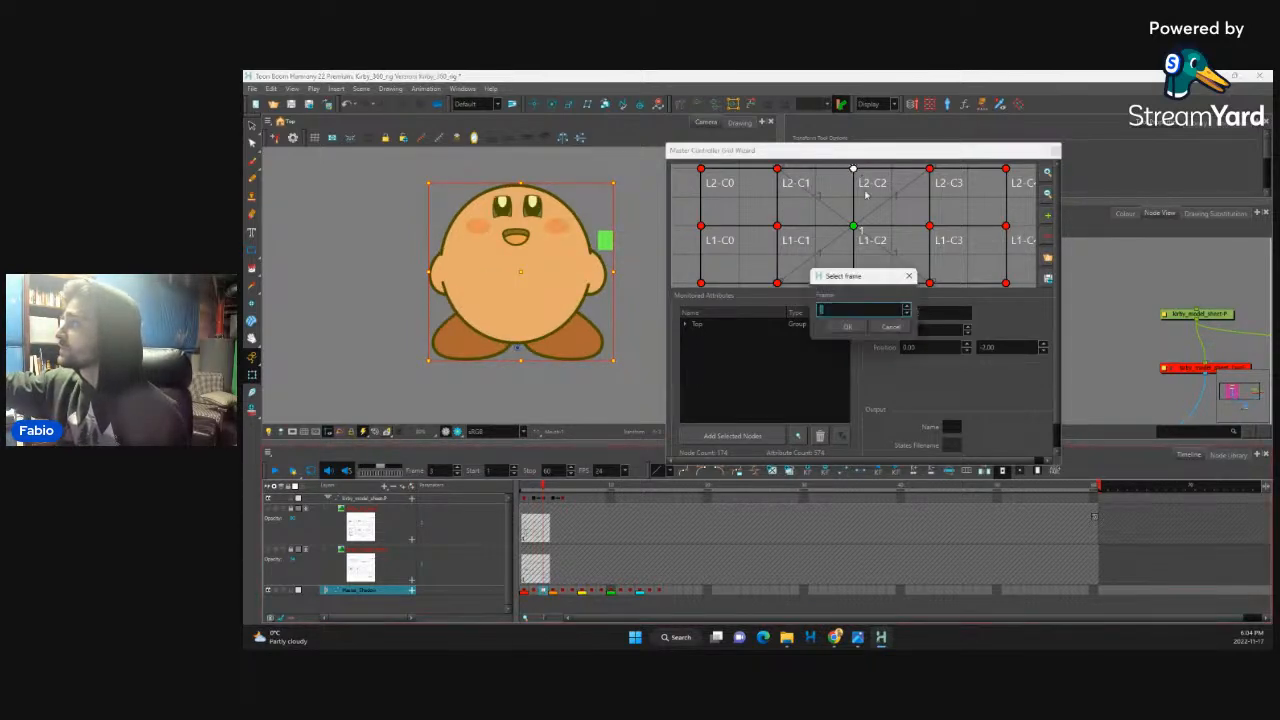
{"action": "type", "text": "3"}
{"action": "left_click", "coordinate": [847, 327]}
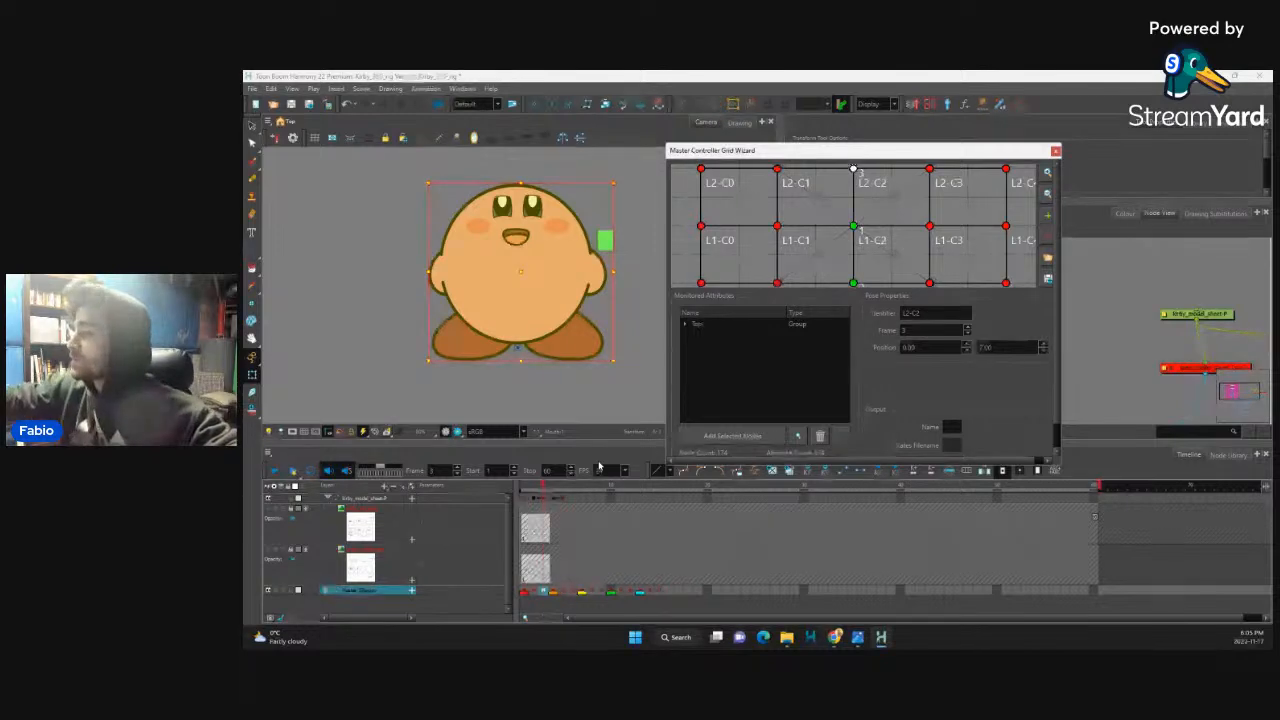
Step: Assign the poses of frames 4, 5 and 6 to grid points L1-C1, L0-C1 and L2-C1 respectively
{"action": "left_click", "coordinate": [557, 594]}
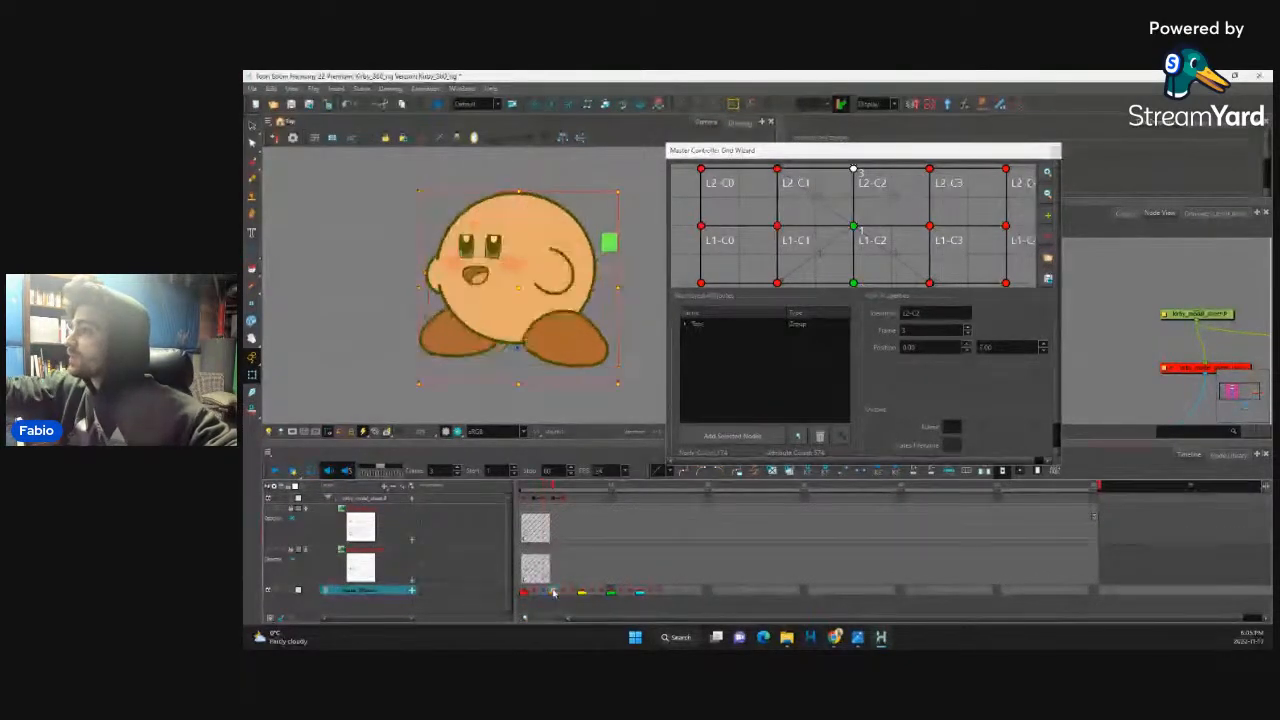
{"action": "left_click", "coordinate": [777, 226]}
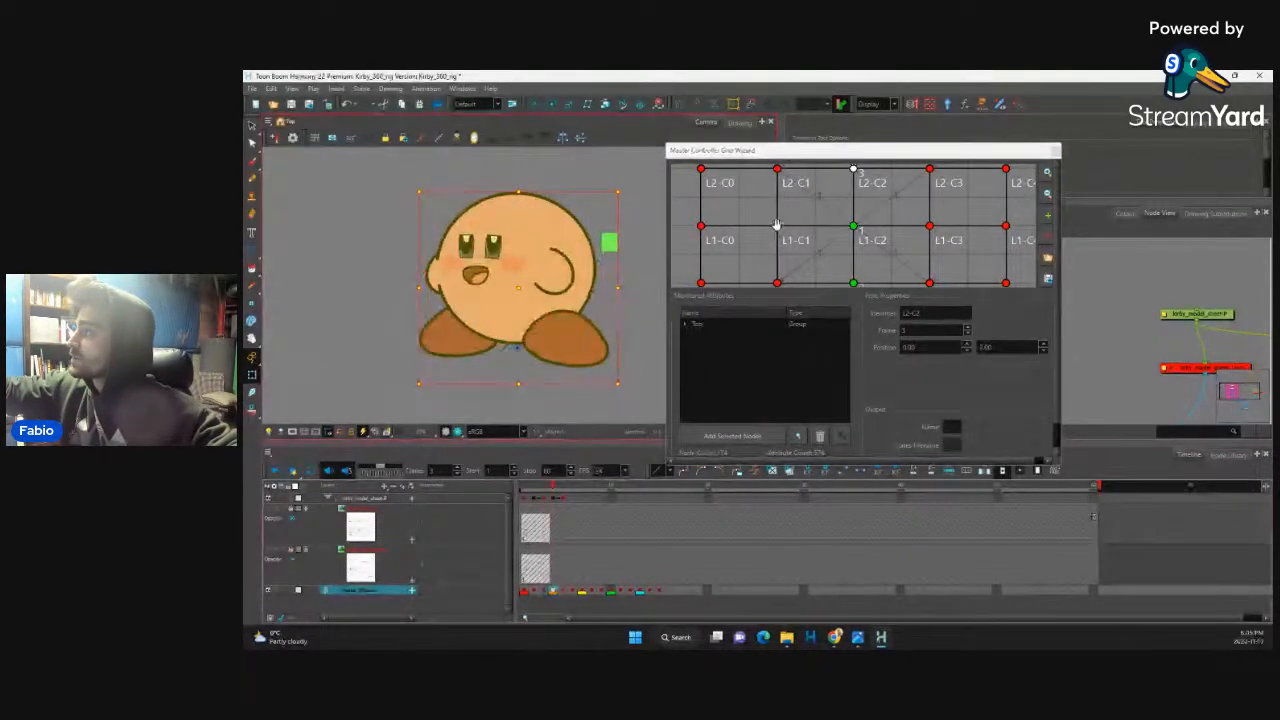
{"action": "left_click", "coordinate": [563, 592]}
{"action": "left_click", "coordinate": [777, 283]}
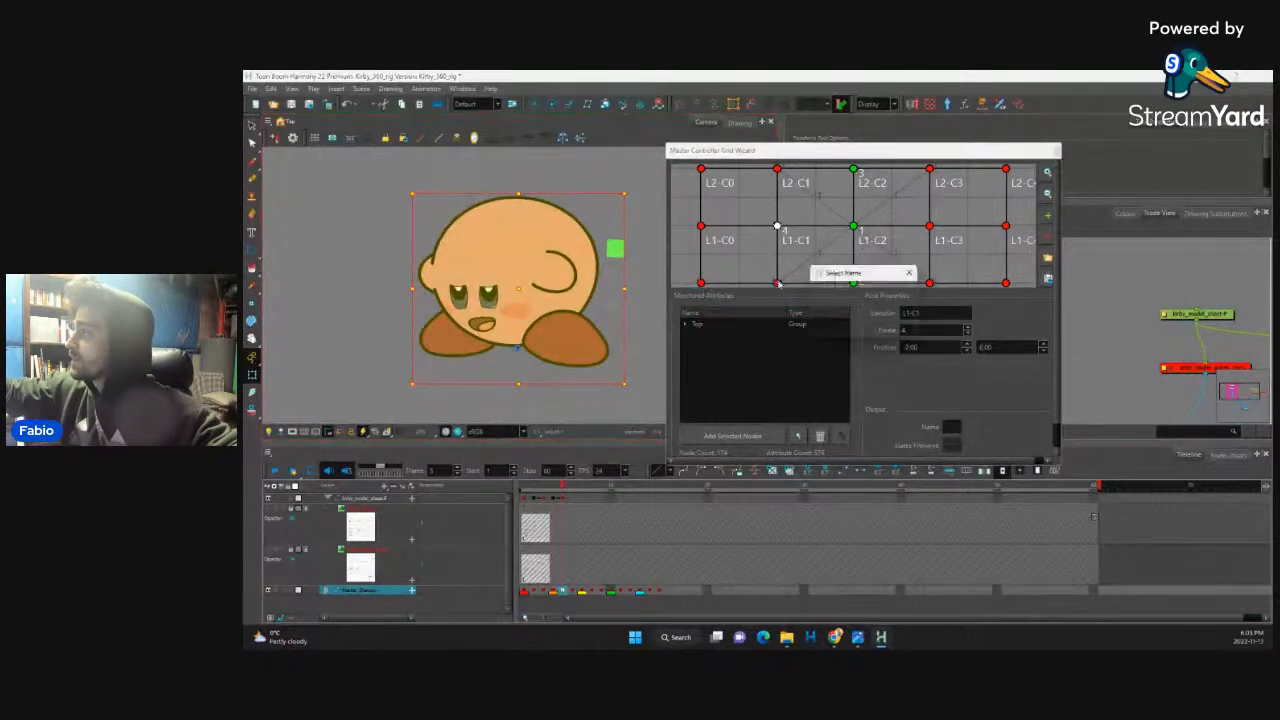
{"action": "left_click", "coordinate": [850, 324]}
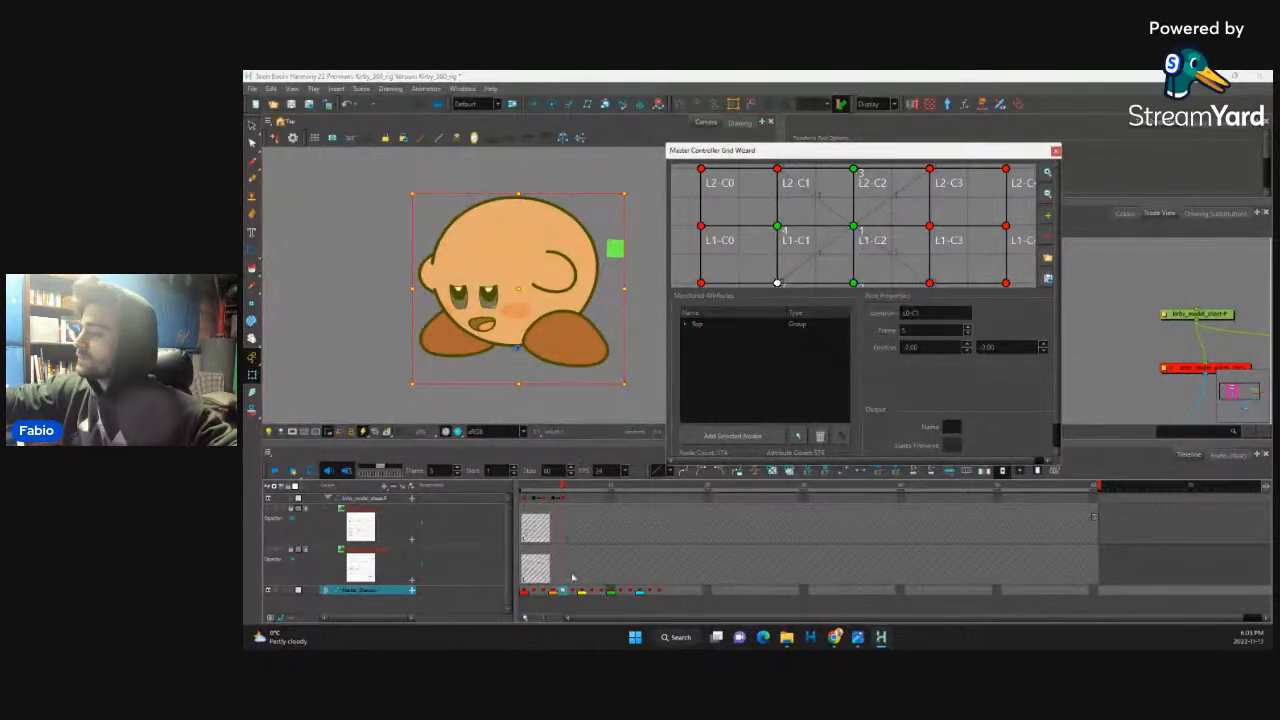
{"action": "left_click", "coordinate": [777, 168]}
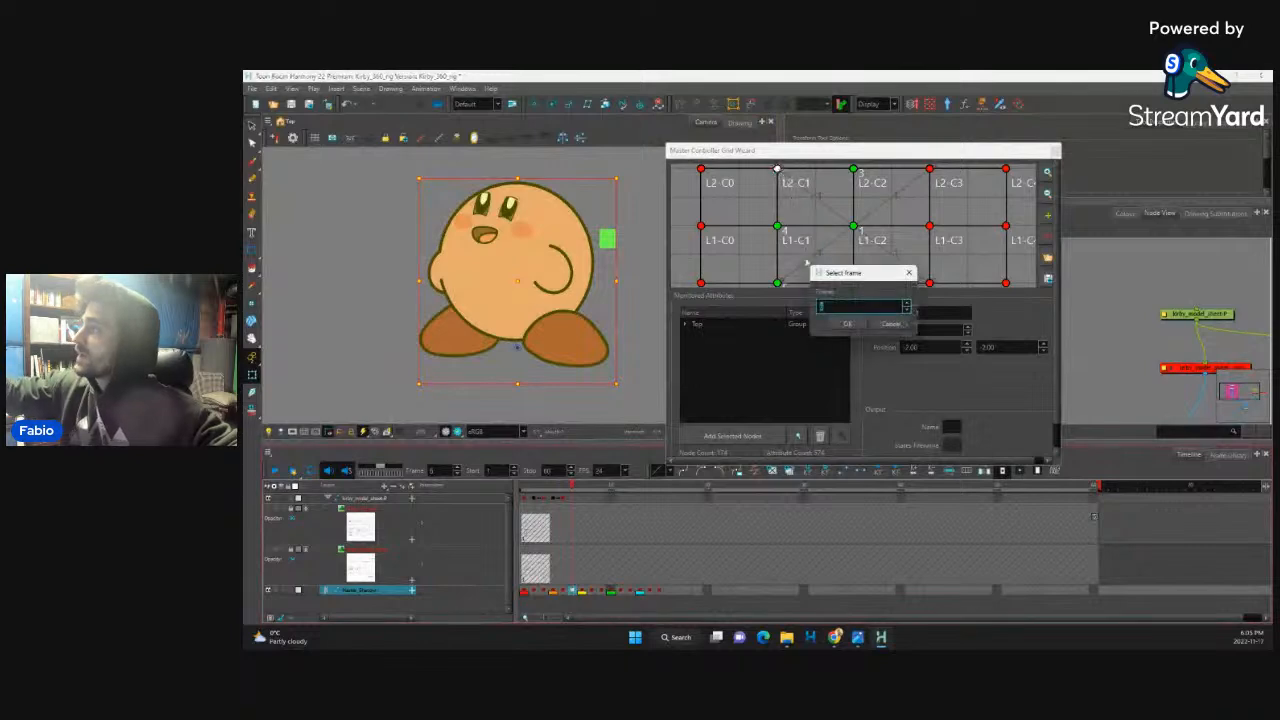
{"action": "left_click", "coordinate": [850, 323]}
Step: Assign the poses of frames 7, 8 and 9 to grid points L1-C0, L0-C0 and L2-C0 respectively
{"action": "left_click", "coordinate": [582, 592]}
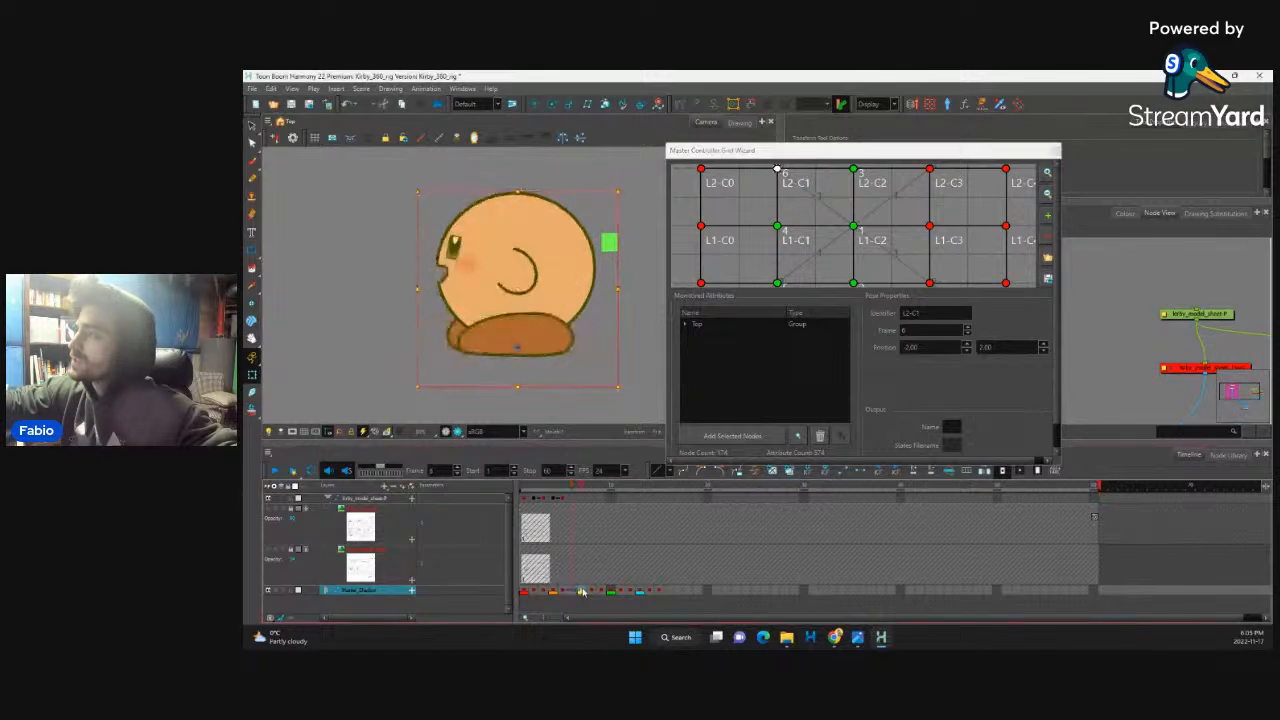
{"action": "double_click", "coordinate": [700, 225]}
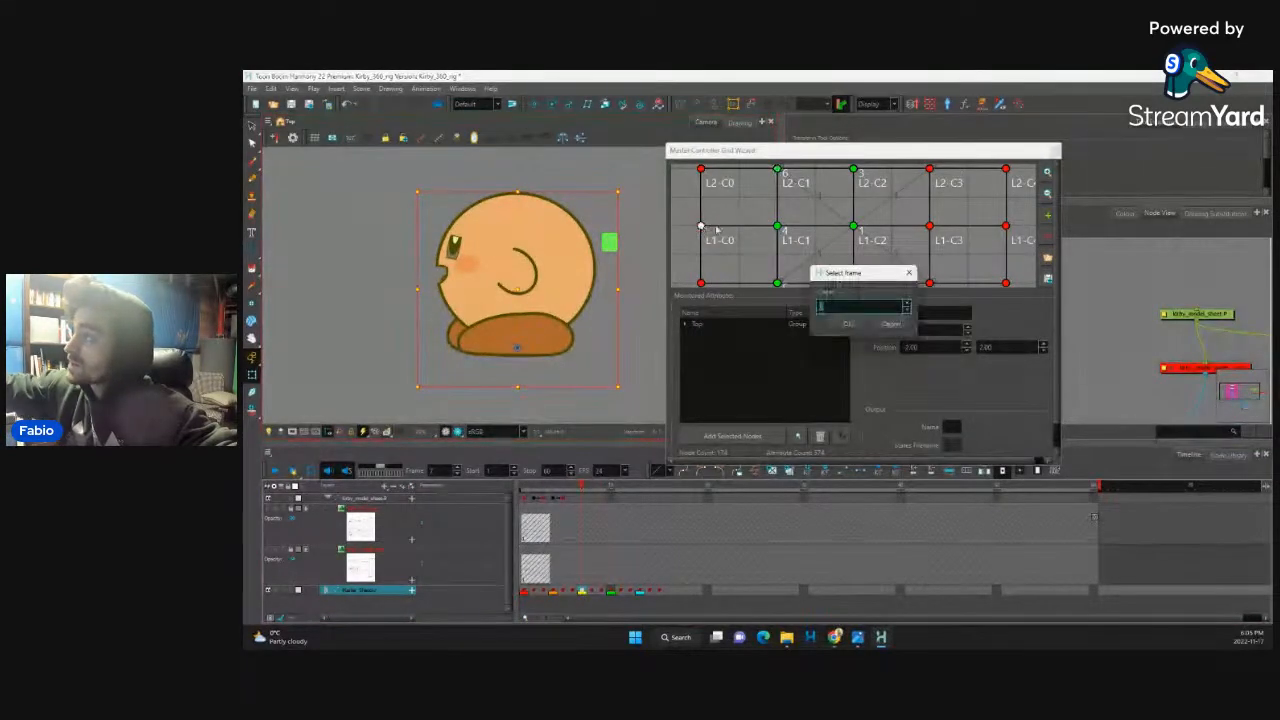
{"action": "left_click", "coordinate": [850, 323]}
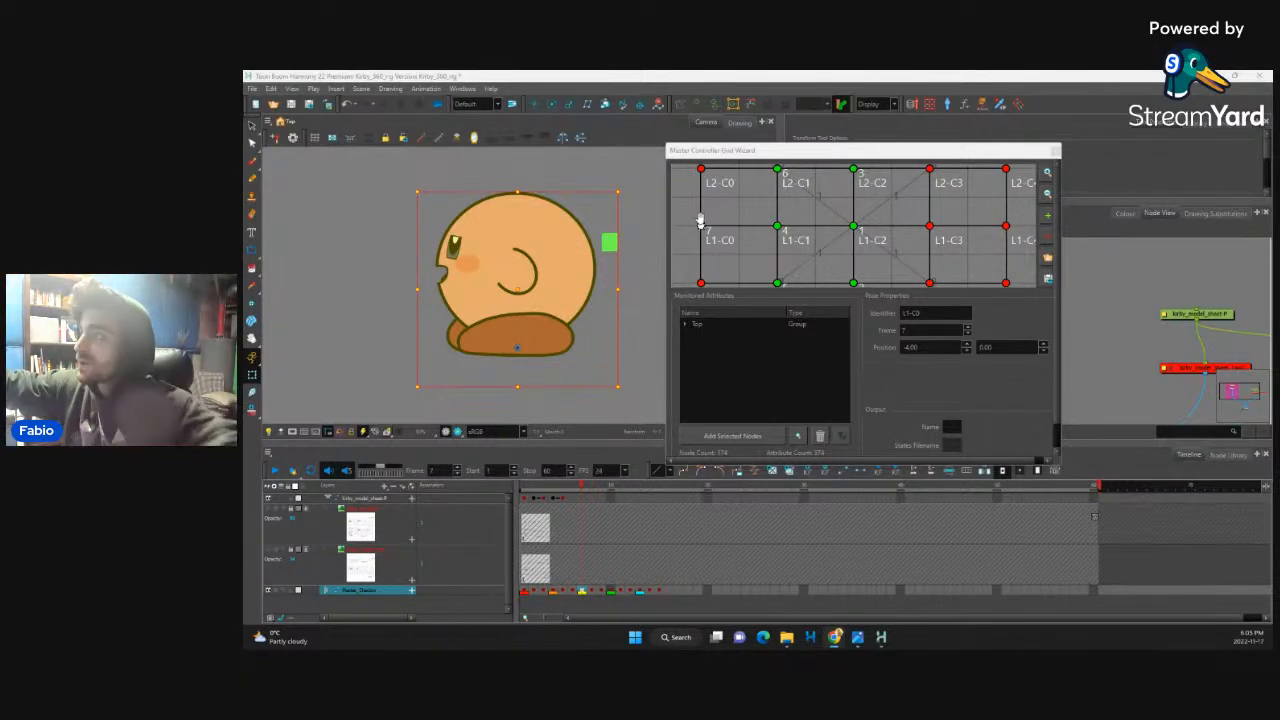
{"action": "left_click", "coordinate": [592, 592]}
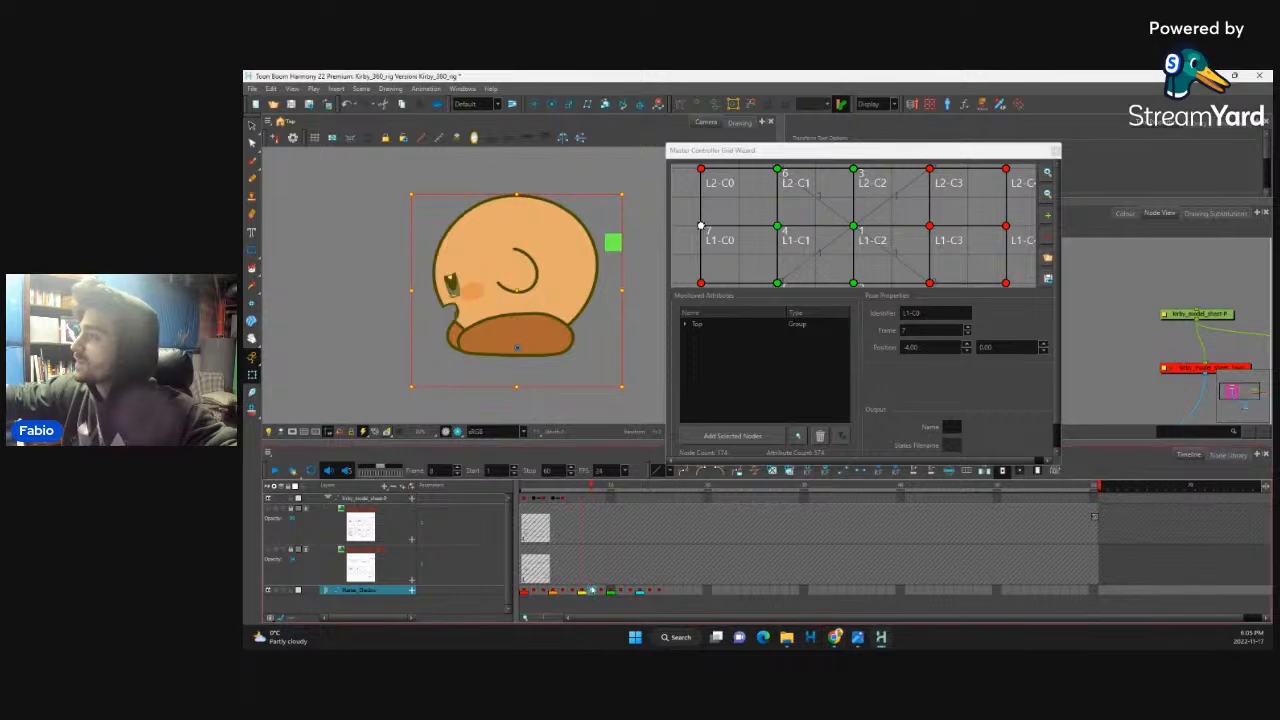
{"action": "left_click", "coordinate": [701, 282]}
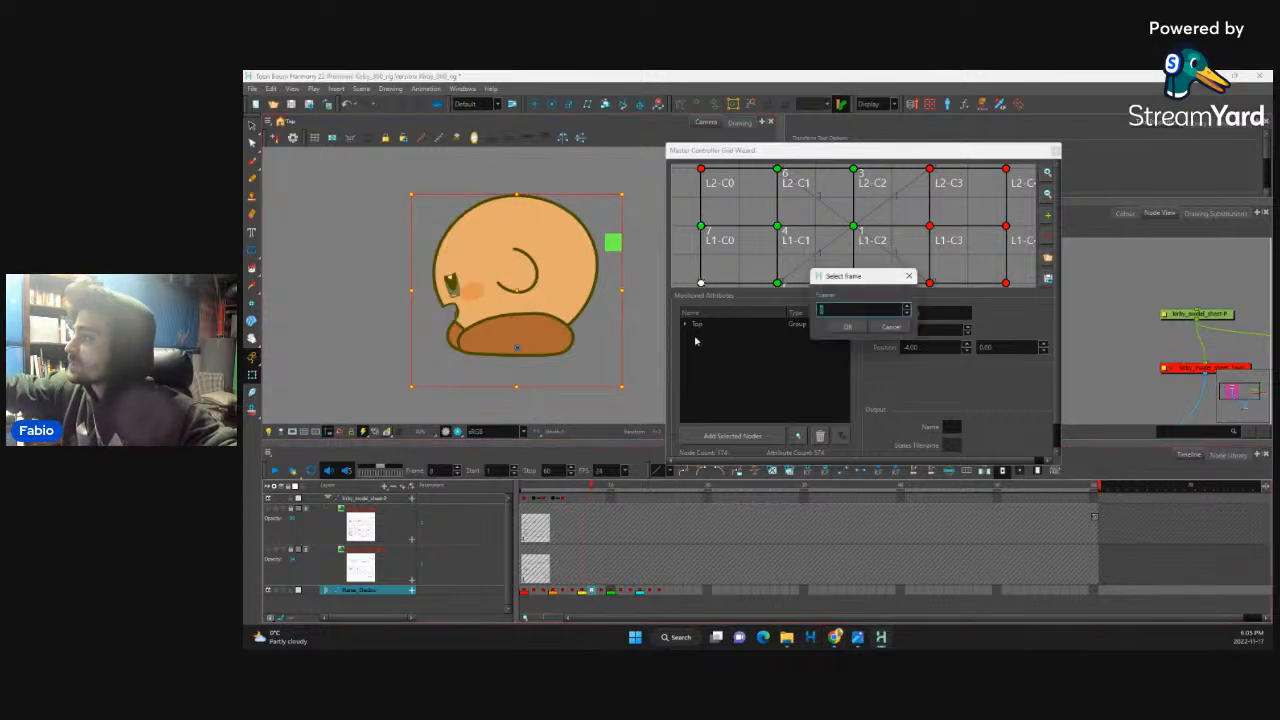
{"action": "left_click", "coordinate": [847, 327]}
{"action": "left_click", "coordinate": [601, 593]}
{"action": "left_click", "coordinate": [701, 169]}
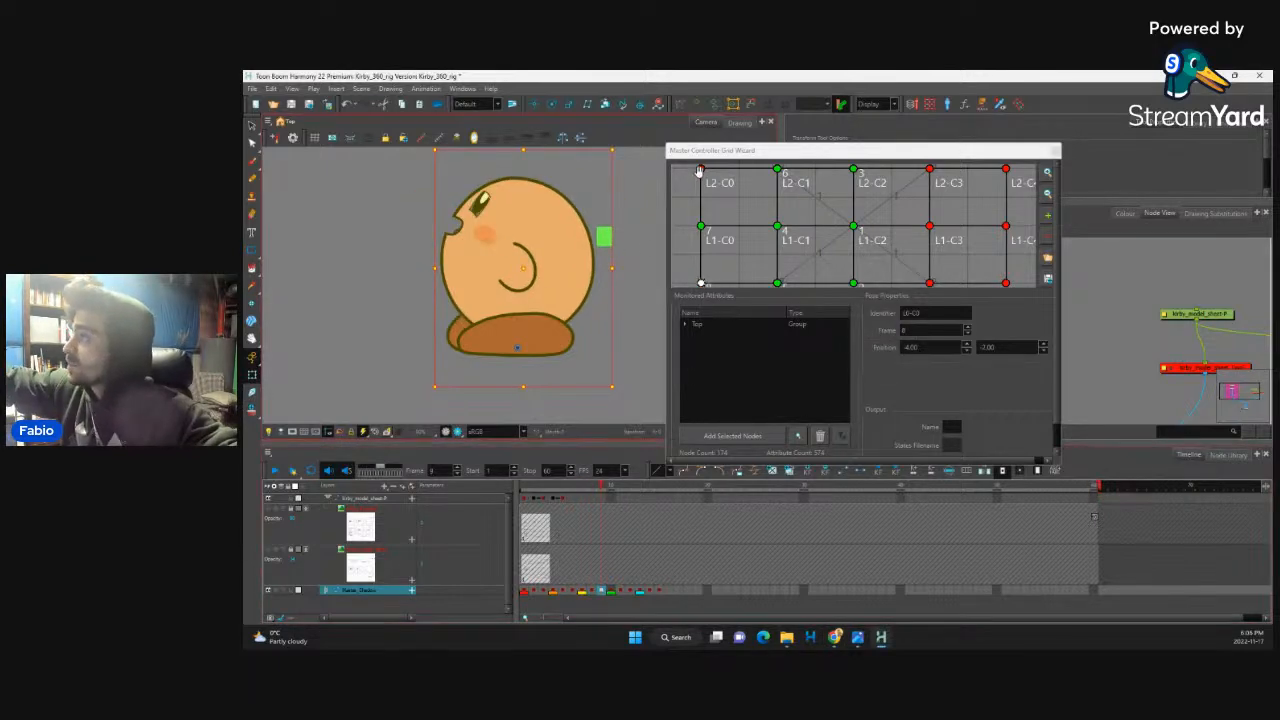
{"action": "left_click", "coordinate": [838, 322]}
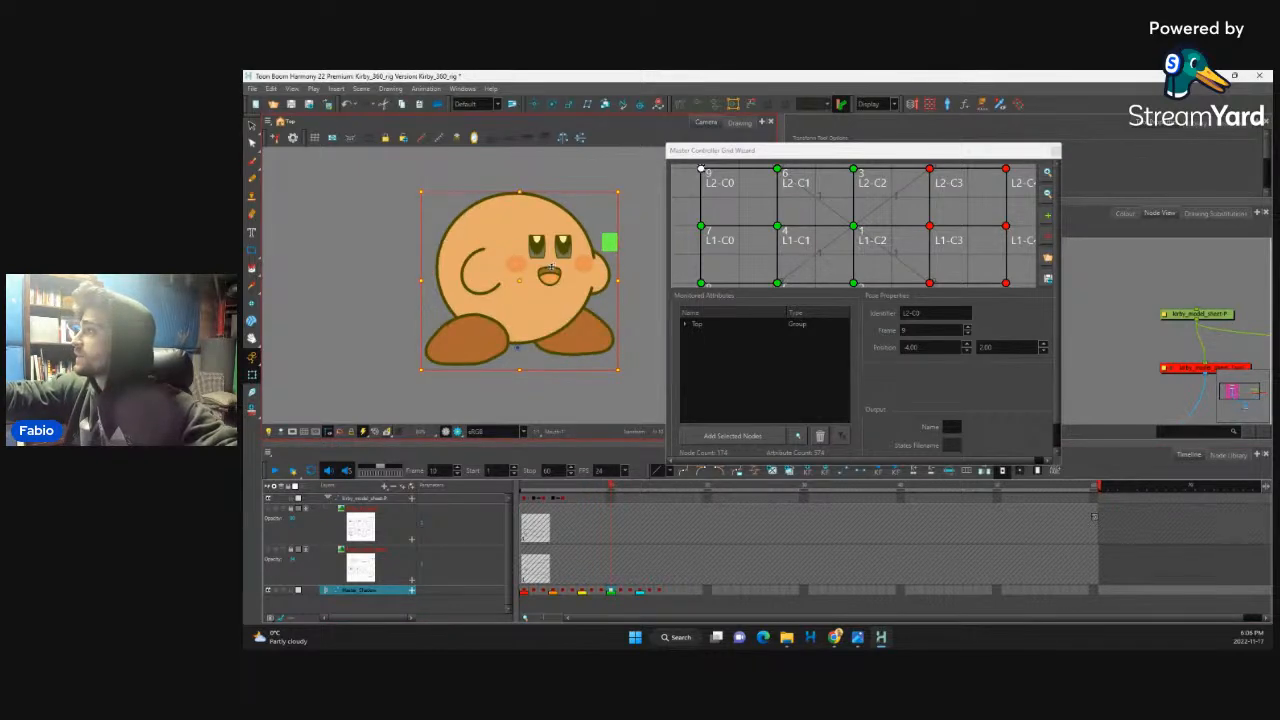
Step: Assign the poses of frames 10, 11 and 12 to grid points L1-C3, L0-C3 and L2-C3 respectively
{"action": "left_click", "coordinate": [929, 225]}
{"action": "left_click", "coordinate": [846, 327]}
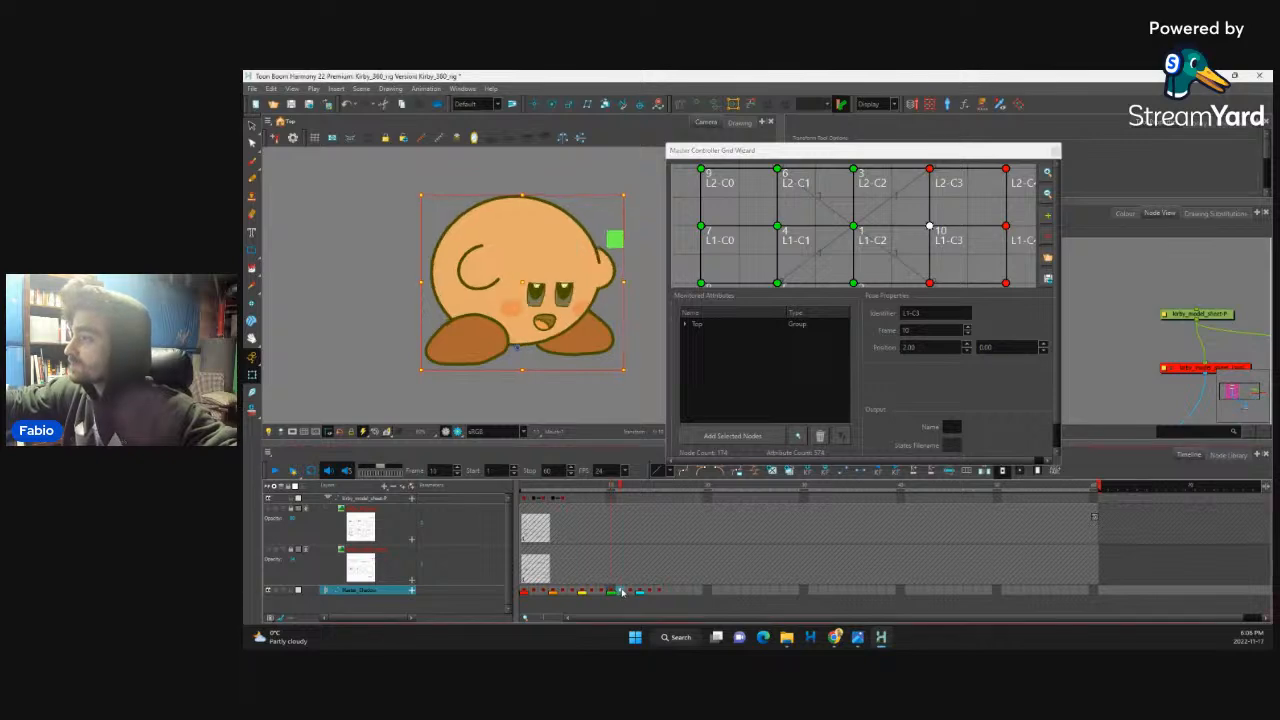
{"action": "left_click", "coordinate": [929, 283]}
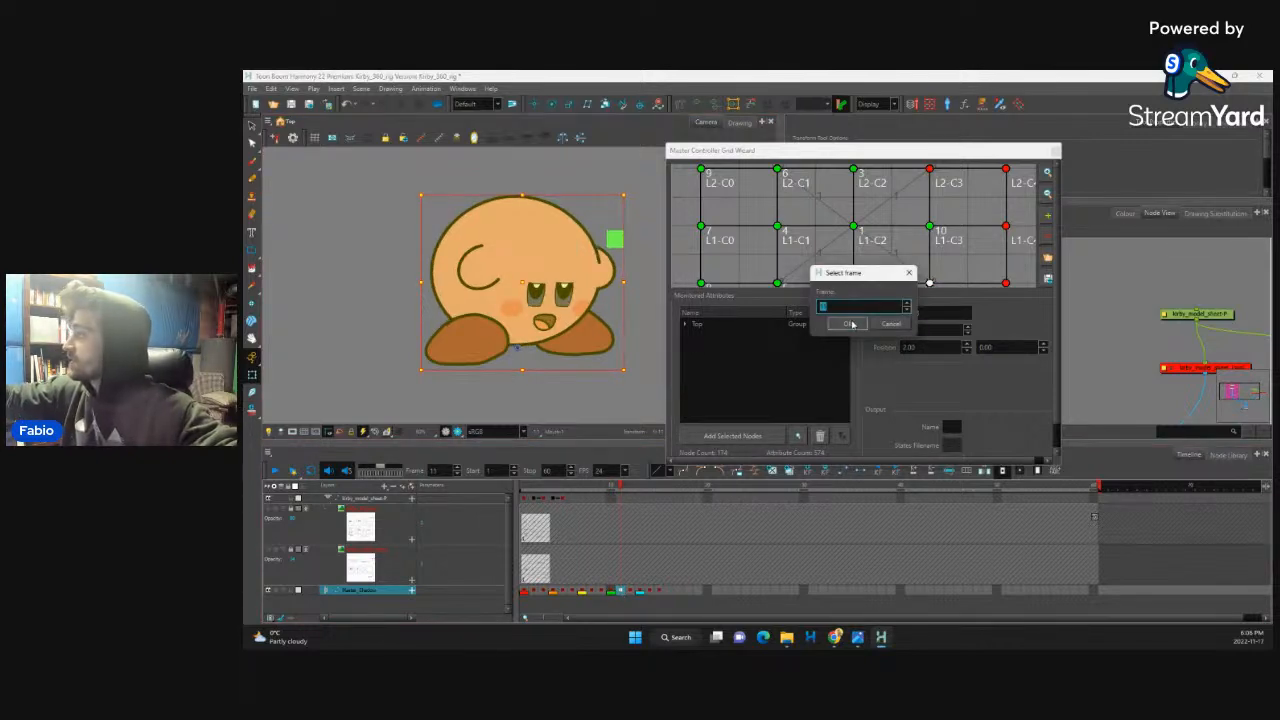
{"action": "left_click", "coordinate": [848, 325]}
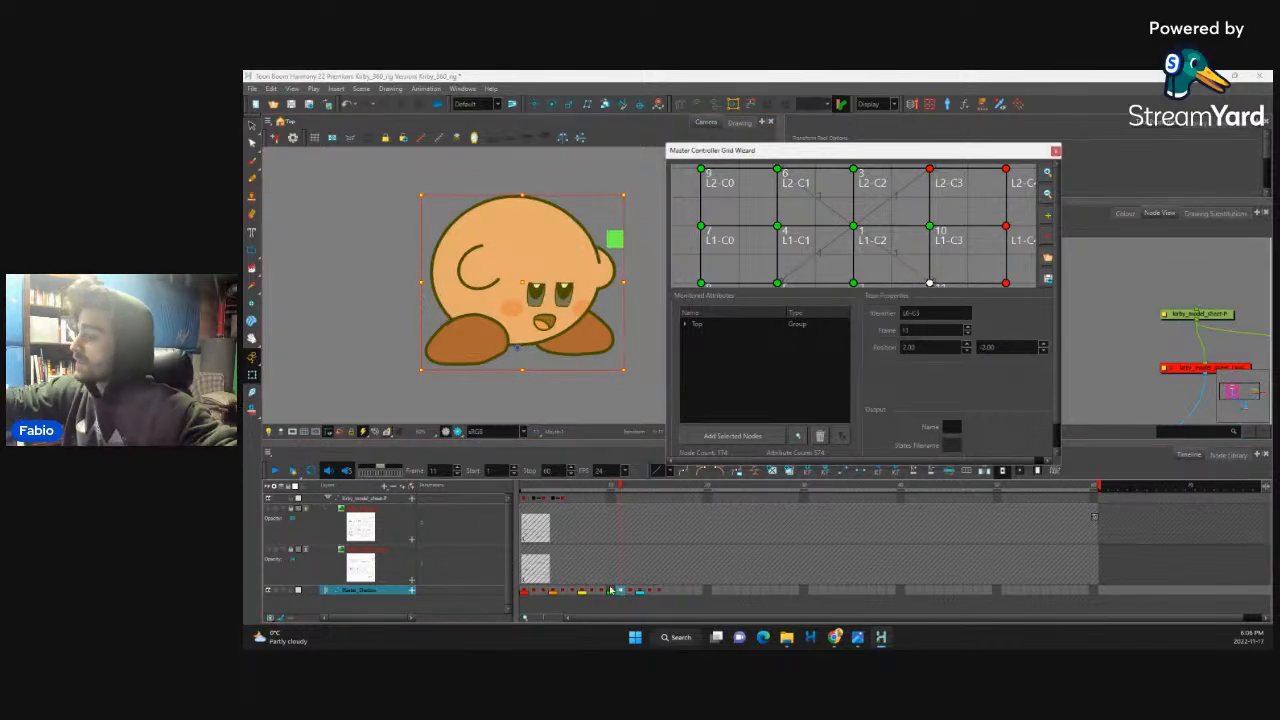
{"action": "left_click", "coordinate": [929, 170]}
{"action": "left_click", "coordinate": [848, 326]}
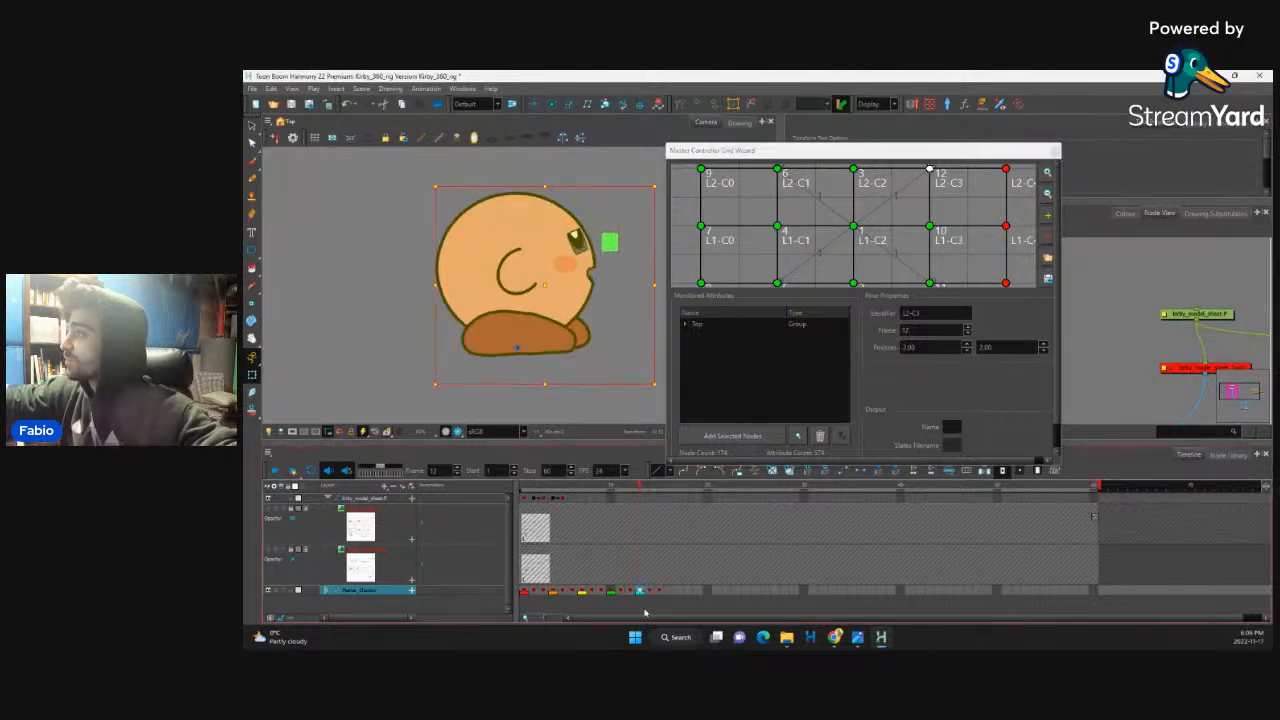
Step: Assign the poses of frames 13, 14 and 15 to grid points L1-C4, L0-C4 and L2-C4 respectively
{"action": "left_click", "coordinate": [1006, 226]}
{"action": "left_click", "coordinate": [848, 326]}
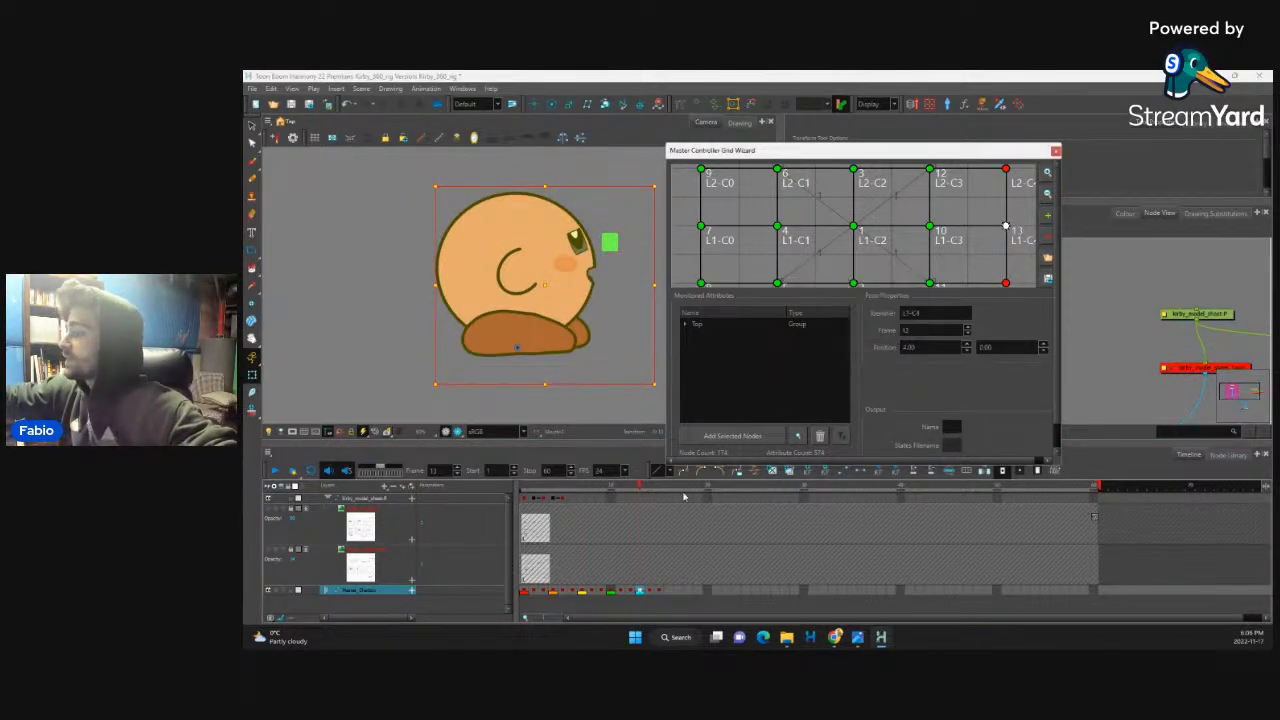
{"action": "left_click", "coordinate": [650, 590]}
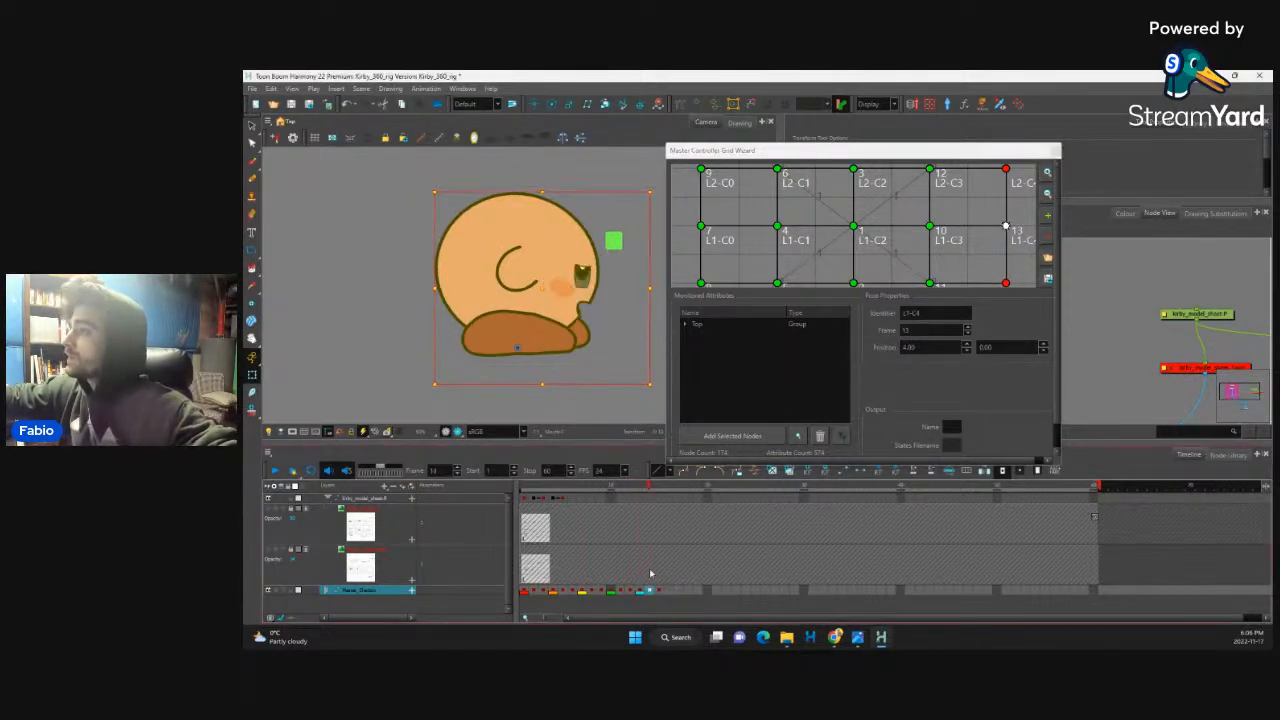
{"action": "left_click", "coordinate": [1006, 283]}
{"action": "left_click", "coordinate": [848, 326]}
{"action": "left_click", "coordinate": [660, 590]}
{"action": "left_click", "coordinate": [1006, 168]}
{"action": "left_click", "coordinate": [848, 328]}
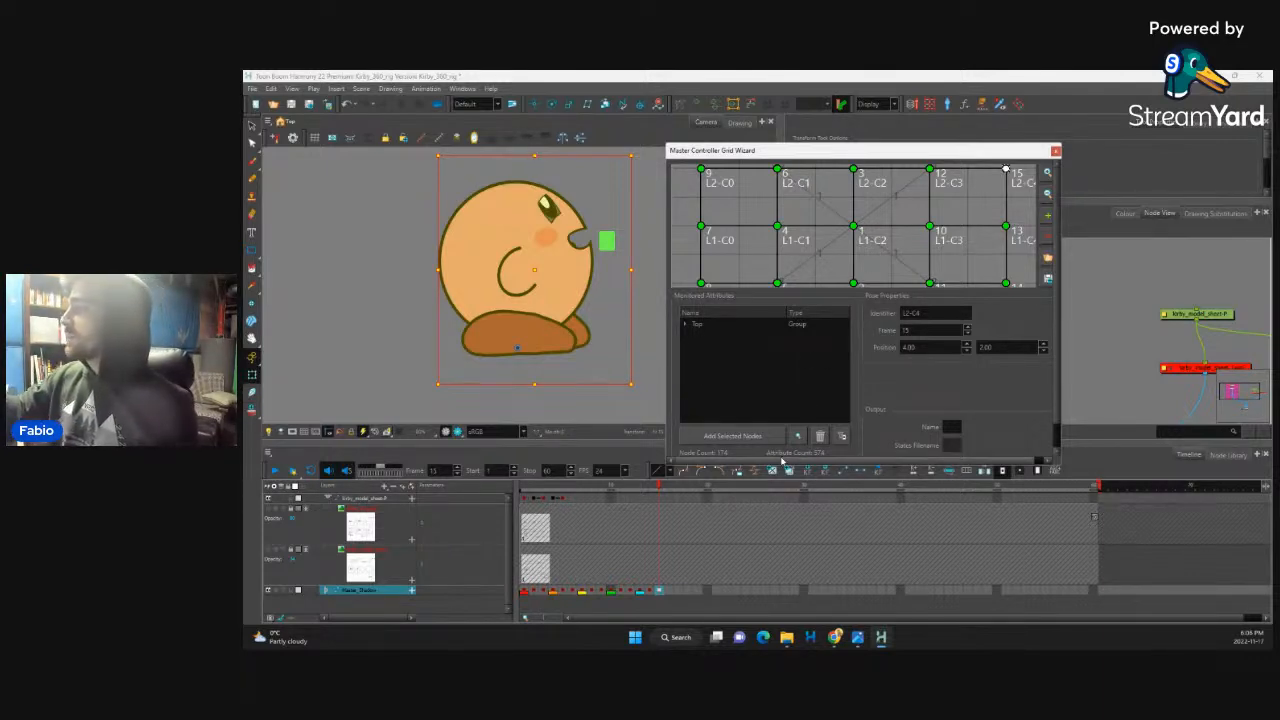
Step: Filter the monitored attributes and start creating the master controller from the completed grid
{"action": "left_click", "coordinate": [843, 438]}
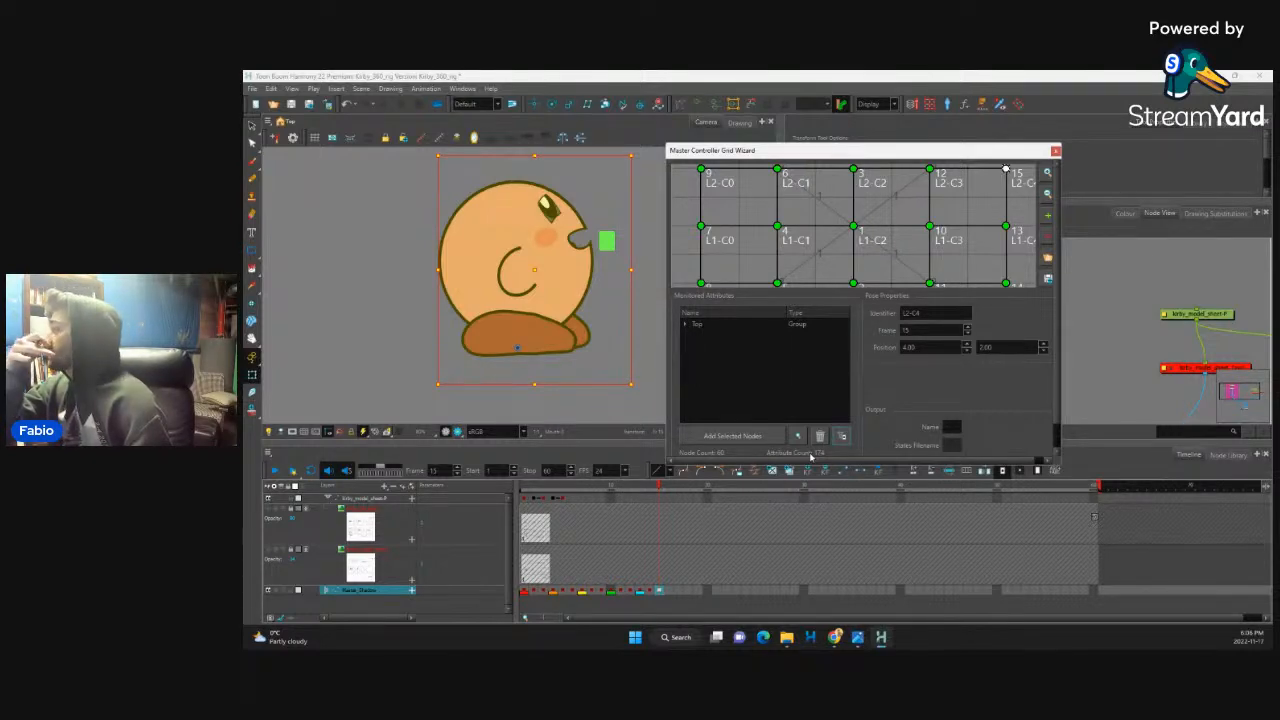
{"action": "scroll", "coordinate": [1055, 427], "scroll_direction": "down", "scroll_amount": 2}
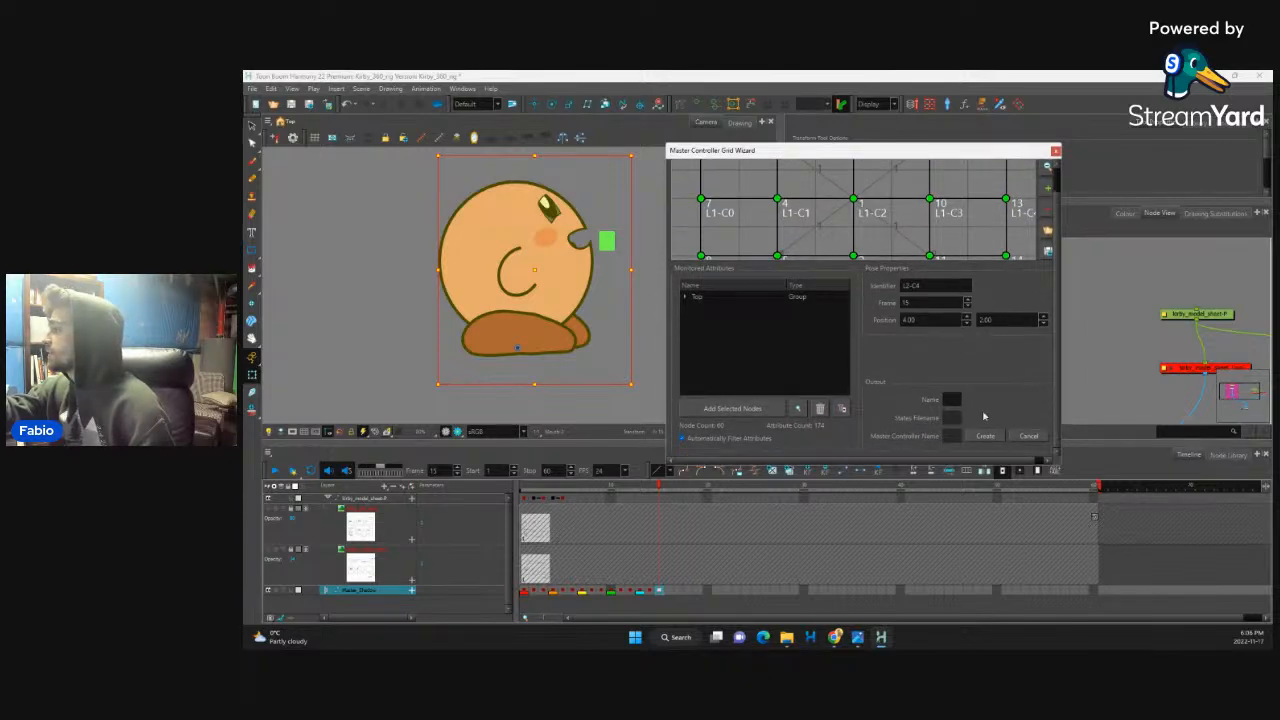
{"action": "left_click", "coordinate": [988, 436]}
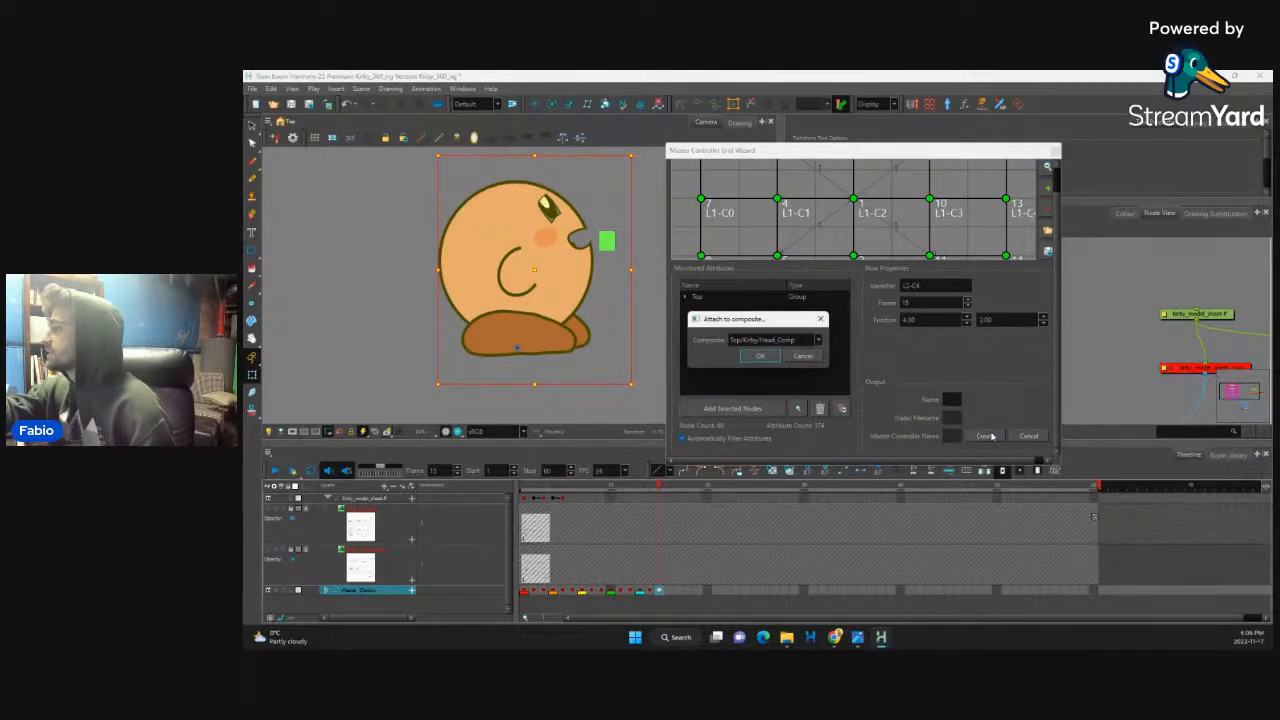
Step: Browse the available composites and attach the master controller to Top/Kirby/Head_Comp
{"action": "left_click", "coordinate": [817, 340]}
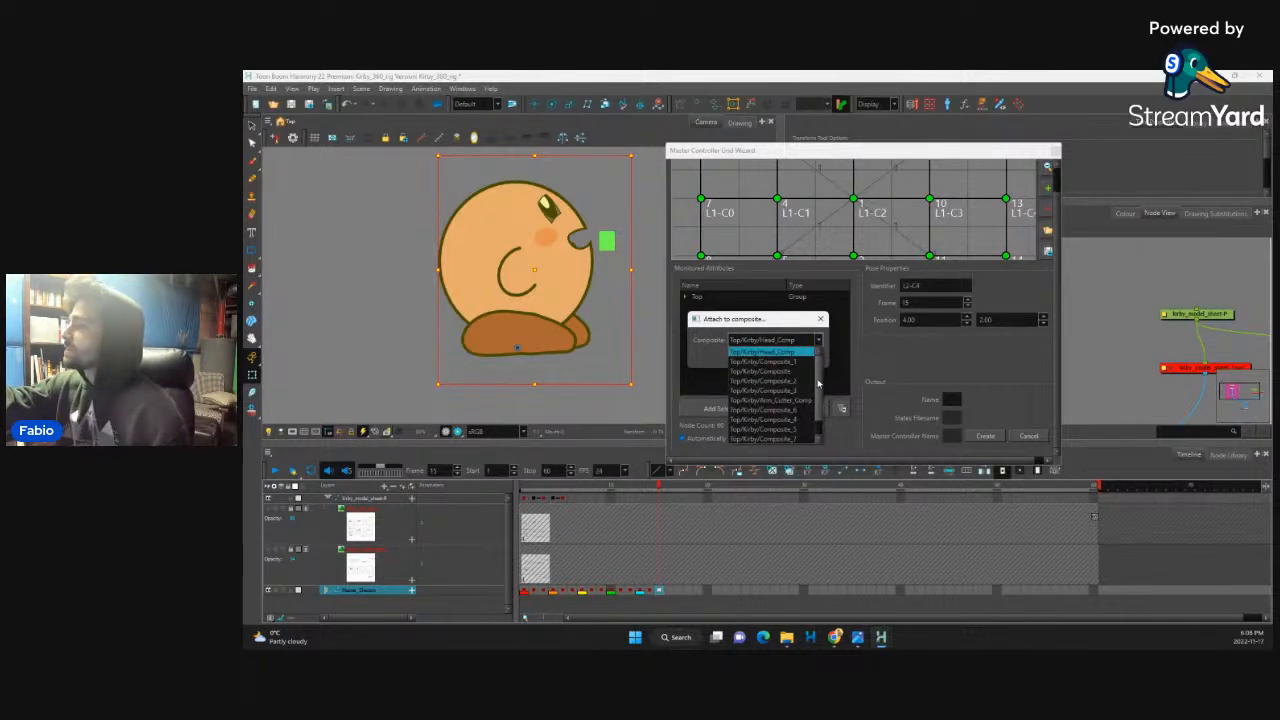
{"action": "scroll", "coordinate": [819, 403], "scroll_direction": "down", "scroll_amount": 1}
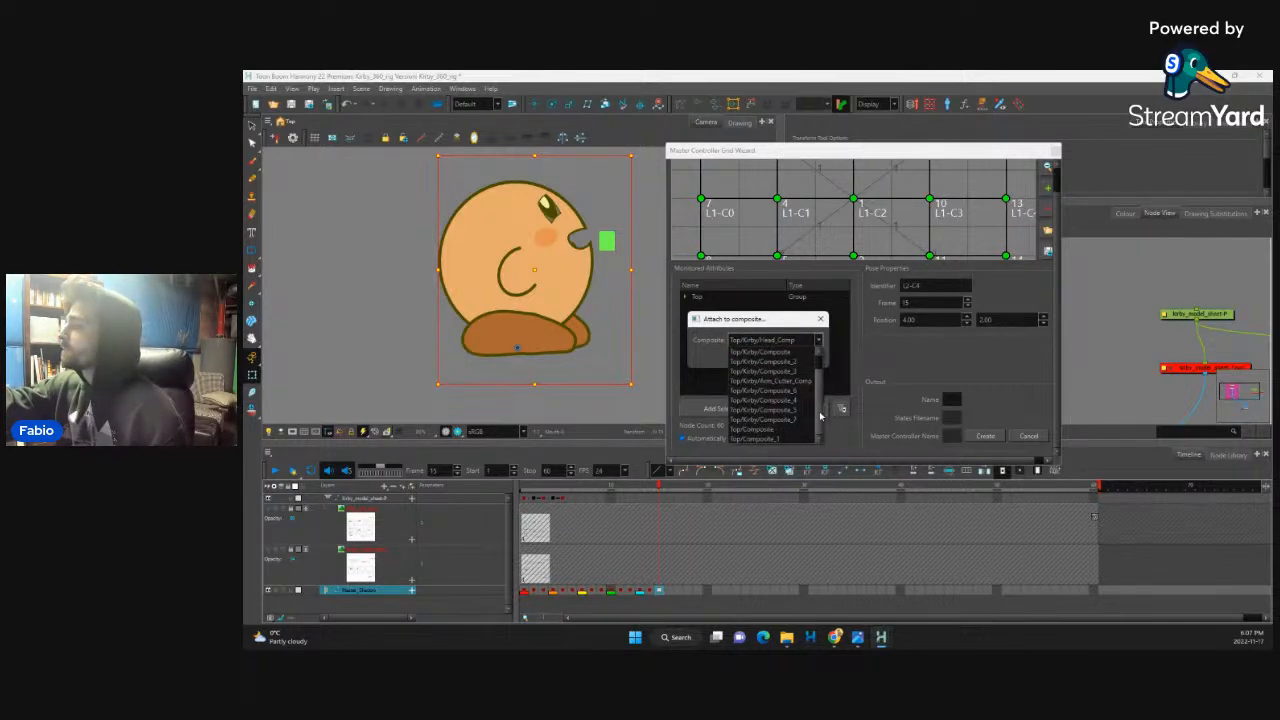
{"action": "scroll", "coordinate": [819, 393], "scroll_direction": "up", "scroll_amount": 2}
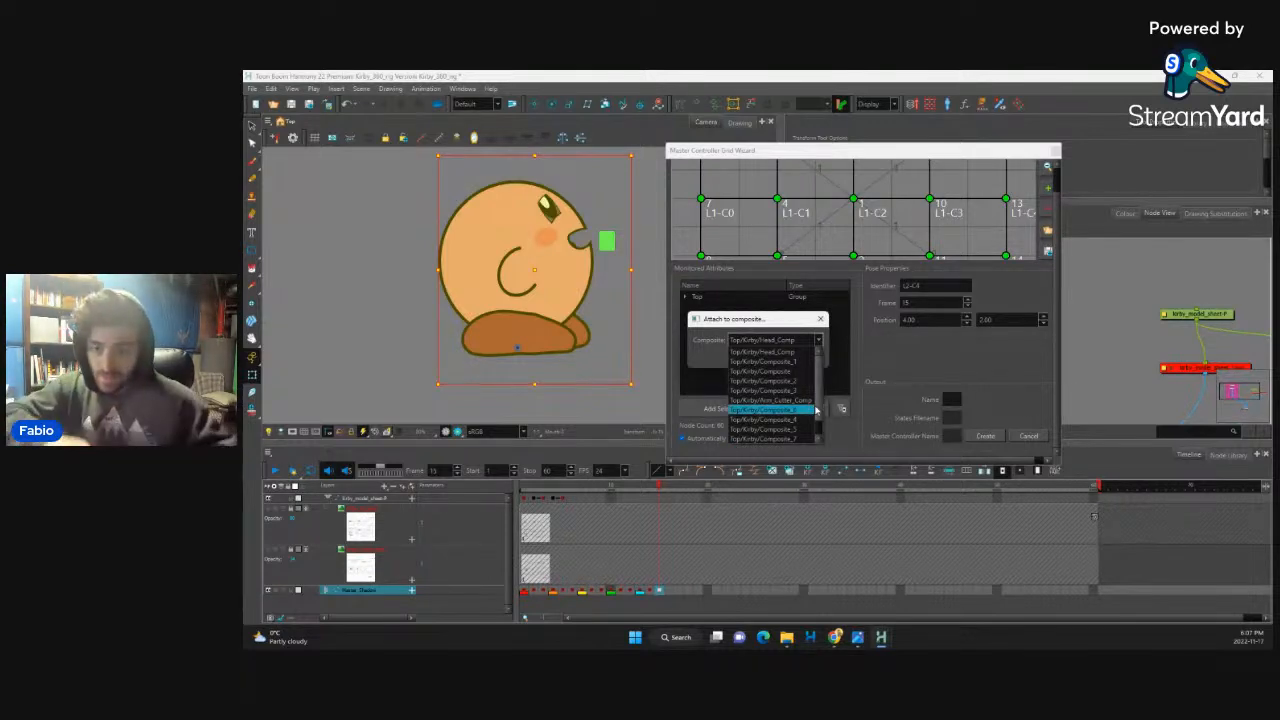
{"action": "key", "text": "Escape"}
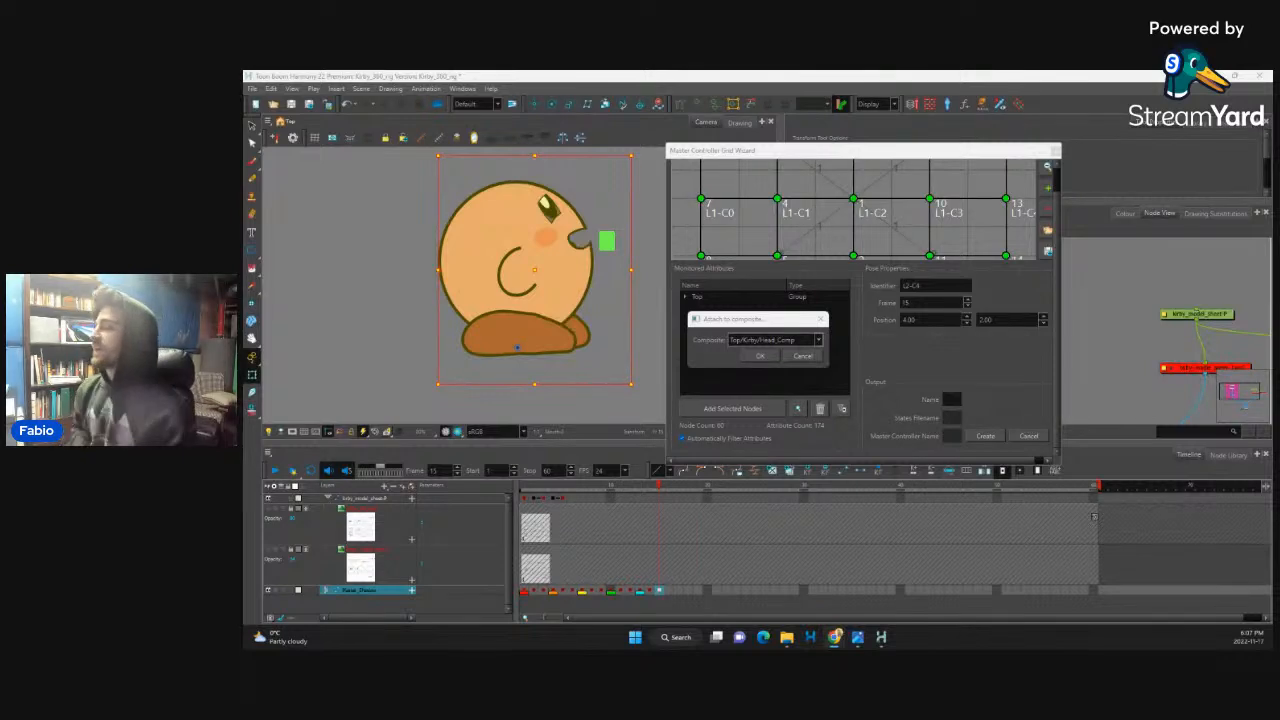
{"action": "left_click", "coordinate": [819, 341]}
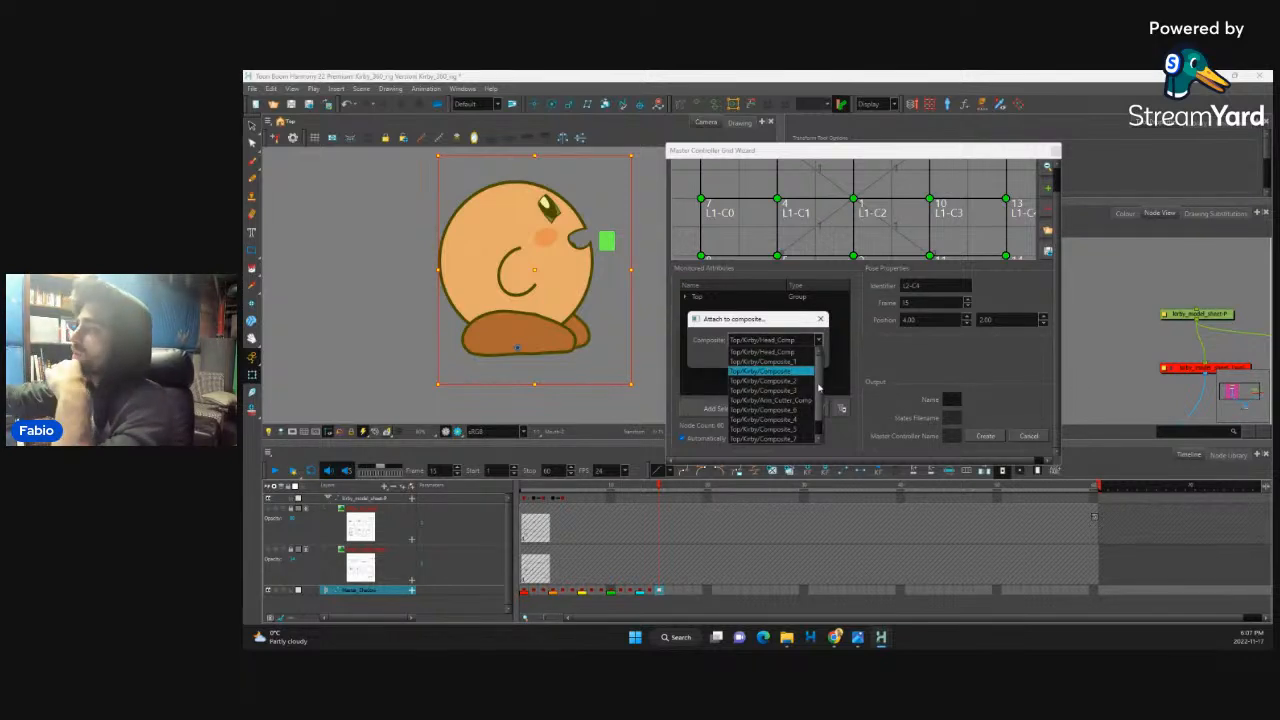
{"action": "scroll", "coordinate": [820, 423], "scroll_direction": "down", "scroll_amount": 2}
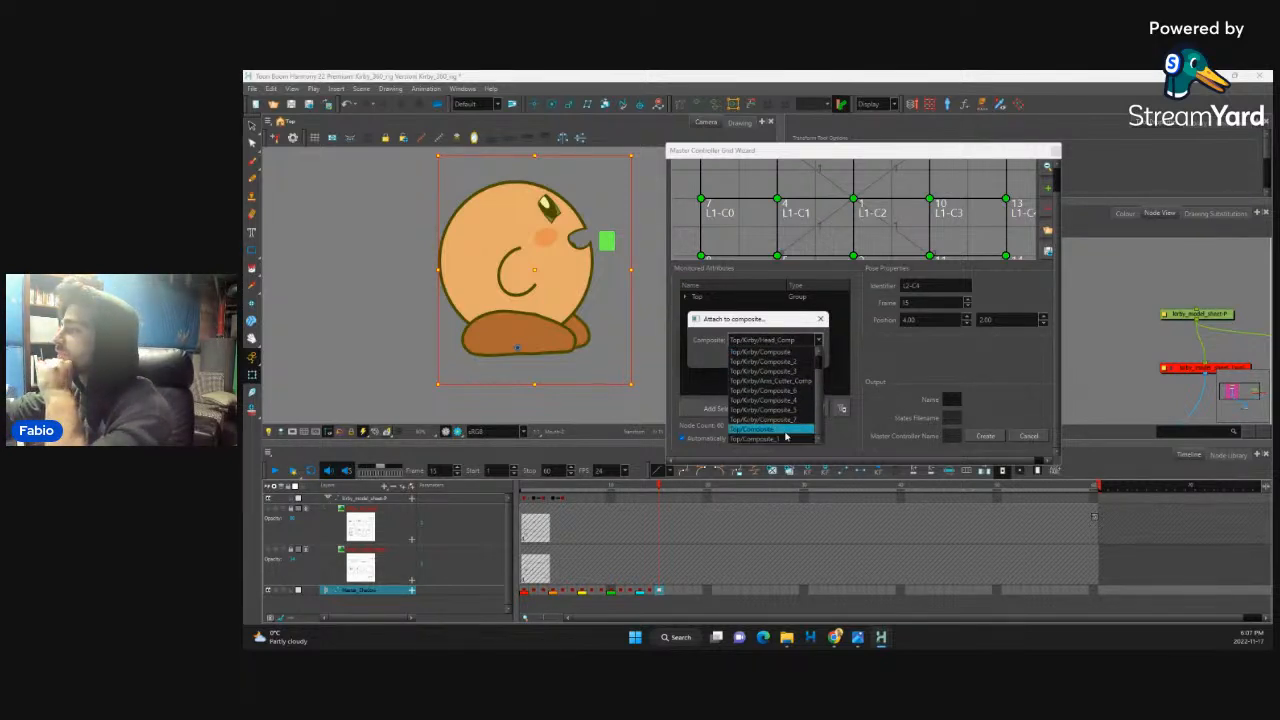
{"action": "left_click", "coordinate": [810, 382]}
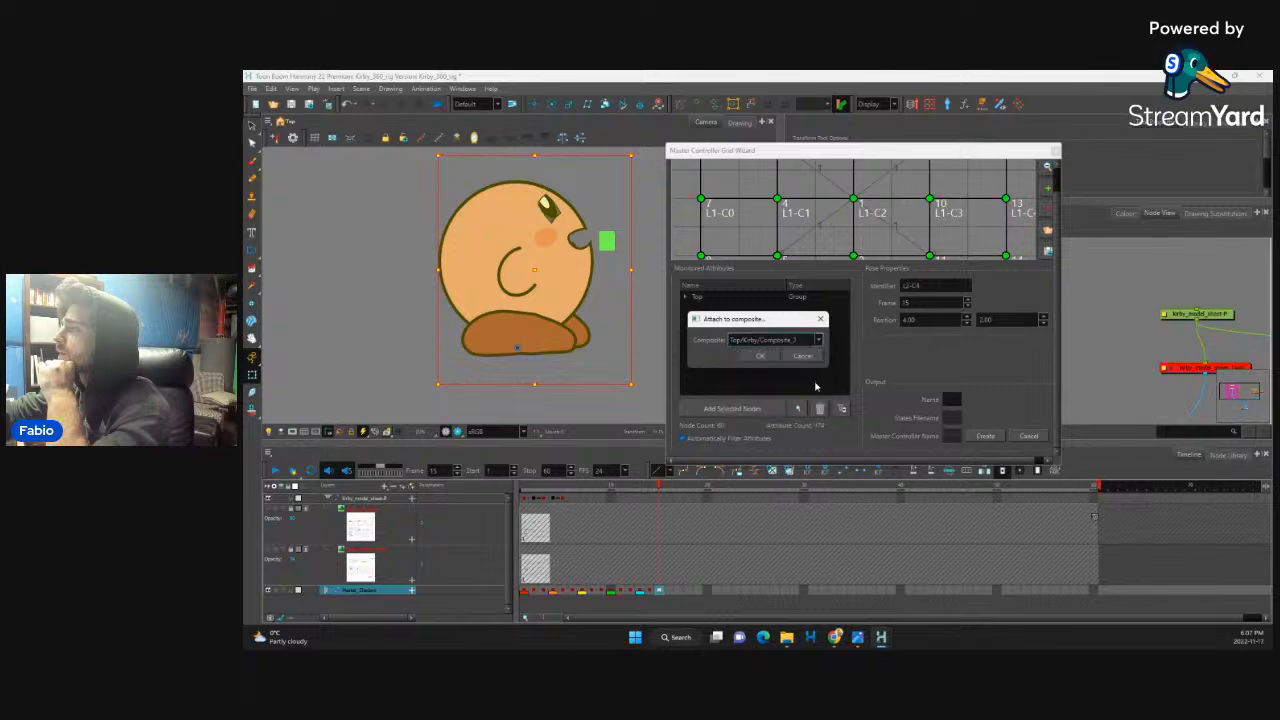
{"action": "left_click", "coordinate": [795, 340]}
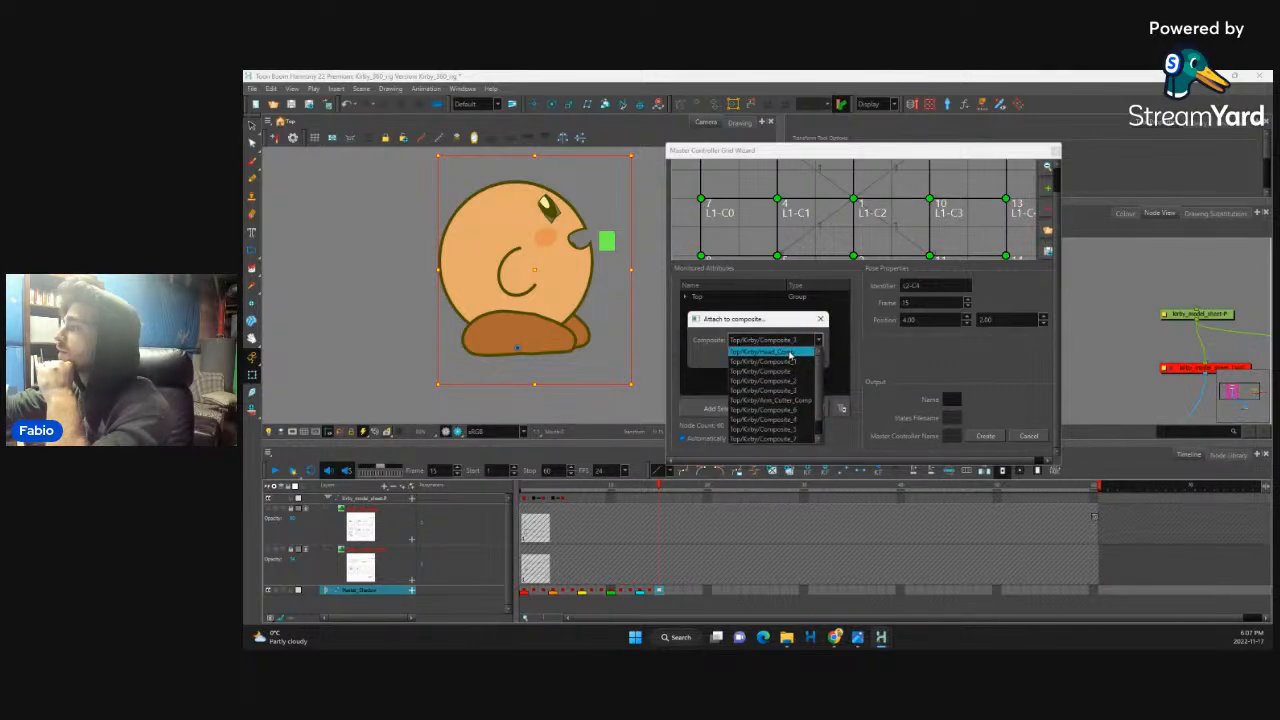
{"action": "left_click", "coordinate": [789, 355]}
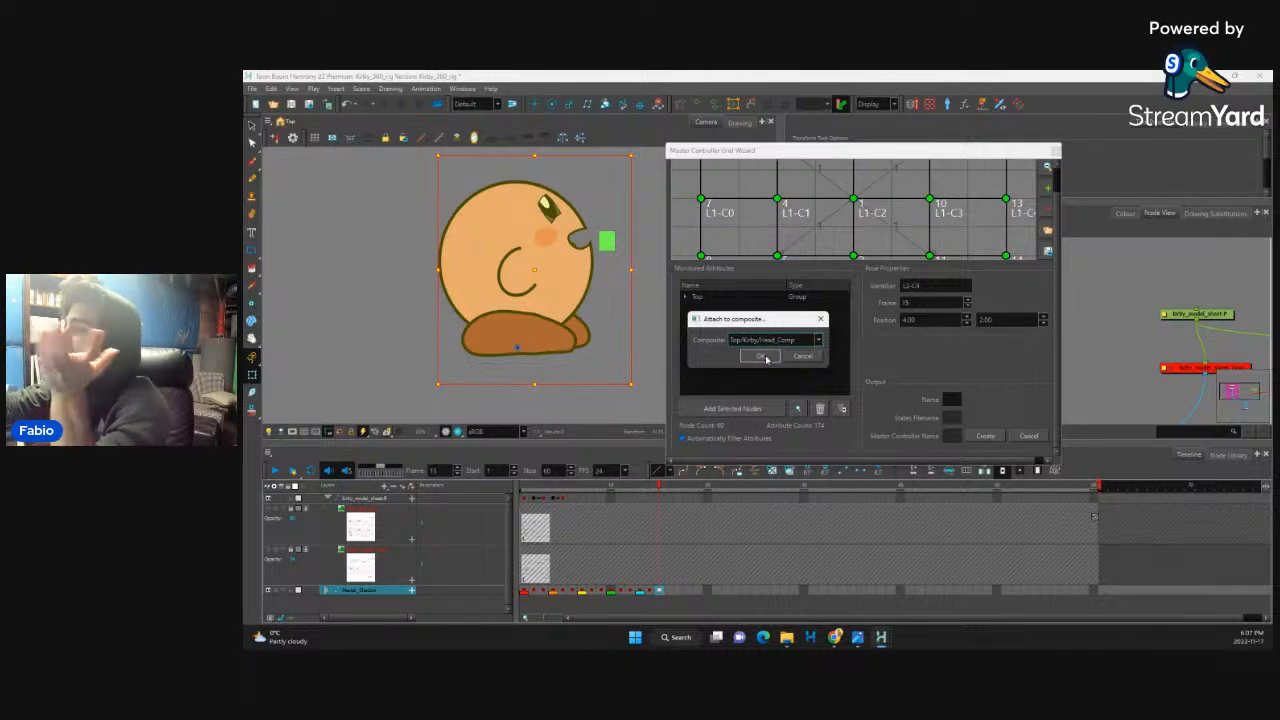
{"action": "left_click", "coordinate": [763, 357]}
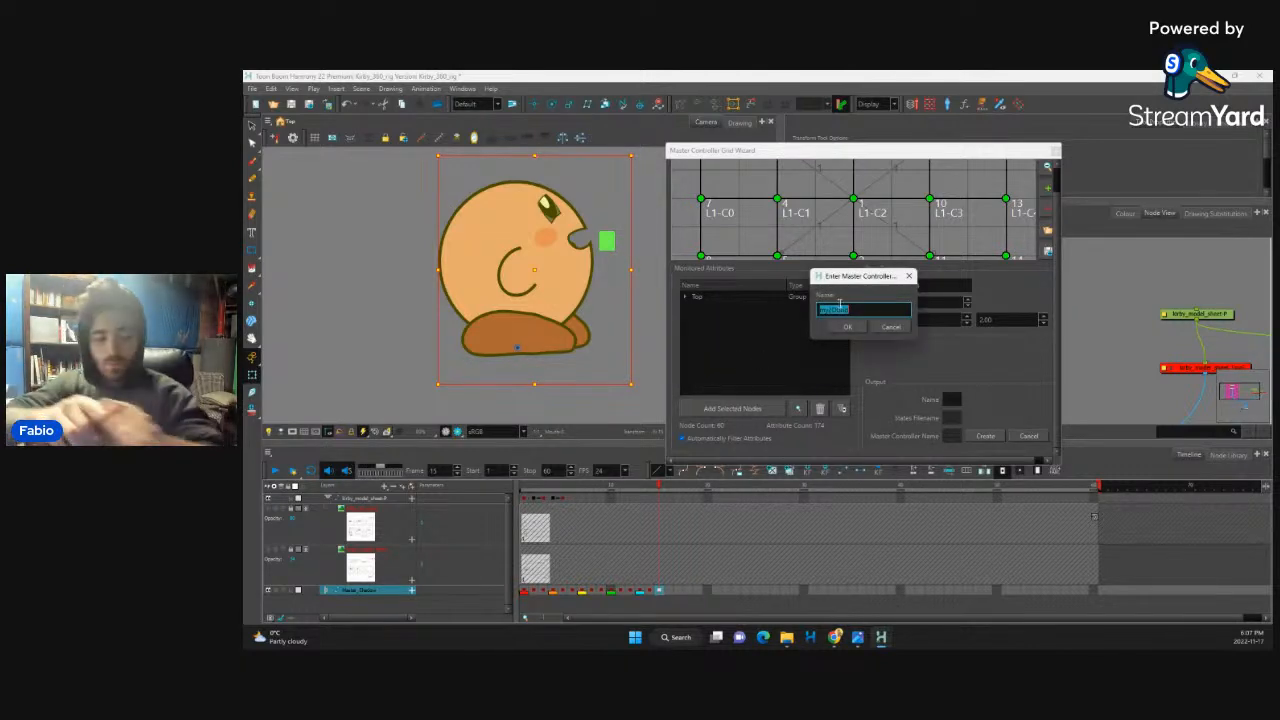
Step: Name the controller kirbymastercontroller, save its poses as kirbymastercontroller.tbState in the scripts folder, and close the grid wizard
{"action": "type", "text": "MasterControl"}
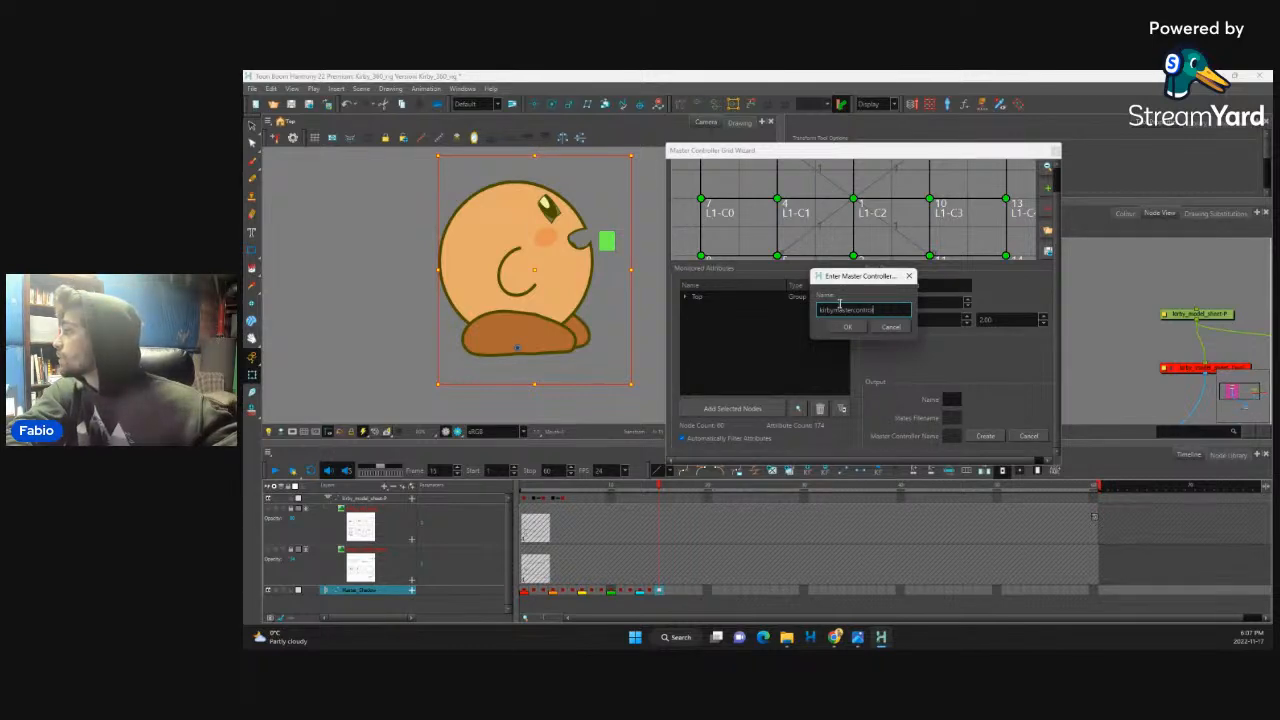
{"action": "left_click", "coordinate": [847, 327]}
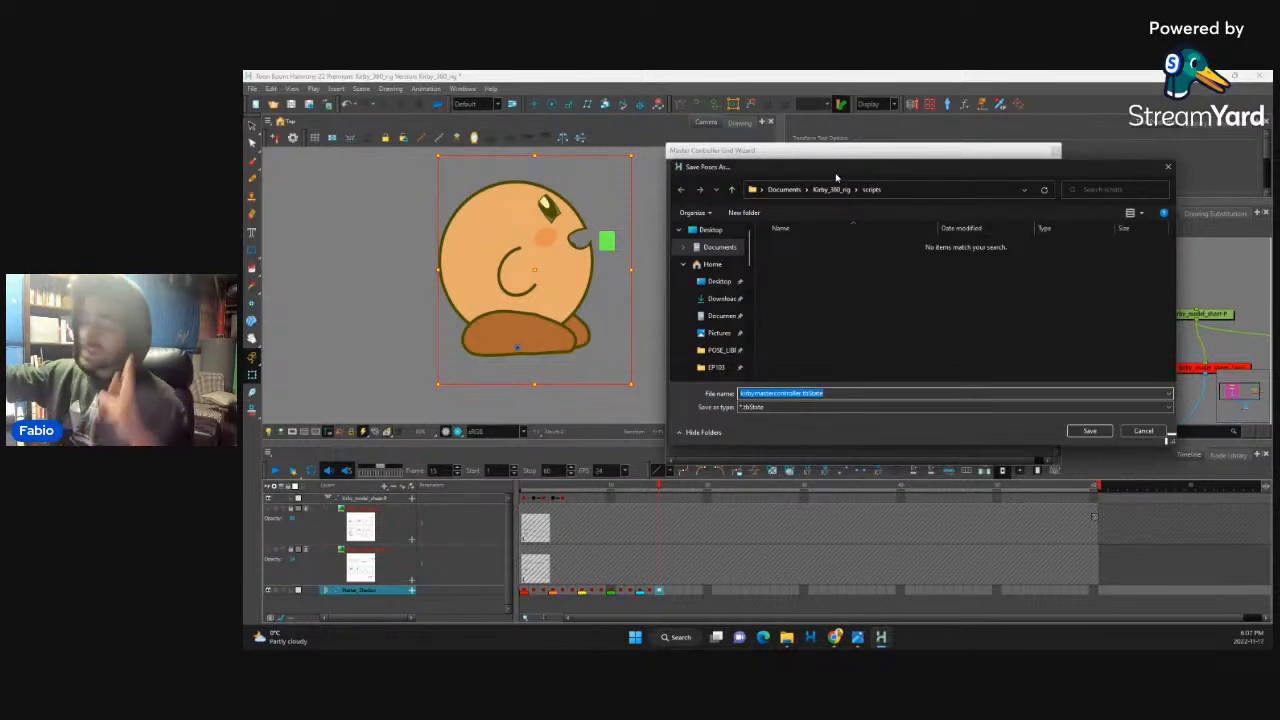
{"action": "left_click", "coordinate": [1088, 431]}
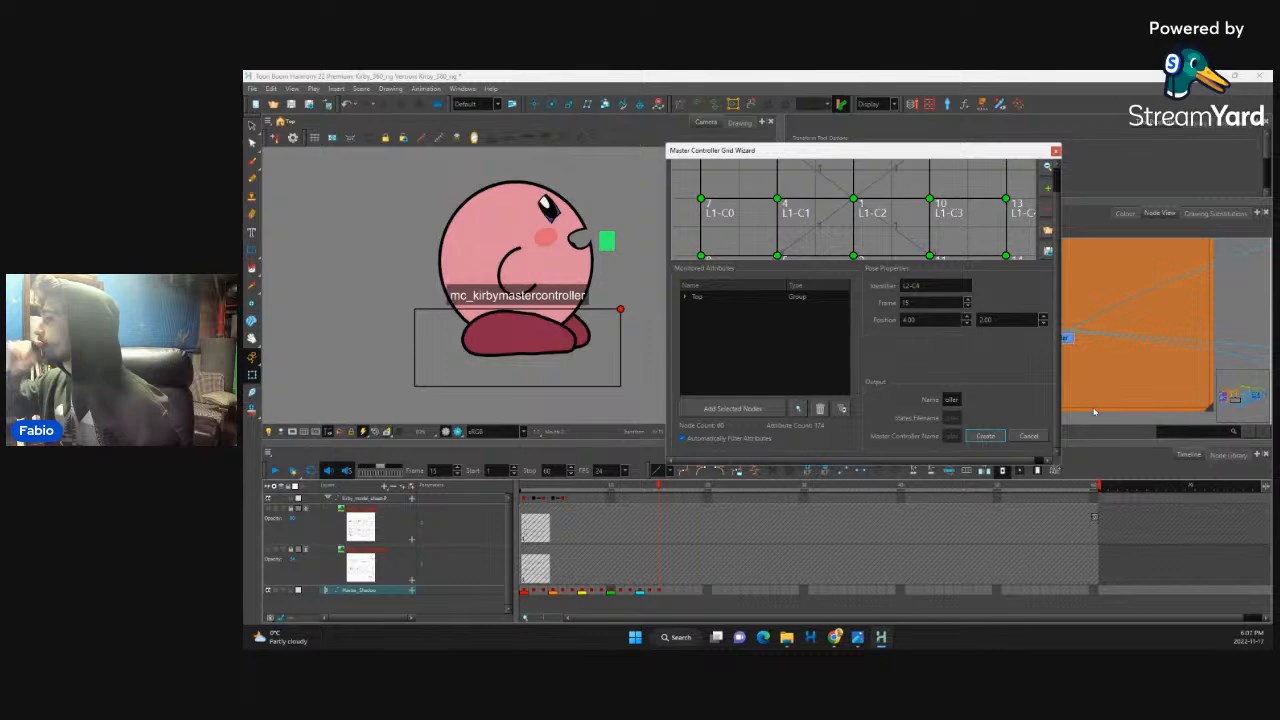
{"action": "left_click", "coordinate": [1056, 151]}
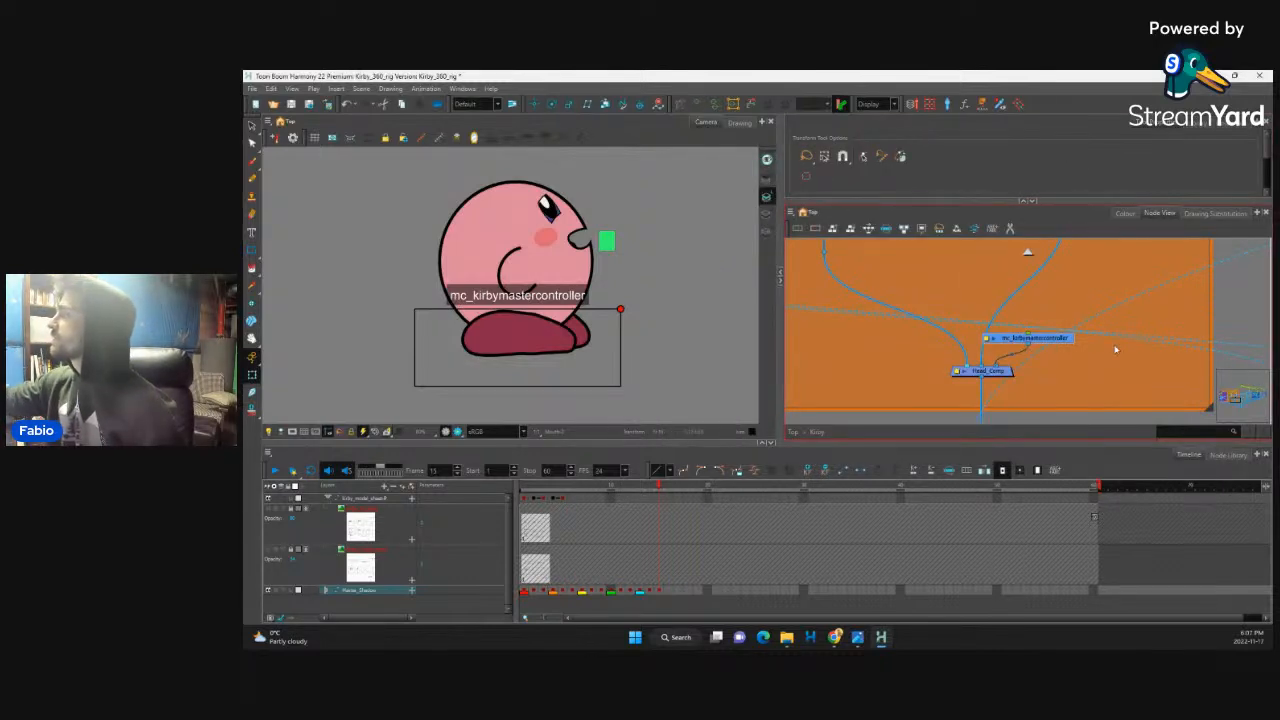
Step: Detach the mc_kirbymastercontroller node from Head_Comp by cutting it out of the orange head group
{"action": "left_click_drag", "start_coordinate": [1062, 341], "coordinate": [1134, 313]}
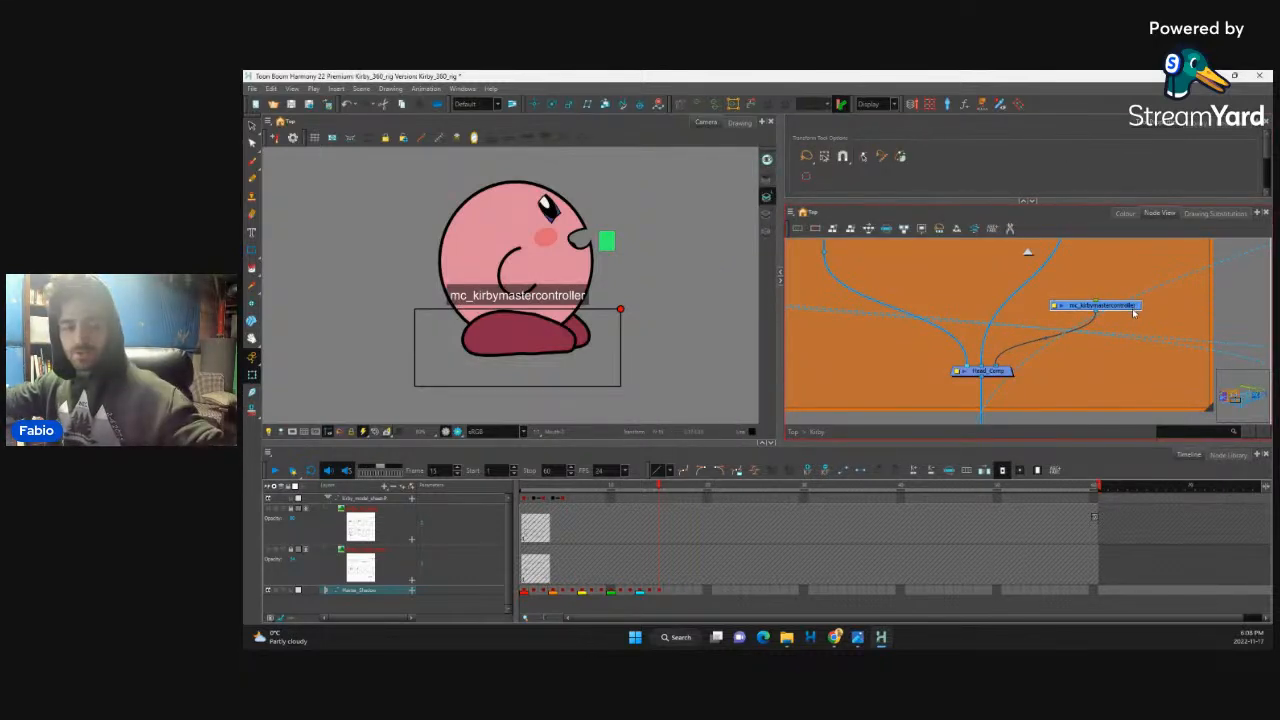
{"action": "scroll", "coordinate": [1132, 318], "scroll_direction": "down", "scroll_amount": 5}
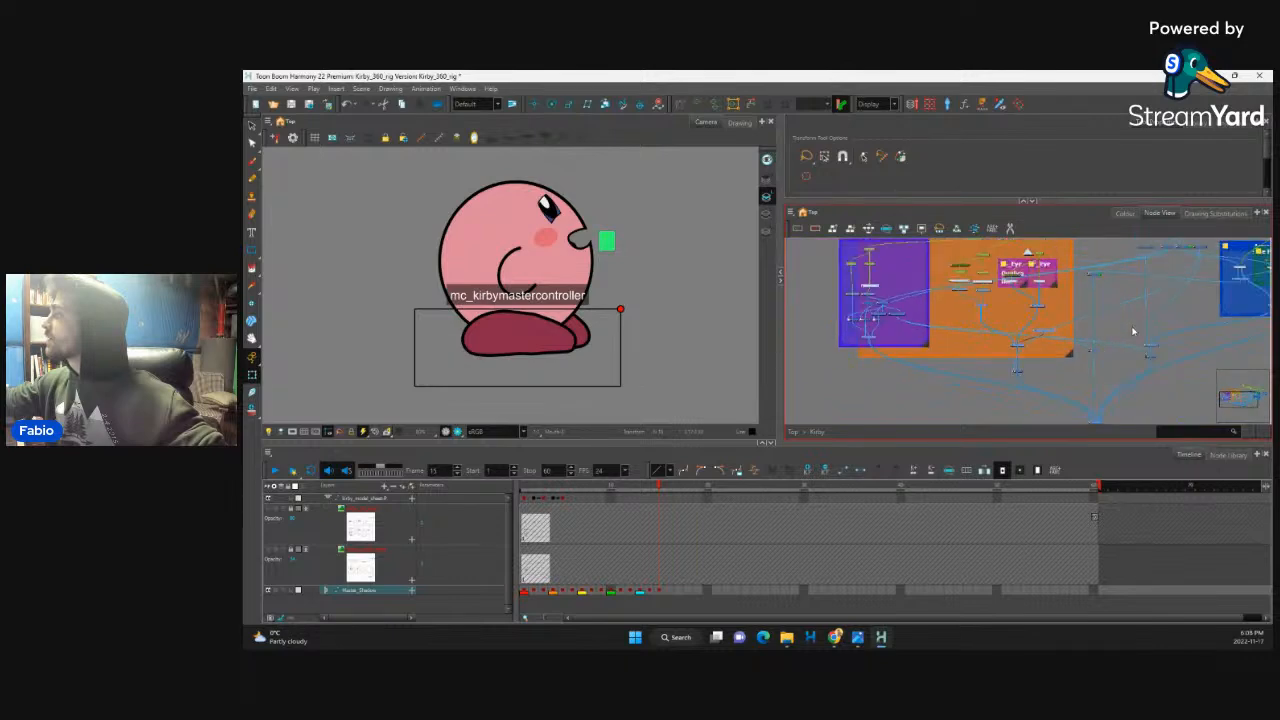
{"action": "scroll", "coordinate": [1133, 332], "scroll_direction": "up", "scroll_amount": 5}
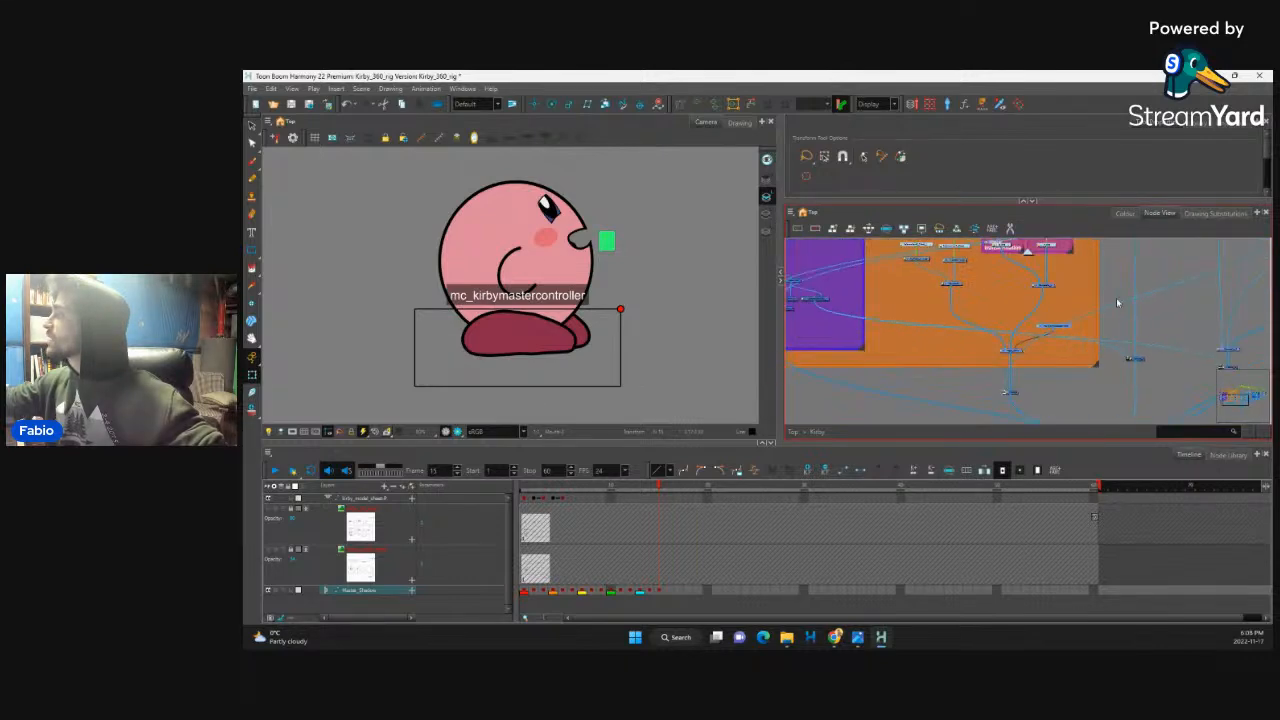
{"action": "scroll", "coordinate": [1088, 340], "scroll_direction": "up", "scroll_amount": 1}
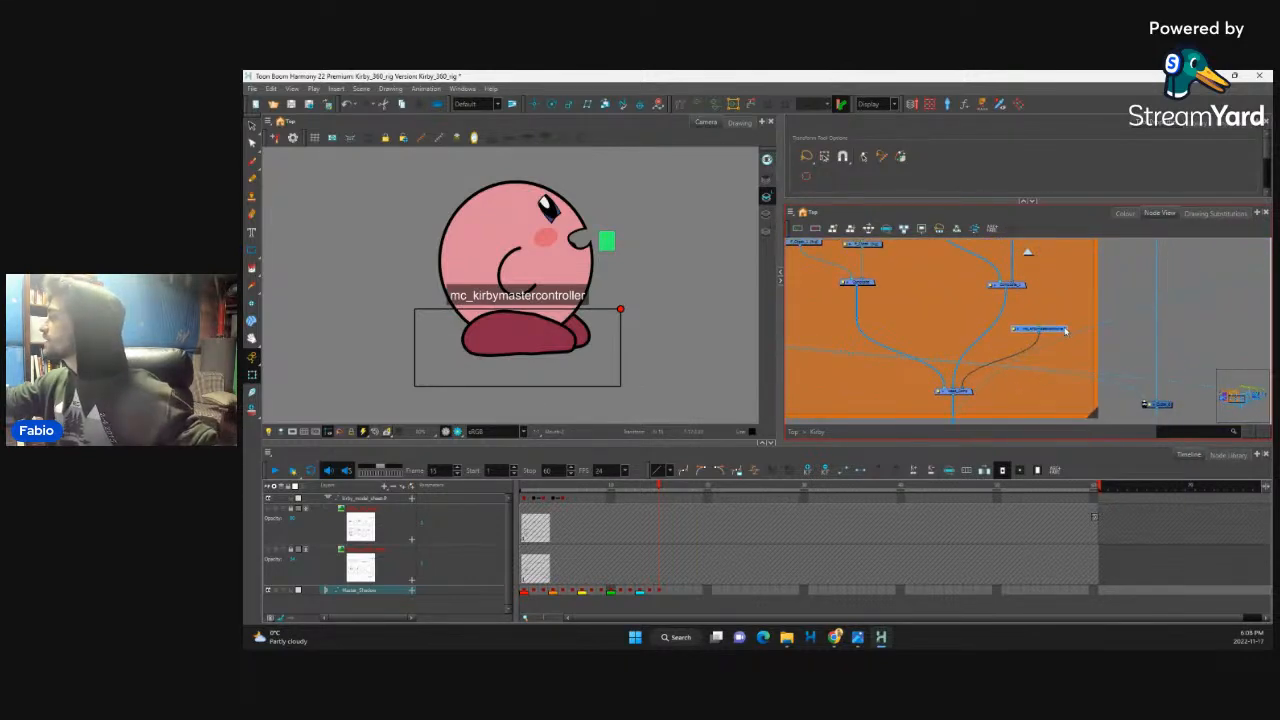
{"action": "key", "text": "ctrl+x"}
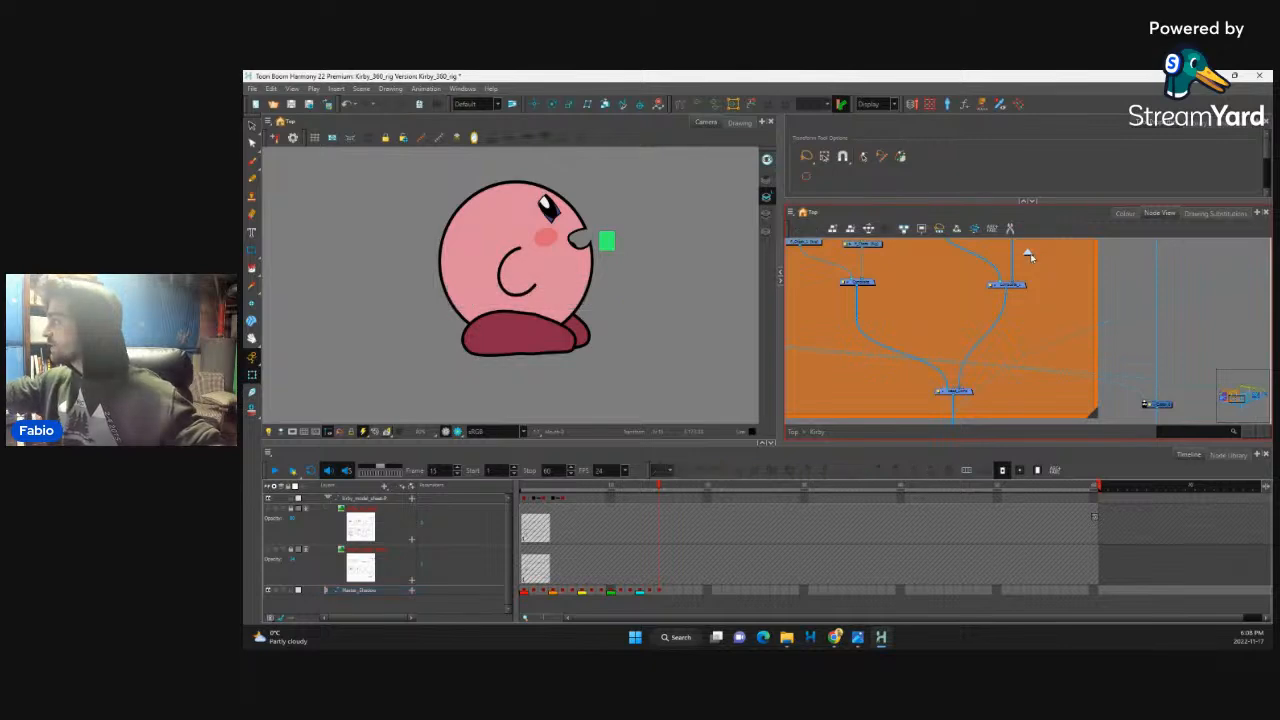
Step: Paste the mc_kirbymastercontroller node beside the rig's final composite and connect it to that composite
{"action": "left_click", "coordinate": [1028, 252]}
{"action": "left_click_drag", "start_coordinate": [1127, 393], "coordinate": [1012, 373]}
{"action": "key", "text": "ctrl+v"}
{"action": "left_click_drag", "start_coordinate": [1178, 354], "coordinate": [1166, 346]}
{"action": "key", "text": "ctrl+x"}
{"action": "left_click", "coordinate": [1017, 301]}
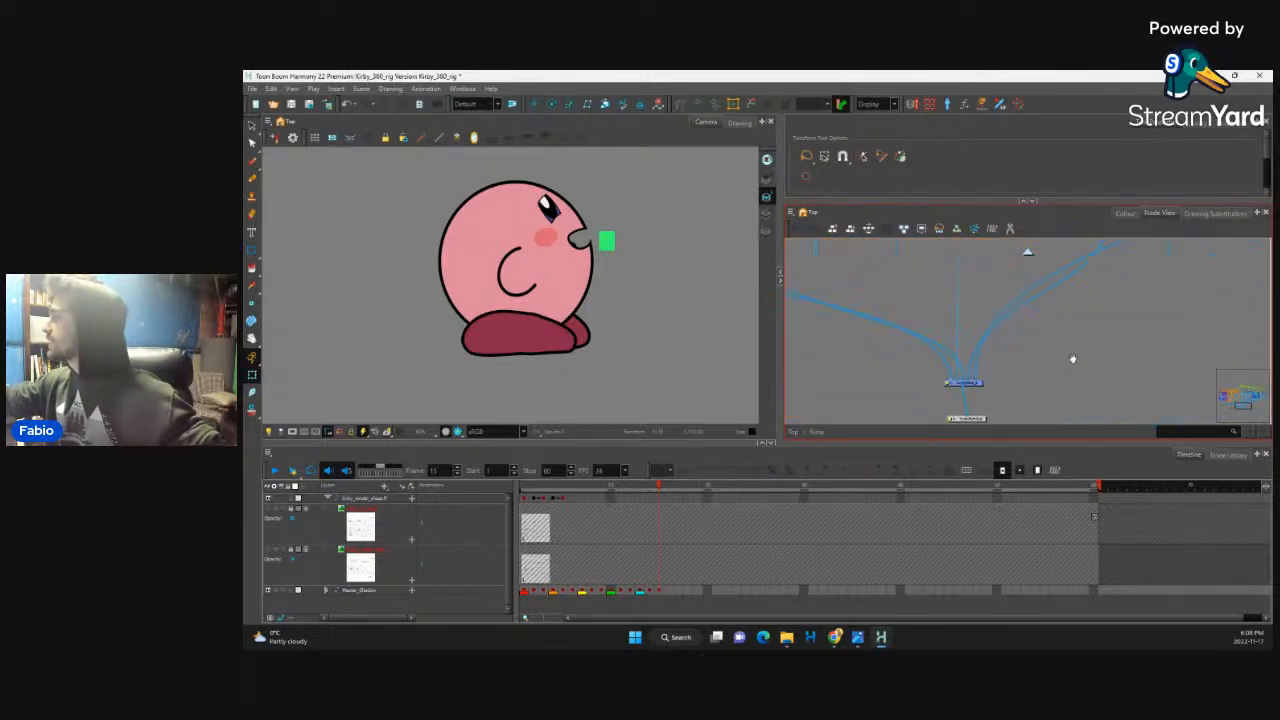
{"action": "key", "text": "ctrl+v"}
{"action": "left_click_drag", "start_coordinate": [1088, 338], "coordinate": [970, 380]}
{"action": "left_click_drag", "start_coordinate": [1066, 363], "coordinate": [1039, 392]}
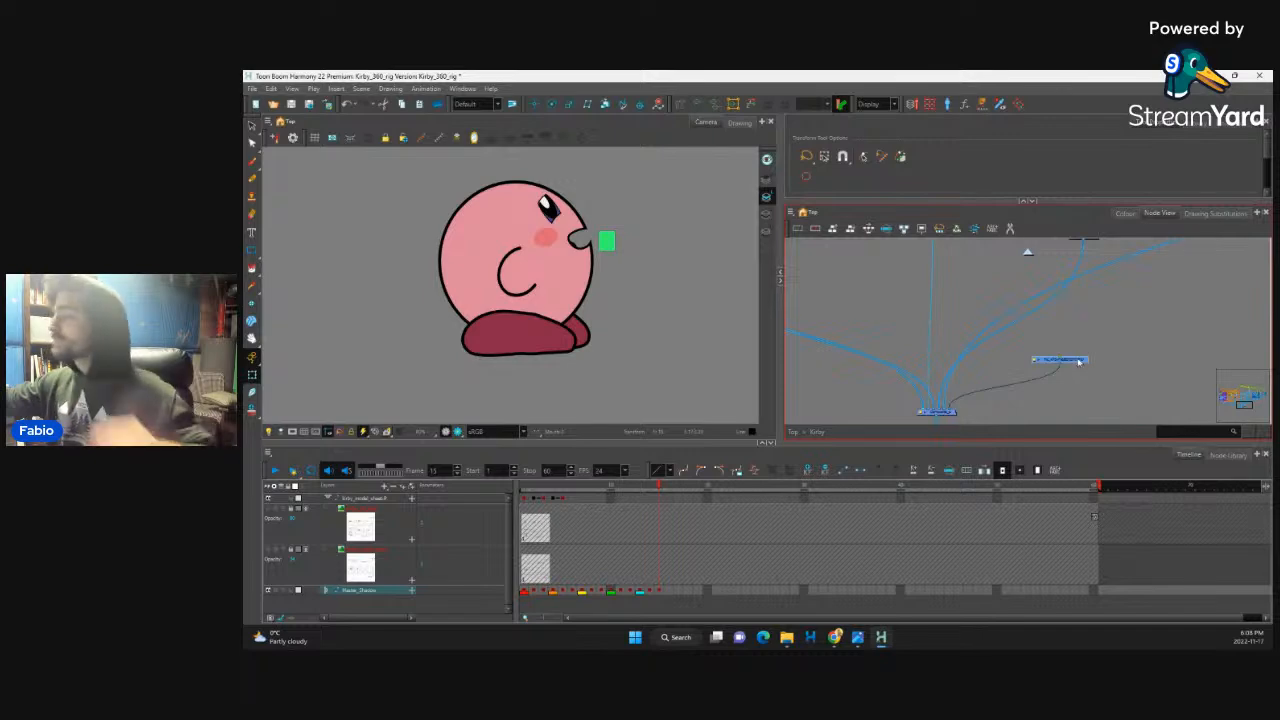
Step: Add a parent peg above the mc_kirbymastercontroller node and select it
{"action": "key", "text": "ctrl+v"}
{"action": "left_click", "coordinate": [1082, 329]}
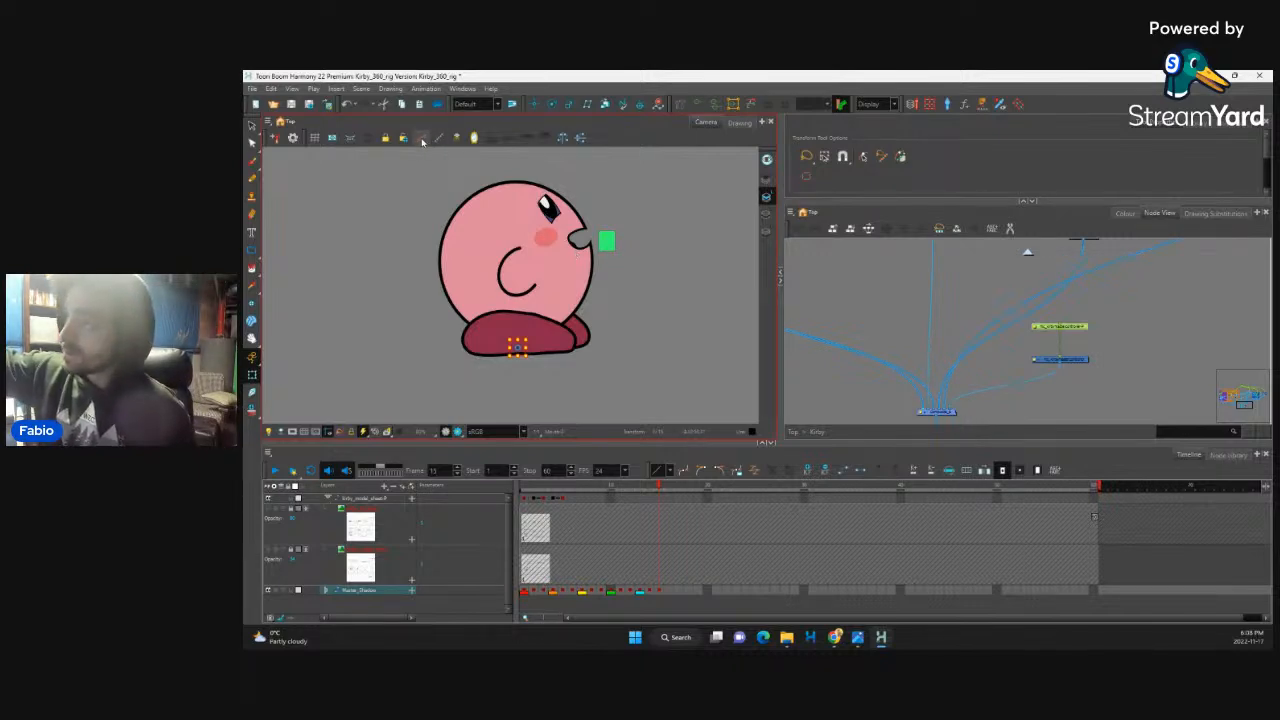
Step: Show the mc_kirbymastercontroller widget and, at frame 29, move its handle between the front and turned poses to test the rig
{"action": "left_click", "coordinate": [1081, 362]}
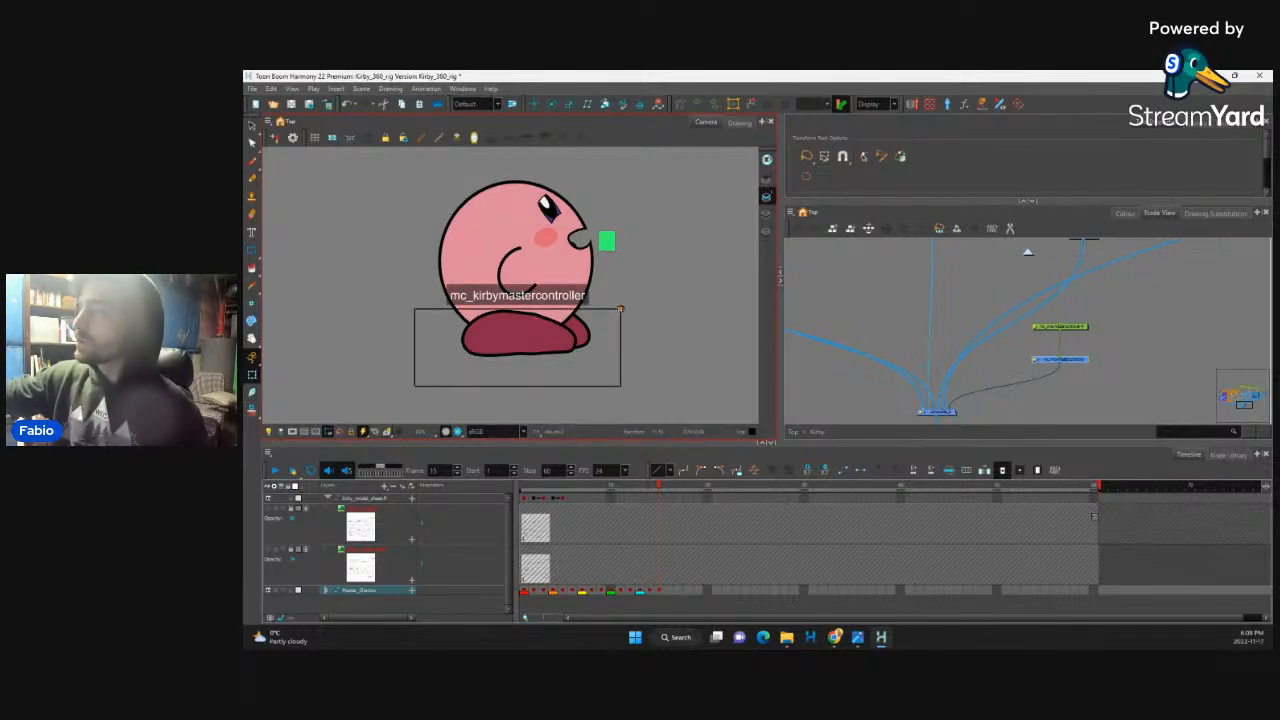
{"action": "left_click", "coordinate": [794, 591]}
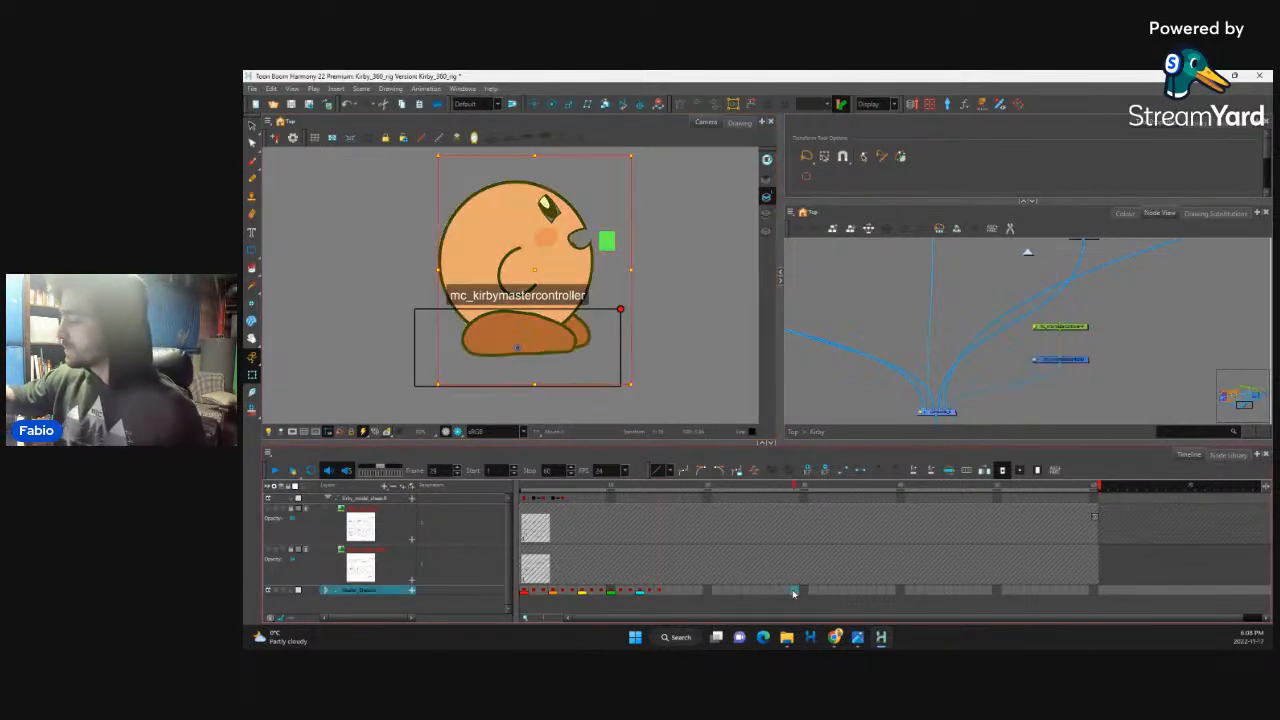
{"action": "left_click_drag", "start_coordinate": [620, 309], "coordinate": [515, 363]}
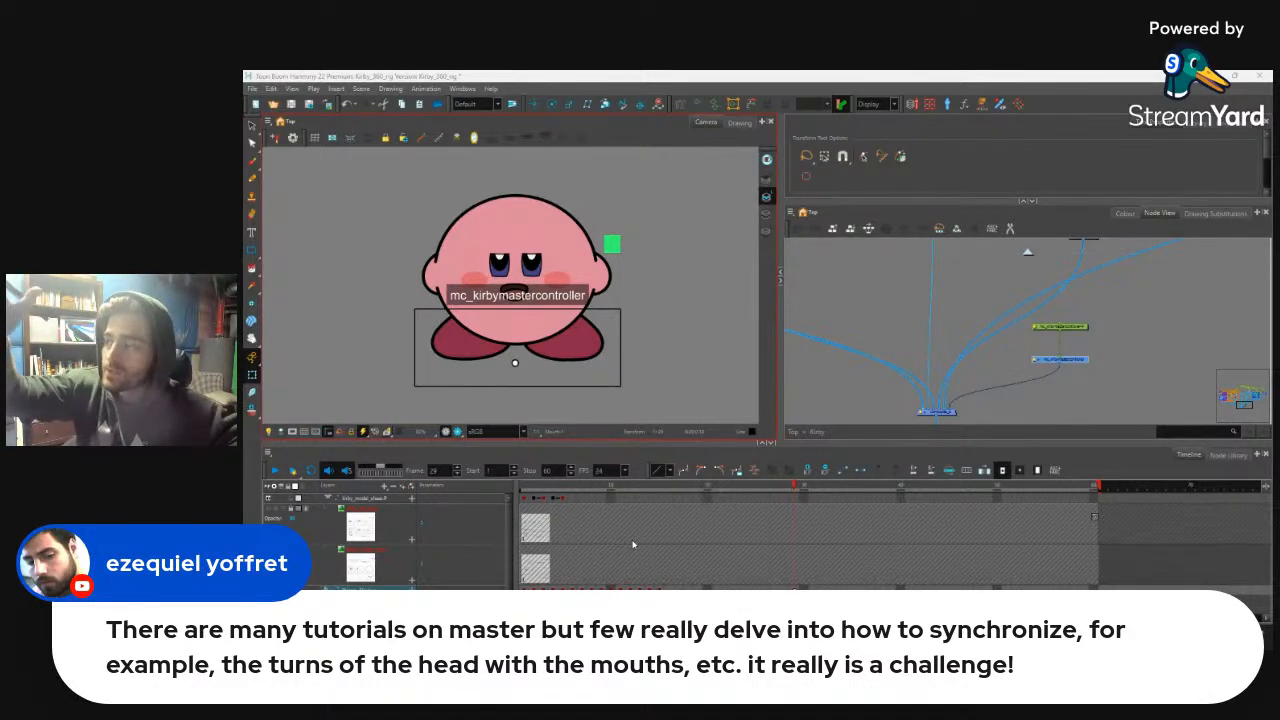
{"action": "left_click_drag", "start_coordinate": [515, 362], "coordinate": [576, 362]}
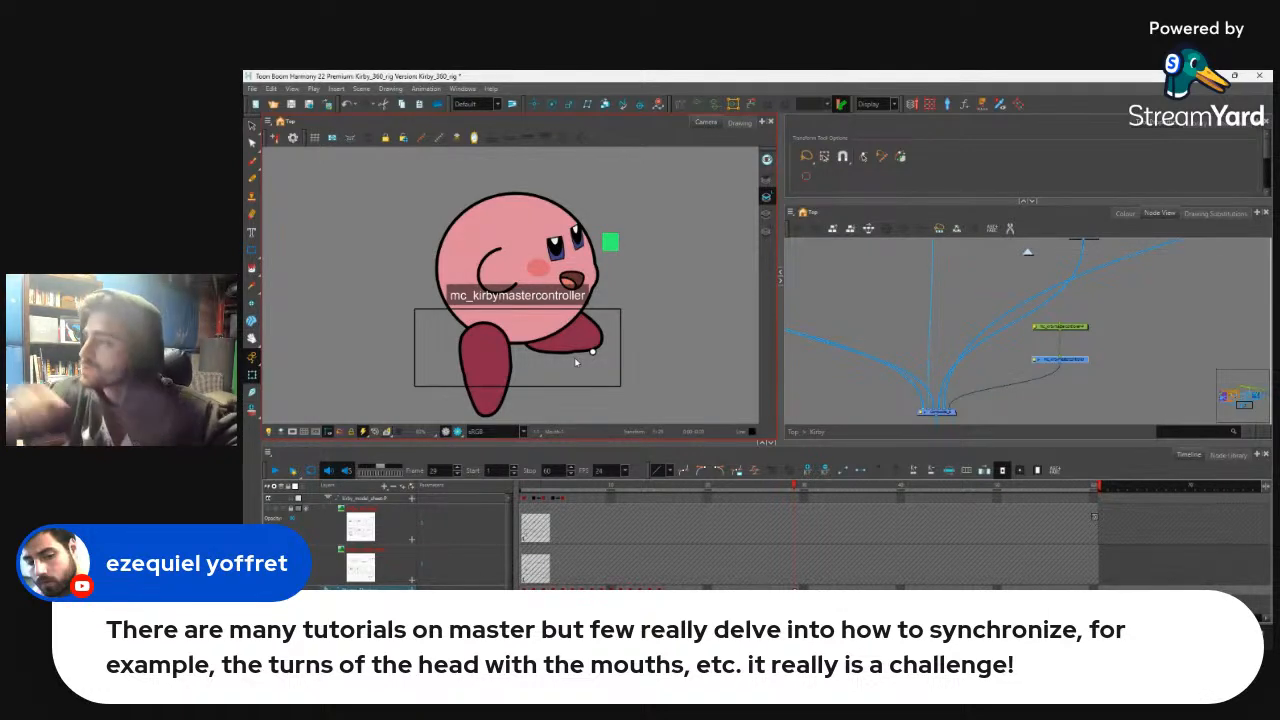
{"action": "left_click_drag", "start_coordinate": [590, 358], "coordinate": [515, 358]}
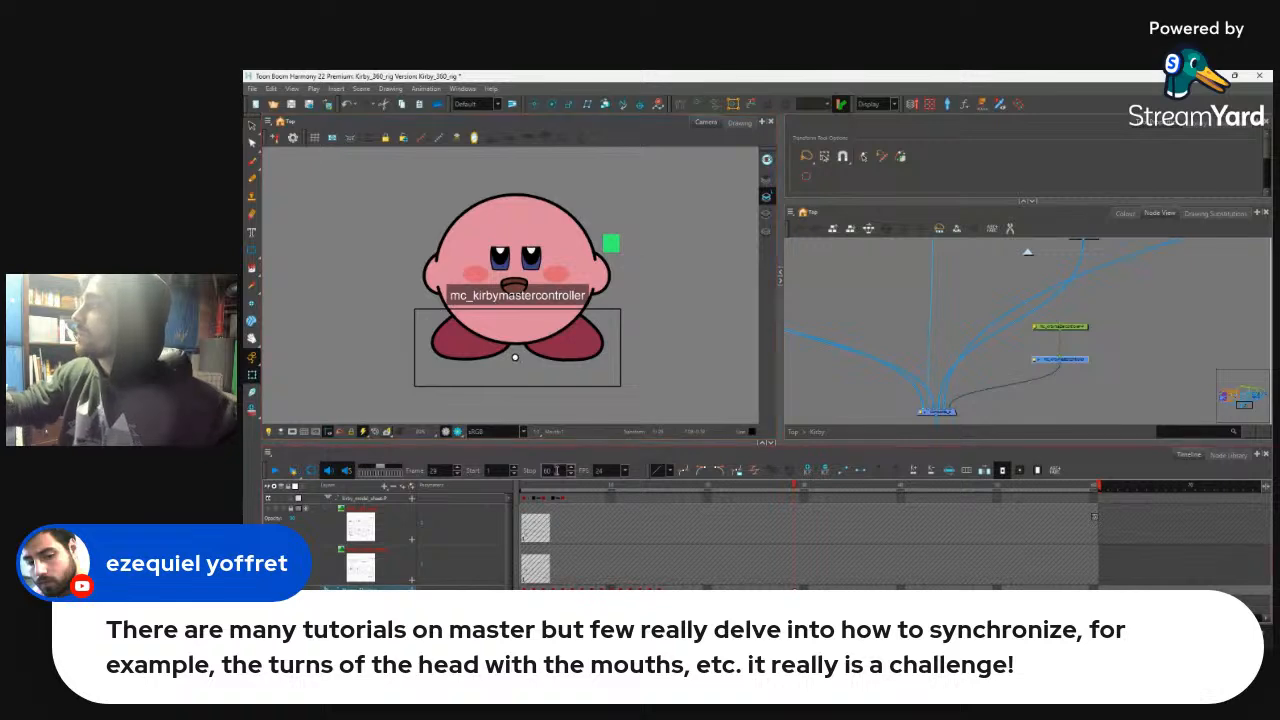
Step: Move the controller's peg so the mc_kirbymastercontroller box sits away from Kirby, up and to the right of the body
{"action": "left_click", "coordinate": [1062, 327]}
{"action": "left_click_drag", "start_coordinate": [666, 328], "coordinate": [600, 336]}
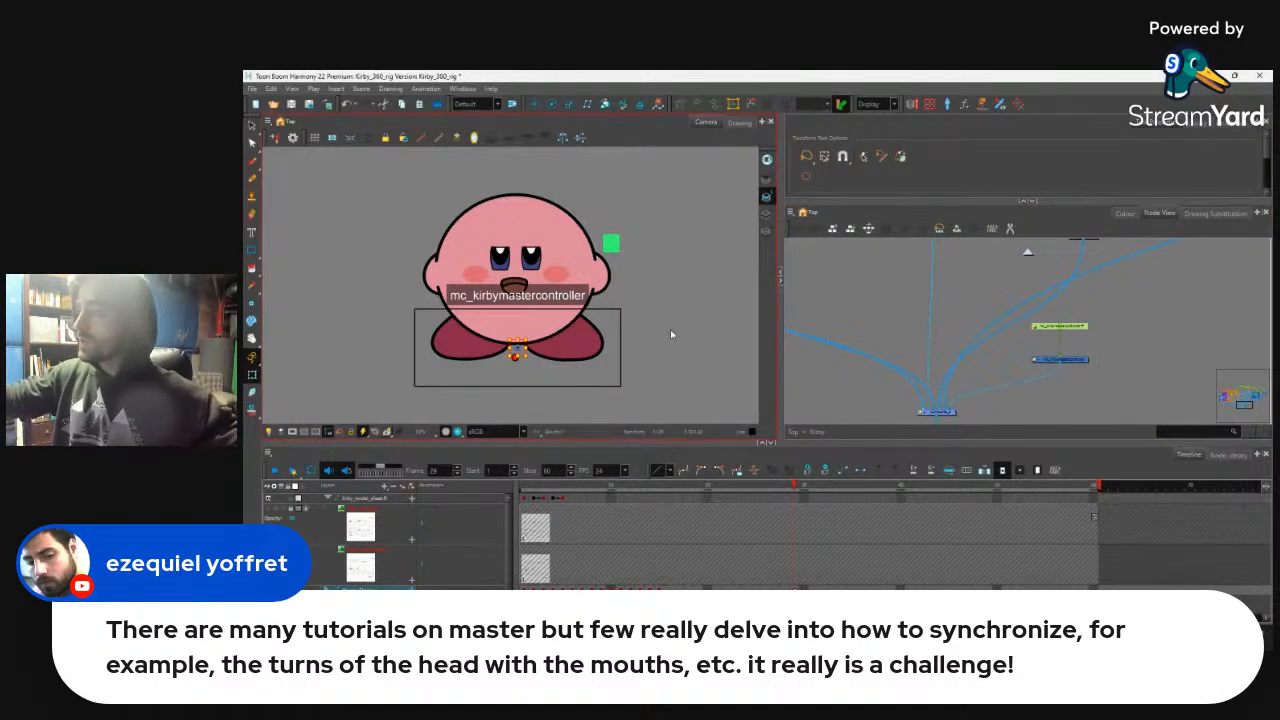
{"action": "left_click_drag", "start_coordinate": [451, 358], "coordinate": [668, 254]}
{"action": "left_click_drag", "start_coordinate": [668, 253], "coordinate": [670, 240]}
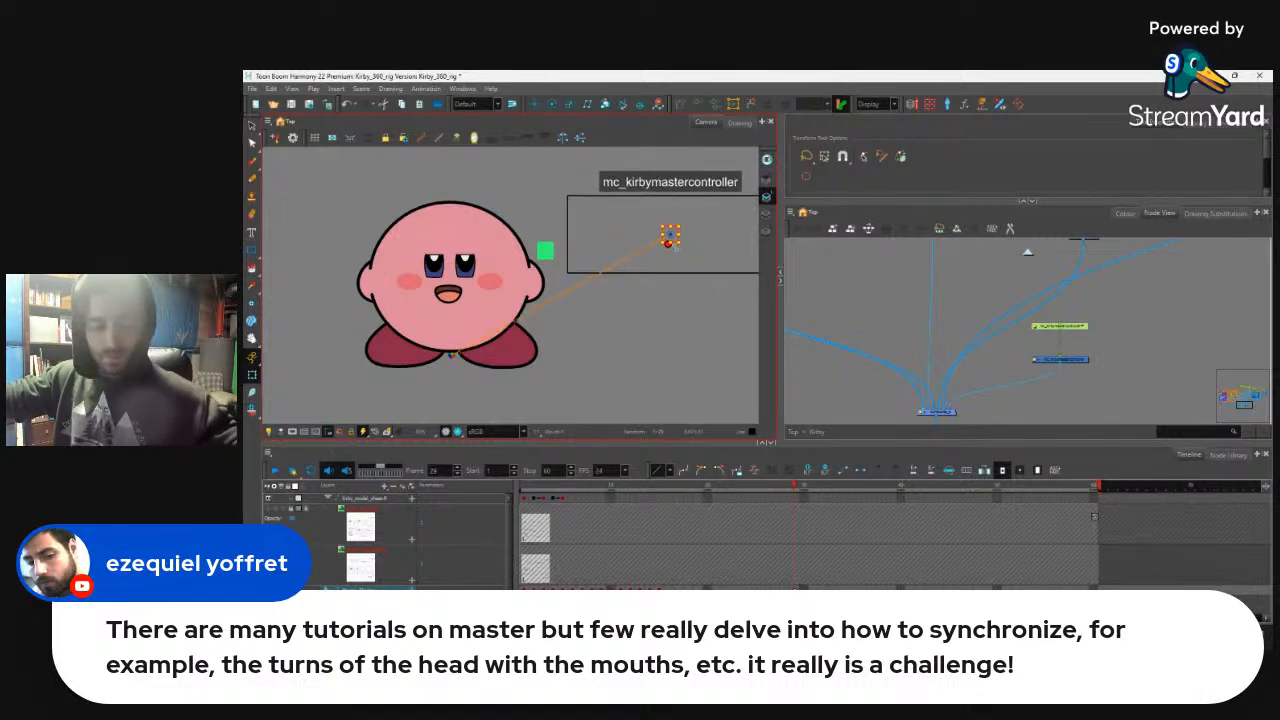
Step: Hide the controller and scrub the timeline from frame 29 to frame 60 and back to frame 1 to check the poses
{"action": "key", "text": "shift+c"}
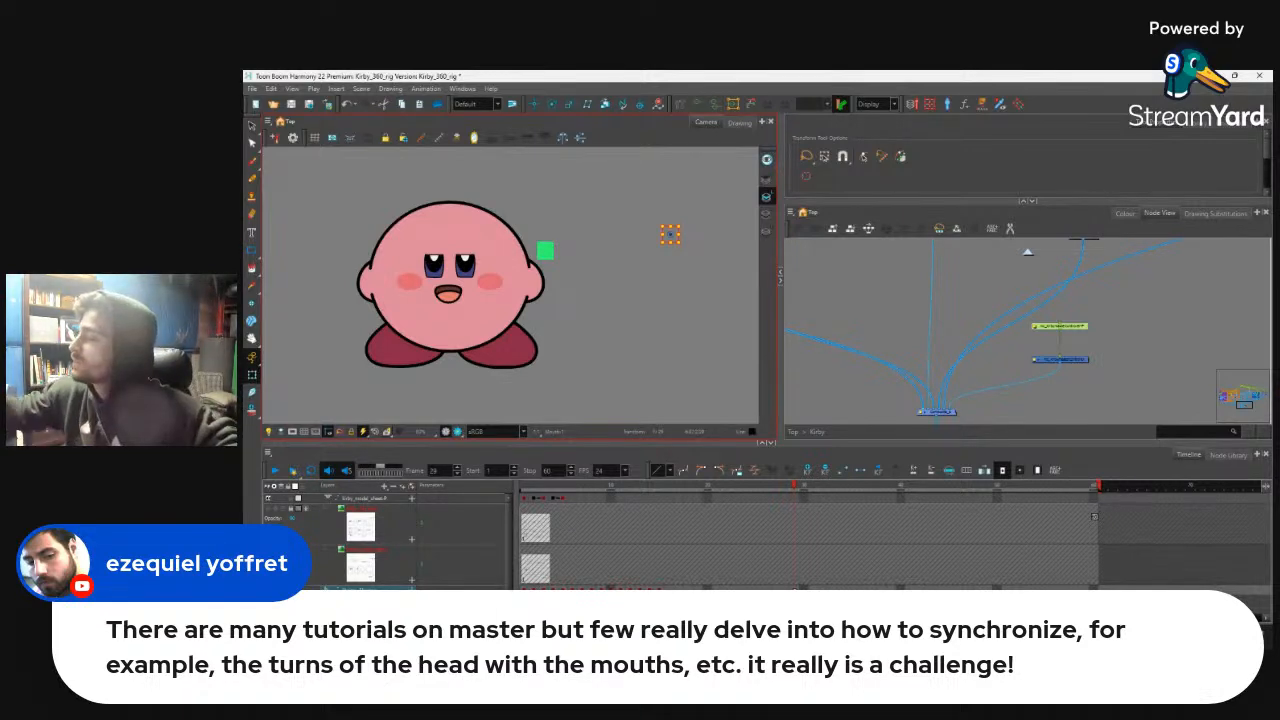
{"action": "left_click", "coordinate": [795, 590]}
{"action": "mouse_move", "coordinate": [795, 490]}
{"action": "left_mouse_down"}
{"action": "mouse_move", "coordinate": [779, 491]}
{"action": "mouse_move", "coordinate": [810, 496]}
{"action": "mouse_move", "coordinate": [797, 498]}
{"action": "left_mouse_up"}
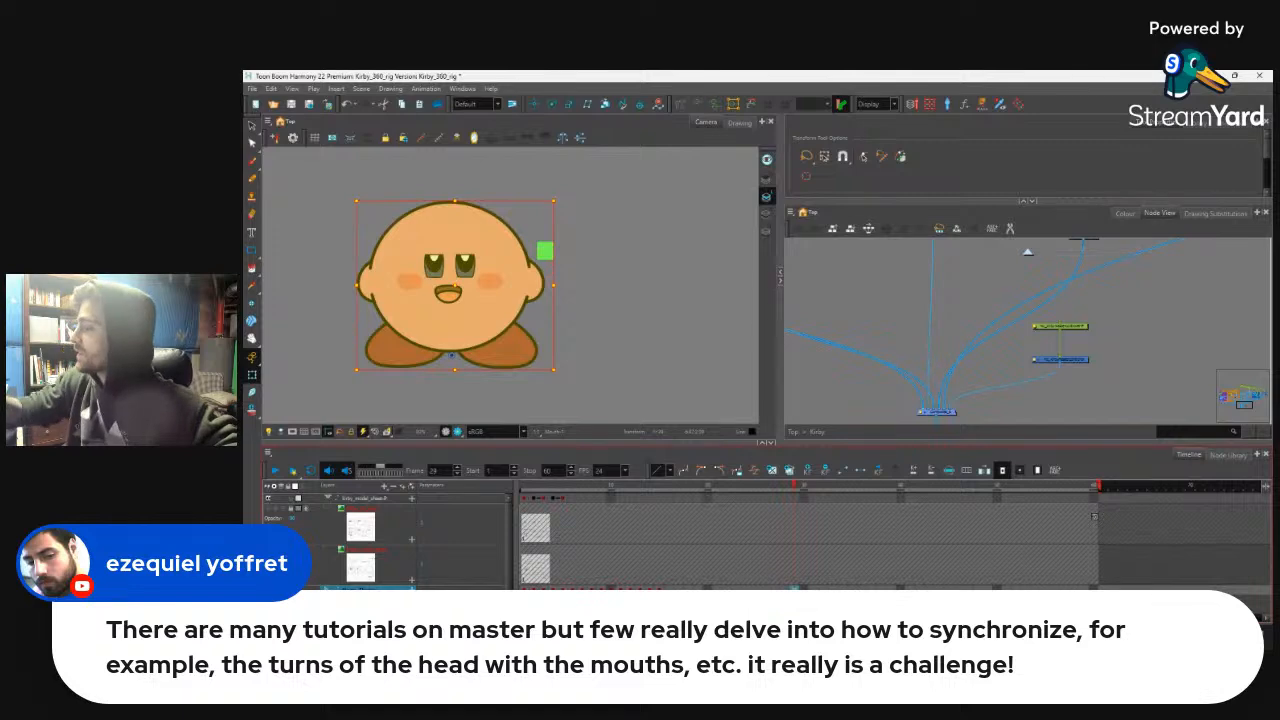
{"action": "left_click_drag", "start_coordinate": [812, 589], "coordinate": [1097, 600]}
{"action": "left_click", "coordinate": [1097, 589]}
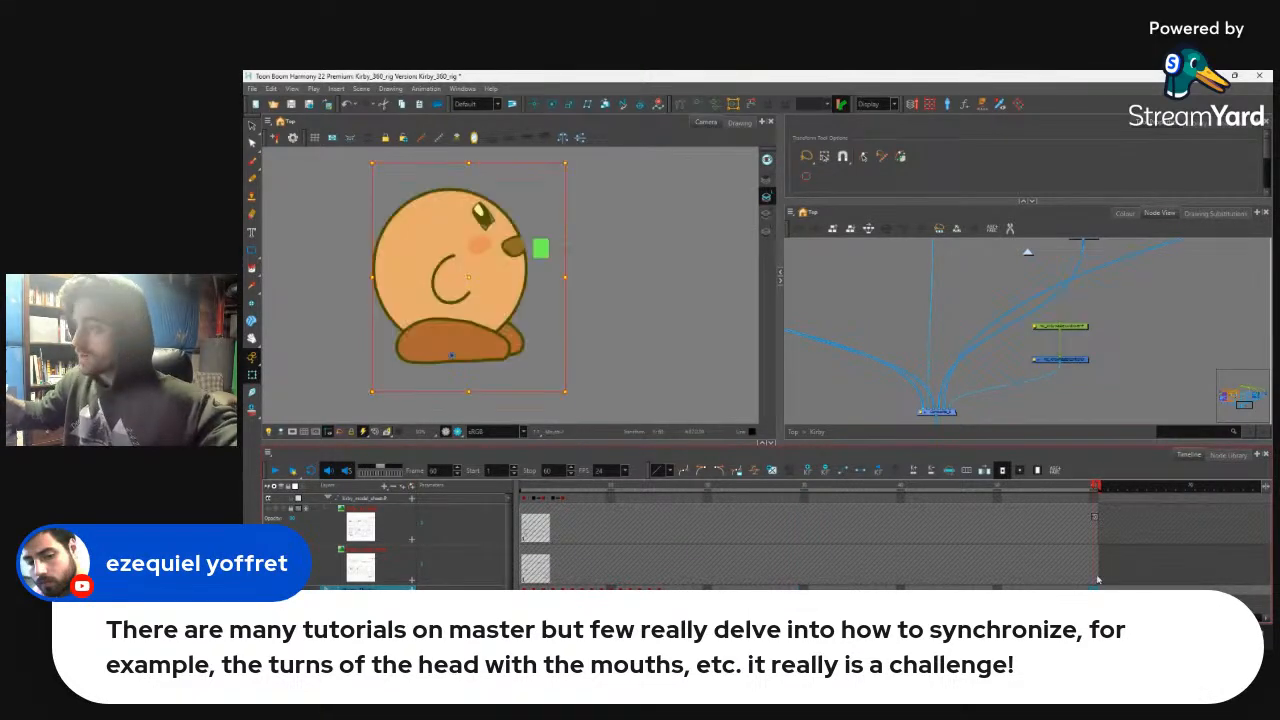
{"action": "left_click", "coordinate": [535, 507]}
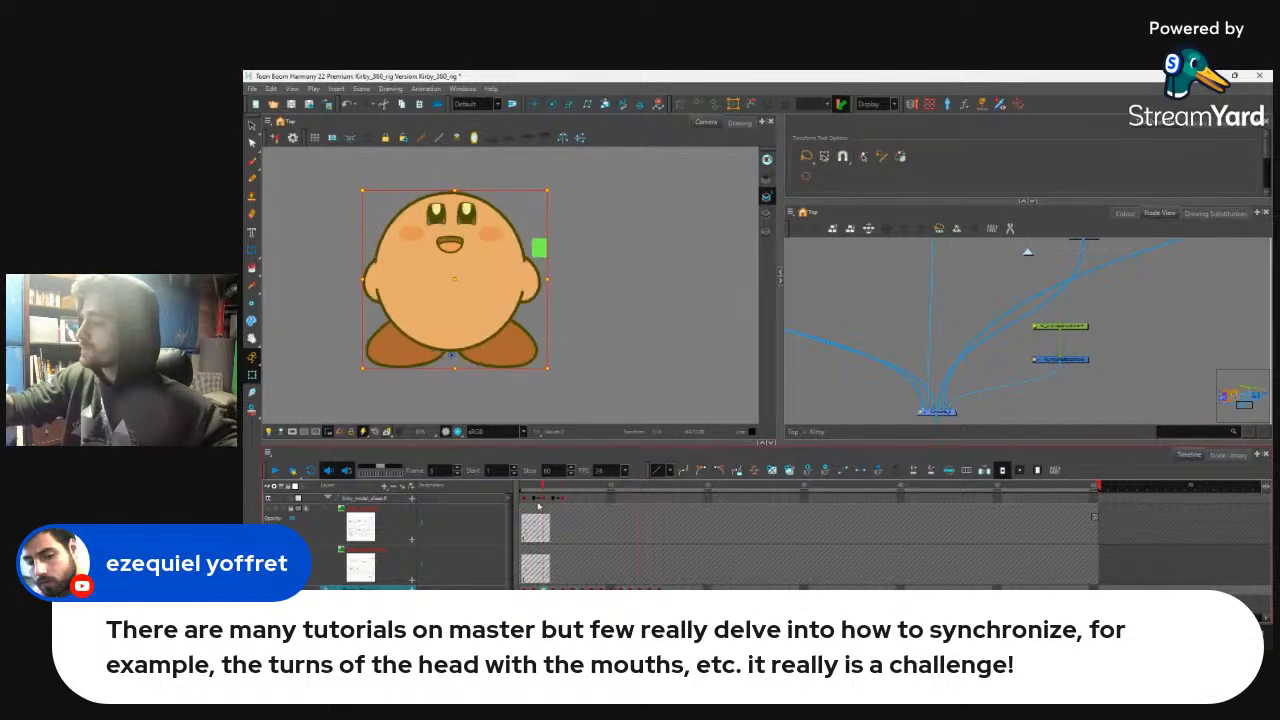
{"action": "left_click_drag", "start_coordinate": [535, 507], "coordinate": [515, 531]}
{"action": "scroll", "coordinate": [608, 320], "scroll_direction": "down", "scroll_amount": 3}
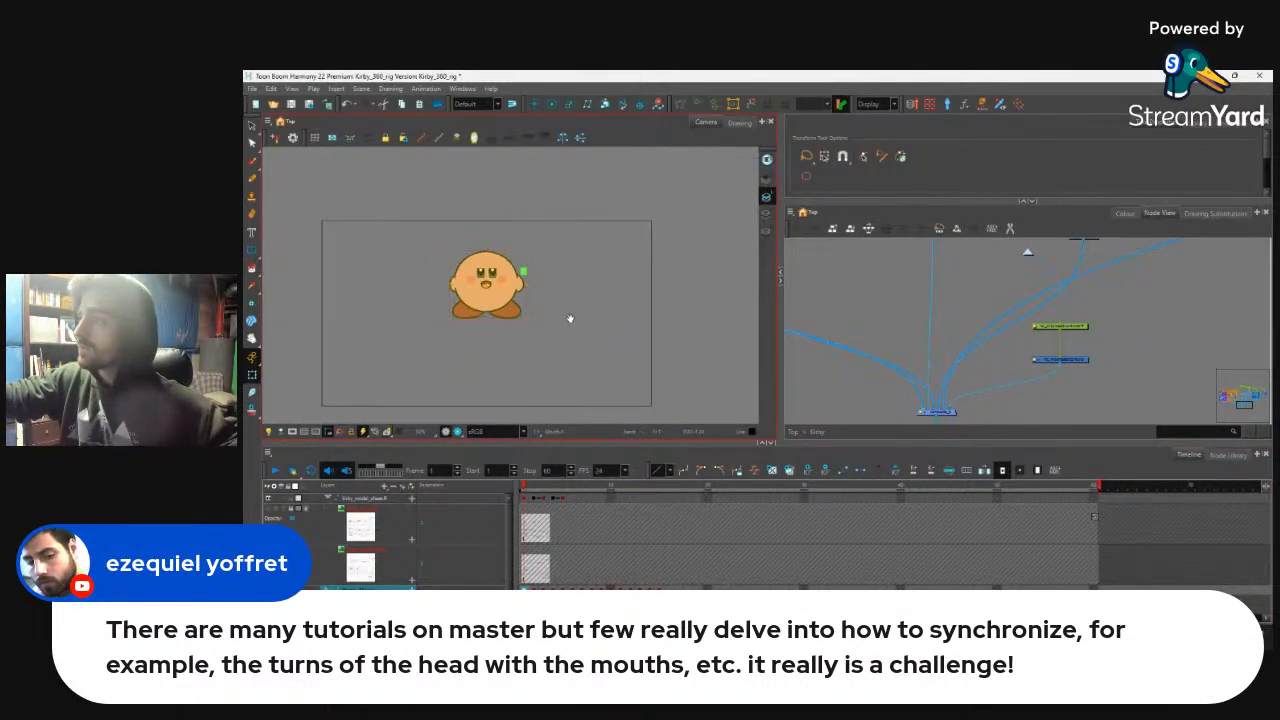
{"action": "left_click_drag", "start_coordinate": [570, 318], "coordinate": [593, 344]}
{"action": "left_click_drag", "start_coordinate": [1068, 274], "coordinate": [1063, 317]}
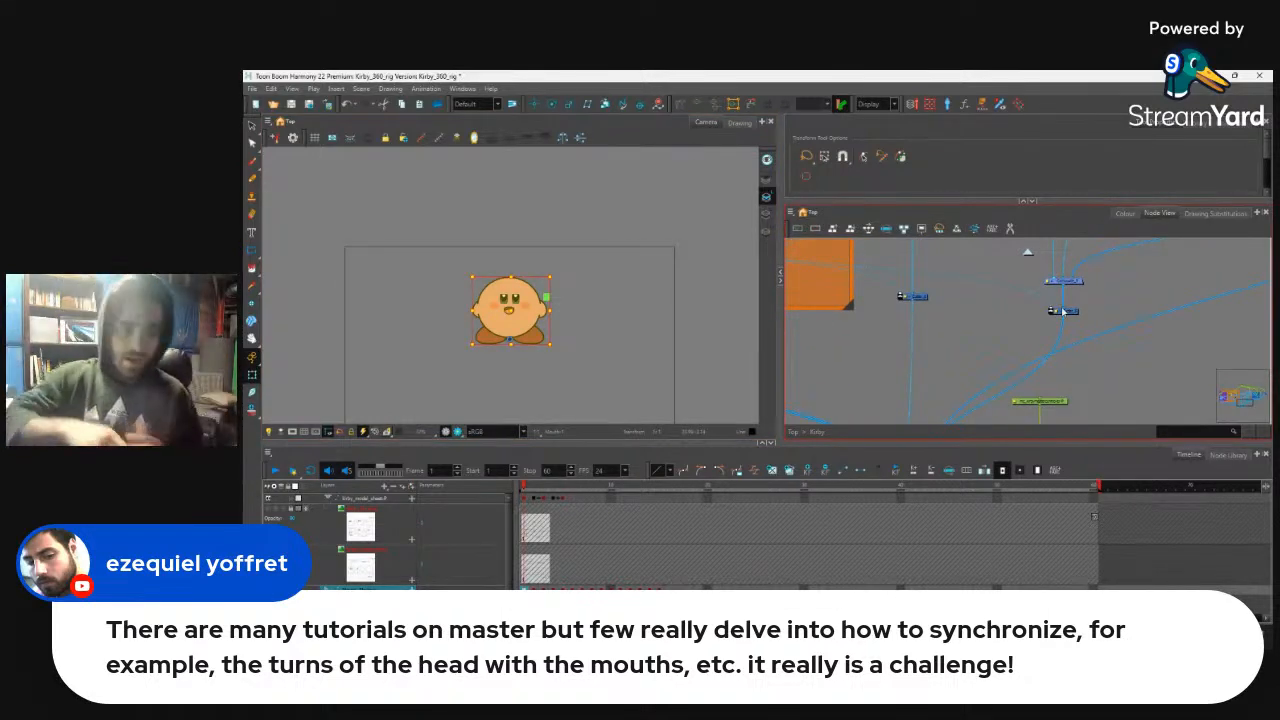
Step: Select the mouth drawing on Kirby's face and show its drawing substitutions
{"action": "left_click", "coordinate": [589, 253]}
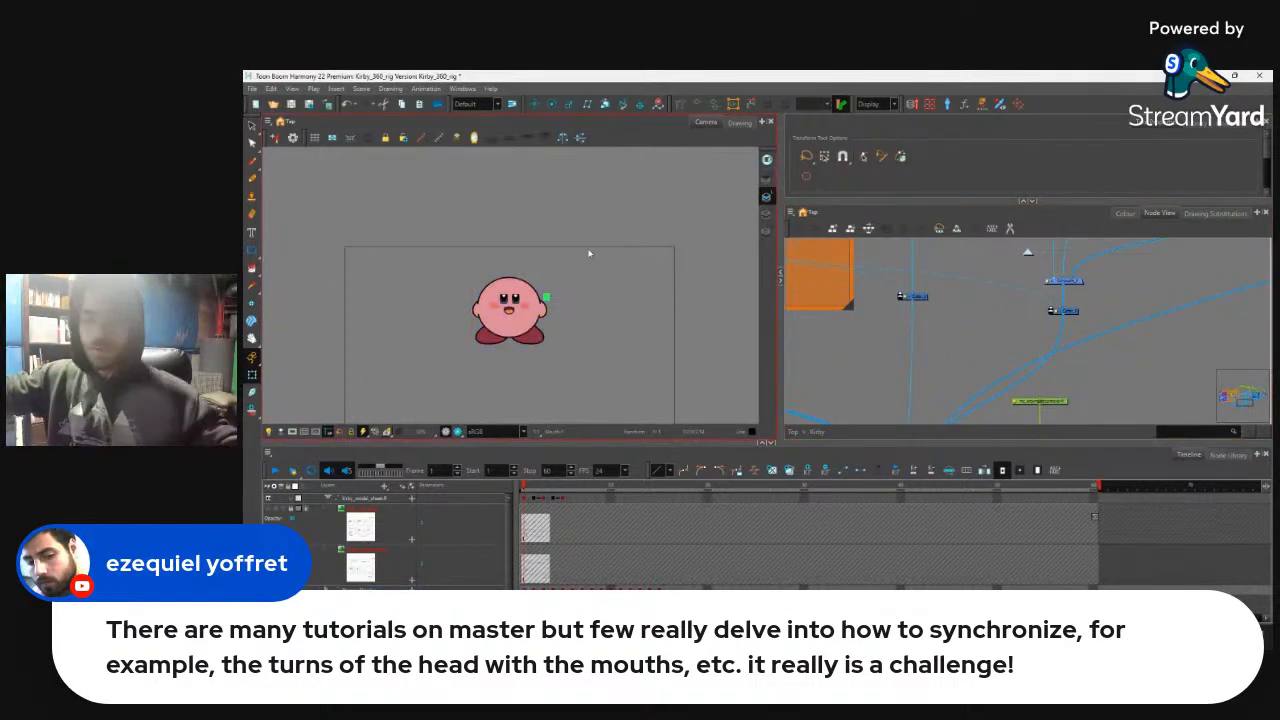
{"action": "scroll", "coordinate": [557, 300], "scroll_direction": "up", "scroll_amount": 5}
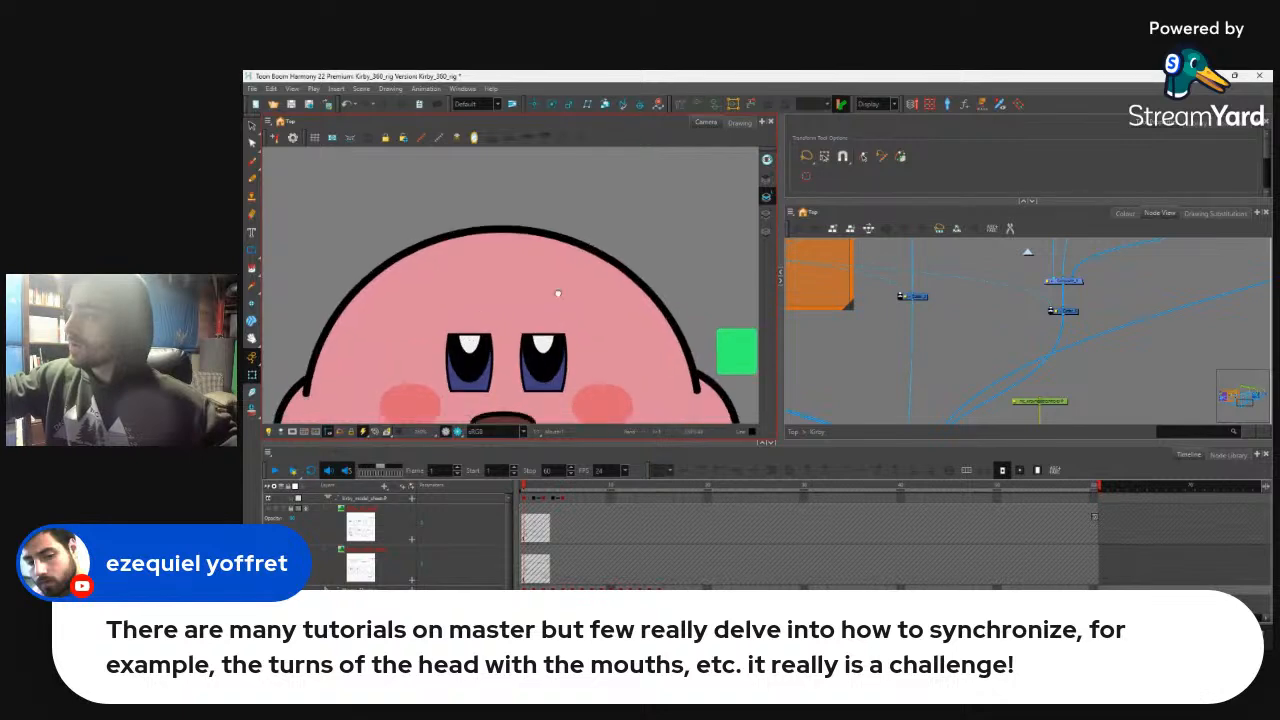
{"action": "left_click_drag", "start_coordinate": [558, 293], "coordinate": [577, 172]}
{"action": "left_click", "coordinate": [547, 308]}
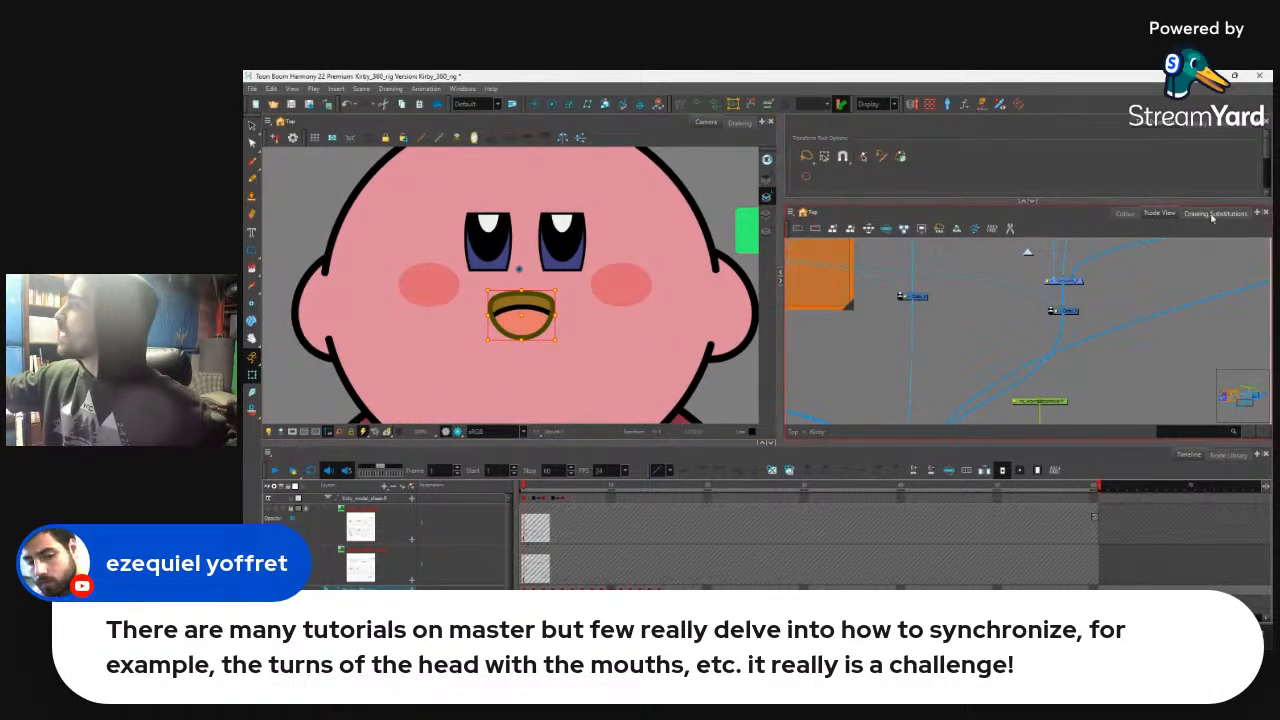
{"action": "left_click", "coordinate": [1211, 214]}
{"action": "left_click", "coordinate": [1008, 268]}
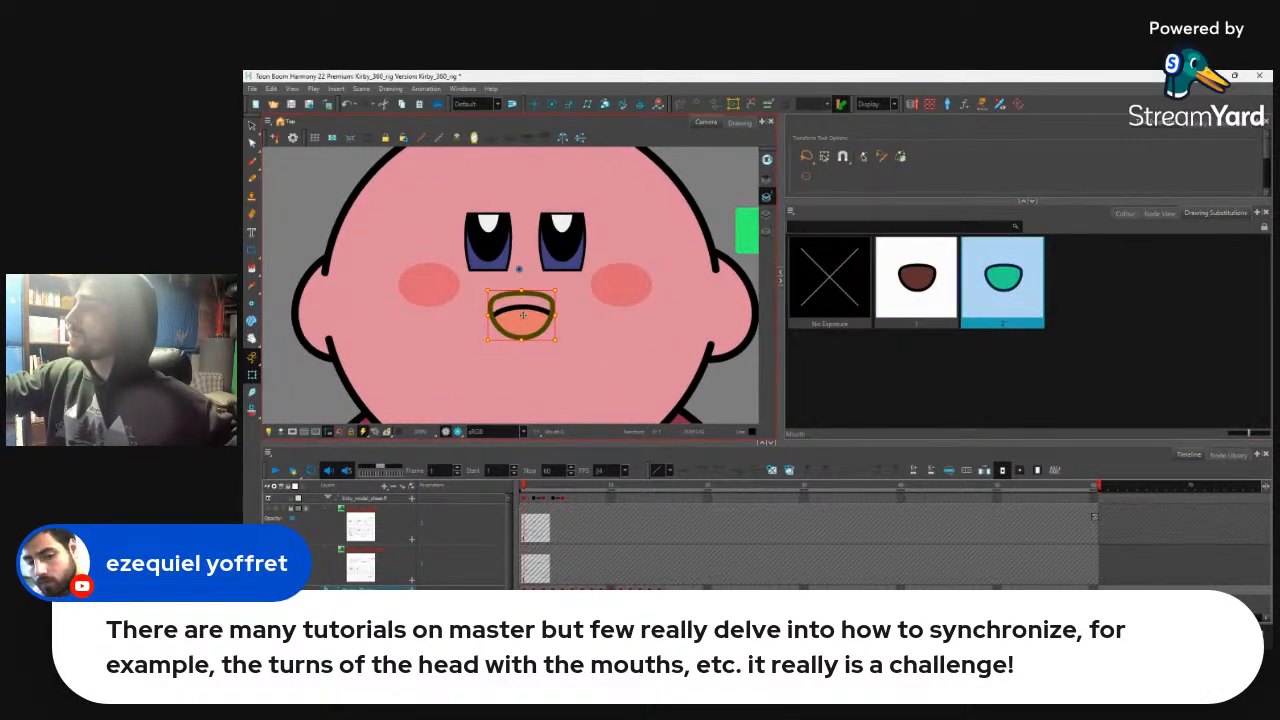
Step: Try moving the mouth's parent peg down toward the edge of Kirby's body, and undo the move
{"action": "key", "text": "b"}
{"action": "key", "text": "b"}
{"action": "mouse_move", "coordinate": [522, 316]}
{"action": "left_mouse_down"}
{"action": "mouse_move", "coordinate": [562, 345]}
{"action": "mouse_move", "coordinate": [696, 385]}
{"action": "mouse_move", "coordinate": [359, 384]}
{"action": "left_mouse_up"}
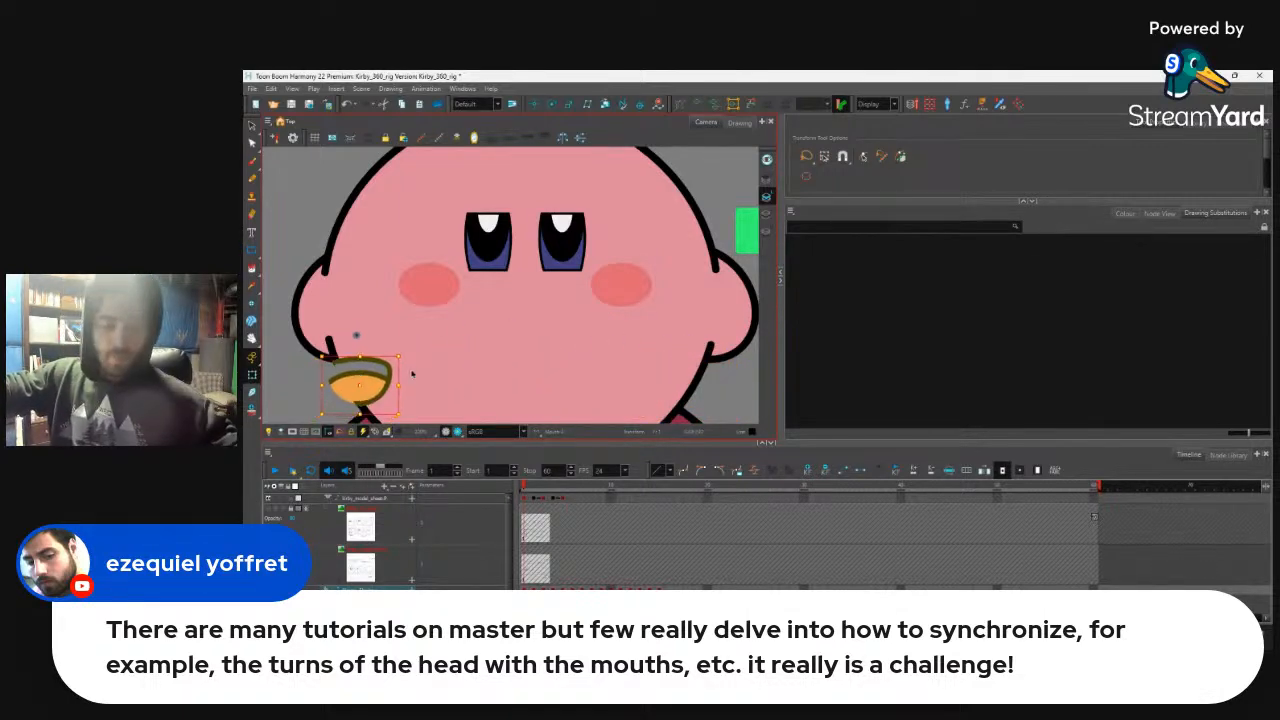
{"action": "key", "text": "ctrl+z"}
{"action": "key", "text": "ctrl+z"}
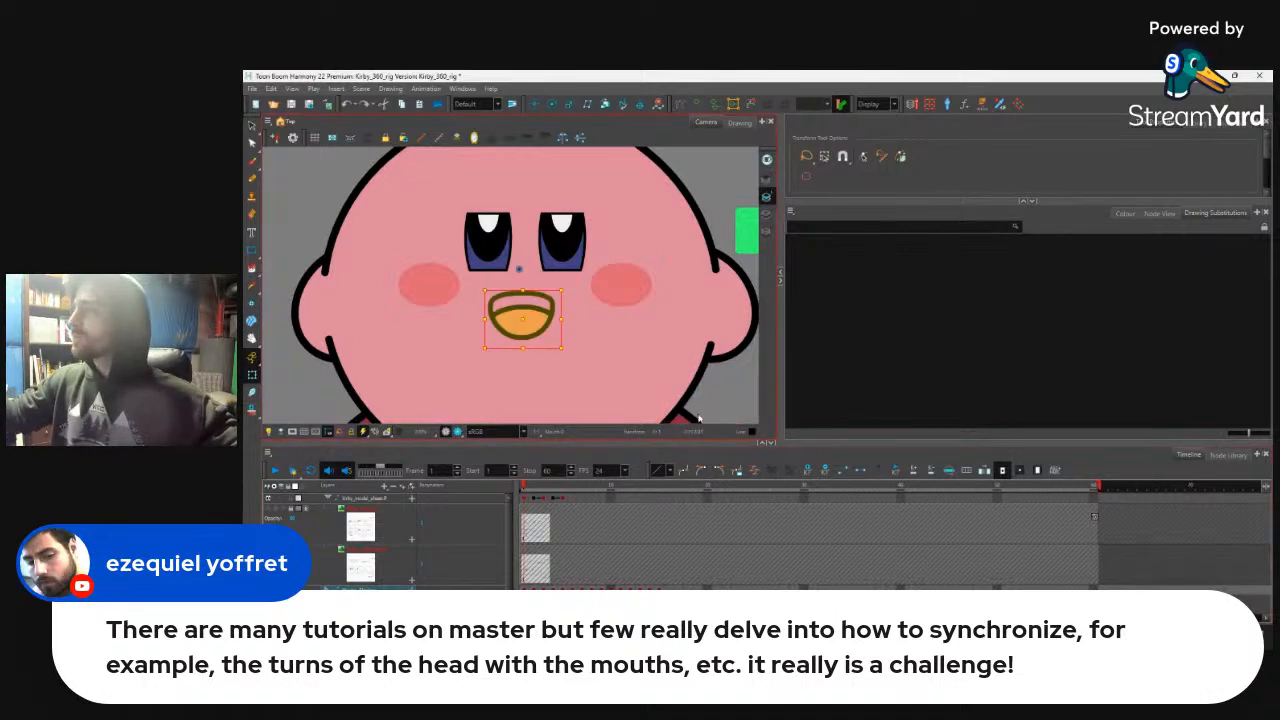
Step: Select the arm beside the green square and bring it in front of the body
{"action": "left_click_drag", "start_coordinate": [656, 353], "coordinate": [581, 365]}
{"action": "left_click", "coordinate": [627, 318]}
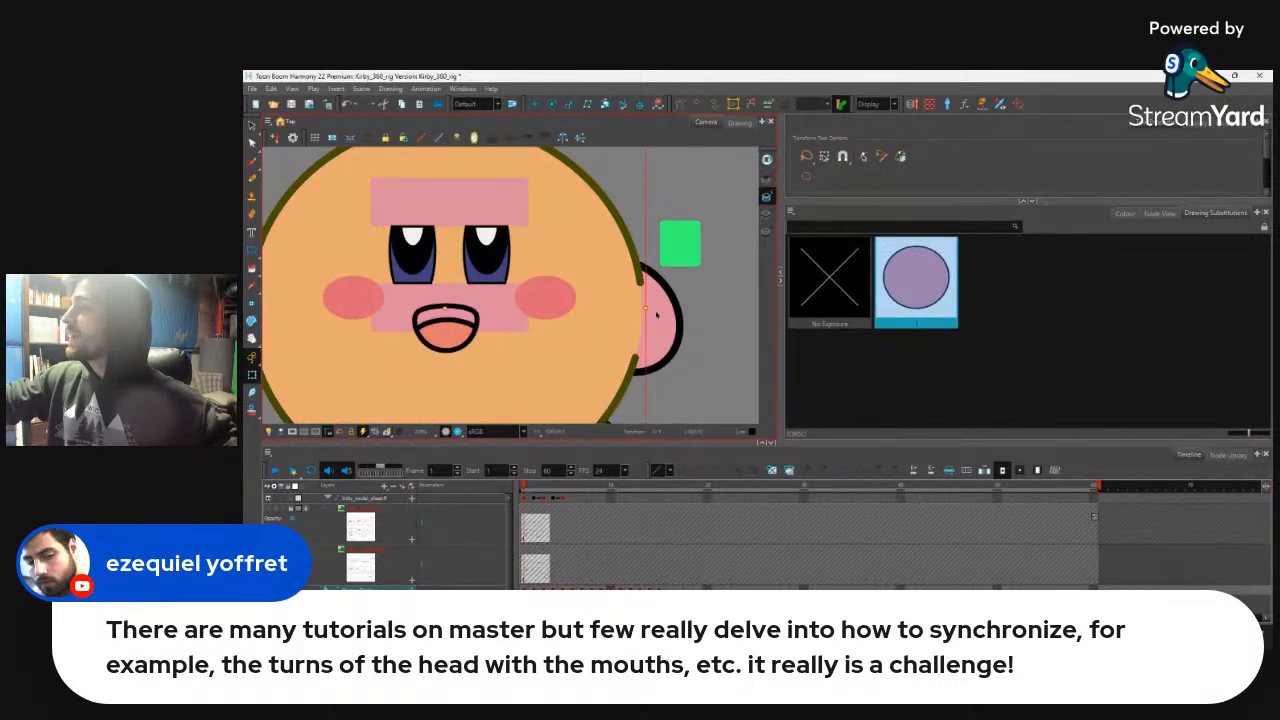
{"action": "left_click", "coordinate": [660, 326]}
{"action": "key", "text": "b"}
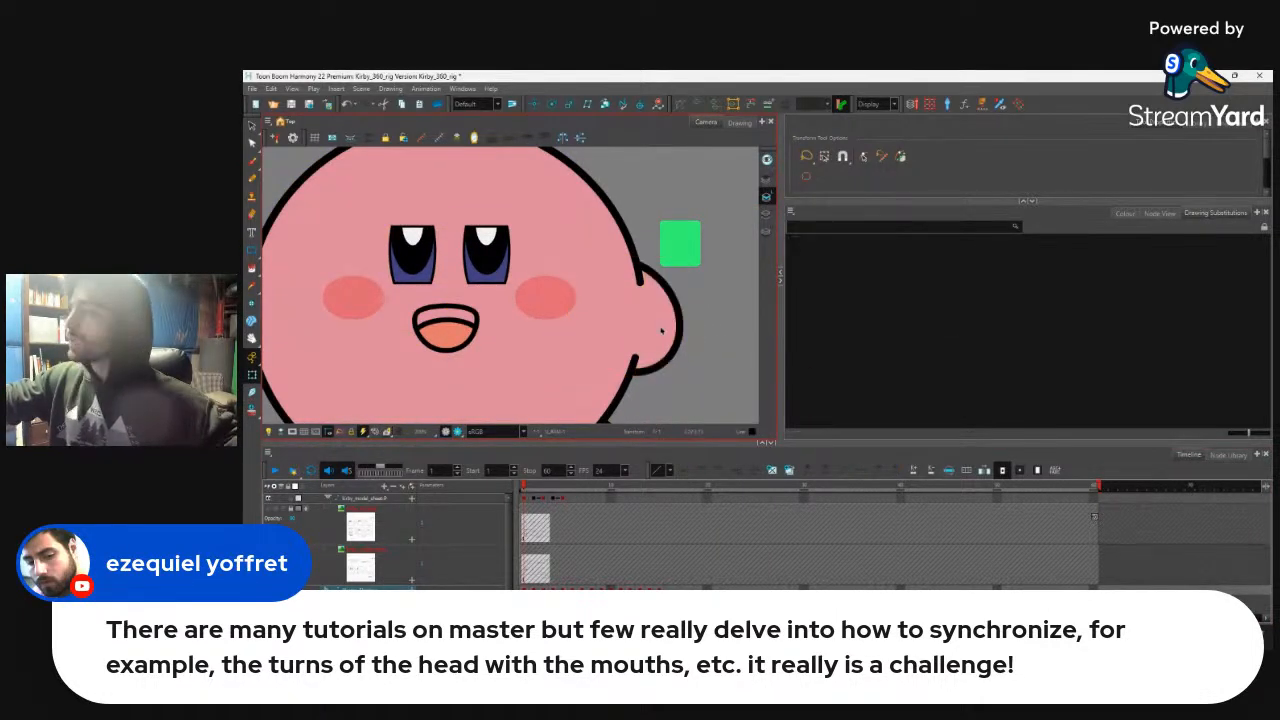
{"action": "key", "text": "alt+Down"}
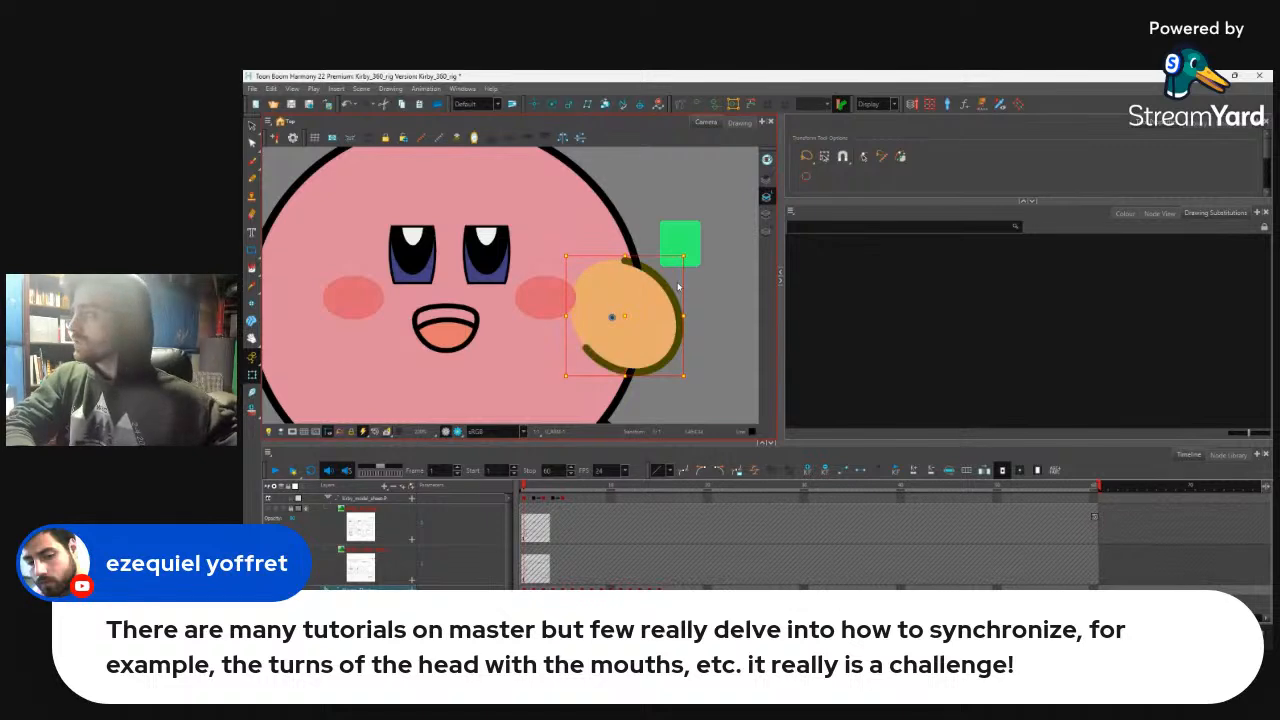
Step: Show the arm's deformation controls, reshape its upper and outer curve into a narrower arm, and hide the controls
{"action": "key", "text": "F11"}
{"action": "left_click_drag", "start_coordinate": [587, 264], "coordinate": [565, 296]}
{"action": "mouse_move", "coordinate": [669, 288]}
{"action": "left_mouse_down"}
{"action": "mouse_move", "coordinate": [641, 293]}
{"action": "mouse_move", "coordinate": [666, 298]}
{"action": "mouse_move", "coordinate": [658, 309]}
{"action": "mouse_move", "coordinate": [651, 286]}
{"action": "left_mouse_up"}
{"action": "key", "text": "shift+c"}
{"action": "left_click", "coordinate": [671, 289]}
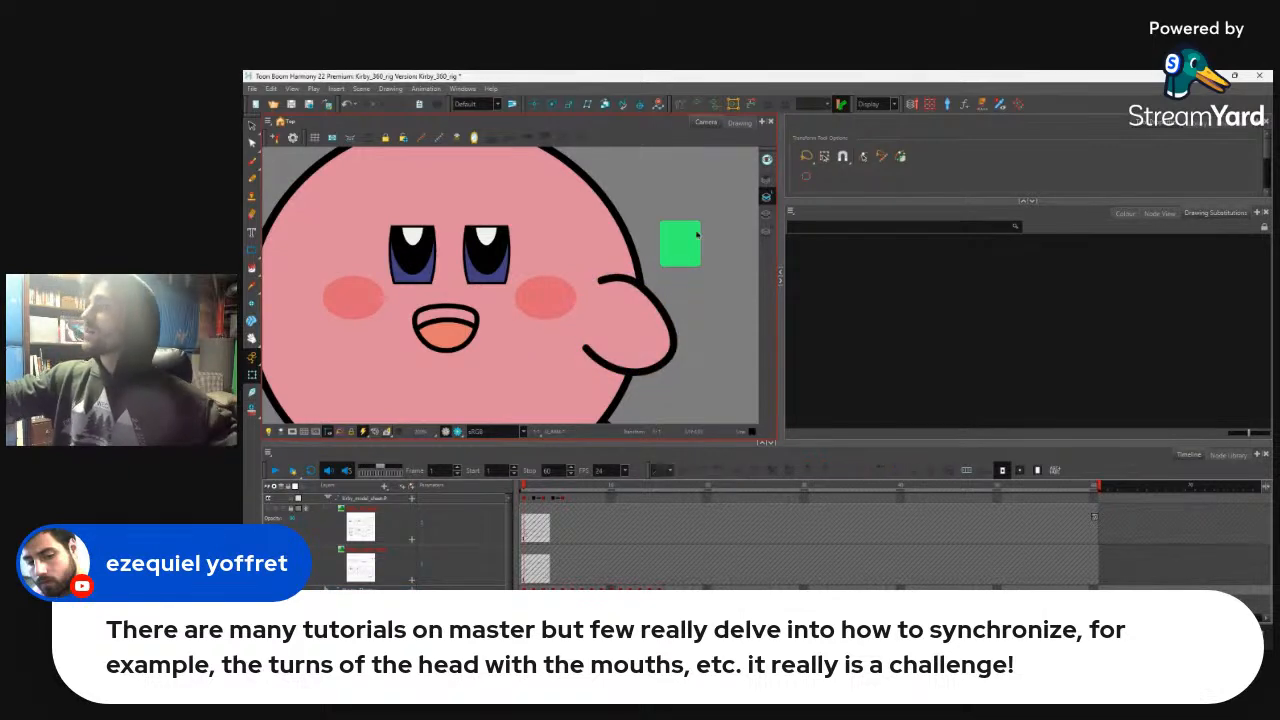
Step: Undo the arm deformations and send the arm back behind the body
{"action": "key", "text": "ctrl+z"}
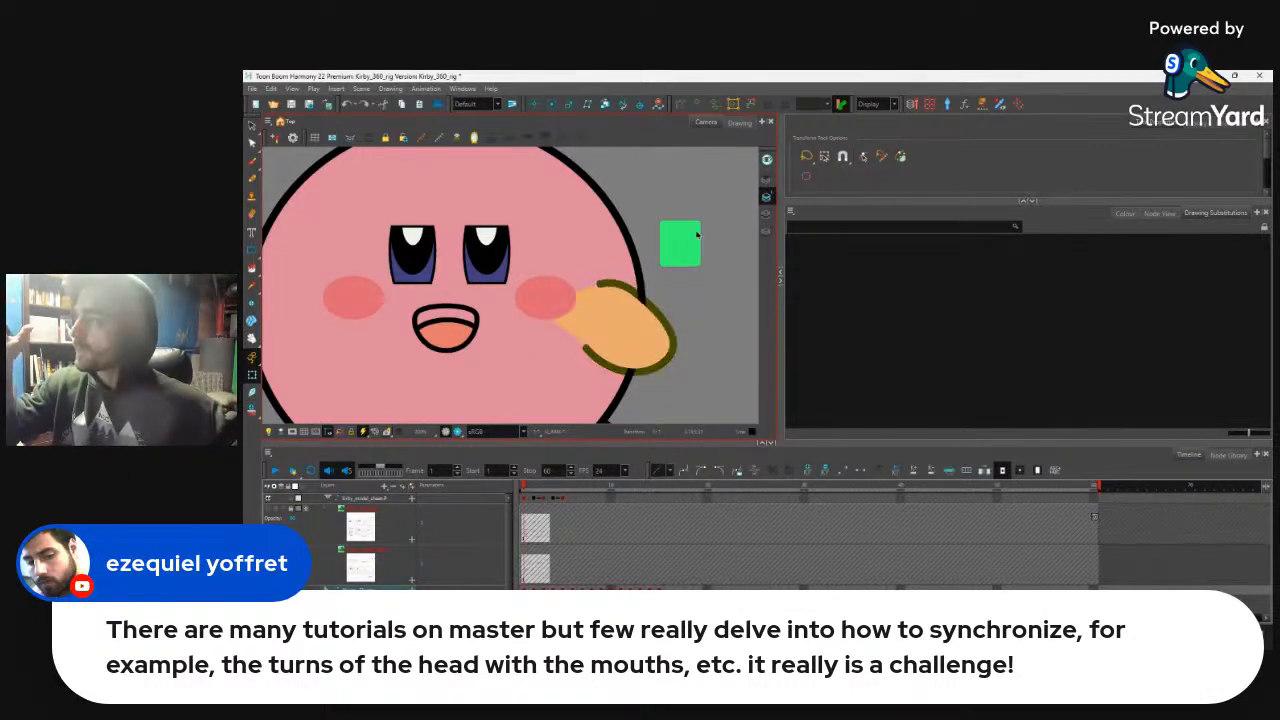
{"action": "key", "text": "ctrl+z"}
{"action": "key", "text": "ctrl+z"}
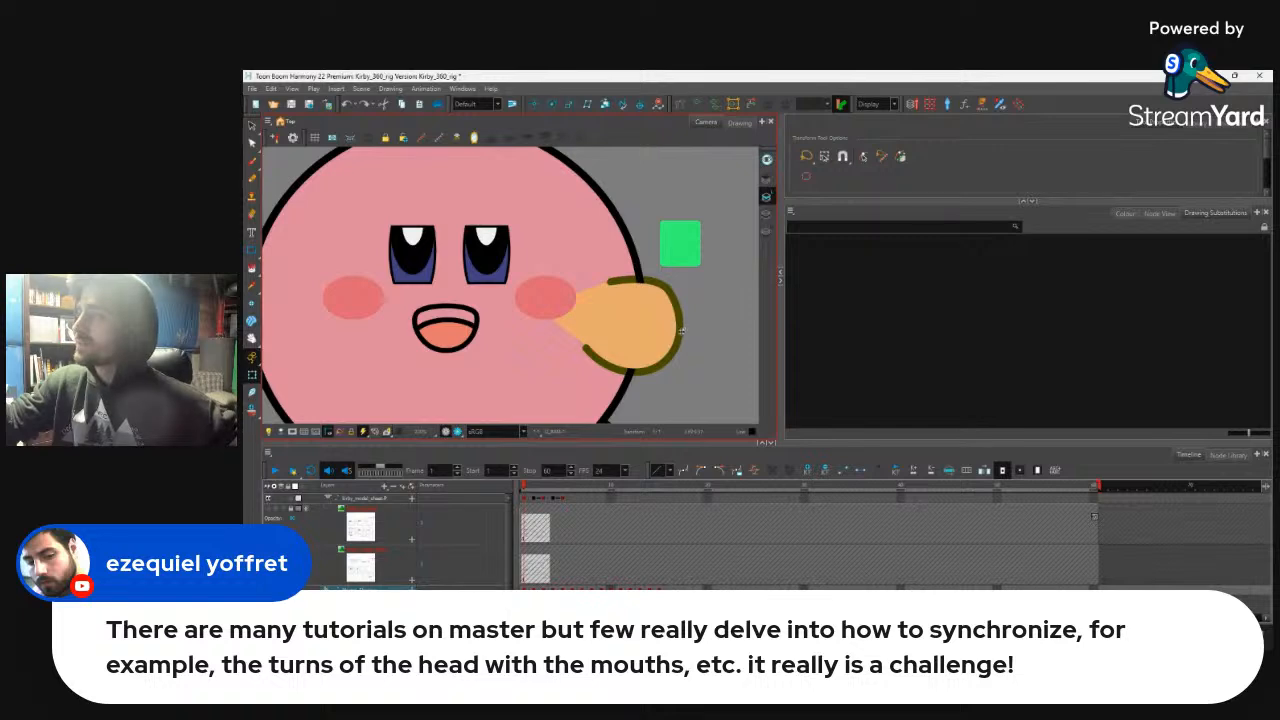
{"action": "key", "text": "ctrl+z"}
{"action": "left_click", "coordinate": [646, 269]}
{"action": "key", "text": "alt+Up"}
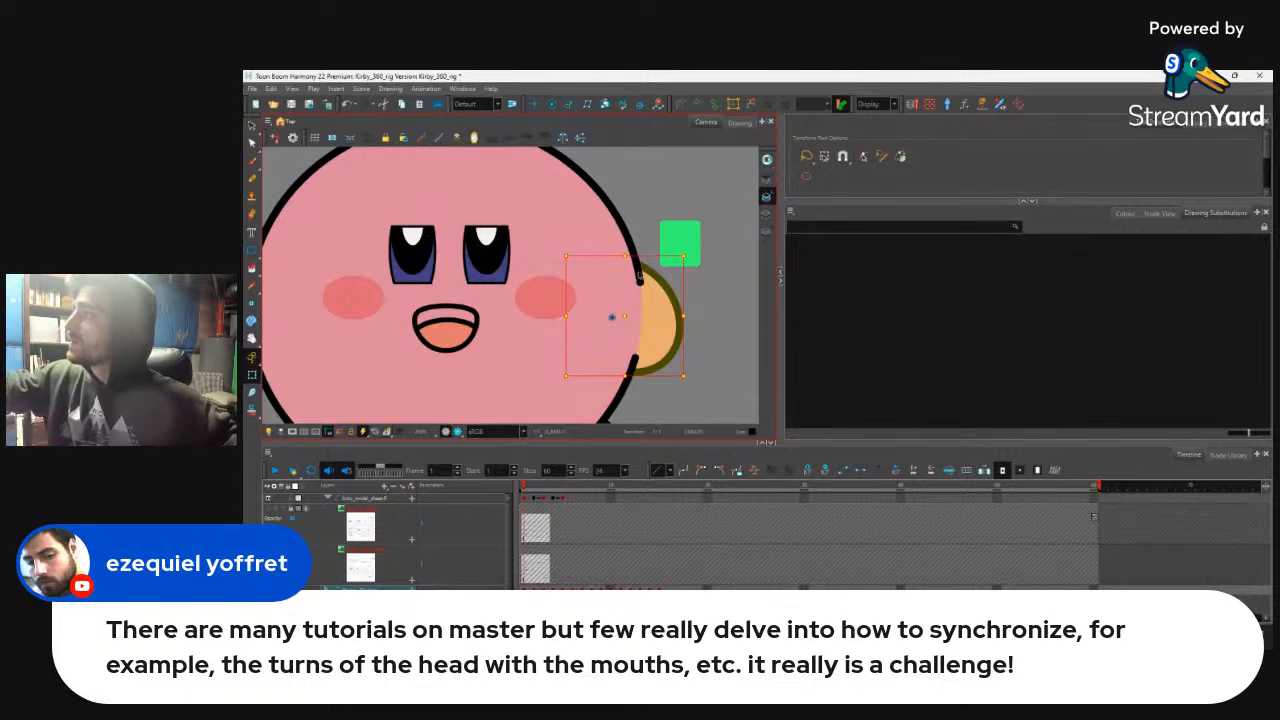
Step: Move the body outline's deformation point beside the arm slightly inward and down, undo the extra handle adjustment, and hide the controls
{"action": "left_click", "coordinate": [643, 276]}
{"action": "mouse_move", "coordinate": [643, 276]}
{"action": "left_mouse_down"}
{"action": "mouse_move", "coordinate": [640, 292]}
{"action": "mouse_move", "coordinate": [600, 292]}
{"action": "mouse_move", "coordinate": [633, 292]}
{"action": "left_mouse_up"}
{"action": "left_click_drag", "start_coordinate": [638, 218], "coordinate": [646, 240]}
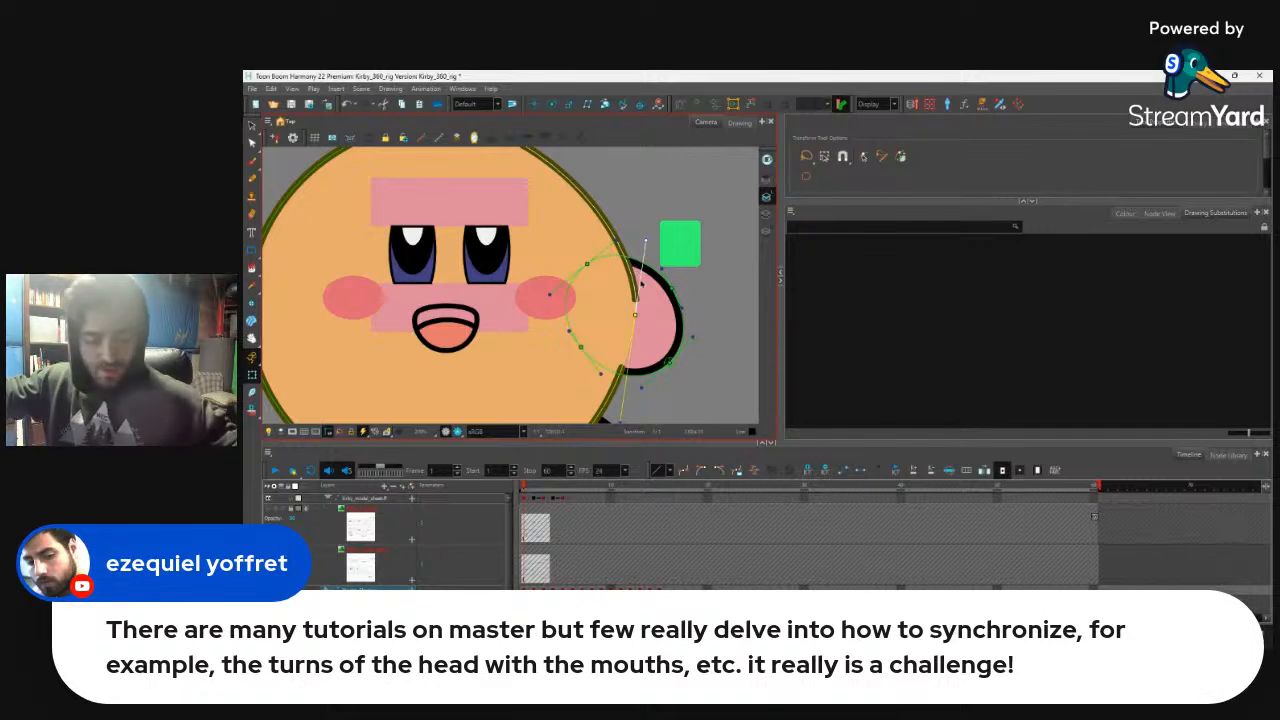
{"action": "key", "text": "ctrl+z"}
{"action": "key", "text": "shift+c"}
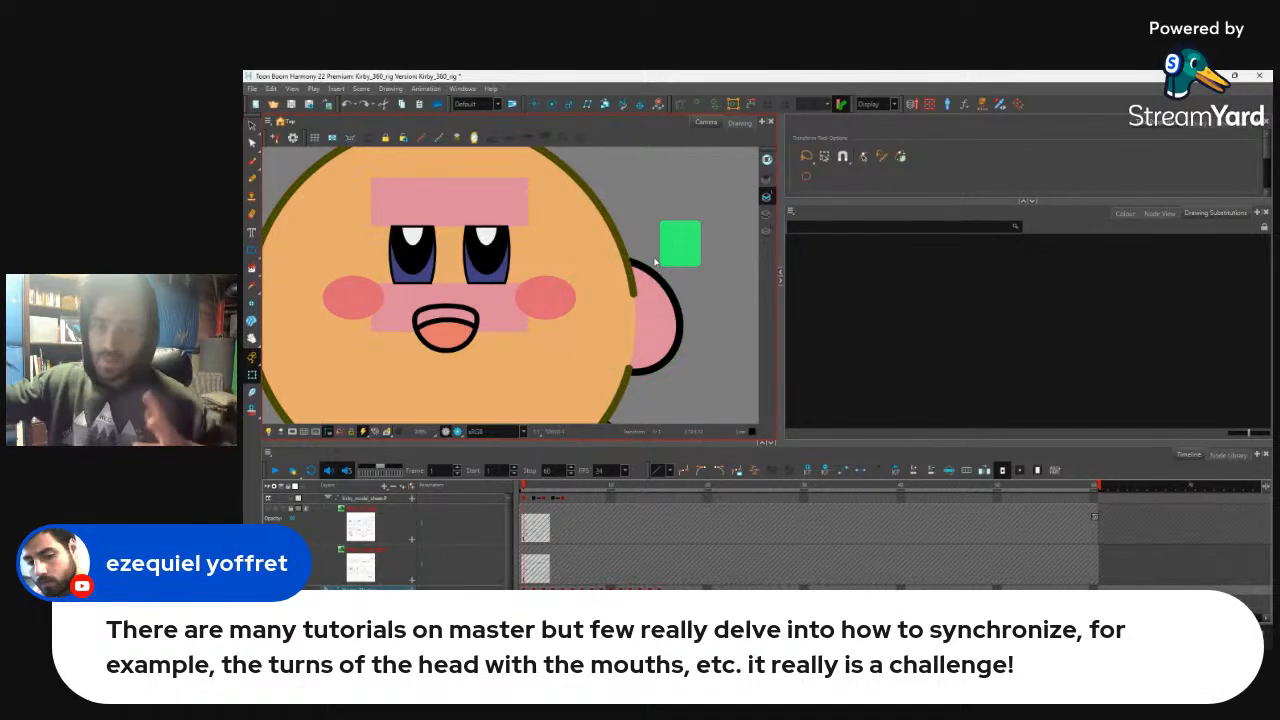
Step: Select the Kirby rig, scrub from frame 1 to the side pose at frame 9, and step back to frame 4
{"action": "scroll", "coordinate": [660, 316], "scroll_direction": "down", "scroll_amount": 5}
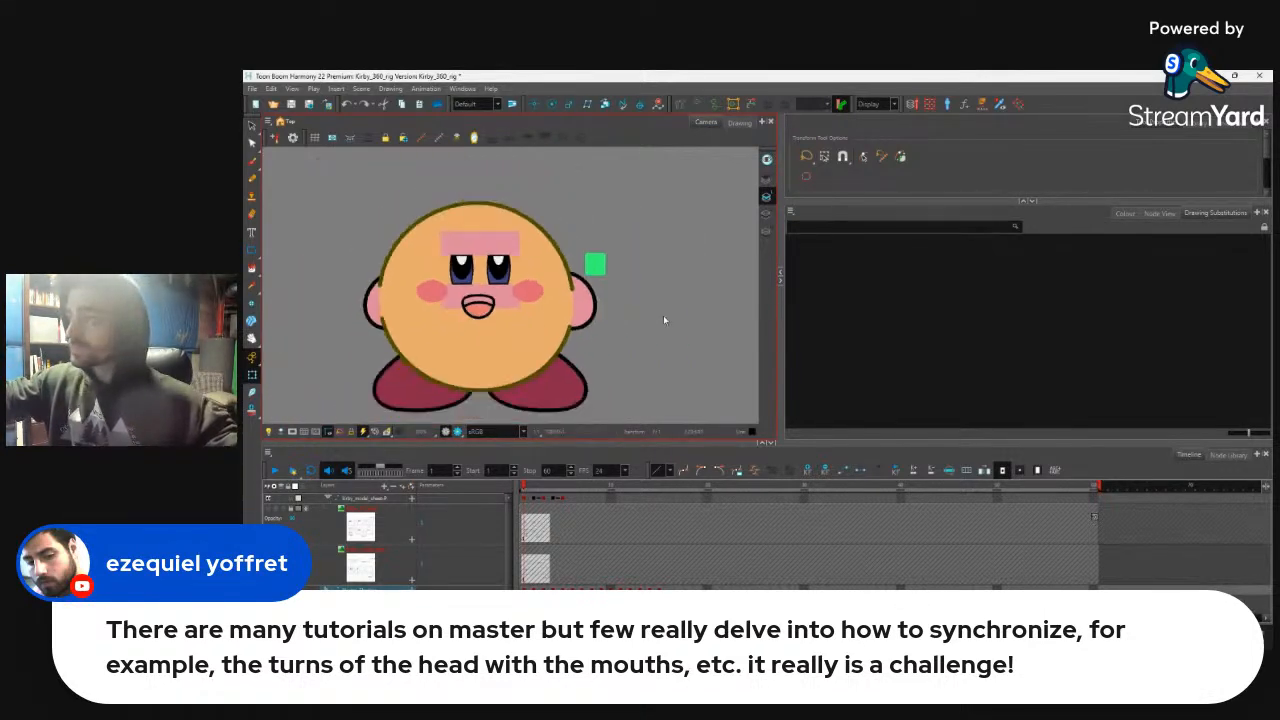
{"action": "scroll", "coordinate": [663, 316], "scroll_direction": "up", "scroll_amount": 2}
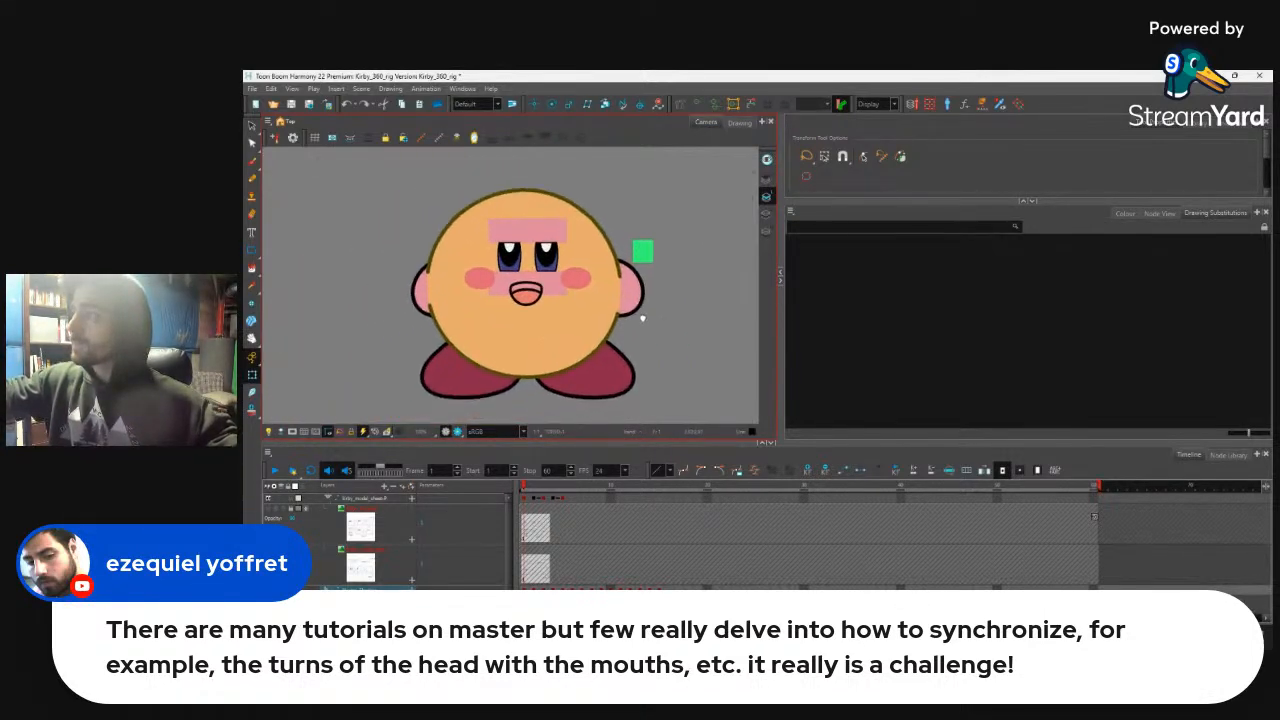
{"action": "scroll", "coordinate": [642, 318], "scroll_direction": "down", "scroll_amount": 3}
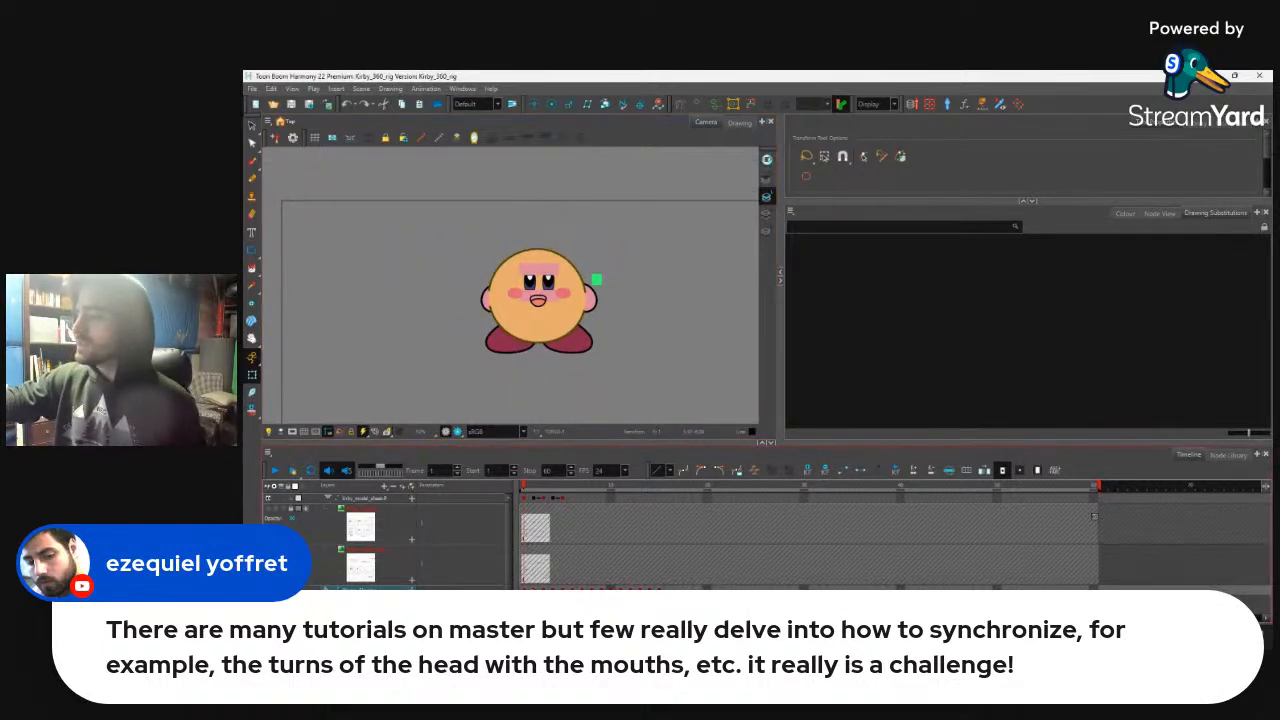
{"action": "left_click", "coordinate": [374, 590]}
{"action": "left_click_drag", "start_coordinate": [525, 488], "coordinate": [601, 534]}
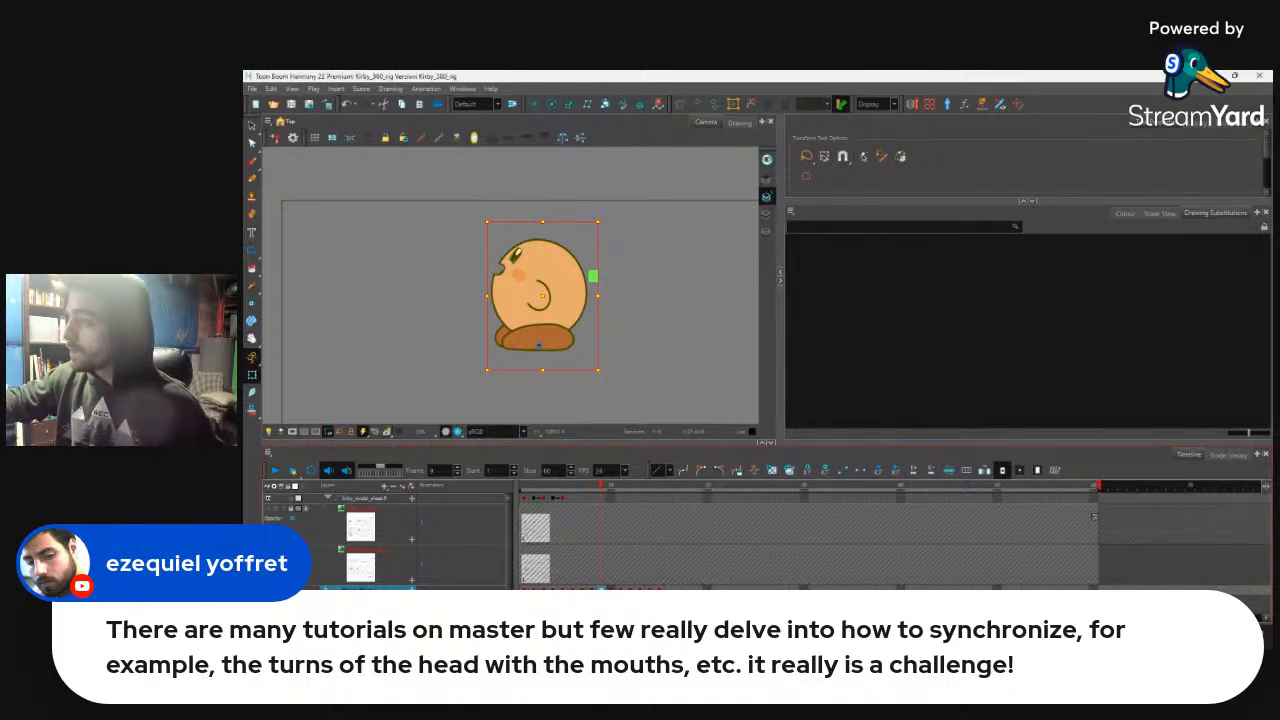
{"action": "key", "text": "comma"}
{"action": "key", "text": "comma"}
{"action": "key", "text": "comma"}
{"action": "key", "text": "comma"}
{"action": "key", "text": "comma"}
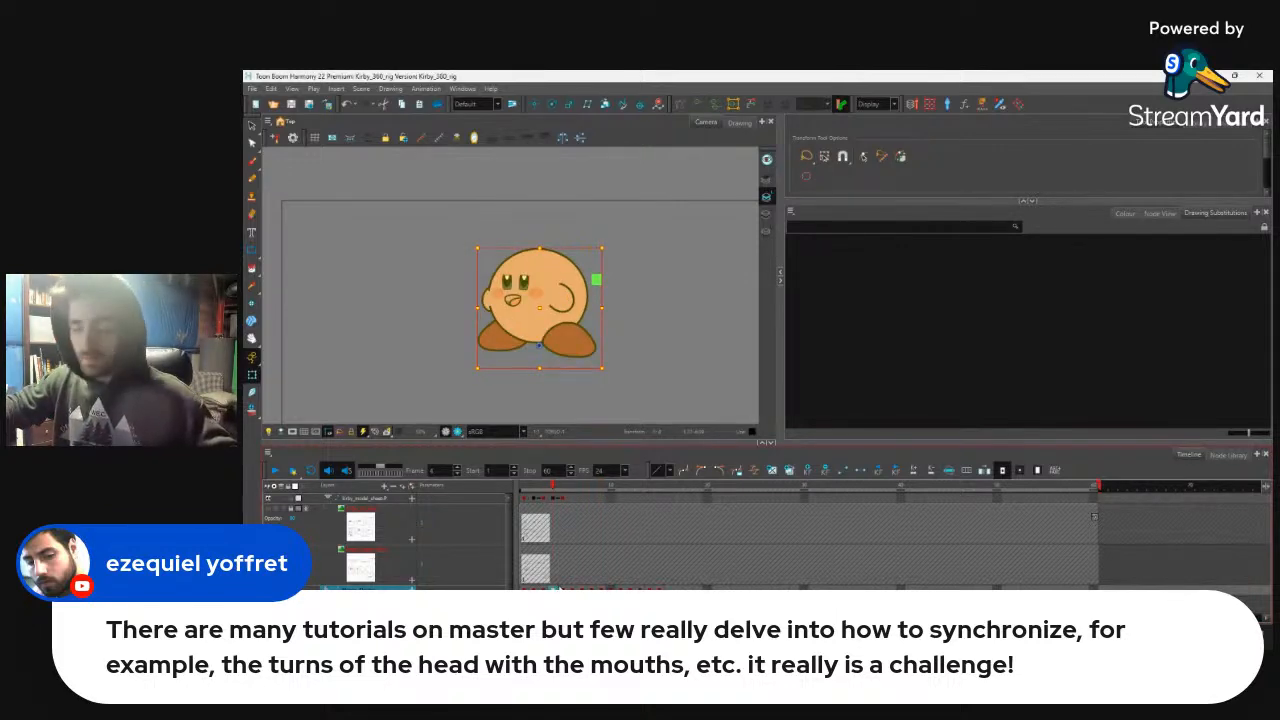
Step: Apply the three-quarter pose from frame 4 to the rig at frame 29 and select each foot in turn
{"action": "left_click", "coordinate": [794, 486]}
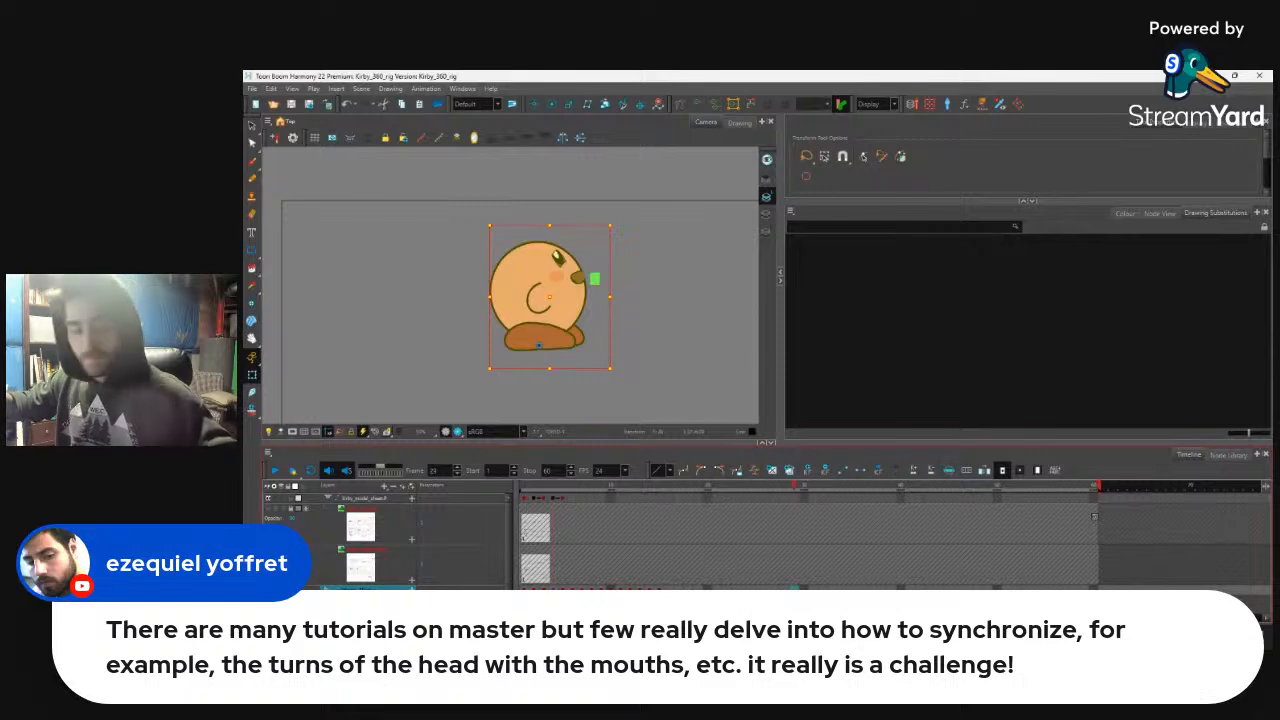
{"action": "key", "text": "comma"}
{"action": "key", "text": "period"}
{"action": "key", "text": "period"}
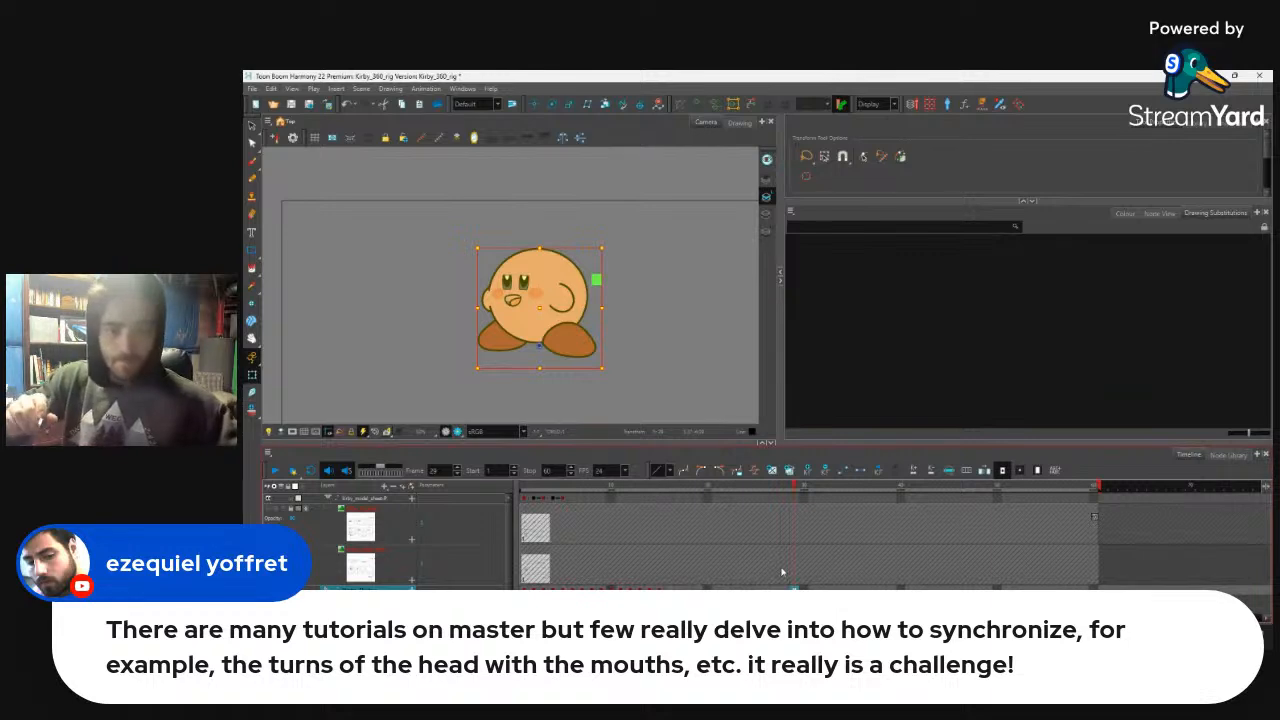
{"action": "left_click", "coordinate": [590, 345]}
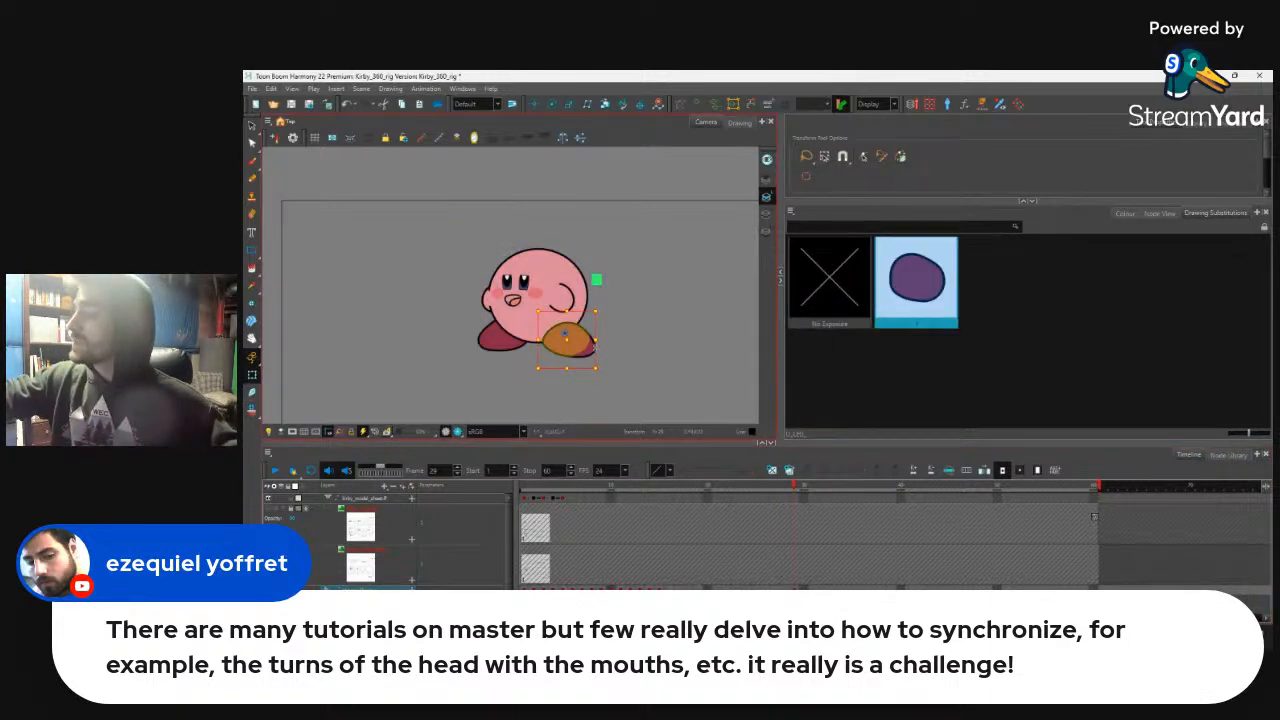
{"action": "left_click", "coordinate": [503, 340]}
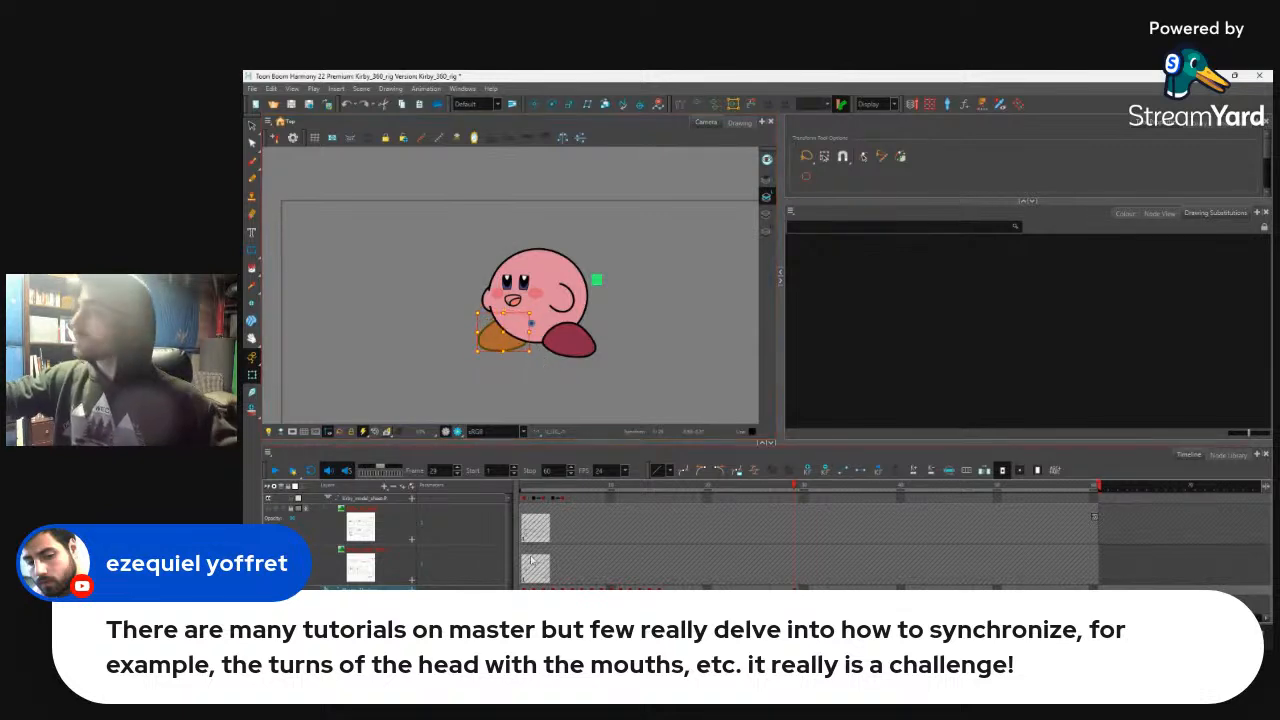
Step: Add a vector drawing layer named Ref at the top level of the scene's node network
{"action": "left_click", "coordinate": [1158, 214]}
{"action": "left_click", "coordinate": [1029, 252]}
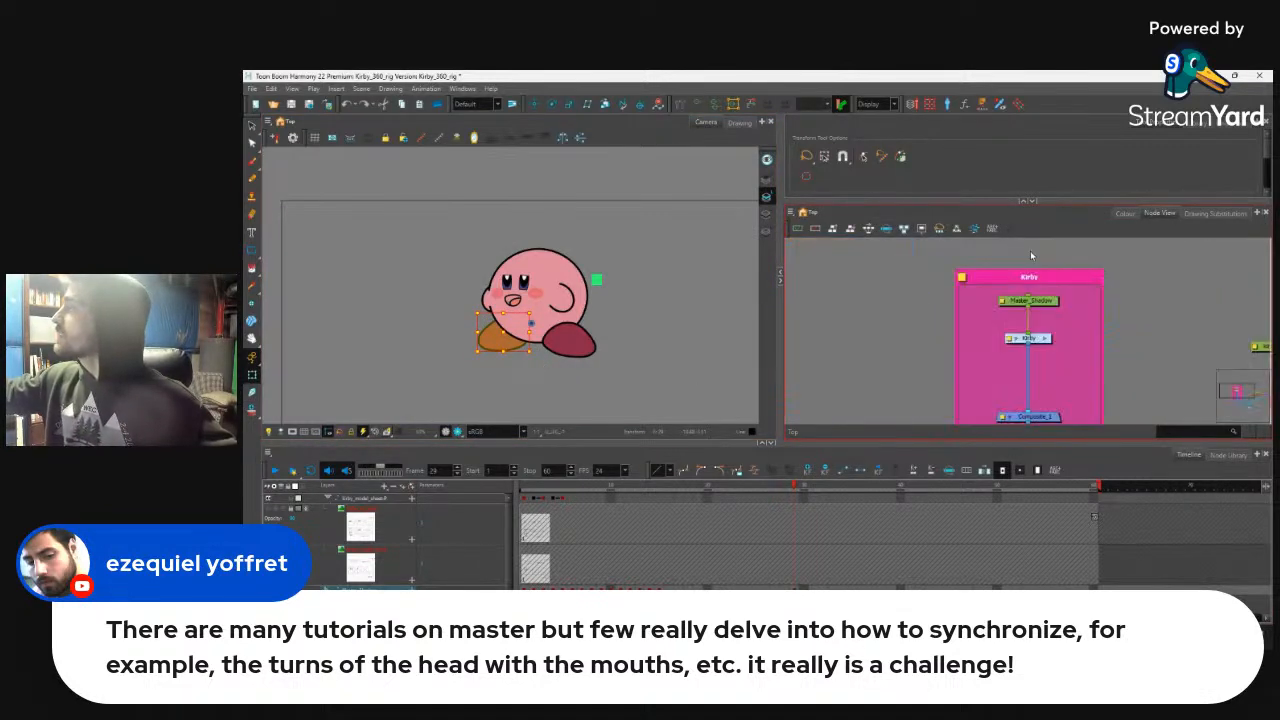
{"action": "left_click_drag", "start_coordinate": [1096, 420], "coordinate": [1062, 342]}
{"action": "left_click_drag", "start_coordinate": [918, 321], "coordinate": [929, 359]}
{"action": "left_click", "coordinate": [905, 358]}
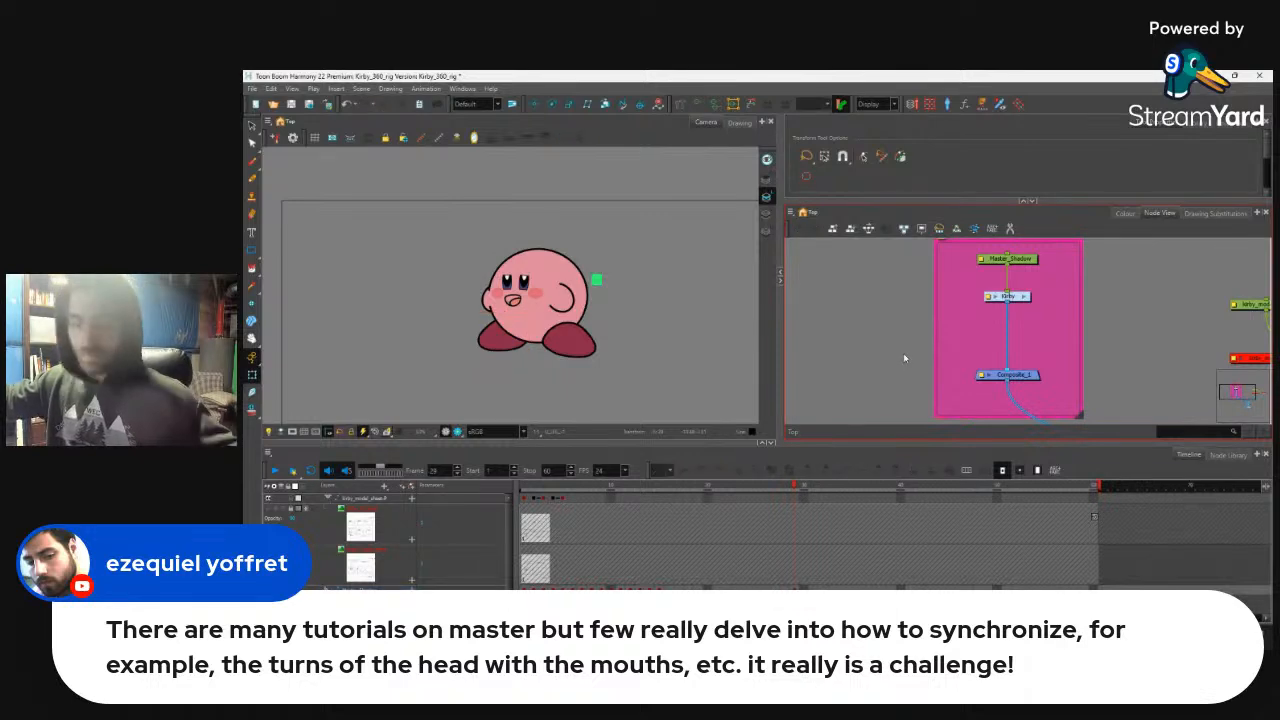
{"action": "key", "text": "ctrl+r"}
{"action": "type", "text": "Ref"}
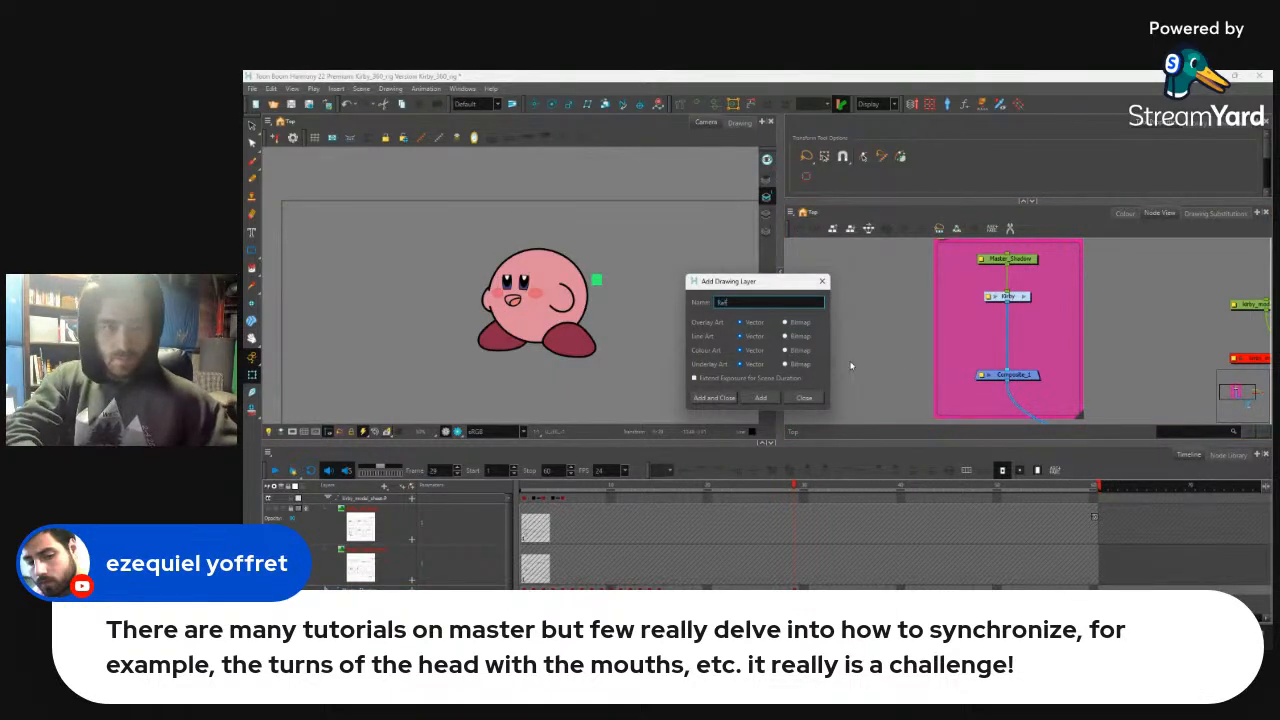
{"action": "key", "text": "Return"}
{"action": "left_click", "coordinate": [775, 402]}
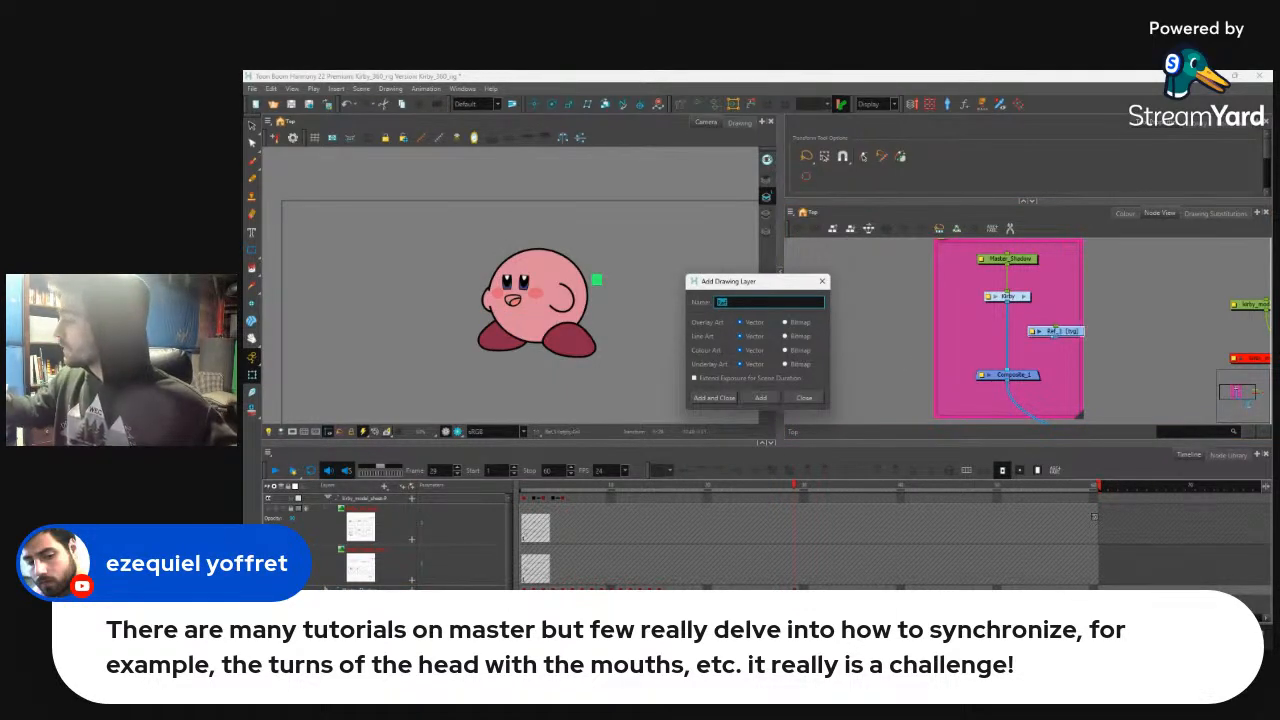
Step: Switch to the Harmony window with the Voldemort_Rig scene and continue the free trial
{"action": "mouse_move", "coordinate": [880, 640]}
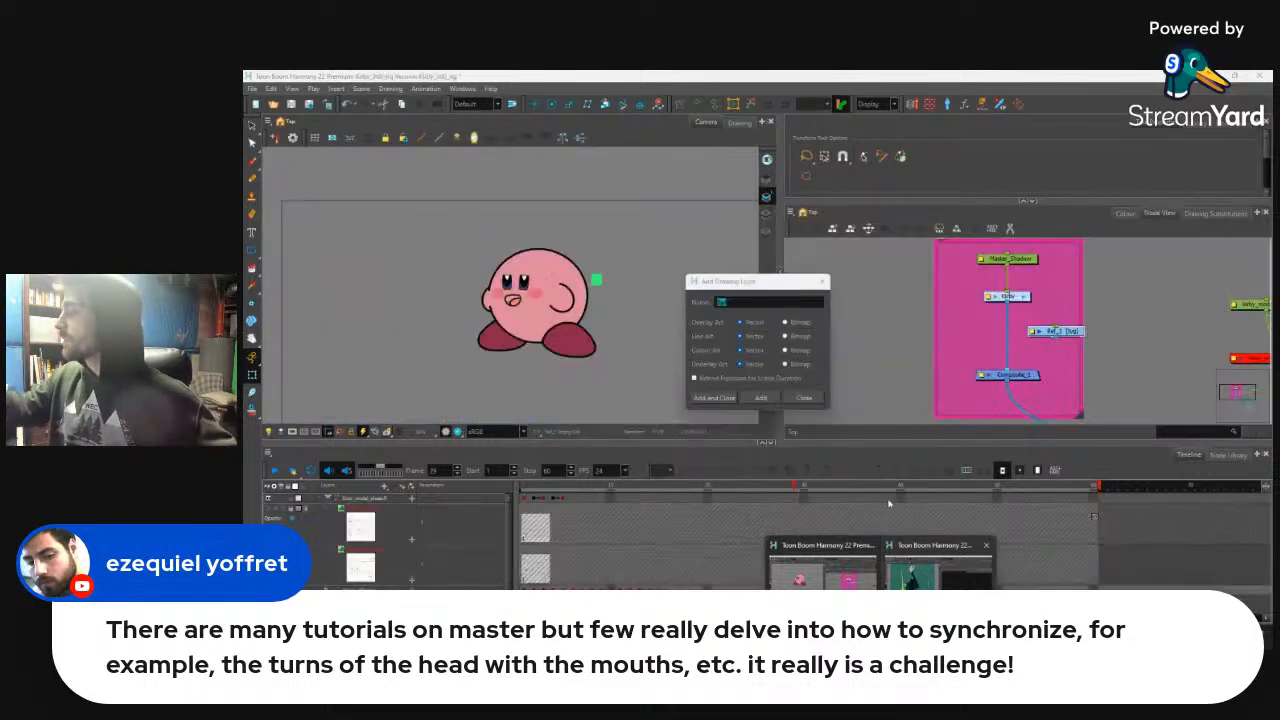
{"action": "left_click", "coordinate": [900, 585]}
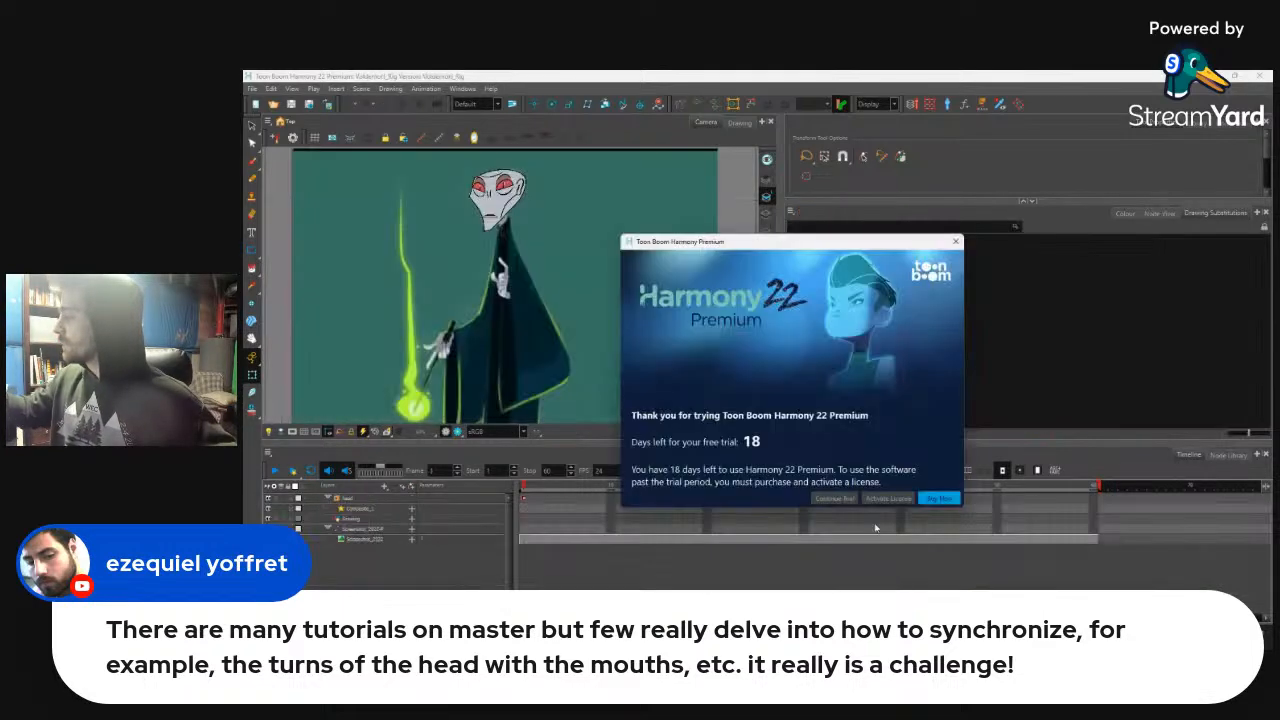
{"action": "left_click", "coordinate": [843, 500]}
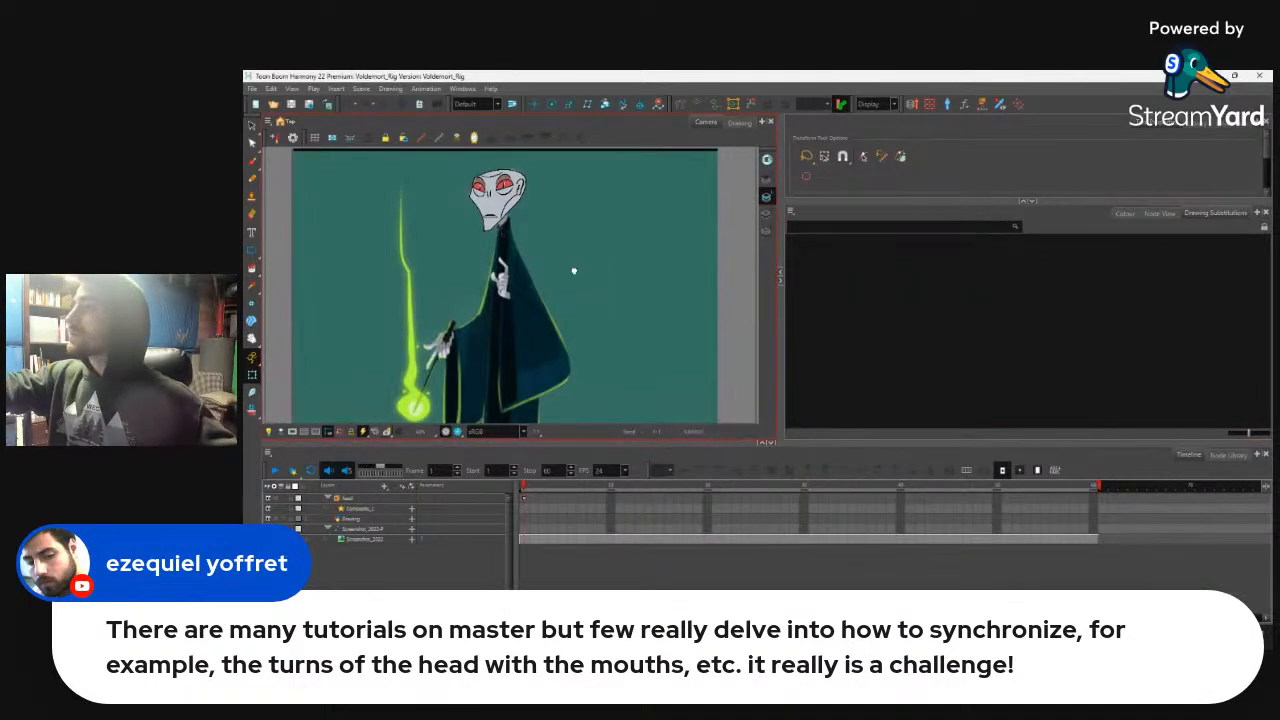
Step: Show the Voldemort_Rig node network and examine the character's head drawing up close
{"action": "left_click_drag", "start_coordinate": [571, 271], "coordinate": [620, 334]}
{"action": "left_click_drag", "start_coordinate": [597, 284], "coordinate": [566, 254]}
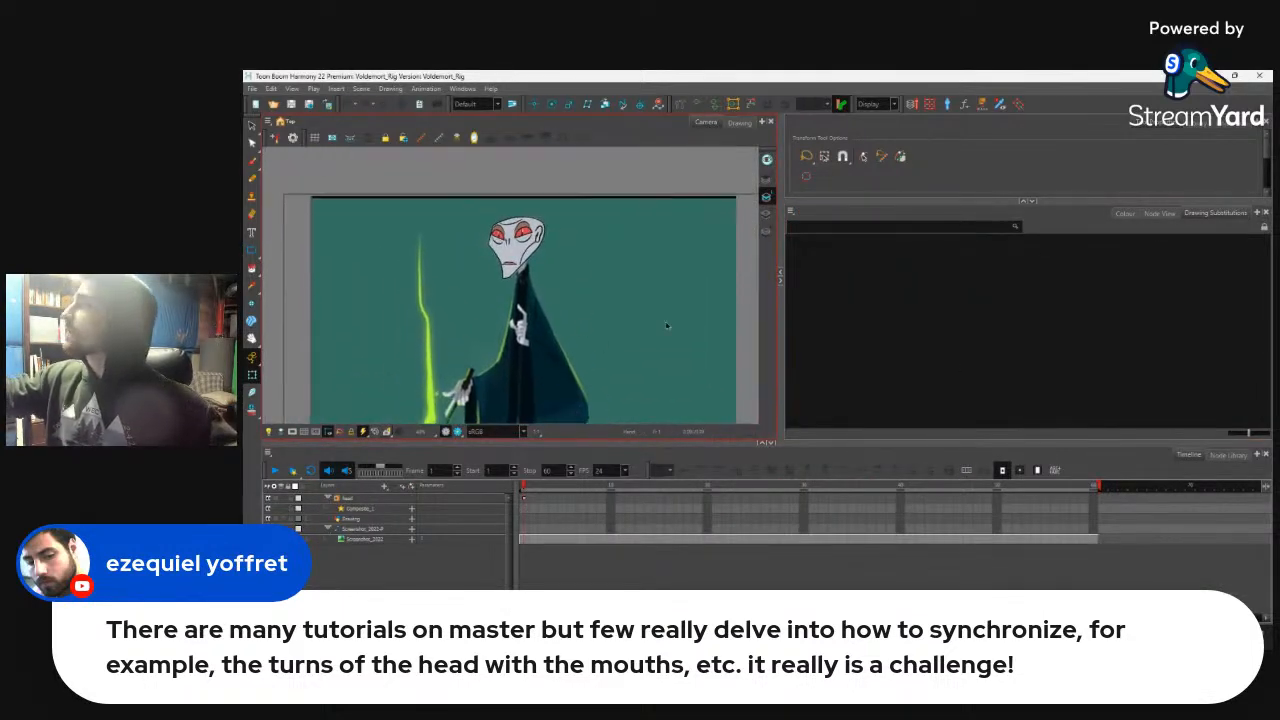
{"action": "left_click", "coordinate": [1159, 213]}
{"action": "left_click", "coordinate": [552, 295]}
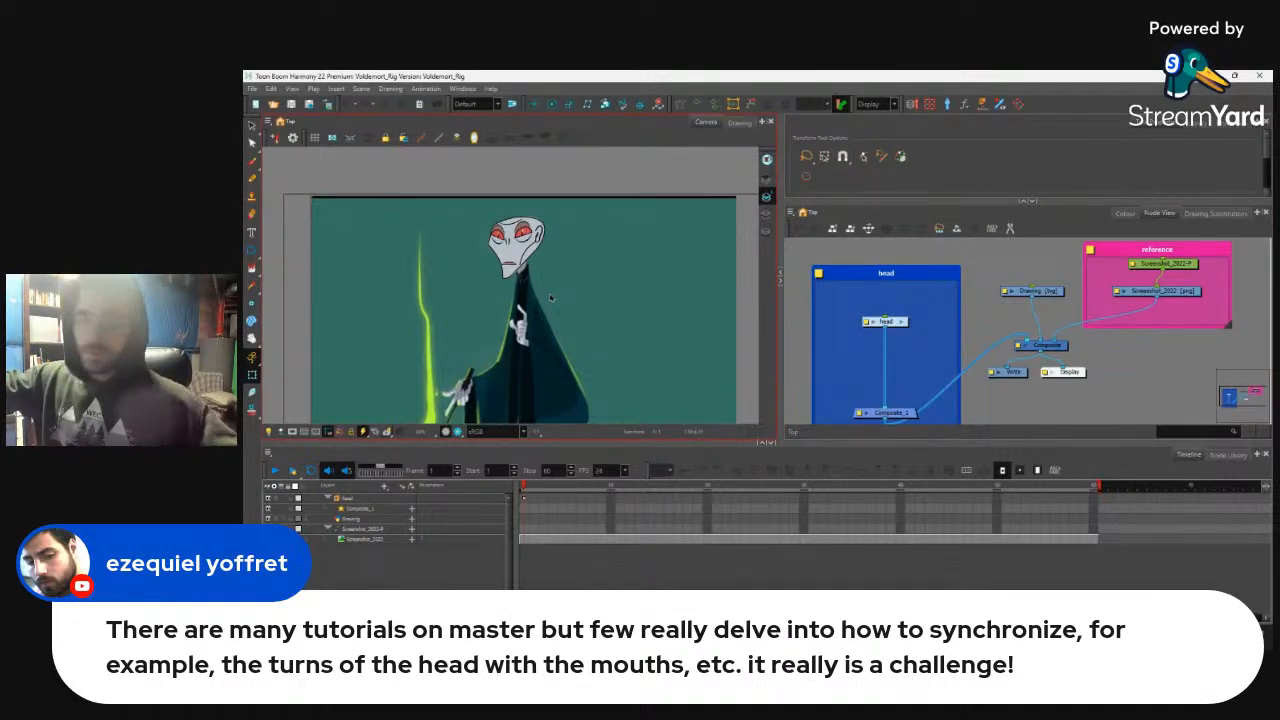
{"action": "scroll", "coordinate": [552, 297], "scroll_direction": "up", "scroll_amount": 6}
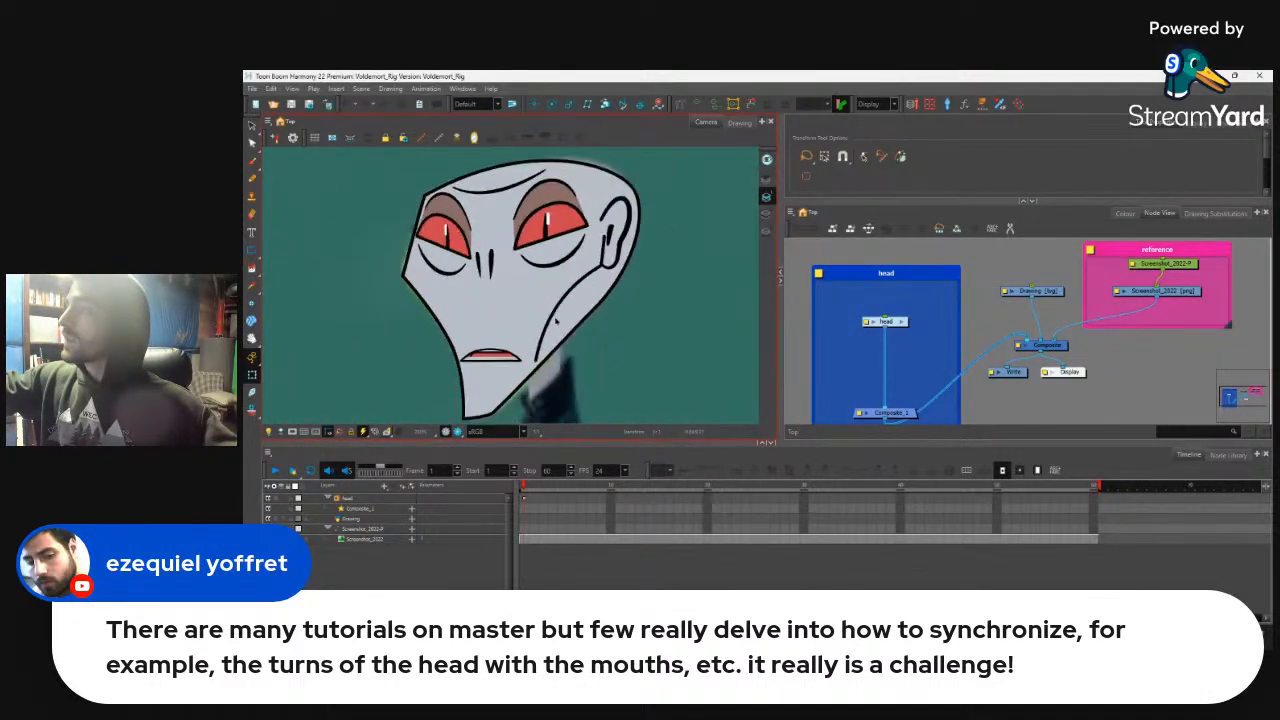
{"action": "scroll", "coordinate": [555, 319], "scroll_direction": "down", "scroll_amount": 4}
{"action": "scroll", "coordinate": [574, 310], "scroll_direction": "up", "scroll_amount": 4}
{"action": "scroll", "coordinate": [574, 310], "scroll_direction": "down", "scroll_amount": 4}
{"action": "scroll", "coordinate": [575, 310], "scroll_direction": "up", "scroll_amount": 1}
{"action": "scroll", "coordinate": [575, 310], "scroll_direction": "up", "scroll_amount": 3}
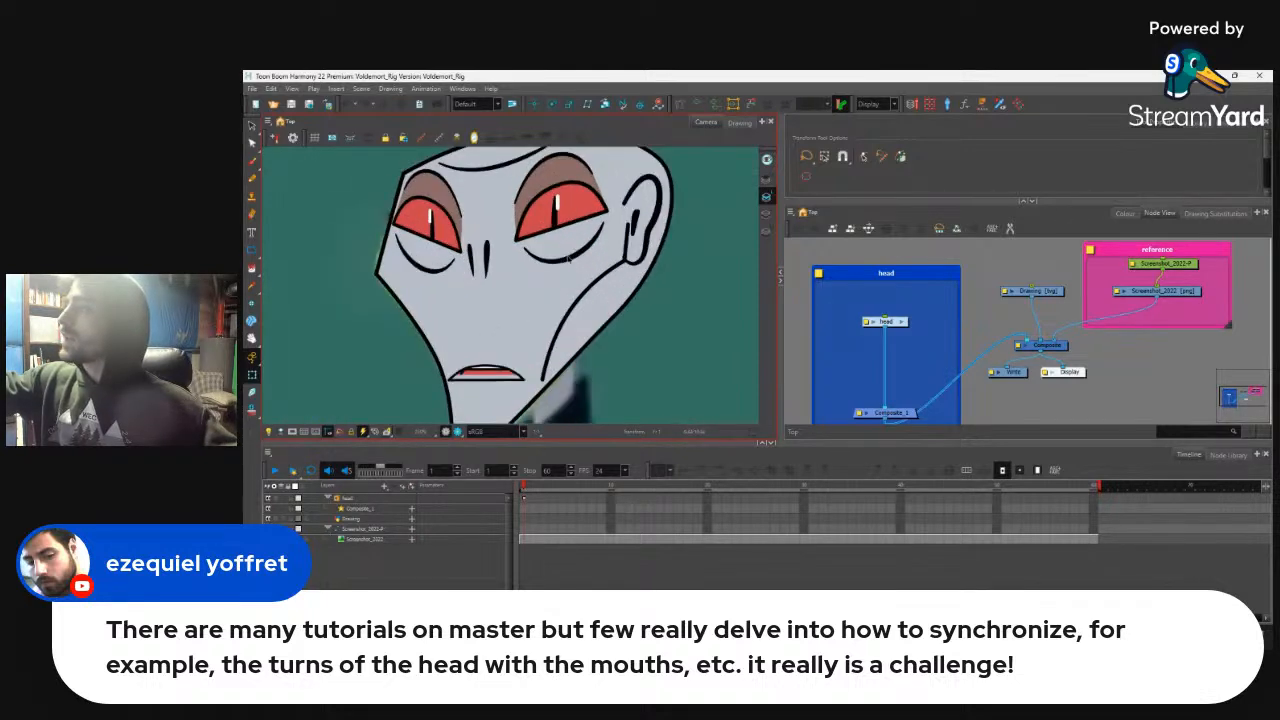
Step: Select the larger eye on the character's head and bring the whole head into view
{"action": "left_click", "coordinate": [594, 244]}
{"action": "left_click", "coordinate": [586, 214]}
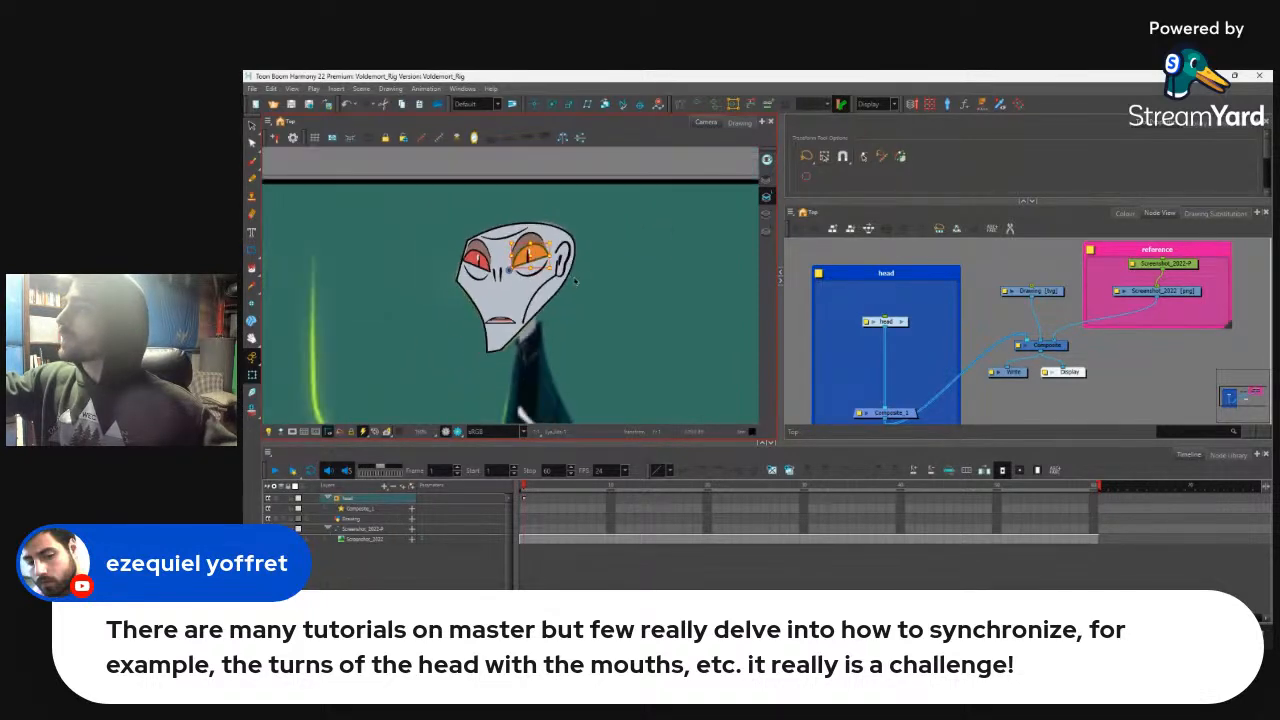
{"action": "scroll", "coordinate": [530, 346], "scroll_direction": "up", "scroll_amount": 1}
{"action": "scroll", "coordinate": [536, 342], "scroll_direction": "down", "scroll_amount": 5}
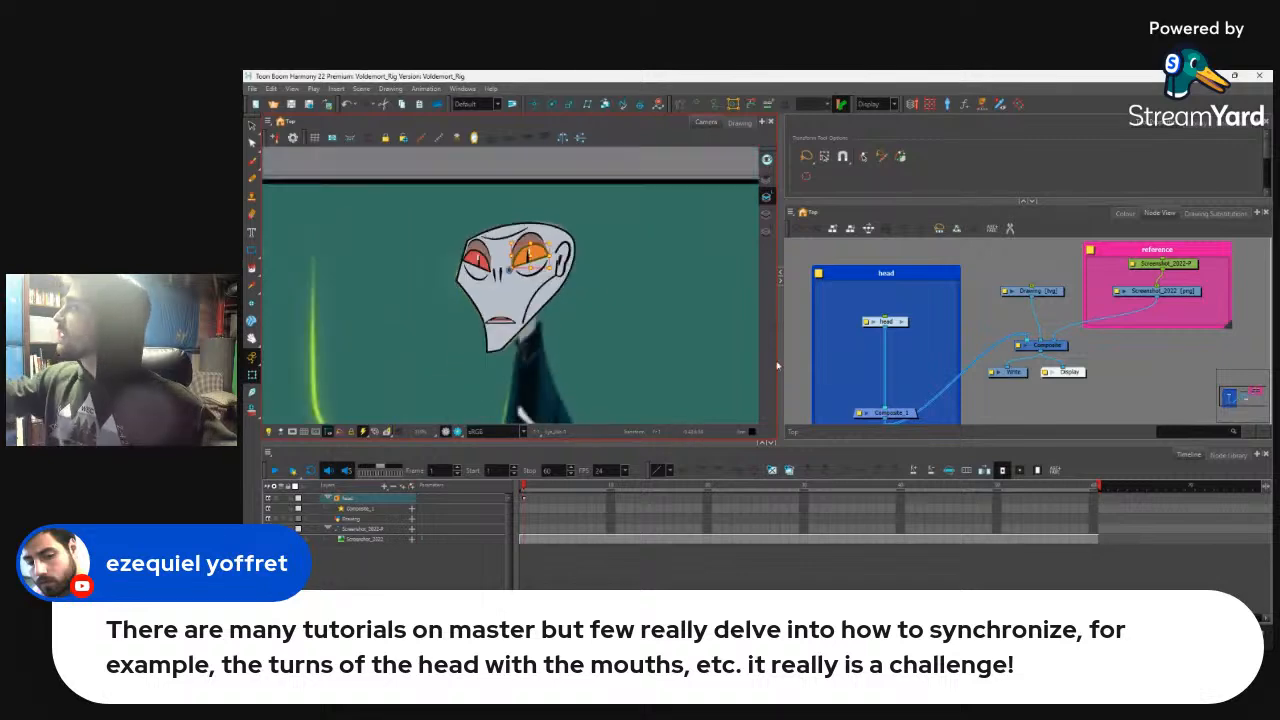
Step: Spread the main composite, Drawing and output nodes and the reference backdrop farther away from the head backdrop
{"action": "left_click_drag", "start_coordinate": [1123, 367], "coordinate": [1072, 393]}
{"action": "left_click_drag", "start_coordinate": [1143, 279], "coordinate": [1185, 271]}
{"action": "left_click_drag", "start_coordinate": [945, 320], "coordinate": [1032, 296]}
{"action": "left_click_drag", "start_coordinate": [948, 278], "coordinate": [893, 253]}
{"action": "left_click_drag", "start_coordinate": [1043, 325], "coordinate": [1017, 320]}
{"action": "mouse_move", "coordinate": [1002, 272]}
{"action": "left_mouse_down"}
{"action": "mouse_move", "coordinate": [1066, 384]}
{"action": "mouse_move", "coordinate": [1100, 392]}
{"action": "left_mouse_up"}
{"action": "mouse_move", "coordinate": [1057, 343]}
{"action": "left_mouse_down"}
{"action": "mouse_move", "coordinate": [1060, 367]}
{"action": "mouse_move", "coordinate": [1170, 348]}
{"action": "left_mouse_up"}
{"action": "scroll", "coordinate": [1003, 349], "scroll_direction": "down", "scroll_amount": 2}
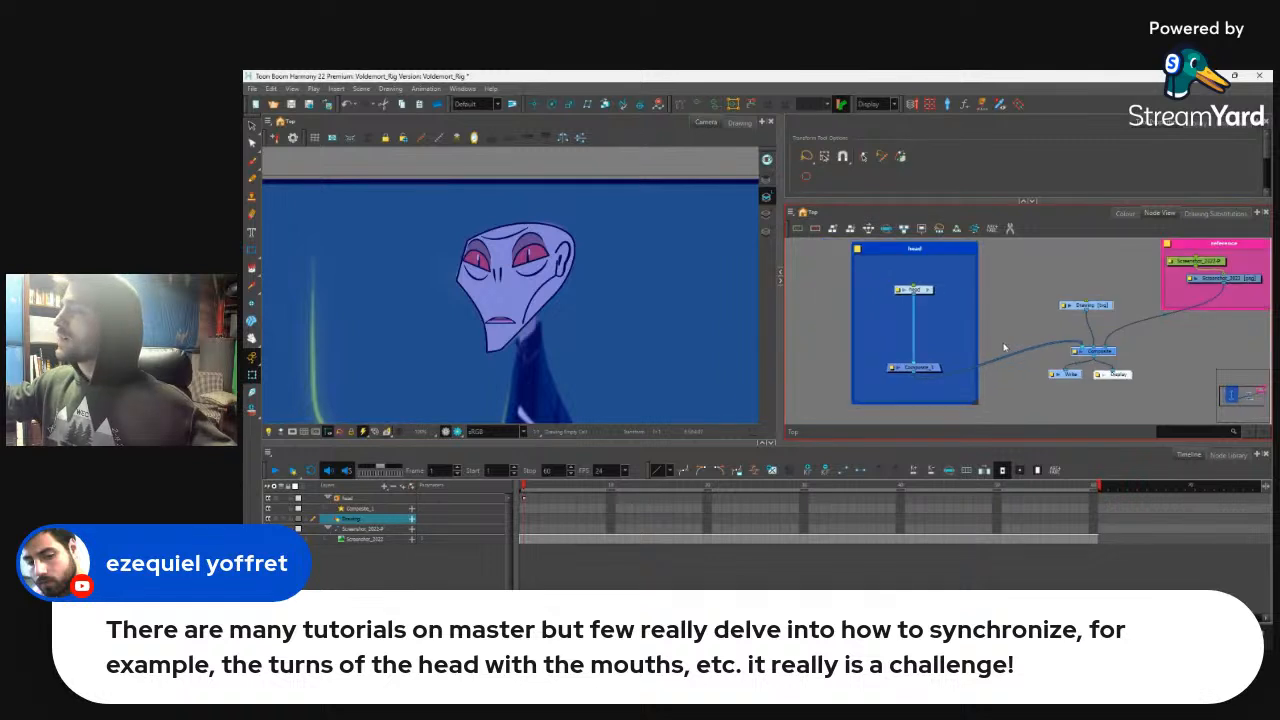
Step: Move the head and reference backdrops farther apart to leave an open area for body nodes between them
{"action": "left_click_drag", "start_coordinate": [585, 395], "coordinate": [602, 284]}
{"action": "left_click", "coordinate": [621, 325]}
{"action": "left_click_drag", "start_coordinate": [623, 332], "coordinate": [624, 246]}
{"action": "scroll", "coordinate": [626, 262], "scroll_direction": "down", "scroll_amount": 4}
{"action": "left_click_drag", "start_coordinate": [597, 307], "coordinate": [612, 315]}
{"action": "left_click_drag", "start_coordinate": [983, 323], "coordinate": [978, 349]}
{"action": "mouse_move", "coordinate": [965, 350]}
{"action": "left_mouse_down"}
{"action": "mouse_move", "coordinate": [861, 334]}
{"action": "mouse_move", "coordinate": [842, 310]}
{"action": "left_mouse_up"}
{"action": "left_click_drag", "start_coordinate": [1093, 262], "coordinate": [1211, 274]}
{"action": "mouse_move", "coordinate": [886, 298]}
{"action": "left_mouse_down"}
{"action": "mouse_move", "coordinate": [983, 398]}
{"action": "mouse_move", "coordinate": [918, 426]}
{"action": "left_mouse_up"}
{"action": "left_click_drag", "start_coordinate": [970, 390], "coordinate": [996, 345]}
{"action": "left_click_drag", "start_coordinate": [865, 305], "coordinate": [892, 419]}
{"action": "left_click_drag", "start_coordinate": [974, 369], "coordinate": [1054, 366]}
{"action": "left_click_drag", "start_coordinate": [880, 329], "coordinate": [957, 349]}
{"action": "mouse_move", "coordinate": [907, 253]}
{"action": "left_mouse_down"}
{"action": "mouse_move", "coordinate": [905, 305]}
{"action": "mouse_move", "coordinate": [869, 257]}
{"action": "left_mouse_up"}
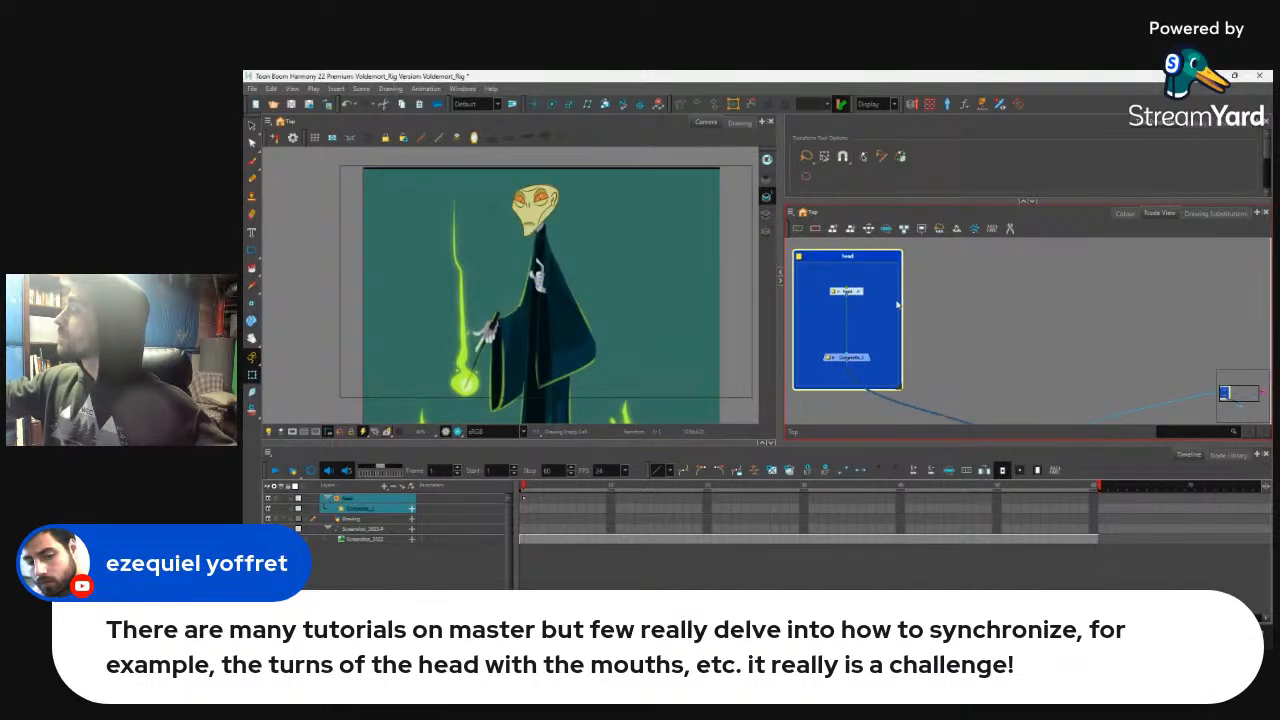
Step: Examine the deformer network inside the head group, return to the top level and select the reference backdrop
{"action": "left_click", "coordinate": [957, 320]}
{"action": "left_click", "coordinate": [858, 291]}
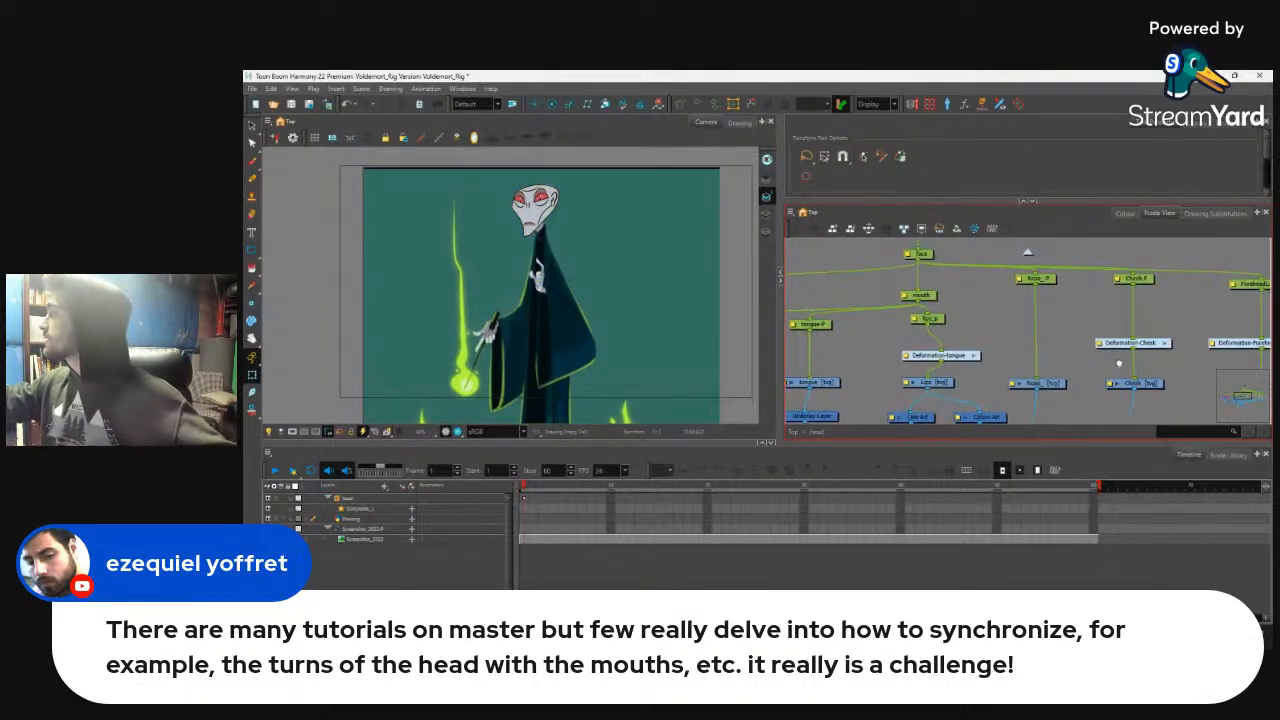
{"action": "scroll", "coordinate": [1119, 364], "scroll_direction": "right", "scroll_amount": 3}
{"action": "scroll", "coordinate": [1110, 380], "scroll_direction": "right", "scroll_amount": 4}
{"action": "scroll", "coordinate": [1105, 389], "scroll_direction": "right", "scroll_amount": 5}
{"action": "scroll", "coordinate": [1061, 376], "scroll_direction": "down", "scroll_amount": 4}
{"action": "scroll", "coordinate": [1035, 359], "scroll_direction": "up", "scroll_amount": 4}
{"action": "scroll", "coordinate": [1000, 395], "scroll_direction": "down", "scroll_amount": 5}
{"action": "scroll", "coordinate": [1028, 374], "scroll_direction": "down", "scroll_amount": 1}
{"action": "left_click", "coordinate": [1063, 350]}
{"action": "left_click", "coordinate": [1027, 251]}
{"action": "left_click", "coordinate": [1158, 311]}
{"action": "left_click_drag", "start_coordinate": [918, 352], "coordinate": [950, 360]}
{"action": "scroll", "coordinate": [1029, 326], "scroll_direction": "down", "scroll_amount": 2}
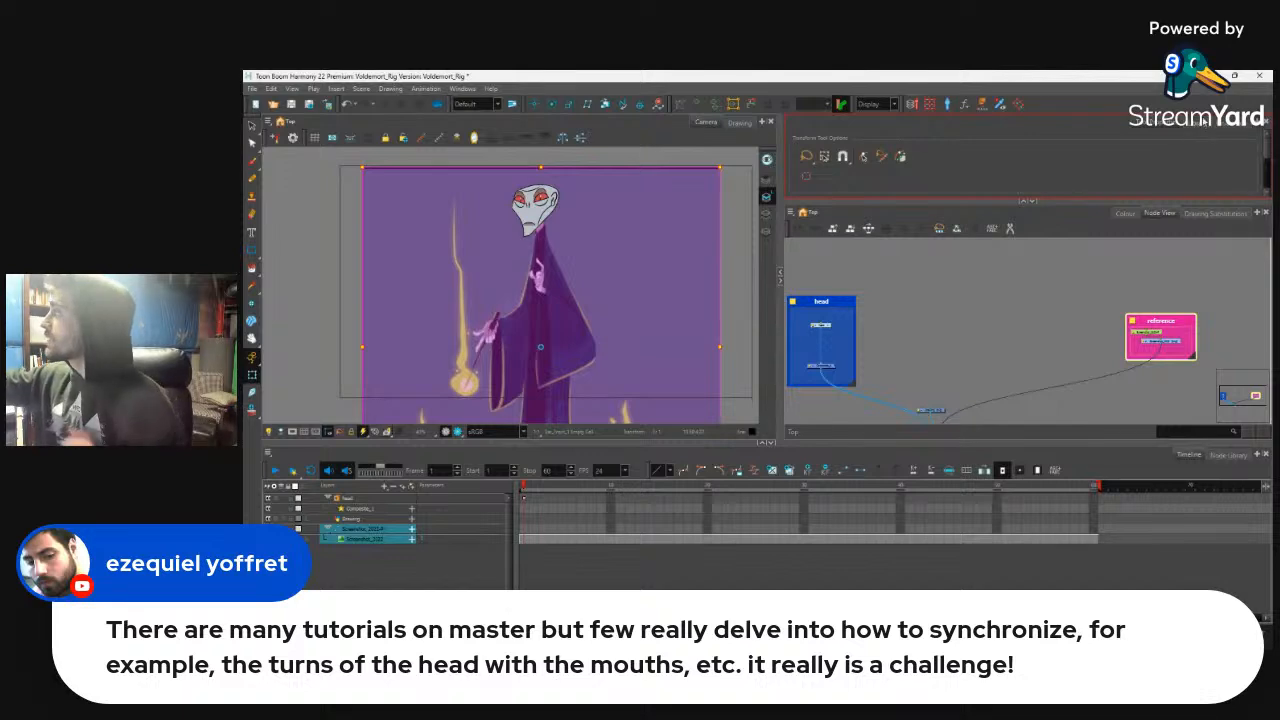
Step: Show the template library with a larger display area and obtain modify rights for the Harmony Premium Library
{"action": "left_click", "coordinate": [1197, 121]}
{"action": "left_click", "coordinate": [1028, 222]}
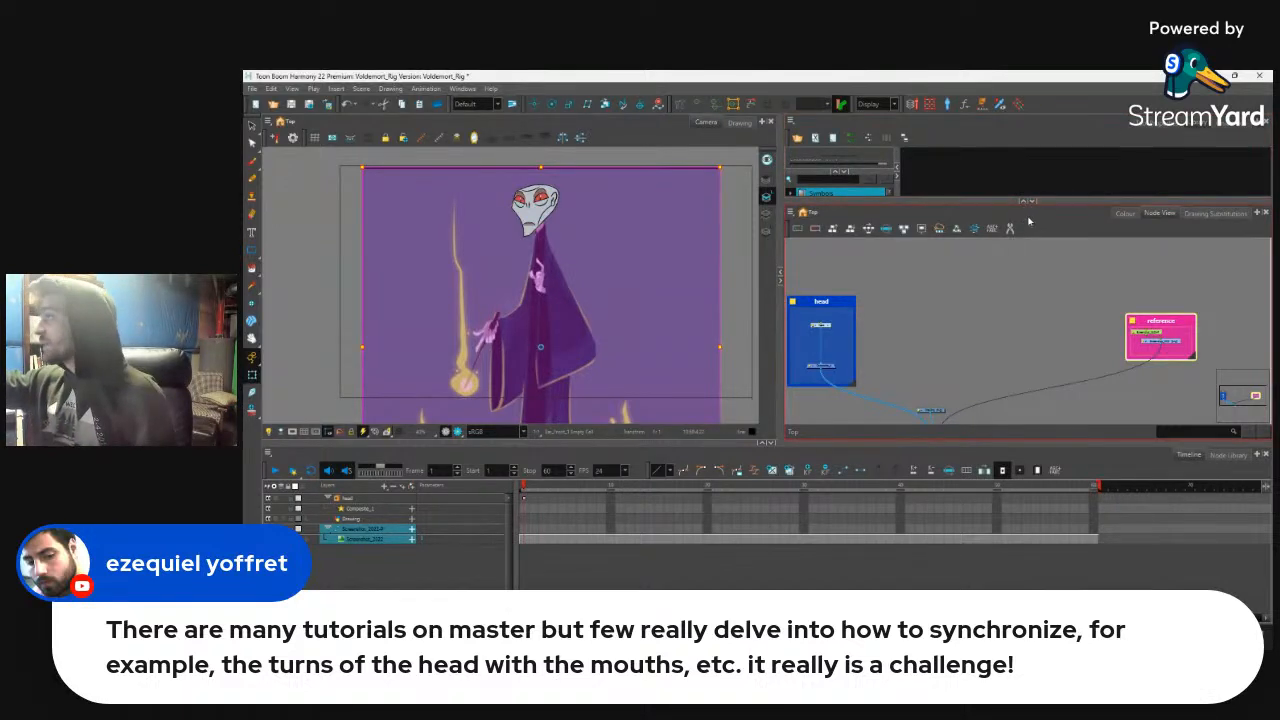
{"action": "left_click_drag", "start_coordinate": [1035, 203], "coordinate": [1035, 229]}
{"action": "left_click", "coordinate": [866, 222]}
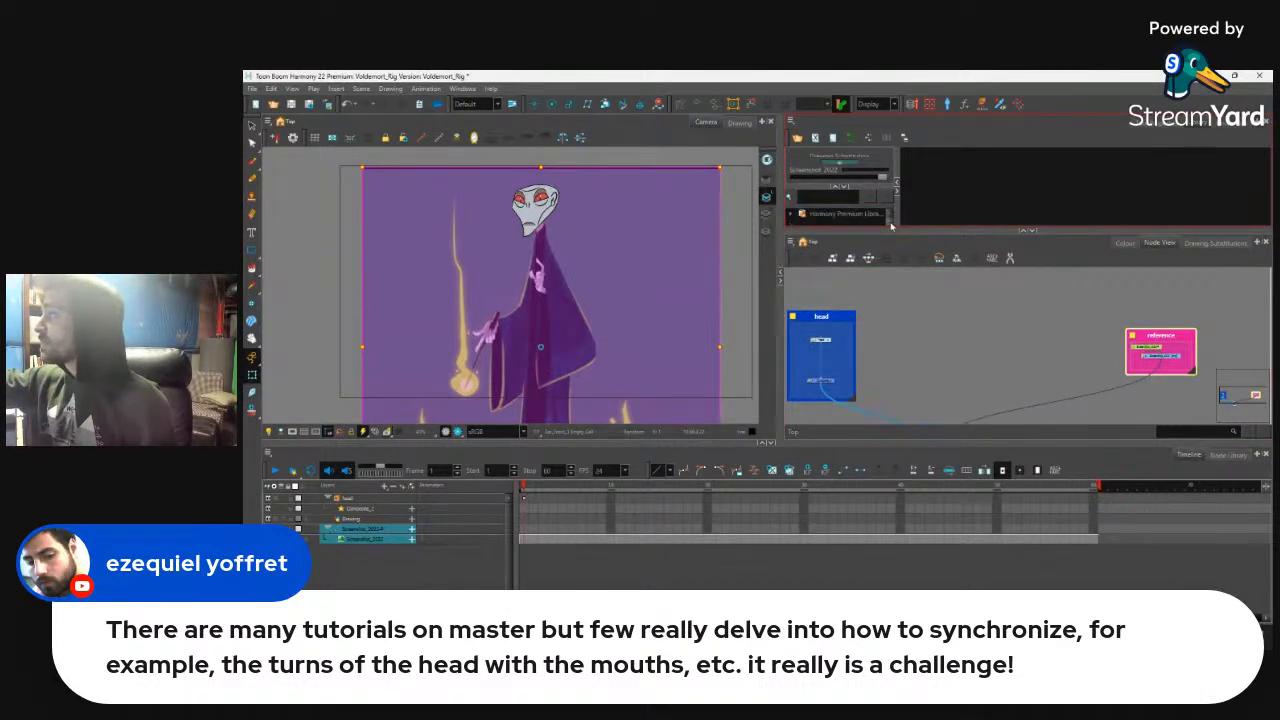
{"action": "right_click", "coordinate": [869, 215]}
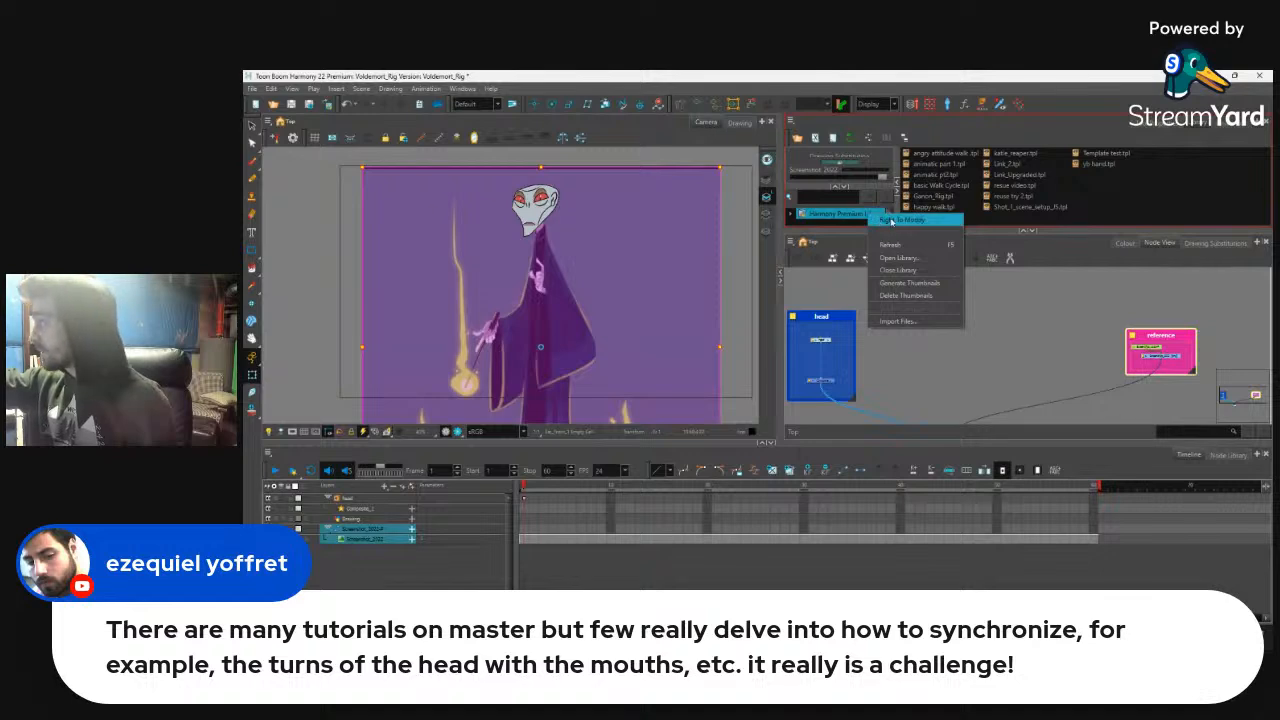
{"action": "left_click", "coordinate": [891, 220]}
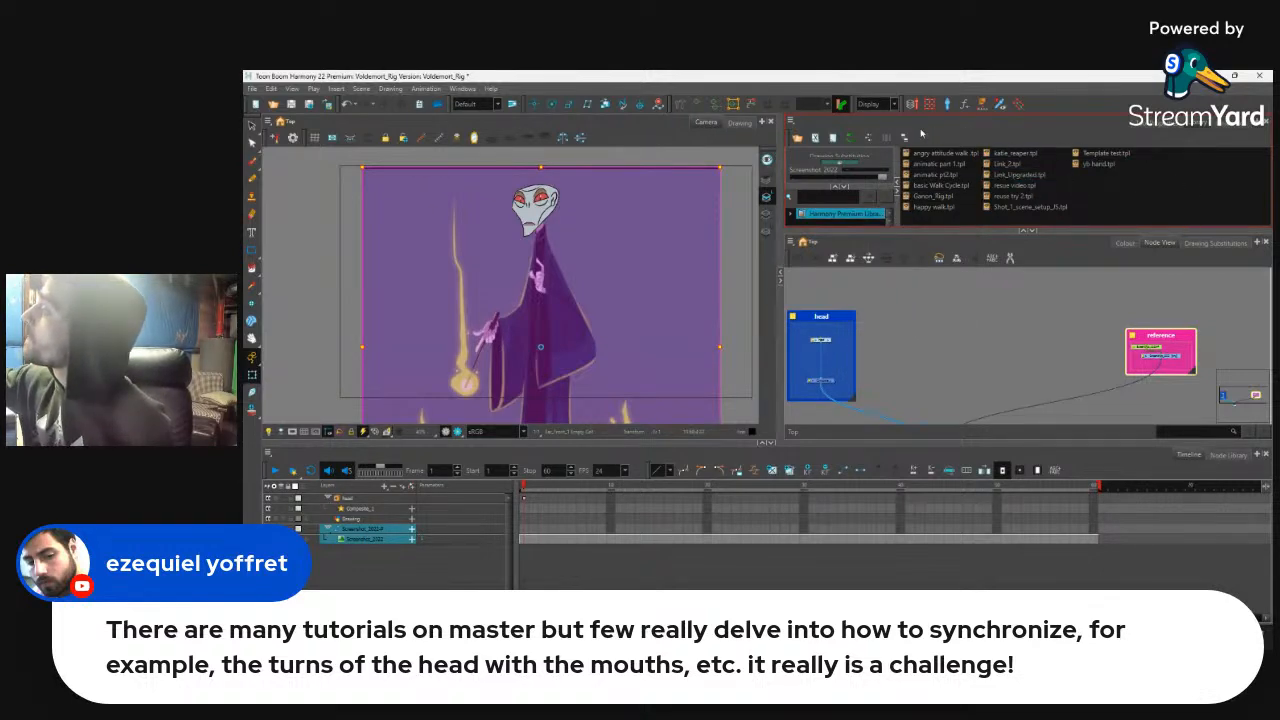
Step: Add Torso_Arms_Combo_Template.tpl from the Rigging library folder to the node network between the head and reference backdrops
{"action": "left_click", "coordinate": [791, 214]}
{"action": "left_click", "coordinate": [890, 224]}
{"action": "left_click", "coordinate": [829, 214]}
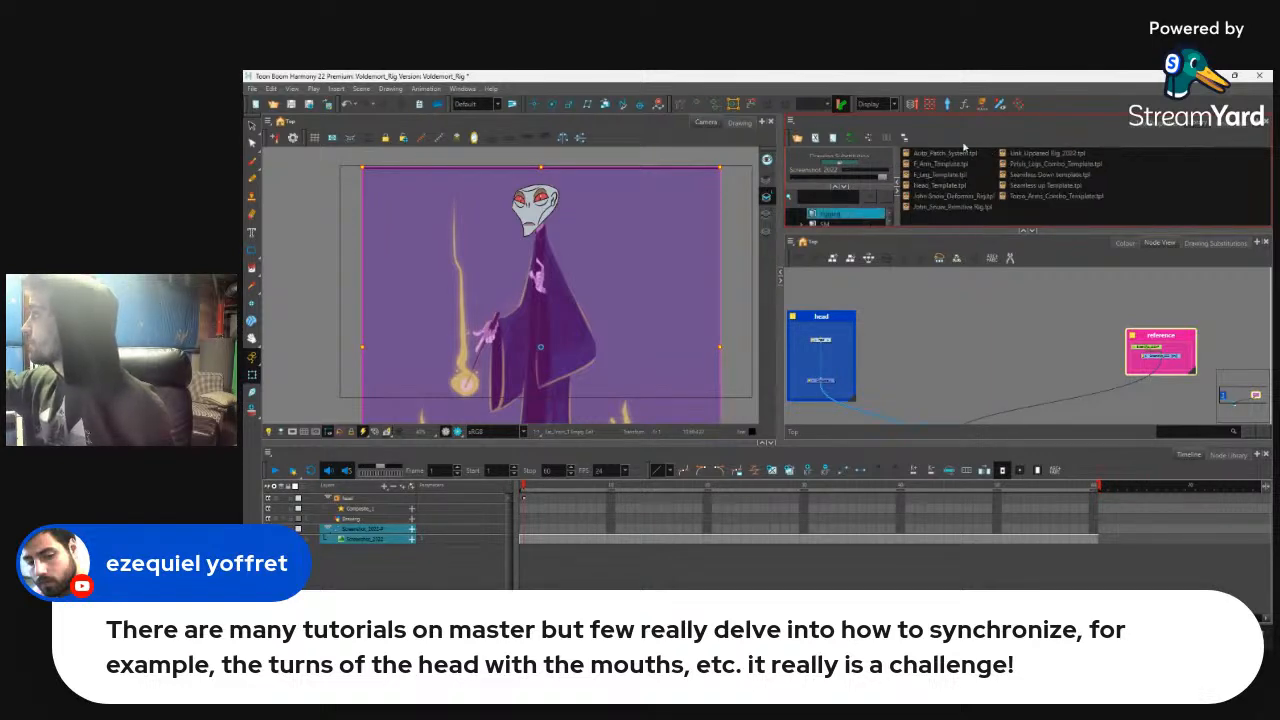
{"action": "left_click", "coordinate": [1058, 197]}
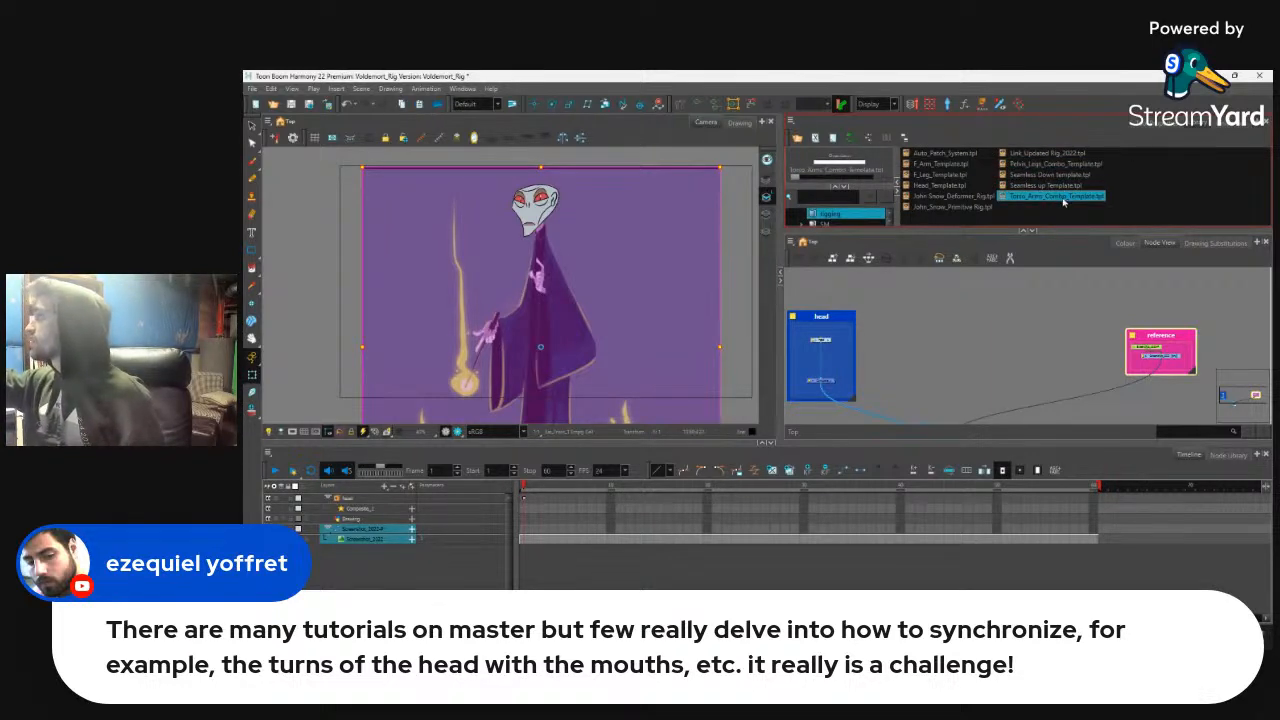
{"action": "left_click_drag", "start_coordinate": [1115, 245], "coordinate": [961, 283]}
{"action": "left_click_drag", "start_coordinate": [1189, 338], "coordinate": [1198, 322]}
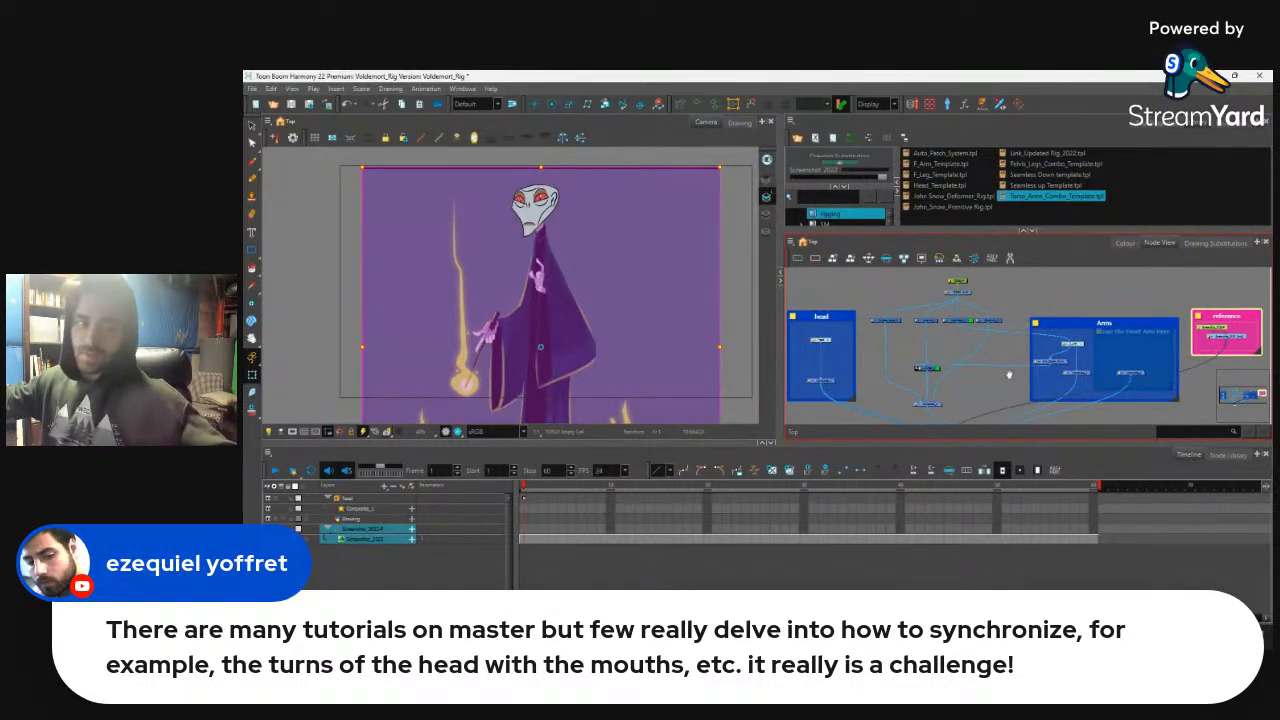
Step: Move the main composite and its outputs down below the torso template's nodes and delete the empty Drawing node
{"action": "scroll", "coordinate": [1005, 332], "scroll_direction": "down", "scroll_amount": 3}
{"action": "scroll", "coordinate": [997, 328], "scroll_direction": "down", "scroll_amount": 2}
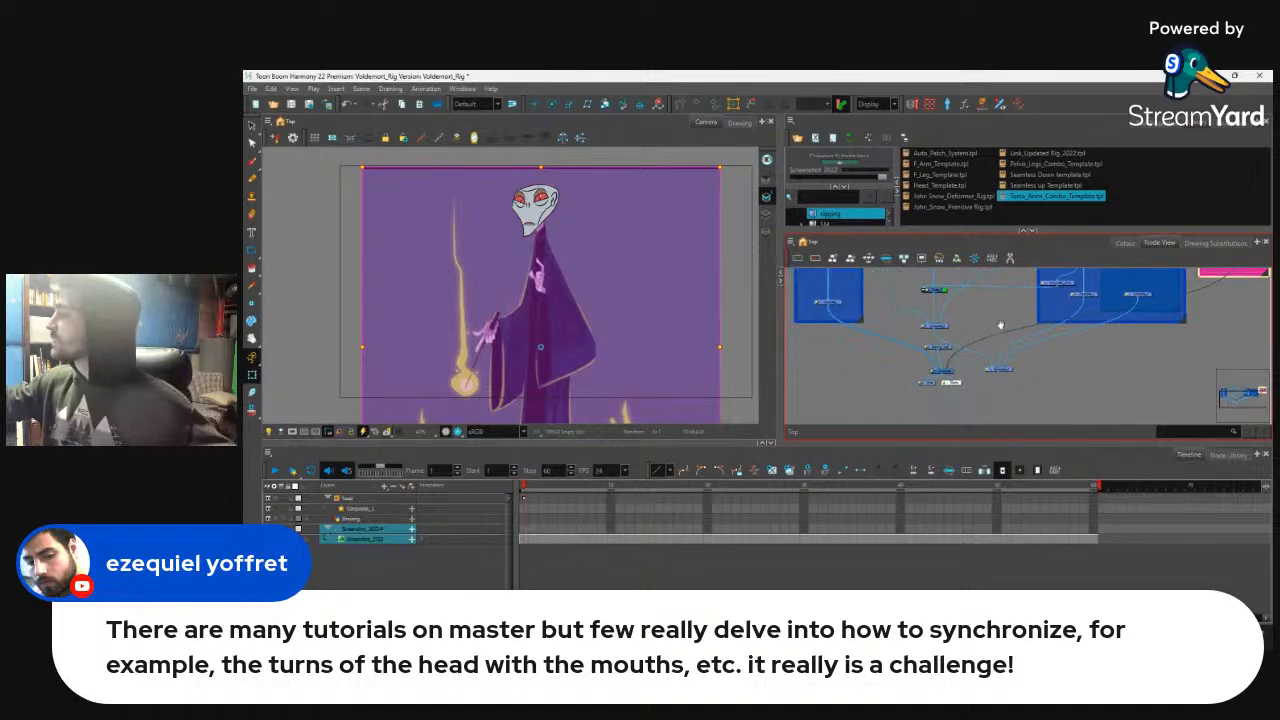
{"action": "left_click", "coordinate": [914, 375]}
{"action": "mouse_move", "coordinate": [938, 391]}
{"action": "left_mouse_down"}
{"action": "mouse_move", "coordinate": [948, 381]}
{"action": "mouse_move", "coordinate": [954, 403]}
{"action": "left_mouse_up"}
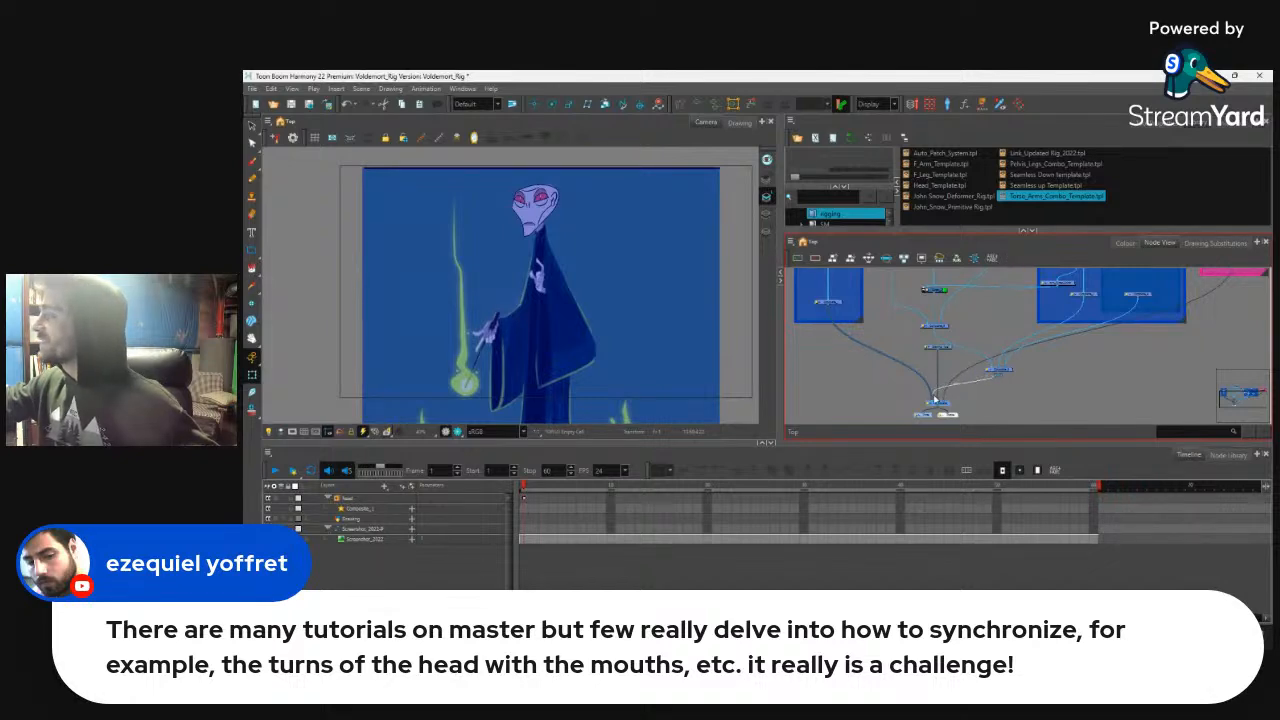
{"action": "left_click", "coordinate": [943, 350]}
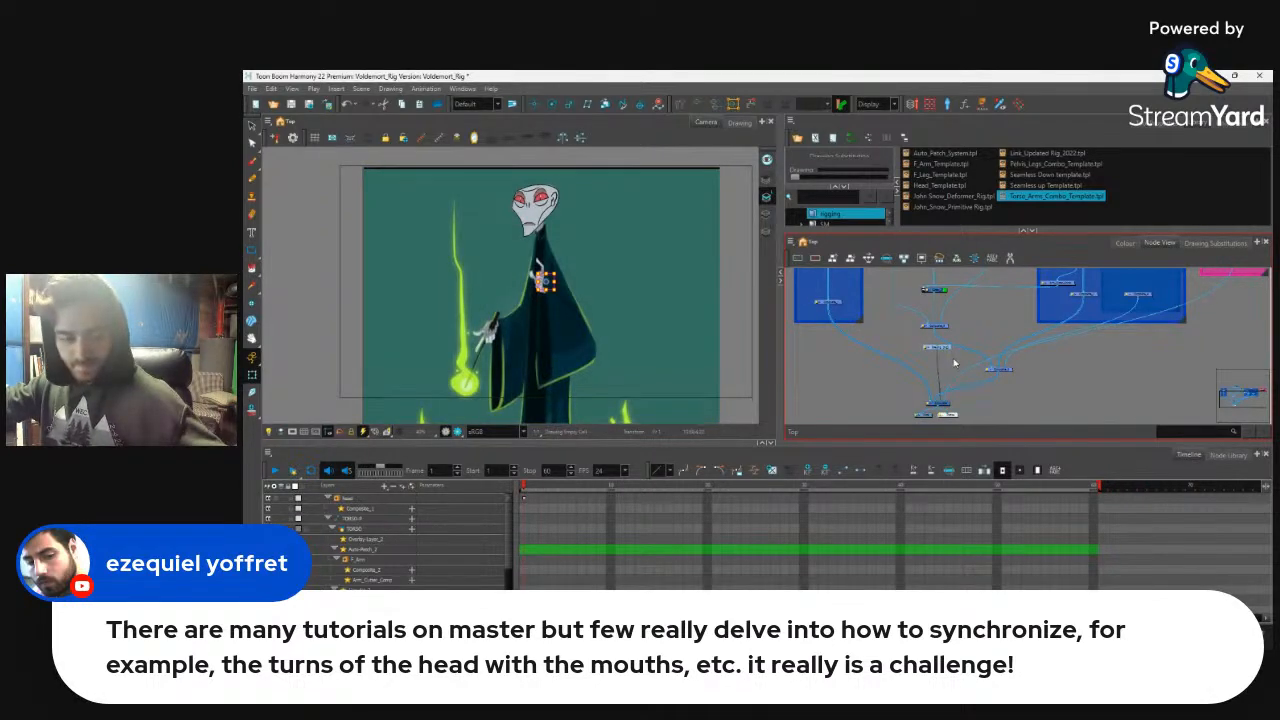
{"action": "left_click", "coordinate": [950, 364]}
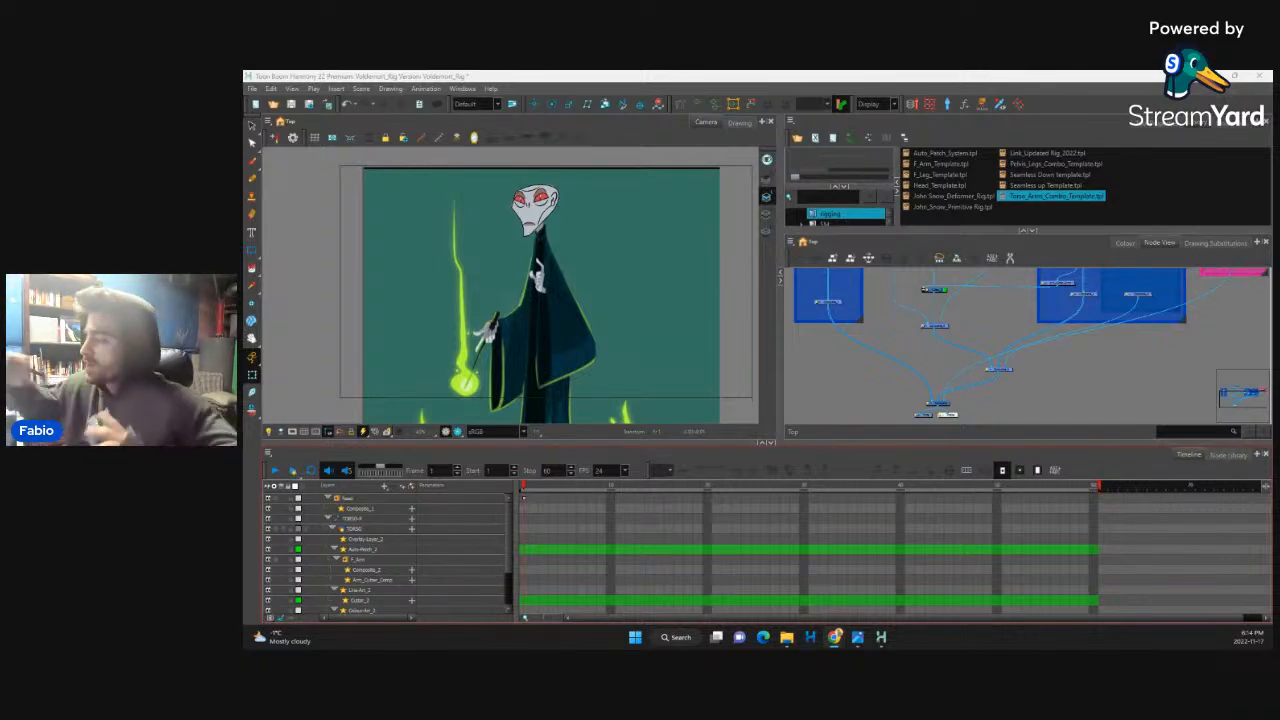
Step: Switch to the Harmony window with the Kirby_360_rig scene and dismiss the Add Drawing Layer dialog
{"action": "mouse_move", "coordinate": [880, 615]}
{"action": "left_click", "coordinate": [838, 568]}
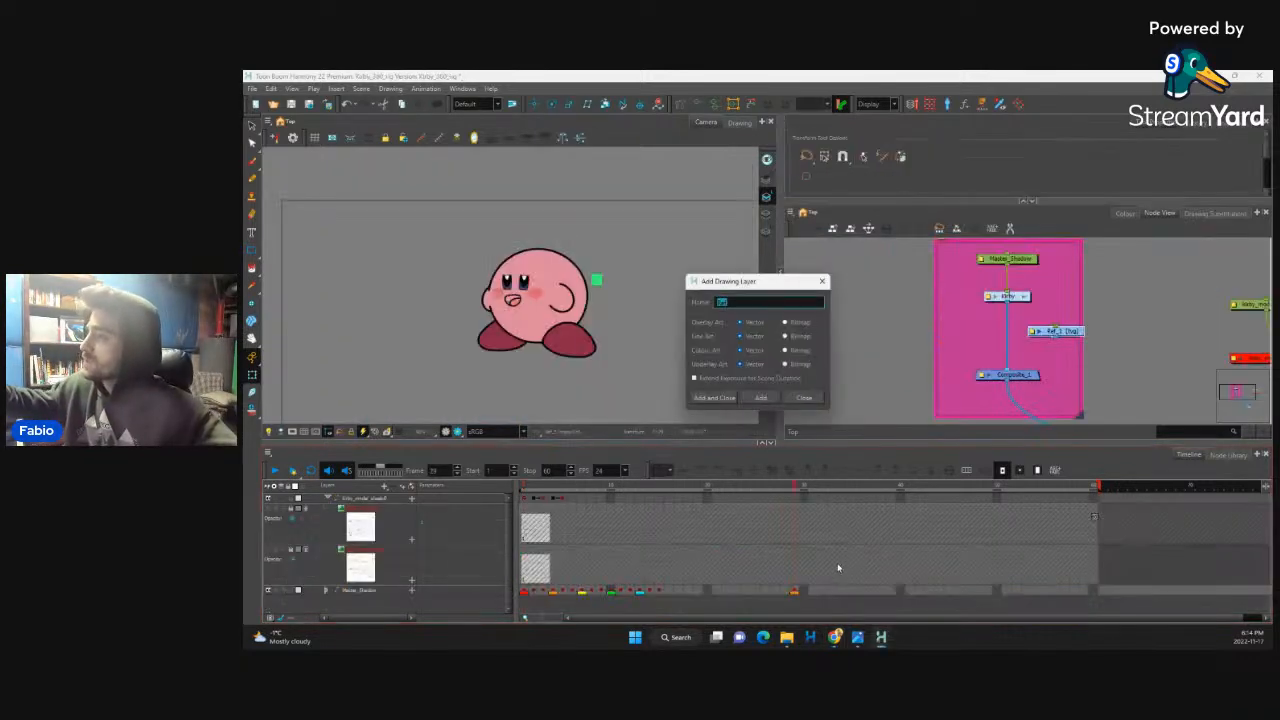
{"action": "left_click", "coordinate": [760, 399]}
{"action": "left_click", "coordinate": [804, 397]}
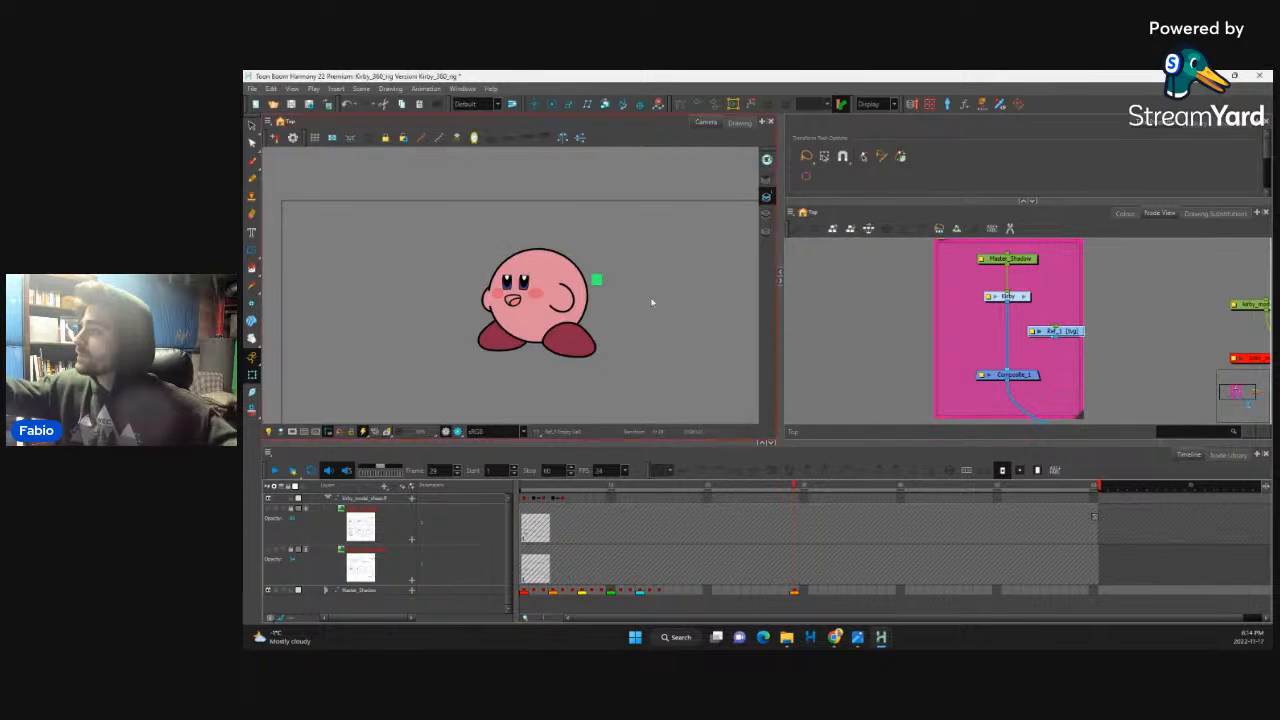
Step: Select Kirby's arms, feet and mouth in turn in the three-quarter pose to inspect their controls
{"action": "left_click", "coordinate": [576, 311]}
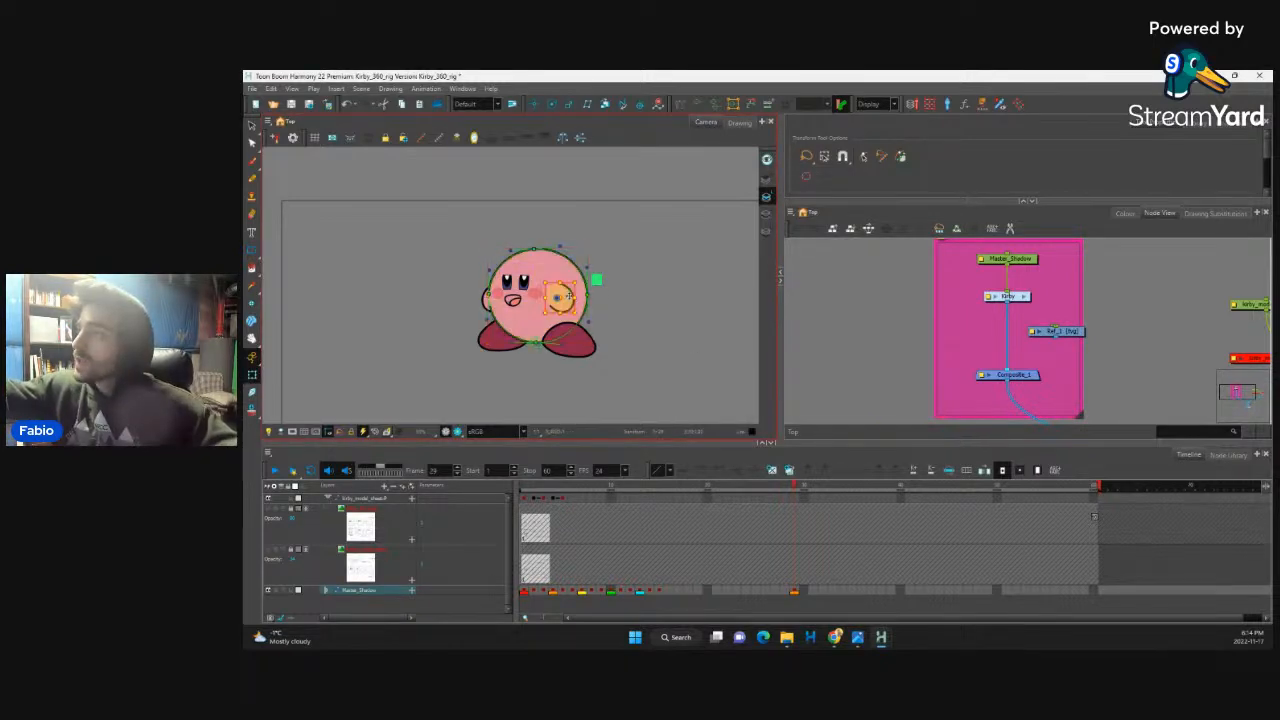
{"action": "left_click", "coordinate": [583, 337]}
{"action": "left_click", "coordinate": [507, 341]}
{"action": "left_click", "coordinate": [588, 347]}
{"action": "left_click", "coordinate": [498, 338]}
{"action": "left_click", "coordinate": [517, 300]}
{"action": "left_click", "coordinate": [486, 307]}
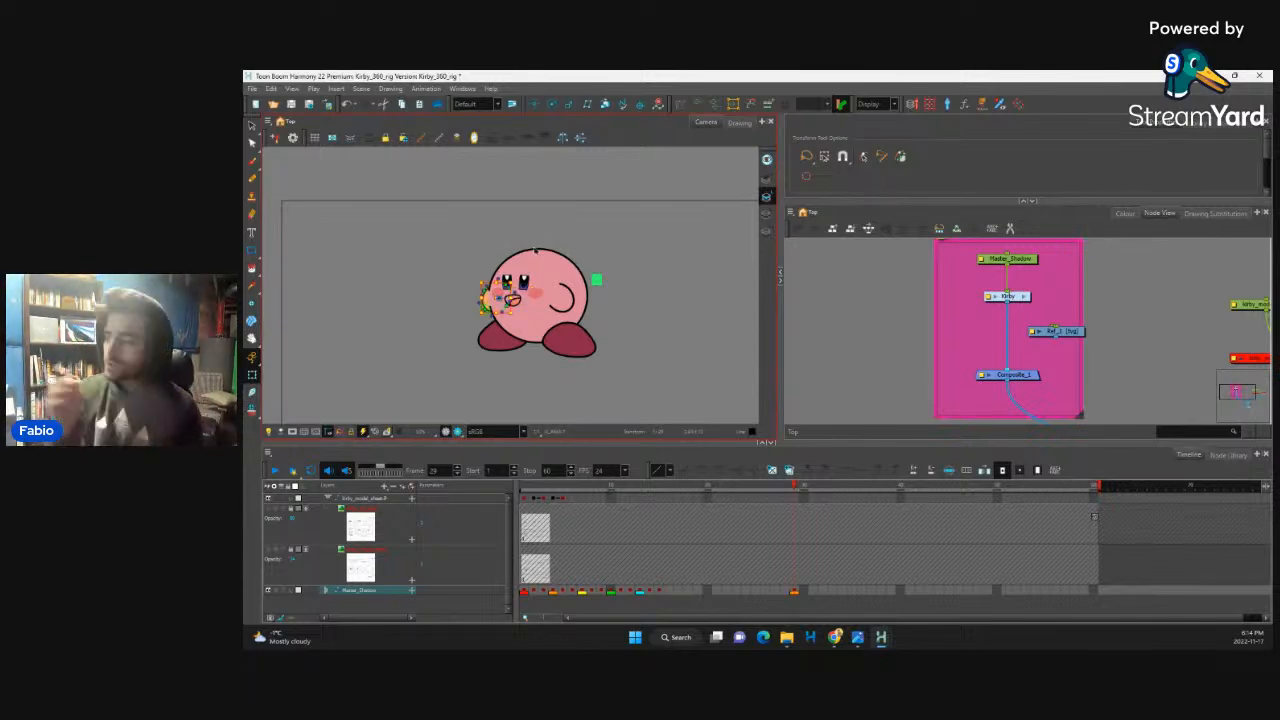
Step: Step frame by frame through Kirby's turnaround poses from frame 1
{"action": "left_click", "coordinate": [525, 592]}
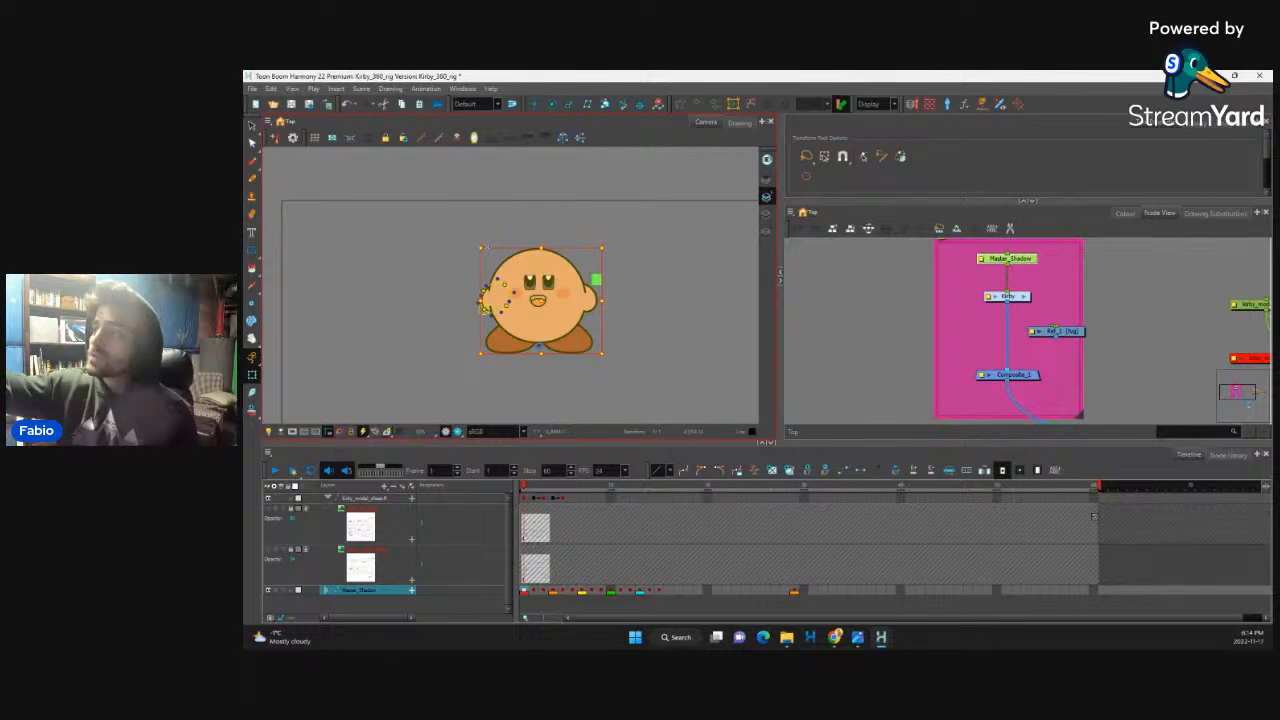
{"action": "key", "text": "period"}
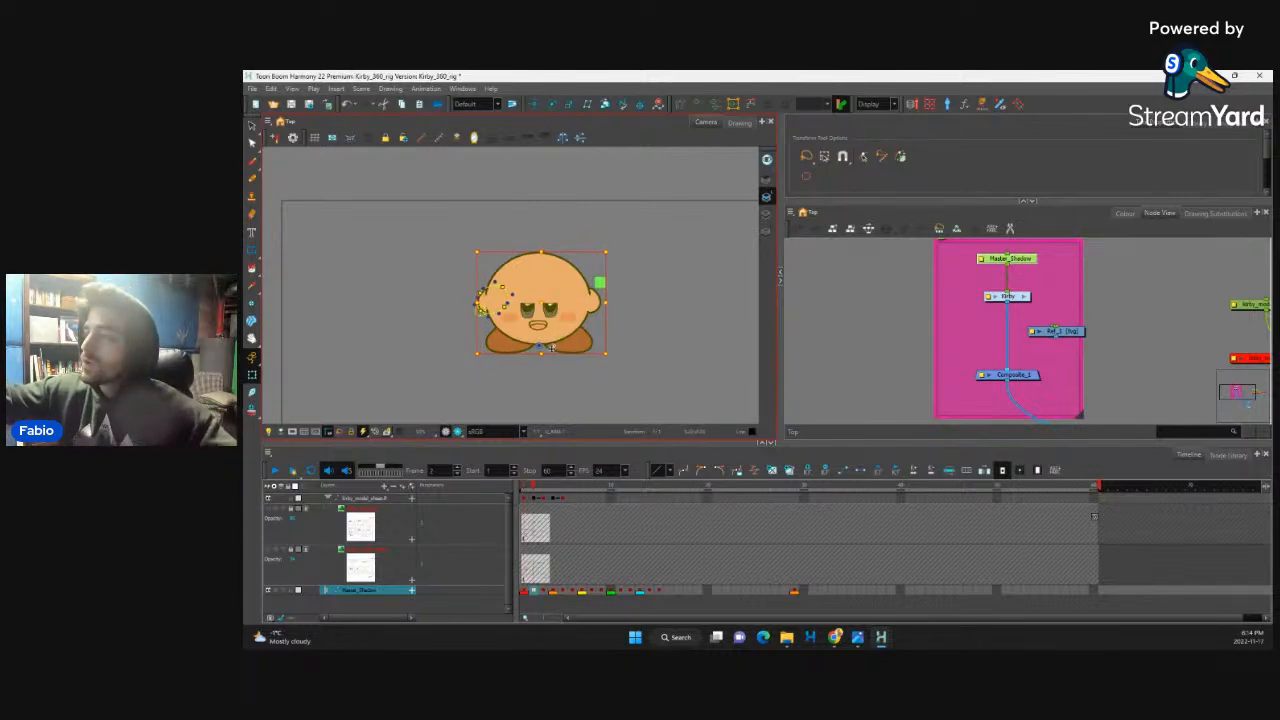
{"action": "key", "text": "period"}
{"action": "key", "text": "period"}
{"action": "key", "text": "period"}
{"action": "key", "text": "period"}
{"action": "key", "text": "period"}
{"action": "key", "text": "period"}
{"action": "key", "text": "period"}
{"action": "key", "text": "period"}
{"action": "key", "text": "period"}
{"action": "key", "text": "period"}
{"action": "key", "text": "comma"}
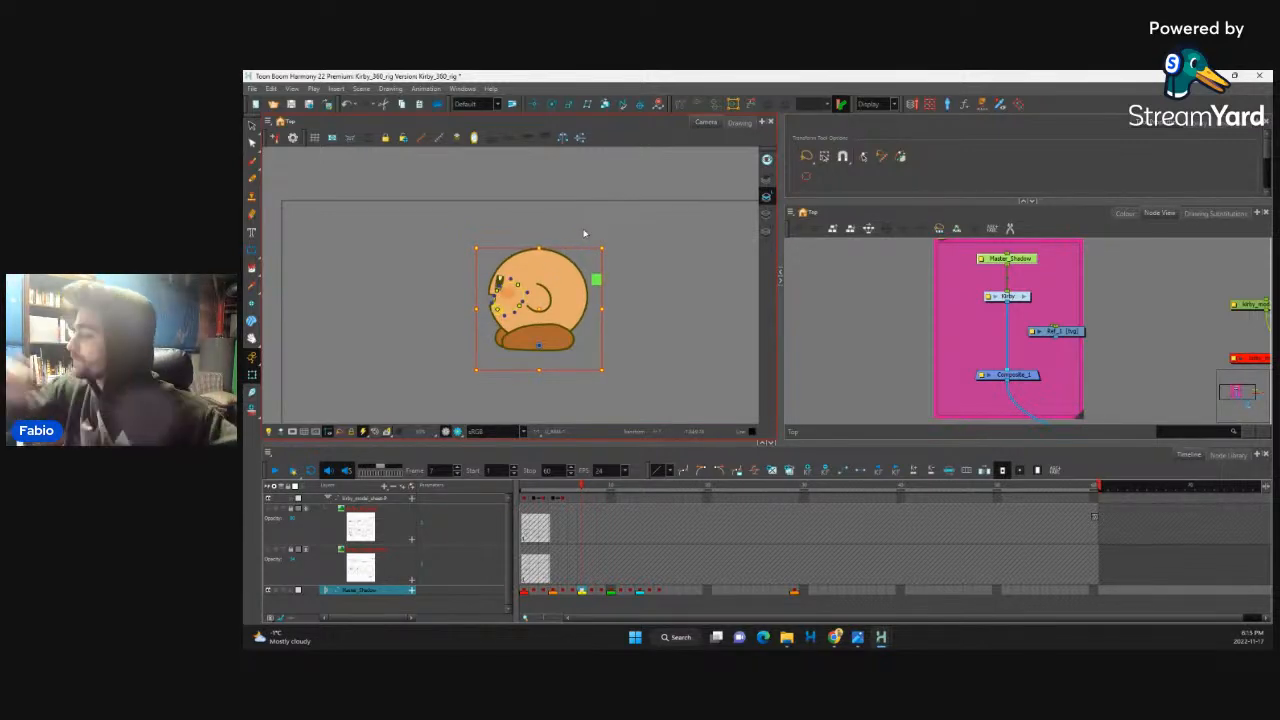
Step: Switch back to the Voldemort_Rig scene and place the main composite with its outputs directly beneath the template's composite
{"action": "mouse_move", "coordinate": [881, 637]}
{"action": "left_click", "coordinate": [916, 578]}
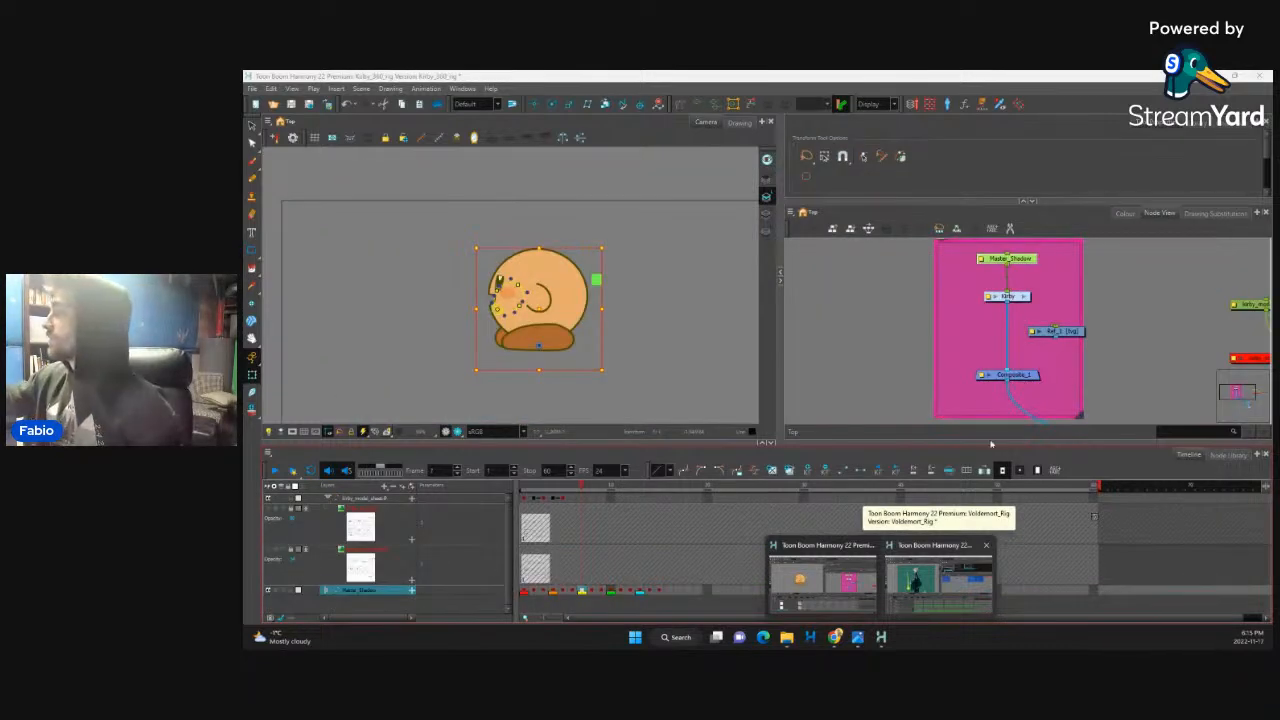
{"action": "left_click", "coordinate": [940, 578]}
{"action": "left_click_drag", "start_coordinate": [909, 397], "coordinate": [1016, 426]}
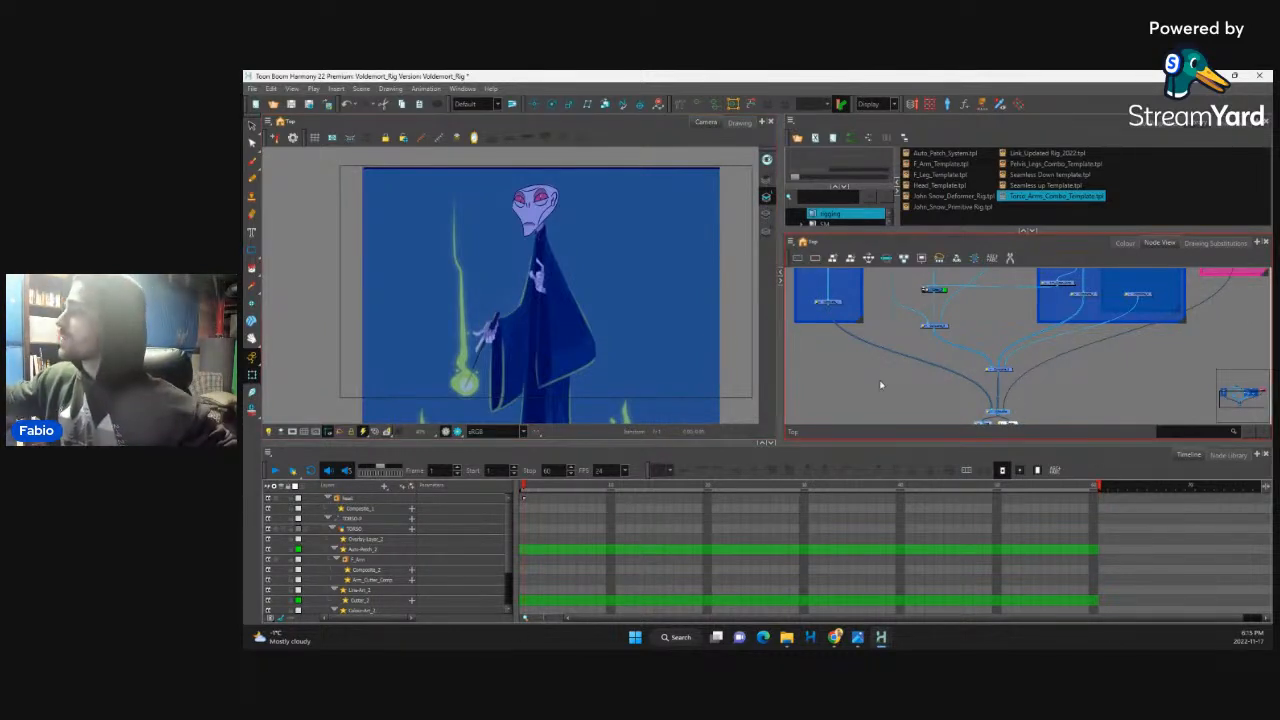
{"action": "left_click", "coordinate": [1073, 360]}
{"action": "mouse_move", "coordinate": [1064, 363]}
{"action": "left_mouse_down"}
{"action": "mouse_move", "coordinate": [1043, 391]}
{"action": "mouse_move", "coordinate": [1057, 401]}
{"action": "mouse_move", "coordinate": [1066, 384]}
{"action": "left_mouse_up"}
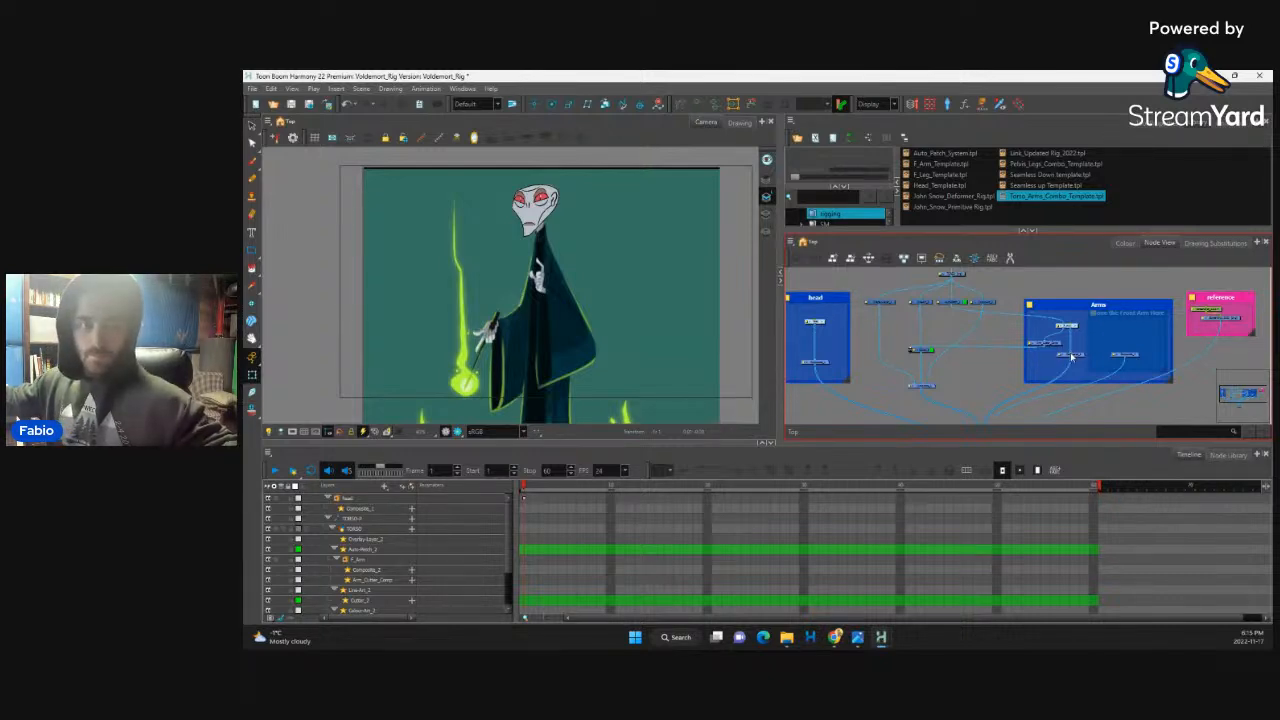
Step: Enter the F_Arm group of the torso and arms template and select its upper-arm drawing node
{"action": "scroll", "coordinate": [560, 270], "scroll_direction": "up", "scroll_amount": 5}
{"action": "scroll", "coordinate": [565, 272], "scroll_direction": "down", "scroll_amount": 3}
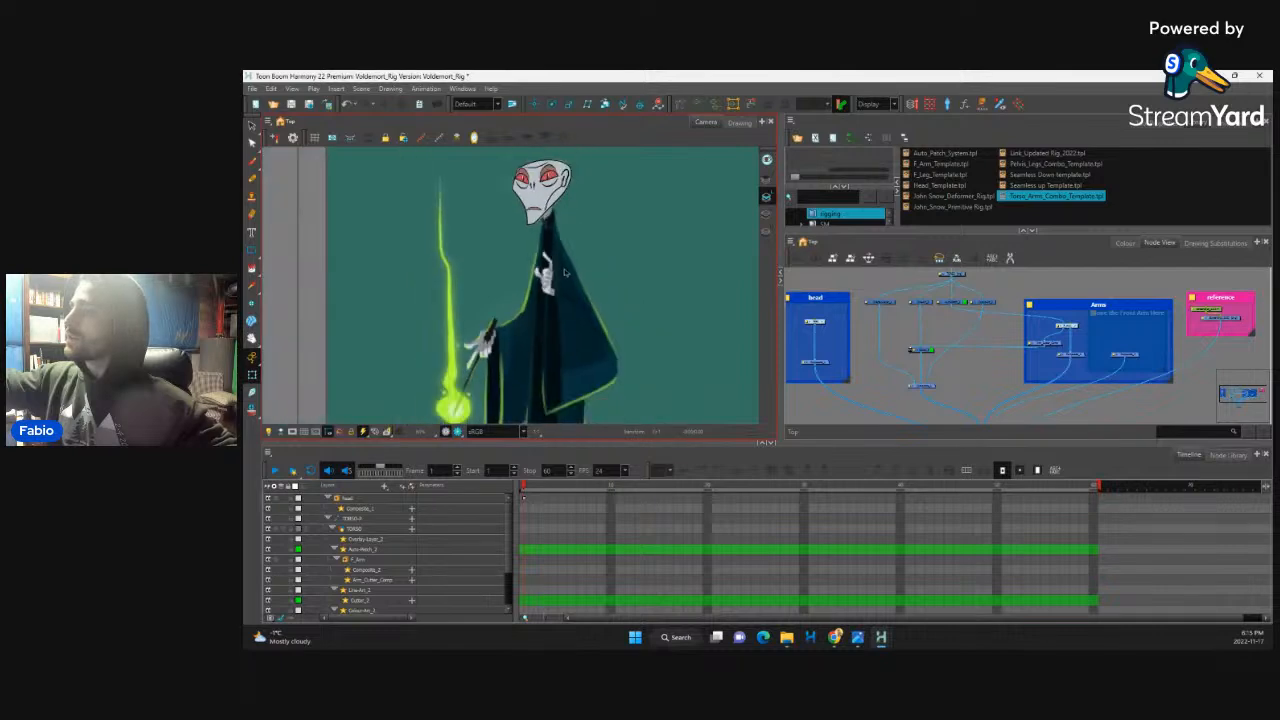
{"action": "scroll", "coordinate": [565, 272], "scroll_direction": "up", "scroll_amount": 3}
{"action": "scroll", "coordinate": [565, 272], "scroll_direction": "down", "scroll_amount": 3}
{"action": "left_click", "coordinate": [1124, 268]}
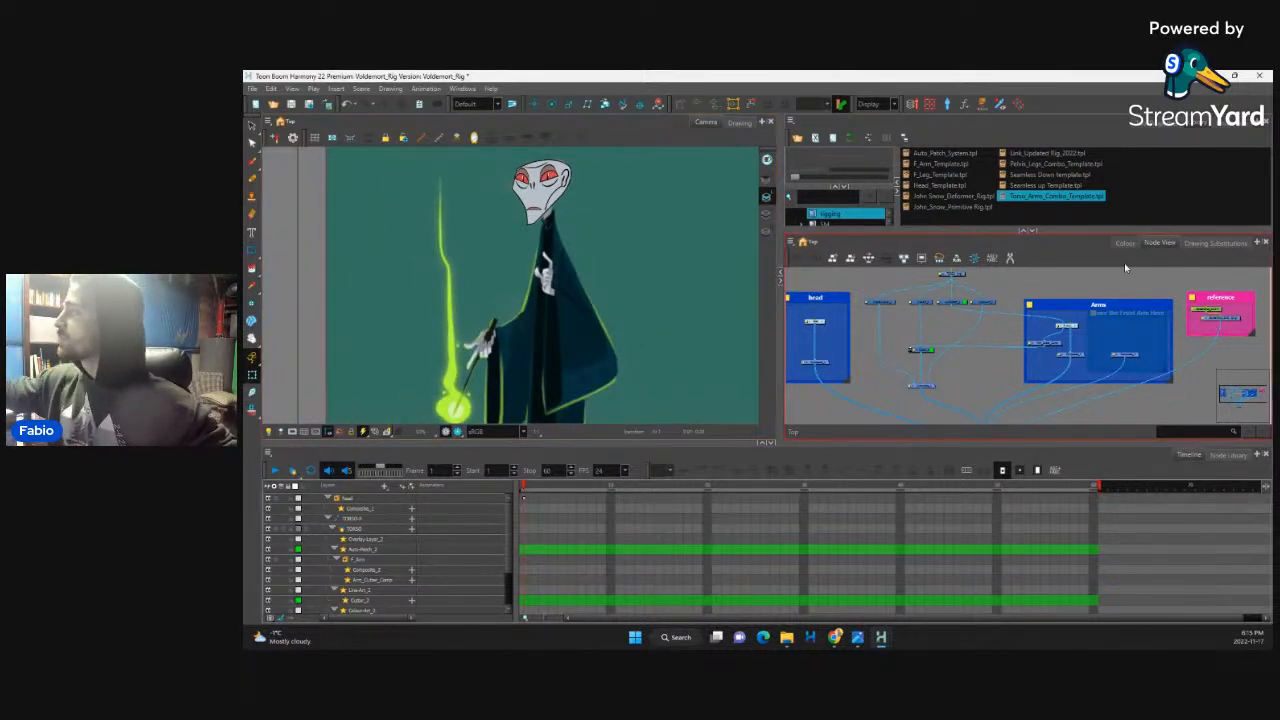
{"action": "left_click", "coordinate": [1075, 326]}
{"action": "scroll", "coordinate": [1100, 340], "scroll_direction": "down", "scroll_amount": 5}
{"action": "scroll", "coordinate": [1052, 338], "scroll_direction": "down", "scroll_amount": 1}
{"action": "scroll", "coordinate": [983, 356], "scroll_direction": "up", "scroll_amount": 3}
{"action": "left_click_drag", "start_coordinate": [886, 311], "coordinate": [940, 323]}
{"action": "left_click", "coordinate": [892, 326]}
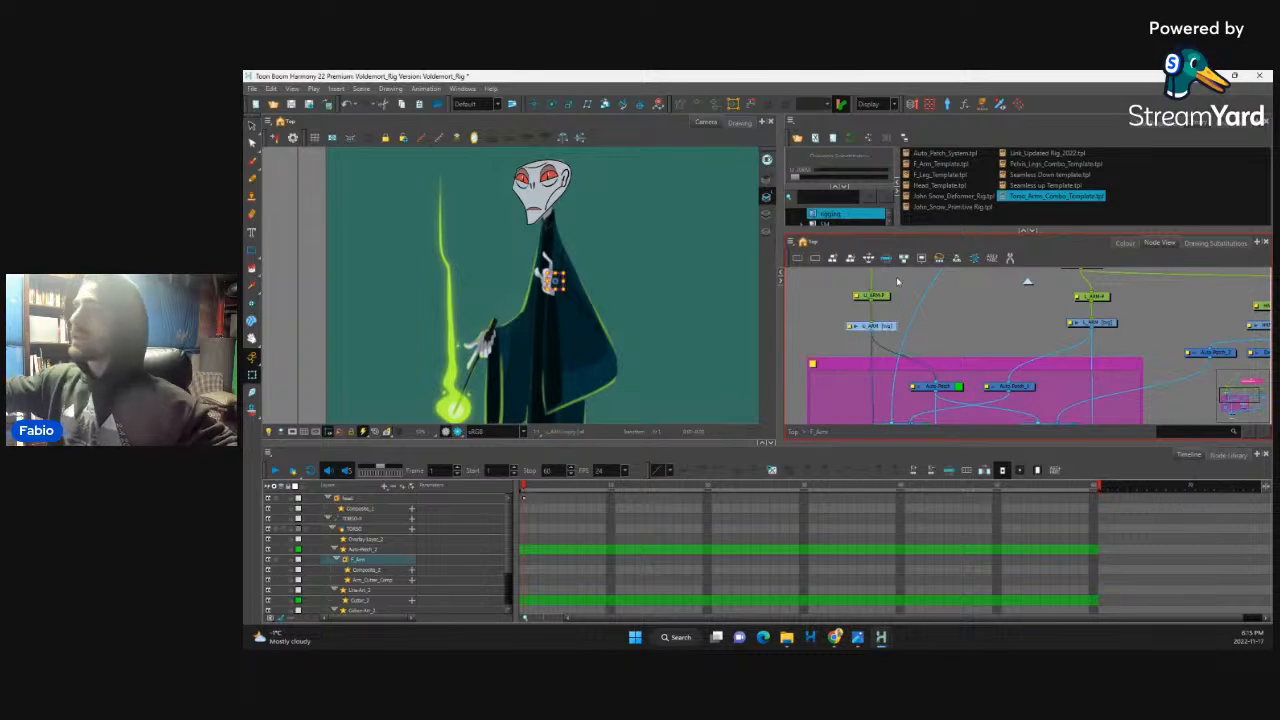
Step: Choose the Rectangle tool with the Line colour and try a rectangle with line size 1 over the front of the robe
{"action": "left_click", "coordinate": [252, 251]}
{"action": "left_click", "coordinate": [287, 252]}
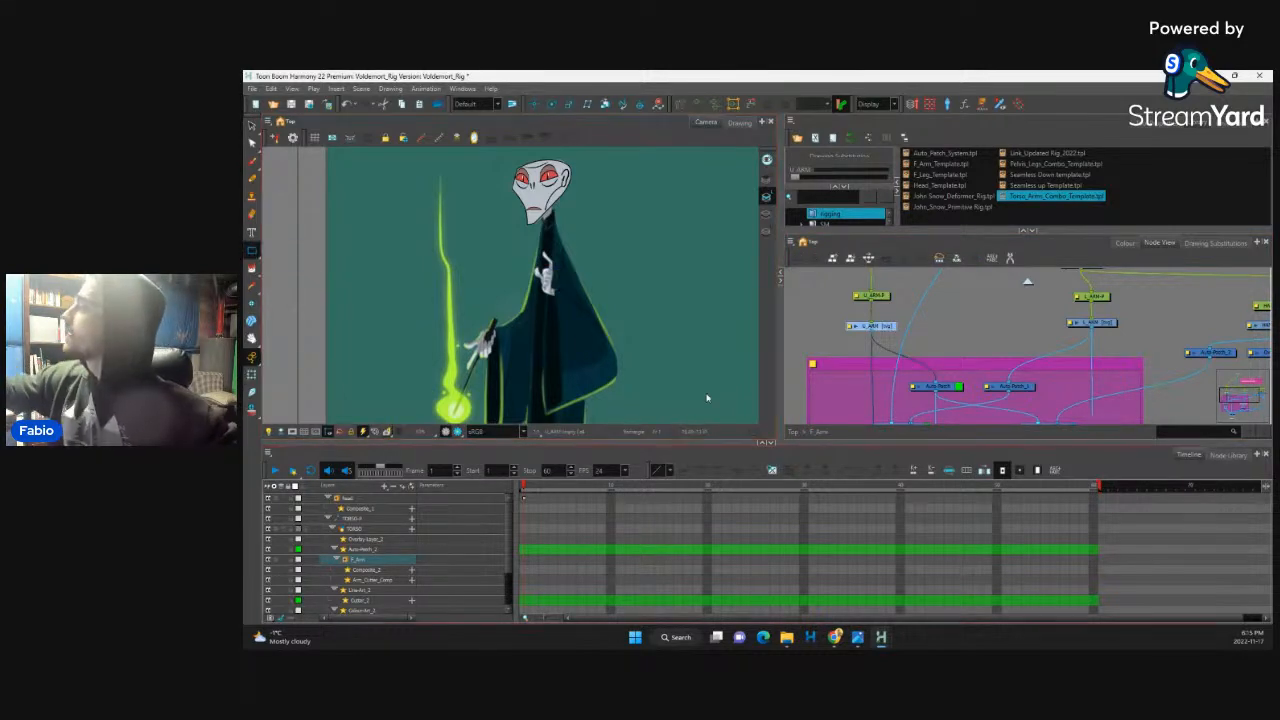
{"action": "left_click", "coordinate": [1124, 244]}
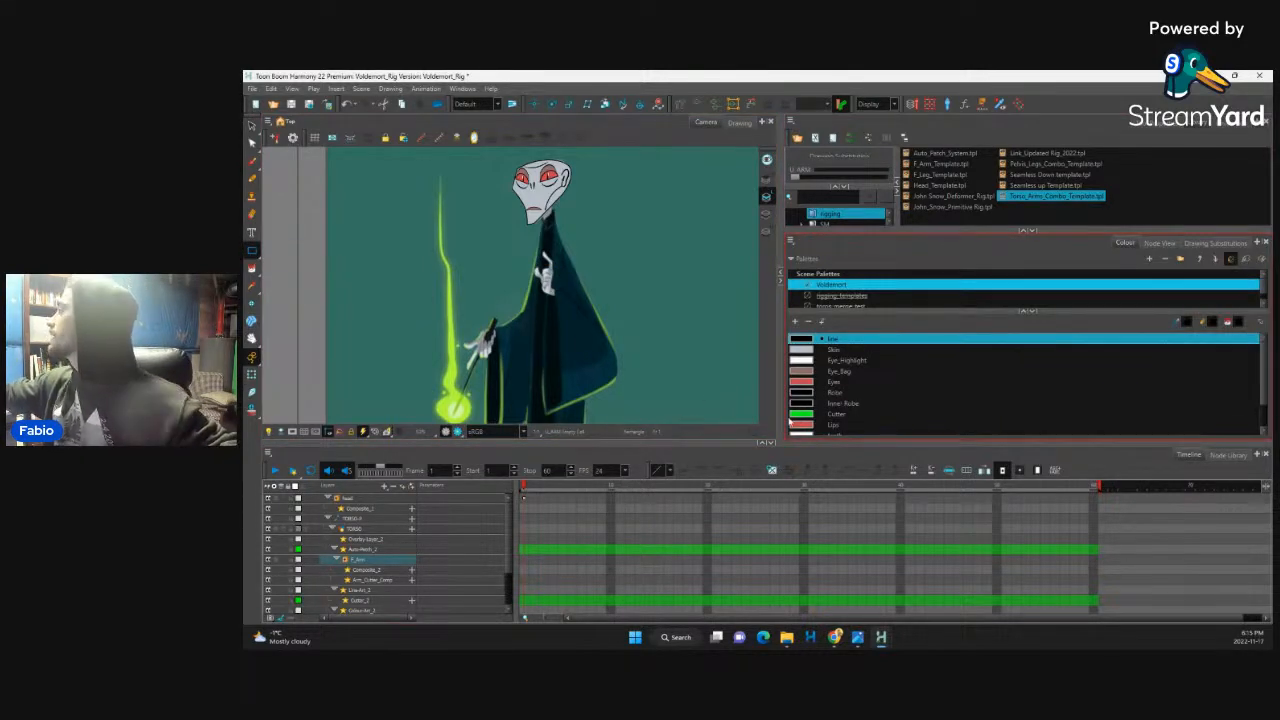
{"action": "left_click", "coordinate": [1190, 122]}
{"action": "left_click", "coordinate": [1224, 208]}
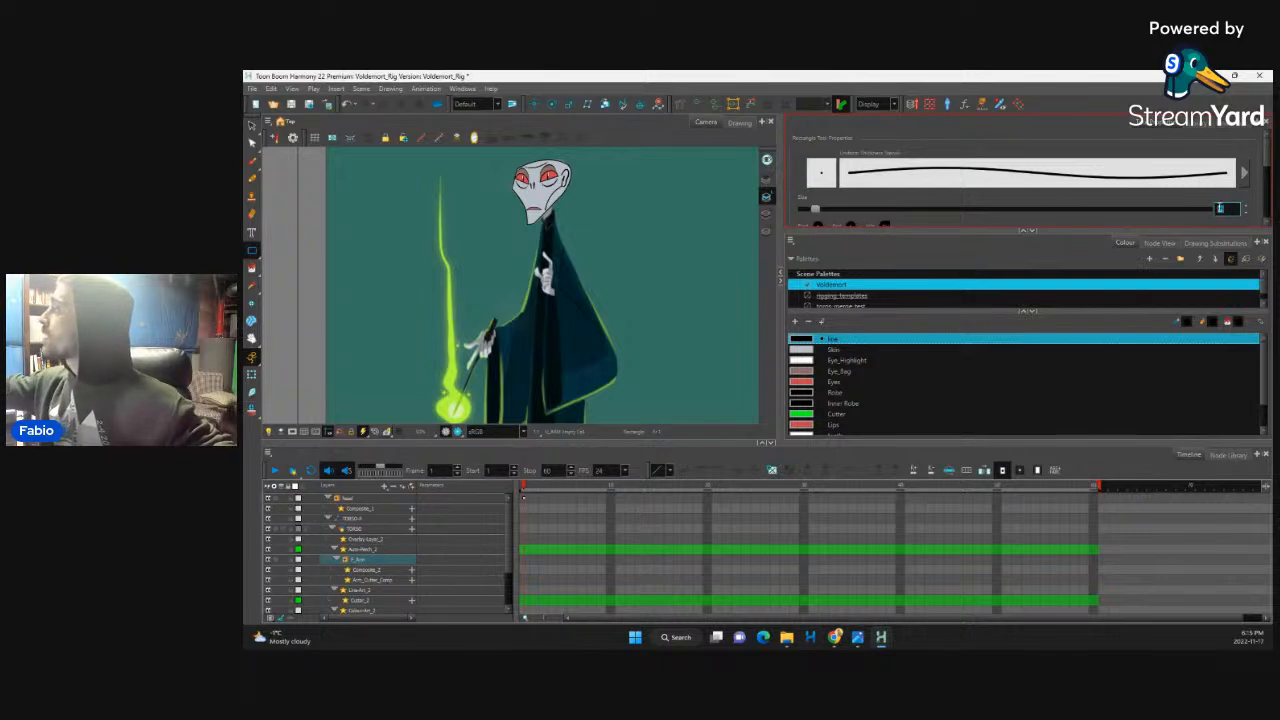
{"action": "type", "text": "1"}
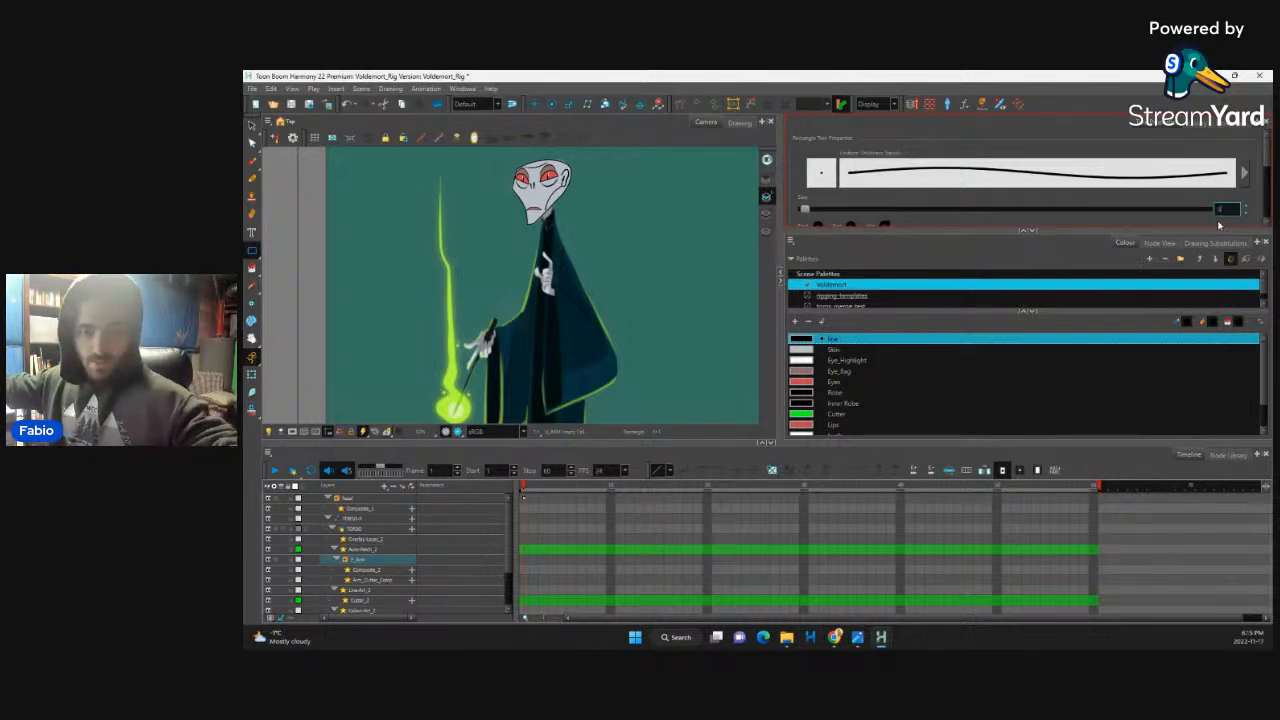
{"action": "key", "text": "Return"}
{"action": "left_click_drag", "start_coordinate": [530, 238], "coordinate": [531, 314]}
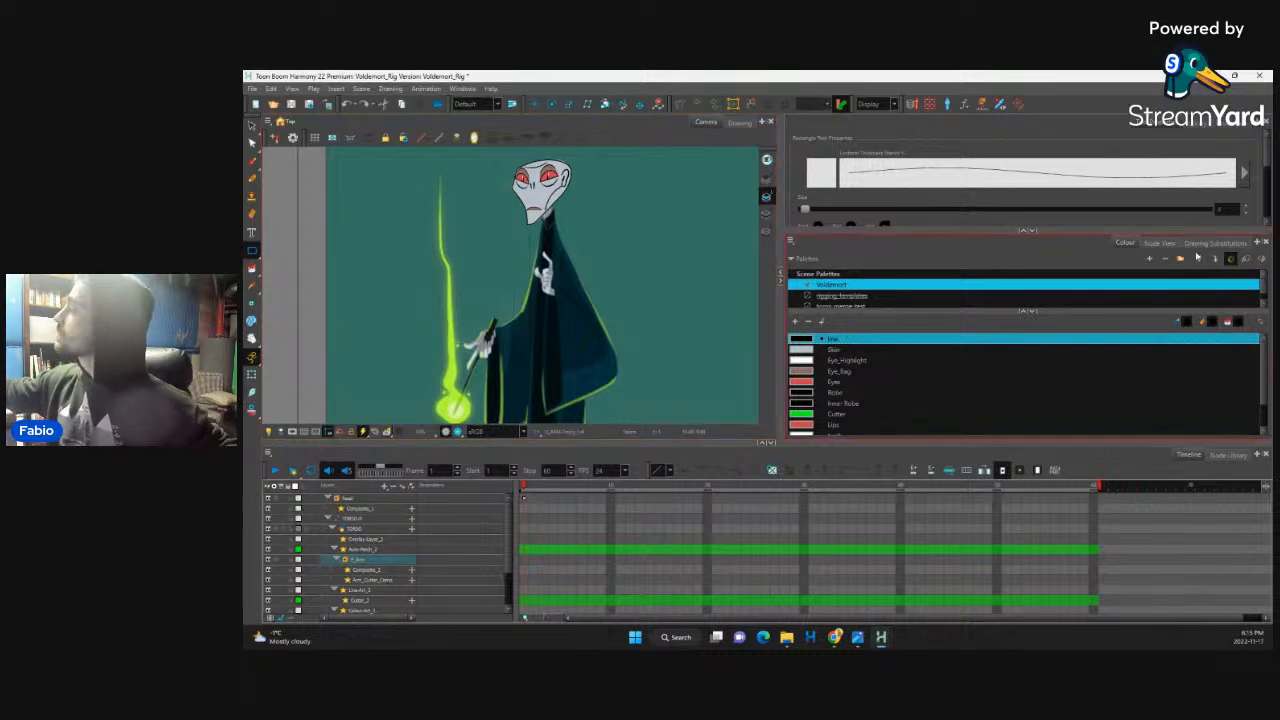
Step: Set the line size to 5 and draw a tall, narrow rectangle along the front of the robe
{"action": "left_click", "coordinate": [1228, 209]}
{"action": "type", "text": "5"}
{"action": "key", "text": "Return"}
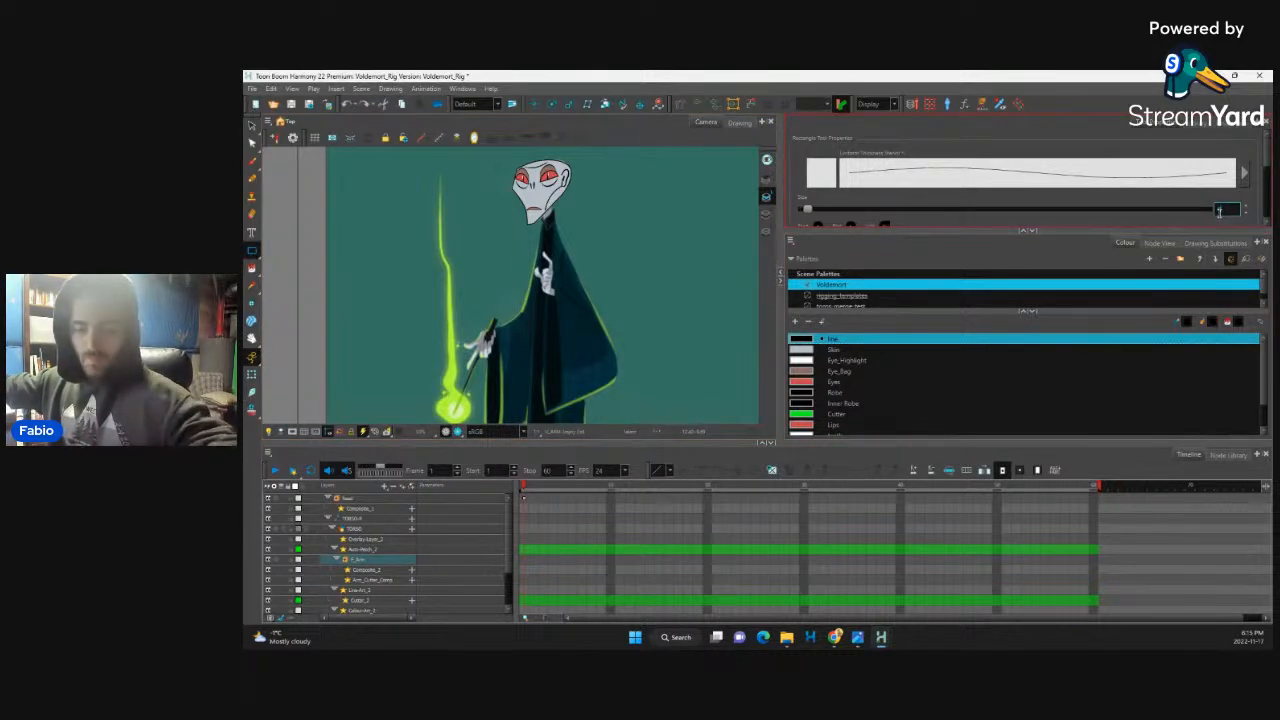
{"action": "mouse_move", "coordinate": [525, 246]}
{"action": "left_mouse_down"}
{"action": "mouse_move", "coordinate": [527, 353]}
{"action": "mouse_move", "coordinate": [547, 367]}
{"action": "left_mouse_up"}
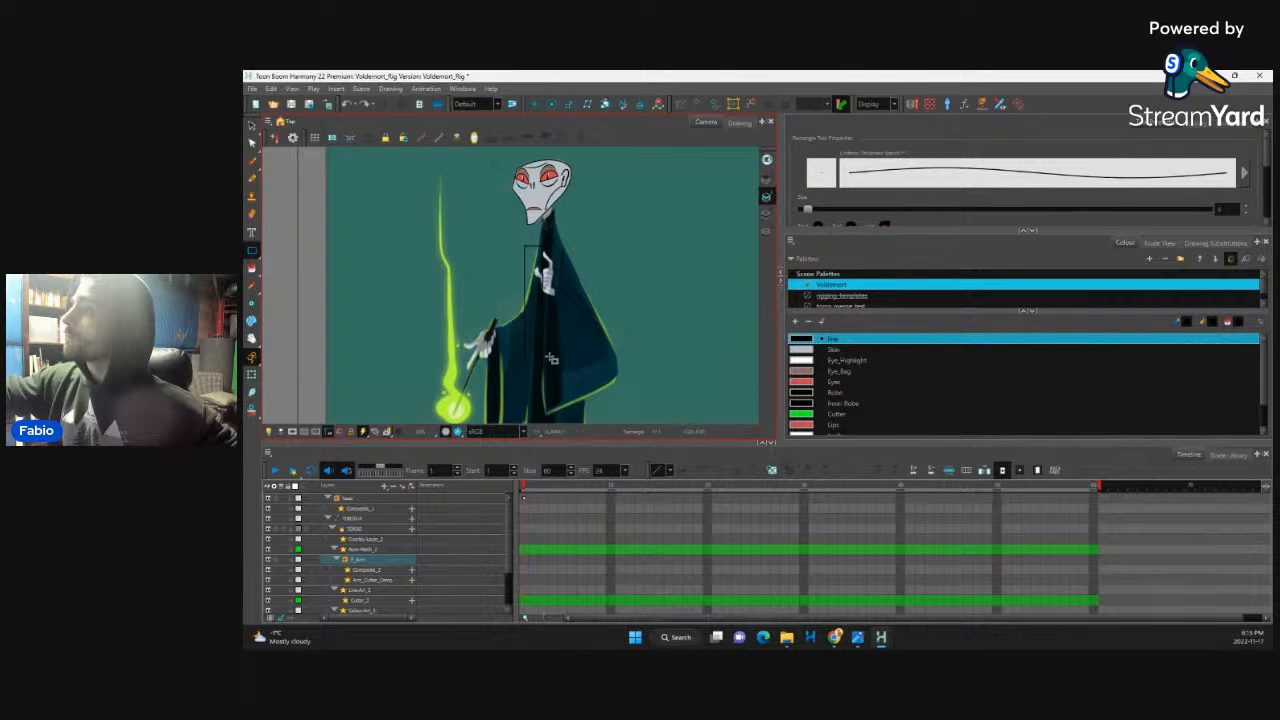
Step: Select the rectangle, move it up beneath the chin and adjust its width
{"action": "left_click", "coordinate": [252, 143]}
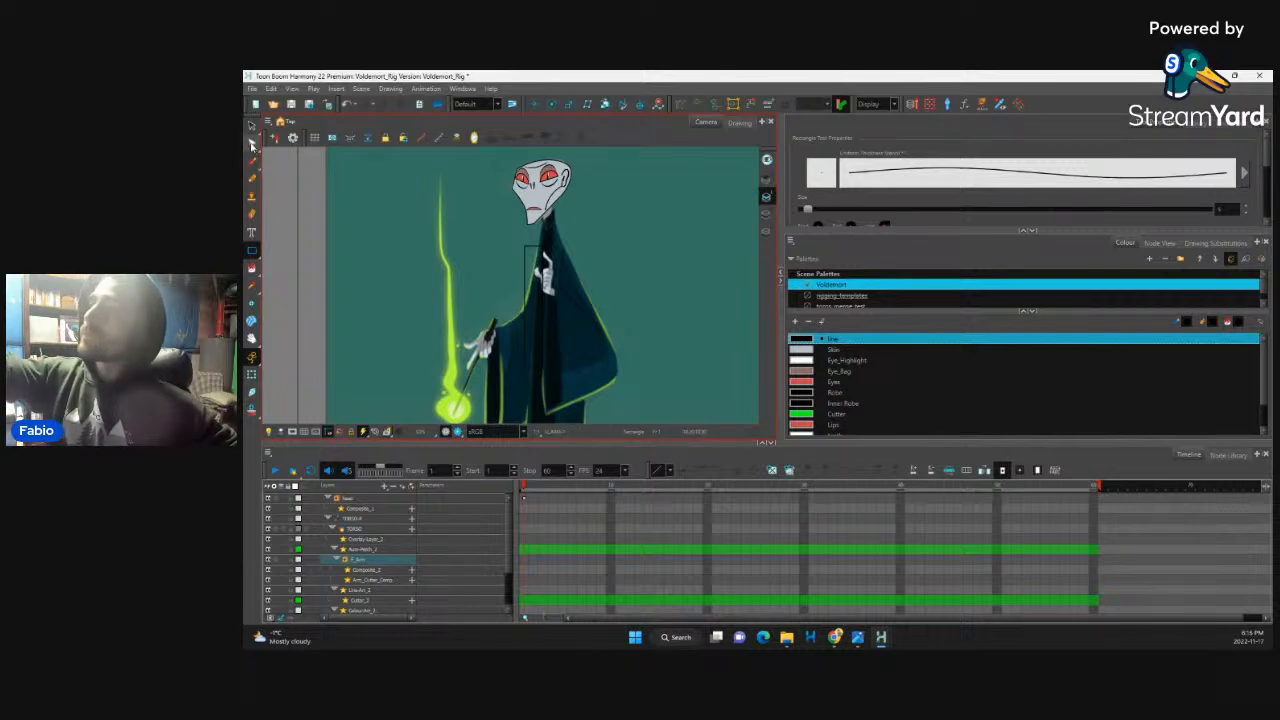
{"action": "scroll", "coordinate": [515, 278], "scroll_direction": "down", "scroll_amount": 1}
{"action": "scroll", "coordinate": [515, 278], "scroll_direction": "up", "scroll_amount": 5}
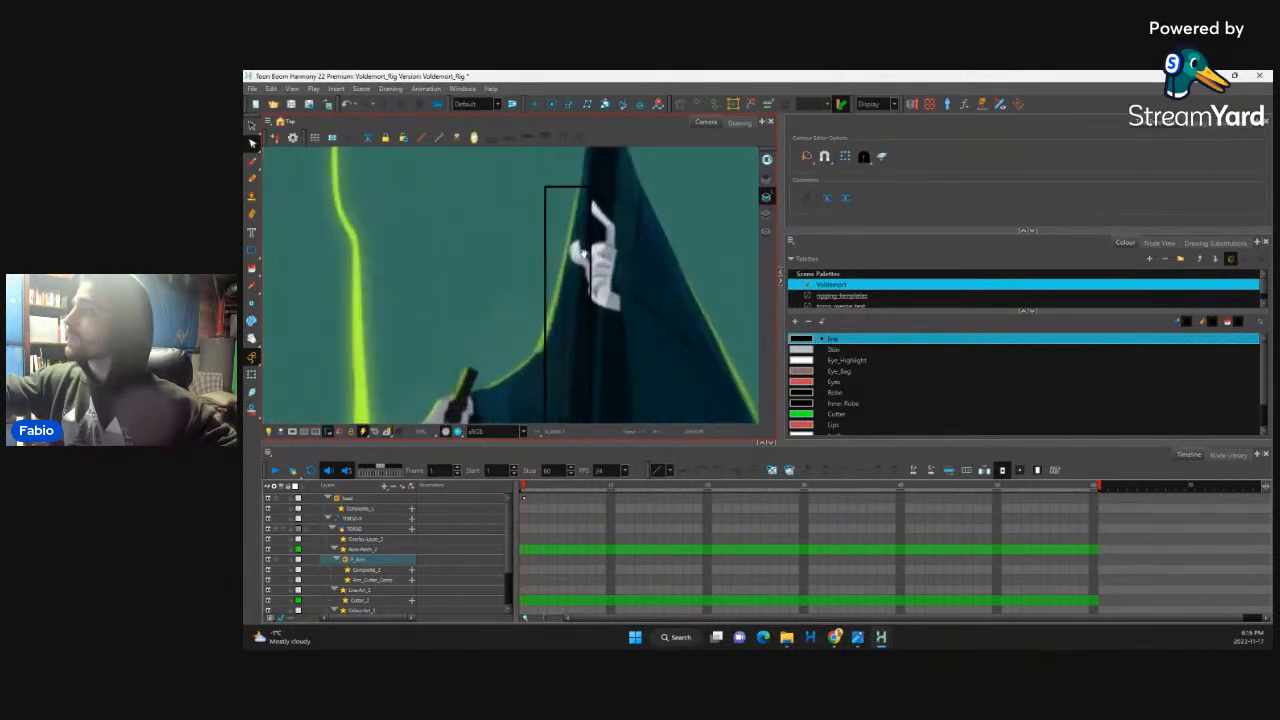
{"action": "left_click_drag", "start_coordinate": [583, 253], "coordinate": [607, 347]}
{"action": "left_click", "coordinate": [252, 127]}
{"action": "left_click", "coordinate": [531, 222]}
{"action": "left_click_drag", "start_coordinate": [533, 270], "coordinate": [537, 225]}
{"action": "left_click_drag", "start_coordinate": [509, 315], "coordinate": [517, 315]}
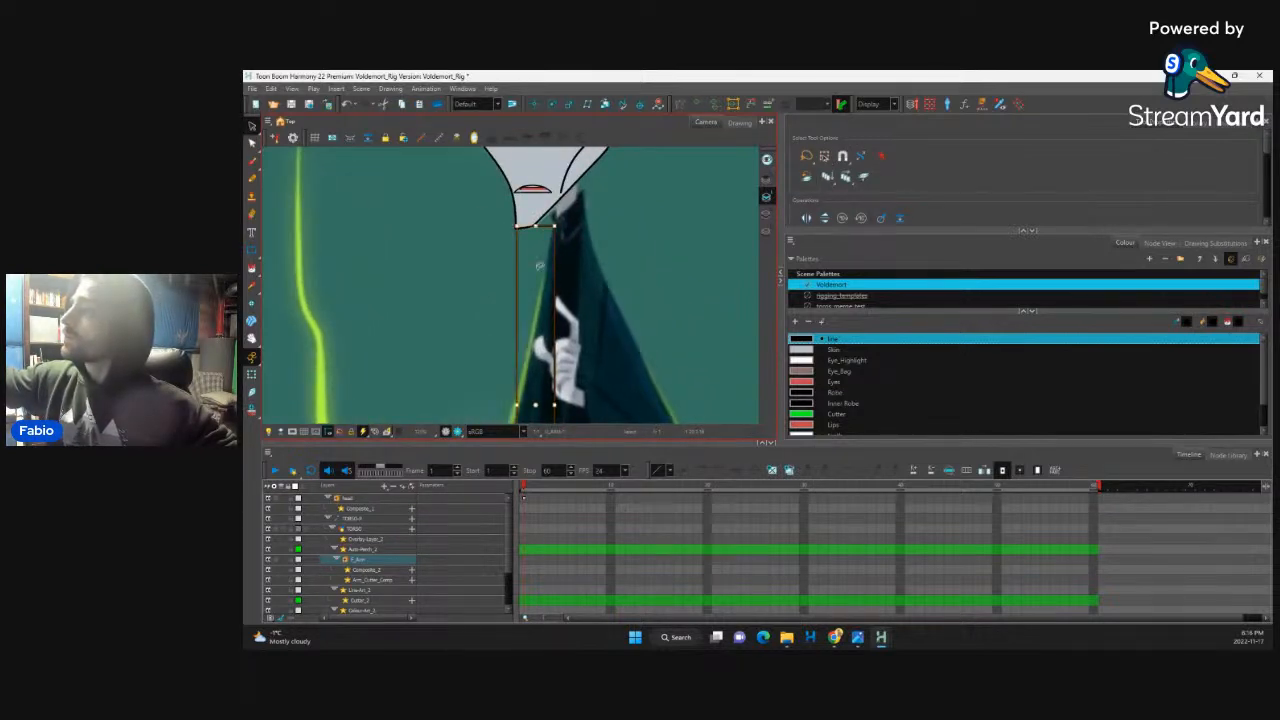
Step: Reshape the rectangle's upper outer contour so that it follows the robe's glowing front edge
{"action": "key", "text": "alt+q"}
{"action": "left_click_drag", "start_coordinate": [518, 228], "coordinate": [533, 328]}
{"action": "left_click_drag", "start_coordinate": [591, 386], "coordinate": [623, 239]}
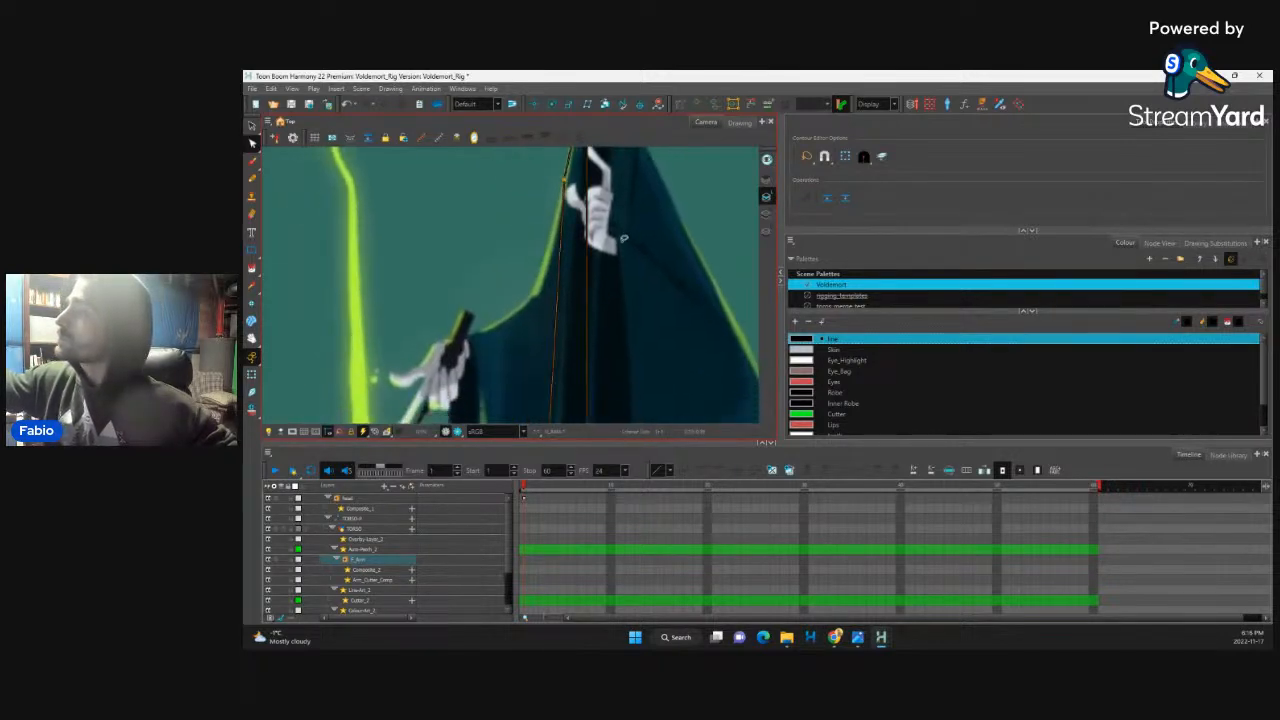
Step: Move the rectangle's lower contour points outward so the arm shape slants down along the sleeve
{"action": "key", "text": "2"}
{"action": "key", "text": "2"}
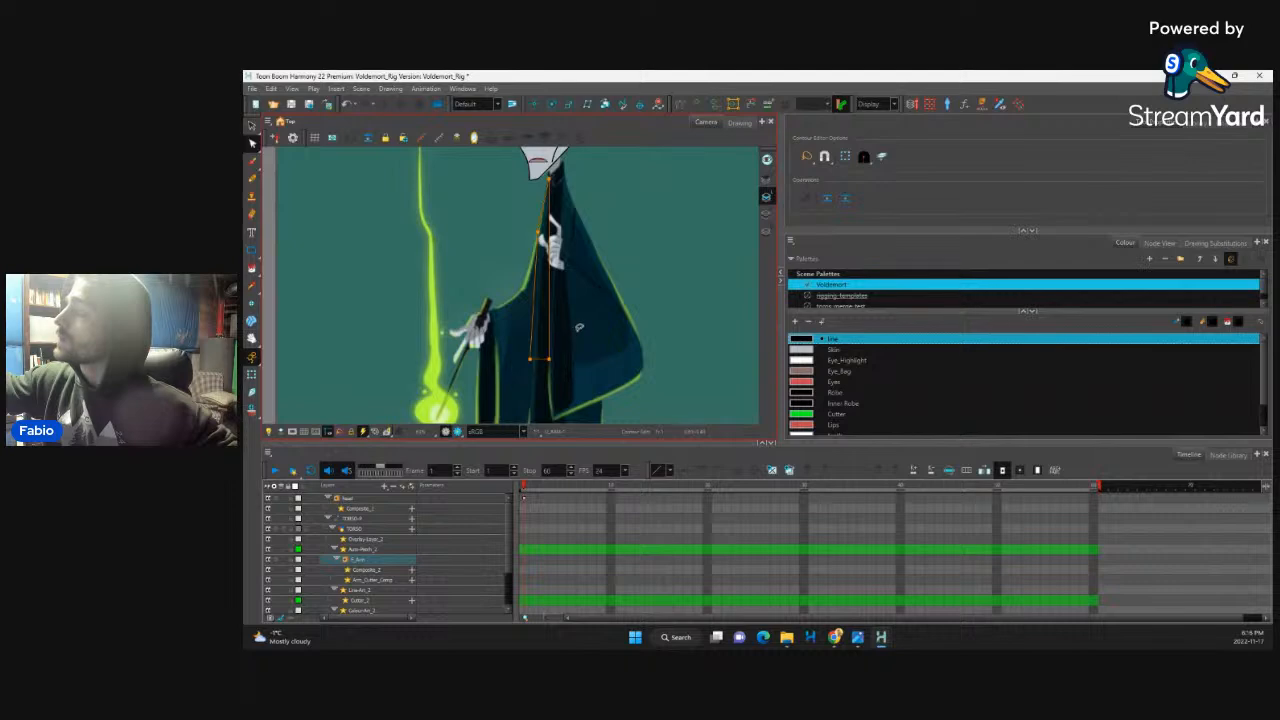
{"action": "key", "text": "2"}
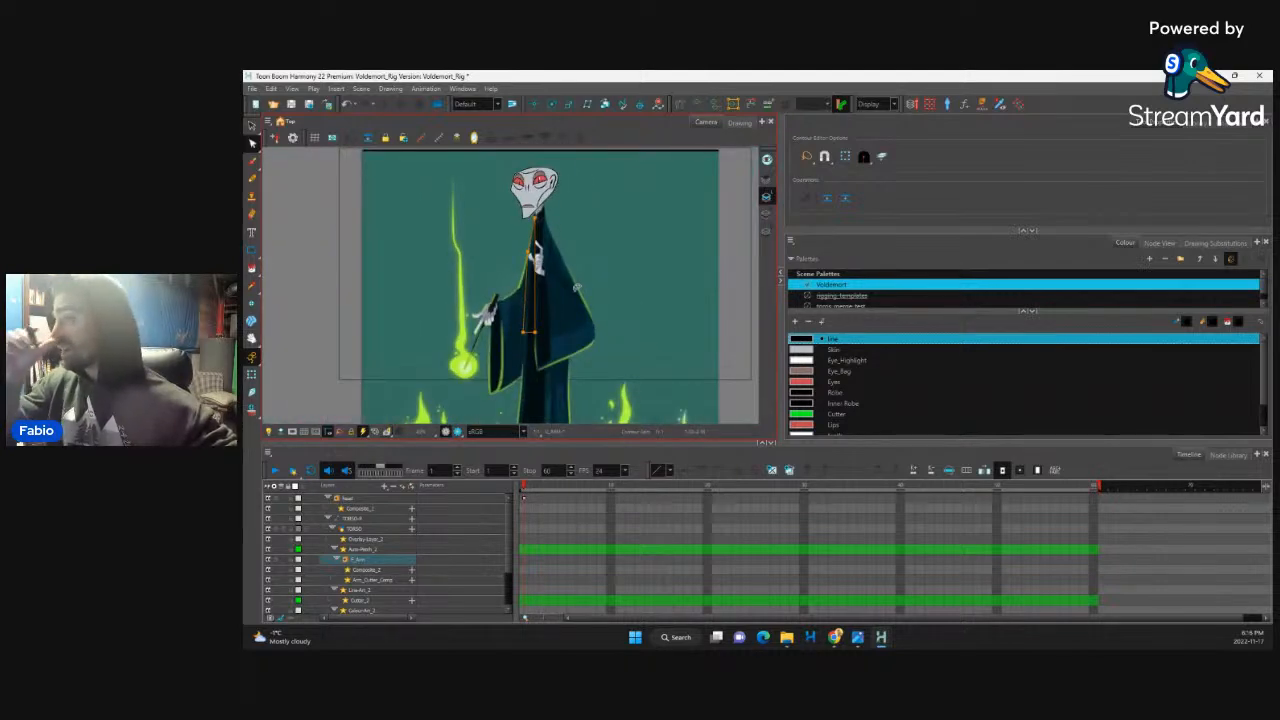
{"action": "key", "text": "1"}
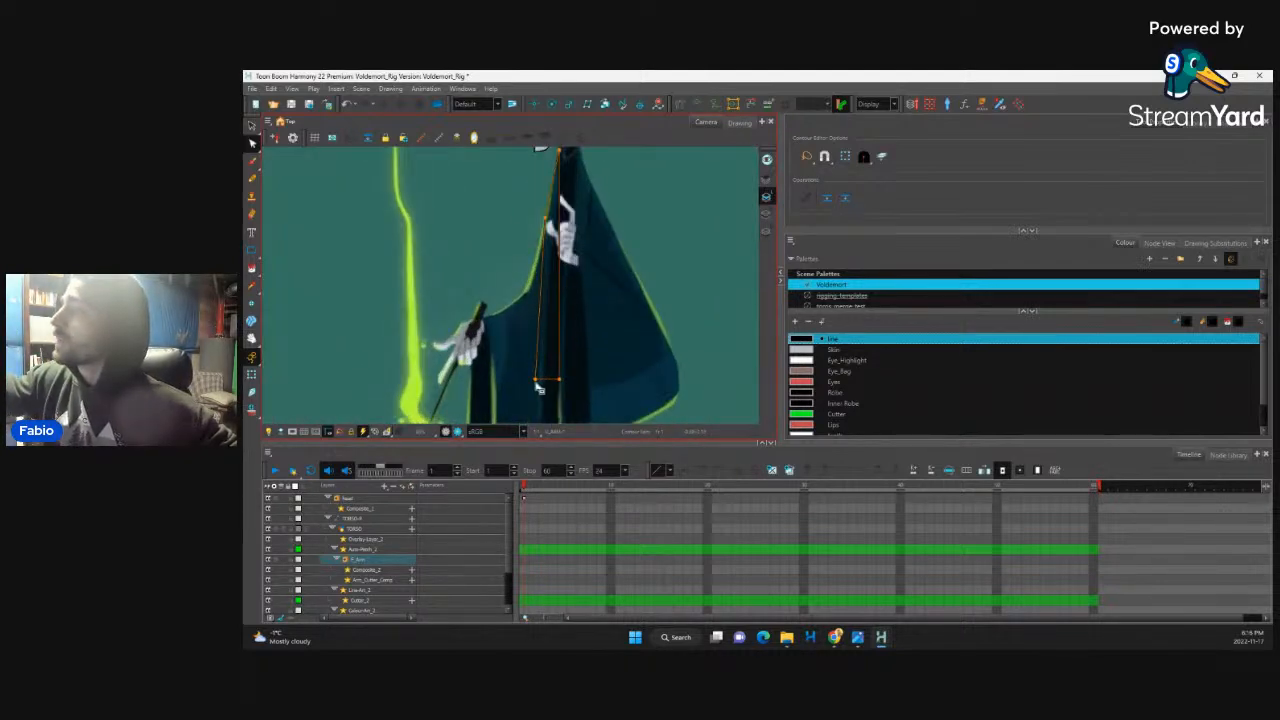
{"action": "mouse_move", "coordinate": [535, 380]}
{"action": "left_mouse_down"}
{"action": "mouse_move", "coordinate": [504, 379]}
{"action": "mouse_move", "coordinate": [545, 388]}
{"action": "left_mouse_up"}
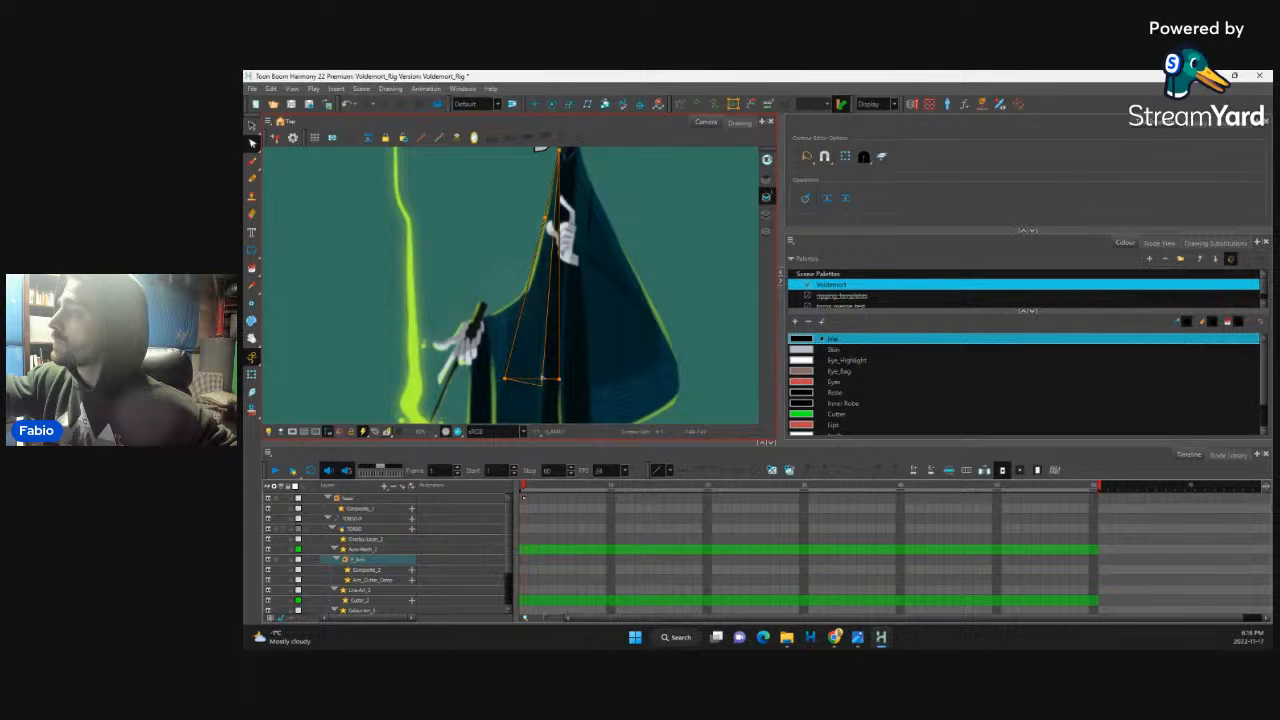
{"action": "left_click_drag", "start_coordinate": [553, 342], "coordinate": [518, 404]}
{"action": "left_click", "coordinate": [539, 333]}
{"action": "left_click", "coordinate": [558, 306]}
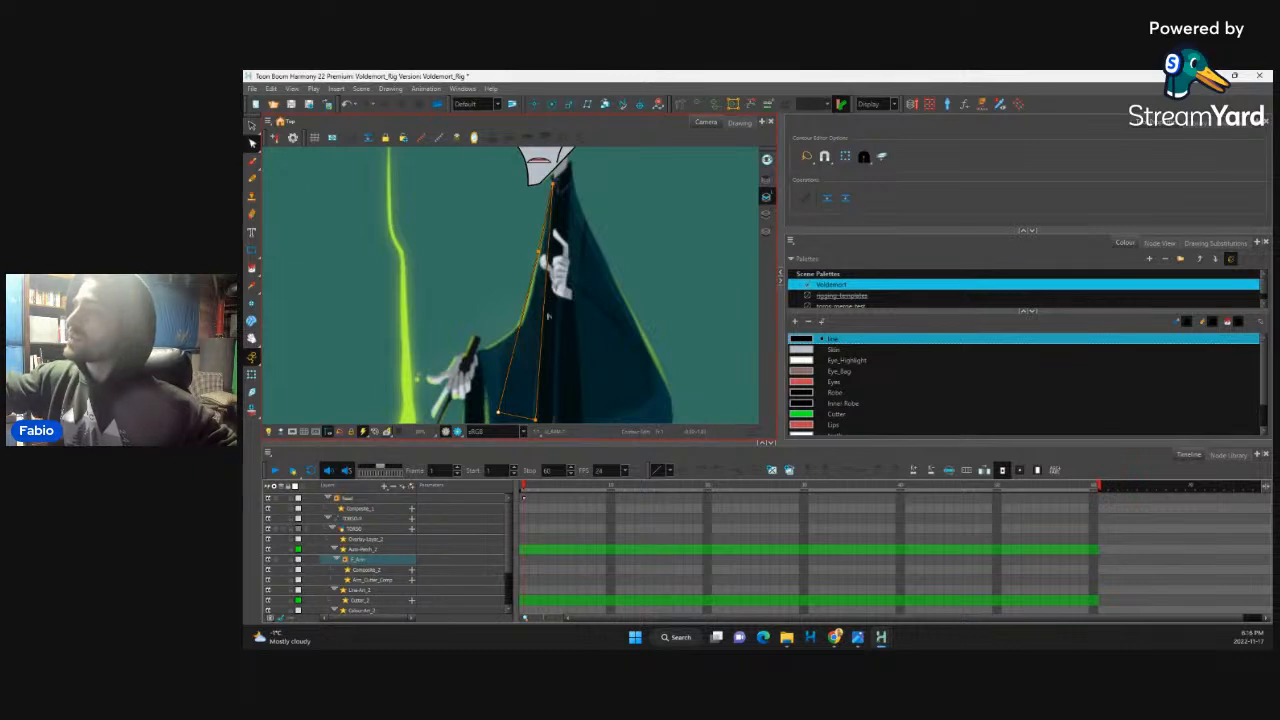
Step: Draw a circle with the Ellipse tool between the arm's two outlines at elbow height
{"action": "left_click", "coordinate": [254, 256]}
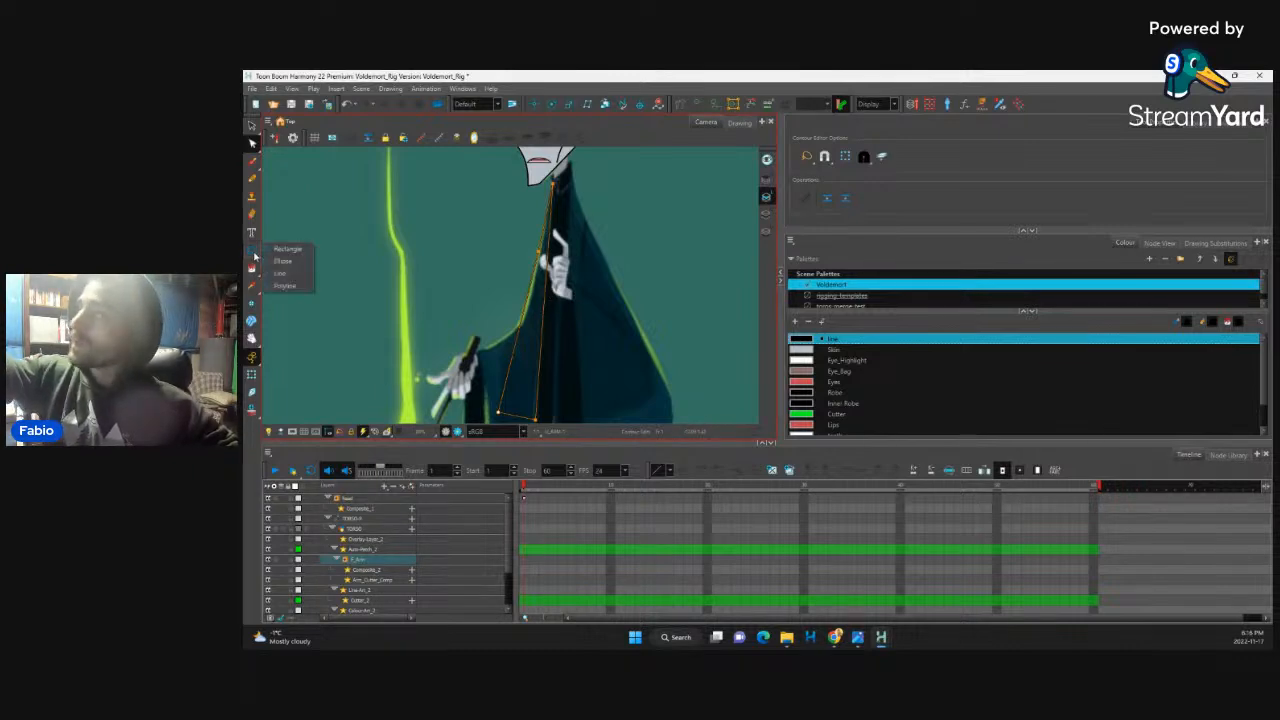
{"action": "left_click", "coordinate": [284, 260]}
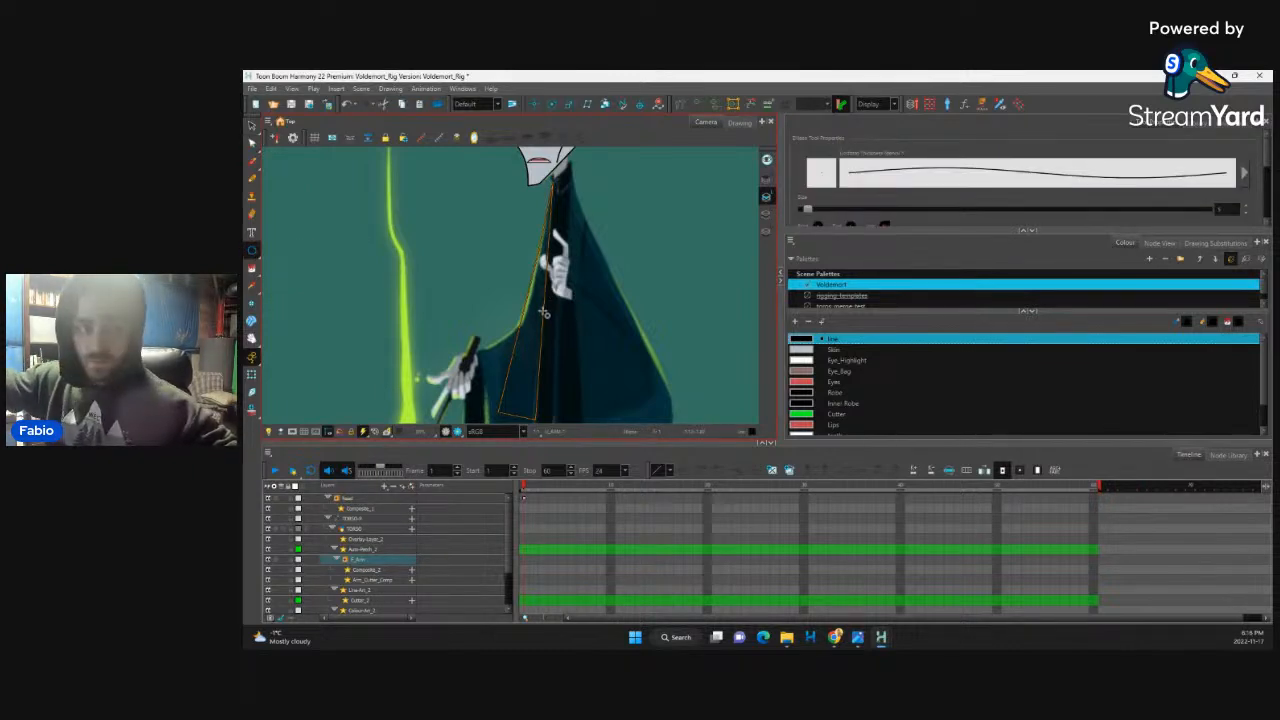
{"action": "key", "text": "2"}
{"action": "key", "text": "2"}
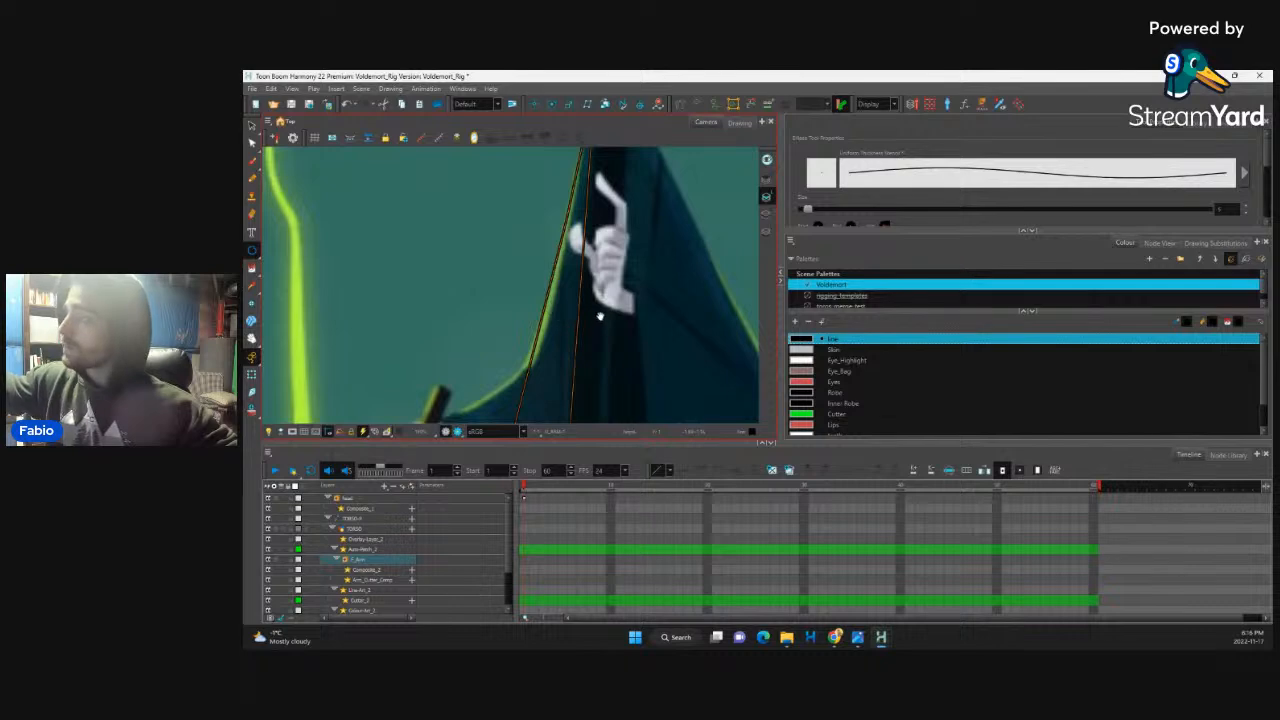
{"action": "left_click_drag", "start_coordinate": [600, 316], "coordinate": [549, 331]}
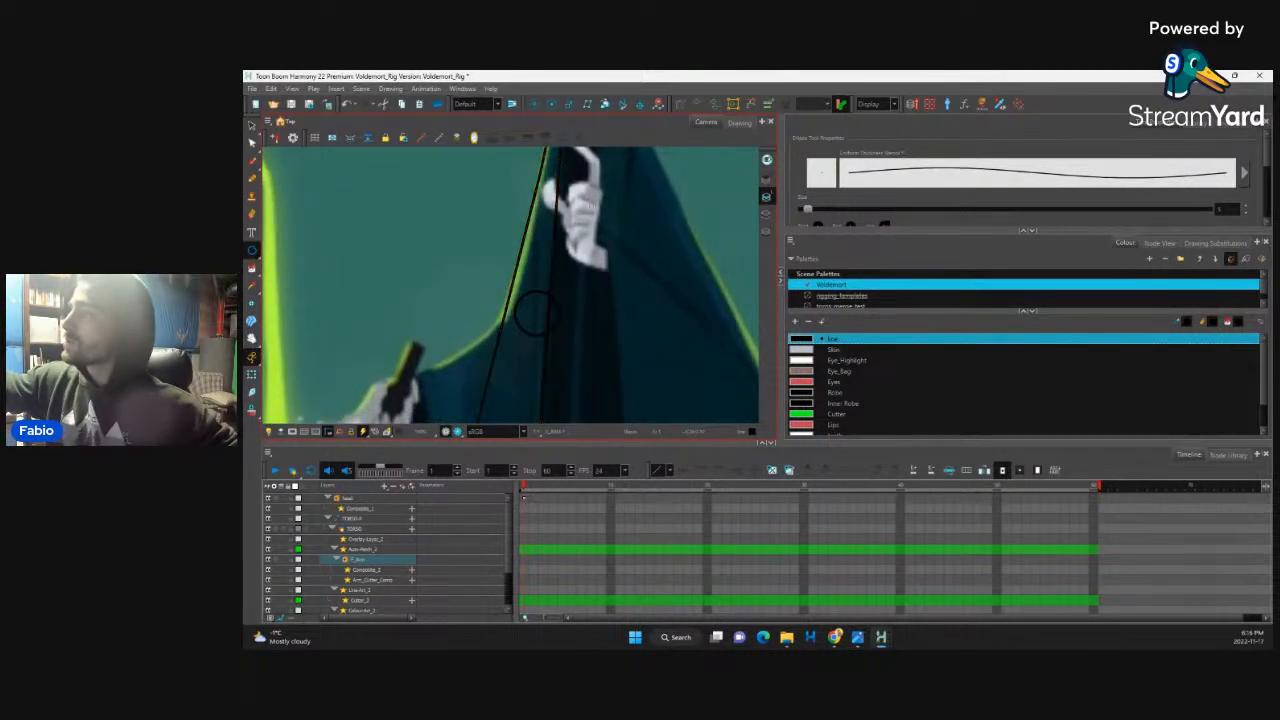
Step: Select the elbow circle and nudge it toward the arm's outer edge and slightly upward
{"action": "left_click", "coordinate": [252, 125]}
{"action": "left_click", "coordinate": [535, 305]}
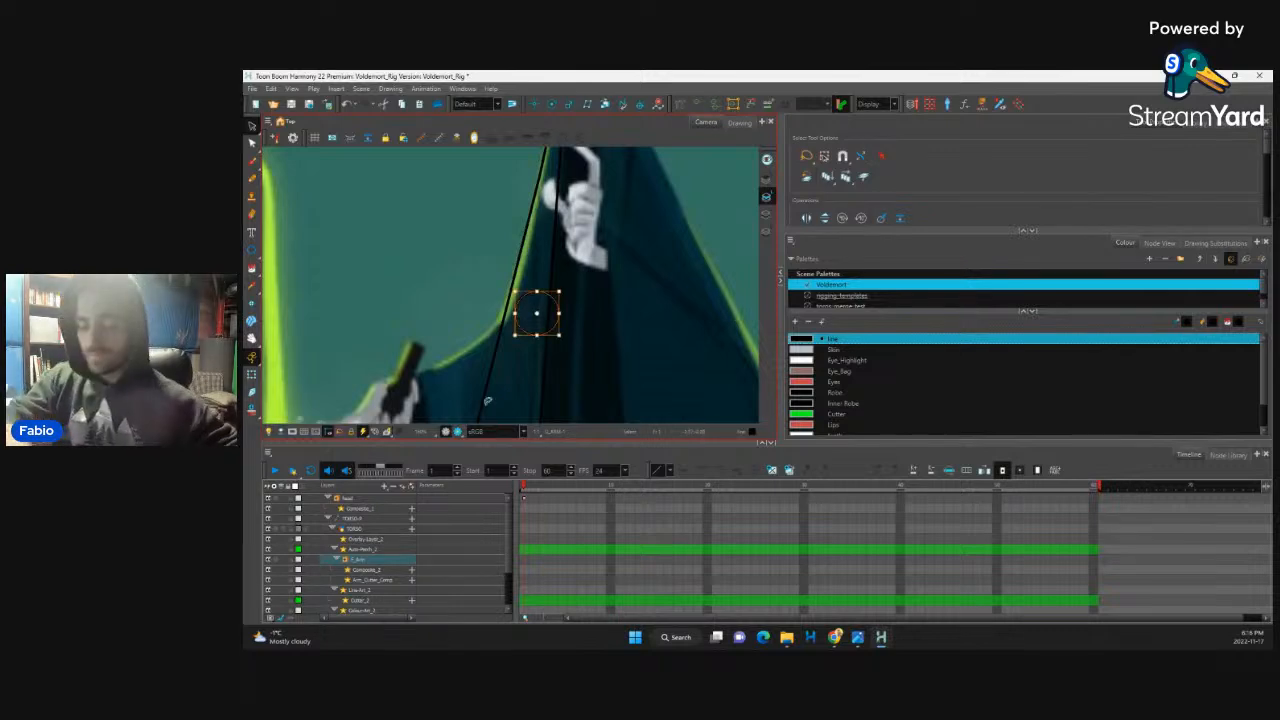
{"action": "key", "text": "k"}
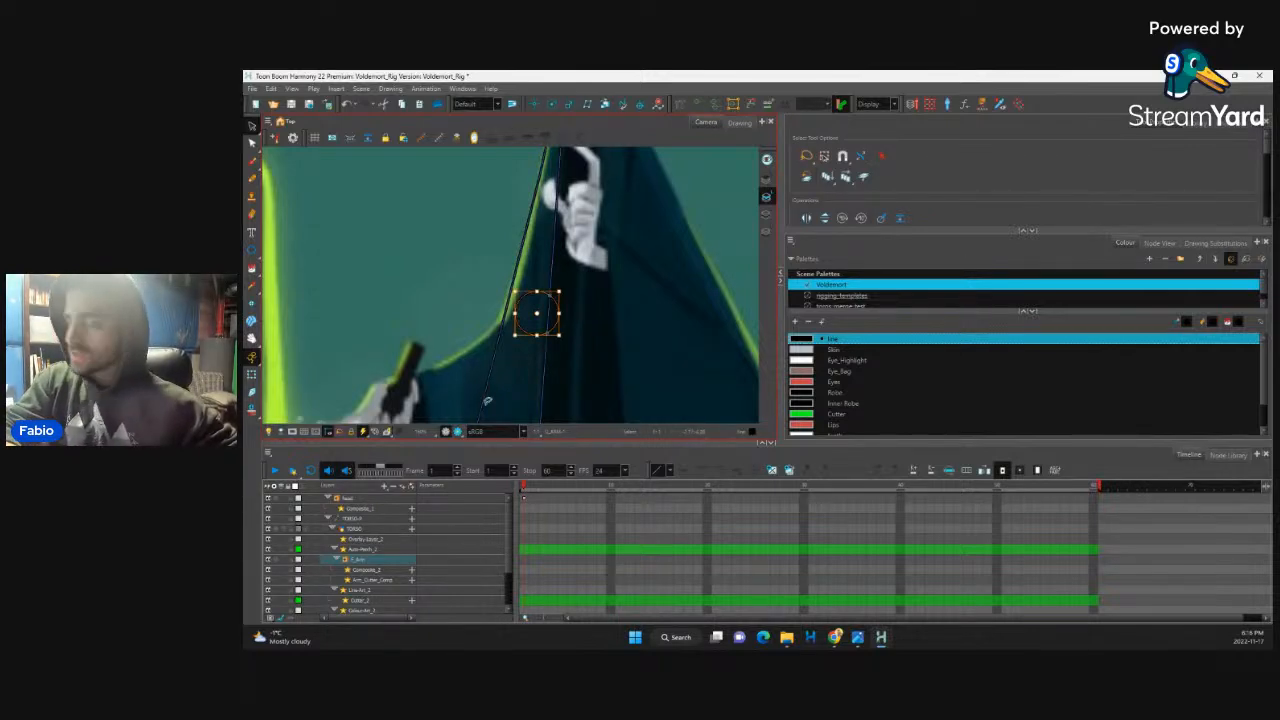
{"action": "key", "text": "Left"}
{"action": "key", "text": "Left"}
{"action": "key", "text": "Left"}
{"action": "key", "text": "Left"}
{"action": "key", "text": "Up"}
{"action": "key", "text": "Up"}
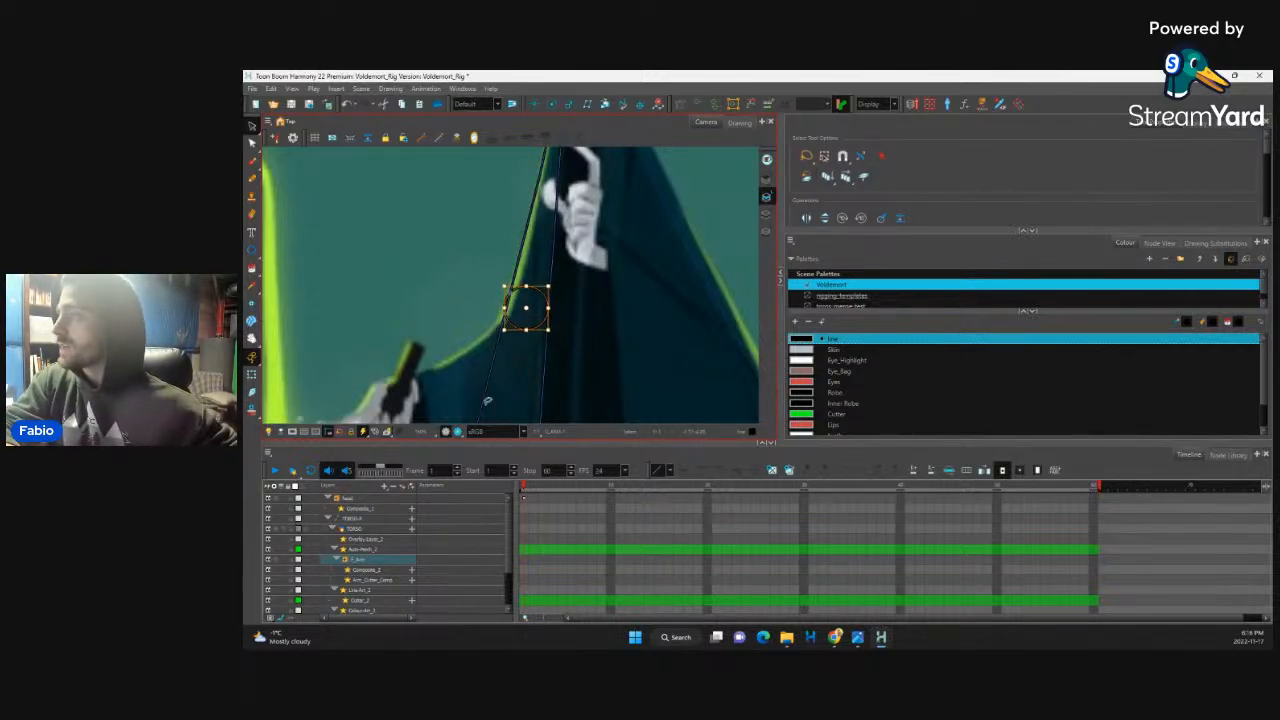
Step: Scale and nudge the elbow circle until it fits exactly between the two arm outlines
{"action": "key", "text": "2"}
{"action": "key", "text": "2"}
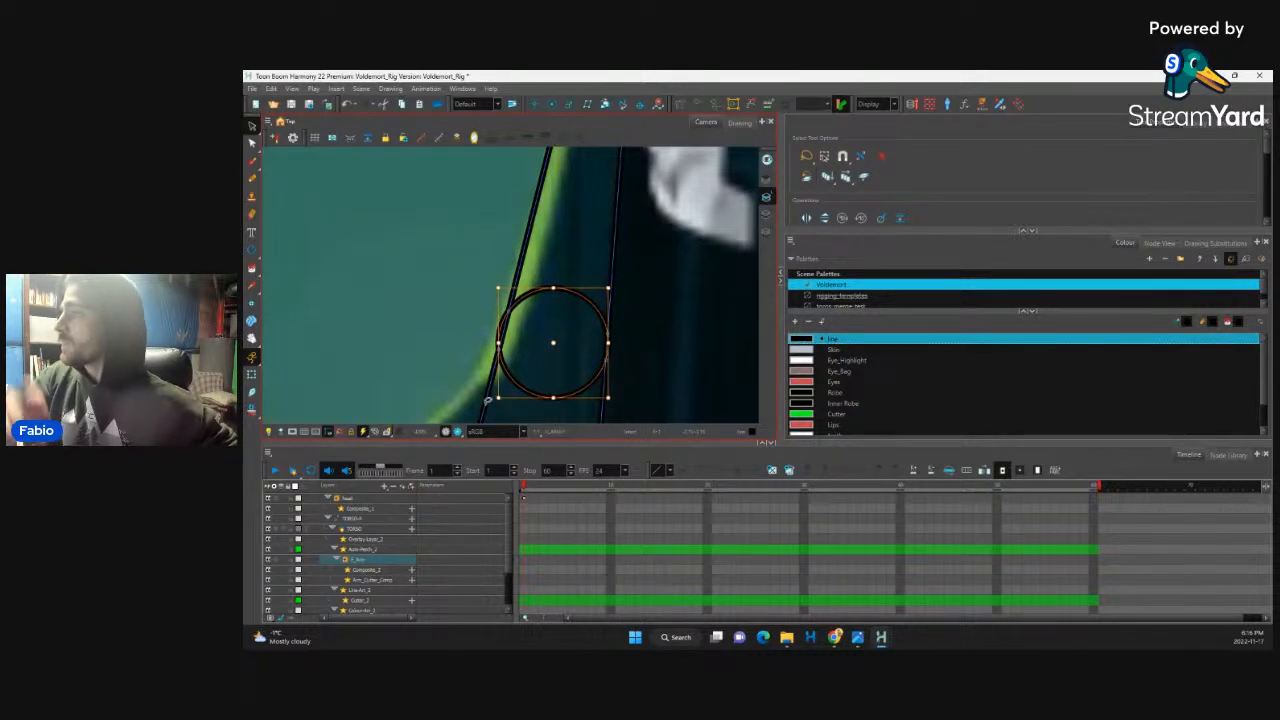
{"action": "left_click_drag", "start_coordinate": [606, 399], "coordinate": [604, 393]}
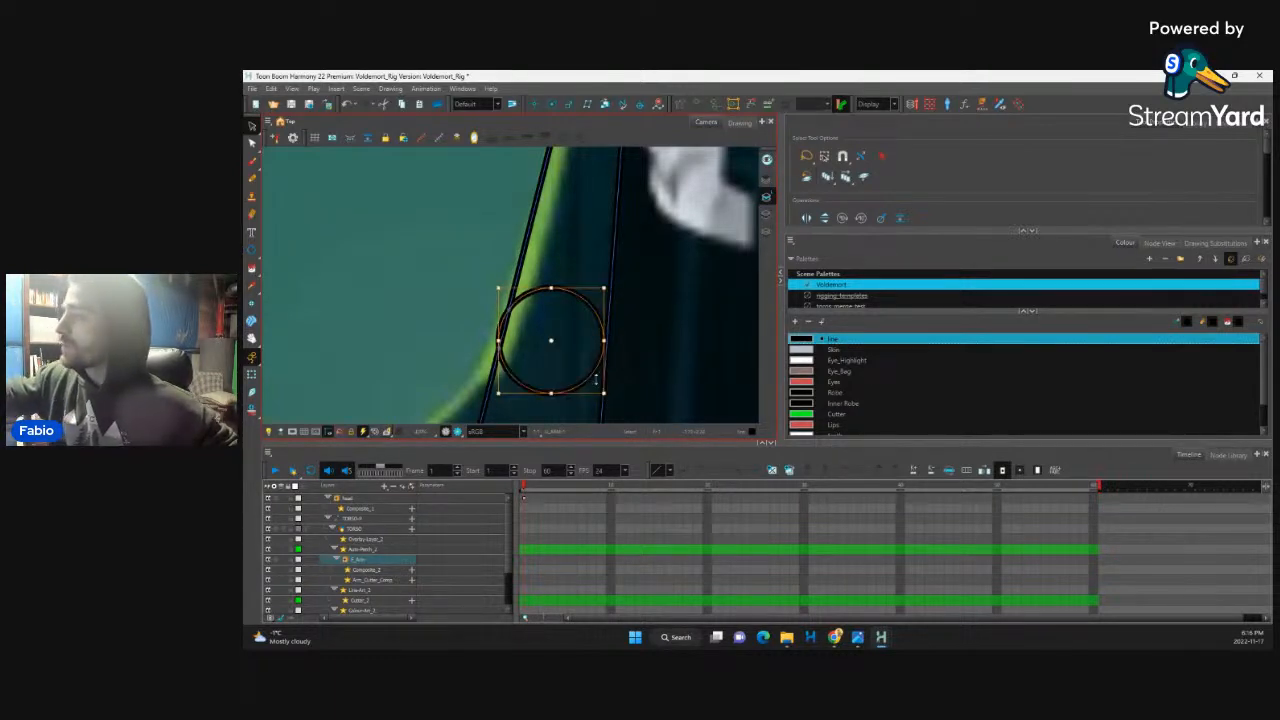
{"action": "key", "text": "Right"}
{"action": "key", "text": "Left"}
{"action": "key", "text": "Down"}
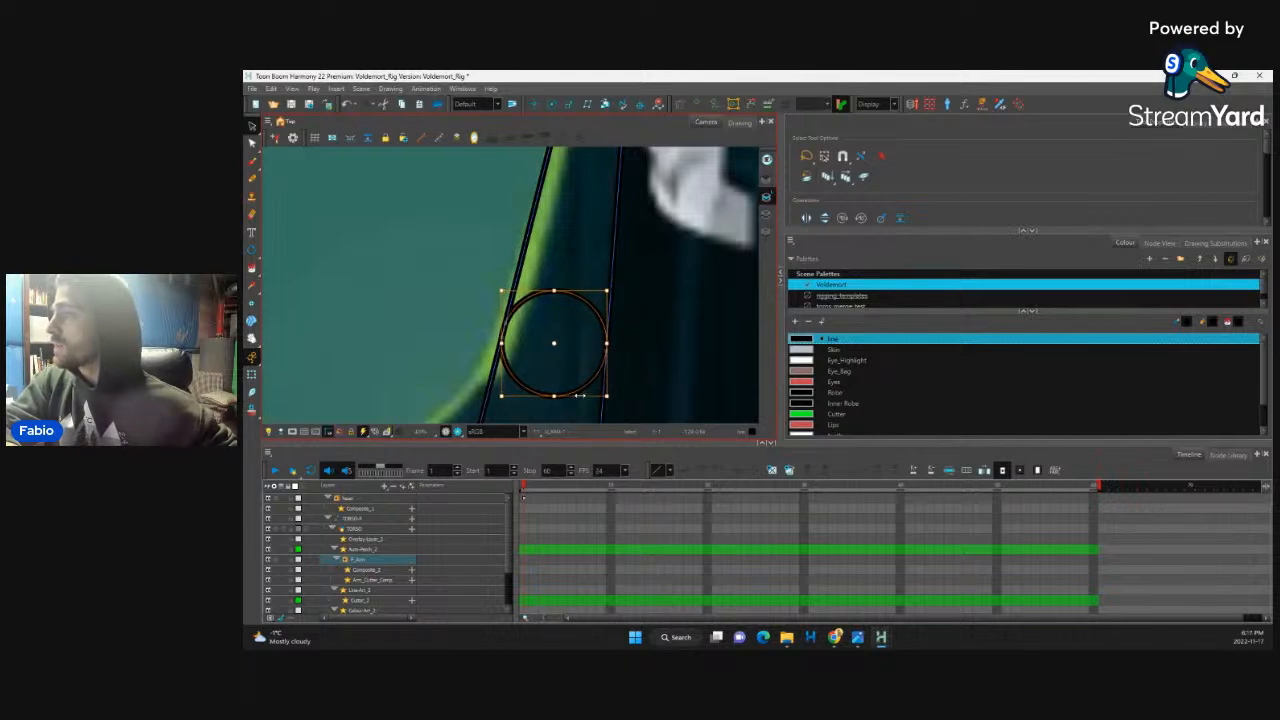
{"action": "left_click_drag", "start_coordinate": [607, 398], "coordinate": [598, 393]}
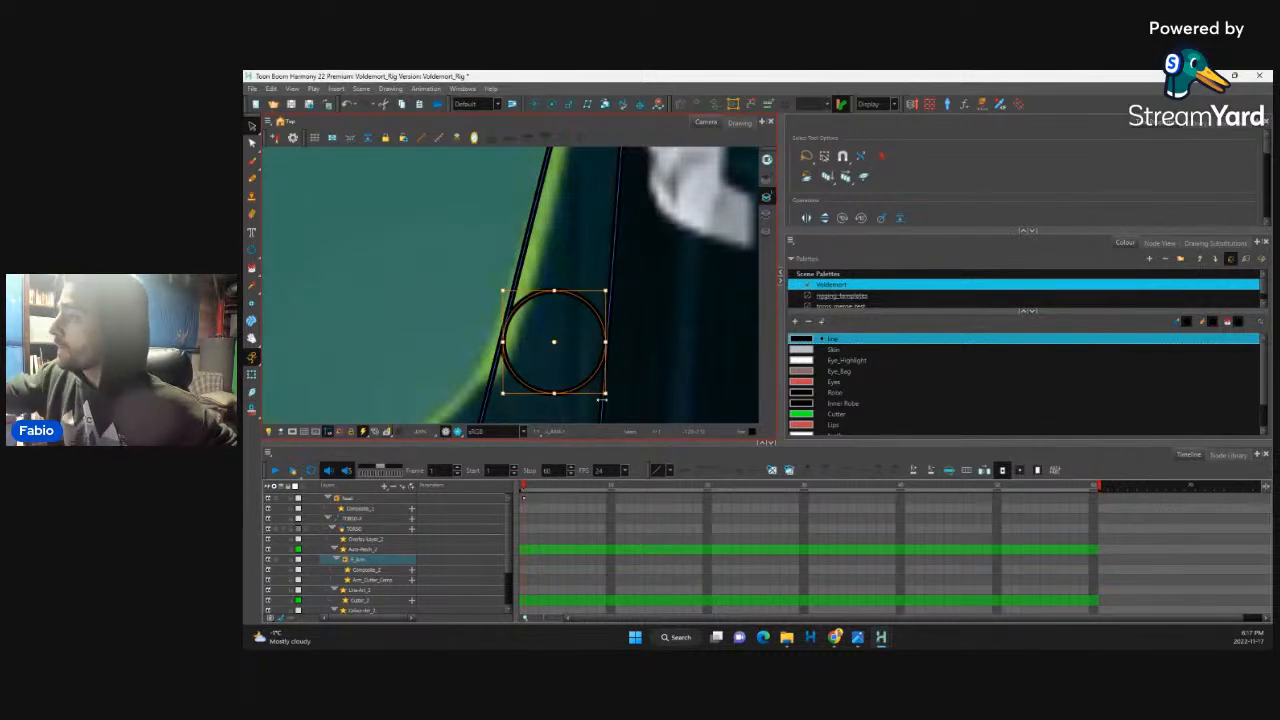
{"action": "left_click_drag", "start_coordinate": [606, 395], "coordinate": [605, 398]}
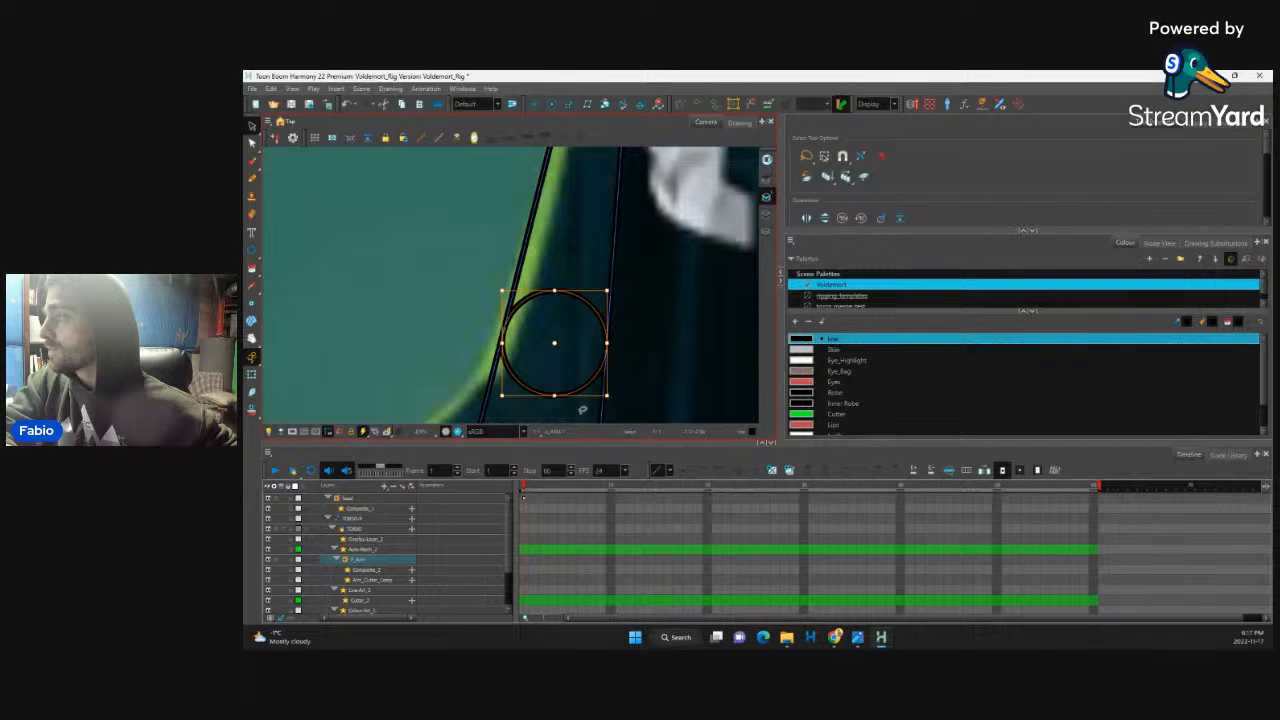
{"action": "key", "text": "Escape"}
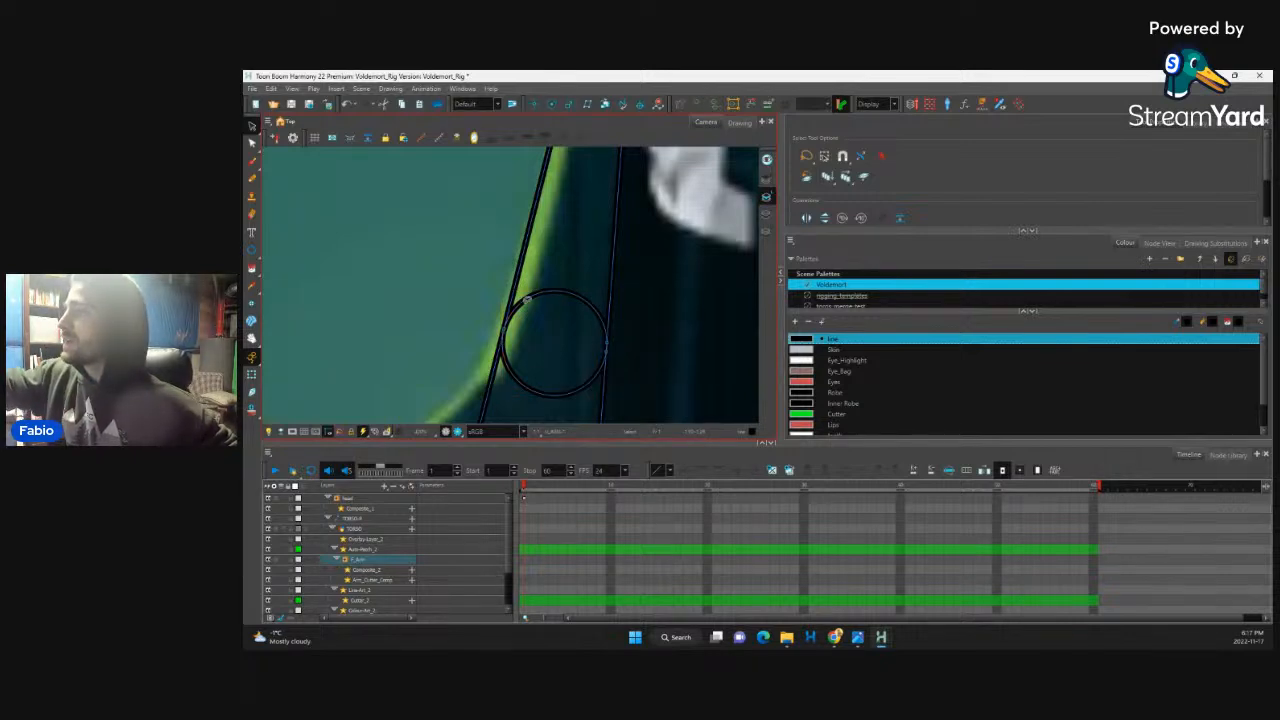
Step: Duplicate the elbow circle and shrink the copy to a small circle at its centre
{"action": "left_click", "coordinate": [583, 395]}
{"action": "key", "text": "ctrl+d"}
{"action": "key", "text": "Up"}
{"action": "key", "text": "Left"}
{"action": "left_click_drag", "start_coordinate": [607, 396], "coordinate": [591, 215]}
{"action": "key", "text": "2"}
{"action": "key", "text": "2"}
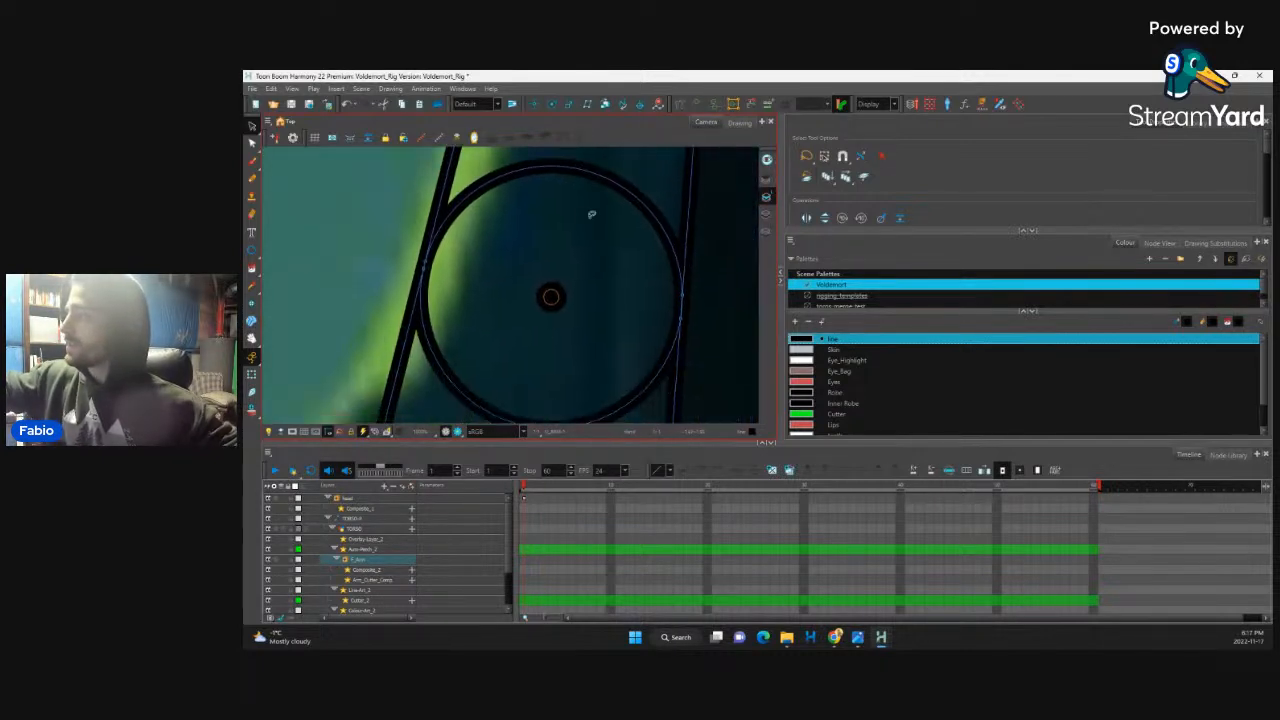
Step: Reduce the small centre circle further until it forms a solid pivot dot
{"action": "left_click_drag", "start_coordinate": [562, 307], "coordinate": [558, 300]}
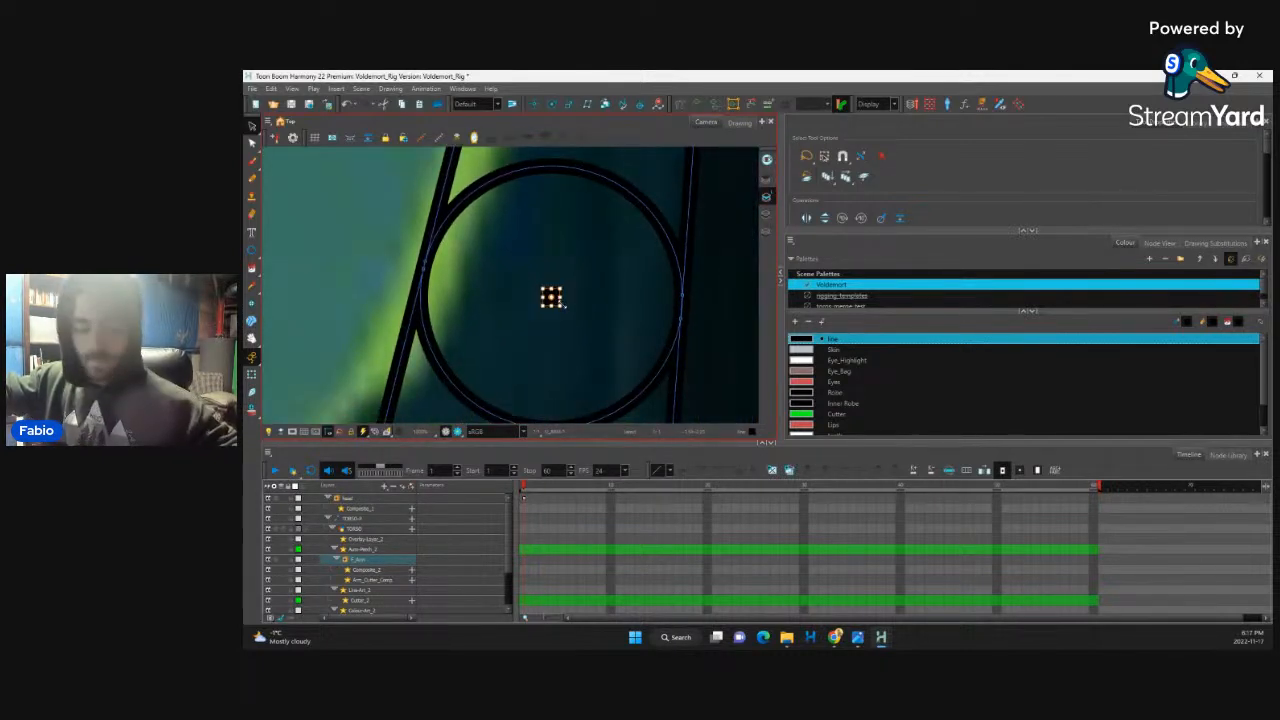
{"action": "key", "text": "2"}
{"action": "key", "text": "2"}
{"action": "key", "text": "2"}
{"action": "key", "text": "2"}
{"action": "key", "text": "2"}
{"action": "left_click_drag", "start_coordinate": [668, 343], "coordinate": [607, 323]}
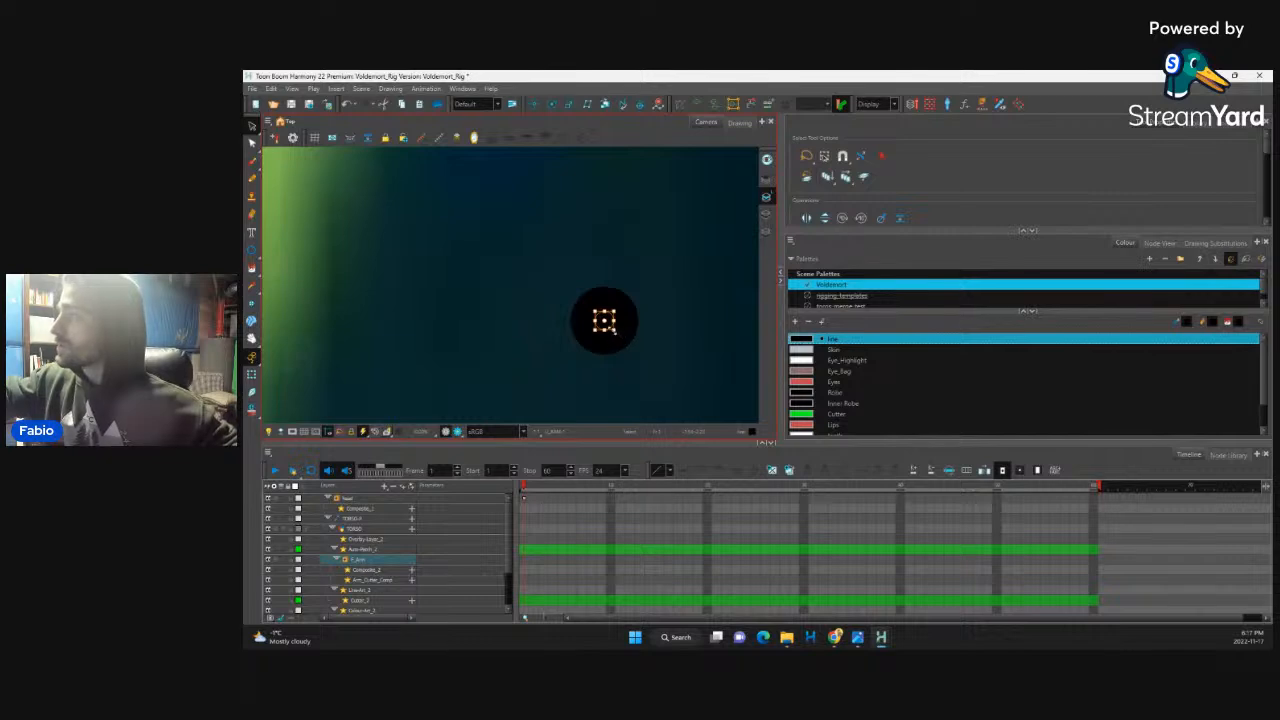
Step: Copy the complete arm outline with its elbow circle and pivot dot into the lower-arm drawing node
{"action": "key", "text": "1"}
{"action": "key", "text": "1"}
{"action": "key", "text": "1"}
{"action": "key", "text": "1"}
{"action": "key", "text": "1"}
{"action": "key", "text": "1"}
{"action": "key", "text": "1"}
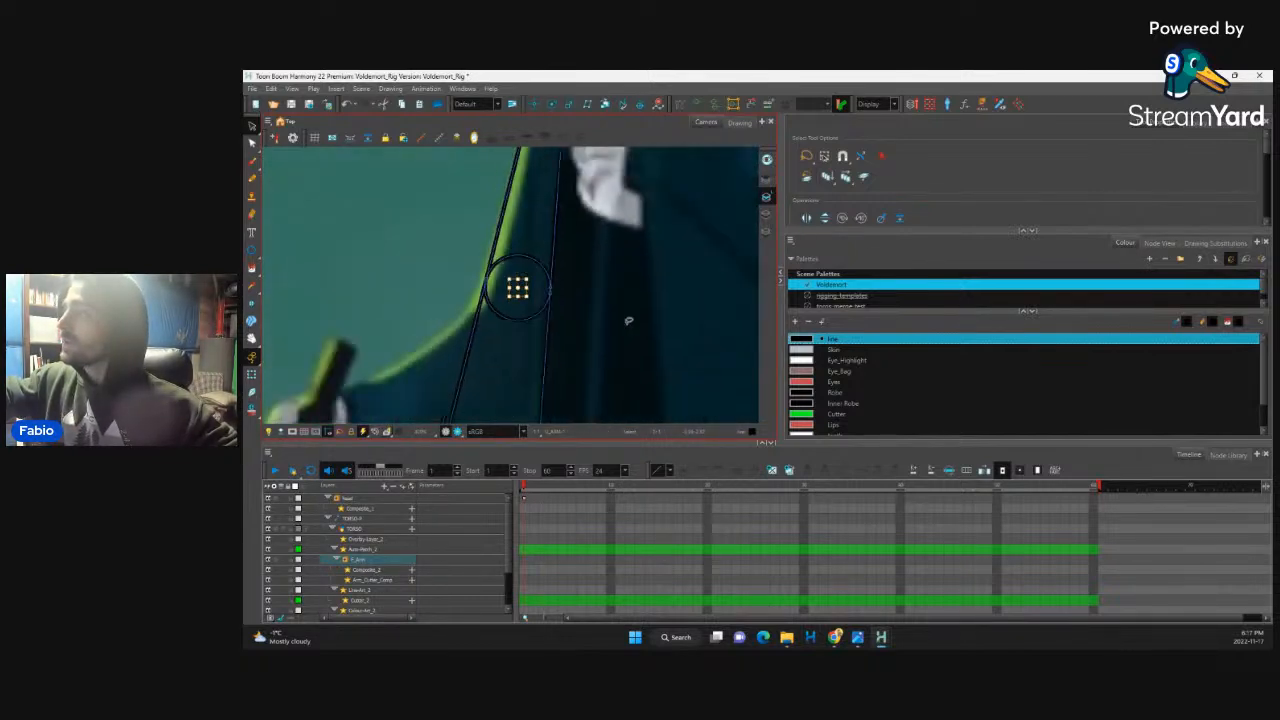
{"action": "key", "text": "1"}
{"action": "key", "text": "1"}
{"action": "key", "text": "1"}
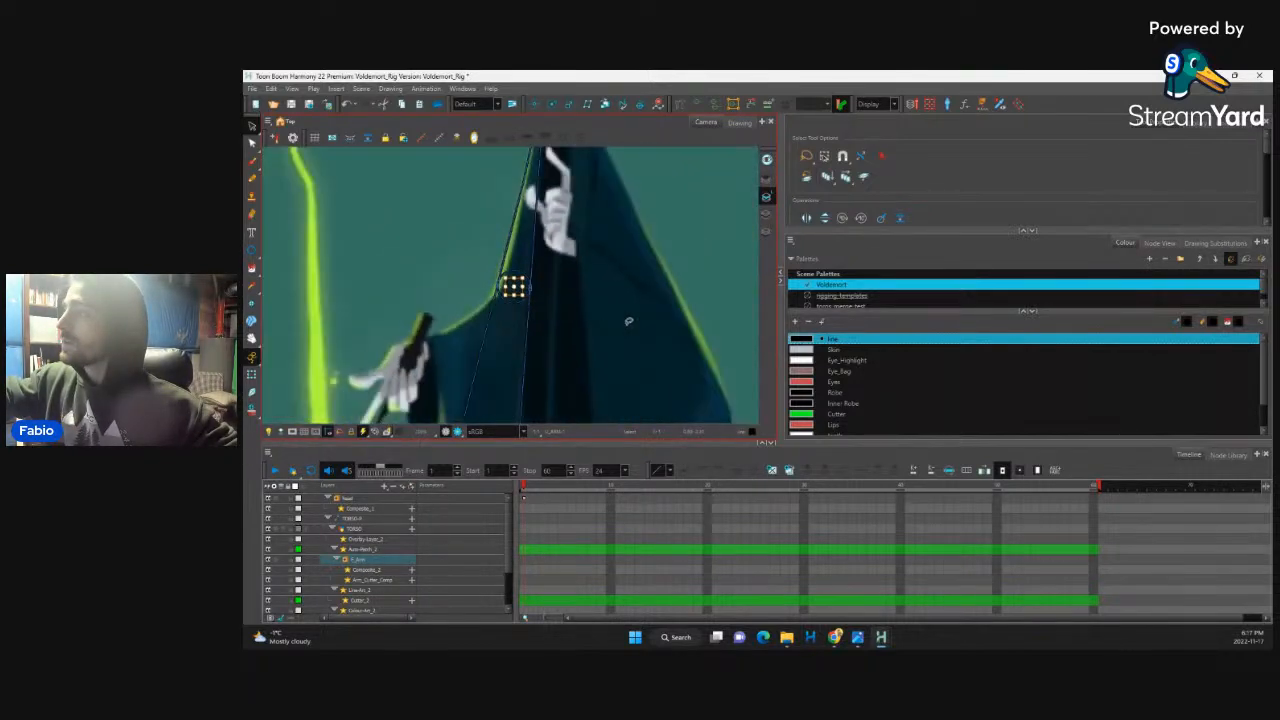
{"action": "left_click", "coordinate": [410, 206]}
{"action": "mouse_move", "coordinate": [501, 193]}
{"action": "left_mouse_down"}
{"action": "mouse_move", "coordinate": [562, 271]}
{"action": "mouse_move", "coordinate": [488, 205]}
{"action": "left_mouse_up"}
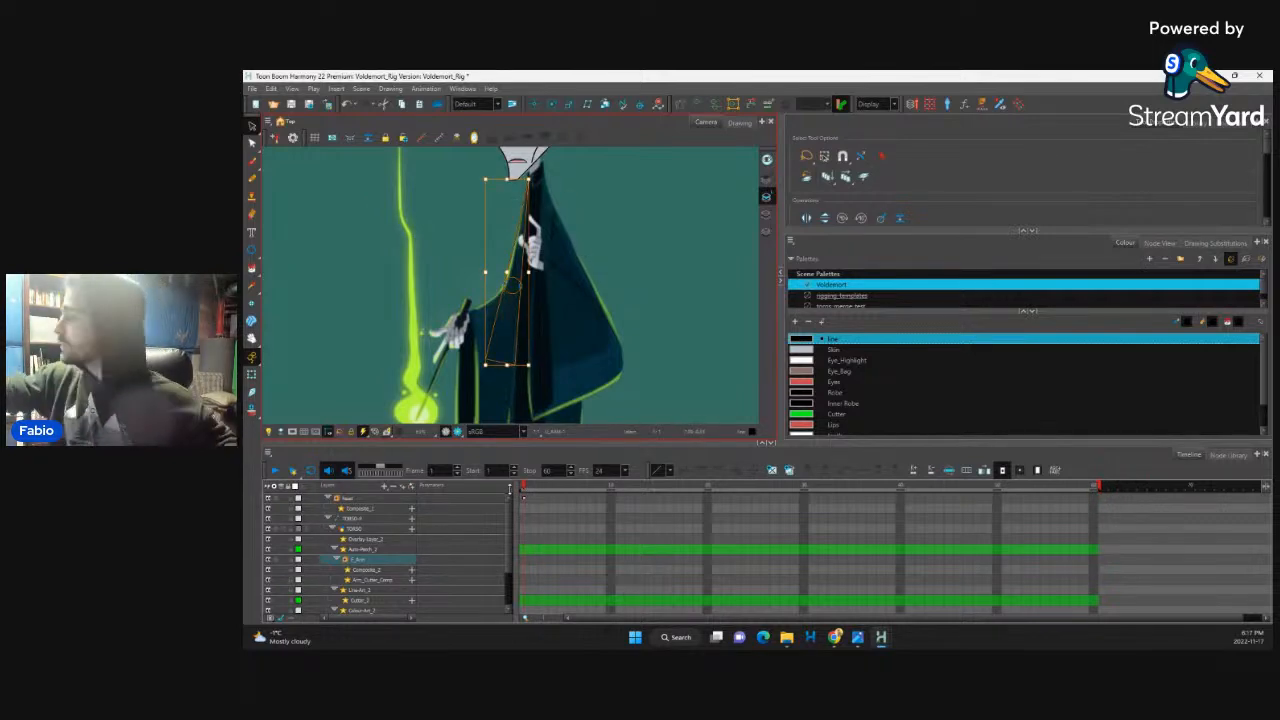
{"action": "left_click", "coordinate": [1161, 242]}
{"action": "left_click", "coordinate": [1108, 328]}
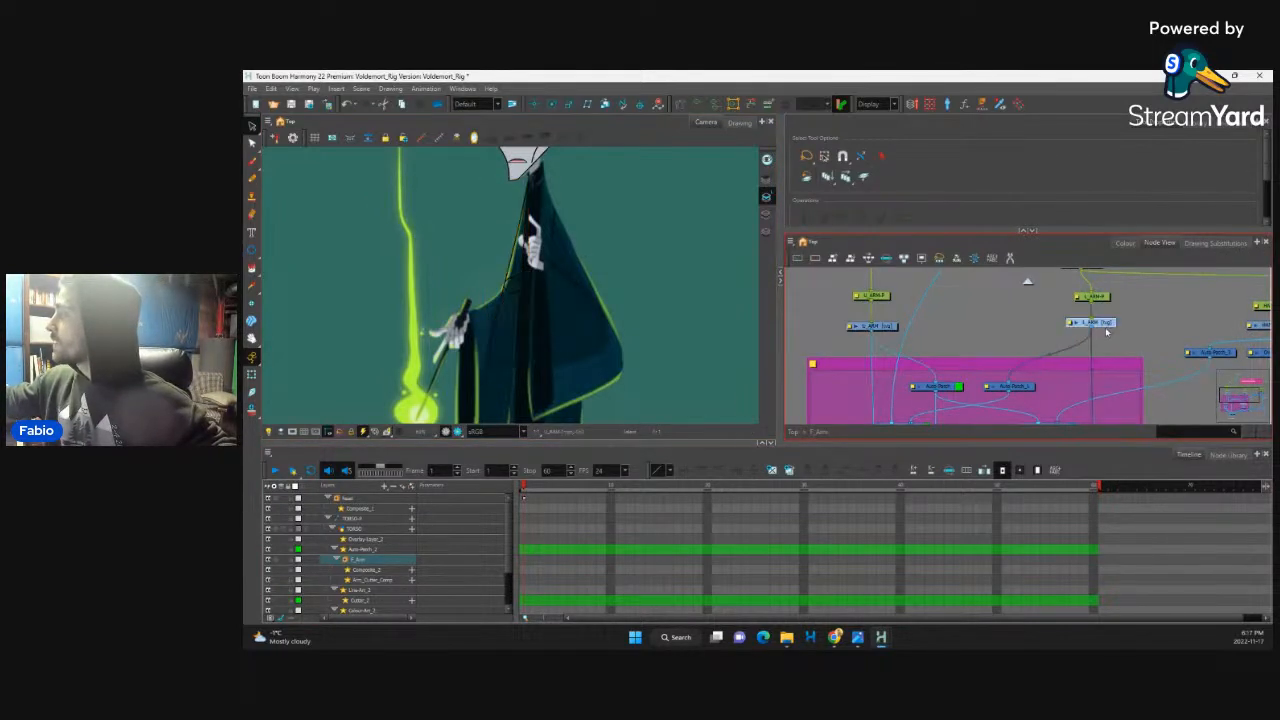
{"action": "key", "text": "ctrl+v"}
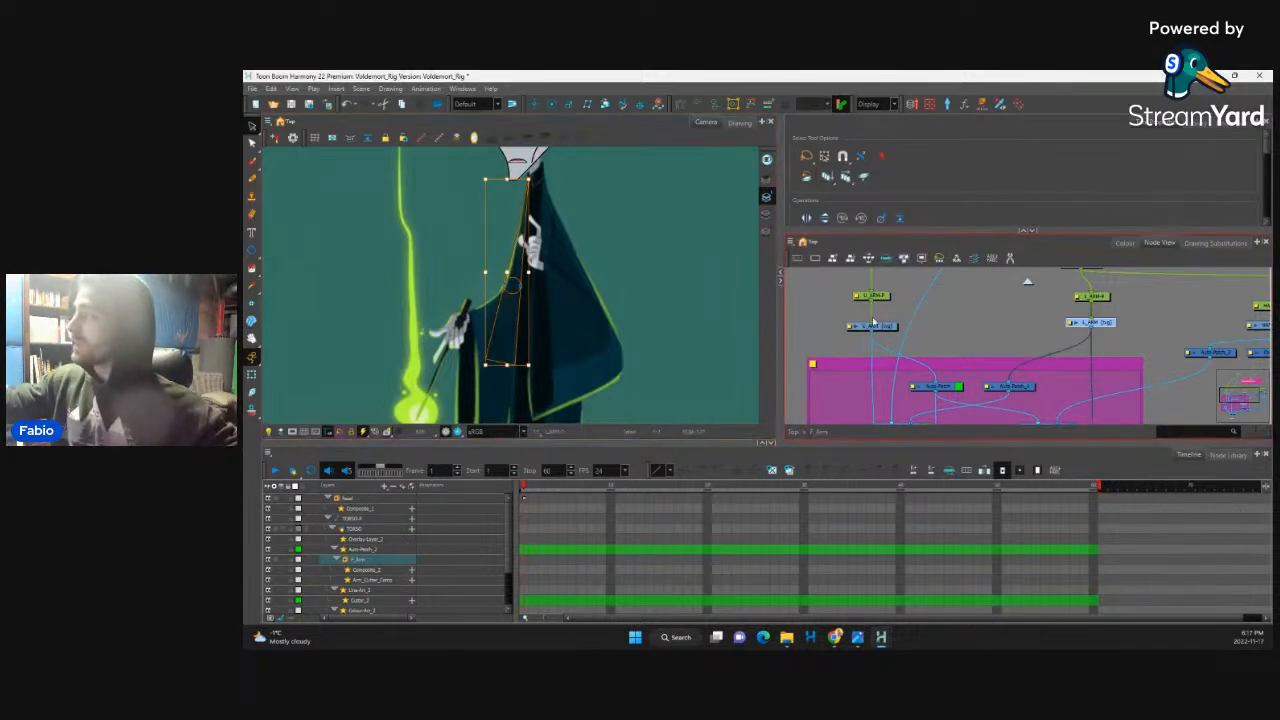
{"action": "left_click", "coordinate": [931, 327]}
{"action": "left_click", "coordinate": [892, 328]}
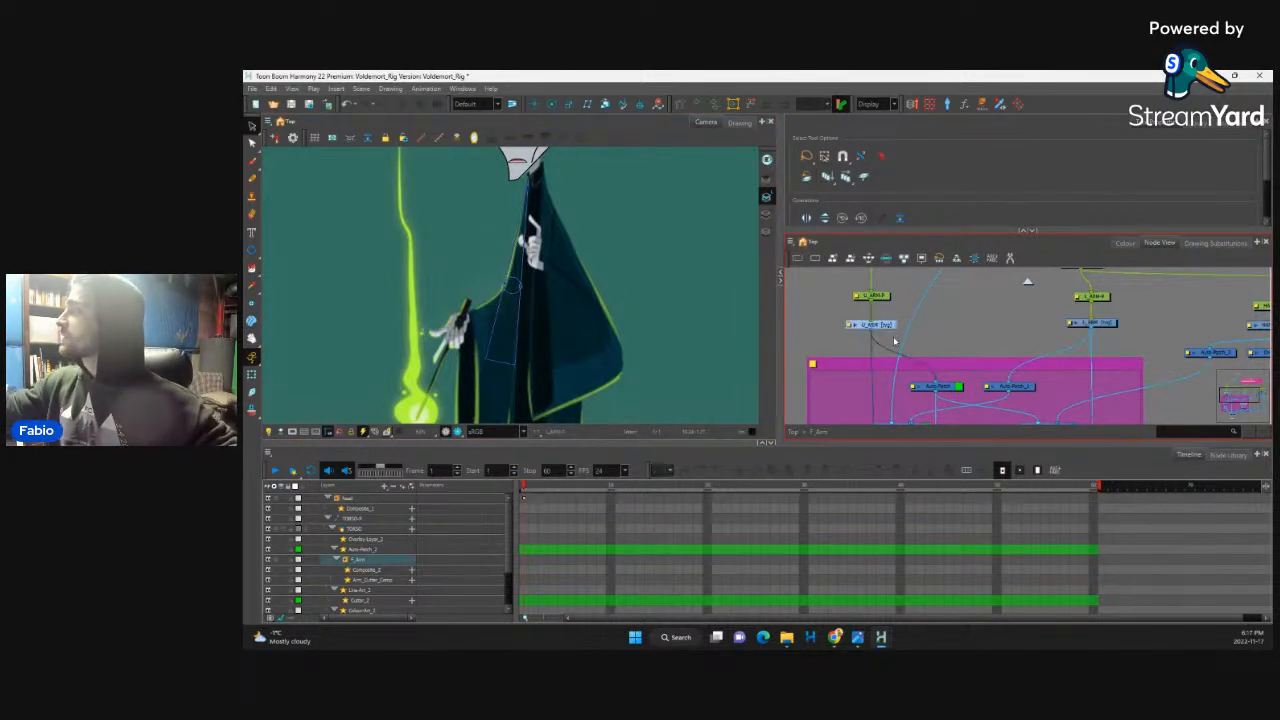
Step: Move the lower-arm peg's pivot exactly onto the dot at the centre of the elbow circle
{"action": "left_click", "coordinate": [1107, 325]}
{"action": "left_click_drag", "start_coordinate": [1088, 306], "coordinate": [1034, 332]}
{"action": "left_click", "coordinate": [1048, 325]}
{"action": "left_click", "coordinate": [552, 104]}
{"action": "left_click_drag", "start_coordinate": [545, 252], "coordinate": [511, 289]}
{"action": "scroll", "coordinate": [512, 288], "scroll_direction": "up", "scroll_amount": 2}
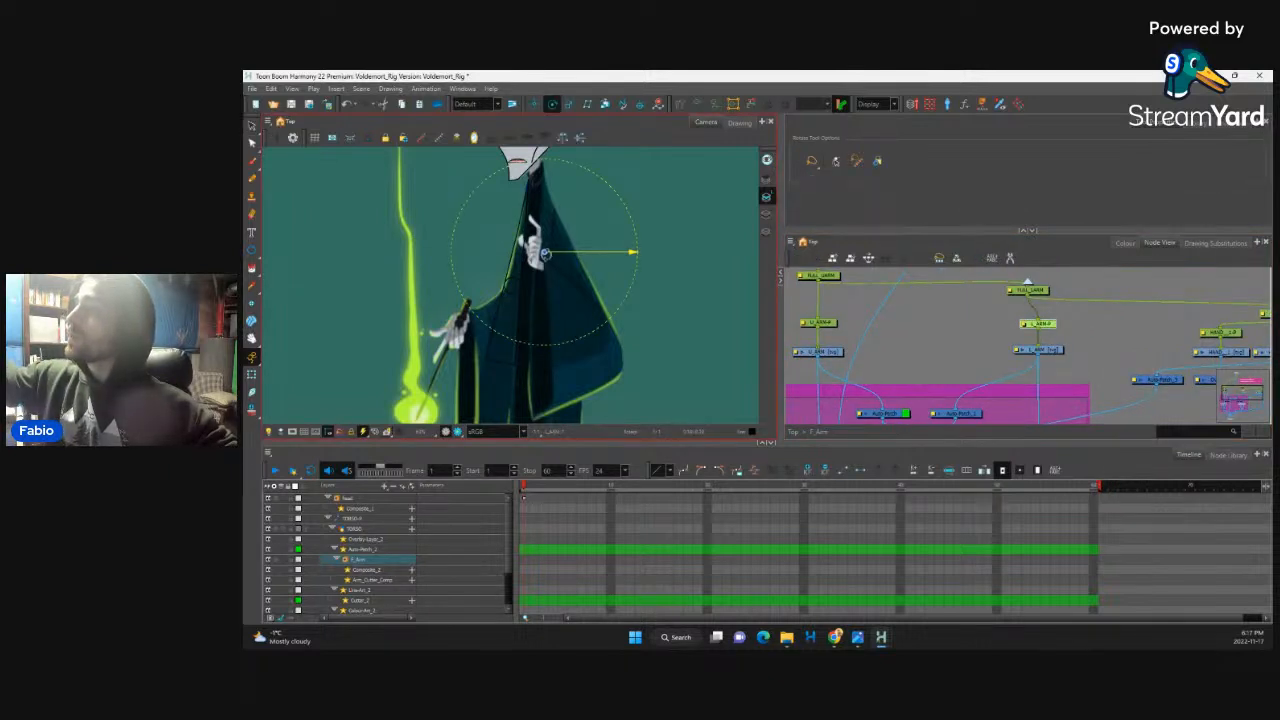
{"action": "scroll", "coordinate": [520, 287], "scroll_direction": "up", "scroll_amount": 8}
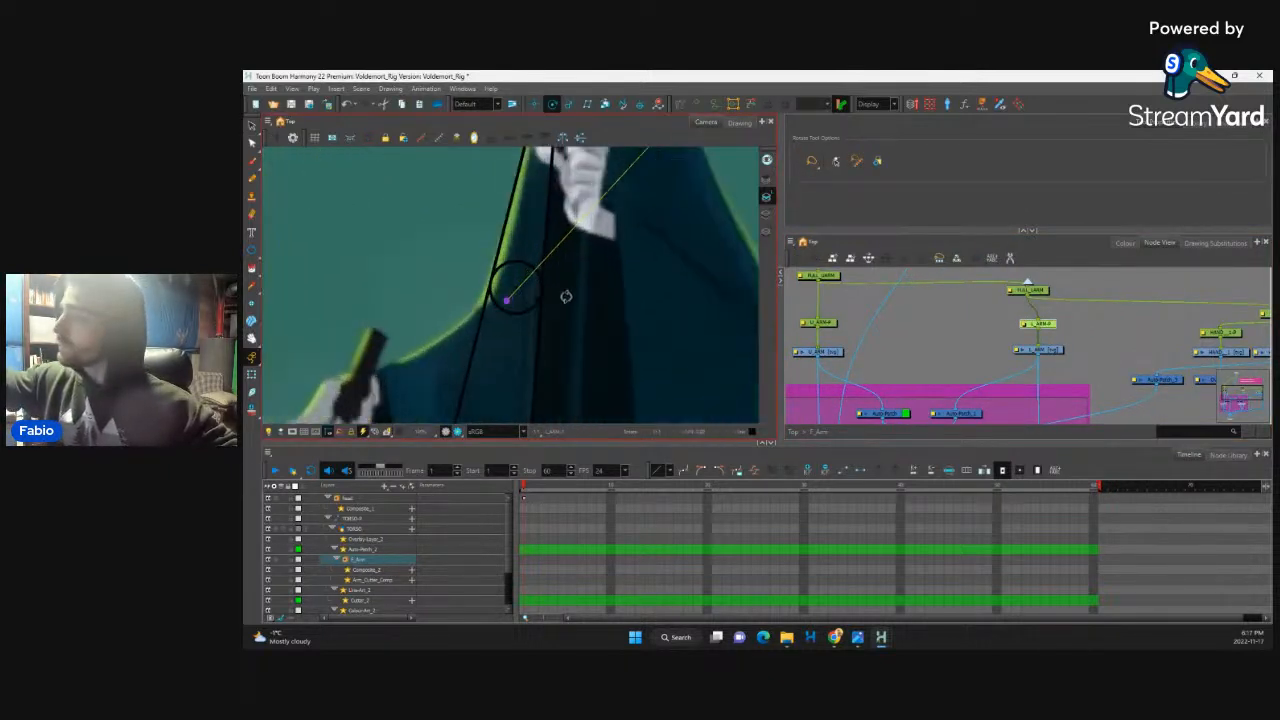
{"action": "scroll", "coordinate": [490, 367], "scroll_direction": "up", "scroll_amount": 8}
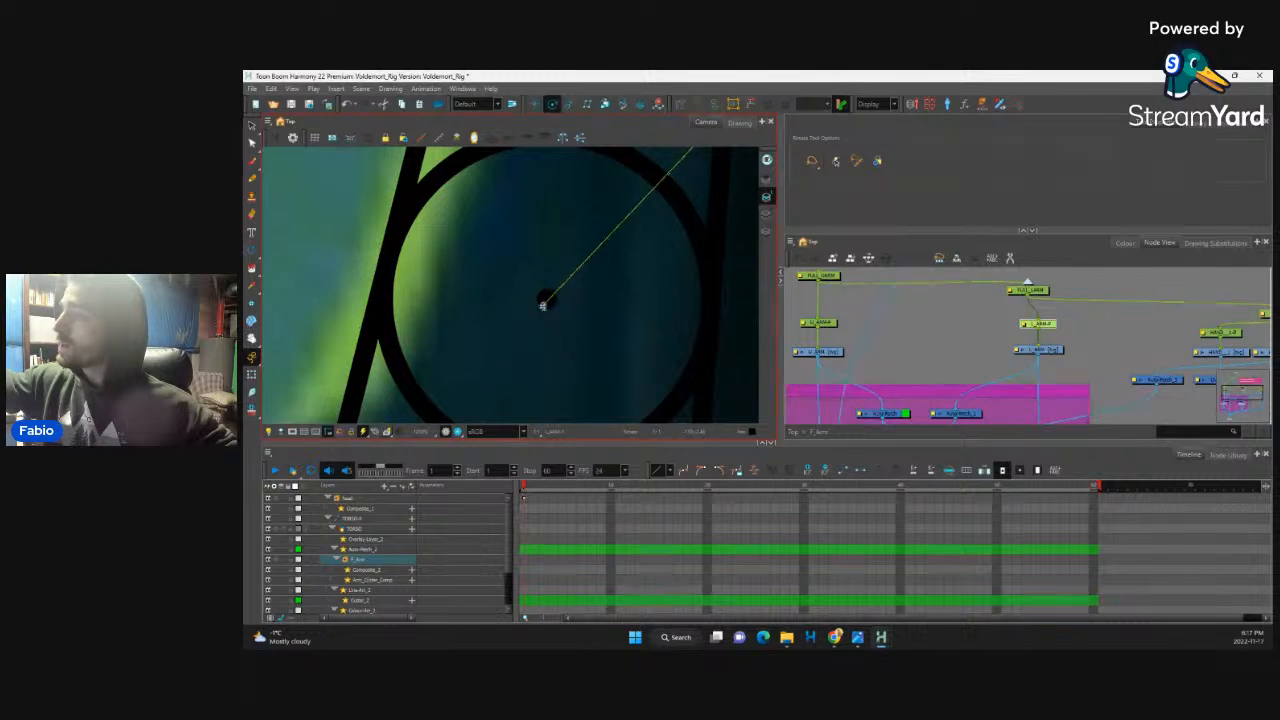
{"action": "left_click_drag", "start_coordinate": [672, 317], "coordinate": [549, 307]}
{"action": "scroll", "coordinate": [588, 306], "scroll_direction": "up", "scroll_amount": 3}
{"action": "left_click_drag", "start_coordinate": [623, 332], "coordinate": [555, 318]}
Step: Disable the lower-arm drawing node and make the upper-arm drawing the active one
{"action": "scroll", "coordinate": [583, 332], "scroll_direction": "down", "scroll_amount": 1}
{"action": "scroll", "coordinate": [583, 333], "scroll_direction": "down", "scroll_amount": 8}
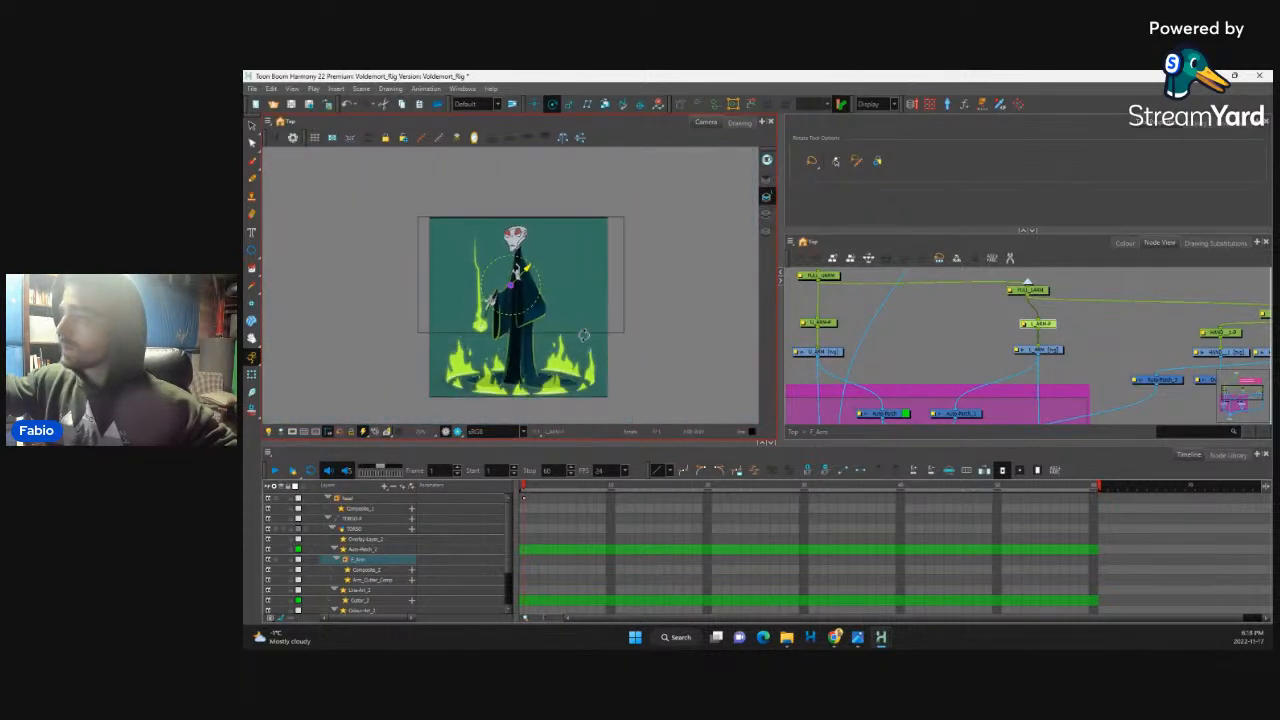
{"action": "scroll", "coordinate": [583, 333], "scroll_direction": "up", "scroll_amount": 6}
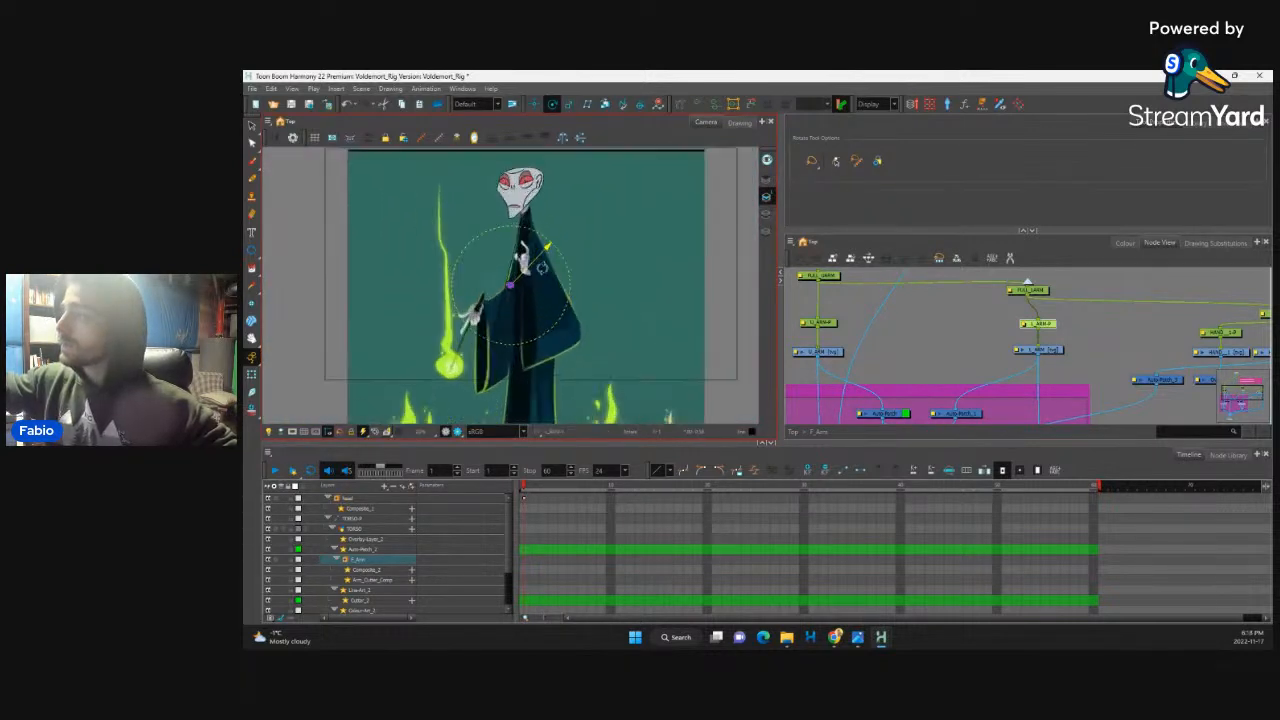
{"action": "left_click", "coordinate": [1037, 349]}
{"action": "left_click", "coordinate": [834, 354]}
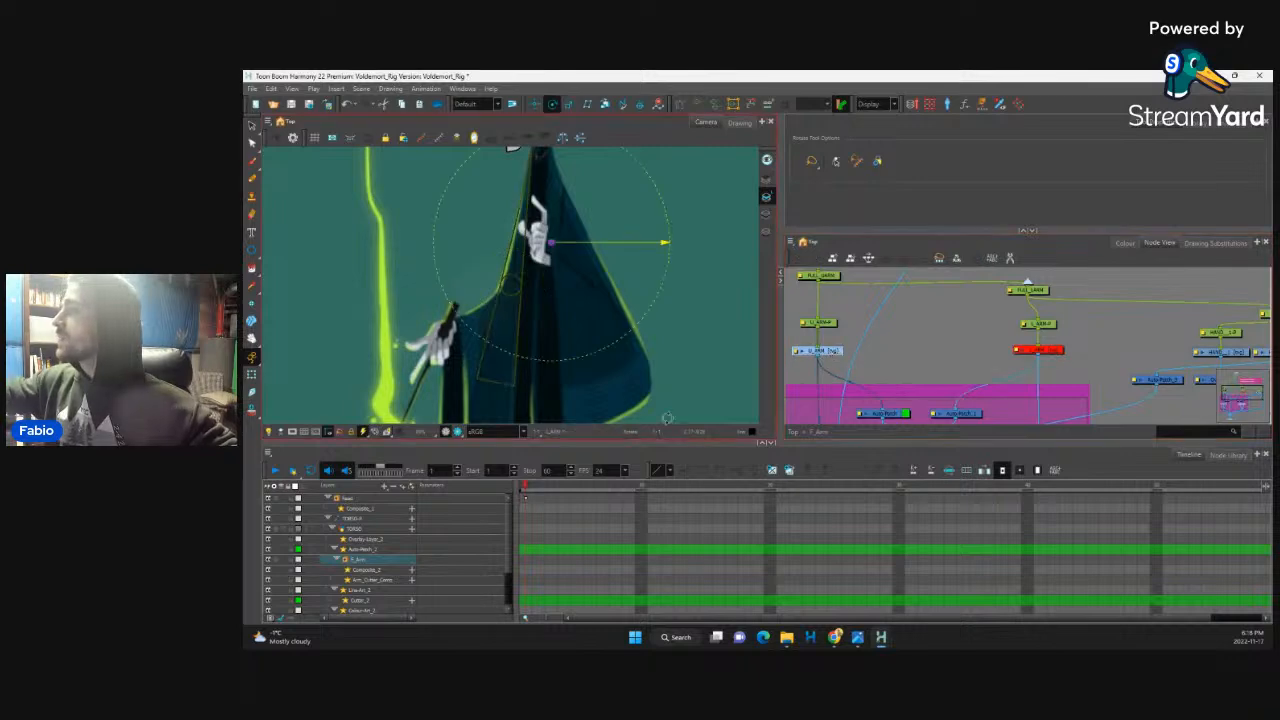
{"action": "left_click_drag", "start_coordinate": [618, 259], "coordinate": [608, 293]}
Step: Delete the forearm lines, the elbow circle's upper arc and the pivot dot from the upper-arm drawing
{"action": "left_click", "coordinate": [252, 126]}
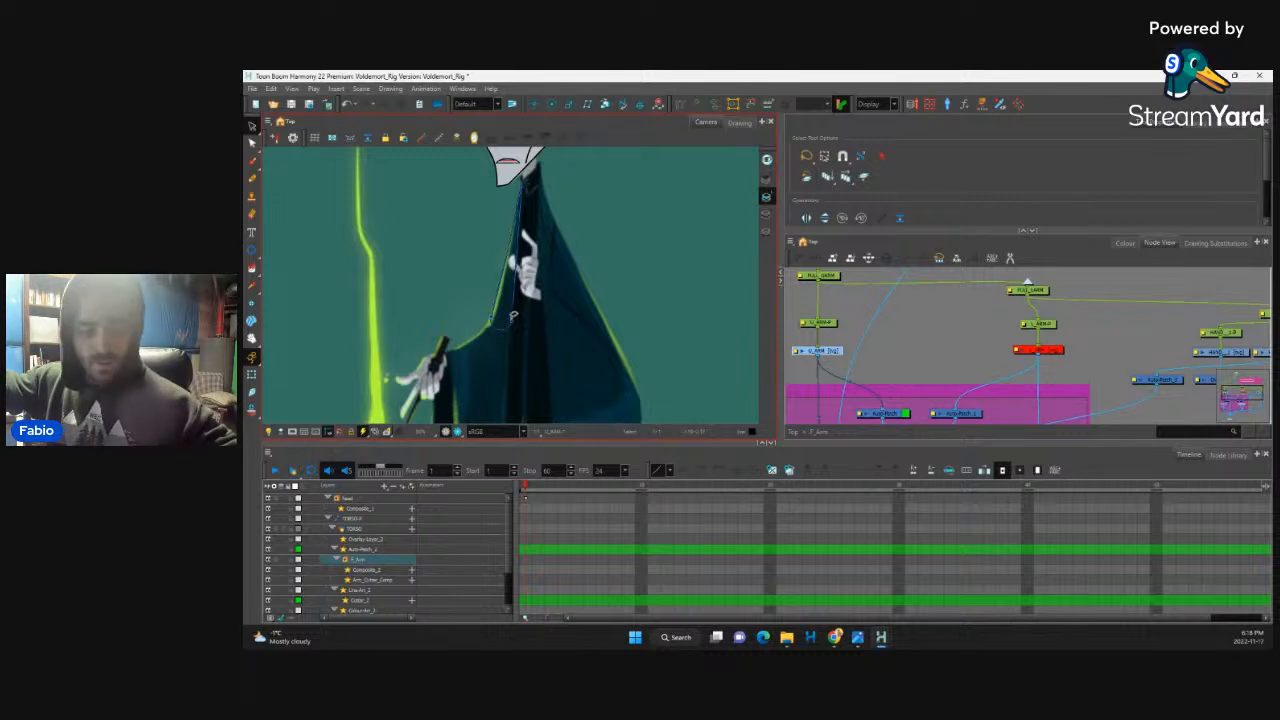
{"action": "scroll", "coordinate": [514, 312], "scroll_direction": "up", "scroll_amount": 8}
{"action": "scroll", "coordinate": [494, 367], "scroll_direction": "up", "scroll_amount": 1}
{"action": "left_click_drag", "start_coordinate": [494, 367], "coordinate": [537, 234]}
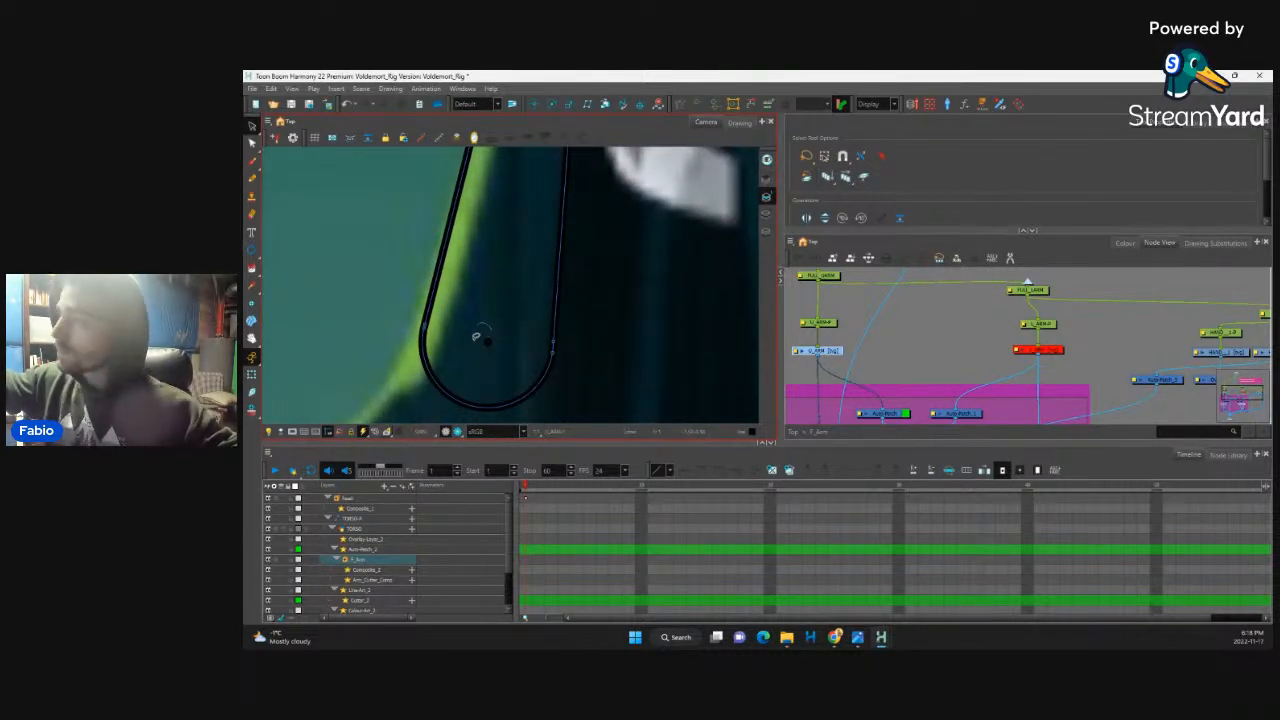
{"action": "left_click", "coordinate": [484, 322]}
{"action": "left_click", "coordinate": [509, 272]}
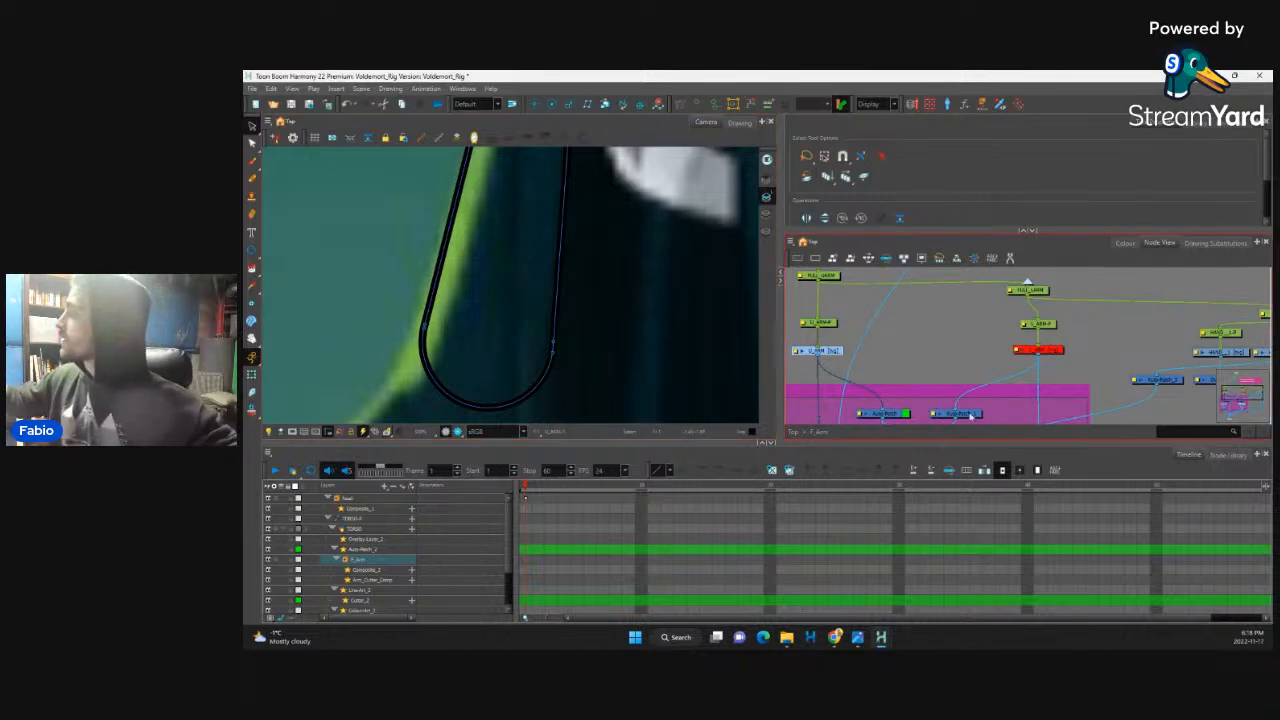
Step: Re-enable the lower-arm drawing node, disable the upper-arm drawing node and make the lower arm active
{"action": "left_click", "coordinate": [1055, 350]}
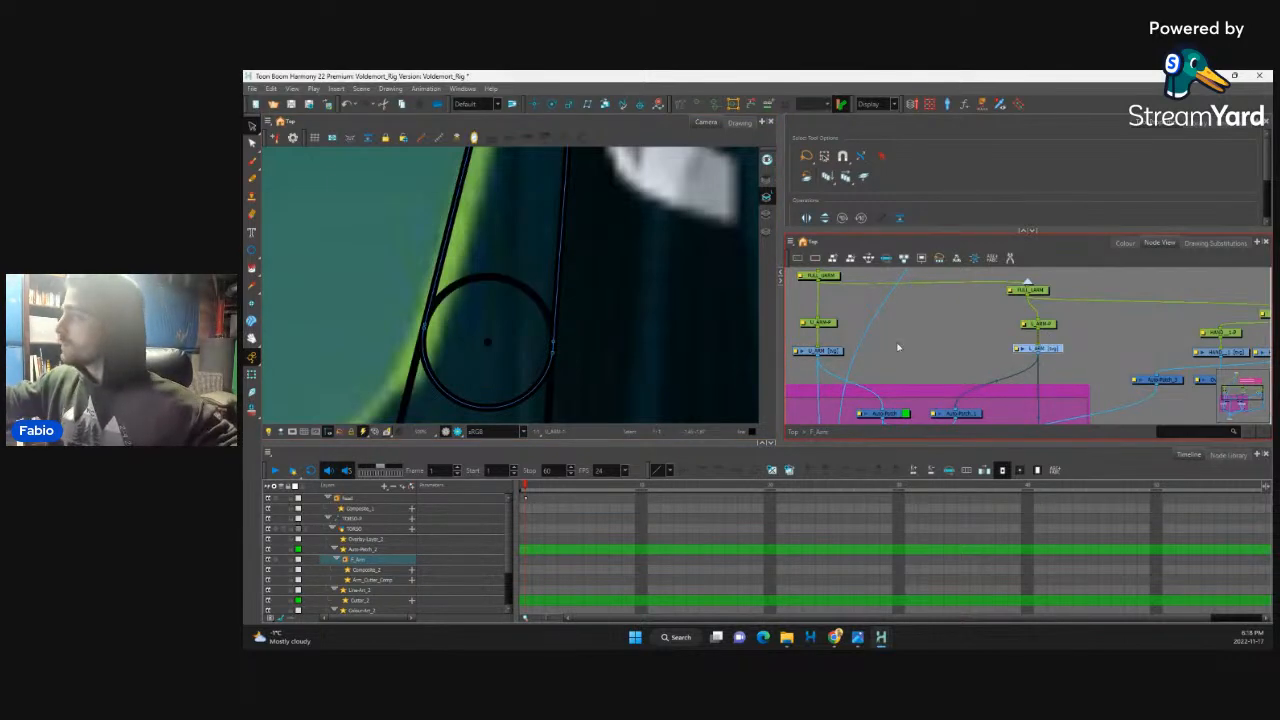
{"action": "left_click", "coordinate": [838, 354]}
{"action": "key", "text": "d"}
{"action": "left_click", "coordinate": [1062, 349]}
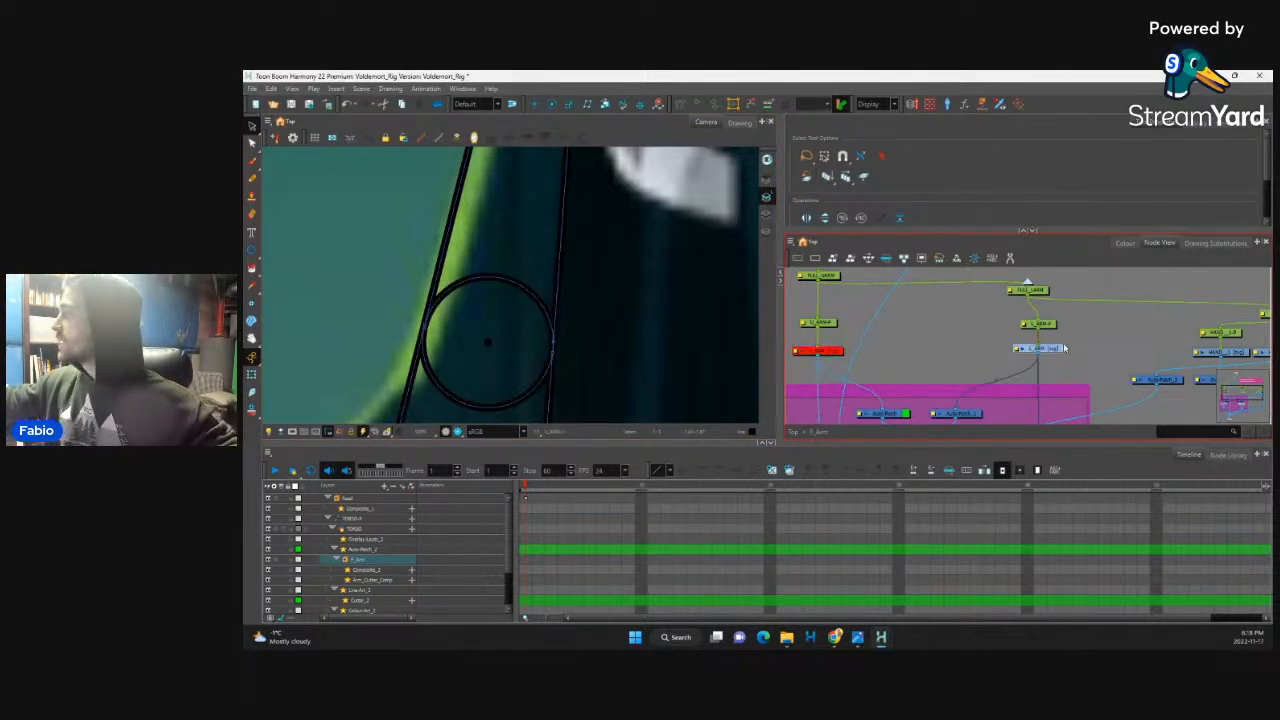
Step: Remove the upper-arm lines above the elbow circle from the lower-arm drawing
{"action": "key", "text": "1"}
{"action": "key", "text": "1"}
{"action": "key", "text": "1"}
{"action": "key", "text": "1"}
{"action": "key", "text": "1"}
{"action": "key", "text": "1"}
{"action": "key", "text": "1"}
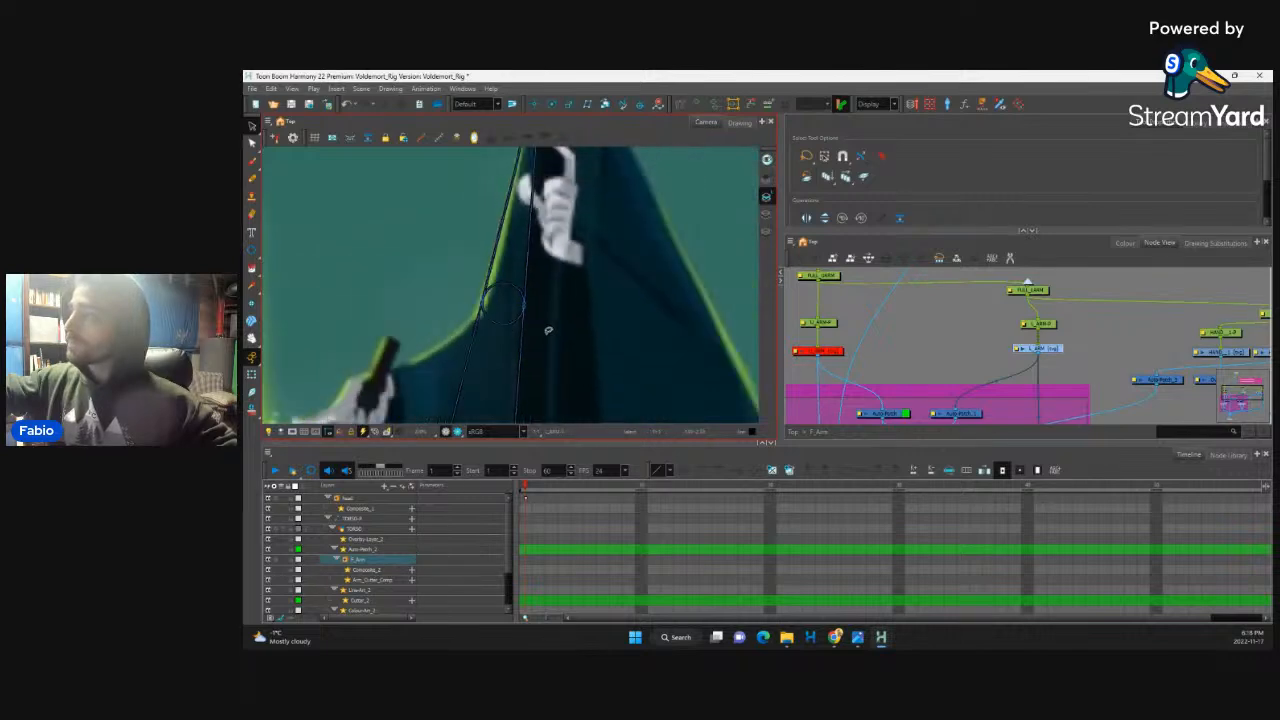
{"action": "key", "text": "2"}
{"action": "key", "text": "2"}
{"action": "key", "text": "2"}
{"action": "mouse_move", "coordinate": [520, 250]}
{"action": "left_mouse_down"}
{"action": "mouse_move", "coordinate": [528, 238]}
{"action": "mouse_move", "coordinate": [547, 269]}
{"action": "left_mouse_up"}
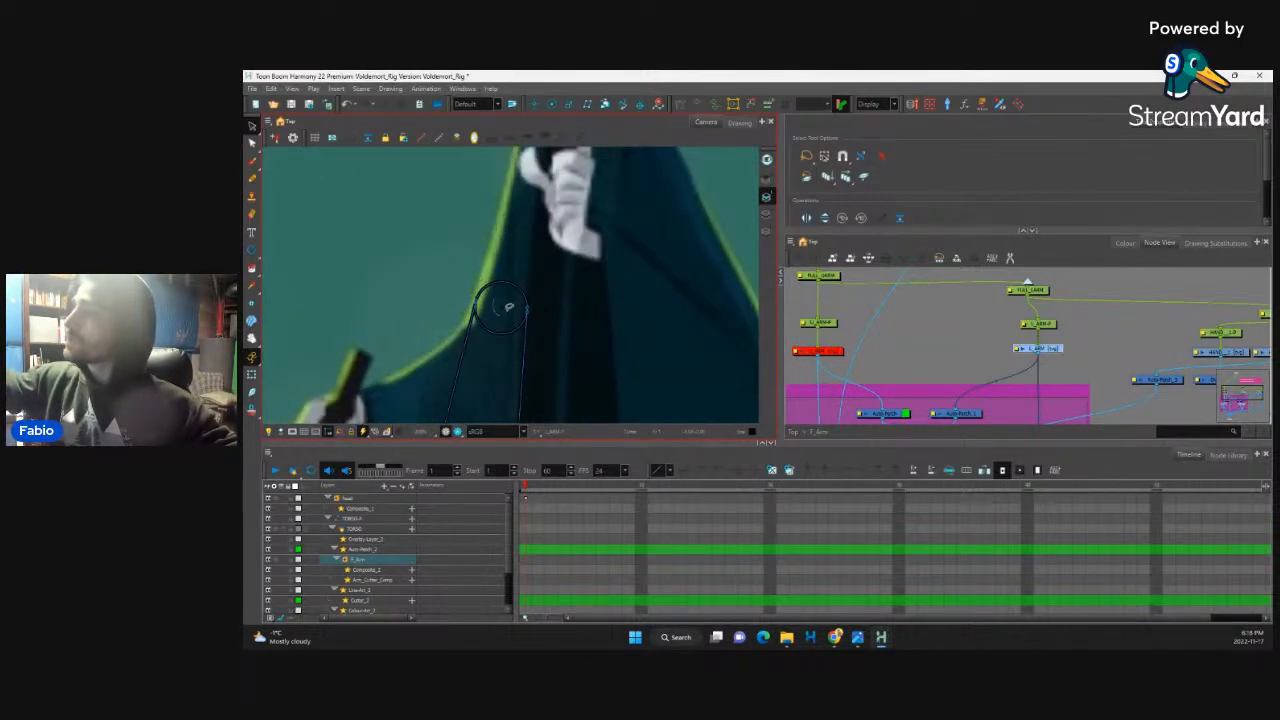
Step: Delete the pivot dot and the elbow circle's lower arc so the lower arm keeps only a rounded top
{"action": "key", "text": "Delete"}
{"action": "mouse_move", "coordinate": [550, 312]}
{"action": "left_mouse_down"}
{"action": "mouse_move", "coordinate": [585, 258]}
{"action": "mouse_move", "coordinate": [553, 238]}
{"action": "mouse_move", "coordinate": [537, 336]}
{"action": "left_mouse_up"}
{"action": "mouse_move", "coordinate": [550, 257]}
{"action": "left_mouse_down"}
{"action": "mouse_move", "coordinate": [537, 328]}
{"action": "mouse_move", "coordinate": [574, 294]}
{"action": "mouse_move", "coordinate": [574, 274]}
{"action": "mouse_move", "coordinate": [585, 296]}
{"action": "mouse_move", "coordinate": [574, 305]}
{"action": "left_mouse_up"}
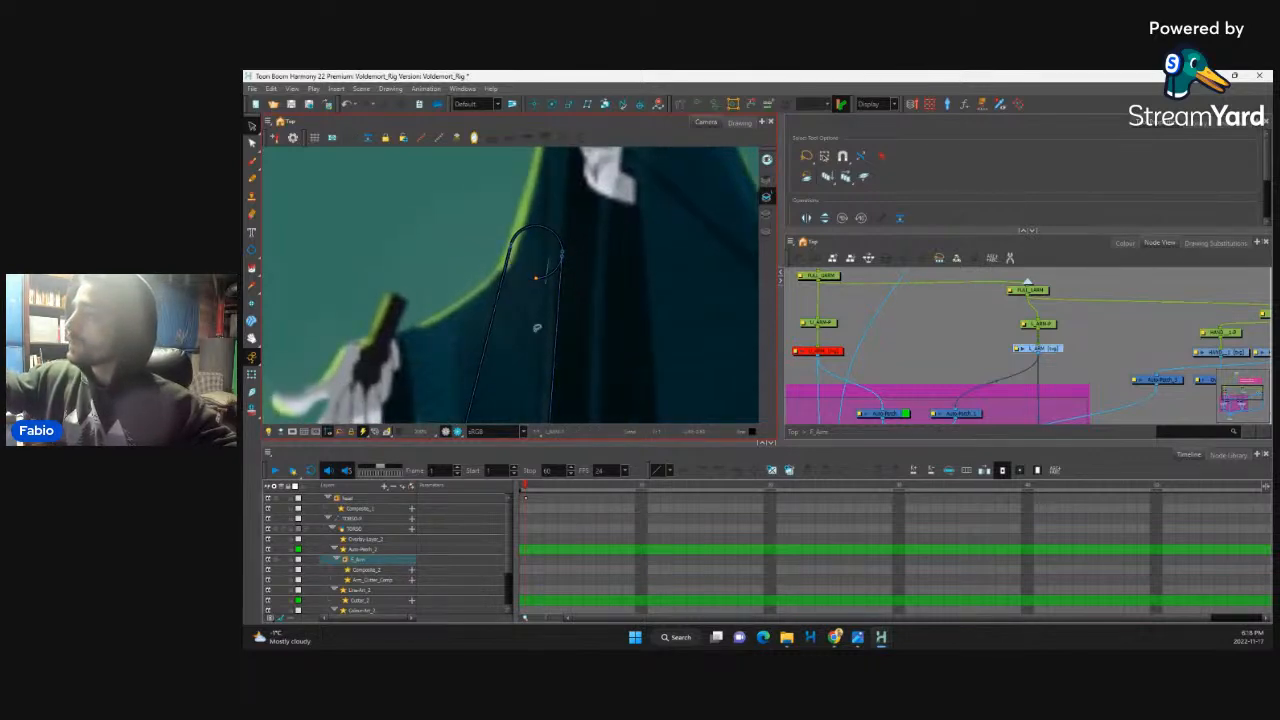
Step: Re-enable the upper-arm drawing node so both arm parts show together
{"action": "left_click", "coordinate": [838, 351]}
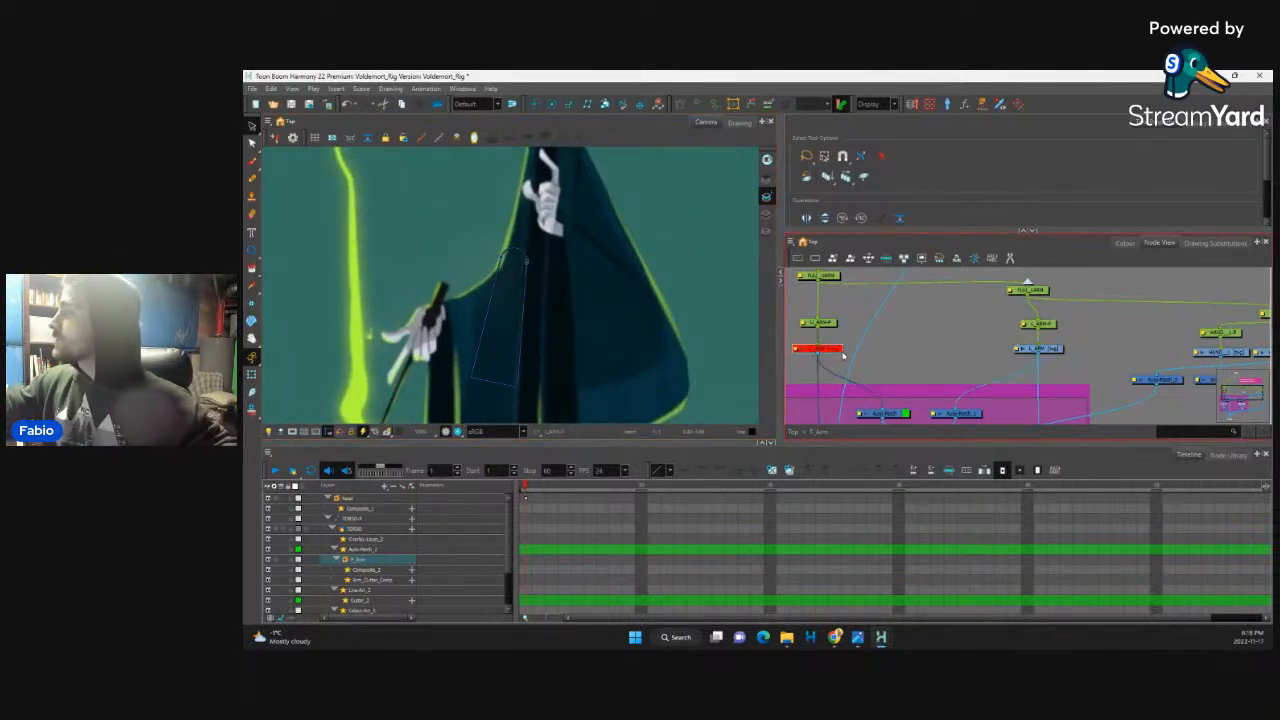
{"action": "left_click_drag", "start_coordinate": [838, 349], "coordinate": [840, 354]}
{"action": "key", "text": "a"}
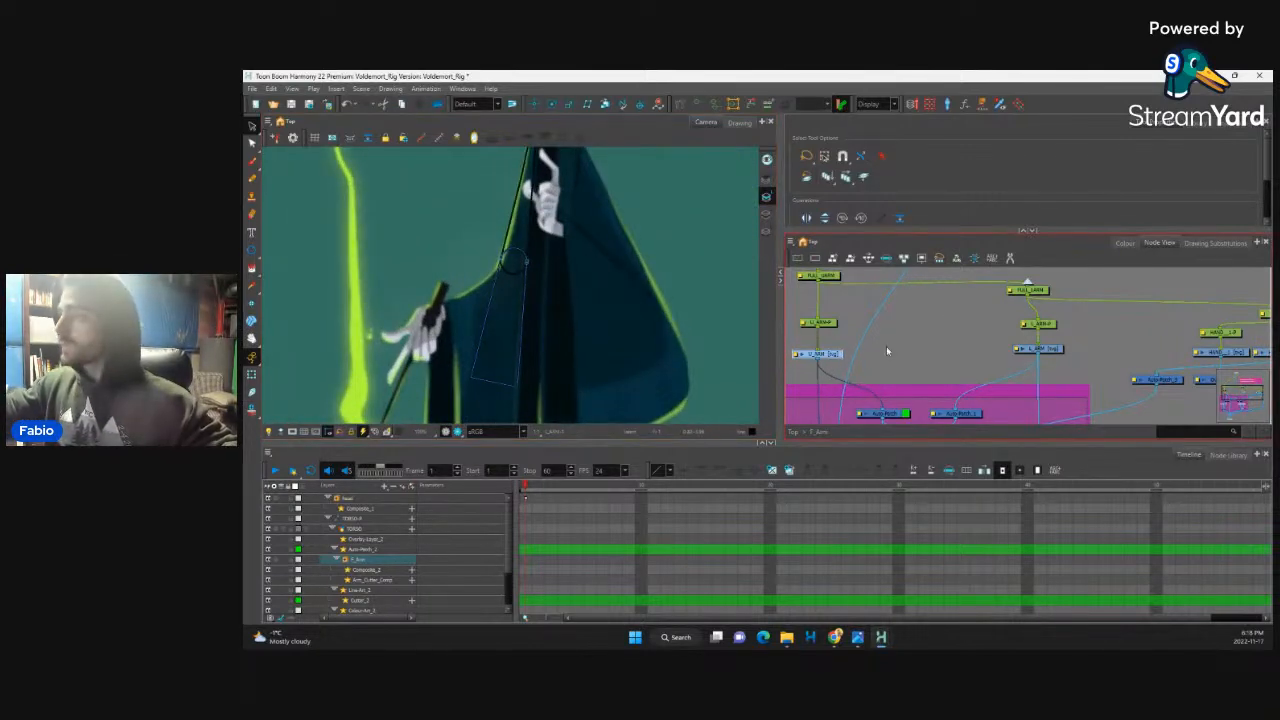
Step: Test the elbow joint by rotating the lower-arm peg around its pivot
{"action": "left_click", "coordinate": [1048, 326]}
{"action": "left_click", "coordinate": [252, 375]}
{"action": "mouse_move", "coordinate": [537, 391]}
{"action": "left_mouse_down"}
{"action": "mouse_move", "coordinate": [505, 402]}
{"action": "mouse_move", "coordinate": [431, 297]}
{"action": "mouse_move", "coordinate": [638, 184]}
{"action": "mouse_move", "coordinate": [433, 294]}
{"action": "mouse_move", "coordinate": [622, 349]}
{"action": "mouse_move", "coordinate": [497, 435]}
{"action": "left_mouse_up"}
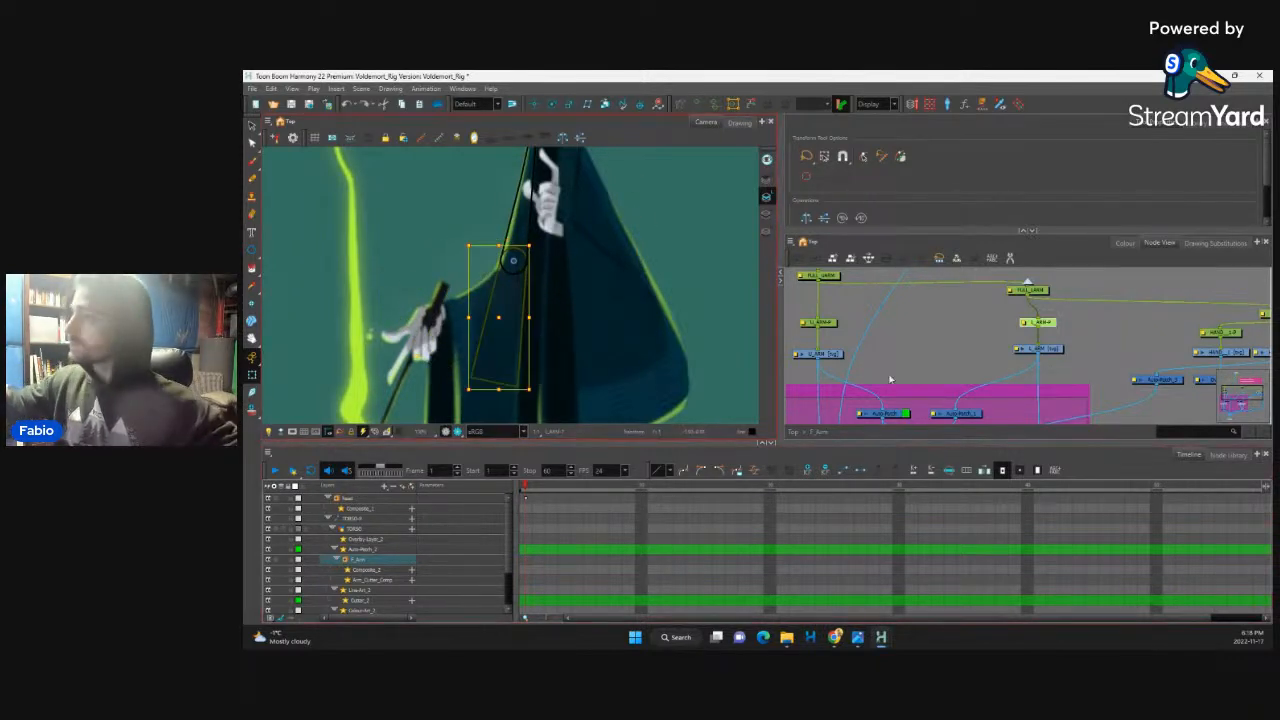
{"action": "left_click", "coordinate": [1069, 321]}
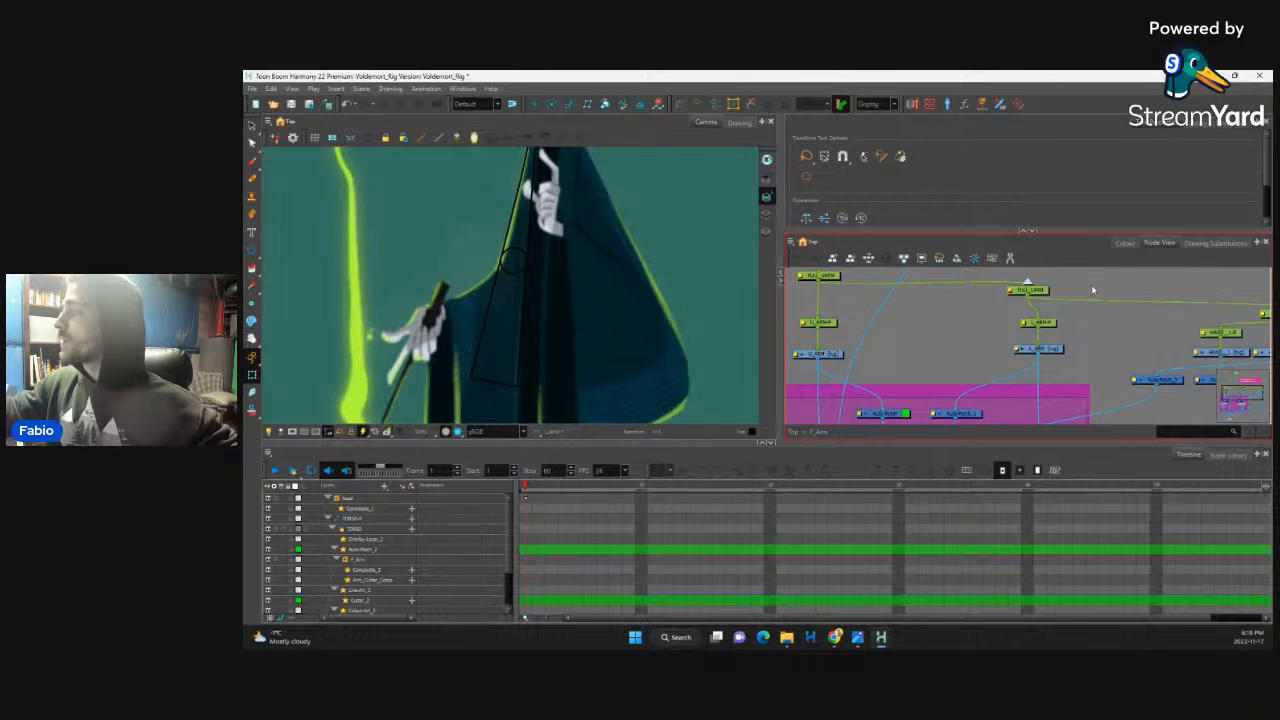
Step: Fill the upper-arm shape with the Robe colour using the Paint tool
{"action": "left_click_drag", "start_coordinate": [998, 379], "coordinate": [1033, 366]}
{"action": "left_click_drag", "start_coordinate": [963, 347], "coordinate": [934, 358]}
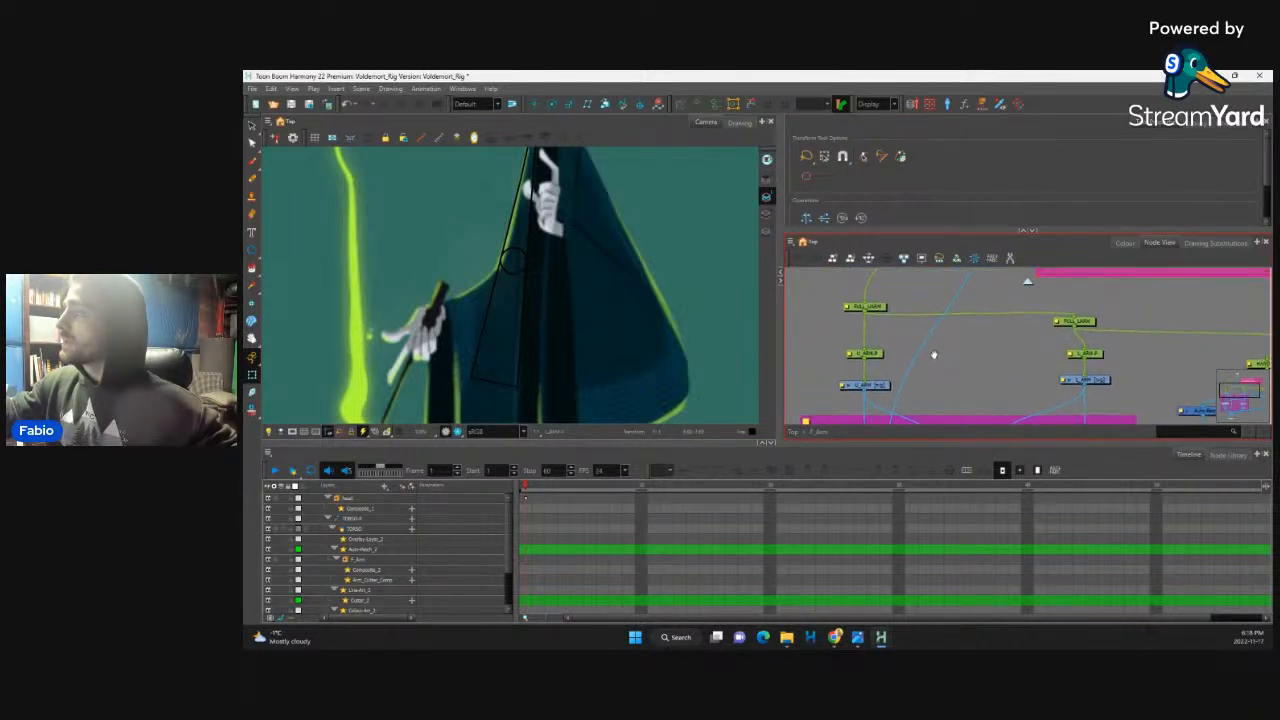
{"action": "left_click", "coordinate": [879, 386]}
{"action": "left_click_drag", "start_coordinate": [1000, 410], "coordinate": [982, 386]}
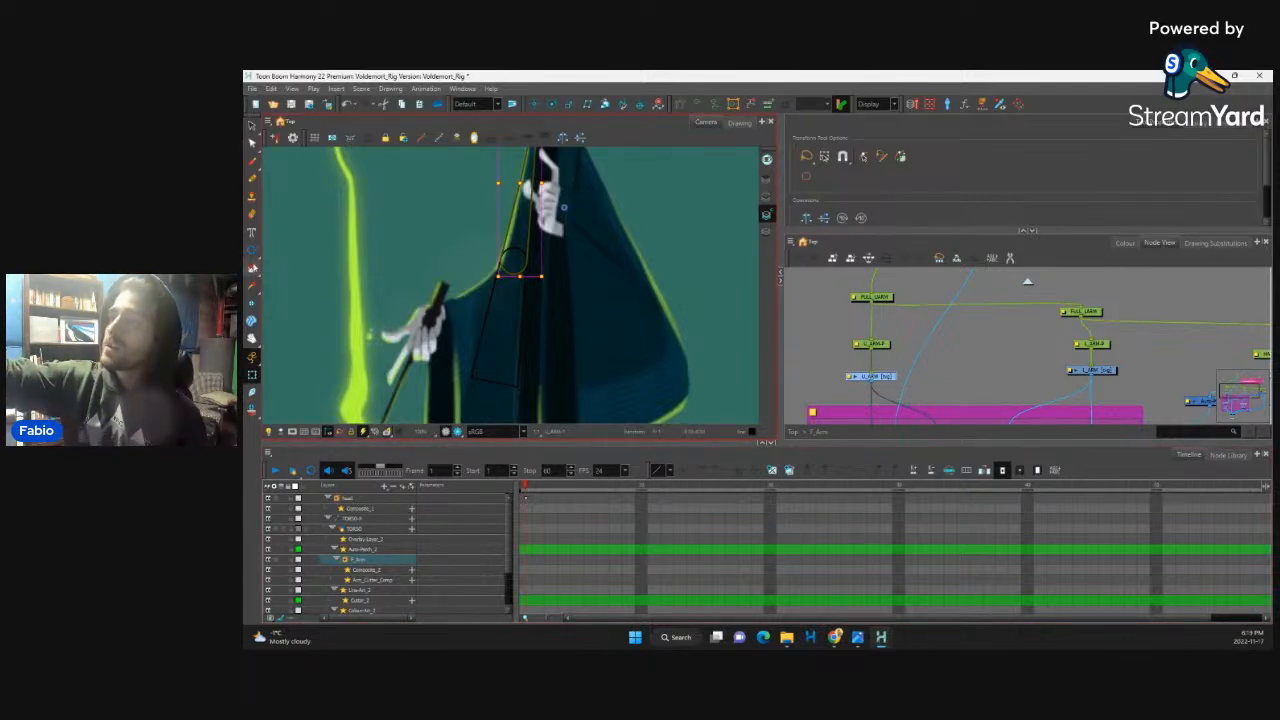
{"action": "left_click", "coordinate": [252, 267]}
{"action": "left_click", "coordinate": [290, 291]}
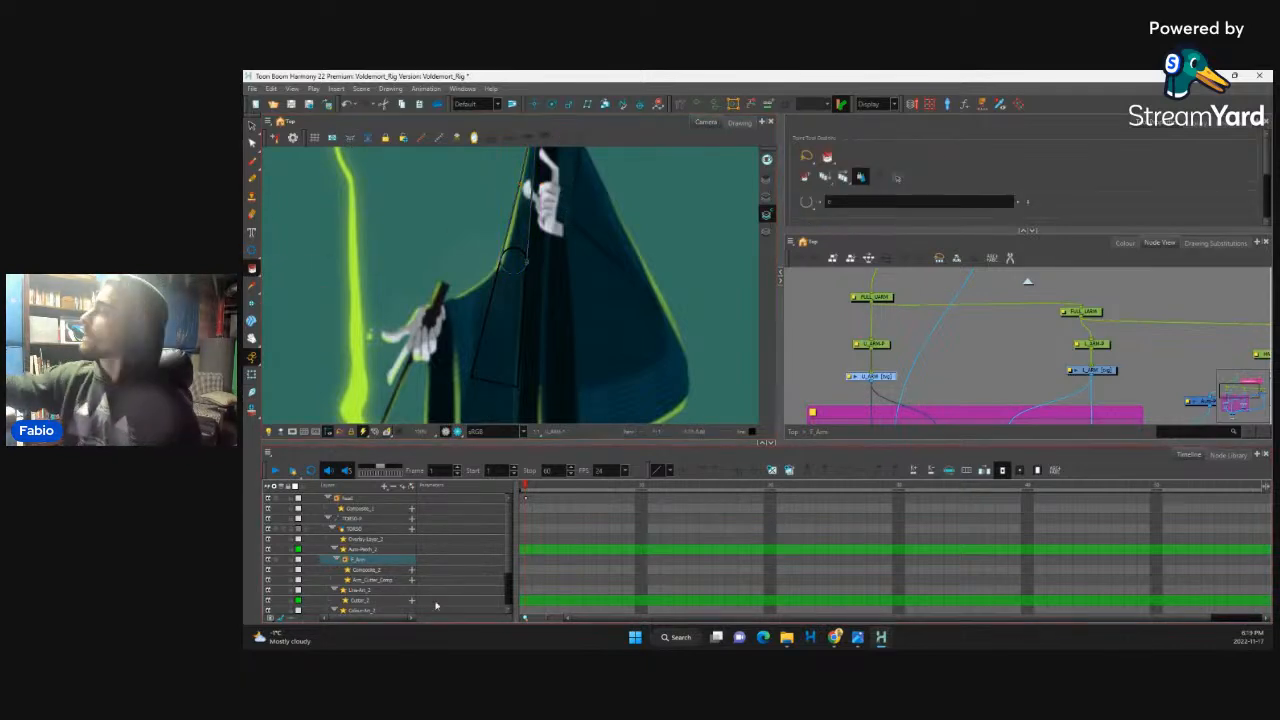
{"action": "left_click", "coordinate": [1125, 242]}
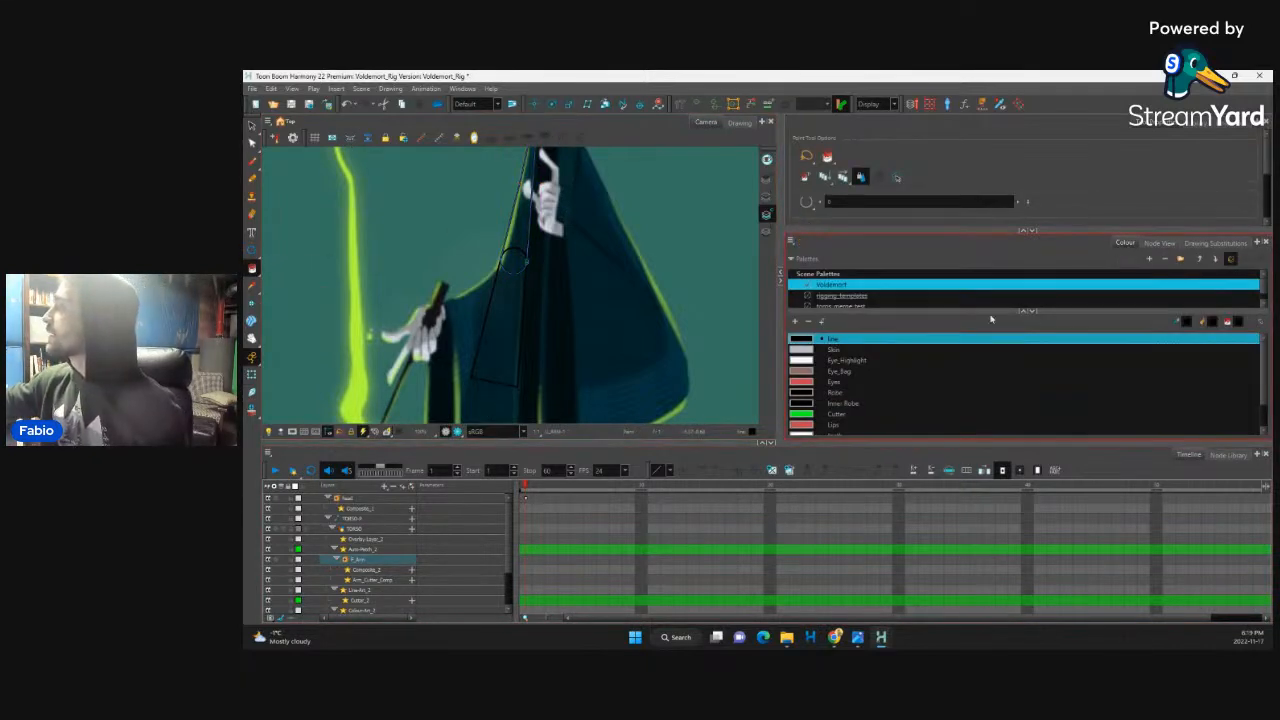
{"action": "left_click", "coordinate": [815, 393]}
{"action": "left_click", "coordinate": [516, 210]}
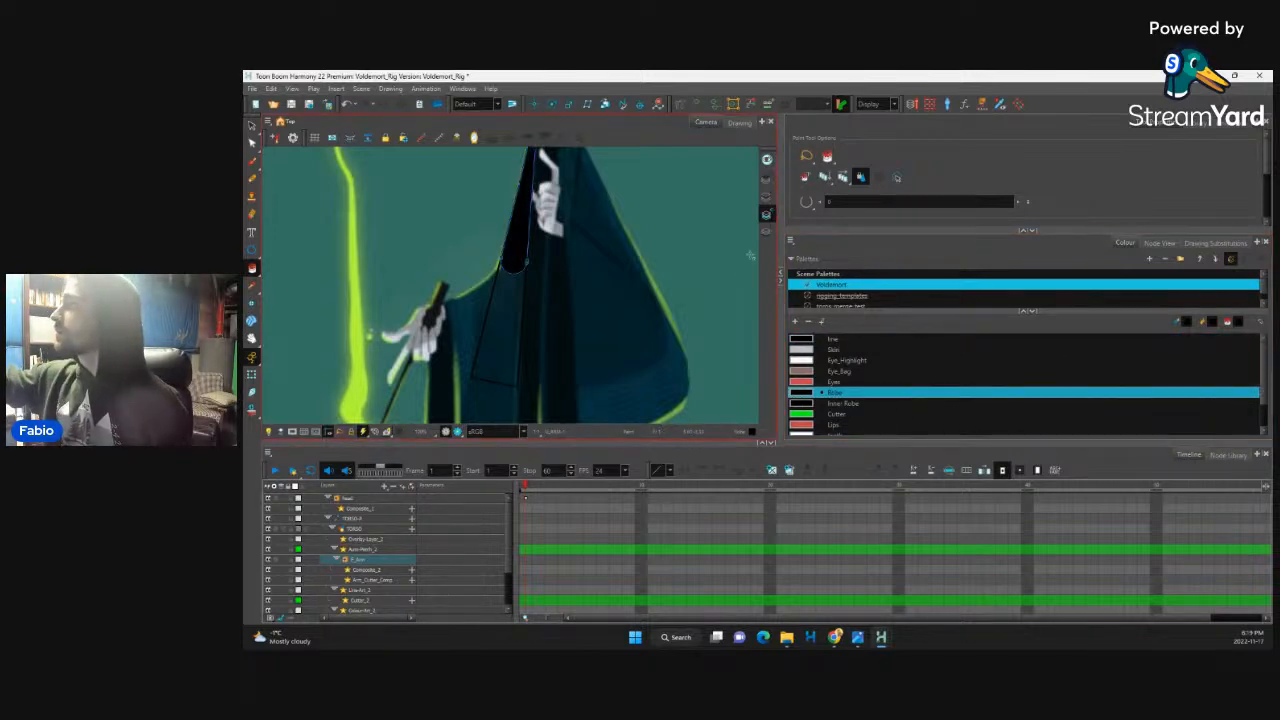
Step: Fill the lower-arm shape with the same Robe colour
{"action": "left_click", "coordinate": [1160, 242]}
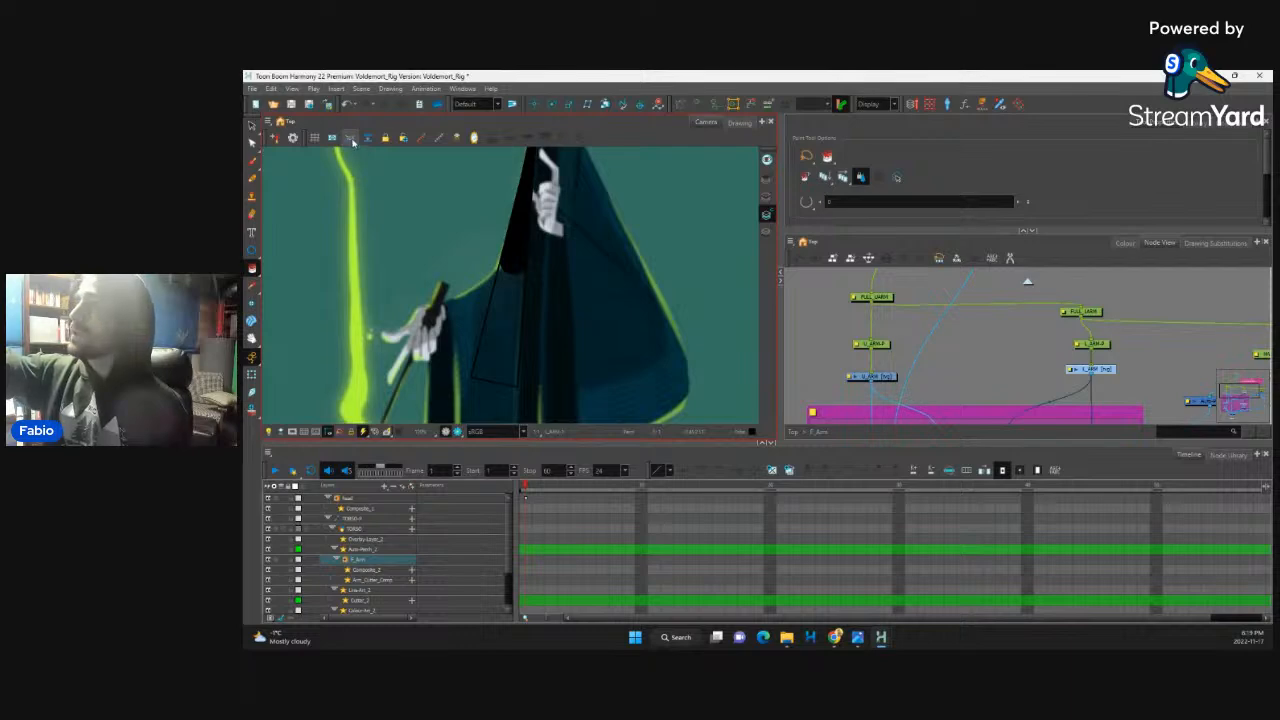
{"action": "left_click", "coordinate": [508, 330]}
{"action": "left_click", "coordinate": [252, 375]}
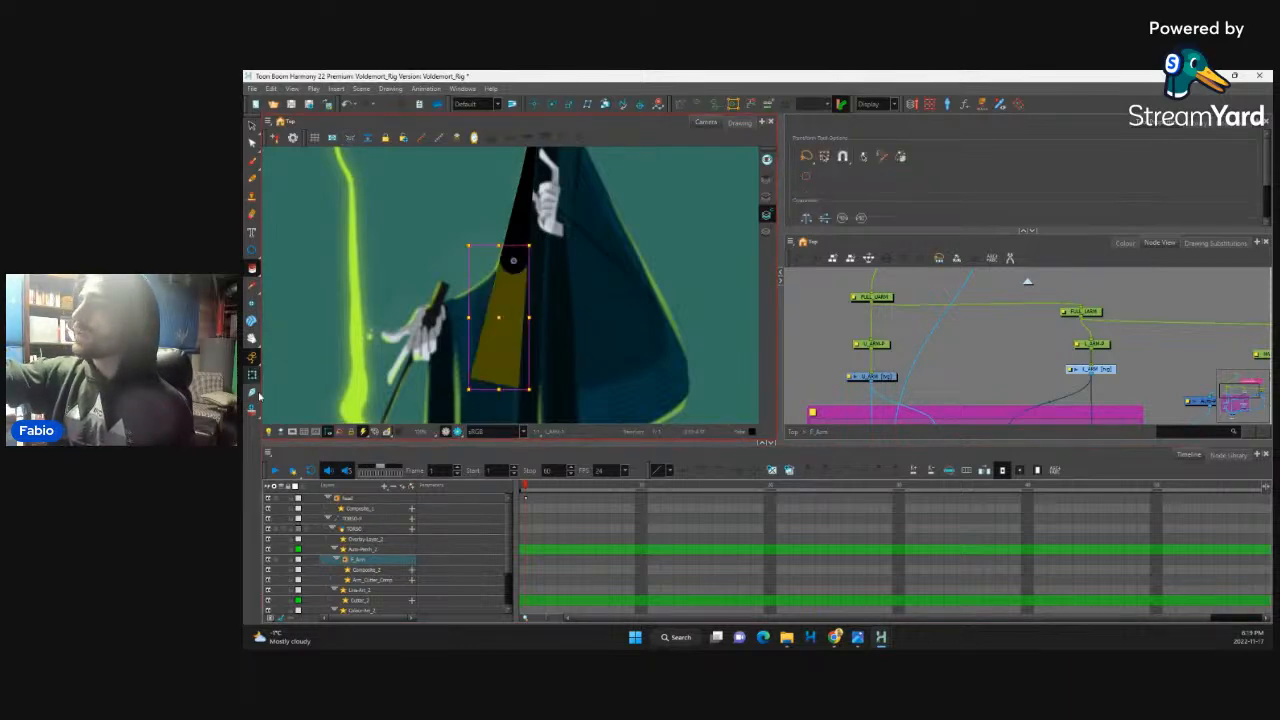
Step: Change the Robe swatch to a lighter reddish brown, and clear the selection to see the filled arm
{"action": "left_click", "coordinate": [1125, 243]}
{"action": "double_click", "coordinate": [811, 395]}
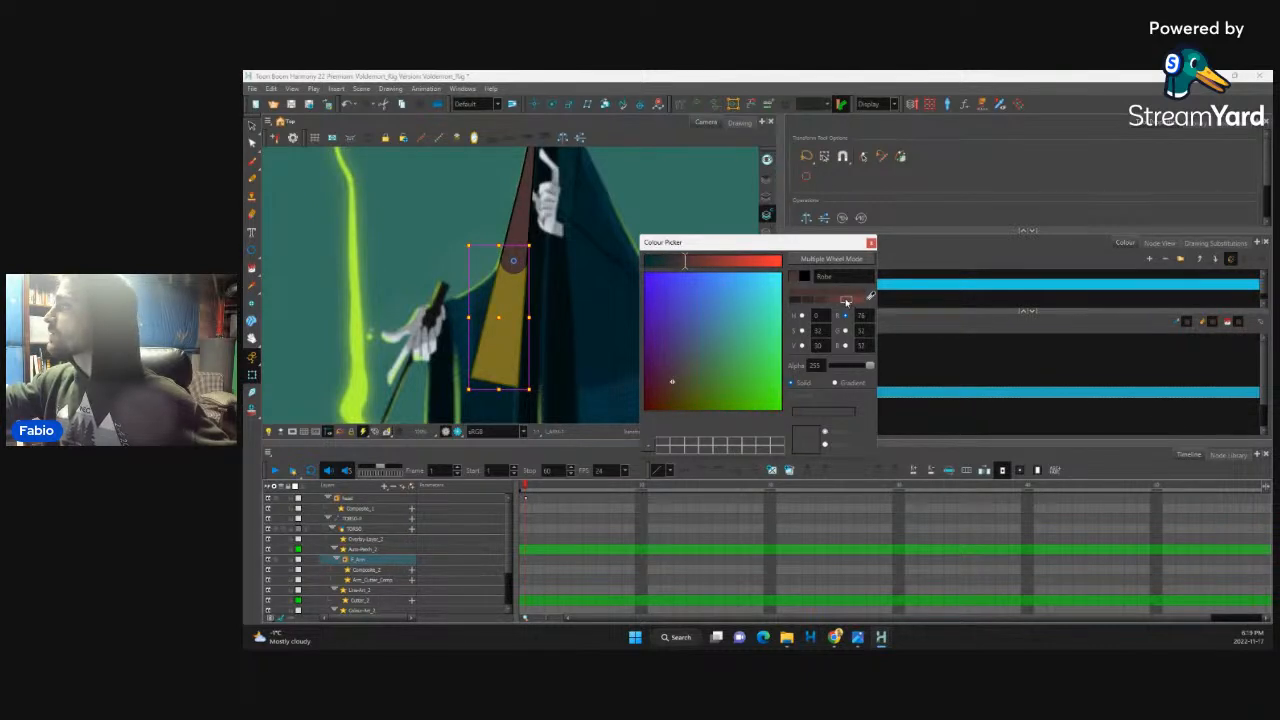
{"action": "left_click", "coordinate": [870, 242]}
{"action": "left_click", "coordinate": [307, 344]}
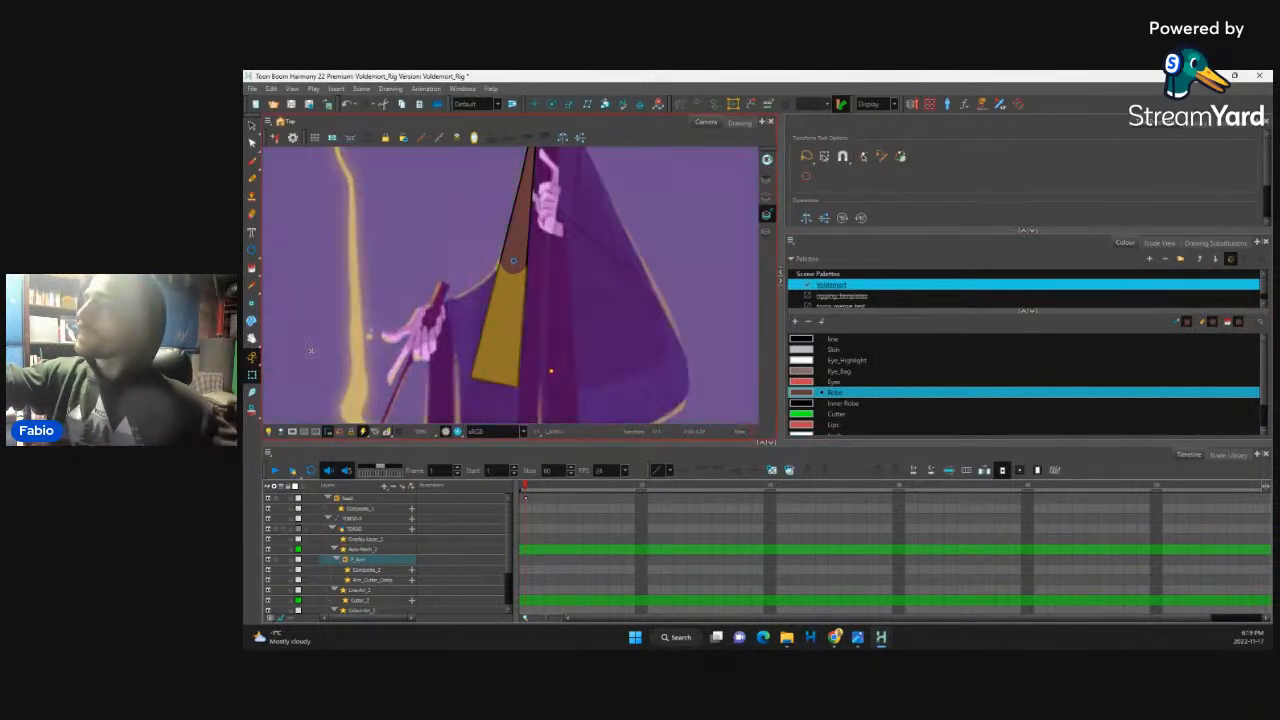
{"action": "left_click", "coordinate": [1164, 244]}
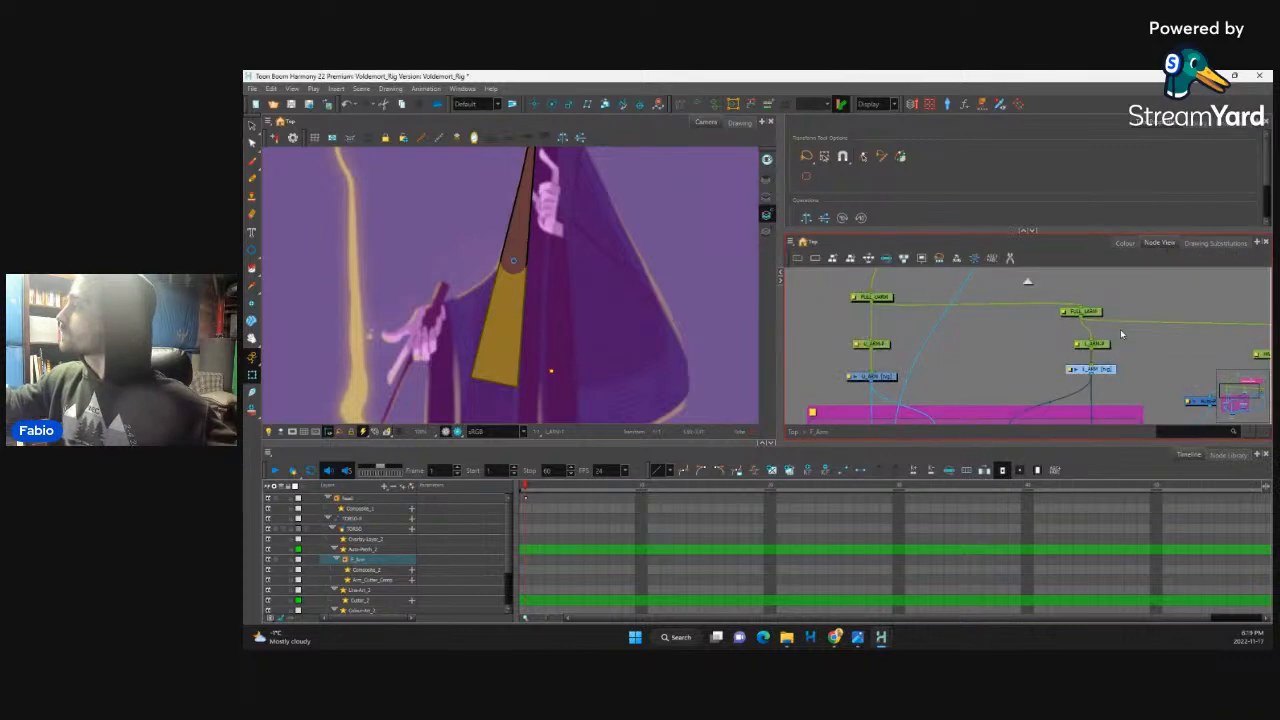
{"action": "left_click", "coordinate": [1121, 334]}
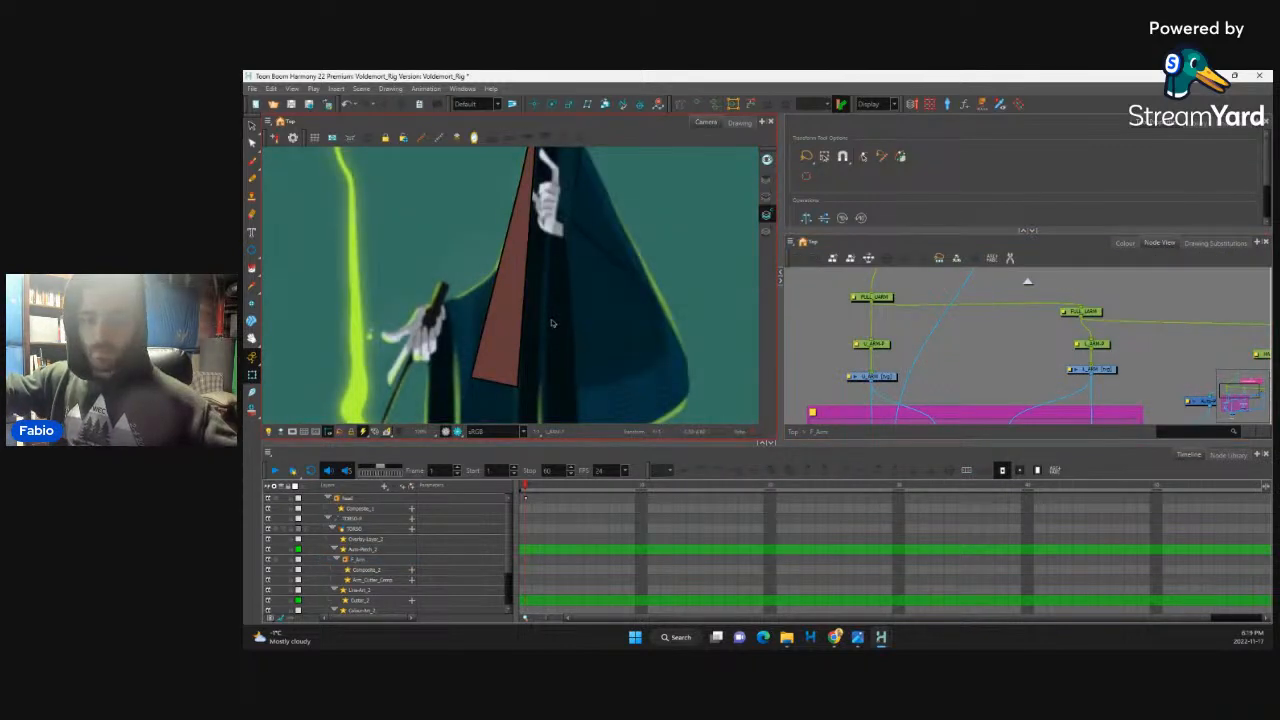
Step: Rotate the lower arm to nearly horizontal around the elbow pivot and examine the bent joint up close
{"action": "left_click", "coordinate": [505, 325]}
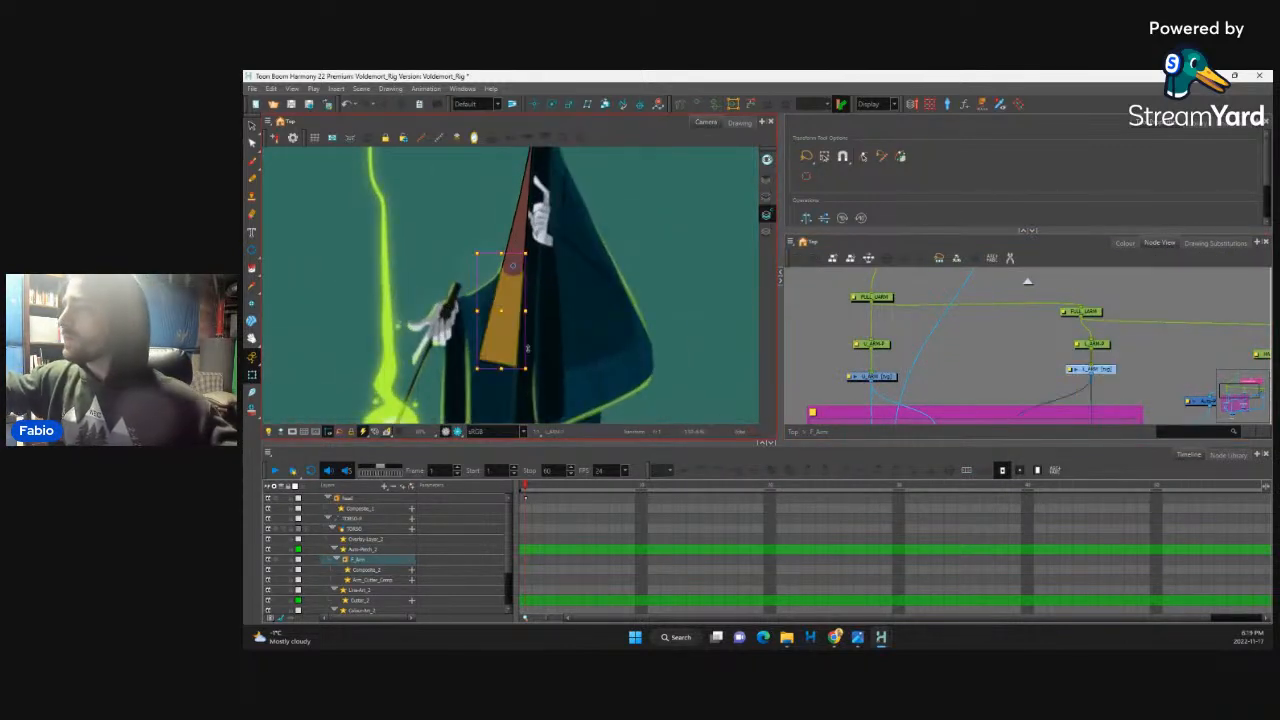
{"action": "left_click_drag", "start_coordinate": [530, 372], "coordinate": [437, 306]}
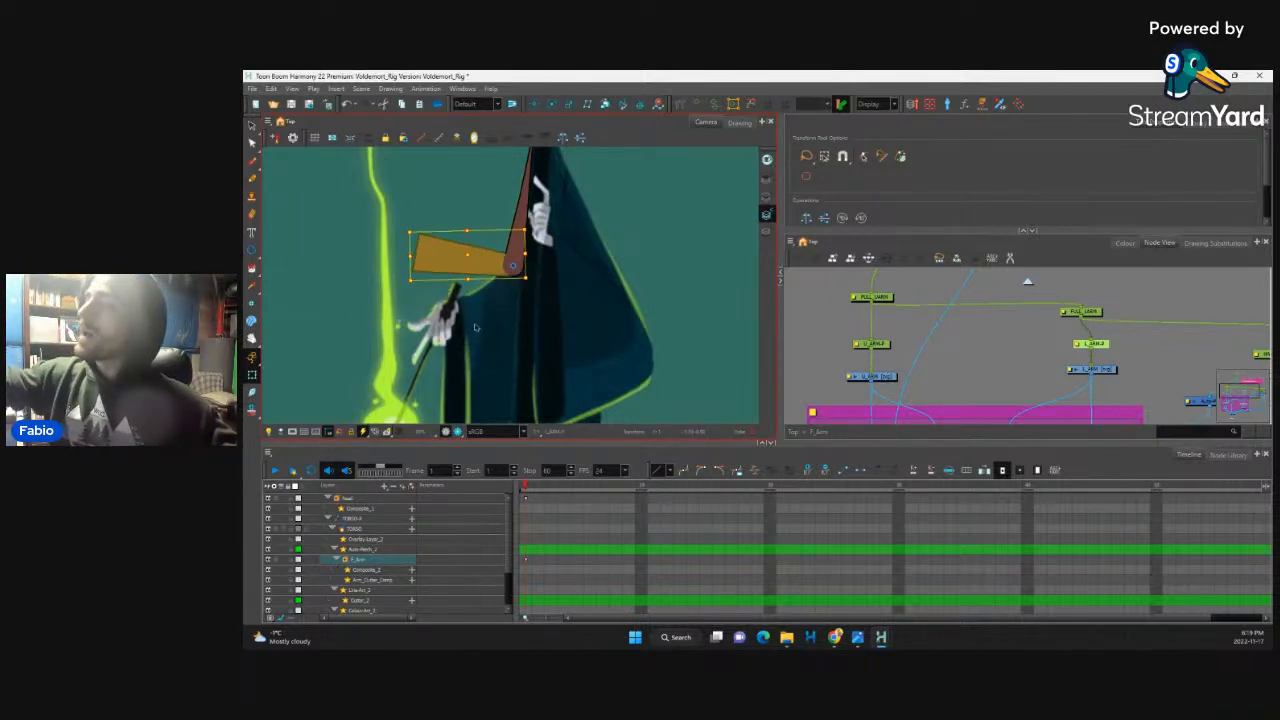
{"action": "key", "text": "1"}
{"action": "key", "text": "1"}
{"action": "key", "text": "2"}
{"action": "key", "text": "2"}
{"action": "key", "text": "2"}
{"action": "key", "text": "2"}
{"action": "key", "text": "2"}
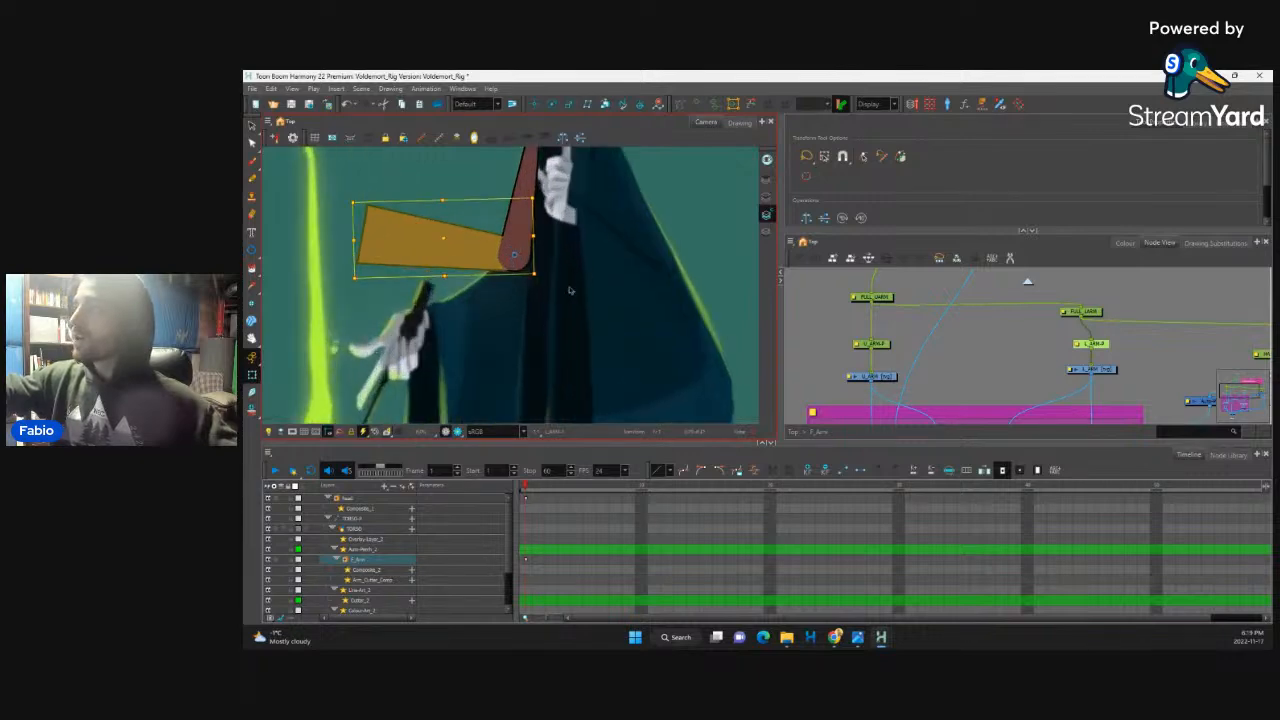
Step: Swing the lower arm through further test poses, undo the rotations and clear the selection
{"action": "left_click_drag", "start_coordinate": [529, 306], "coordinate": [548, 390]}
{"action": "left_click_drag", "start_coordinate": [322, 255], "coordinate": [538, 427]}
{"action": "key", "text": "ctrl+z"}
{"action": "key", "text": "ctrl+z"}
{"action": "left_click_drag", "start_coordinate": [586, 316], "coordinate": [597, 269]}
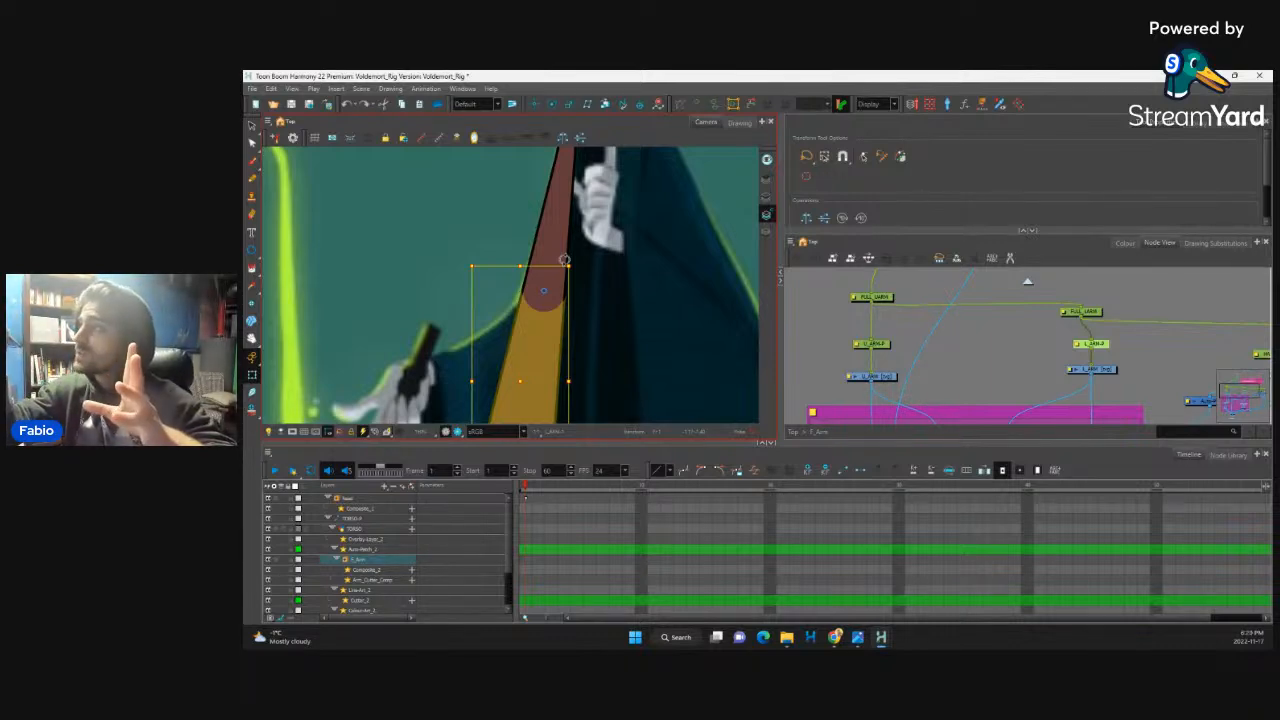
{"action": "left_click", "coordinate": [980, 361]}
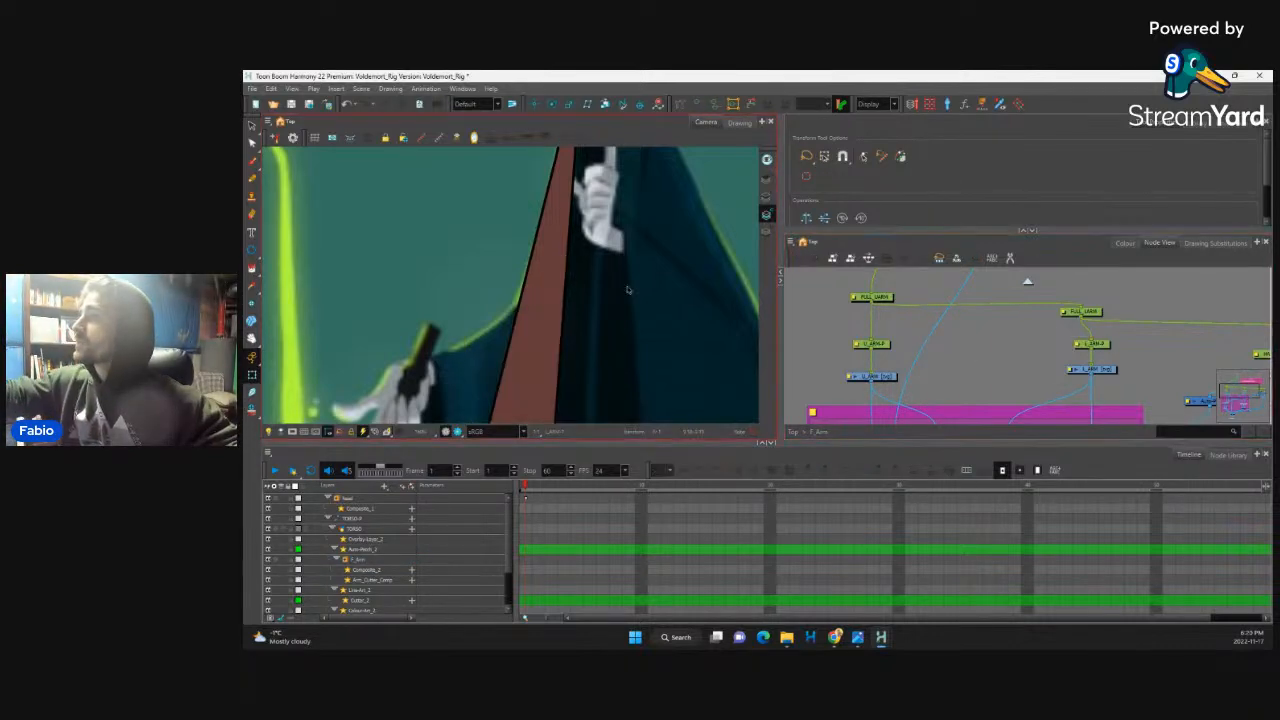
Step: Open the upper-arm drawing in the Drawing view, try deleting its side lines, and undo the deletion
{"action": "left_click_drag", "start_coordinate": [591, 290], "coordinate": [582, 335]}
{"action": "left_click", "coordinate": [537, 302]}
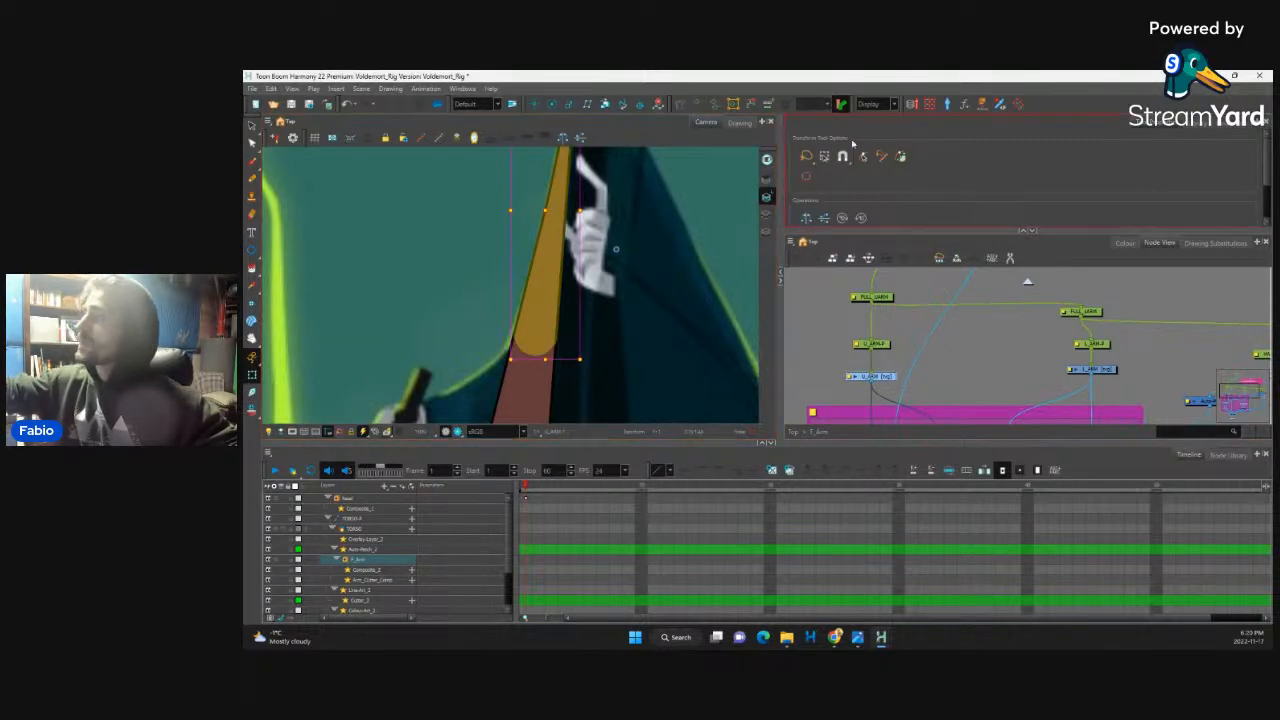
{"action": "left_click", "coordinate": [252, 127]}
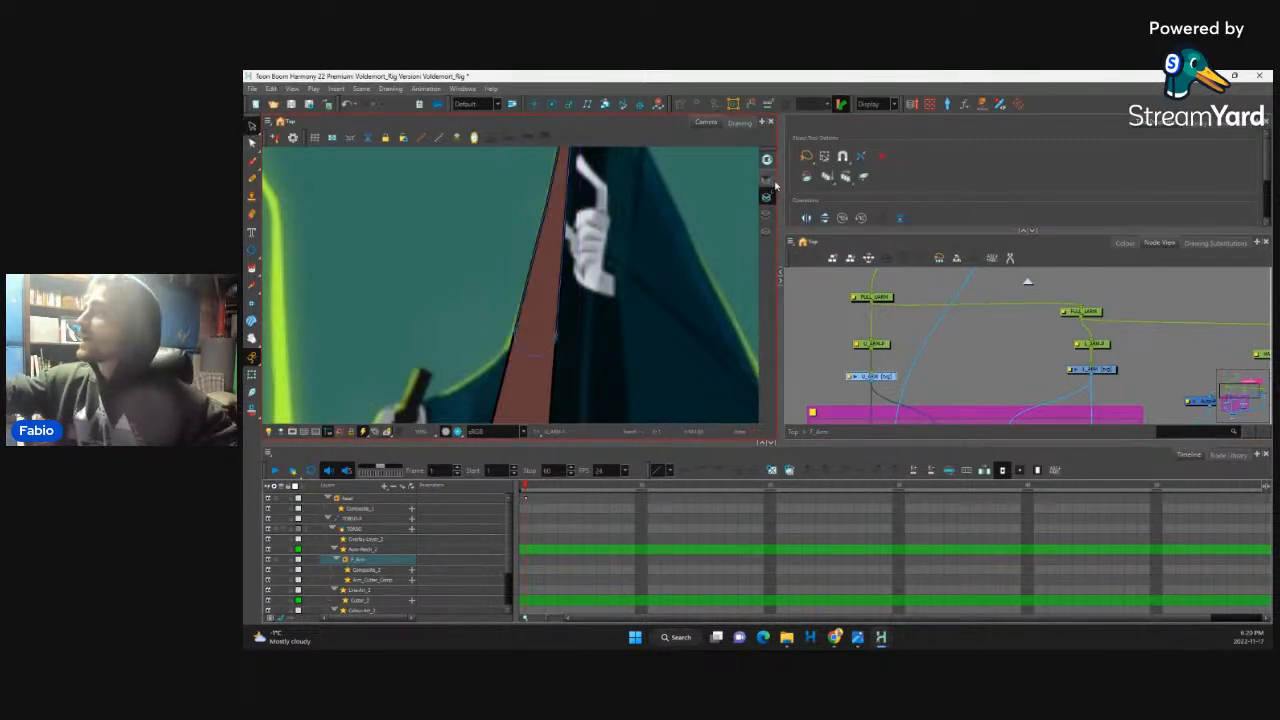
{"action": "left_click", "coordinate": [740, 123]}
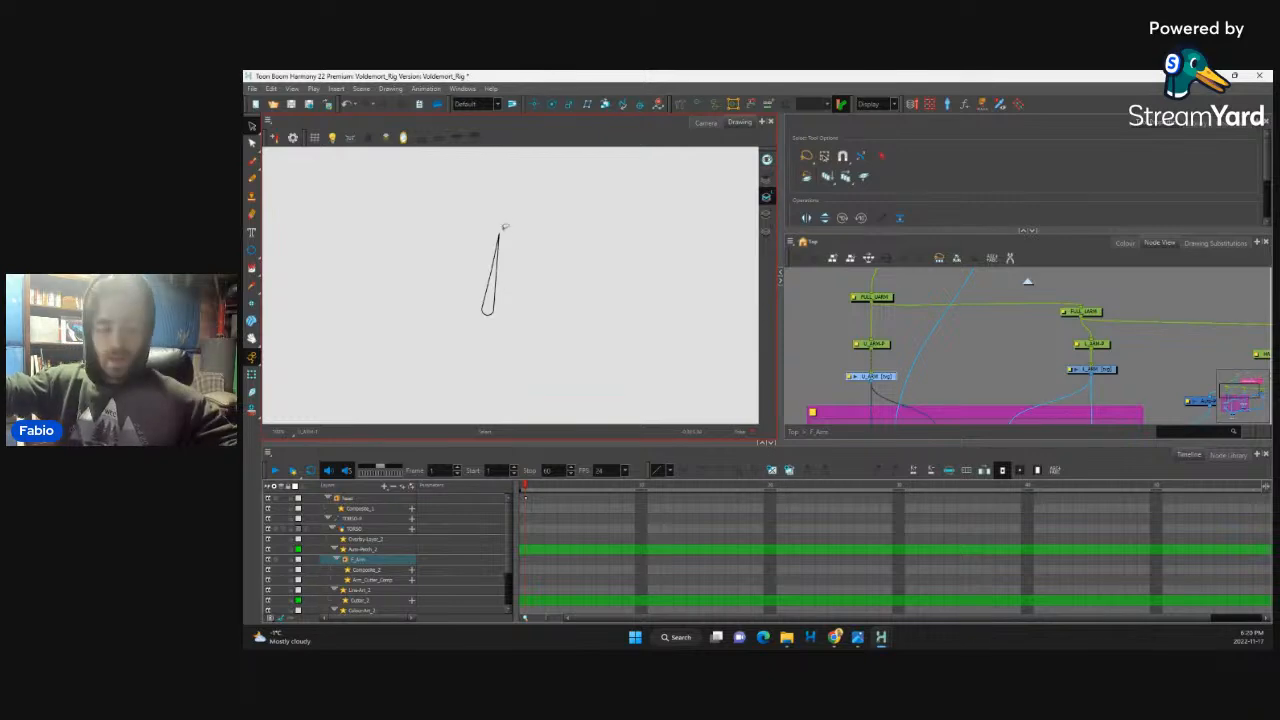
{"action": "scroll", "coordinate": [510, 262], "scroll_direction": "up", "scroll_amount": 8}
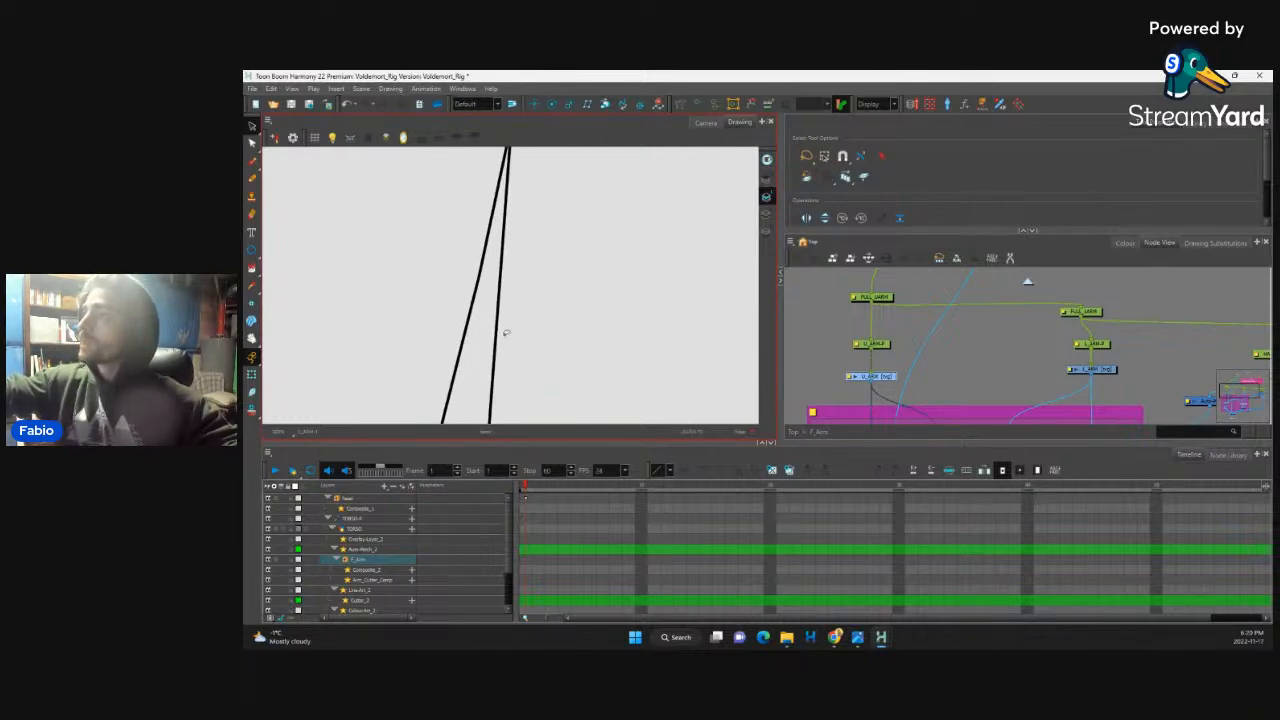
{"action": "left_click", "coordinate": [497, 336]}
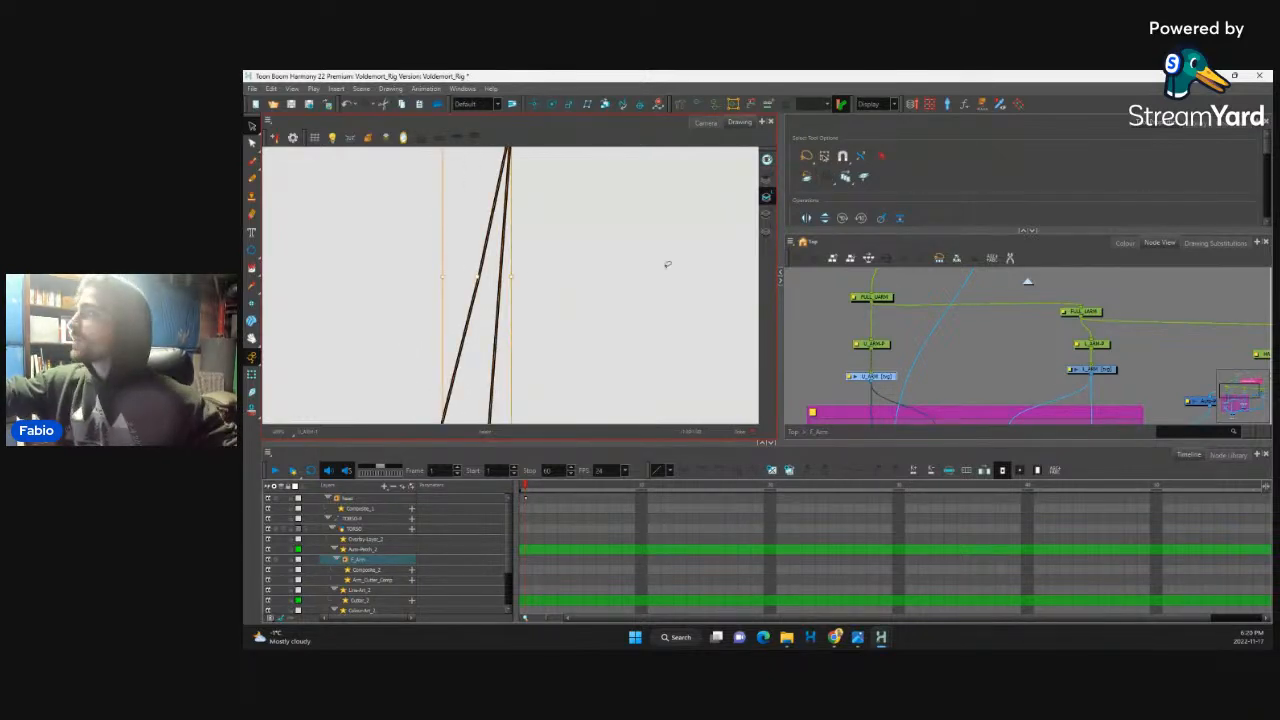
{"action": "key", "text": "Delete"}
{"action": "key", "text": "ctrl+z"}
Step: Examine which upper-arm lines belong to the line art layer, then return to the Camera view
{"action": "mouse_move", "coordinate": [580, 300]}
{"action": "left_mouse_down"}
{"action": "mouse_move", "coordinate": [617, 235]}
{"action": "mouse_move", "coordinate": [591, 296]}
{"action": "left_mouse_up"}
{"action": "key", "text": "ctrl+z"}
{"action": "key", "text": "ctrl+z"}
{"action": "key", "text": "ctrl+z"}
{"action": "key", "text": "ctrl+z"}
{"action": "key", "text": "ctrl+z"}
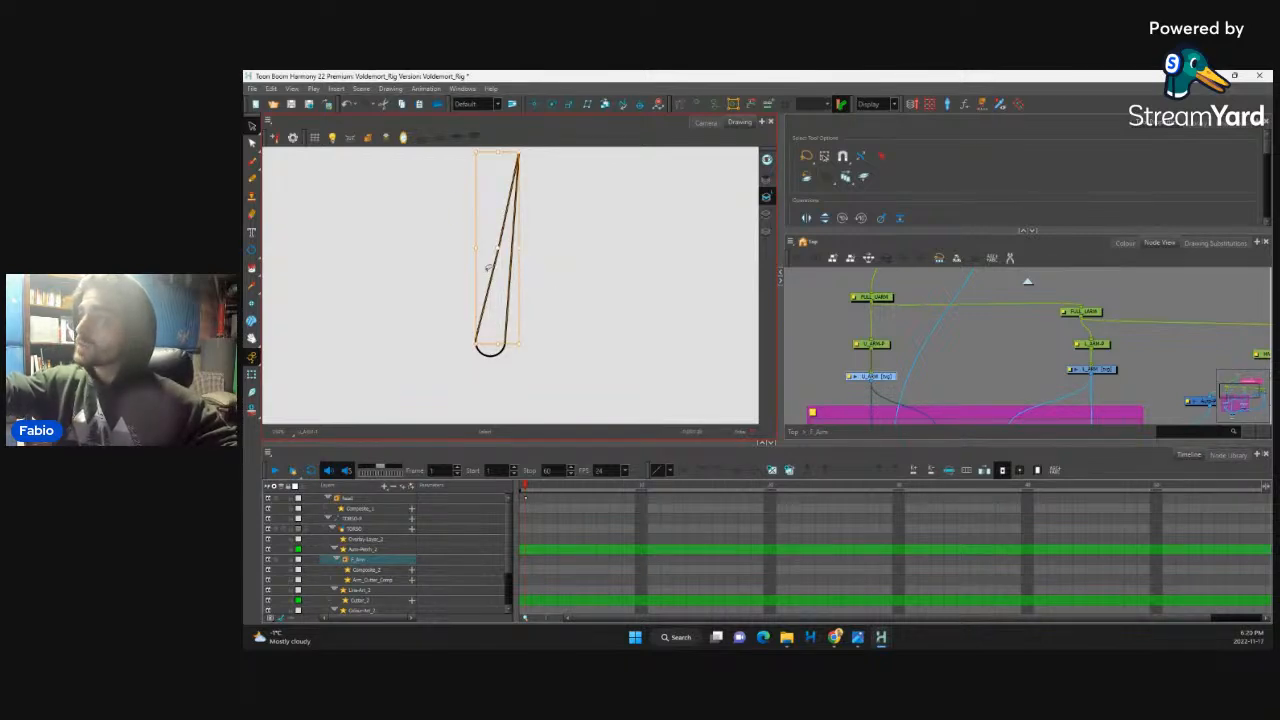
{"action": "key", "text": "ctrl+z"}
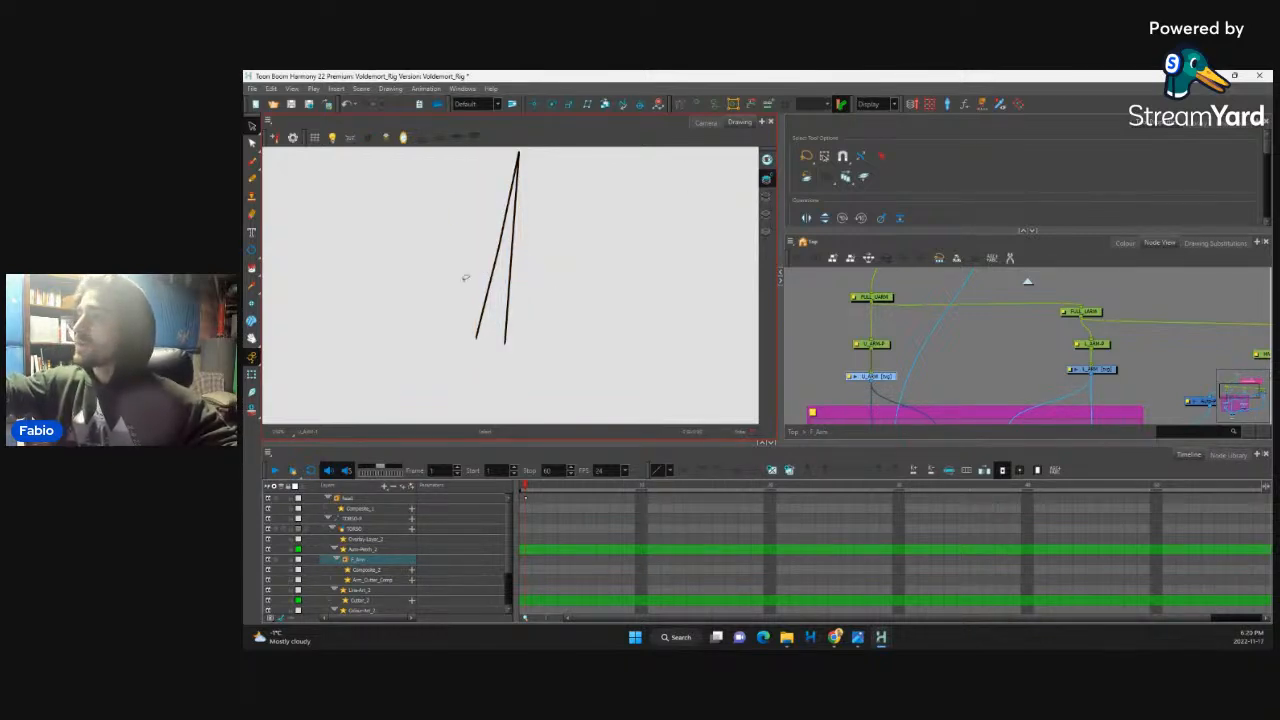
{"action": "key", "text": "ctrl+shift+z"}
{"action": "left_click", "coordinate": [704, 122]}
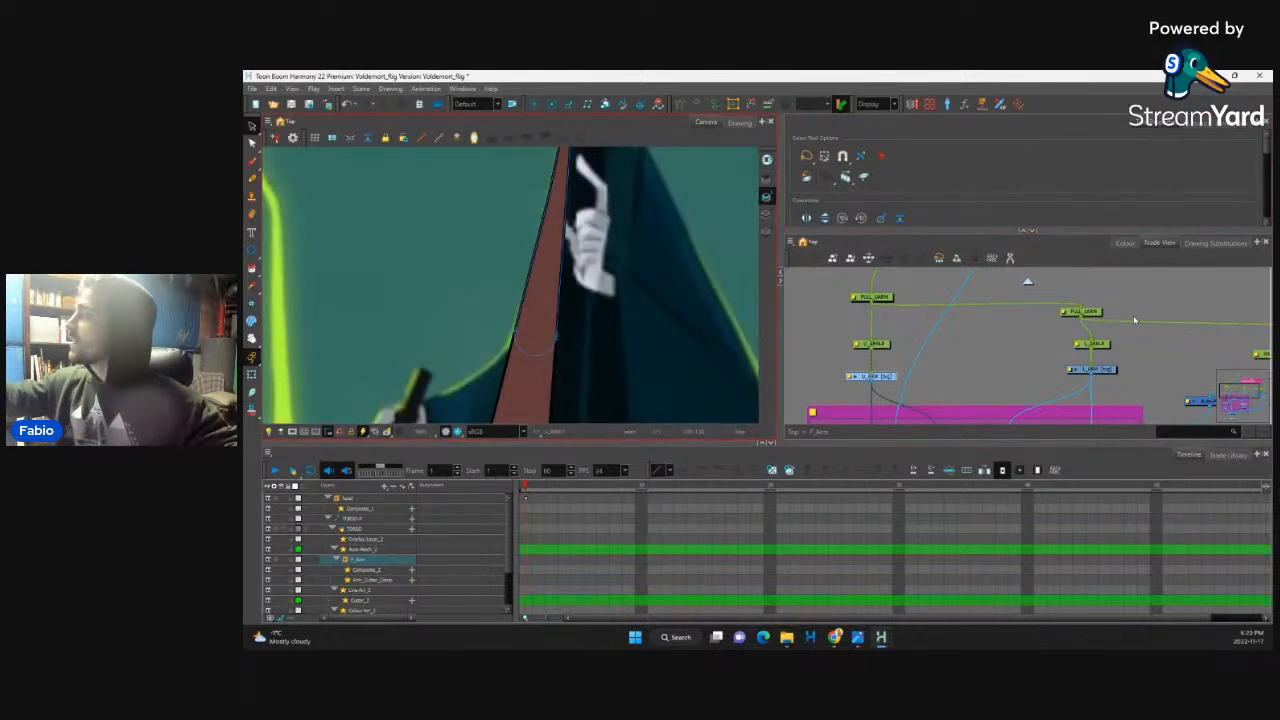
Step: Open the lower-arm drawing, check its outline on the line art layer, and return to the Camera view
{"action": "left_click", "coordinate": [1096, 372]}
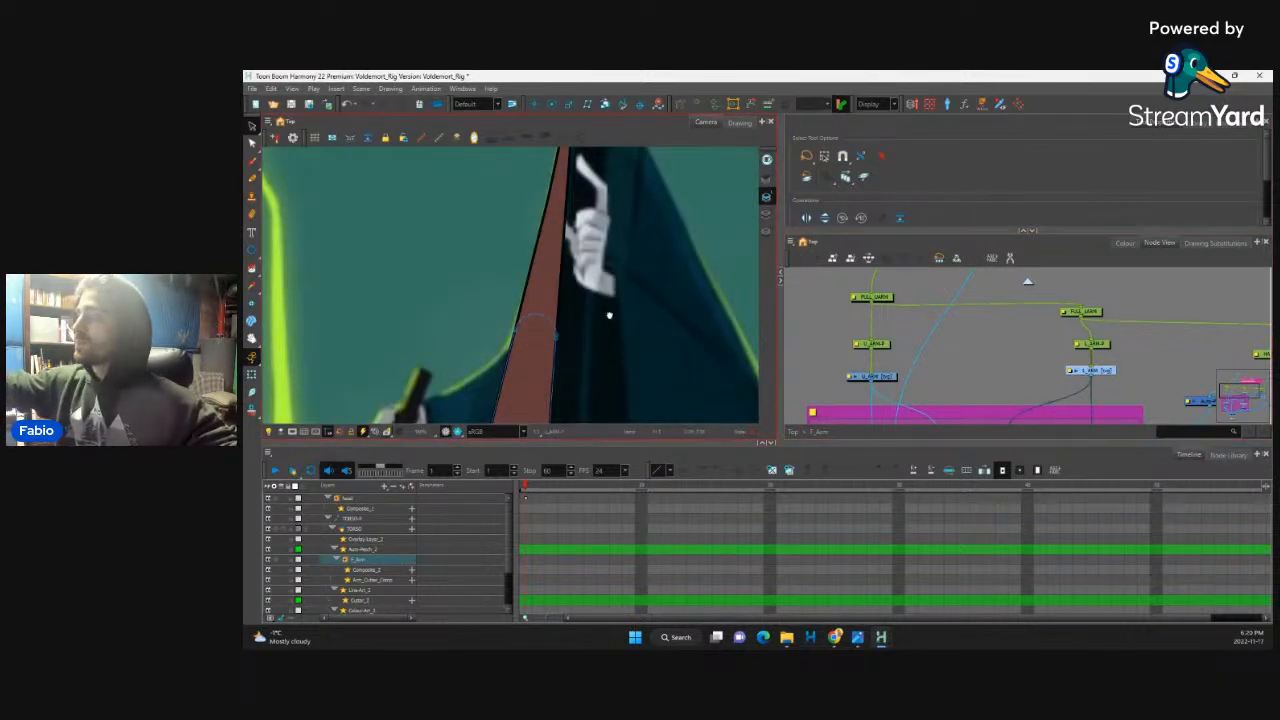
{"action": "left_click", "coordinate": [740, 122]}
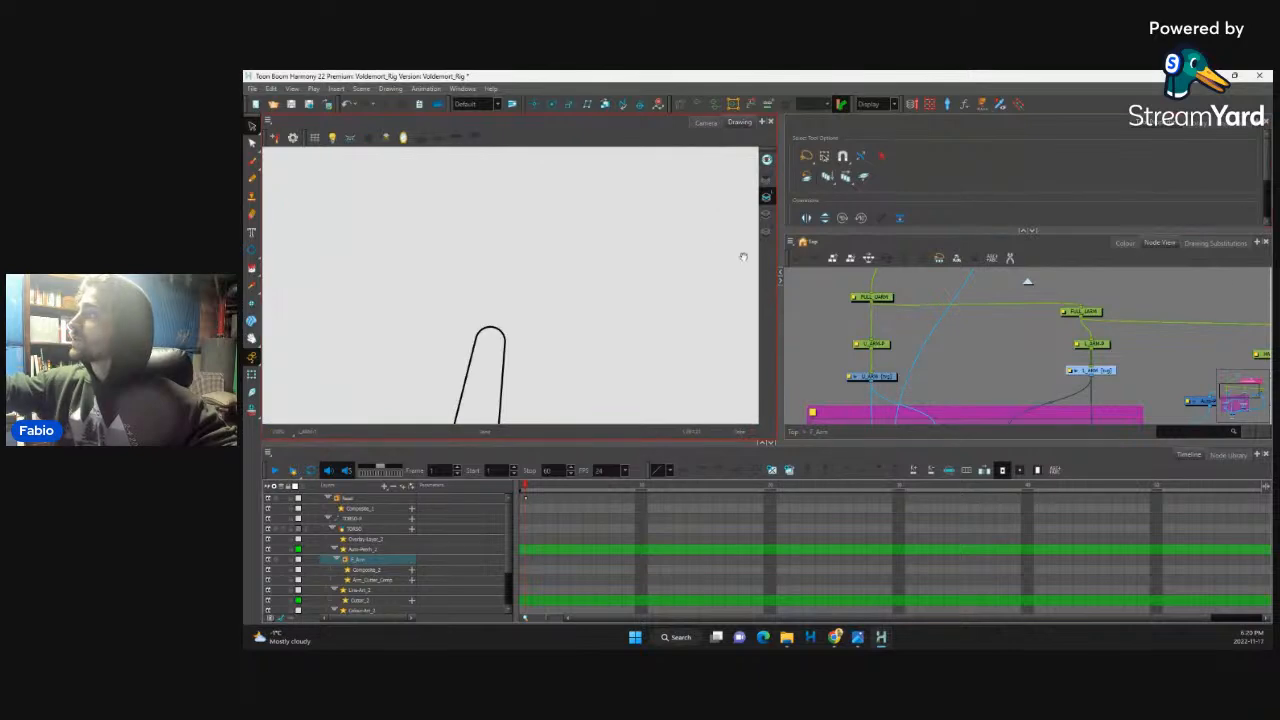
{"action": "left_click_drag", "start_coordinate": [668, 299], "coordinate": [686, 204]}
{"action": "left_click", "coordinate": [479, 303]}
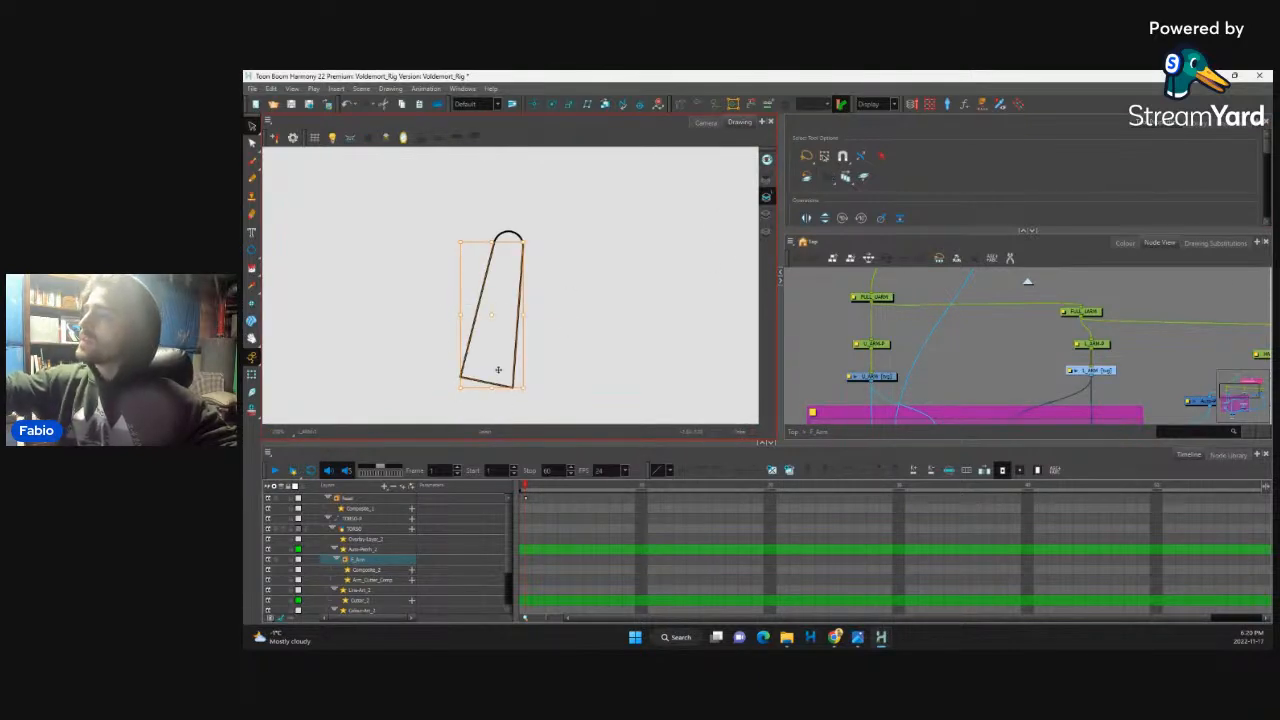
{"action": "left_click", "coordinate": [767, 177]}
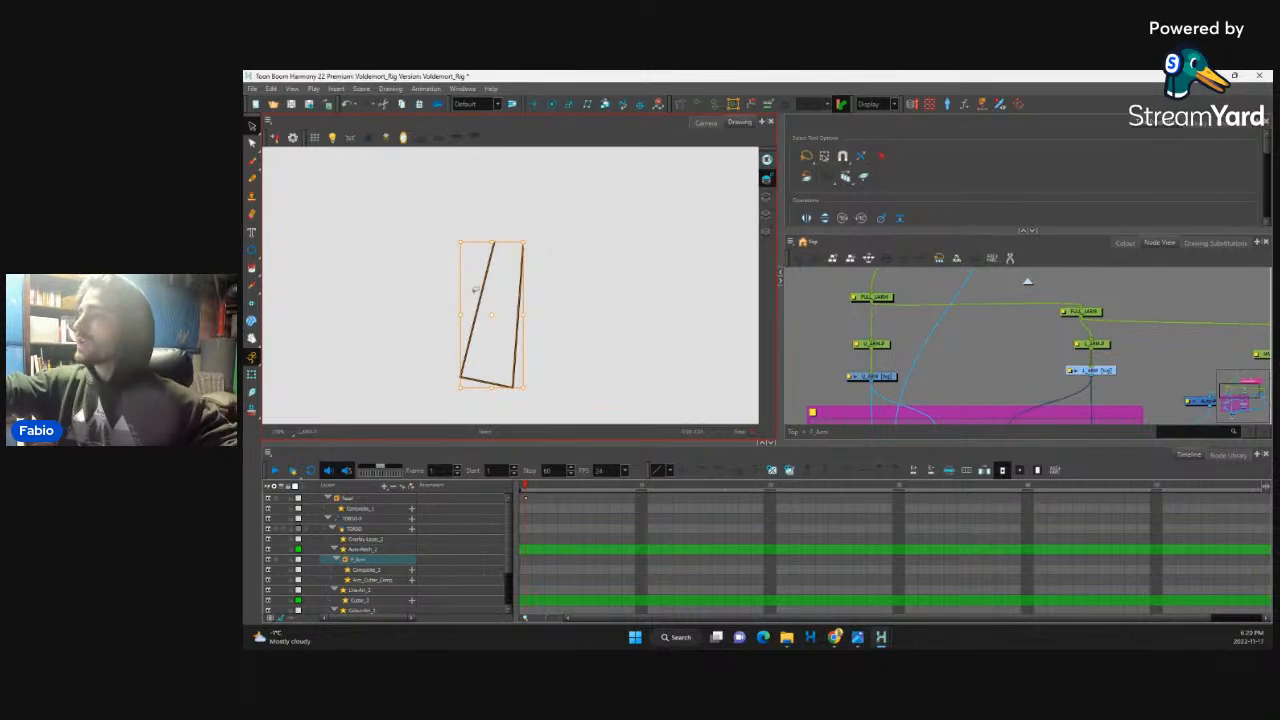
{"action": "left_click", "coordinate": [709, 123]}
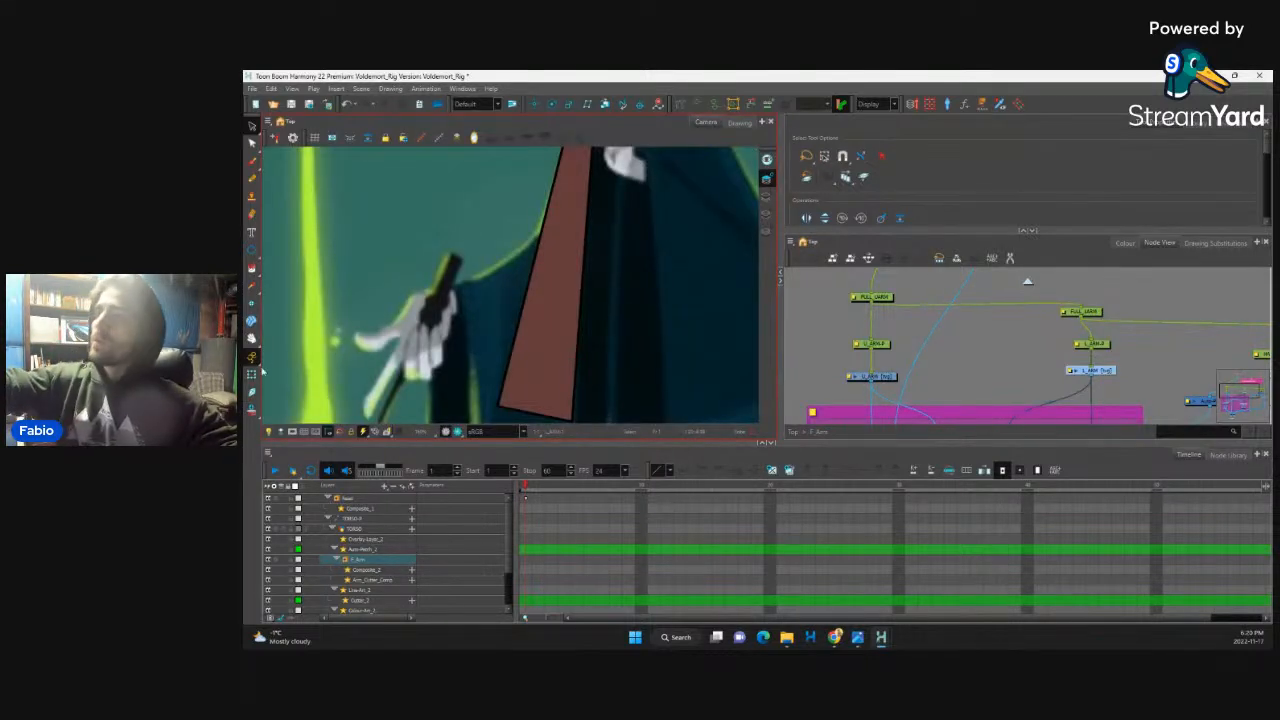
Step: Rotate the lower arm to horizontal and compare how both arm parts overlap at the elbow
{"action": "scroll", "coordinate": [539, 334], "scroll_direction": "down", "scroll_amount": 2}
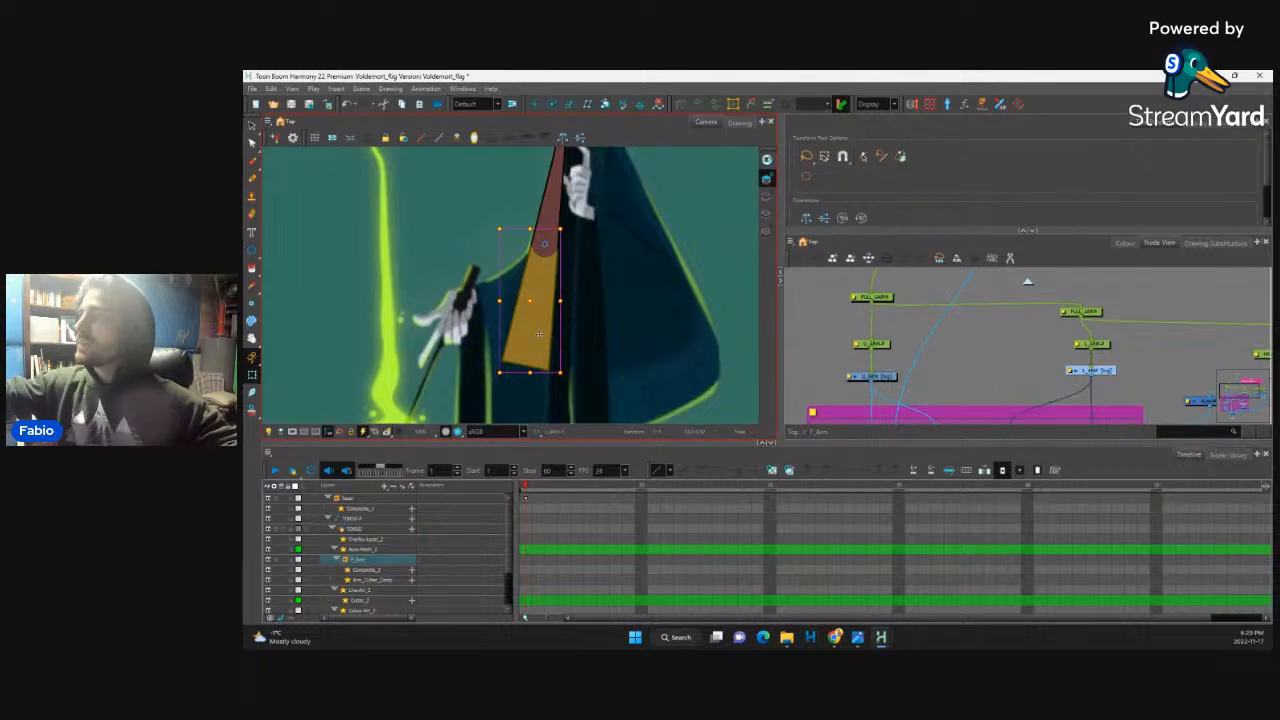
{"action": "left_click_drag", "start_coordinate": [570, 218], "coordinate": [577, 276]}
{"action": "scroll", "coordinate": [575, 270], "scroll_direction": "up", "scroll_amount": 4}
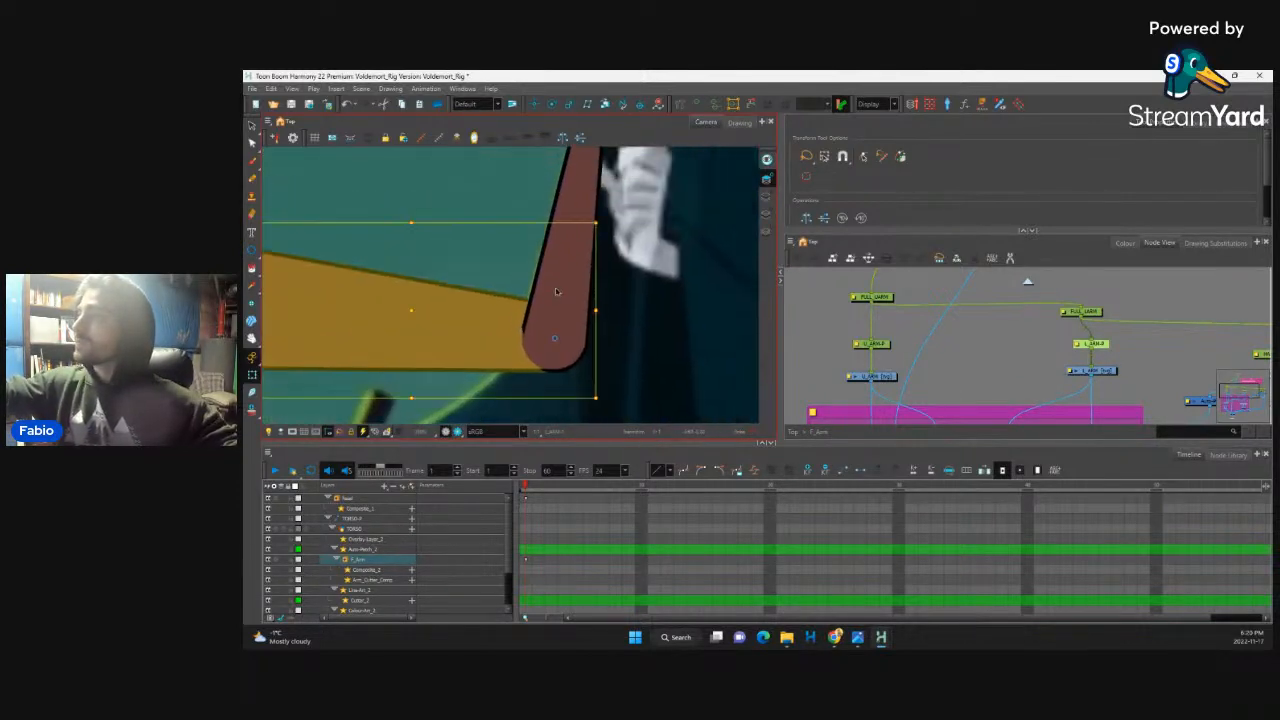
{"action": "left_click", "coordinate": [560, 293]}
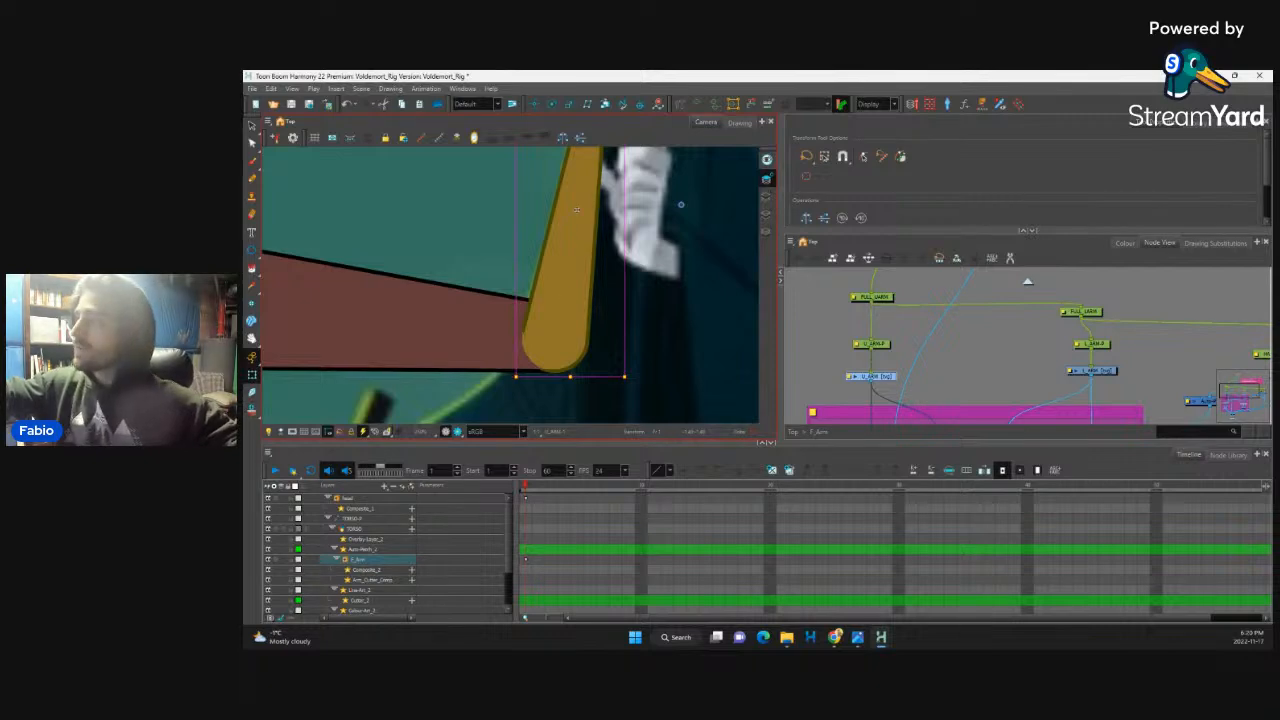
{"action": "left_click", "coordinate": [500, 355]}
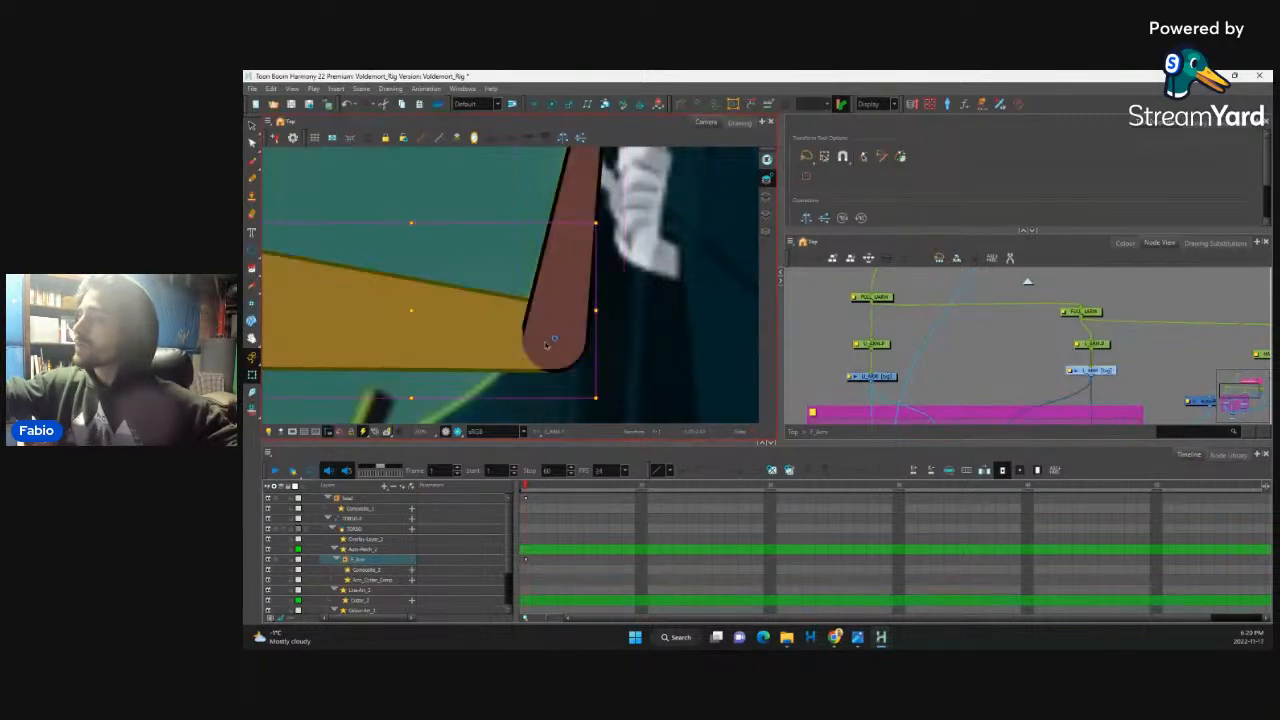
{"action": "scroll", "coordinate": [575, 305], "scroll_direction": "down", "scroll_amount": 4}
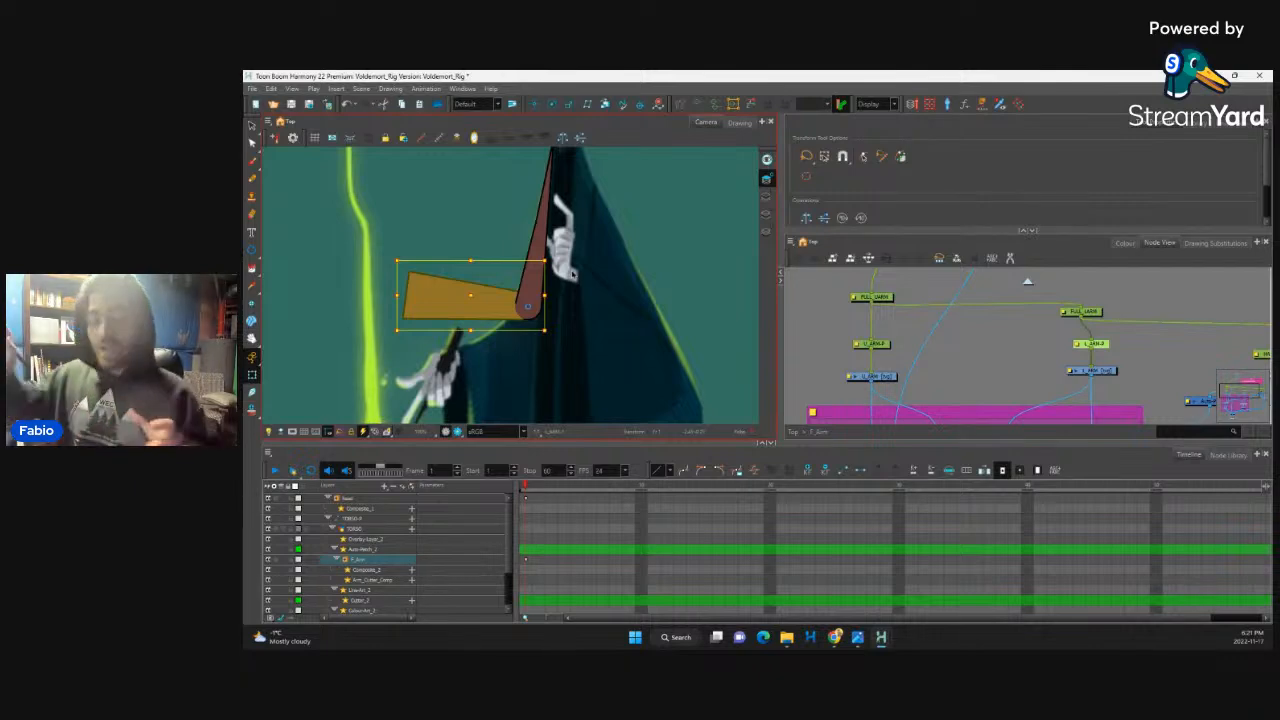
Step: Test the elbow bend with the lower arm in front of the upper arm, then undo back to the straight pose
{"action": "left_click_drag", "start_coordinate": [389, 346], "coordinate": [445, 313]}
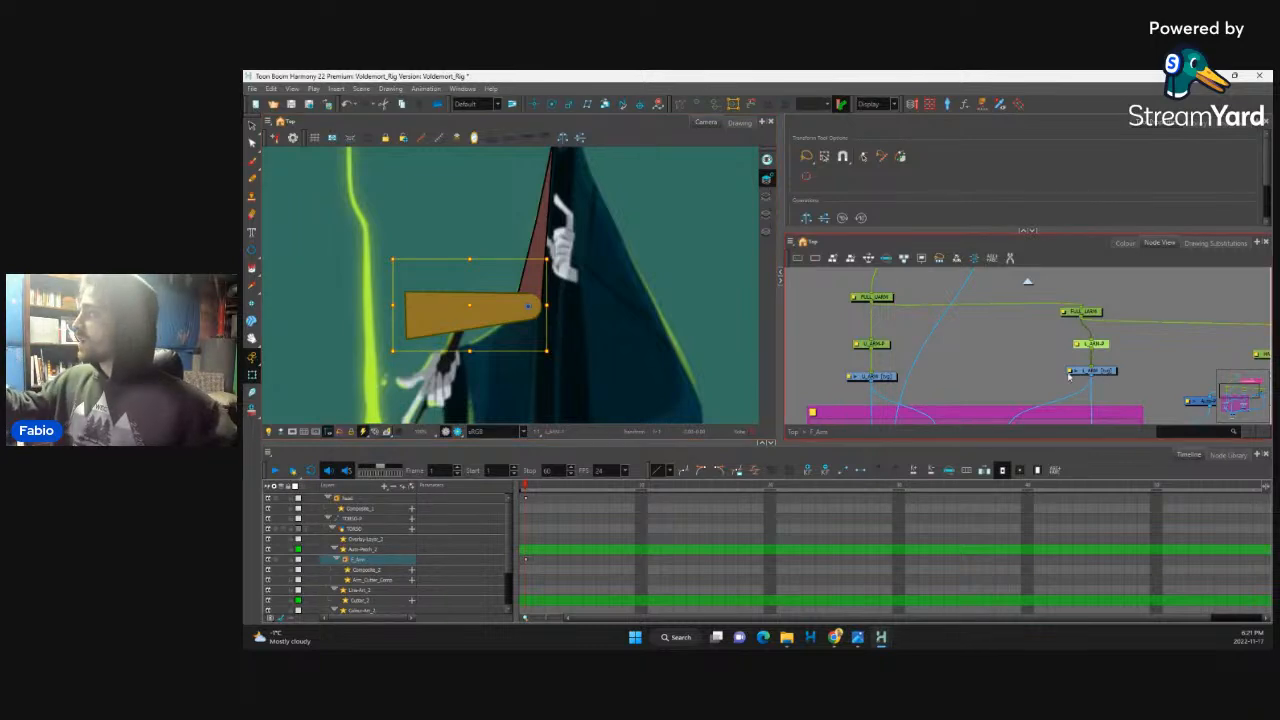
{"action": "left_click_drag", "start_coordinate": [556, 256], "coordinate": [571, 268]}
{"action": "key", "text": "Escape"}
{"action": "left_click", "coordinate": [525, 297]}
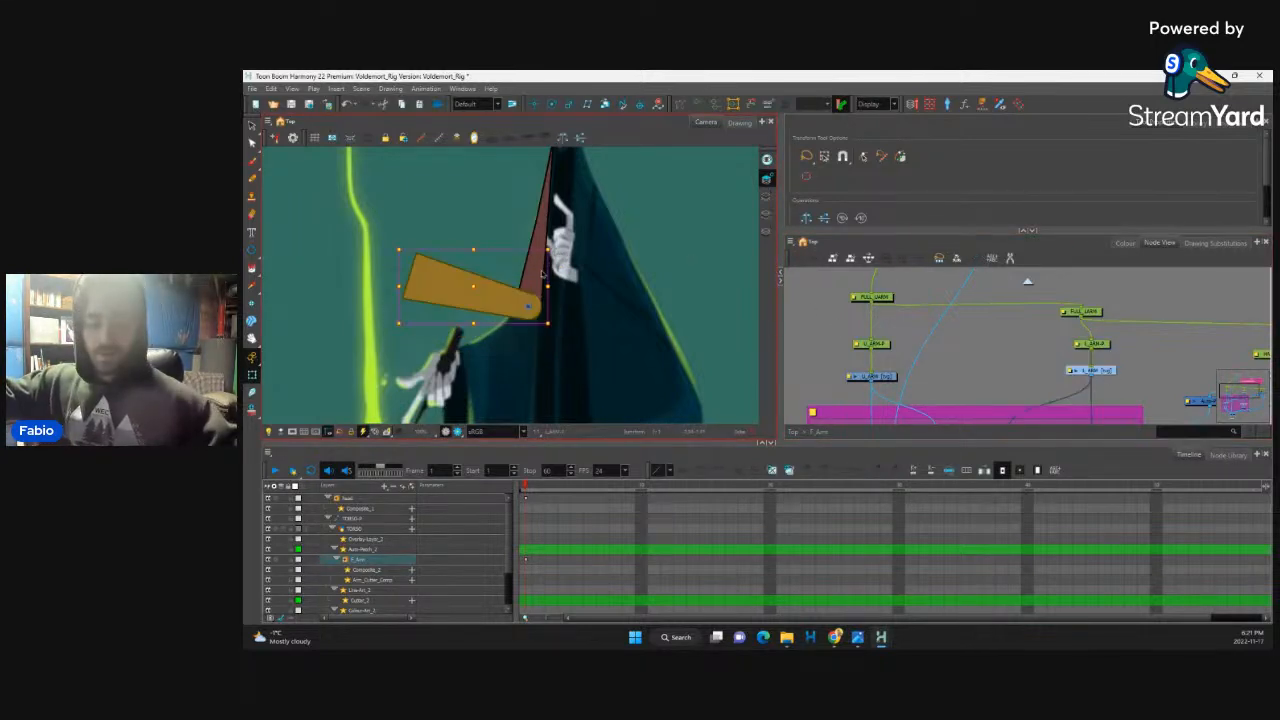
{"action": "key", "text": "ctrl+z"}
{"action": "key", "text": "ctrl+z"}
{"action": "key", "text": "ctrl+z"}
{"action": "key", "text": "ctrl+z"}
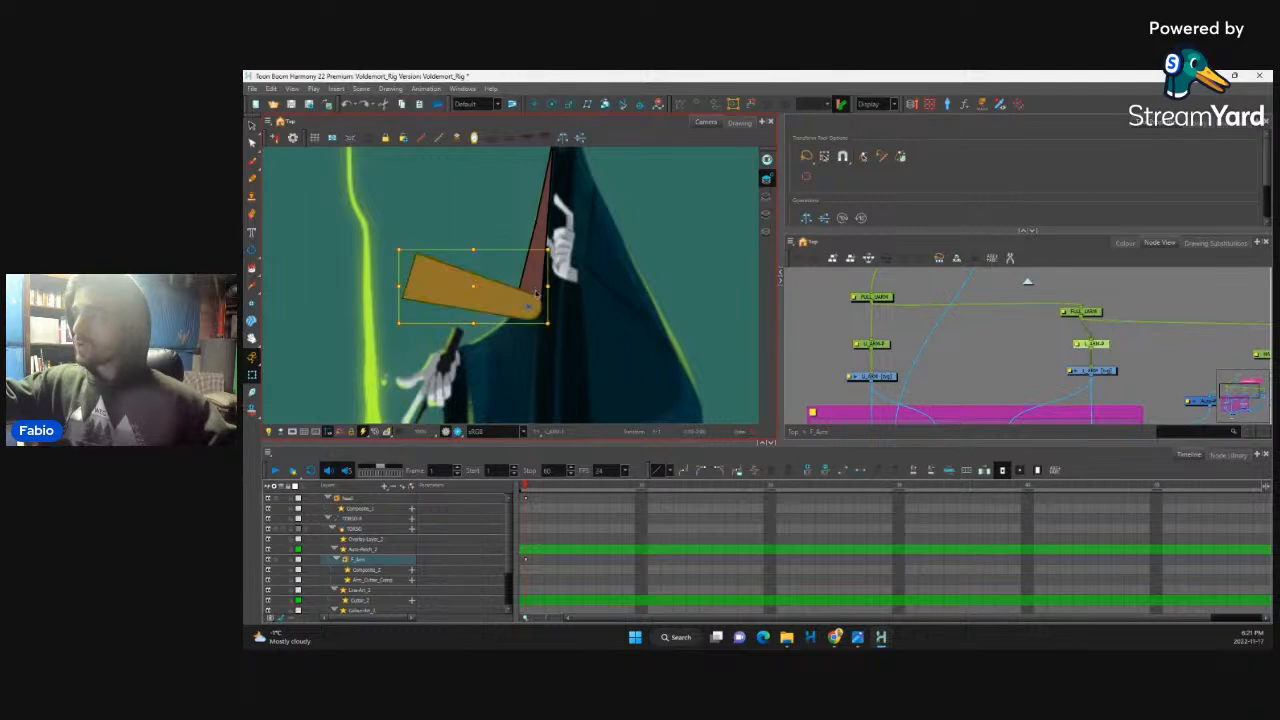
{"action": "key", "text": "ctrl+z"}
{"action": "key", "text": "ctrl+z"}
{"action": "key", "text": "ctrl+z"}
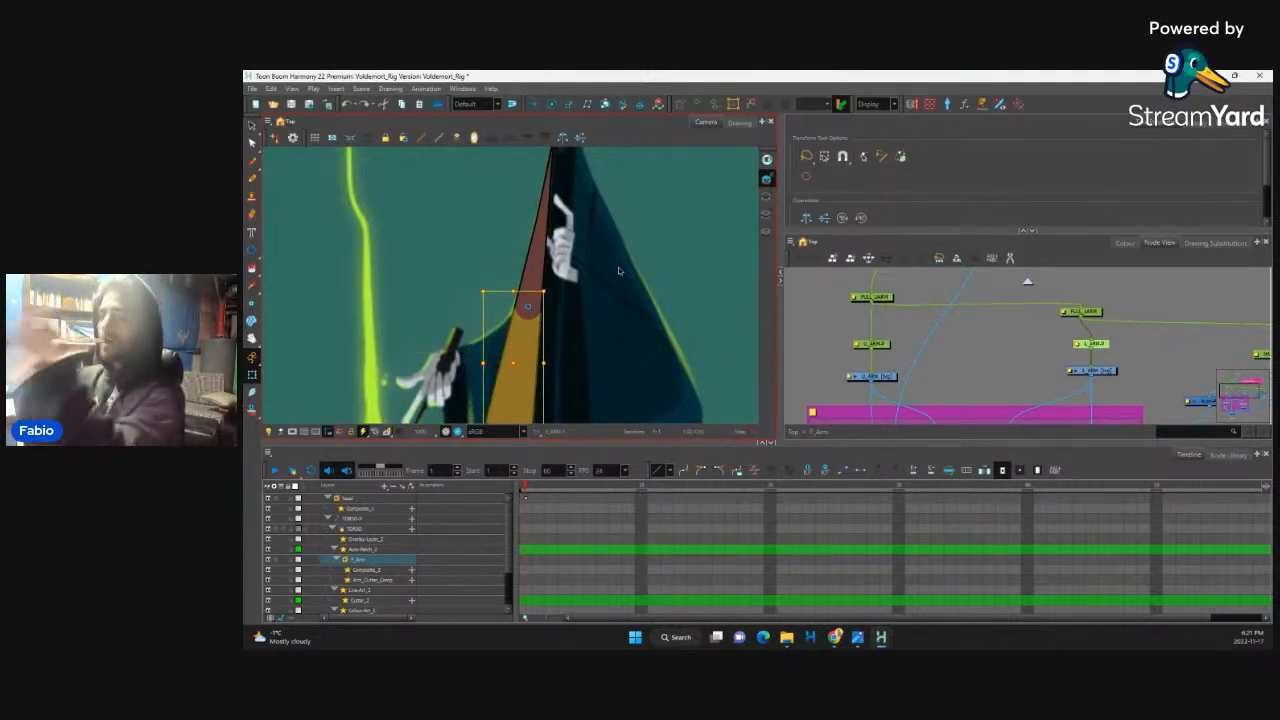
Step: Add a Display node connected to the lower-arm drawing node in the Node View
{"action": "left_click", "coordinate": [1094, 371]}
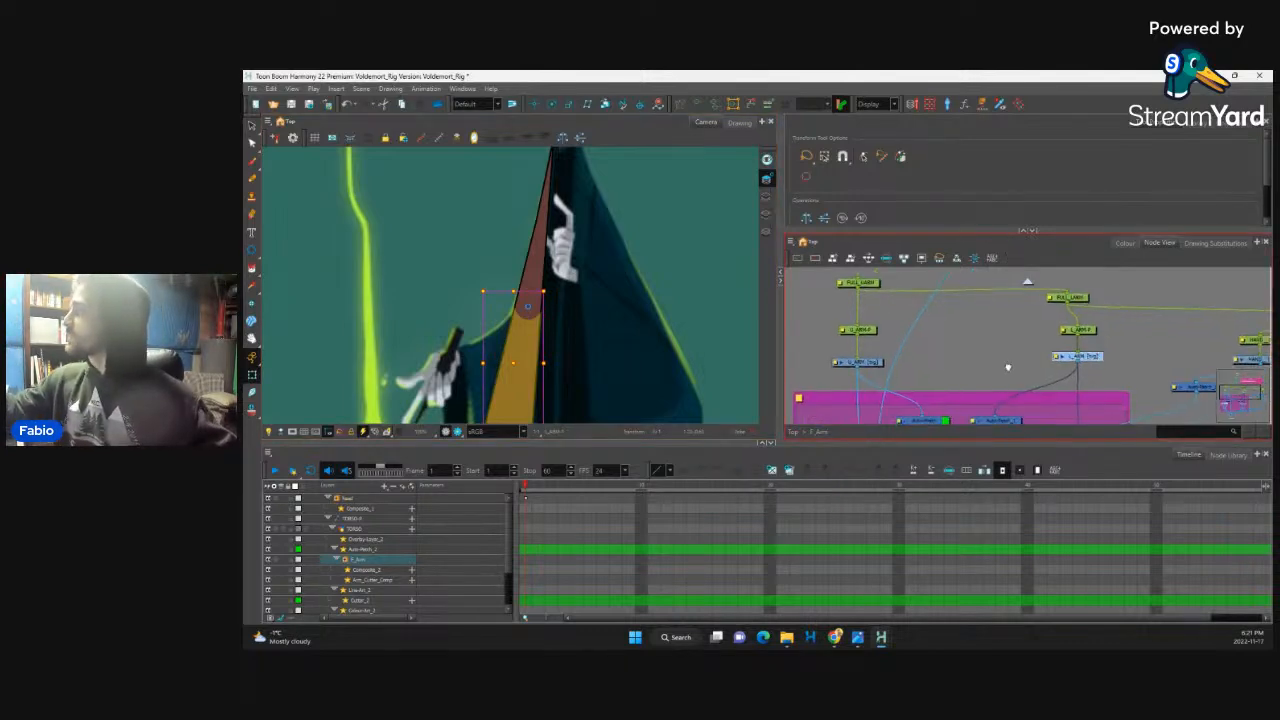
{"action": "key", "text": "Tab"}
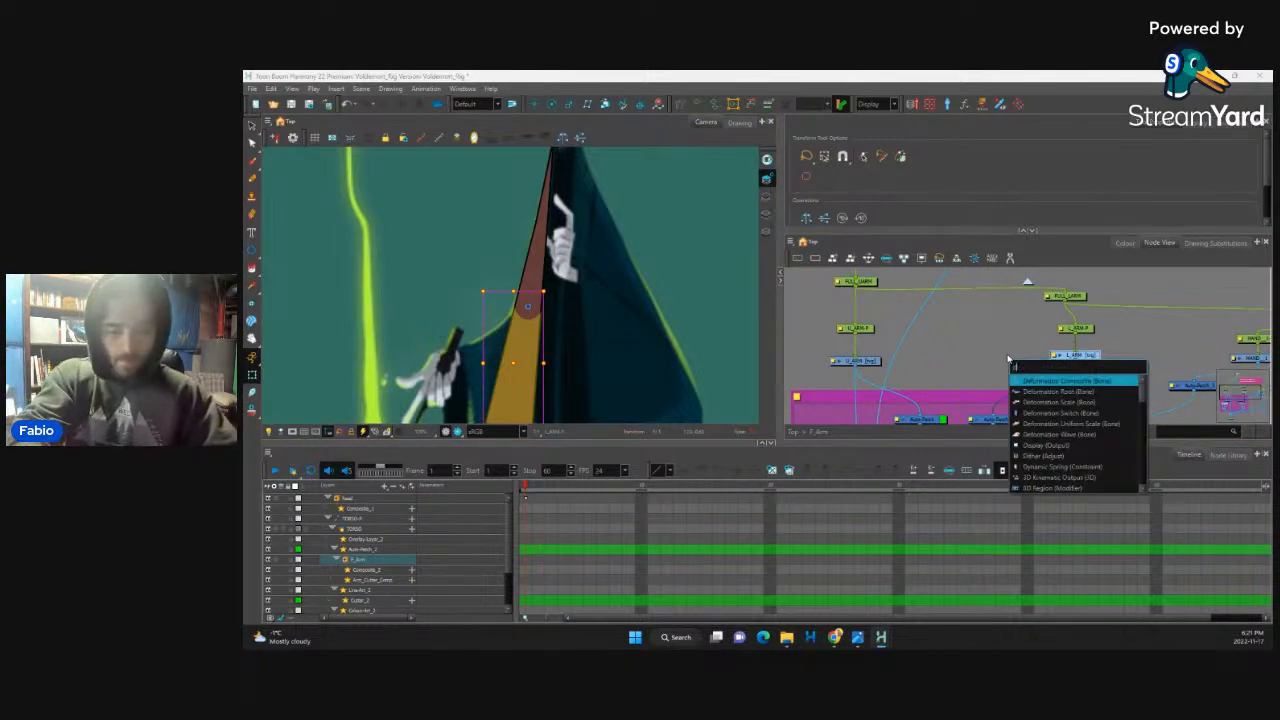
{"action": "type", "text": "display"}
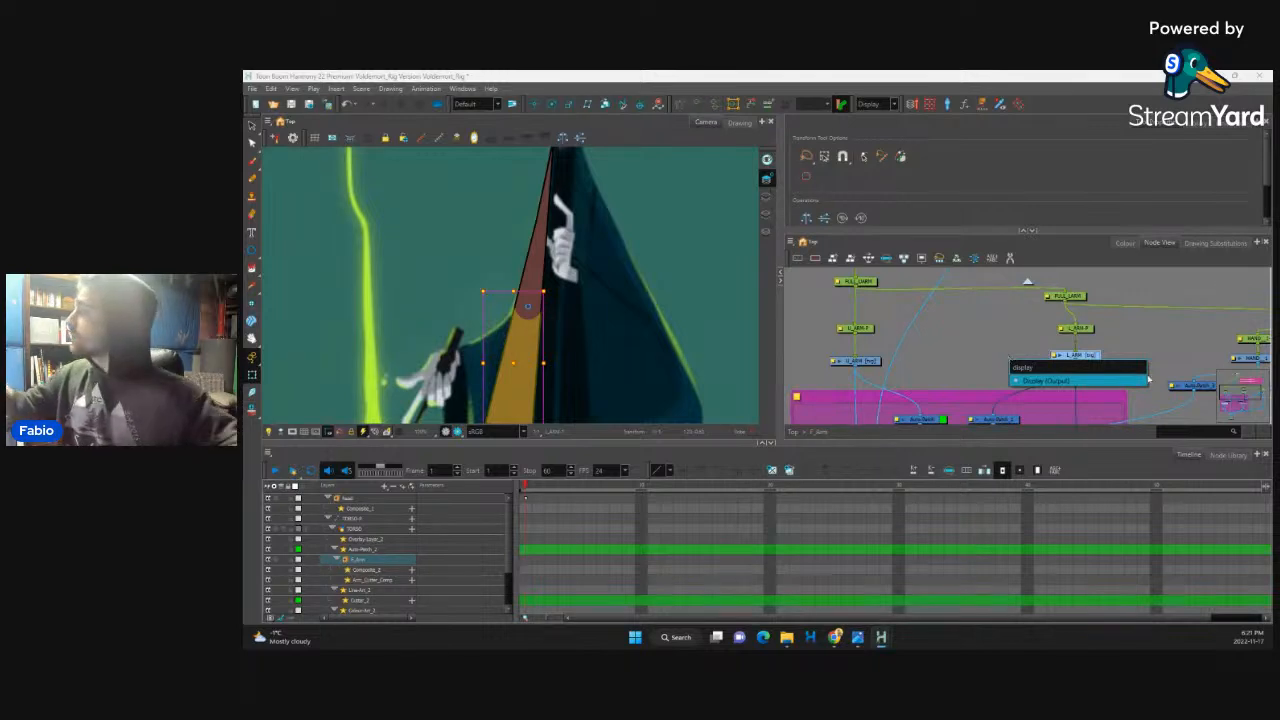
{"action": "left_click", "coordinate": [1067, 381]}
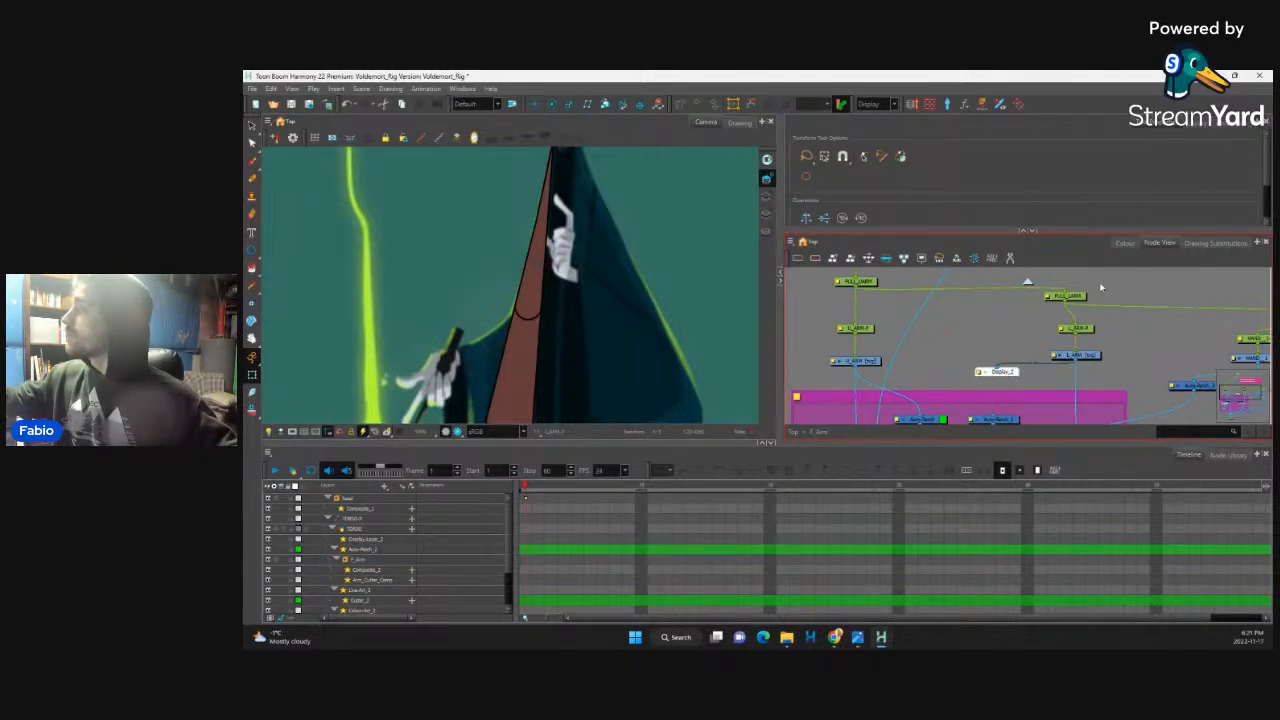
Step: Set the active display to Display_2 to show only the lower arm
{"action": "left_click", "coordinate": [895, 104]}
{"action": "left_click", "coordinate": [880, 137]}
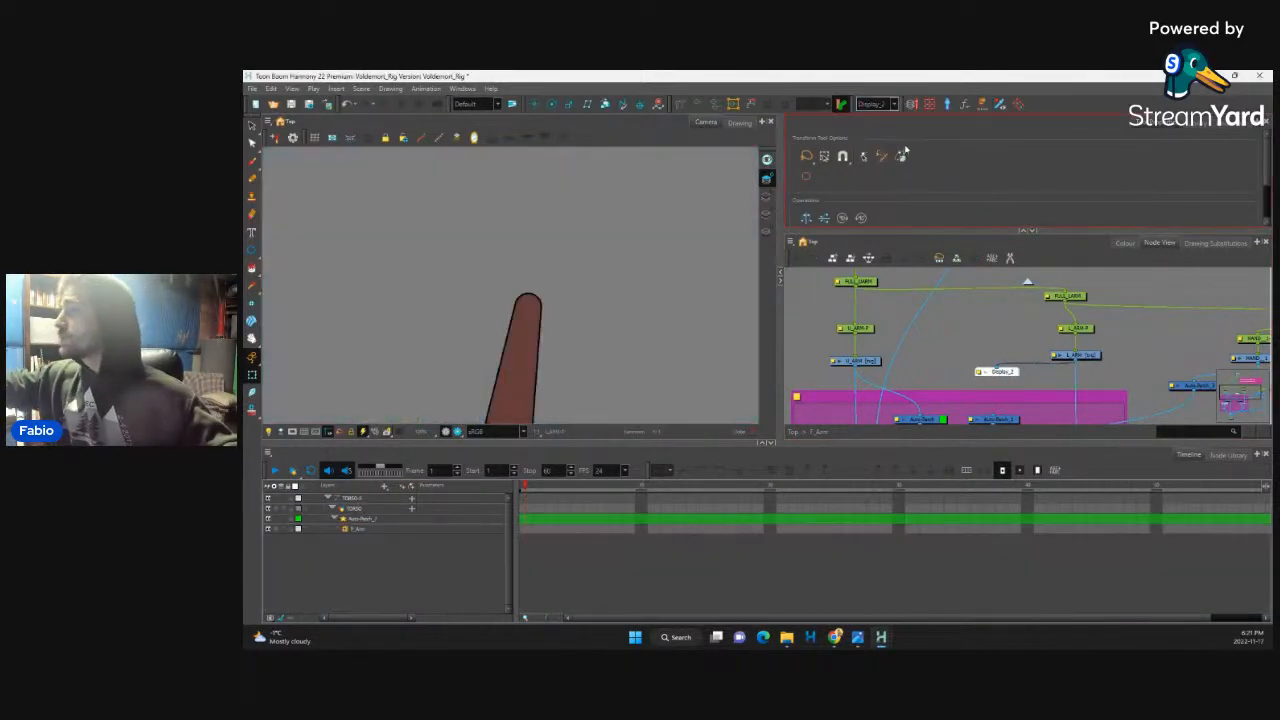
{"action": "left_click_drag", "start_coordinate": [583, 272], "coordinate": [605, 229]}
{"action": "scroll", "coordinate": [598, 277], "scroll_direction": "up", "scroll_amount": 4}
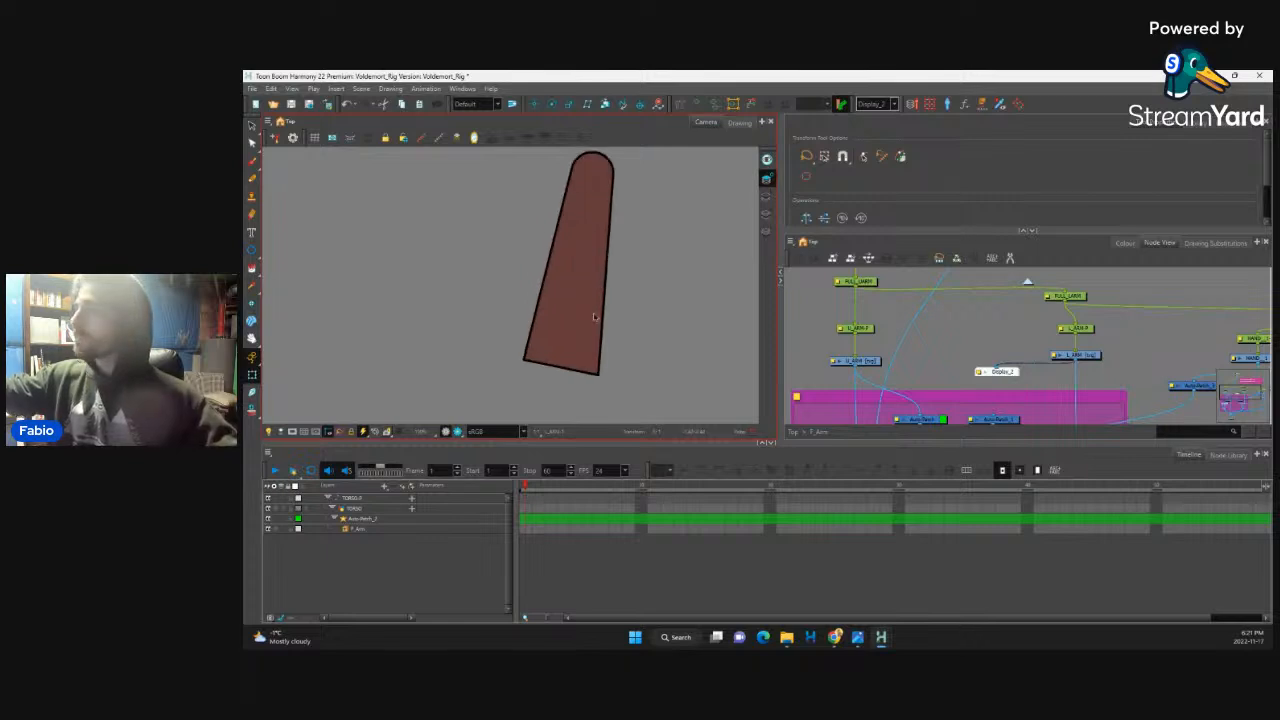
Step: Create an envelope deformer with 4 deformation points on the lower-arm drawing
{"action": "left_click_drag", "start_coordinate": [595, 317], "coordinate": [547, 351]}
{"action": "left_click", "coordinate": [1088, 356]}
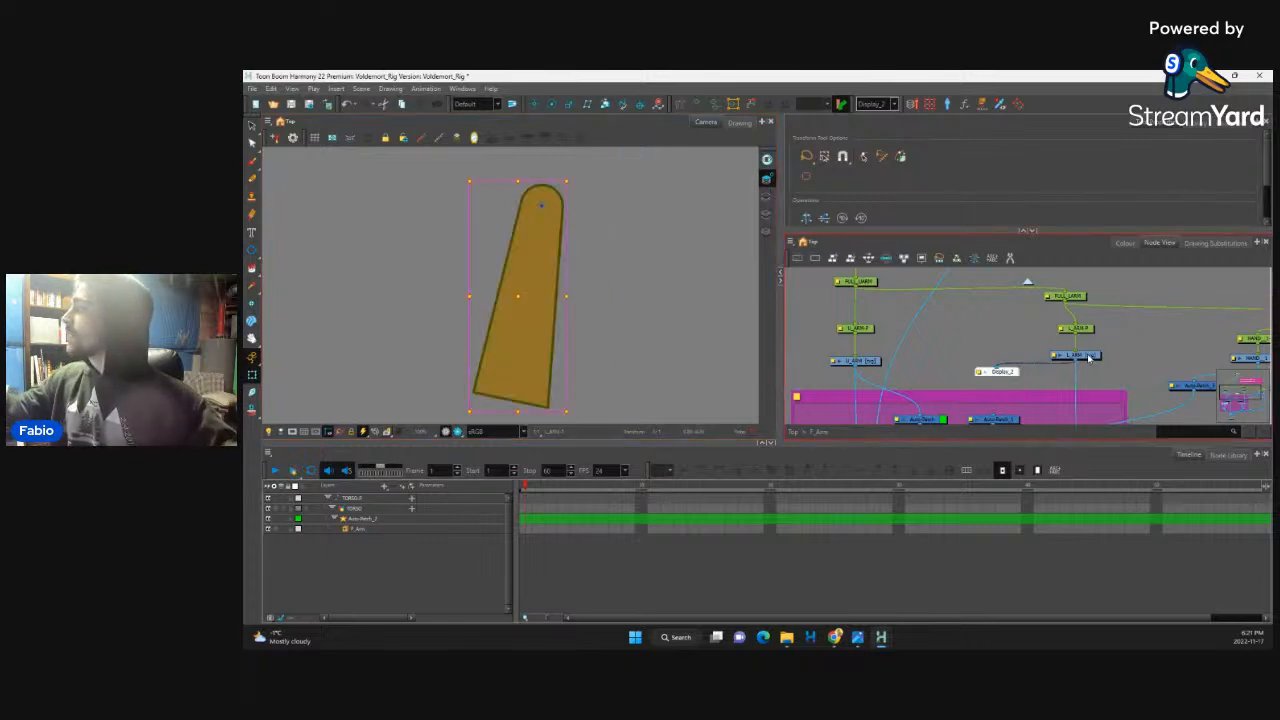
{"action": "left_click", "coordinate": [462, 88]}
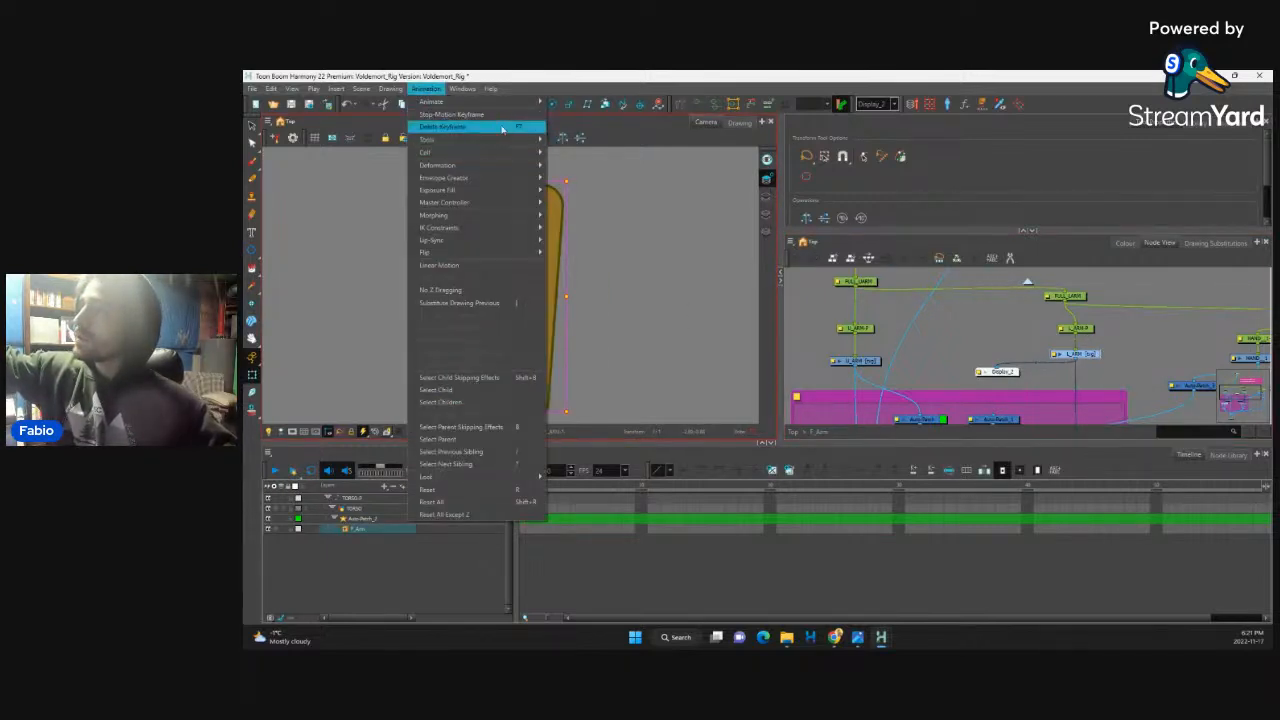
{"action": "mouse_move", "coordinate": [425, 88]}
{"action": "mouse_move", "coordinate": [495, 178]}
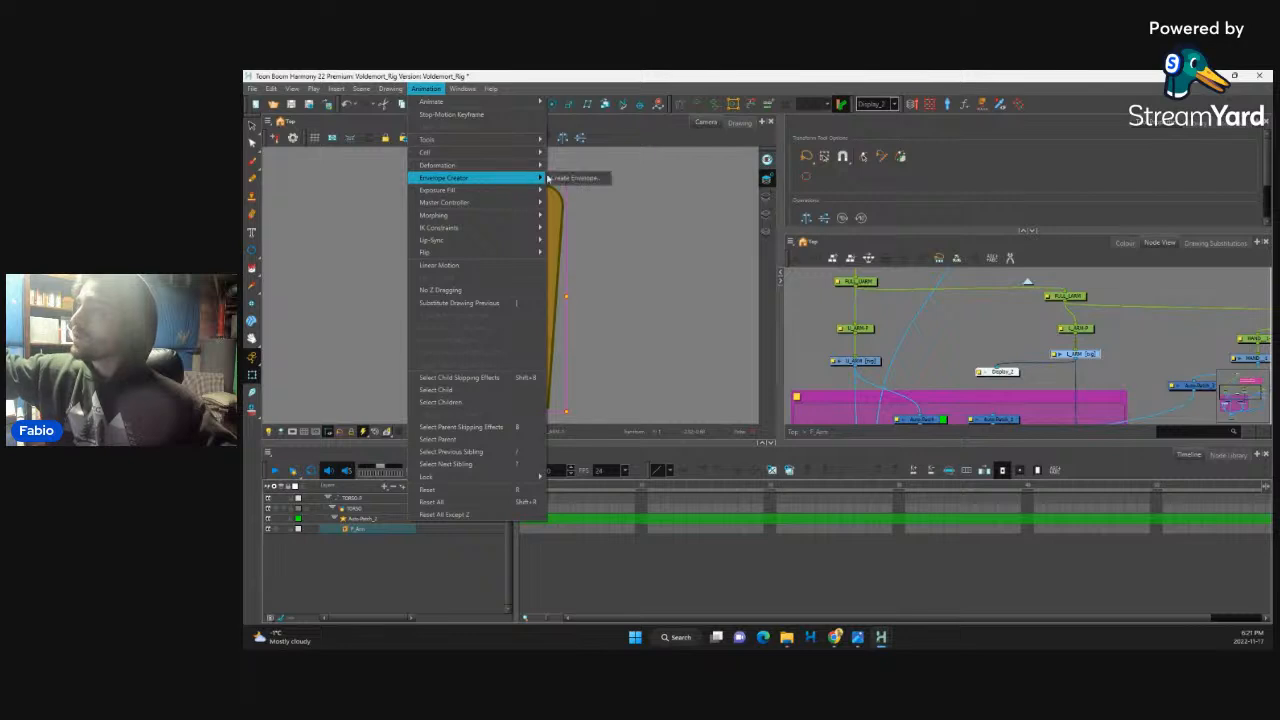
{"action": "left_click", "coordinate": [572, 178]}
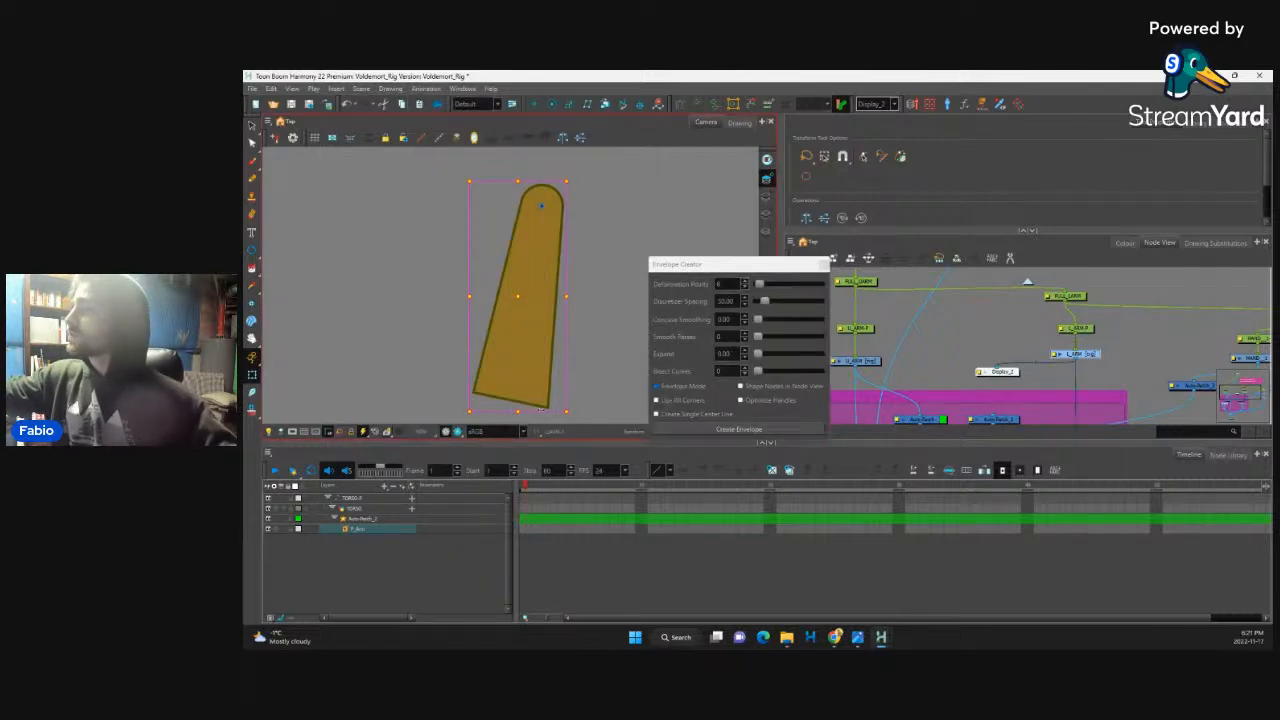
{"action": "left_click", "coordinate": [742, 266]}
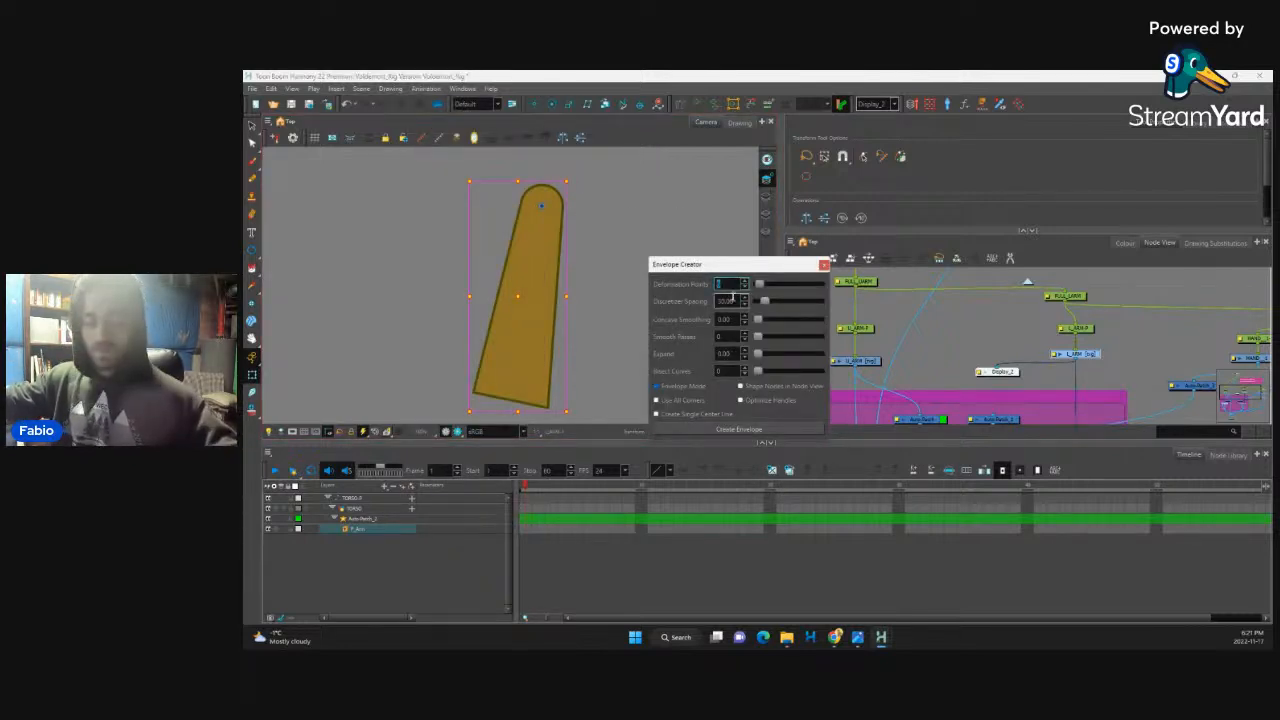
{"action": "left_click", "coordinate": [800, 429]}
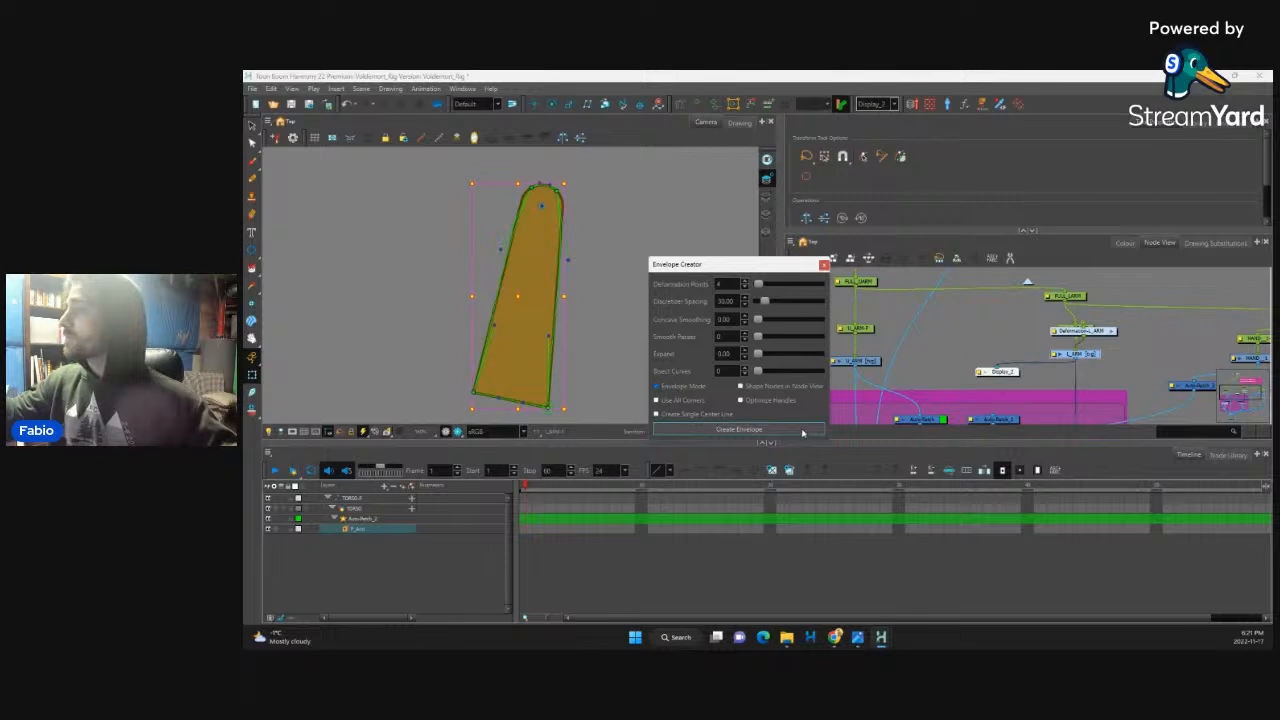
{"action": "left_click", "coordinate": [824, 265]}
Step: Adjust the lower arm's envelope points and handles in rigging mode so they follow the outline of its rounded top and both sides
{"action": "left_click", "coordinate": [680, 104]}
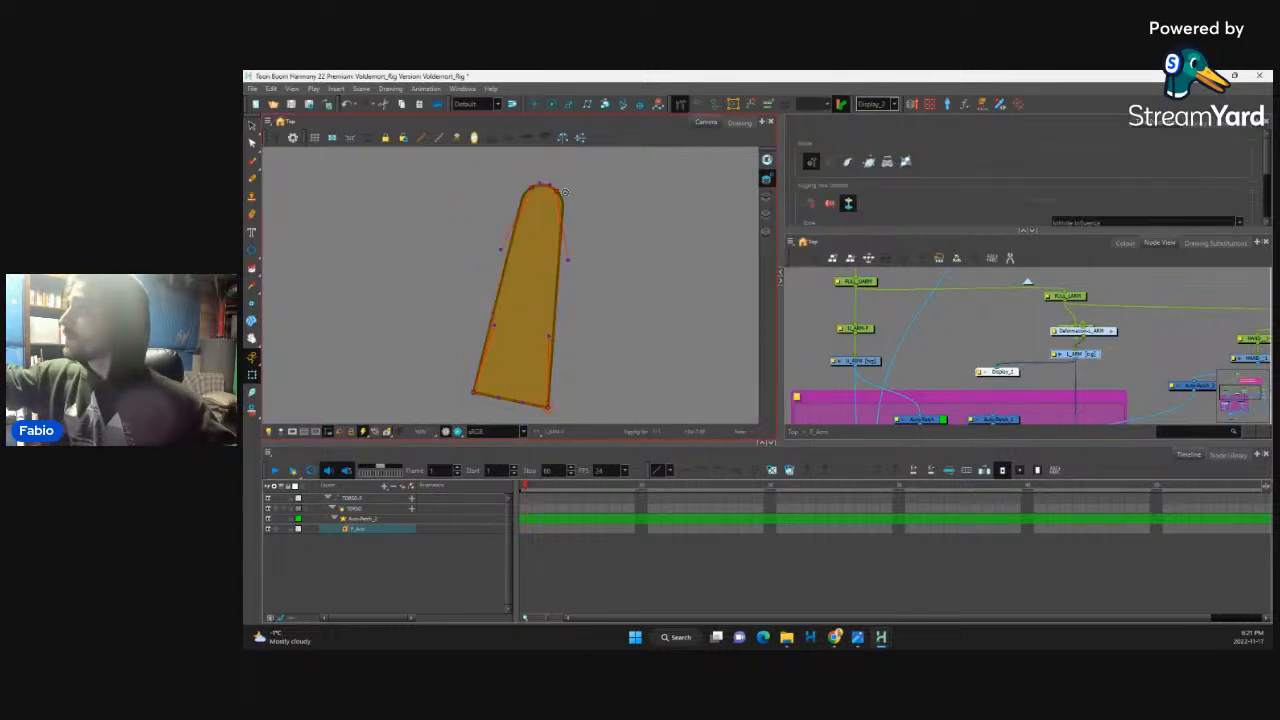
{"action": "left_click_drag", "start_coordinate": [558, 193], "coordinate": [563, 201]}
{"action": "left_click_drag", "start_coordinate": [572, 265], "coordinate": [563, 242]}
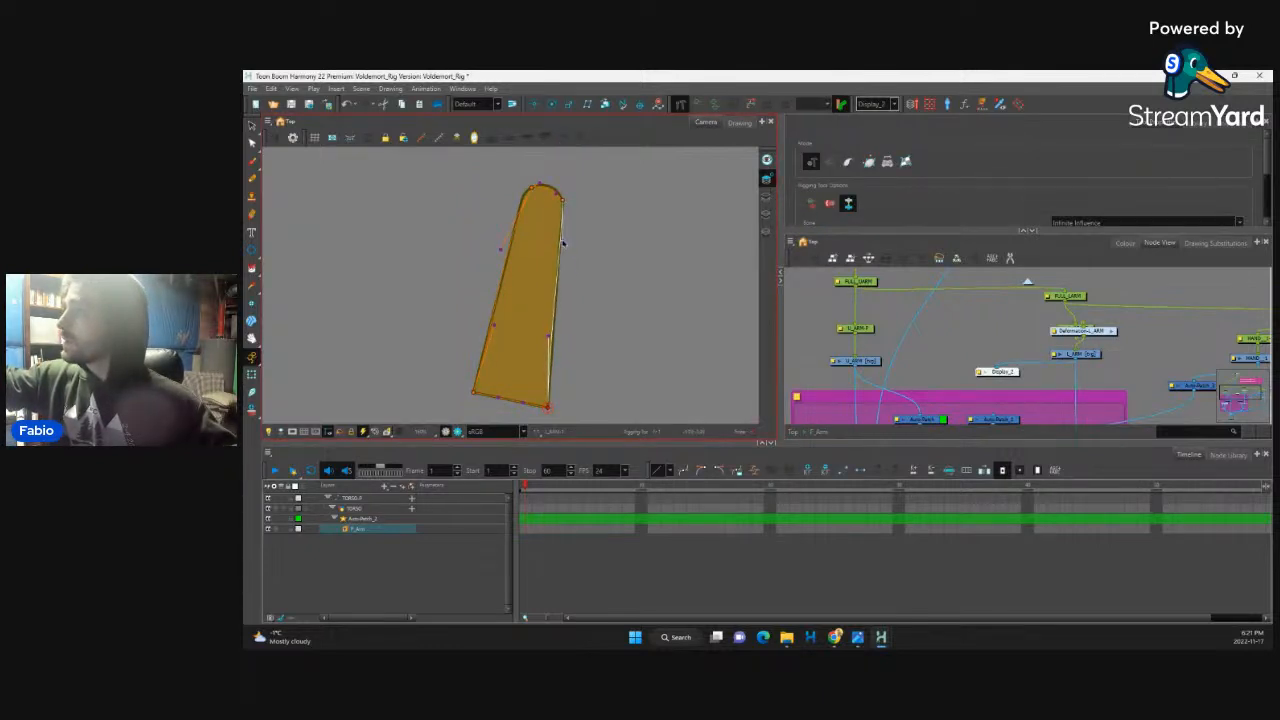
{"action": "left_click_drag", "start_coordinate": [549, 336], "coordinate": [553, 340]}
{"action": "left_click_drag", "start_coordinate": [533, 186], "coordinate": [561, 189]}
{"action": "left_click_drag", "start_coordinate": [494, 323], "coordinate": [490, 331]}
{"action": "left_click_drag", "start_coordinate": [493, 256], "coordinate": [505, 248]}
{"action": "left_click_drag", "start_coordinate": [490, 331], "coordinate": [492, 328]}
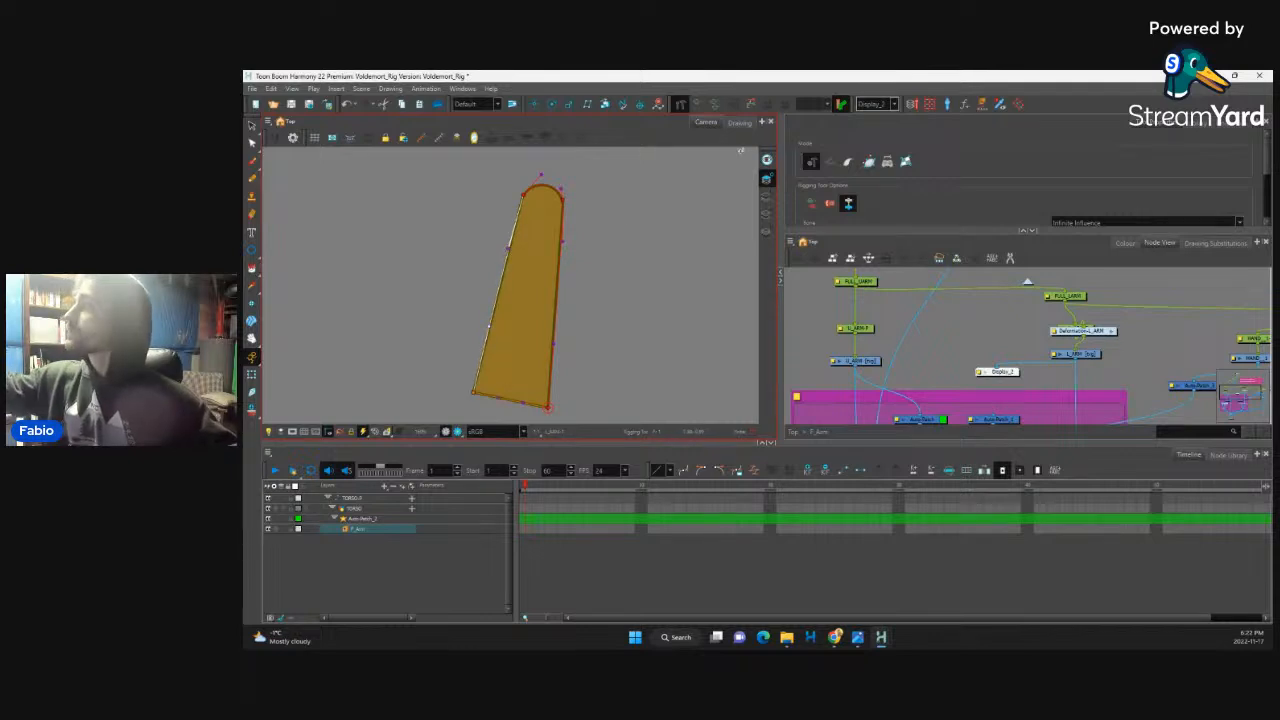
Step: Set the active display back to Display to show the full character
{"action": "left_click", "coordinate": [739, 123]}
{"action": "left_click", "coordinate": [706, 122]}
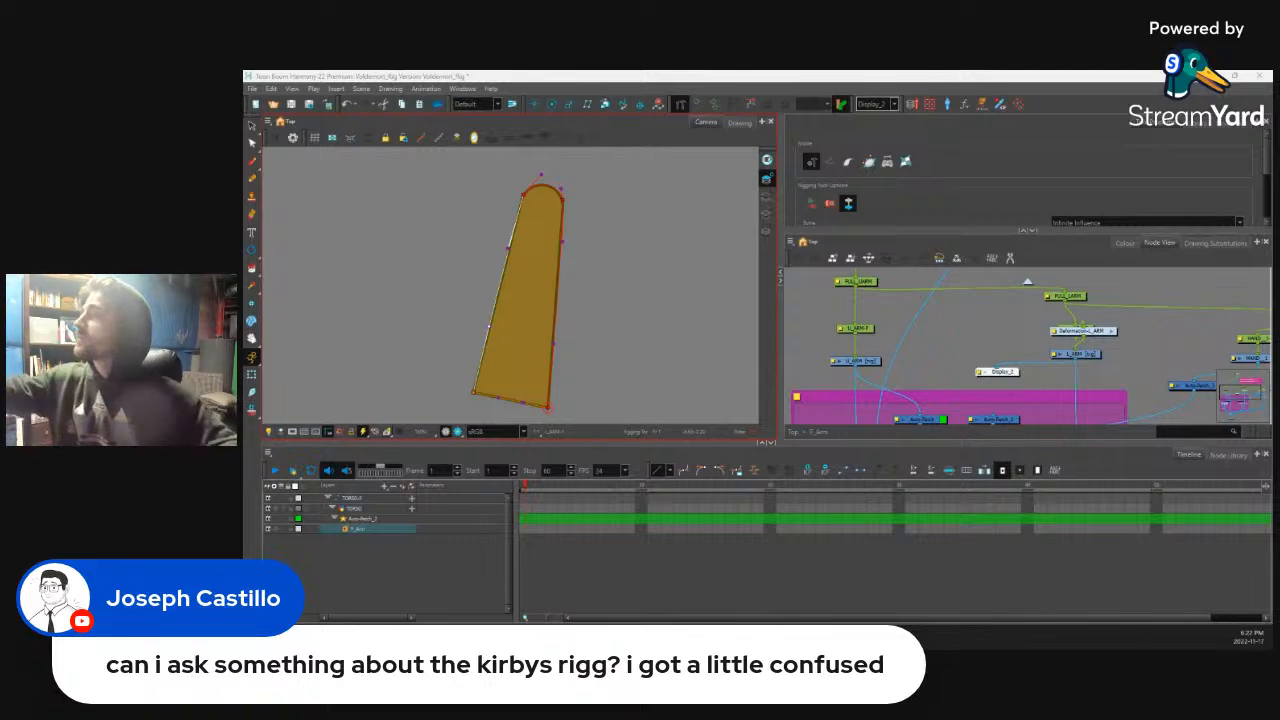
{"action": "left_click", "coordinate": [740, 122]}
{"action": "left_click", "coordinate": [708, 123]}
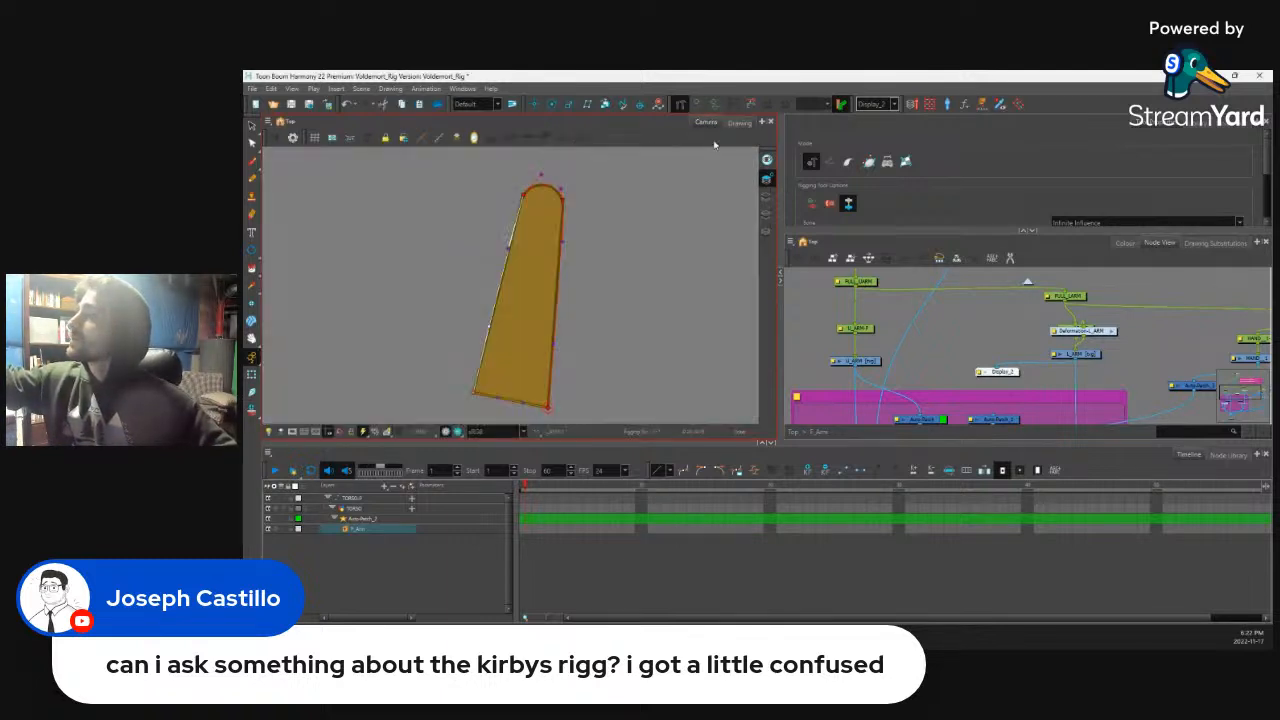
{"action": "left_click", "coordinate": [1013, 372]}
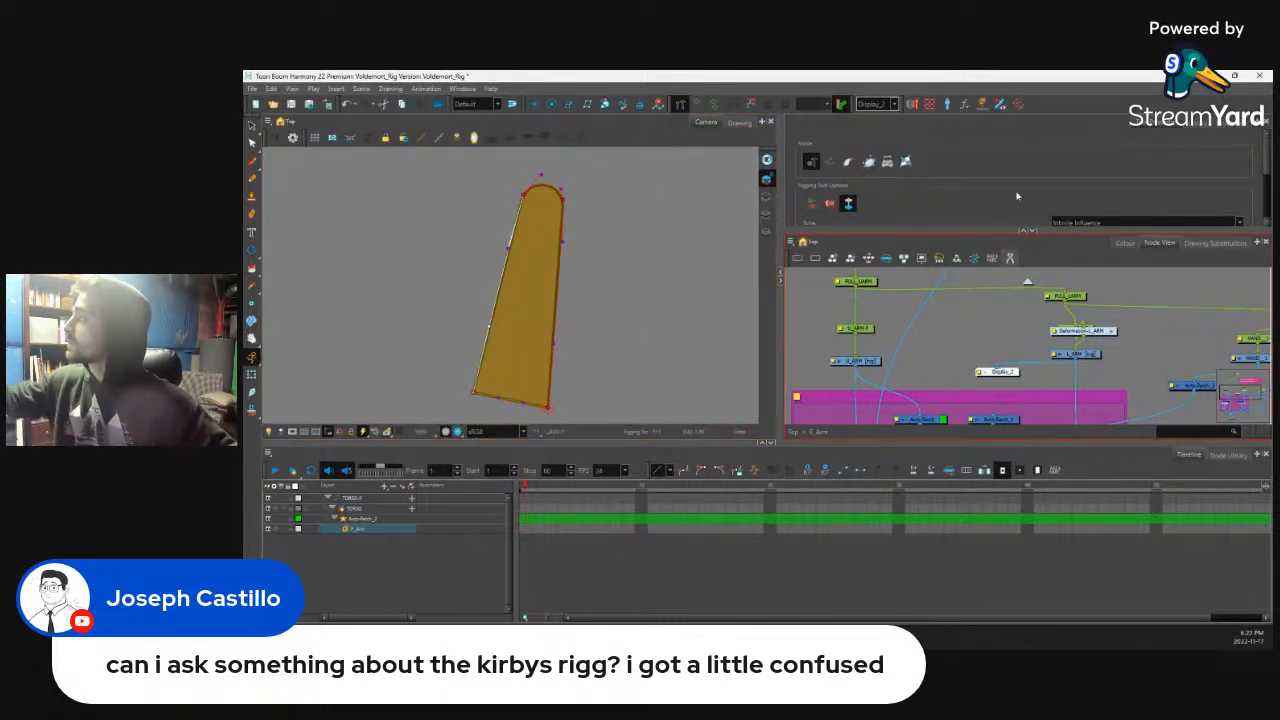
{"action": "left_click", "coordinate": [872, 104]}
{"action": "left_click", "coordinate": [880, 126]}
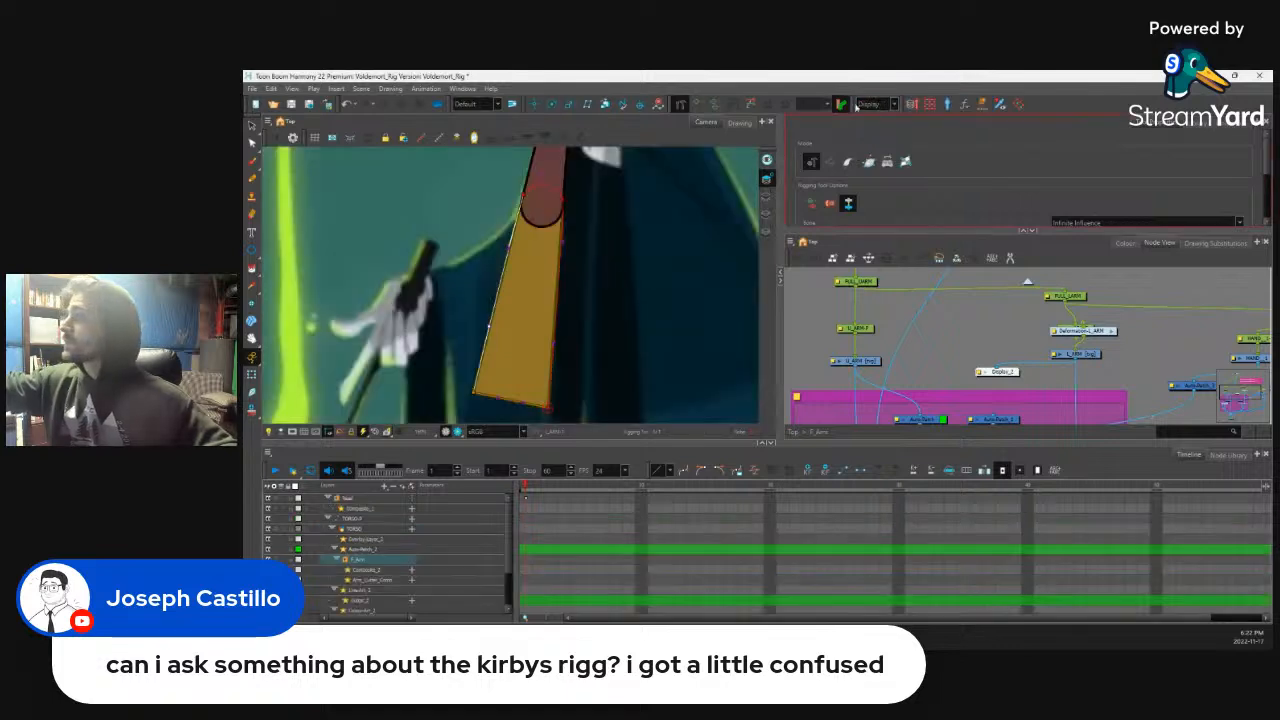
{"action": "left_click_drag", "start_coordinate": [574, 260], "coordinate": [571, 298]}
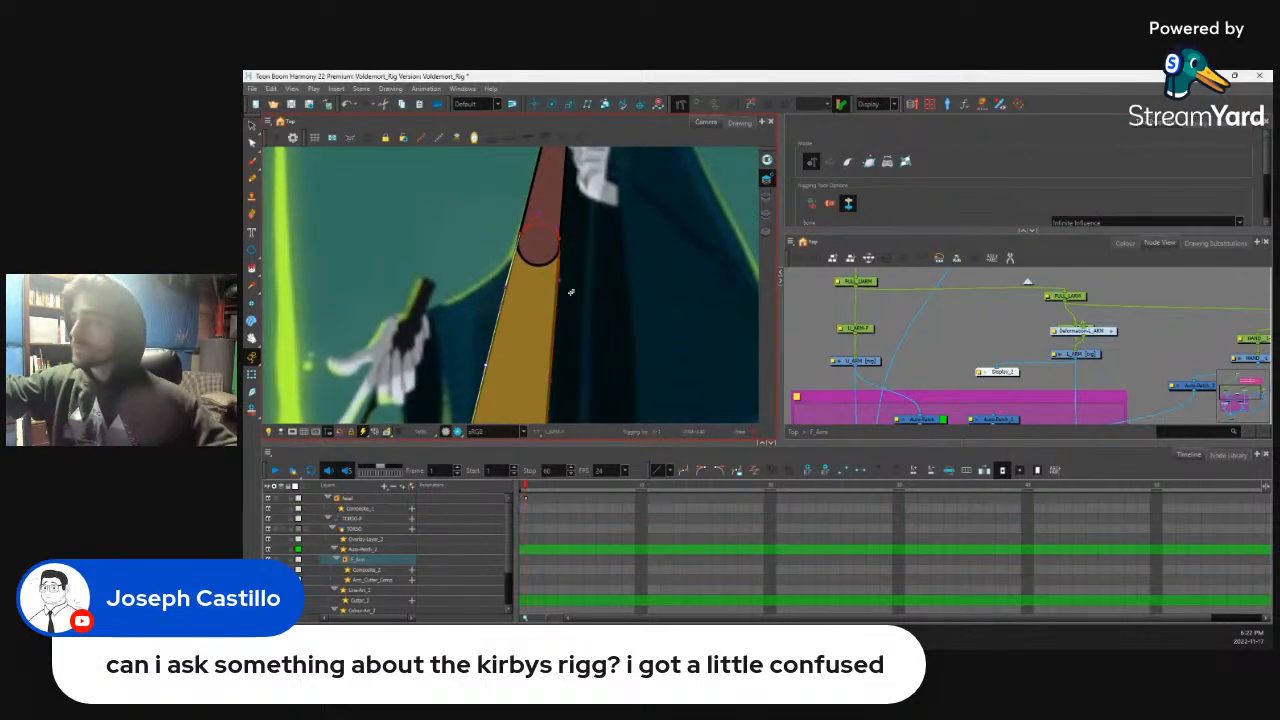
Step: Disconnect the Display_2 node from the lower arm and reposition the lower arm's deformation and drawing nodes below its peg
{"action": "left_click", "coordinate": [1000, 378]}
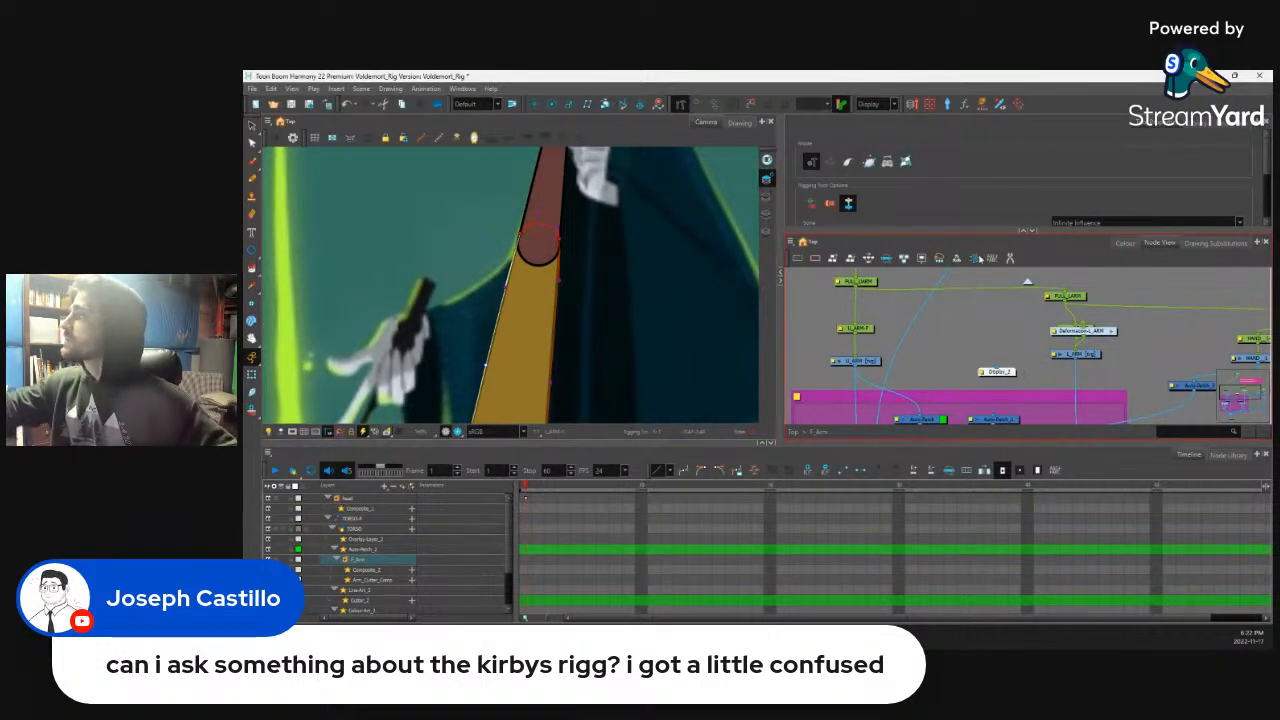
{"action": "left_click", "coordinate": [895, 106]}
{"action": "left_click", "coordinate": [889, 130]}
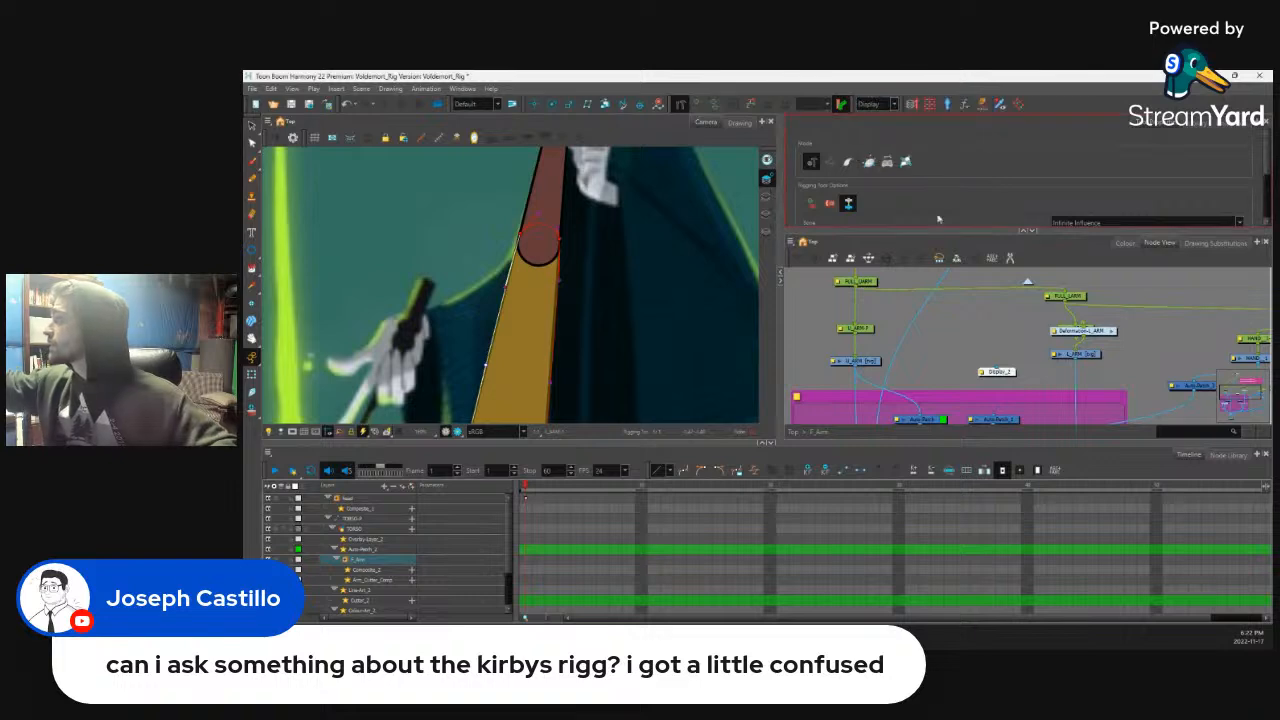
{"action": "left_click", "coordinate": [1090, 352]}
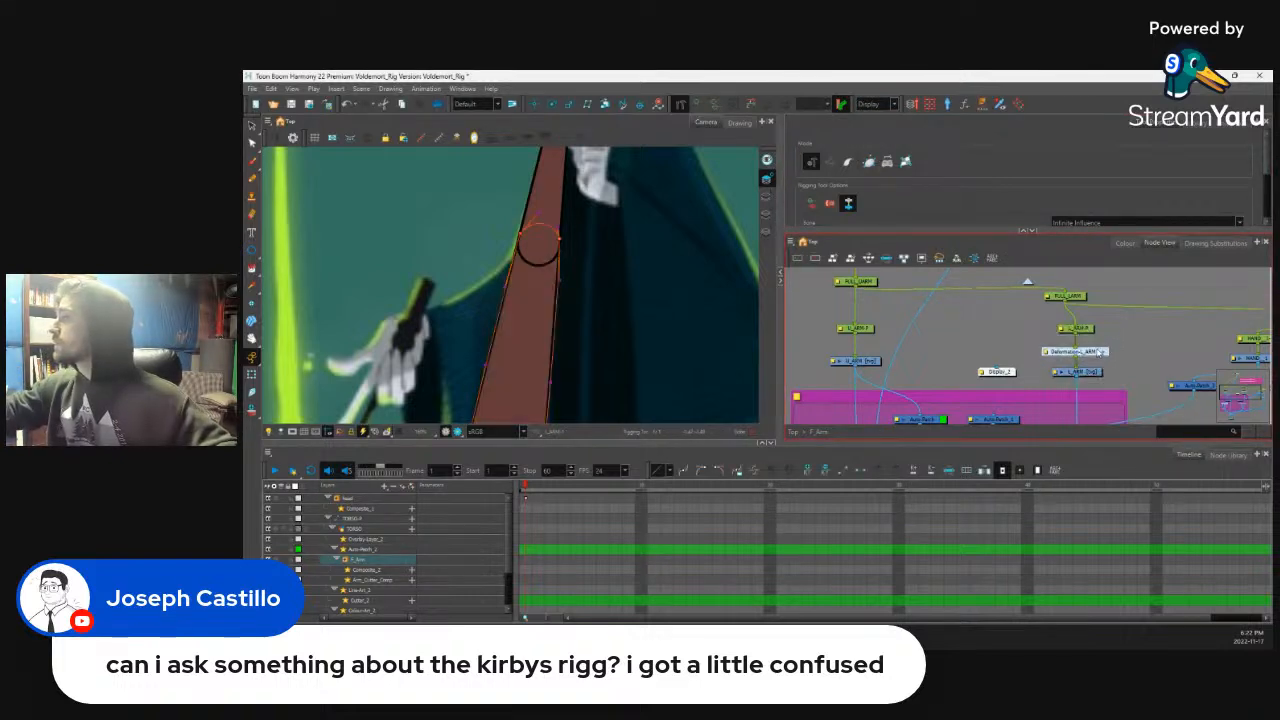
{"action": "scroll", "coordinate": [644, 293], "scroll_direction": "down", "scroll_amount": 3}
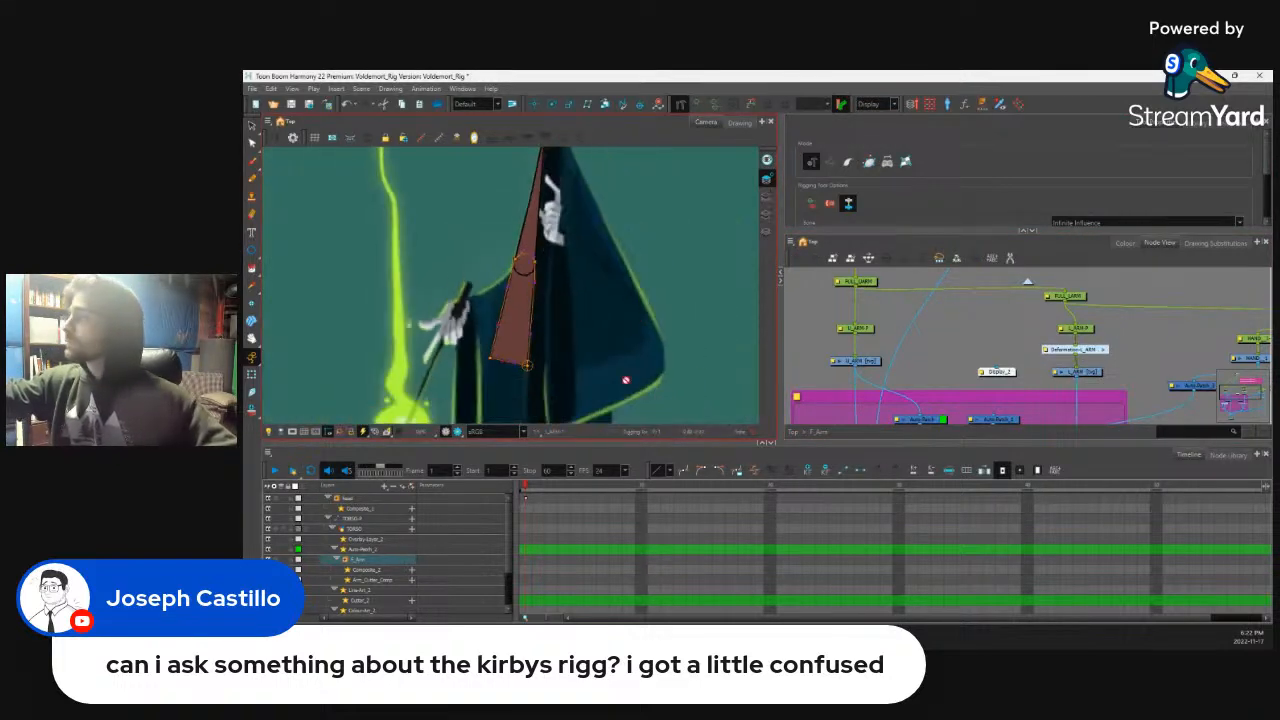
{"action": "scroll", "coordinate": [1054, 358], "scroll_direction": "down", "scroll_amount": 1}
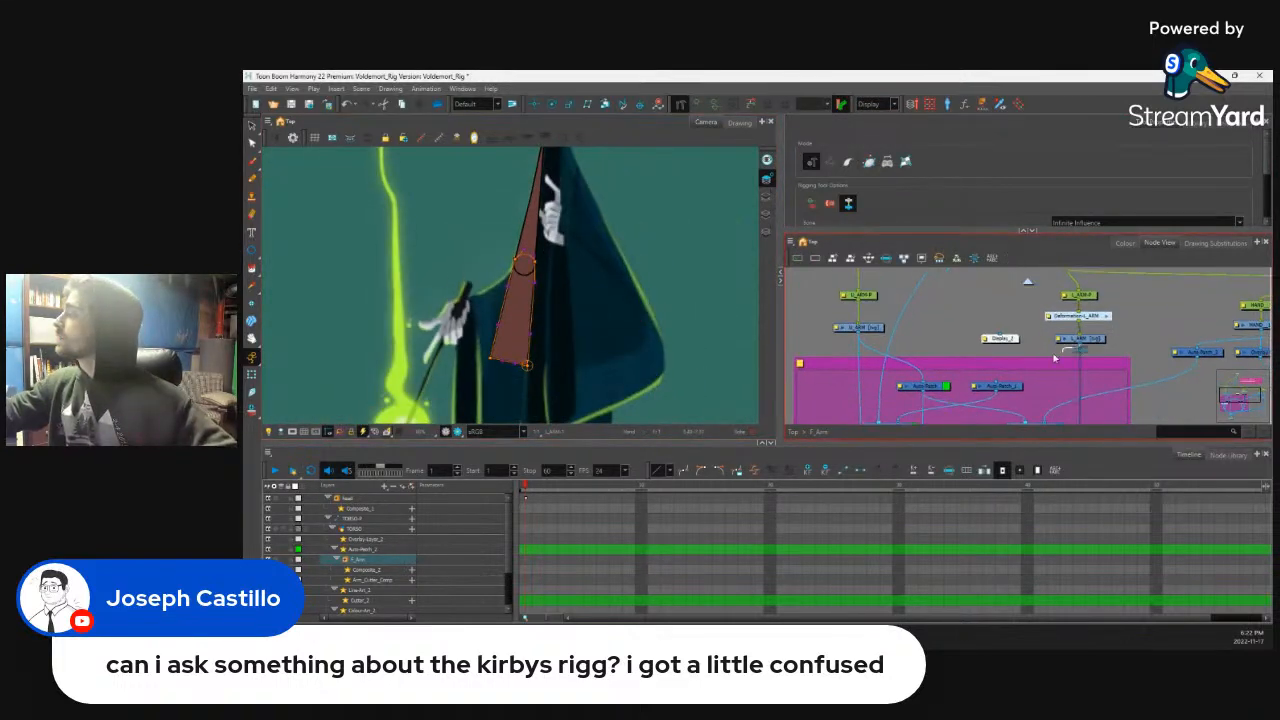
{"action": "left_click", "coordinate": [1008, 389]}
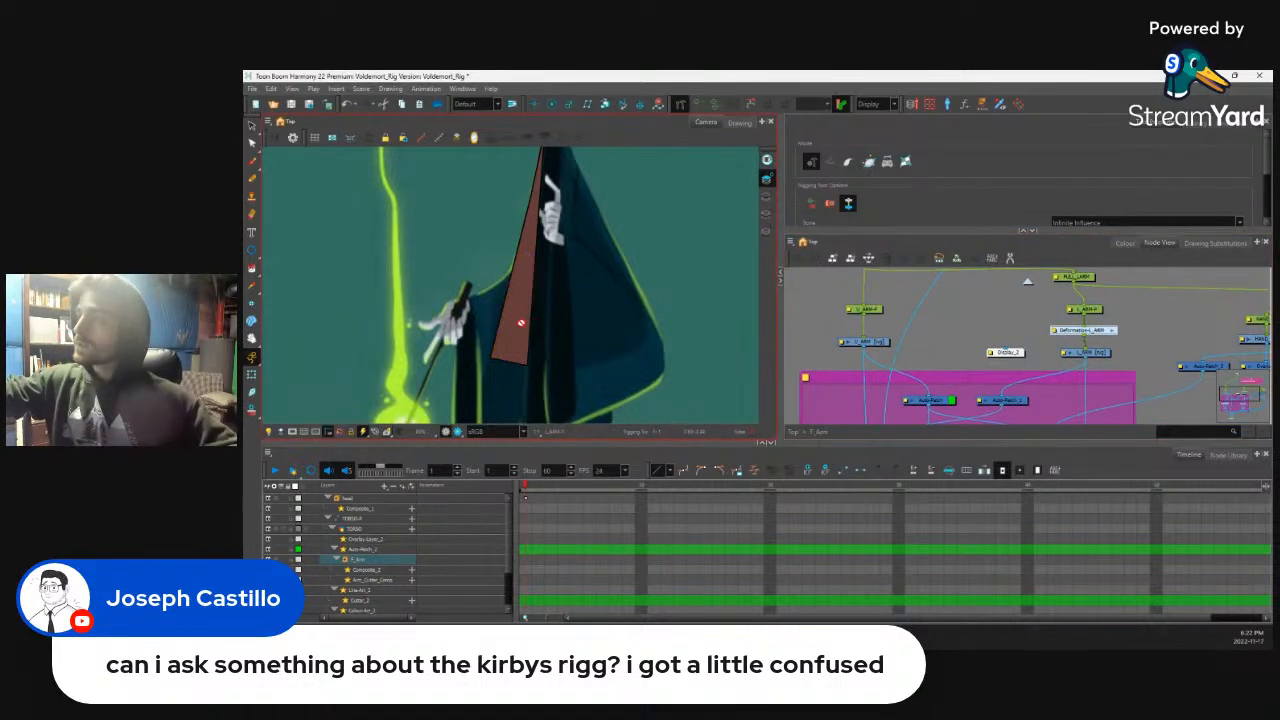
Step: Select the lower arm's peg with the Transform tool and rotate the lower arm to horizontal at the elbow
{"action": "left_click", "coordinate": [518, 343]}
{"action": "key", "text": "shift+t"}
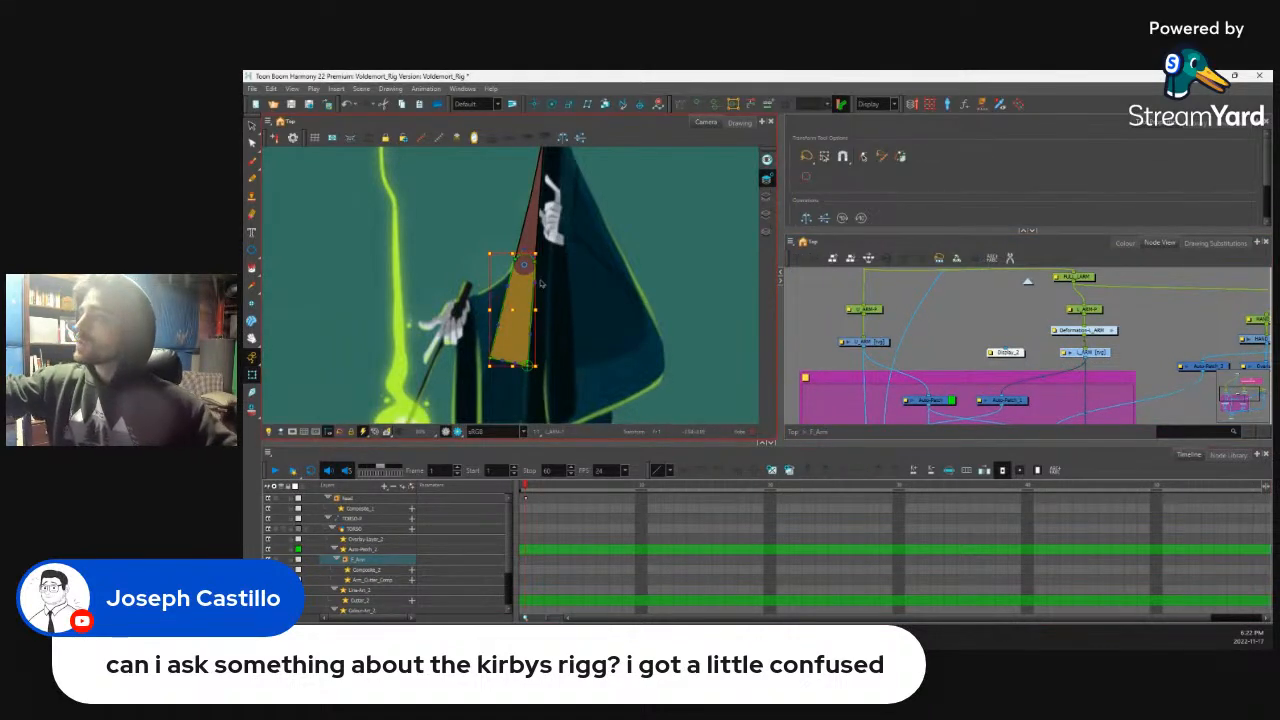
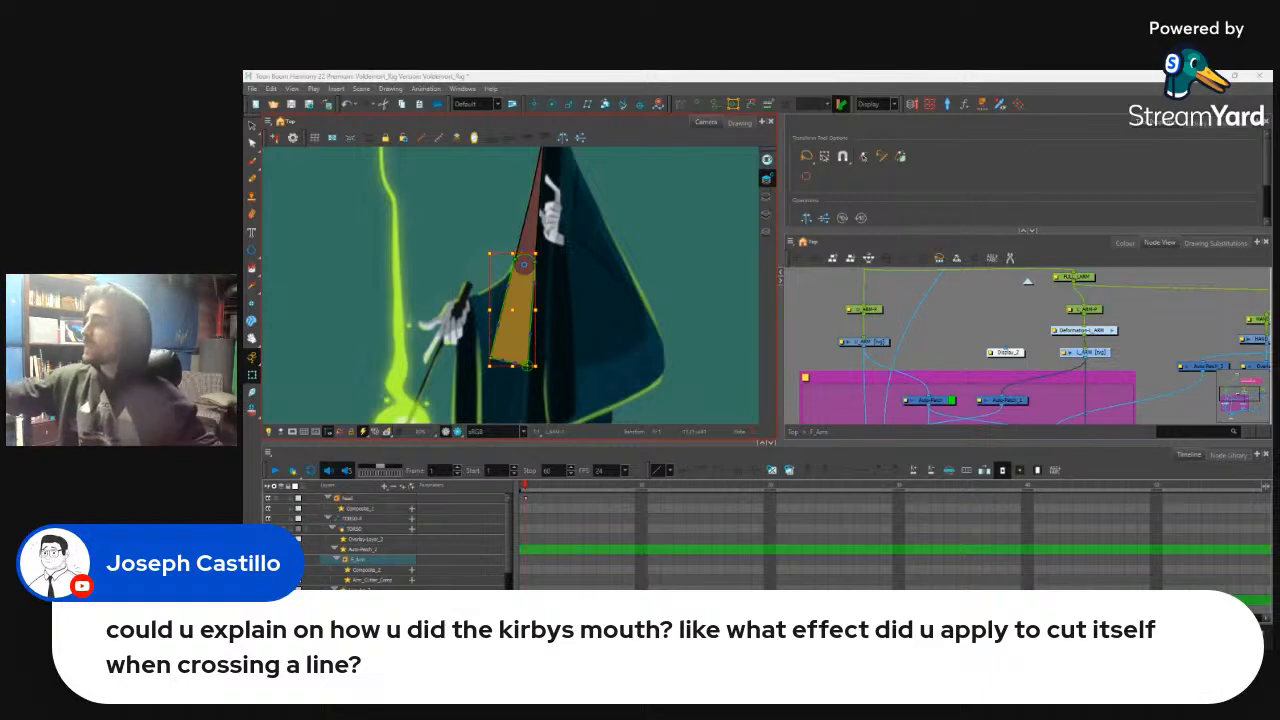
{"action": "left_click", "coordinate": [588, 294]}
{"action": "left_click", "coordinate": [528, 314]}
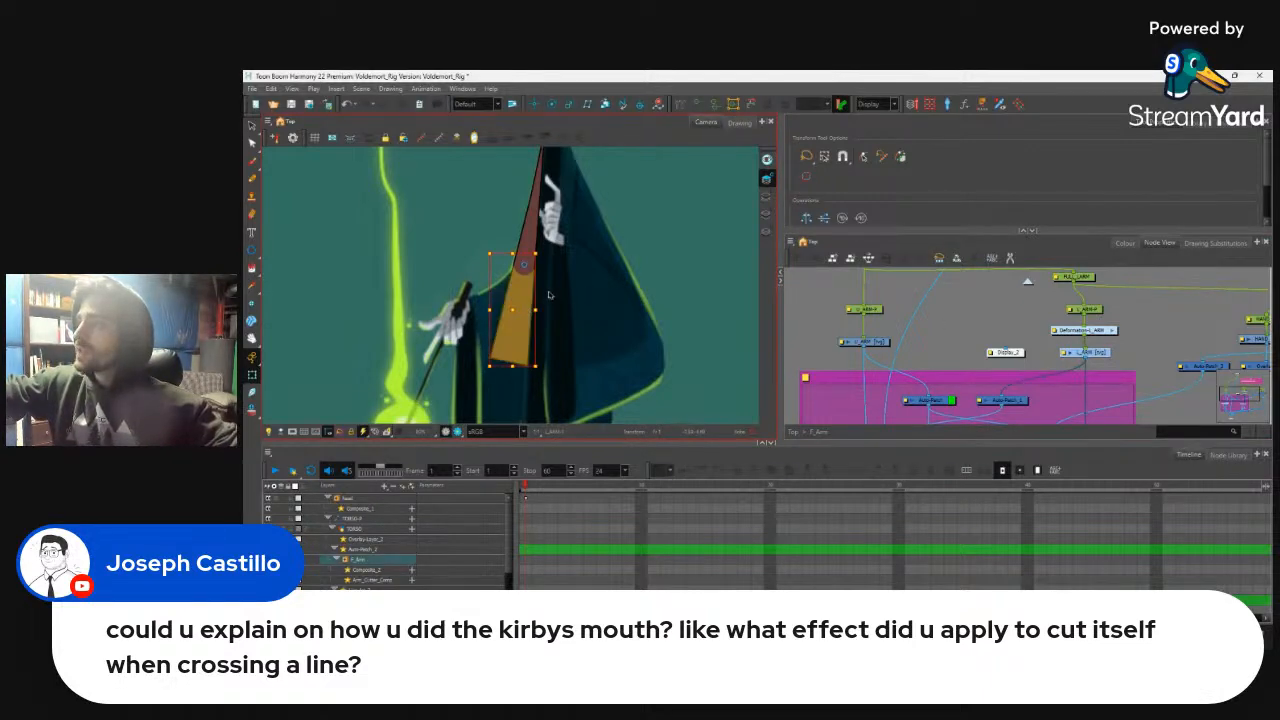
{"action": "key", "text": "b"}
{"action": "key", "text": "b"}
{"action": "mouse_move", "coordinate": [546, 245]}
{"action": "left_mouse_down"}
{"action": "mouse_move", "coordinate": [549, 309]}
{"action": "mouse_move", "coordinate": [524, 205]}
{"action": "left_mouse_up"}
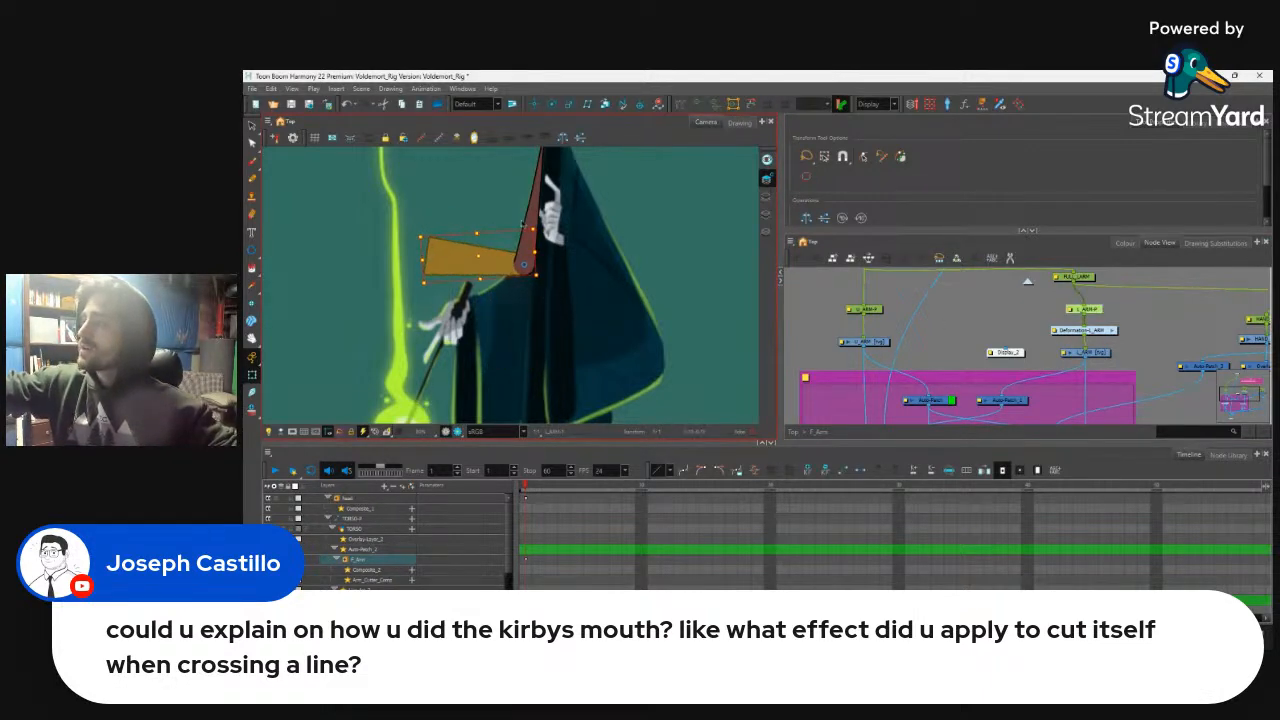
Step: Bring the lower arm in front of the upper arm and show its envelope controls
{"action": "key", "text": "2"}
{"action": "key", "text": "2"}
{"action": "key", "text": "2"}
{"action": "key", "text": "2"}
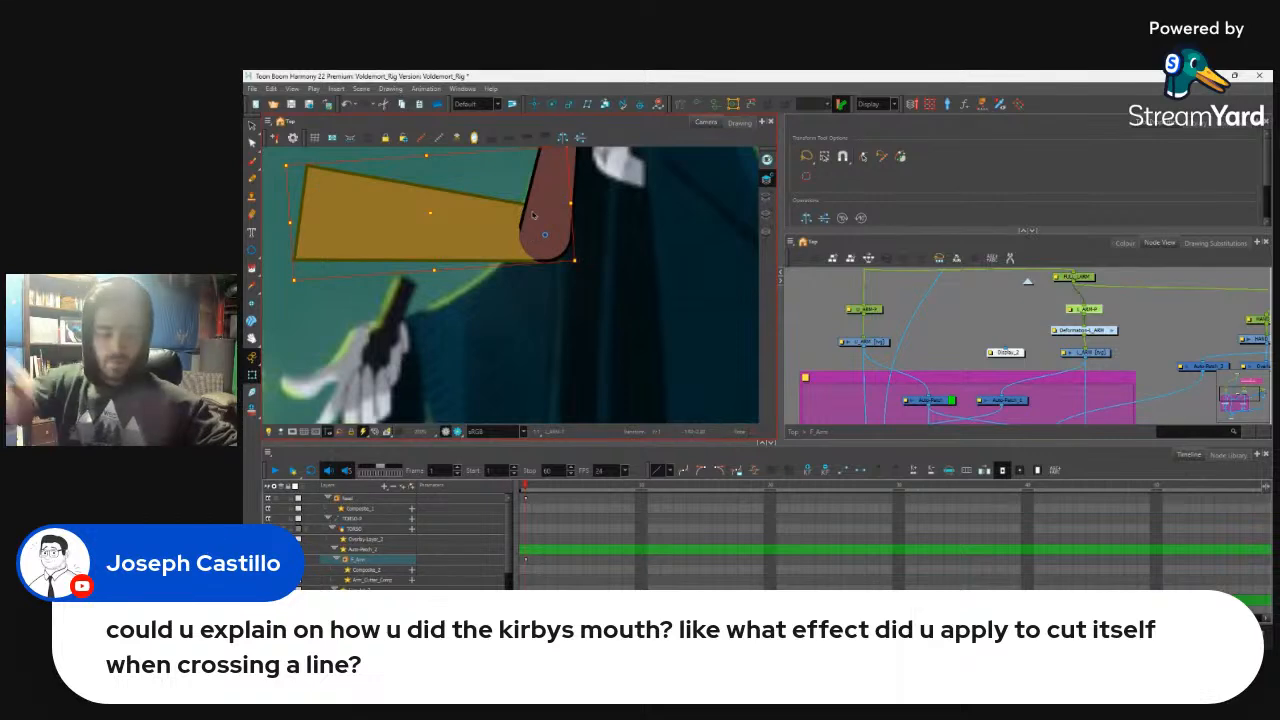
{"action": "left_click", "coordinate": [533, 215]}
{"action": "mouse_move", "coordinate": [532, 211]}
{"action": "left_mouse_down"}
{"action": "mouse_move", "coordinate": [530, 275]}
{"action": "mouse_move", "coordinate": [508, 219]}
{"action": "left_mouse_up"}
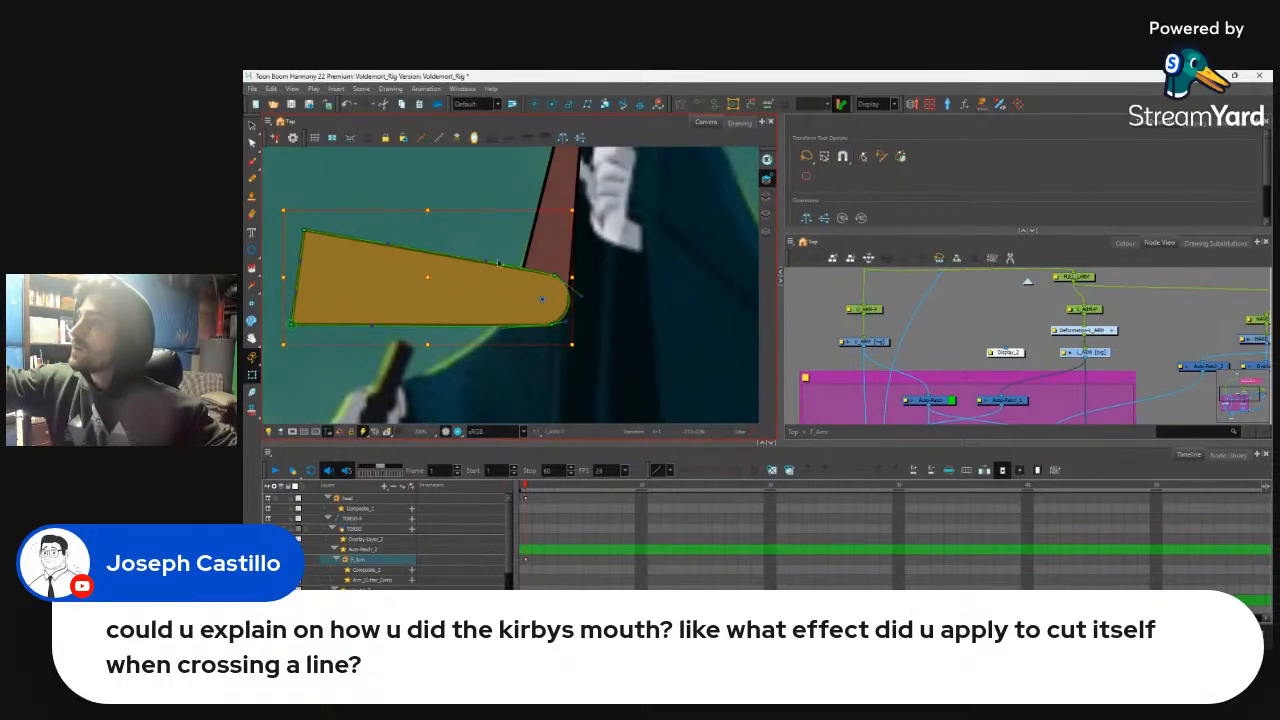
Step: Reshape the lower arm's envelope points near the elbow so its upper edge curves into the inner bend
{"action": "left_click_drag", "start_coordinate": [554, 276], "coordinate": [536, 266]}
{"action": "left_click_drag", "start_coordinate": [494, 213], "coordinate": [506, 228]}
{"action": "left_click_drag", "start_coordinate": [393, 244], "coordinate": [351, 206]}
{"action": "key", "text": "ctrl+z"}
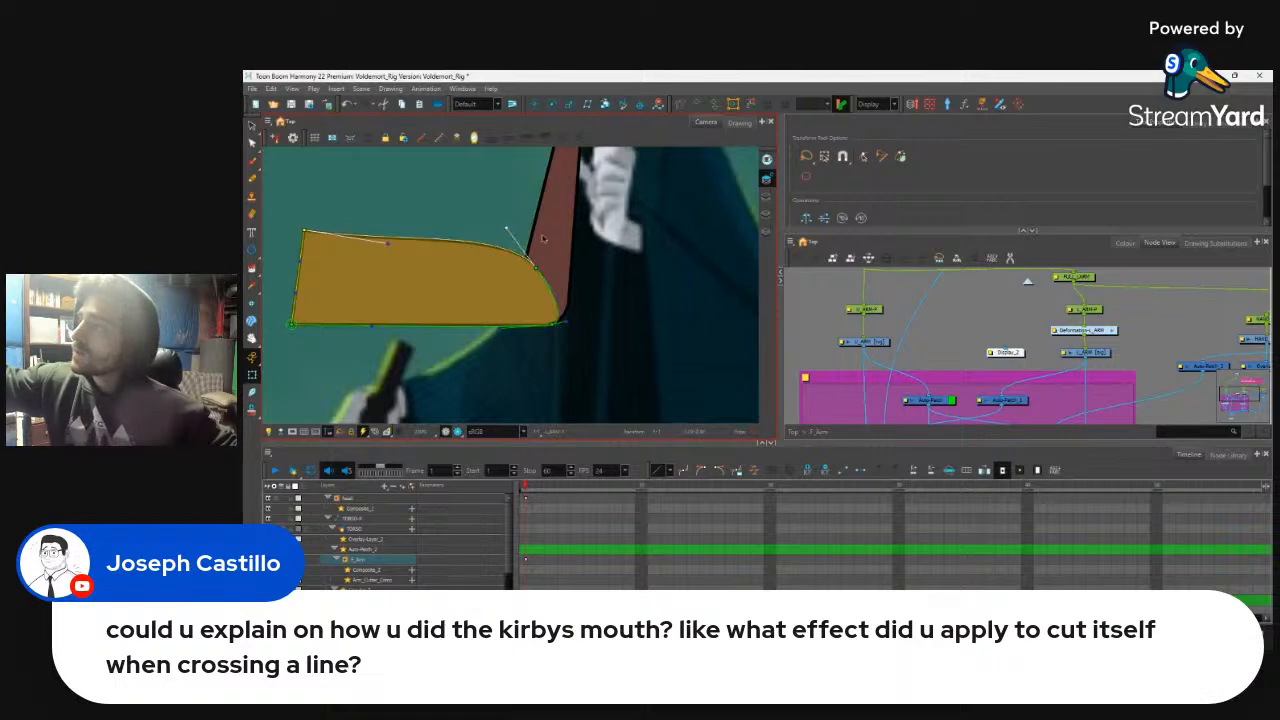
{"action": "left_click_drag", "start_coordinate": [537, 268], "coordinate": [504, 243]}
{"action": "left_click", "coordinate": [555, 250]}
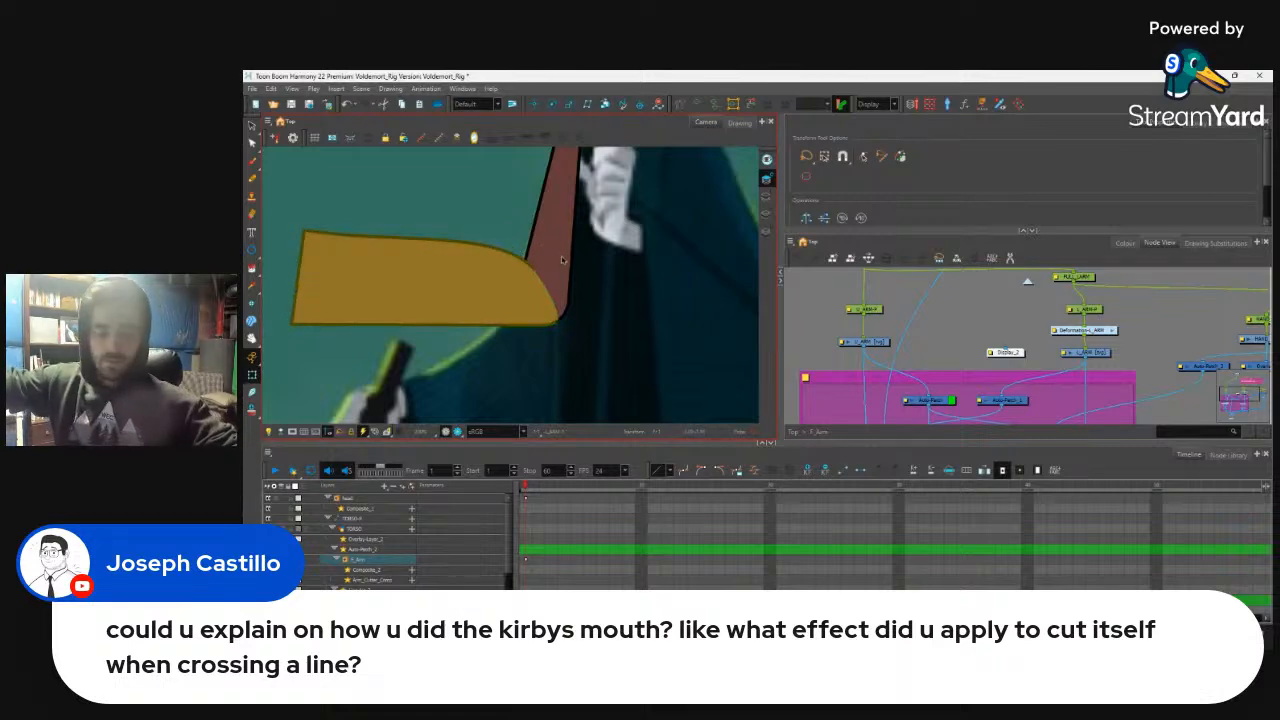
{"action": "key", "text": "1"}
{"action": "key", "text": "1"}
{"action": "key", "text": "1"}
{"action": "left_click", "coordinate": [534, 268]}
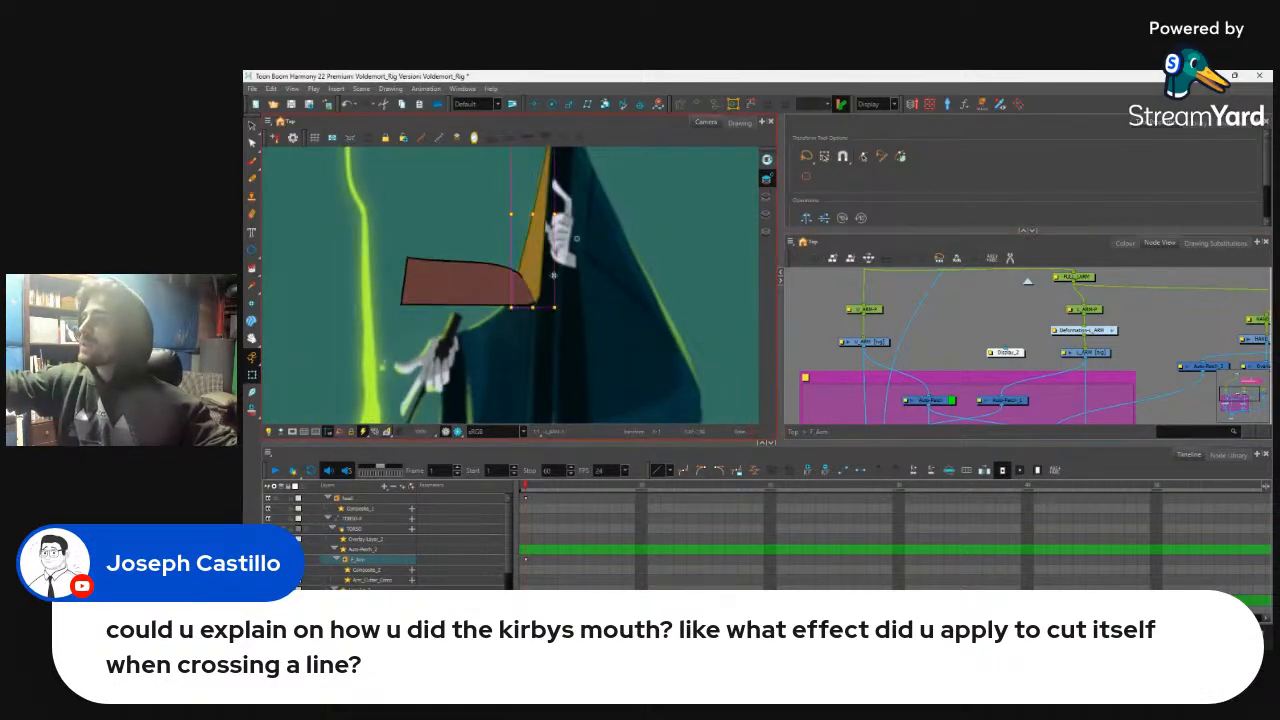
{"action": "left_click", "coordinate": [929, 305]}
Step: Switch to the open Kirby_360_rig project, go to its first frame and clear the selection
{"action": "mouse_move", "coordinate": [882, 637]}
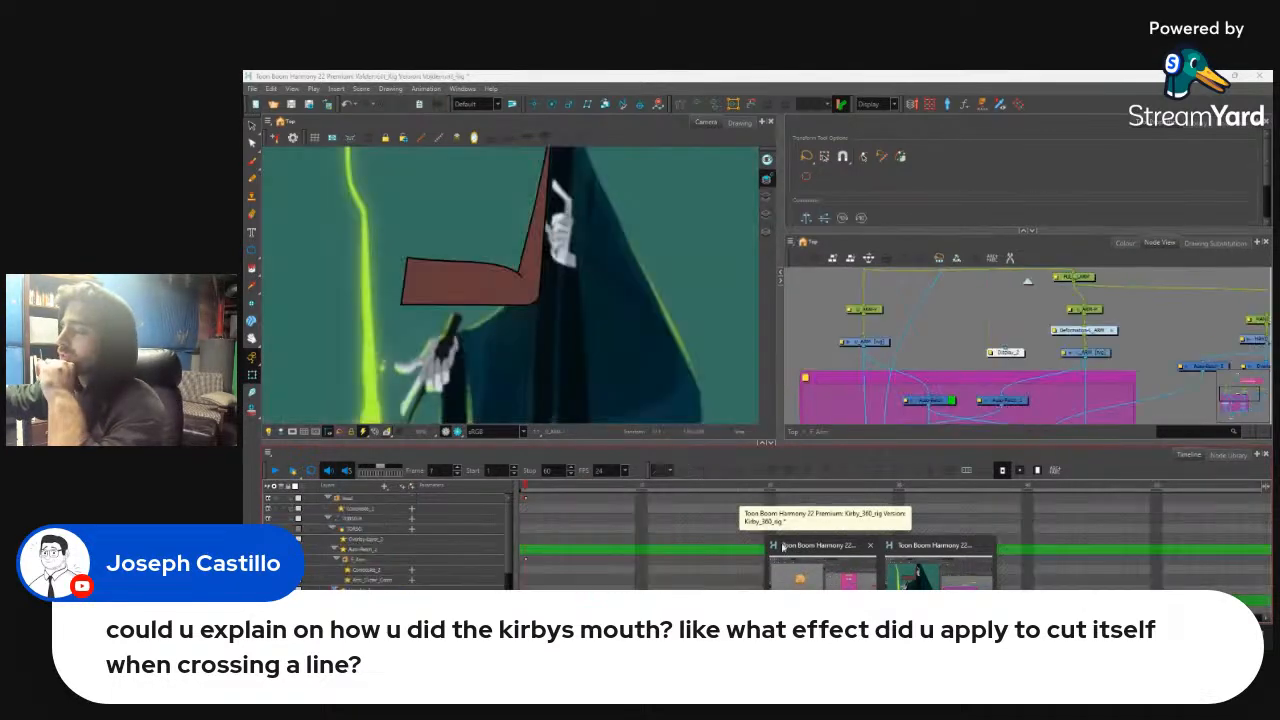
{"action": "left_click", "coordinate": [808, 570]}
{"action": "left_click_drag", "start_coordinate": [579, 487], "coordinate": [520, 493]}
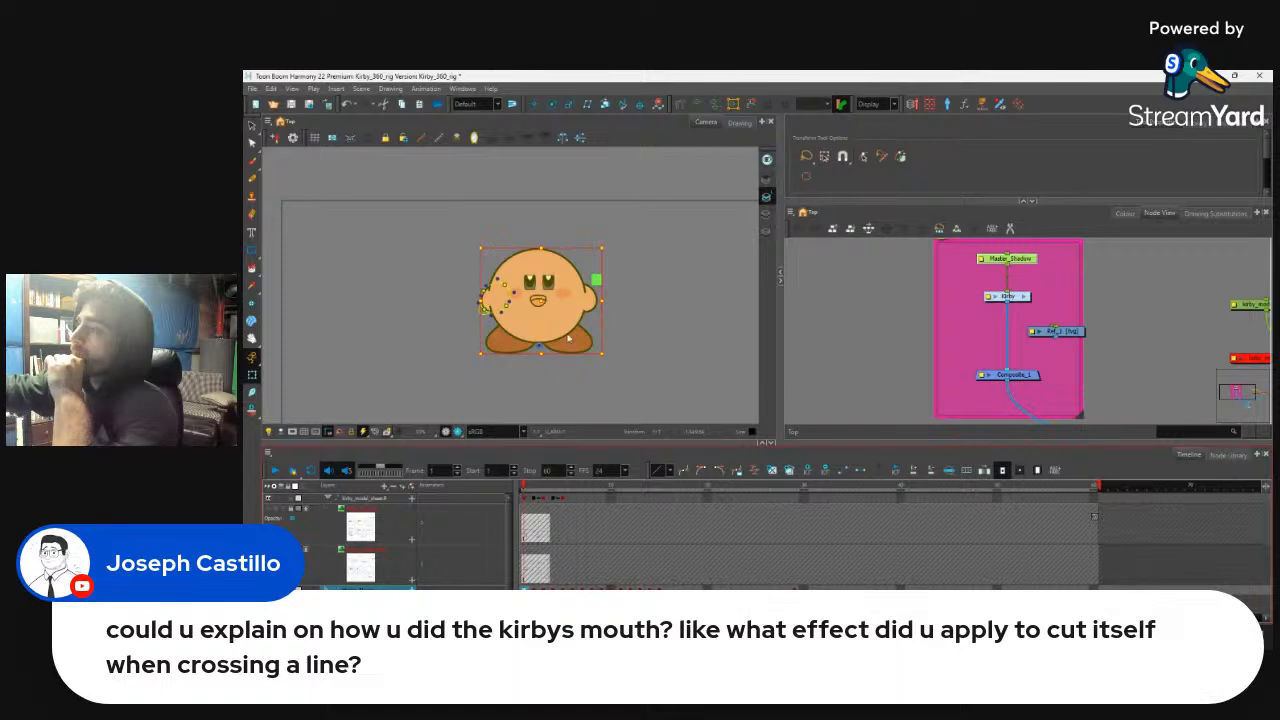
{"action": "left_click", "coordinate": [642, 289]}
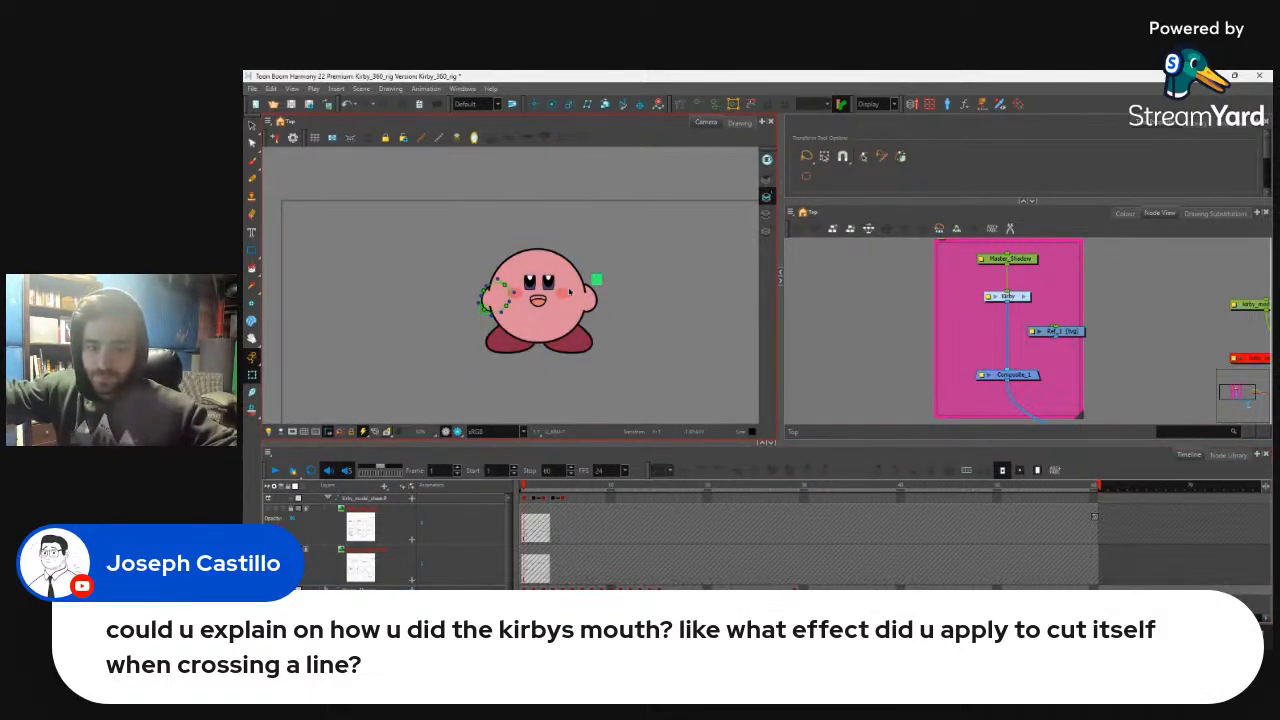
Step: Select Kirby's mouth and locate its drawing node in the Node View
{"action": "key", "text": "2"}
{"action": "key", "text": "2"}
{"action": "key", "text": "2"}
{"action": "left_click_drag", "start_coordinate": [609, 338], "coordinate": [667, 298]}
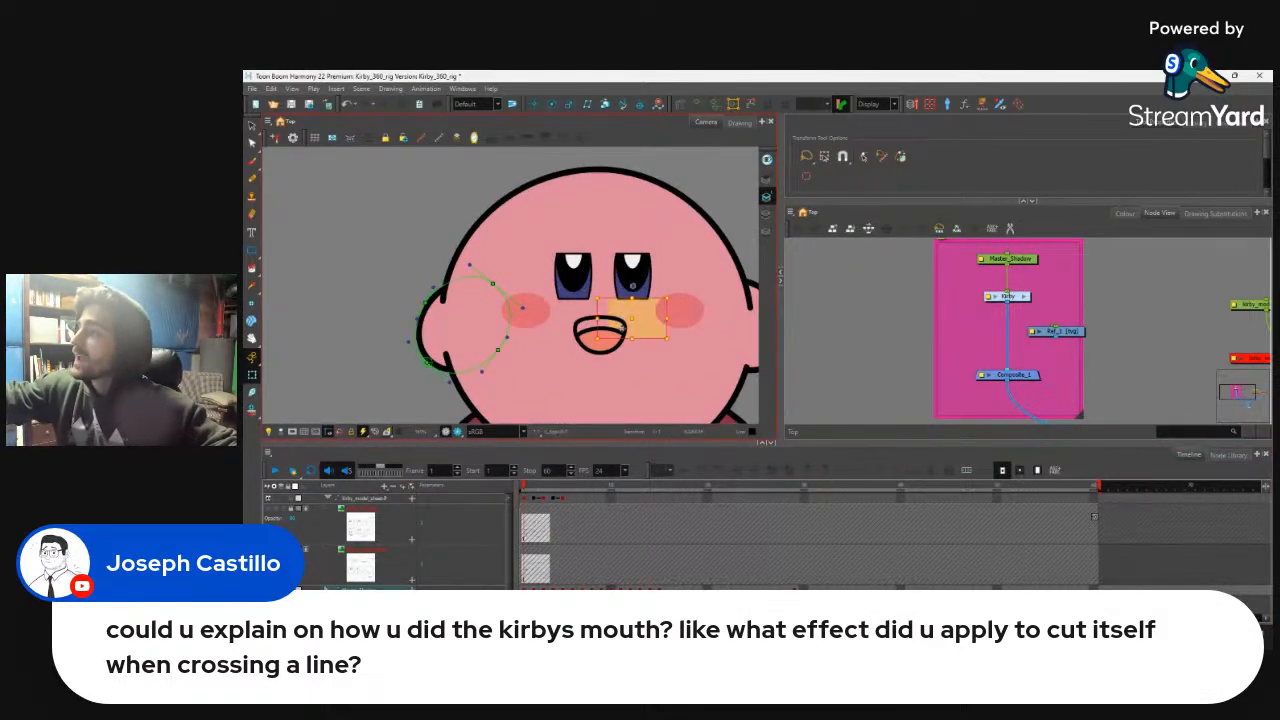
{"action": "key", "text": "o"}
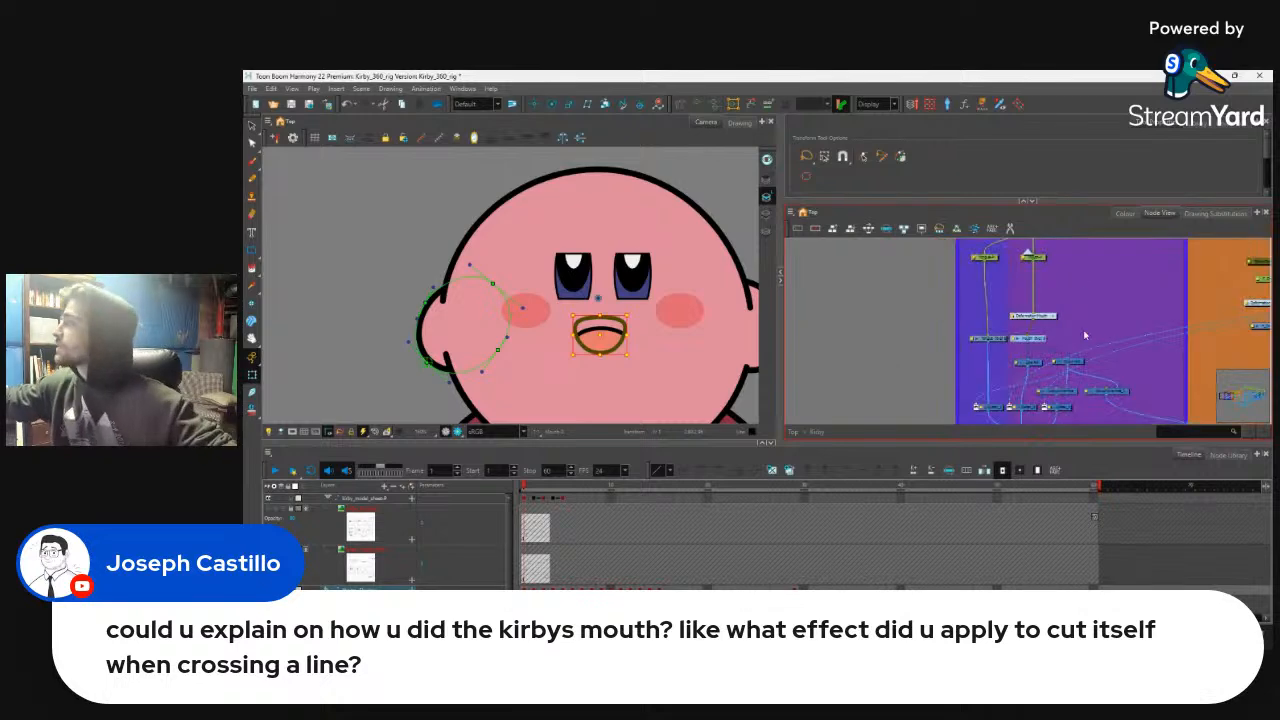
{"action": "left_click_drag", "start_coordinate": [1109, 347], "coordinate": [987, 307]}
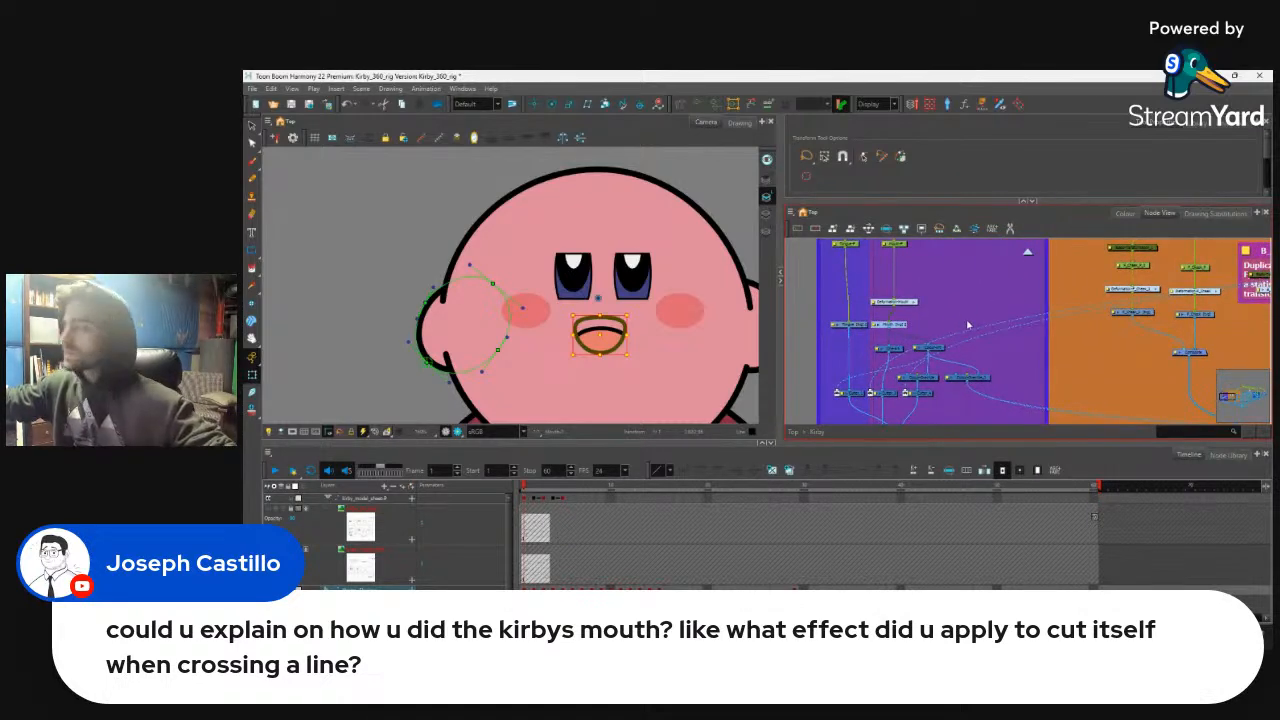
Step: Show the mouth's drawing substitutions and choose drawing 1
{"action": "scroll", "coordinate": [967, 325], "scroll_direction": "up", "scroll_amount": 3}
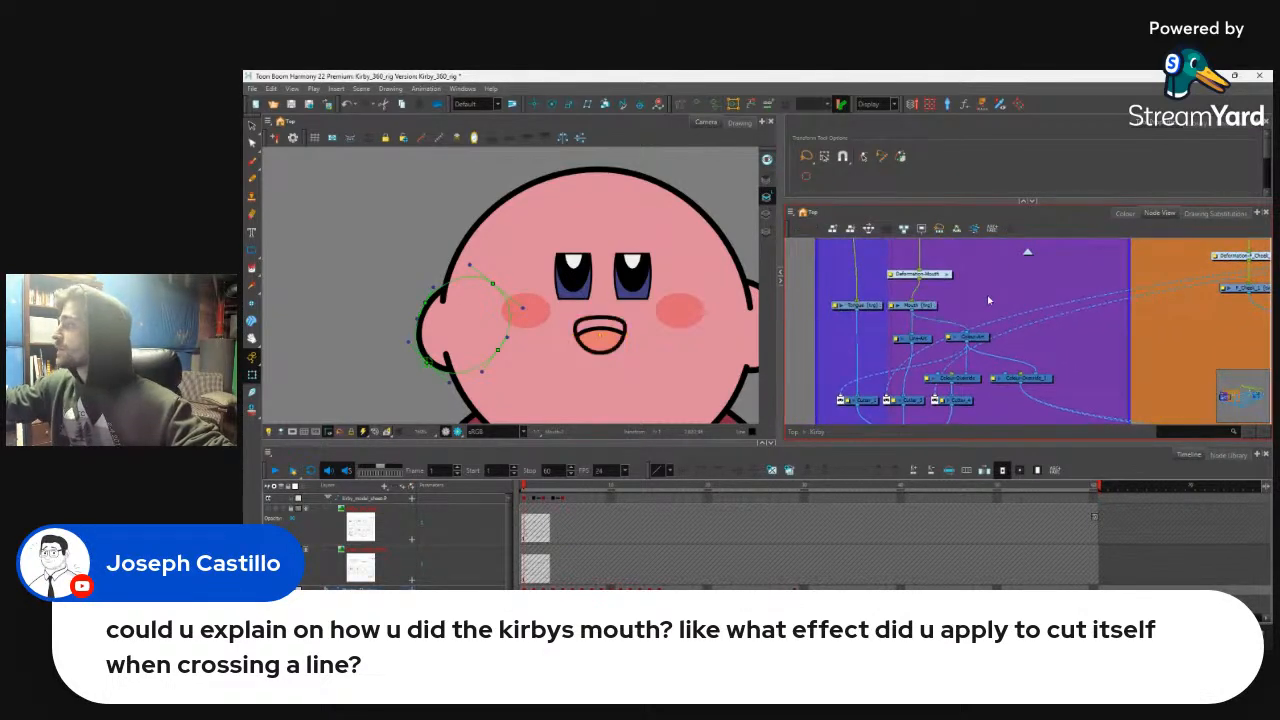
{"action": "left_click", "coordinate": [1207, 212]}
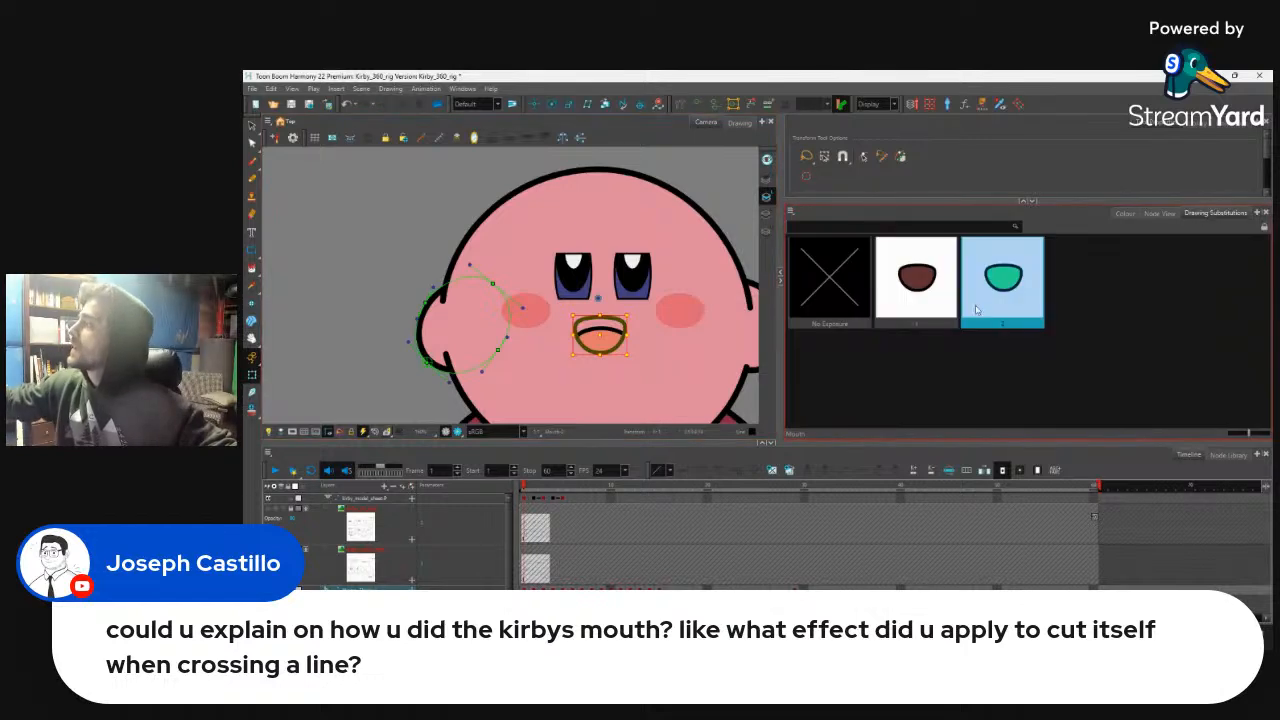
{"action": "left_click", "coordinate": [928, 283]}
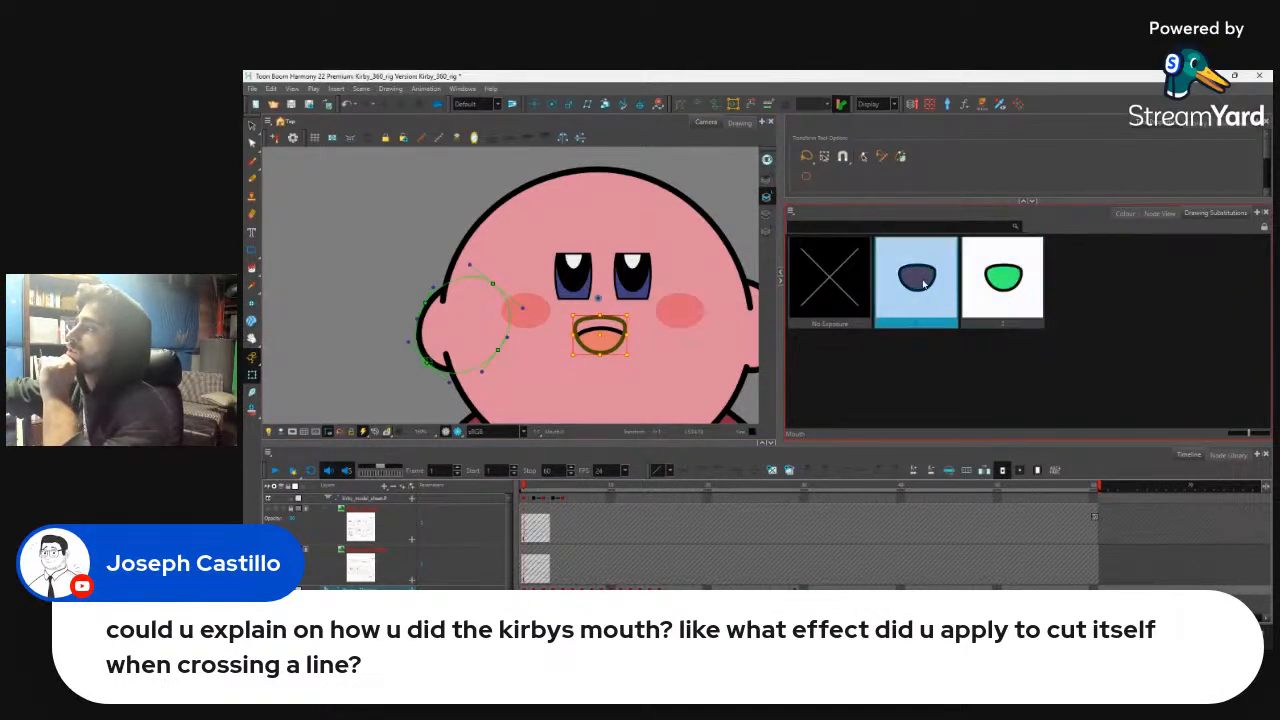
Step: Examine the mouth drawing on its own in the Drawing view, return to the Camera view and select the mouth
{"action": "left_click", "coordinate": [740, 122]}
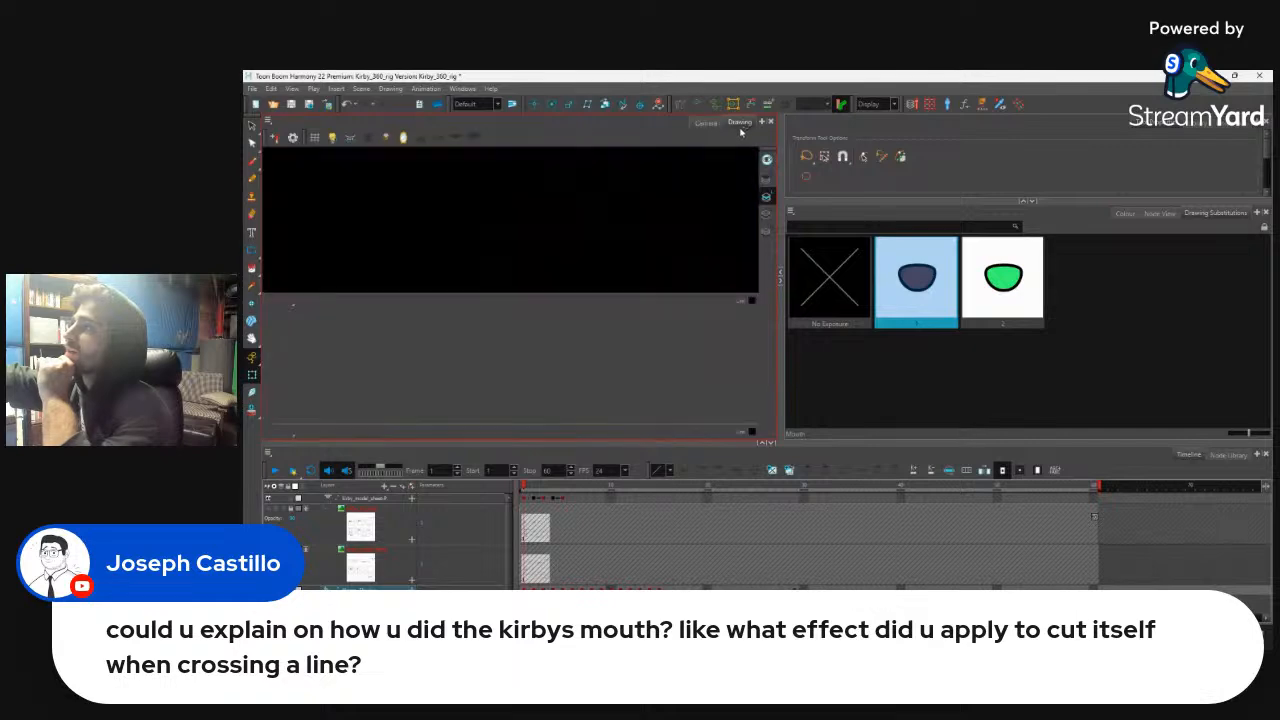
{"action": "left_click", "coordinate": [768, 214]}
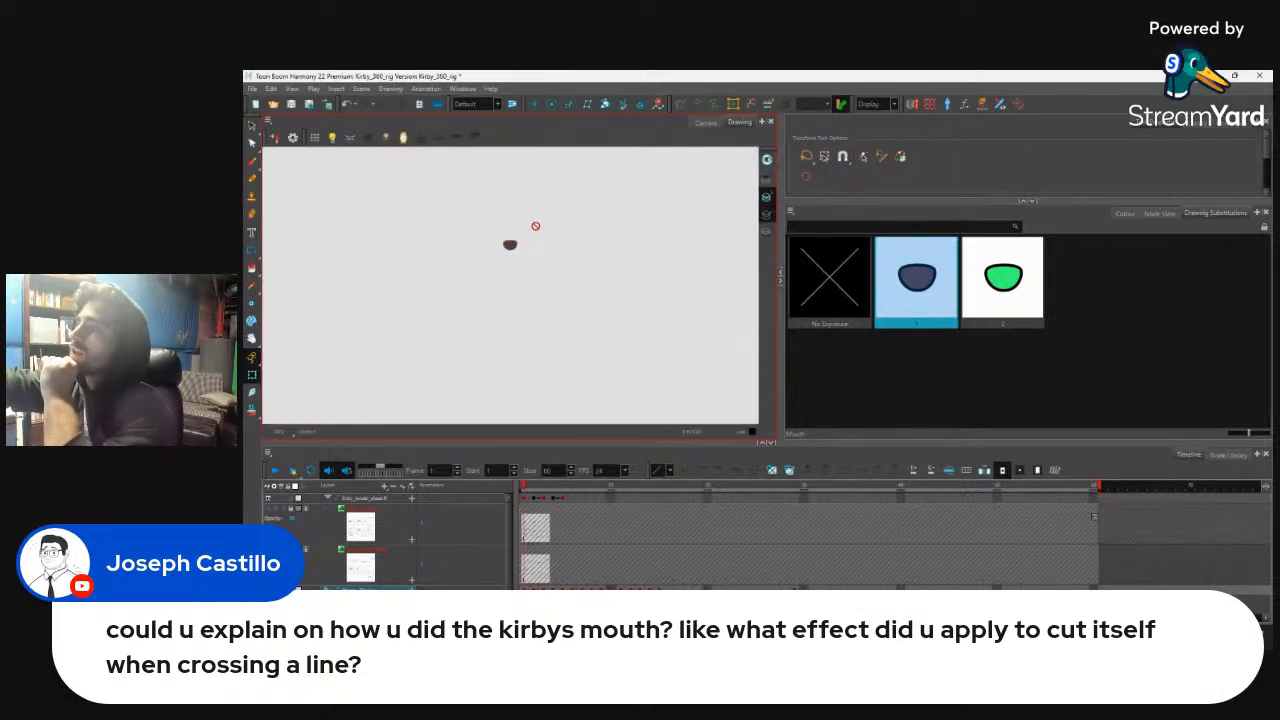
{"action": "key", "text": "2"}
{"action": "key", "text": "2"}
{"action": "left_click_drag", "start_coordinate": [526, 247], "coordinate": [524, 321]}
{"action": "key", "text": "2"}
{"action": "left_click", "coordinate": [702, 123]}
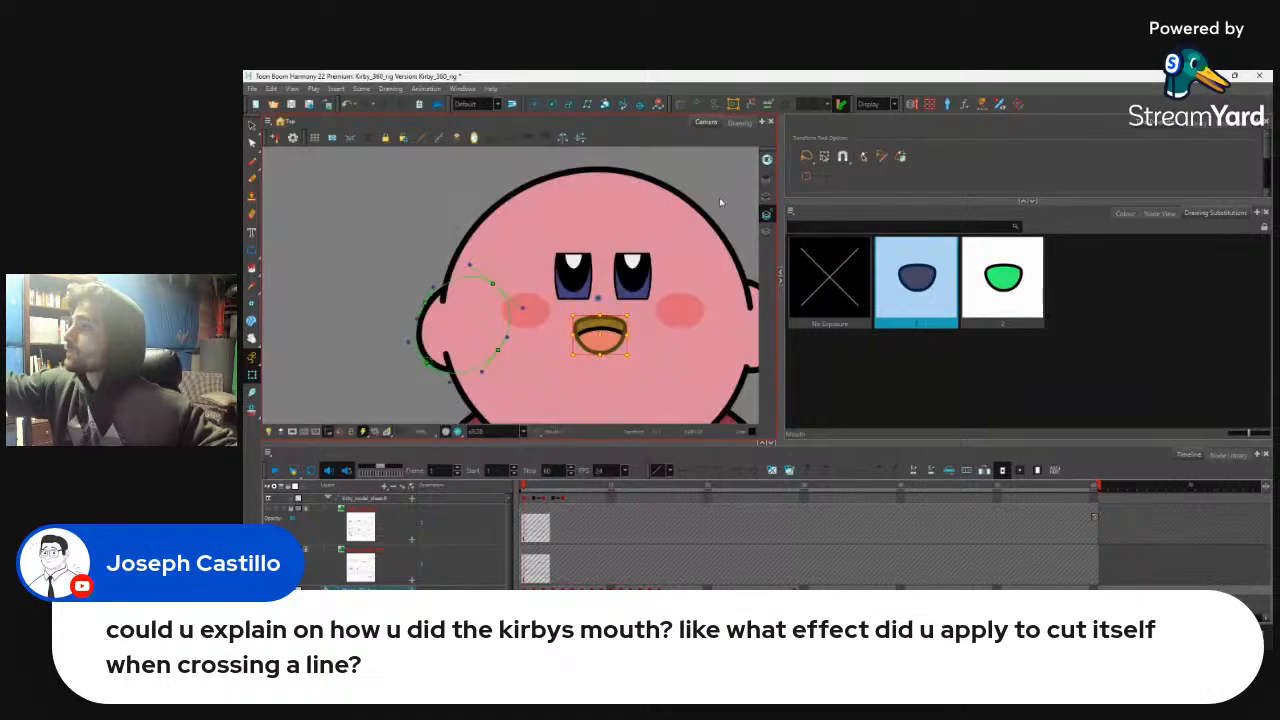
{"action": "left_click", "coordinate": [624, 342]}
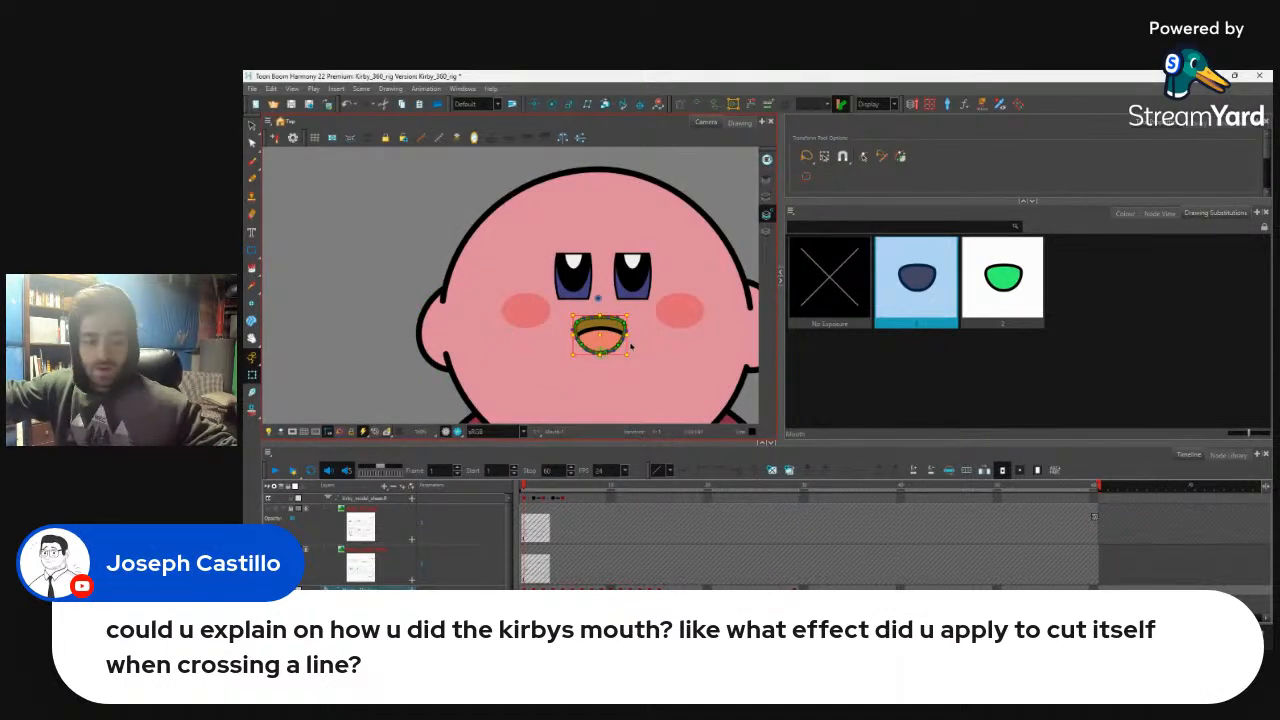
Step: Inspect the tongue and mouth drawing nodes and the tongue's drawing substitutions, and return to the node network
{"action": "left_click", "coordinate": [1152, 213]}
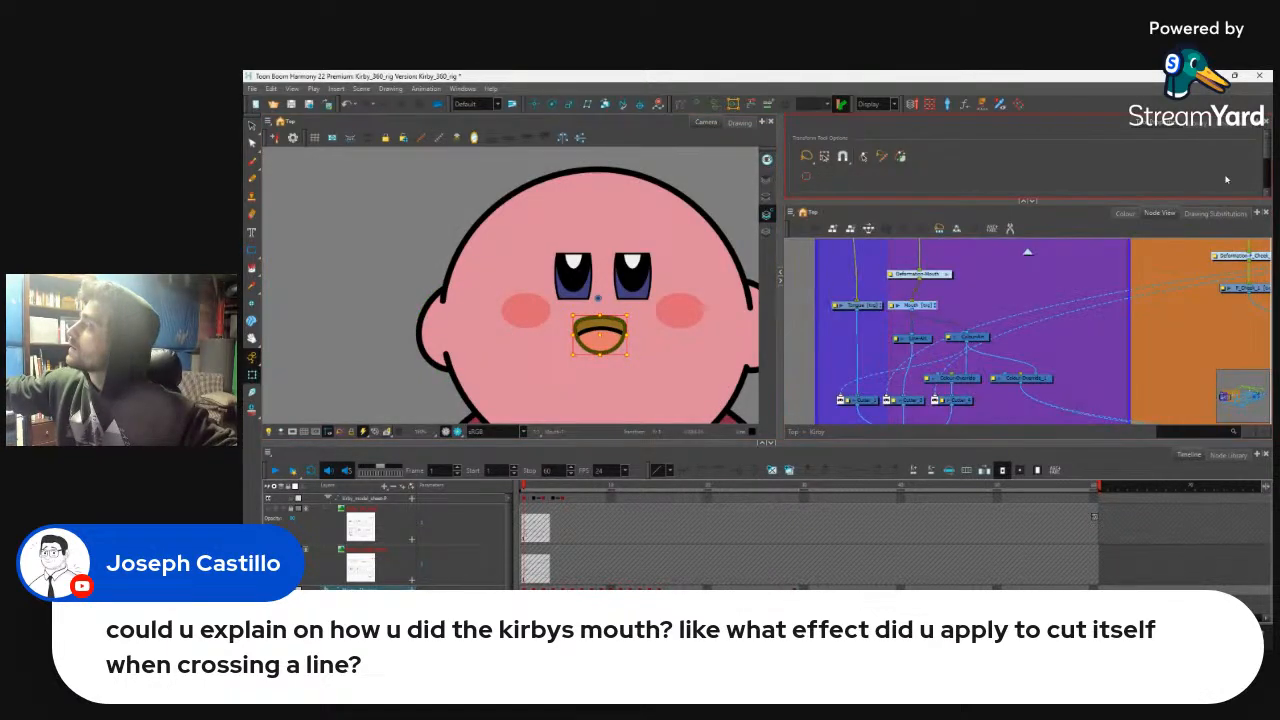
{"action": "left_click", "coordinate": [862, 306]}
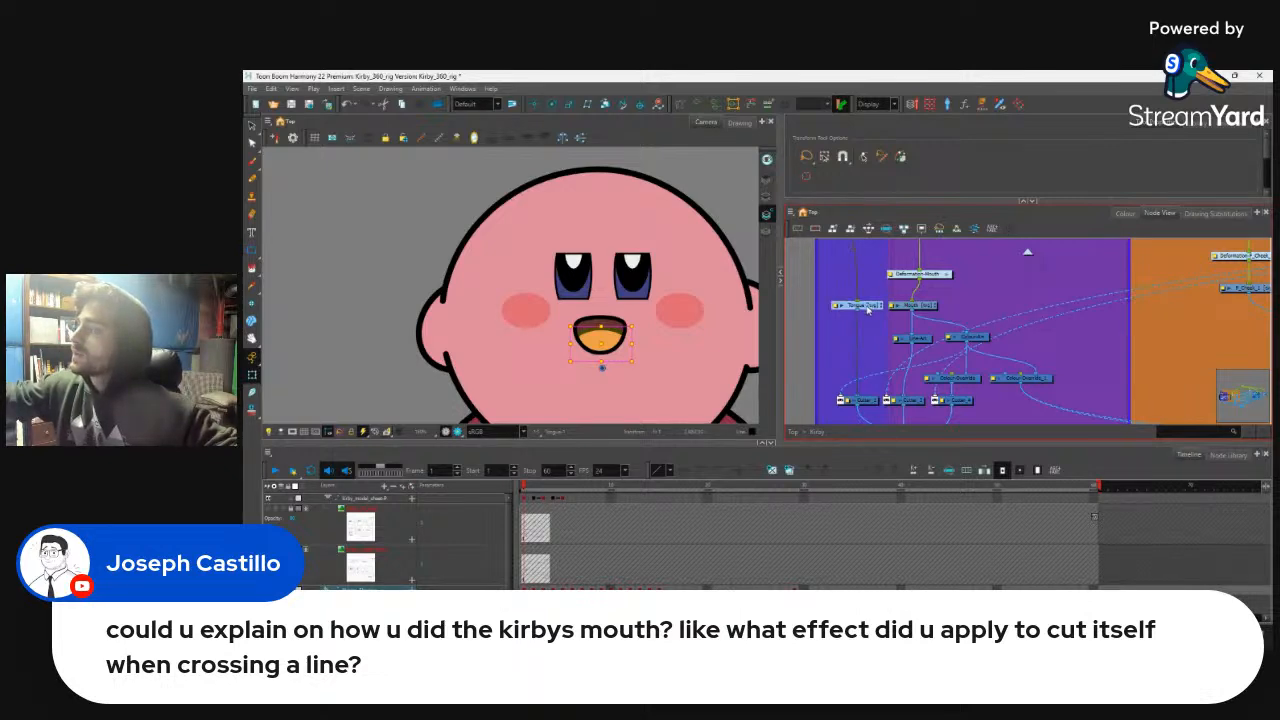
{"action": "left_click", "coordinate": [925, 308]}
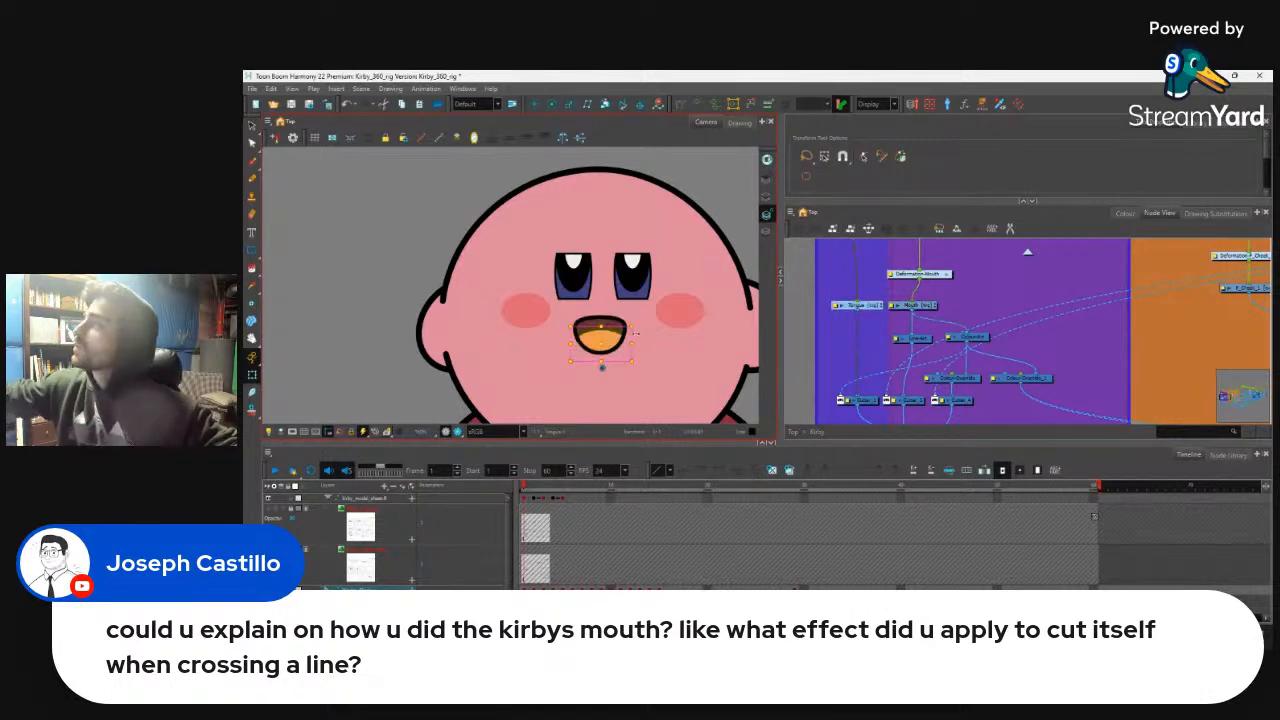
{"action": "left_click", "coordinate": [1213, 213]}
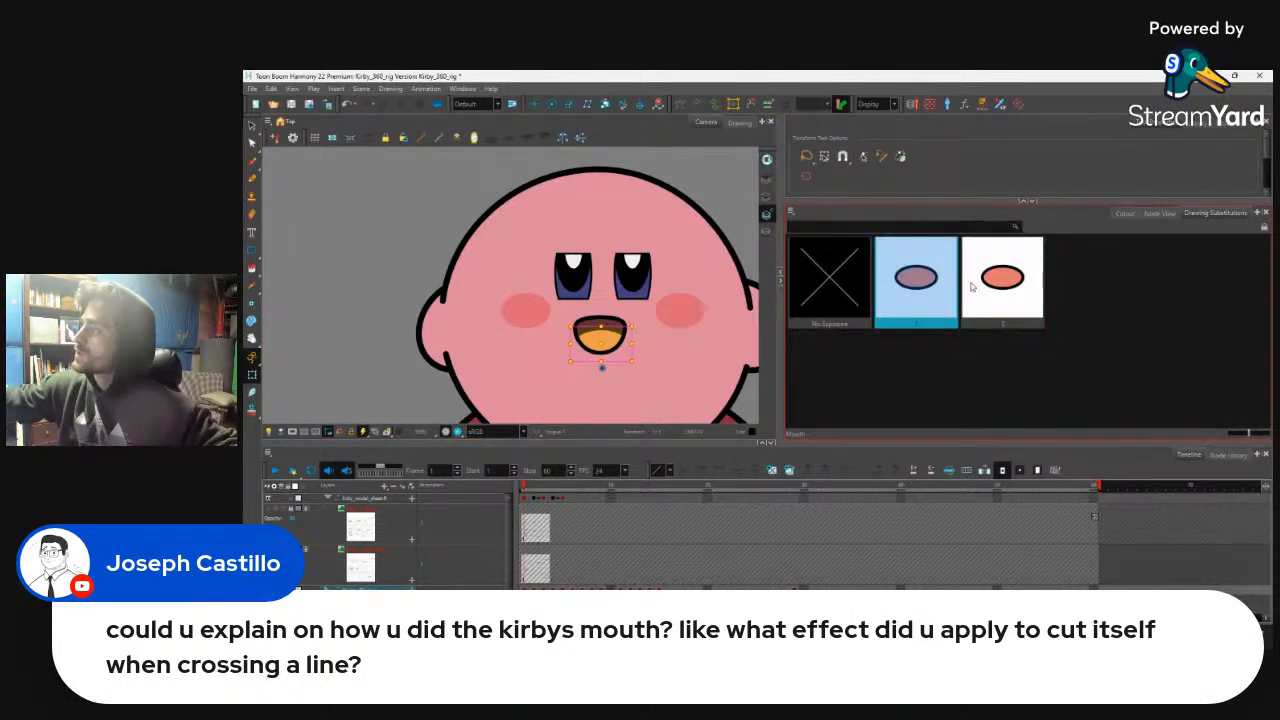
{"action": "left_click", "coordinate": [1162, 214]}
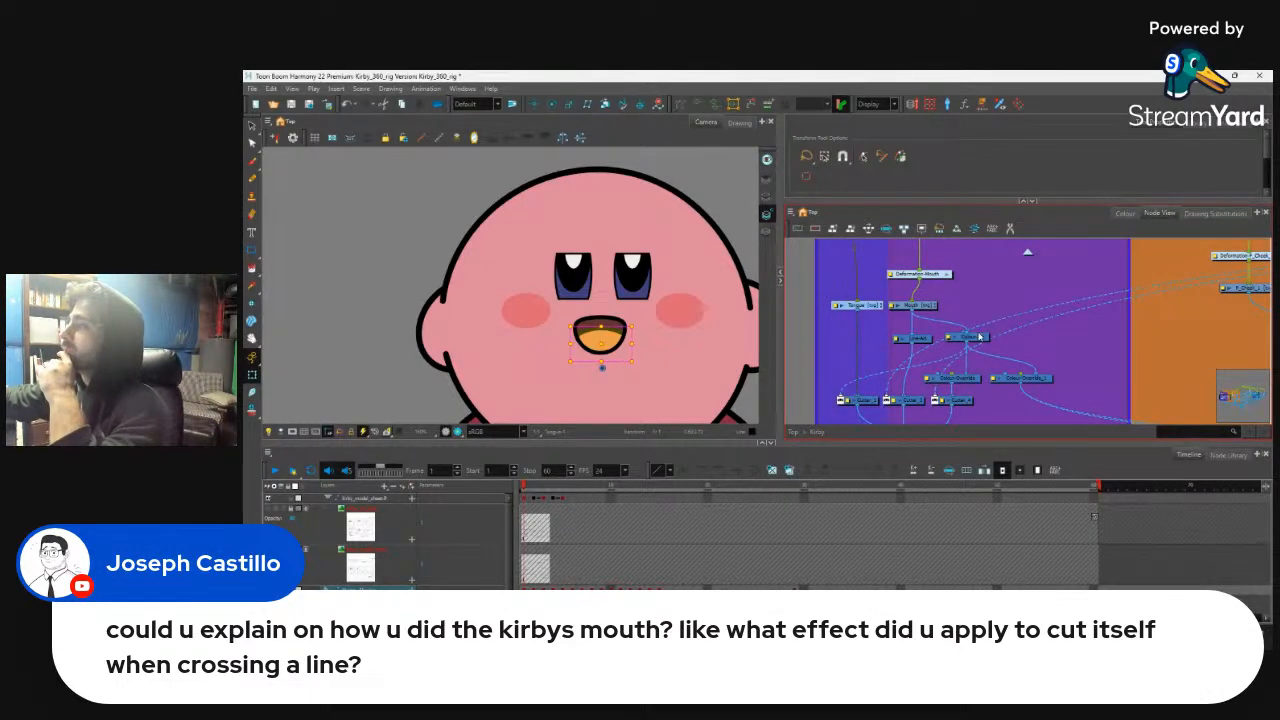
Step: Examine the mouth's Line-Art node, the cutters and the two Colour-Override nodes in the network
{"action": "left_click", "coordinate": [922, 341]}
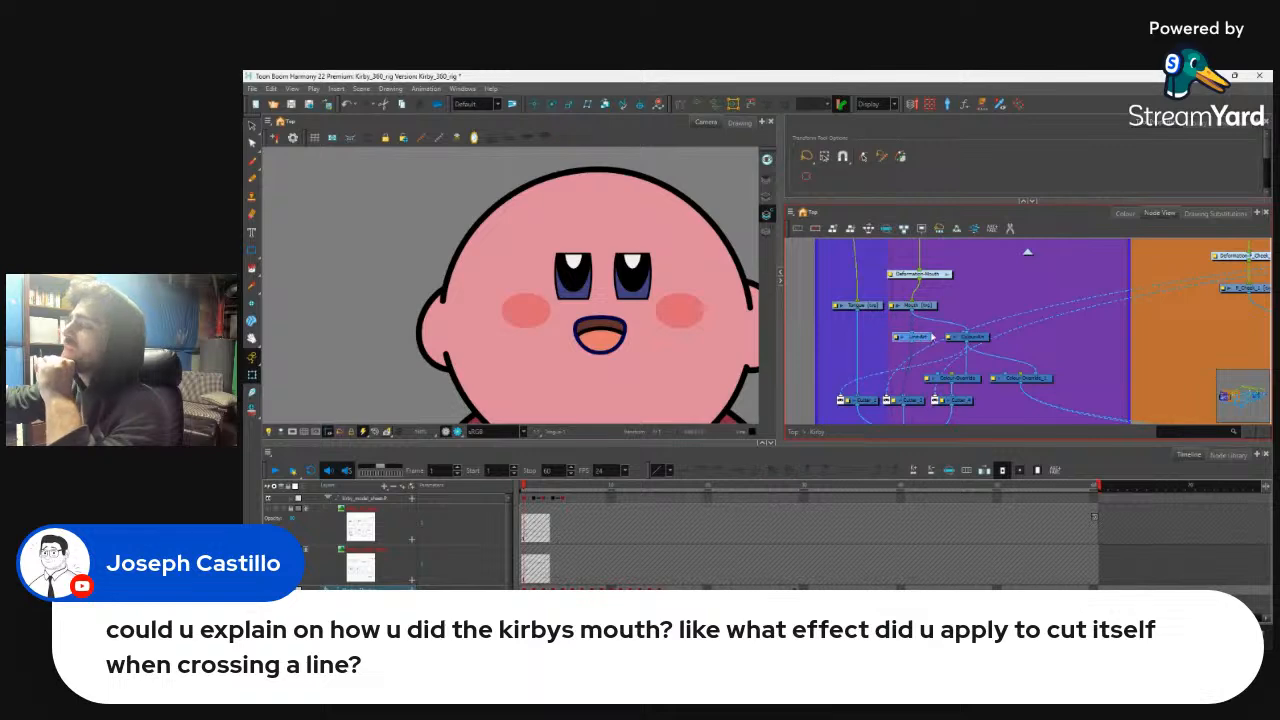
{"action": "left_click", "coordinate": [620, 343]}
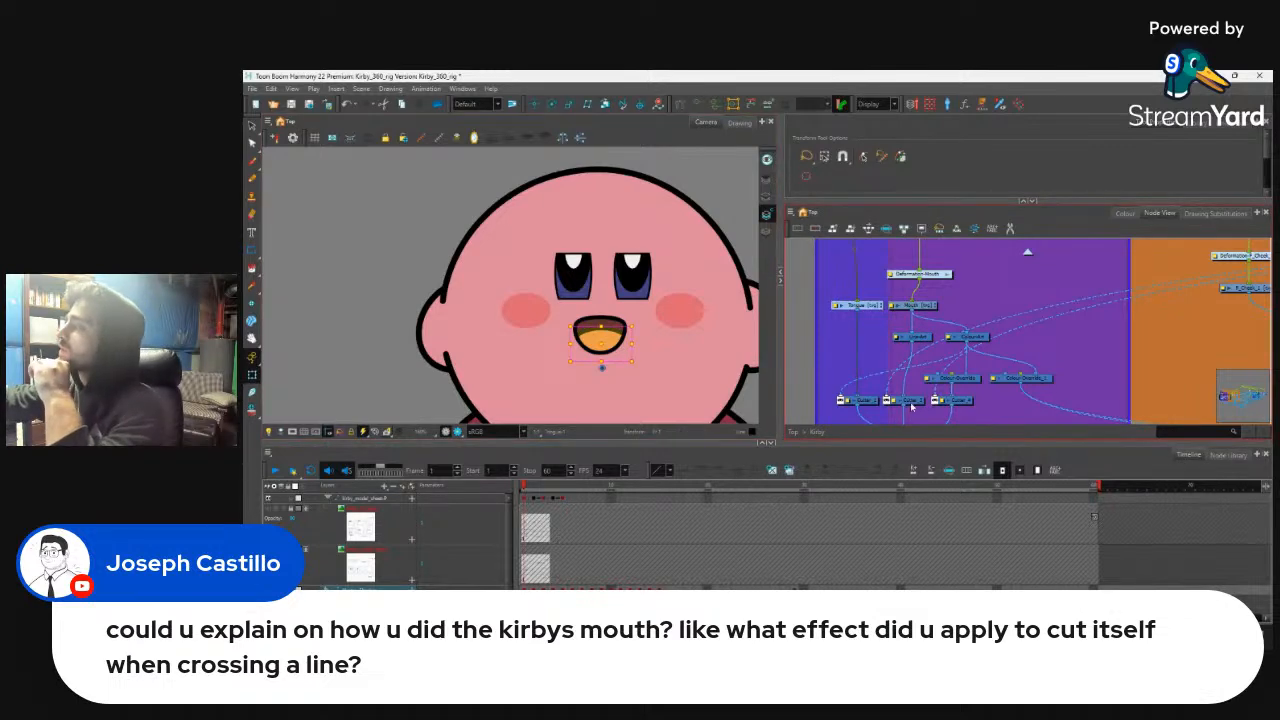
{"action": "left_click_drag", "start_coordinate": [1030, 354], "coordinate": [990, 331]}
{"action": "left_click_drag", "start_coordinate": [853, 315], "coordinate": [873, 380]}
{"action": "left_click", "coordinate": [934, 357]}
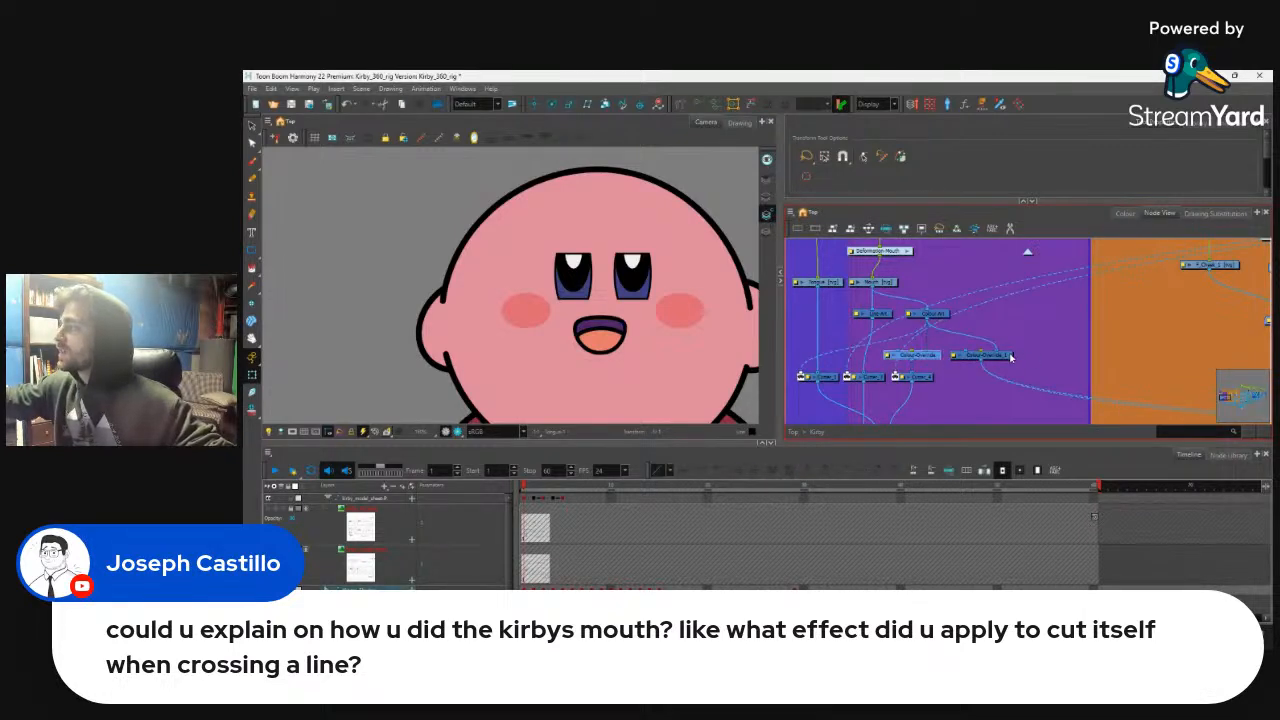
{"action": "left_click", "coordinate": [995, 355]}
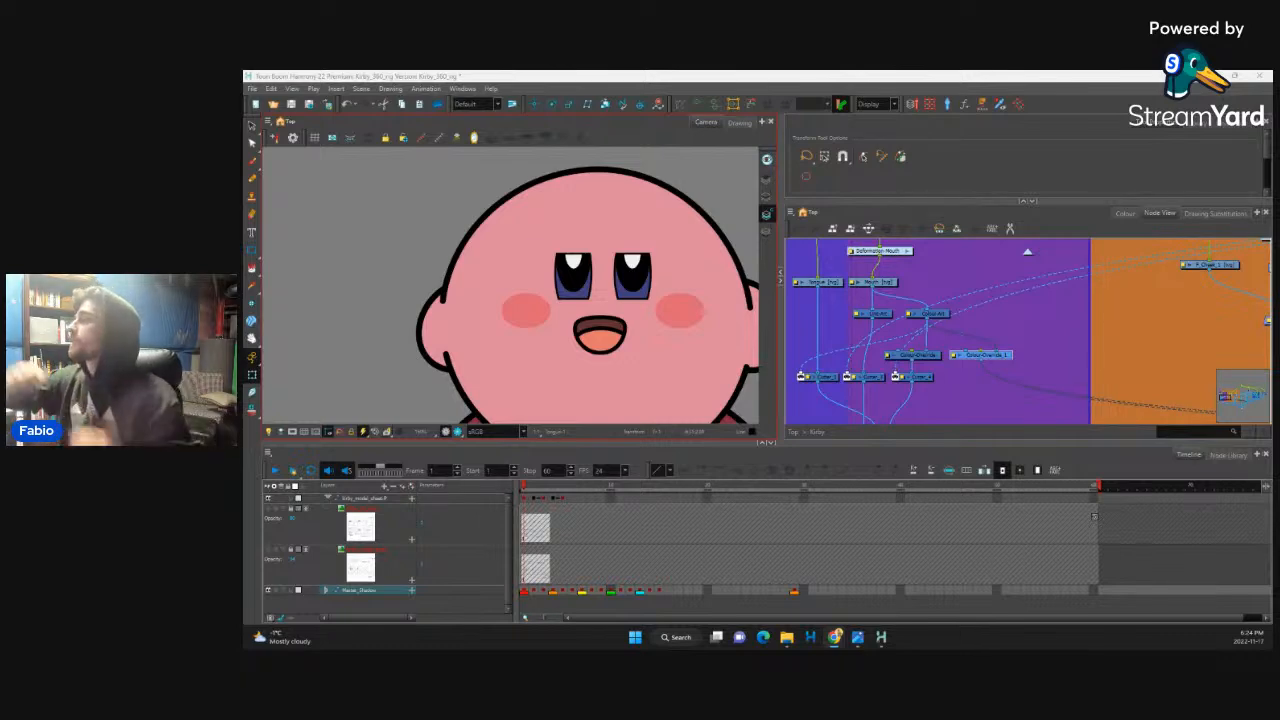
Step: Trace the mouth drawing through its Line-Art and Colour-Art nodes to the cutter below them
{"action": "left_click", "coordinate": [887, 283]}
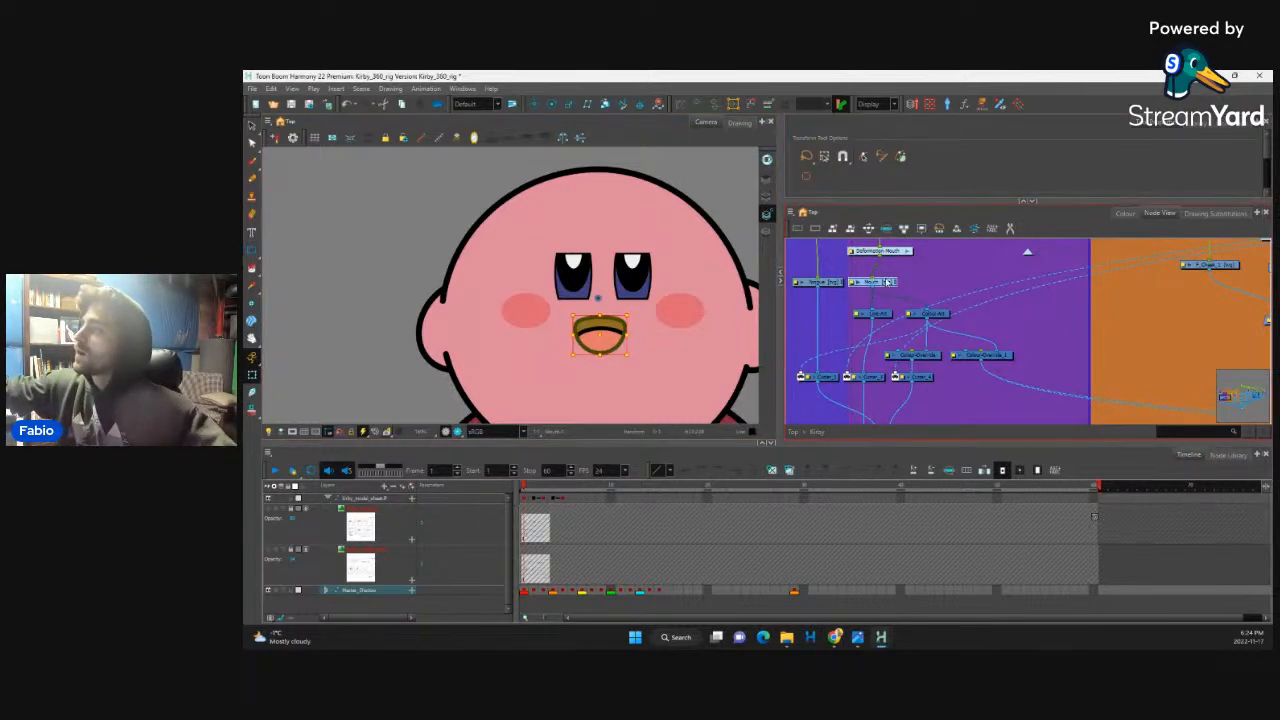
{"action": "left_click", "coordinate": [882, 315]}
{"action": "left_click", "coordinate": [935, 315]}
{"action": "left_click", "coordinate": [883, 316]}
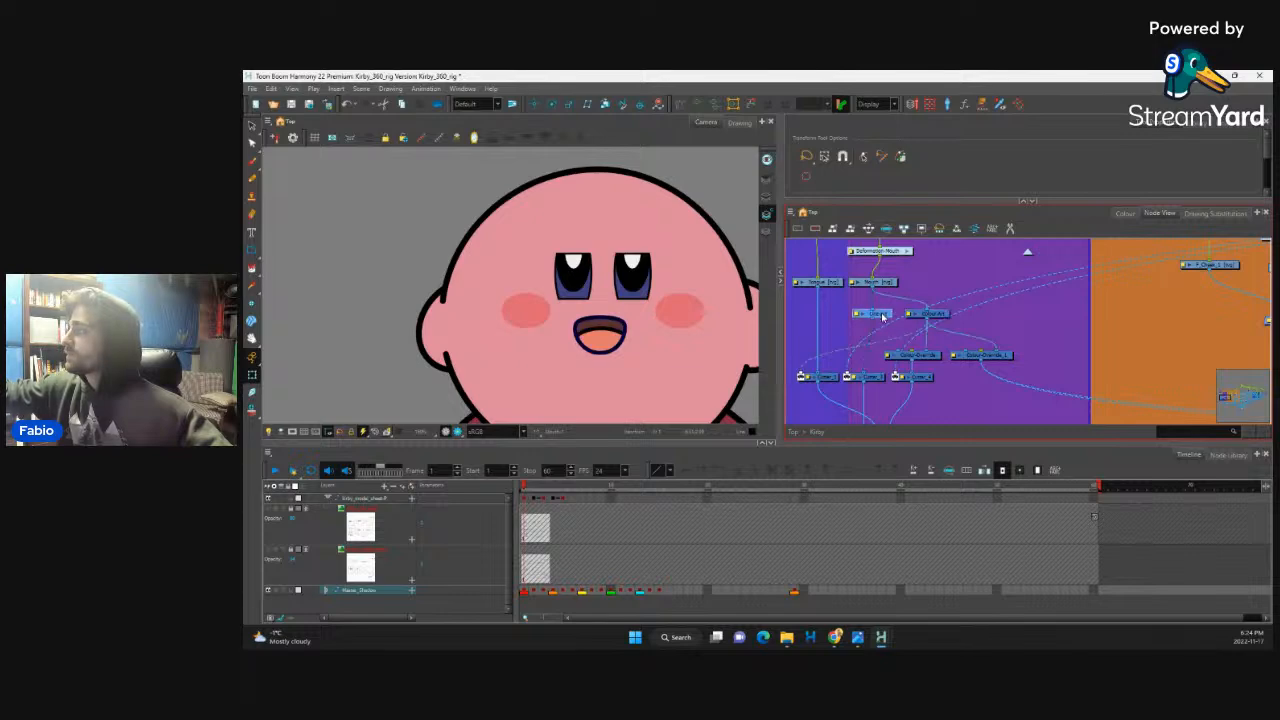
{"action": "left_click", "coordinate": [873, 379]}
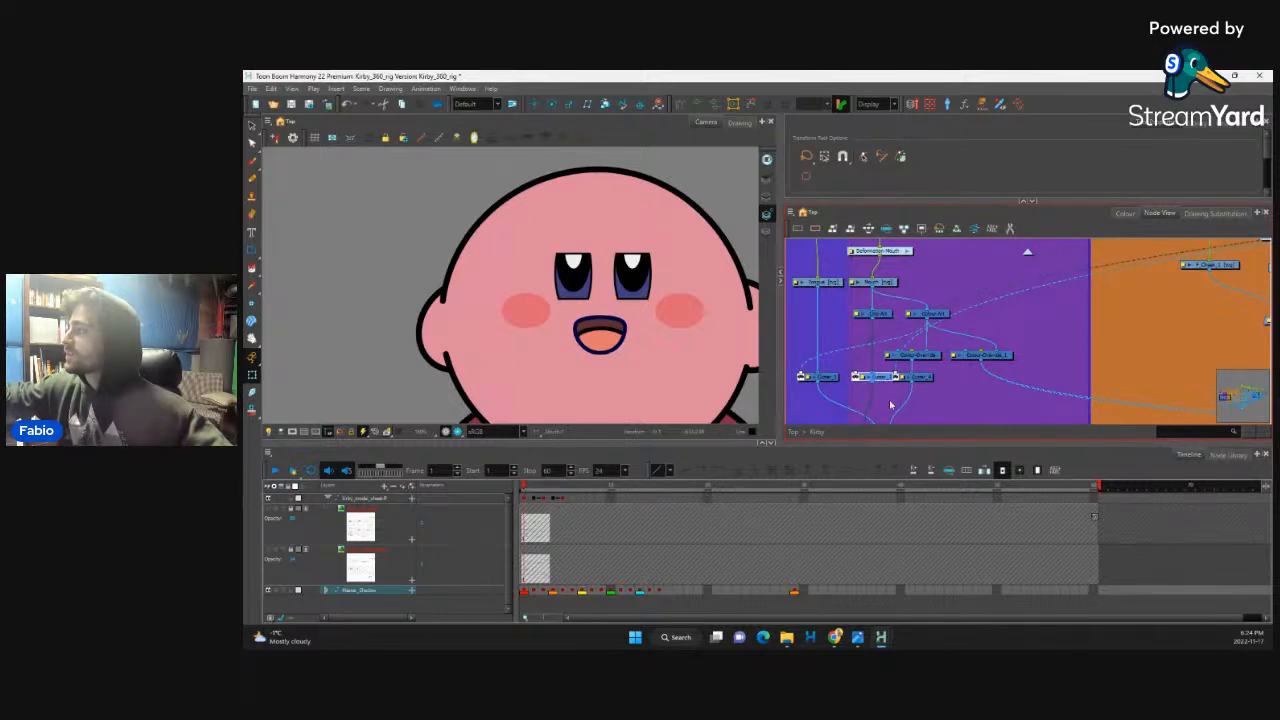
{"action": "left_click_drag", "start_coordinate": [891, 401], "coordinate": [891, 353]}
{"action": "left_click", "coordinate": [896, 393]}
Step: Follow the cutter connections across the network to the body's drawing node and back to the mouth group
{"action": "left_click_drag", "start_coordinate": [964, 270], "coordinate": [912, 328]}
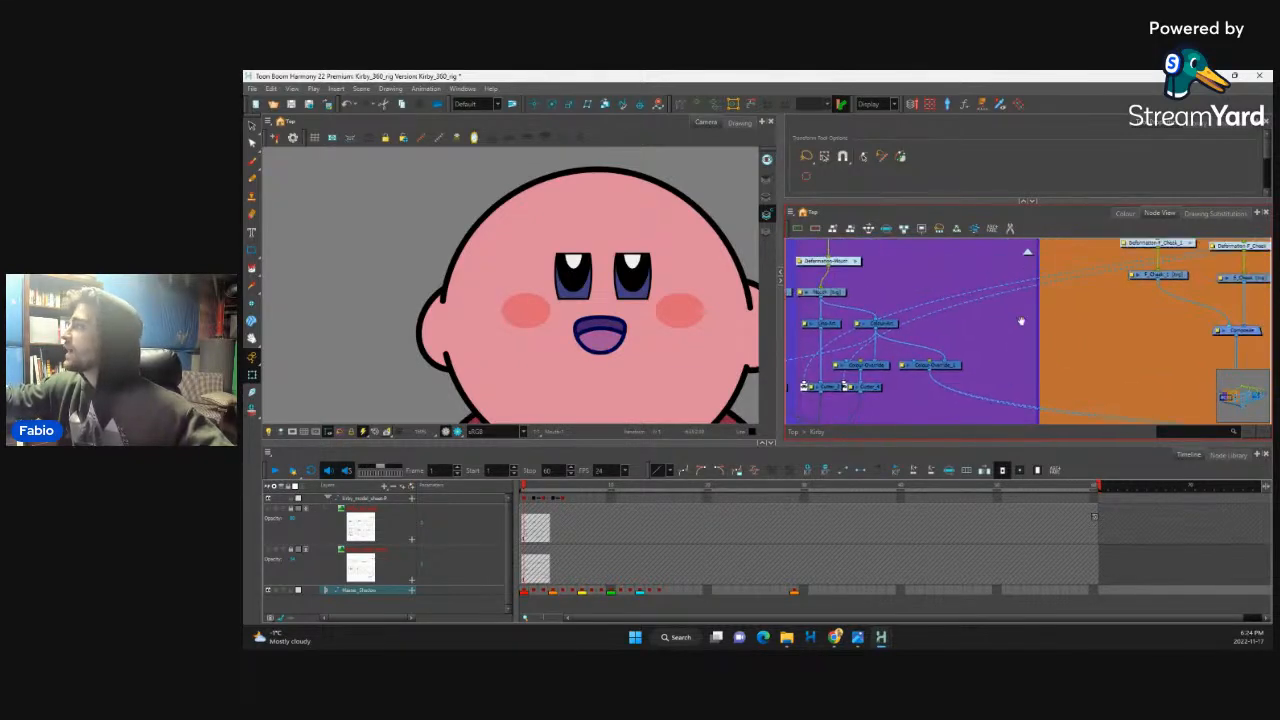
{"action": "scroll", "coordinate": [983, 328], "scroll_direction": "right", "scroll_amount": 8}
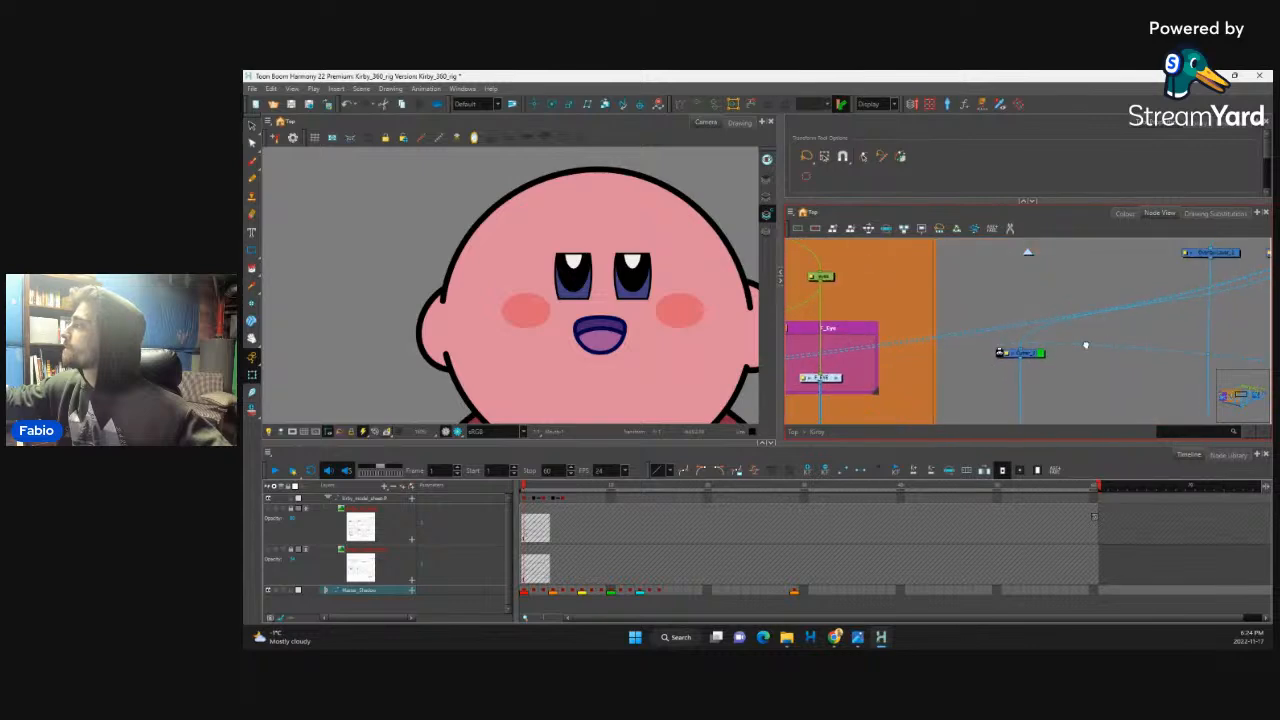
{"action": "scroll", "coordinate": [1086, 346], "scroll_direction": "right", "scroll_amount": 3}
{"action": "left_click", "coordinate": [1150, 259]}
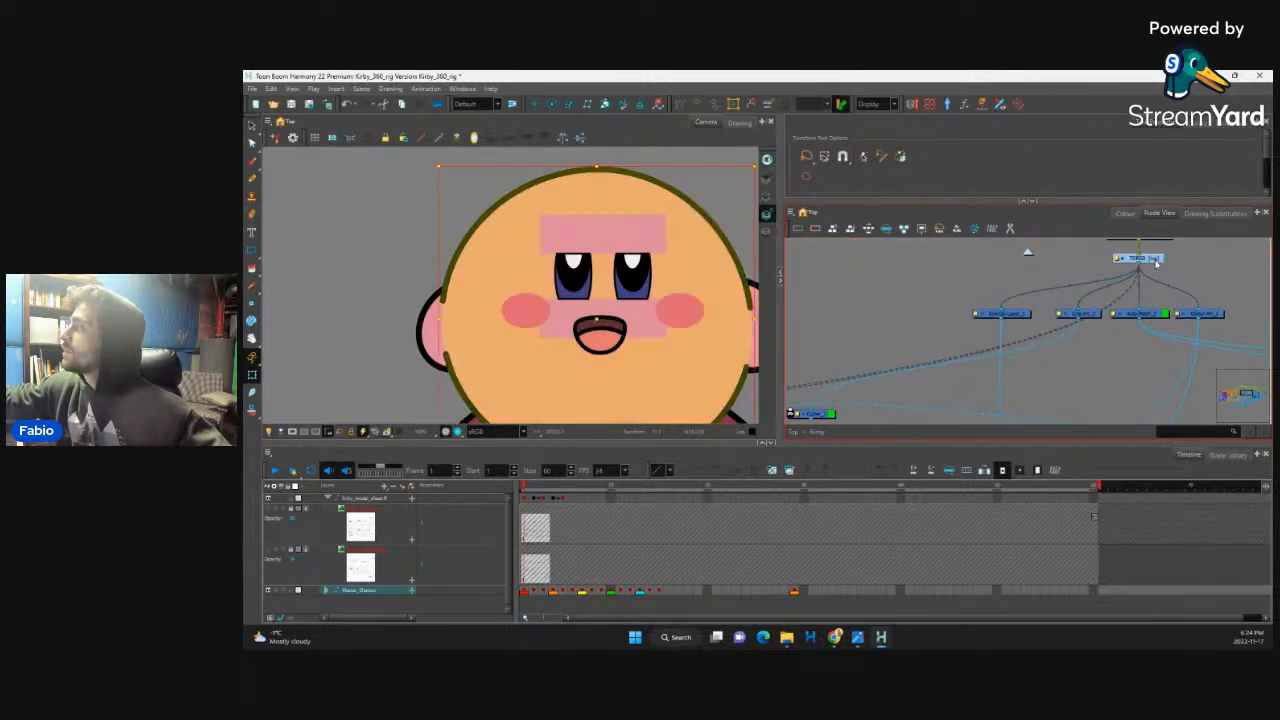
{"action": "left_click", "coordinate": [500, 355]}
{"action": "scroll", "coordinate": [1069, 334], "scroll_direction": "left", "scroll_amount": 10}
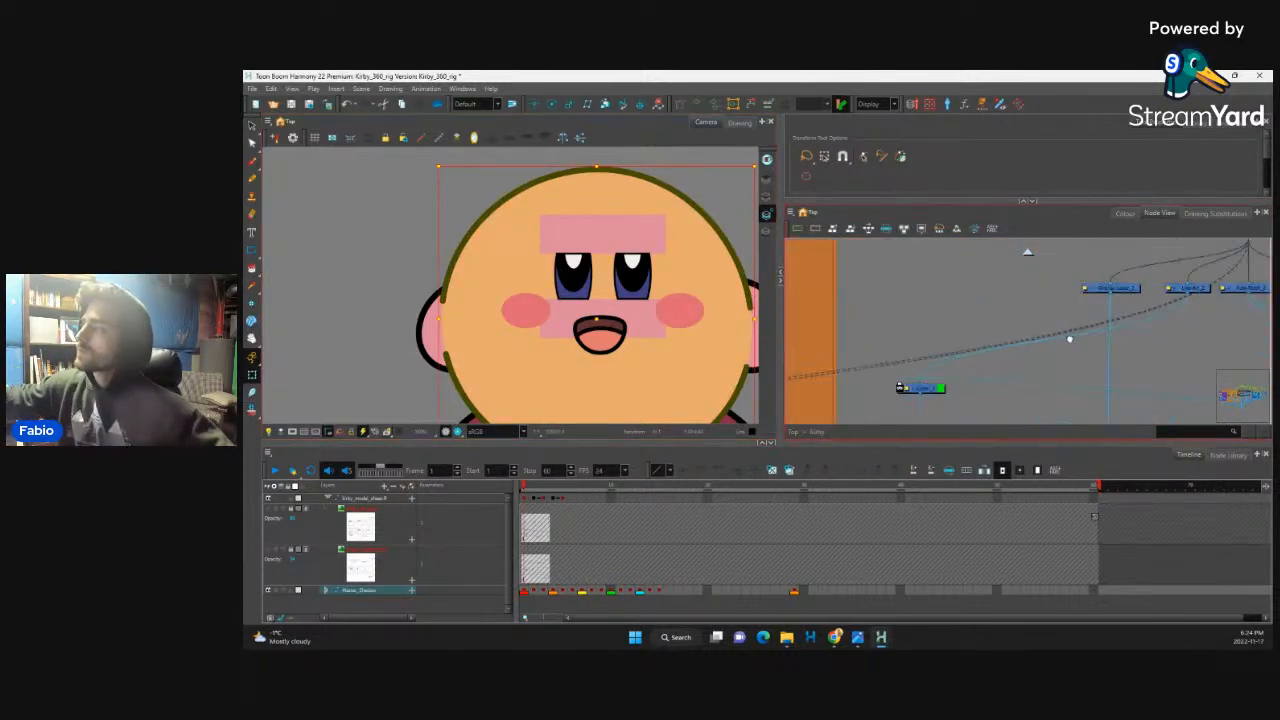
{"action": "scroll", "coordinate": [1003, 353], "scroll_direction": "left", "scroll_amount": 5}
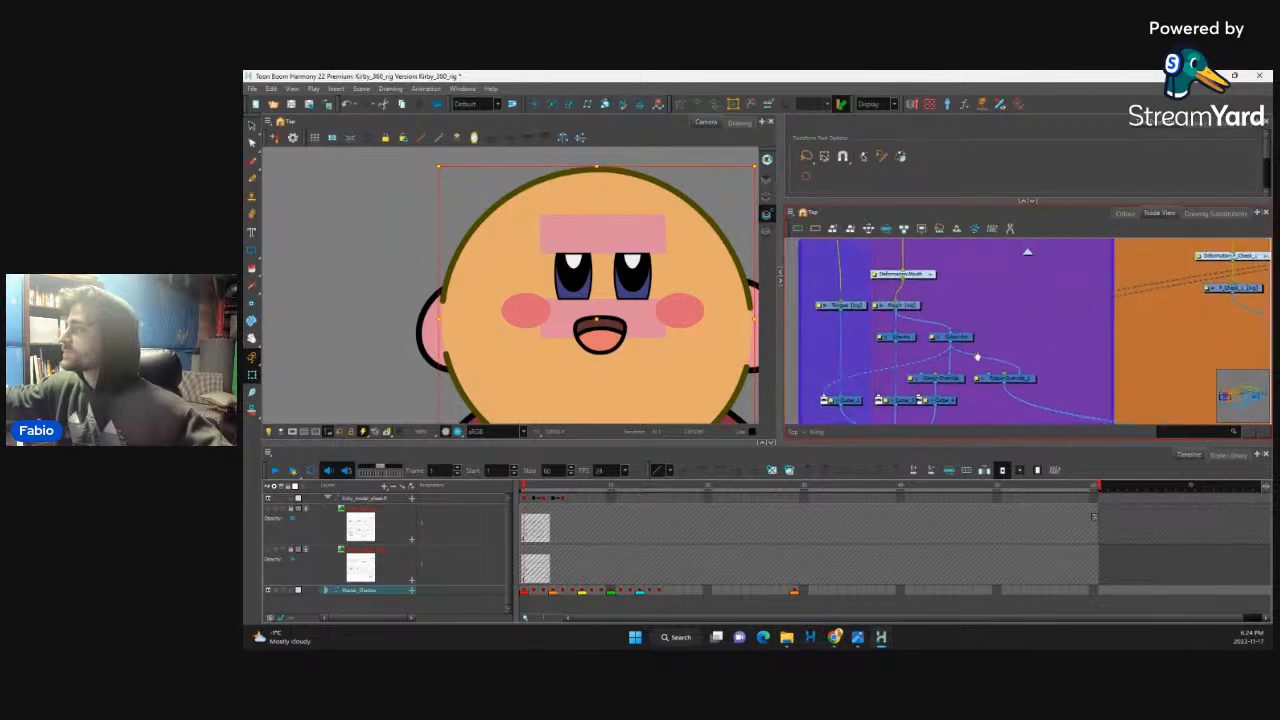
Step: Move the mouth and tongue across the body's lower outline to test the cutting, and undo the move
{"action": "left_click", "coordinate": [890, 260]}
{"action": "left_click", "coordinate": [624, 335]}
{"action": "left_click", "coordinate": [634, 323]}
{"action": "left_click", "coordinate": [624, 327]}
{"action": "left_click_drag", "start_coordinate": [615, 317], "coordinate": [485, 372]}
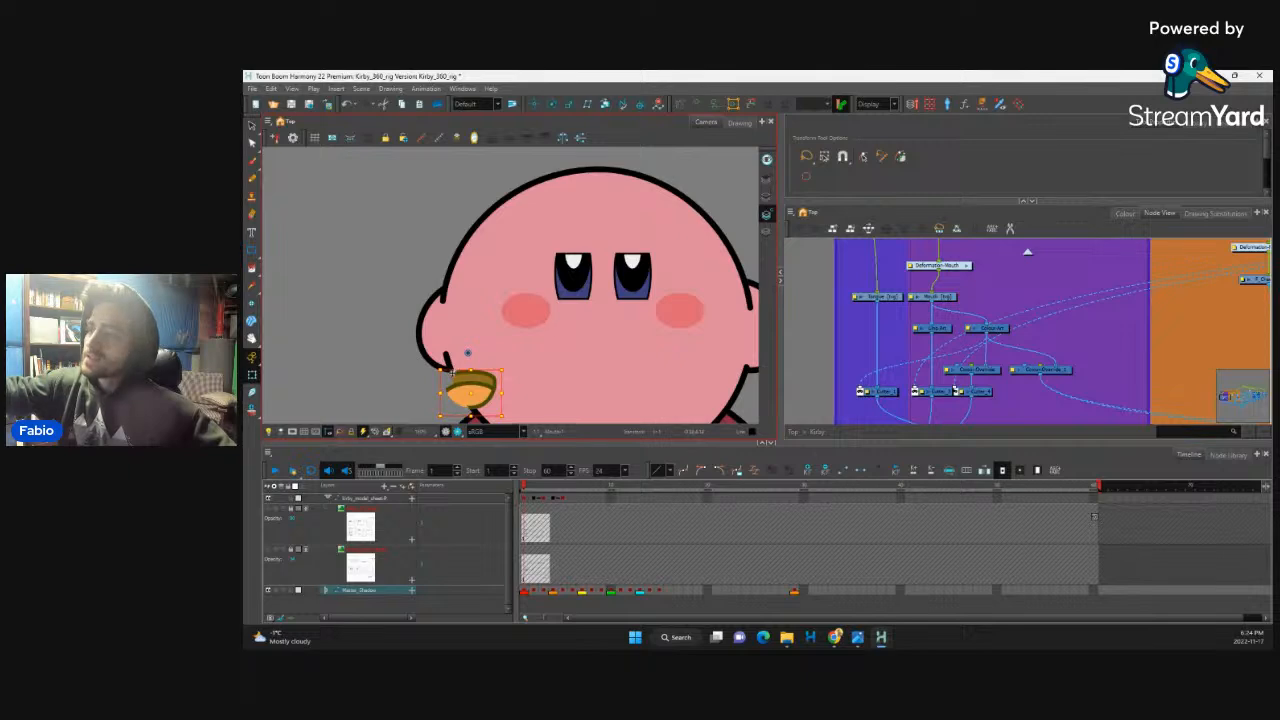
{"action": "left_click_drag", "start_coordinate": [472, 386], "coordinate": [601, 340]}
{"action": "key", "text": "ctrl+z"}
{"action": "key", "text": "ctrl+z"}
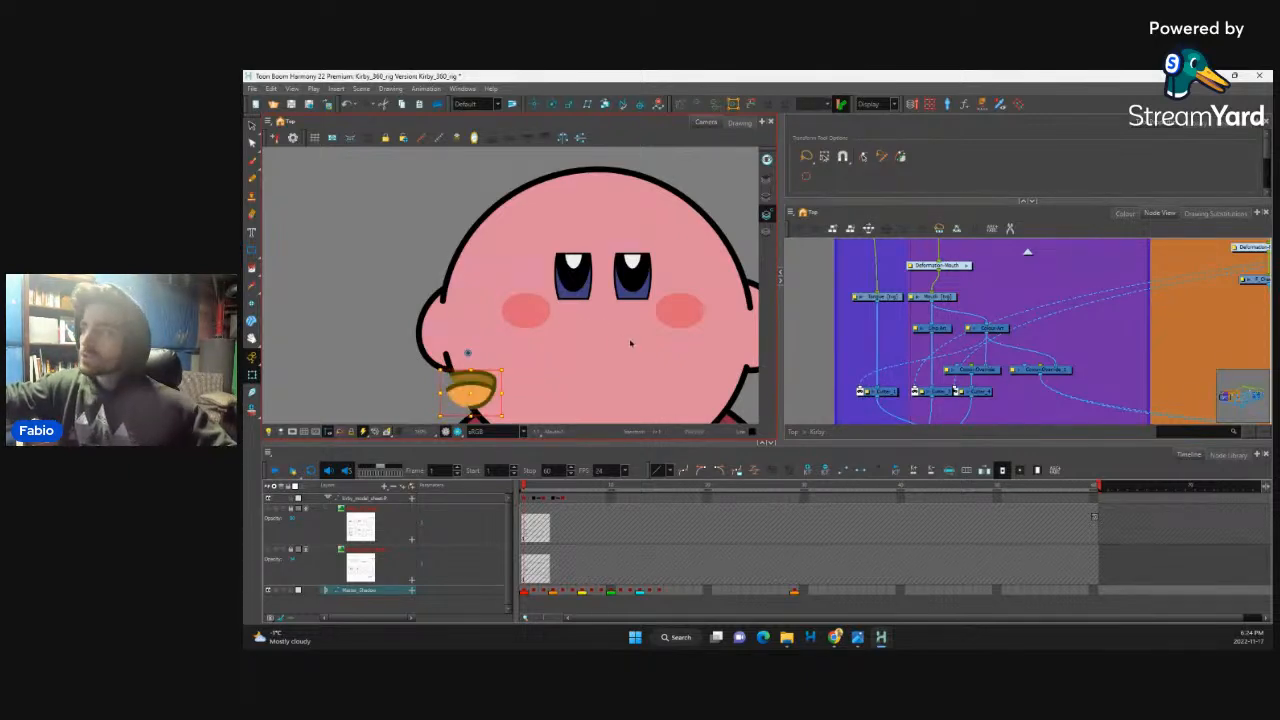
Step: Single out the mouth's Colour-Art node and the two Colour-Override nodes fed by it
{"action": "left_click_drag", "start_coordinate": [1051, 295], "coordinate": [997, 290]}
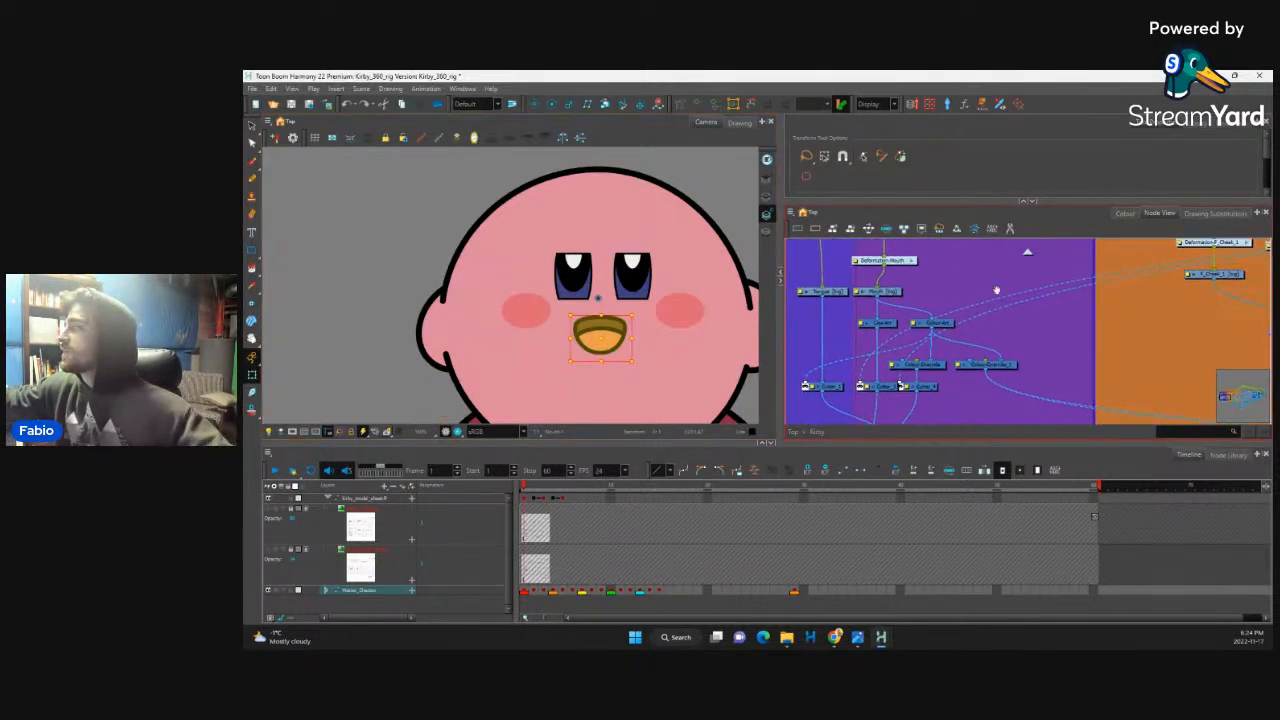
{"action": "left_click", "coordinate": [952, 320]}
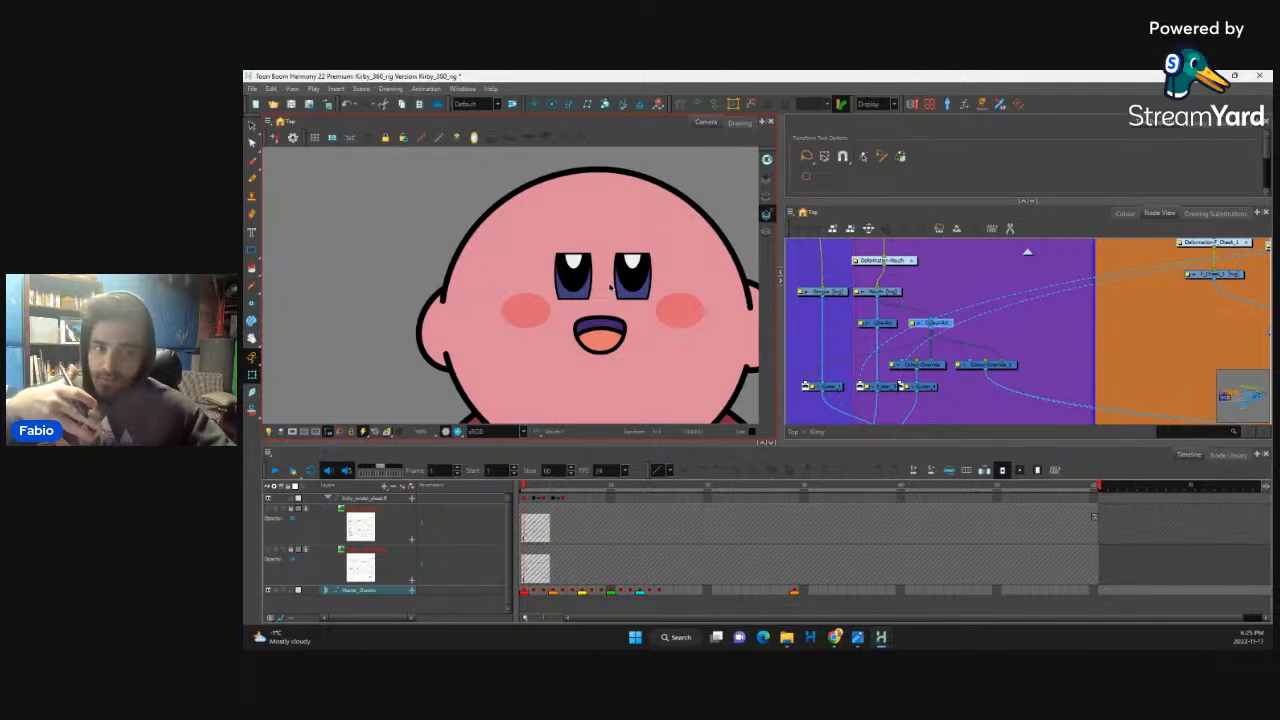
{"action": "left_click_drag", "start_coordinate": [931, 387], "coordinate": [946, 369]}
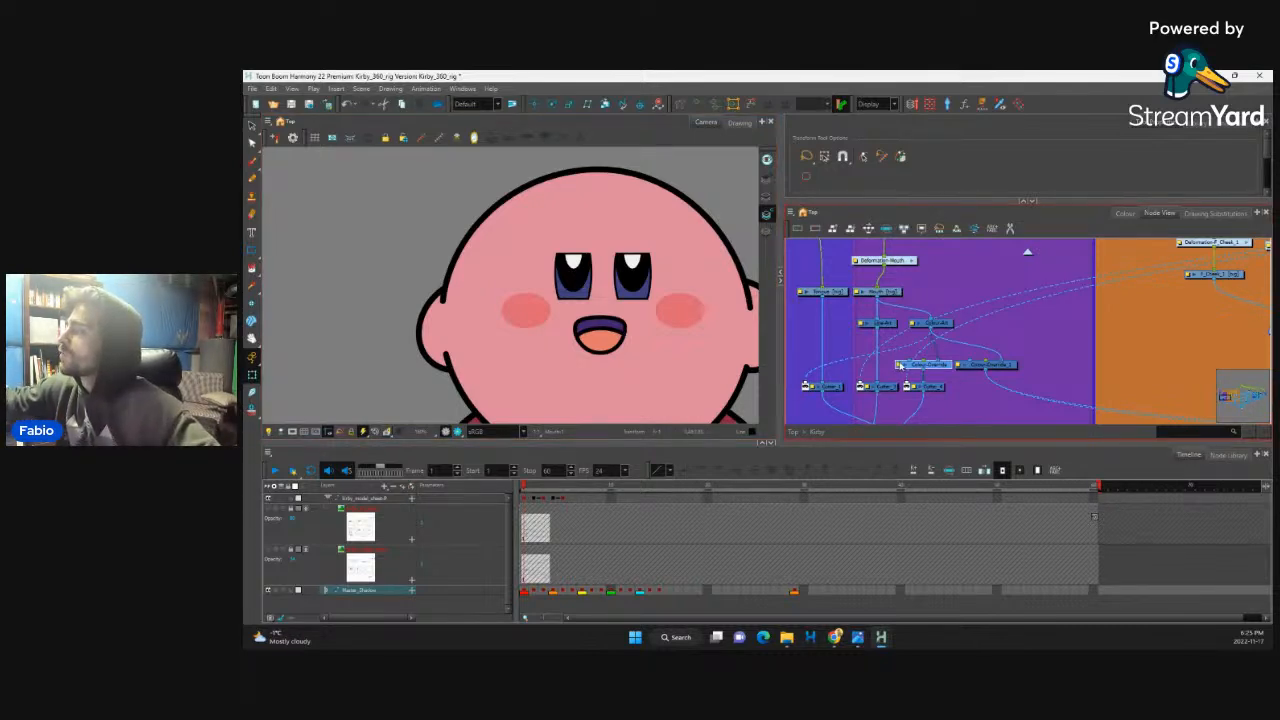
{"action": "left_click_drag", "start_coordinate": [1008, 368], "coordinate": [1012, 368]}
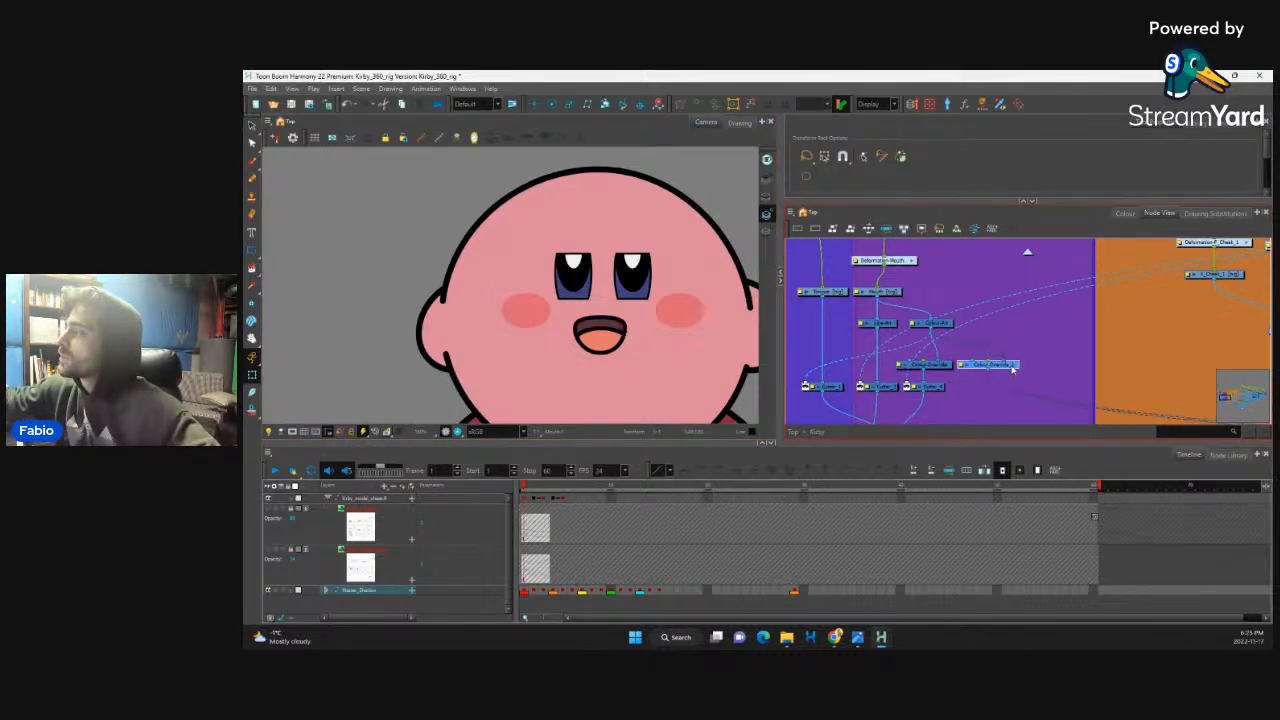
Step: Inspect the first Colour-Override's properties, selecting Inside Mouth in the Kirby palette and showing the Render Selected Colours Only settings
{"action": "left_click", "coordinate": [901, 365]}
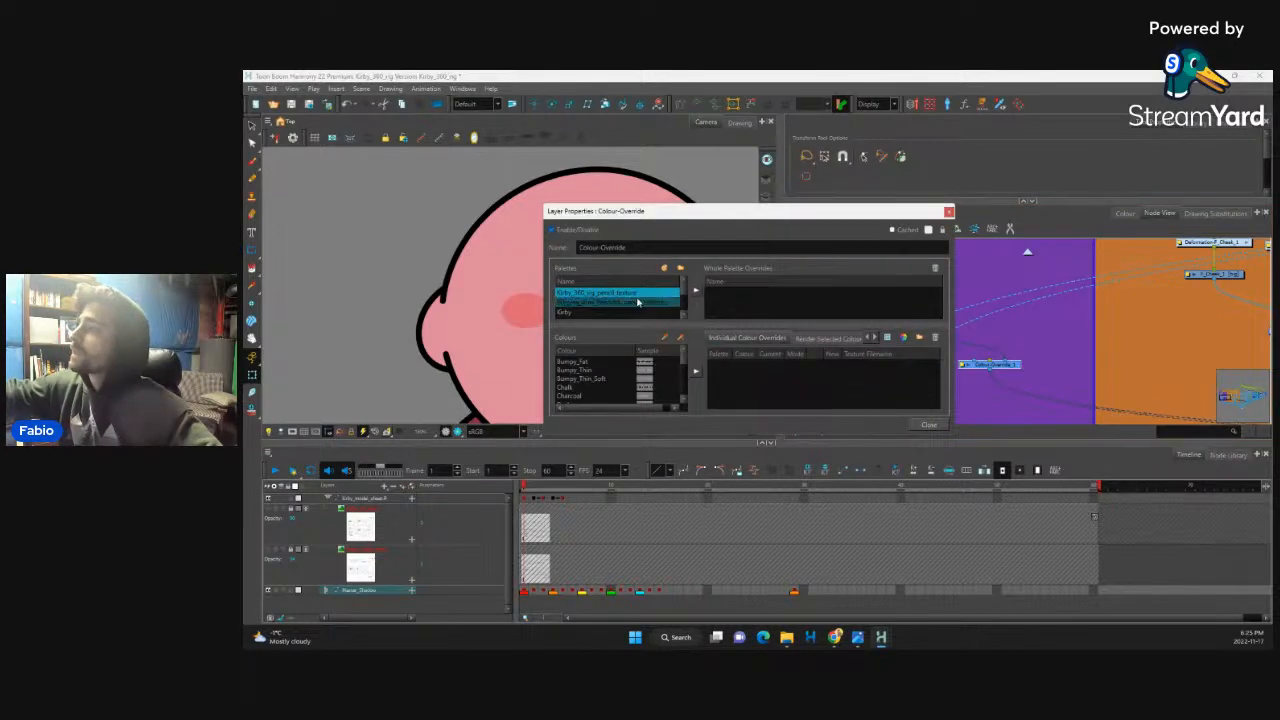
{"action": "left_click", "coordinate": [603, 313]}
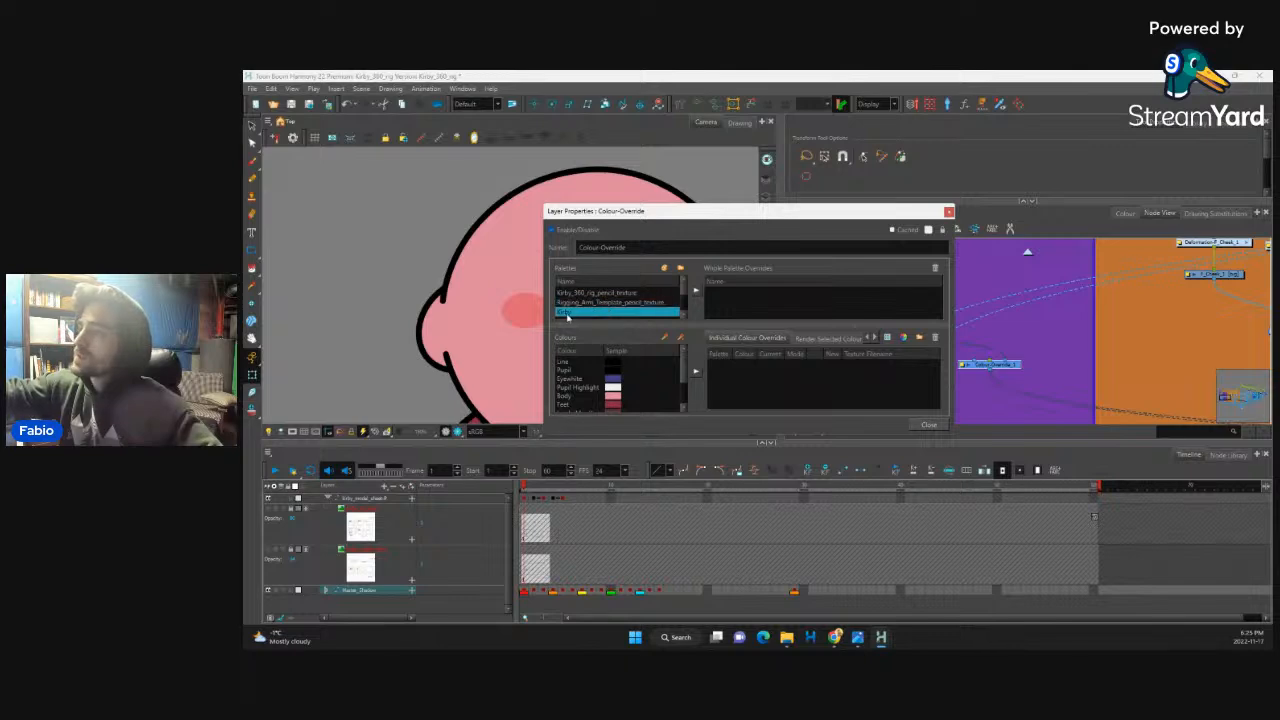
{"action": "scroll", "coordinate": [683, 400], "scroll_direction": "down", "scroll_amount": 1}
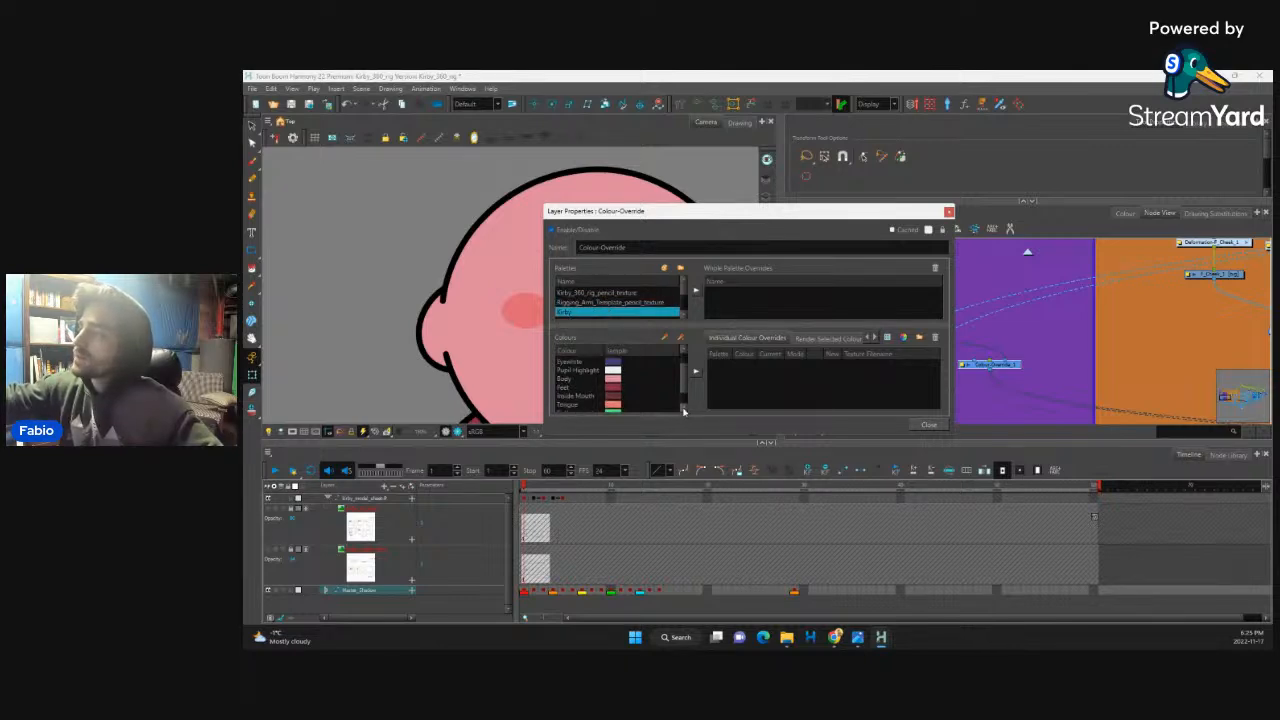
{"action": "left_click", "coordinate": [613, 392]}
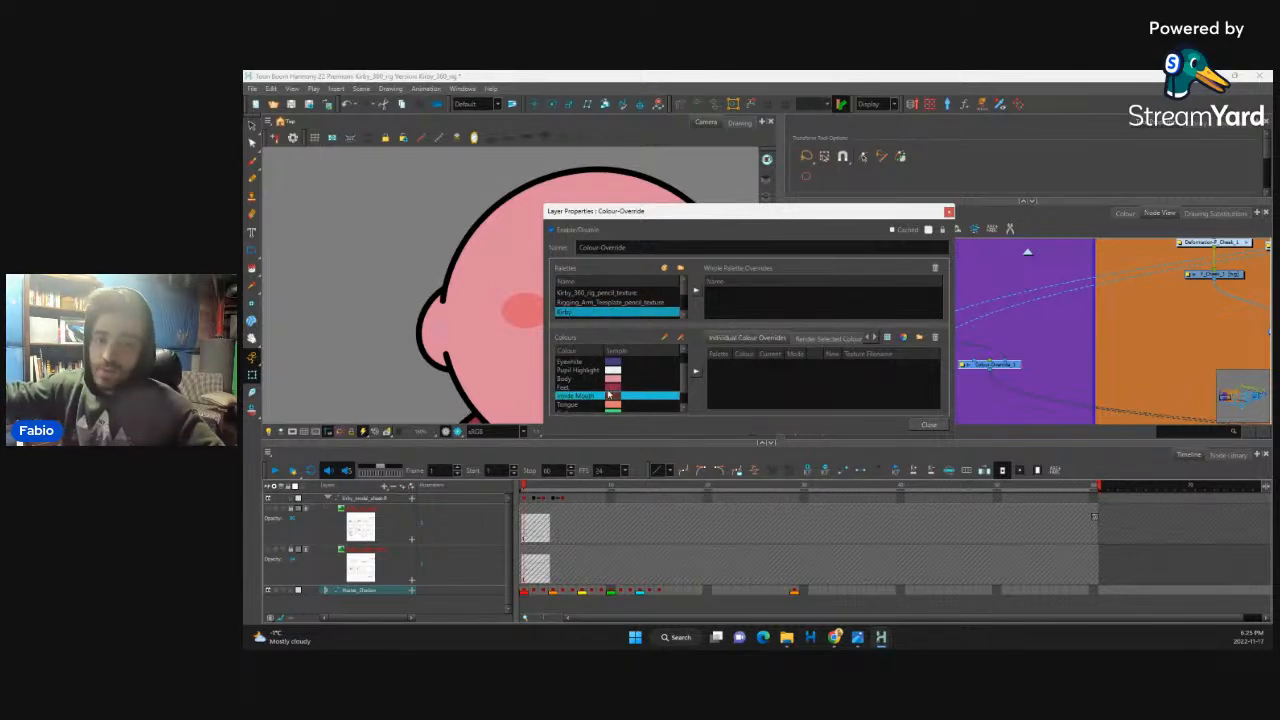
{"action": "left_click", "coordinate": [828, 338]}
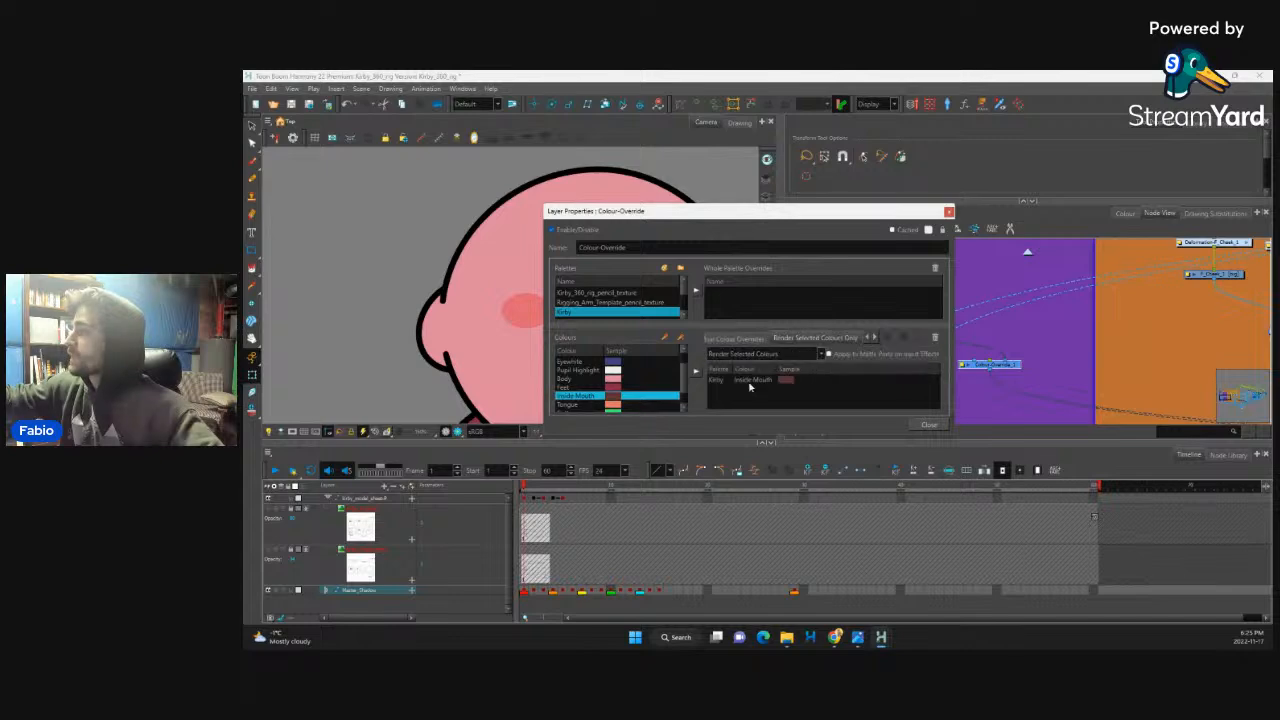
Step: Highlight the Inside Mouth override entry, close the first Colour-Override's properties, and single out the cutter node below it
{"action": "left_click", "coordinate": [752, 381]}
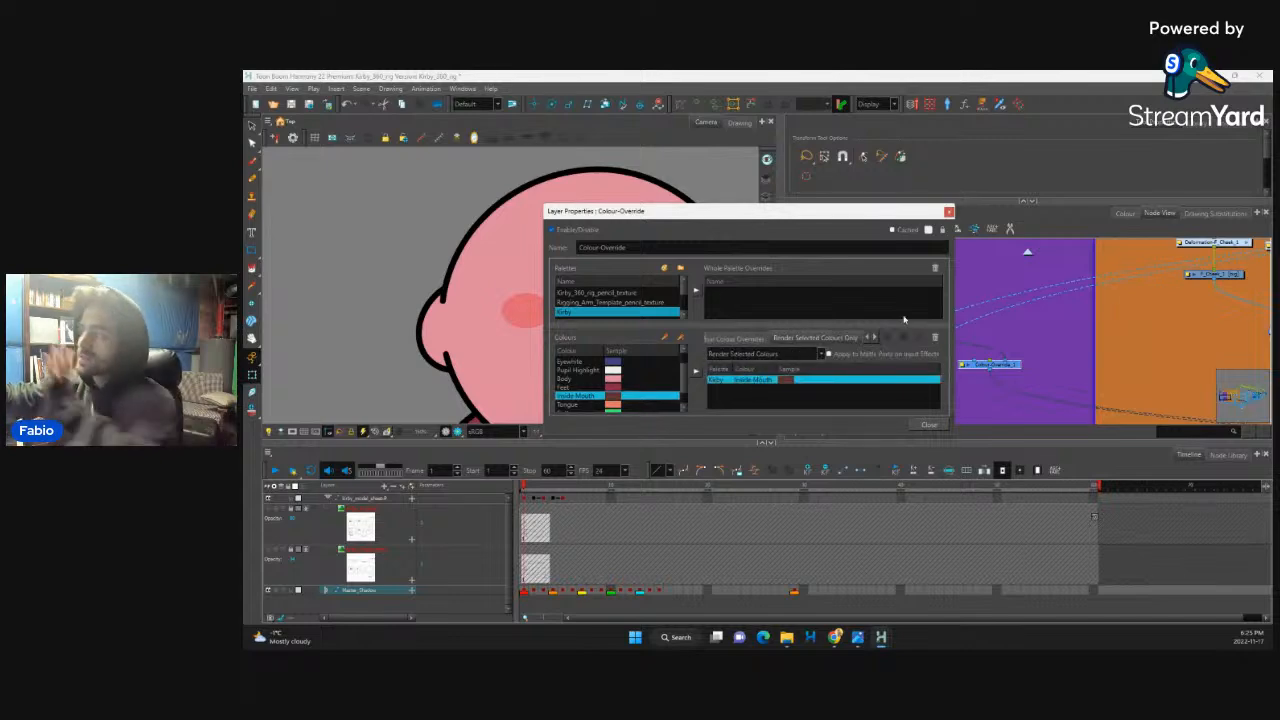
{"action": "left_click", "coordinate": [929, 424]}
{"action": "left_click", "coordinate": [937, 388]}
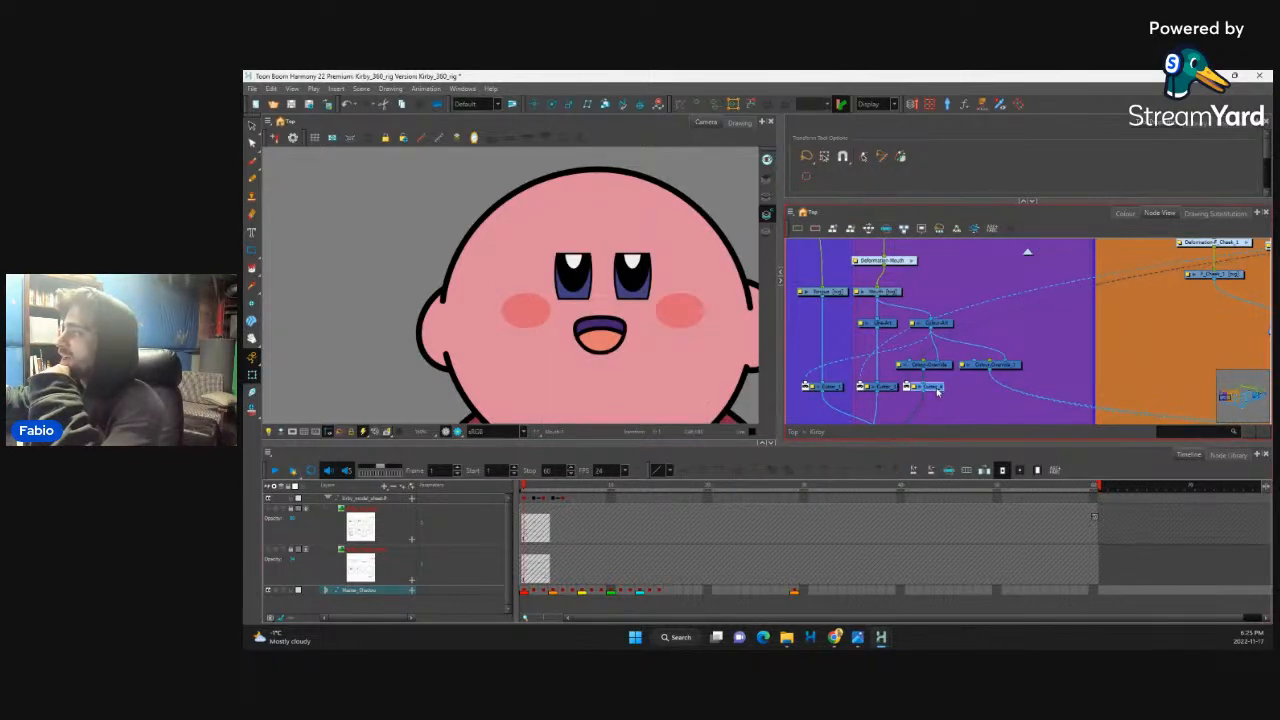
Step: Move the mouth and tongue to the body's lower edge beside the arm to test the cutting, and undo the move
{"action": "left_click", "coordinate": [623, 331]}
{"action": "key", "text": "Escape"}
{"action": "left_click_drag", "start_coordinate": [620, 327], "coordinate": [465, 392]}
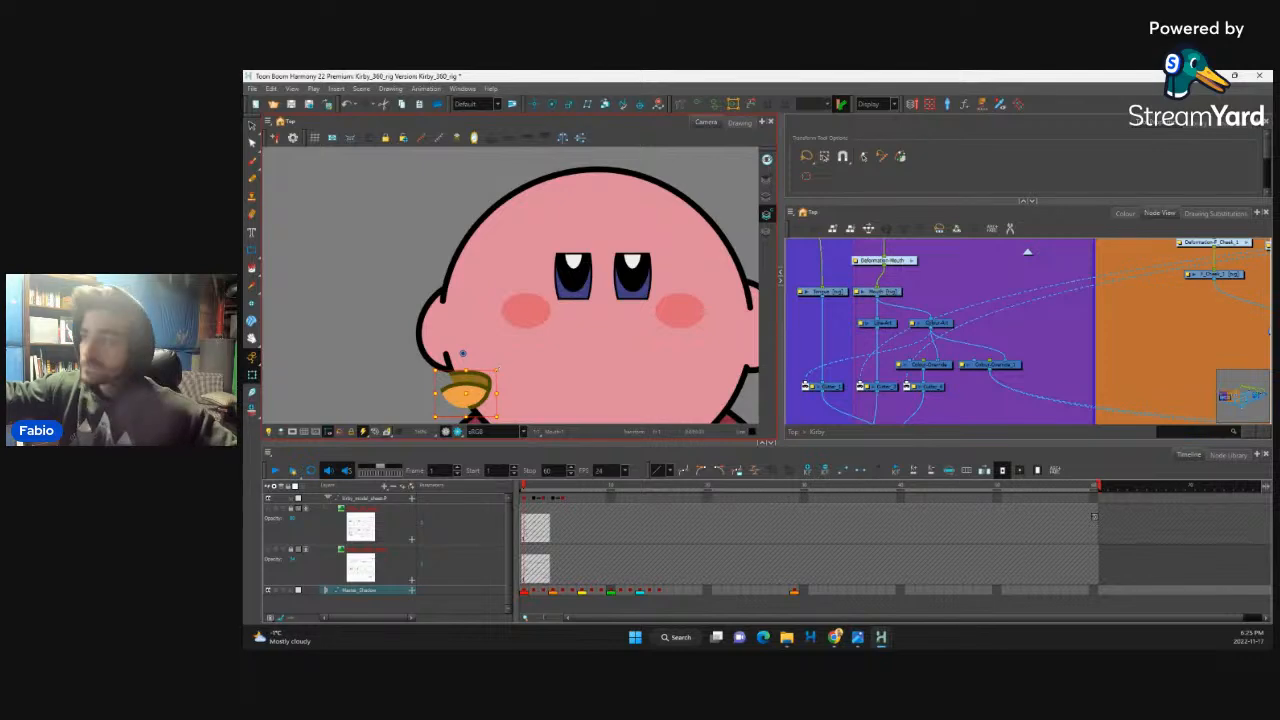
{"action": "key", "text": "ctrl+z"}
Step: Inspect Colour-Override_1's properties with the Kirby palette's Cutter colour and the Render Selected Colours Only settings, and close them
{"action": "left_click_drag", "start_coordinate": [1011, 368], "coordinate": [937, 374]}
{"action": "left_click", "coordinate": [938, 373]}
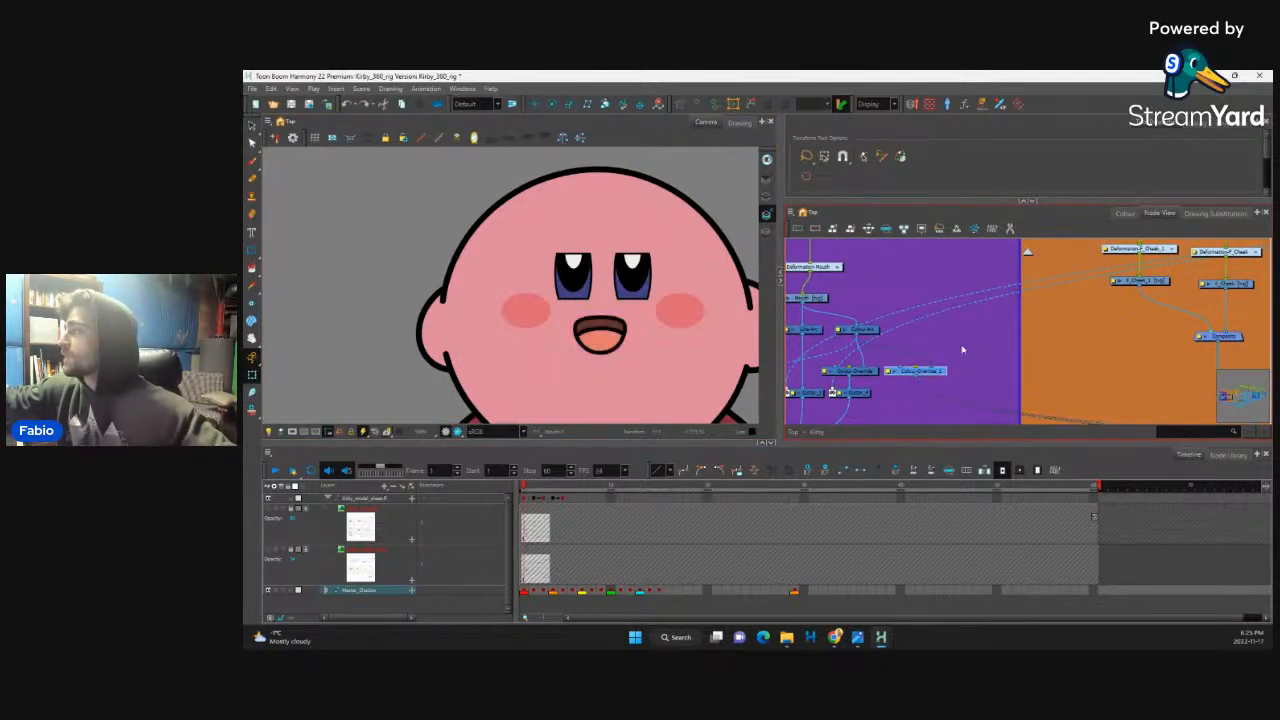
{"action": "left_click", "coordinate": [890, 371]}
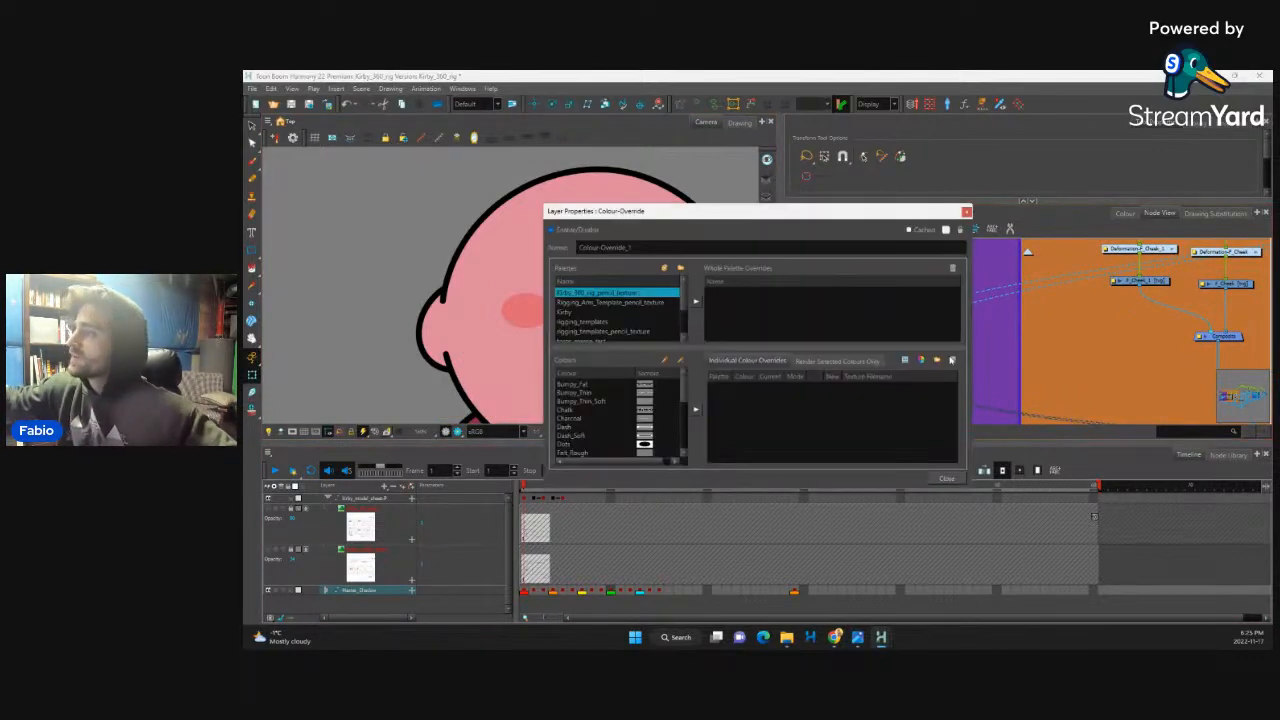
{"action": "left_click", "coordinate": [601, 313]}
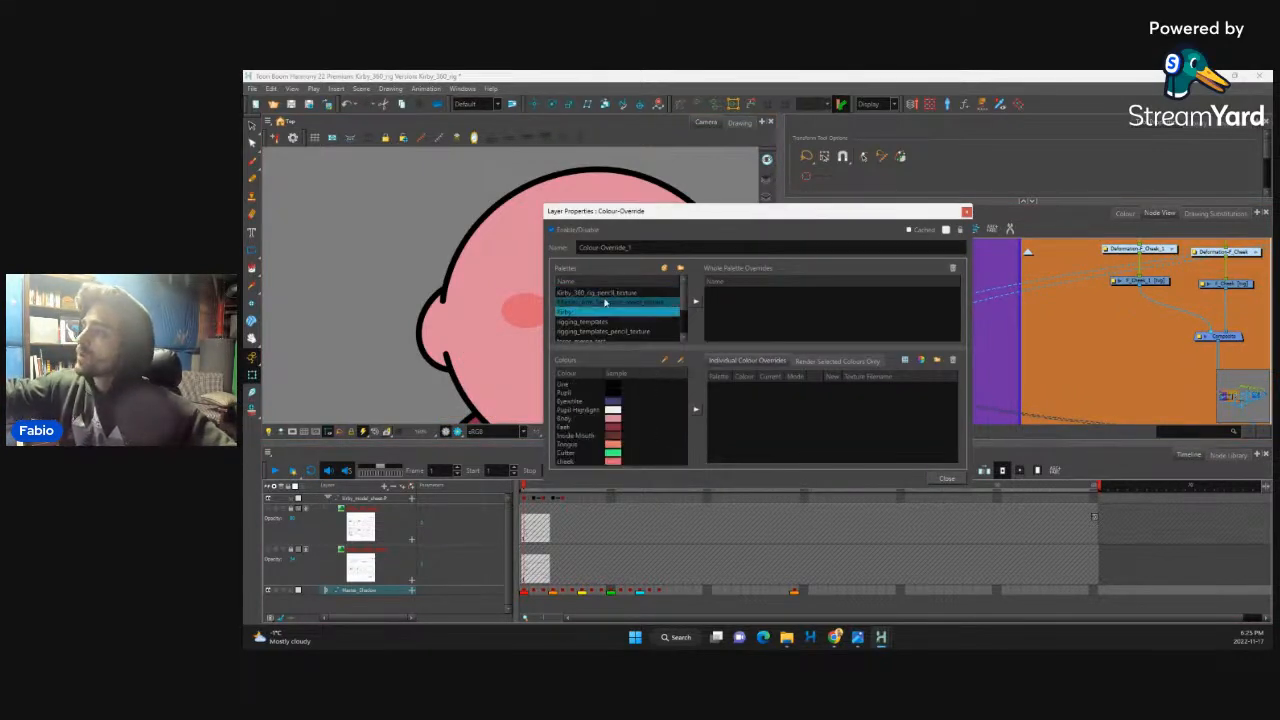
{"action": "left_click", "coordinate": [609, 455]}
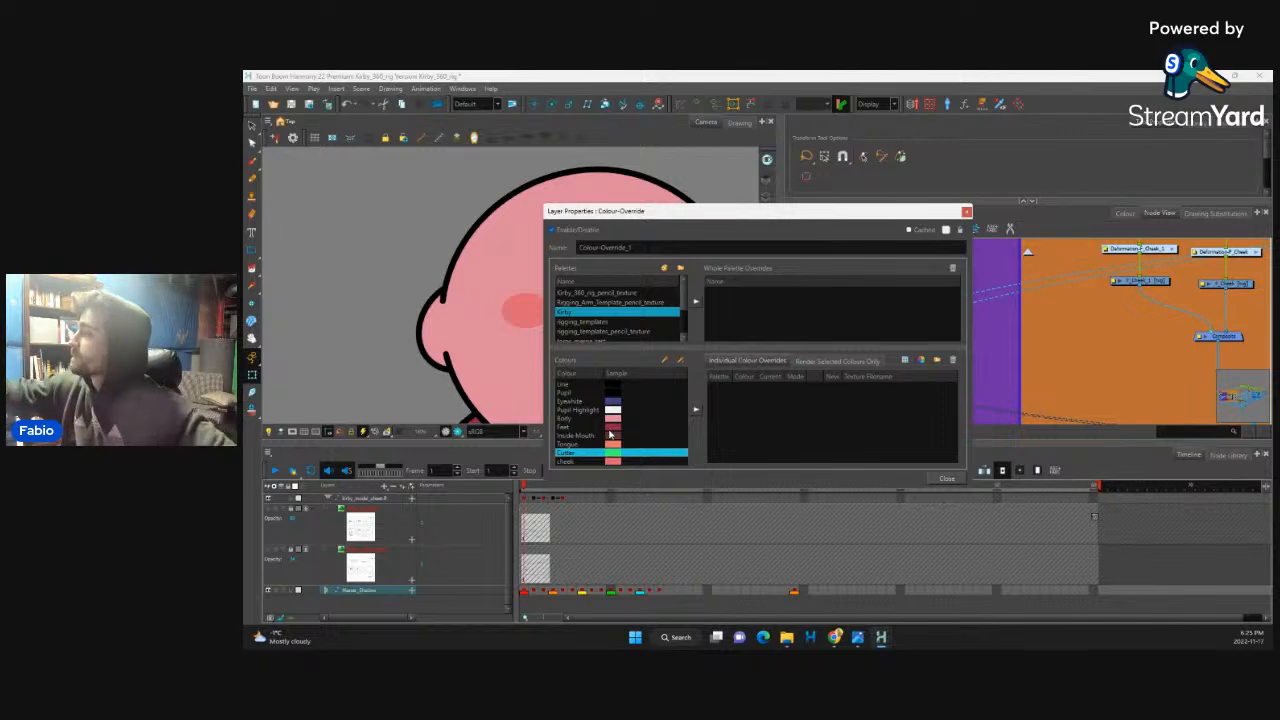
{"action": "left_click", "coordinate": [808, 362]}
{"action": "left_click", "coordinate": [764, 403]}
{"action": "left_click", "coordinate": [946, 478]}
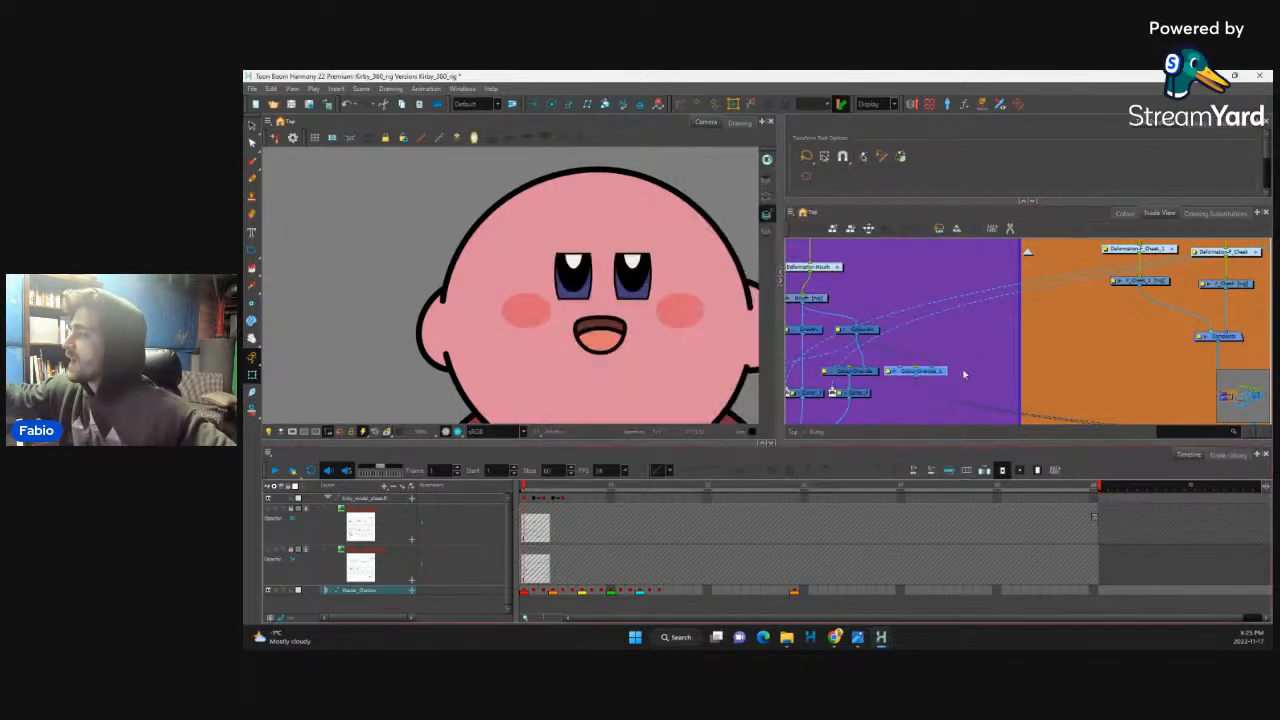
Step: Follow the second Colour-Override's output across the network past the cheek and eye groups to the body's drawing
{"action": "left_click_drag", "start_coordinate": [1028, 386], "coordinate": [970, 352]}
{"action": "left_click_drag", "start_coordinate": [1053, 373], "coordinate": [971, 380]}
{"action": "mouse_move", "coordinate": [1100, 388]}
{"action": "left_mouse_down"}
{"action": "mouse_move", "coordinate": [1020, 386]}
{"action": "mouse_move", "coordinate": [977, 358]}
{"action": "mouse_move", "coordinate": [991, 343]}
{"action": "mouse_move", "coordinate": [974, 405]}
{"action": "left_mouse_up"}
{"action": "left_click", "coordinate": [983, 401]}
{"action": "left_click_drag", "start_coordinate": [994, 337], "coordinate": [986, 374]}
{"action": "left_click_drag", "start_coordinate": [1050, 322], "coordinate": [963, 412]}
{"action": "left_click", "coordinate": [1174, 292]}
{"action": "left_click_drag", "start_coordinate": [793, 415], "coordinate": [1180, 284]}
{"action": "left_click_drag", "start_coordinate": [800, 354], "coordinate": [998, 343]}
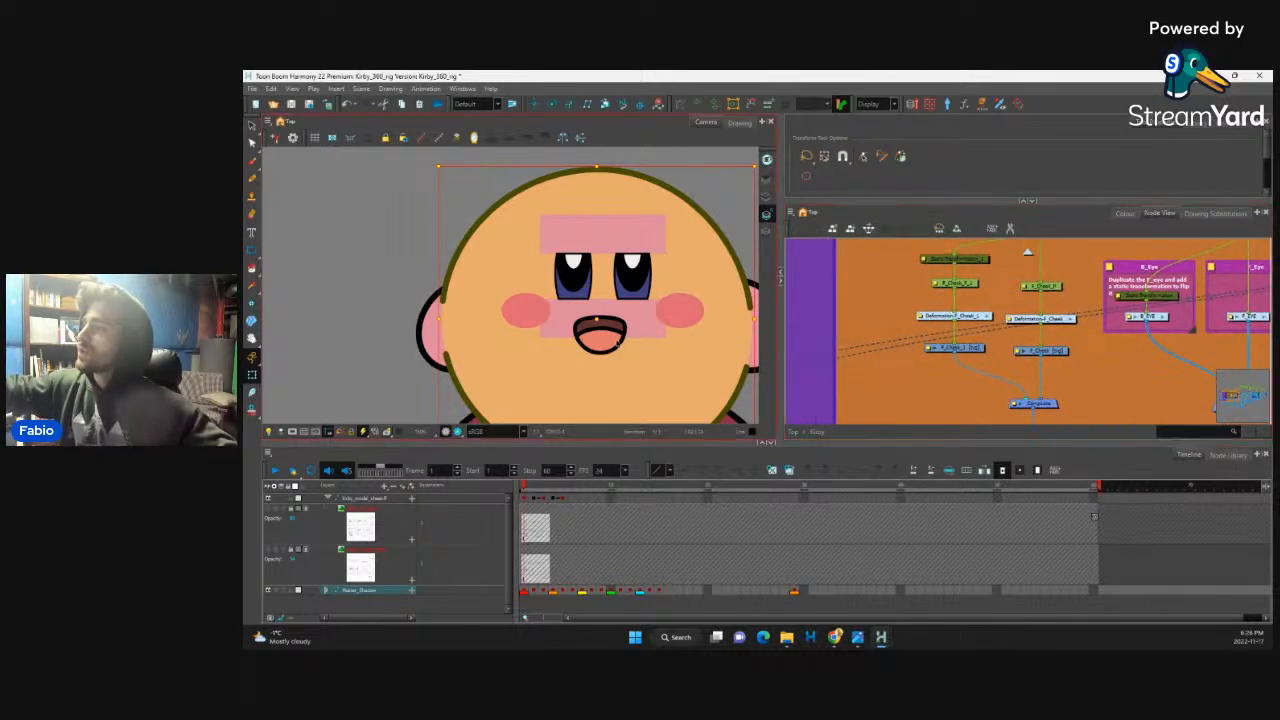
Step: Lower the mouth on Kirby's face, swap its drawing to the green-filled substitution 2, and move mouth and tongue sideways to test the cut-out
{"action": "left_click", "coordinate": [619, 347]}
{"action": "mouse_move", "coordinate": [618, 347]}
{"action": "left_mouse_down"}
{"action": "mouse_move", "coordinate": [616, 392]}
{"action": "mouse_move", "coordinate": [655, 333]}
{"action": "left_mouse_up"}
{"action": "left_click", "coordinate": [611, 338]}
{"action": "left_click", "coordinate": [1215, 213]}
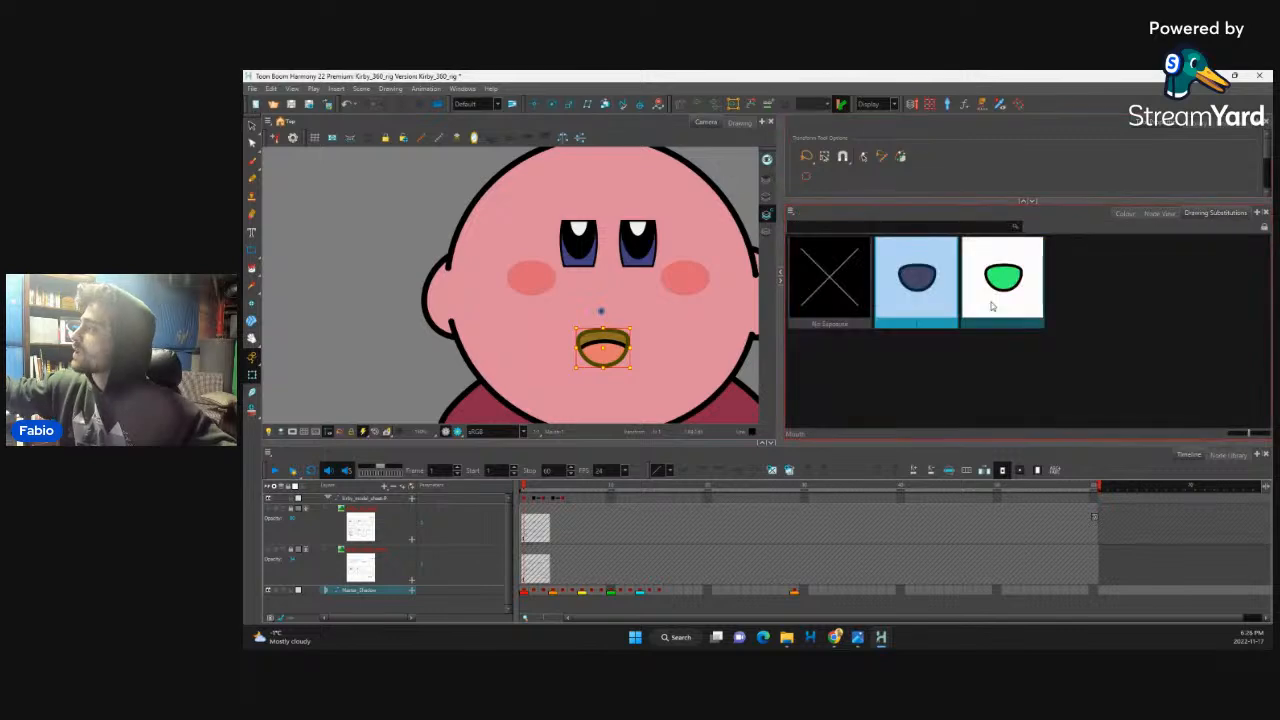
{"action": "left_click", "coordinate": [1011, 280]}
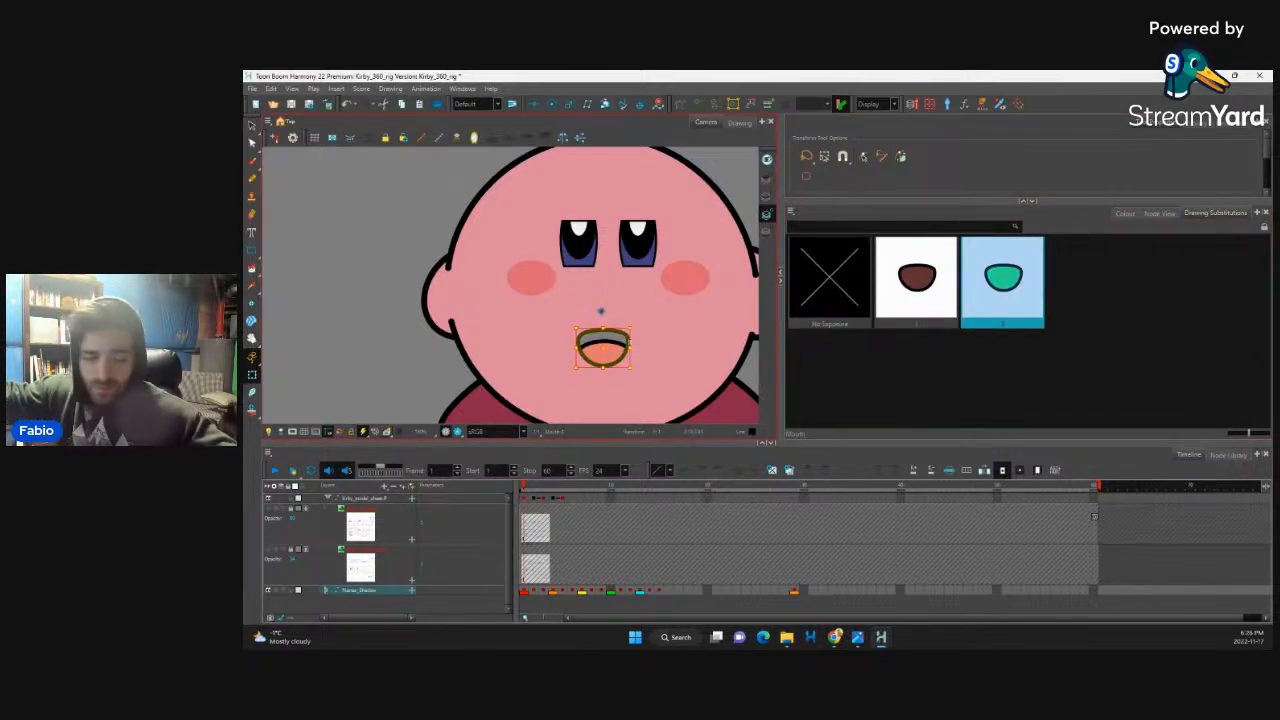
{"action": "key", "text": "b"}
{"action": "key", "text": "b"}
{"action": "mouse_move", "coordinate": [606, 350]}
{"action": "left_mouse_down"}
{"action": "mouse_move", "coordinate": [489, 362]}
{"action": "mouse_move", "coordinate": [562, 378]}
{"action": "mouse_move", "coordinate": [556, 352]}
{"action": "mouse_move", "coordinate": [567, 355]}
{"action": "left_mouse_up"}
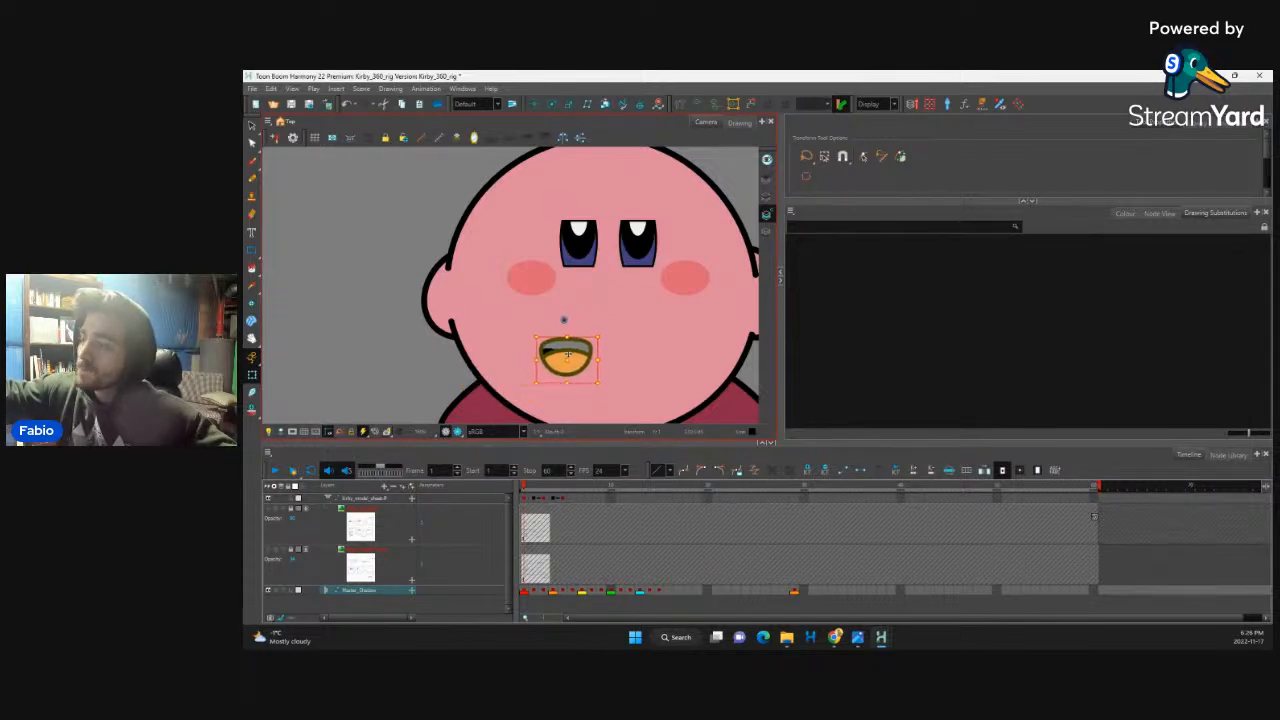
Step: Undo the mouth moves and the drawing substitution
{"action": "key", "text": "ctrl+z"}
{"action": "key", "text": "ctrl+z"}
{"action": "key", "text": "ctrl+z"}
{"action": "key", "text": "ctrl+z"}
{"action": "key", "text": "ctrl+z"}
{"action": "key", "text": "ctrl+z"}
{"action": "key", "text": "ctrl+z"}
{"action": "key", "text": "ctrl+z"}
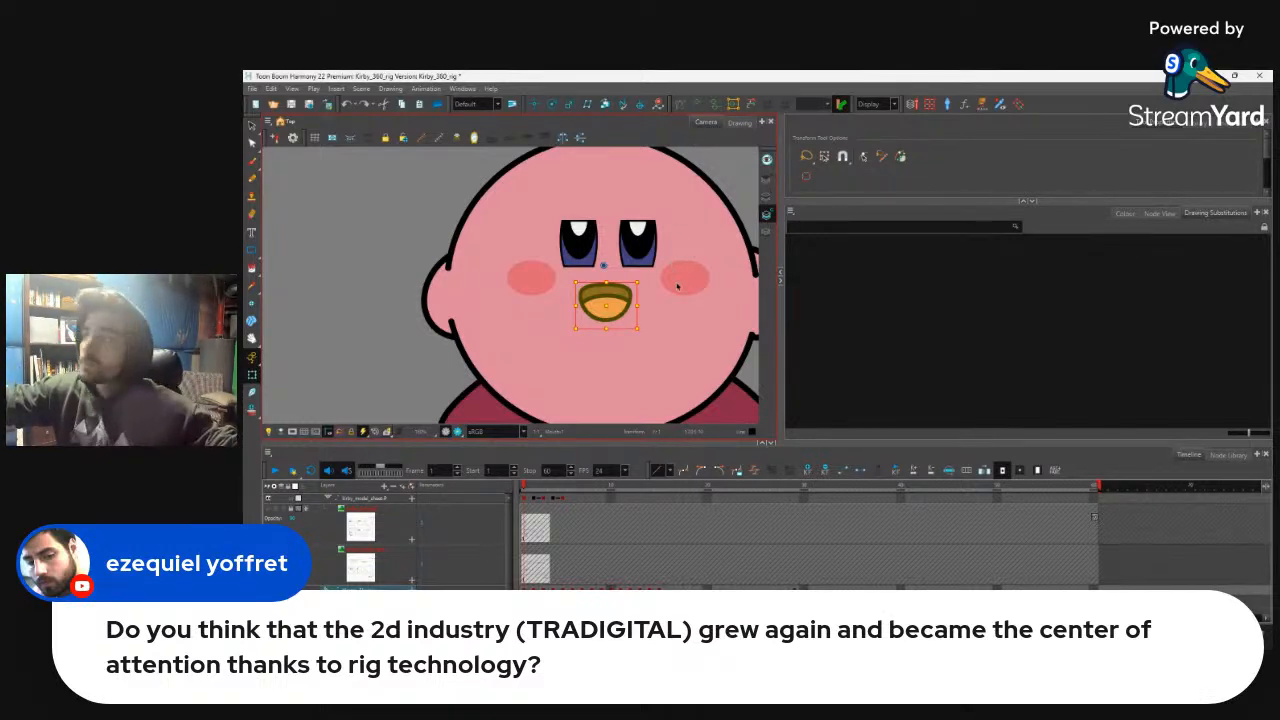
Step: Show Kirby's whole body in the turned pose at the last timeline keyframe, and switch to the Voldemort_Rig window
{"action": "scroll", "coordinate": [677, 280], "scroll_direction": "down", "scroll_amount": 3}
{"action": "left_click_drag", "start_coordinate": [670, 314], "coordinate": [638, 304]}
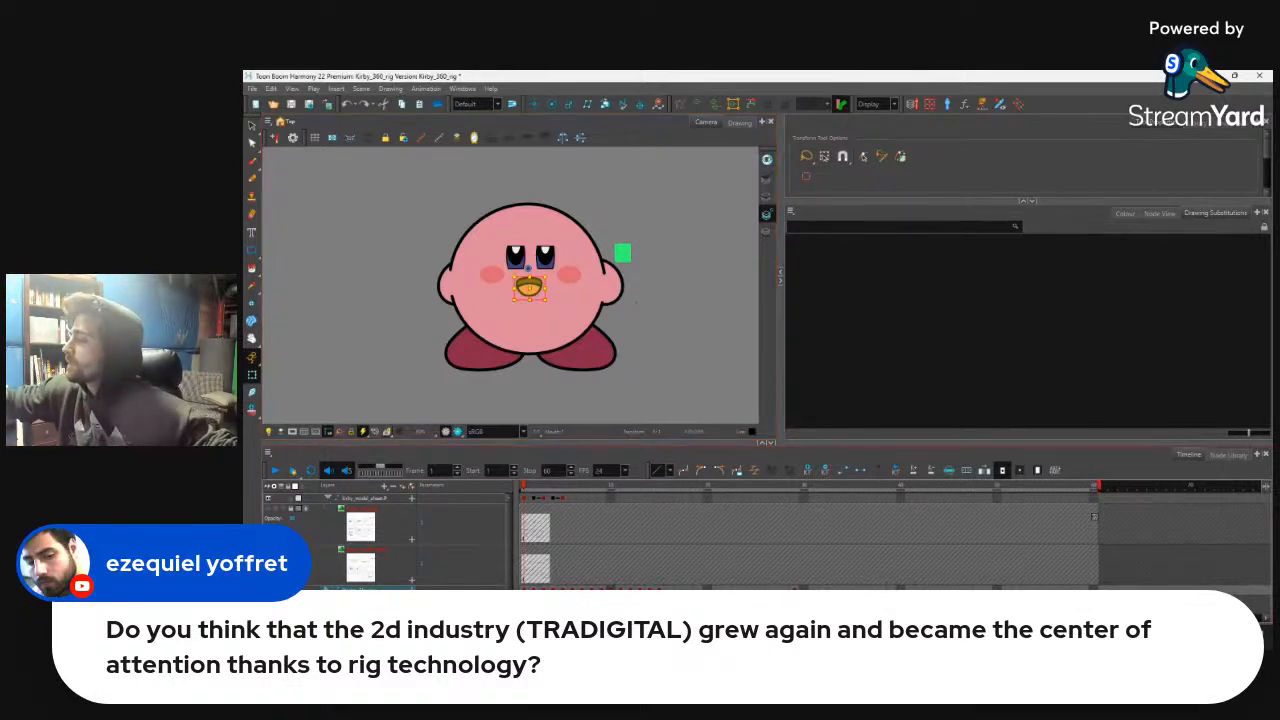
{"action": "left_click", "coordinate": [795, 591]}
{"action": "mouse_move", "coordinate": [882, 638]}
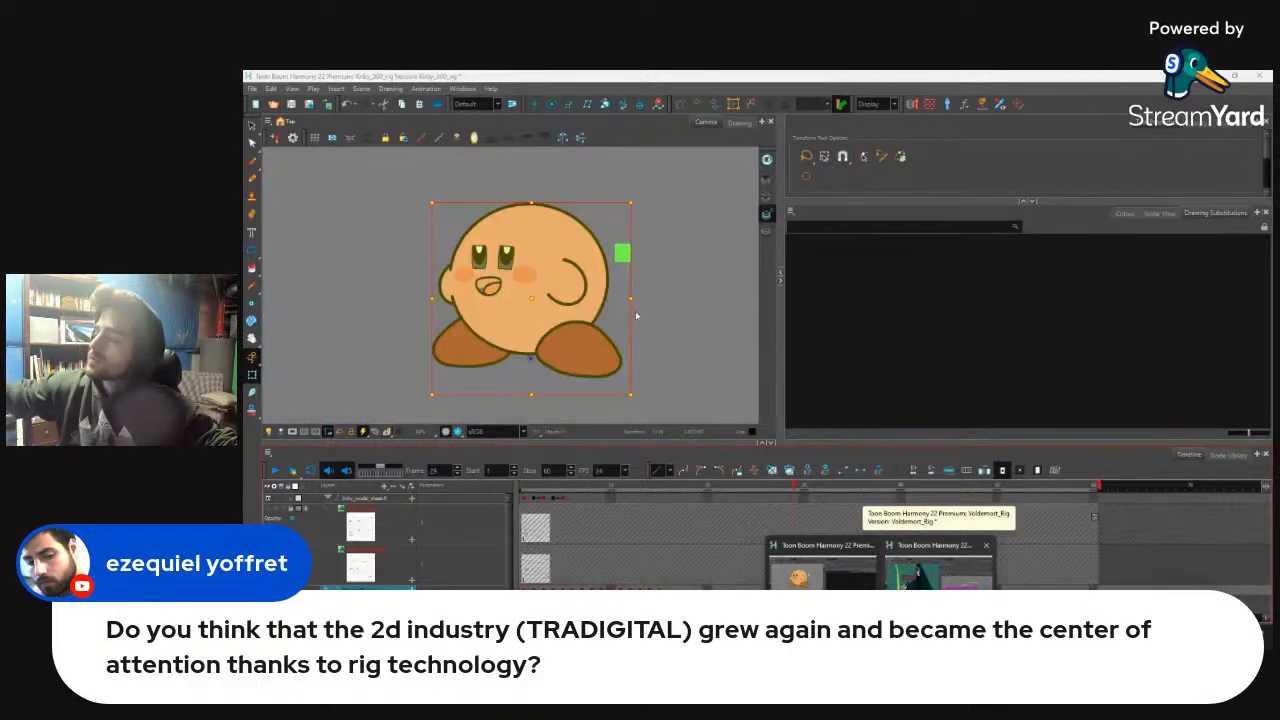
{"action": "left_click", "coordinate": [935, 568]}
Step: Rotate Voldemort's forearm at the elbow to test the bend, and undo the rotation
{"action": "left_click", "coordinate": [540, 300]}
{"action": "left_click", "coordinate": [534, 274]}
{"action": "left_click", "coordinate": [533, 297]}
{"action": "left_click_drag", "start_coordinate": [533, 297], "coordinate": [535, 297]}
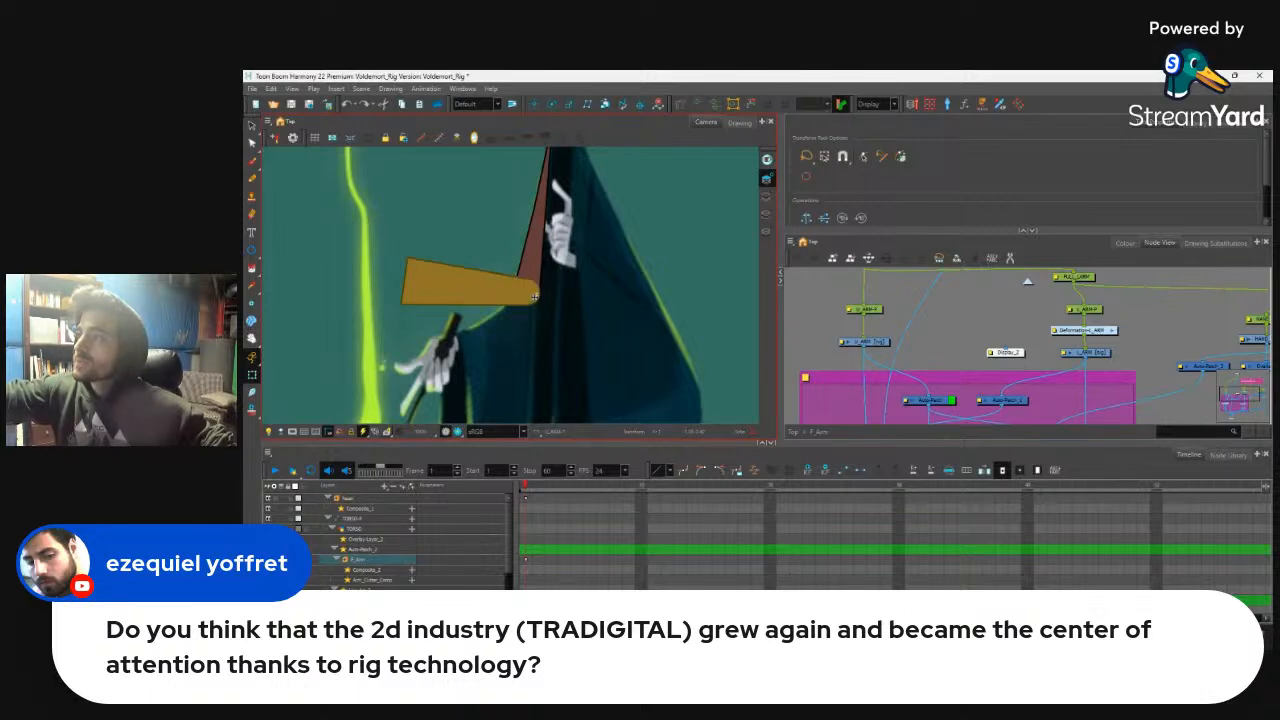
{"action": "left_click", "coordinate": [535, 297]}
{"action": "key", "text": "ctrl+z"}
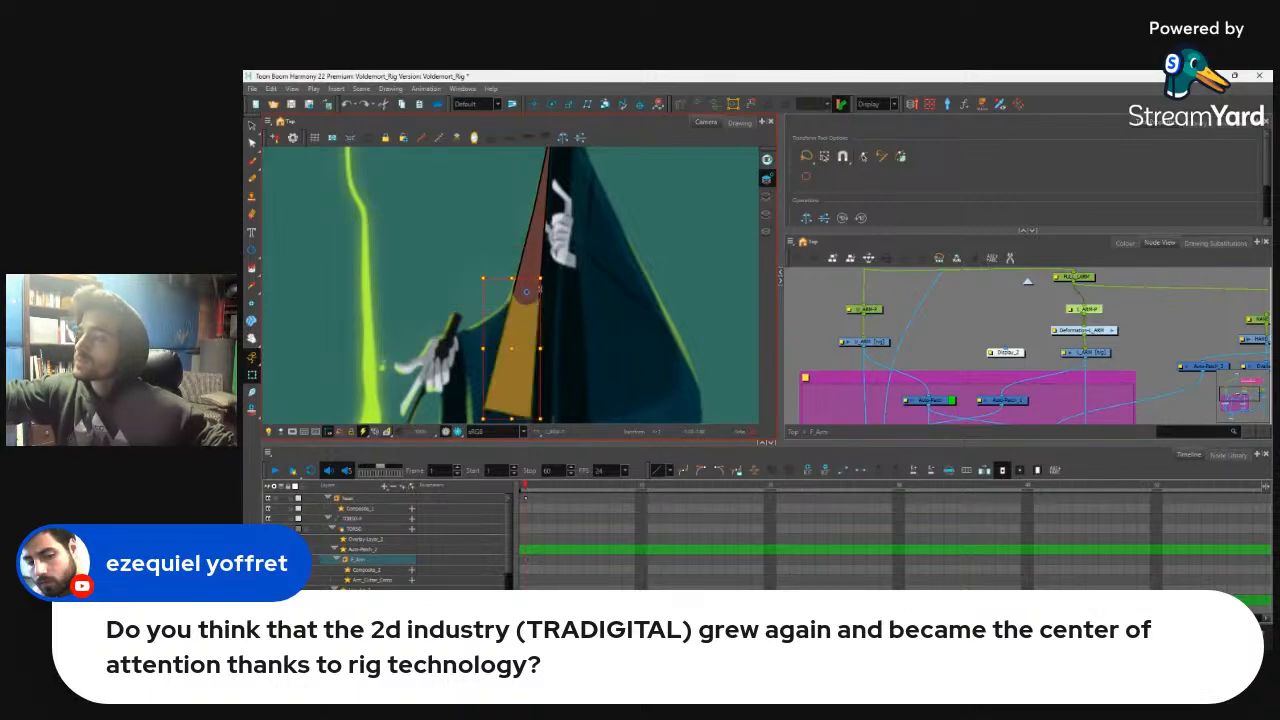
Step: Leave the arm group for the top-level network and select the TORSO drawing node
{"action": "left_click", "coordinate": [925, 326]}
{"action": "left_click", "coordinate": [532, 333]}
{"action": "left_click", "coordinate": [541, 264]}
{"action": "left_click_drag", "start_coordinate": [543, 308], "coordinate": [532, 367]}
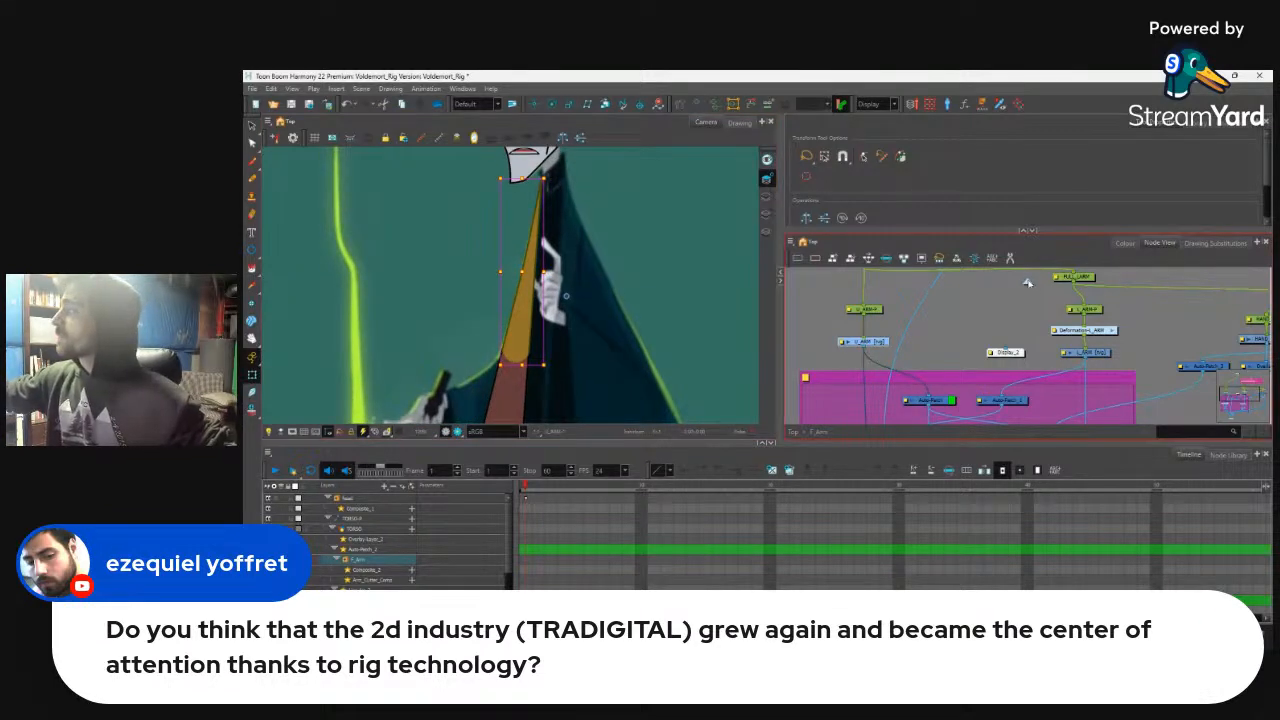
{"action": "left_click", "coordinate": [1027, 283]}
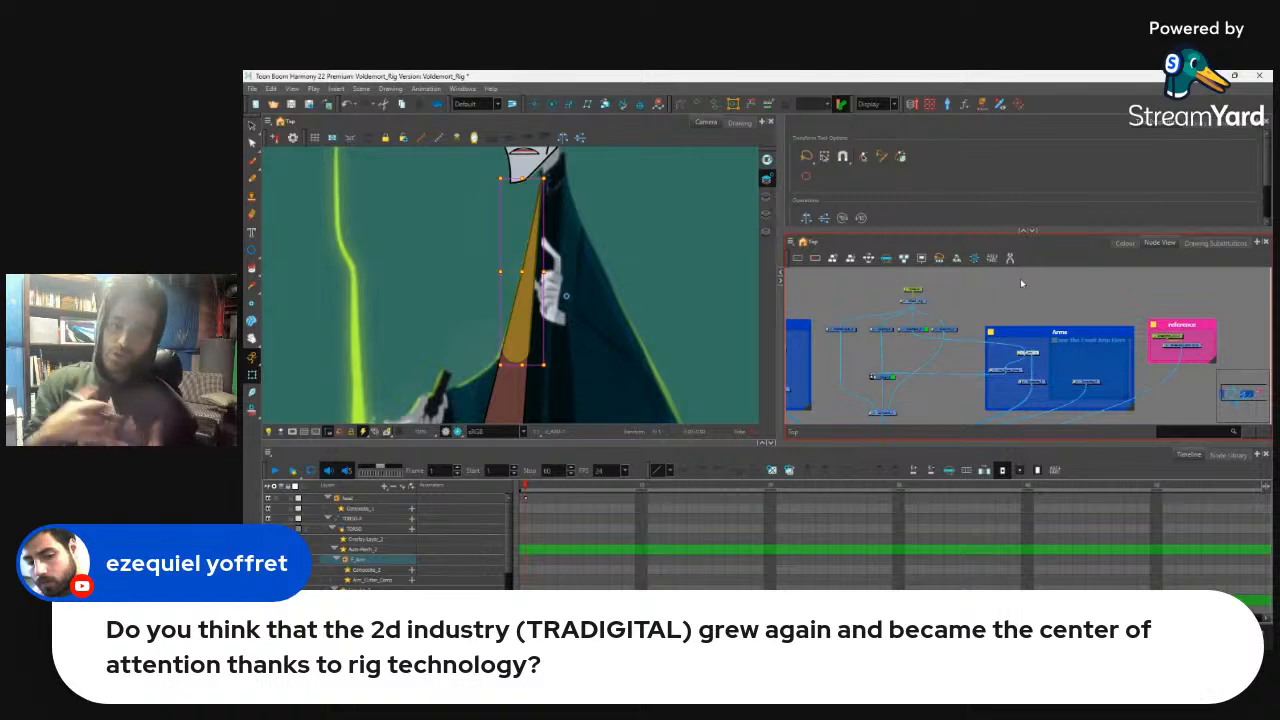
{"action": "left_click", "coordinate": [923, 304]}
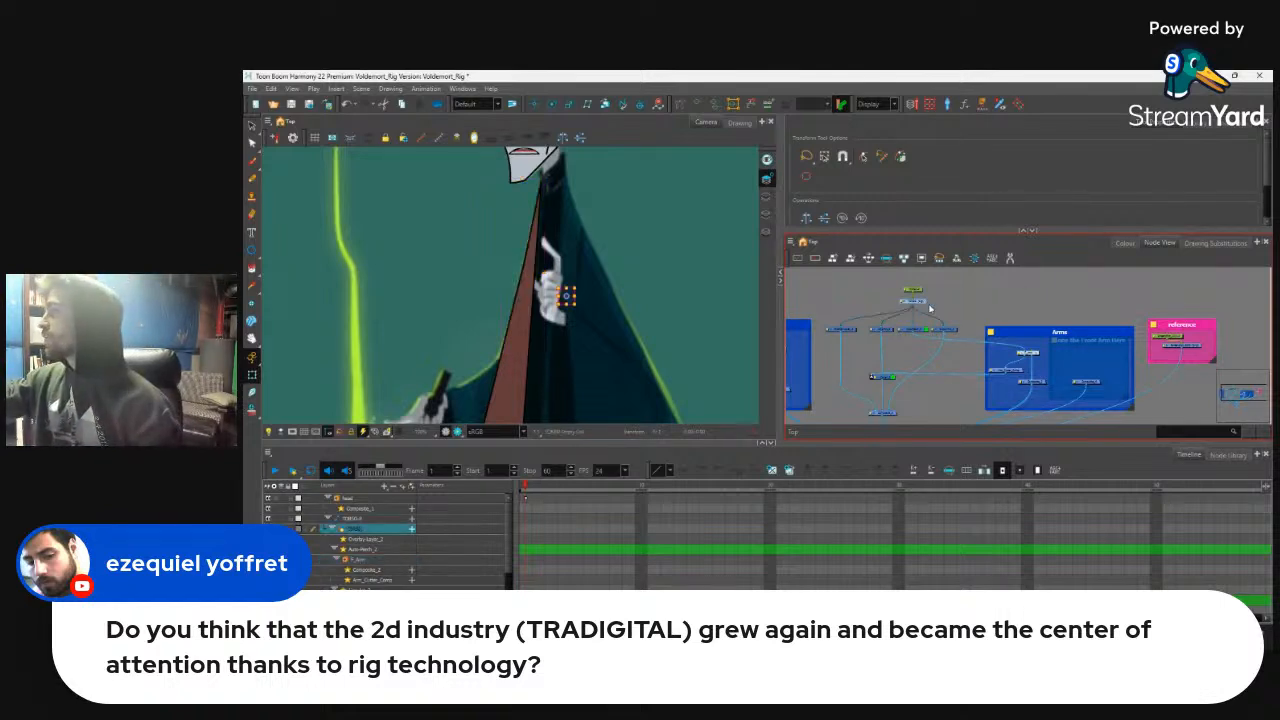
Step: Activate the Rectangle tool for the TORSO drawing and check the line colour in the Voldemort palette
{"action": "left_click", "coordinate": [253, 250]}
{"action": "left_click", "coordinate": [290, 249]}
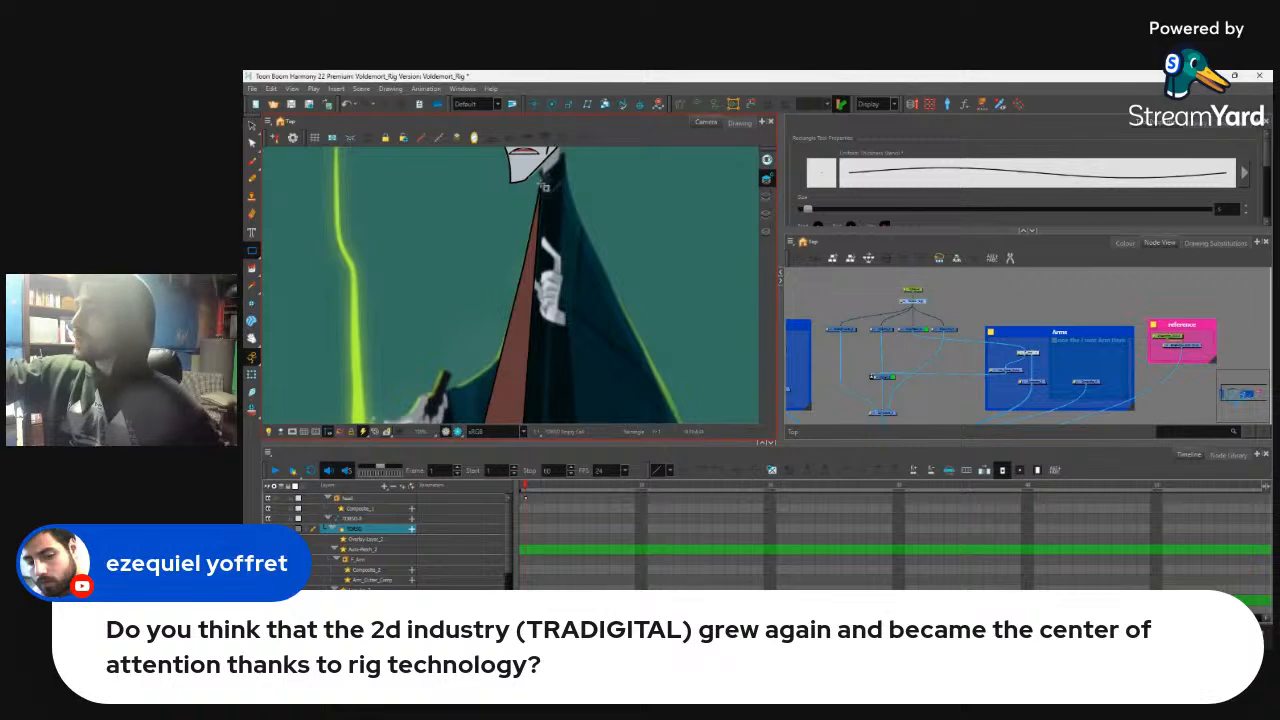
{"action": "left_click", "coordinate": [1125, 243]}
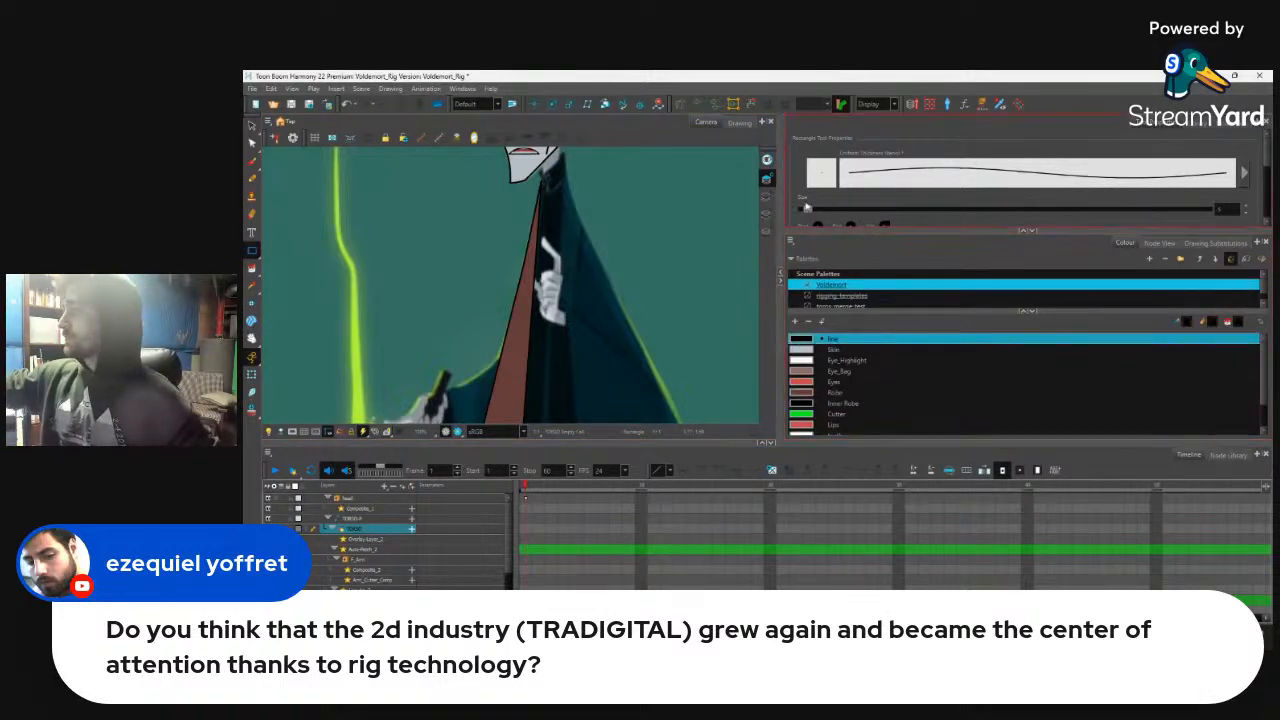
{"action": "left_click", "coordinate": [1159, 243]}
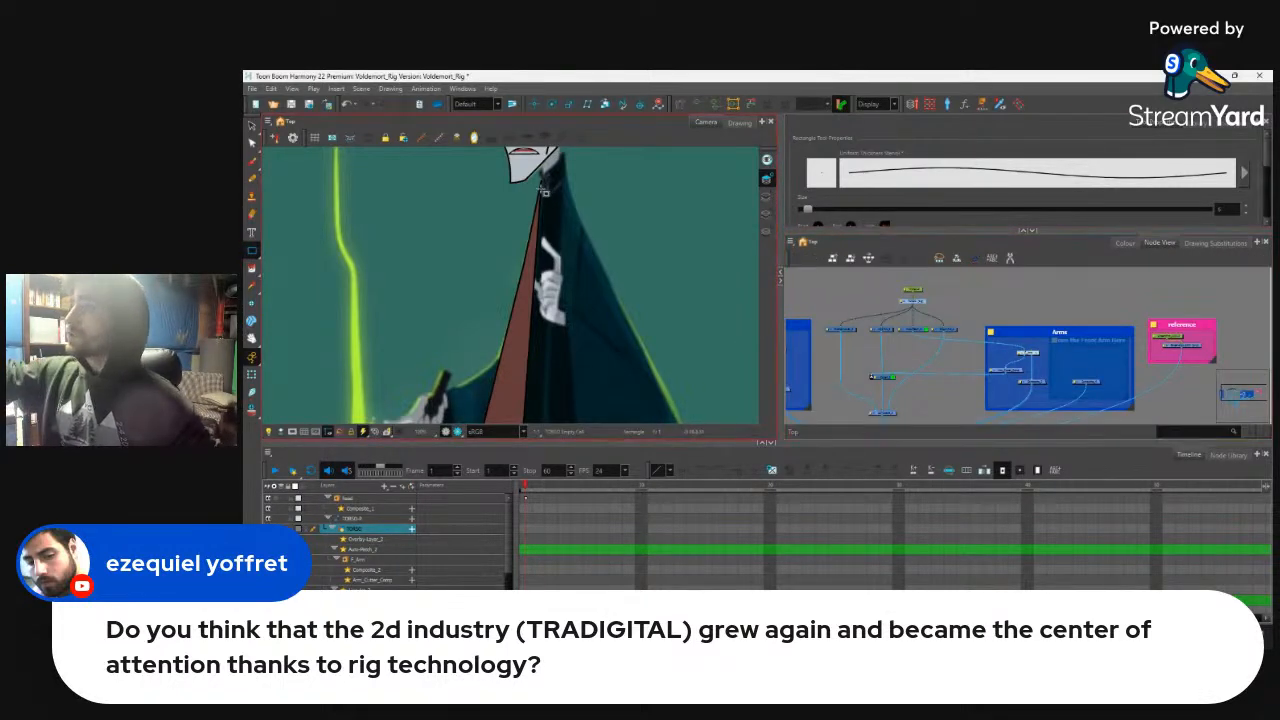
Step: Draw a tall rectangle over the centre of the reference robe below the head and reposition and widen it to fit the torso
{"action": "left_click_drag", "start_coordinate": [540, 183], "coordinate": [598, 430]}
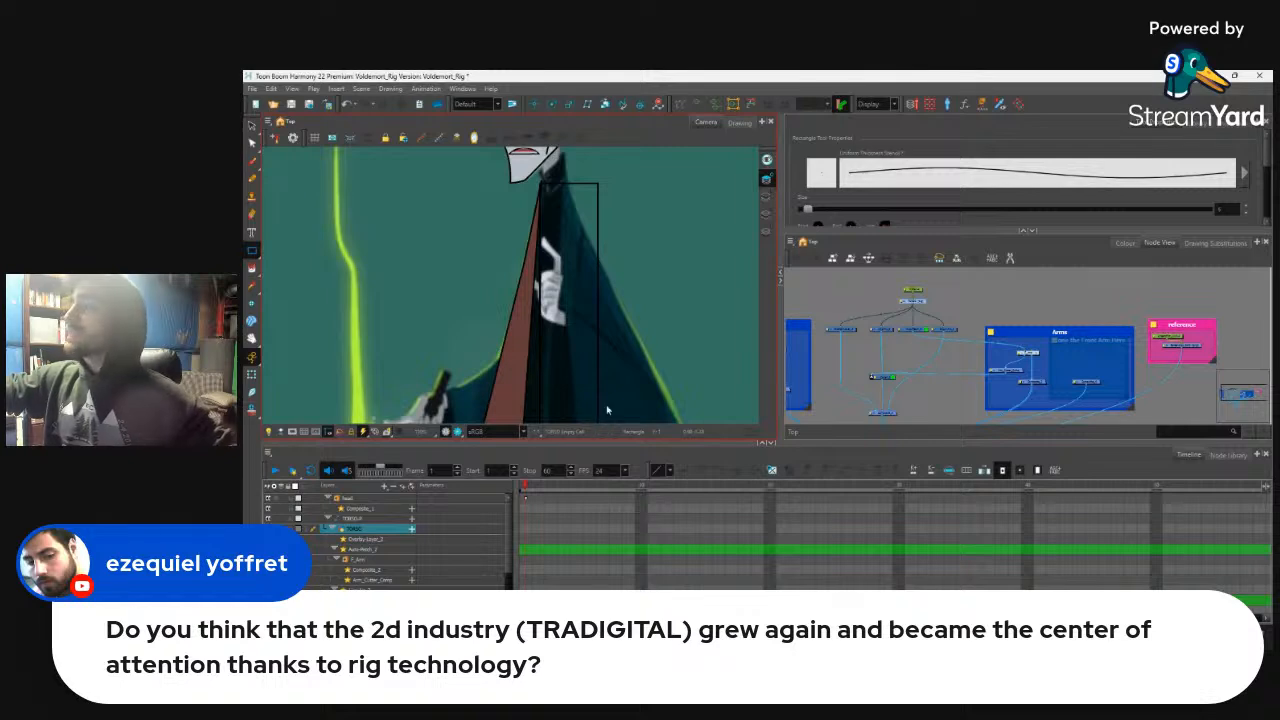
{"action": "left_click_drag", "start_coordinate": [649, 313], "coordinate": [666, 291]}
{"action": "left_click", "coordinate": [252, 128]}
{"action": "left_click", "coordinate": [555, 309]}
{"action": "left_click_drag", "start_coordinate": [615, 285], "coordinate": [591, 286]}
{"action": "left_click_drag", "start_coordinate": [637, 268], "coordinate": [646, 167]}
{"action": "left_click_drag", "start_coordinate": [581, 301], "coordinate": [580, 405]}
{"action": "left_click_drag", "start_coordinate": [563, 241], "coordinate": [652, 244]}
{"action": "scroll", "coordinate": [673, 222], "scroll_direction": "up", "scroll_amount": 3}
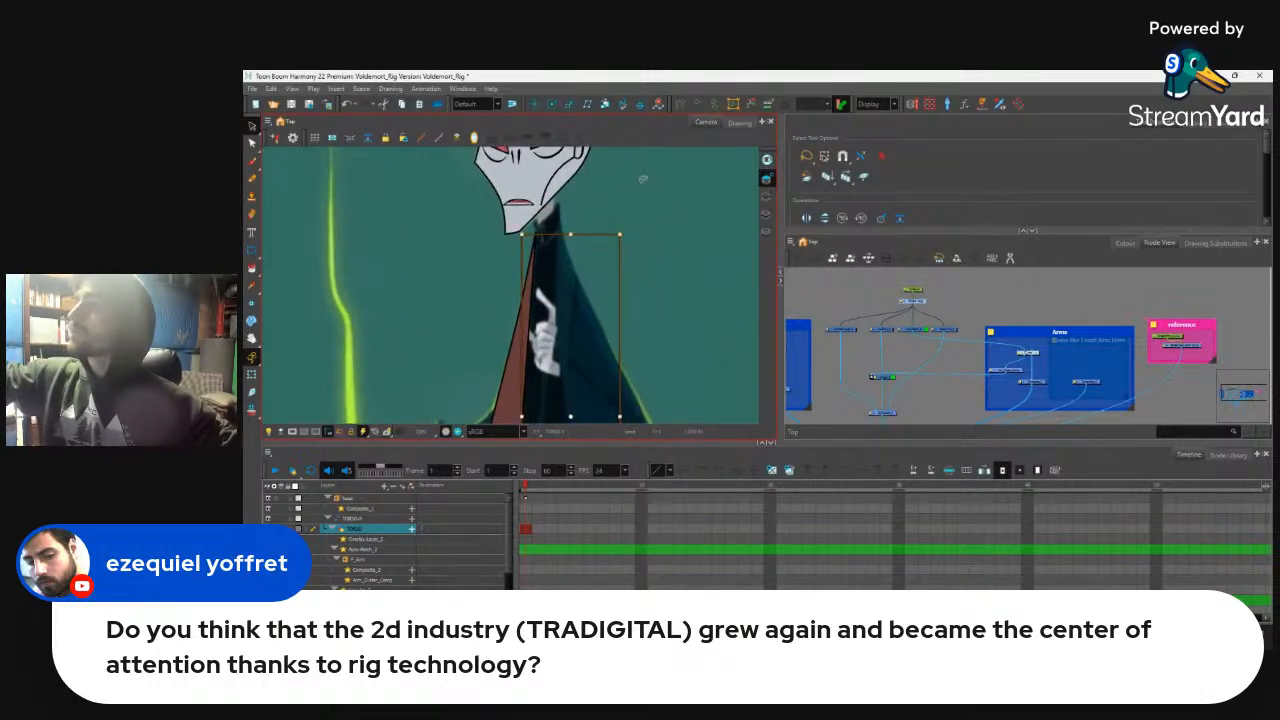
Step: Taper the torso rectangle with the Contour Editor by pulling its two upper corners inward at the neck
{"action": "left_click", "coordinate": [252, 143]}
{"action": "left_click_drag", "start_coordinate": [523, 238], "coordinate": [537, 233]}
{"action": "left_click_drag", "start_coordinate": [622, 241], "coordinate": [562, 232]}
{"action": "scroll", "coordinate": [563, 232], "scroll_direction": "down", "scroll_amount": 5}
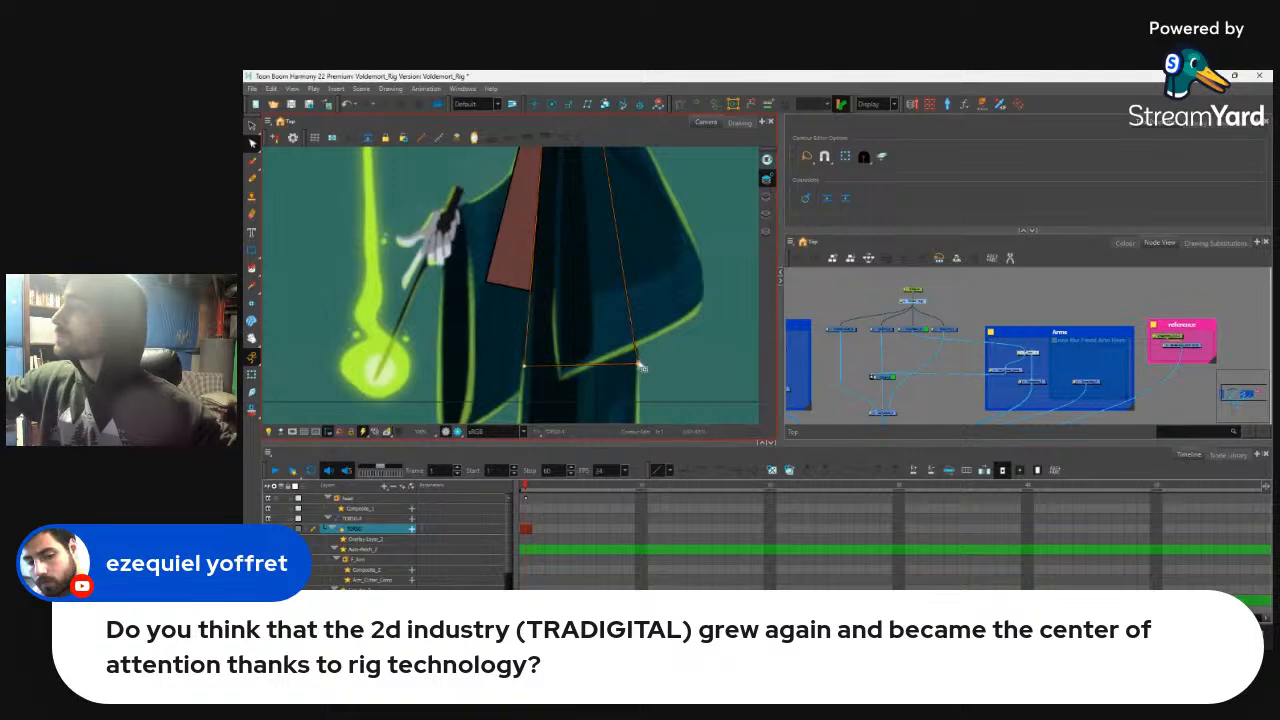
{"action": "scroll", "coordinate": [655, 310], "scroll_direction": "up", "scroll_amount": 4}
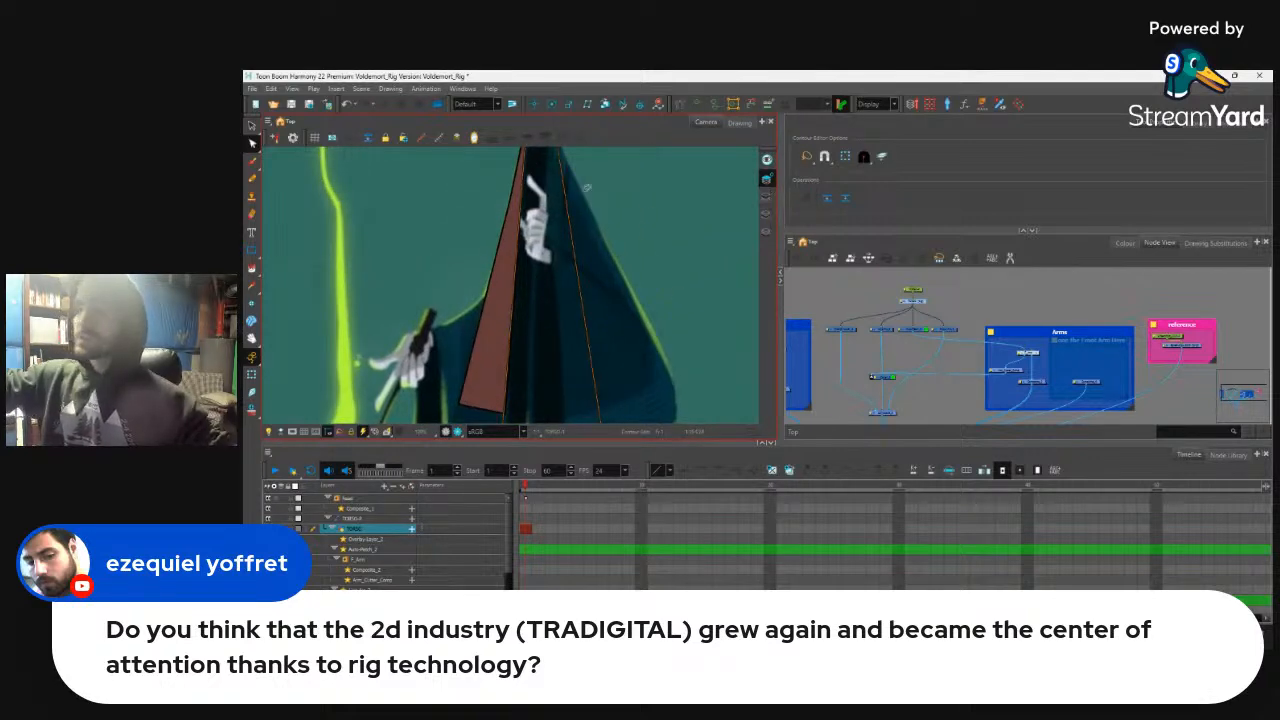
Step: Transfer the torso outline to the line art and create its matching strokes in the colour art
{"action": "left_click", "coordinate": [252, 142]}
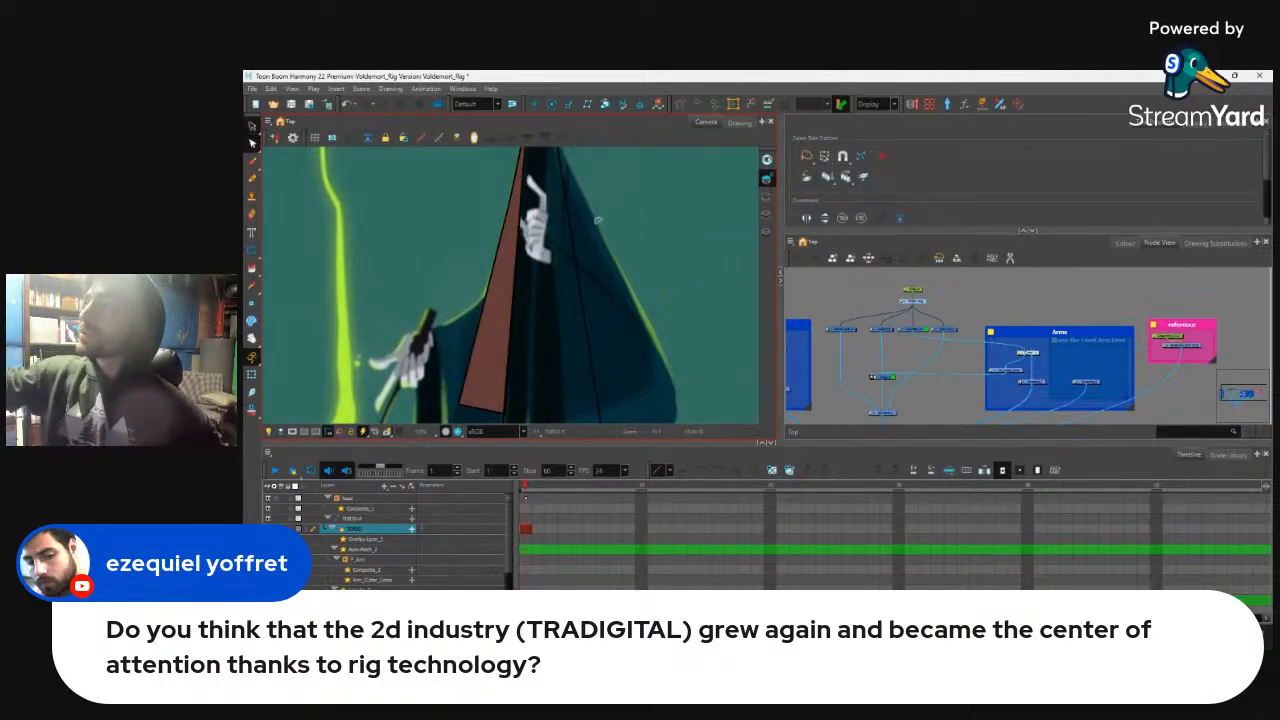
{"action": "left_click", "coordinate": [697, 242]}
{"action": "left_click", "coordinate": [767, 196]}
{"action": "left_click", "coordinate": [640, 293]}
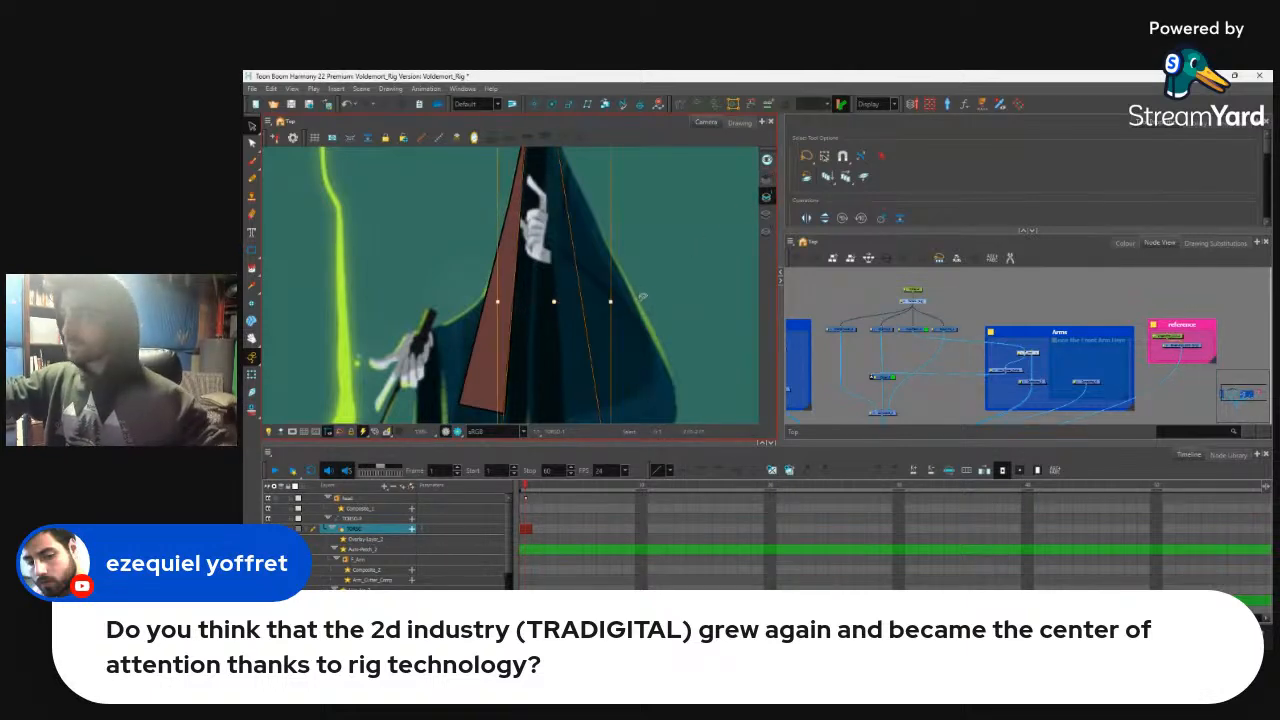
{"action": "left_click", "coordinate": [642, 310]}
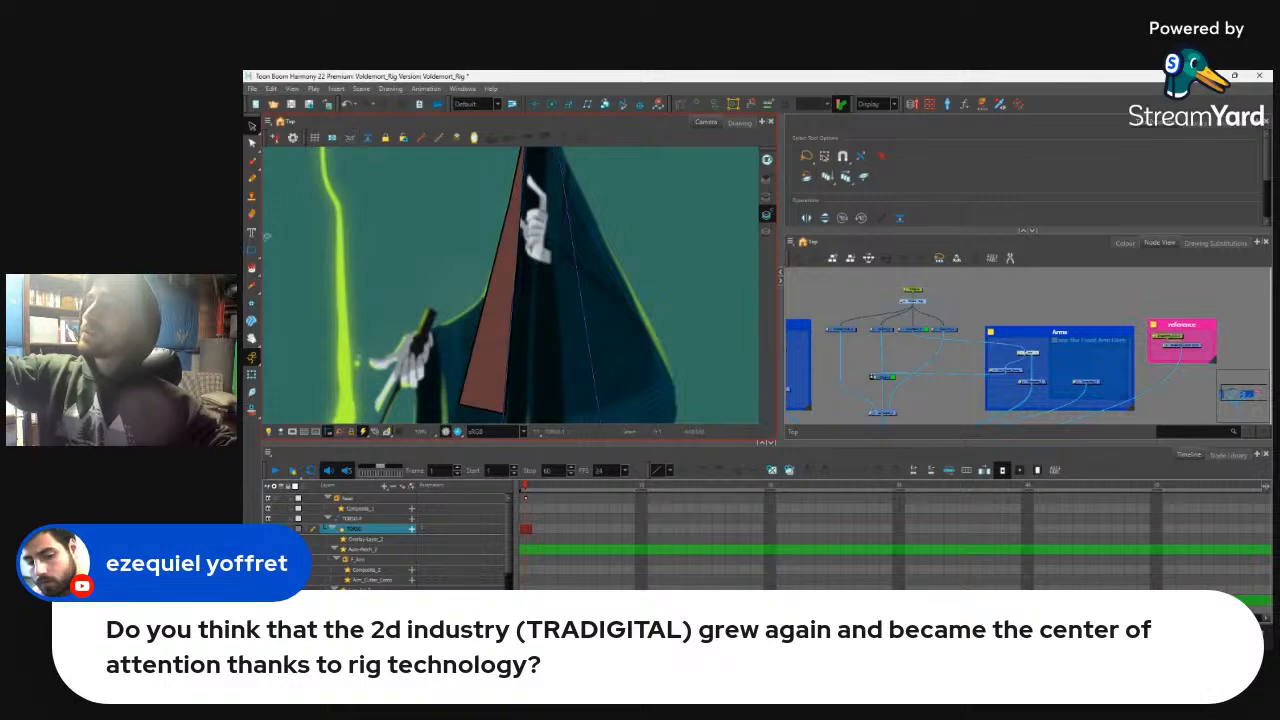
Step: Fill the torso shape in the colour art with the Inner Robe colour
{"action": "left_click", "coordinate": [252, 268]}
{"action": "left_click", "coordinate": [1124, 243]}
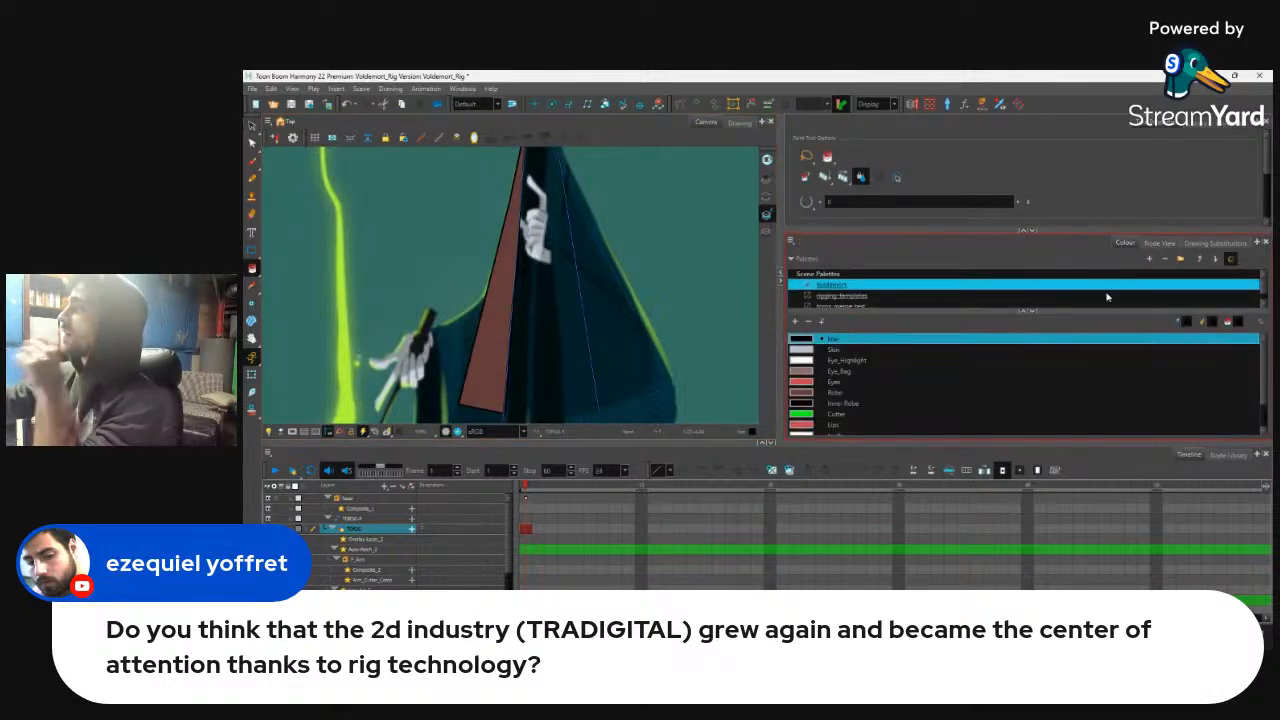
{"action": "left_click", "coordinate": [826, 393]}
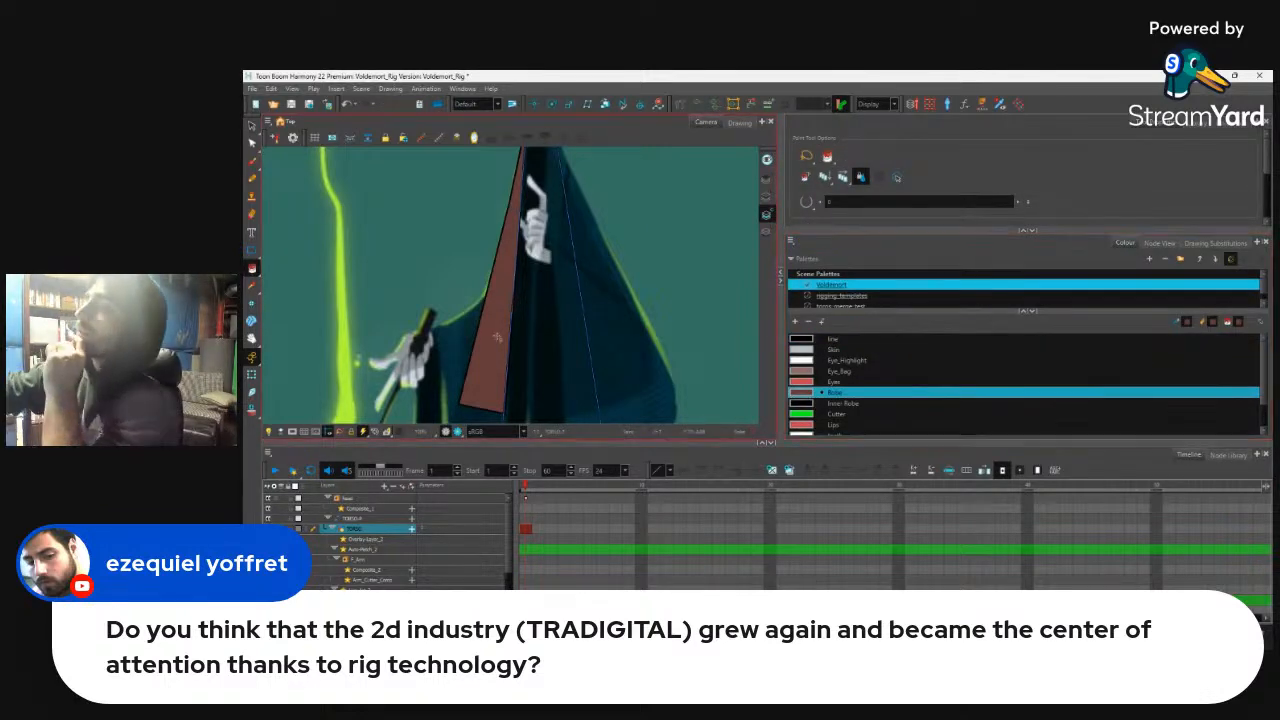
{"action": "left_click", "coordinate": [811, 404]}
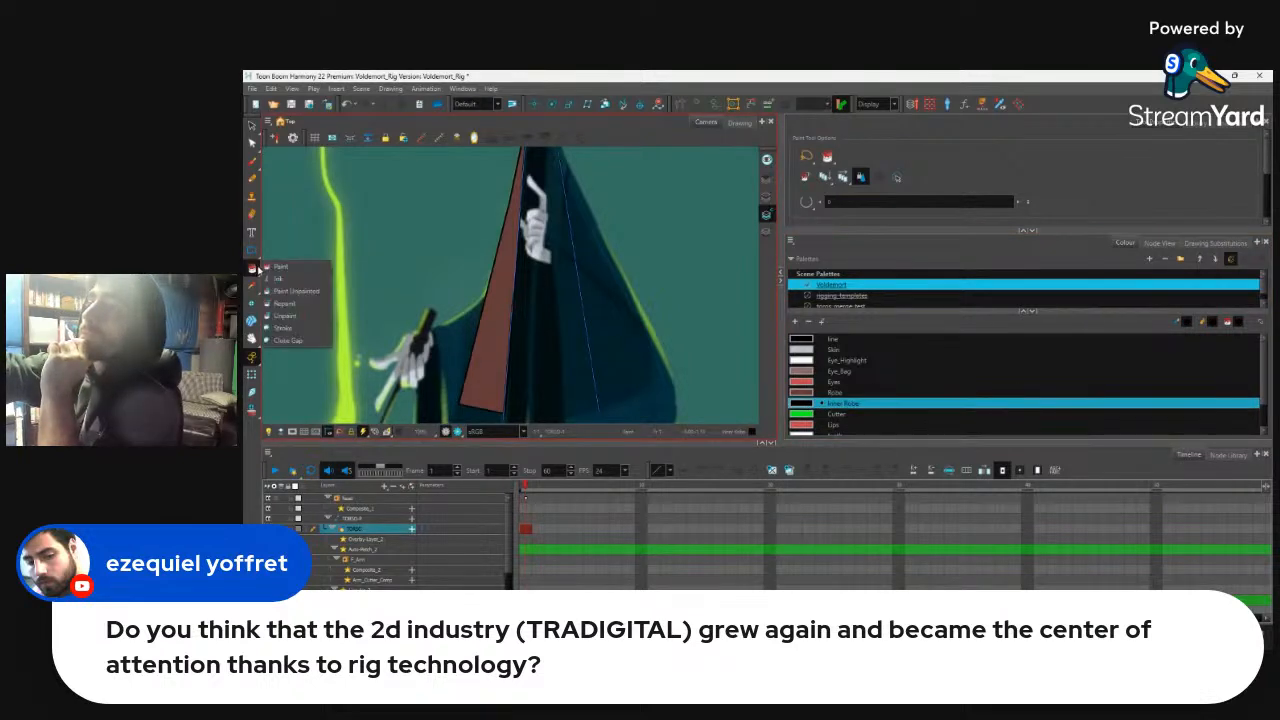
{"action": "left_click", "coordinate": [550, 353]}
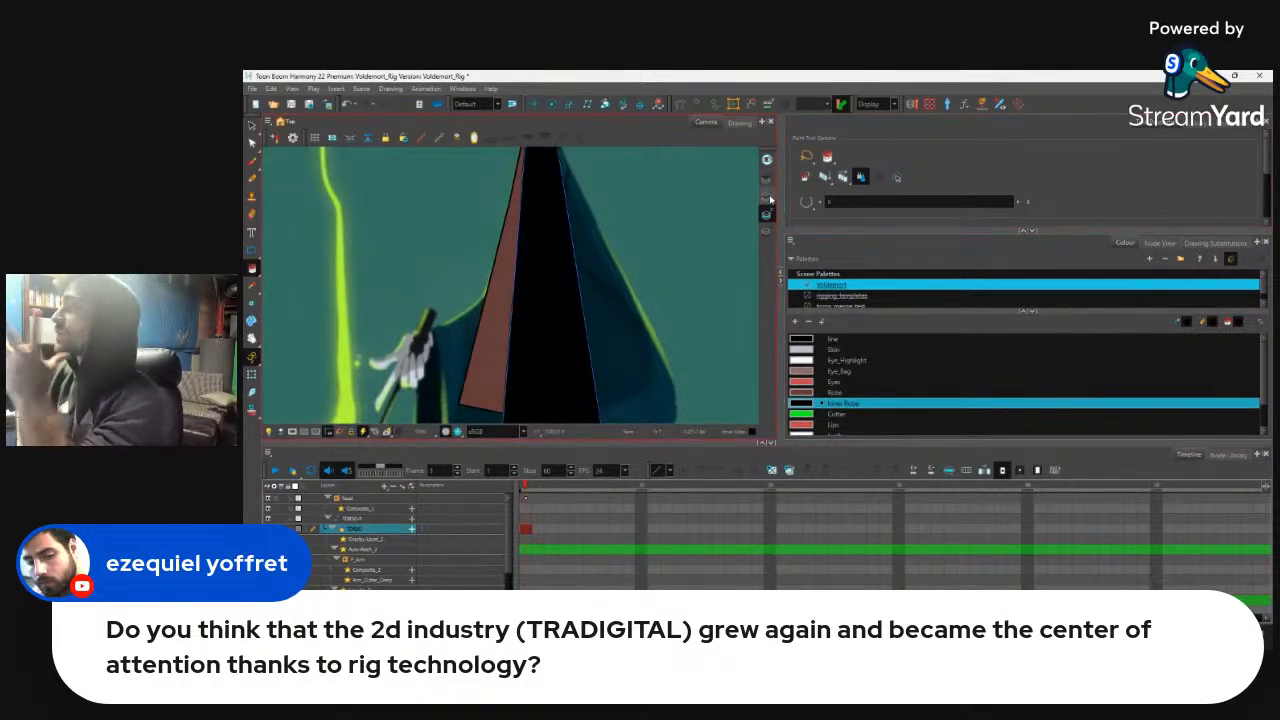
Step: Change the Inner Robe swatch to a dark brown slightly lighter than black
{"action": "double_click", "coordinate": [806, 405]}
{"action": "left_click", "coordinate": [835, 302]}
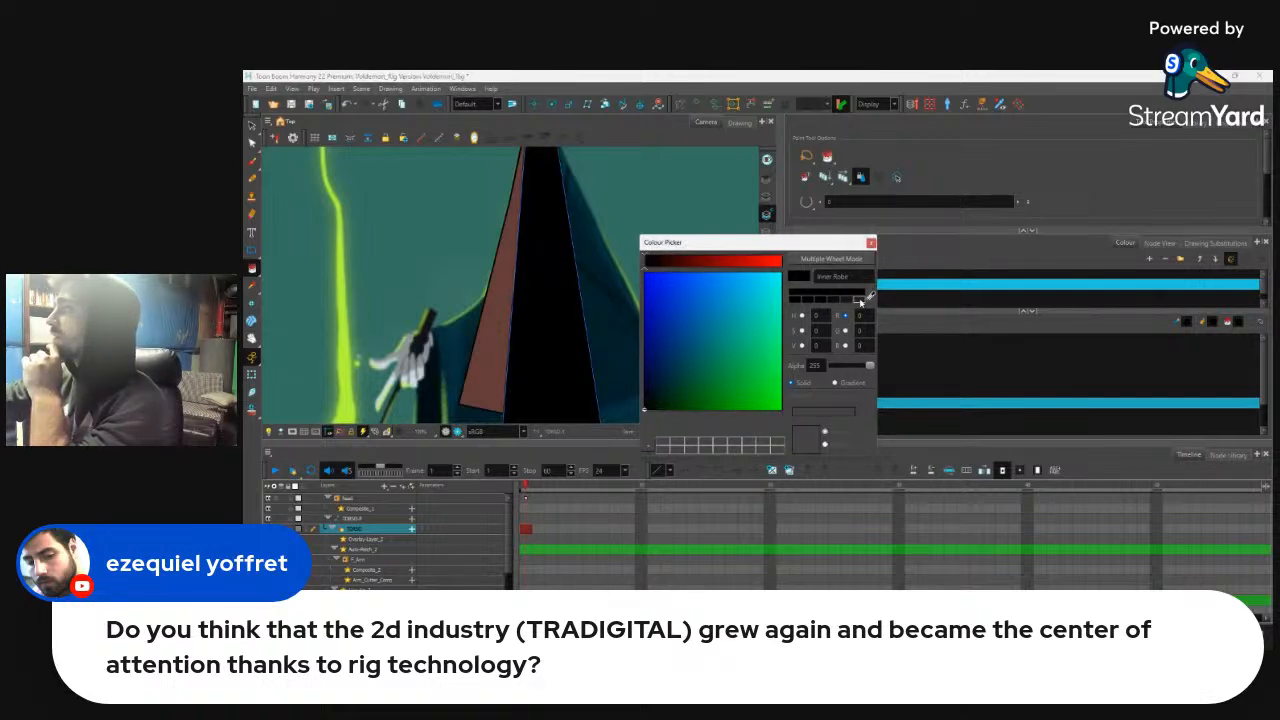
{"action": "left_click", "coordinate": [862, 301]}
{"action": "left_click", "coordinate": [854, 302]}
{"action": "left_click", "coordinate": [795, 300]}
{"action": "left_click", "coordinate": [871, 242]}
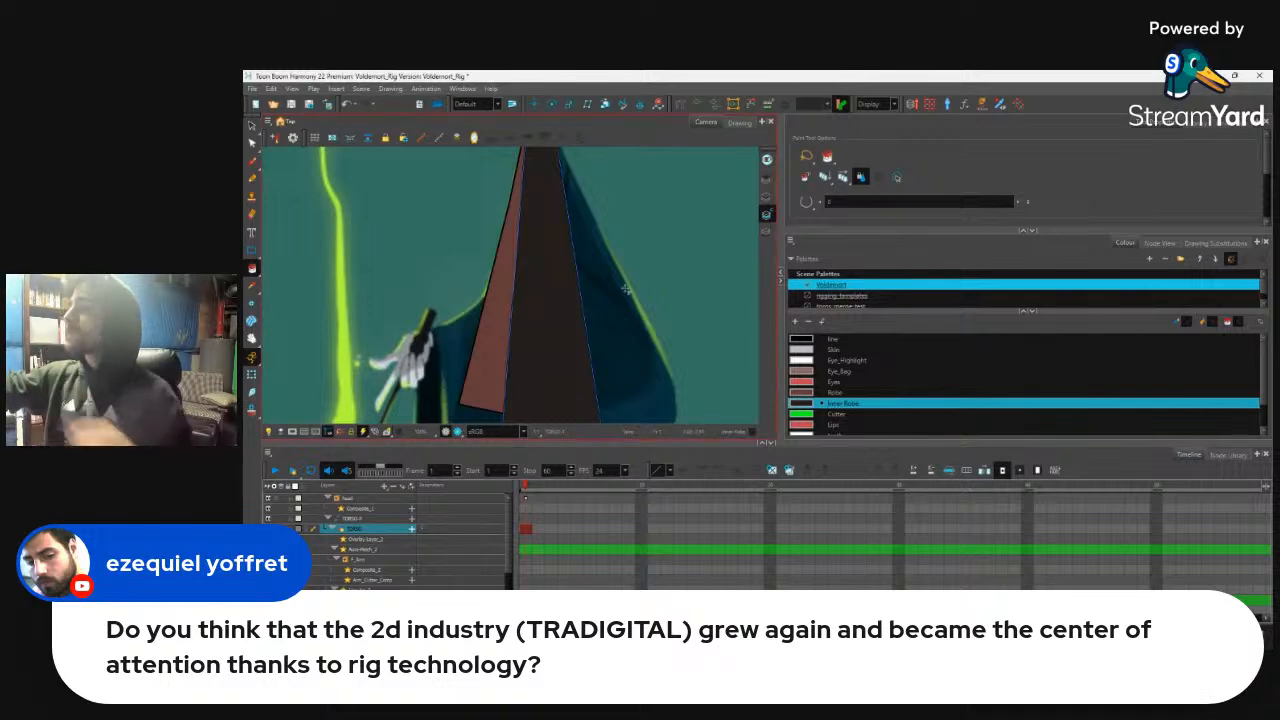
Step: Switch to the torso's line art and hide the display of its invisible strokes
{"action": "left_click", "coordinate": [254, 127]}
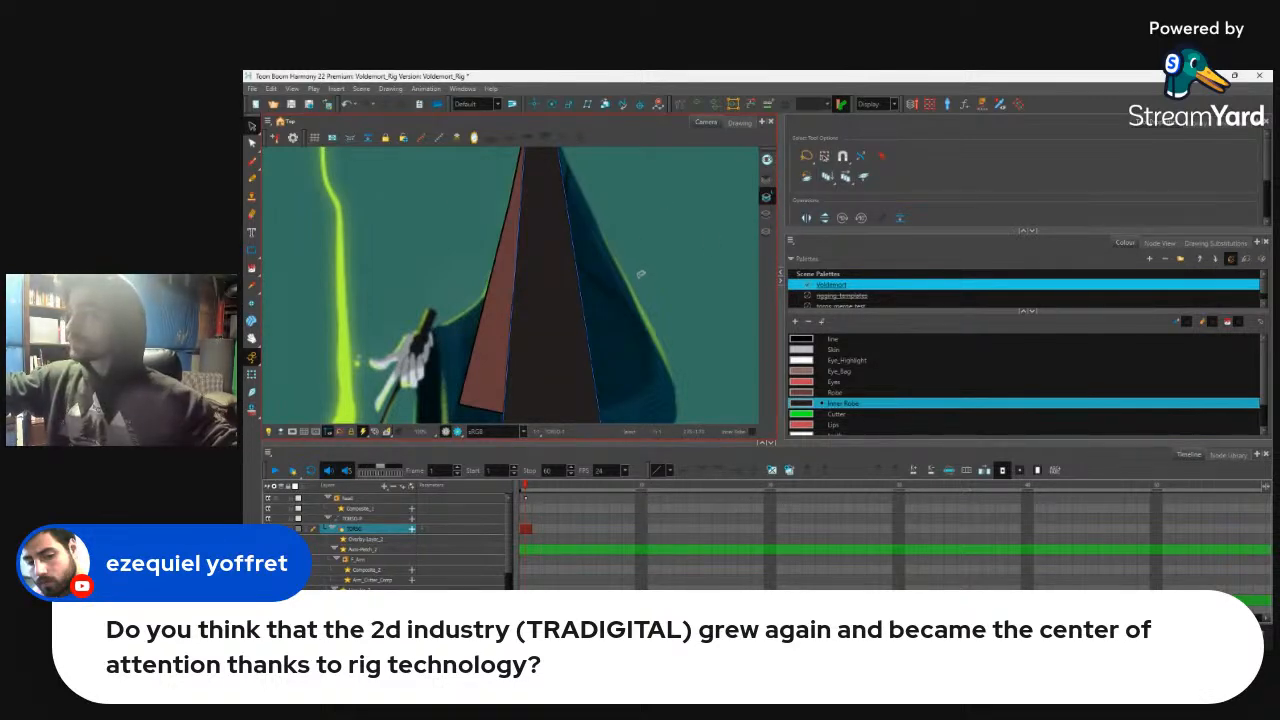
{"action": "key", "text": "k"}
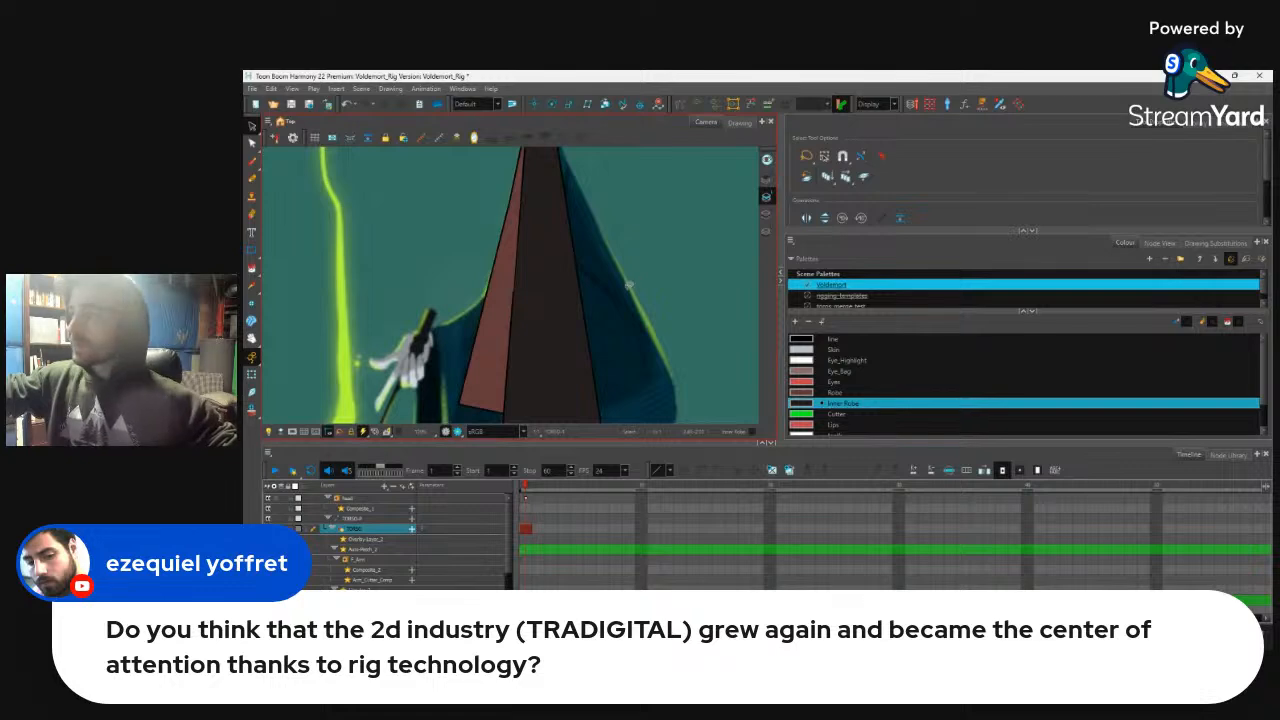
{"action": "key", "text": "2"}
{"action": "key", "text": "1"}
{"action": "key", "text": "1"}
Step: Select the front arm's parent layer and rotate it slightly toward the torso, undoing the first attempt
{"action": "left_click", "coordinate": [252, 375]}
{"action": "left_click", "coordinate": [491, 350]}
{"action": "key", "text": "b"}
{"action": "left_click_drag", "start_coordinate": [533, 388], "coordinate": [498, 403]}
{"action": "key", "text": "ctrl+z"}
{"action": "left_click_drag", "start_coordinate": [559, 227], "coordinate": [612, 168]}
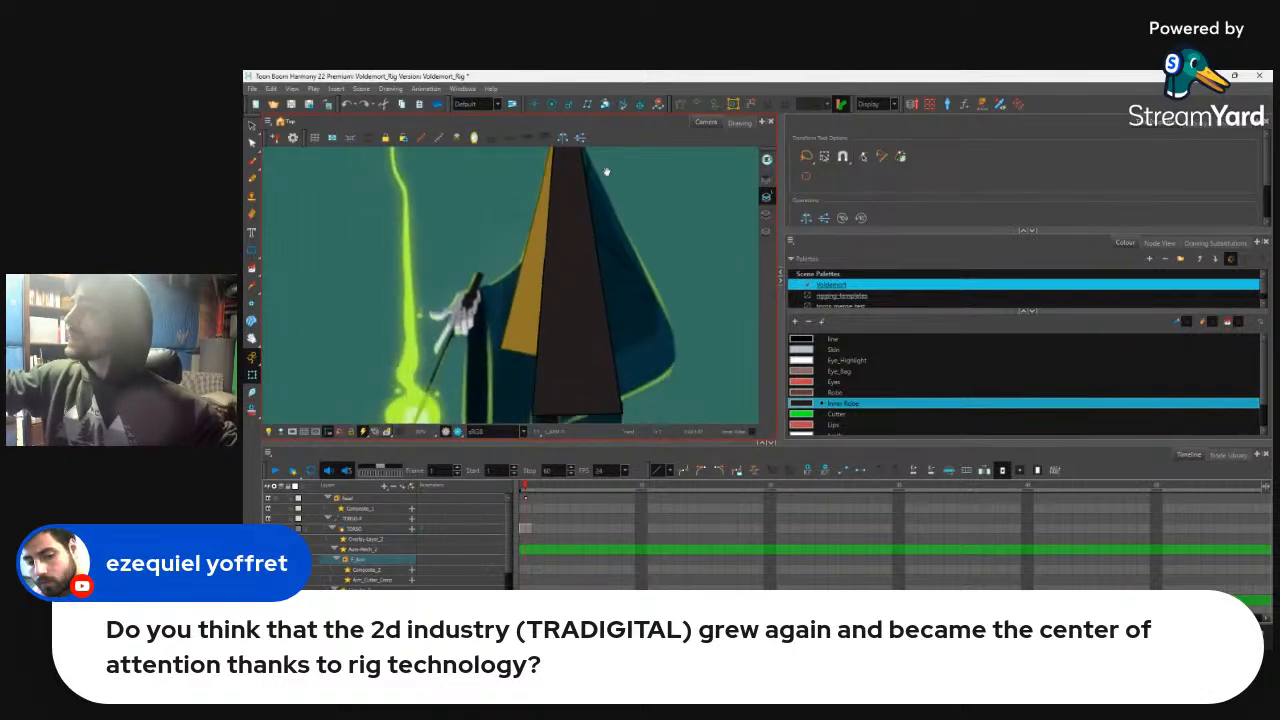
{"action": "mouse_move", "coordinate": [564, 360]}
{"action": "left_mouse_down"}
{"action": "mouse_move", "coordinate": [497, 371]}
{"action": "mouse_move", "coordinate": [609, 368]}
{"action": "mouse_move", "coordinate": [575, 364]}
{"action": "left_mouse_up"}
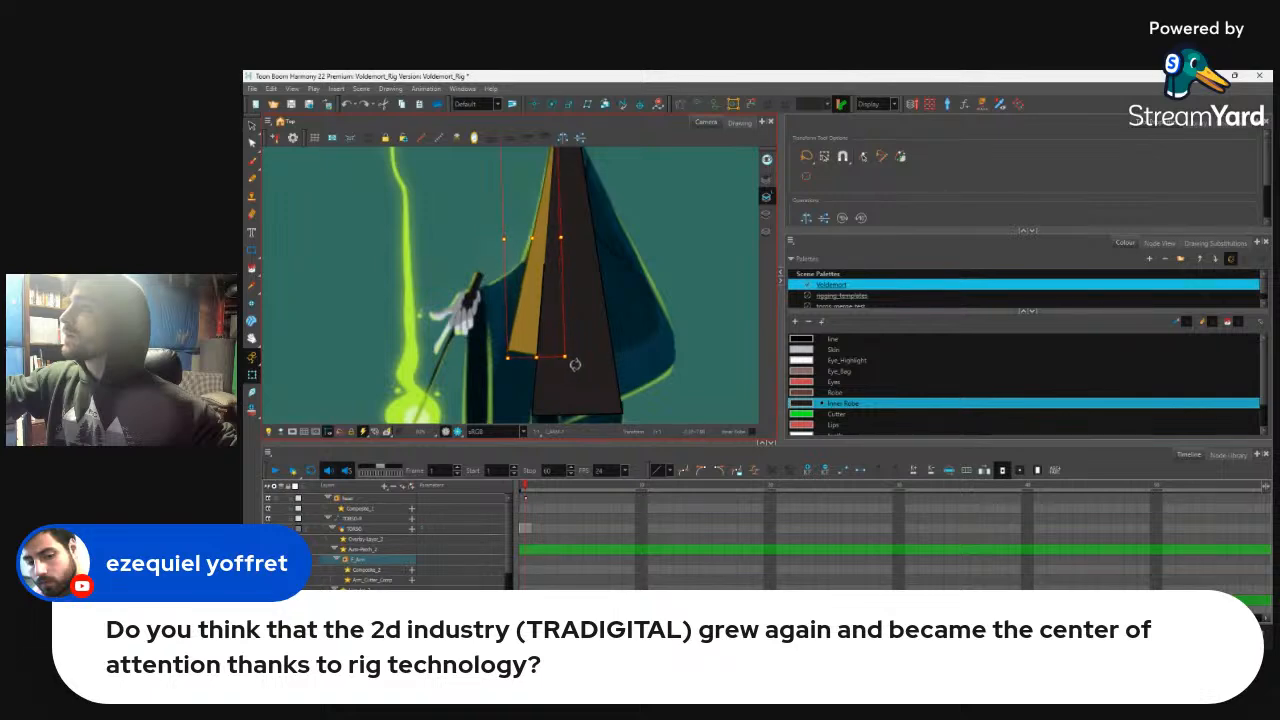
Step: Inspect the overlap between the front arm and torso, and swing the arm outward away from the body
{"action": "scroll", "coordinate": [553, 248], "scroll_direction": "up", "scroll_amount": 5}
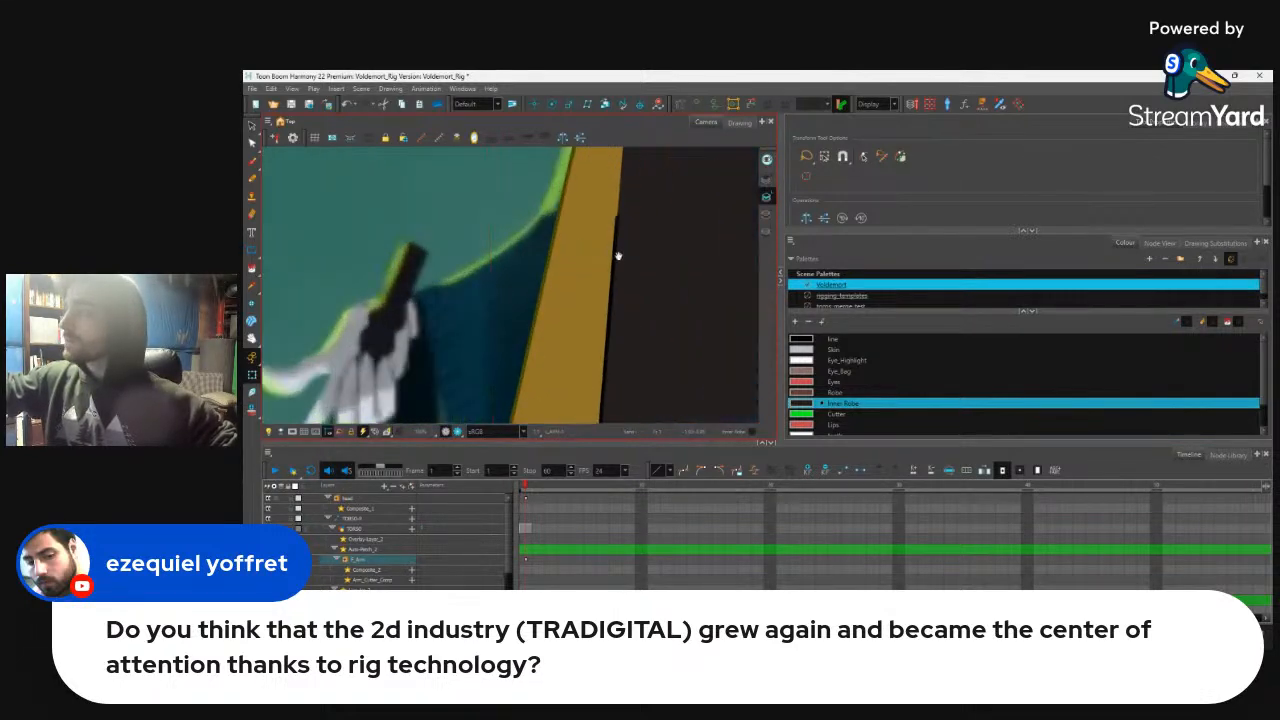
{"action": "scroll", "coordinate": [565, 311], "scroll_direction": "down", "scroll_amount": 2}
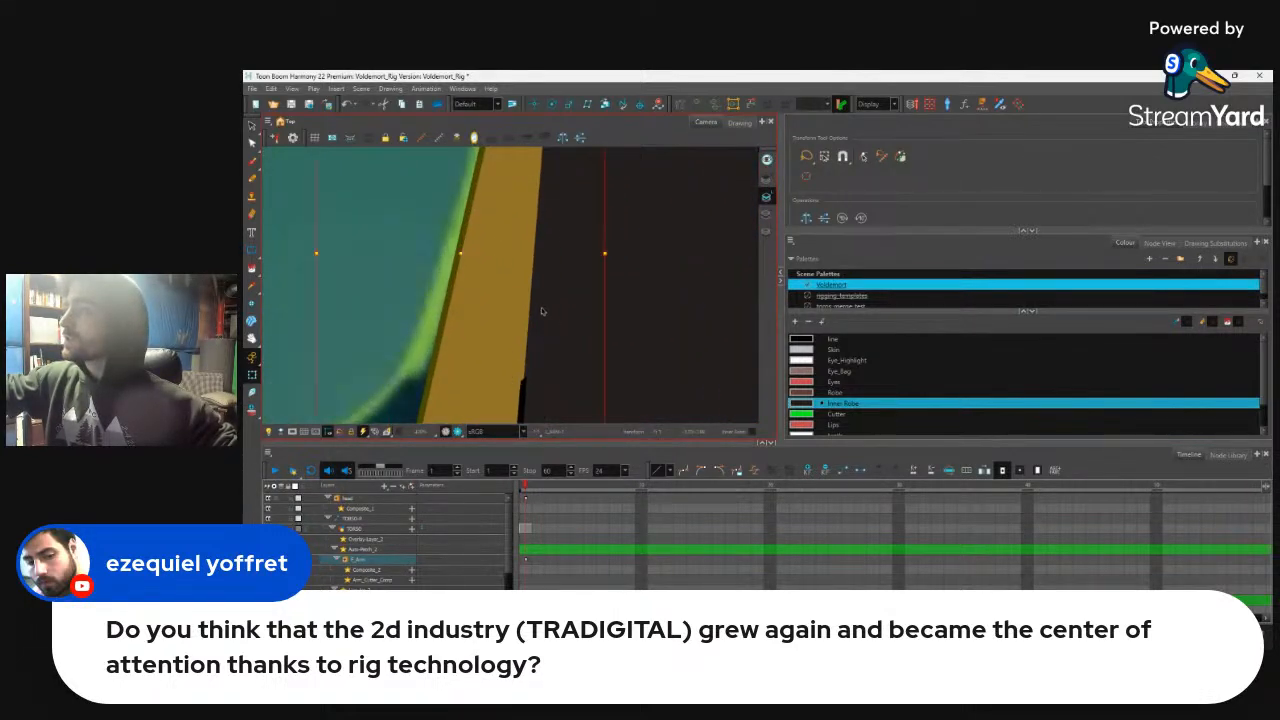
{"action": "scroll", "coordinate": [555, 326], "scroll_direction": "down", "scroll_amount": 1}
{"action": "scroll", "coordinate": [548, 321], "scroll_direction": "down", "scroll_amount": 3}
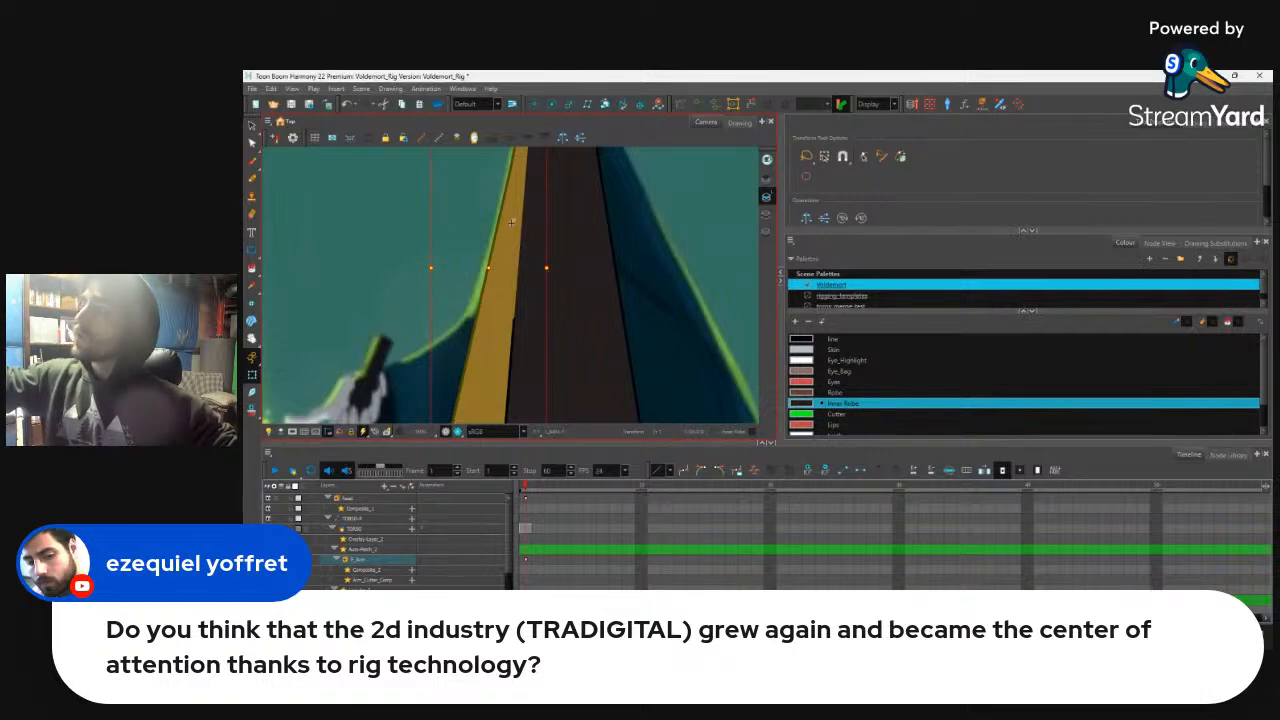
{"action": "scroll", "coordinate": [530, 256], "scroll_direction": "down", "scroll_amount": 3}
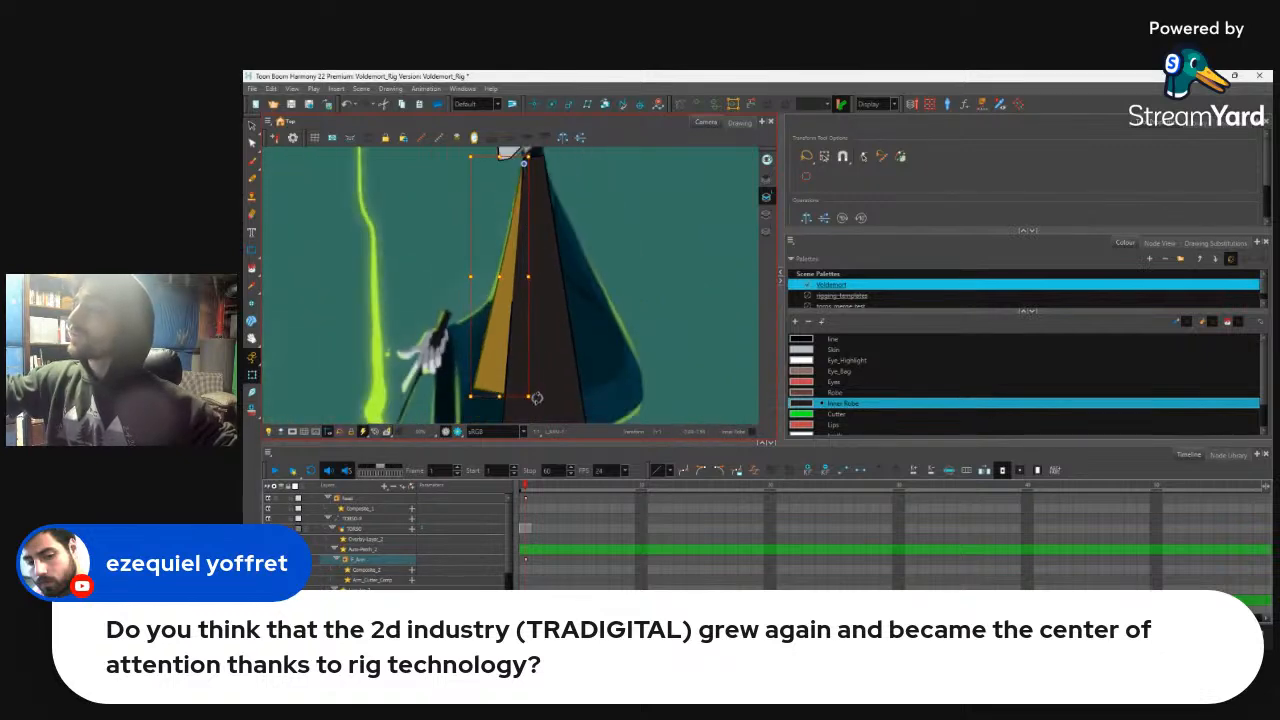
{"action": "left_click_drag", "start_coordinate": [536, 397], "coordinate": [486, 395]}
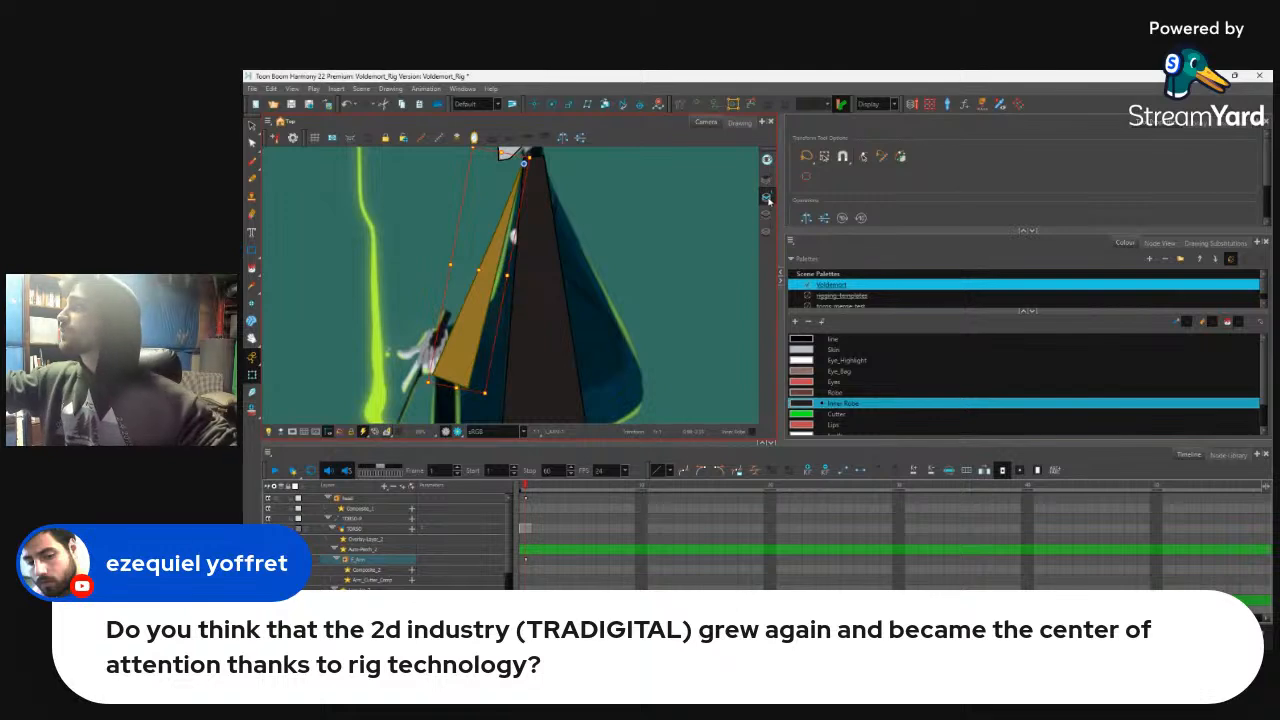
{"action": "left_click", "coordinate": [748, 122]}
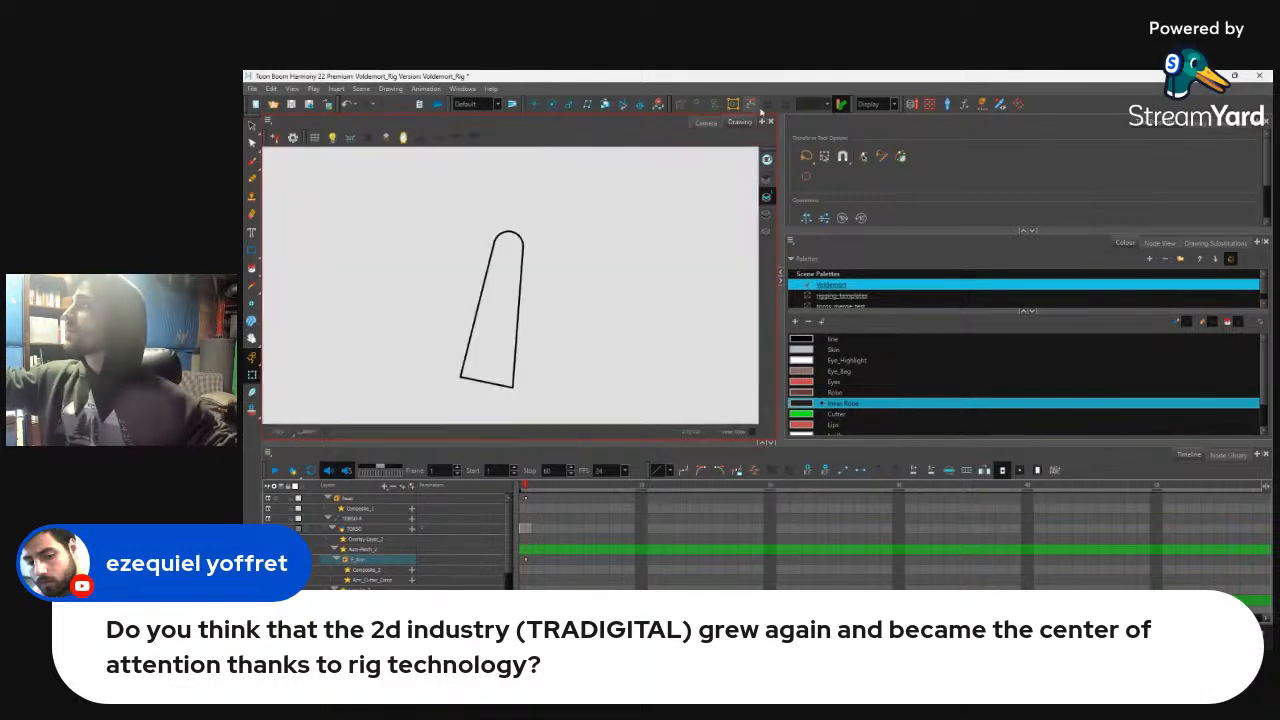
{"action": "left_click", "coordinate": [253, 127]}
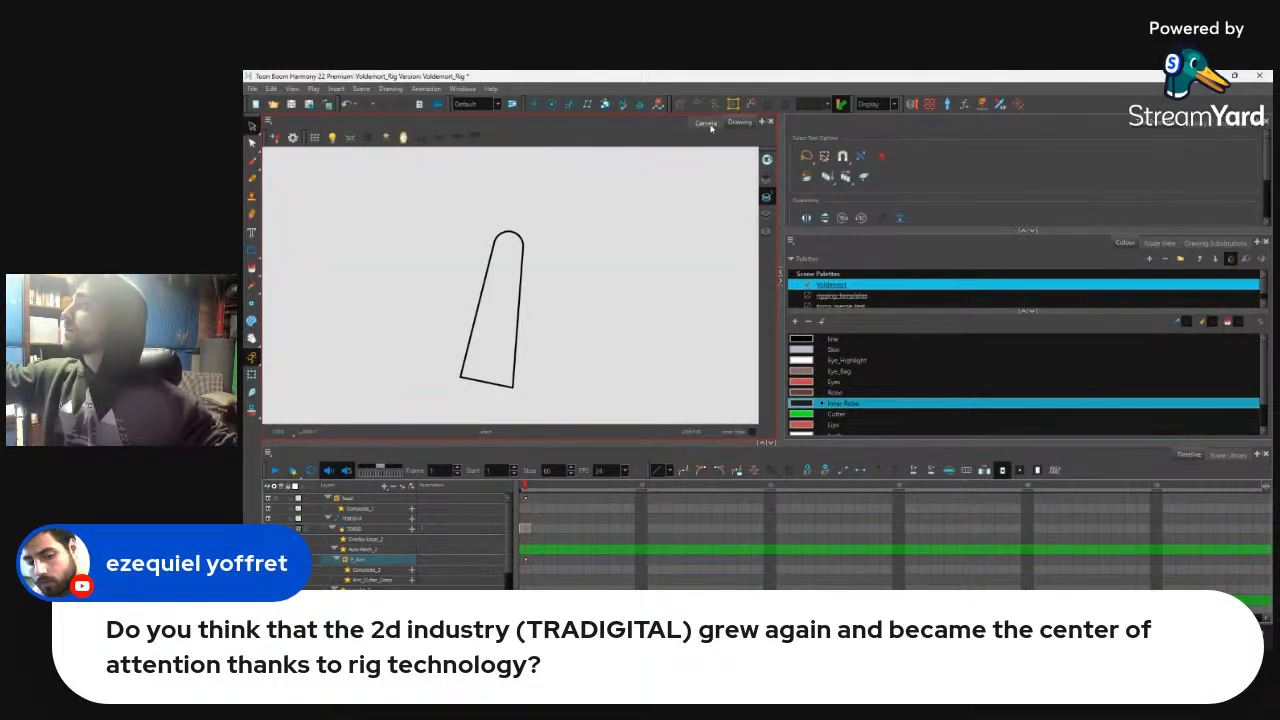
{"action": "left_click", "coordinate": [706, 123]}
{"action": "key", "text": "shift+t"}
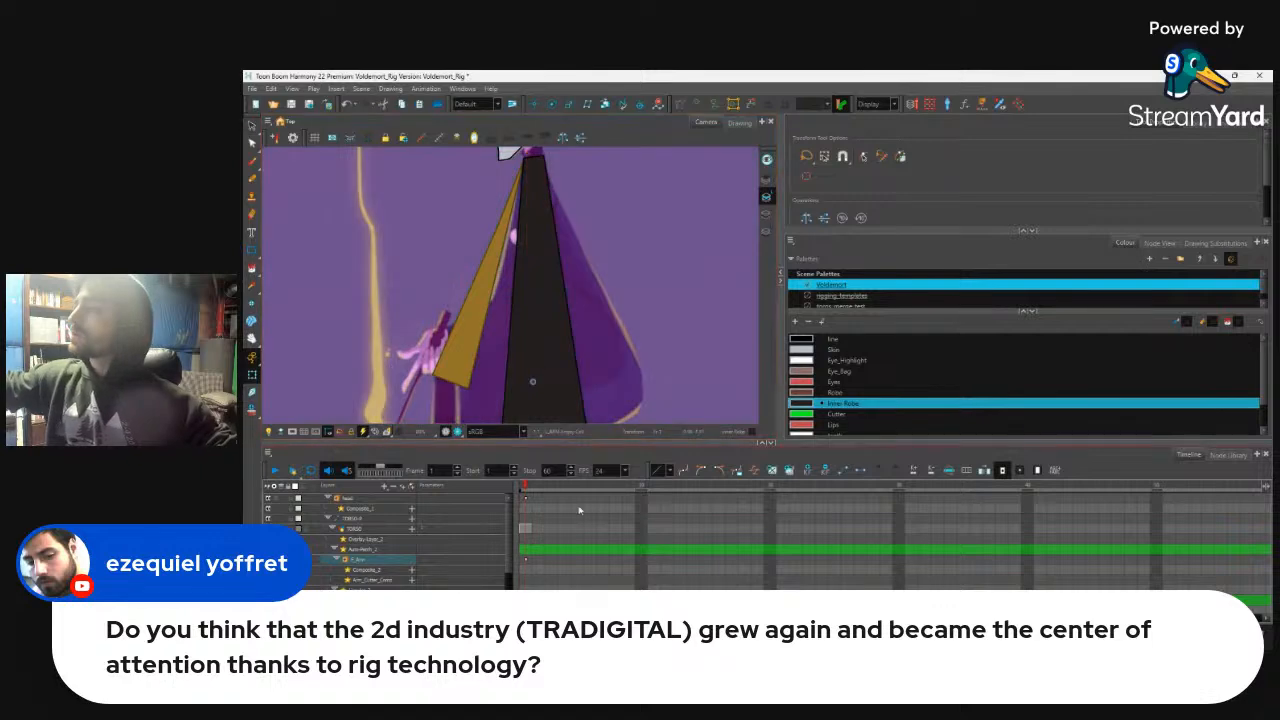
Step: Copy the torso outline from its line art and paste it into the overlay art in the Drawing view
{"action": "left_click", "coordinate": [556, 310]}
{"action": "left_click", "coordinate": [253, 127]}
{"action": "left_click", "coordinate": [740, 123]}
{"action": "left_click", "coordinate": [600, 277]}
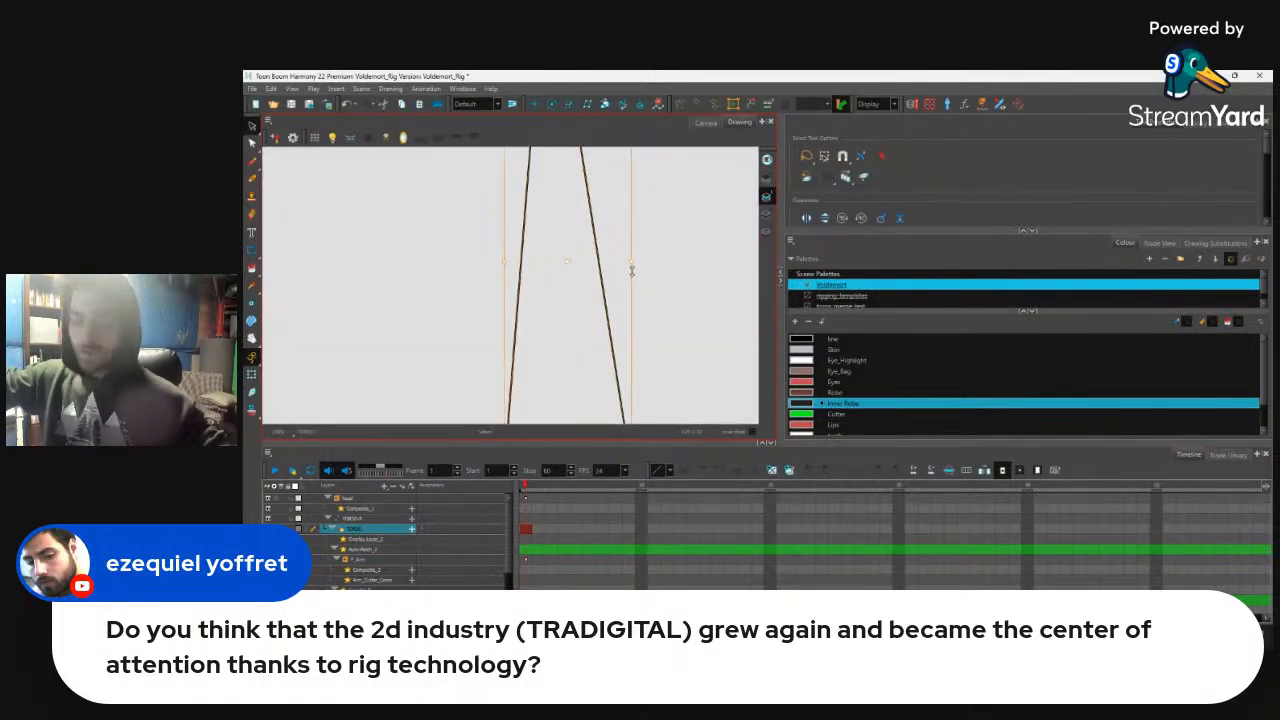
{"action": "key", "text": "ctrl+c"}
{"action": "left_click", "coordinate": [767, 179]}
{"action": "key", "text": "ctrl+v"}
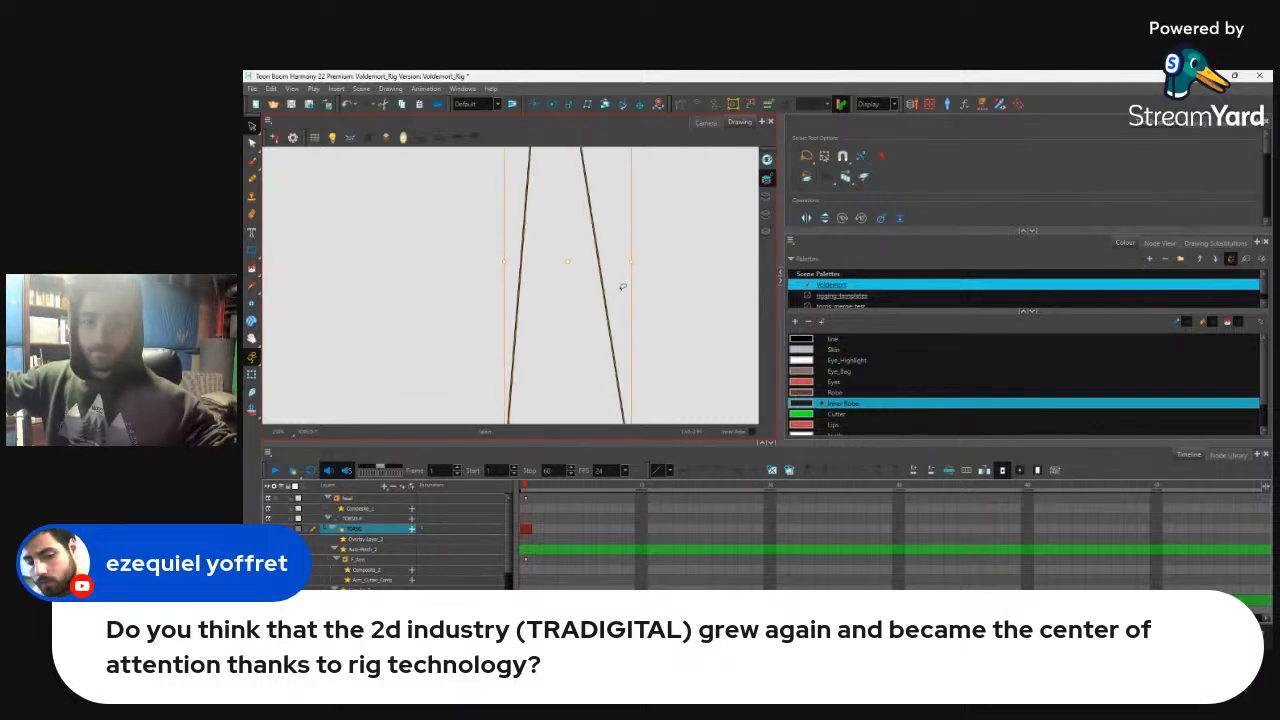
Step: Delete the bottom edge of the torso outline in the overlay art and return to the Camera view
{"action": "key", "text": "1"}
{"action": "key", "text": "1"}
{"action": "key", "text": "1"}
{"action": "key", "text": "1"}
{"action": "key", "text": "1"}
{"action": "key", "text": "2"}
{"action": "key", "text": "2"}
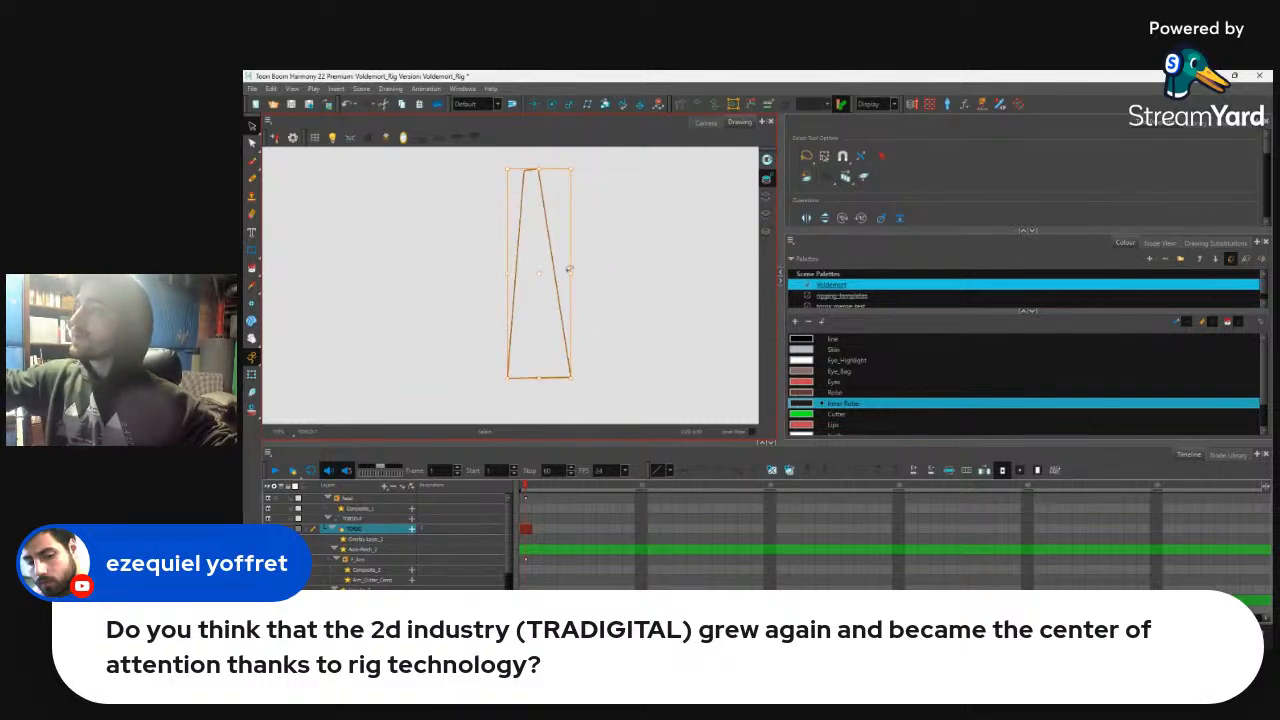
{"action": "left_click", "coordinate": [253, 147]}
{"action": "left_click", "coordinate": [547, 379]}
{"action": "key", "text": "Delete"}
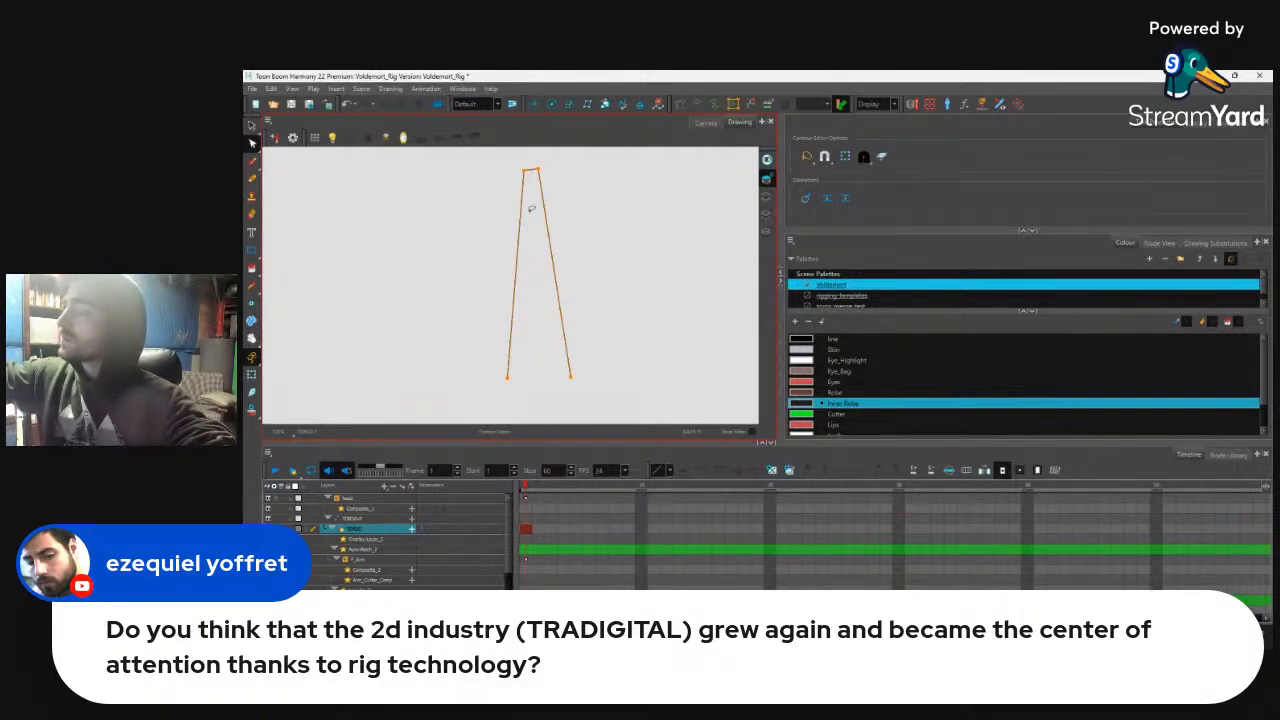
{"action": "left_click", "coordinate": [706, 122]}
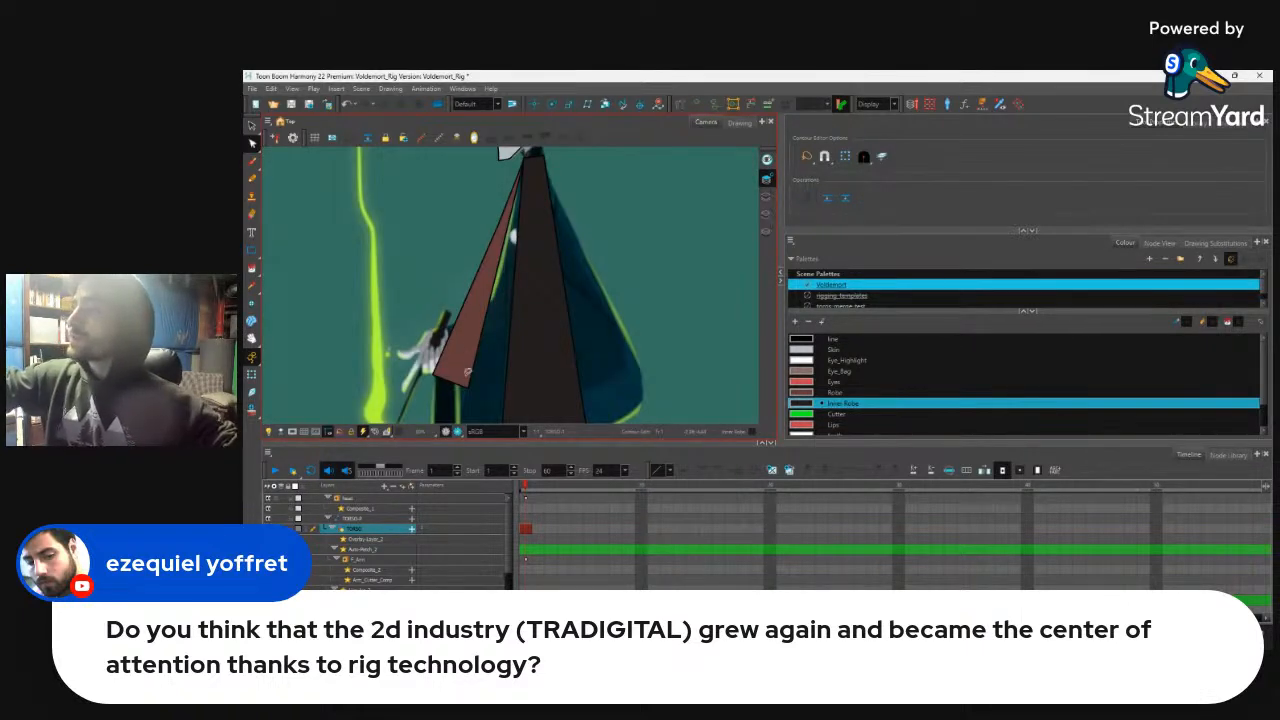
Step: Select the front arm's parent layer and rotate the arm back in toward the torso
{"action": "left_click", "coordinate": [253, 375]}
{"action": "left_click", "coordinate": [463, 345]}
{"action": "key", "text": "b"}
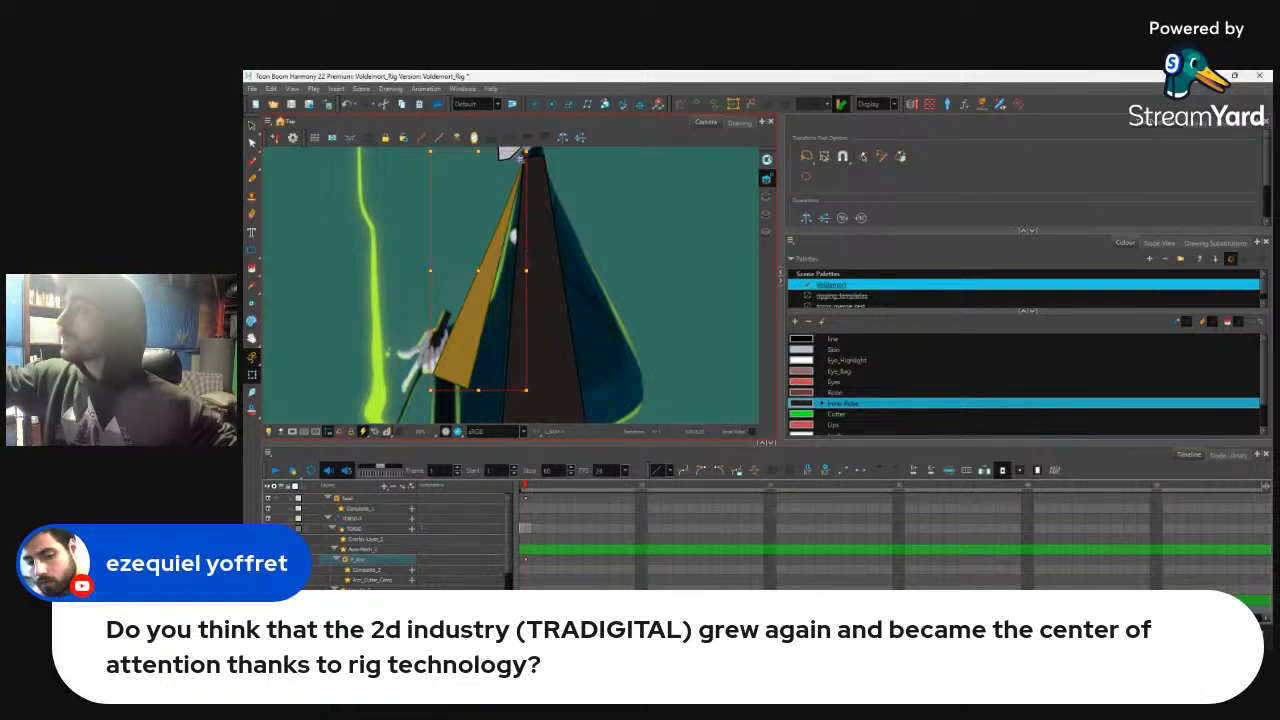
{"action": "mouse_move", "coordinate": [537, 398]}
{"action": "left_mouse_down"}
{"action": "mouse_move", "coordinate": [590, 393]}
{"action": "mouse_move", "coordinate": [556, 374]}
{"action": "mouse_move", "coordinate": [550, 405]}
{"action": "left_mouse_up"}
{"action": "left_click_drag", "start_coordinate": [557, 191], "coordinate": [566, 306]}
Step: Examine the shoulder overlap, rotate the front arm slightly outward, and select the torso drawing
{"action": "scroll", "coordinate": [574, 302], "scroll_direction": "up", "scroll_amount": 4}
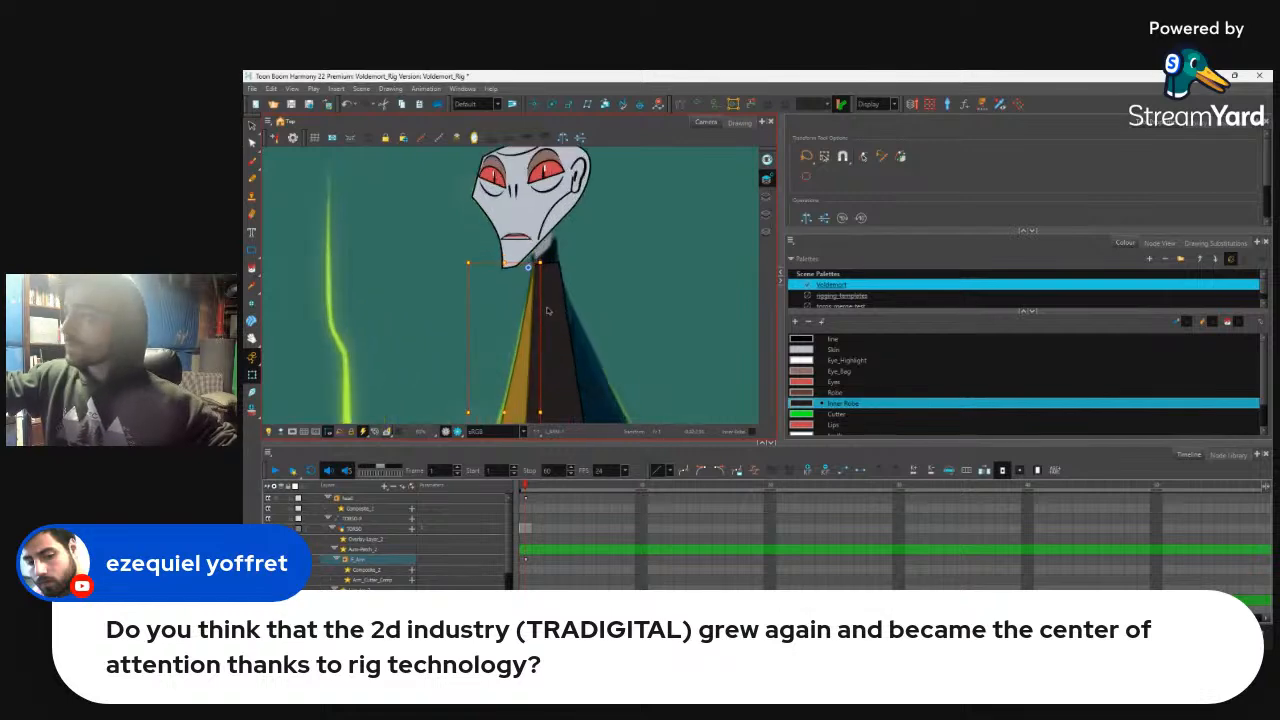
{"action": "scroll", "coordinate": [600, 229], "scroll_direction": "up", "scroll_amount": 3}
{"action": "scroll", "coordinate": [603, 220], "scroll_direction": "down", "scroll_amount": 4}
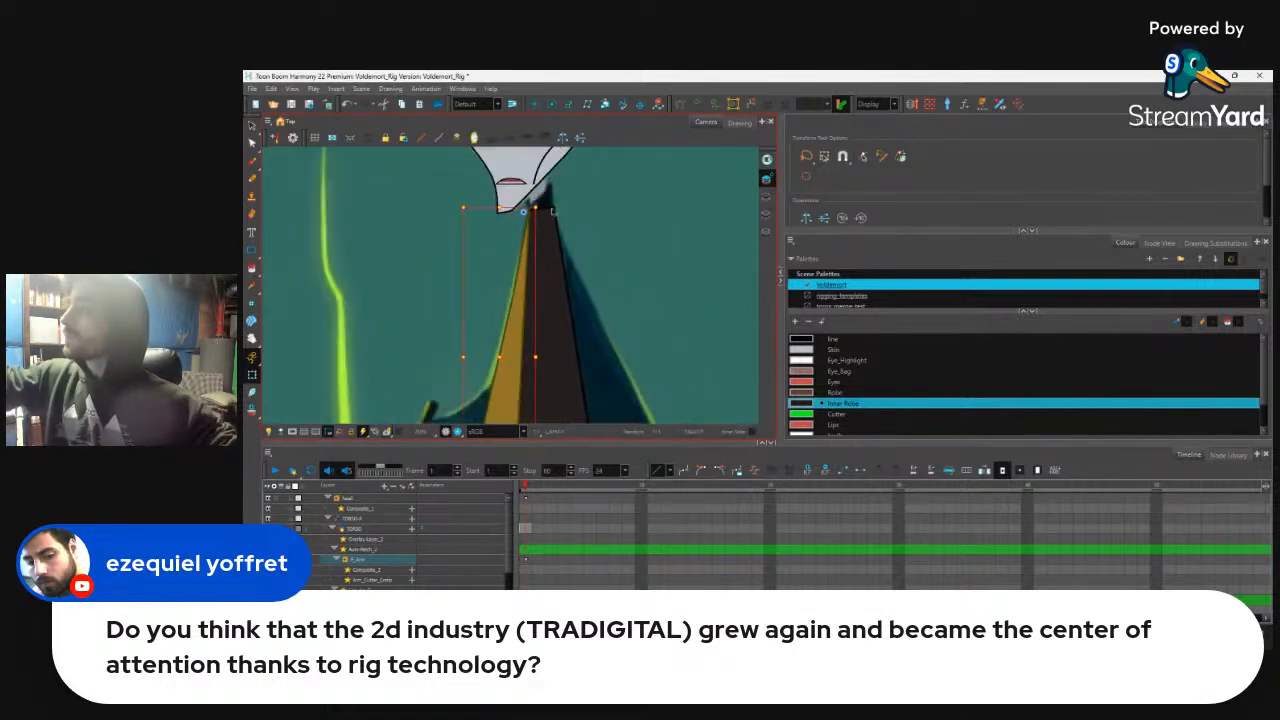
{"action": "left_click_drag", "start_coordinate": [553, 211], "coordinate": [546, 201]}
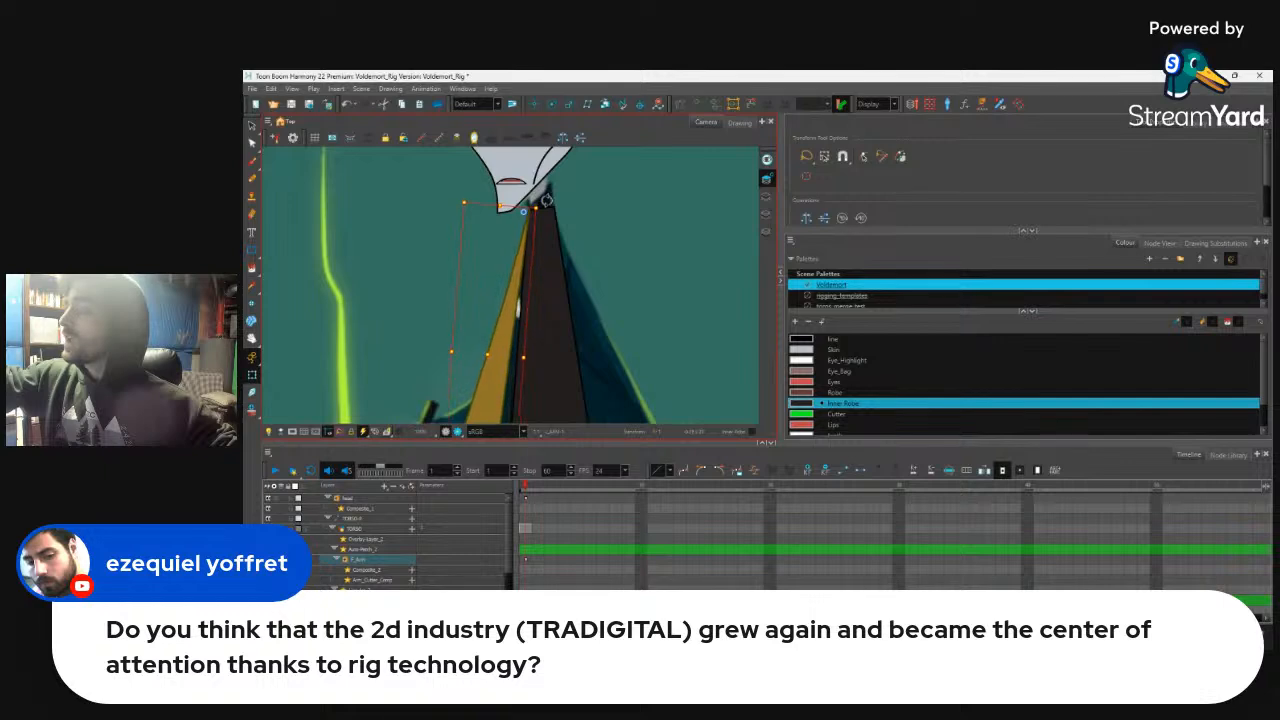
{"action": "left_click", "coordinate": [524, 260]}
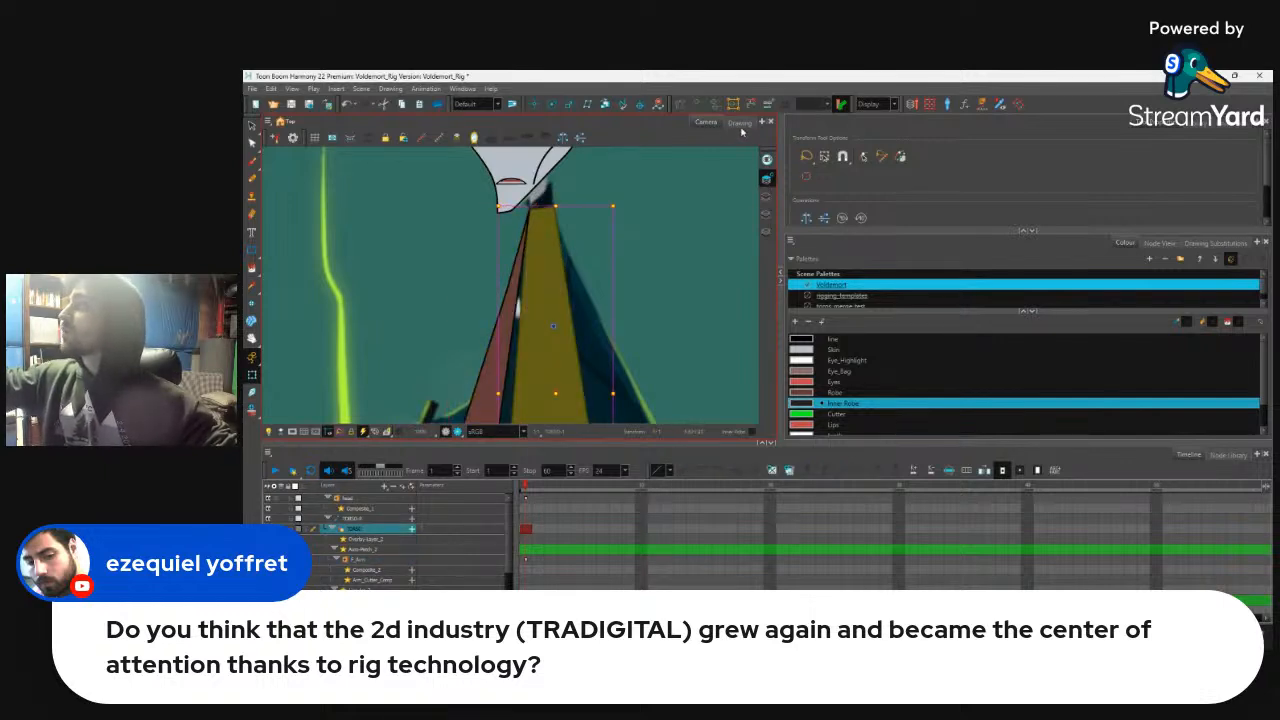
Step: Check the torso's overlay outline in the Drawing view, then add a contour point partway along each side edge in the Camera view with the Contour Editor
{"action": "left_click", "coordinate": [740, 123]}
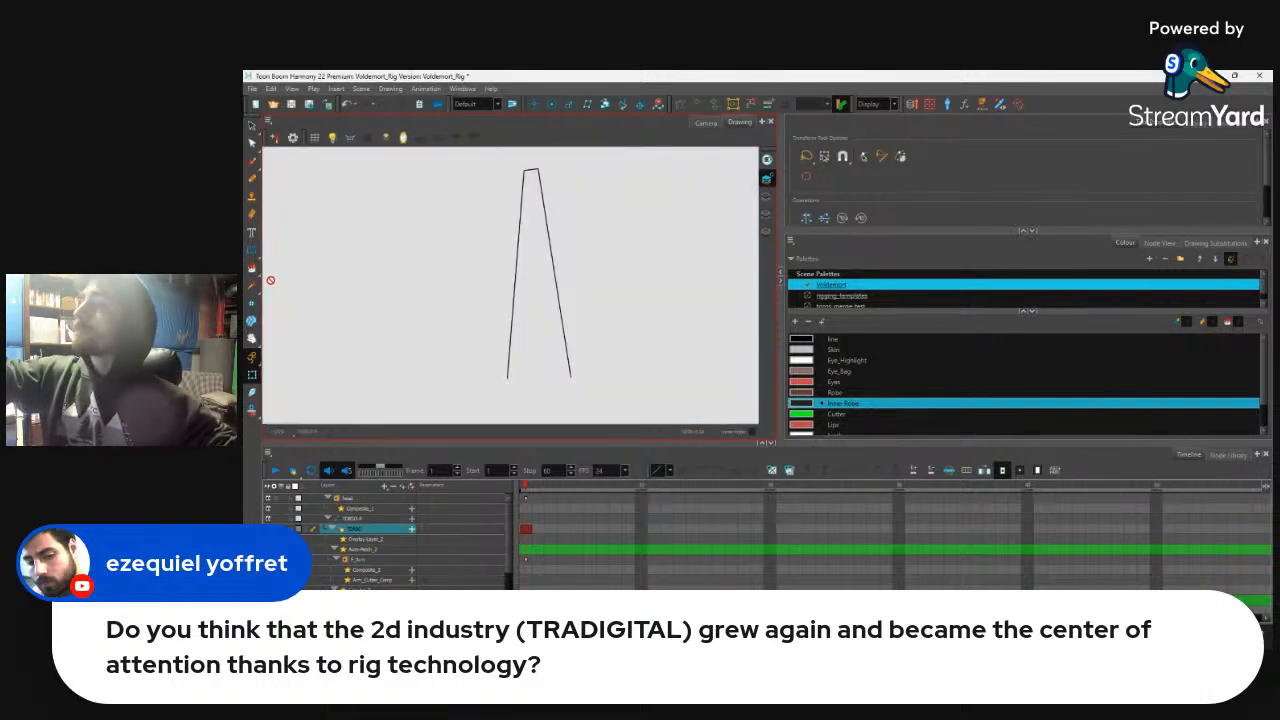
{"action": "left_click", "coordinate": [708, 124]}
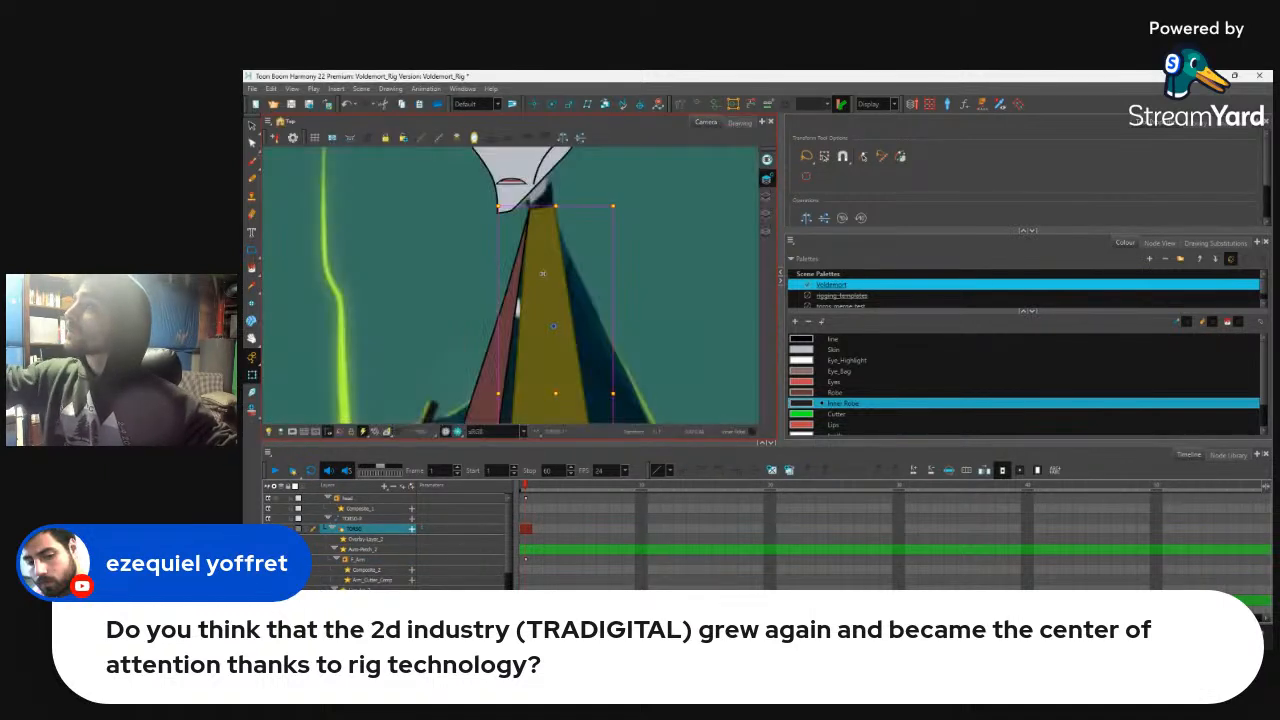
{"action": "left_click", "coordinate": [252, 143]}
{"action": "key", "text": "2"}
{"action": "key", "text": "2"}
{"action": "key", "text": "2"}
{"action": "key", "text": "1"}
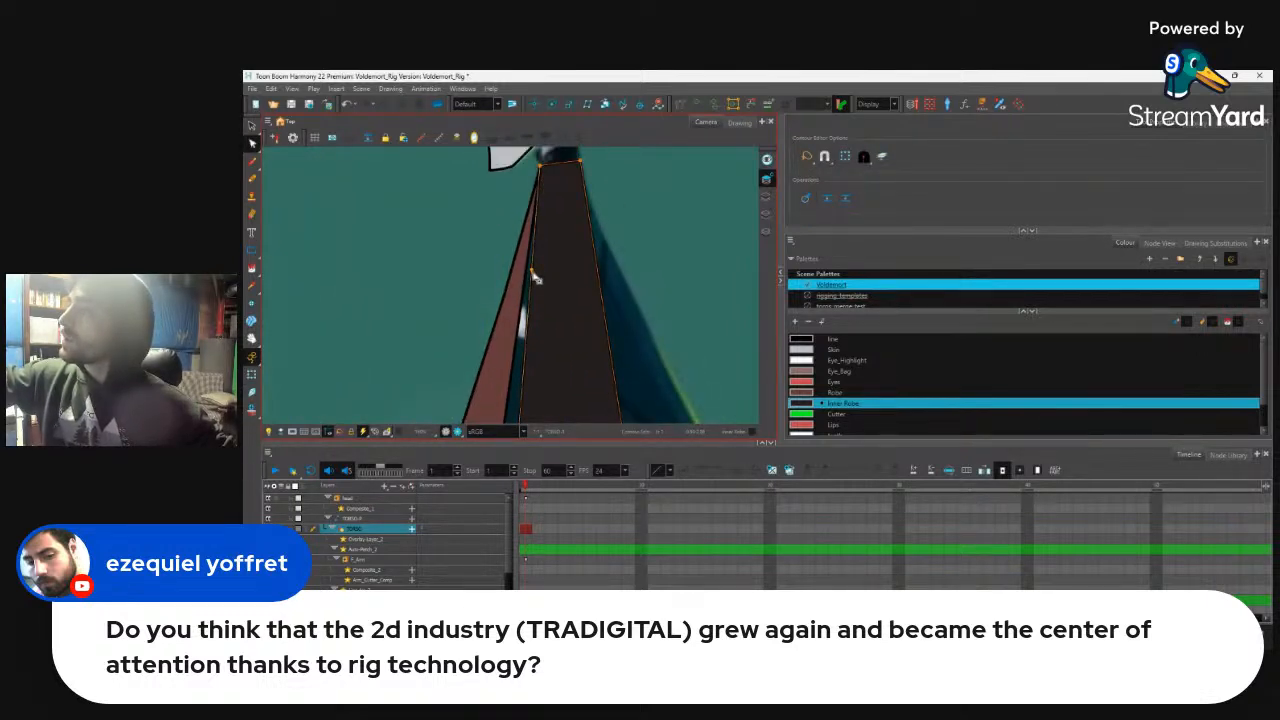
{"action": "left_click", "coordinate": [598, 265], "text": "ctrl"}
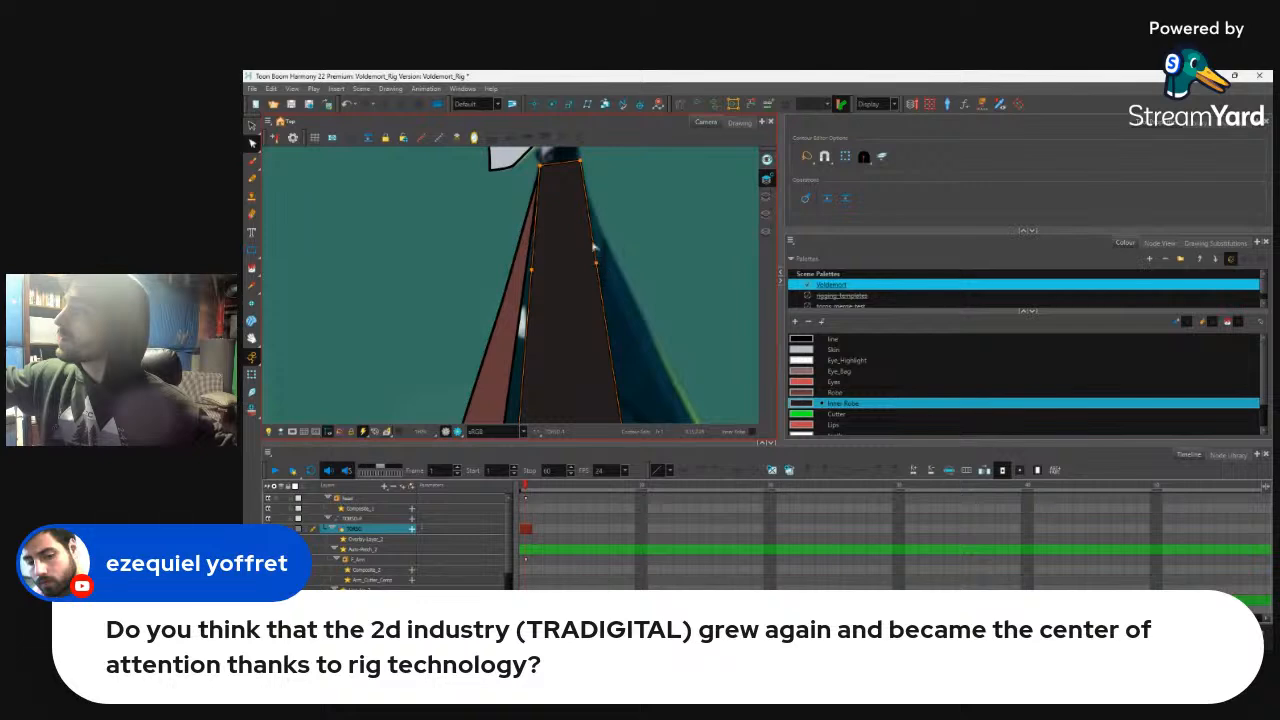
{"action": "left_click", "coordinate": [594, 246]}
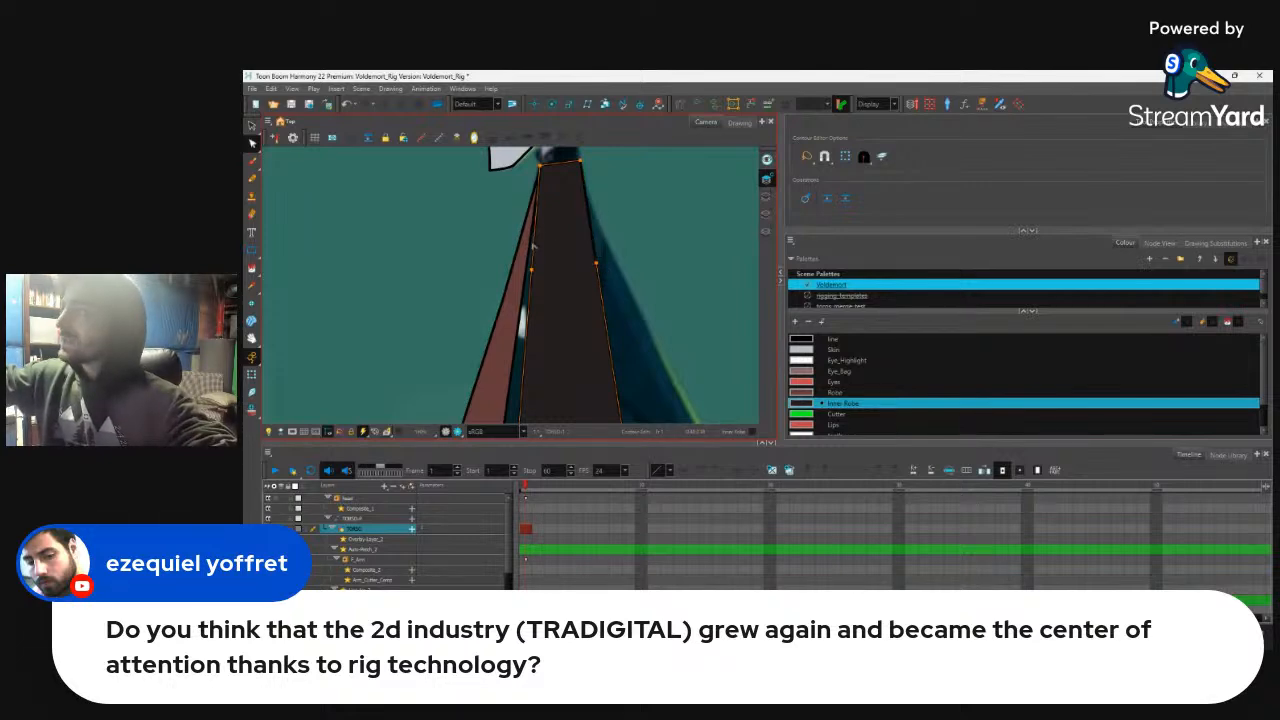
Step: Select the front arm's parent layer and move the arm slightly closer to the torso
{"action": "left_click", "coordinate": [252, 374]}
{"action": "left_click", "coordinate": [512, 347]}
{"action": "key", "text": "b"}
{"action": "left_click_drag", "start_coordinate": [506, 351], "coordinate": [533, 277]}
{"action": "mouse_move", "coordinate": [517, 322]}
{"action": "left_mouse_down"}
{"action": "mouse_move", "coordinate": [531, 272]}
{"action": "mouse_move", "coordinate": [508, 367]}
{"action": "mouse_move", "coordinate": [526, 323]}
{"action": "left_mouse_up"}
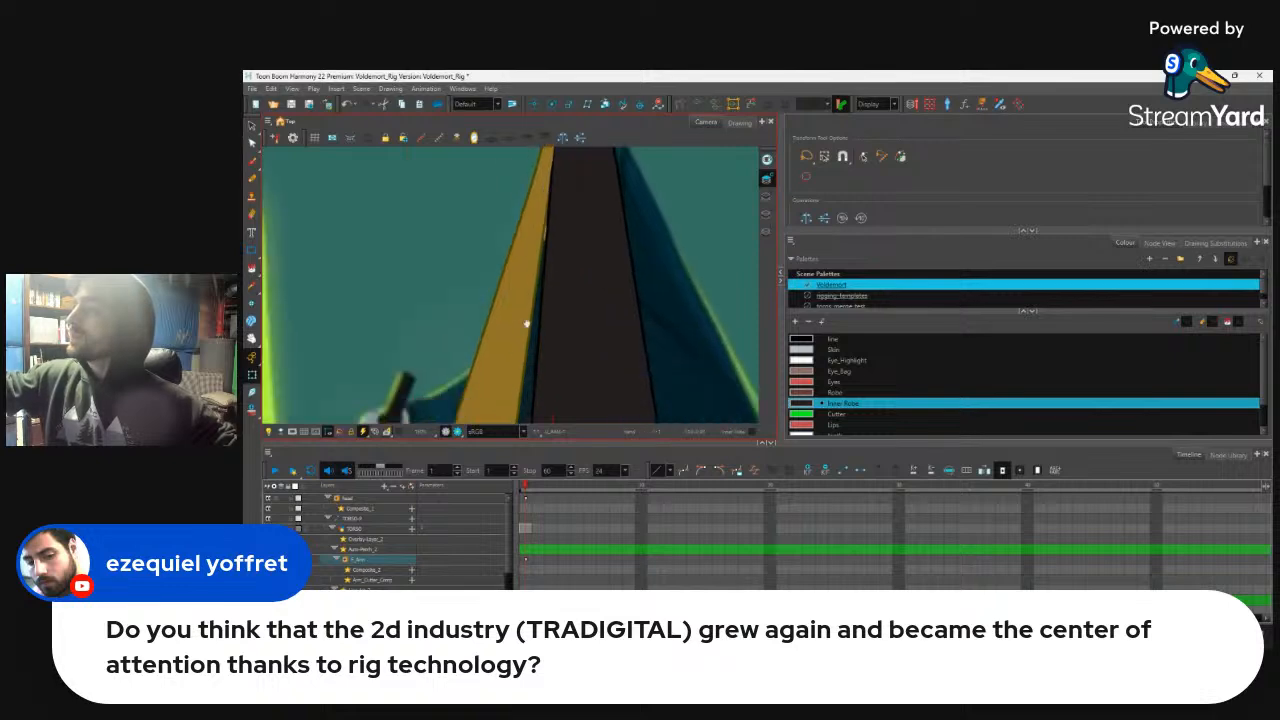
{"action": "left_click", "coordinate": [521, 381]}
{"action": "left_click", "coordinate": [530, 323]}
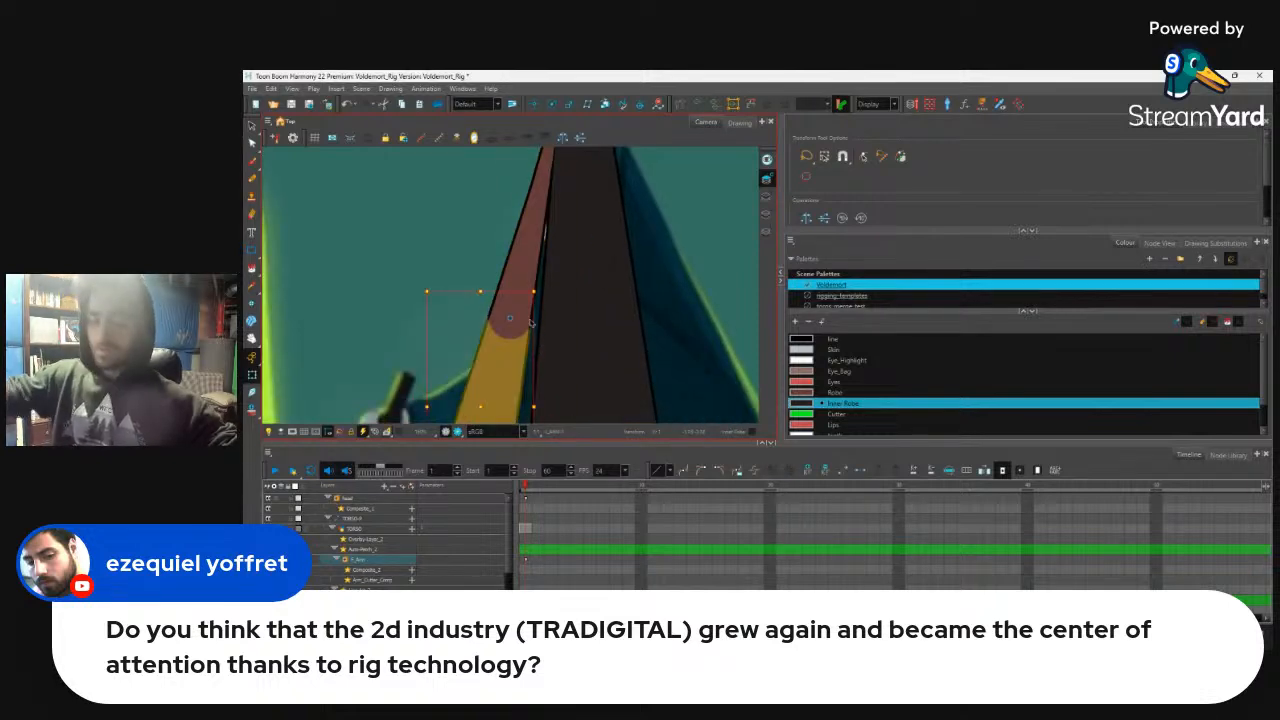
{"action": "key", "text": "alt+Down"}
{"action": "left_click_drag", "start_coordinate": [536, 289], "coordinate": [510, 262]}
{"action": "key", "text": "ctrl+z"}
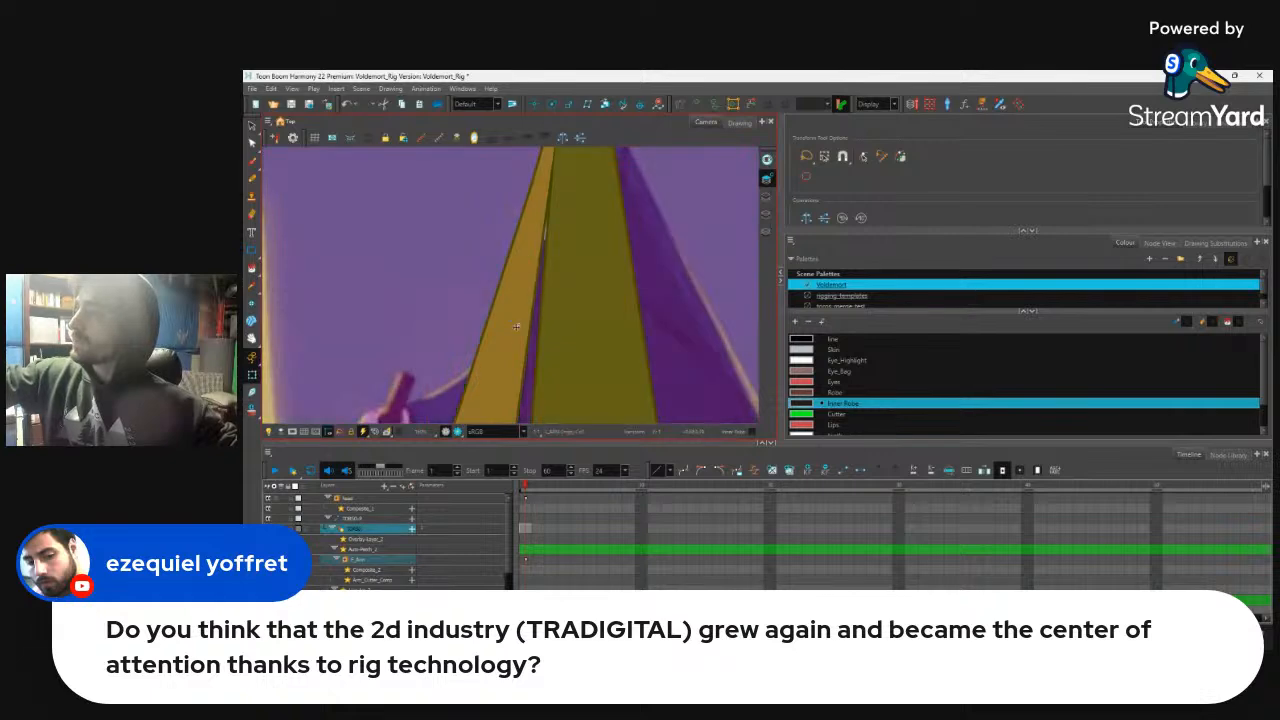
Step: Rotate the front arm inward so it overlaps the torso's edge, and check the torso and arm against each other
{"action": "left_click_drag", "start_coordinate": [505, 248], "coordinate": [491, 244]}
{"action": "left_click_drag", "start_coordinate": [588, 240], "coordinate": [579, 355]}
{"action": "left_click", "coordinate": [560, 253]}
{"action": "left_click", "coordinate": [552, 246]}
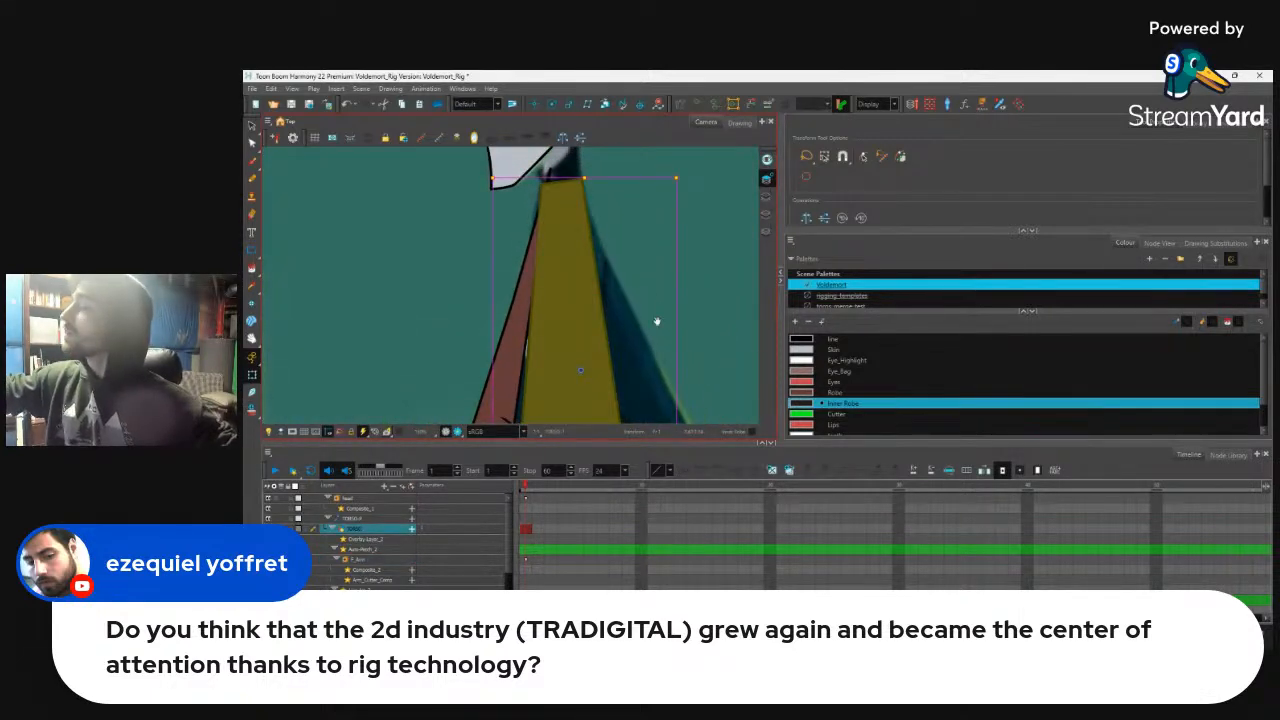
{"action": "left_click", "coordinate": [534, 310]}
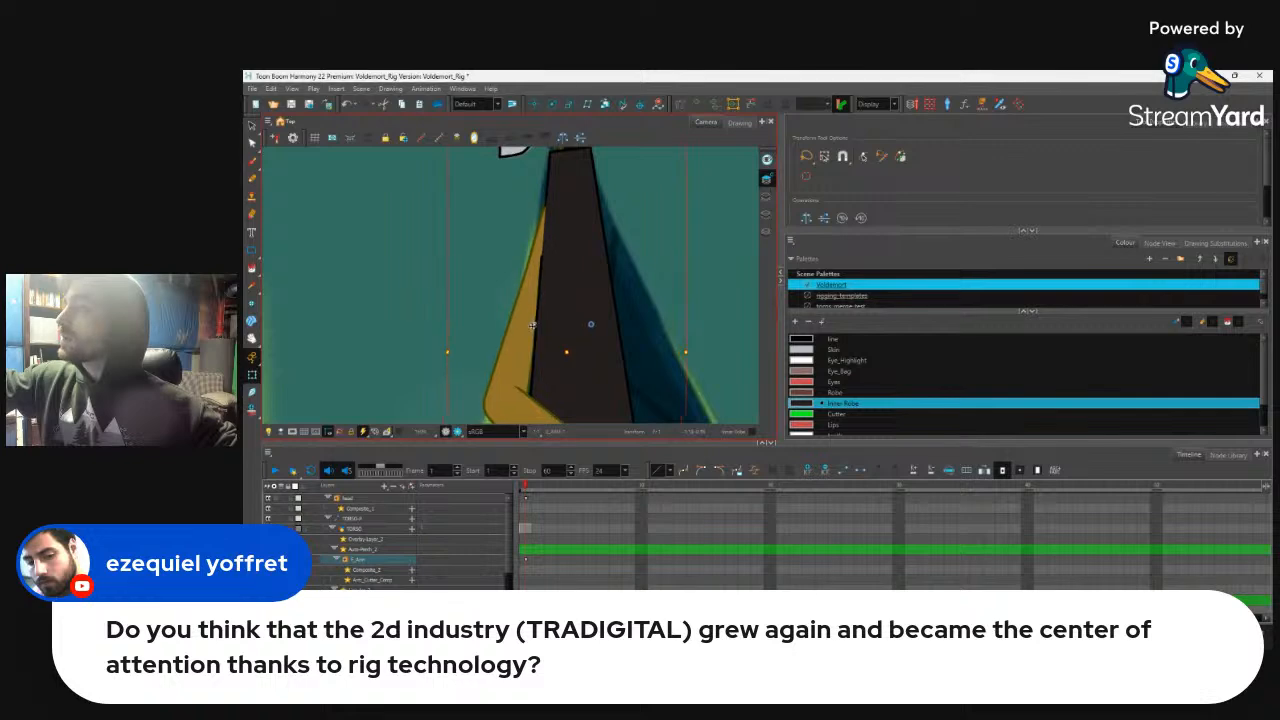
Step: Locate the front arm's node in the Arms group of the Node View
{"action": "left_click", "coordinate": [1160, 244]}
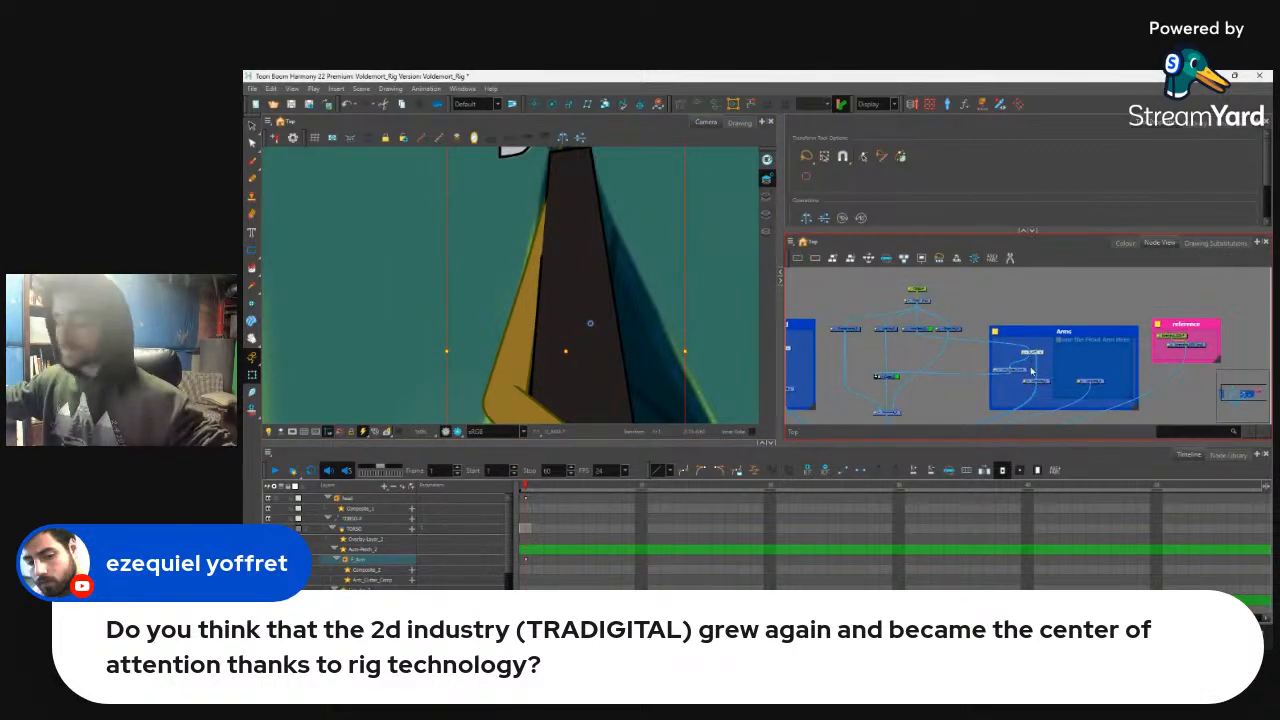
{"action": "scroll", "coordinate": [1041, 372], "scroll_direction": "up", "scroll_amount": 4}
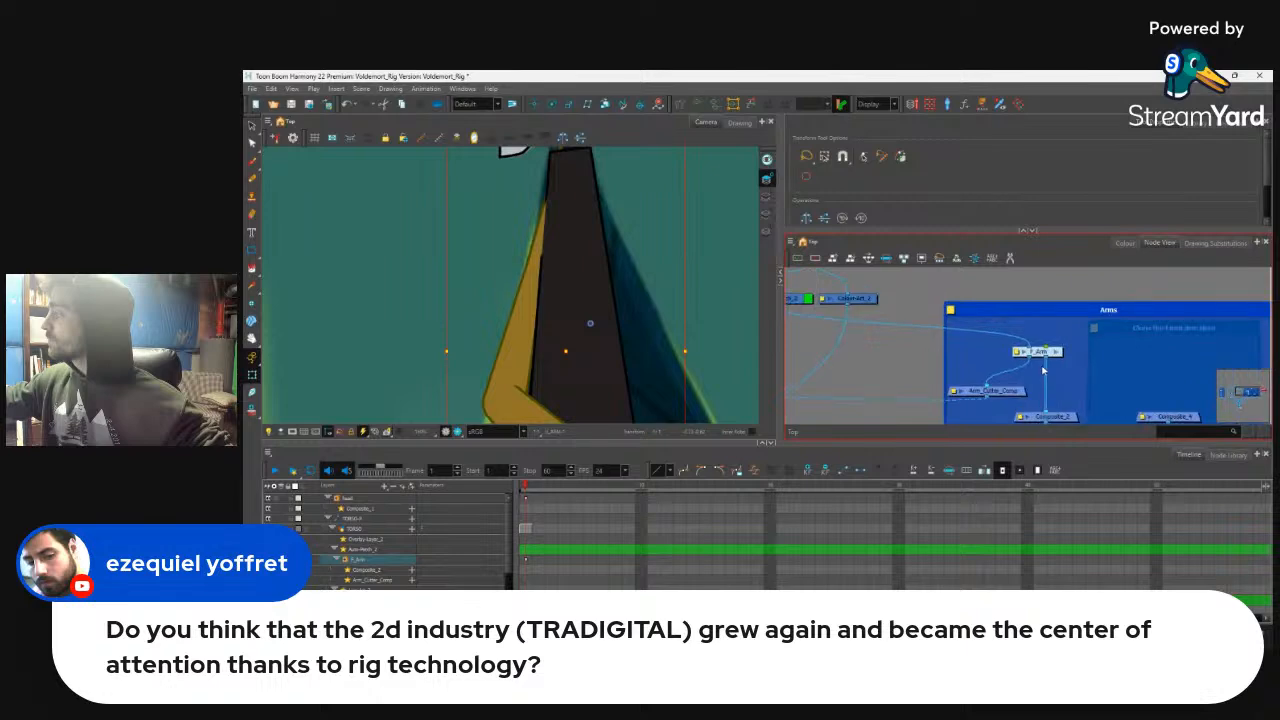
{"action": "scroll", "coordinate": [1041, 372], "scroll_direction": "down", "scroll_amount": 3}
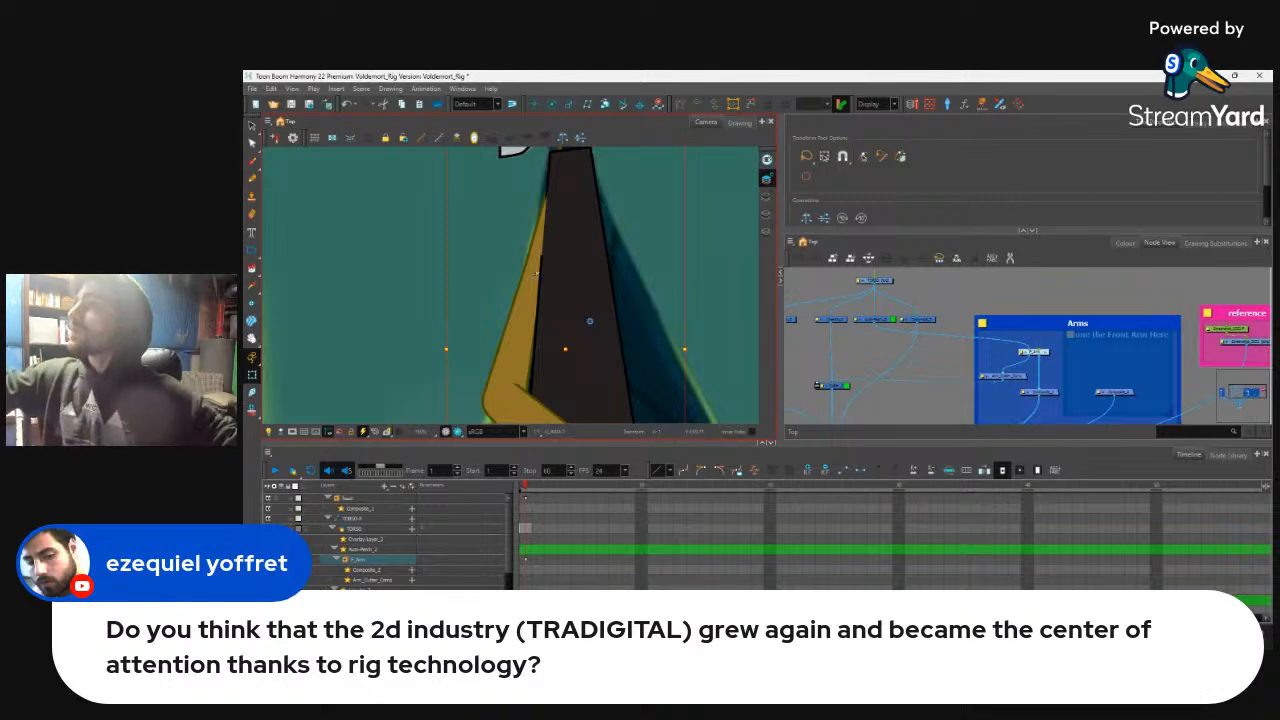
Step: Rotate the front arm outward and back across the torso to test the shoulder overlap
{"action": "key", "text": "bracketright"}
{"action": "key", "text": "bracketleft"}
{"action": "mouse_move", "coordinate": [530, 320]}
{"action": "left_mouse_down"}
{"action": "mouse_move", "coordinate": [509, 322]}
{"action": "mouse_move", "coordinate": [527, 332]}
{"action": "mouse_move", "coordinate": [511, 296]}
{"action": "left_mouse_up"}
{"action": "left_click_drag", "start_coordinate": [684, 150], "coordinate": [630, 176]}
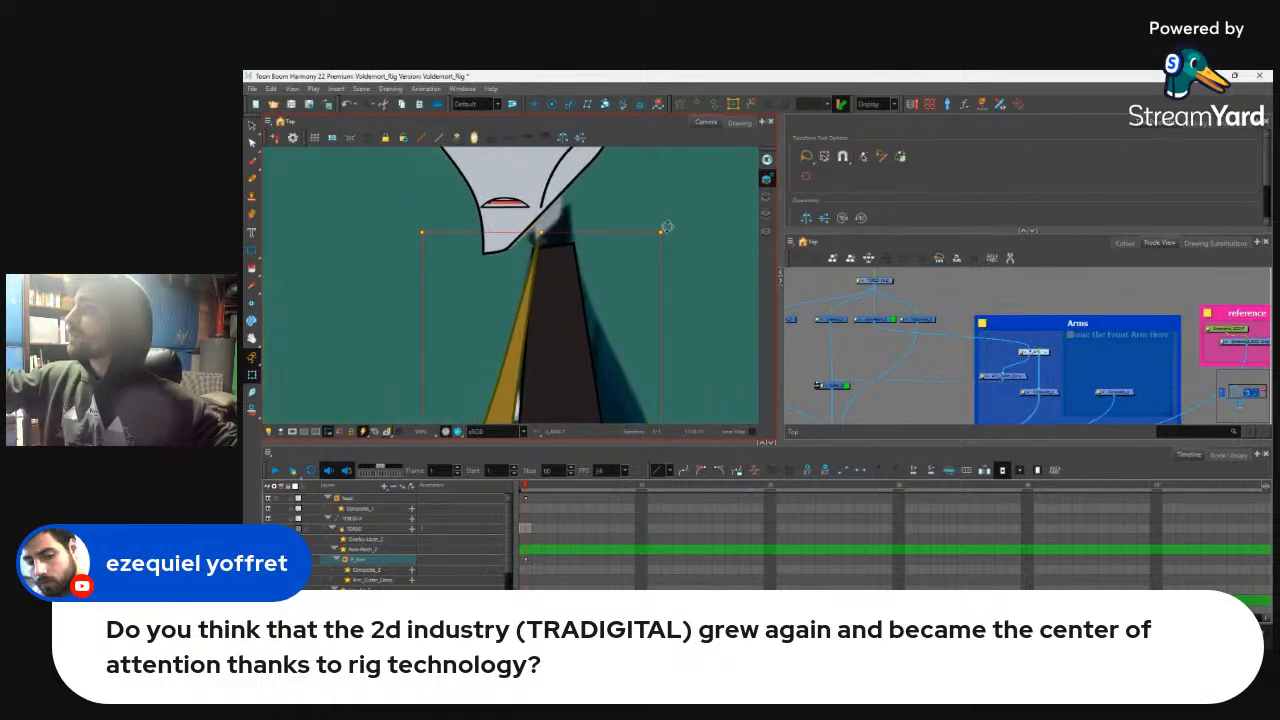
{"action": "left_click_drag", "start_coordinate": [580, 340], "coordinate": [606, 275]}
{"action": "left_click_drag", "start_coordinate": [526, 366], "coordinate": [559, 362]}
Step: Move the front arm's pivot to the shoulder and rotate the arm outward from the torso
{"action": "key", "text": "1"}
{"action": "key", "text": "1"}
{"action": "key", "text": "1"}
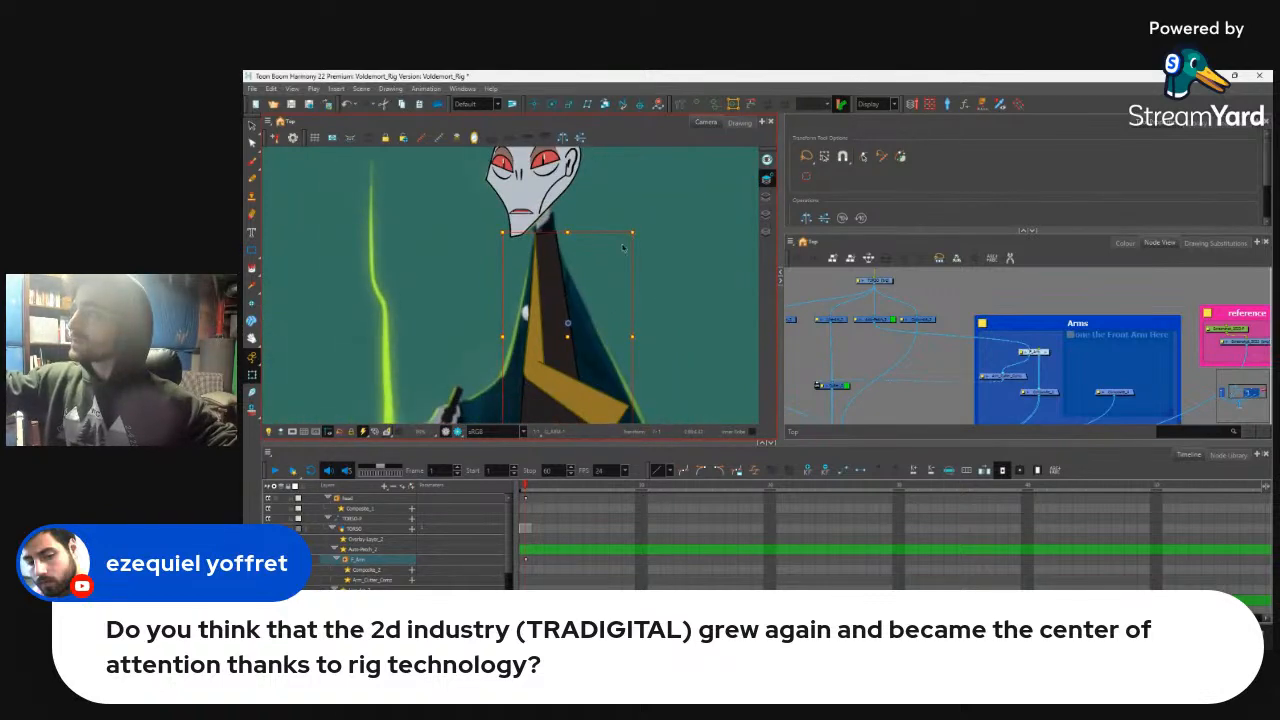
{"action": "left_click_drag", "start_coordinate": [568, 323], "coordinate": [537, 236]}
{"action": "left_click_drag", "start_coordinate": [639, 234], "coordinate": [662, 262]}
Step: Select the forearm and test its stacking order behind and in front of the upper arm
{"action": "left_click", "coordinate": [541, 401]}
{"action": "key", "text": "Escape"}
{"action": "left_click", "coordinate": [535, 407]}
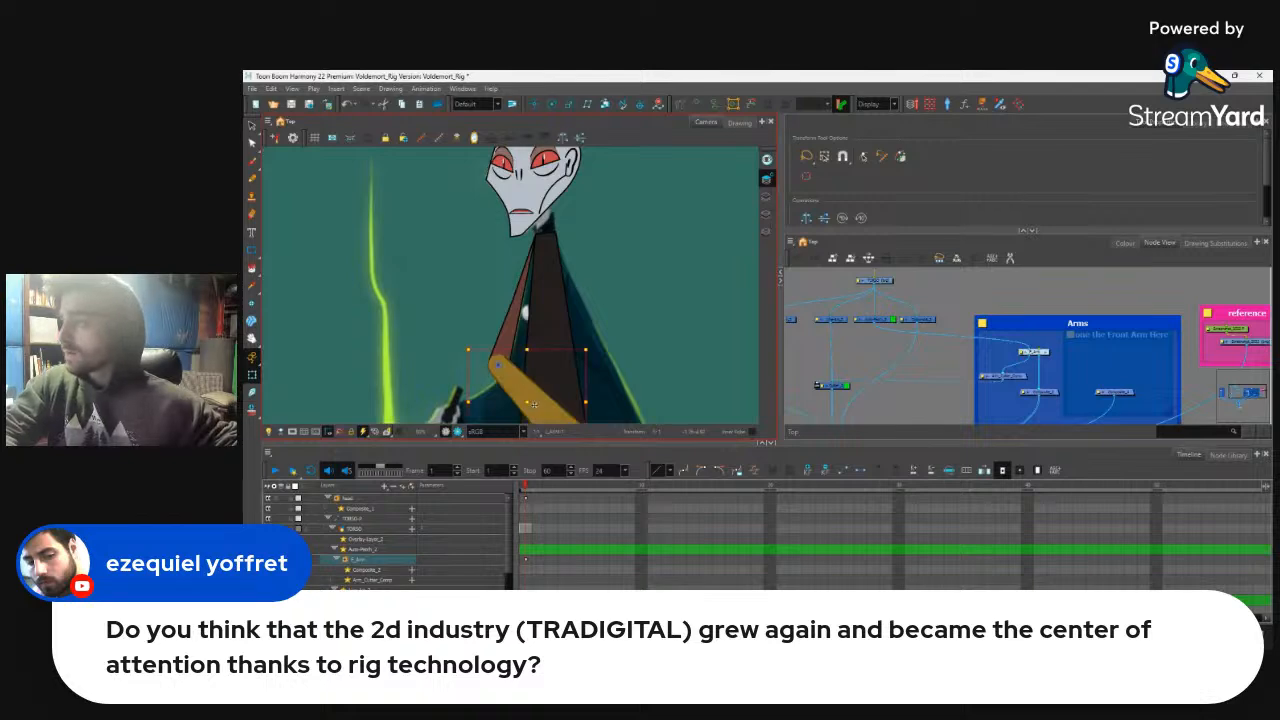
{"action": "key", "text": "alt+Up"}
{"action": "key", "text": "alt+Down"}
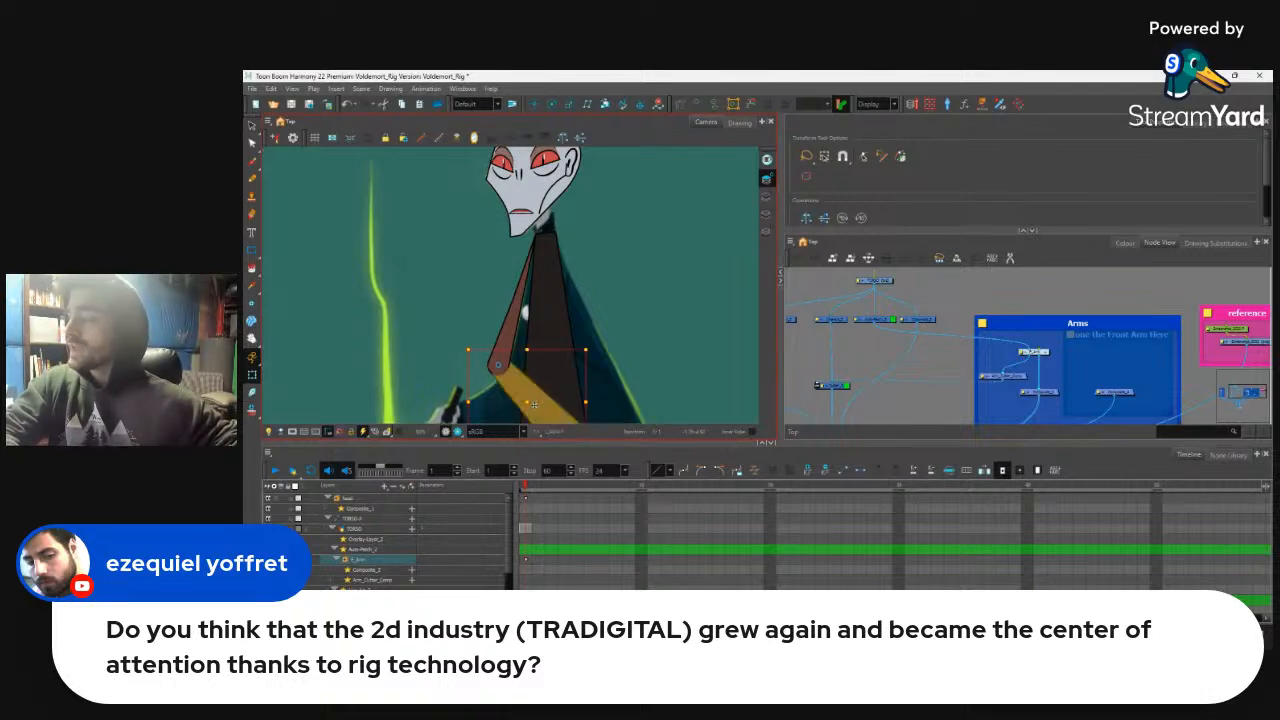
{"action": "key", "text": "alt+Down"}
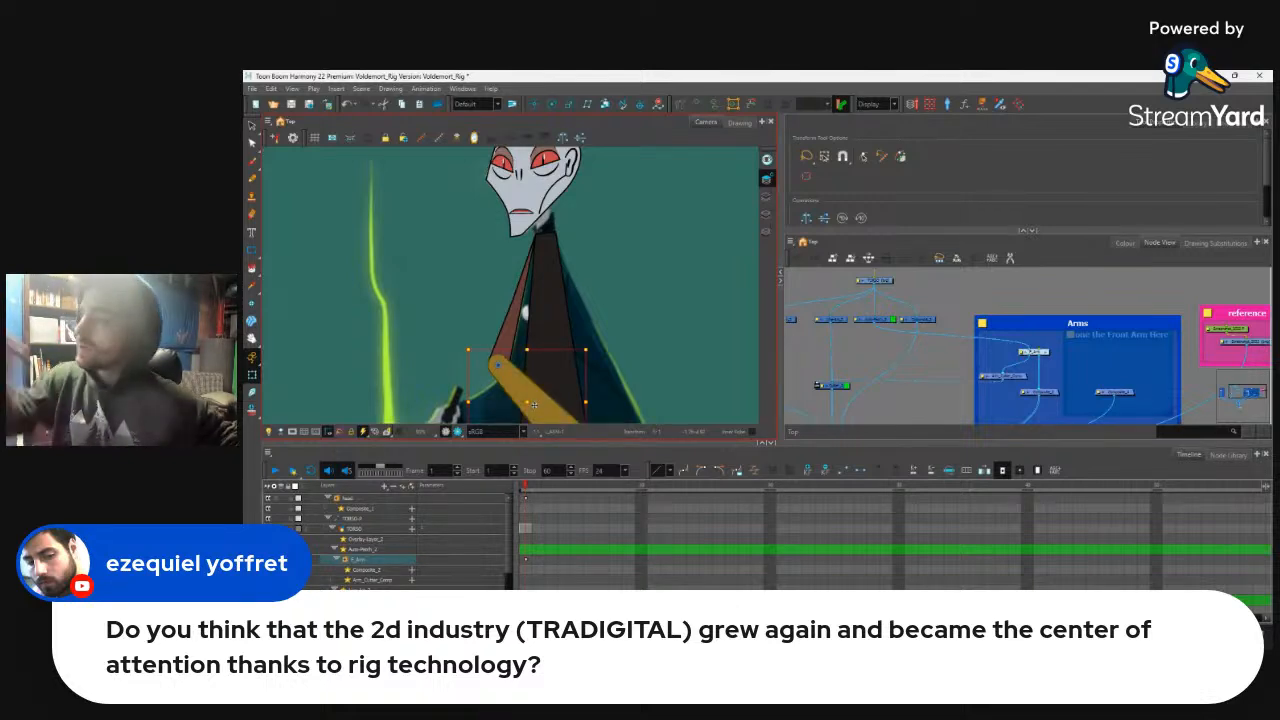
Step: Rotate the forearm down in line with the upper arm, and rotate the whole front arm in toward the torso
{"action": "left_click_drag", "start_coordinate": [590, 346], "coordinate": [545, 432]}
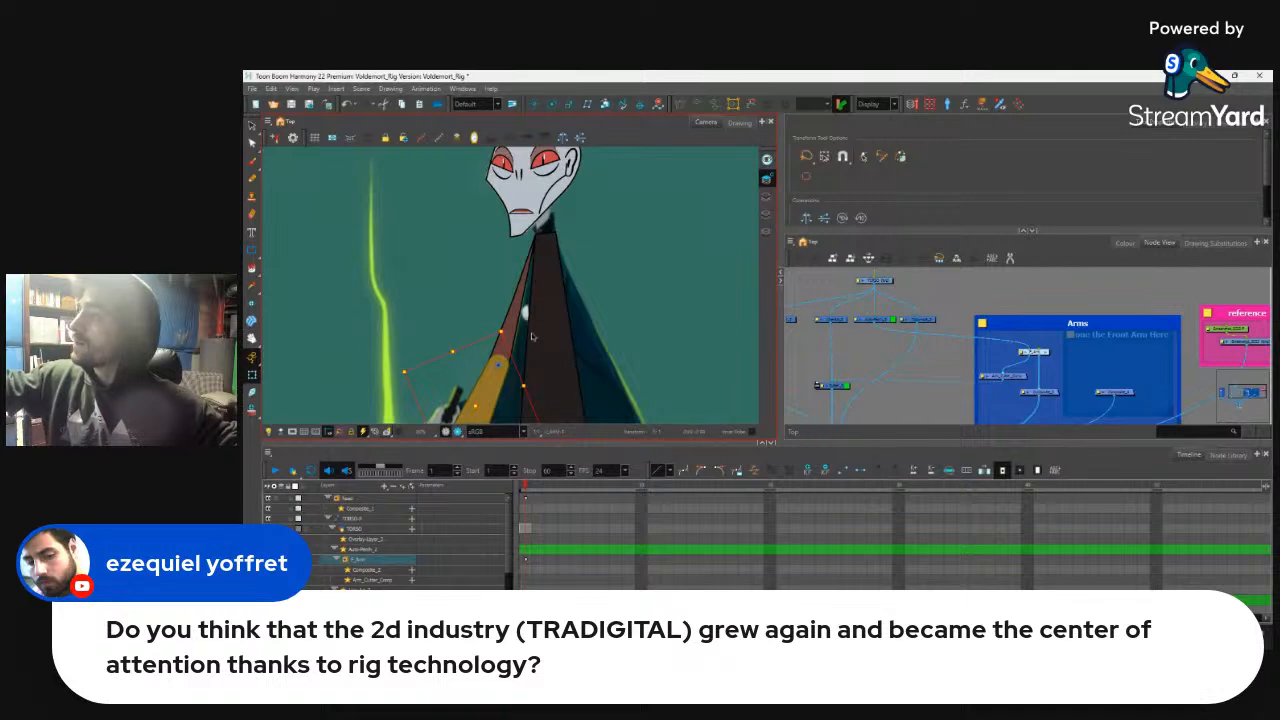
{"action": "key", "text": "b"}
{"action": "left_click_drag", "start_coordinate": [544, 224], "coordinate": [551, 203]}
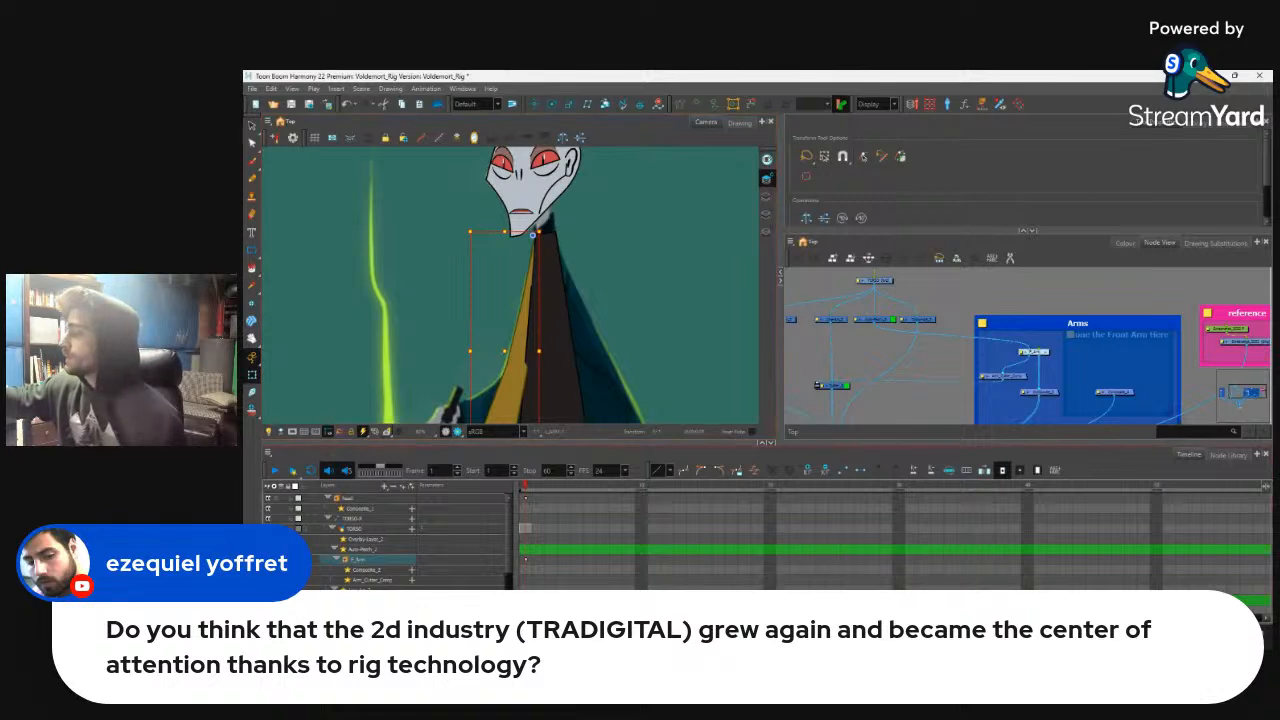
Step: Switch to the Kirby_360_rig scene, inspect the character's selection, and scrub the timeline to frame 29
{"action": "mouse_move", "coordinate": [882, 638]}
{"action": "left_click", "coordinate": [842, 579]}
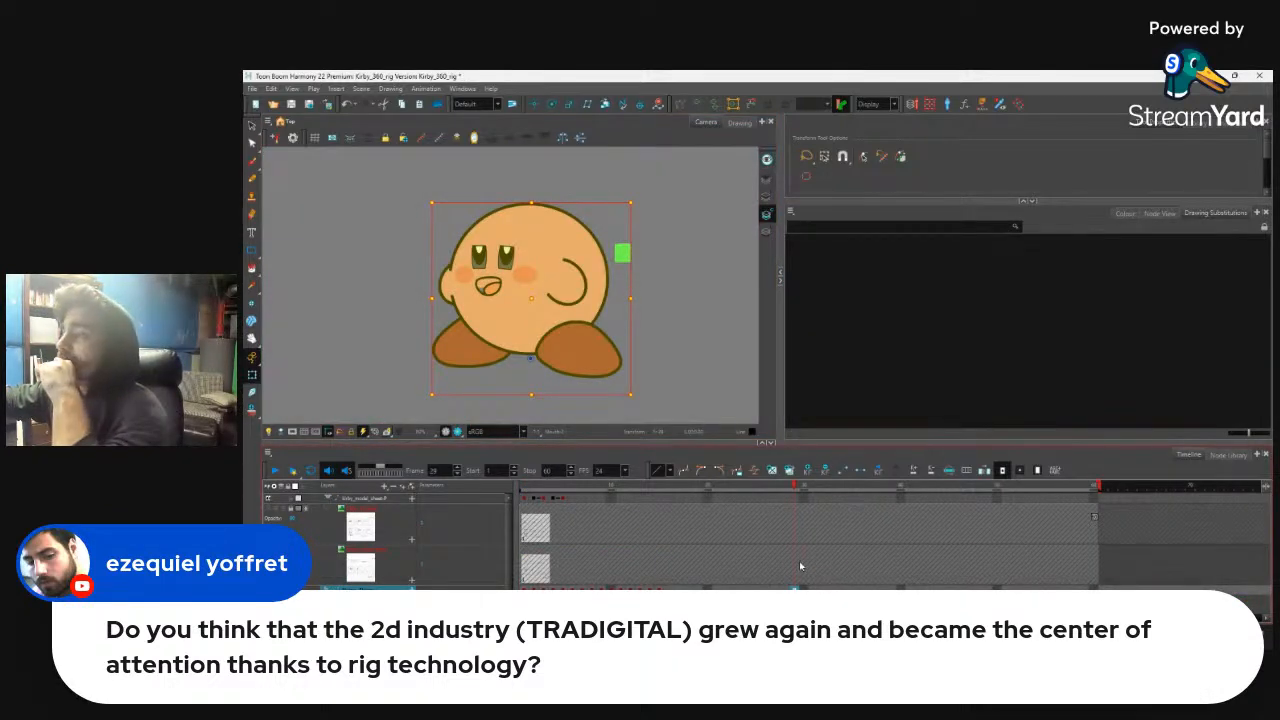
{"action": "left_click", "coordinate": [709, 389]}
{"action": "left_click", "coordinate": [484, 280]}
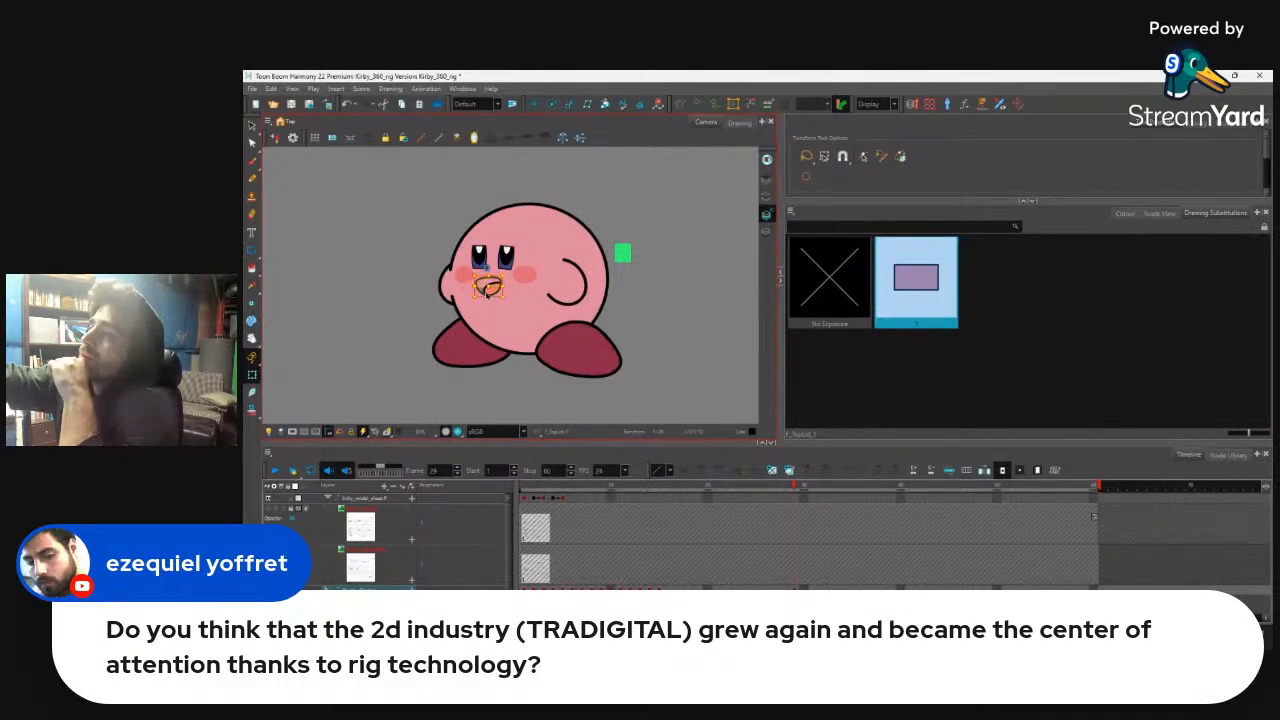
{"action": "left_click", "coordinate": [663, 262]}
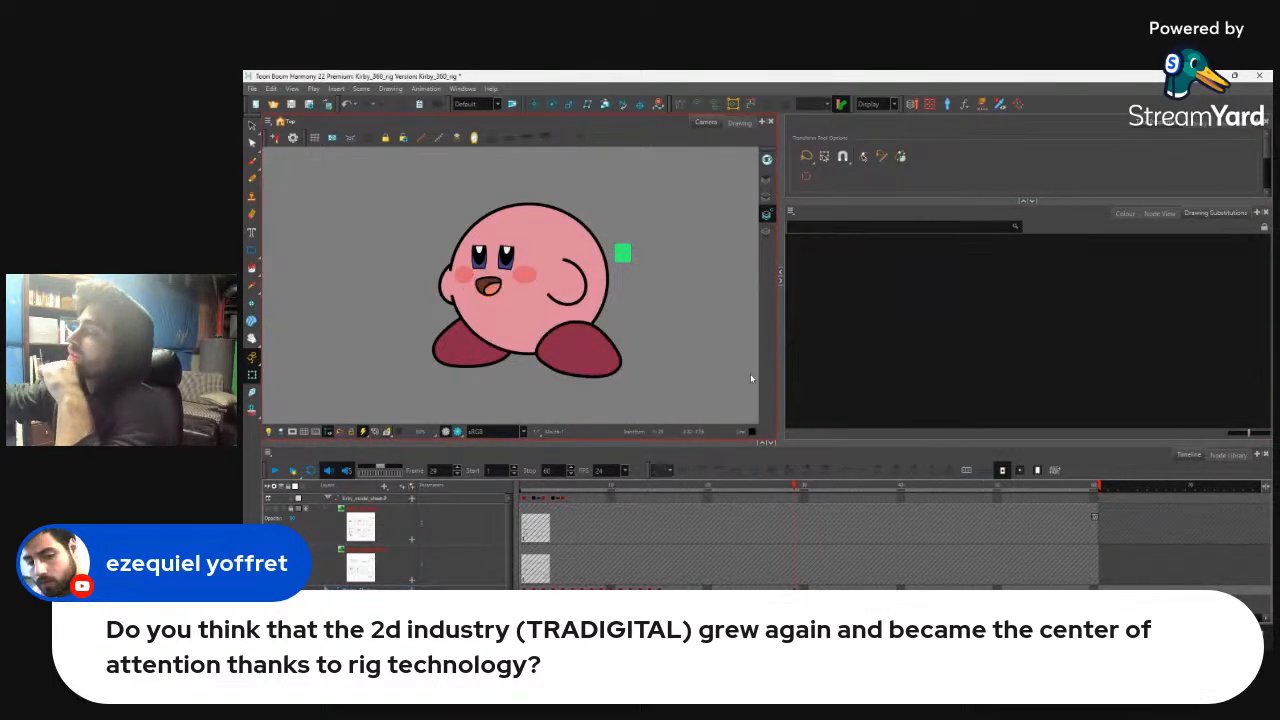
{"action": "left_click", "coordinate": [795, 591]}
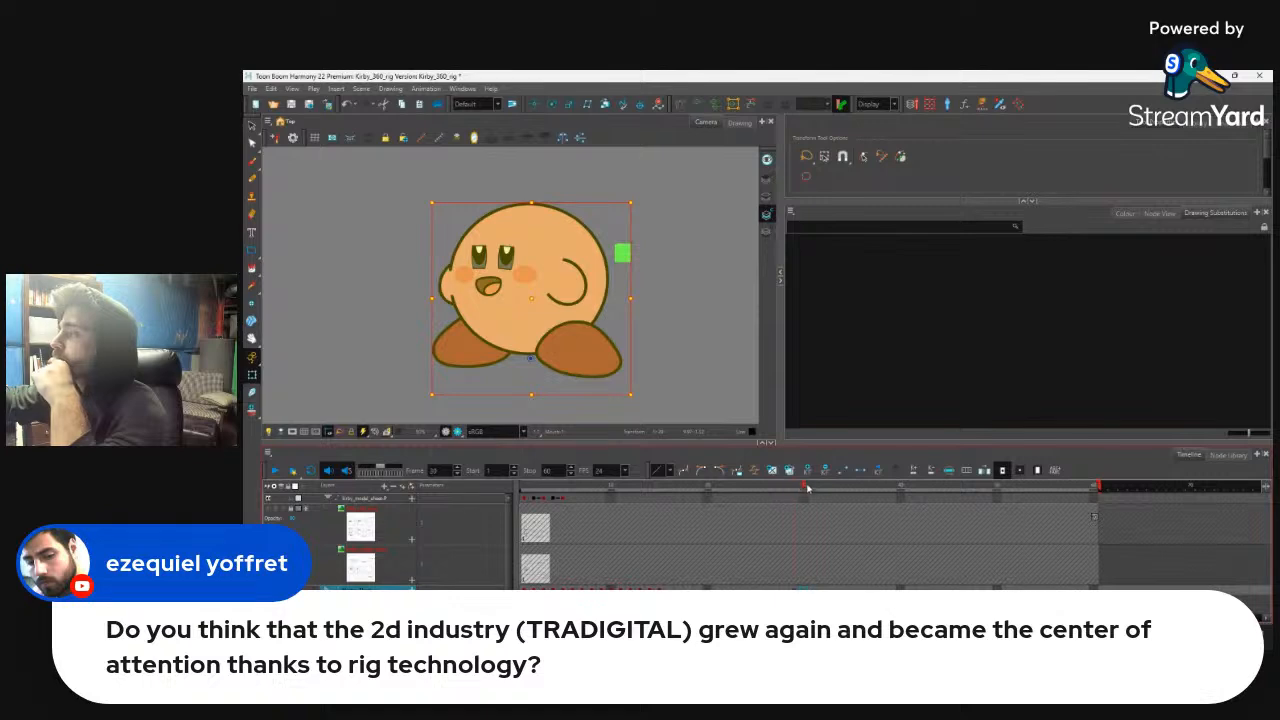
{"action": "left_click_drag", "start_coordinate": [825, 489], "coordinate": [795, 495]}
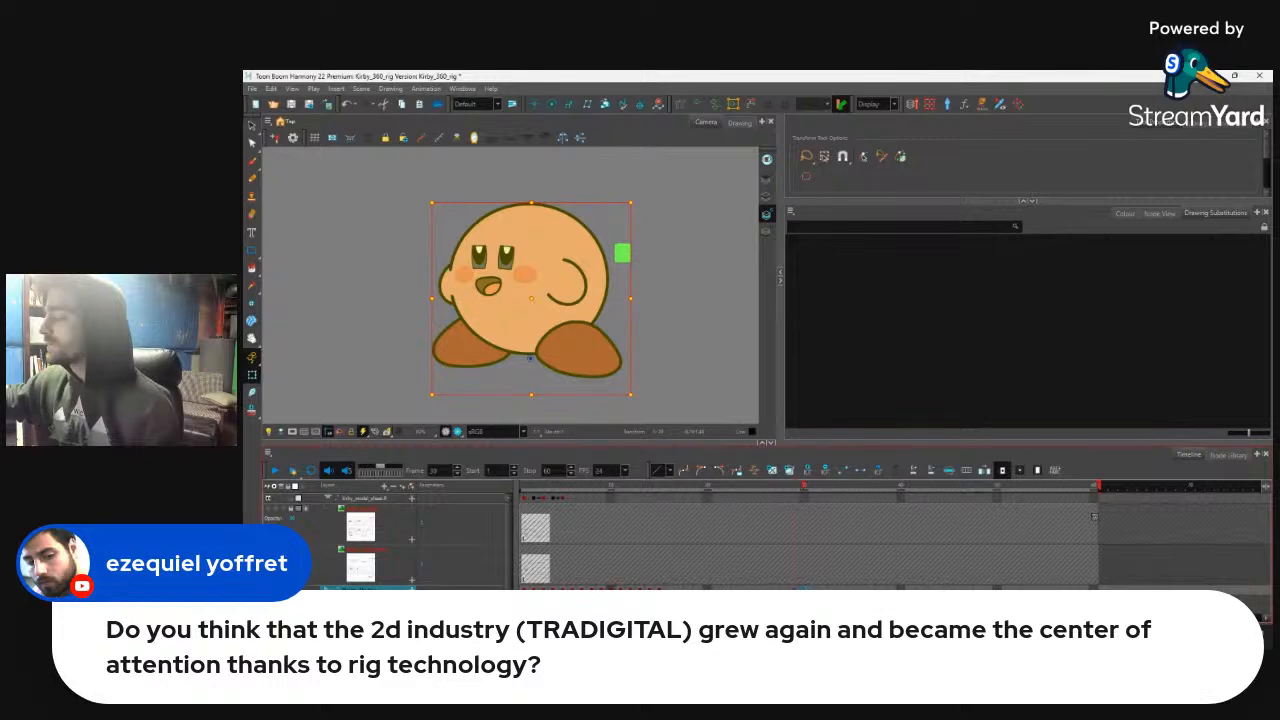
Step: Open the Node View and go up from inside the Kirby group to the top-level network
{"action": "left_click", "coordinate": [493, 363]}
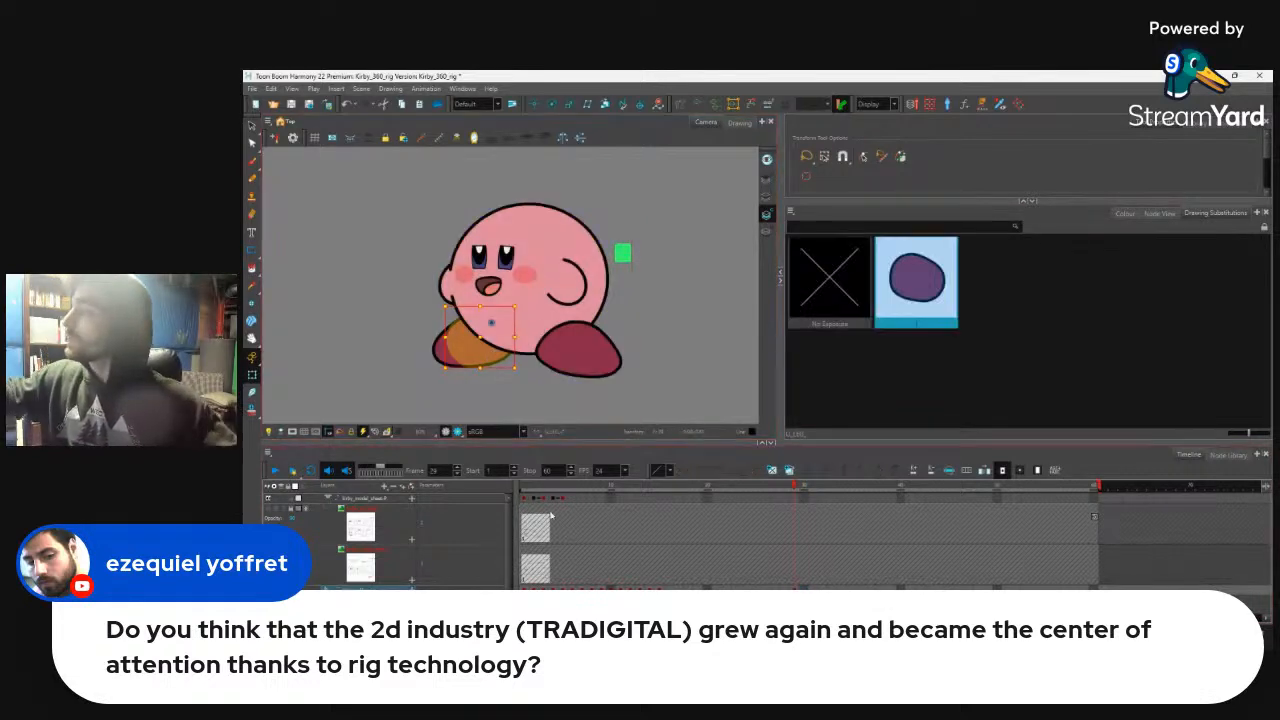
{"action": "left_click", "coordinate": [1159, 213]}
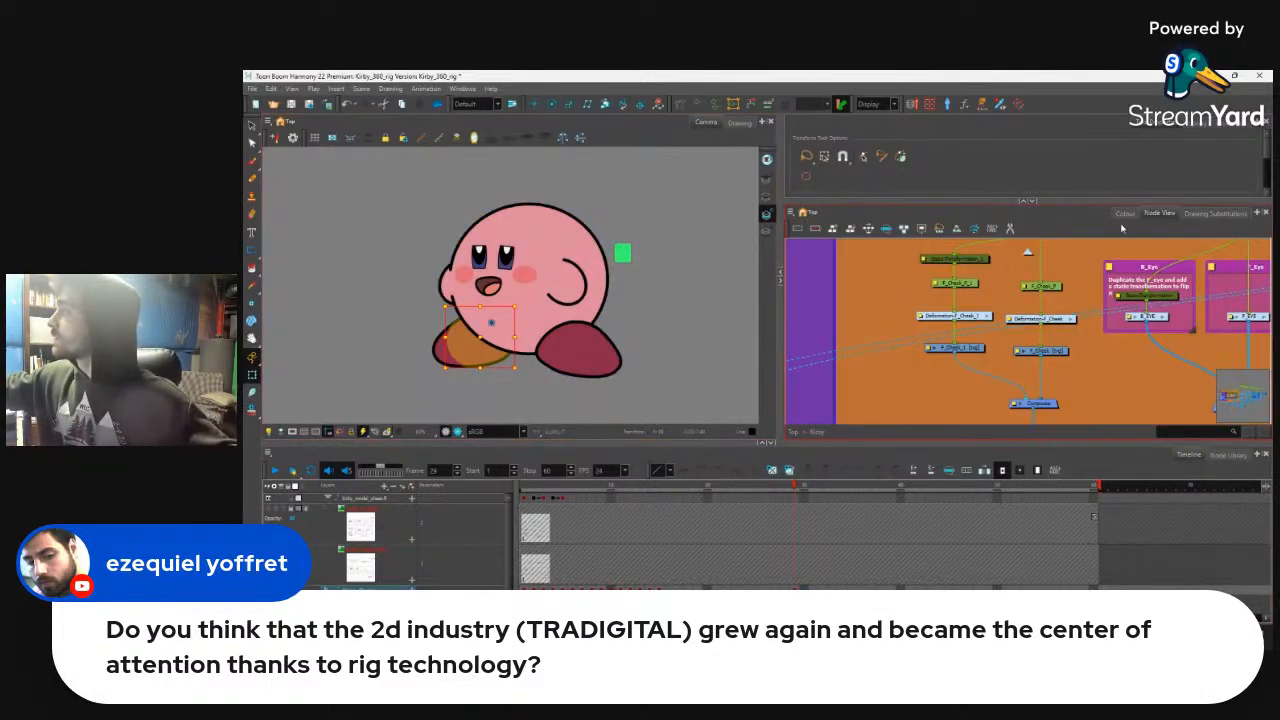
{"action": "left_click", "coordinate": [1028, 253]}
{"action": "left_click_drag", "start_coordinate": [1020, 352], "coordinate": [1040, 331]}
{"action": "left_click", "coordinate": [975, 361]}
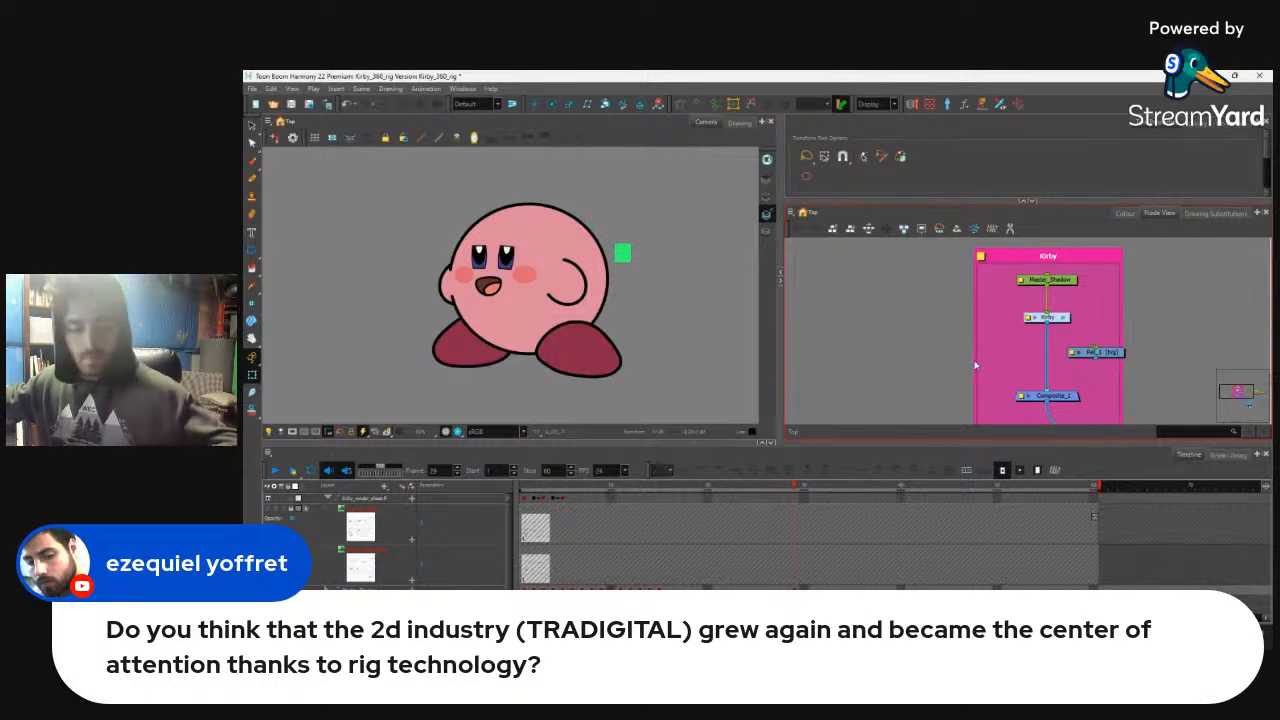
Step: Add a vector drawing layer named Ground_1 and connect it to the composite below the Kirby group node
{"action": "key", "text": "ctrl+r"}
{"action": "type", "text": "d"}
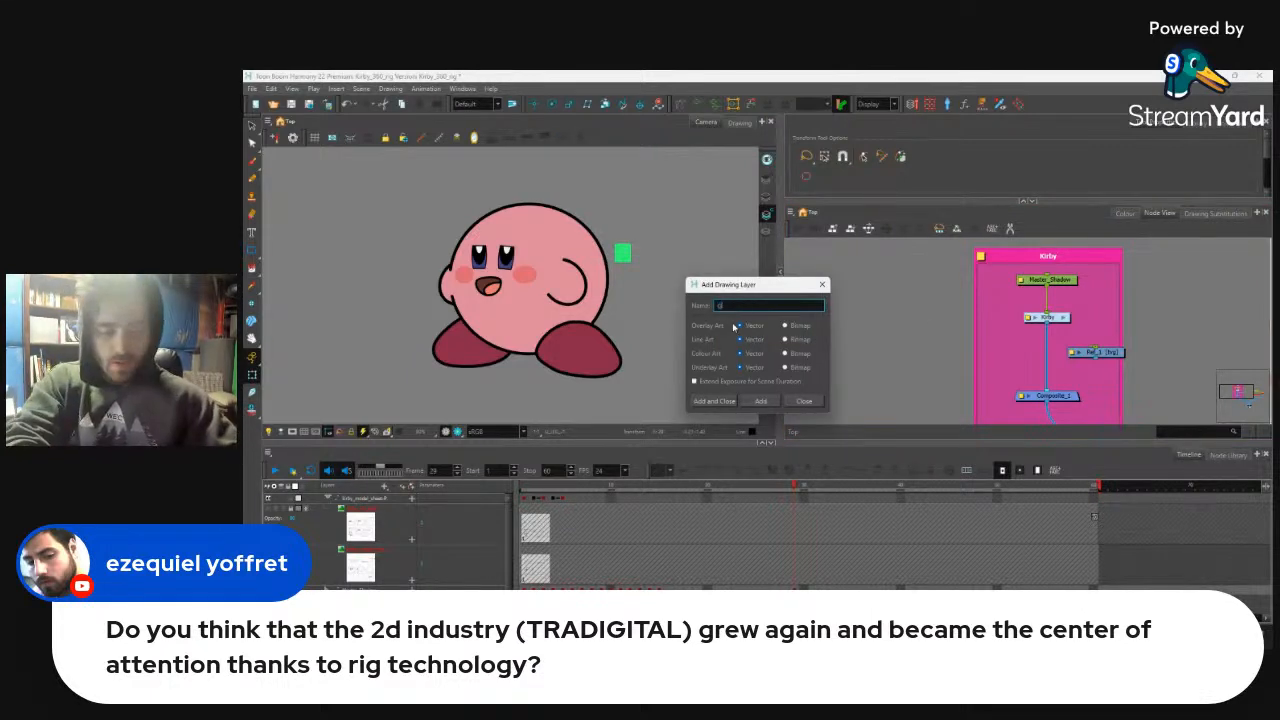
{"action": "key", "text": "Return"}
{"action": "left_click", "coordinate": [715, 402]}
{"action": "left_click_drag", "start_coordinate": [1083, 332], "coordinate": [1037, 392]}
{"action": "left_click", "coordinate": [1075, 334]}
{"action": "key", "text": "Delete"}
{"action": "left_click", "coordinate": [918, 349]}
{"action": "left_click_drag", "start_coordinate": [947, 260], "coordinate": [345, 340]}
Step: Draw two parallel horizontal ground lines at Kirby's feet with the Line tool, using Red from the torso_merge_test palette
{"action": "left_click", "coordinate": [252, 251]}
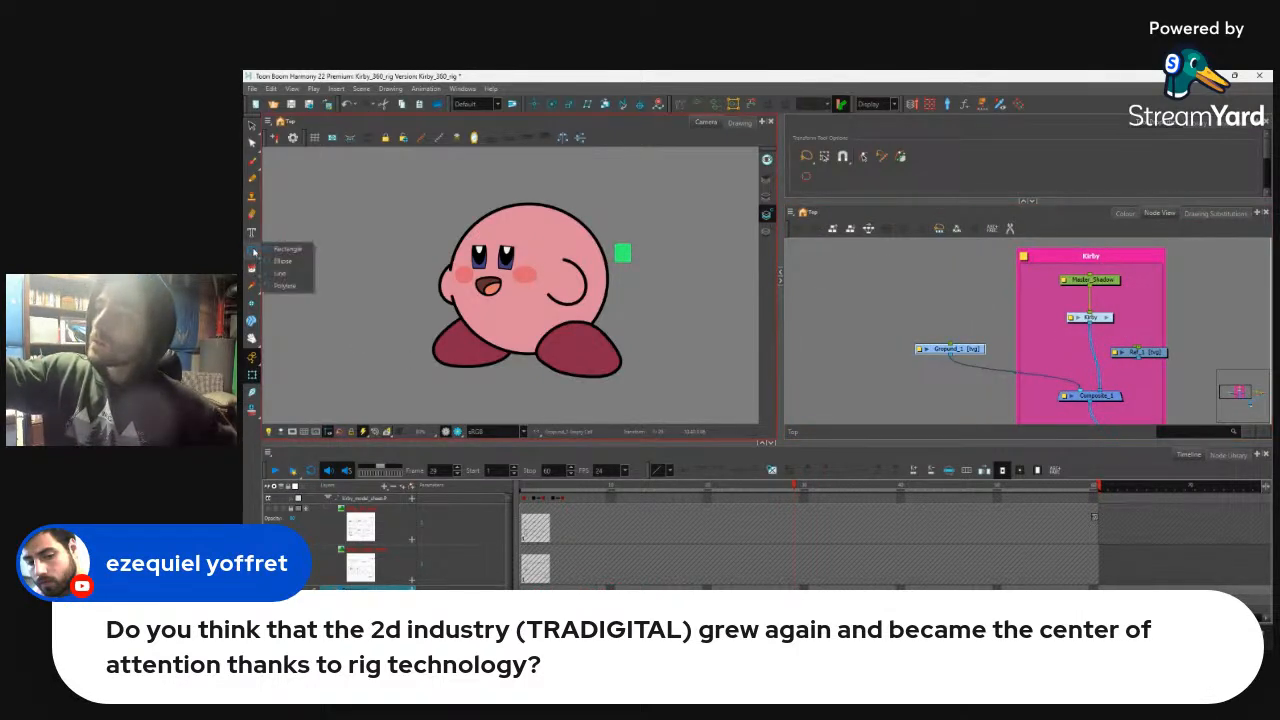
{"action": "left_click", "coordinate": [293, 275]}
{"action": "left_click", "coordinate": [1125, 213]}
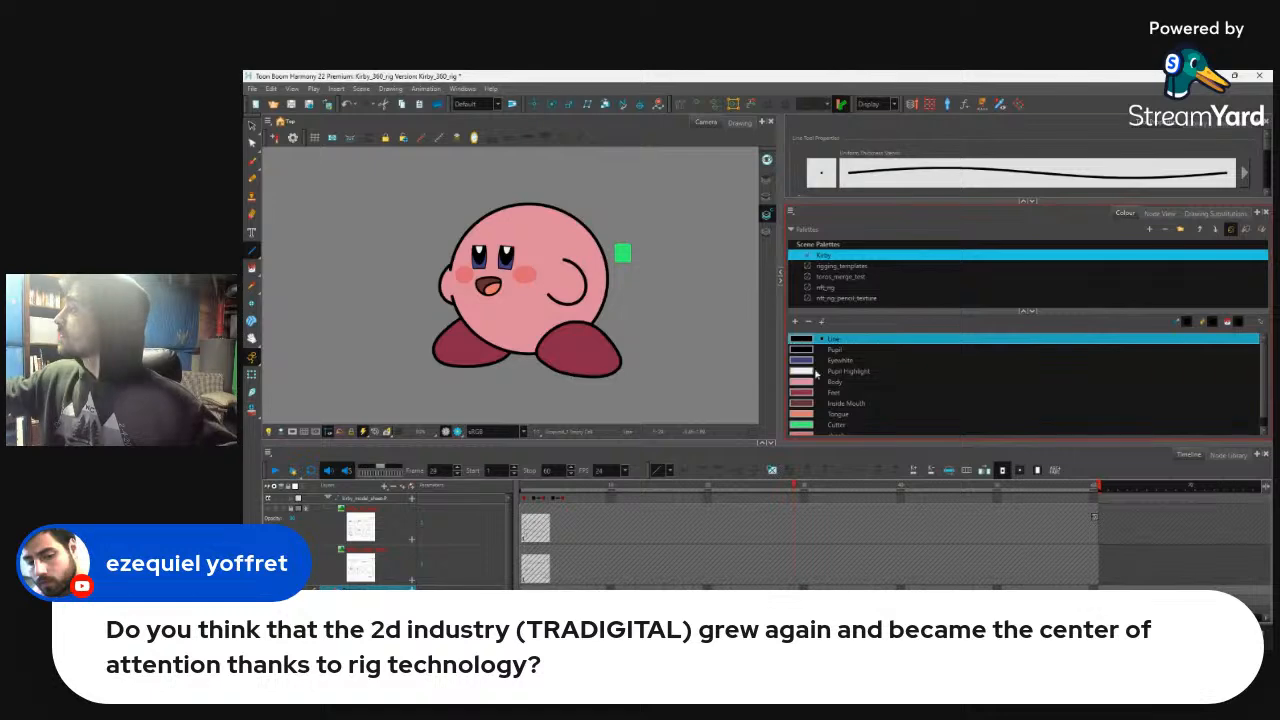
{"action": "left_click", "coordinate": [831, 277]}
{"action": "left_click", "coordinate": [808, 360]}
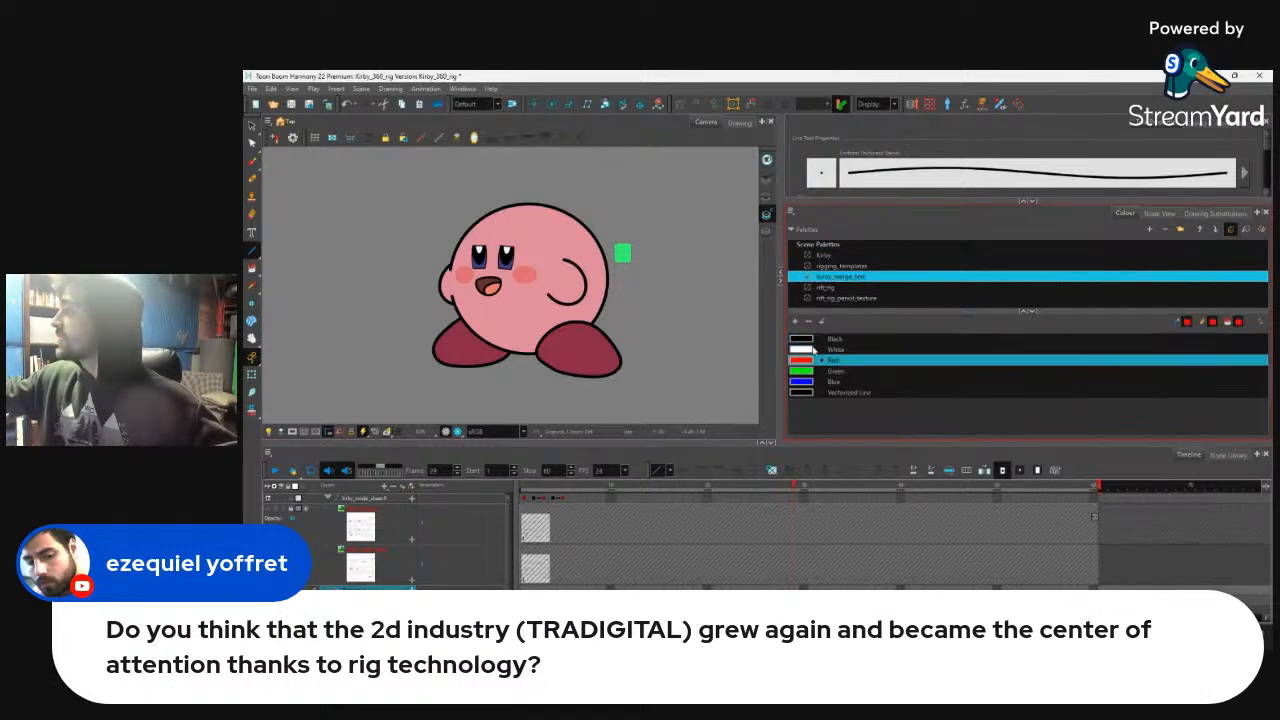
{"action": "left_click_drag", "start_coordinate": [286, 364], "coordinate": [729, 364]}
{"action": "left_click_drag", "start_coordinate": [288, 374], "coordinate": [714, 374]}
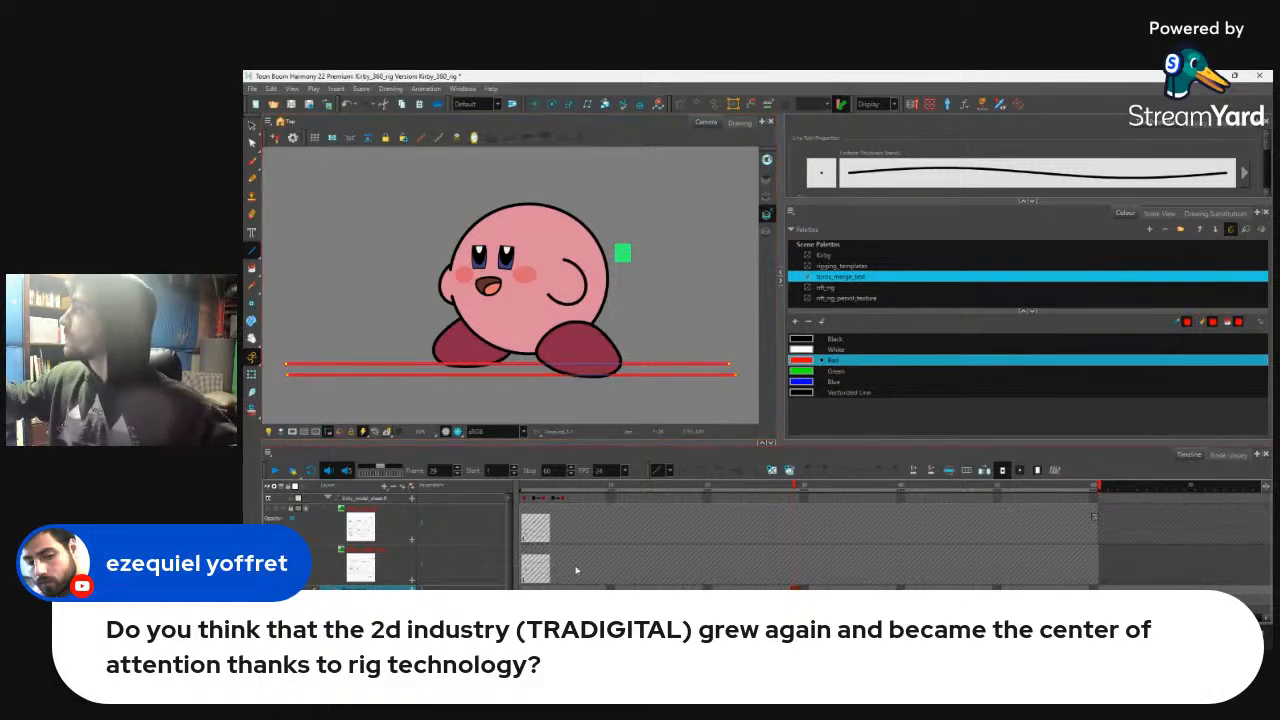
Step: Return to the Node View and select the whole Kirby rig with the Transform tool
{"action": "left_click", "coordinate": [1160, 213]}
{"action": "left_click", "coordinate": [808, 606]}
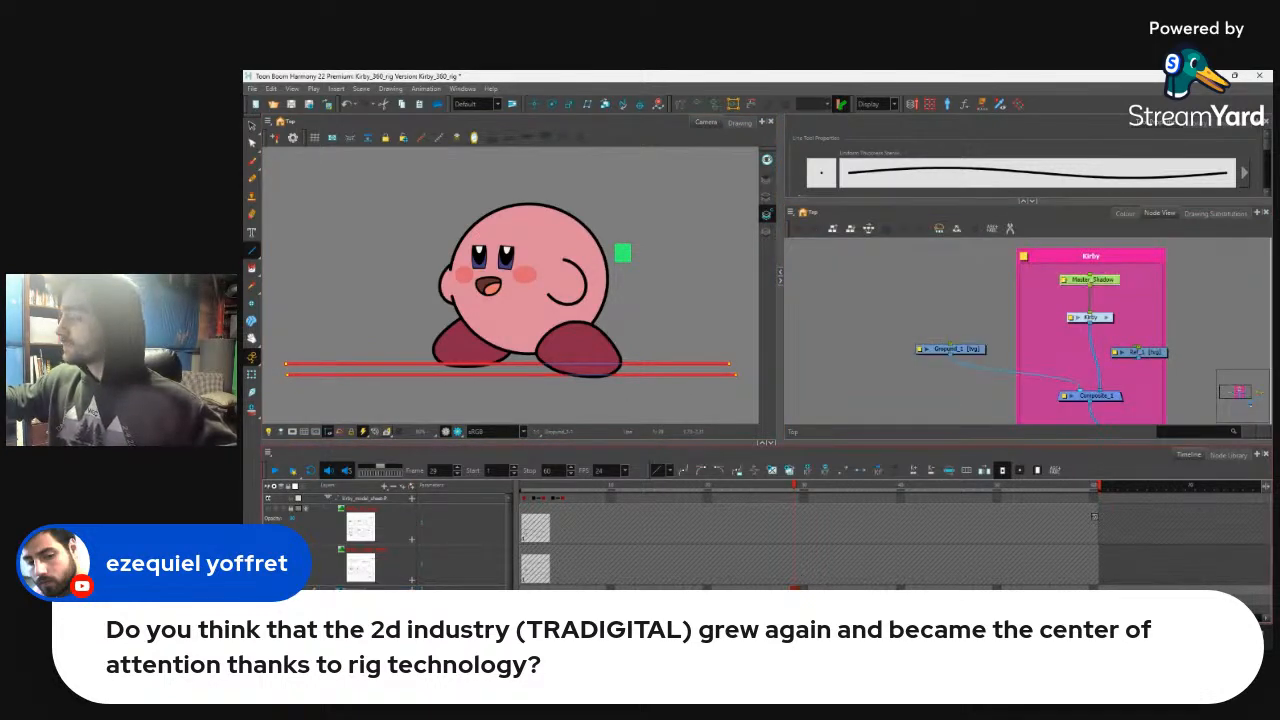
{"action": "left_click", "coordinate": [253, 375]}
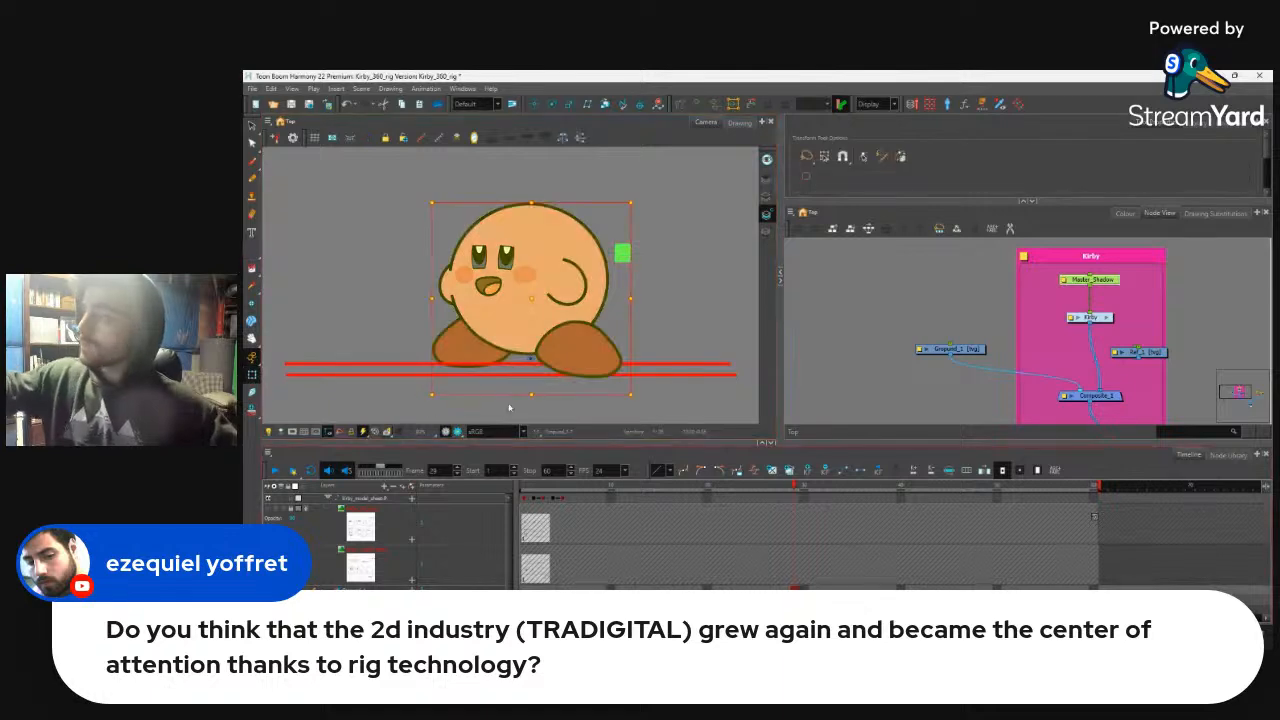
Step: Rotate and shift Kirby's far foot outward, away from the body, placing its sole near the upper ground line
{"action": "left_click", "coordinate": [476, 347]}
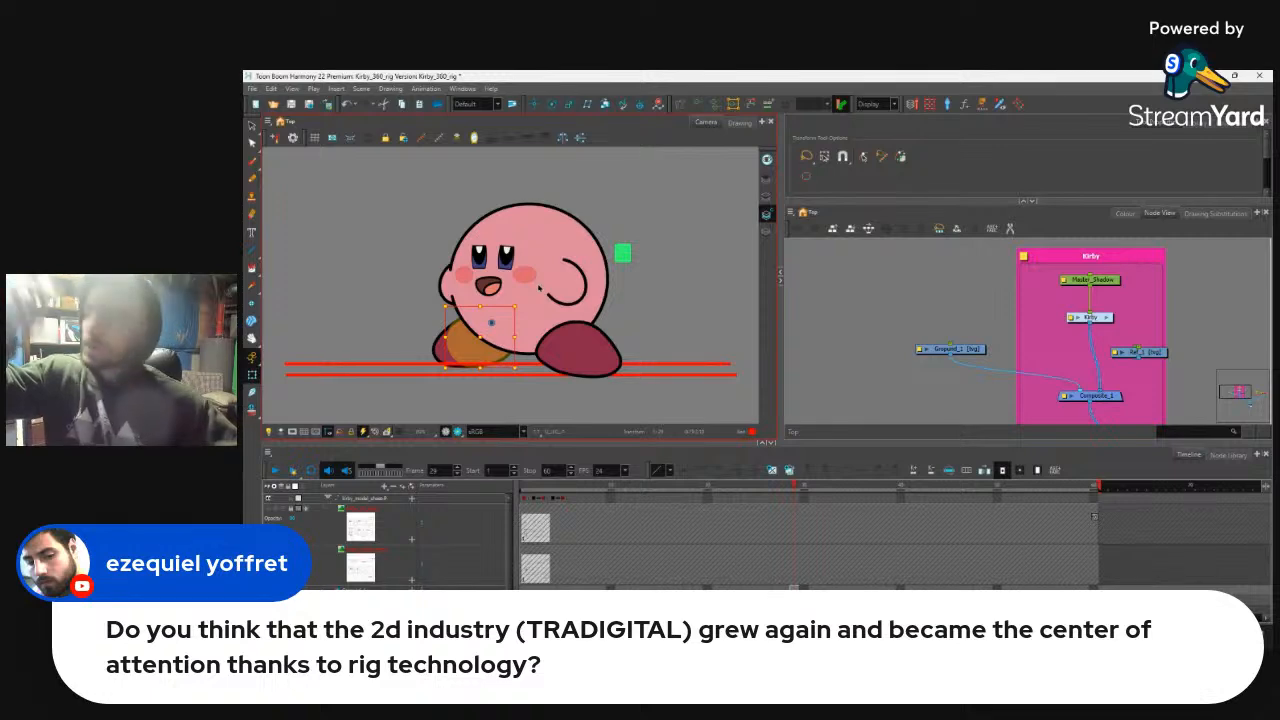
{"action": "left_click_drag", "start_coordinate": [521, 322], "coordinate": [458, 334]}
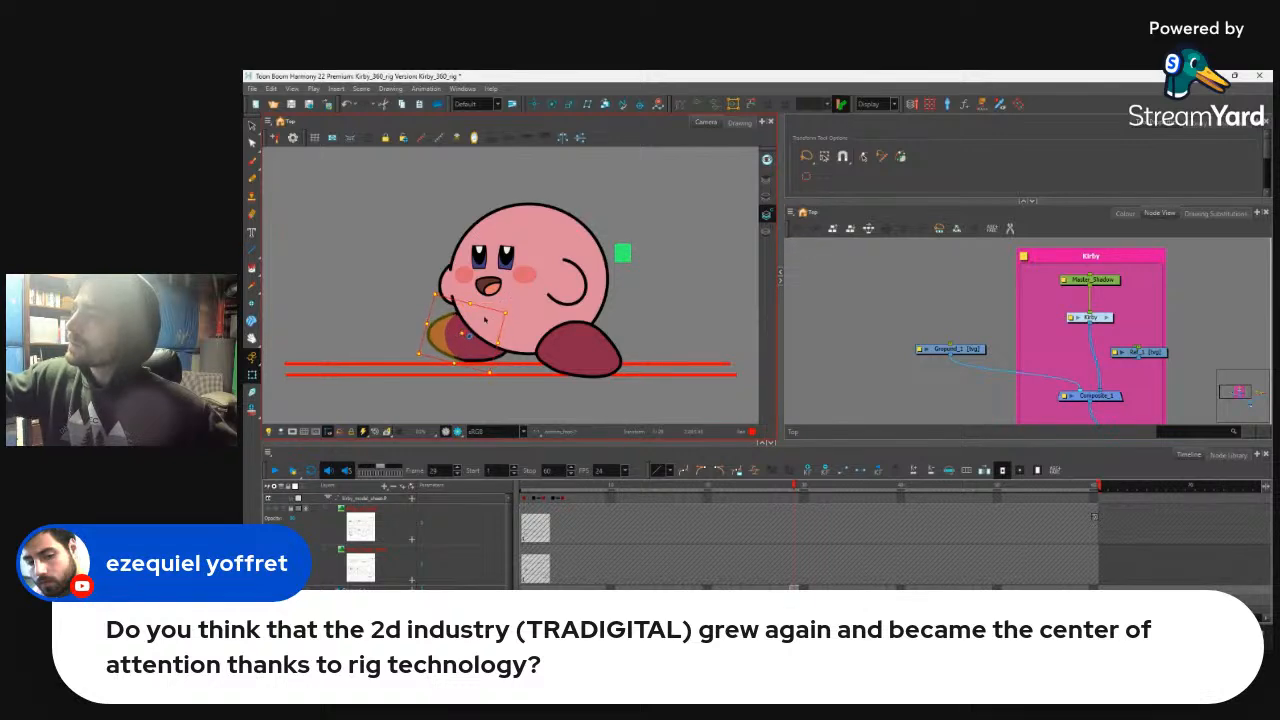
{"action": "key", "text": "b"}
{"action": "left_click_drag", "start_coordinate": [471, 333], "coordinate": [462, 333]}
Step: Shift Kirby's near foot slightly outward, keeping its sole on the lower ground line
{"action": "left_click", "coordinate": [583, 371]}
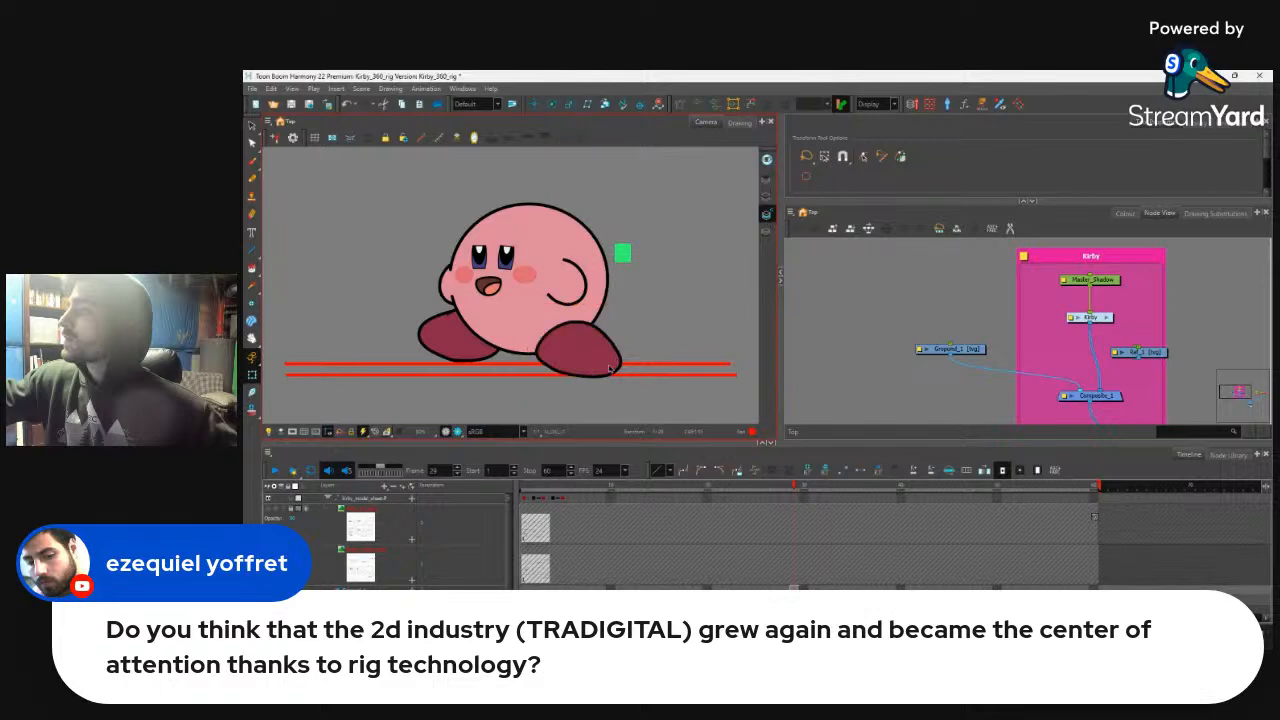
{"action": "left_click_drag", "start_coordinate": [638, 386], "coordinate": [637, 394]}
{"action": "right_click", "coordinate": [608, 334]}
{"action": "left_click", "coordinate": [580, 363]}
{"action": "key", "text": "ctrl+z"}
{"action": "left_click", "coordinate": [580, 362]}
{"action": "left_click_drag", "start_coordinate": [580, 362], "coordinate": [588, 361]}
{"action": "left_click_drag", "start_coordinate": [643, 397], "coordinate": [650, 397]}
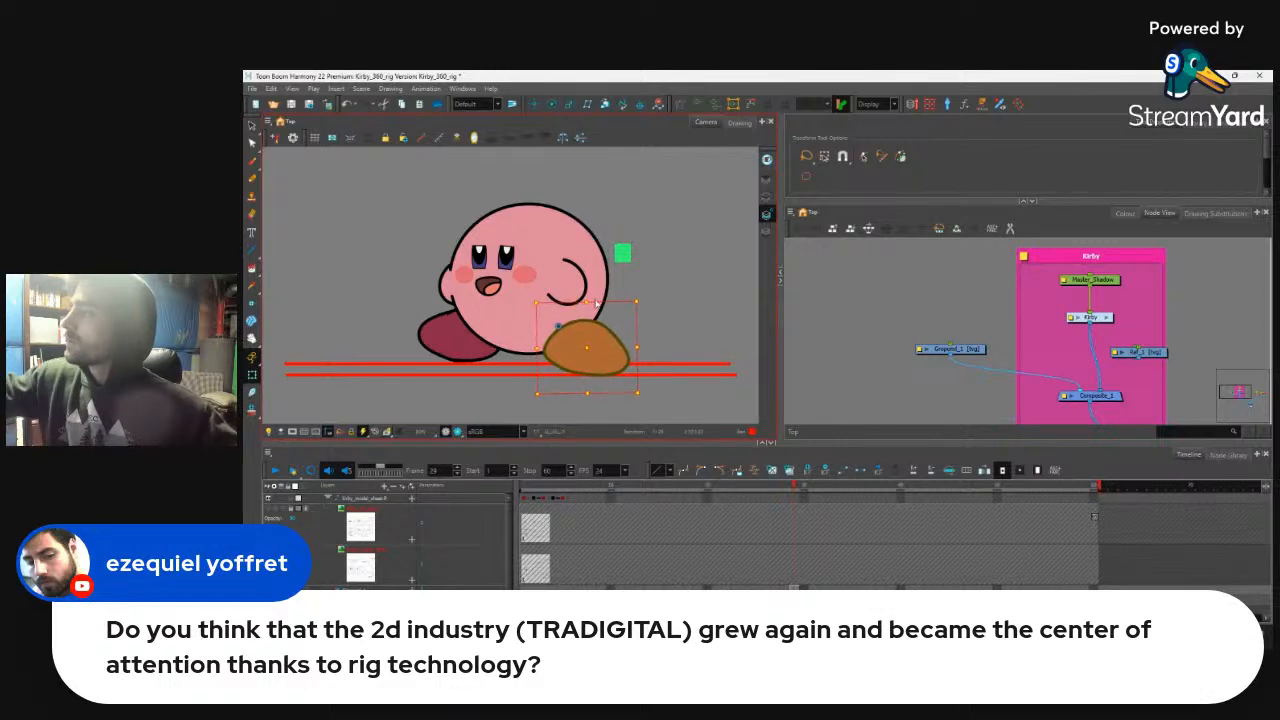
Step: Move and rotate Kirby's near arm forward across the body, below the cheek
{"action": "left_click", "coordinate": [570, 289]}
{"action": "left_click", "coordinate": [448, 284]}
{"action": "left_click", "coordinate": [568, 285]}
{"action": "left_click", "coordinate": [570, 285]}
{"action": "left_click_drag", "start_coordinate": [596, 254], "coordinate": [589, 234]}
{"action": "left_click_drag", "start_coordinate": [579, 280], "coordinate": [545, 299]}
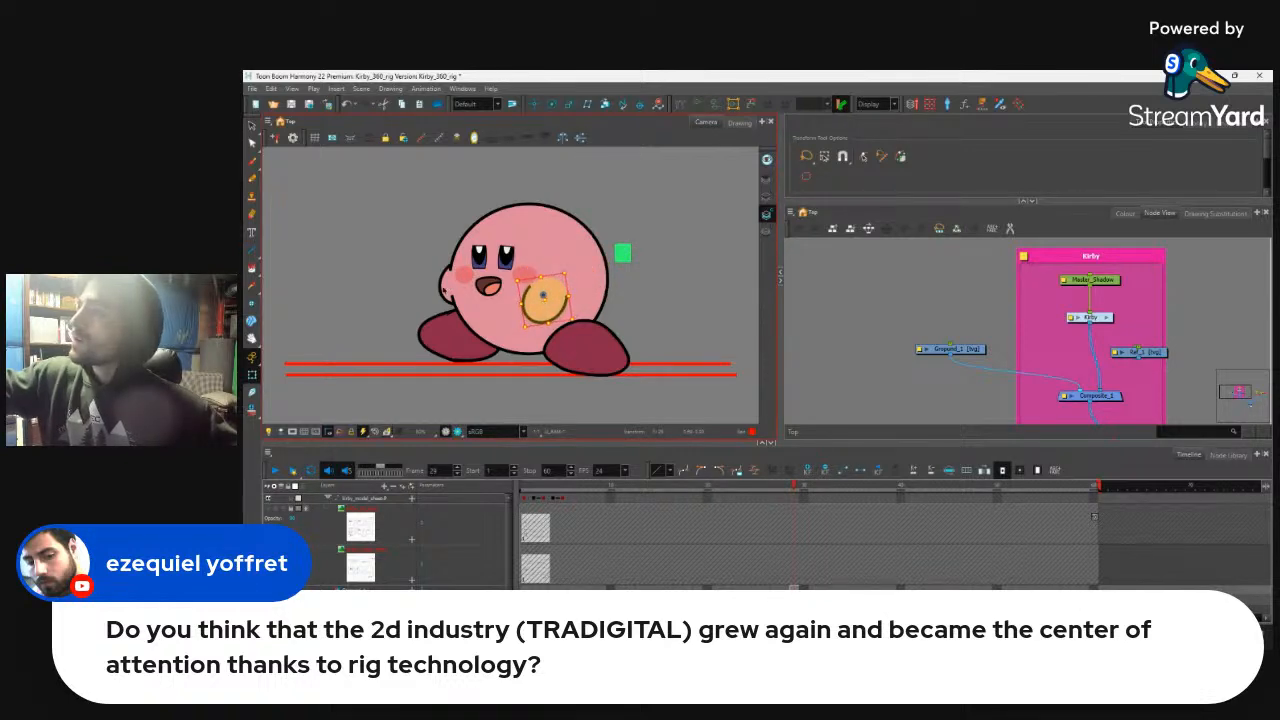
Step: Shift Kirby's far arm slightly and nudge it into place at the front edge of the body
{"action": "left_click", "coordinate": [446, 287]}
{"action": "left_click", "coordinate": [435, 287]}
{"action": "left_click", "coordinate": [446, 286]}
{"action": "left_click_drag", "start_coordinate": [447, 286], "coordinate": [452, 285]}
{"action": "key", "text": "Left"}
{"action": "key", "text": "Left"}
{"action": "key", "text": "Left"}
{"action": "key", "text": "Left"}
{"action": "key", "text": "Left"}
{"action": "key", "text": "Right"}
{"action": "key", "text": "Right"}
{"action": "key", "text": "Right"}
Step: Move the upper and lower eyelids away from both of Kirby's eyes to open them into full ovals
{"action": "left_click", "coordinate": [513, 273]}
{"action": "key", "text": "2"}
{"action": "key", "text": "2"}
{"action": "key", "text": "2"}
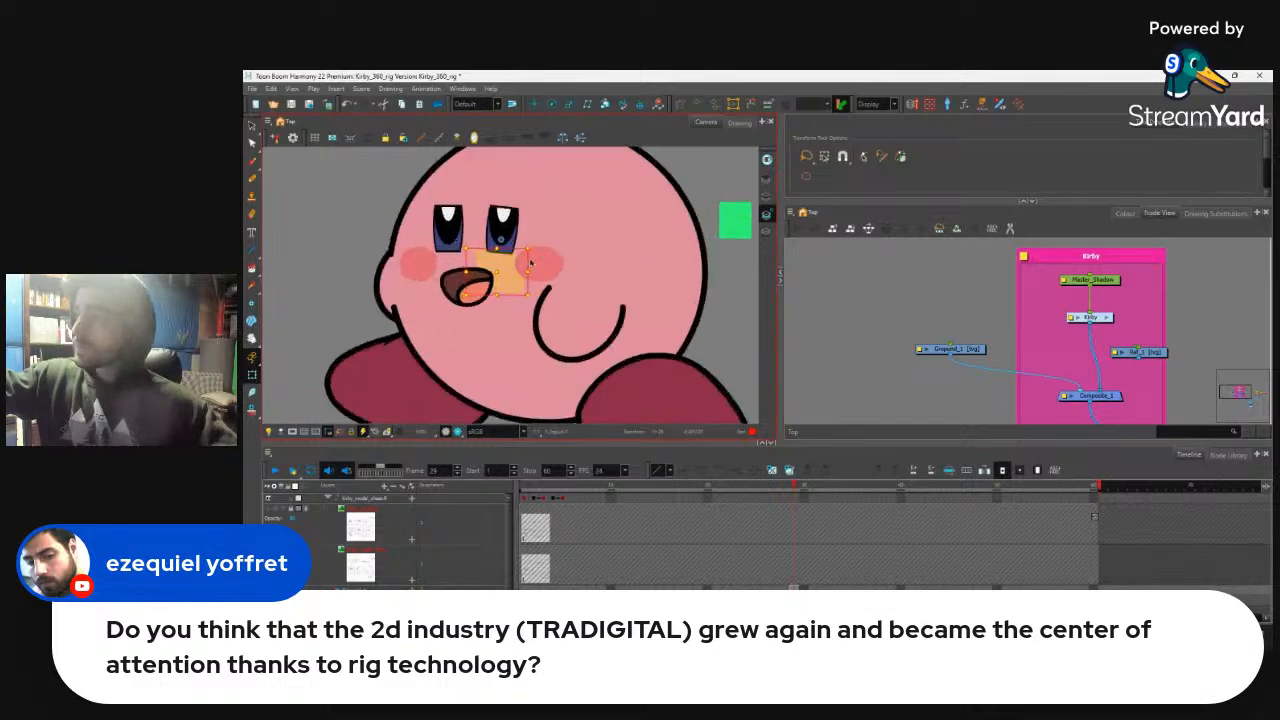
{"action": "scroll", "coordinate": [528, 262], "scroll_direction": "up", "scroll_amount": 3}
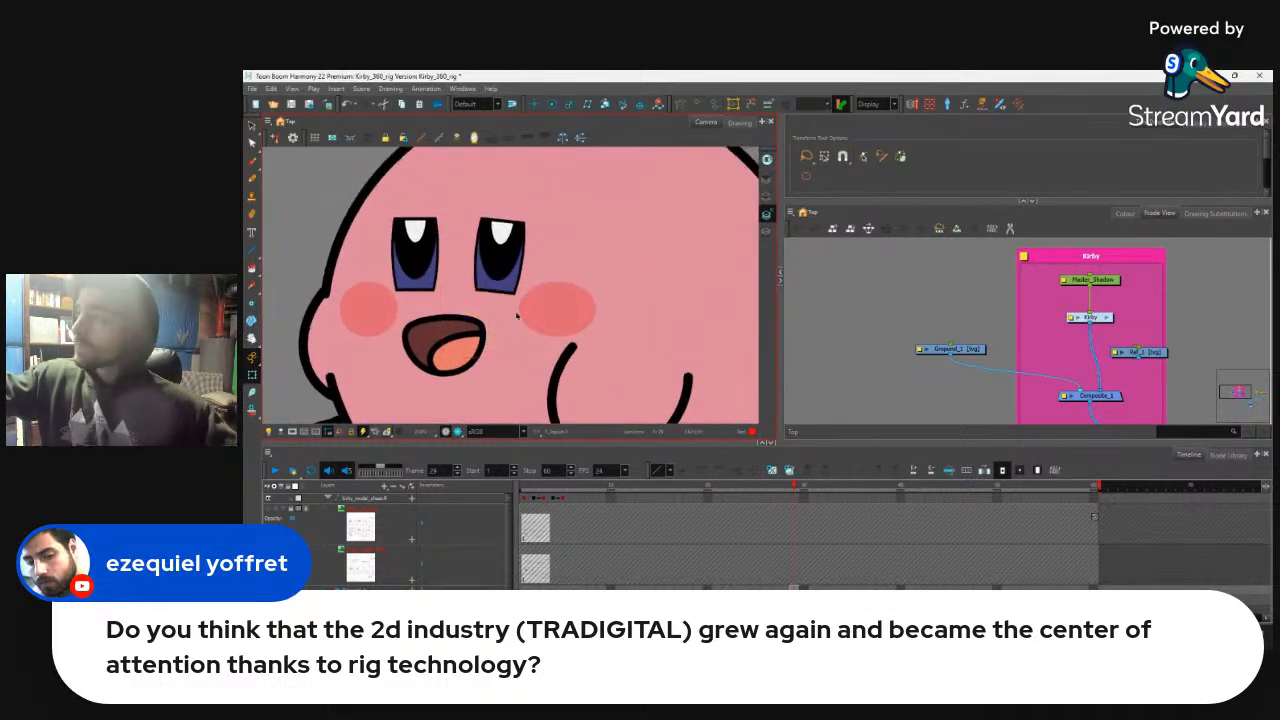
{"action": "left_click_drag", "start_coordinate": [497, 314], "coordinate": [489, 350]}
{"action": "left_click", "coordinate": [513, 203]}
{"action": "left_click_drag", "start_coordinate": [508, 185], "coordinate": [513, 140]}
{"action": "left_click_drag", "start_coordinate": [412, 307], "coordinate": [430, 387]}
{"action": "left_click", "coordinate": [430, 350]}
{"action": "left_click", "coordinate": [437, 202]}
{"action": "left_click_drag", "start_coordinate": [427, 219], "coordinate": [426, 167]}
{"action": "left_click", "coordinate": [514, 320]}
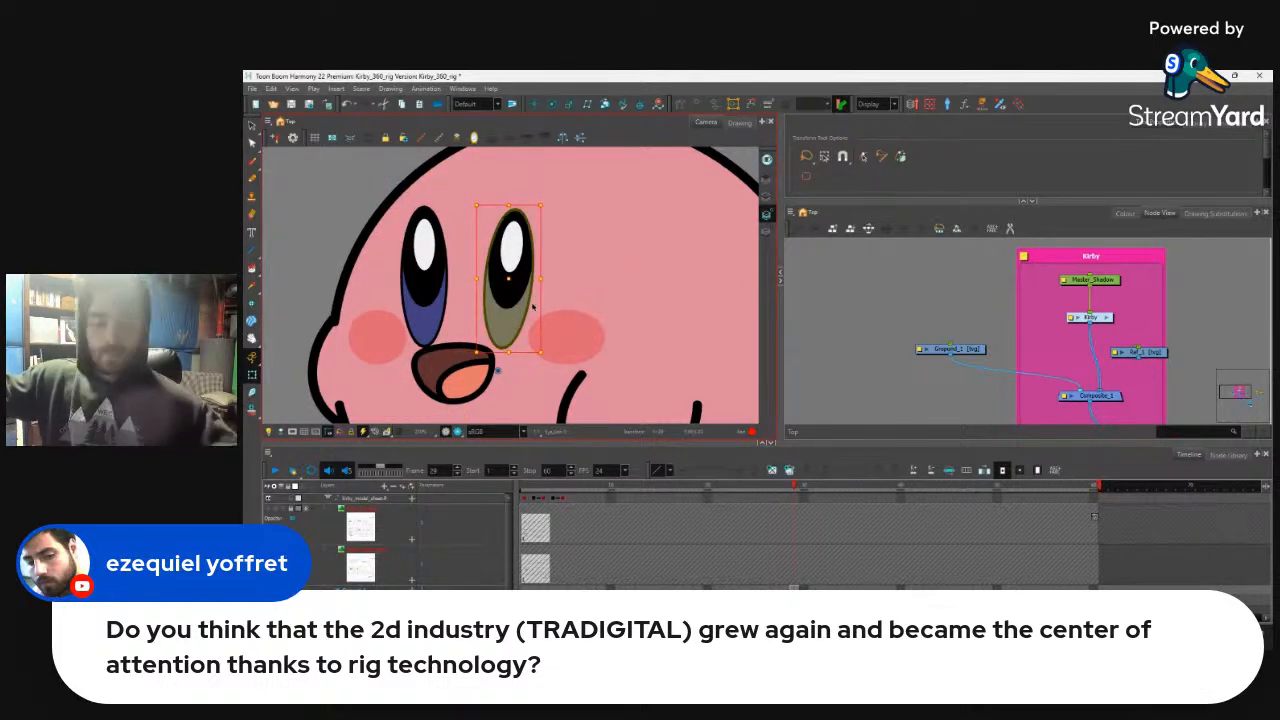
Step: Move Kirby's mouth slightly down and toward the near cheek
{"action": "scroll", "coordinate": [510, 295], "scroll_direction": "down", "scroll_amount": 5}
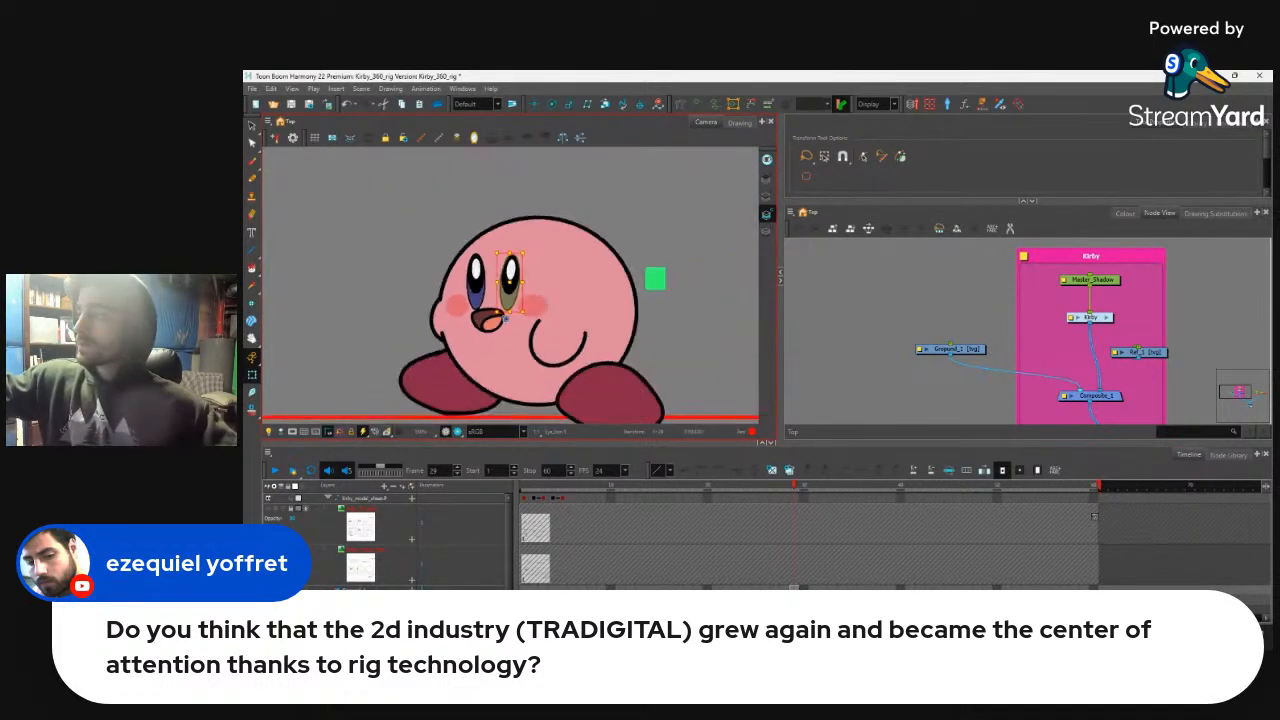
{"action": "scroll", "coordinate": [507, 315], "scroll_direction": "up", "scroll_amount": 3}
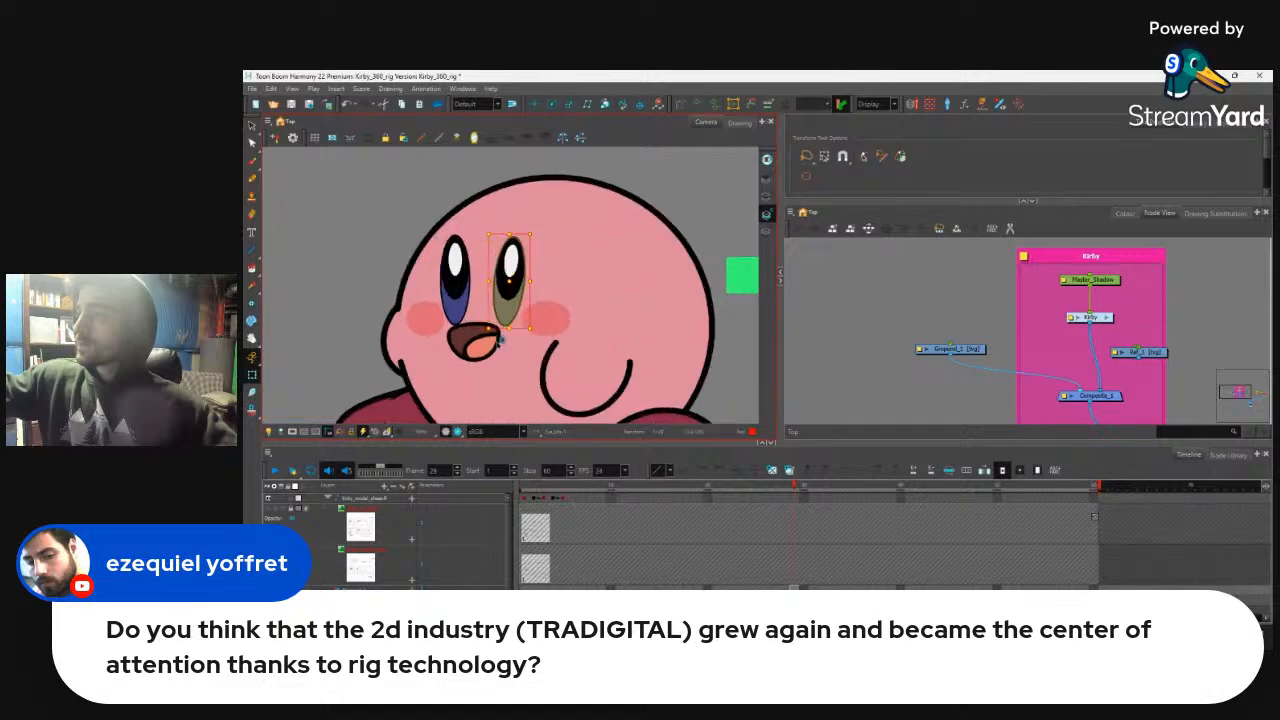
{"action": "left_click", "coordinate": [484, 348]}
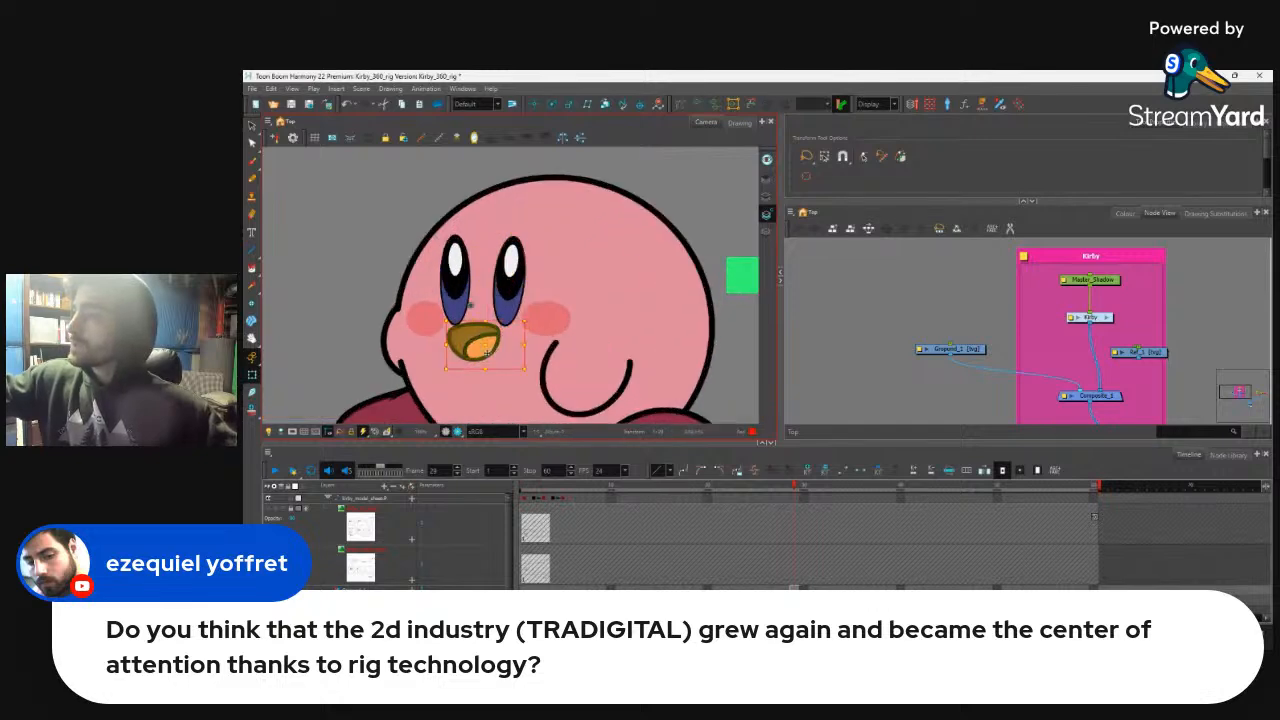
{"action": "left_click_drag", "start_coordinate": [487, 352], "coordinate": [491, 362]}
{"action": "scroll", "coordinate": [553, 331], "scroll_direction": "down", "scroll_amount": 2}
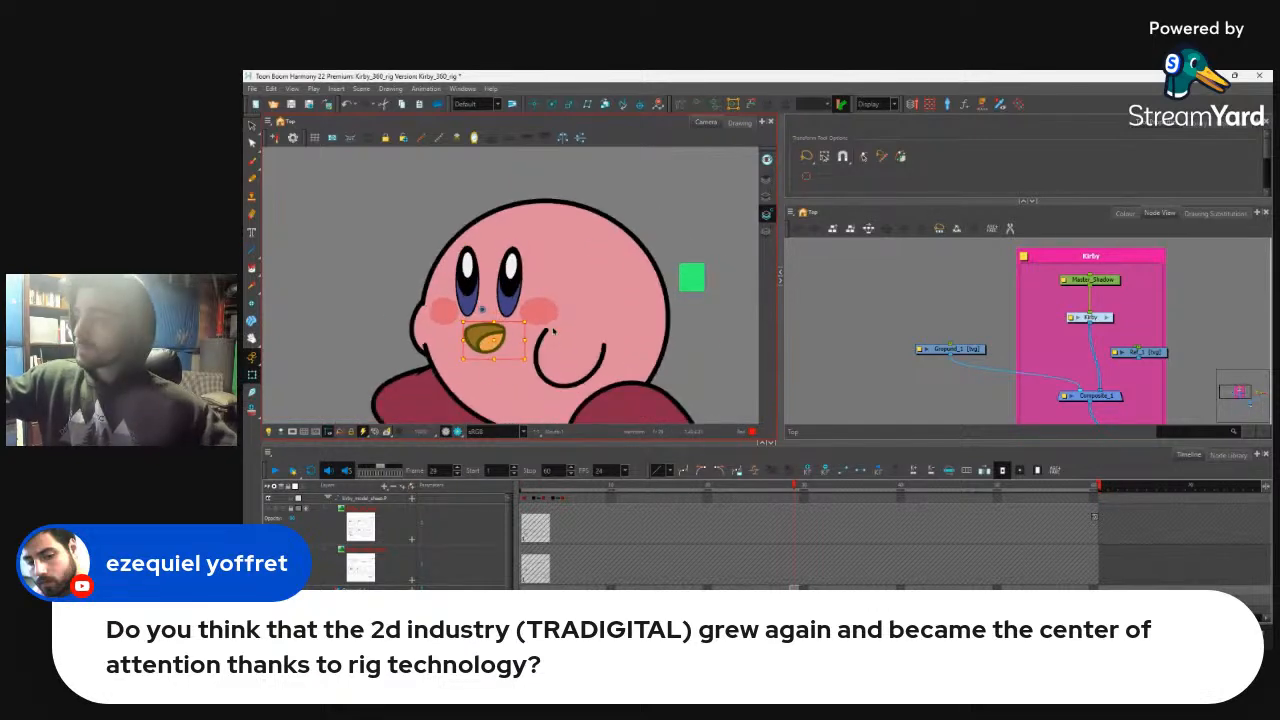
{"action": "scroll", "coordinate": [553, 332], "scroll_direction": "down", "scroll_amount": 4}
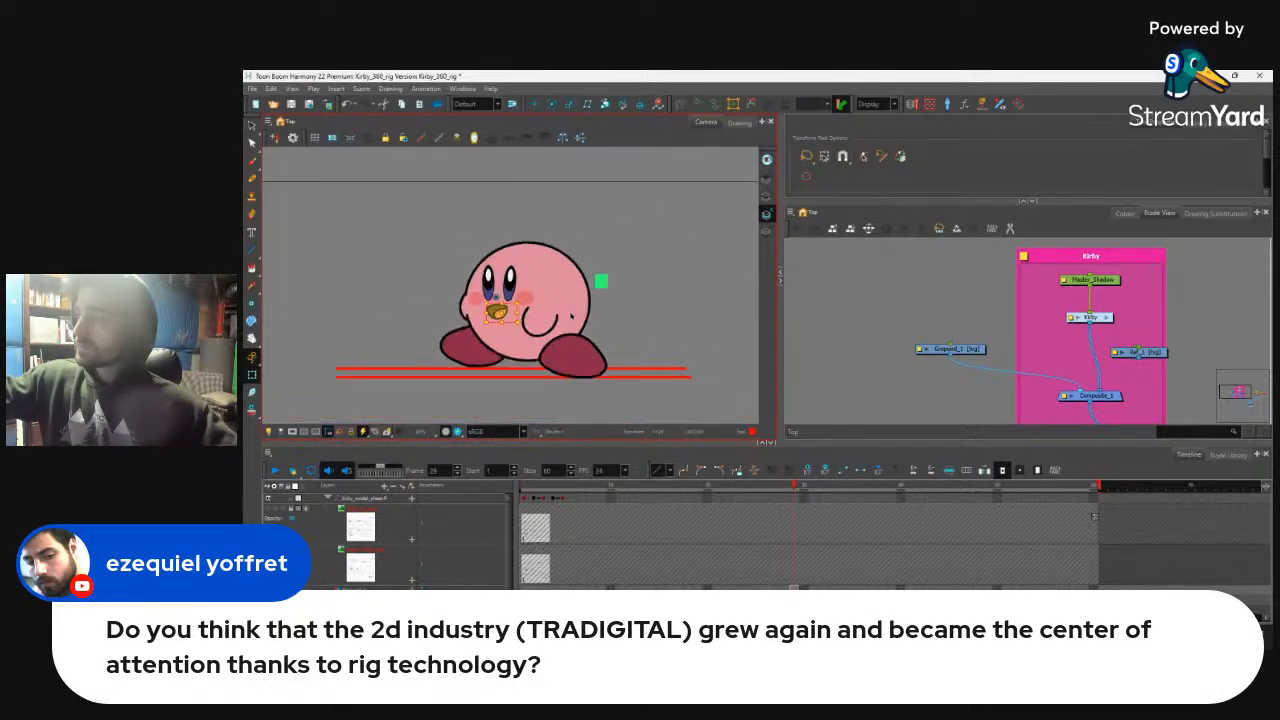
{"action": "left_click", "coordinate": [595, 291]}
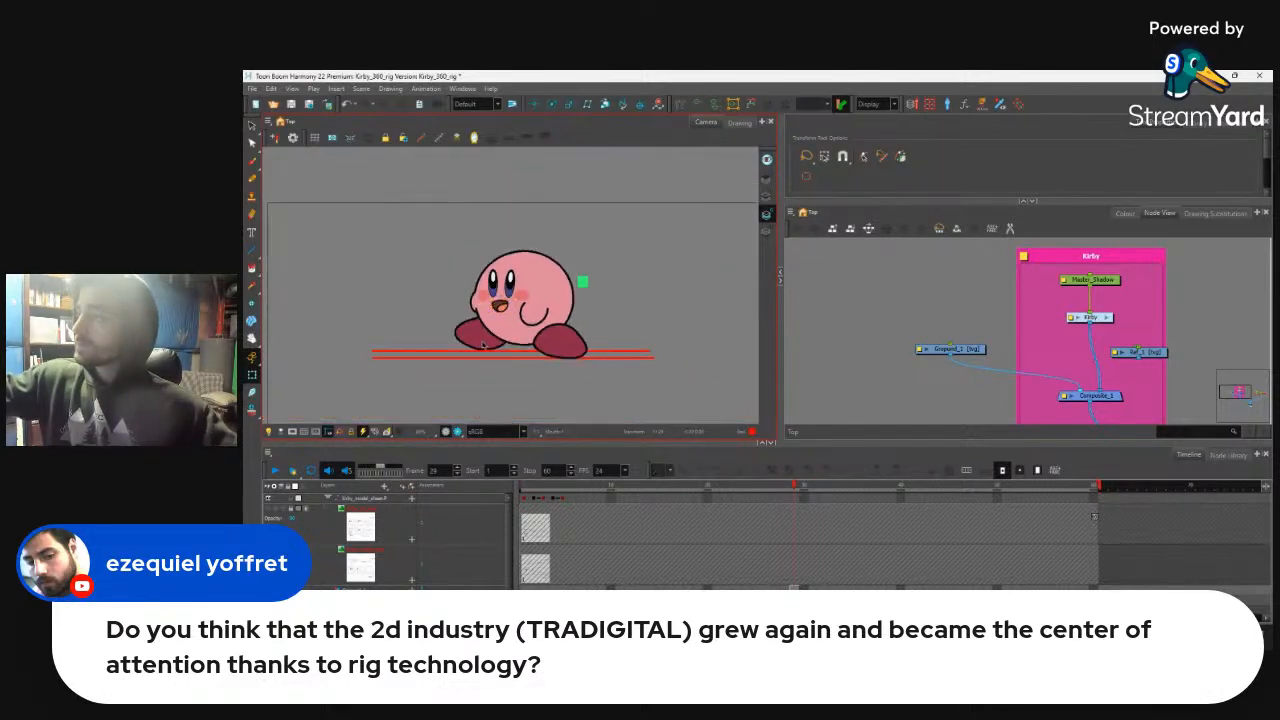
Step: Reshape Kirby's far foot with its deformation curve handles, flattening the sole and rounding the toe
{"action": "scroll", "coordinate": [484, 345], "scroll_direction": "up", "scroll_amount": 5}
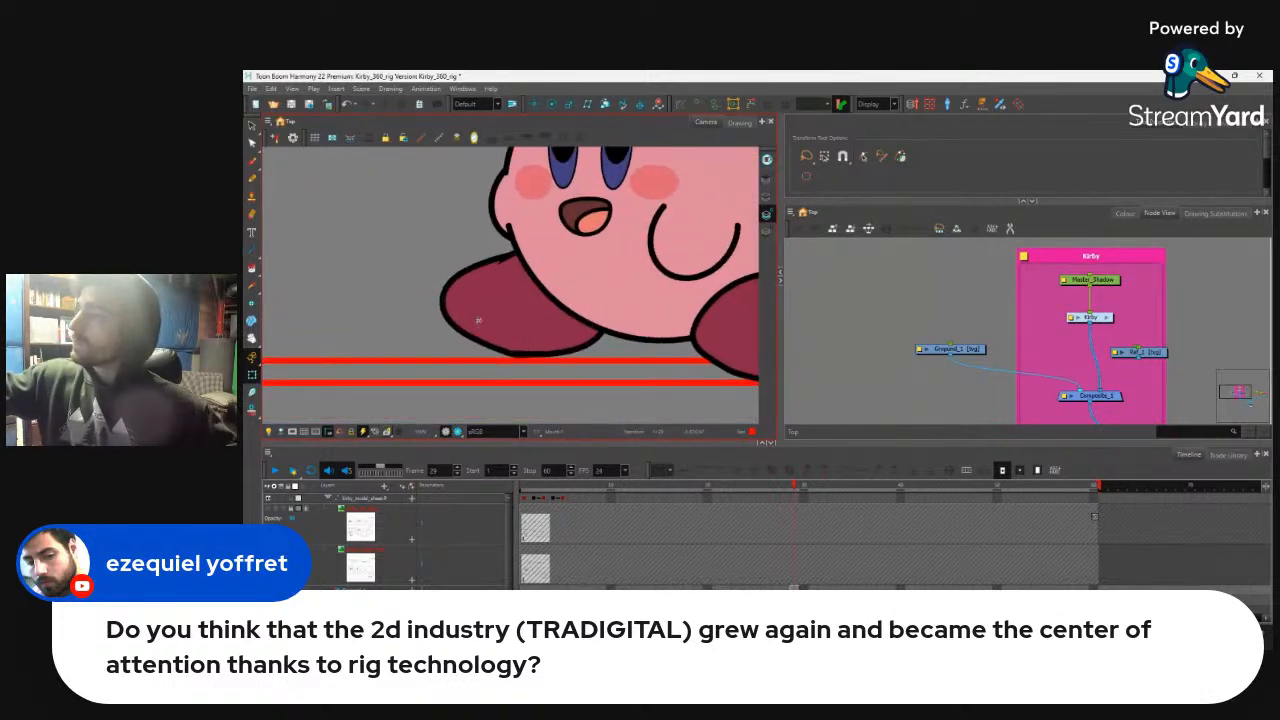
{"action": "left_click", "coordinate": [478, 320]}
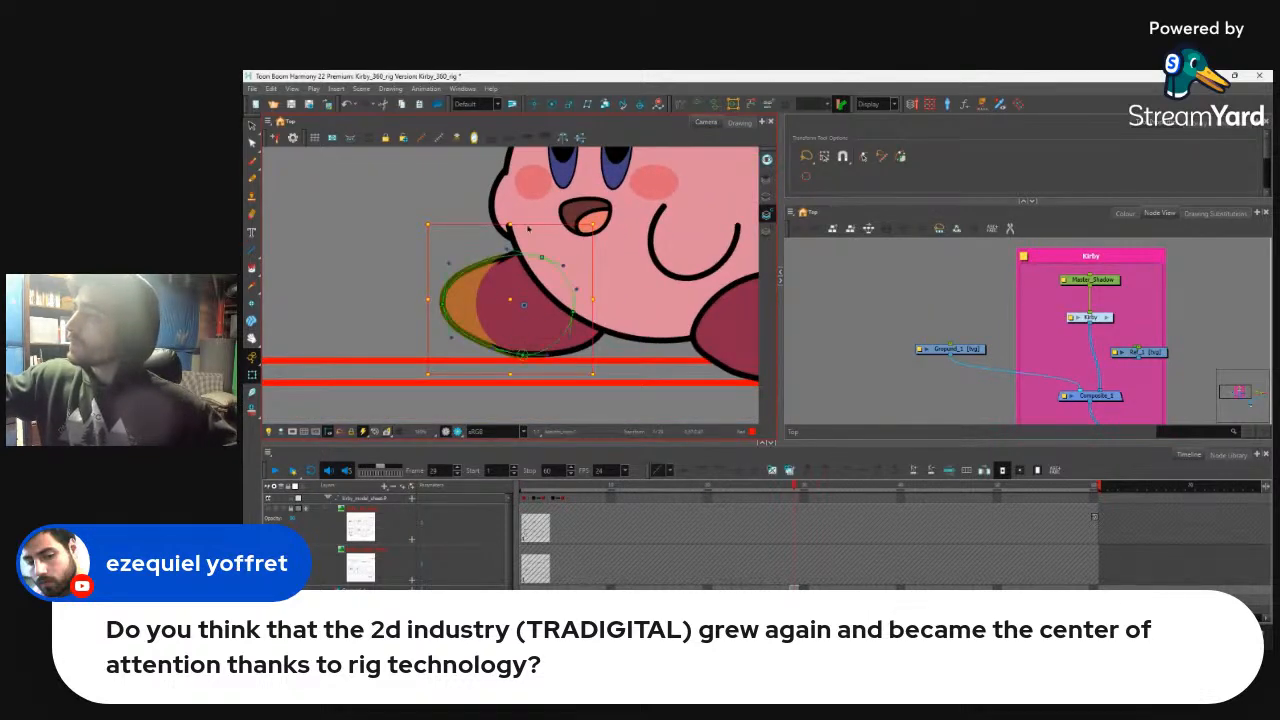
{"action": "mouse_move", "coordinate": [493, 350]}
{"action": "left_mouse_down"}
{"action": "mouse_move", "coordinate": [530, 353]}
{"action": "mouse_move", "coordinate": [477, 355]}
{"action": "left_mouse_up"}
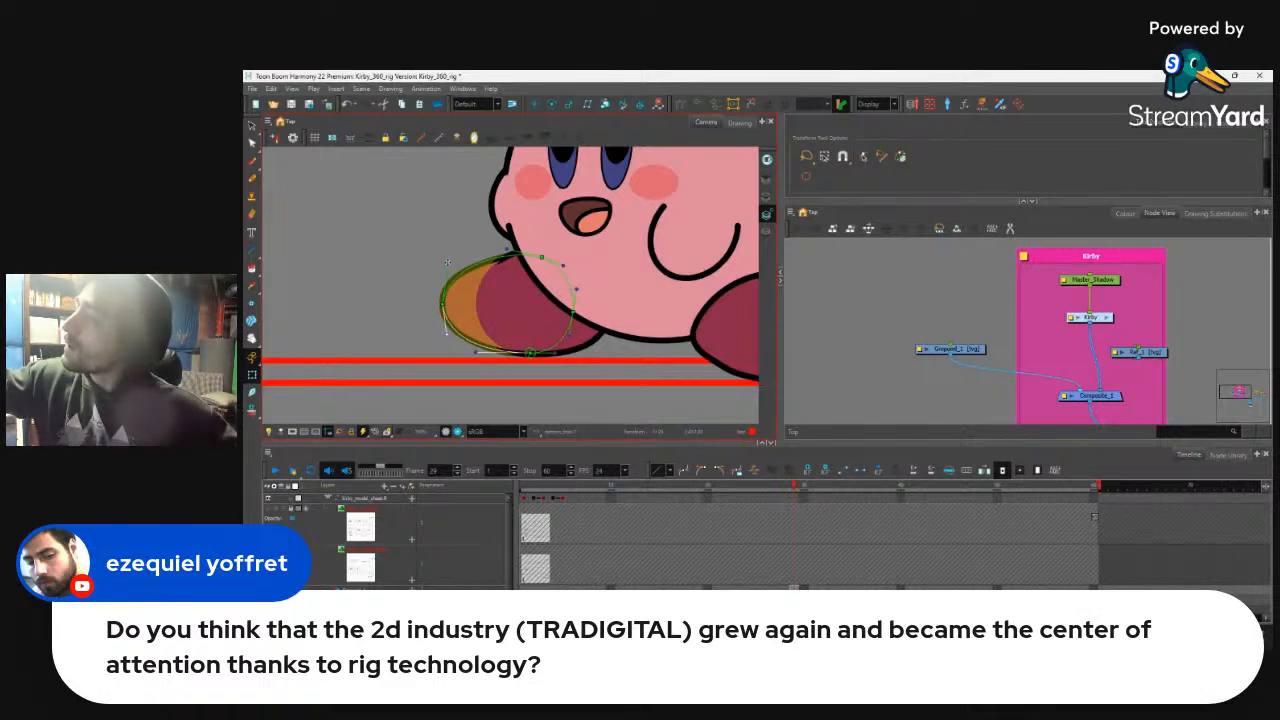
{"action": "left_click", "coordinate": [509, 250]}
{"action": "key", "text": "ctrl+z"}
{"action": "left_click_drag", "start_coordinate": [508, 249], "coordinate": [514, 245]}
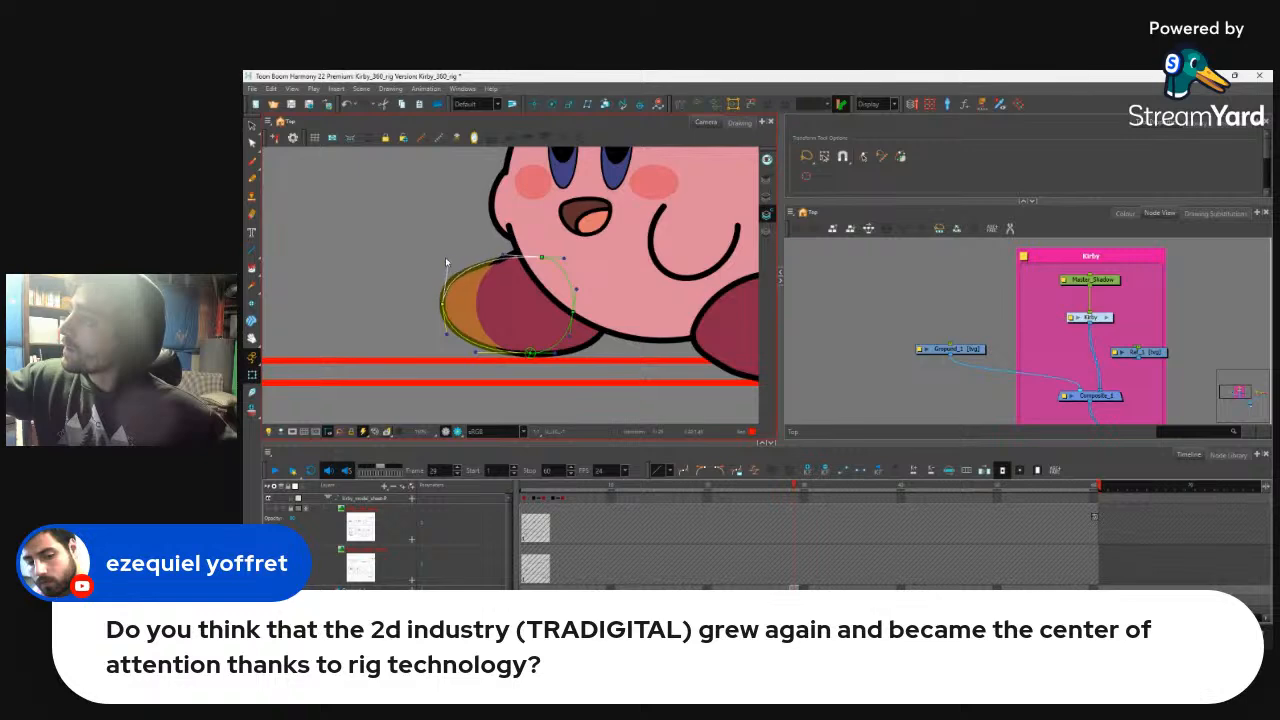
{"action": "left_click_drag", "start_coordinate": [446, 336], "coordinate": [445, 341]}
{"action": "left_click", "coordinate": [434, 317]}
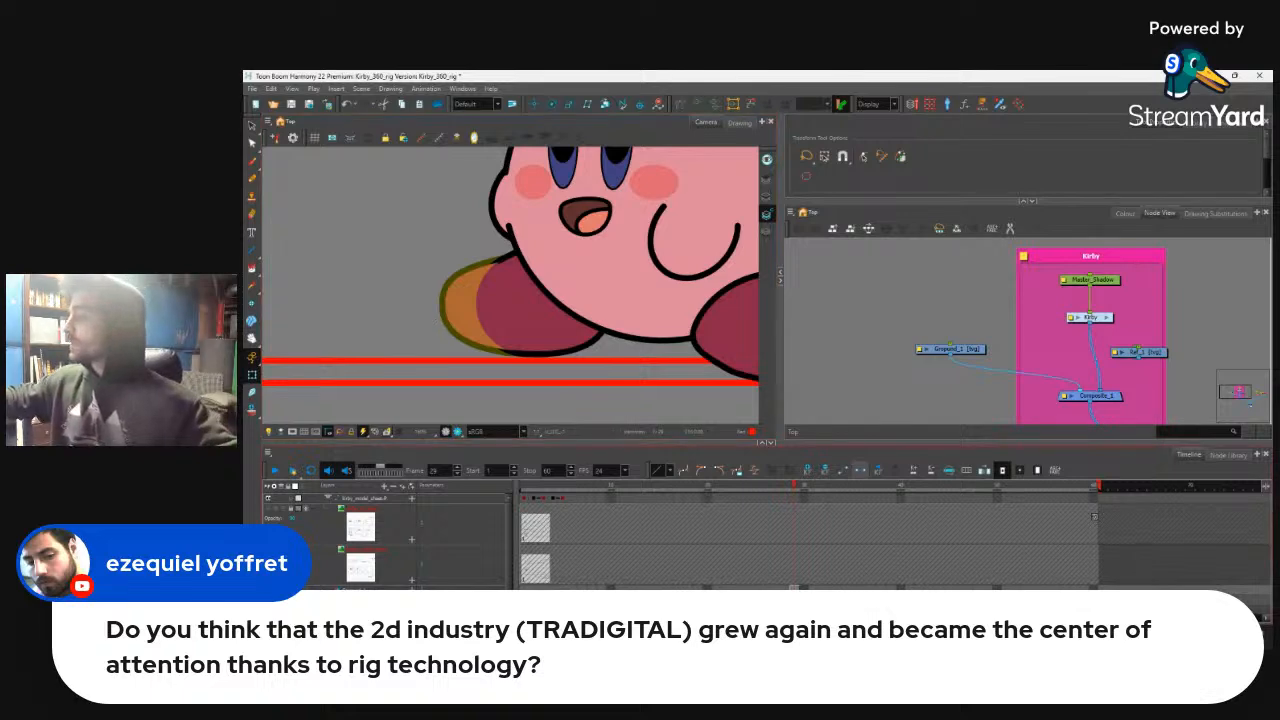
Step: Extend the Ground_1 drawing's exposure through frame 39 and return to the Kirby pose at frame 29
{"action": "left_click", "coordinate": [804, 607]}
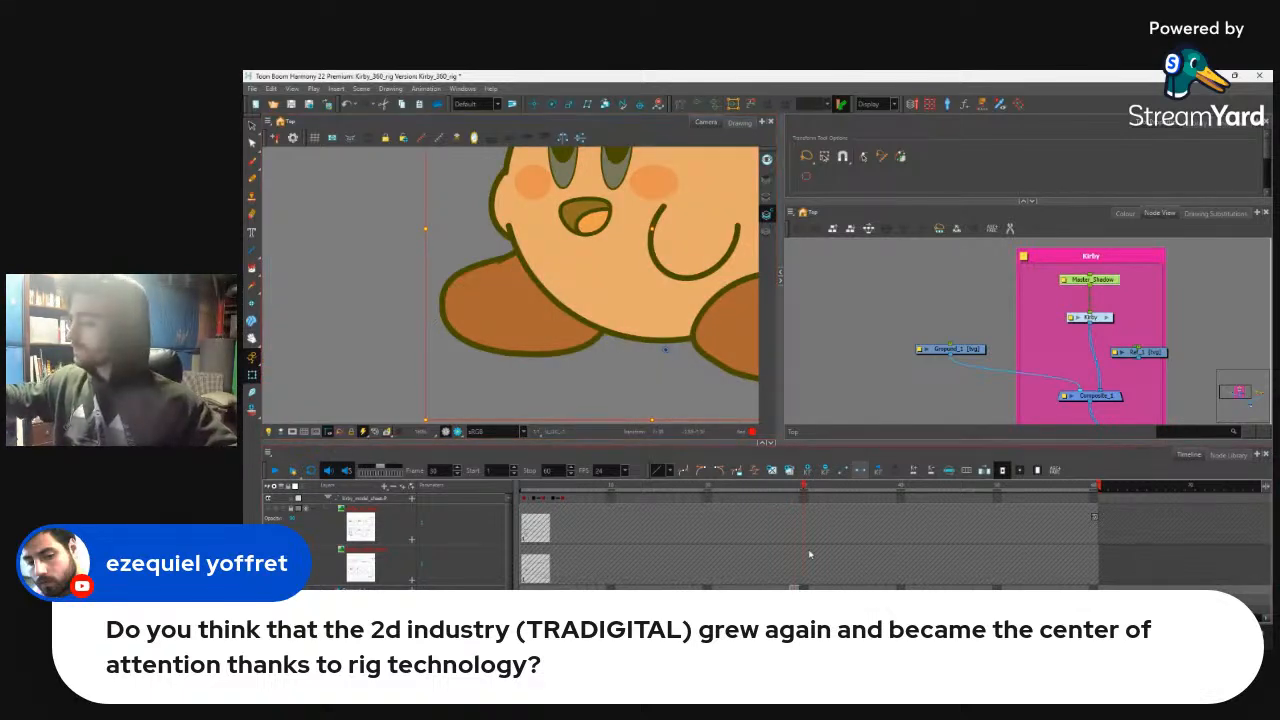
{"action": "key", "text": "Return"}
{"action": "key", "text": "F5"}
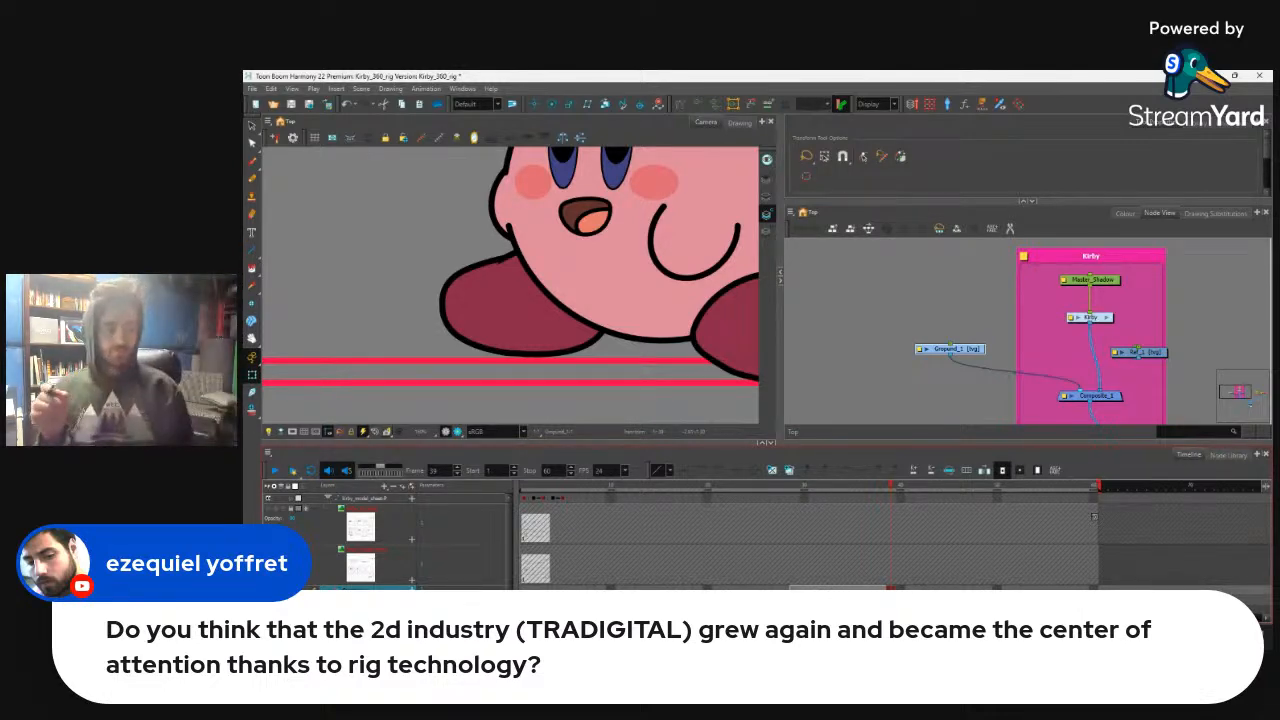
{"action": "key", "text": "f"}
{"action": "key", "text": "f"}
{"action": "key", "text": "g"}
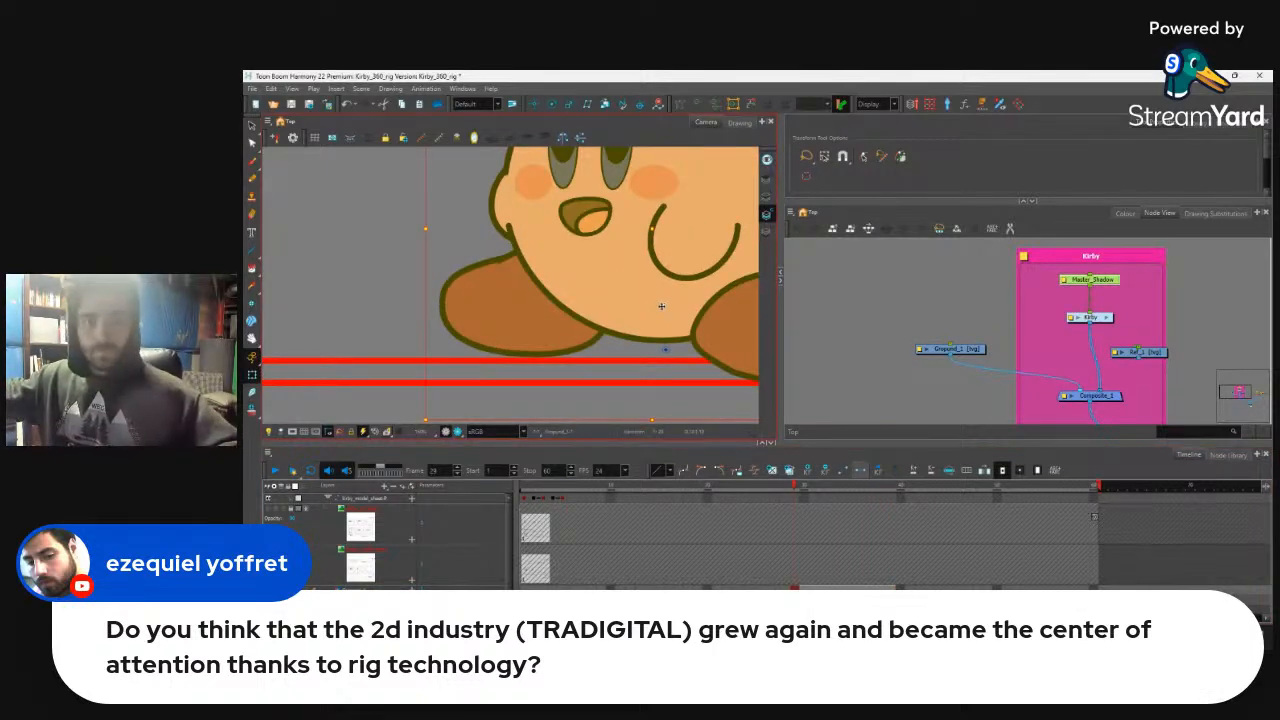
Step: Examine Kirby's whole pose against the two ground lines
{"action": "scroll", "coordinate": [660, 306], "scroll_direction": "down", "scroll_amount": 6}
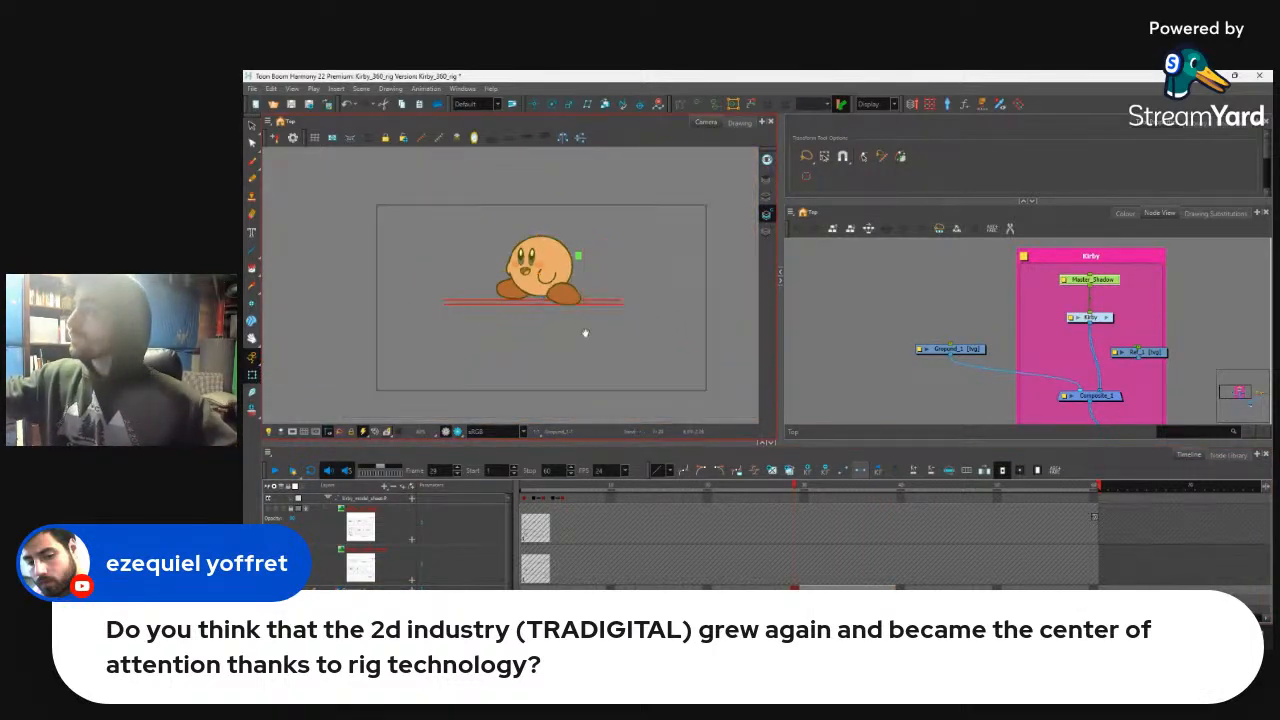
{"action": "left_click_drag", "start_coordinate": [590, 337], "coordinate": [603, 384]}
{"action": "key", "text": "2"}
{"action": "key", "text": "2"}
{"action": "left_click_drag", "start_coordinate": [665, 355], "coordinate": [651, 334]}
{"action": "key", "text": "1"}
{"action": "key", "text": "1"}
{"action": "key", "text": "2"}
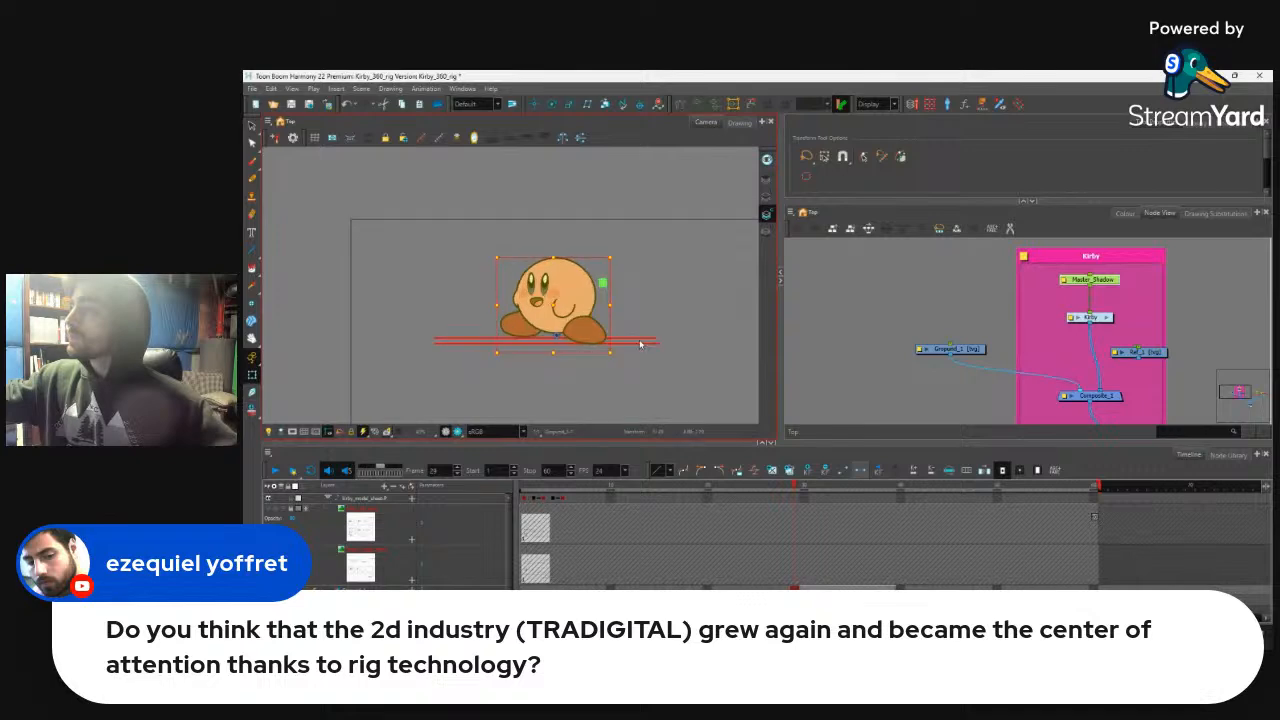
{"action": "scroll", "coordinate": [641, 344], "scroll_direction": "up", "scroll_amount": 3}
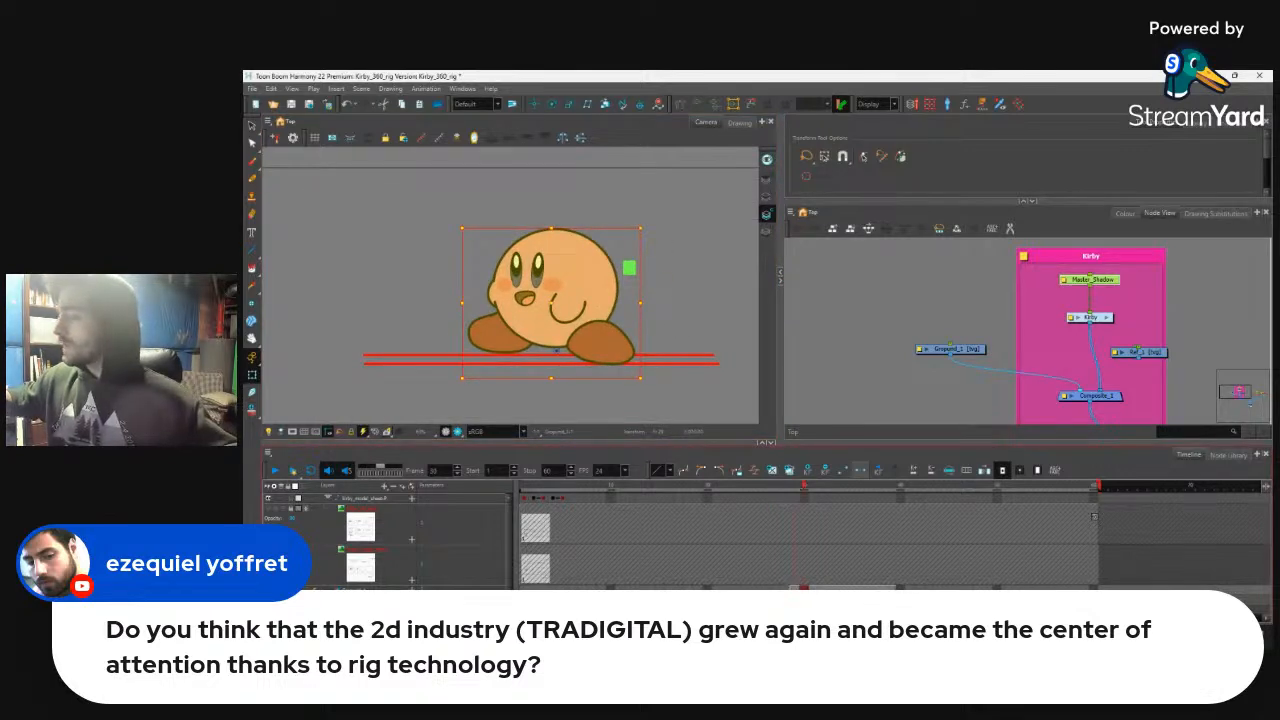
Step: Reuse Kirby's original three-quarter pose from the start of the timeline at frame 30
{"action": "left_click", "coordinate": [783, 578]}
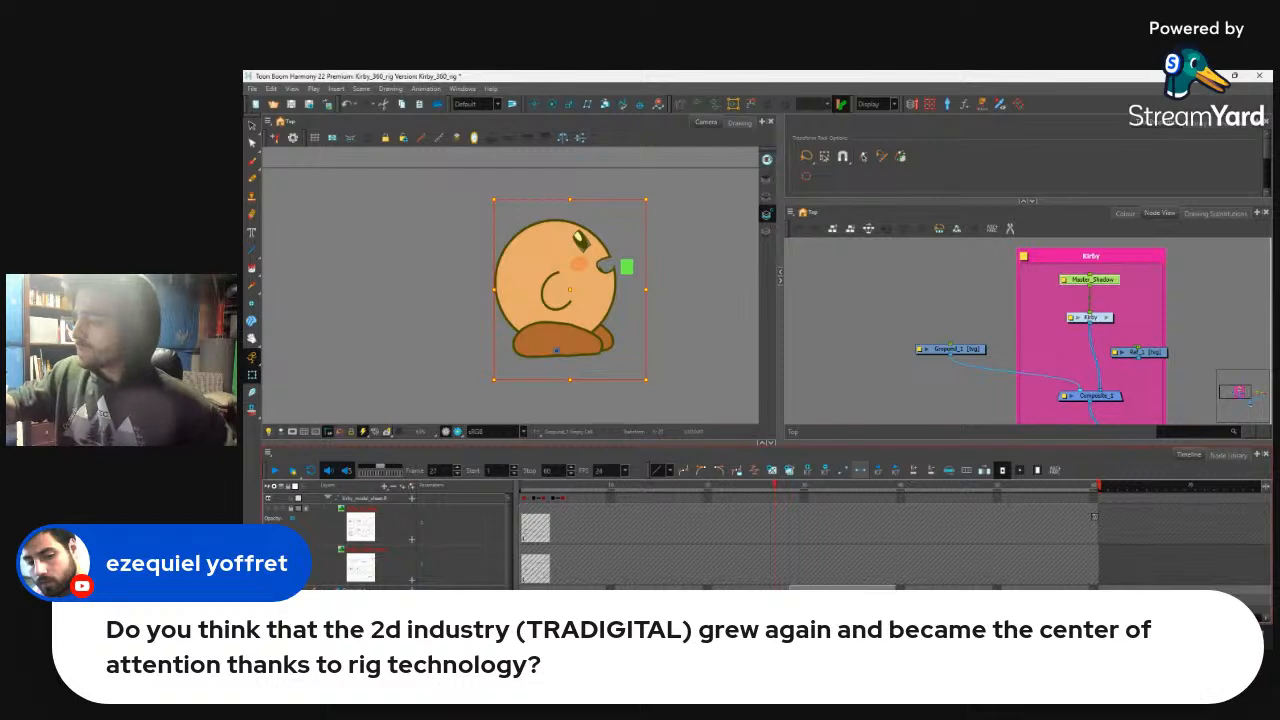
{"action": "left_click_drag", "start_coordinate": [775, 588], "coordinate": [552, 588]}
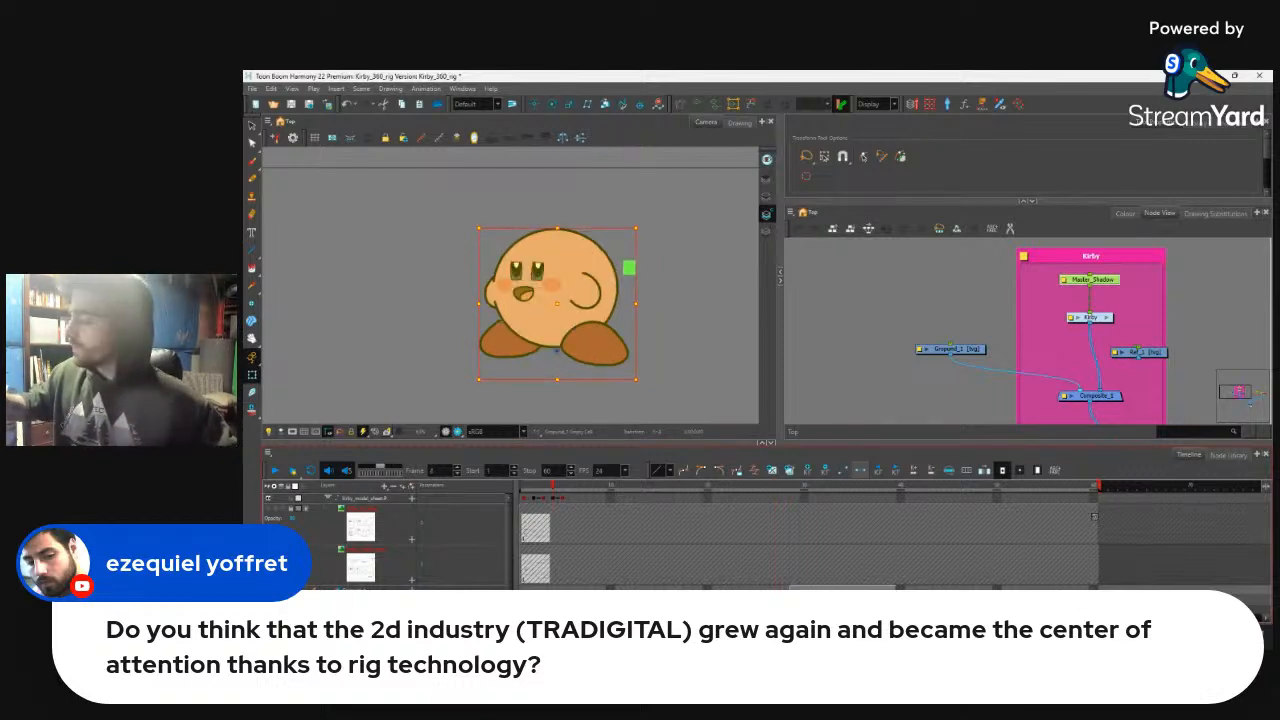
{"action": "key", "text": "period"}
{"action": "key", "text": "comma"}
{"action": "key", "text": "period"}
{"action": "key", "text": "comma"}
{"action": "key", "text": "comma"}
{"action": "key", "text": "period"}
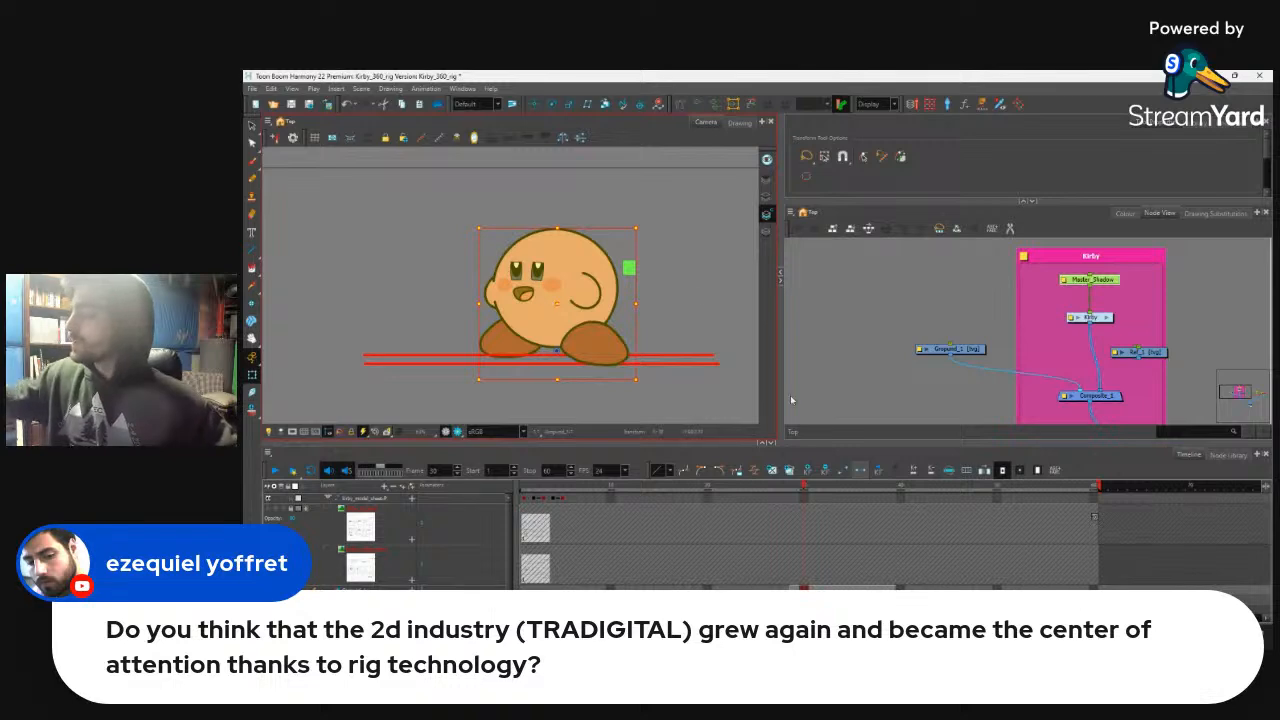
Step: Turn on onion skinning in the Onion Skin view to show one previous frame
{"action": "left_click", "coordinate": [1213, 124]}
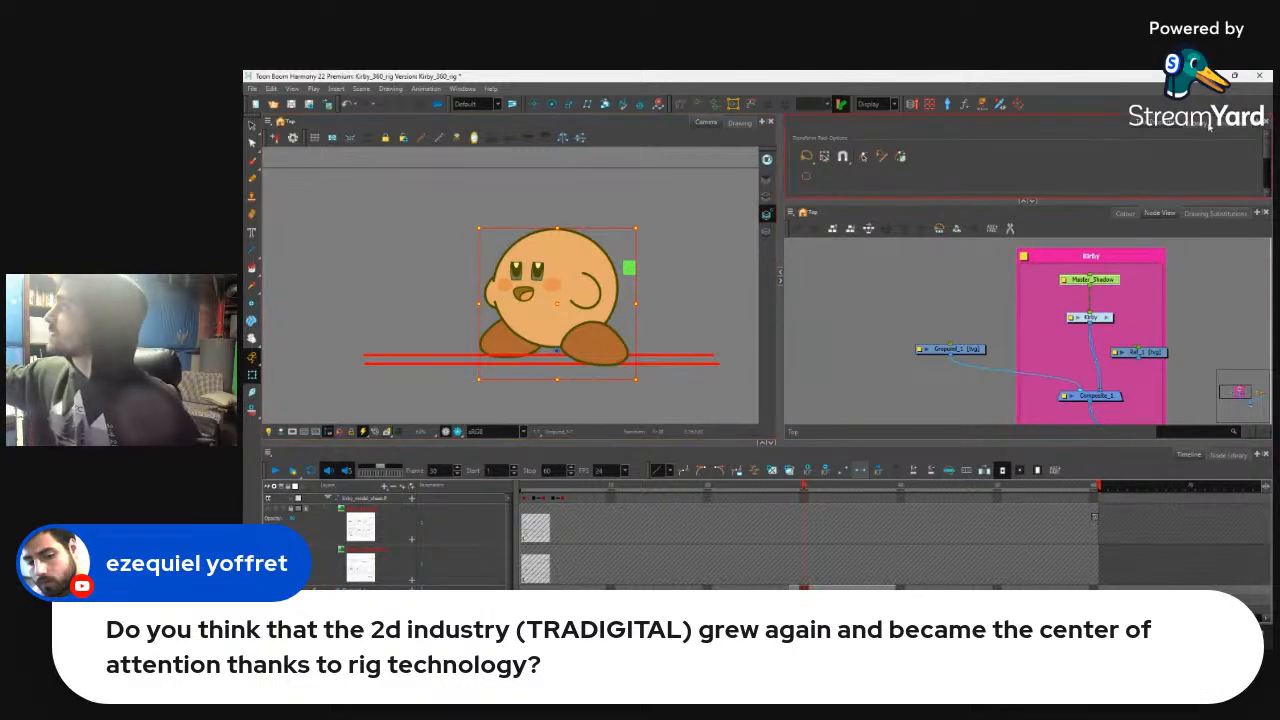
{"action": "left_click", "coordinate": [900, 142]}
{"action": "left_click_drag", "start_coordinate": [942, 144], "coordinate": [915, 143]}
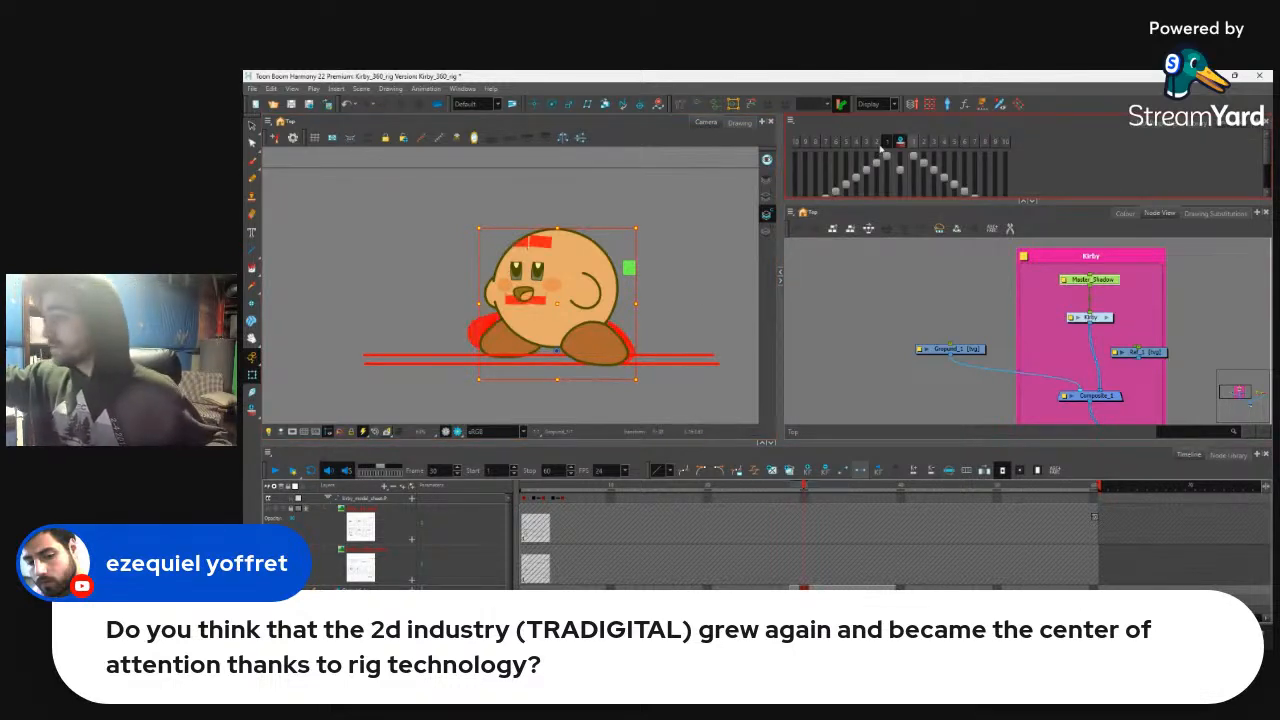
Step: Move Kirby's feet together beneath the body at frame 30, crossing one foot in front of the other
{"action": "left_click", "coordinate": [598, 347]}
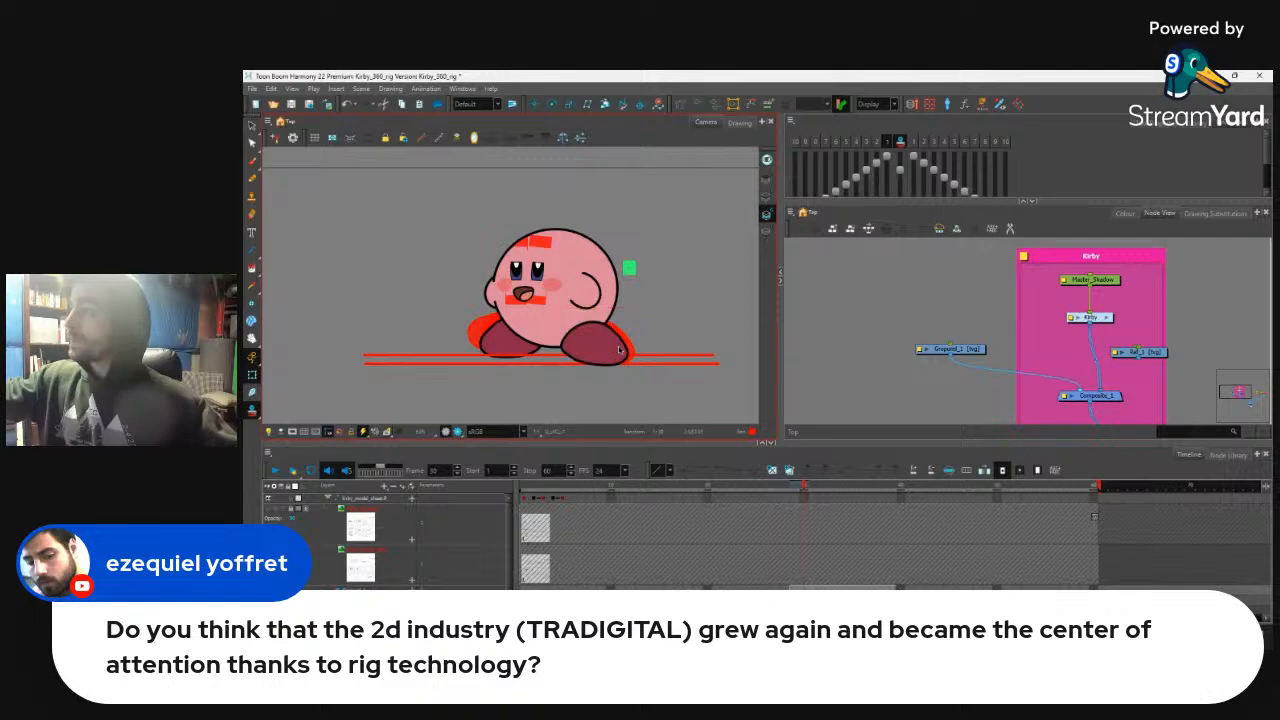
{"action": "left_click", "coordinate": [510, 345]}
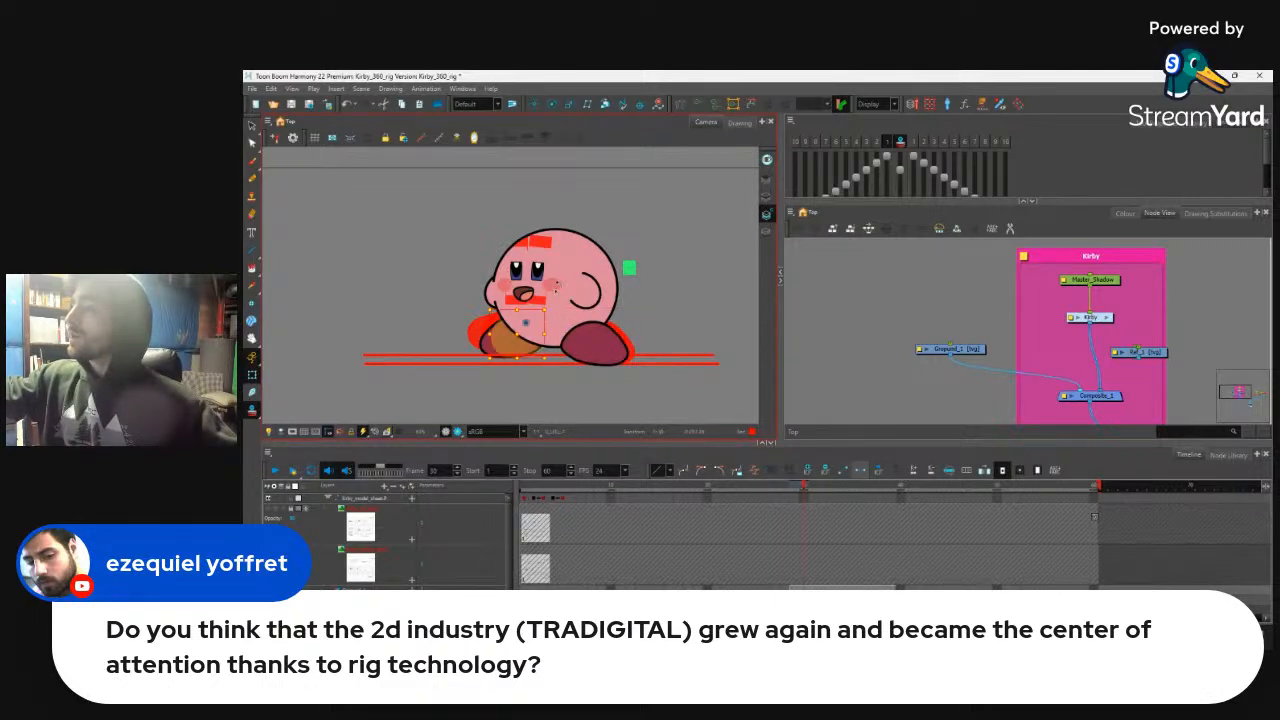
{"action": "left_click_drag", "start_coordinate": [549, 304], "coordinate": [553, 307]}
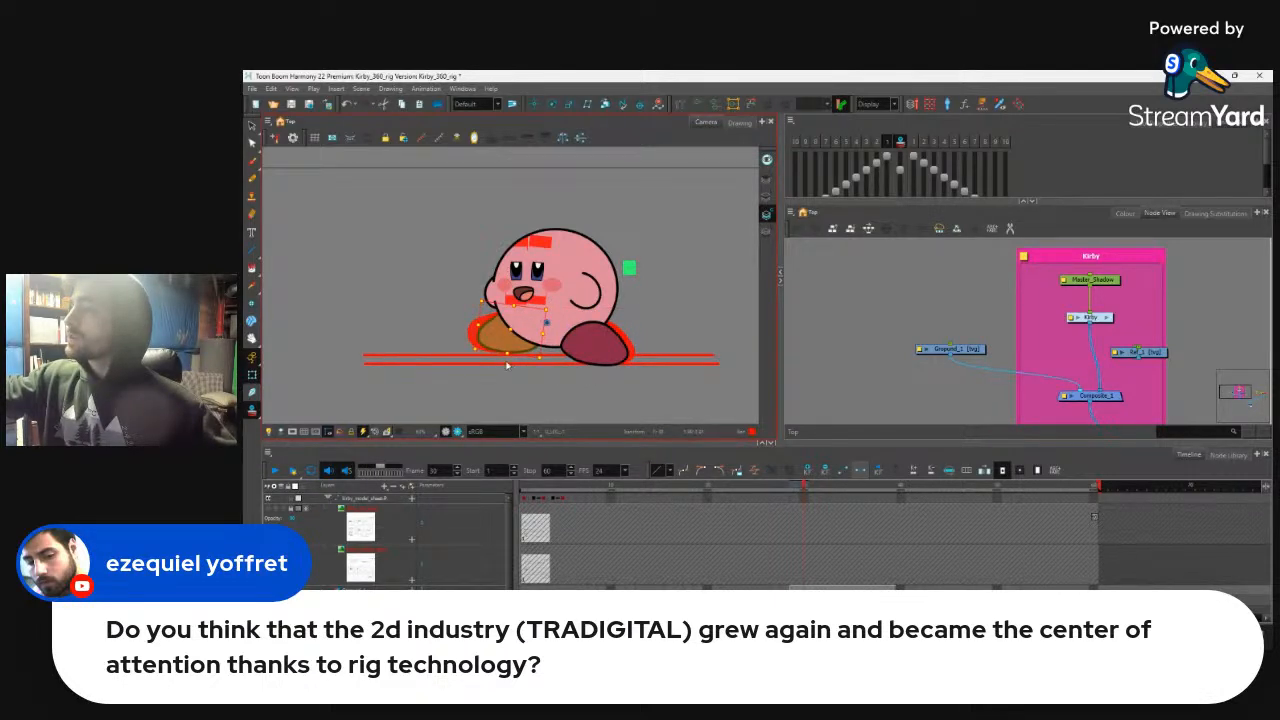
{"action": "left_click_drag", "start_coordinate": [473, 356], "coordinate": [552, 345]}
{"action": "left_click_drag", "start_coordinate": [608, 385], "coordinate": [612, 409]}
Step: Reposition Kirby's arms at frame 30, shifting the near arm toward the back edge of the body
{"action": "left_click", "coordinate": [603, 319]}
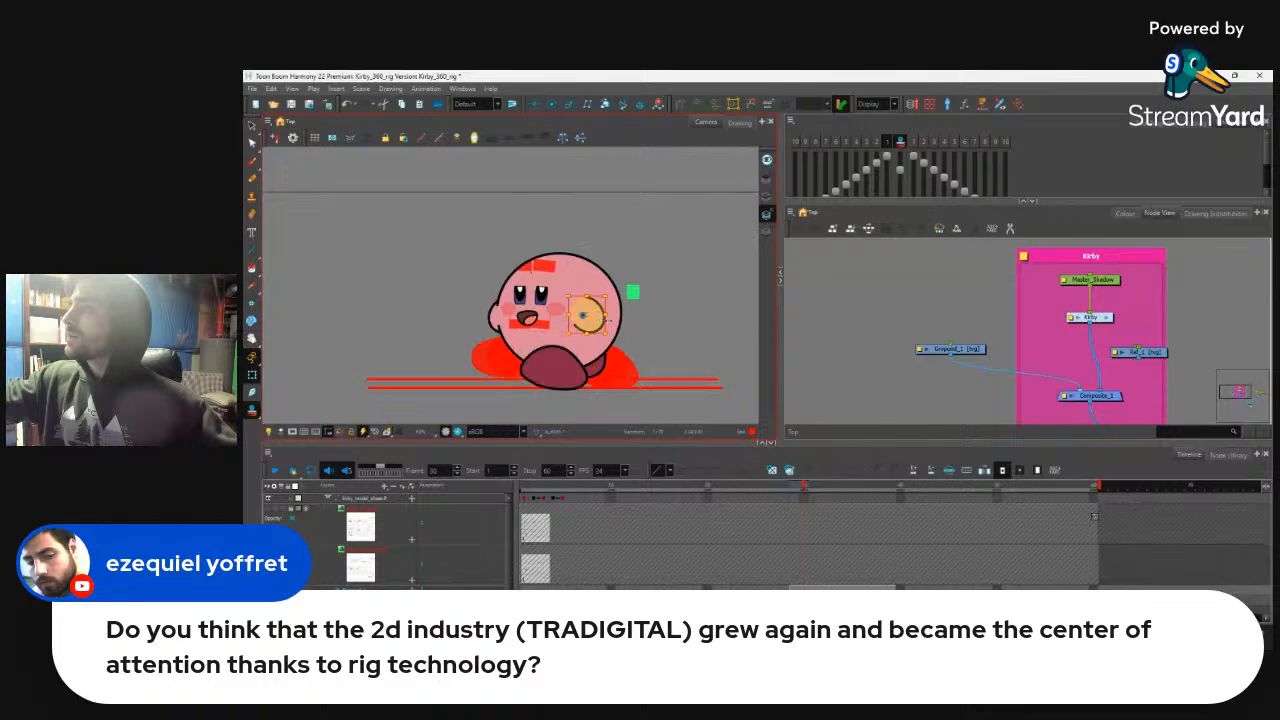
{"action": "left_click_drag", "start_coordinate": [613, 335], "coordinate": [605, 319]}
{"action": "left_click", "coordinate": [495, 318]}
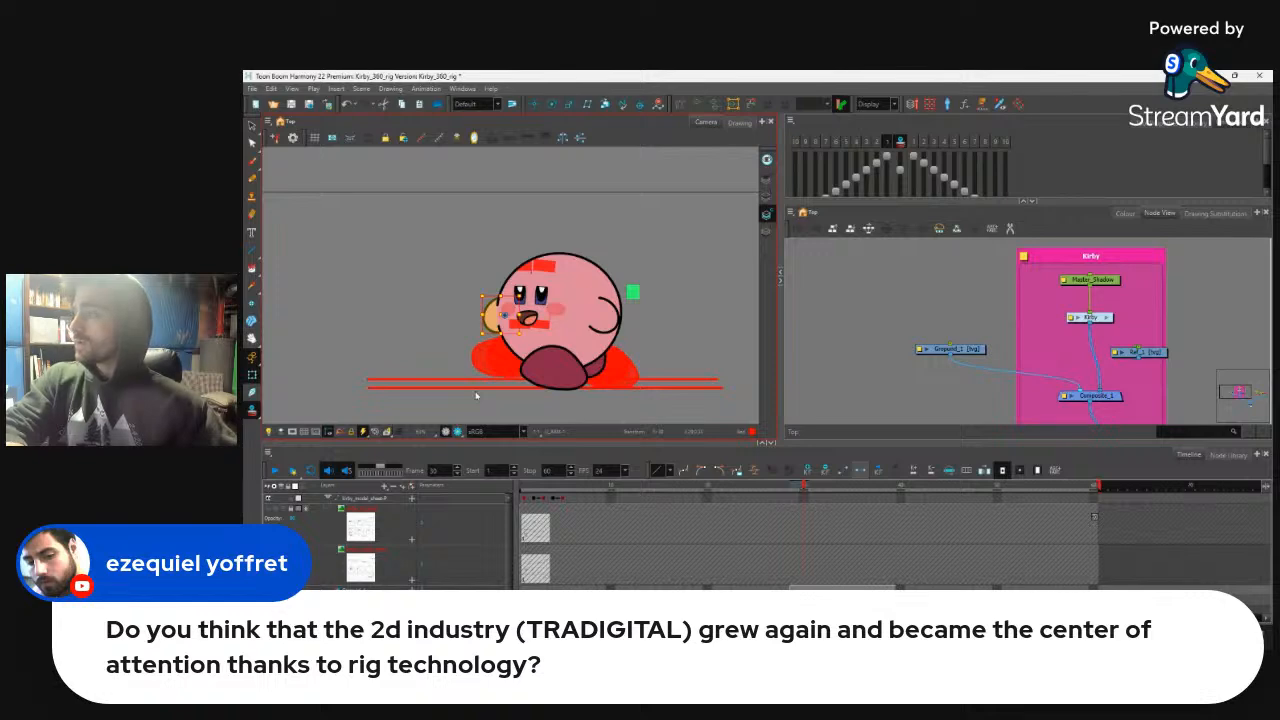
Step: Raise both of Kirby's upper eyelid pieces to uncover the tops of the eyes at frame 30
{"action": "key", "text": "2"}
{"action": "key", "text": "2"}
{"action": "key", "text": "2"}
{"action": "key", "text": "2"}
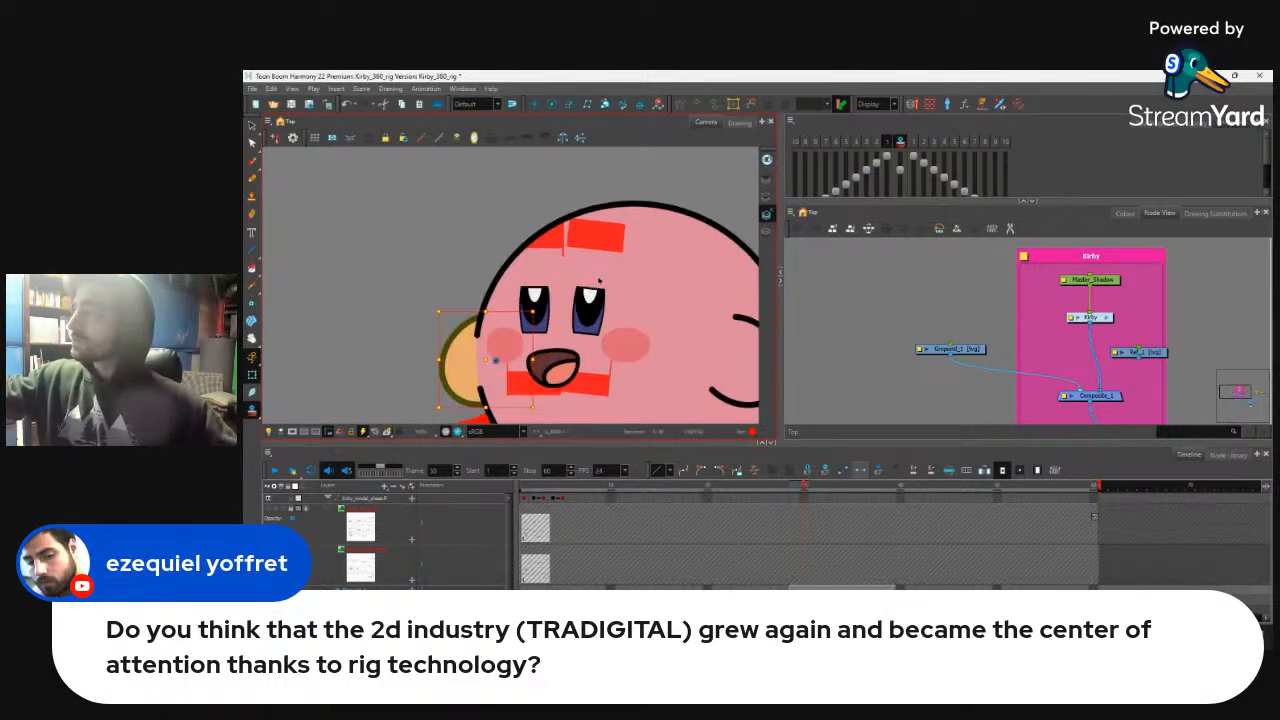
{"action": "left_click", "coordinate": [601, 281]}
{"action": "left_click_drag", "start_coordinate": [605, 283], "coordinate": [605, 249]}
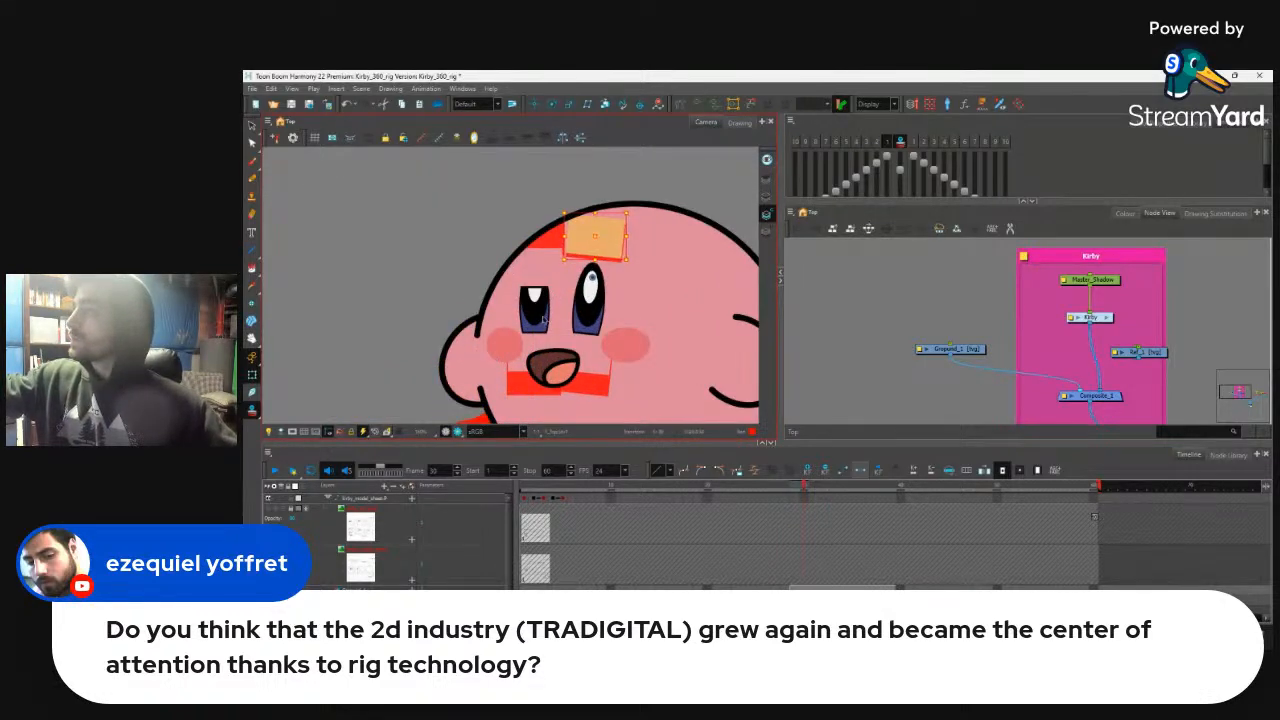
{"action": "left_click", "coordinate": [541, 257]}
{"action": "left_click_drag", "start_coordinate": [542, 274], "coordinate": [543, 243]}
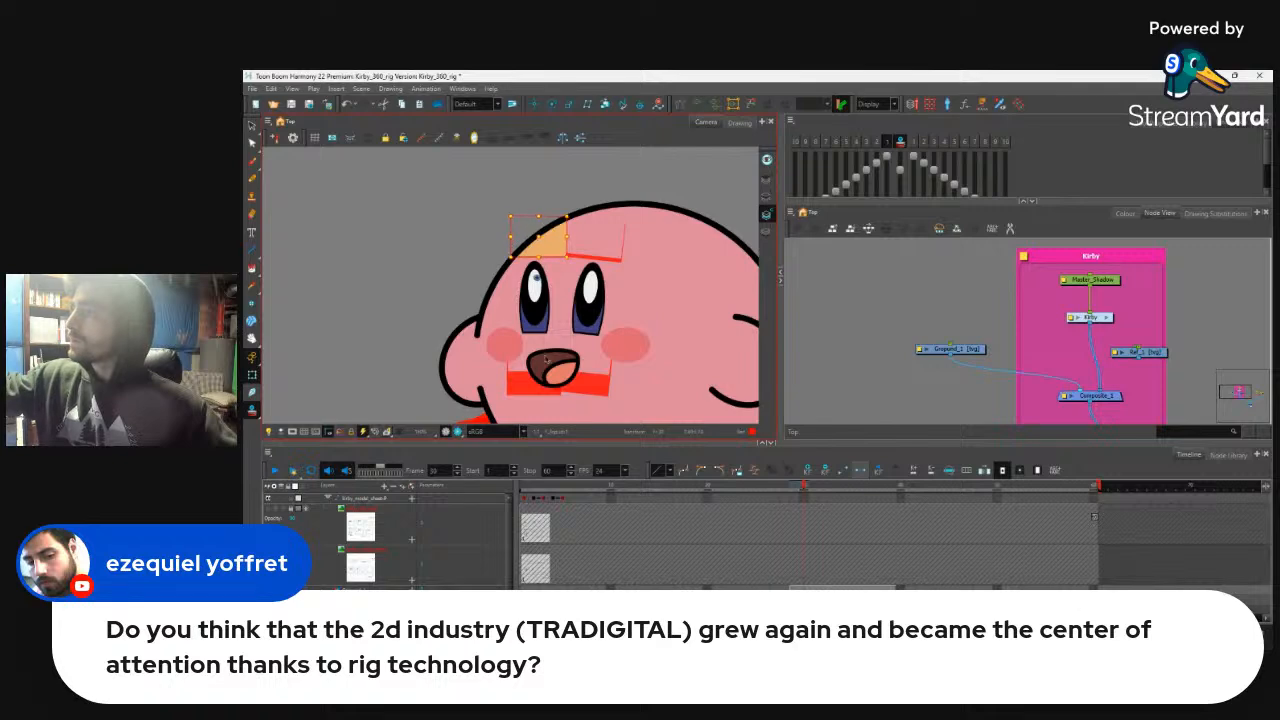
Step: Lower the bottom eyelid pieces to uncover the lower parts of Kirby's eyes
{"action": "left_click", "coordinate": [532, 366]}
{"action": "left_click_drag", "start_coordinate": [533, 353], "coordinate": [586, 372]}
{"action": "left_click", "coordinate": [590, 352]}
{"action": "key", "text": "space"}
{"action": "left_click_drag", "start_coordinate": [635, 308], "coordinate": [639, 279]}
Step: Adjust the mouth's position beneath the opened eyes, flipping between neighbouring frames to compare and nudging it sideways
{"action": "left_click", "coordinate": [568, 352]}
{"action": "mouse_move", "coordinate": [567, 343]}
{"action": "left_mouse_down"}
{"action": "mouse_move", "coordinate": [571, 358]}
{"action": "mouse_move", "coordinate": [564, 333]}
{"action": "left_mouse_up"}
{"action": "key", "text": "comma"}
{"action": "key", "text": "period"}
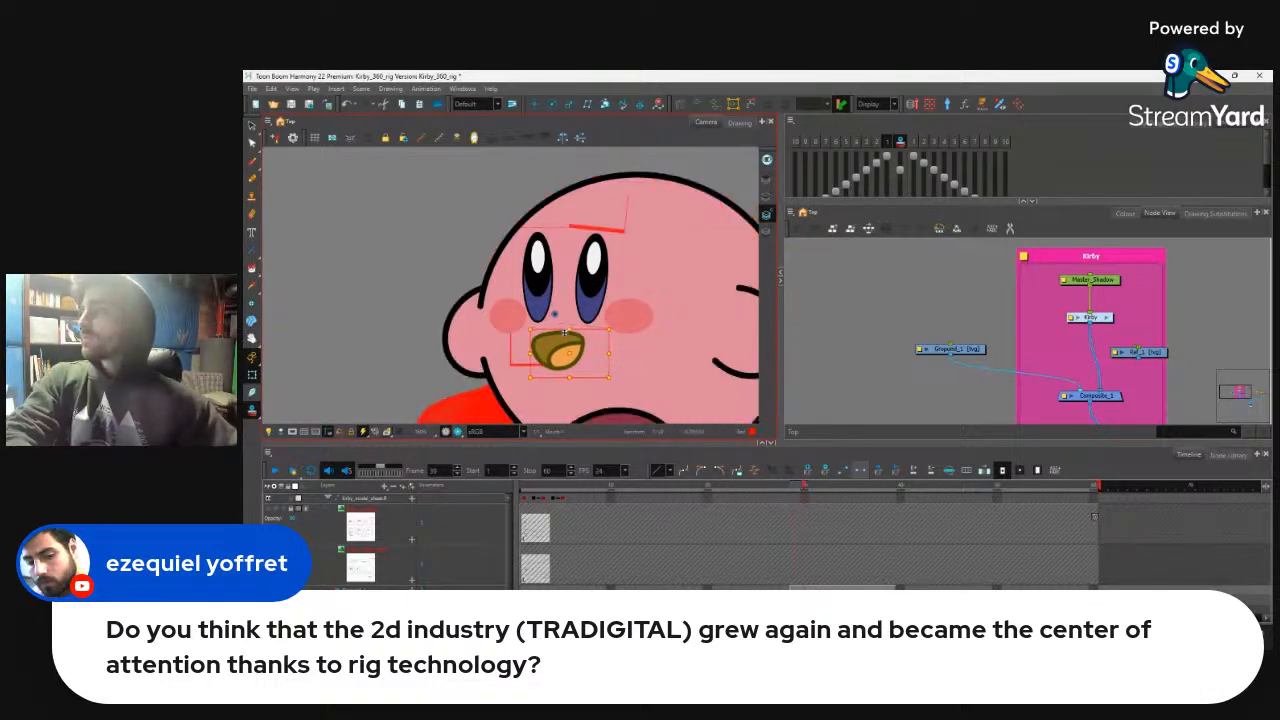
{"action": "key", "text": "comma"}
{"action": "key", "text": "period"}
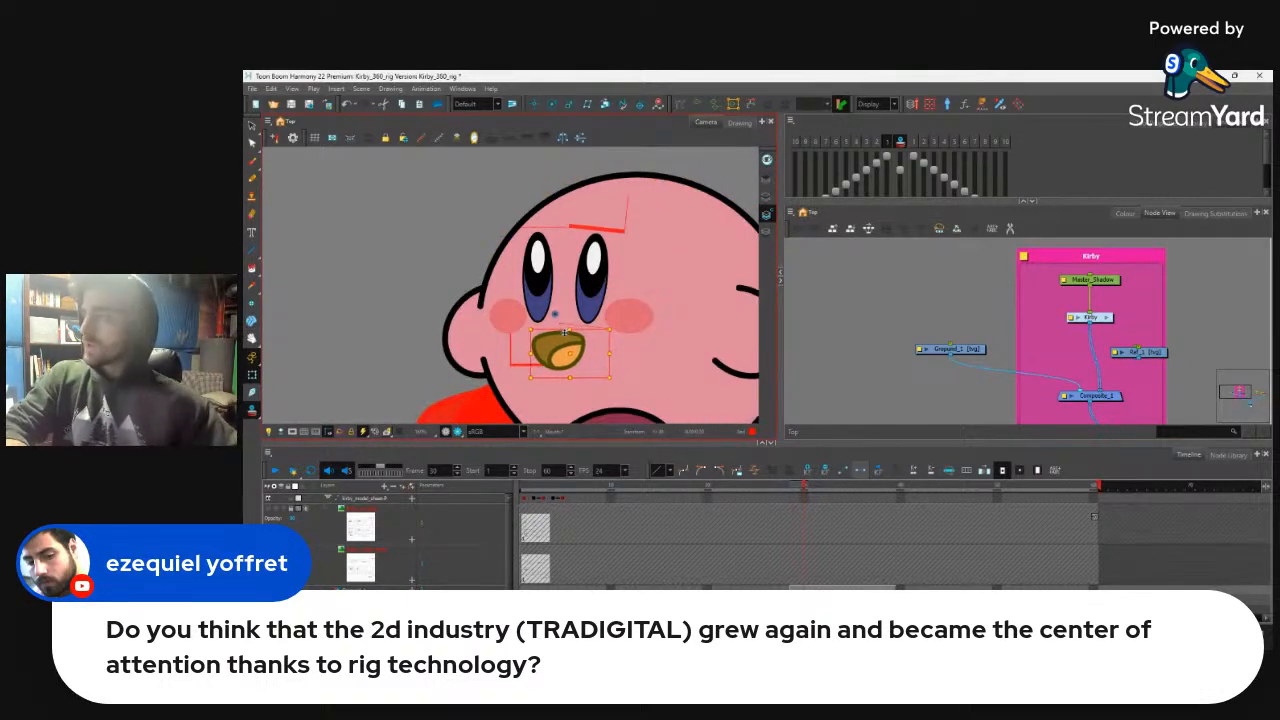
{"action": "key", "text": "comma"}
{"action": "key", "text": "period"}
{"action": "key", "text": "Left"}
{"action": "key", "text": "Left"}
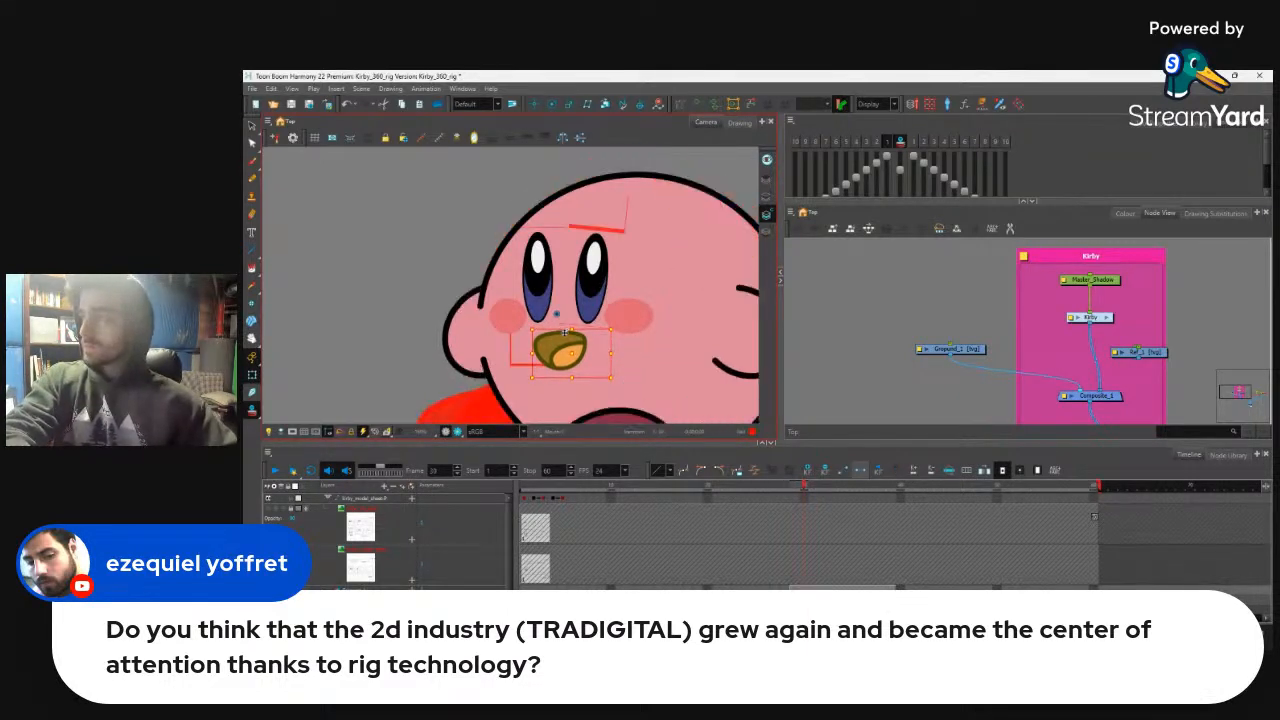
Step: Shift the sole piece of Kirby's near foot forward so that it extends ahead of the foot
{"action": "scroll", "coordinate": [563, 332], "scroll_direction": "down", "scroll_amount": 5}
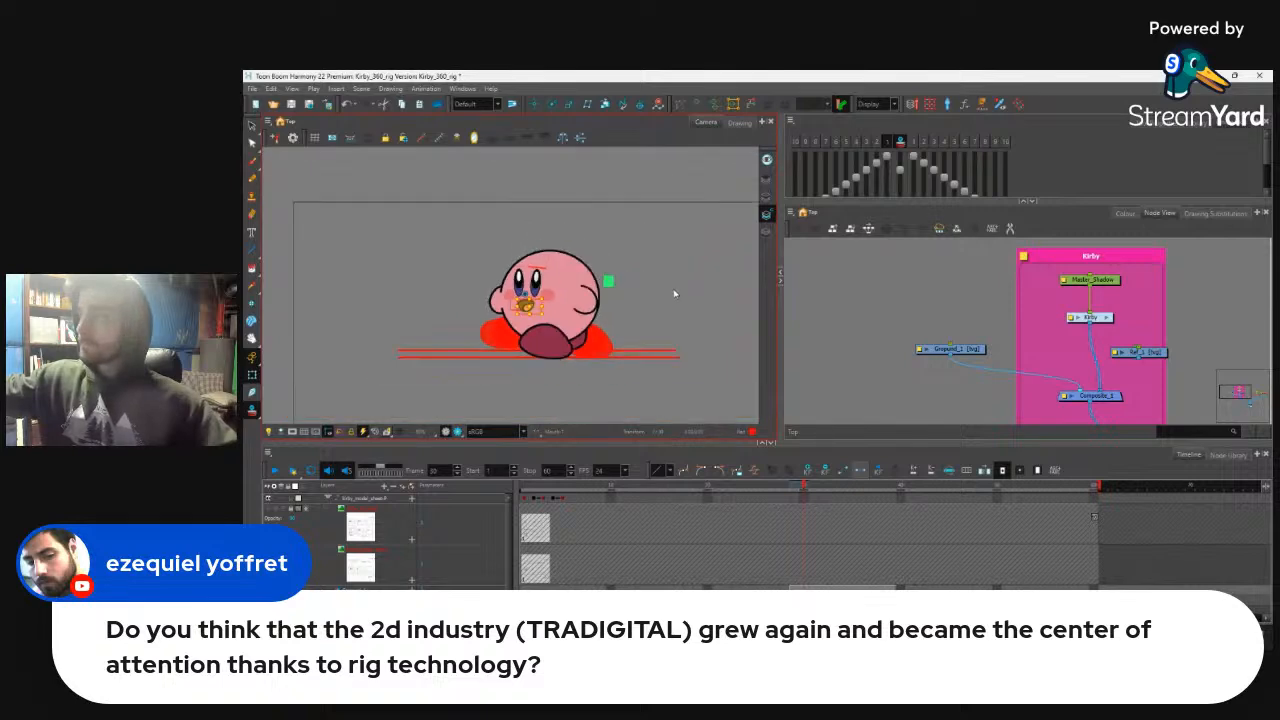
{"action": "scroll", "coordinate": [651, 307], "scroll_direction": "up", "scroll_amount": 3}
{"action": "scroll", "coordinate": [655, 315], "scroll_direction": "down", "scroll_amount": 2}
{"action": "scroll", "coordinate": [656, 335], "scroll_direction": "up", "scroll_amount": 1}
{"action": "scroll", "coordinate": [656, 350], "scroll_direction": "down", "scroll_amount": 1}
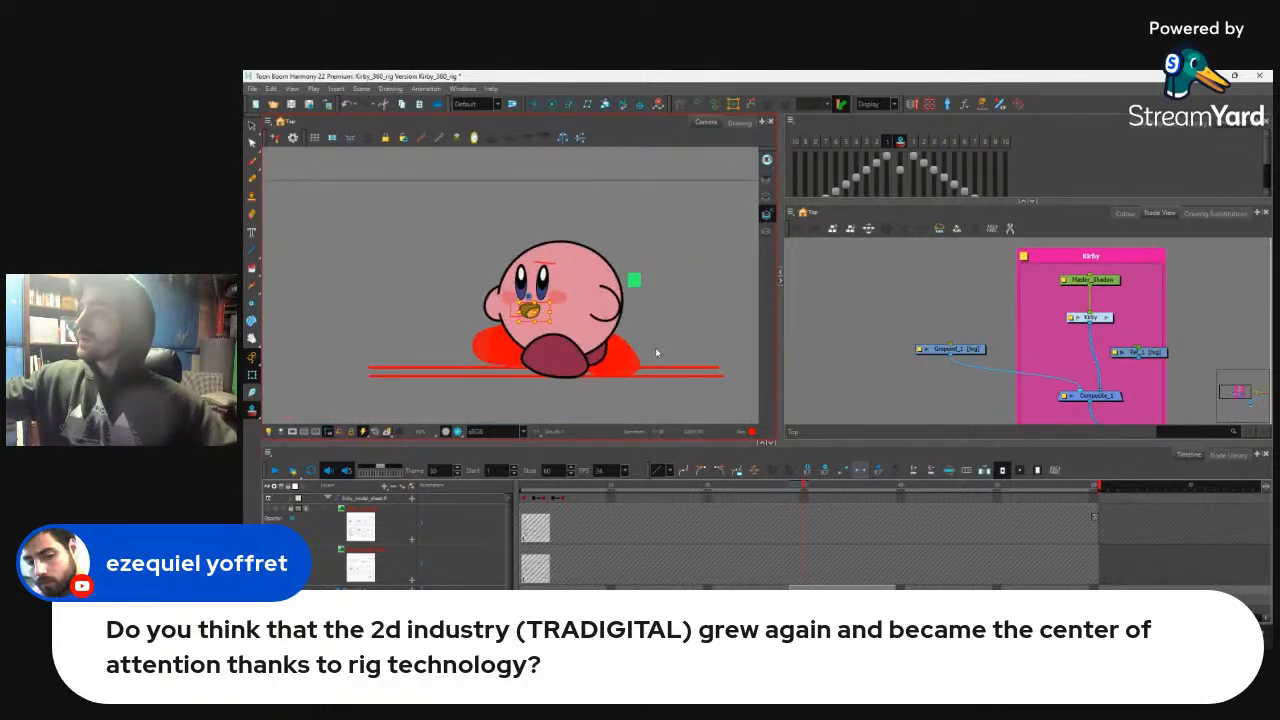
{"action": "scroll", "coordinate": [655, 347], "scroll_direction": "up", "scroll_amount": 3}
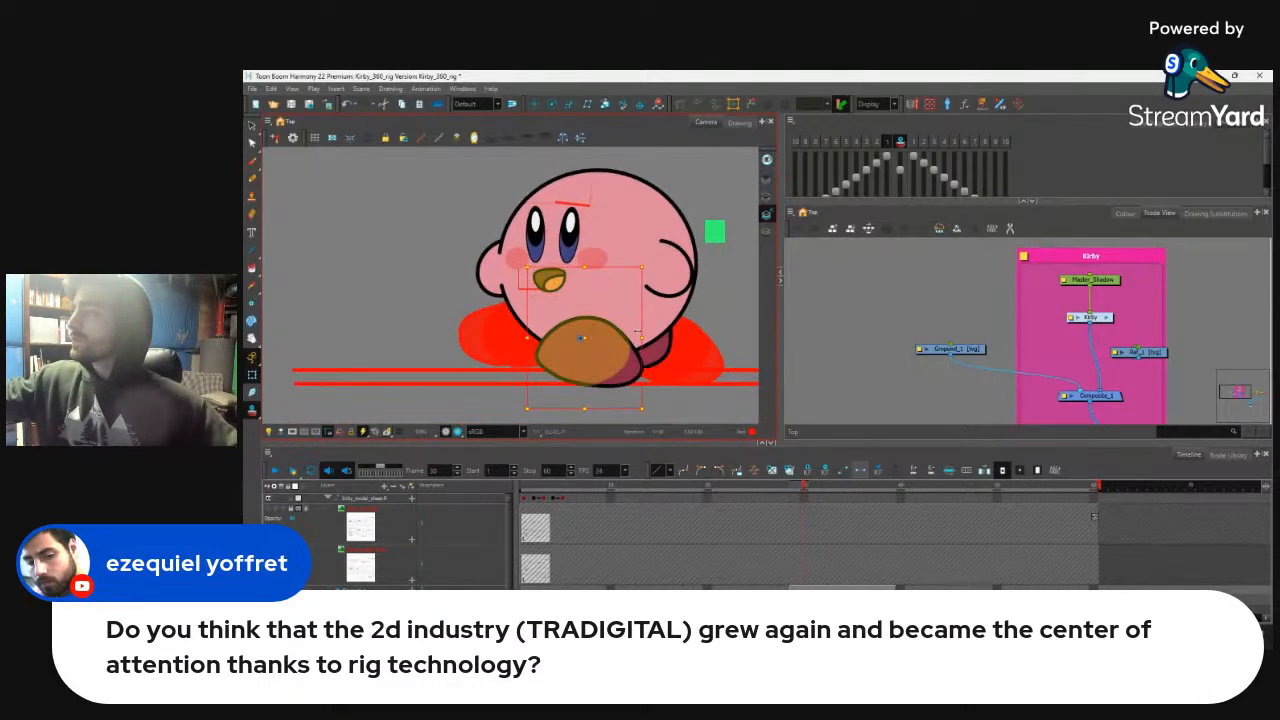
{"action": "left_click", "coordinate": [632, 375]}
{"action": "left_click", "coordinate": [632, 373]}
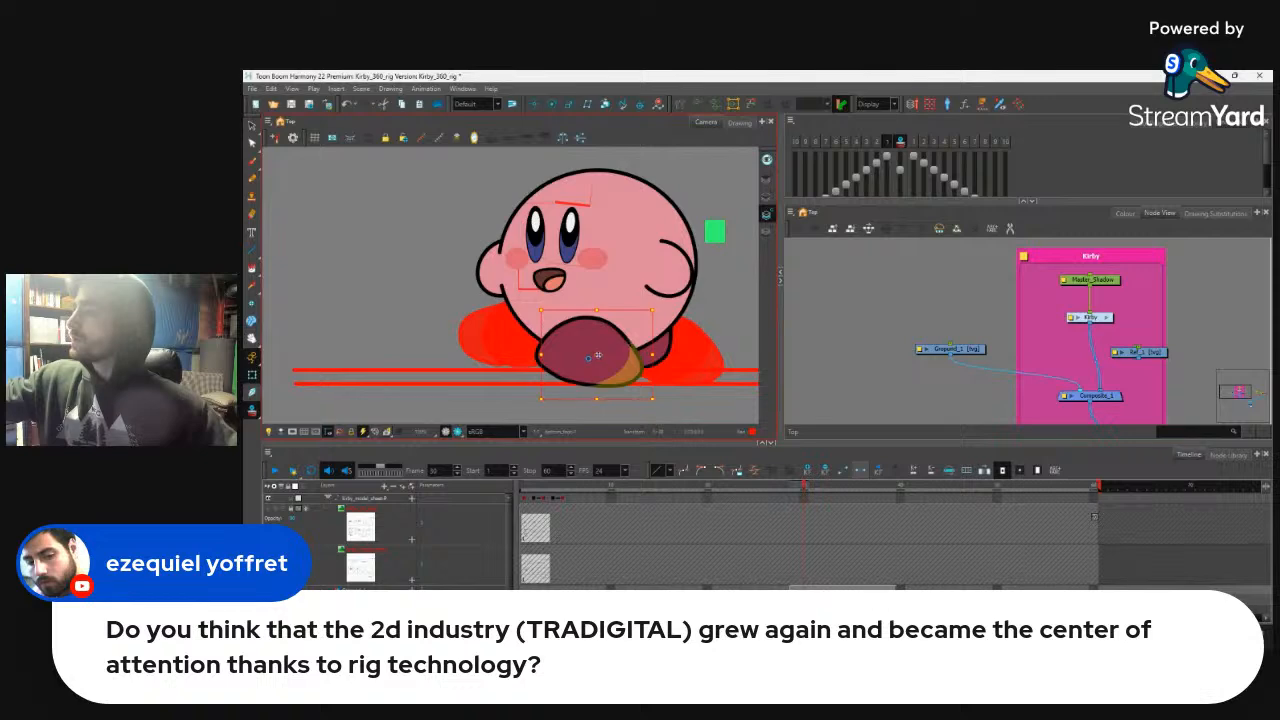
{"action": "left_click_drag", "start_coordinate": [597, 355], "coordinate": [556, 356]}
{"action": "left_click_drag", "start_coordinate": [617, 396], "coordinate": [620, 391]}
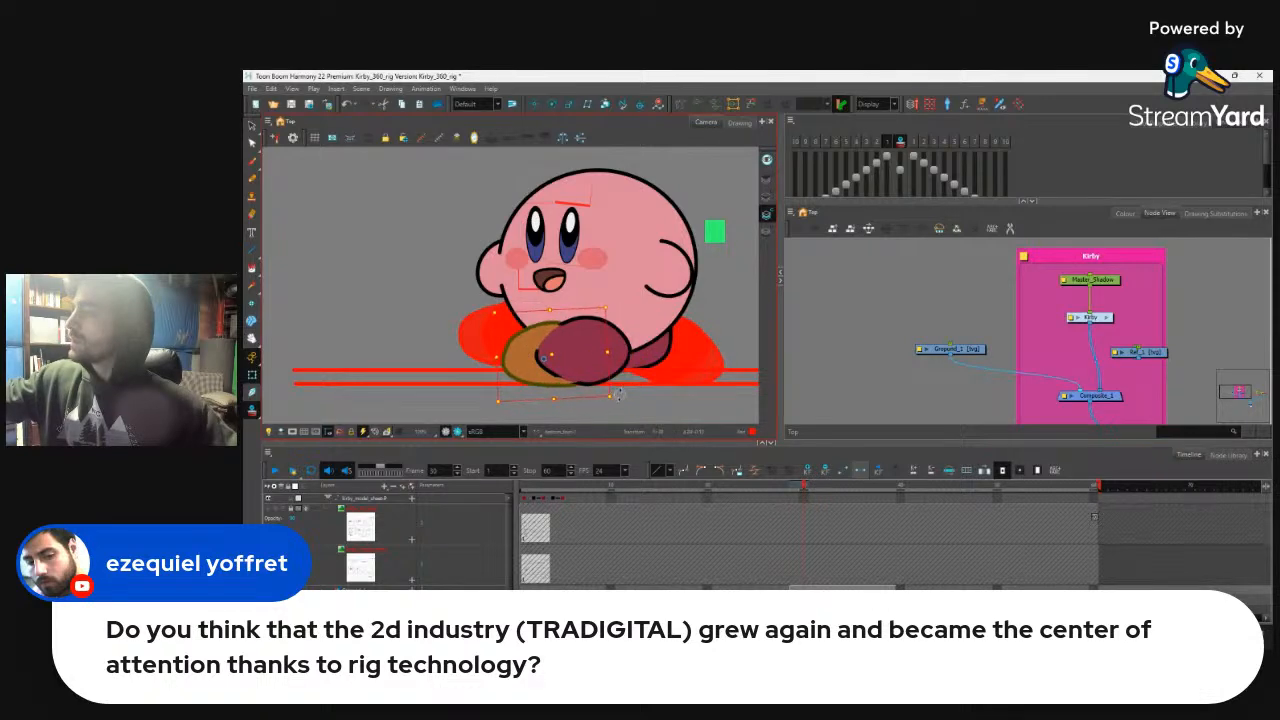
{"action": "left_click_drag", "start_coordinate": [613, 307], "coordinate": [605, 293]}
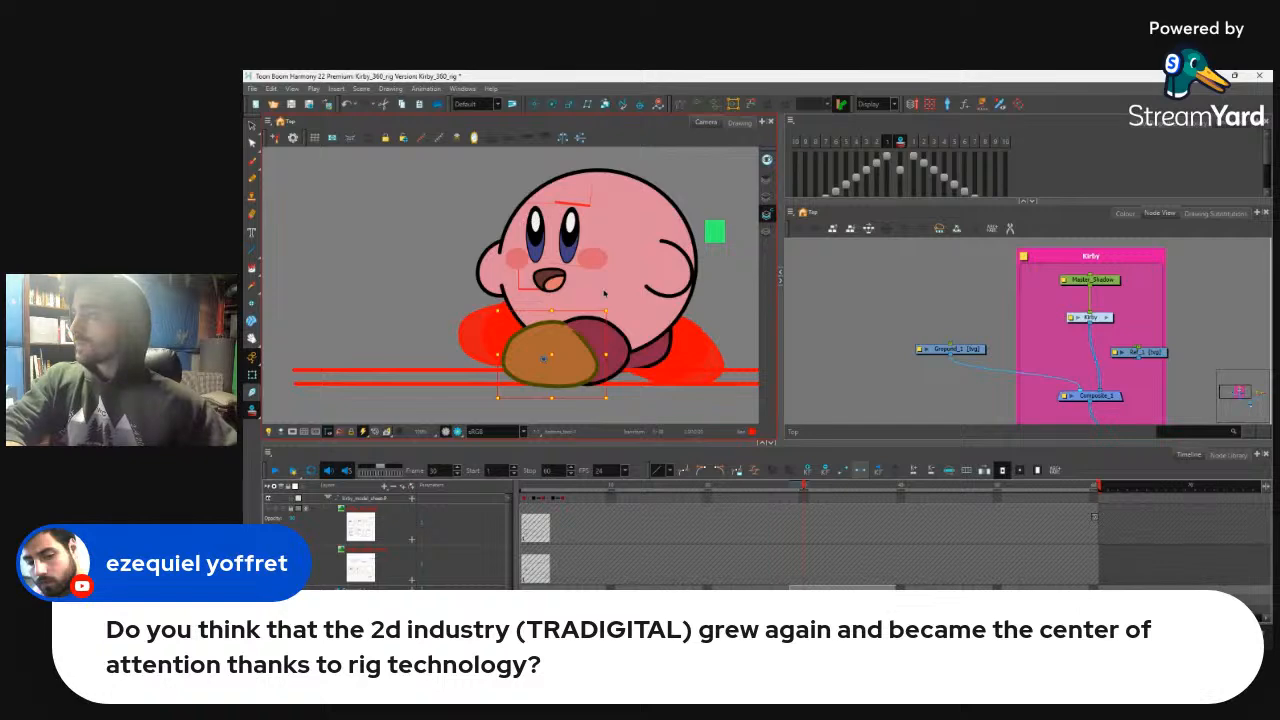
{"action": "left_click", "coordinate": [710, 403]}
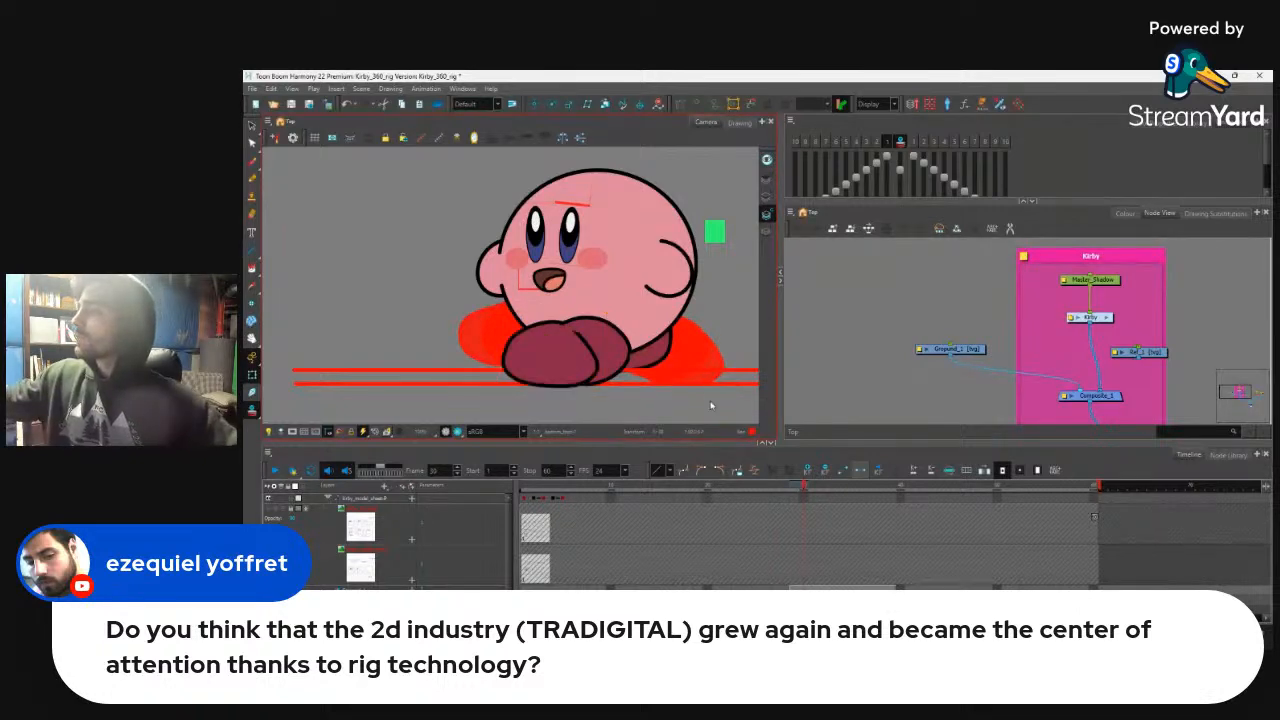
Step: Reshape the outline of the near foot's main piece with its deformer points
{"action": "left_click", "coordinate": [603, 353]}
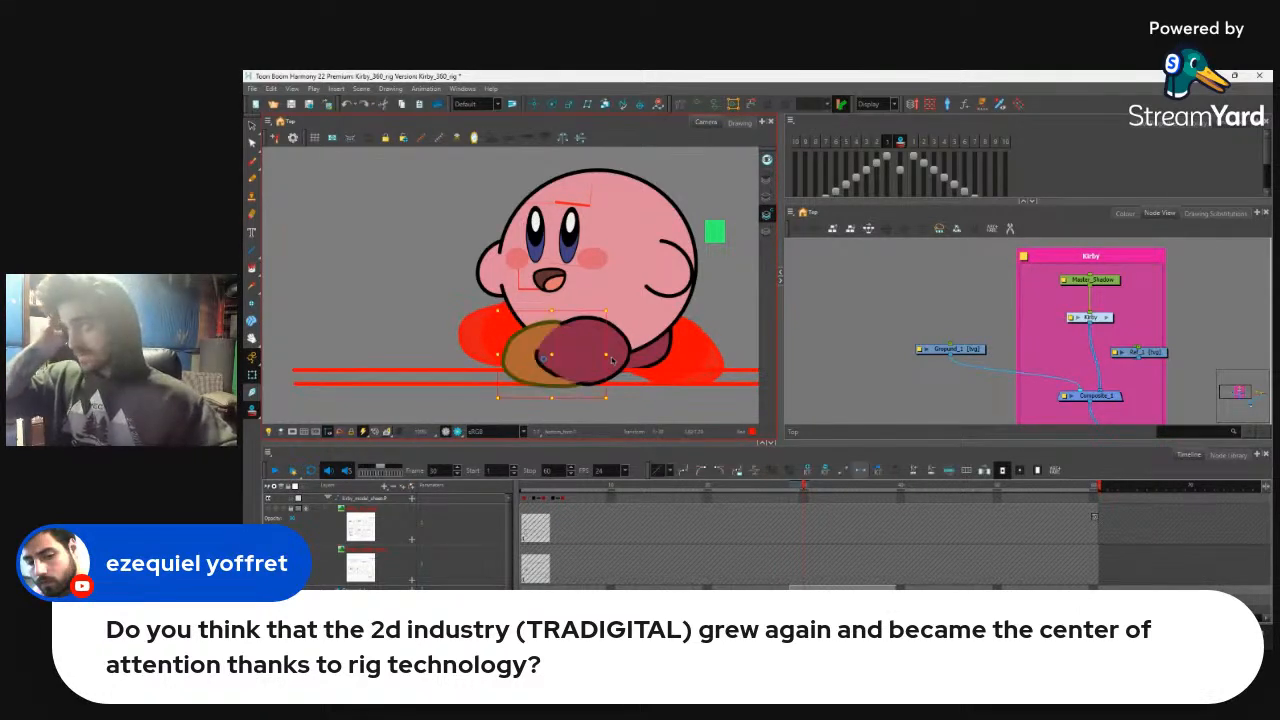
{"action": "left_click", "coordinate": [601, 353]}
{"action": "key", "text": "alt+q"}
{"action": "mouse_move", "coordinate": [562, 380]}
{"action": "left_mouse_down"}
{"action": "mouse_move", "coordinate": [540, 360]}
{"action": "mouse_move", "coordinate": [538, 374]}
{"action": "mouse_move", "coordinate": [577, 361]}
{"action": "left_mouse_up"}
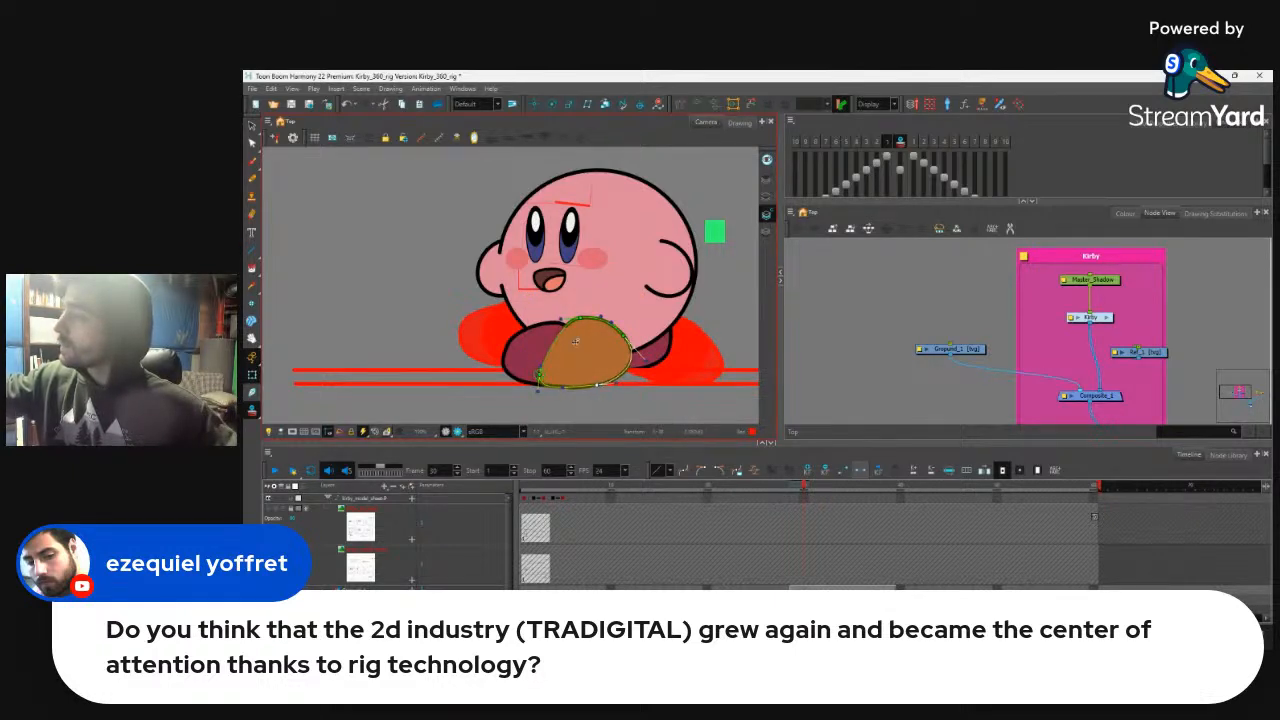
{"action": "left_click_drag", "start_coordinate": [580, 317], "coordinate": [570, 314]}
Step: Deform the forward sole piece, raising its front and lower edges and adjusting its upper curve
{"action": "key", "text": "alt+s"}
{"action": "left_click", "coordinate": [541, 347]}
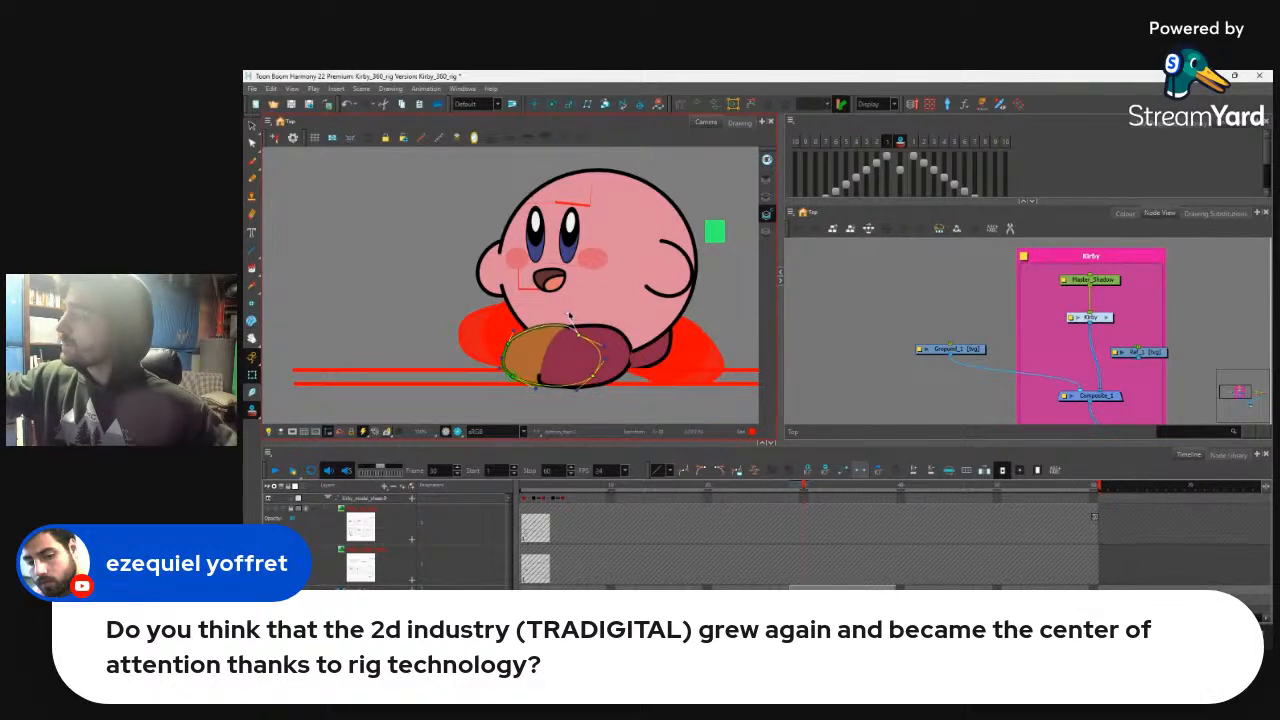
{"action": "left_click_drag", "start_coordinate": [508, 349], "coordinate": [509, 335]}
{"action": "left_click_drag", "start_coordinate": [512, 376], "coordinate": [516, 367]}
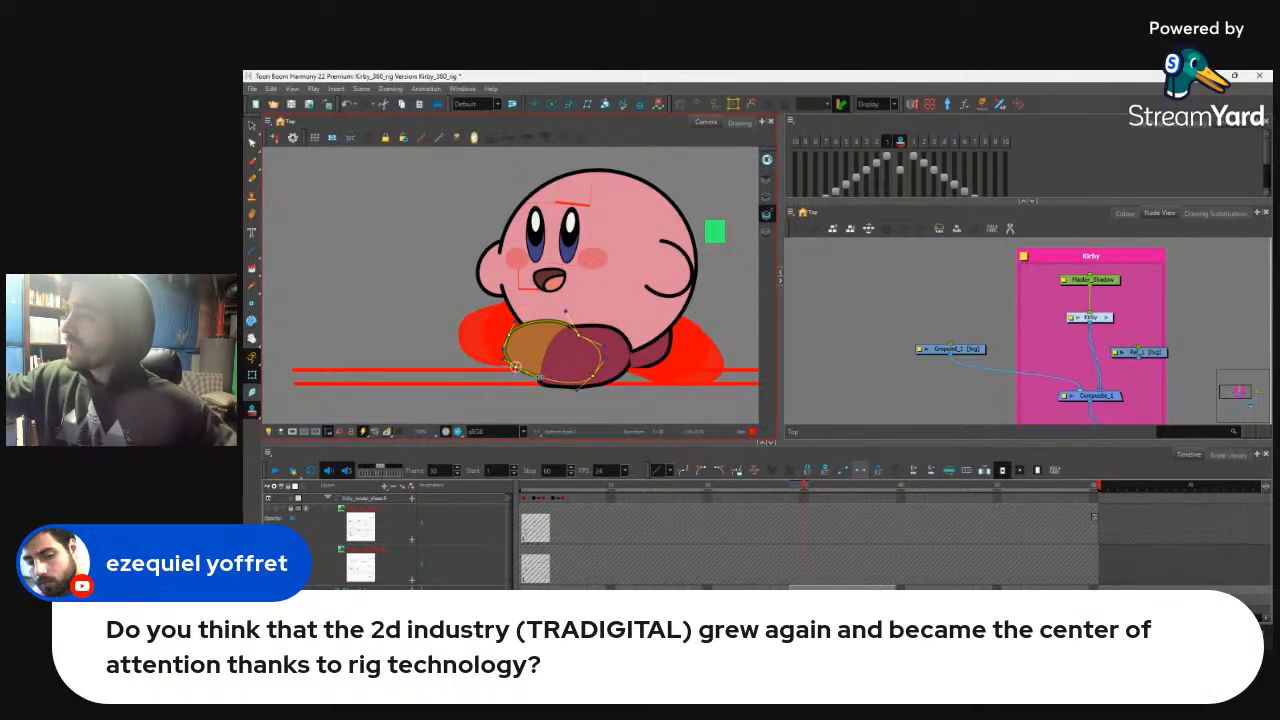
{"action": "mouse_move", "coordinate": [565, 311]}
{"action": "left_mouse_down"}
{"action": "mouse_move", "coordinate": [555, 316]}
{"action": "mouse_move", "coordinate": [582, 329]}
{"action": "left_mouse_up"}
Step: Refine the deformation of the near foot's main piece and sole so they blend into one elongated foot
{"action": "left_click", "coordinate": [557, 373]}
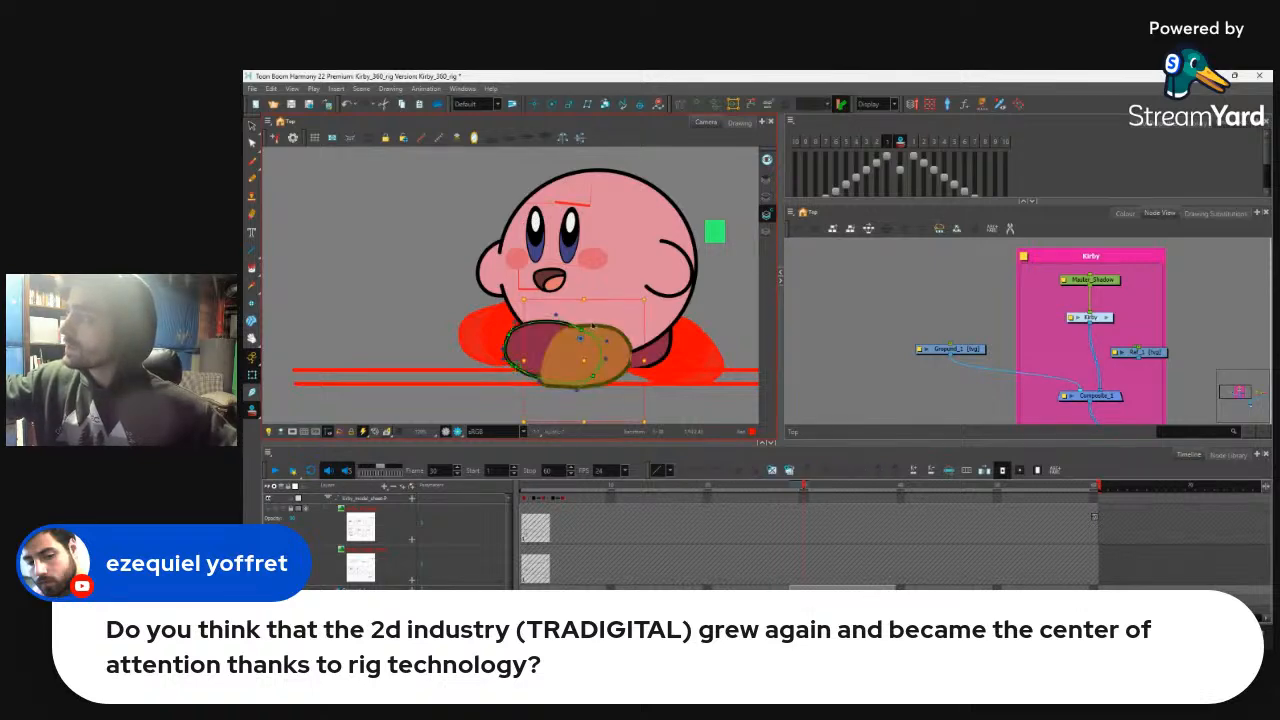
{"action": "left_click", "coordinate": [549, 376]}
{"action": "left_click", "coordinate": [553, 380]}
{"action": "mouse_move", "coordinate": [541, 379]}
{"action": "left_mouse_down"}
{"action": "mouse_move", "coordinate": [527, 371]}
{"action": "mouse_move", "coordinate": [592, 382]}
{"action": "mouse_move", "coordinate": [559, 383]}
{"action": "left_mouse_up"}
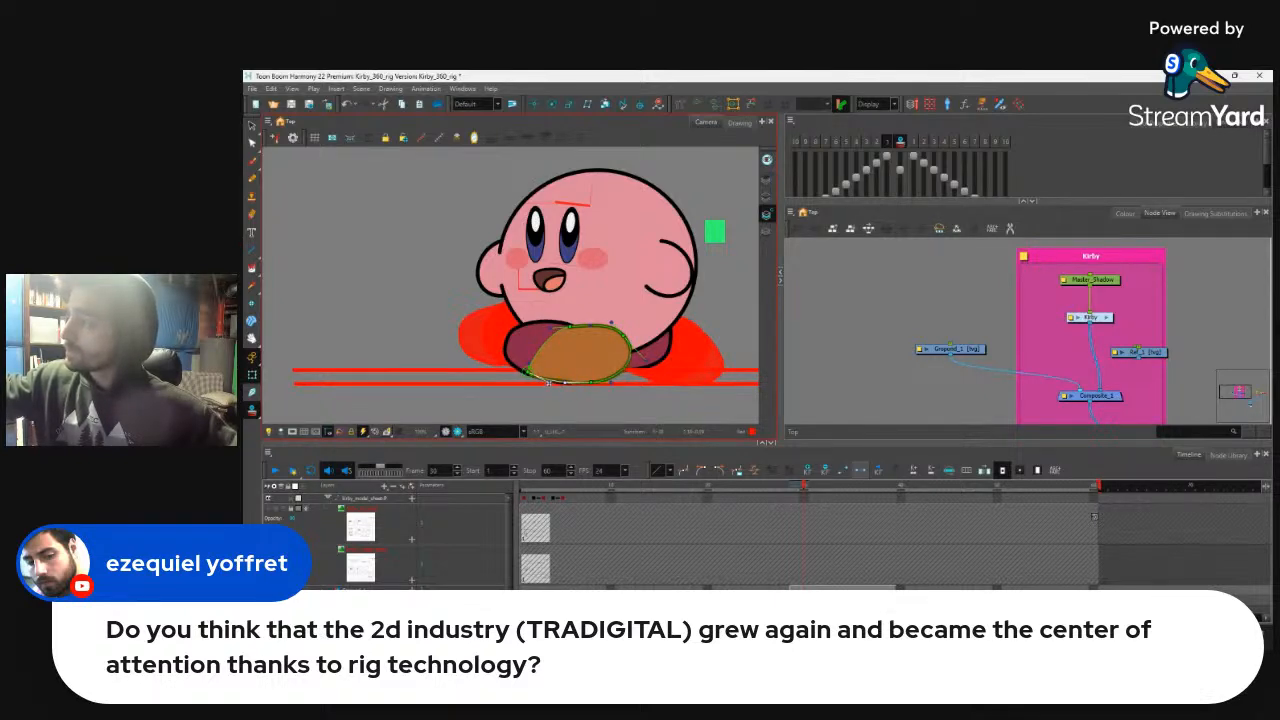
{"action": "left_click_drag", "start_coordinate": [571, 327], "coordinate": [613, 328]}
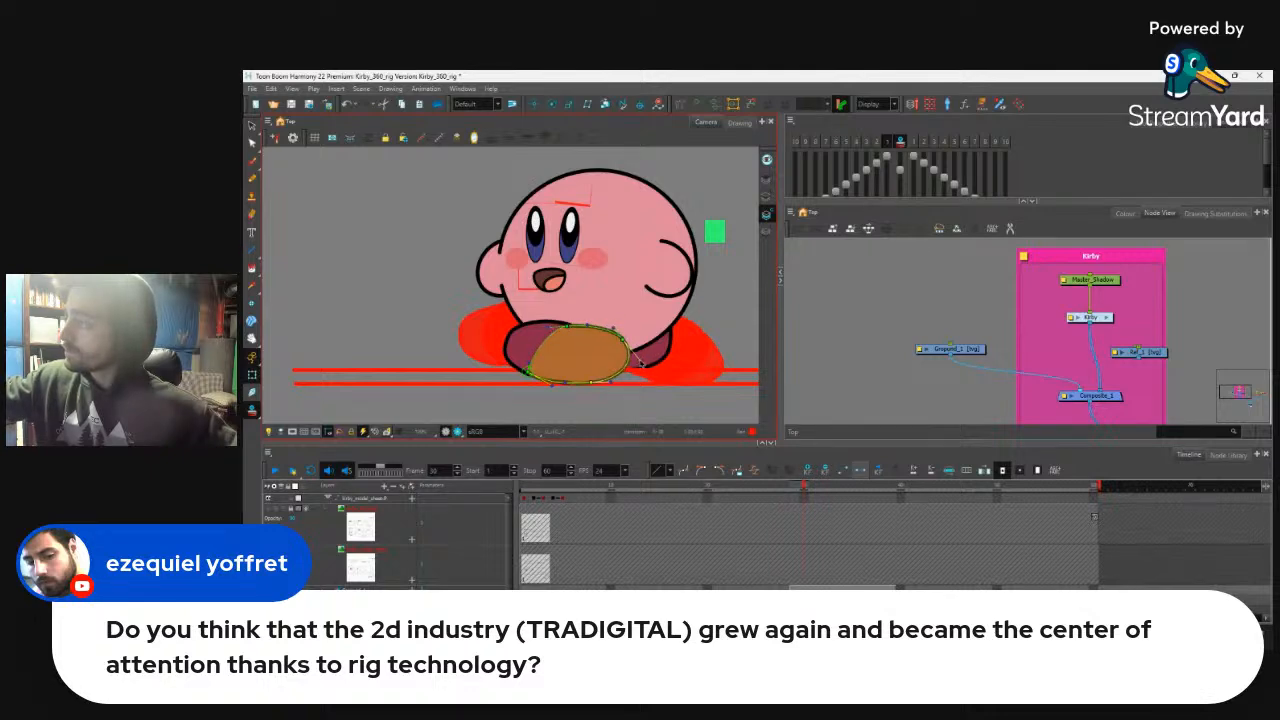
{"action": "key", "text": "alt+s"}
{"action": "left_click", "coordinate": [512, 344]}
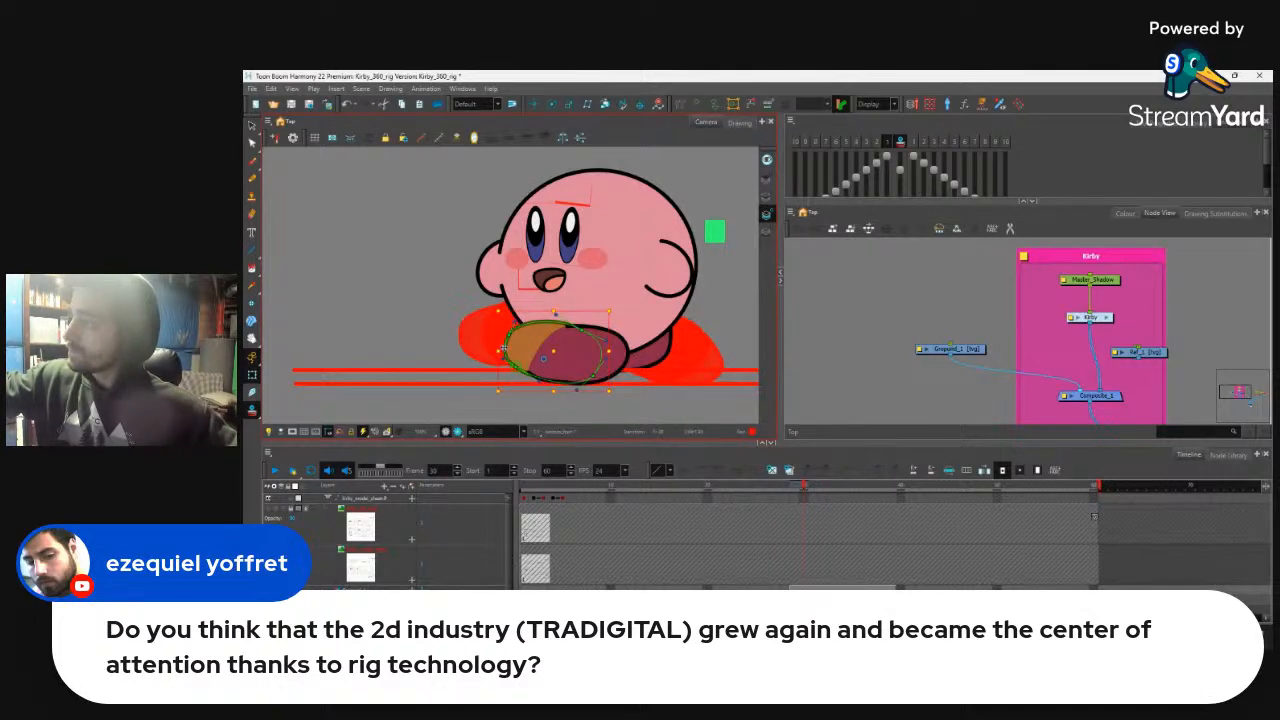
{"action": "key", "text": "alt+q"}
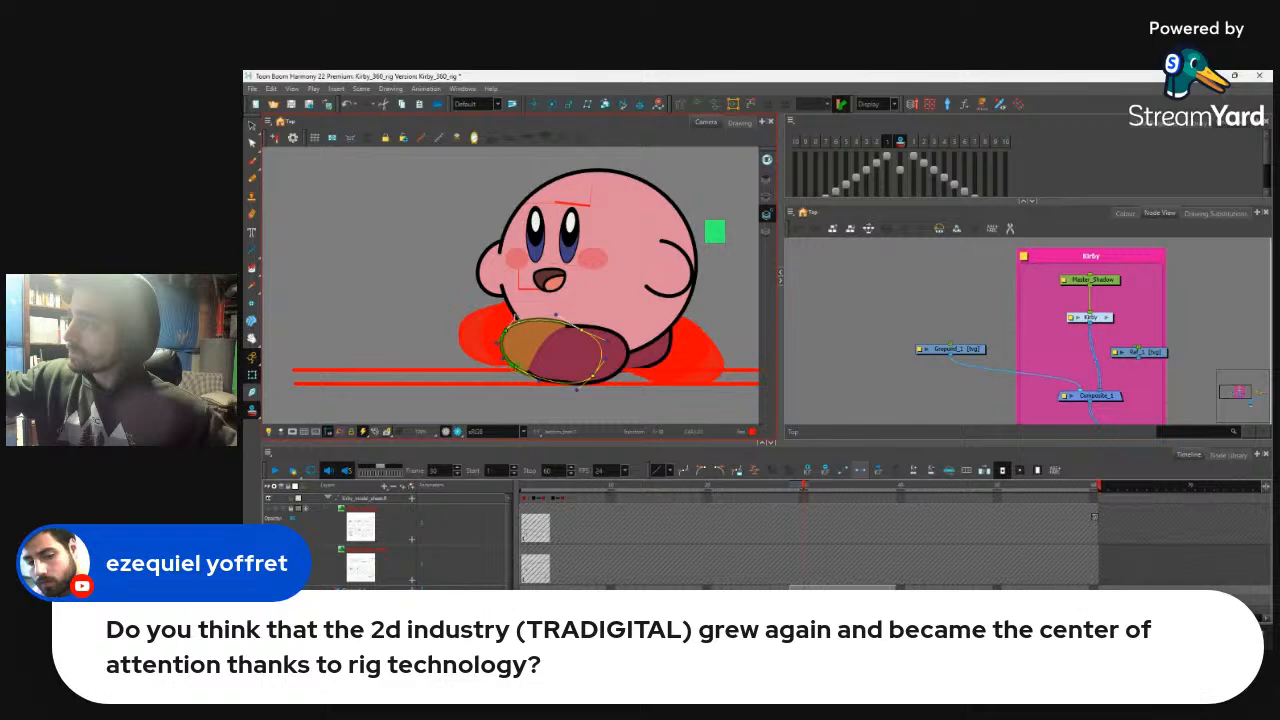
Step: Turn off onion skinning and deselect the foot to show the pose on its own
{"action": "key", "text": "2"}
{"action": "key", "text": "2"}
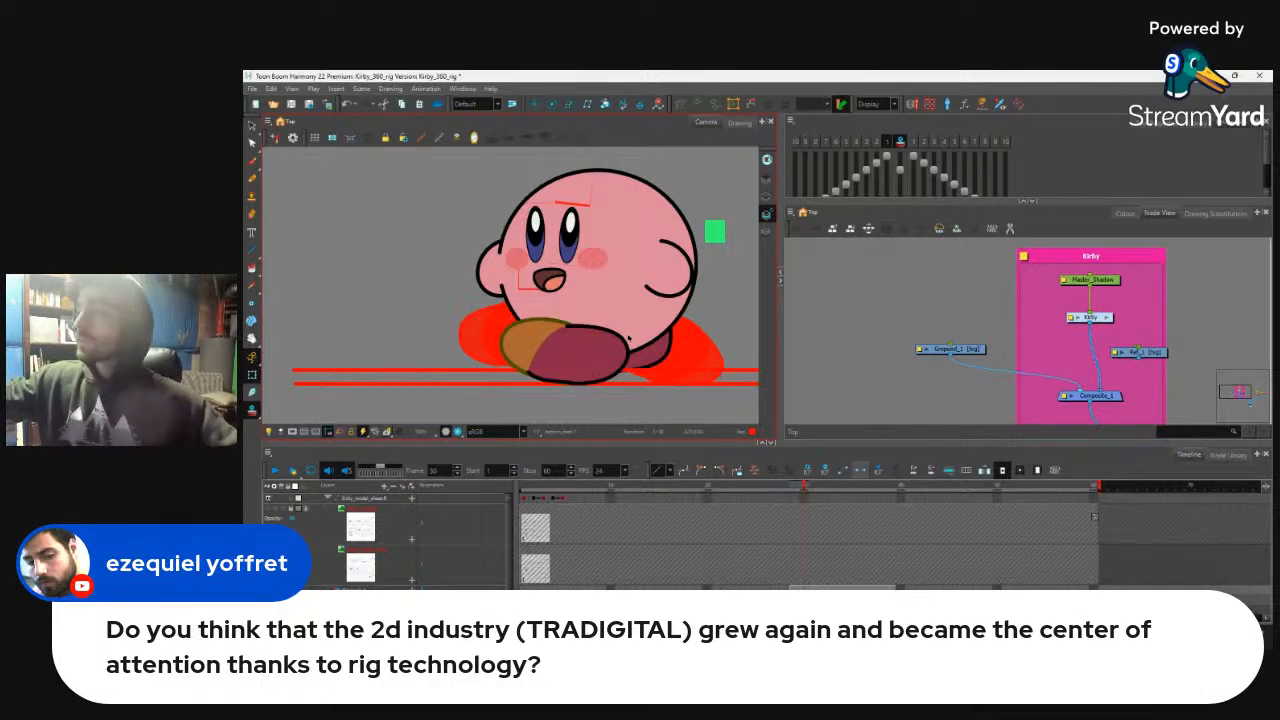
{"action": "key", "text": "1"}
{"action": "key", "text": "1"}
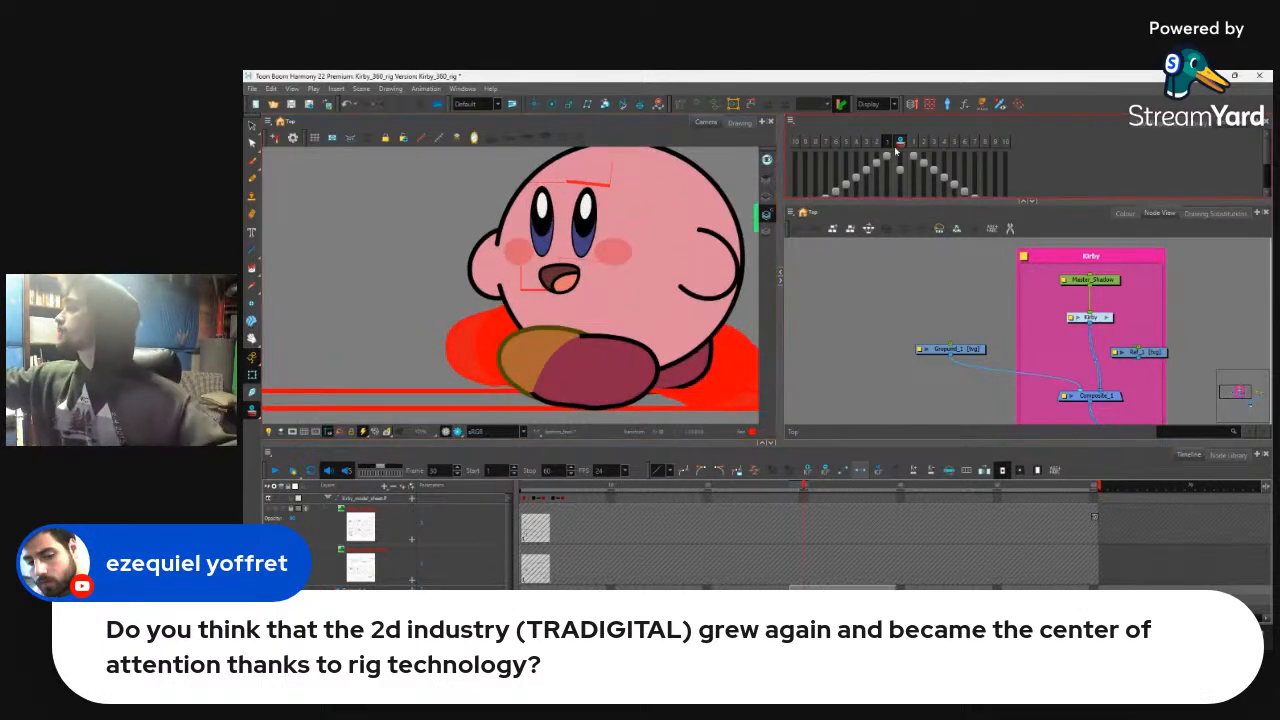
{"action": "left_click_drag", "start_coordinate": [685, 335], "coordinate": [643, 311]}
{"action": "left_click", "coordinate": [583, 396]}
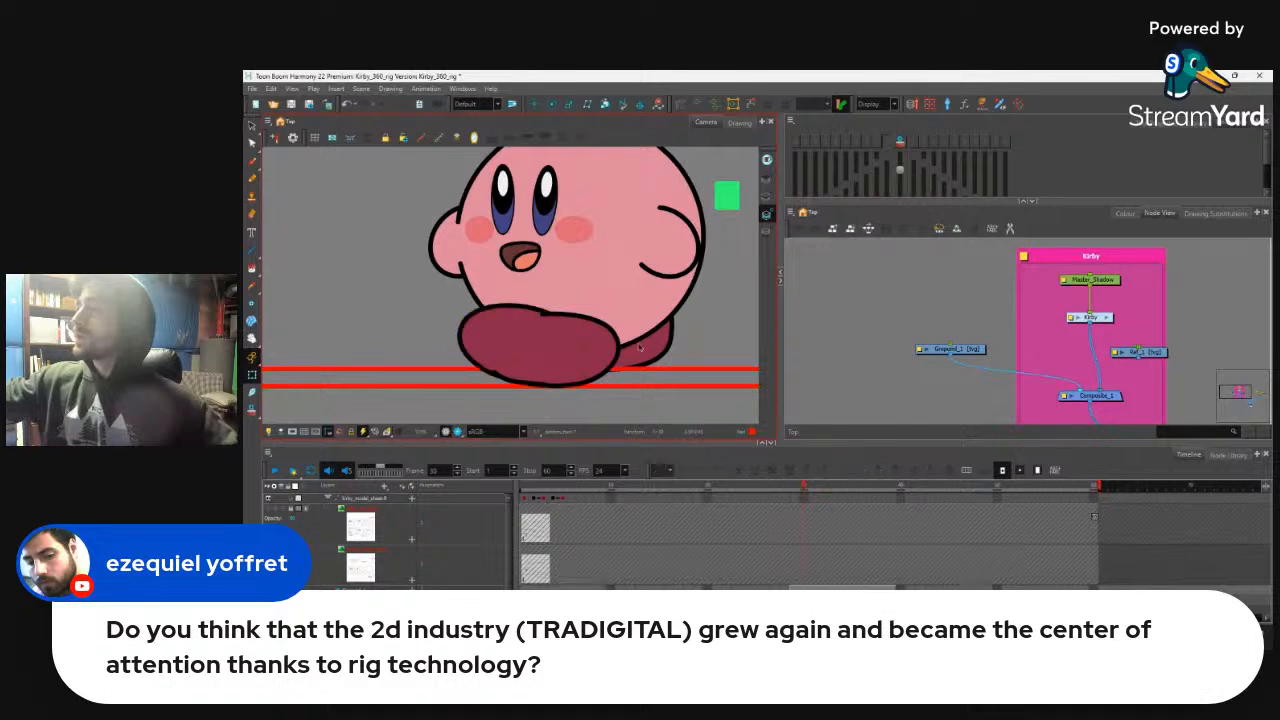
Step: Examine the merged foot contour up close and flip between frames to compare Kirby's poses
{"action": "key", "text": "1"}
{"action": "key", "text": "1"}
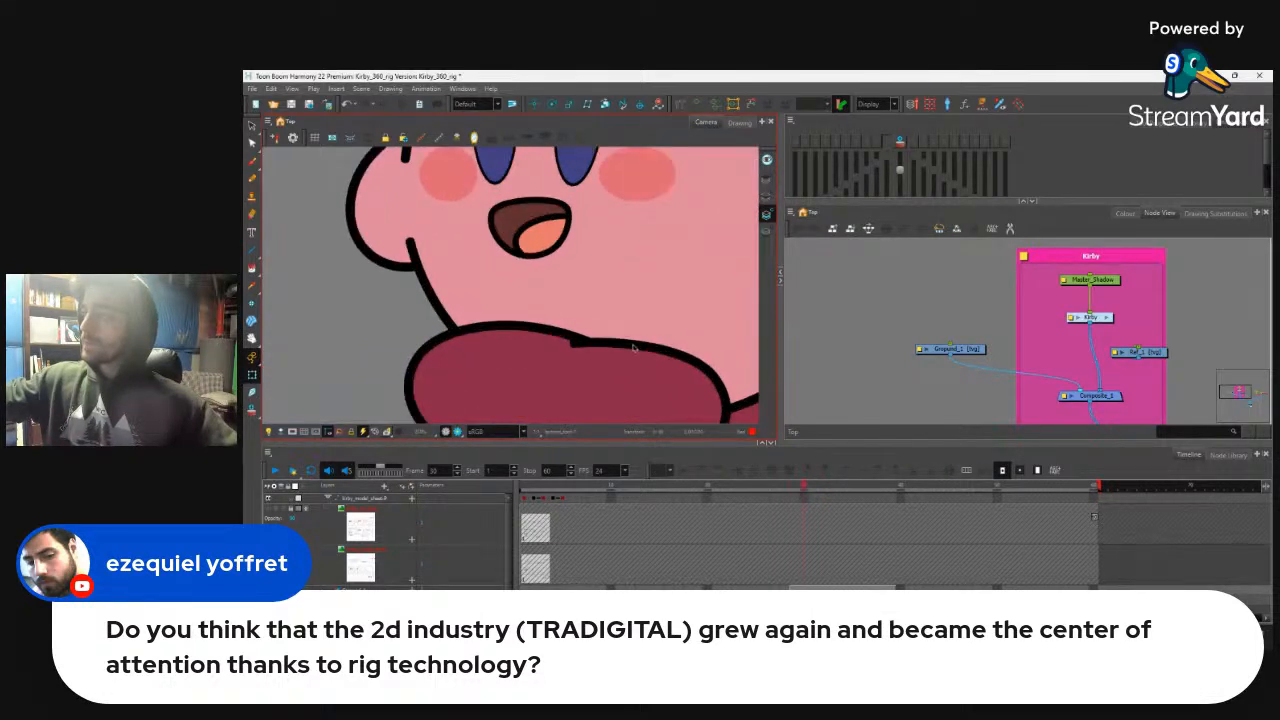
{"action": "key", "text": "2"}
{"action": "key", "text": "2"}
{"action": "key", "text": "2"}
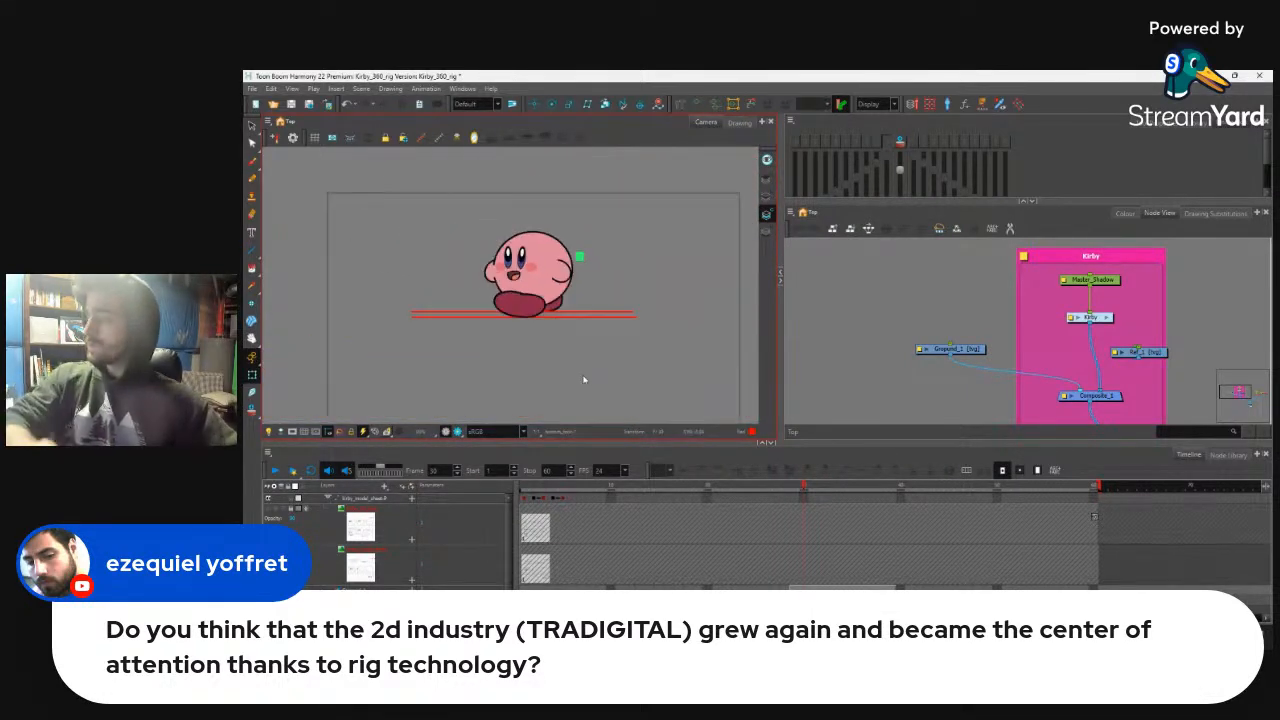
{"action": "key", "text": "comma"}
{"action": "key", "text": "comma"}
{"action": "key", "text": "period"}
{"action": "key", "text": "comma"}
{"action": "key", "text": "period"}
{"action": "key", "text": "1"}
{"action": "key", "text": "1"}
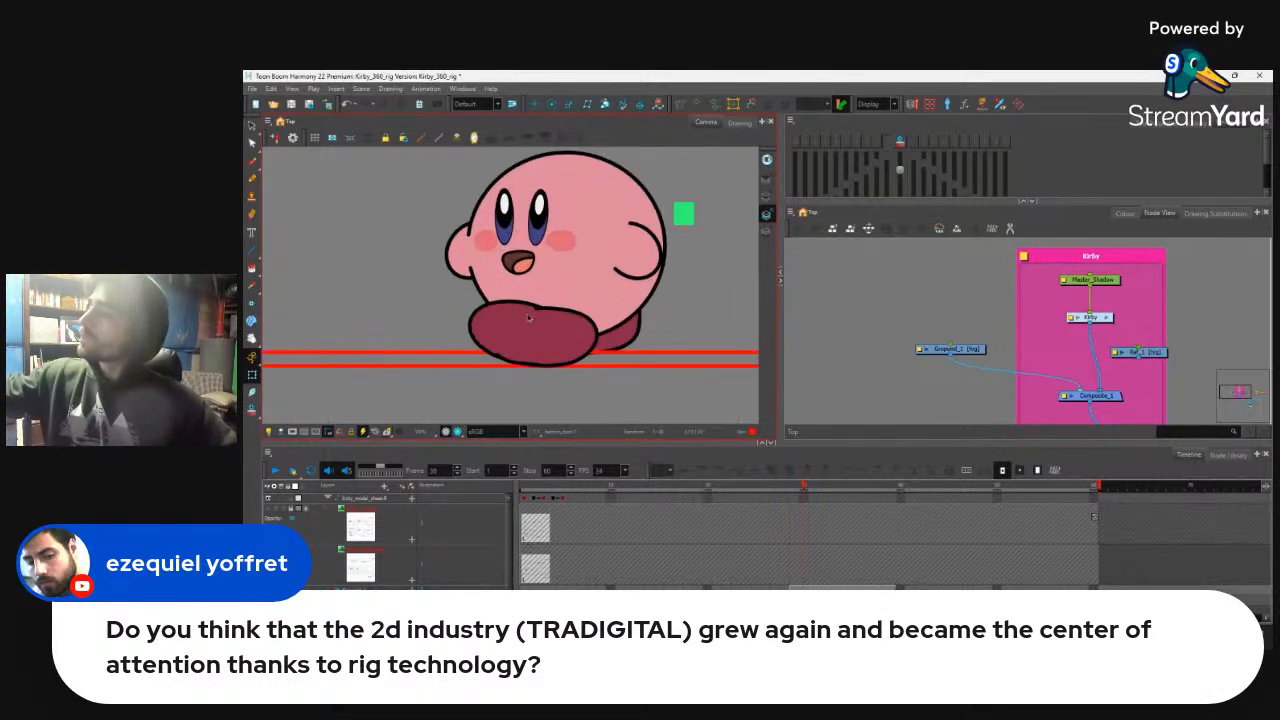
Step: Copy the near leg's pose from frame 4 and paste it onto frame 30
{"action": "left_click", "coordinate": [530, 317]}
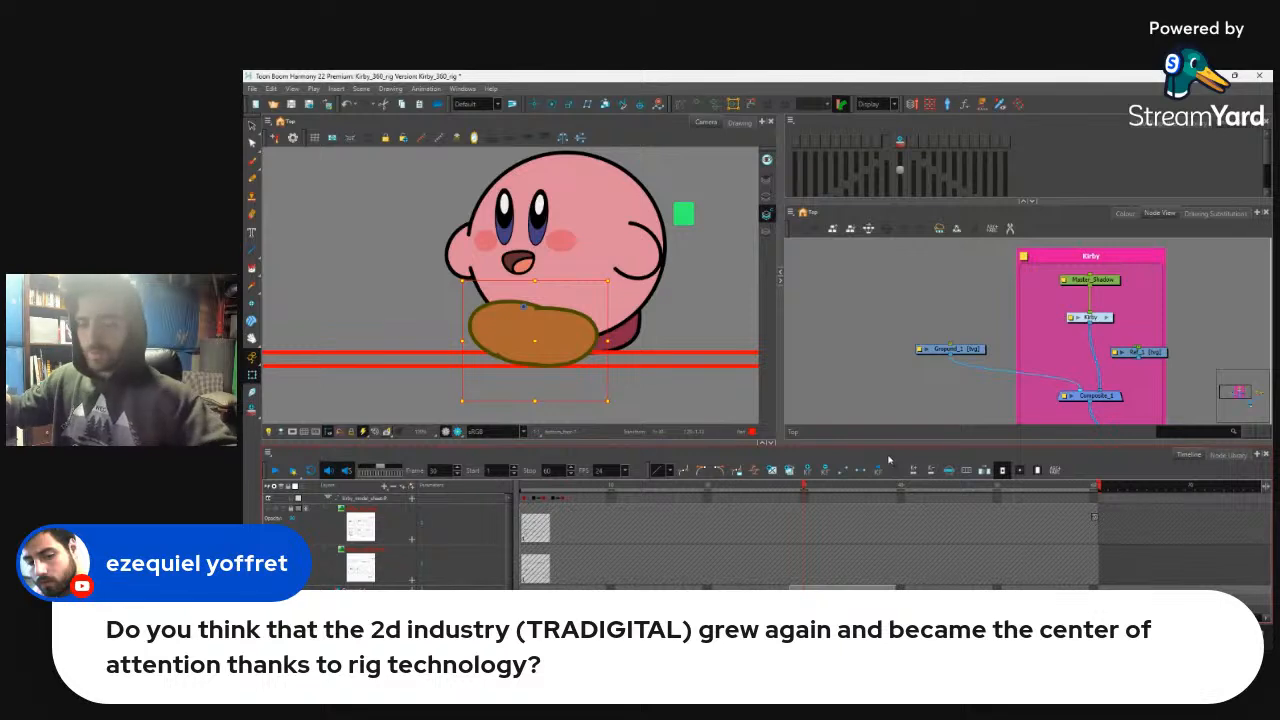
{"action": "key", "text": "o"}
{"action": "left_click_drag", "start_coordinate": [535, 550], "coordinate": [552, 550]}
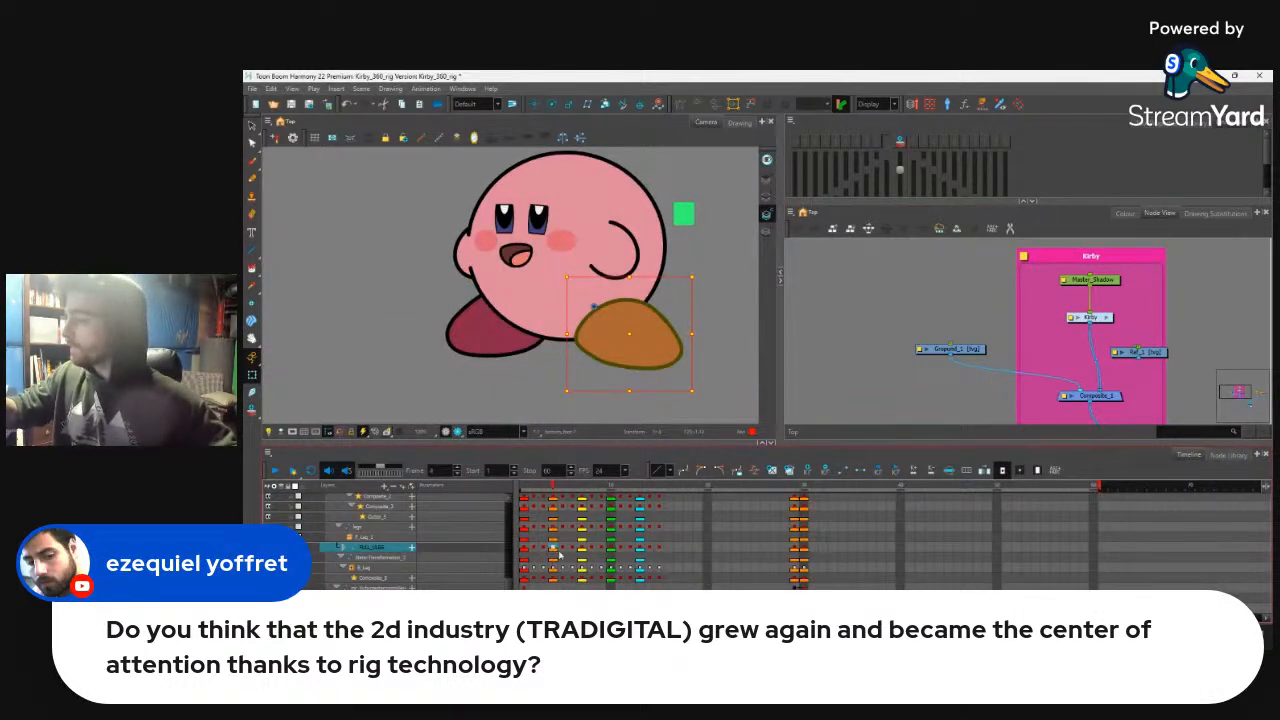
{"action": "left_click", "coordinate": [804, 548]}
{"action": "key", "text": "ctrl+v"}
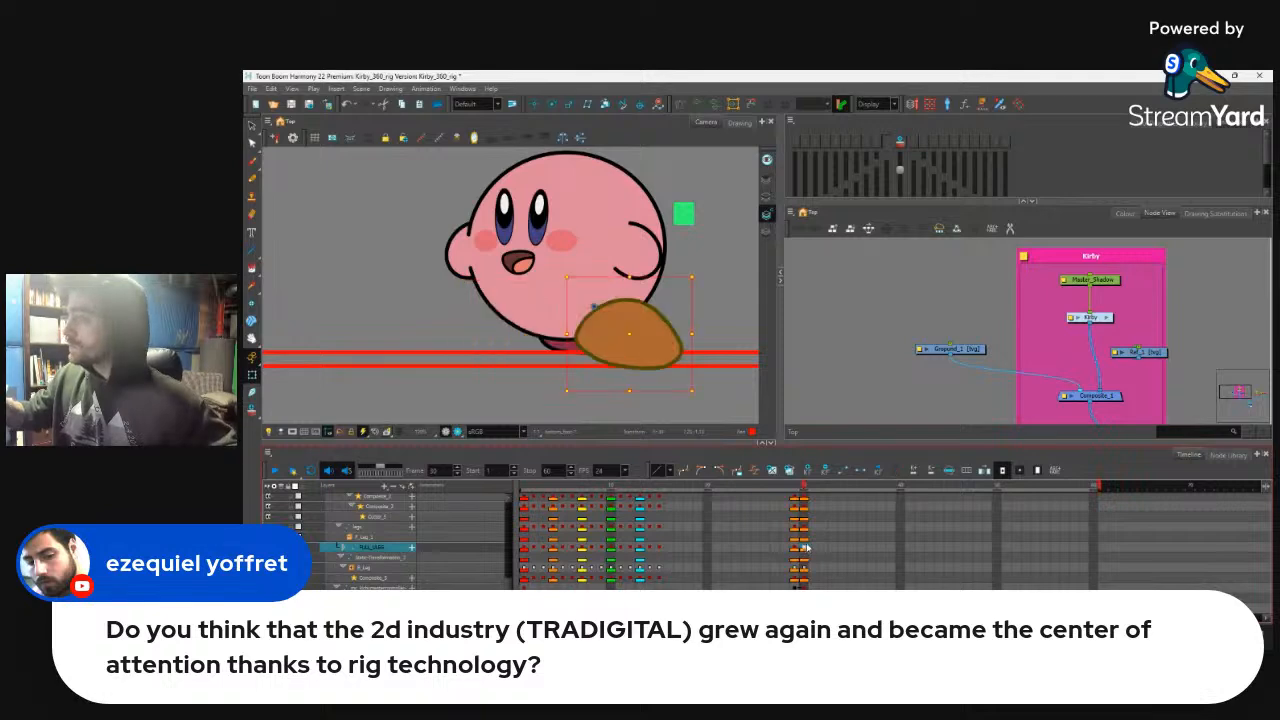
Step: Move the pasted near foot back beneath Kirby's body at frame 30
{"action": "left_click_drag", "start_coordinate": [629, 333], "coordinate": [553, 345]}
{"action": "left_click", "coordinate": [588, 353]}
{"action": "key", "text": "Escape"}
Step: Place the near foot's sole piece ahead of the main piece and rotate it slightly against the ground lines
{"action": "left_click", "coordinate": [588, 353]}
{"action": "left_click_drag", "start_coordinate": [550, 339], "coordinate": [499, 347]}
{"action": "left_click", "coordinate": [572, 336]}
{"action": "left_click", "coordinate": [574, 396]}
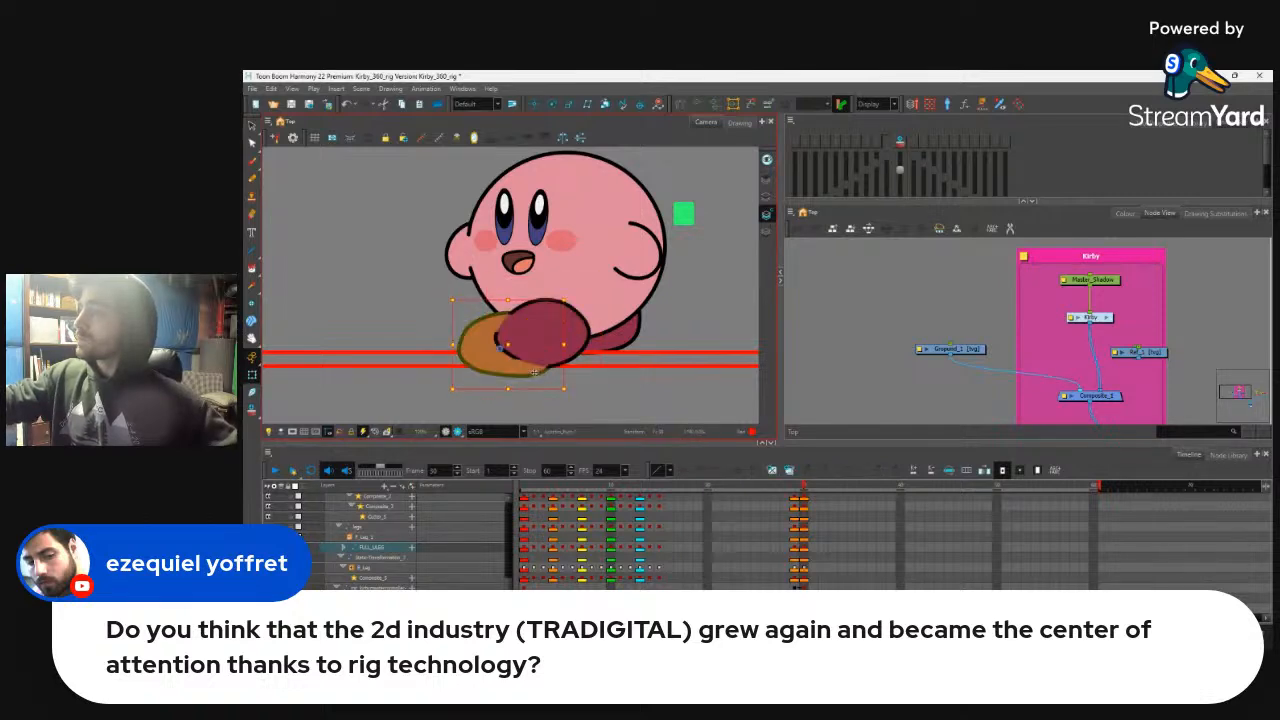
{"action": "left_click", "coordinate": [525, 368]}
{"action": "left_click_drag", "start_coordinate": [575, 392], "coordinate": [580, 388]}
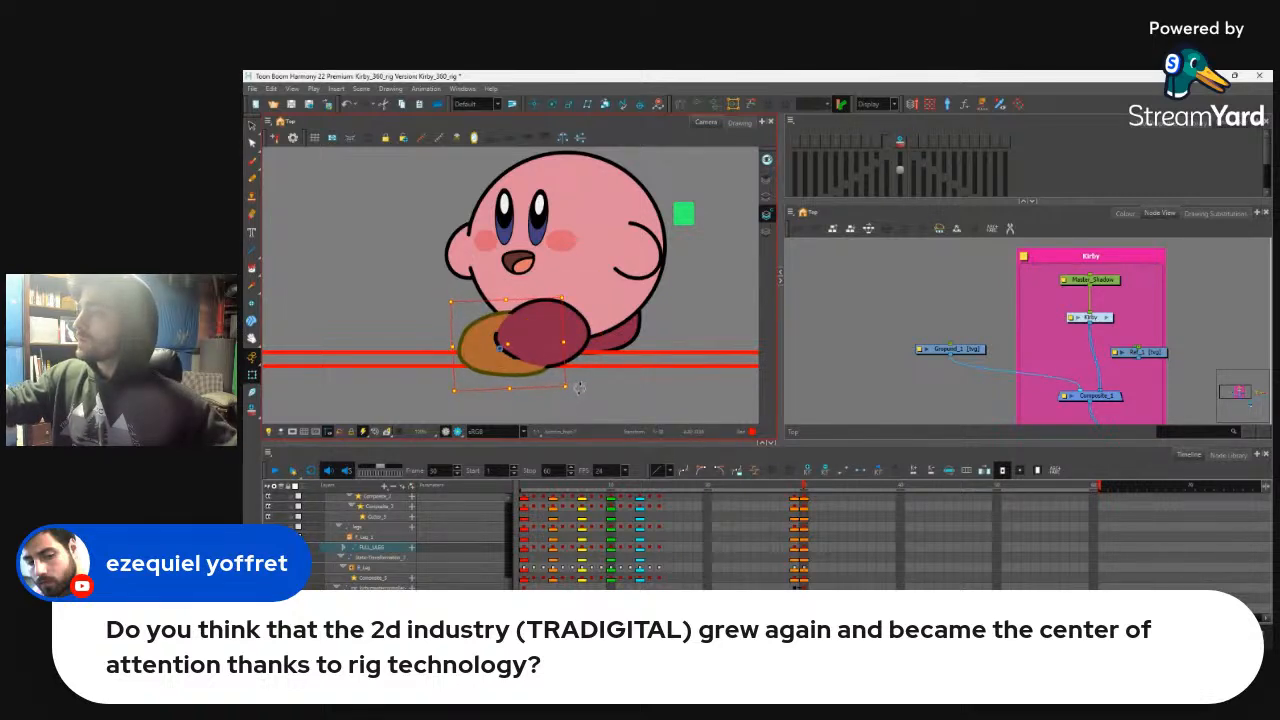
Step: Nudge the near foot's sole piece in depth so it sits in front of the main piece at frame 30
{"action": "left_click", "coordinate": [574, 325]}
{"action": "key", "text": "shift+F11"}
{"action": "left_click_drag", "start_coordinate": [503, 345], "coordinate": [468, 355]}
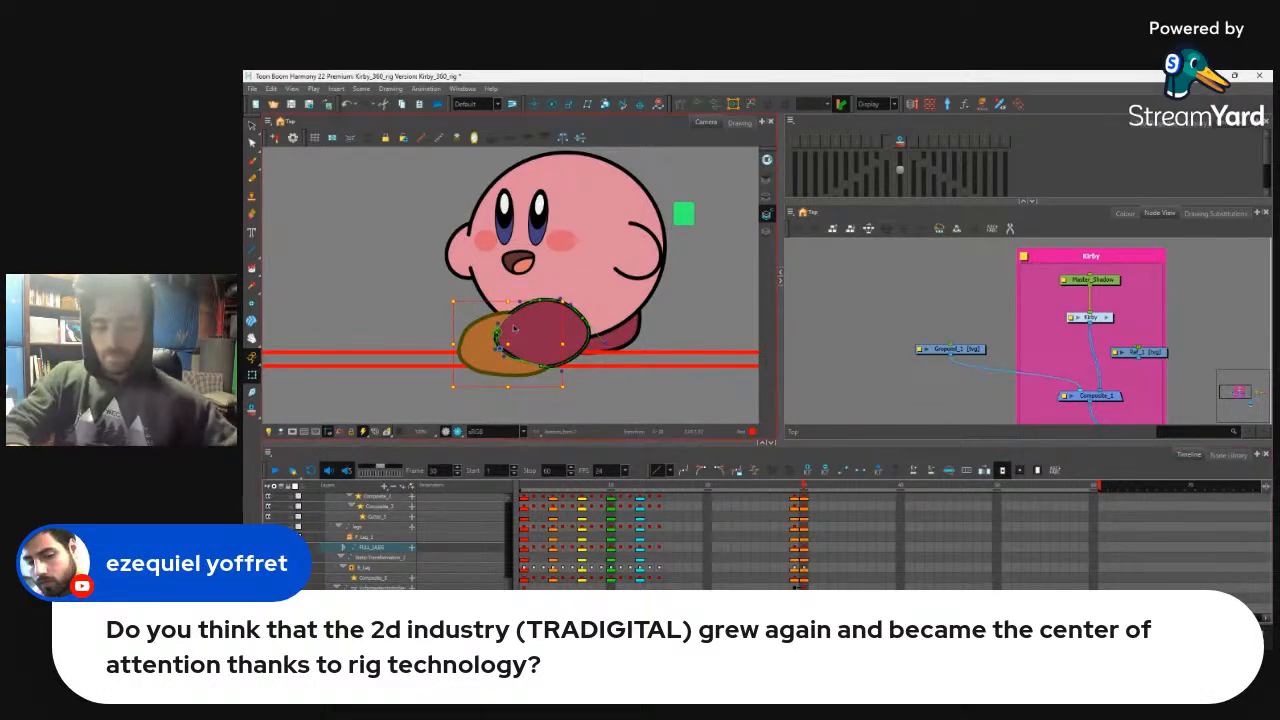
{"action": "key", "text": "alt+Down"}
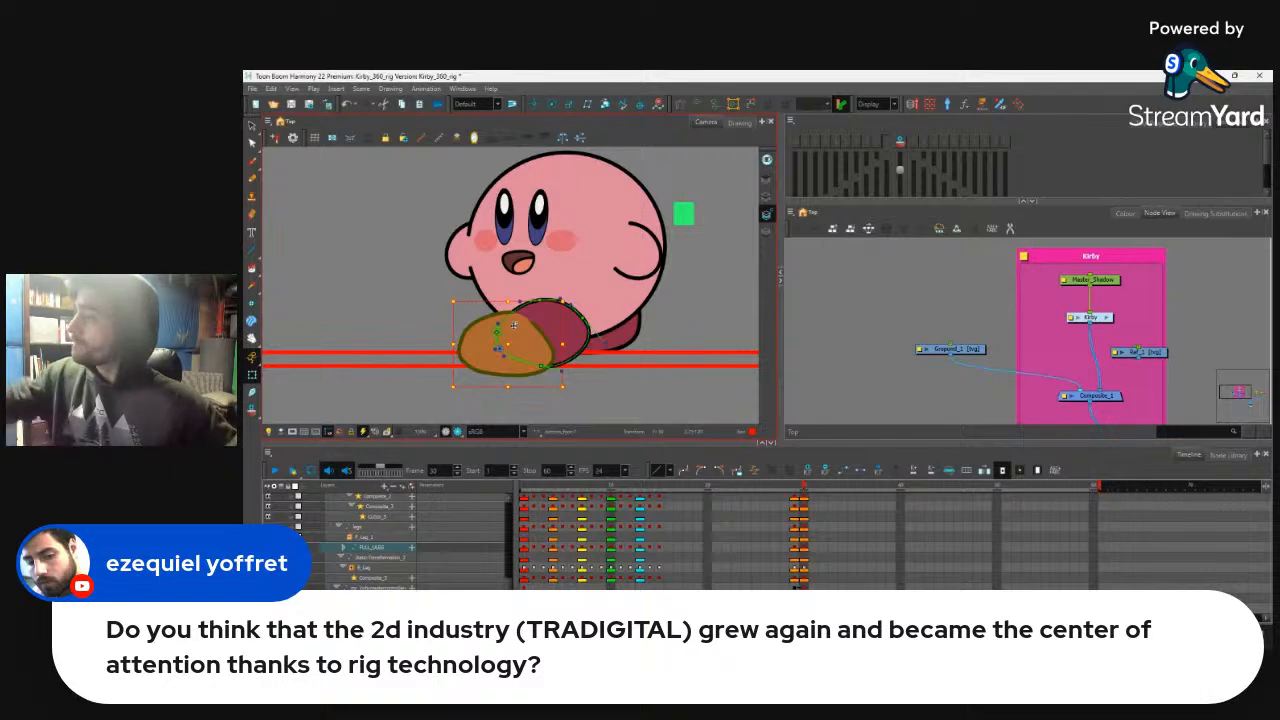
Step: Adjust the lower contour curve of the near foot's main piece where it meets the sole
{"action": "left_click", "coordinate": [740, 363]}
{"action": "key", "text": "2"}
{"action": "key", "text": "2"}
{"action": "key", "text": "2"}
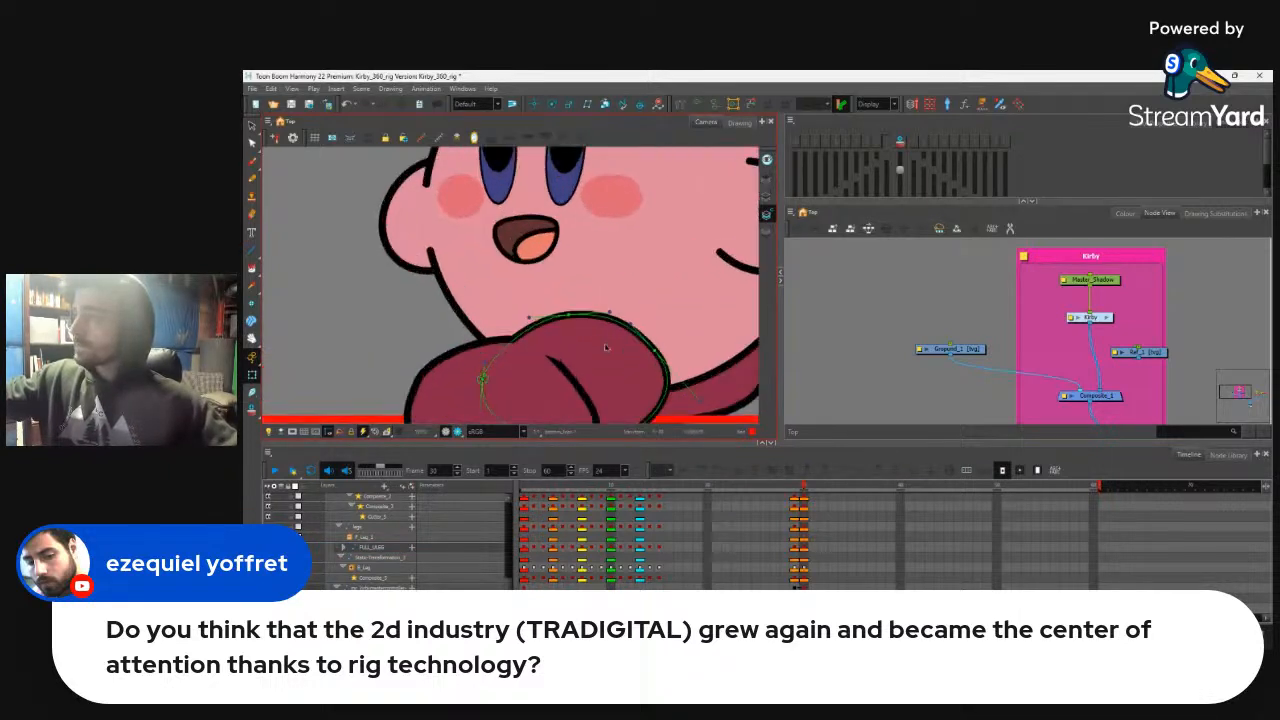
{"action": "left_click_drag", "start_coordinate": [605, 349], "coordinate": [603, 268]}
{"action": "left_click_drag", "start_coordinate": [609, 381], "coordinate": [593, 389]}
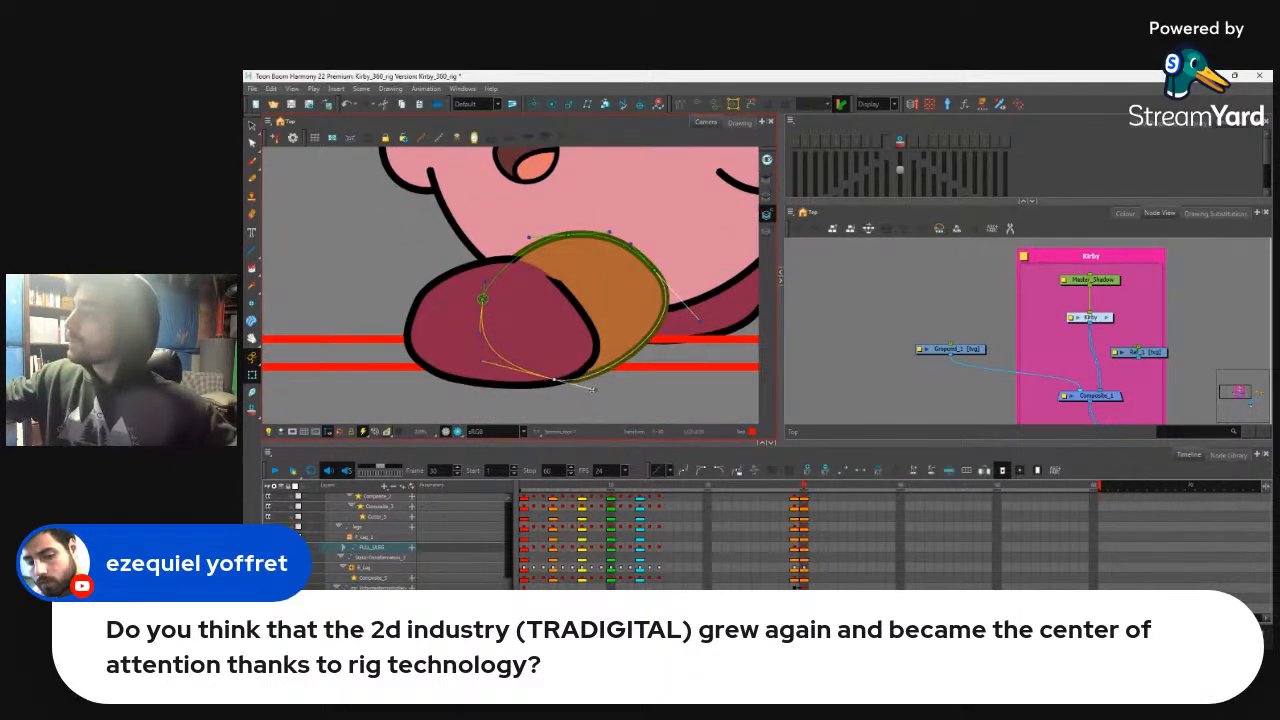
Step: Reshape the near foot's sole contour into a flatter, longer form stretching from the toe back toward the heel
{"action": "left_click", "coordinate": [582, 345]}
{"action": "left_click_drag", "start_coordinate": [519, 258], "coordinate": [493, 260]}
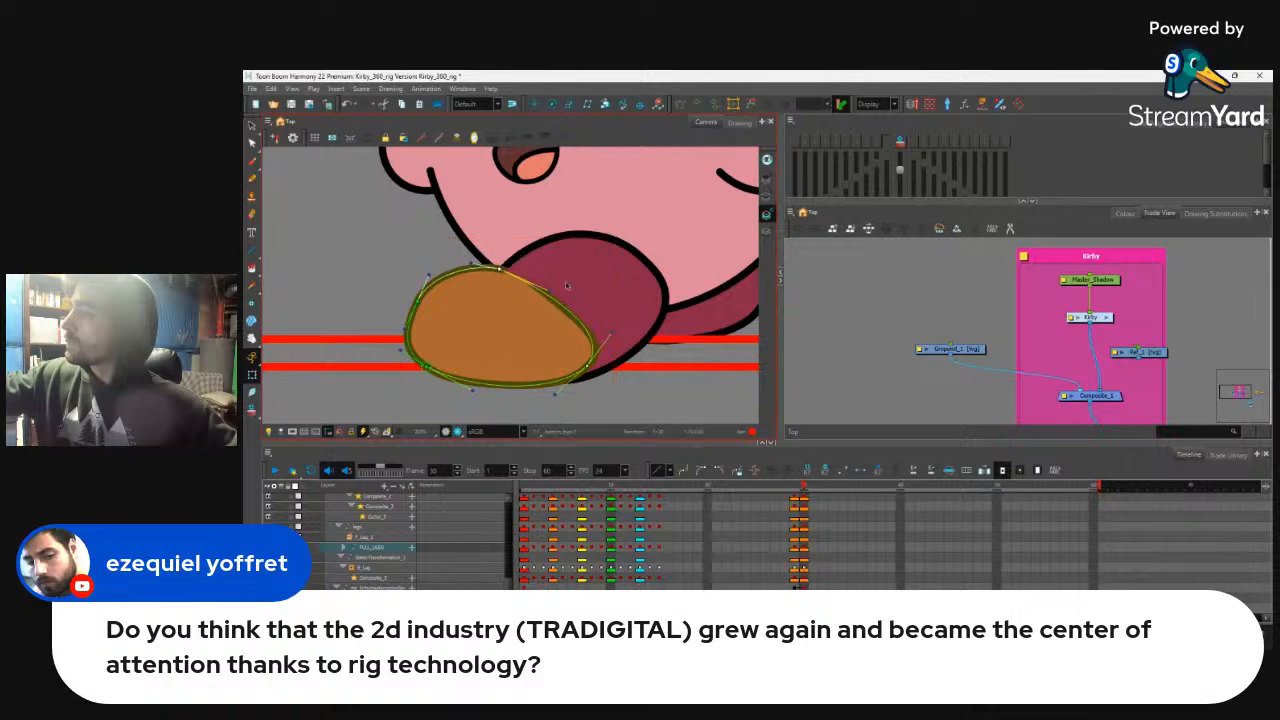
{"action": "left_click_drag", "start_coordinate": [593, 361], "coordinate": [567, 318]}
{"action": "left_click_drag", "start_coordinate": [533, 378], "coordinate": [625, 361]}
{"action": "left_click_drag", "start_coordinate": [419, 299], "coordinate": [442, 283]}
{"action": "left_click_drag", "start_coordinate": [427, 367], "coordinate": [420, 361]}
{"action": "left_click_drag", "start_coordinate": [562, 315], "coordinate": [539, 309]}
Step: Try to pull the sole piece's upper contour points inward for a pointed toe, and undo both point moves
{"action": "left_click_drag", "start_coordinate": [431, 291], "coordinate": [496, 296]}
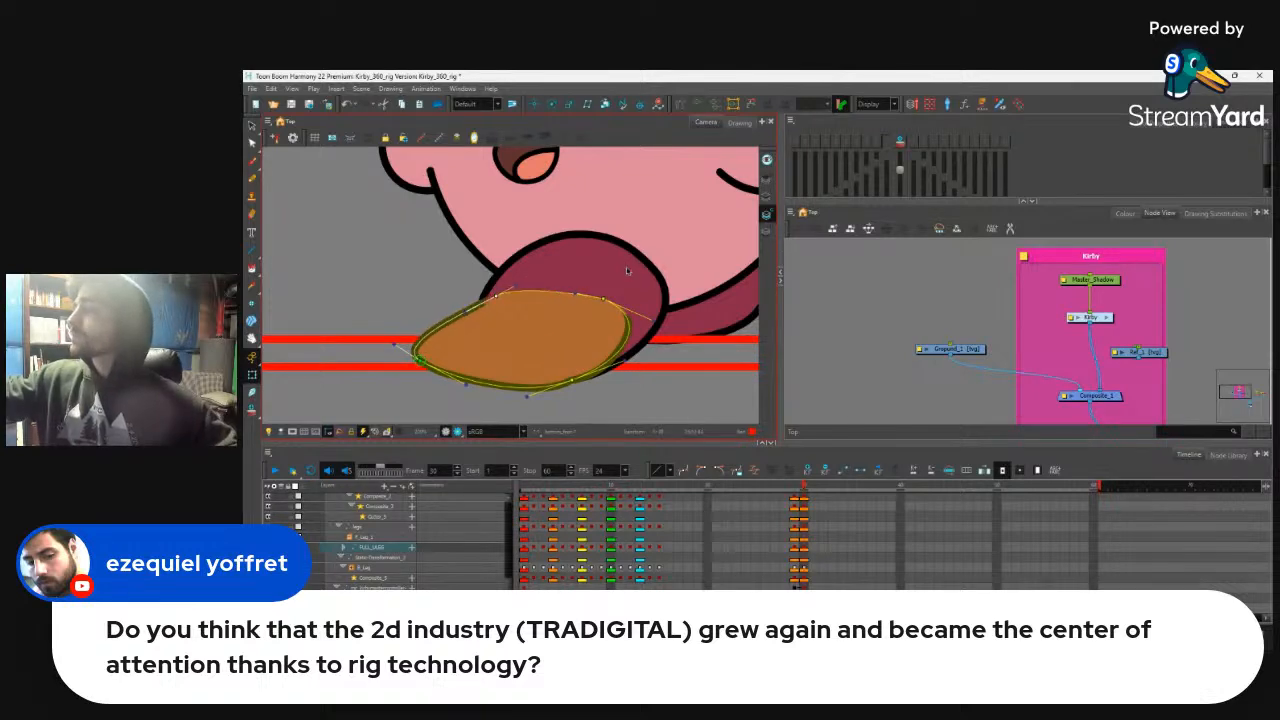
{"action": "left_click_drag", "start_coordinate": [603, 298], "coordinate": [535, 307]}
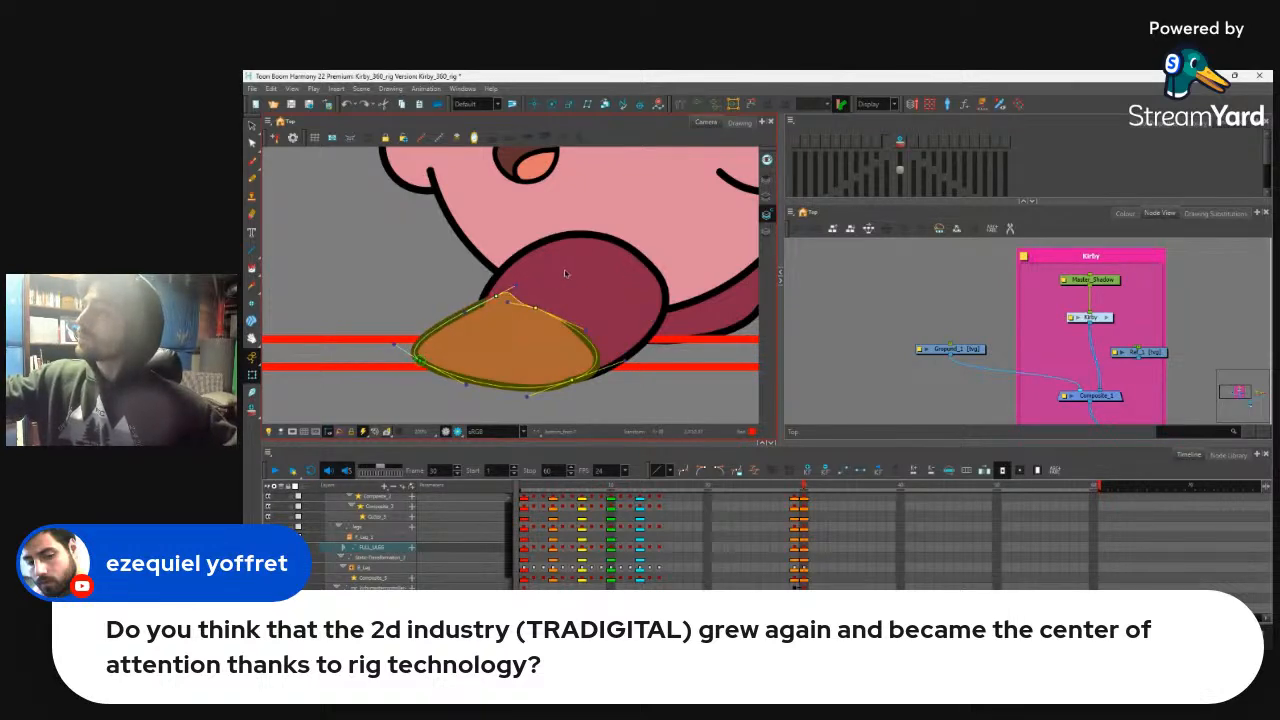
{"action": "key", "text": "ctrl+z"}
{"action": "key", "text": "ctrl+z"}
Step: Pull the front contour of the near foot's main piece forward so it slopes down into the sole
{"action": "left_click", "coordinate": [539, 254]}
{"action": "left_click_drag", "start_coordinate": [484, 298], "coordinate": [601, 221]}
{"action": "left_click_drag", "start_coordinate": [700, 321], "coordinate": [693, 314]}
Step: Raise the sole piece's upper curve and flatten its underside along the lower ground line
{"action": "left_click", "coordinate": [592, 348]}
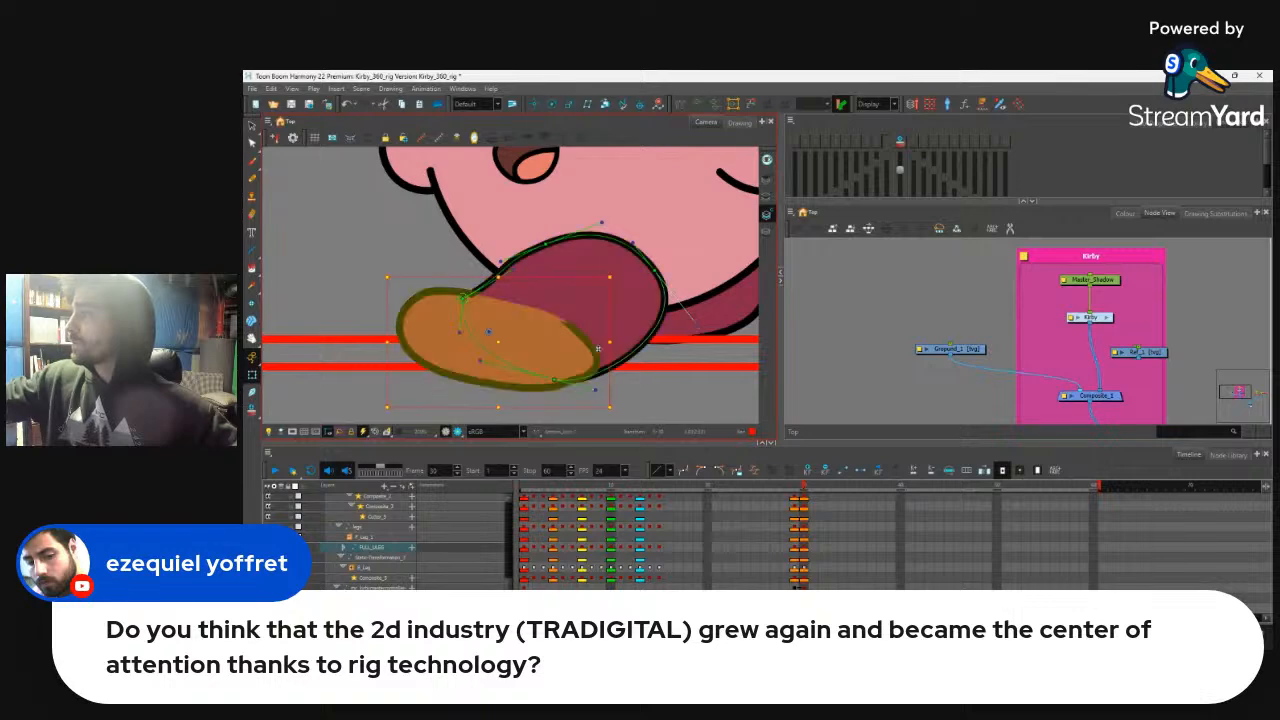
{"action": "left_click_drag", "start_coordinate": [582, 329], "coordinate": [548, 296]}
{"action": "left_click_drag", "start_coordinate": [625, 364], "coordinate": [633, 367]}
{"action": "mouse_move", "coordinate": [527, 393]}
{"action": "left_mouse_down"}
{"action": "mouse_move", "coordinate": [580, 370]}
{"action": "mouse_move", "coordinate": [548, 371]}
{"action": "left_mouse_up"}
{"action": "left_click", "coordinate": [589, 367]}
{"action": "left_click_drag", "start_coordinate": [589, 381], "coordinate": [601, 380]}
{"action": "left_click", "coordinate": [586, 337]}
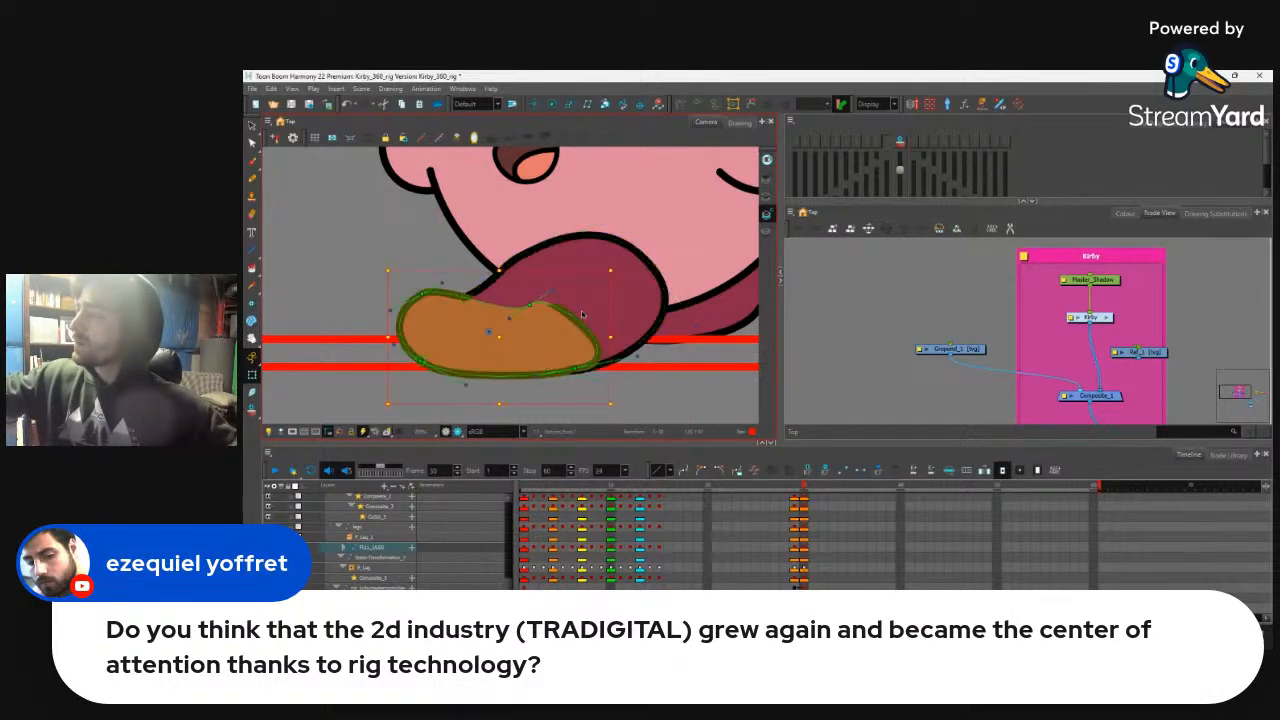
Step: Raise the top curve of the near foot's main piece to round off the ankle, and clear the selection
{"action": "left_click", "coordinate": [517, 265]}
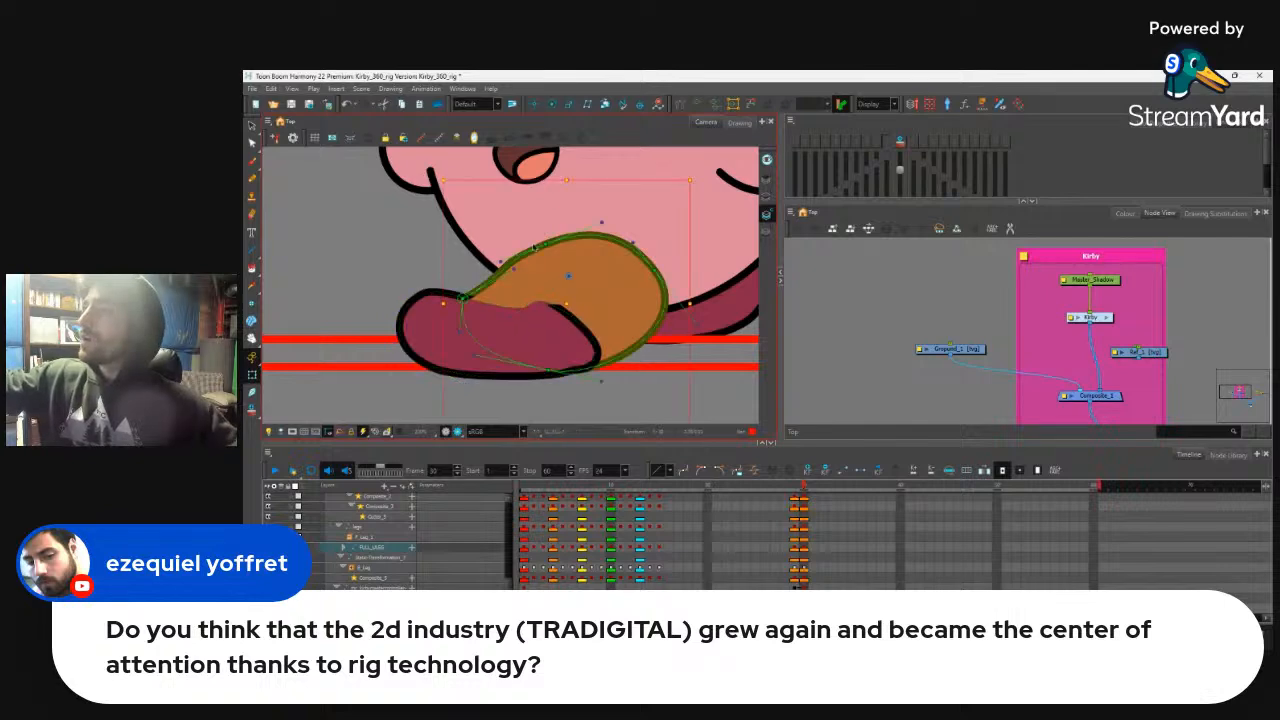
{"action": "left_click_drag", "start_coordinate": [543, 243], "coordinate": [595, 211]}
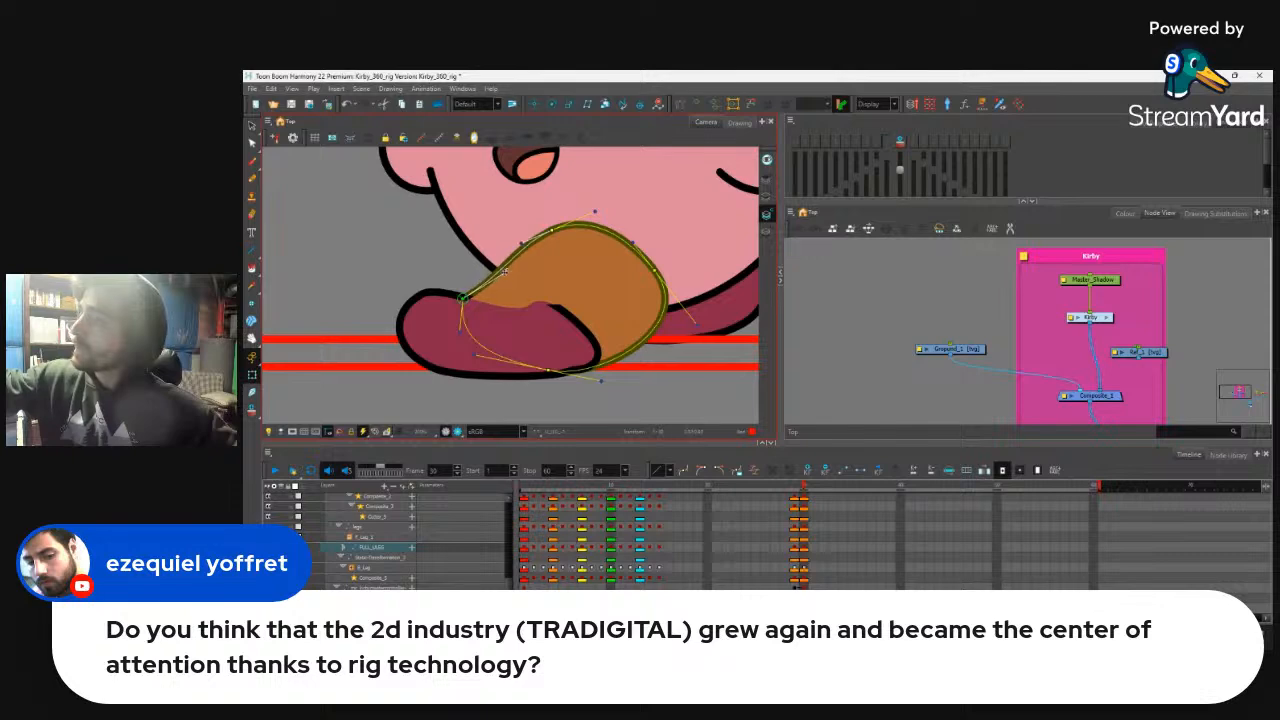
{"action": "key", "text": "Escape"}
{"action": "scroll", "coordinate": [526, 287], "scroll_direction": "down", "scroll_amount": 6}
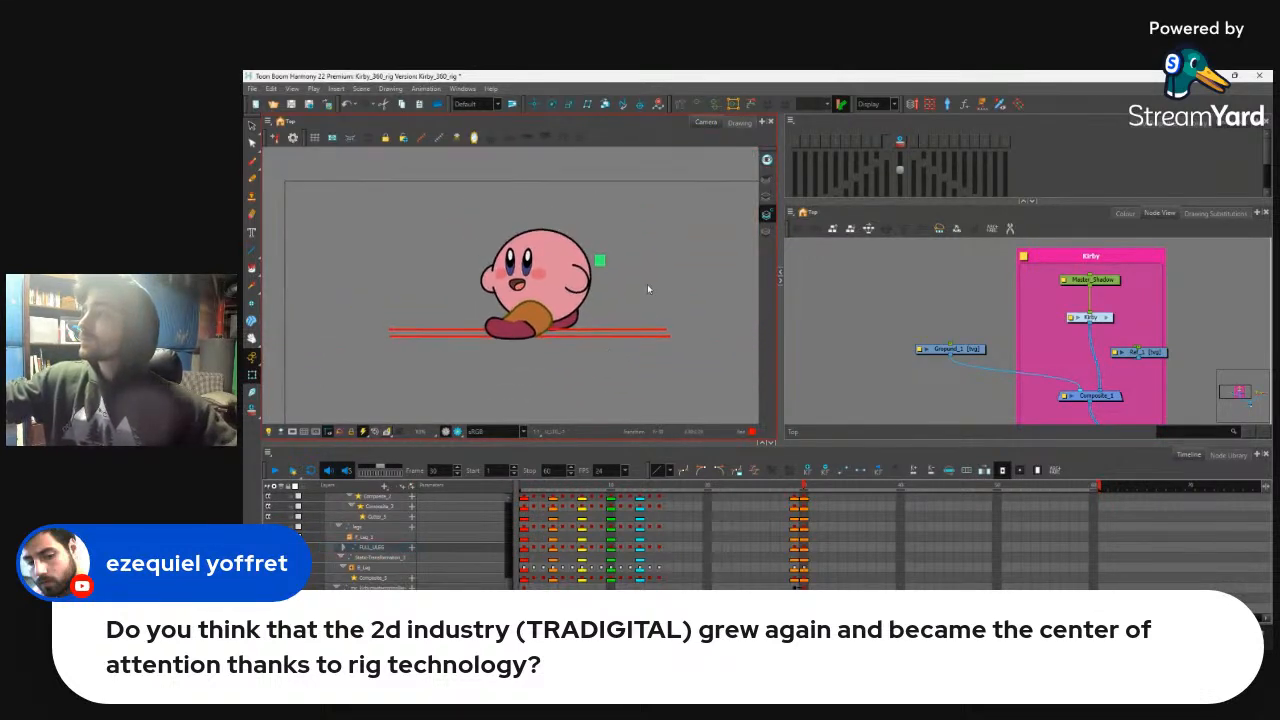
{"action": "left_click", "coordinate": [647, 289]}
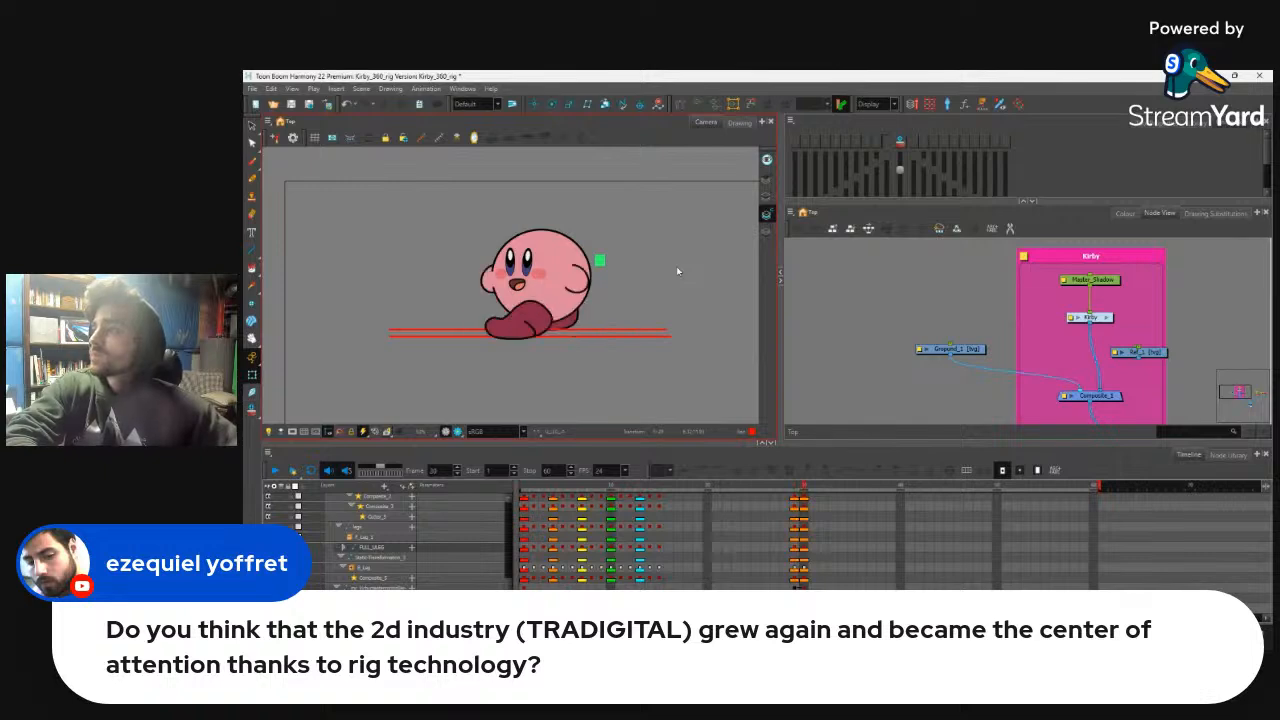
Step: Taper the near foot's toe by pulling the sole's upper front contour back toward the ankle
{"action": "scroll", "coordinate": [545, 365], "scroll_direction": "up", "scroll_amount": 2}
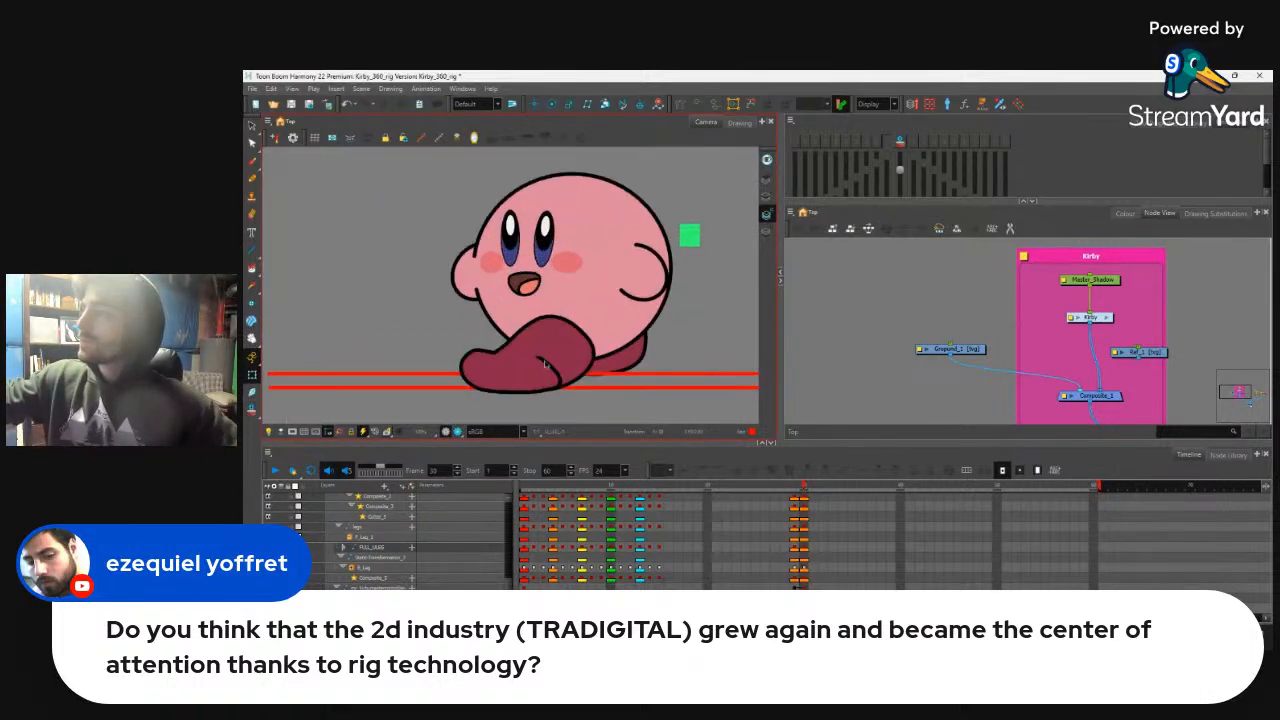
{"action": "key", "text": "2"}
{"action": "left_click_drag", "start_coordinate": [528, 421], "coordinate": [553, 352]}
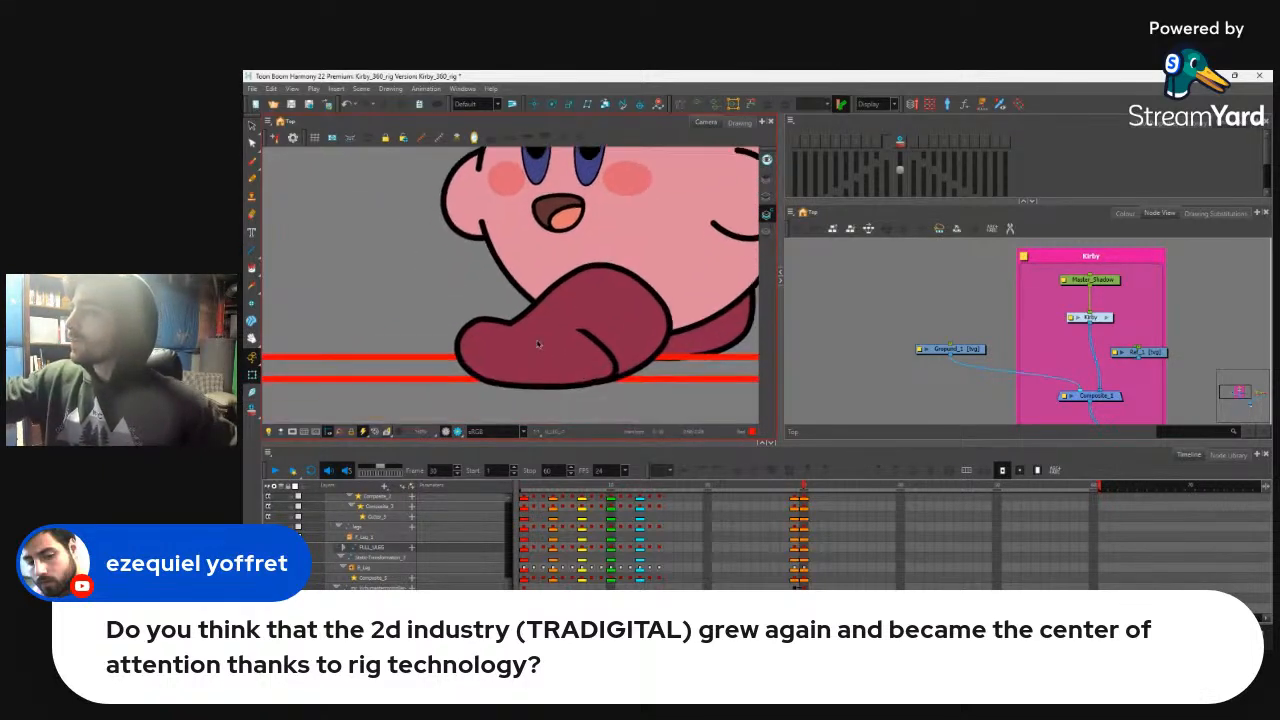
{"action": "left_click", "coordinate": [539, 346]}
{"action": "left_click_drag", "start_coordinate": [477, 322], "coordinate": [502, 332]}
{"action": "left_click", "coordinate": [594, 306]}
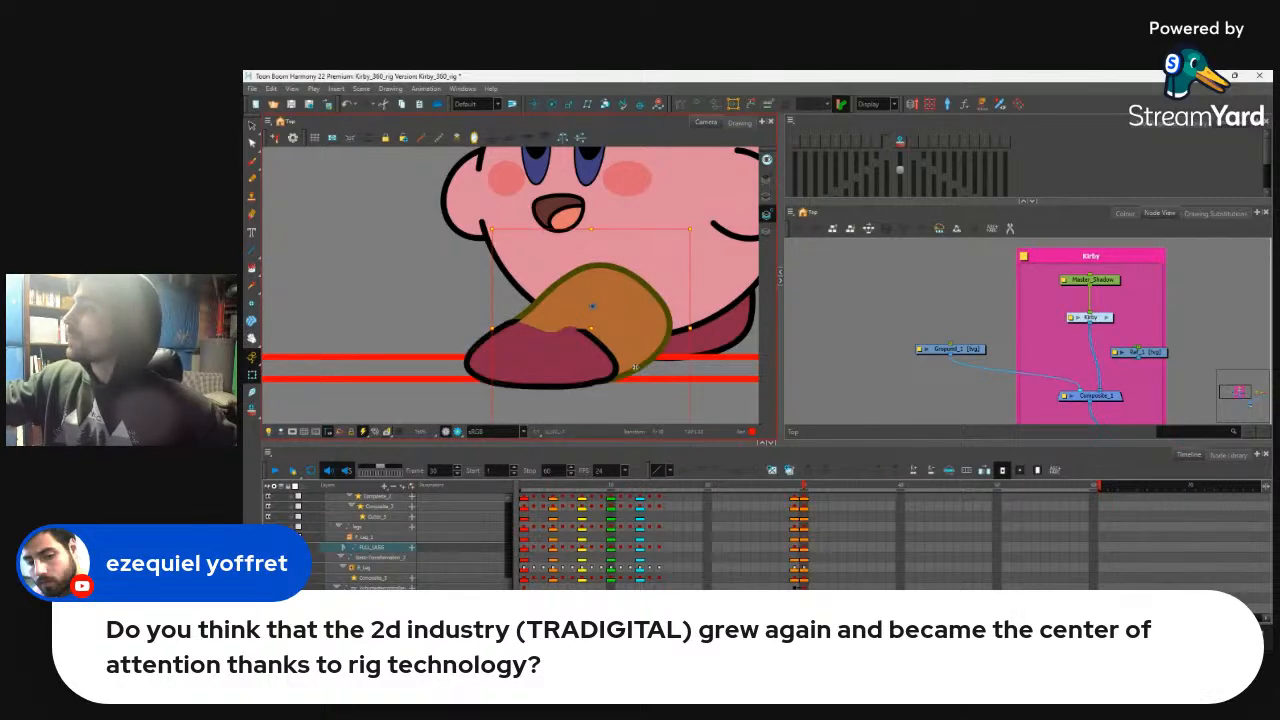
{"action": "left_click", "coordinate": [637, 384]}
{"action": "scroll", "coordinate": [668, 355], "scroll_direction": "down", "scroll_amount": 6}
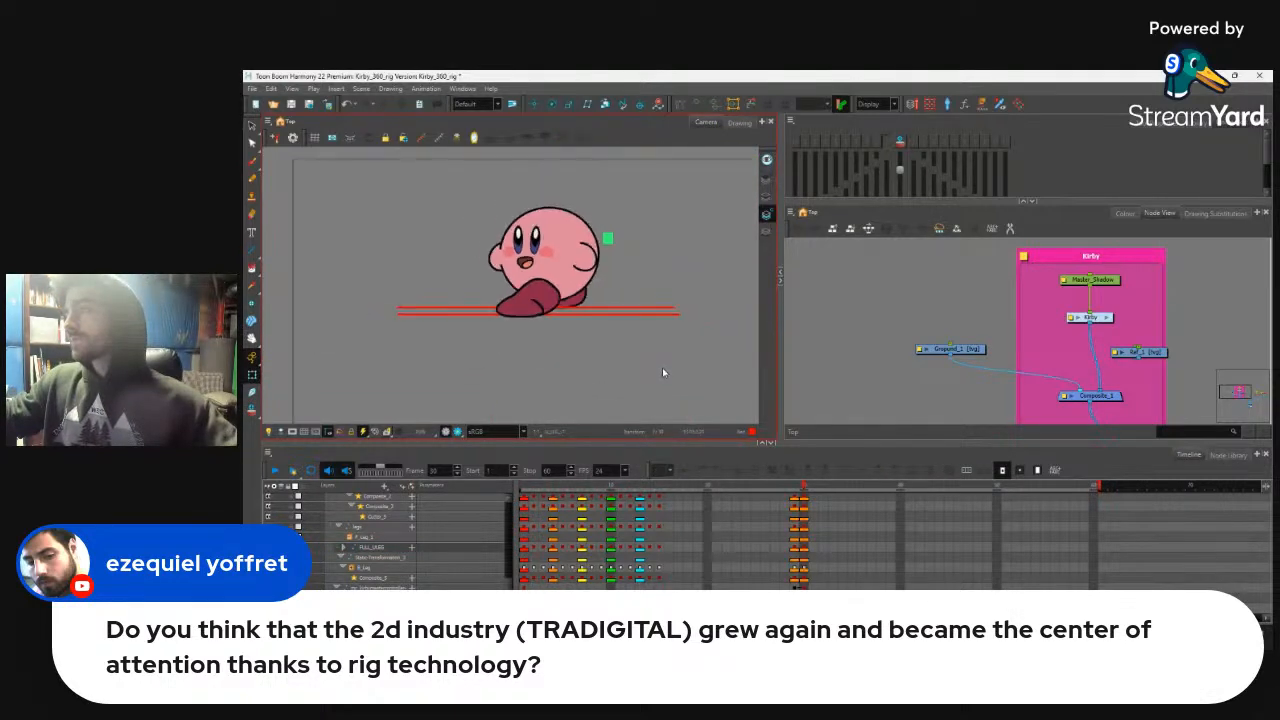
Step: Nudge the whole far foot slightly forward at frame 29
{"action": "left_click_drag", "start_coordinate": [649, 368], "coordinate": [673, 417]}
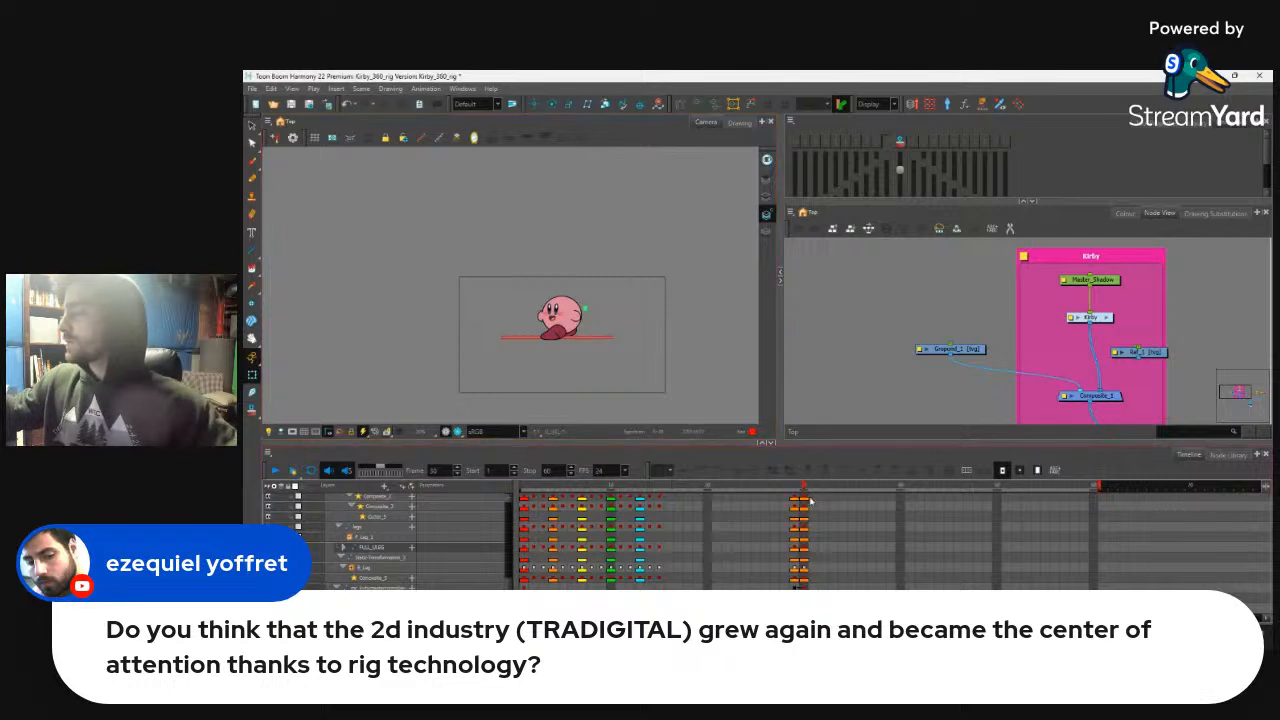
{"action": "left_click_drag", "start_coordinate": [799, 490], "coordinate": [796, 491]}
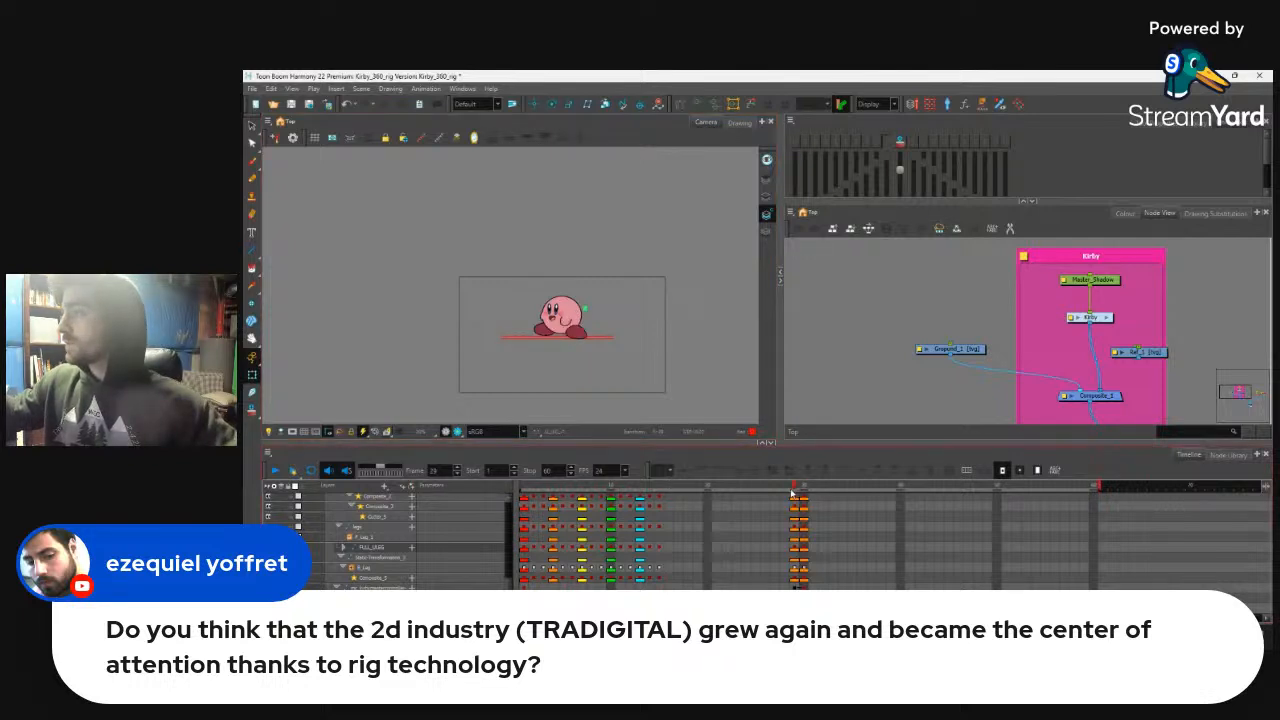
{"action": "scroll", "coordinate": [566, 334], "scroll_direction": "up", "scroll_amount": 5}
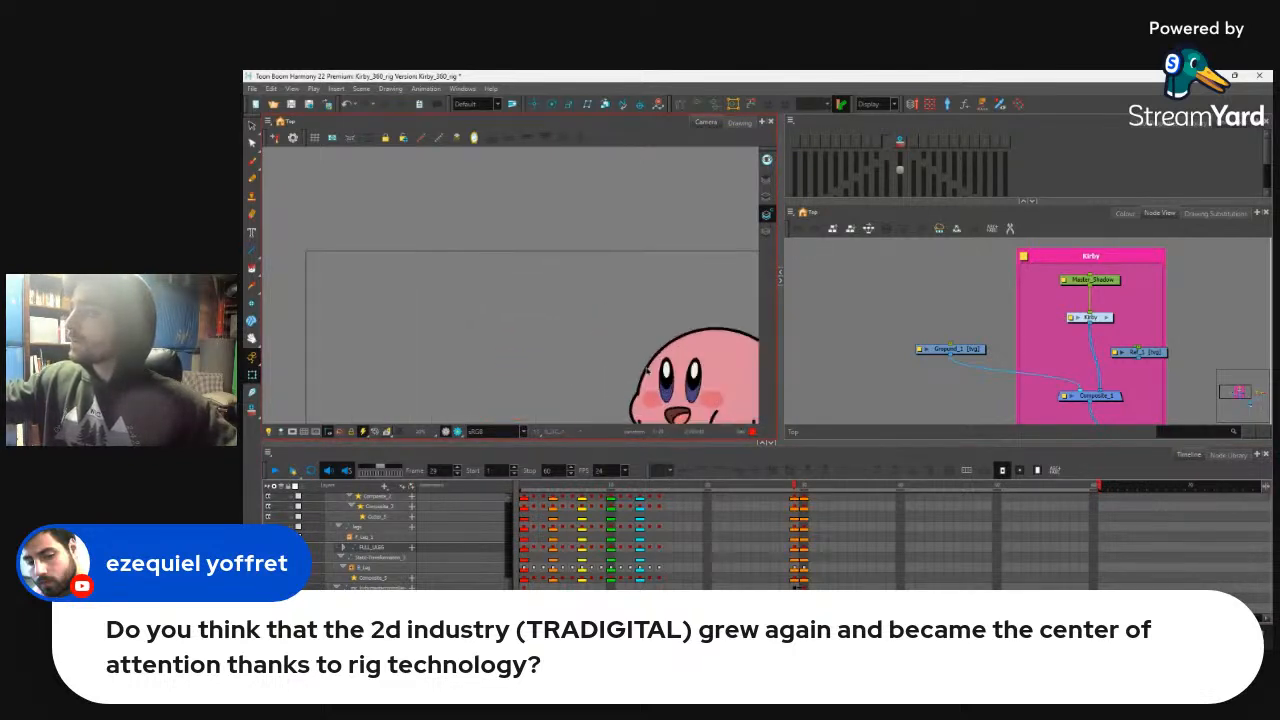
{"action": "left_click_drag", "start_coordinate": [647, 370], "coordinate": [584, 269]}
{"action": "scroll", "coordinate": [623, 377], "scroll_direction": "up", "scroll_amount": 2}
{"action": "left_click_drag", "start_coordinate": [623, 377], "coordinate": [565, 290]}
{"action": "left_click", "coordinate": [583, 283]}
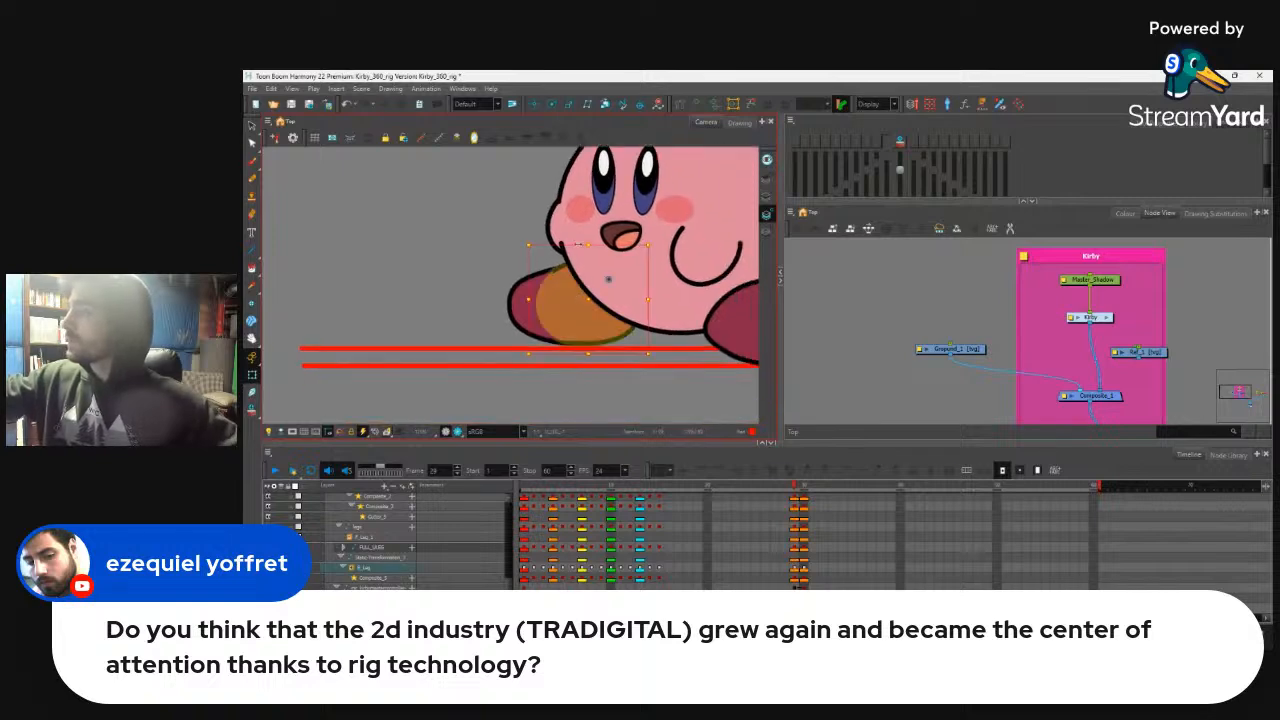
{"action": "left_click", "coordinate": [542, 331]}
{"action": "key", "text": "b"}
{"action": "key", "text": "b"}
{"action": "key", "text": "b"}
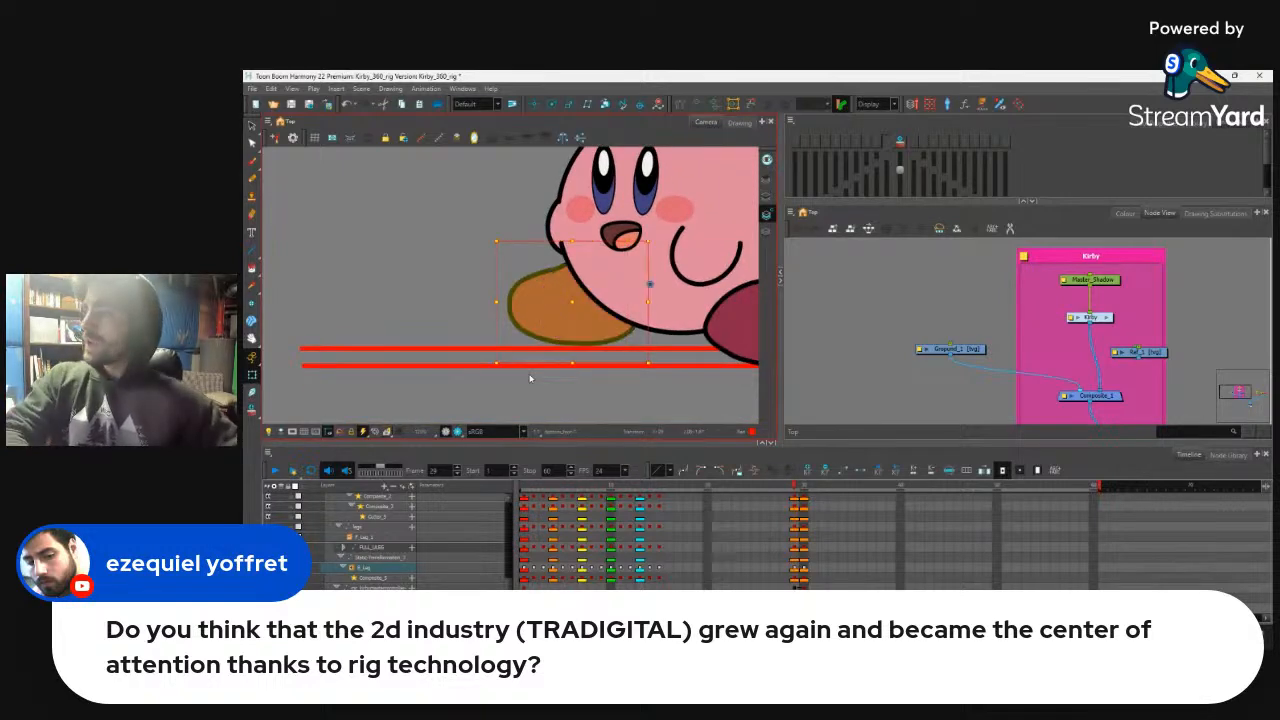
{"action": "key", "text": "Left"}
{"action": "key", "text": "Left"}
{"action": "key", "text": "Left"}
{"action": "key", "text": "Left"}
{"action": "key", "text": "Left"}
{"action": "key", "text": "Left"}
{"action": "key", "text": "Left"}
{"action": "key", "text": "Left"}
{"action": "key", "text": "Right"}
{"action": "key", "text": "Right"}
{"action": "key", "text": "Right"}
{"action": "key", "text": "Right"}
{"action": "left_click", "coordinate": [516, 311]}
{"action": "key", "text": "Delete"}
{"action": "key", "text": "ctrl+z"}
Step: Reshape the far foot's toe and main contours at frame 29 into a longer foot with its toe tilted up
{"action": "key", "text": "F11"}
{"action": "left_click", "coordinate": [493, 296]}
{"action": "left_click_drag", "start_coordinate": [495, 262], "coordinate": [499, 264]}
{"action": "left_click_drag", "start_coordinate": [568, 342], "coordinate": [565, 345]}
{"action": "left_click_drag", "start_coordinate": [574, 270], "coordinate": [543, 268]}
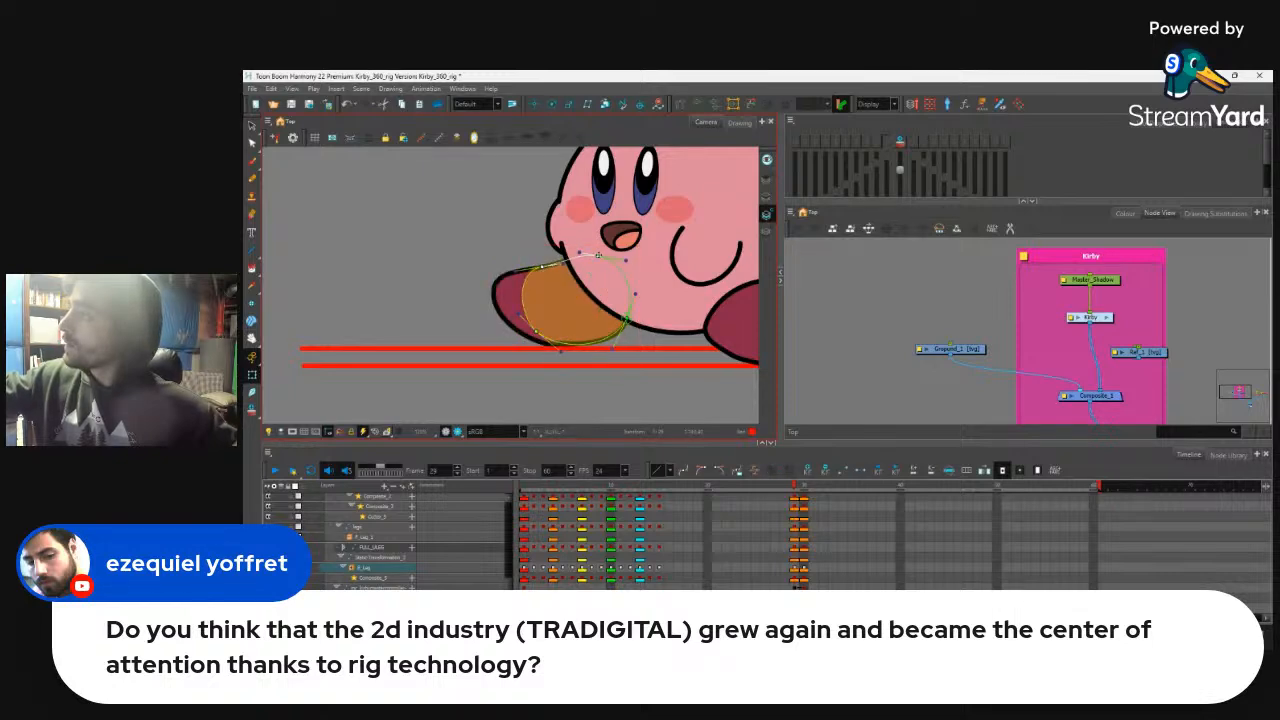
{"action": "left_click_drag", "start_coordinate": [565, 345], "coordinate": [566, 360]}
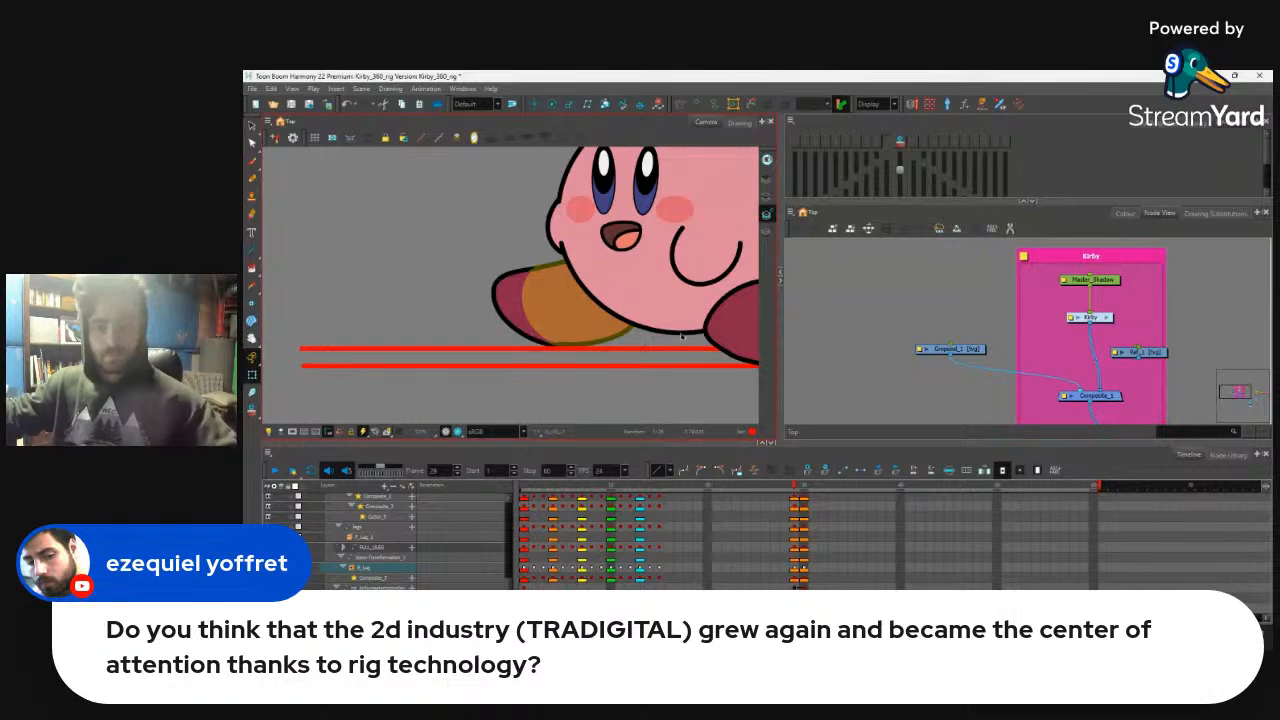
Step: Extend the near foot's sole piece slightly backward beyond the main piece at frame 29
{"action": "scroll", "coordinate": [681, 336], "scroll_direction": "down", "scroll_amount": 6}
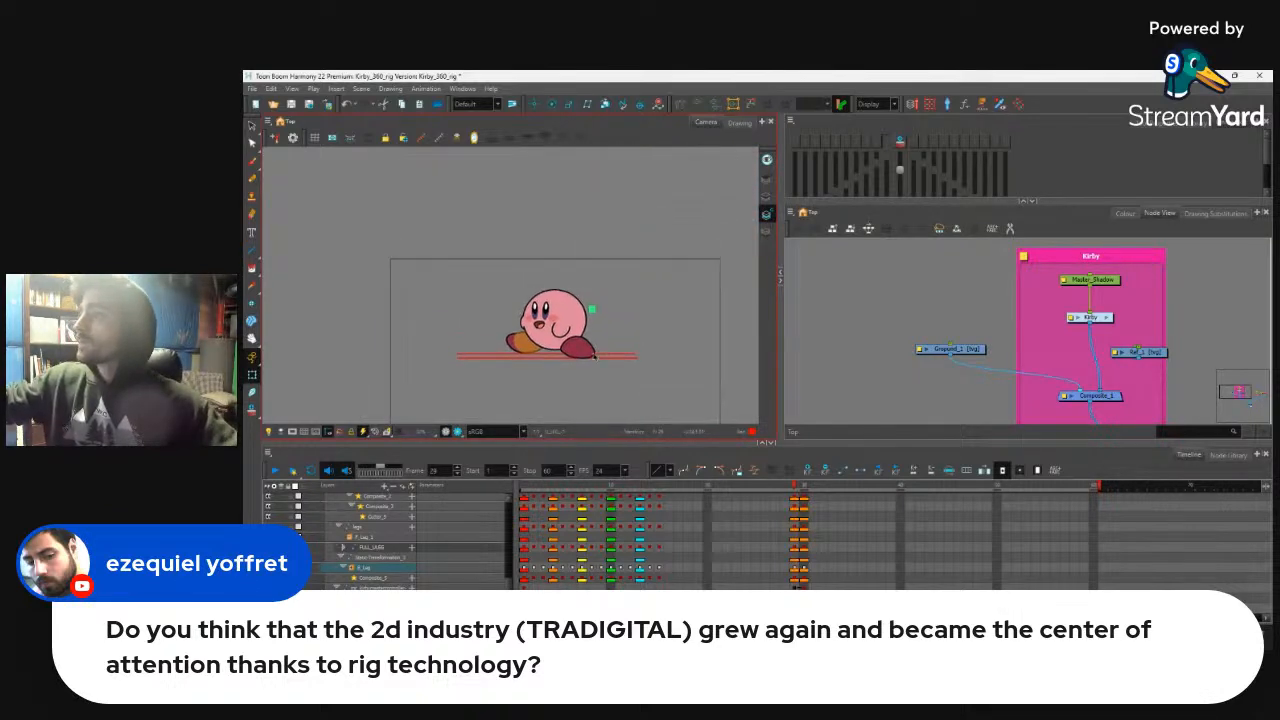
{"action": "scroll", "coordinate": [595, 355], "scroll_direction": "up", "scroll_amount": 7}
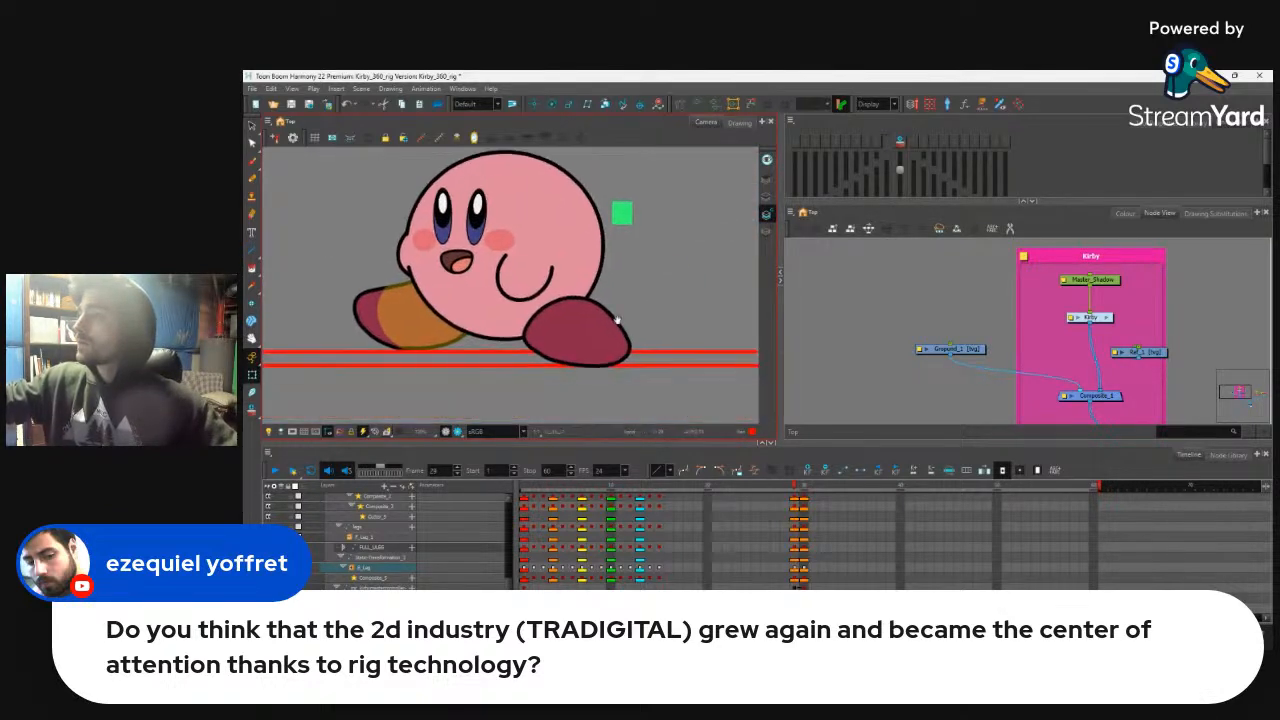
{"action": "left_click", "coordinate": [598, 286]}
{"action": "key", "text": "shift+F11"}
{"action": "left_click_drag", "start_coordinate": [626, 355], "coordinate": [631, 356]}
{"action": "key", "text": "shift+c"}
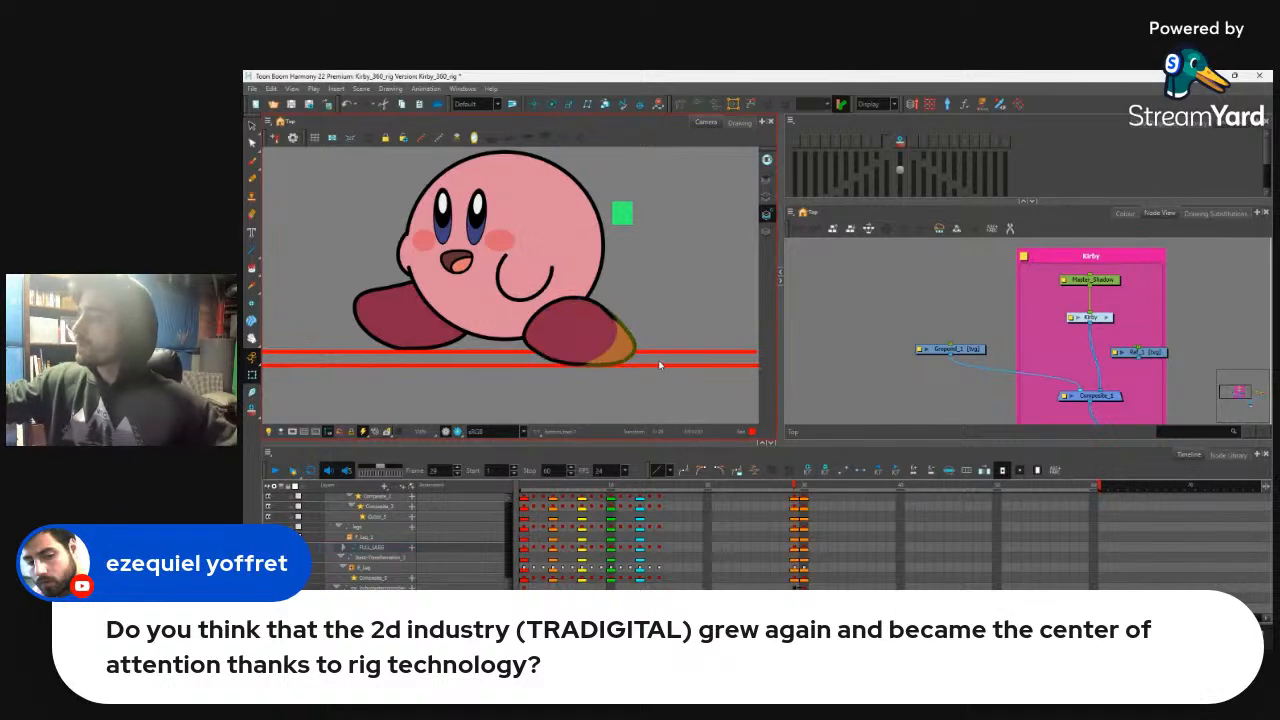
{"action": "left_click", "coordinate": [663, 367]}
Step: Select the whole Kirby rig from the near foot and locate its top-level layers at frame 29 in the timeline
{"action": "left_click", "coordinate": [600, 341]}
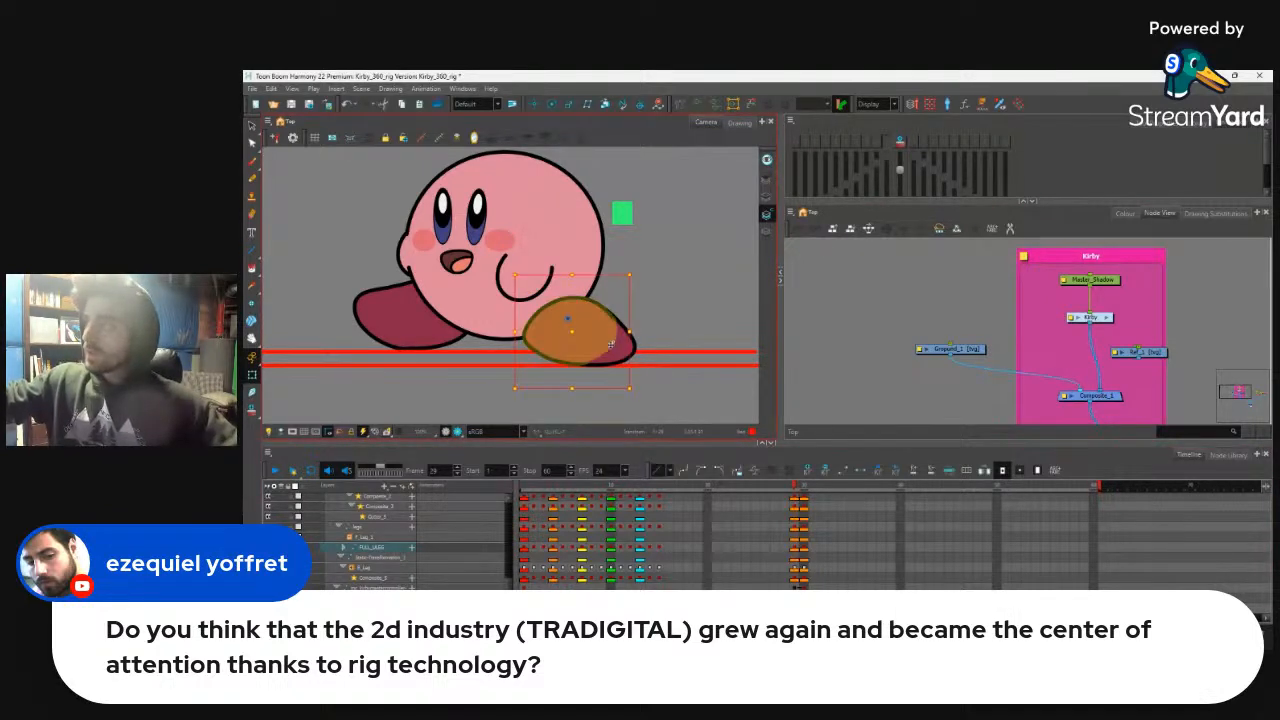
{"action": "key", "text": "b"}
{"action": "key", "text": "b"}
{"action": "key", "text": "b"}
{"action": "key", "text": "o"}
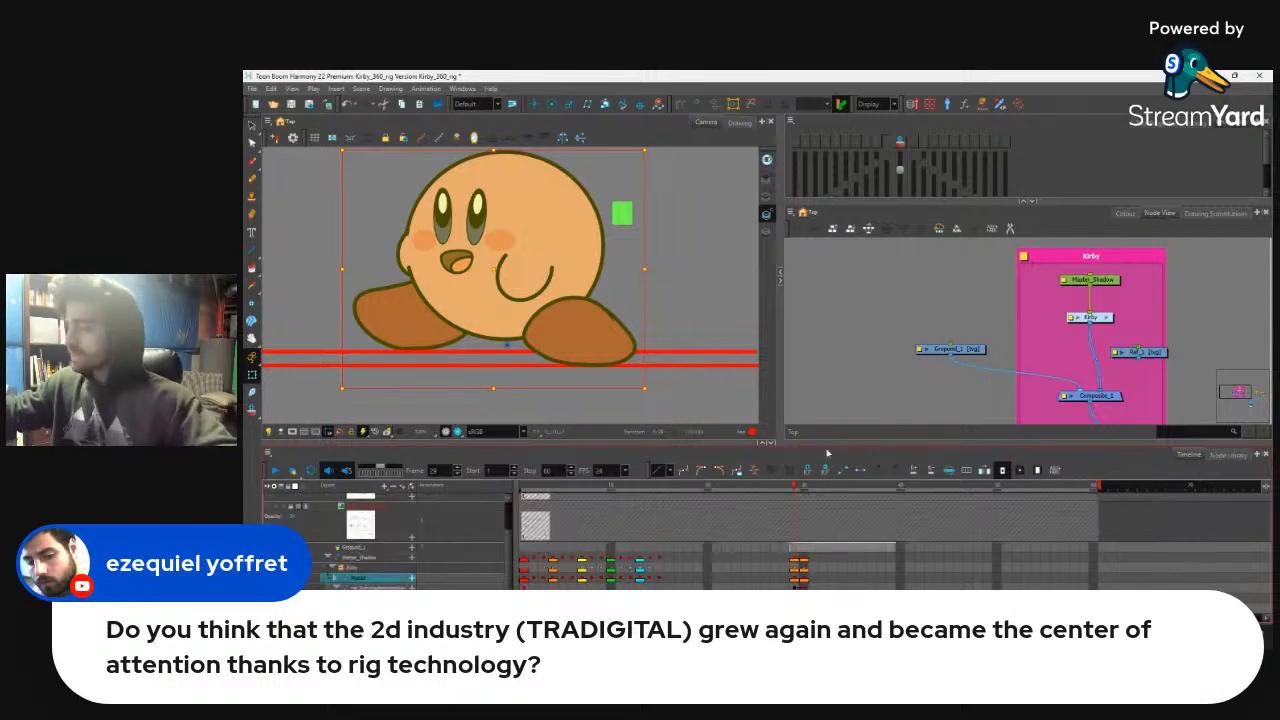
{"action": "left_click", "coordinate": [796, 562]}
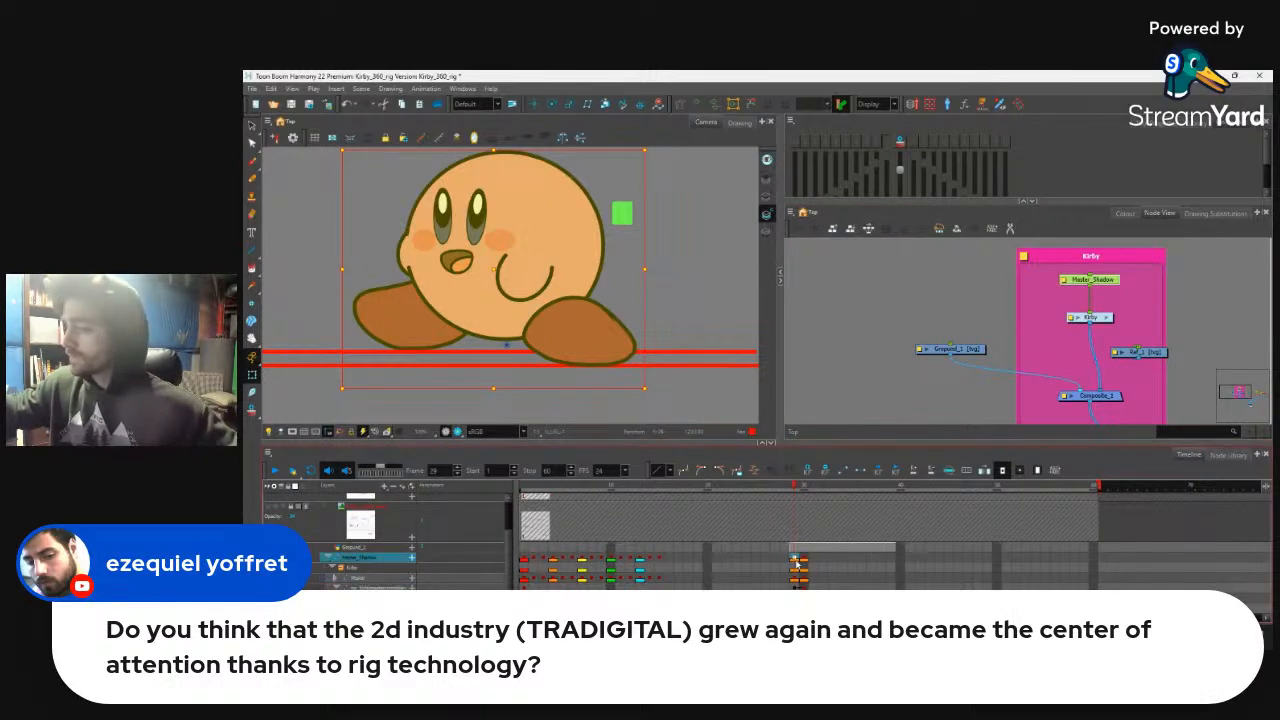
{"action": "scroll", "coordinate": [347, 581], "scroll_direction": "up", "scroll_amount": 1}
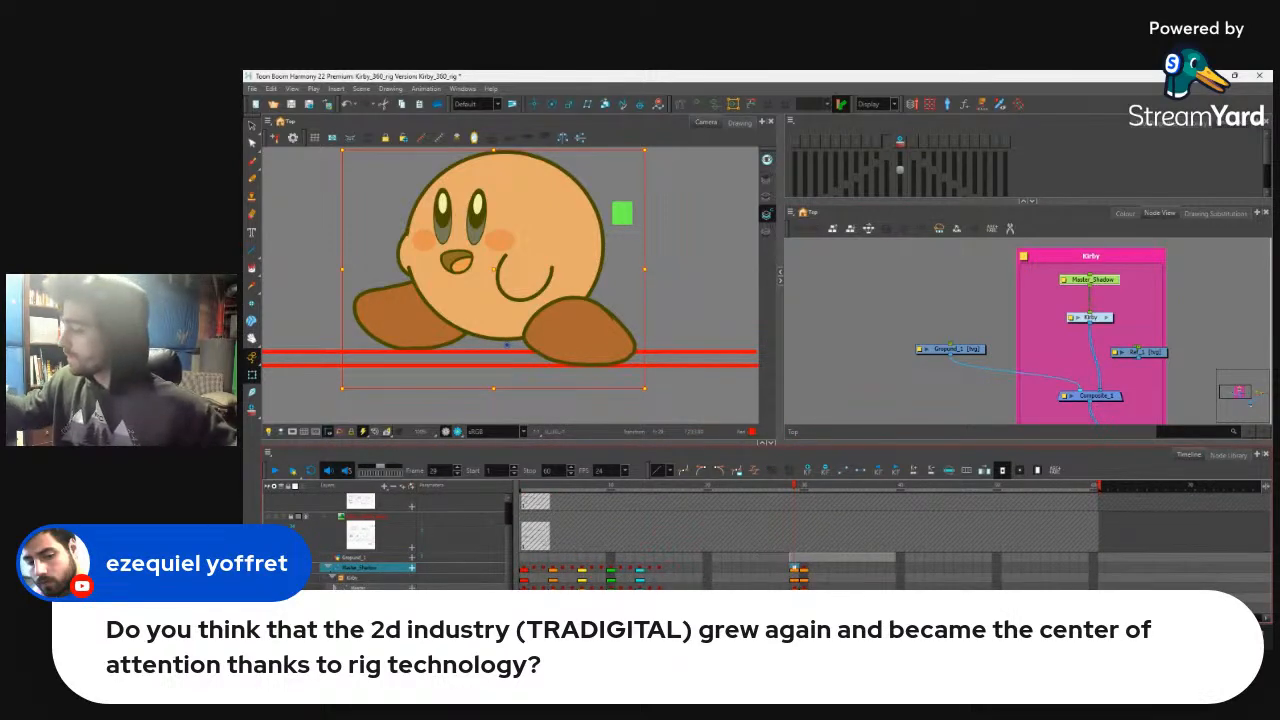
{"action": "left_click", "coordinate": [795, 587]}
{"action": "left_click", "coordinate": [797, 562]}
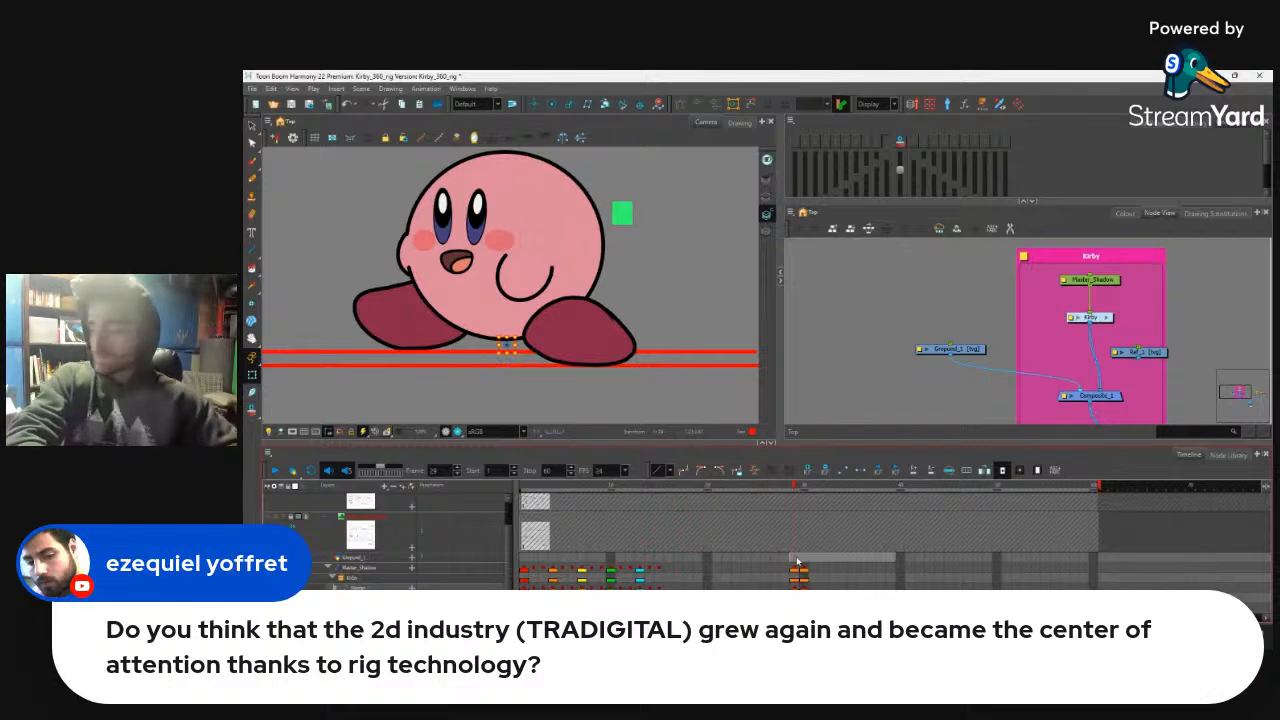
Step: Flip between frames 29 and 30 to compare Kirby's two walk poses
{"action": "key", "text": "comma"}
{"action": "key", "text": "period"}
{"action": "key", "text": "period"}
{"action": "key", "text": "comma"}
{"action": "key", "text": "period"}
{"action": "key", "text": "comma"}
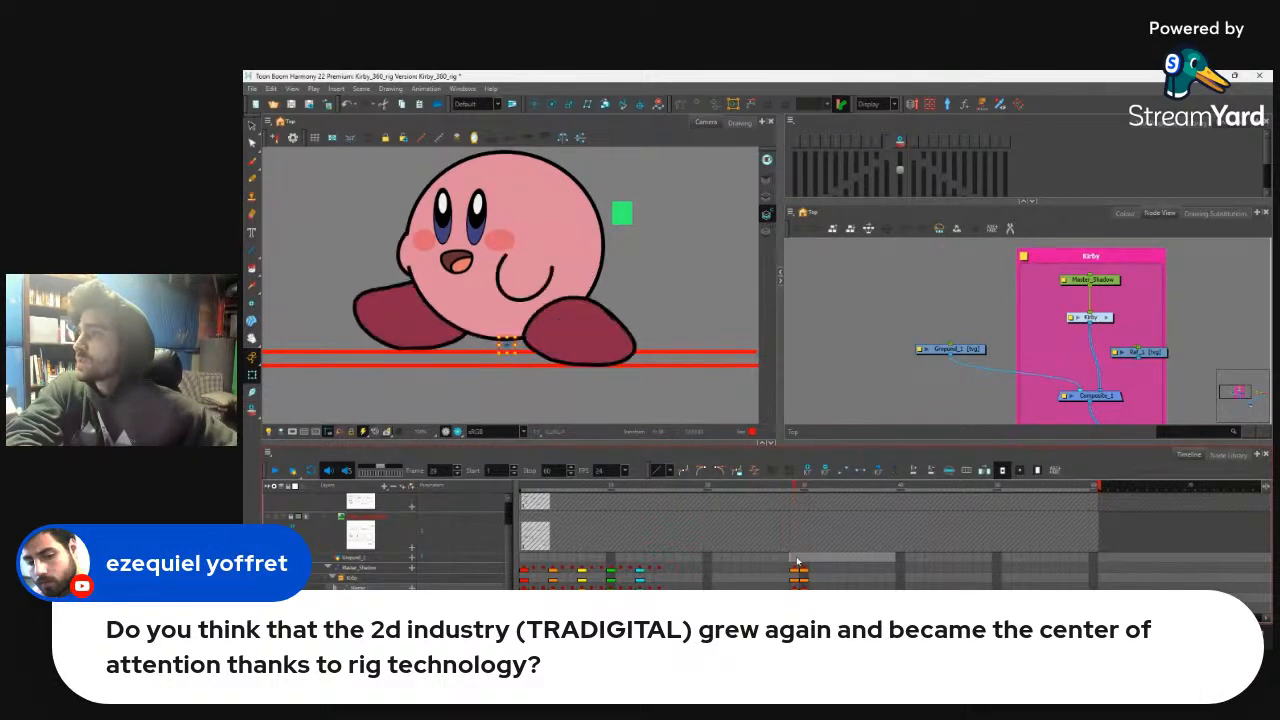
{"action": "key", "text": "period"}
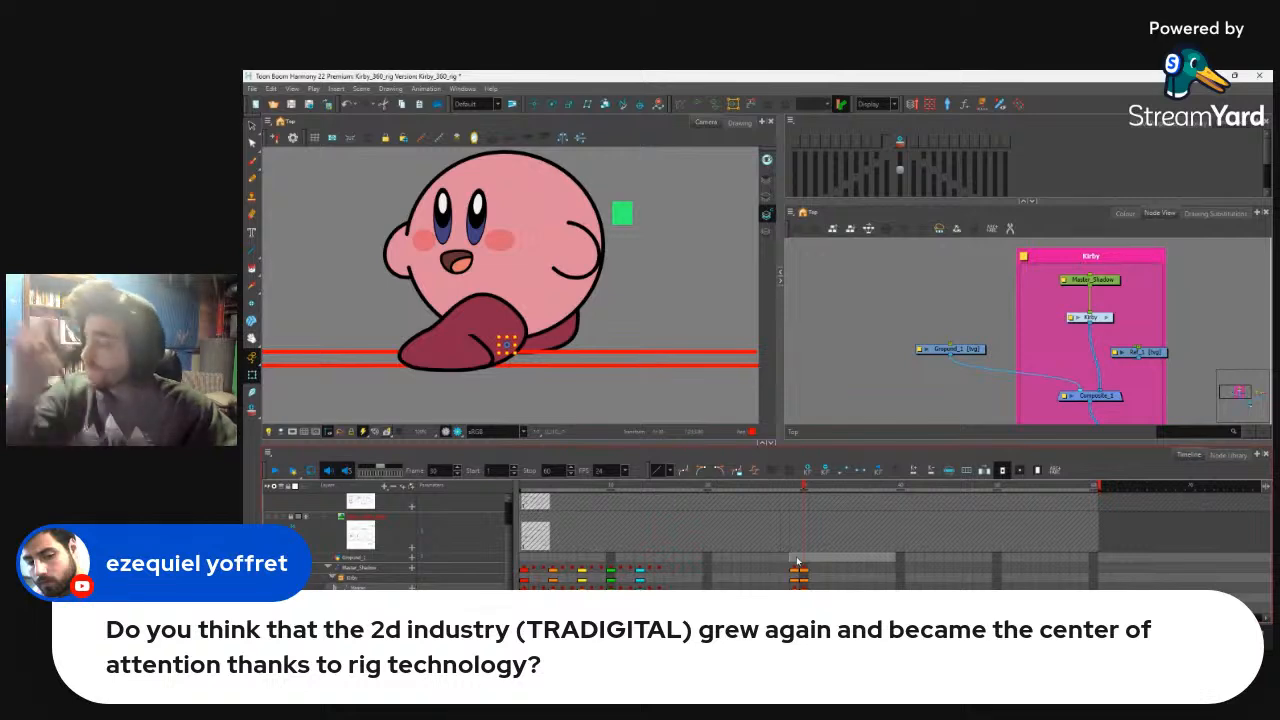
Step: Move the whole rig's pose keyframes from frame 30 to frame 42 in the timeline
{"action": "left_click", "coordinate": [802, 585]}
{"action": "key", "text": "comma"}
{"action": "left_click", "coordinate": [806, 570], "text": "shift"}
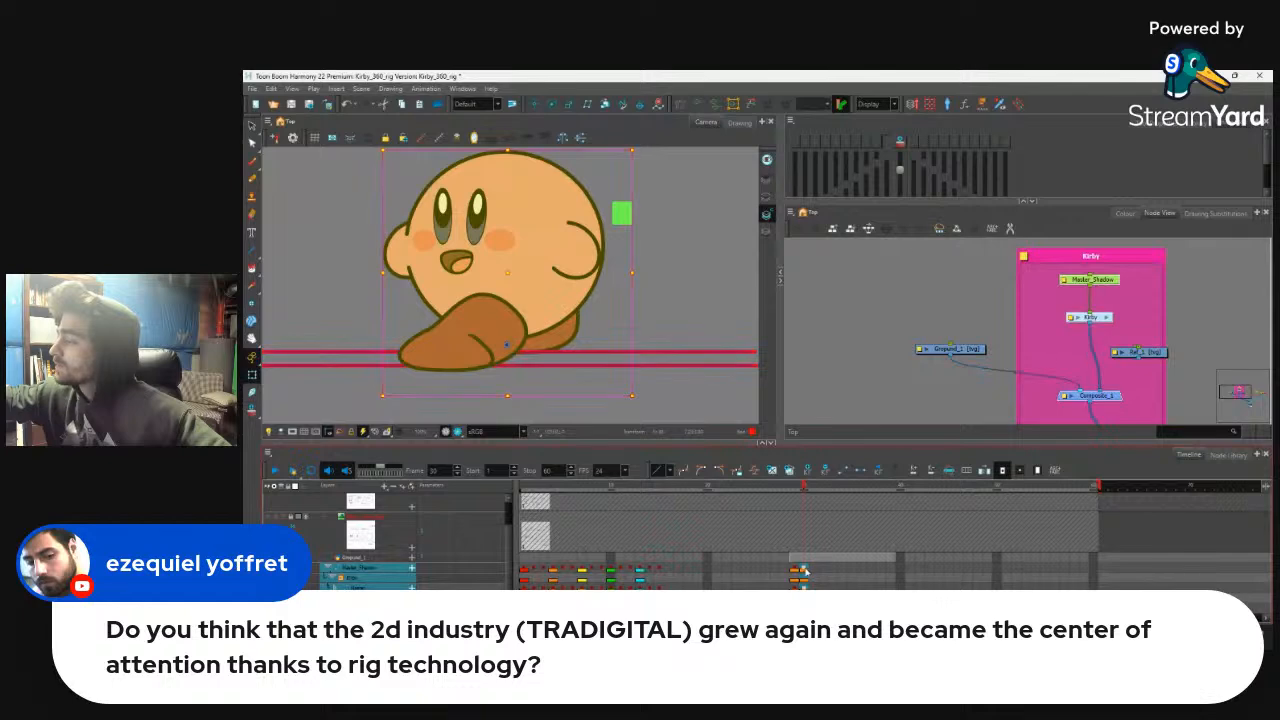
{"action": "left_click_drag", "start_coordinate": [815, 577], "coordinate": [920, 570]}
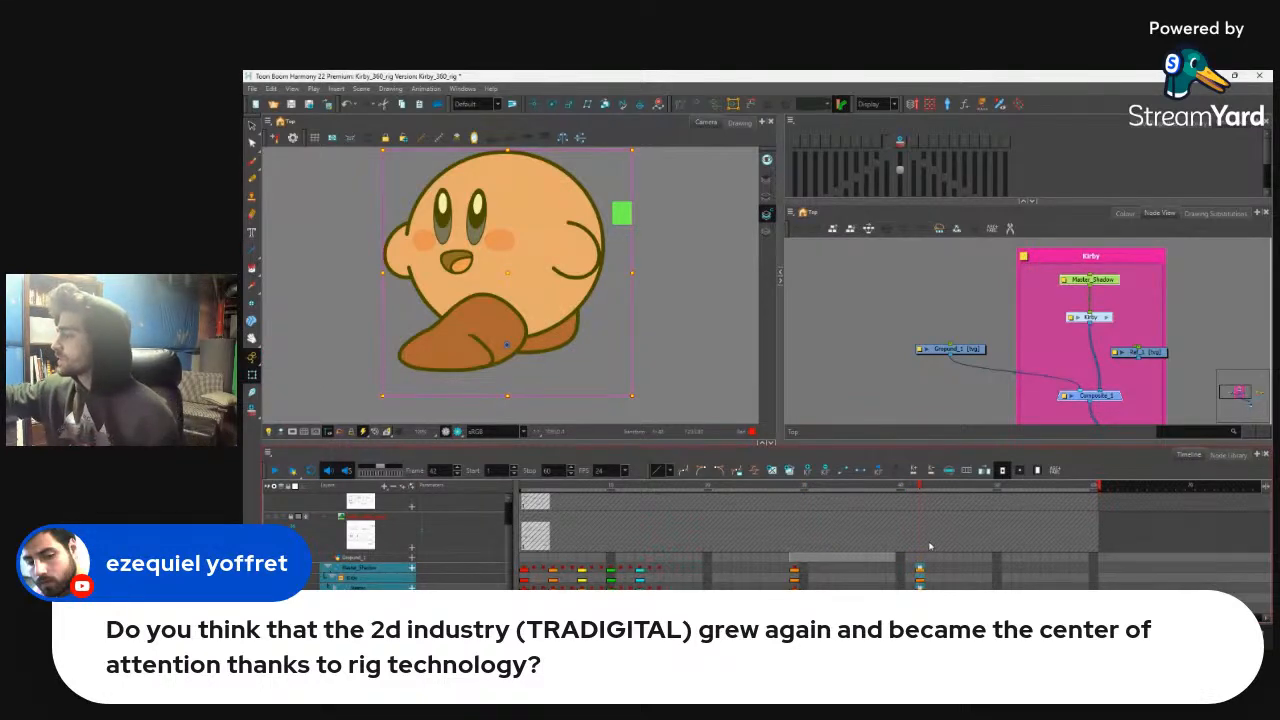
Step: Interpolate the rig between its poses at frames 29 and 42, and extend the ground drawing's exposure to frame 49
{"action": "left_click", "coordinate": [796, 576]}
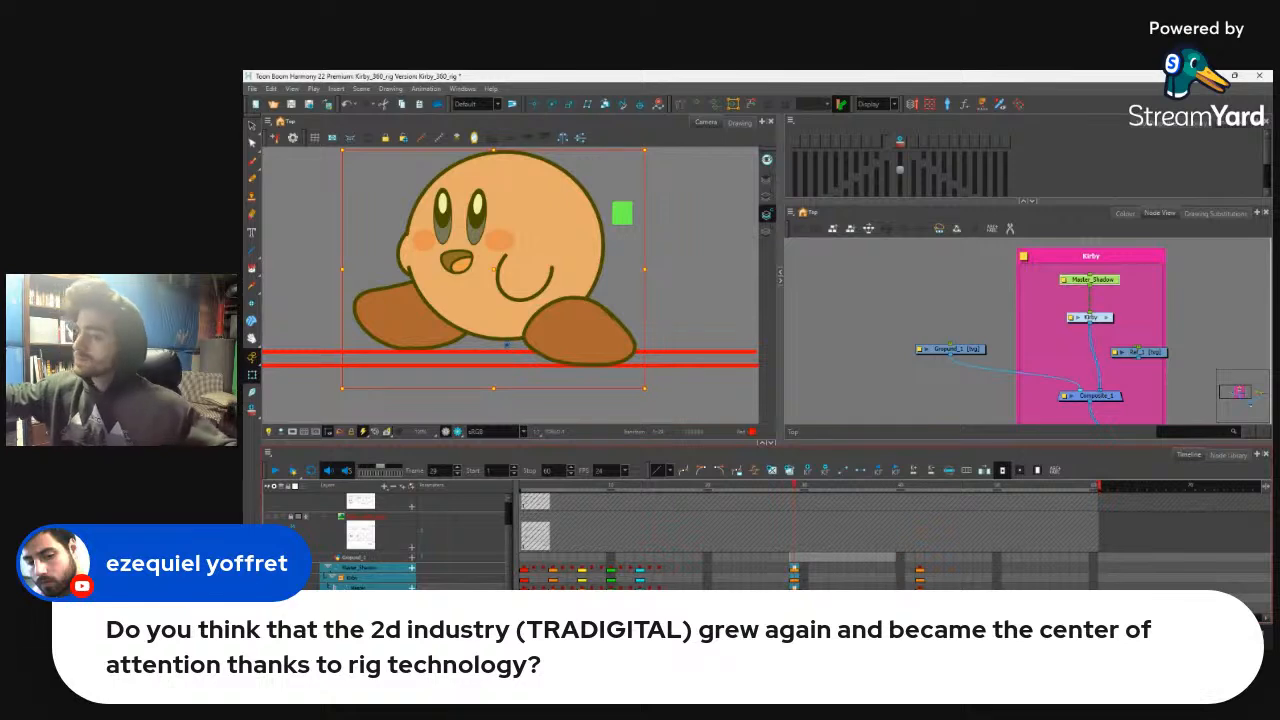
{"action": "key", "text": "ctrl+j"}
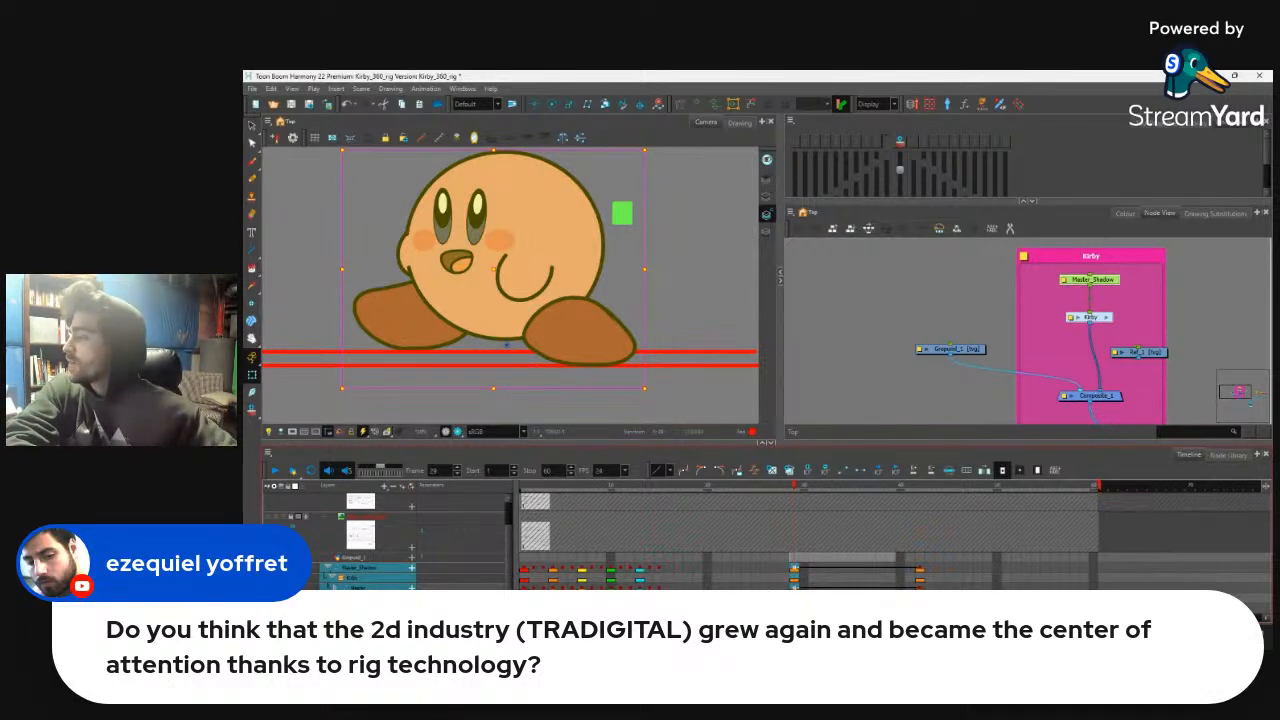
{"action": "key", "text": "Return"}
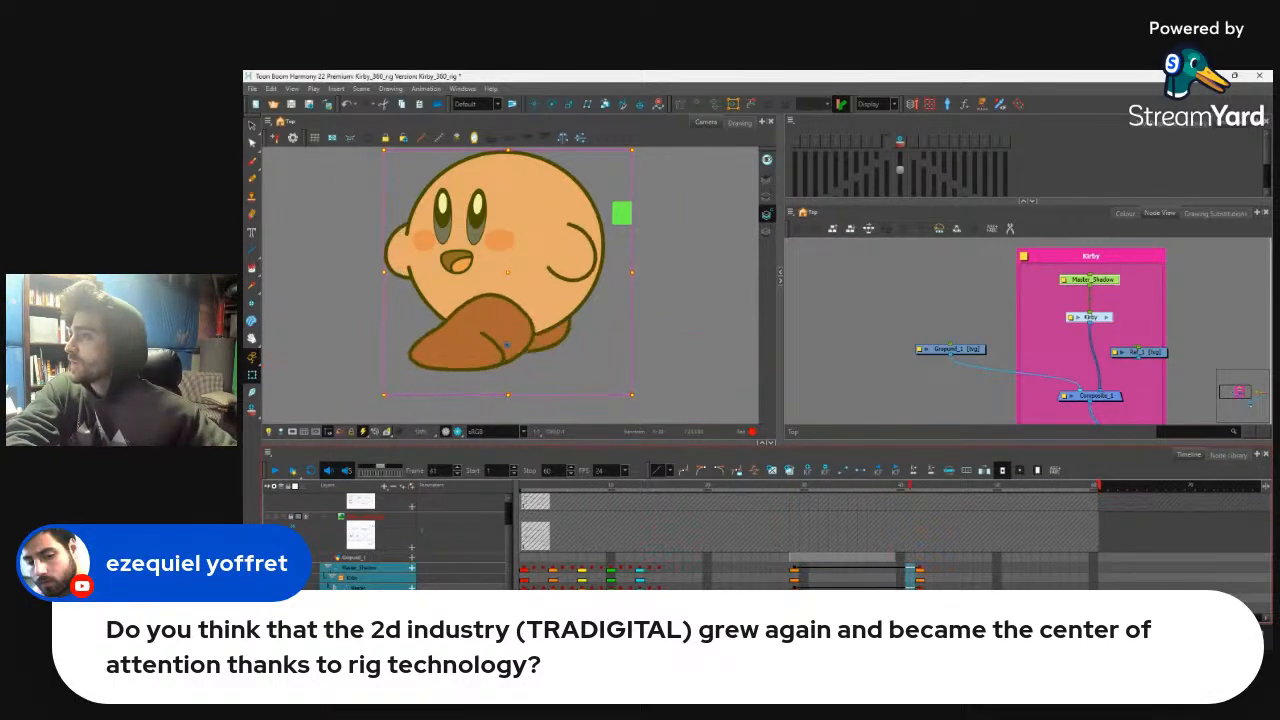
{"action": "left_click", "coordinate": [988, 557]}
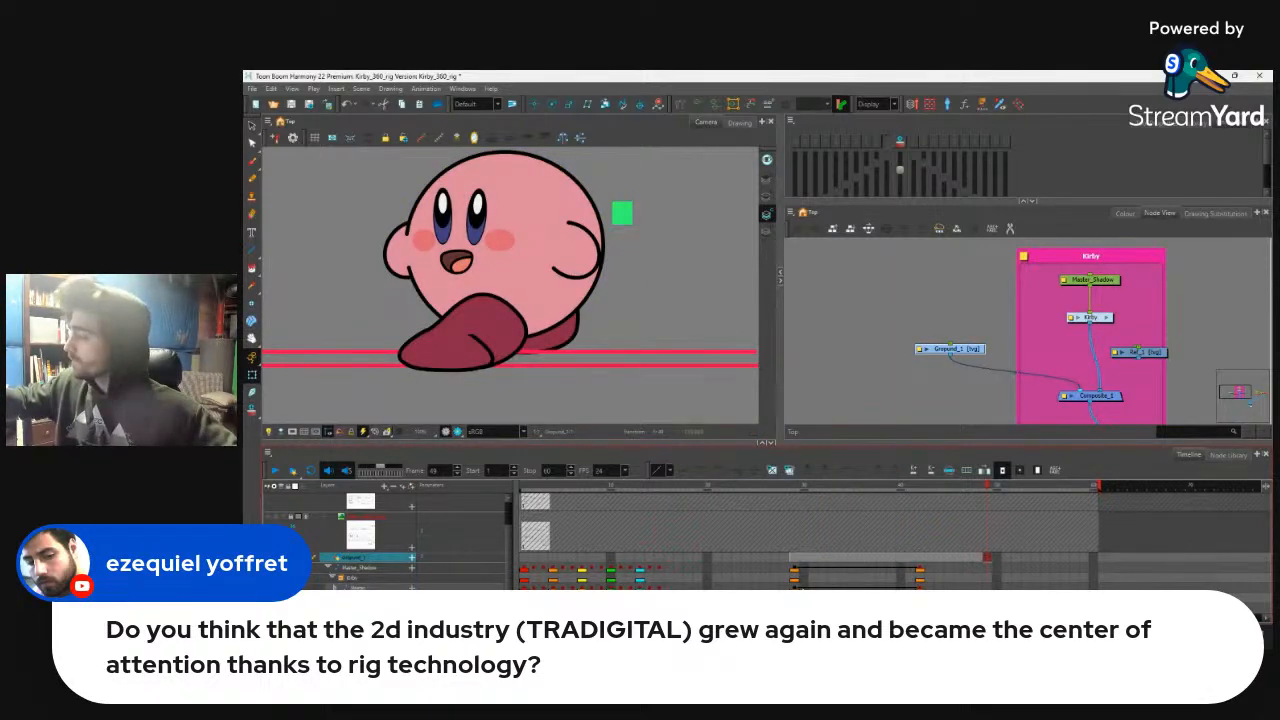
Step: Step through the in-betweens after frame 29 and shift the second pose's keyframes to frame 46
{"action": "left_click", "coordinate": [795, 587]}
{"action": "key", "text": "period"}
{"action": "key", "text": "period"}
{"action": "key", "text": "period"}
{"action": "key", "text": "period"}
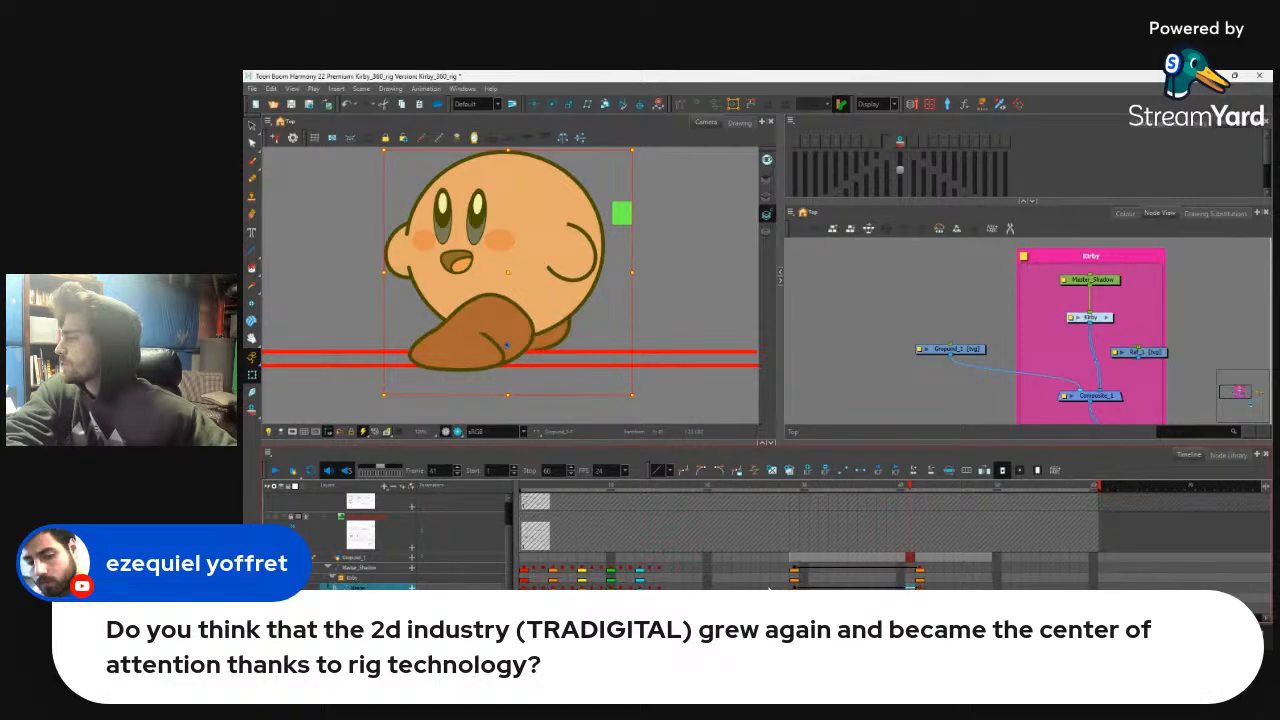
{"action": "left_click", "coordinate": [920, 568]}
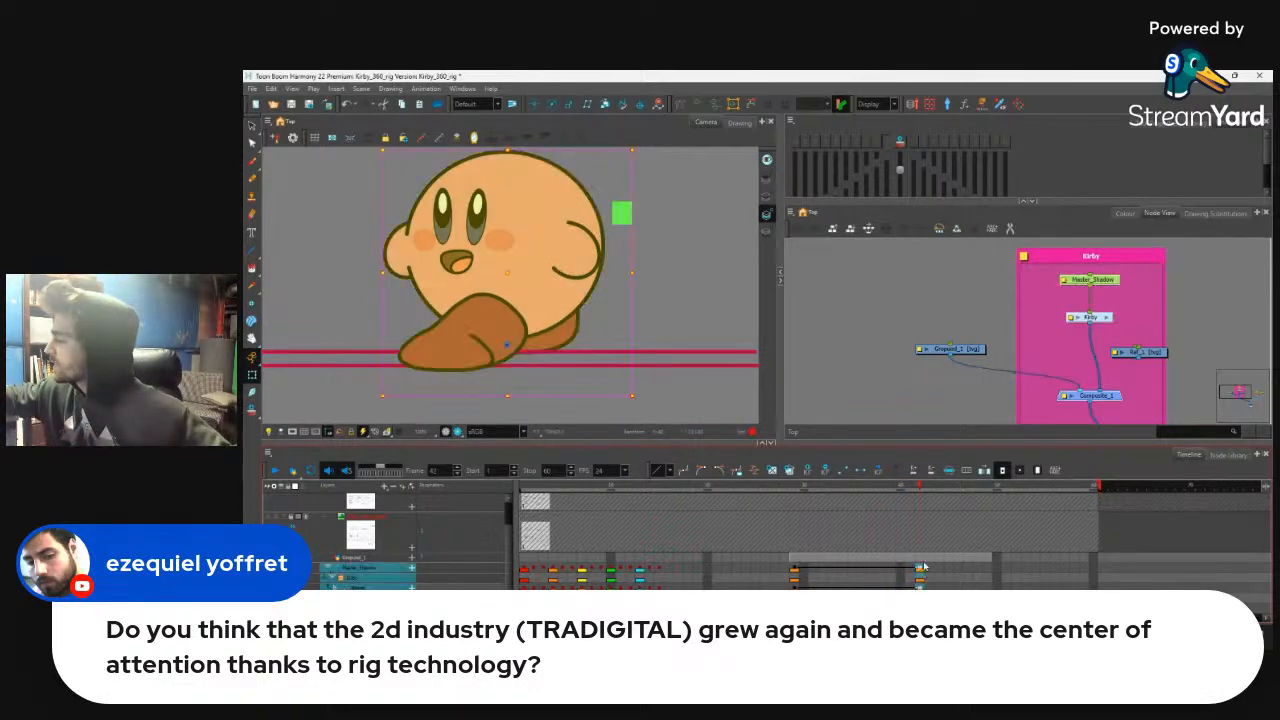
{"action": "left_click_drag", "start_coordinate": [936, 575], "coordinate": [947, 572]}
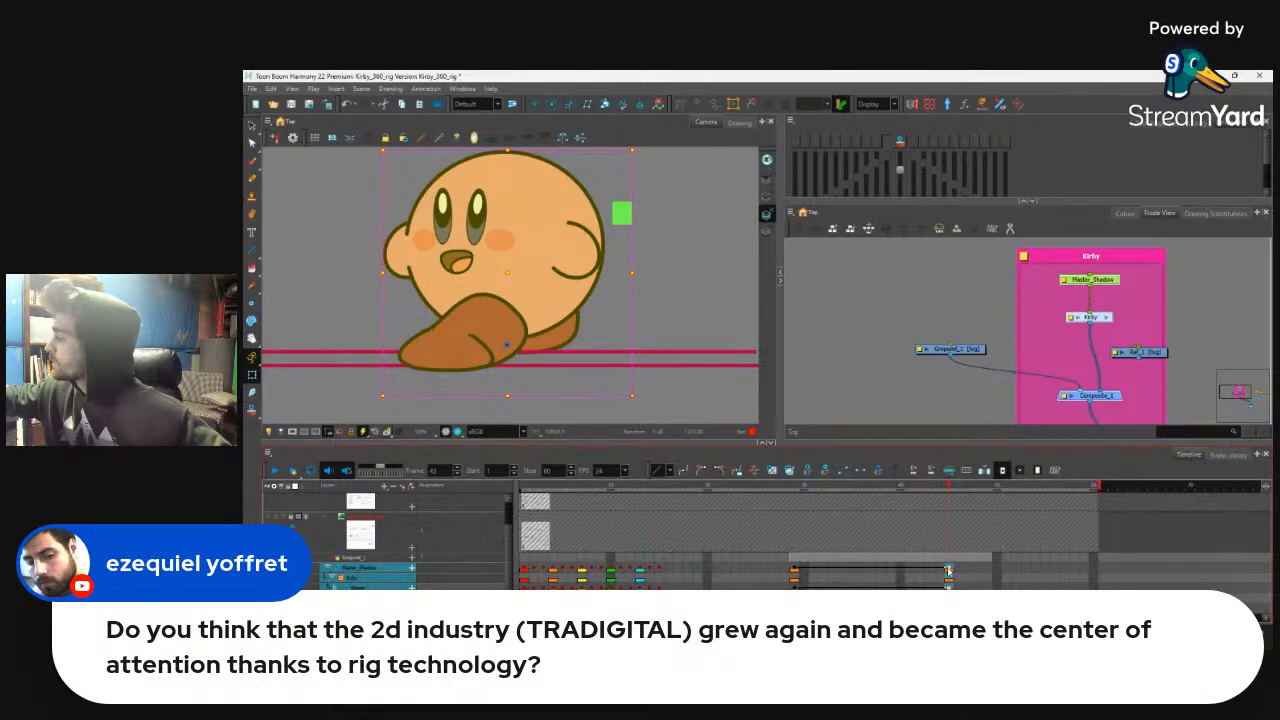
{"action": "left_click_drag", "start_coordinate": [960, 571], "coordinate": [959, 570]}
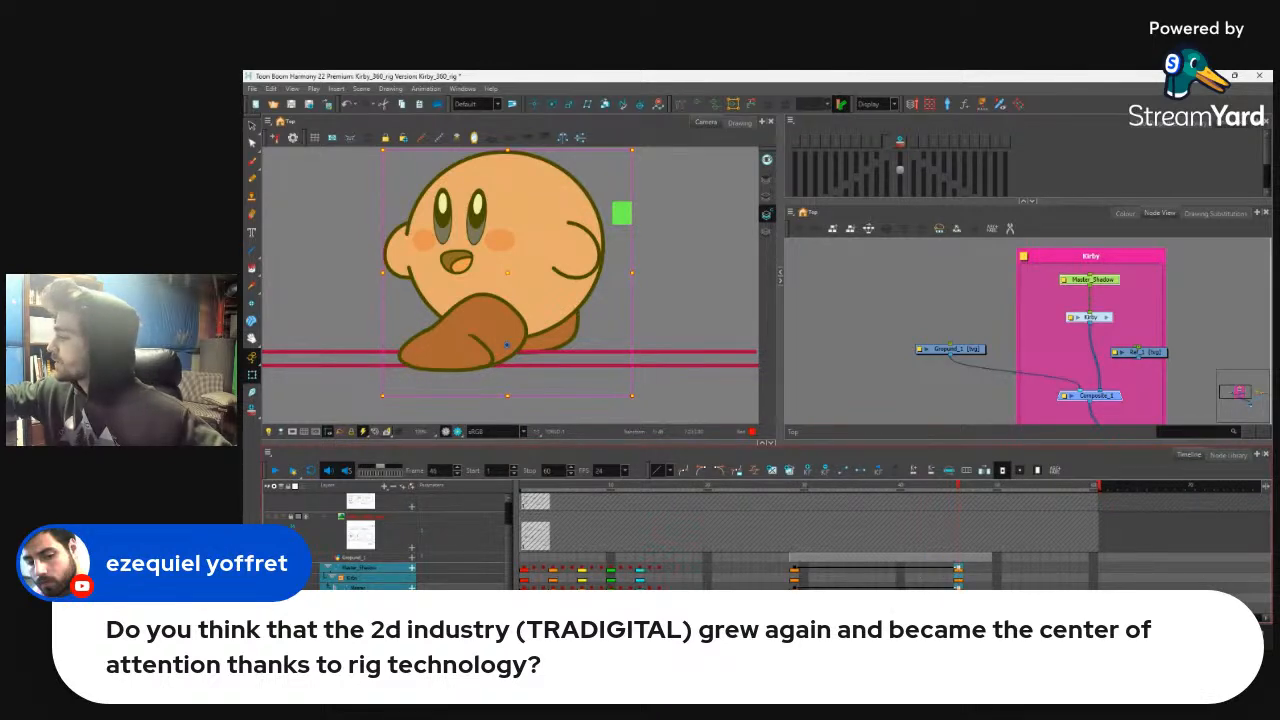
Step: Check the in-between at frame 37 and set the second pose's keyframes at frame 45
{"action": "left_click", "coordinate": [803, 598]}
{"action": "left_click_drag", "start_coordinate": [803, 486], "coordinate": [862, 486]}
{"action": "key", "text": "period"}
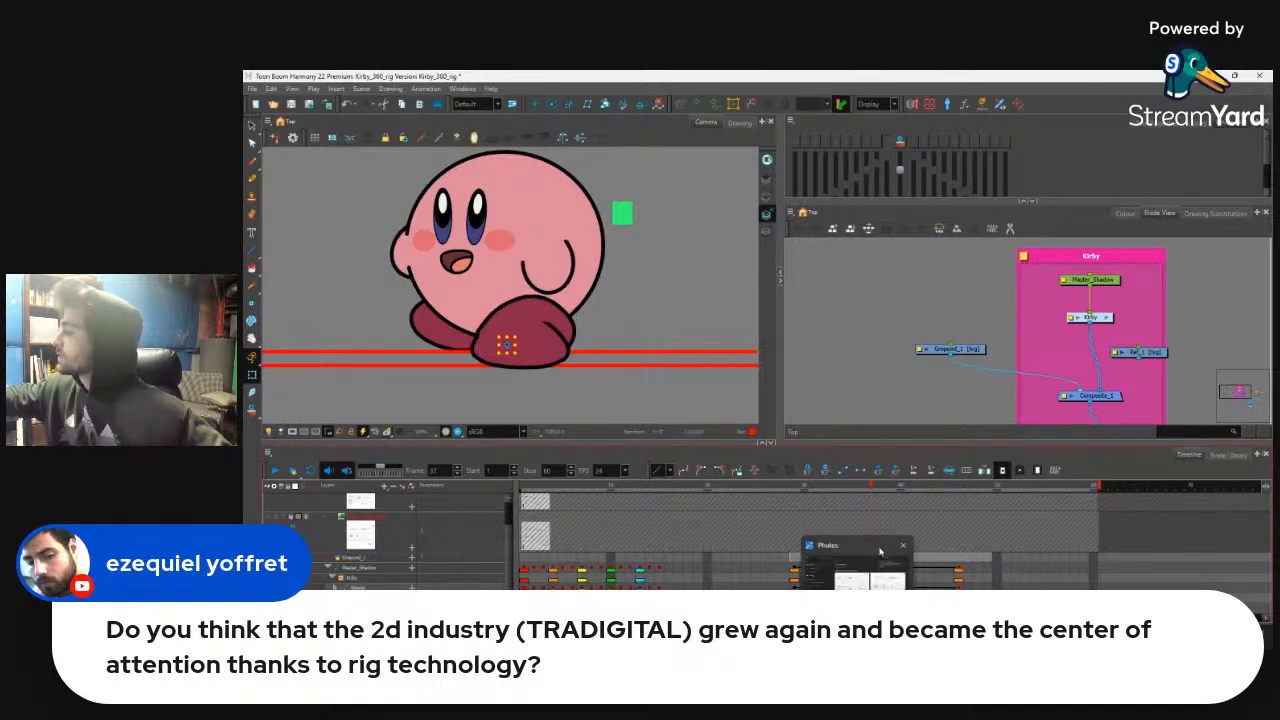
{"action": "left_click", "coordinate": [873, 580]}
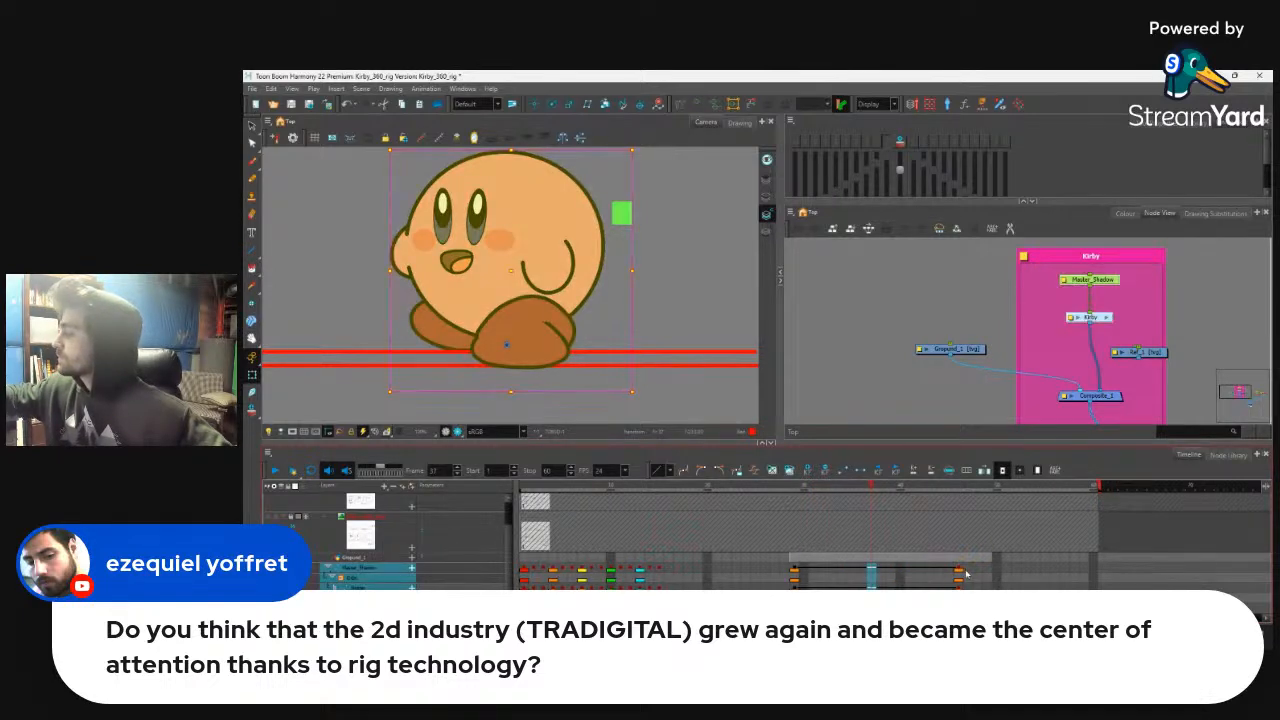
{"action": "left_click", "coordinate": [958, 571]}
{"action": "left_click", "coordinate": [951, 486]}
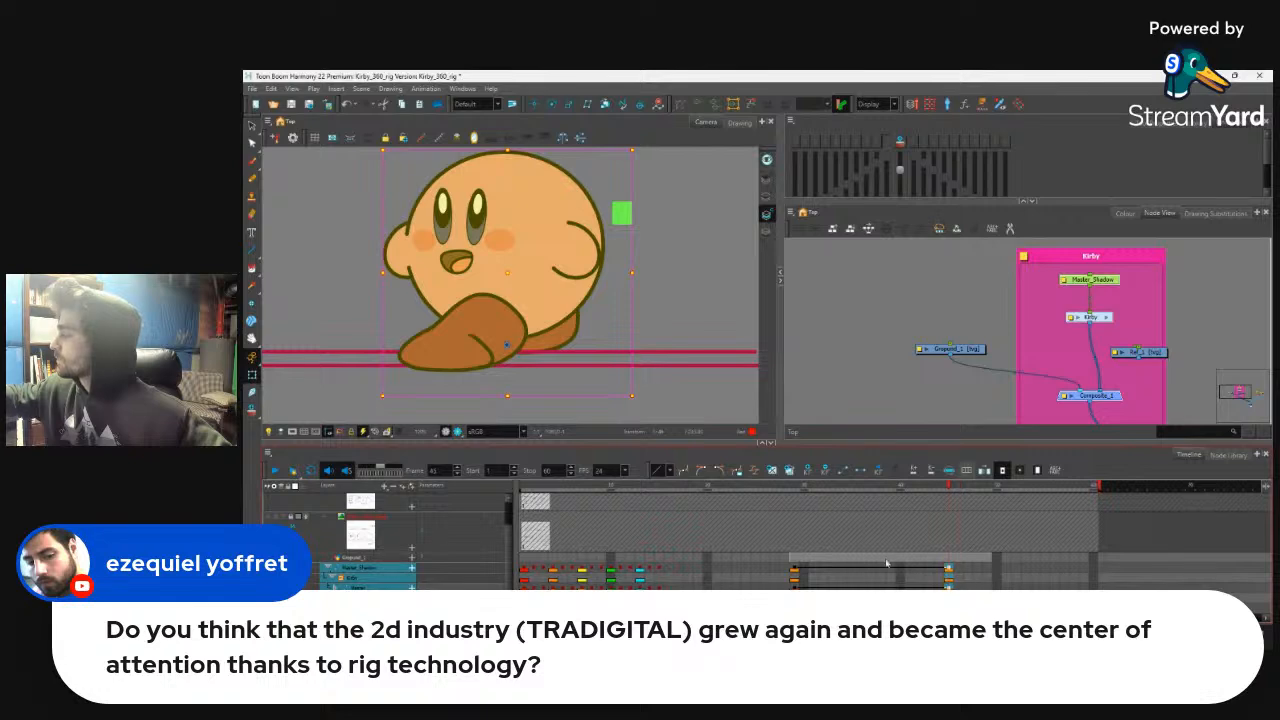
Step: Key the whole rig's in-between pose at frame 37, midway between the two walk poses
{"action": "left_click", "coordinate": [797, 598]}
{"action": "key", "text": "period"}
{"action": "key", "text": "period"}
{"action": "key", "text": "period"}
{"action": "key", "text": "period"}
{"action": "key", "text": "period"}
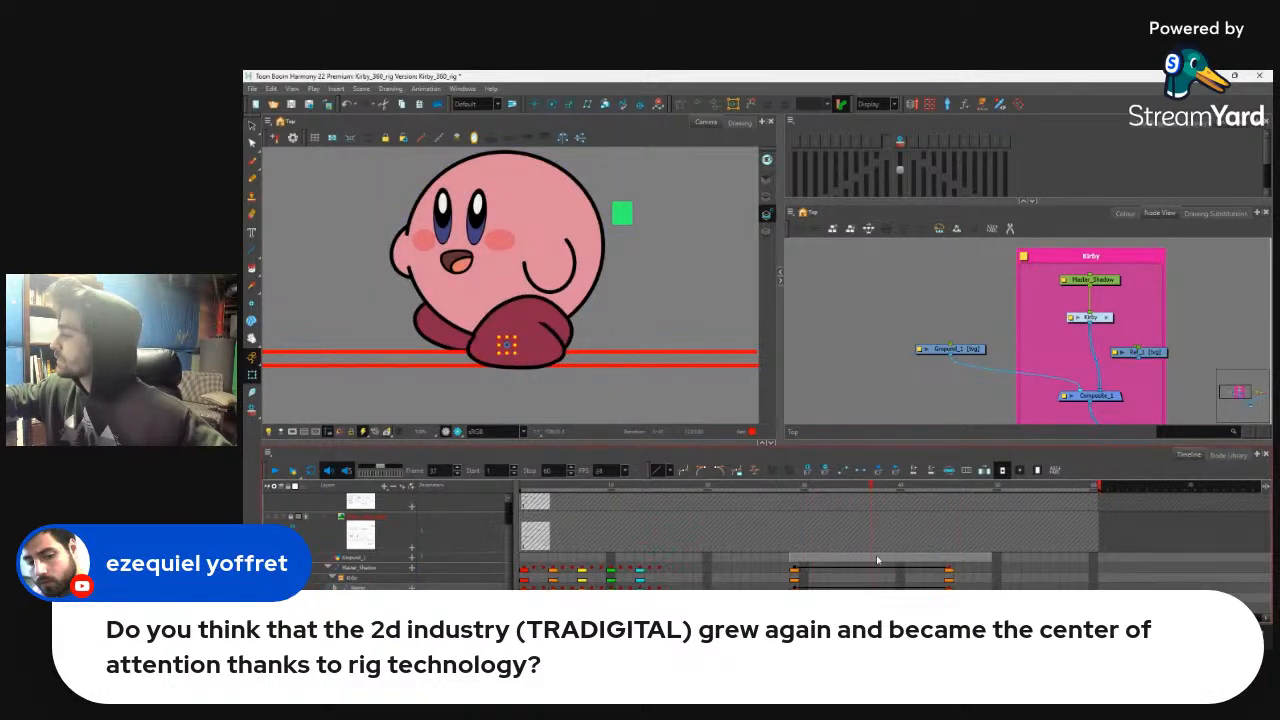
{"action": "left_click_drag", "start_coordinate": [879, 537], "coordinate": [874, 600]}
{"action": "mouse_move", "coordinate": [857, 637]}
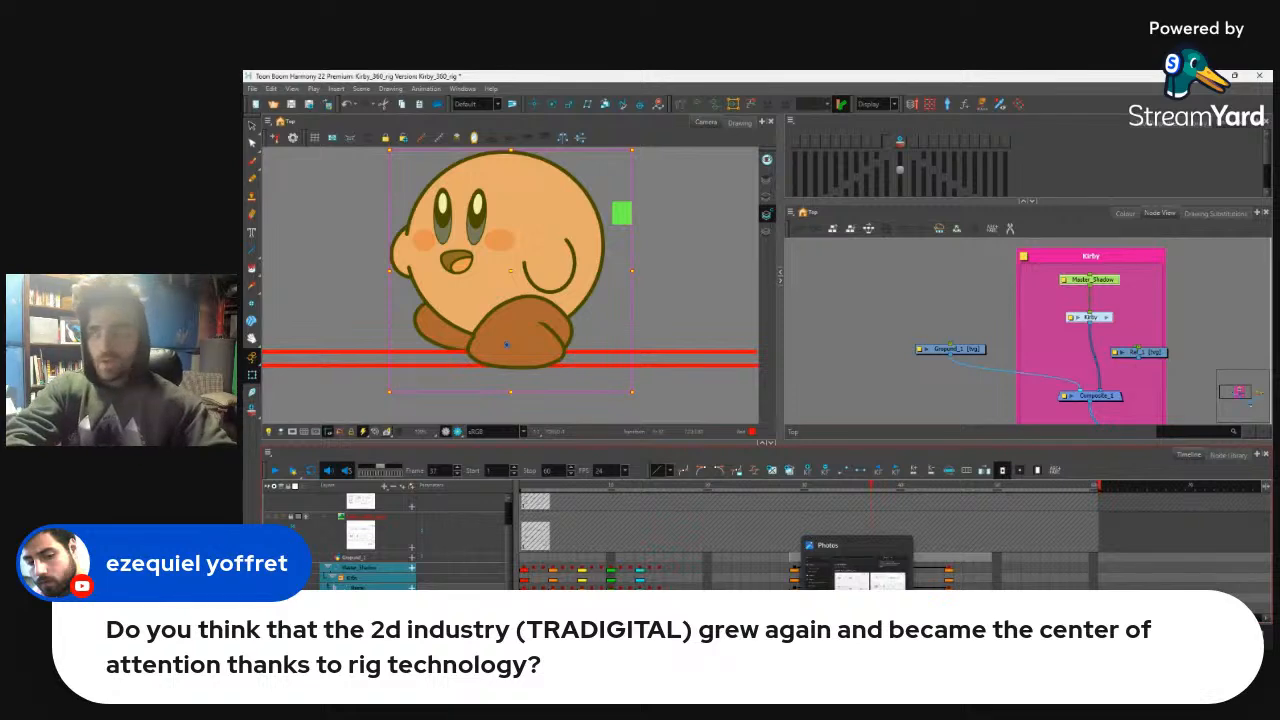
Step: Step back through the in-betweens from frame 37 to the starting pose at frame 29
{"action": "key", "text": "comma"}
{"action": "key", "text": "period"}
{"action": "key", "text": "comma"}
{"action": "key", "text": "comma"}
{"action": "key", "text": "comma"}
{"action": "key", "text": "comma"}
{"action": "key", "text": "comma"}
{"action": "key", "text": "comma"}
{"action": "key", "text": "comma"}
{"action": "key", "text": "comma"}
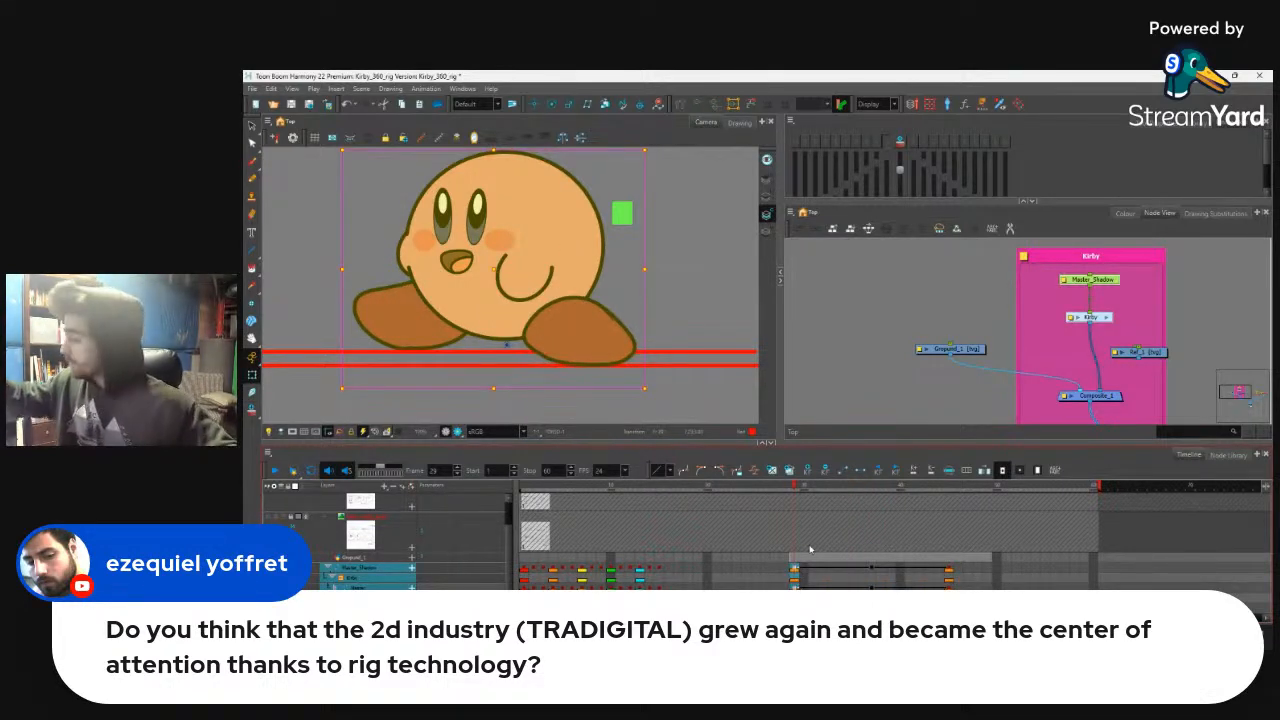
Step: Extend the scene to 72 frames, duplicate the frame 29 pose at frame 61, and hold the ground drawing through that frame
{"action": "left_click", "coordinate": [958, 573]}
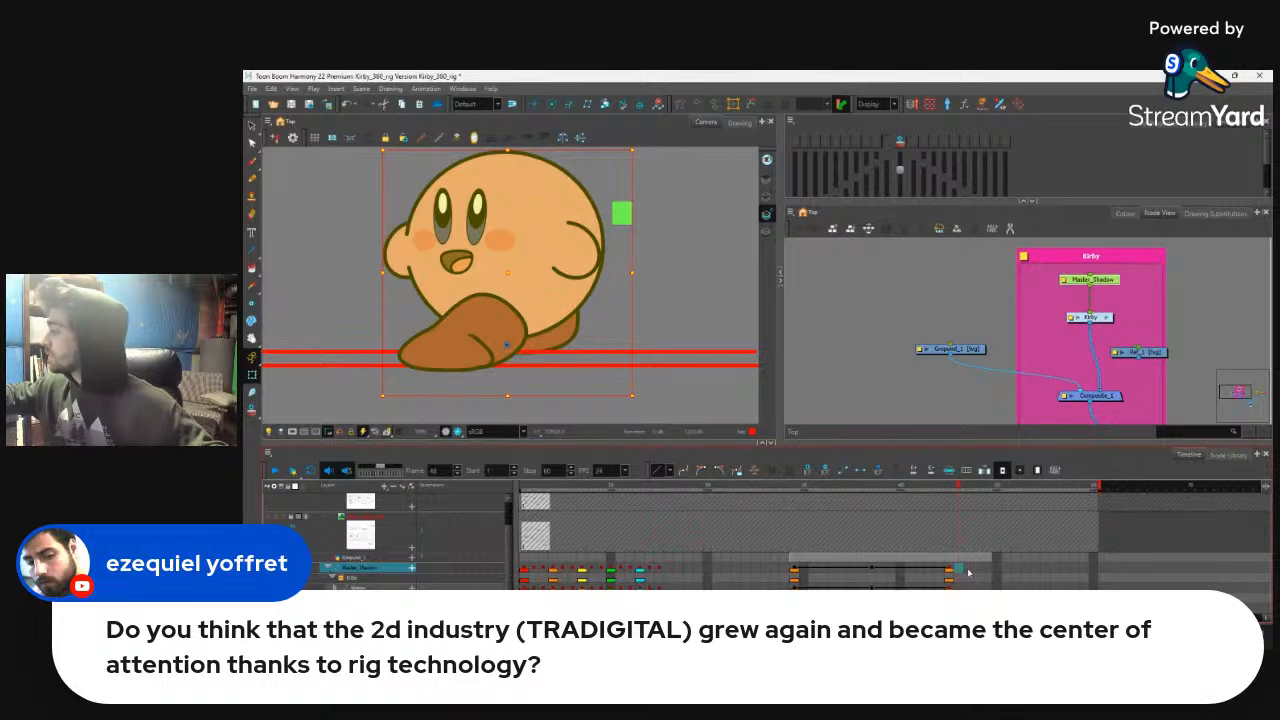
{"action": "left_click", "coordinate": [1006, 573]}
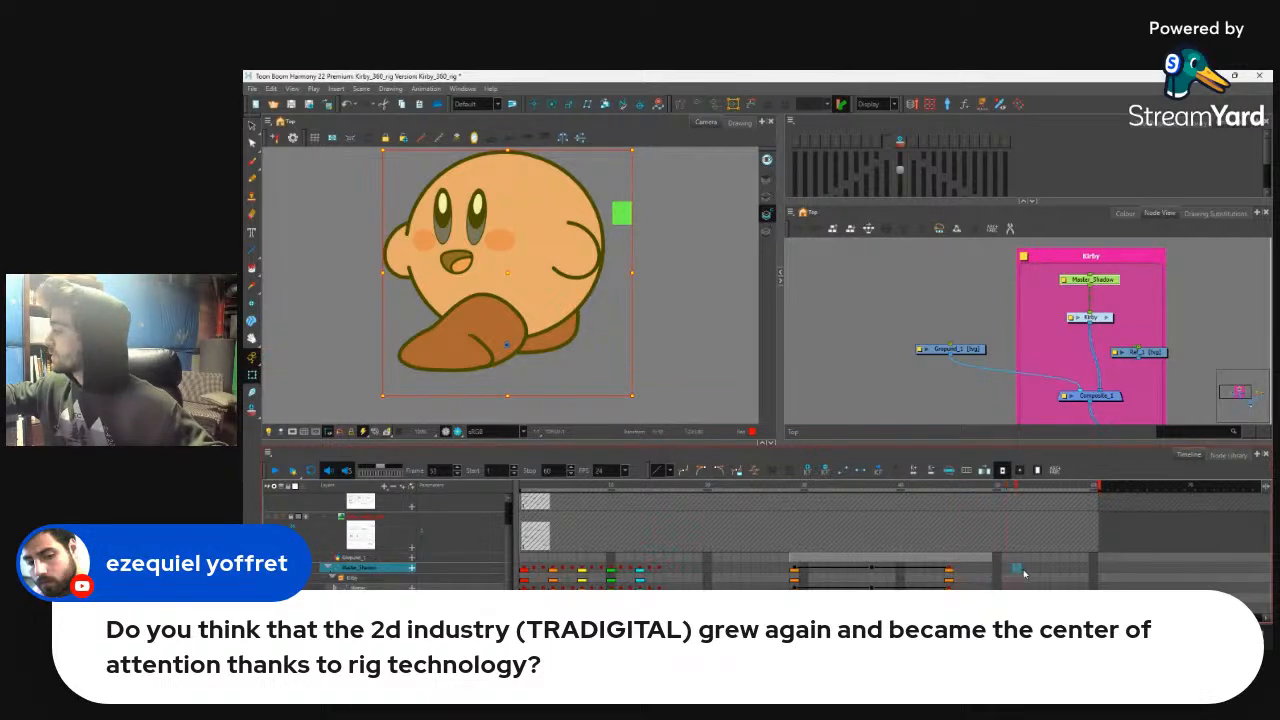
{"action": "left_click_drag", "start_coordinate": [1098, 487], "coordinate": [1216, 488]}
{"action": "left_click", "coordinate": [1106, 571]}
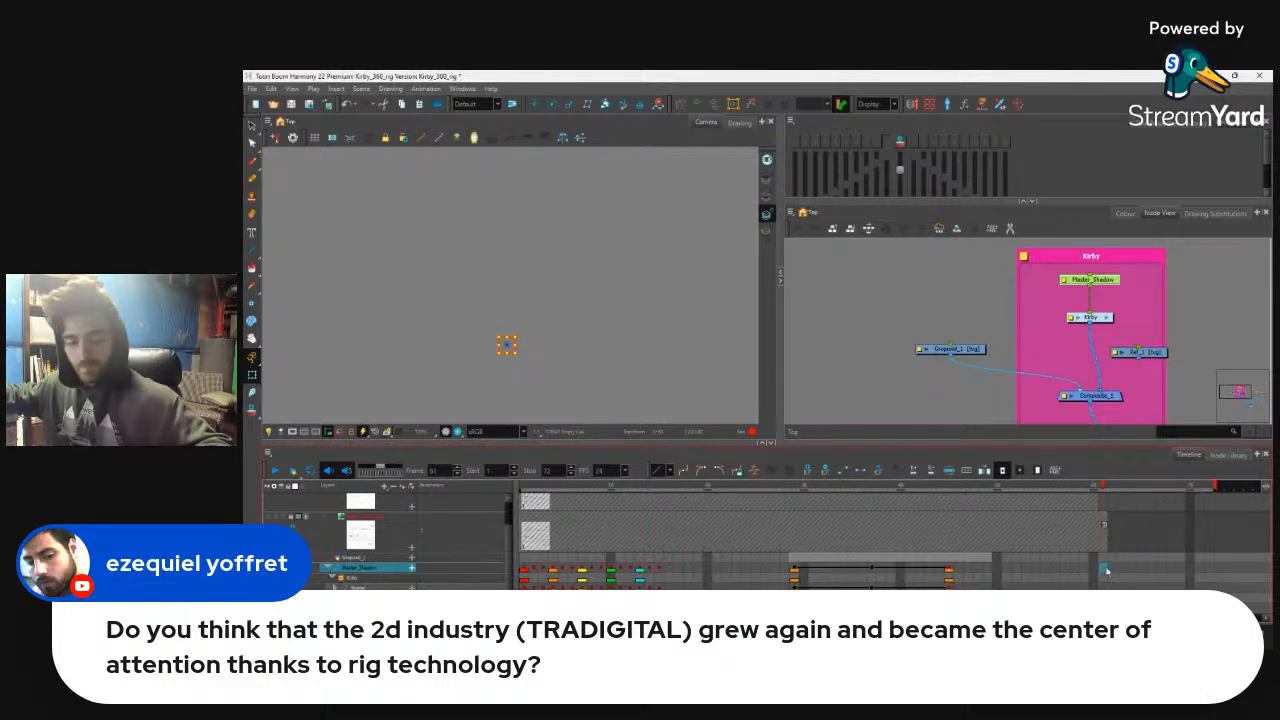
{"action": "left_click", "coordinate": [1104, 561]}
{"action": "key", "text": "F5"}
Step: Interpolate the rig between the poses at frames 45 and 61, and key its midpoint pose at frame 53
{"action": "left_click", "coordinate": [948, 569]}
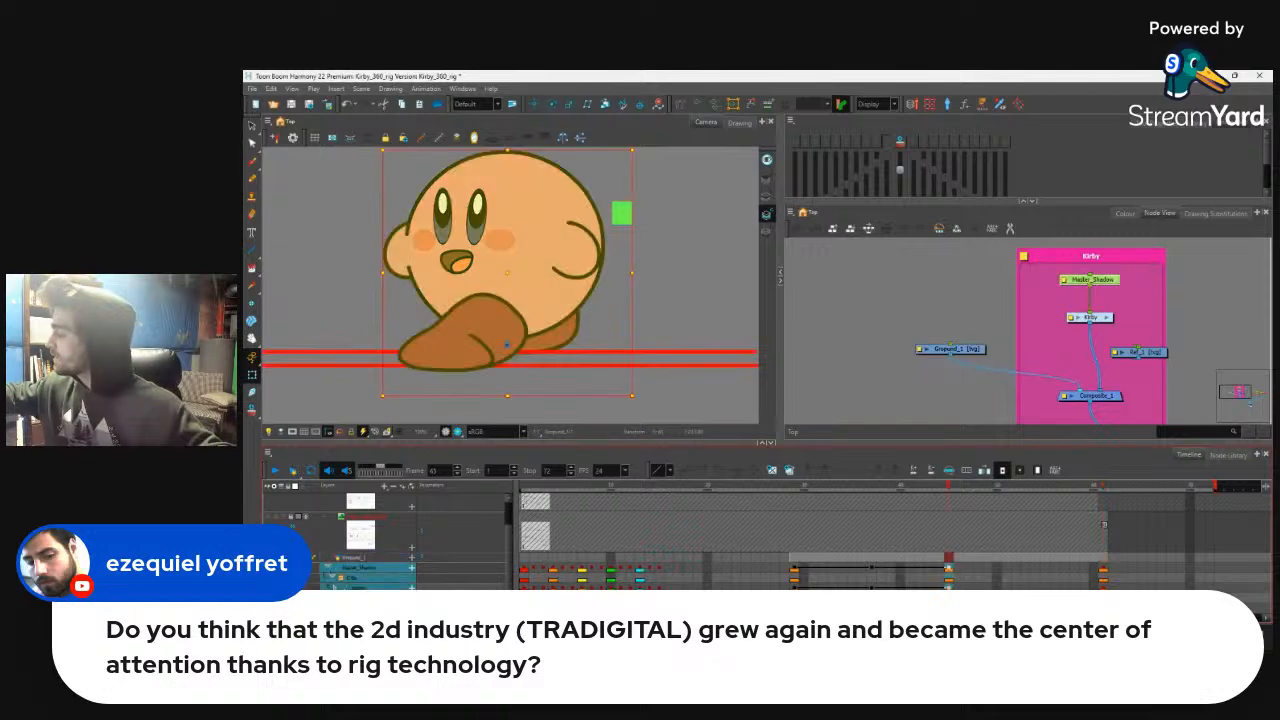
{"action": "key", "text": "period"}
{"action": "key", "text": "period"}
{"action": "key", "text": "period"}
{"action": "key", "text": "period"}
{"action": "key", "text": "period"}
{"action": "key", "text": "period"}
{"action": "key", "text": "period"}
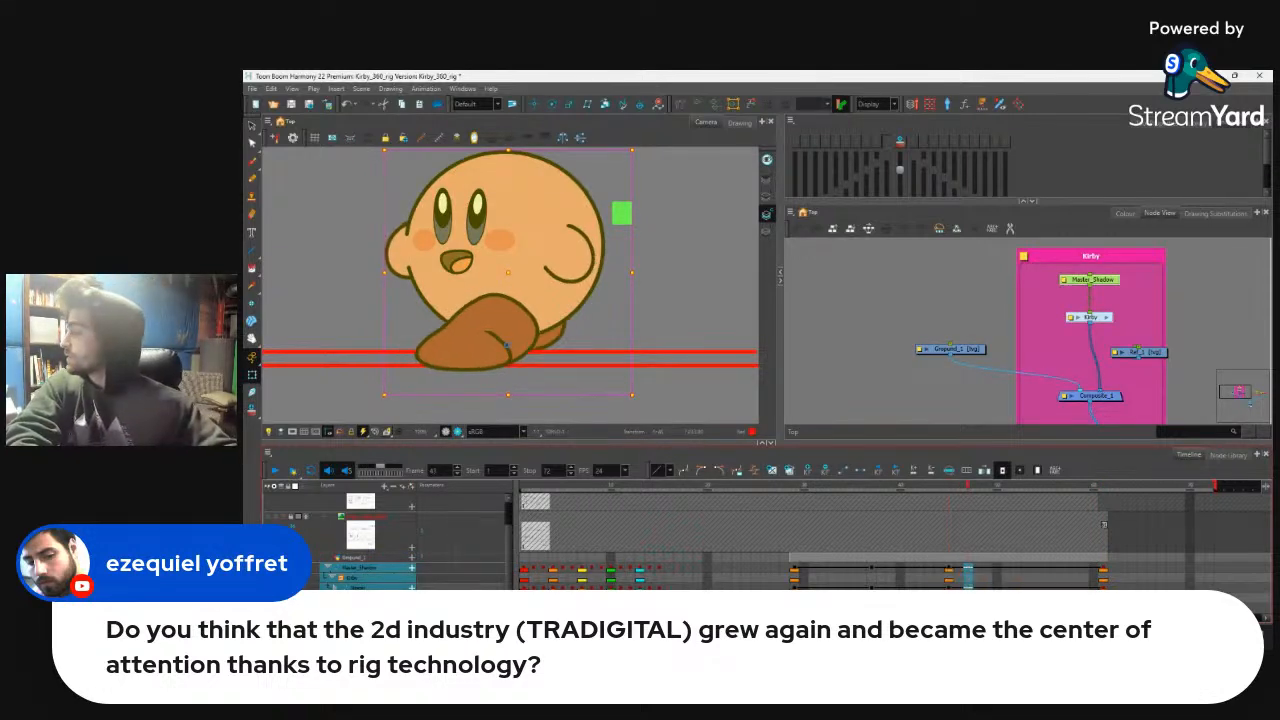
{"action": "key", "text": "period"}
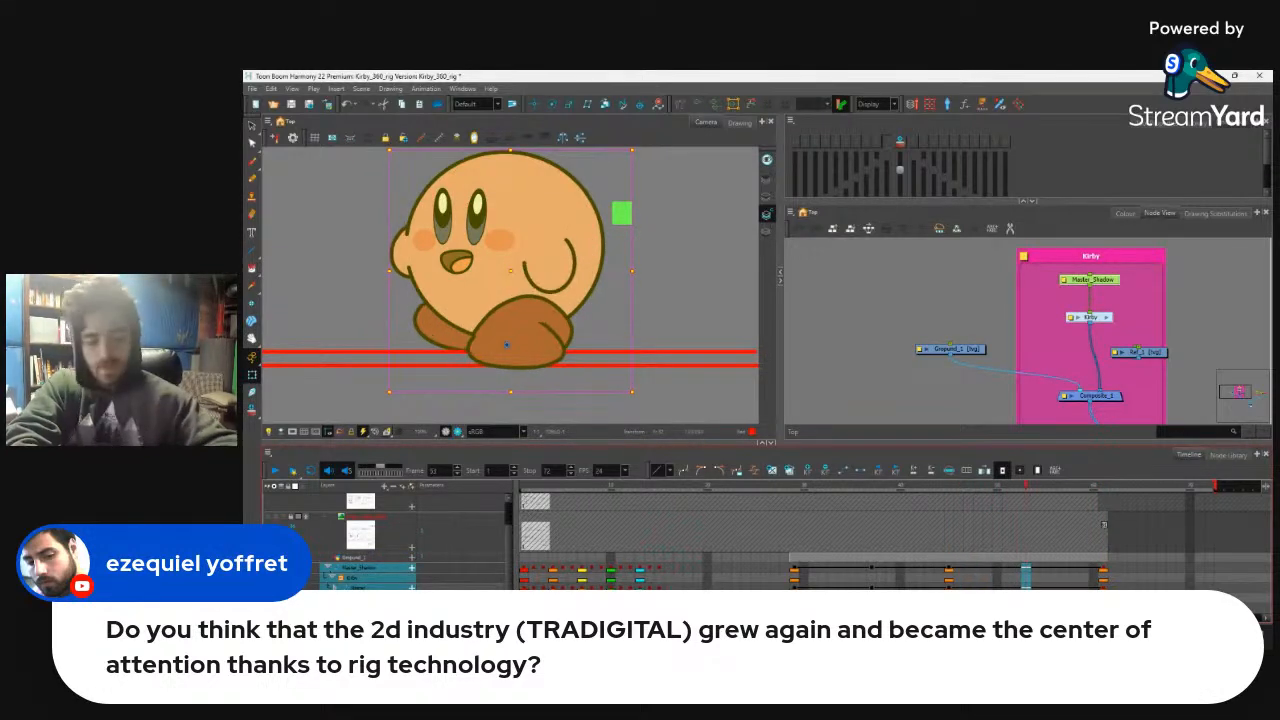
{"action": "key", "text": "comma"}
{"action": "key", "text": "comma"}
Step: Lift the near foot off the ground at frame 37 and rotate it slightly
{"action": "left_click", "coordinate": [798, 575]}
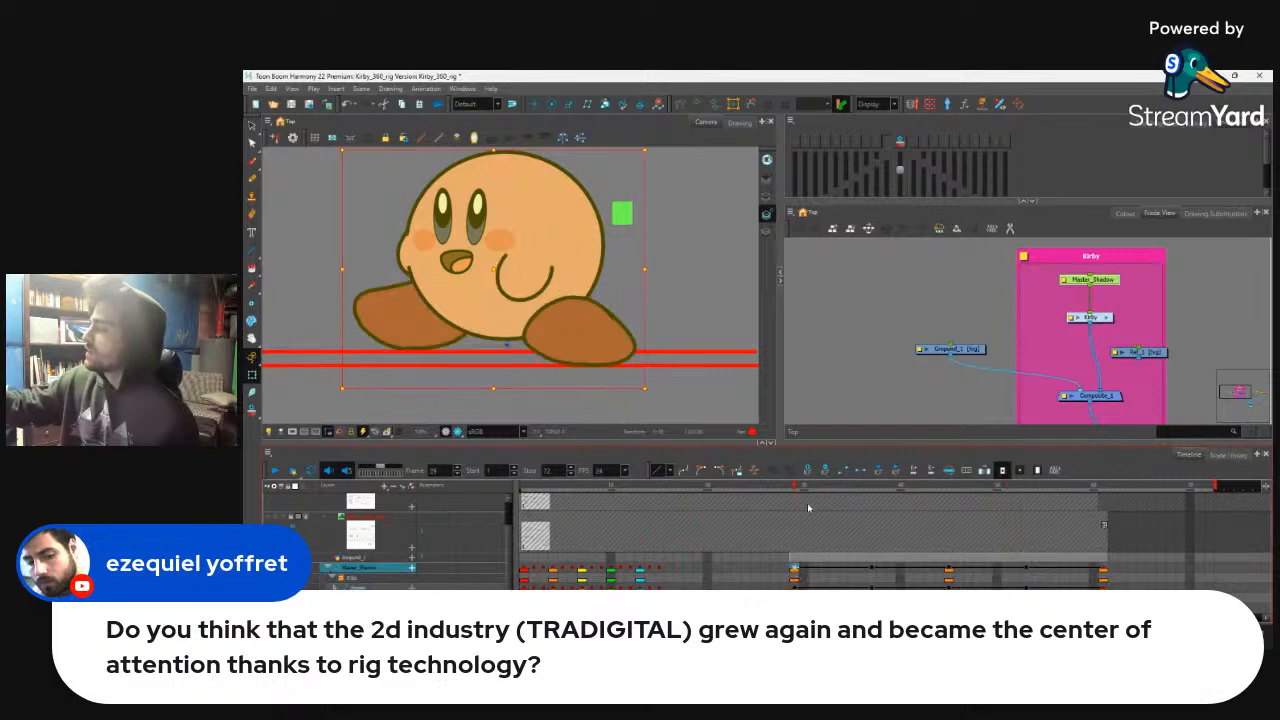
{"action": "left_click_drag", "start_coordinate": [806, 488], "coordinate": [811, 540]}
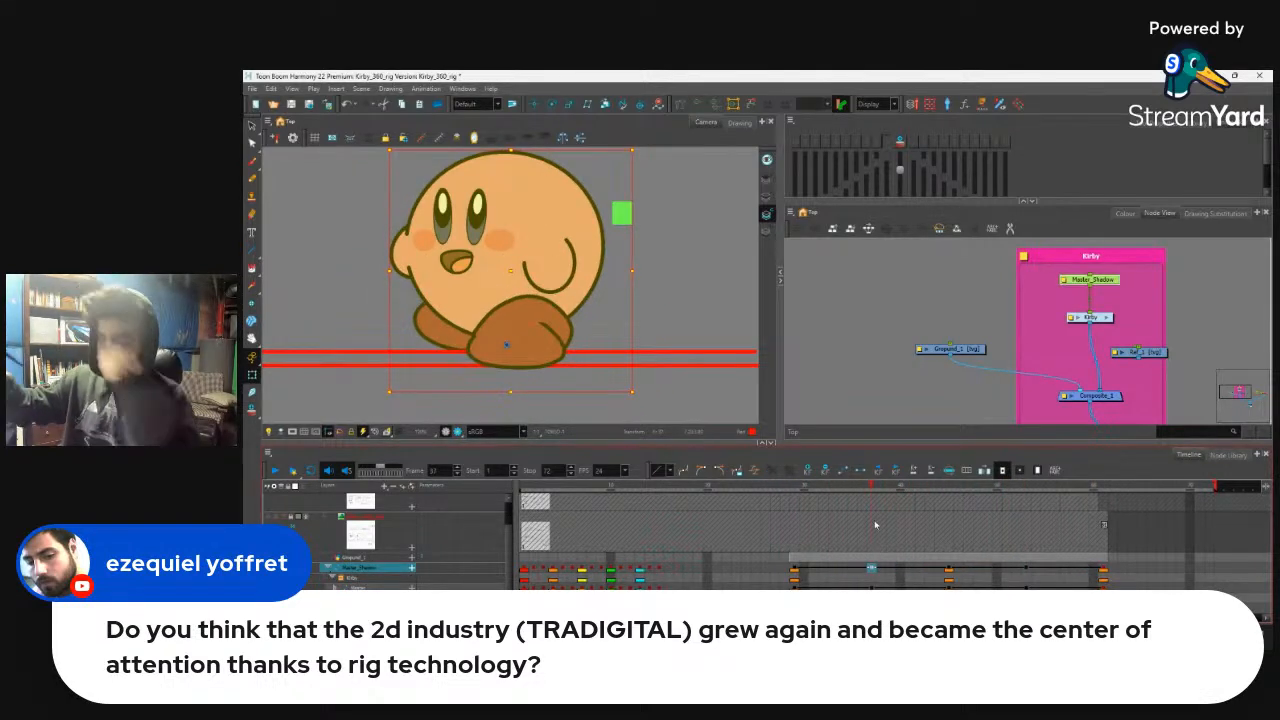
{"action": "left_click_drag", "start_coordinate": [629, 273], "coordinate": [690, 311]}
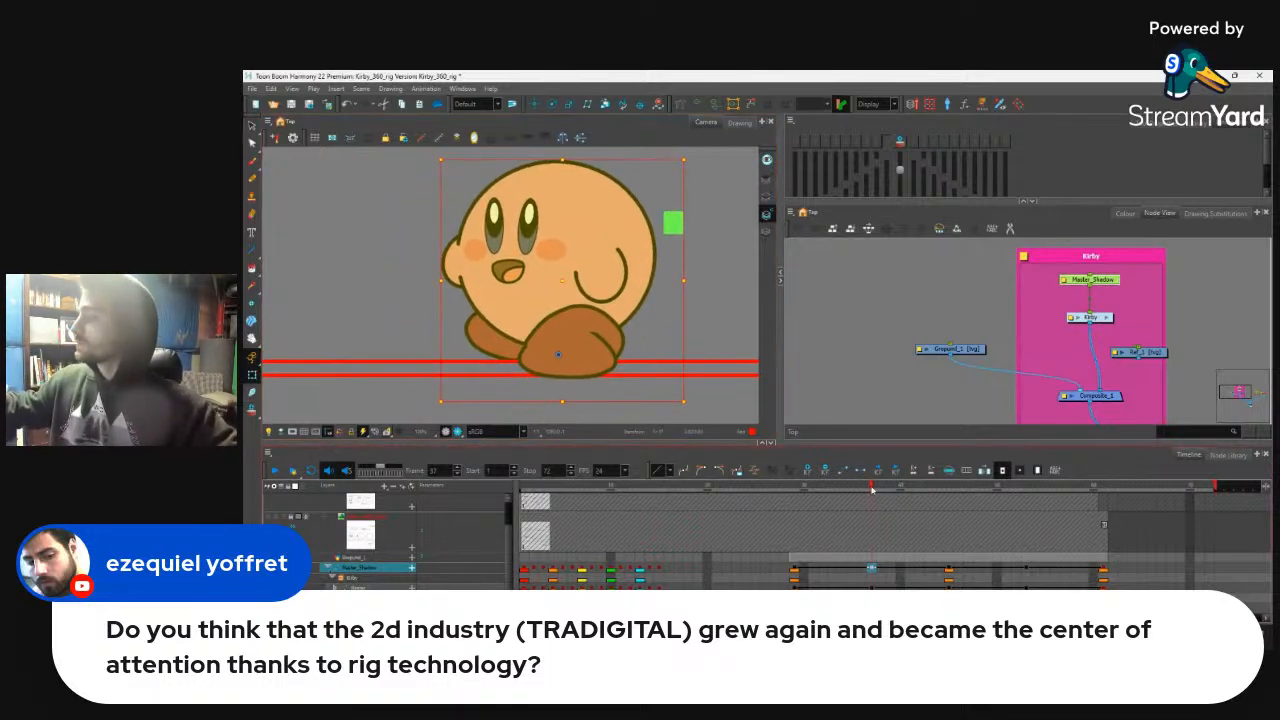
{"action": "left_click_drag", "start_coordinate": [872, 490], "coordinate": [873, 528]}
{"action": "left_click", "coordinate": [612, 364]}
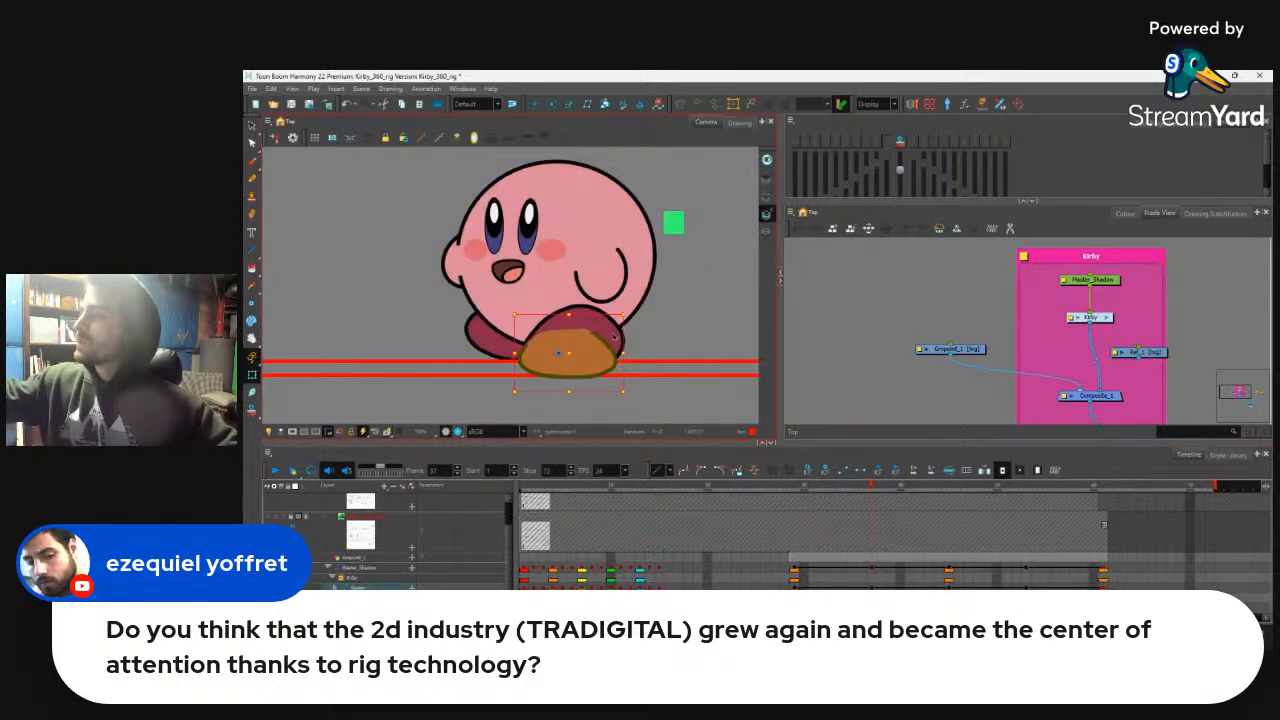
{"action": "mouse_move", "coordinate": [571, 355]}
{"action": "left_mouse_down"}
{"action": "mouse_move", "coordinate": [600, 325]}
{"action": "mouse_move", "coordinate": [578, 319]}
{"action": "left_mouse_up"}
{"action": "left_click_drag", "start_coordinate": [641, 383], "coordinate": [654, 370]}
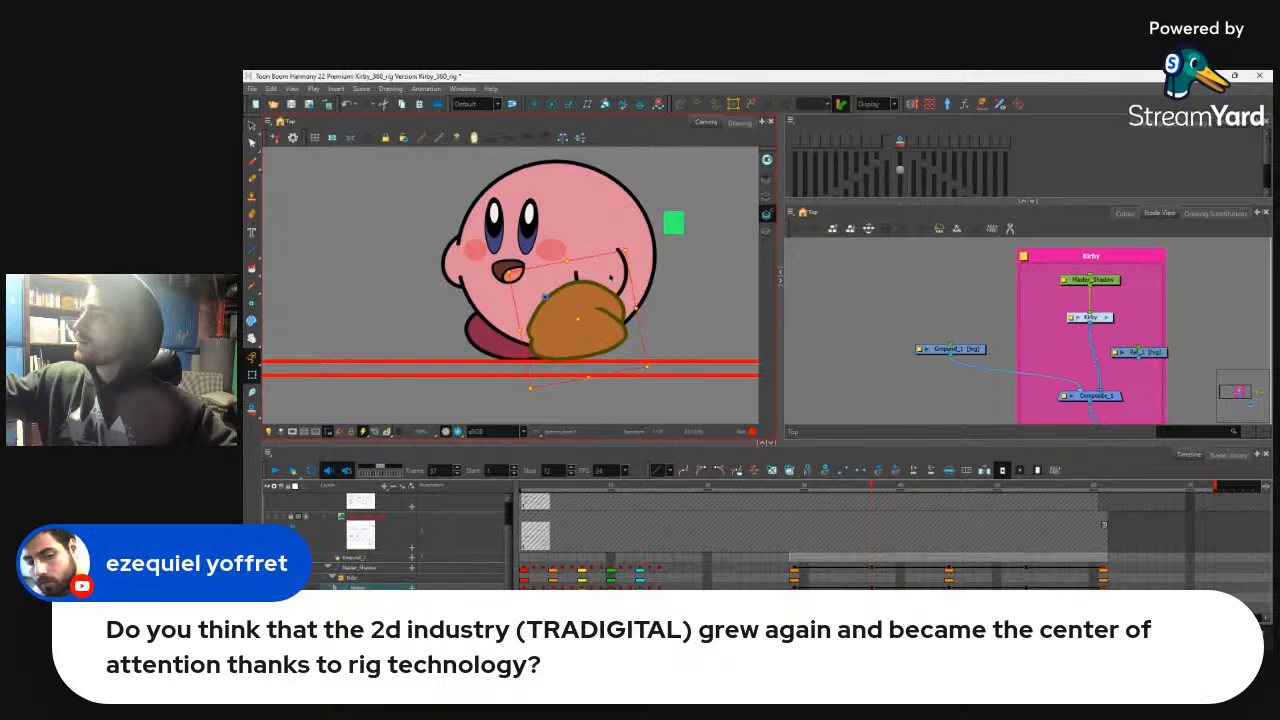
{"action": "left_click", "coordinate": [611, 278]}
{"action": "key", "text": "Escape"}
Step: Rotate the near arm slightly, lower the near foot toward the ground lines, and reshape its main piece at frame 37
{"action": "left_click", "coordinate": [622, 260]}
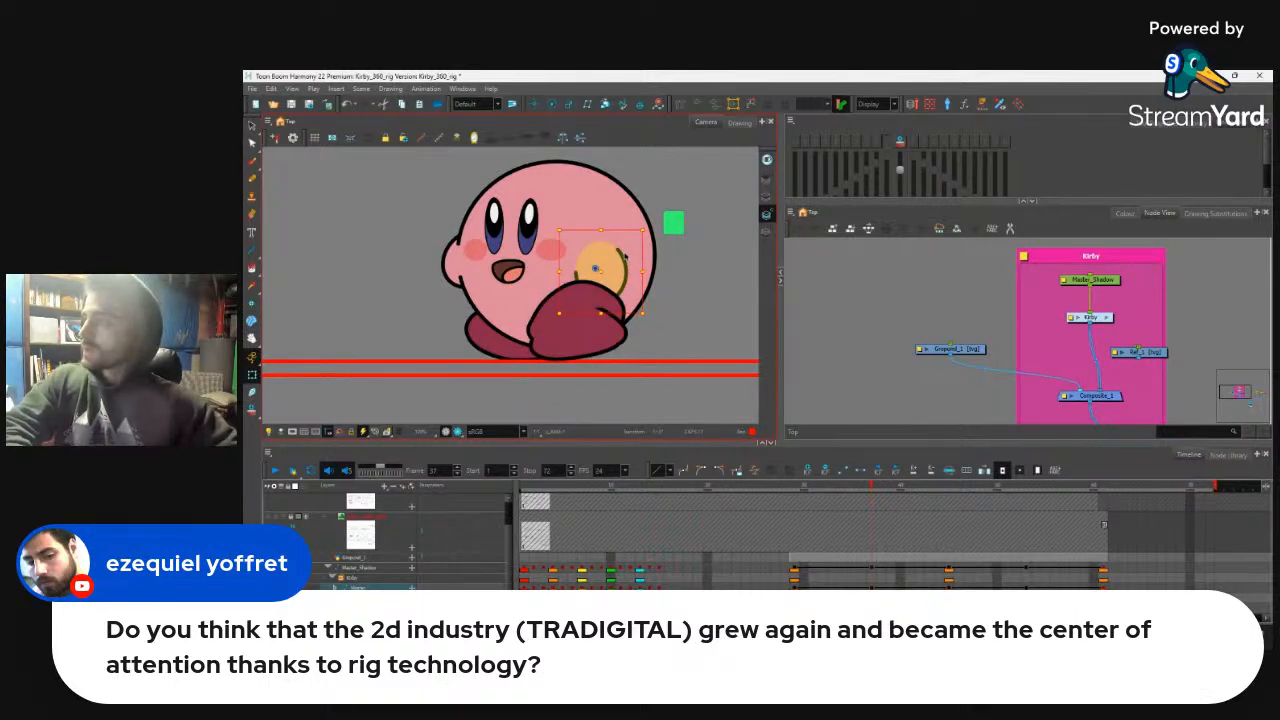
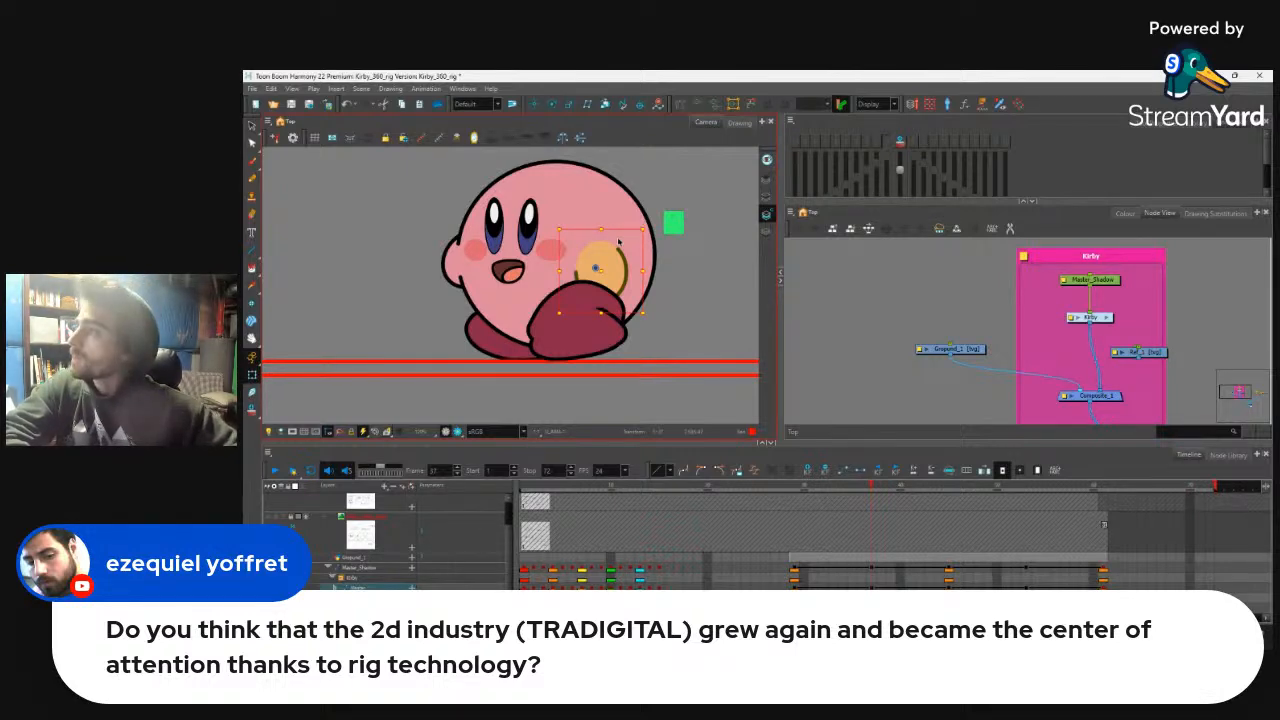
{"action": "left_click_drag", "start_coordinate": [618, 240], "coordinate": [534, 357]}
{"action": "left_click_drag", "start_coordinate": [619, 322], "coordinate": [560, 306]}
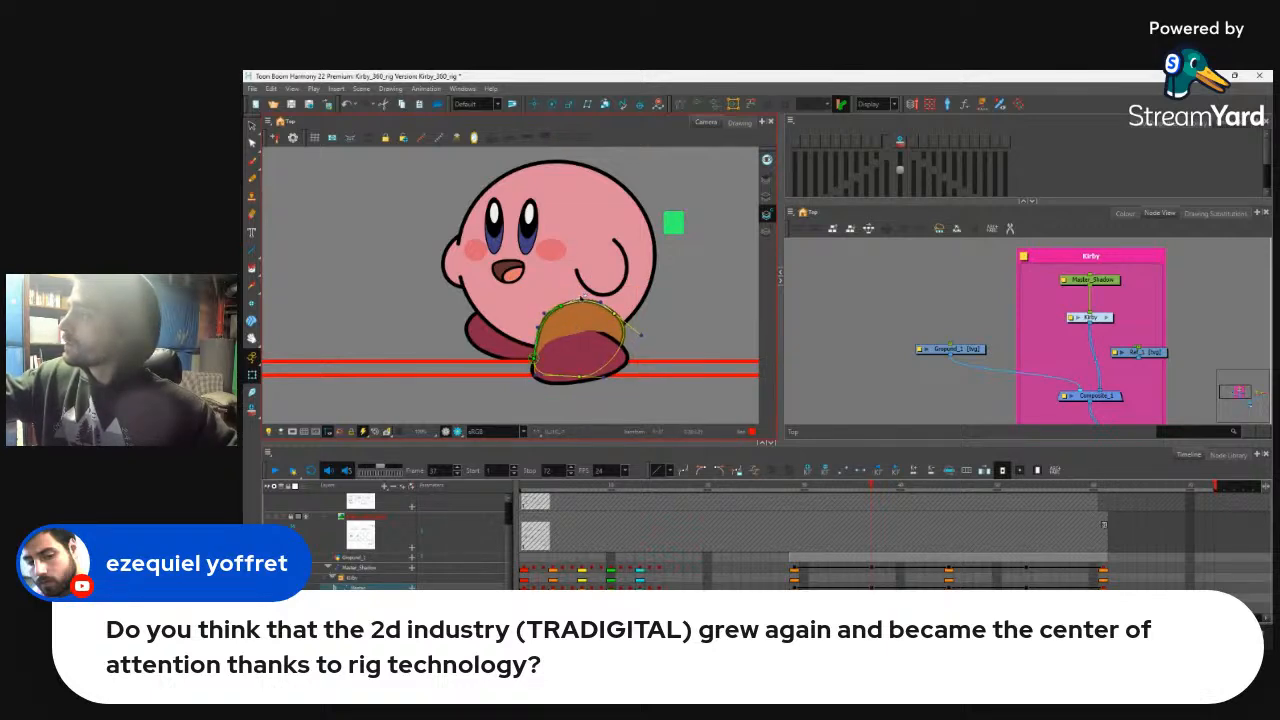
Step: Reshape the near foot's sole piece at frame 37, raising its upper front corner and adjusting its bottom contour
{"action": "left_click", "coordinate": [597, 352]}
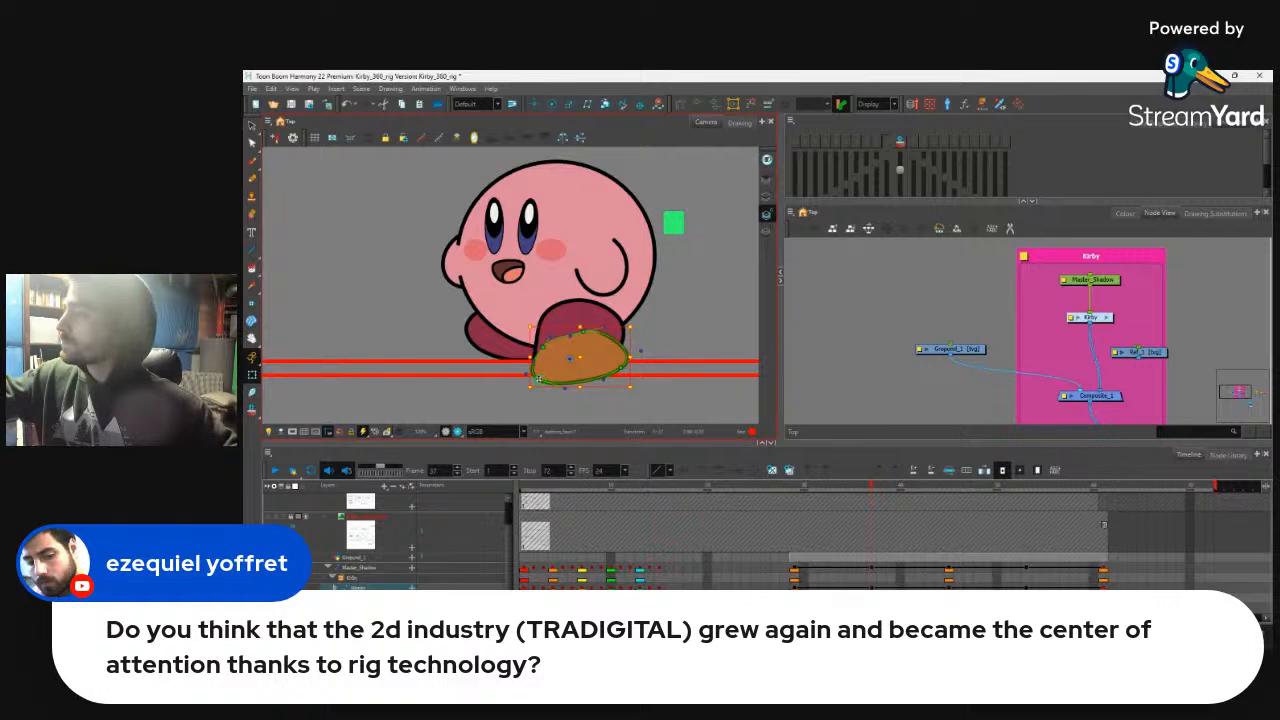
{"action": "left_click_drag", "start_coordinate": [542, 346], "coordinate": [537, 325]}
{"action": "left_click_drag", "start_coordinate": [540, 379], "coordinate": [548, 384]}
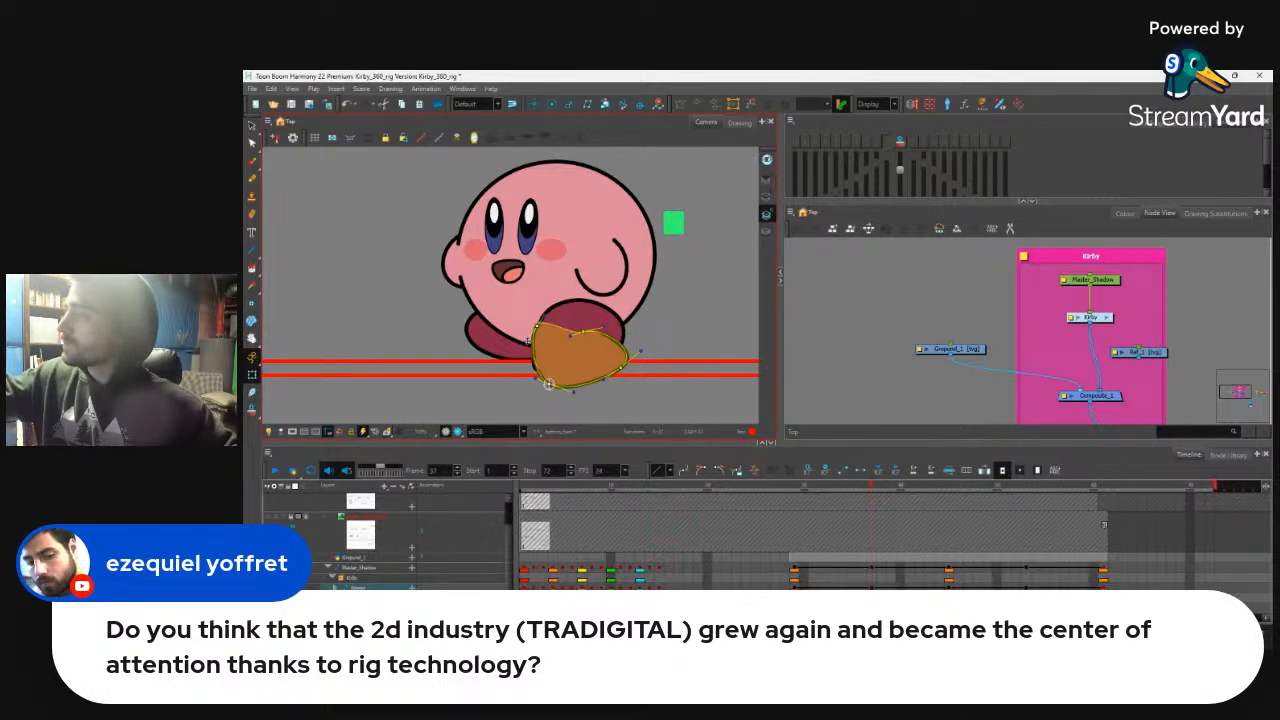
{"action": "left_click_drag", "start_coordinate": [537, 327], "coordinate": [541, 326]}
{"action": "left_click_drag", "start_coordinate": [619, 366], "coordinate": [623, 365]}
{"action": "mouse_move", "coordinate": [549, 381]}
{"action": "left_mouse_down"}
{"action": "mouse_move", "coordinate": [576, 392]}
{"action": "mouse_move", "coordinate": [620, 372]}
{"action": "mouse_move", "coordinate": [538, 347]}
{"action": "mouse_move", "coordinate": [574, 377]}
{"action": "left_mouse_up"}
Step: Refine the upper front contour of the near foot's main piece at frame 37
{"action": "left_click", "coordinate": [617, 331]}
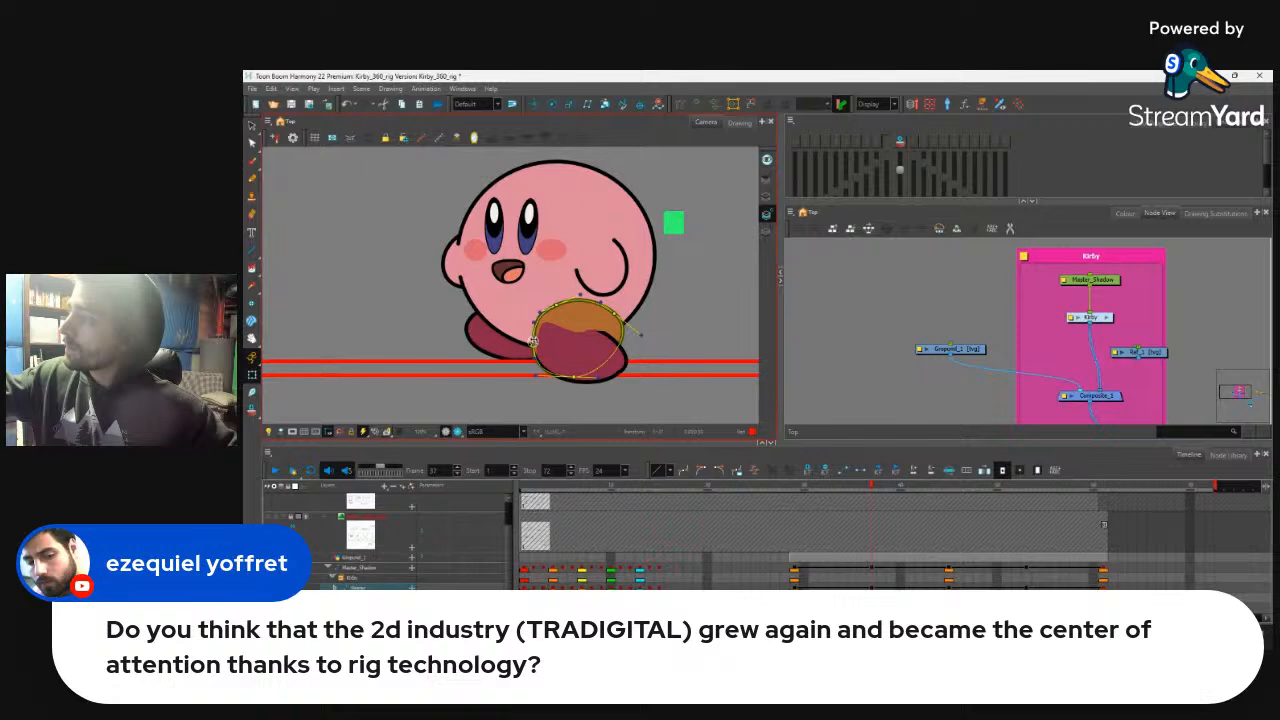
{"action": "left_click", "coordinate": [625, 243]}
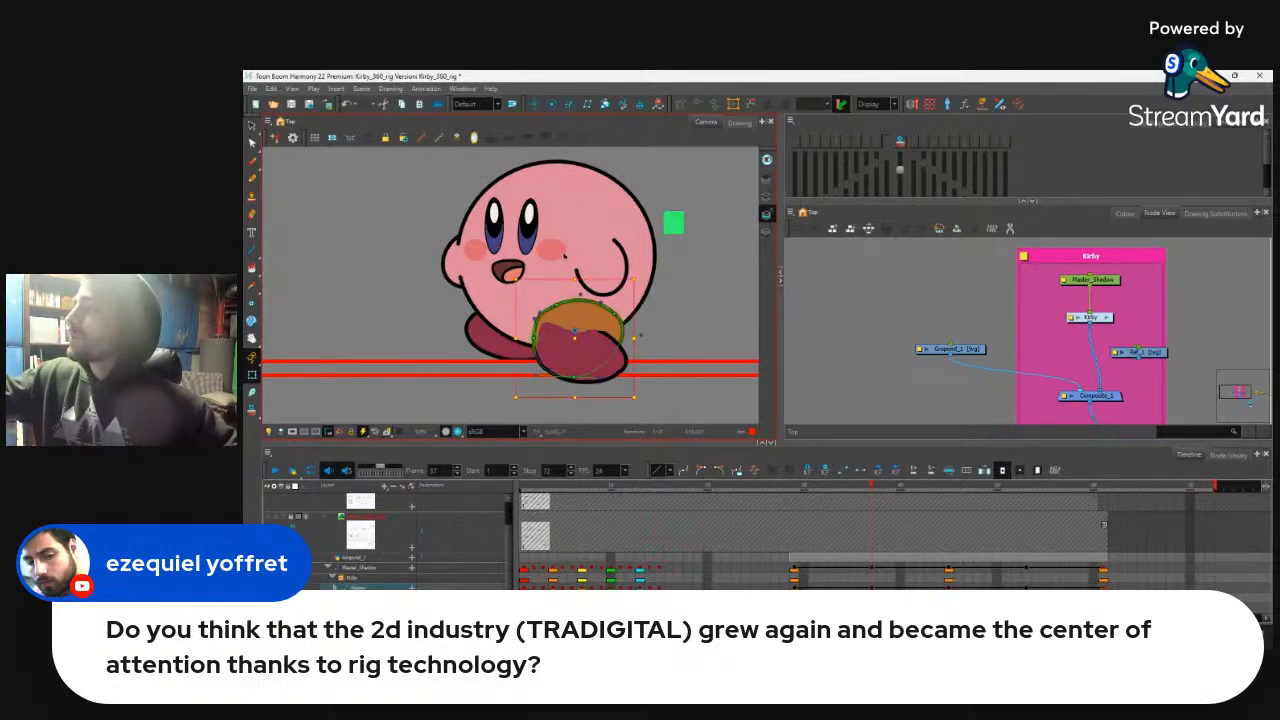
{"action": "left_click", "coordinate": [560, 305]}
{"action": "left_click_drag", "start_coordinate": [535, 318], "coordinate": [537, 318]}
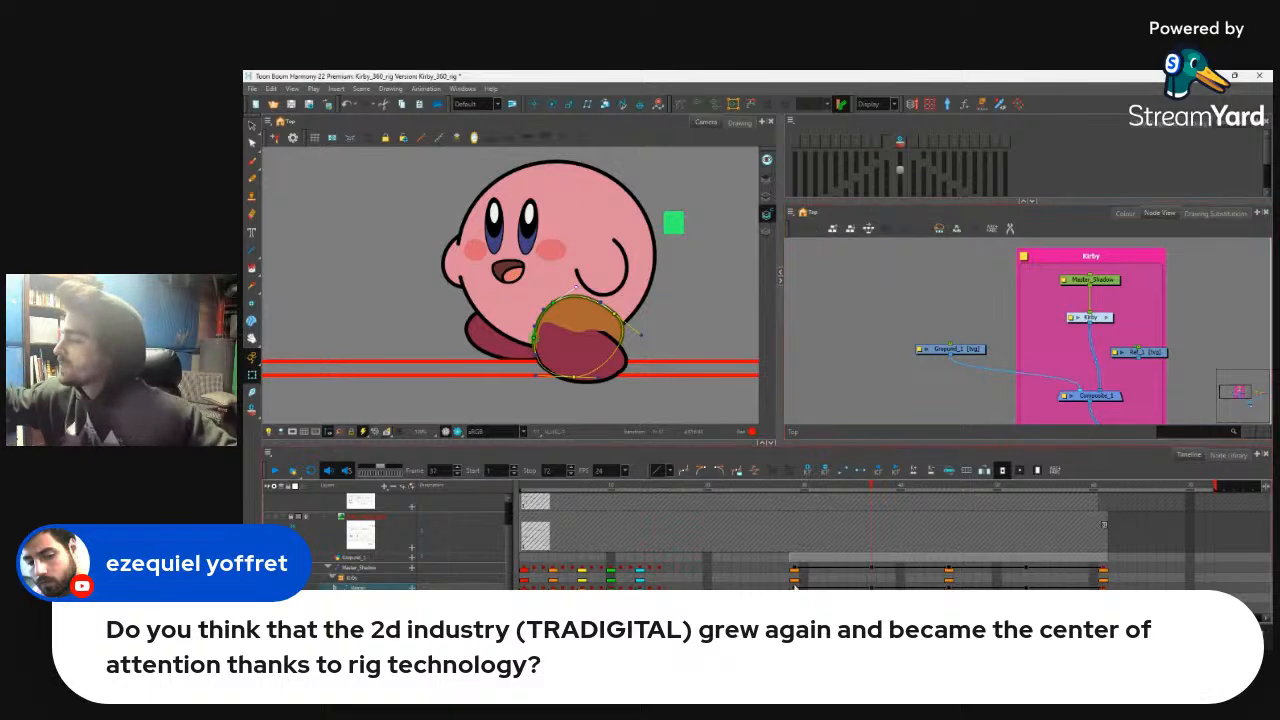
Step: Rotate the near arm clockwise and reposition it slightly on the body at frame 37
{"action": "left_click", "coordinate": [795, 488]}
{"action": "left_click_drag", "start_coordinate": [802, 491], "coordinate": [868, 533]}
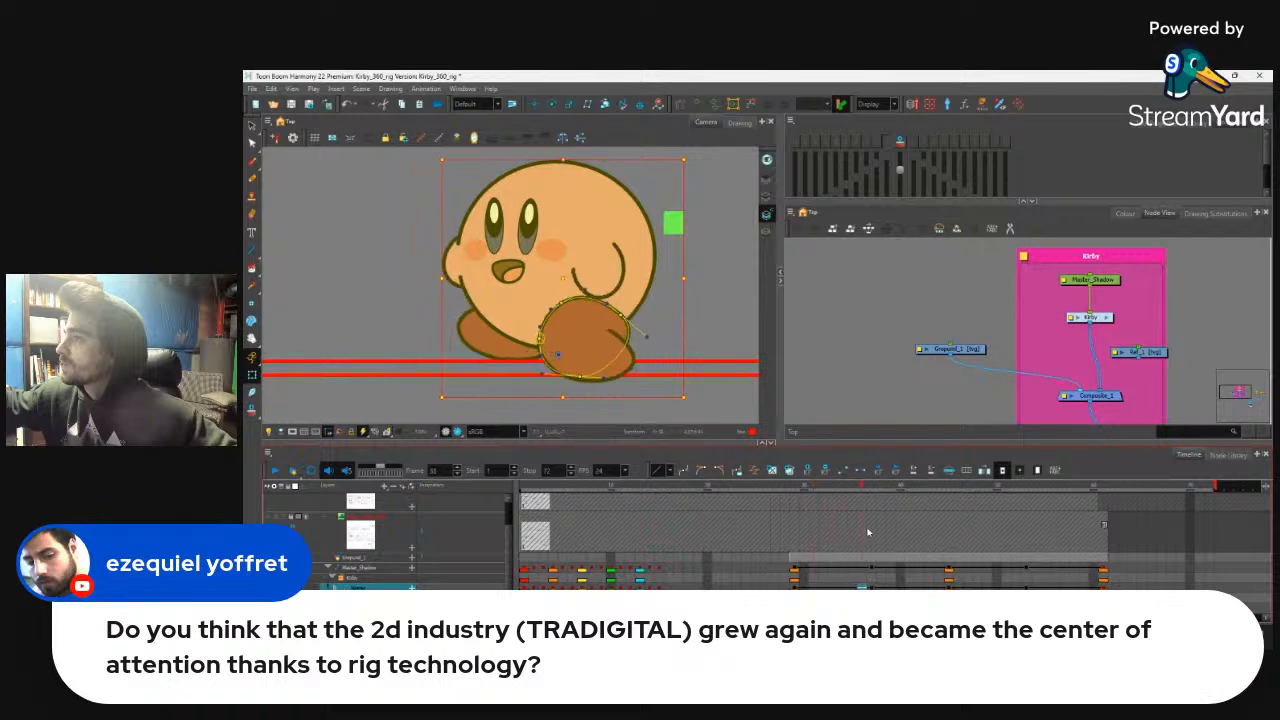
{"action": "left_click", "coordinate": [624, 277]}
{"action": "left_click_drag", "start_coordinate": [643, 308], "coordinate": [645, 310]}
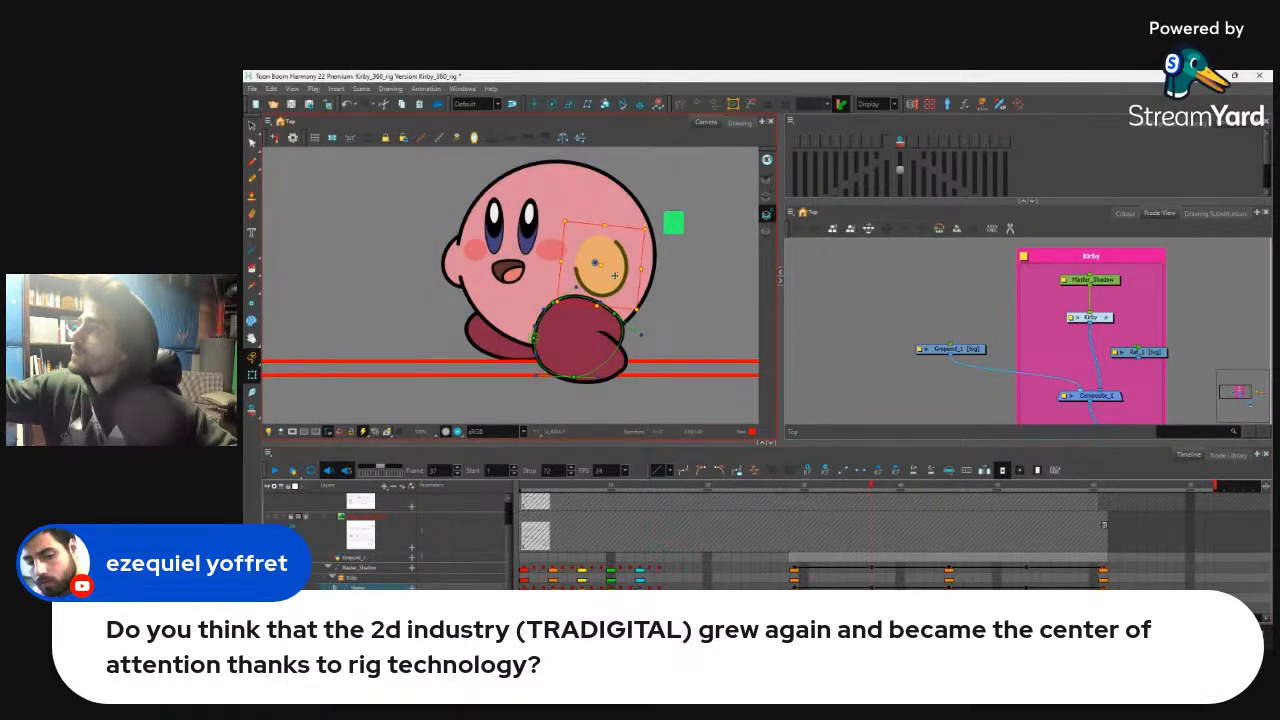
{"action": "mouse_move", "coordinate": [869, 487]}
{"action": "left_mouse_down"}
{"action": "mouse_move", "coordinate": [818, 505]}
{"action": "mouse_move", "coordinate": [872, 507]}
{"action": "left_mouse_up"}
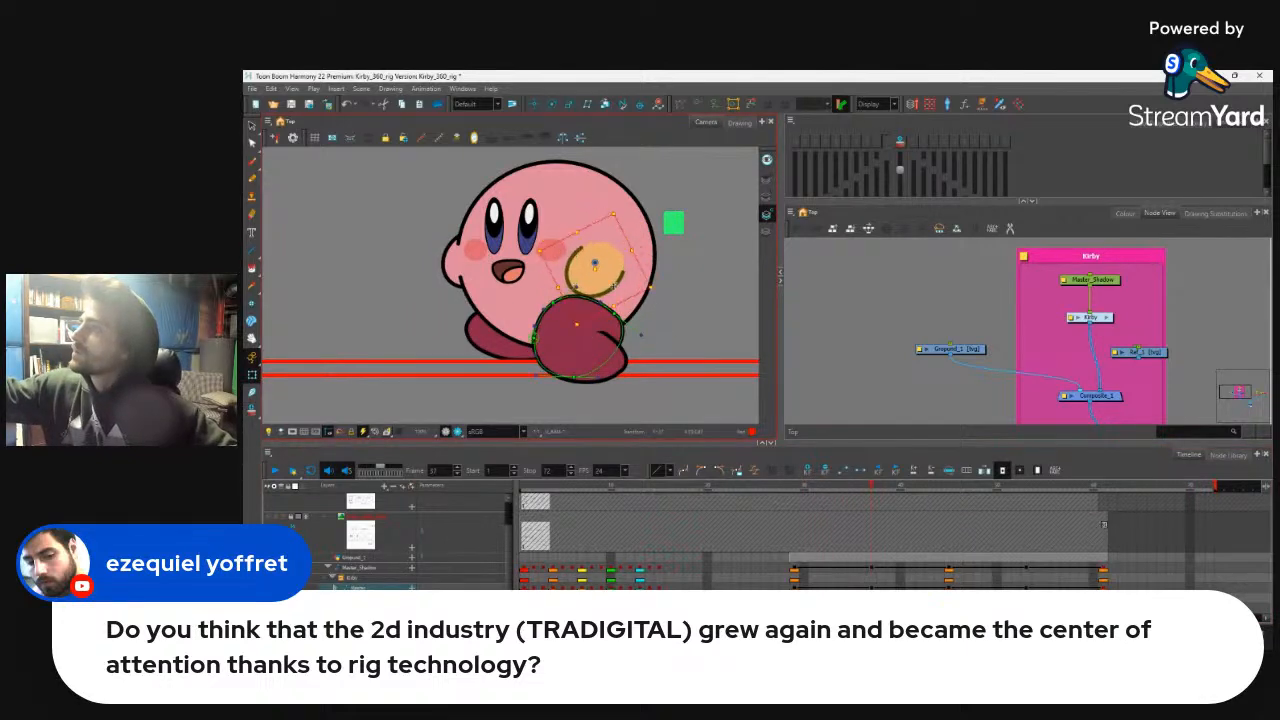
{"action": "left_click", "coordinate": [562, 255]}
{"action": "left_click", "coordinate": [592, 279]}
{"action": "left_click_drag", "start_coordinate": [592, 280], "coordinate": [602, 273]}
Step: Shift the far arm inward at frame 37 and tuck it behind the body at frame 29
{"action": "left_click", "coordinate": [450, 260]}
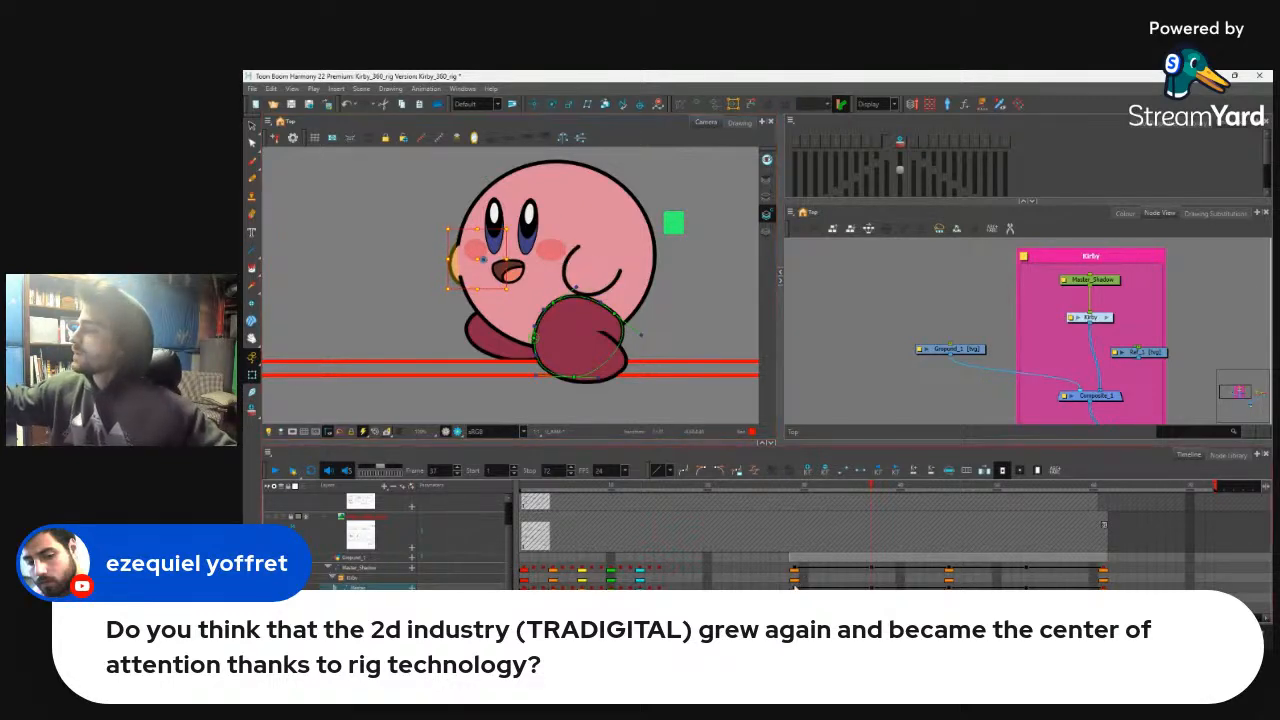
{"action": "left_click", "coordinate": [796, 581]}
{"action": "left_click_drag", "start_coordinate": [796, 489], "coordinate": [889, 500]}
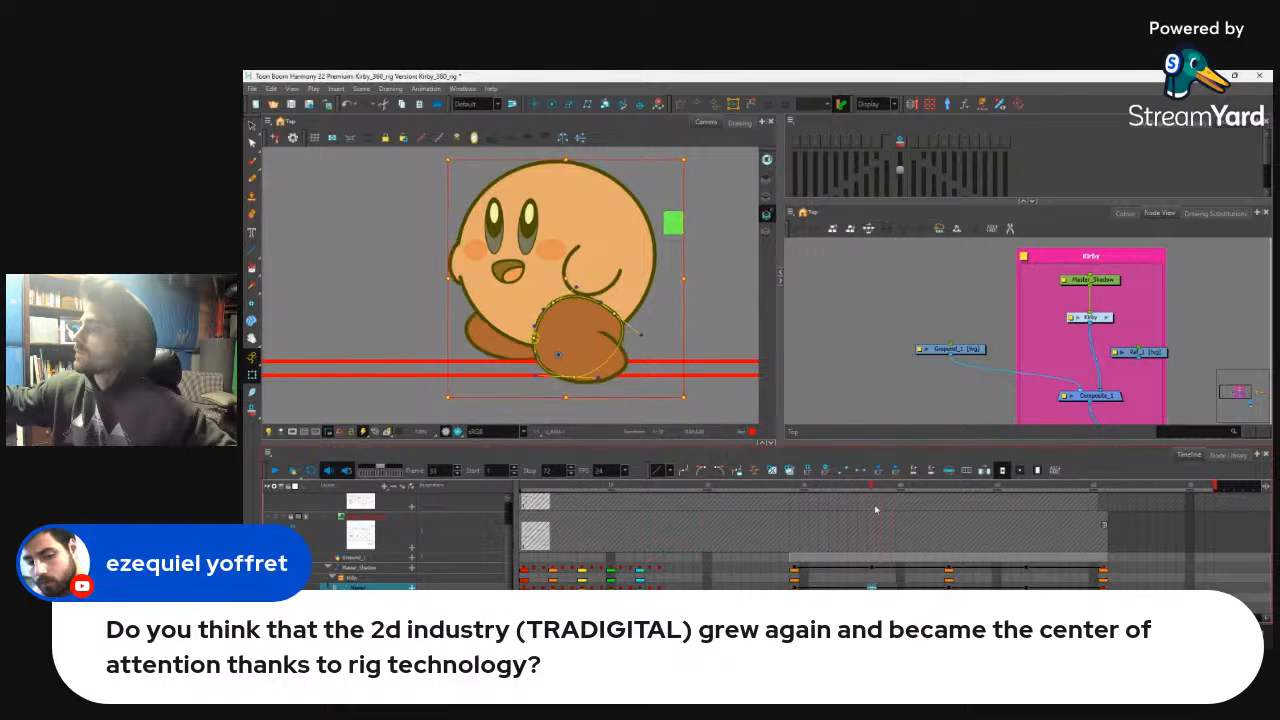
{"action": "left_click", "coordinate": [872, 498]}
{"action": "left_click_drag", "start_coordinate": [873, 498], "coordinate": [807, 496]}
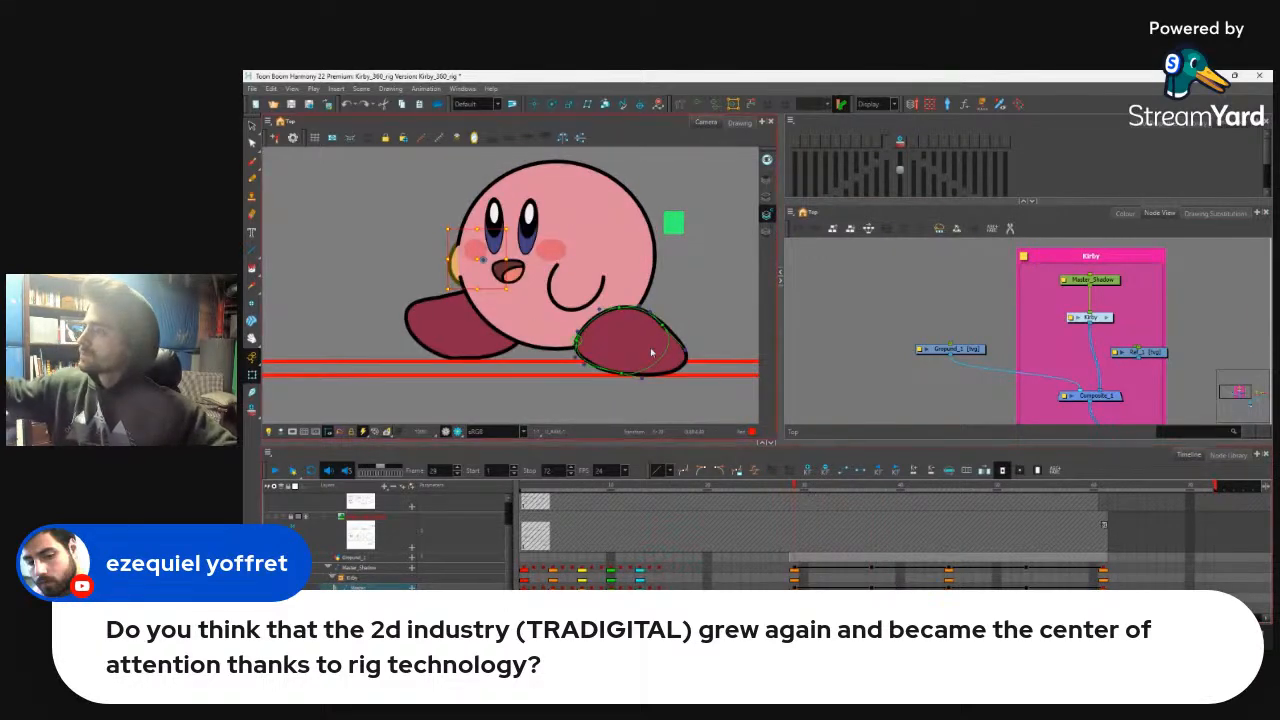
{"action": "key", "text": "Right"}
{"action": "key", "text": "Right"}
{"action": "key", "text": "Right"}
{"action": "key", "text": "Right"}
{"action": "key", "text": "Right"}
{"action": "key", "text": "Right"}
{"action": "key", "text": "Right"}
{"action": "key", "text": "Right"}
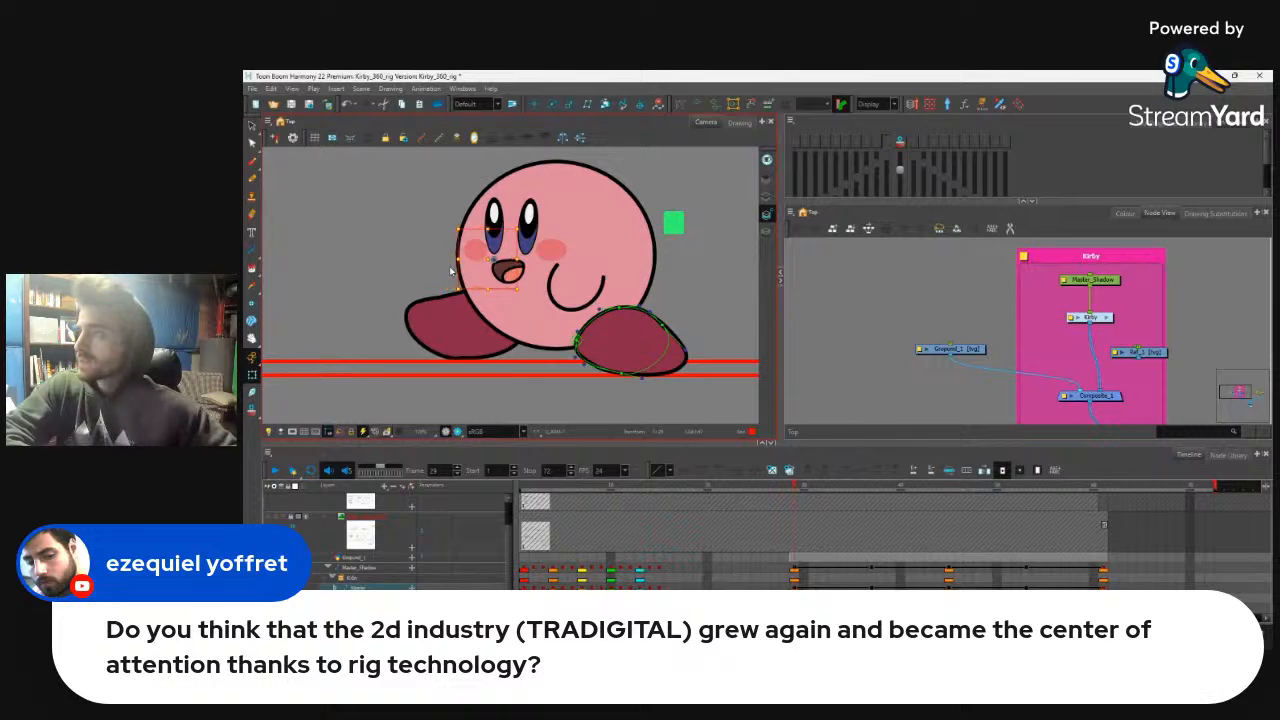
Step: Nudge the far arm further in toward the body at frame 37
{"action": "left_click_drag", "start_coordinate": [797, 488], "coordinate": [876, 497]}
{"action": "key", "text": "Right"}
{"action": "key", "text": "Right"}
{"action": "key", "text": "Right"}
{"action": "key", "text": "Right"}
{"action": "key", "text": "Right"}
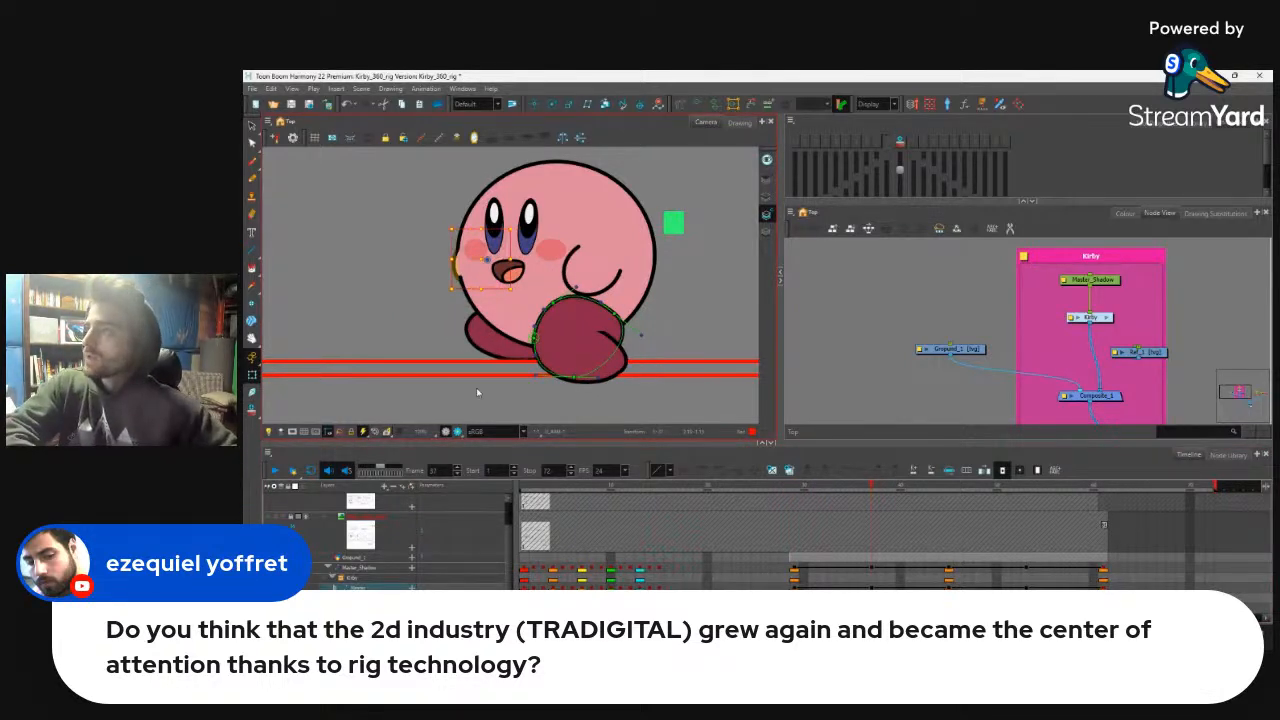
Step: Adjust the near arm's placement slightly at frame 37
{"action": "left_click_drag", "start_coordinate": [871, 487], "coordinate": [869, 534]}
{"action": "left_click", "coordinate": [590, 291]}
{"action": "left_click_drag", "start_coordinate": [590, 291], "coordinate": [590, 301]}
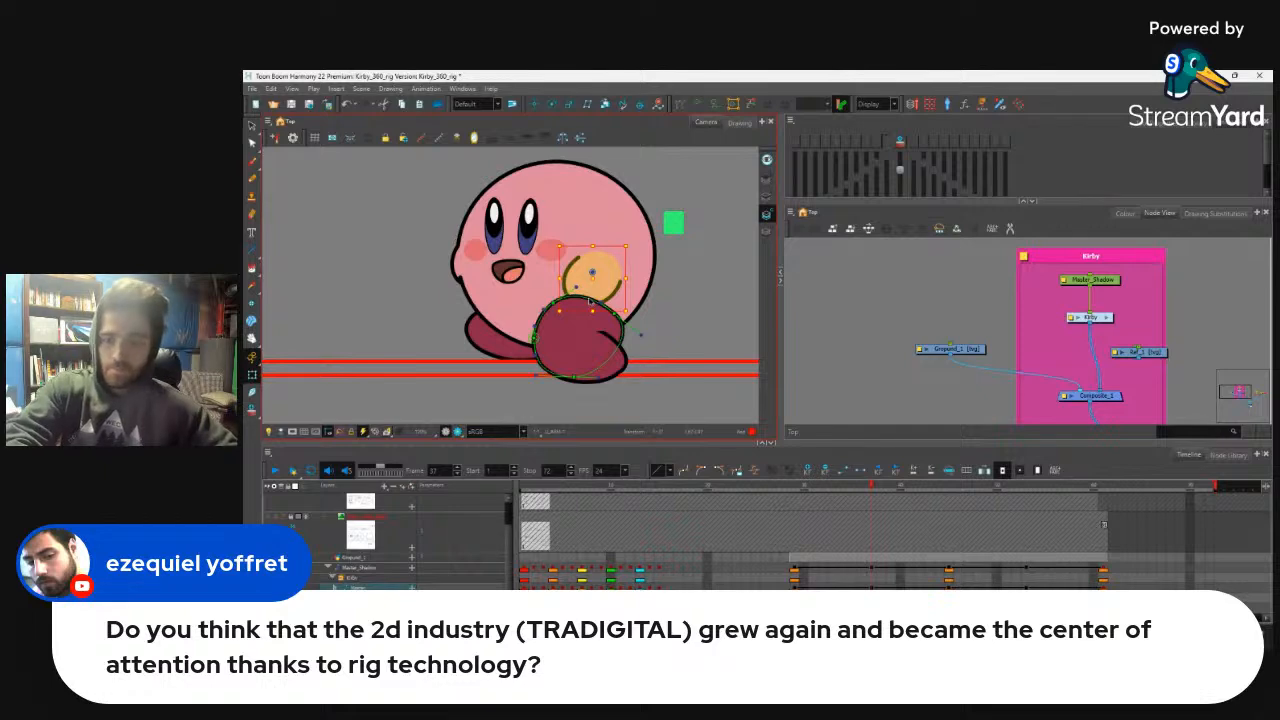
{"action": "key", "text": "comma"}
{"action": "key", "text": "comma"}
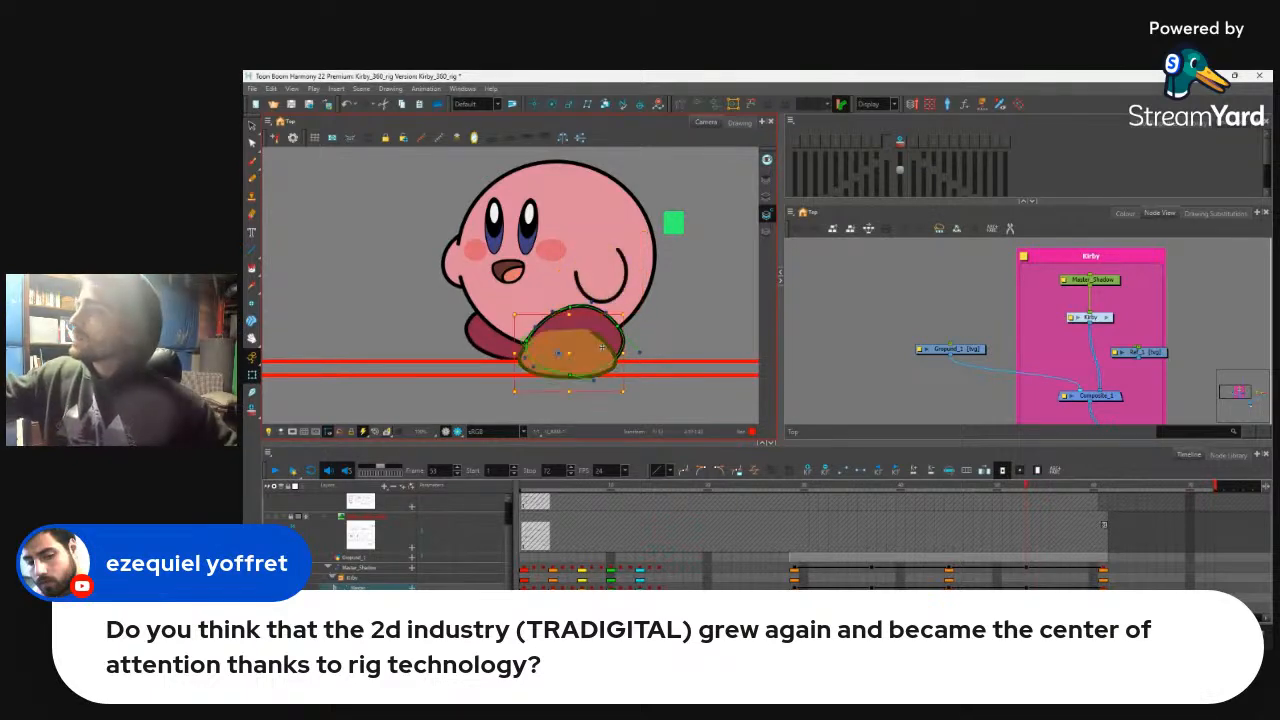
Step: Raise the whole far foot slightly off the ground at frame 53
{"action": "left_click", "coordinate": [493, 341]}
{"action": "key", "text": "b"}
{"action": "key", "text": "b"}
{"action": "left_click_drag", "start_coordinate": [495, 340], "coordinate": [496, 324]}
{"action": "left_click", "coordinate": [606, 354]}
Step: Play back and scrub the walk cycle from frame 29 to check the motion between poses
{"action": "left_click", "coordinate": [846, 586]}
{"action": "left_click_drag", "start_coordinate": [849, 487], "coordinate": [869, 571]}
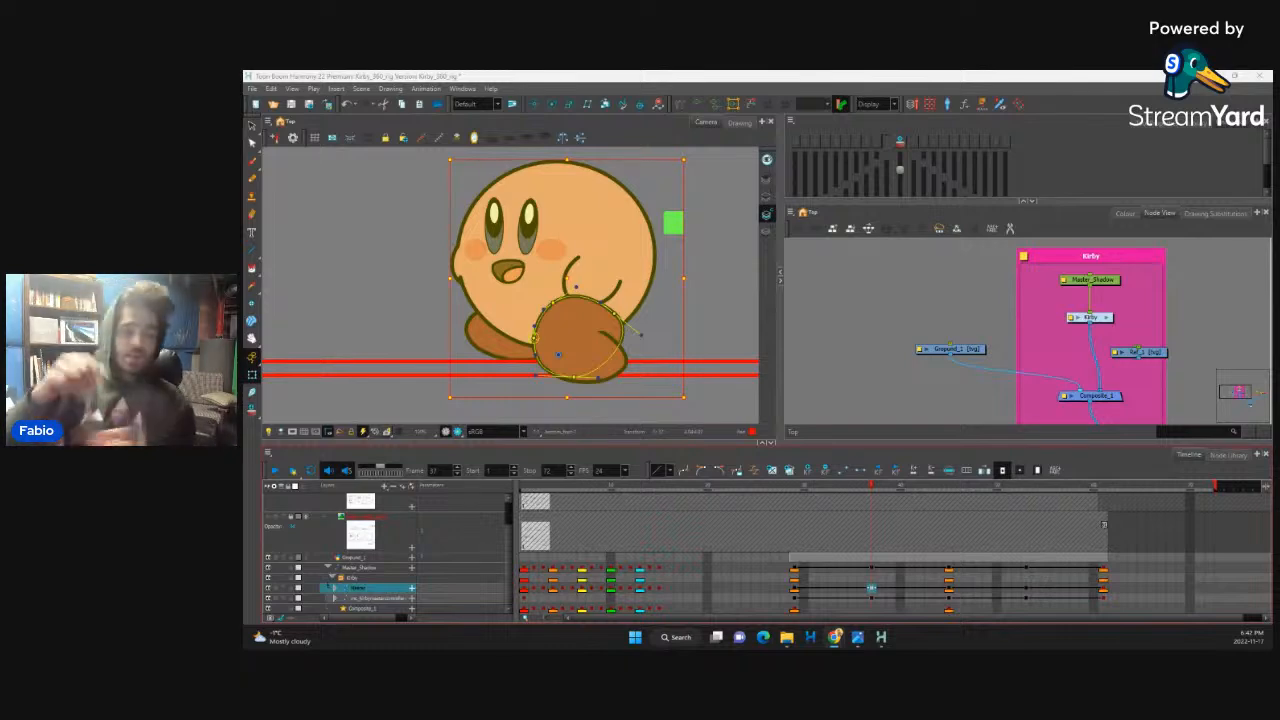
{"action": "left_click", "coordinate": [808, 591]}
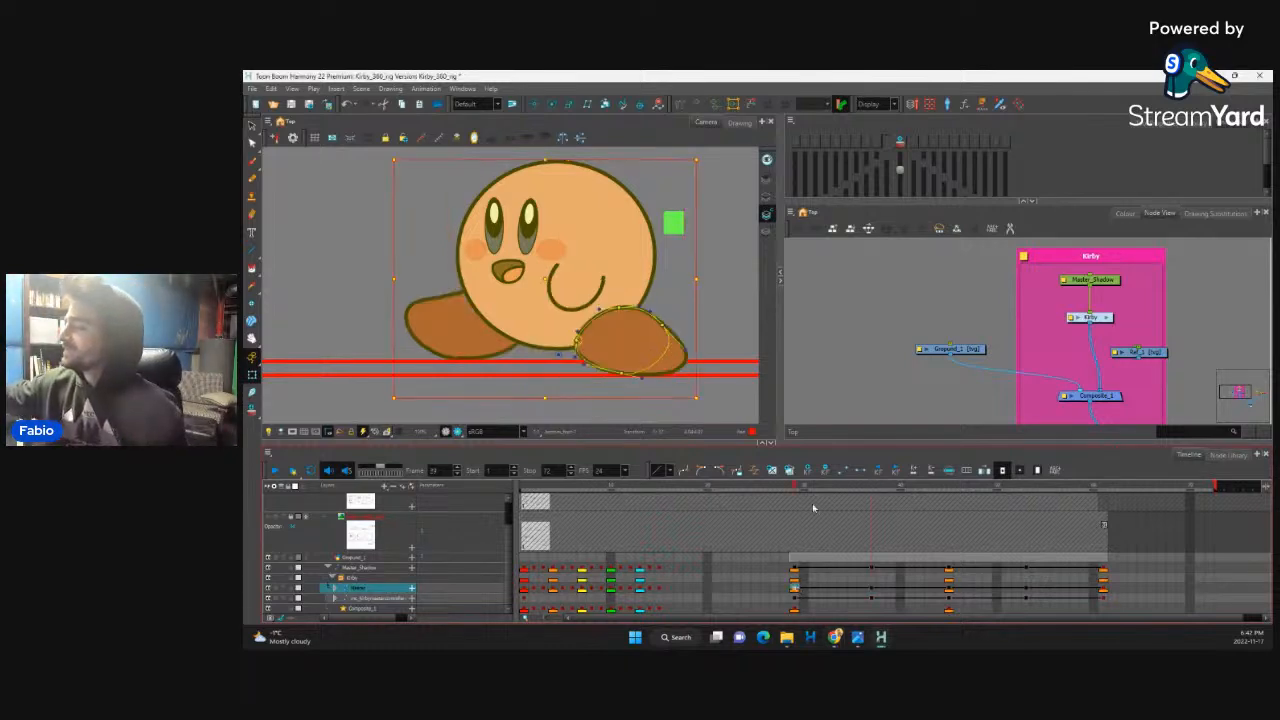
{"action": "left_click_drag", "start_coordinate": [797, 487], "coordinate": [792, 526]}
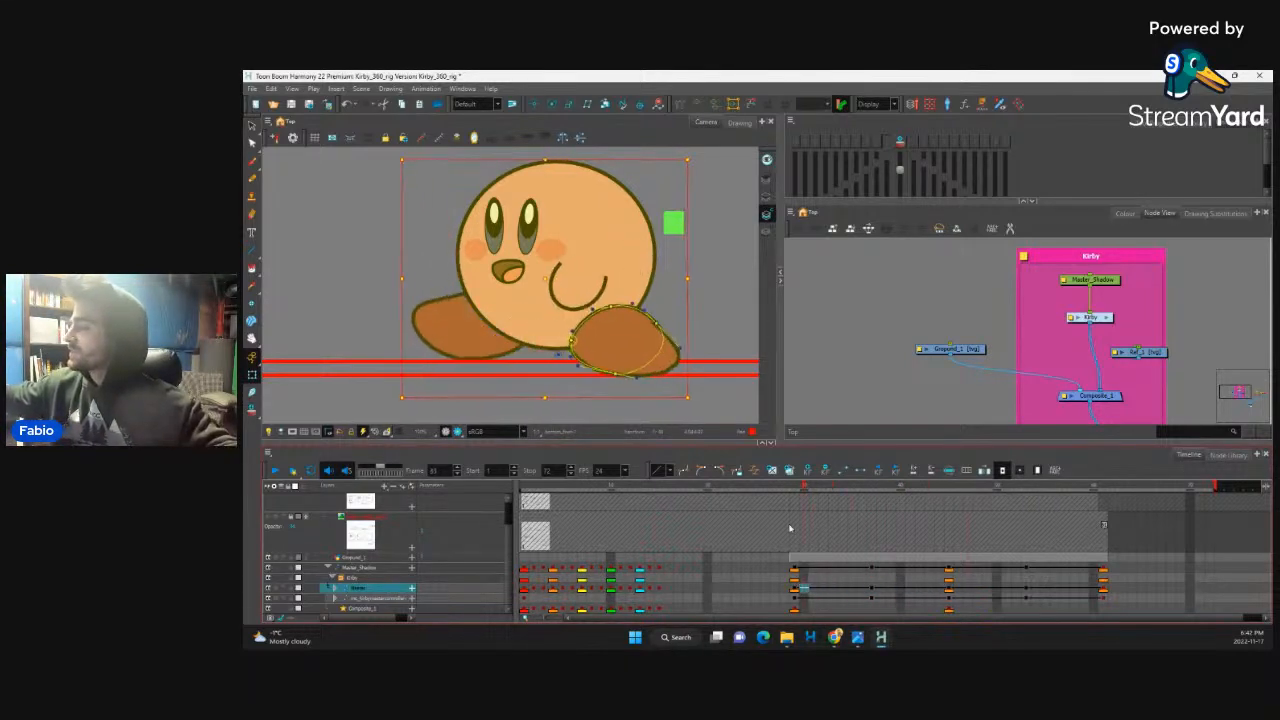
{"action": "scroll", "coordinate": [717, 335], "scroll_direction": "down", "scroll_amount": 4}
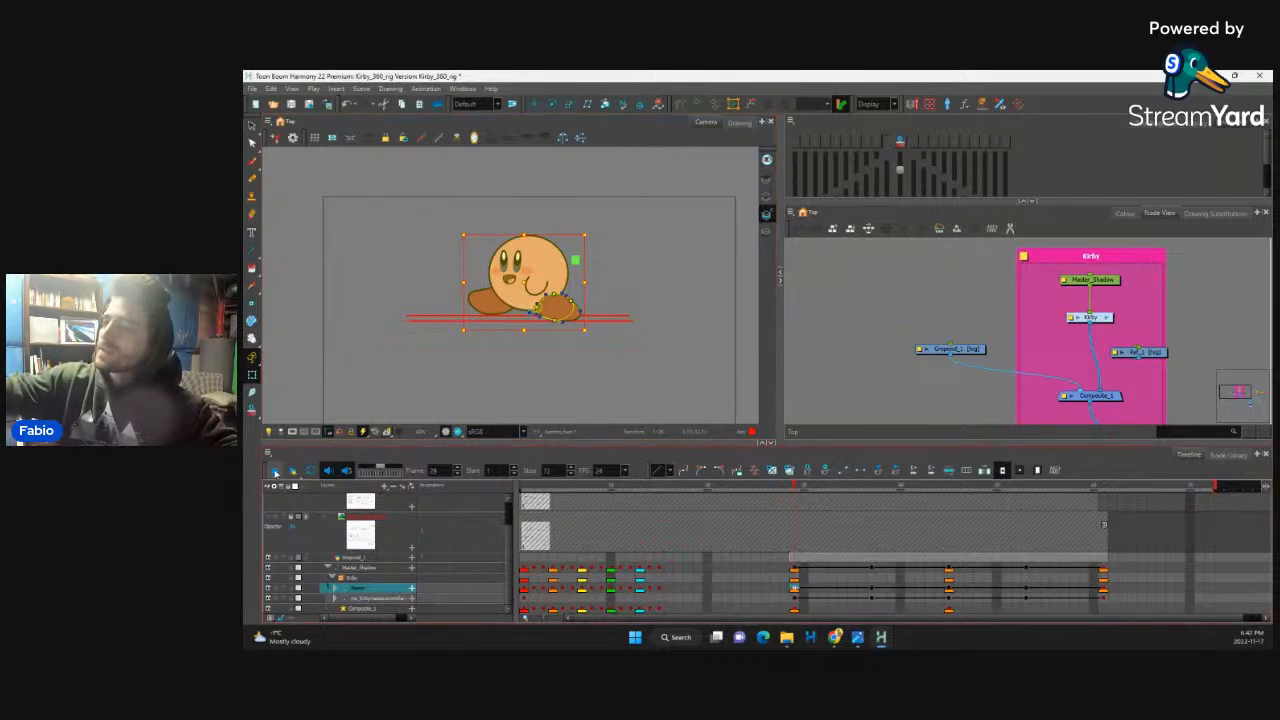
{"action": "left_click", "coordinate": [274, 470]}
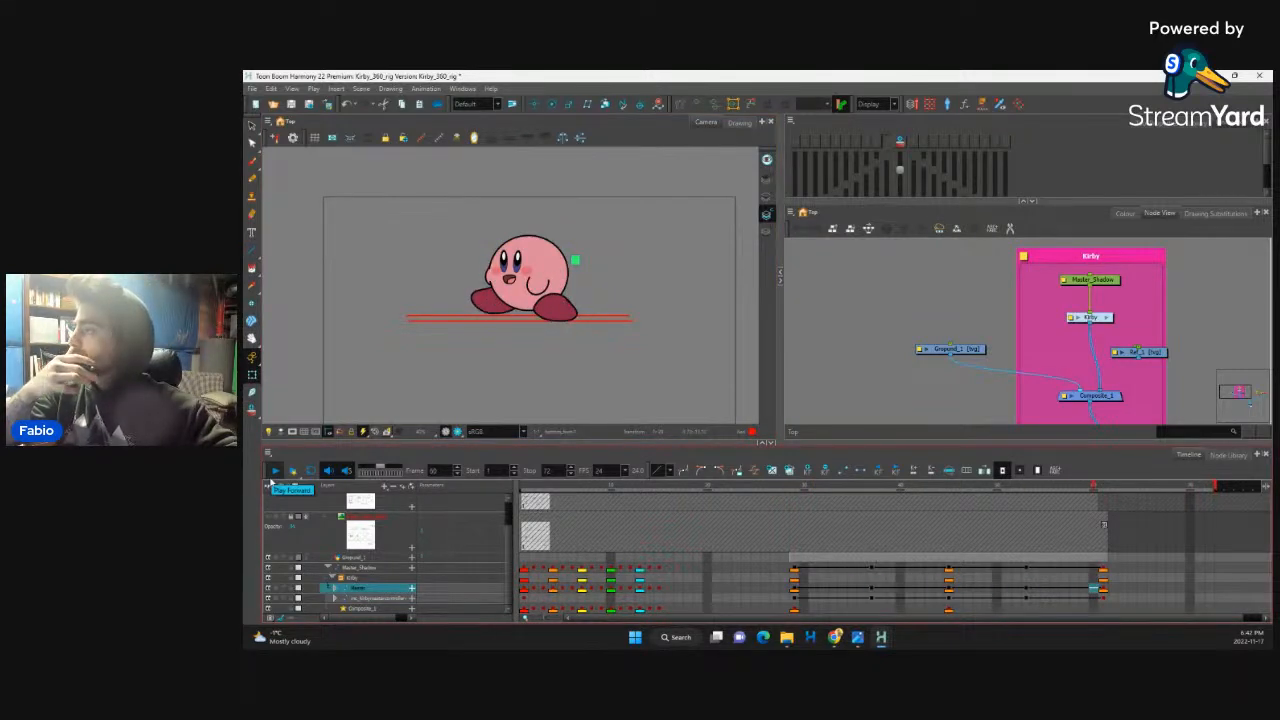
{"action": "key", "text": "Return"}
{"action": "left_click_drag", "start_coordinate": [796, 486], "coordinate": [813, 551]}
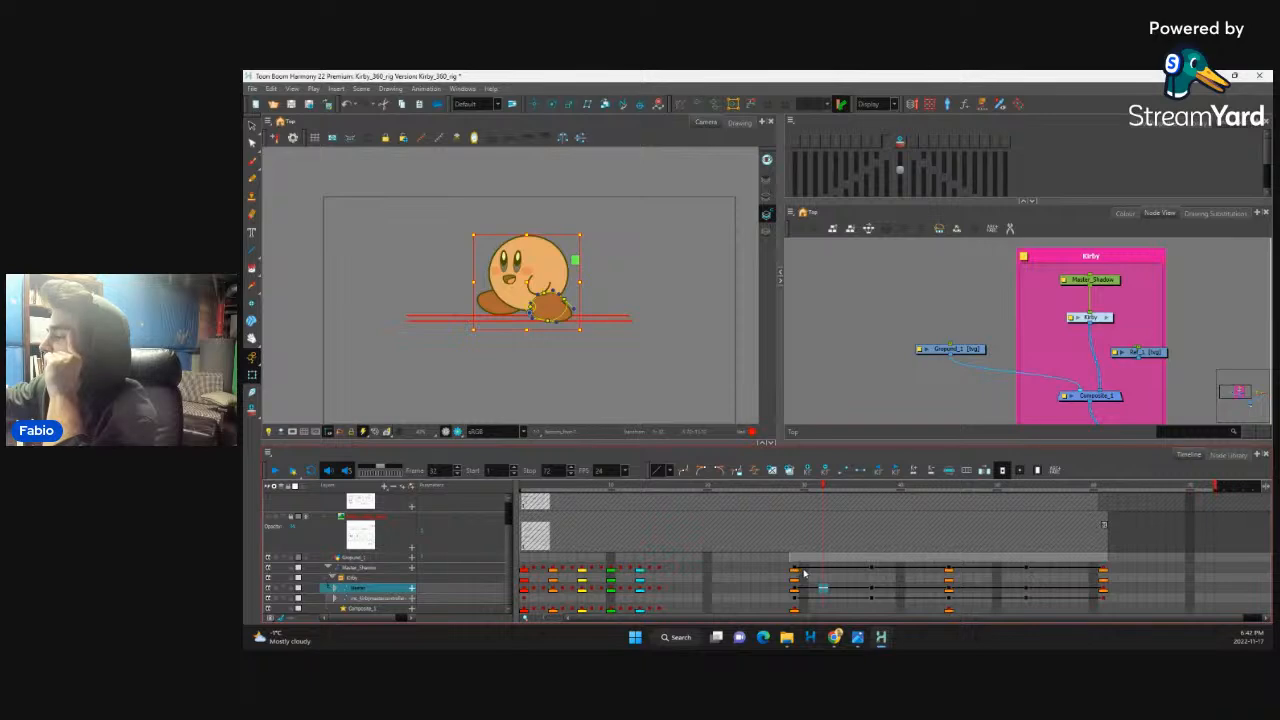
Step: Insert keyframes on all Kirby rig layers, from Master_Shadow to the master controller, at frames 33 and 49
{"action": "left_click", "coordinate": [810, 569]}
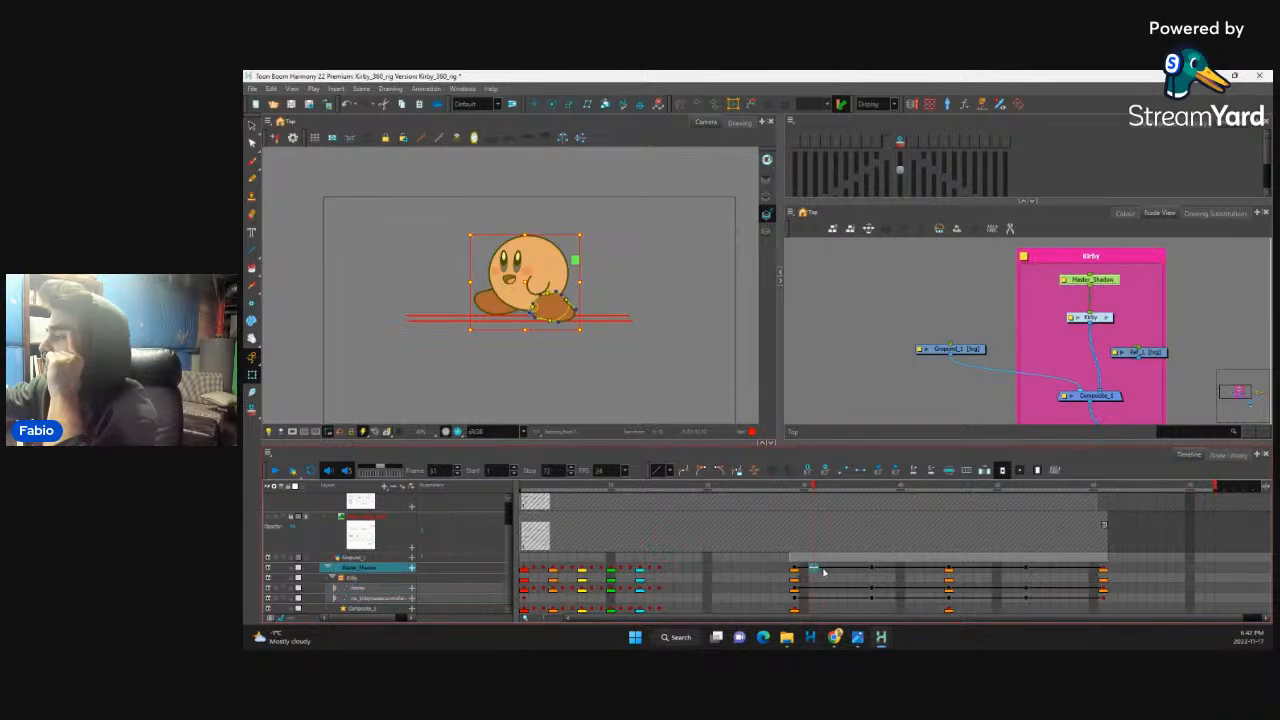
{"action": "left_click", "coordinate": [824, 570]}
{"action": "left_click", "coordinate": [832, 571]}
{"action": "left_click_drag", "start_coordinate": [834, 597], "coordinate": [832, 568]}
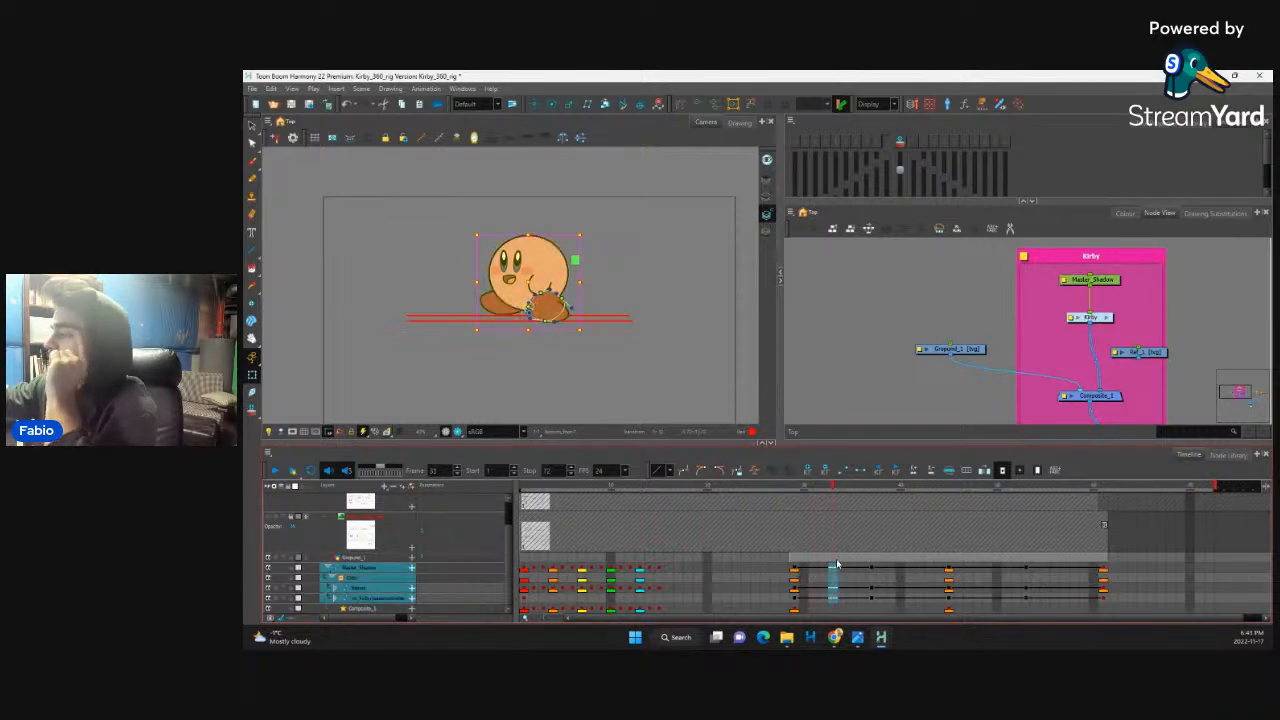
{"action": "left_click", "coordinate": [967, 569]}
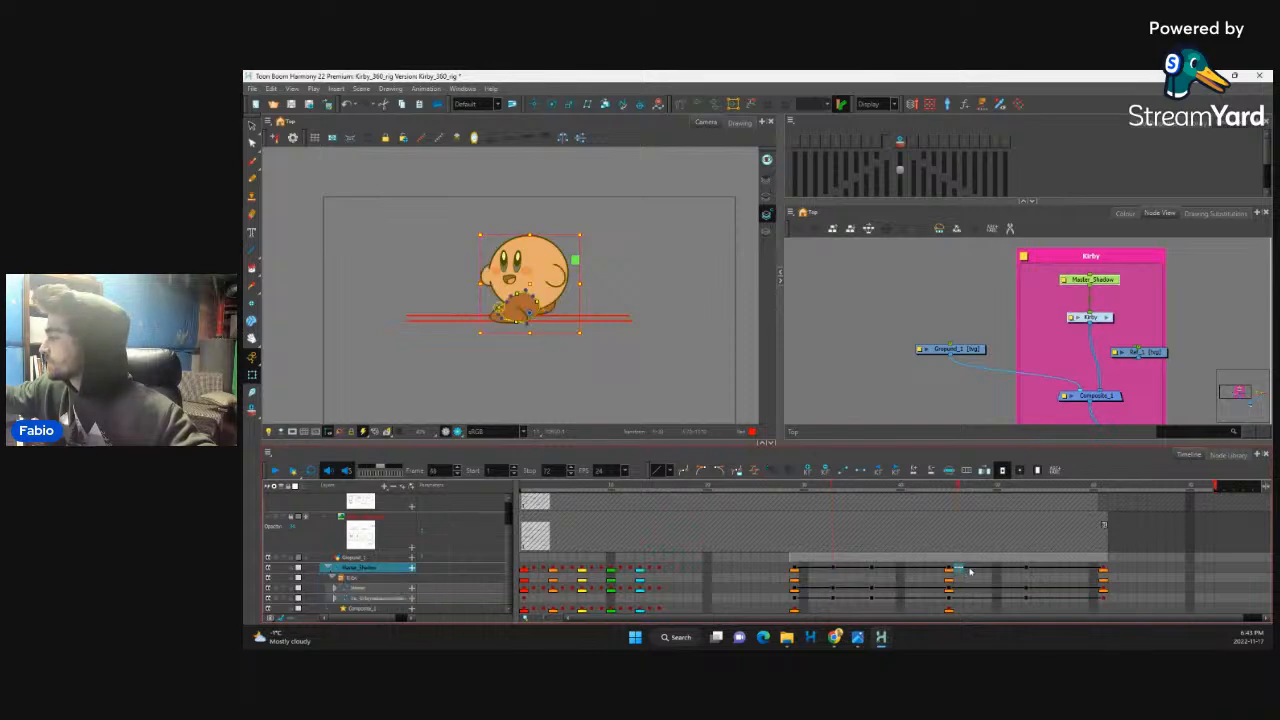
{"action": "left_click", "coordinate": [988, 570]}
{"action": "left_click_drag", "start_coordinate": [988, 600], "coordinate": [988, 566]}
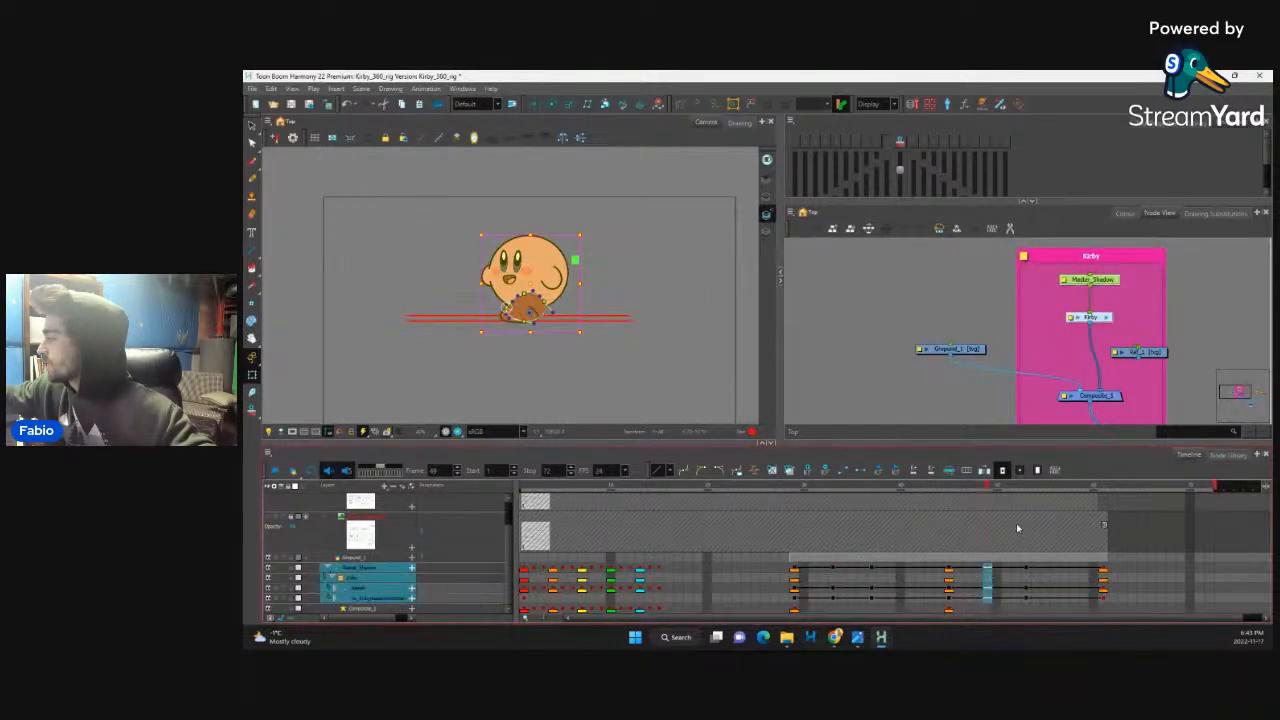
{"action": "left_click", "coordinate": [793, 592]}
{"action": "left_click_drag", "start_coordinate": [793, 598], "coordinate": [793, 568]}
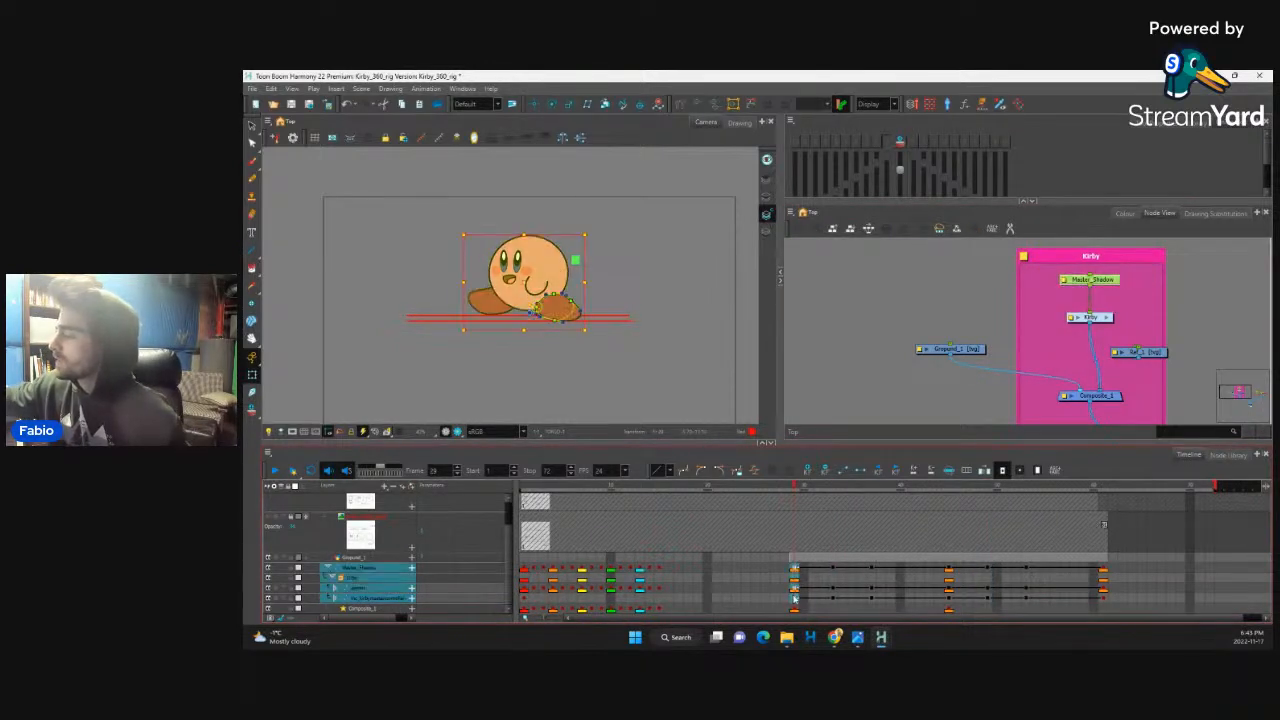
{"action": "right_click", "coordinate": [794, 591]}
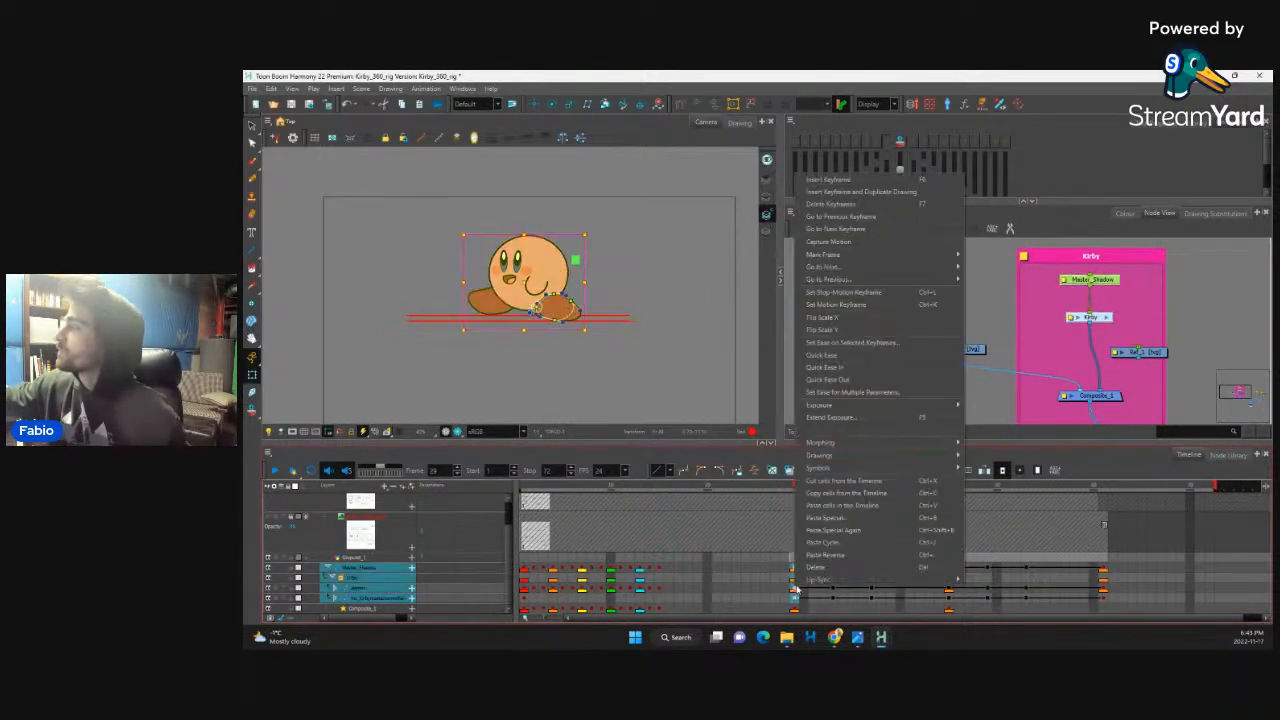
{"action": "left_click", "coordinate": [1138, 544]}
{"action": "left_click_drag", "start_coordinate": [1105, 598], "coordinate": [1104, 577]}
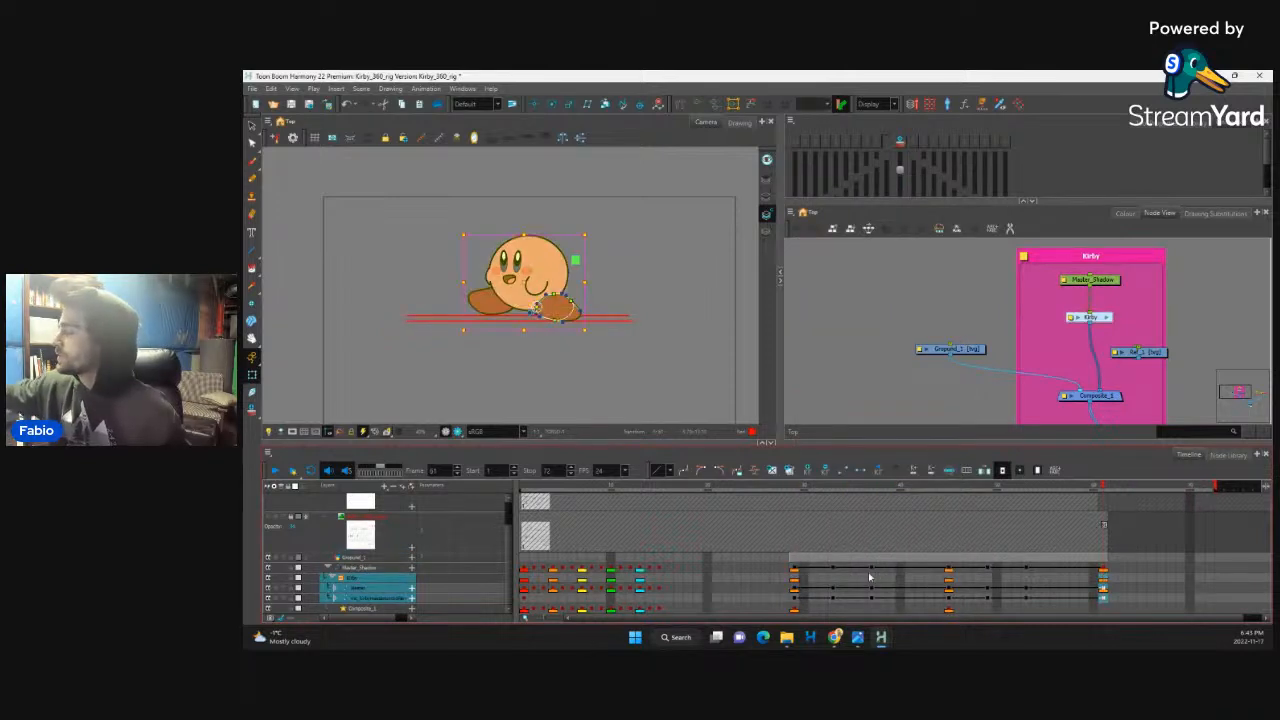
Step: Mark the passing-pose keyframes at frames 37 and 53 purple on all Kirby rig layers
{"action": "left_click_drag", "start_coordinate": [871, 569], "coordinate": [873, 593]}
{"action": "left_click", "coordinate": [873, 594], "text": "shift"}
{"action": "right_click", "coordinate": [873, 594]}
{"action": "mouse_move", "coordinate": [1040, 251]}
{"action": "left_click", "coordinate": [1067, 326]}
{"action": "left_click", "coordinate": [1028, 573]}
{"action": "left_click", "coordinate": [1026, 596], "text": "shift"}
{"action": "right_click", "coordinate": [1026, 596]}
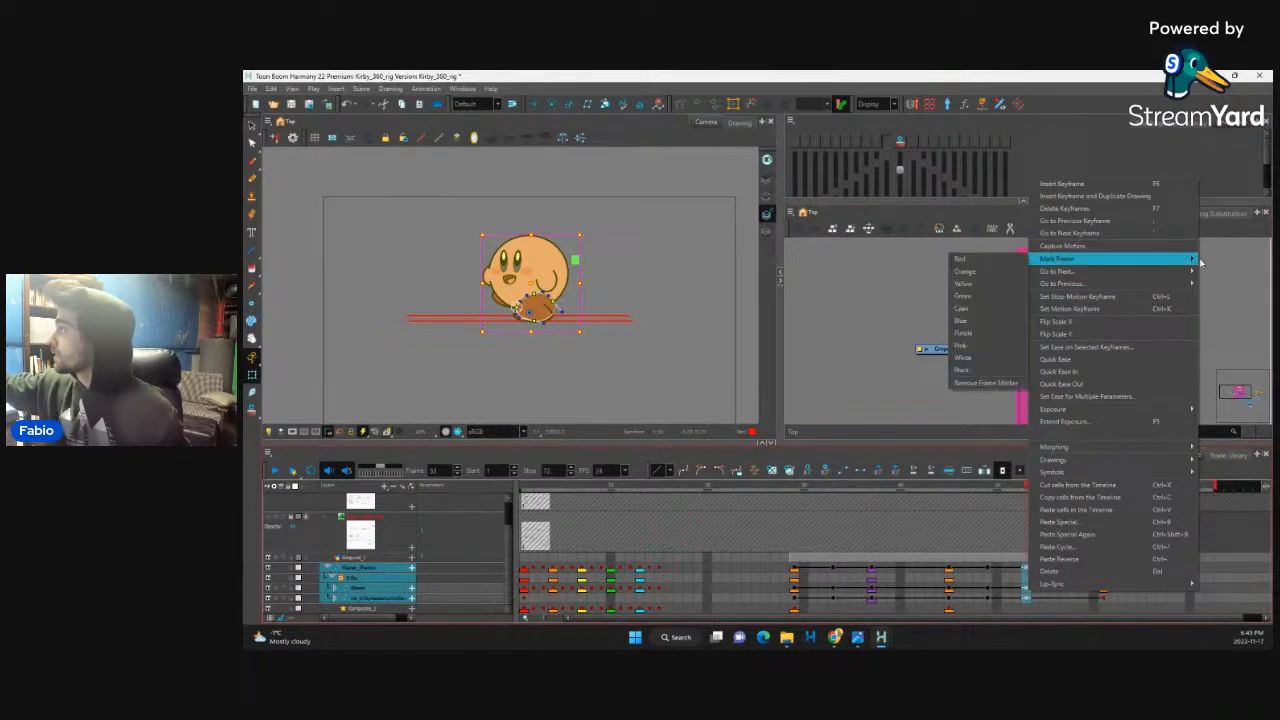
{"action": "left_click", "coordinate": [966, 333]}
Step: Mark the in-between keyframes at frames 33 and 49 cyan on all Kirby rig layers
{"action": "left_click", "coordinate": [832, 597]}
{"action": "right_click", "coordinate": [834, 570]}
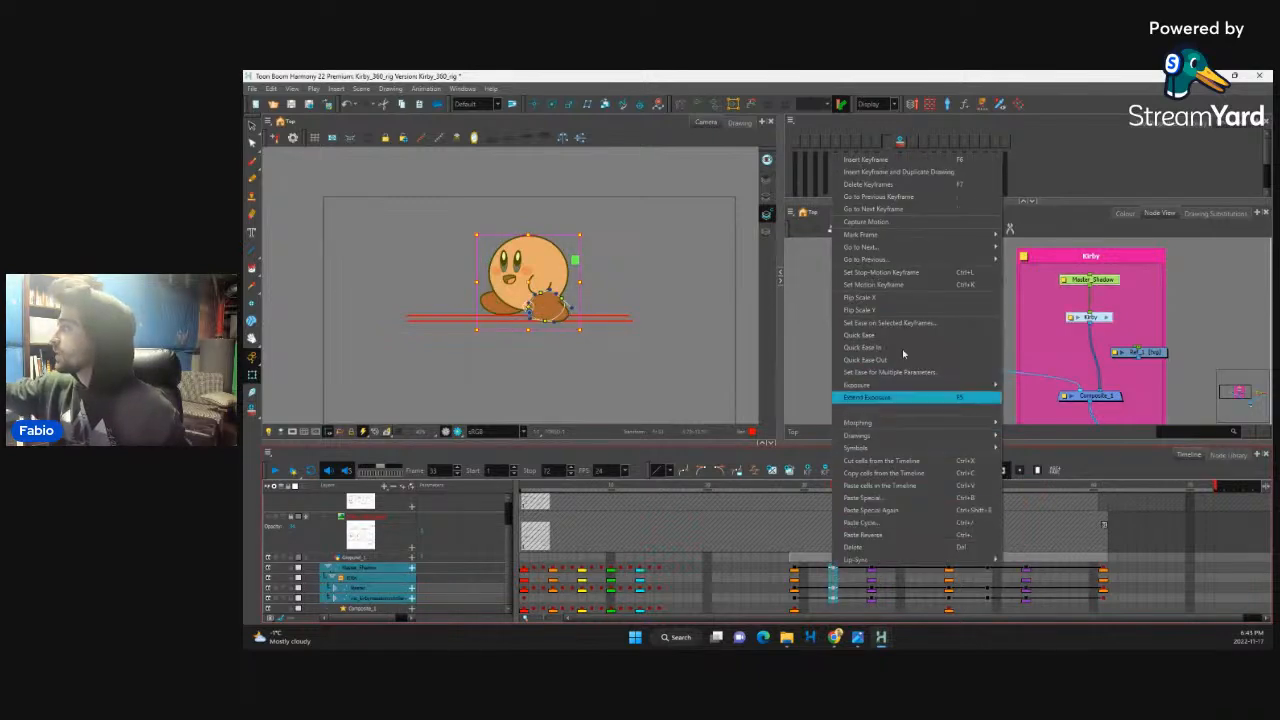
{"action": "mouse_move", "coordinate": [960, 234]}
{"action": "left_click", "coordinate": [1016, 285]}
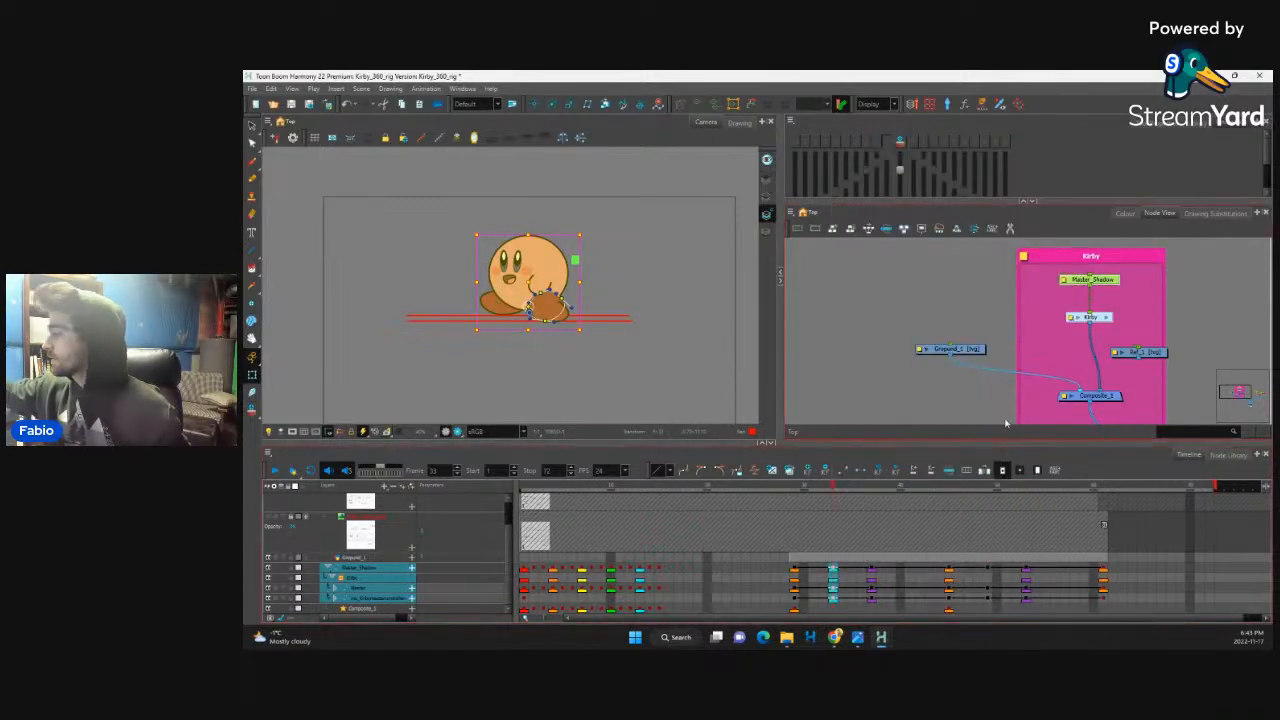
{"action": "left_click", "coordinate": [987, 575]}
{"action": "right_click", "coordinate": [987, 572]}
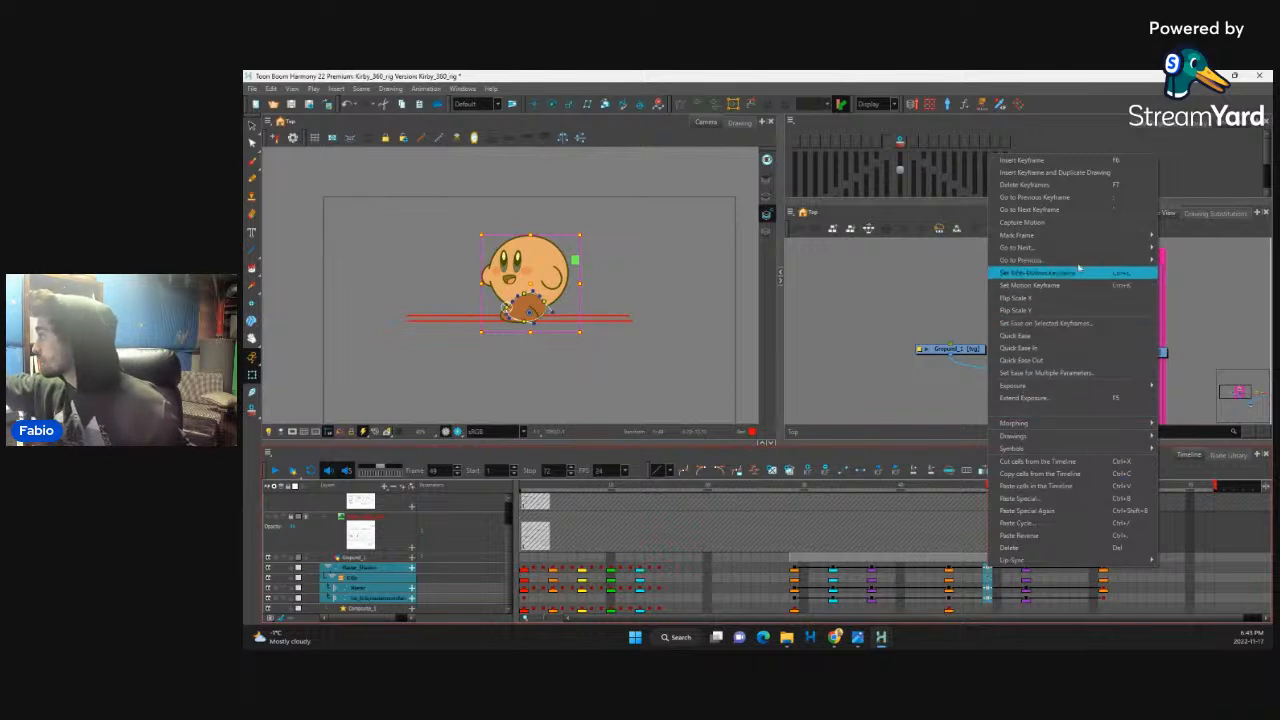
{"action": "mouse_move", "coordinate": [1145, 235]}
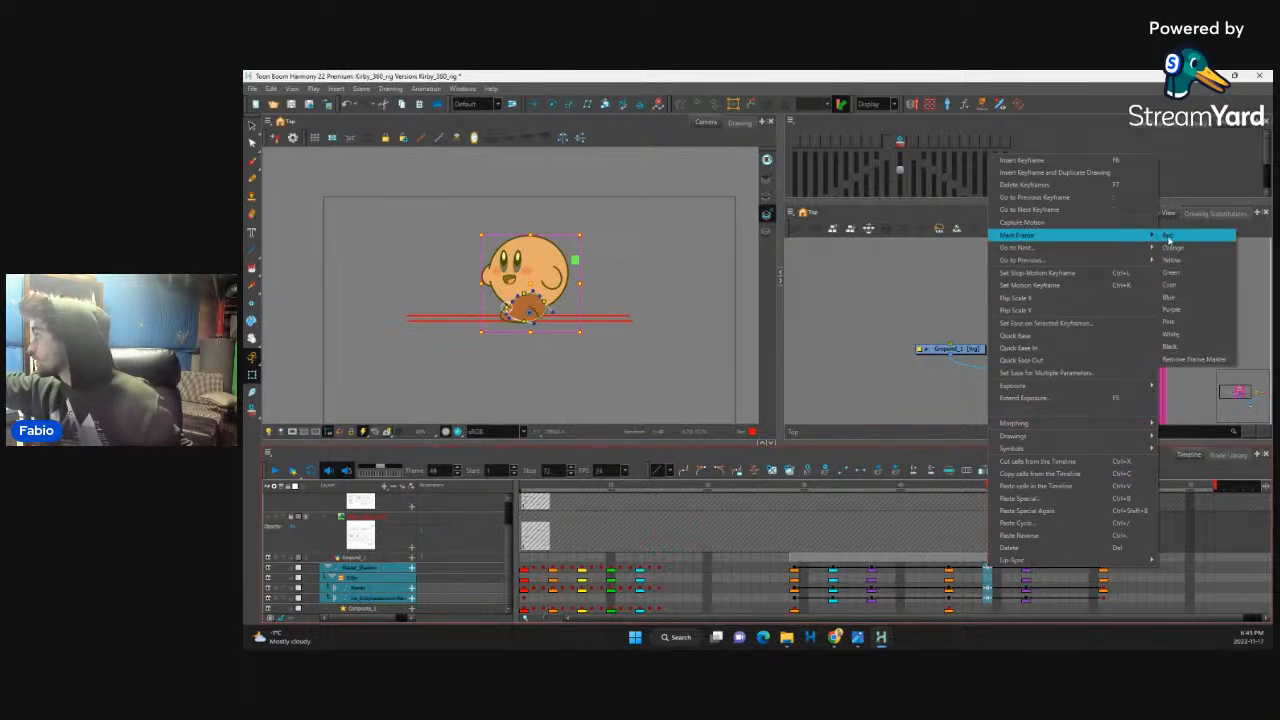
{"action": "left_click", "coordinate": [1180, 290]}
Step: Return to frame 33, enter the Kirby group, and select its mc_kirbymastercontroller node
{"action": "left_click", "coordinate": [832, 587]}
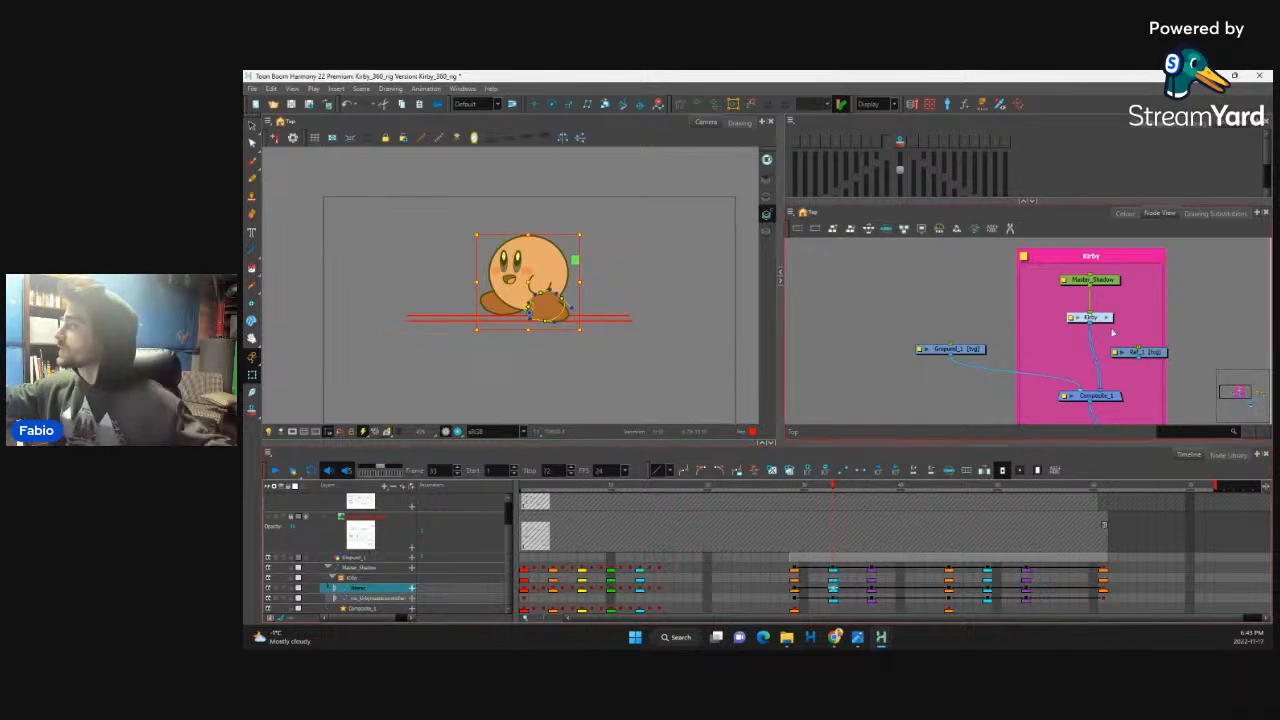
{"action": "left_click", "coordinate": [1110, 318]}
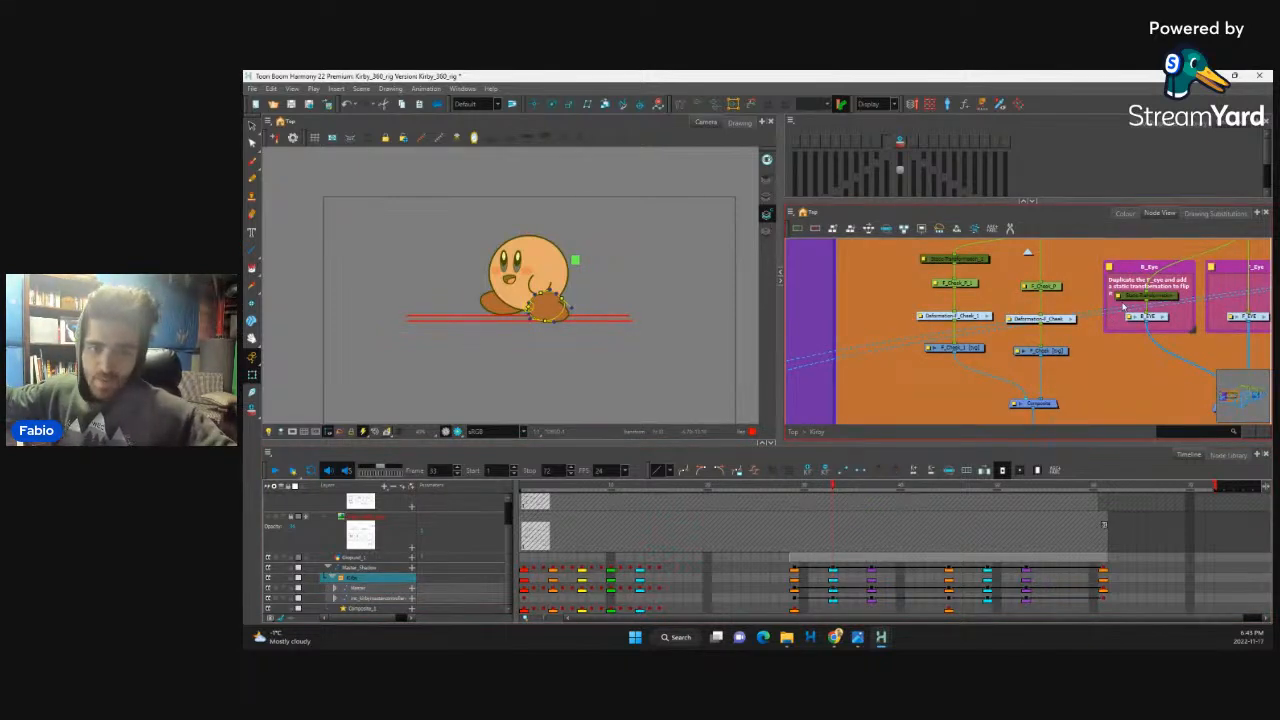
{"action": "scroll", "coordinate": [1135, 366], "scroll_direction": "down", "scroll_amount": 3}
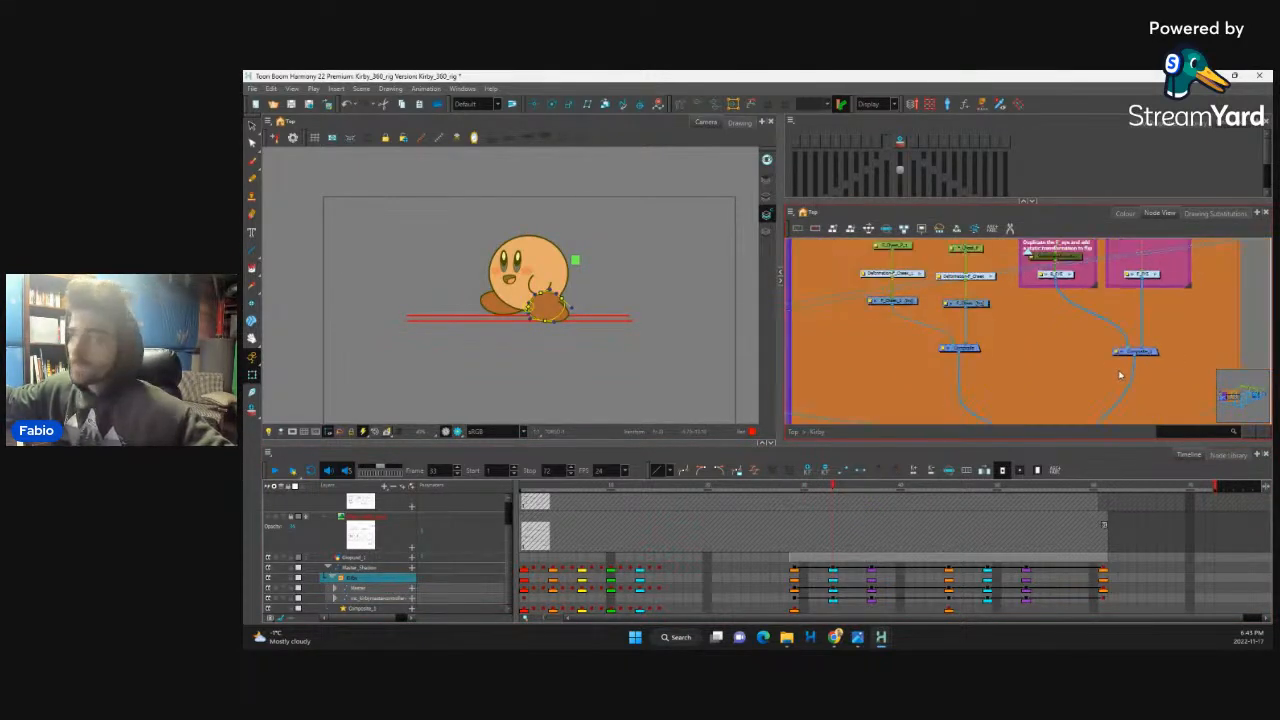
{"action": "scroll", "coordinate": [1126, 358], "scroll_direction": "down", "scroll_amount": 5}
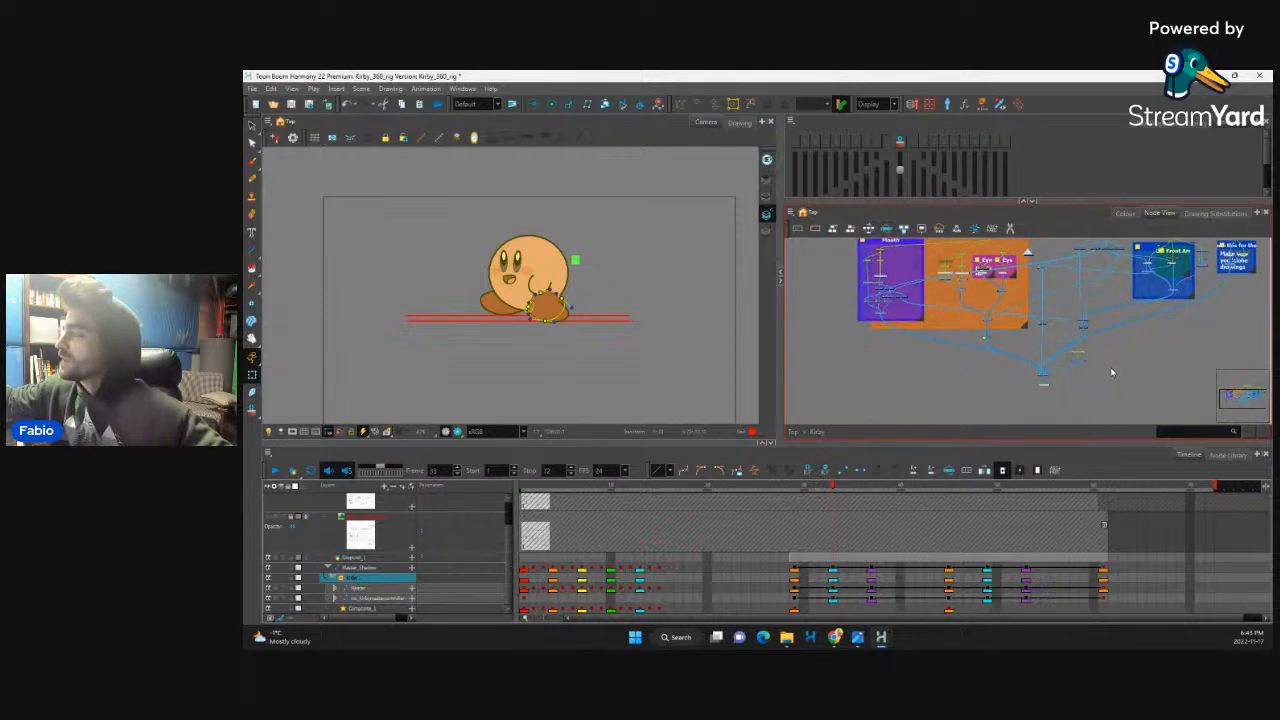
{"action": "scroll", "coordinate": [1111, 369], "scroll_direction": "up", "scroll_amount": 6}
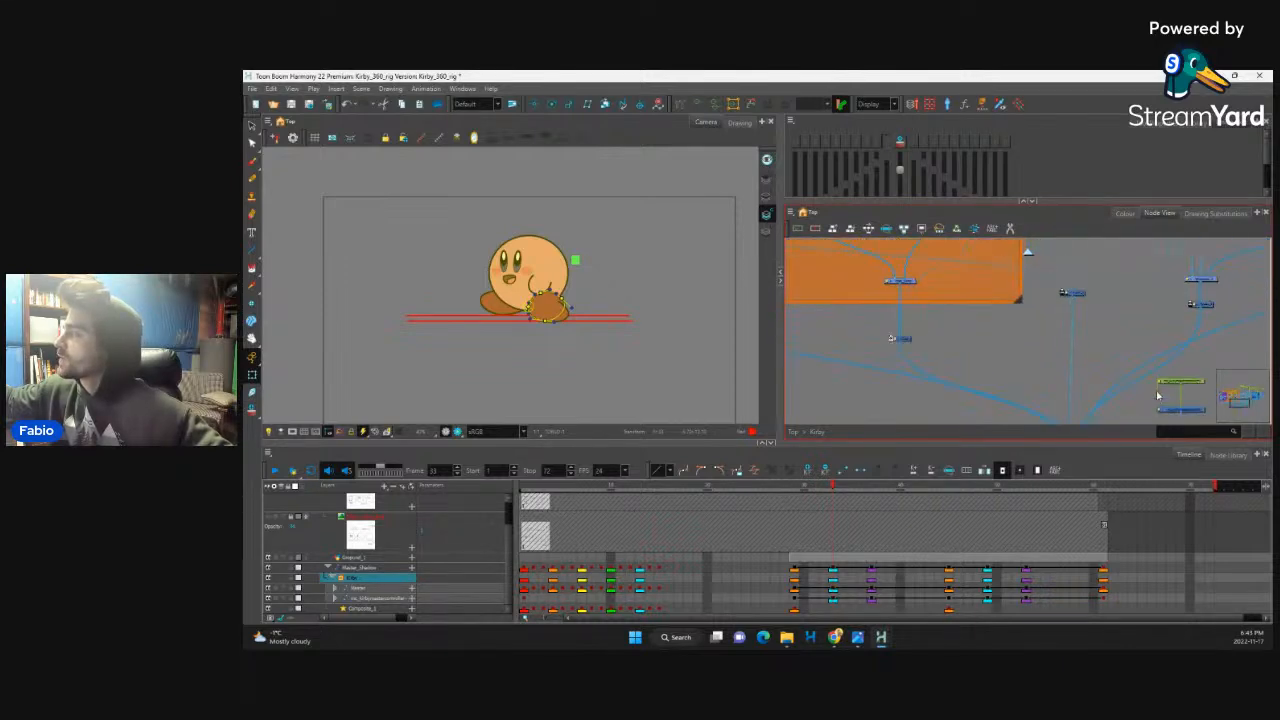
{"action": "scroll", "coordinate": [1130, 386], "scroll_direction": "up", "scroll_amount": 5}
{"action": "scroll", "coordinate": [1112, 381], "scroll_direction": "up", "scroll_amount": 1}
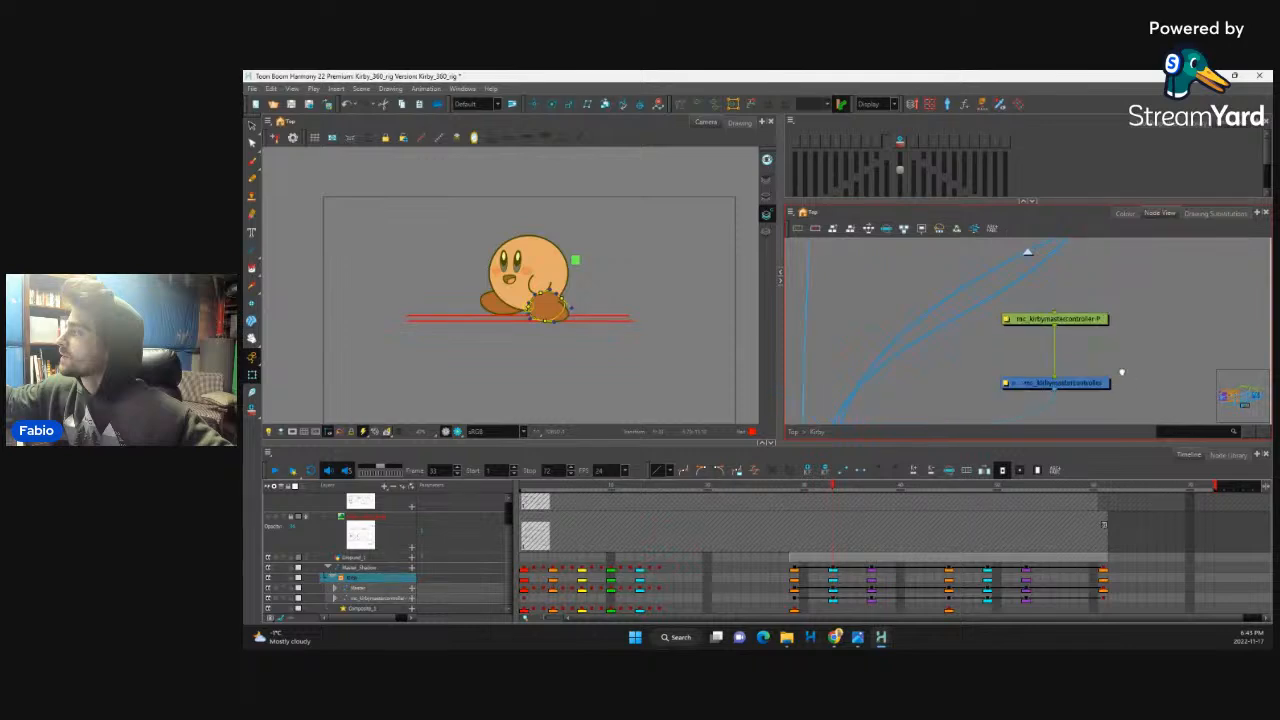
{"action": "left_click_drag", "start_coordinate": [1129, 380], "coordinate": [1087, 351]}
{"action": "left_click", "coordinate": [1064, 357]}
{"action": "left_click", "coordinate": [588, 298]}
{"action": "left_click", "coordinate": [1066, 355]}
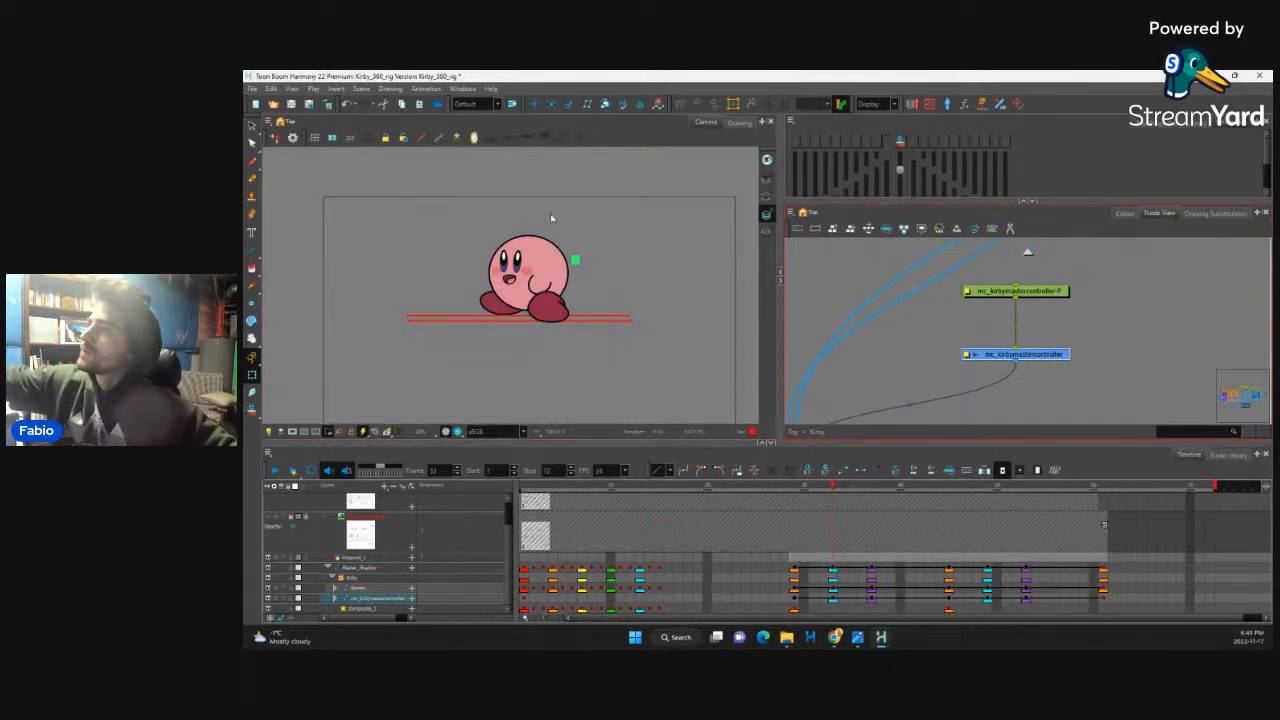
Step: Turn Kirby's face down toward the left at frame 33 with the master controller
{"action": "key", "text": "F11"}
{"action": "left_click_drag", "start_coordinate": [634, 214], "coordinate": [638, 260]}
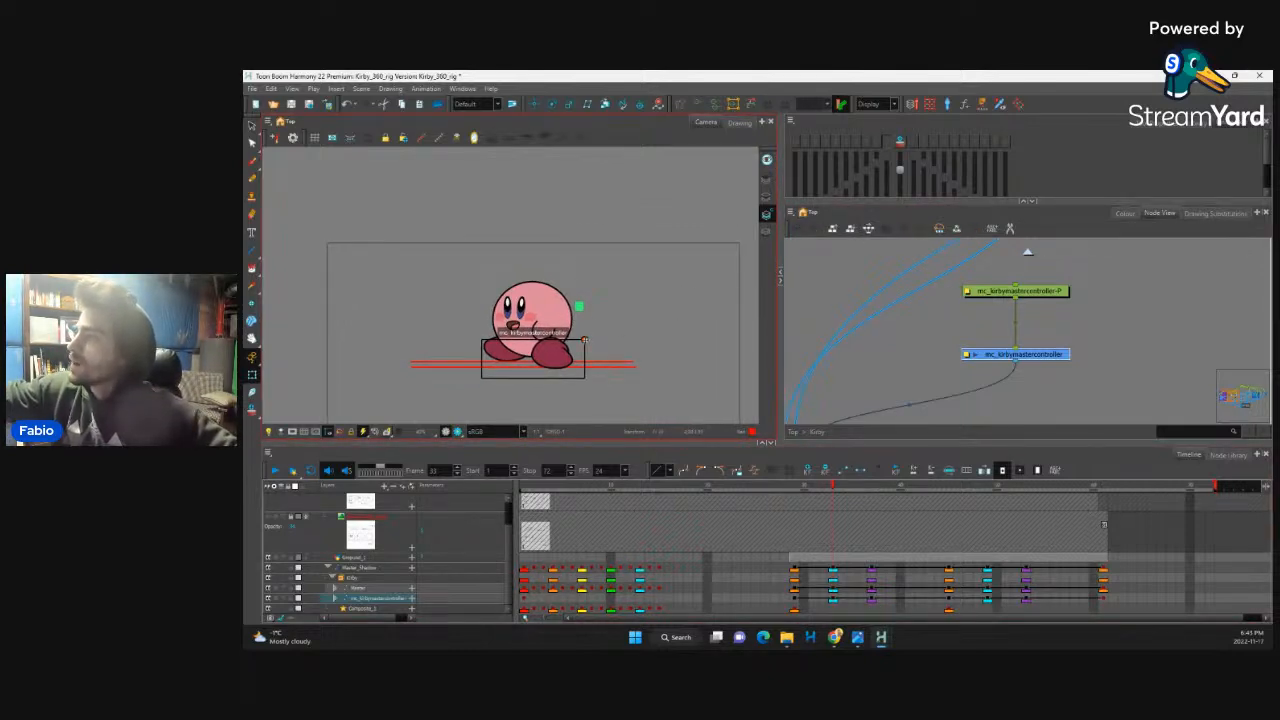
{"action": "left_click_drag", "start_coordinate": [585, 340], "coordinate": [505, 352]}
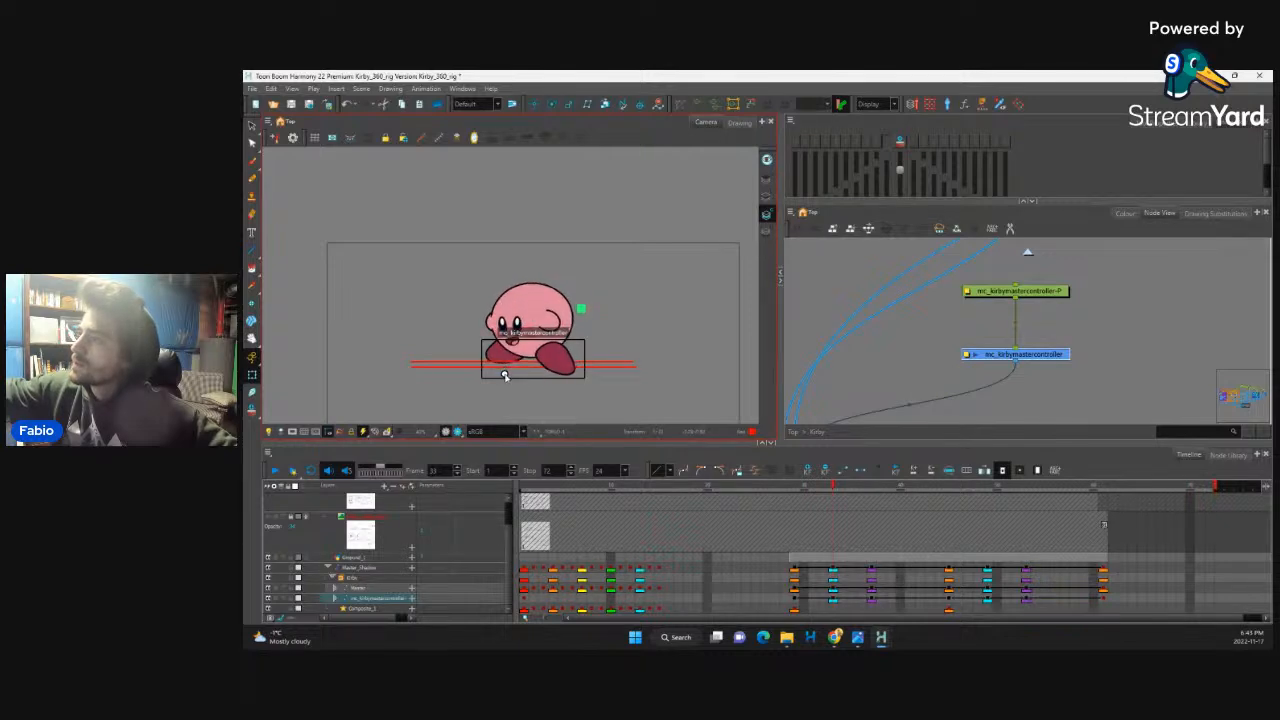
{"action": "left_click_drag", "start_coordinate": [504, 373], "coordinate": [507, 354]}
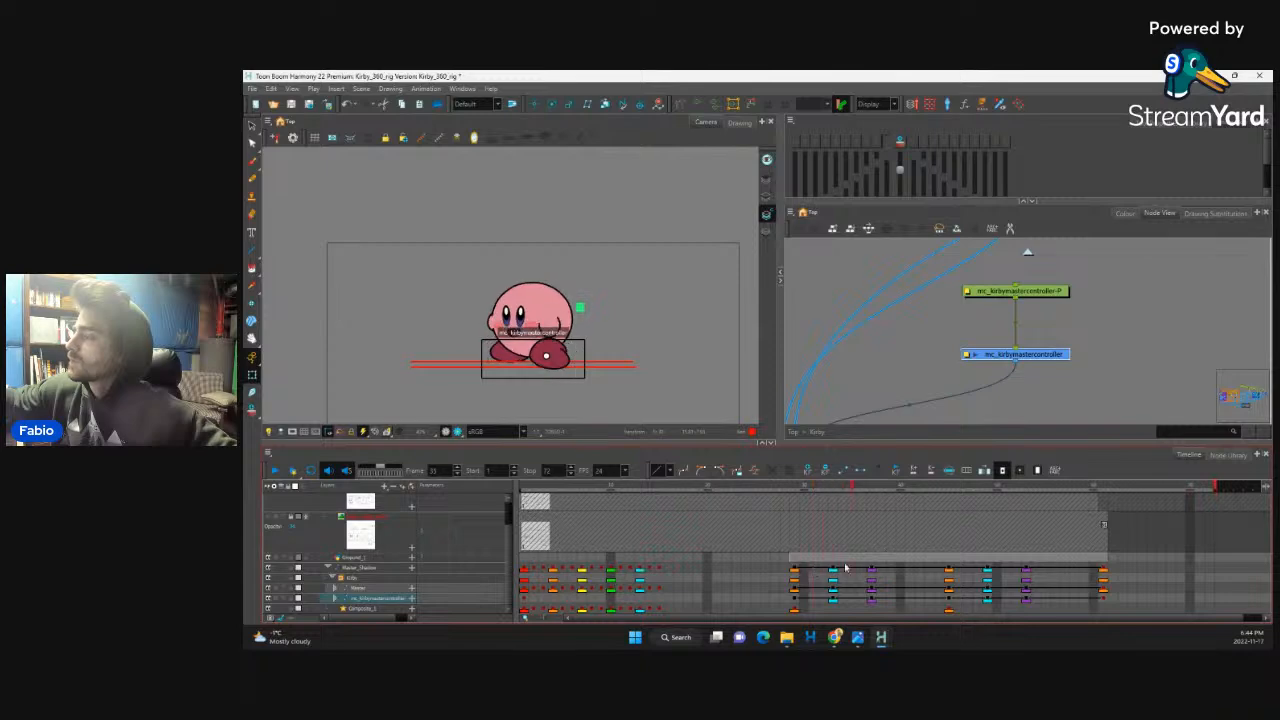
{"action": "key", "text": "period"}
Step: Lower Kirby's main body shape slightly toward the feet in the frame 33 in-between pose
{"action": "left_click", "coordinate": [568, 357]}
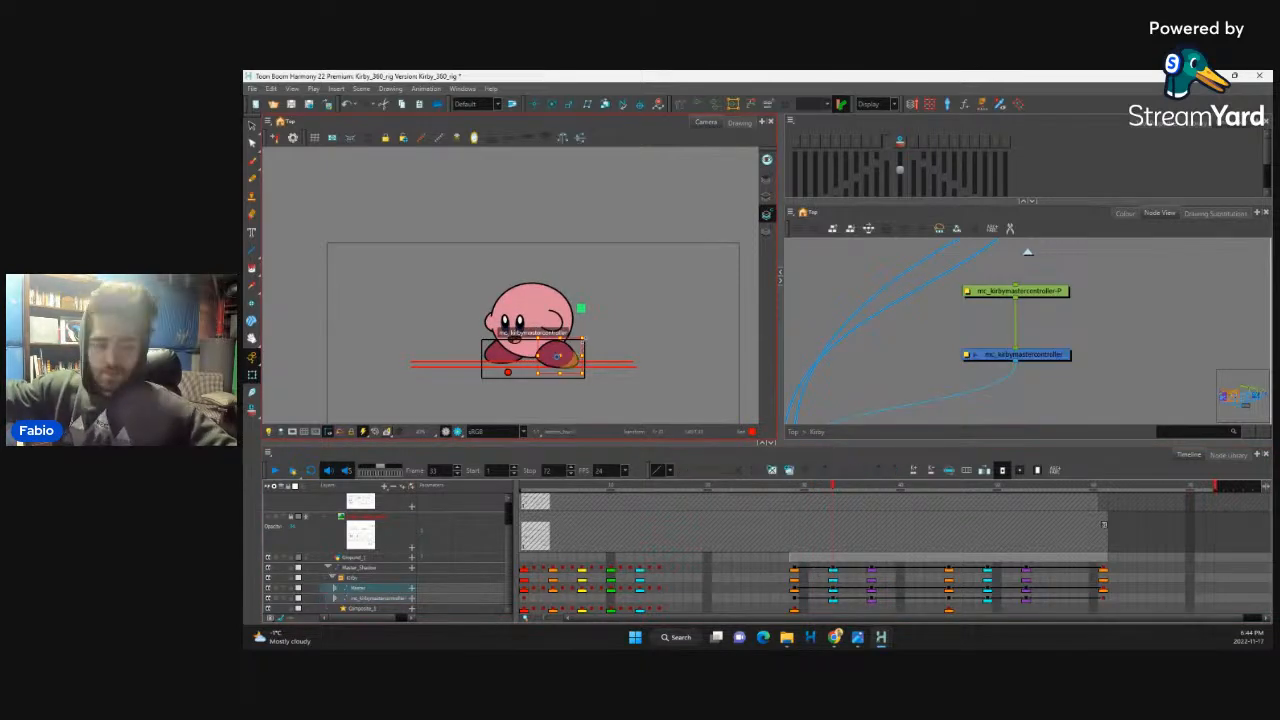
{"action": "key", "text": "1"}
{"action": "key", "text": "1"}
{"action": "key", "text": "2"}
{"action": "key", "text": "2"}
{"action": "key", "text": "2"}
{"action": "key", "text": "2"}
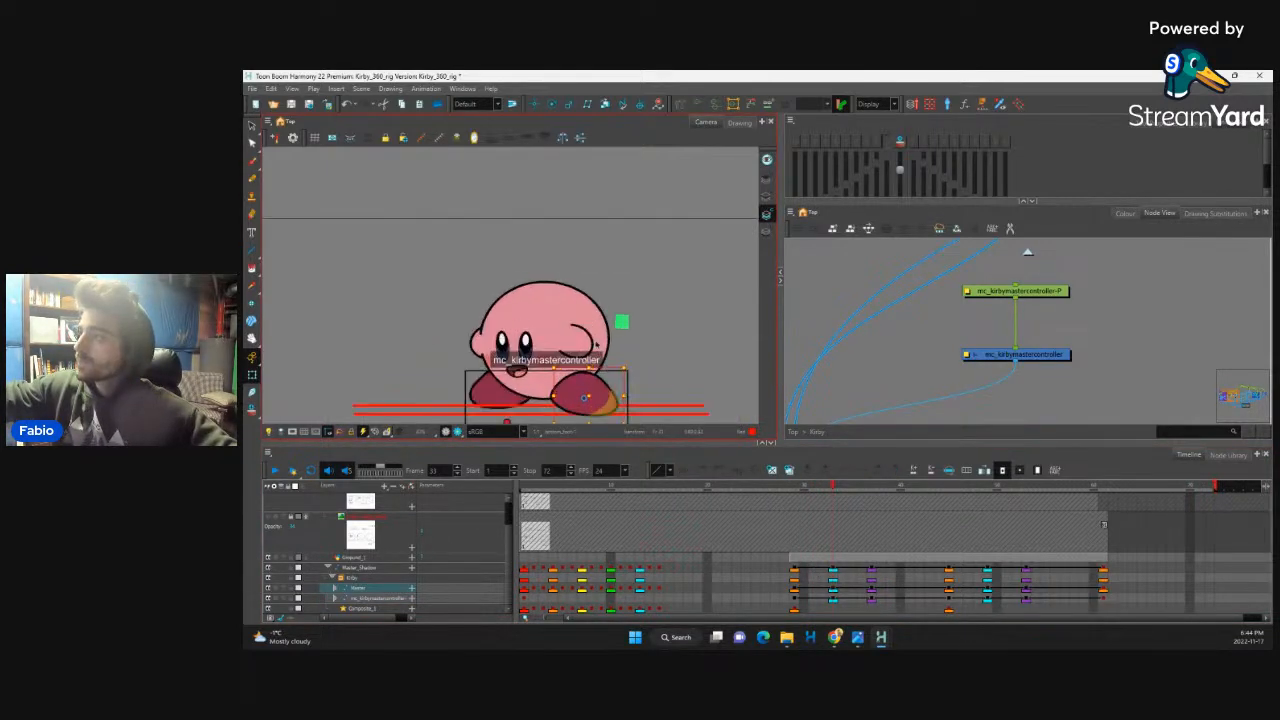
{"action": "scroll", "coordinate": [595, 345], "scroll_direction": "up", "scroll_amount": 3}
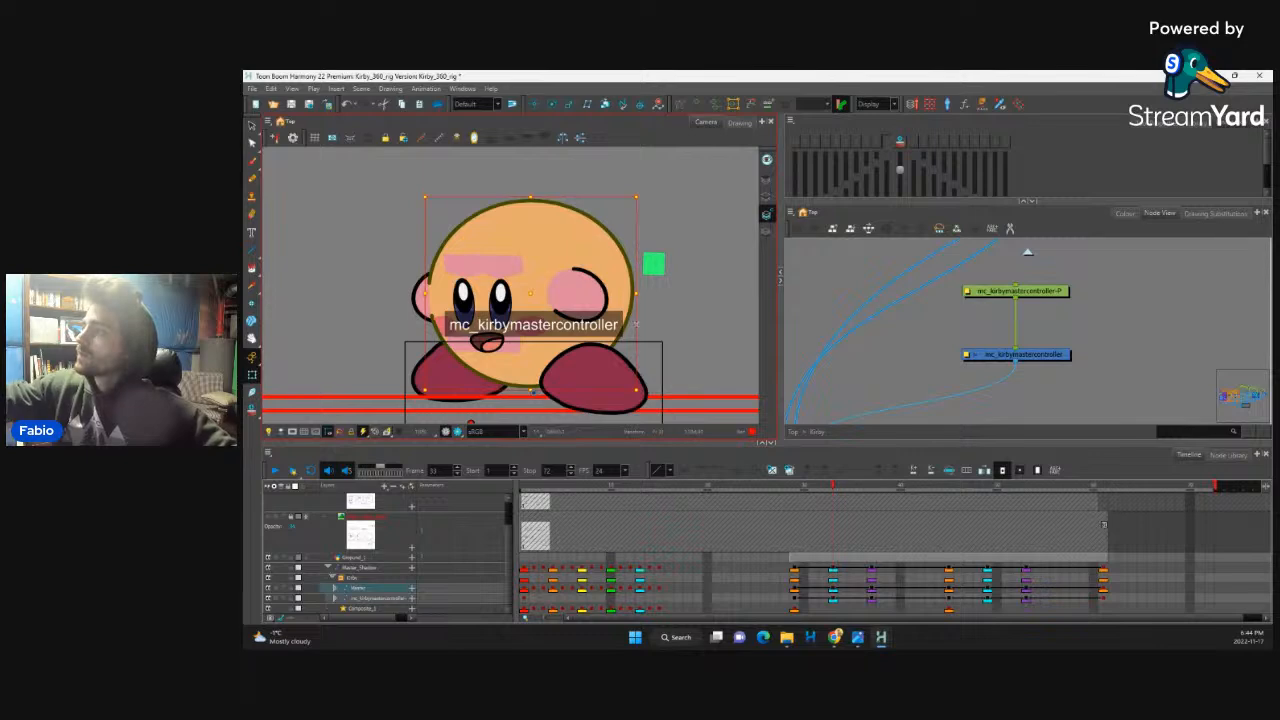
{"action": "left_click", "coordinate": [647, 230]}
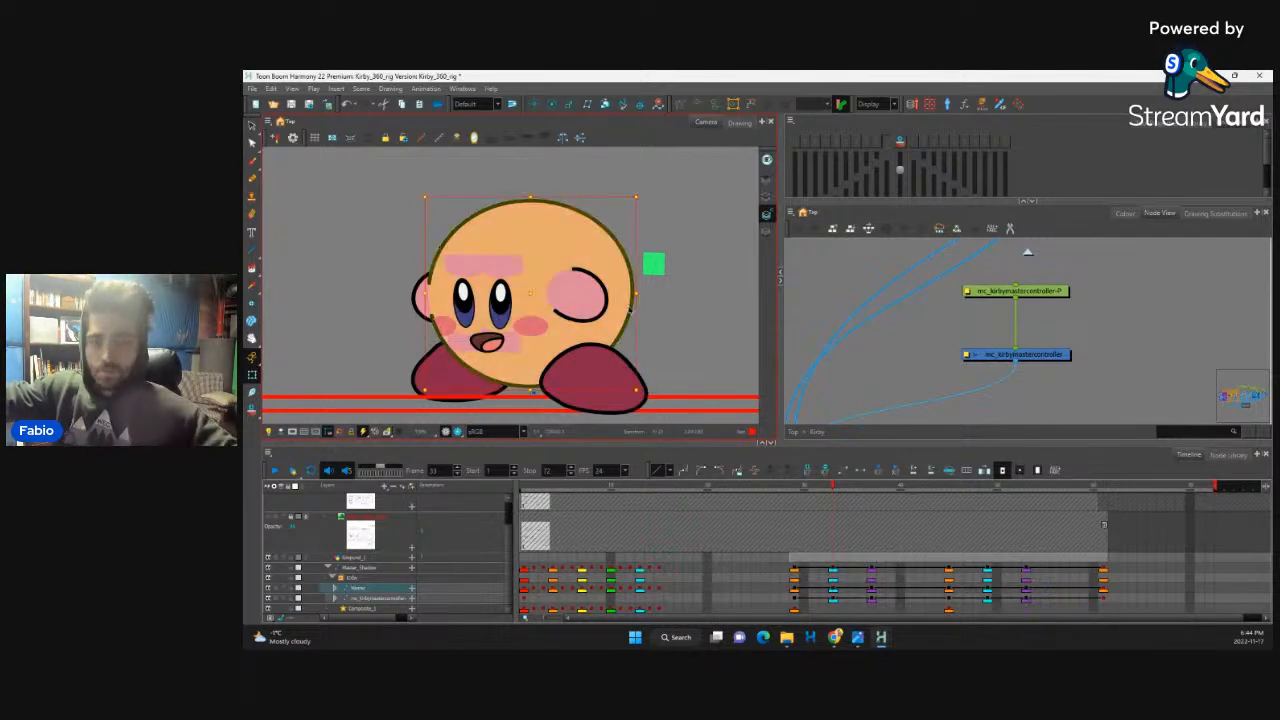
{"action": "left_click", "coordinate": [611, 245]}
{"action": "key", "text": "b"}
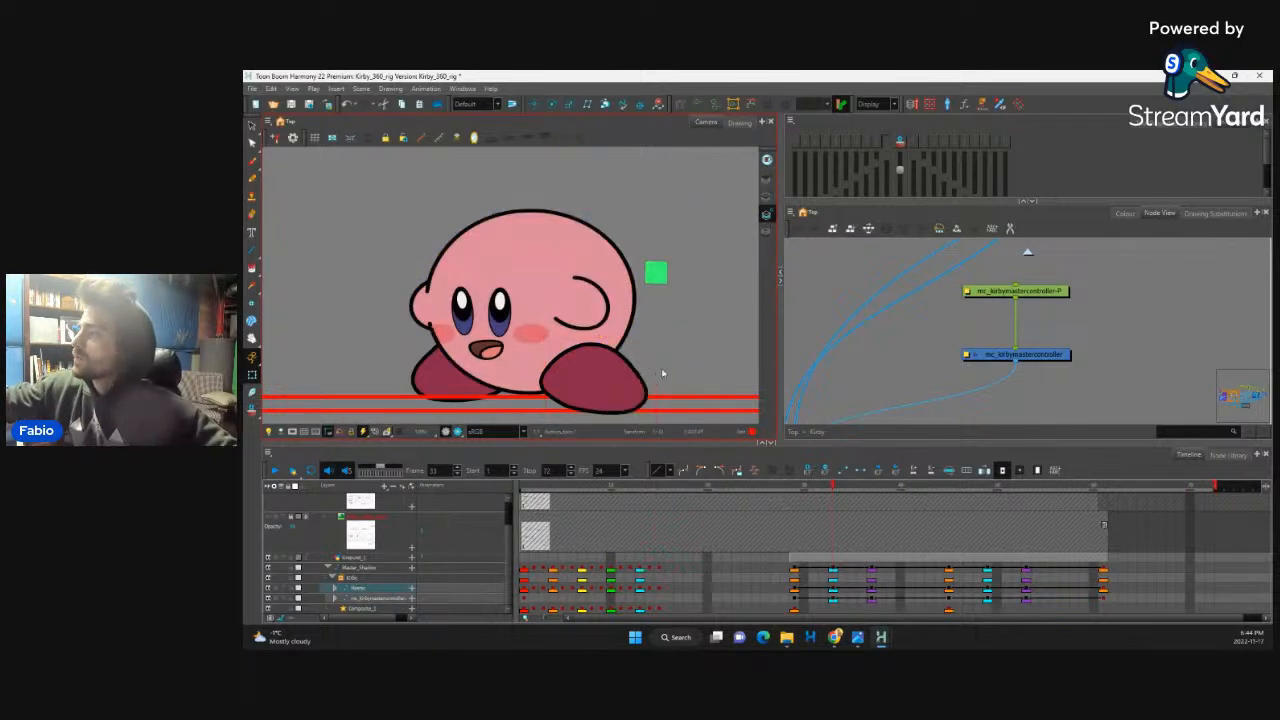
Step: Raise and rotate the front foot, and adjust the back foot so it rests higher and flatter at frame 33
{"action": "left_click", "coordinate": [608, 380]}
{"action": "left_click_drag", "start_coordinate": [608, 380], "coordinate": [618, 368]}
{"action": "left_click_drag", "start_coordinate": [670, 306], "coordinate": [637, 366]}
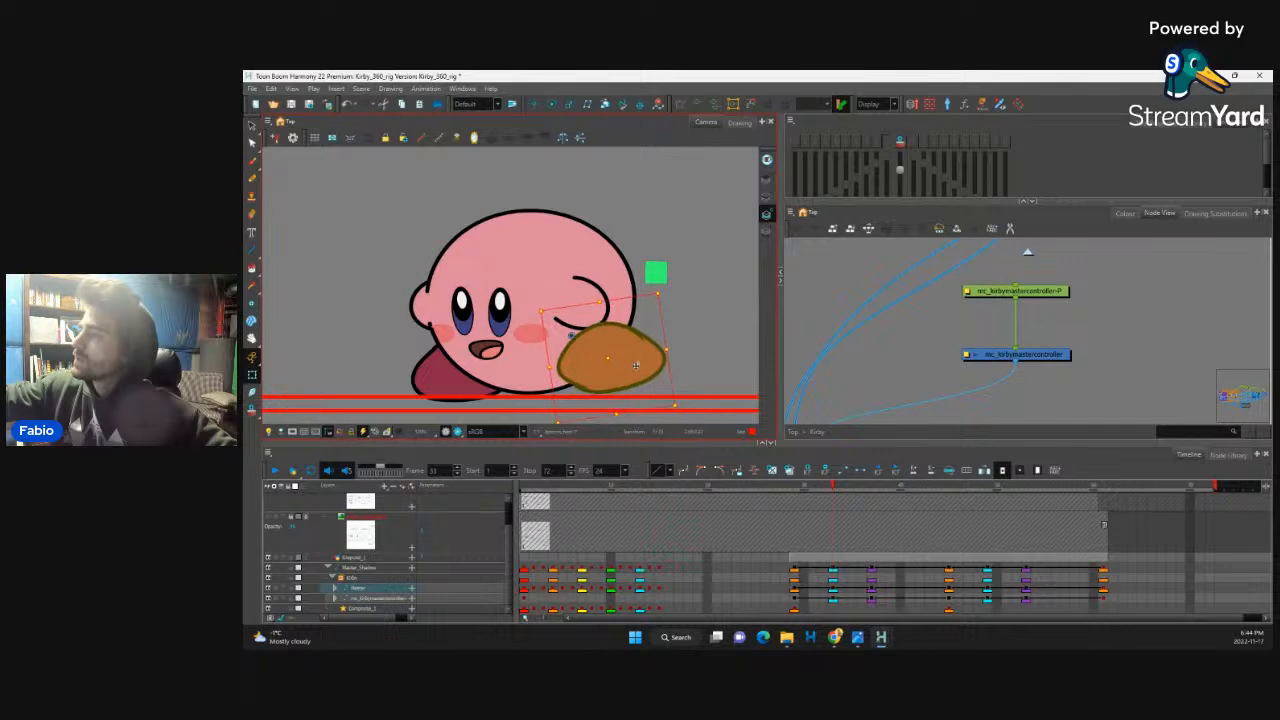
{"action": "left_click", "coordinate": [456, 383]}
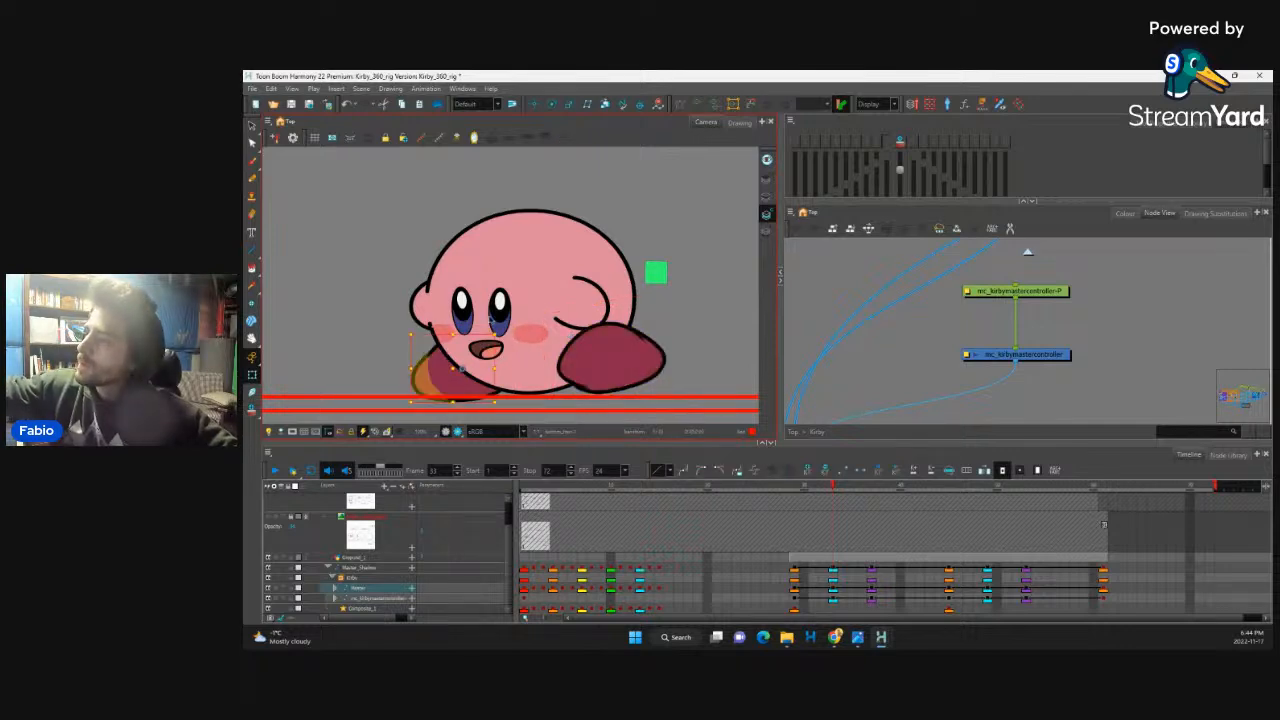
{"action": "left_click_drag", "start_coordinate": [453, 368], "coordinate": [412, 345]}
{"action": "left_click", "coordinate": [438, 347]}
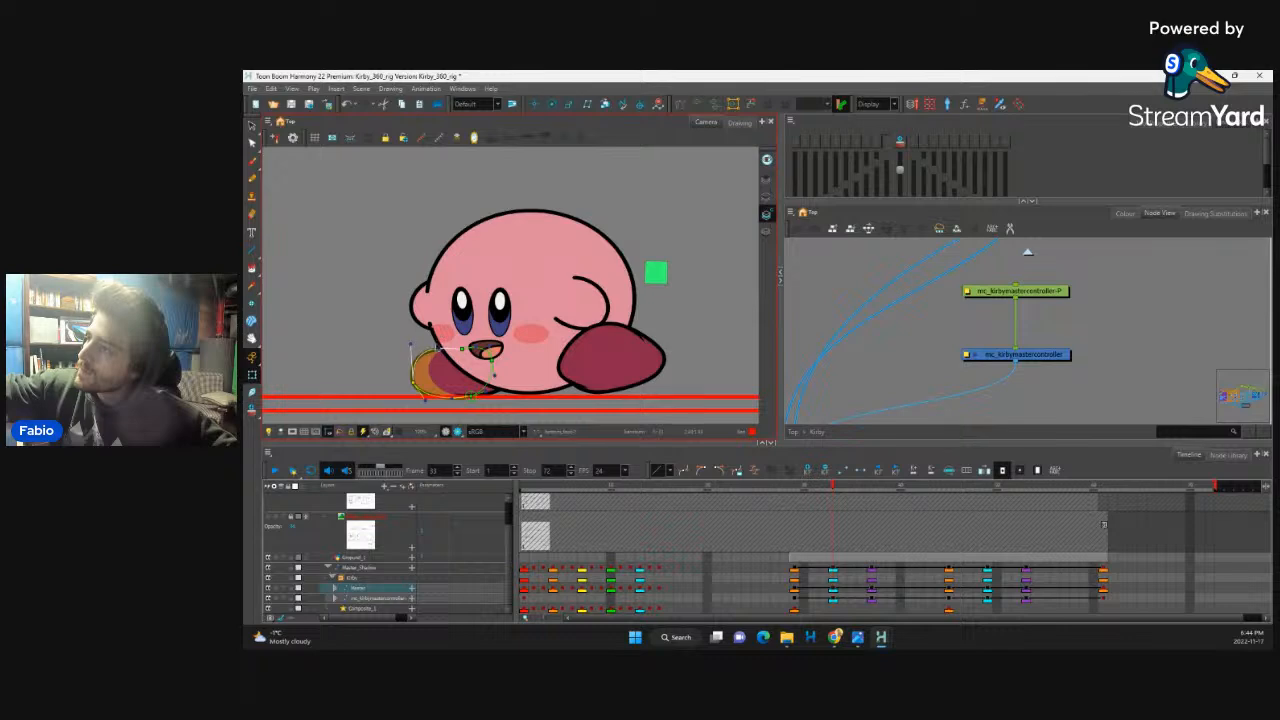
Step: Reshape the front foot's deformation curve so its outer tip stretches further away from the body
{"action": "left_click", "coordinate": [642, 354]}
{"action": "left_click", "coordinate": [649, 368]}
{"action": "left_click", "coordinate": [588, 389]}
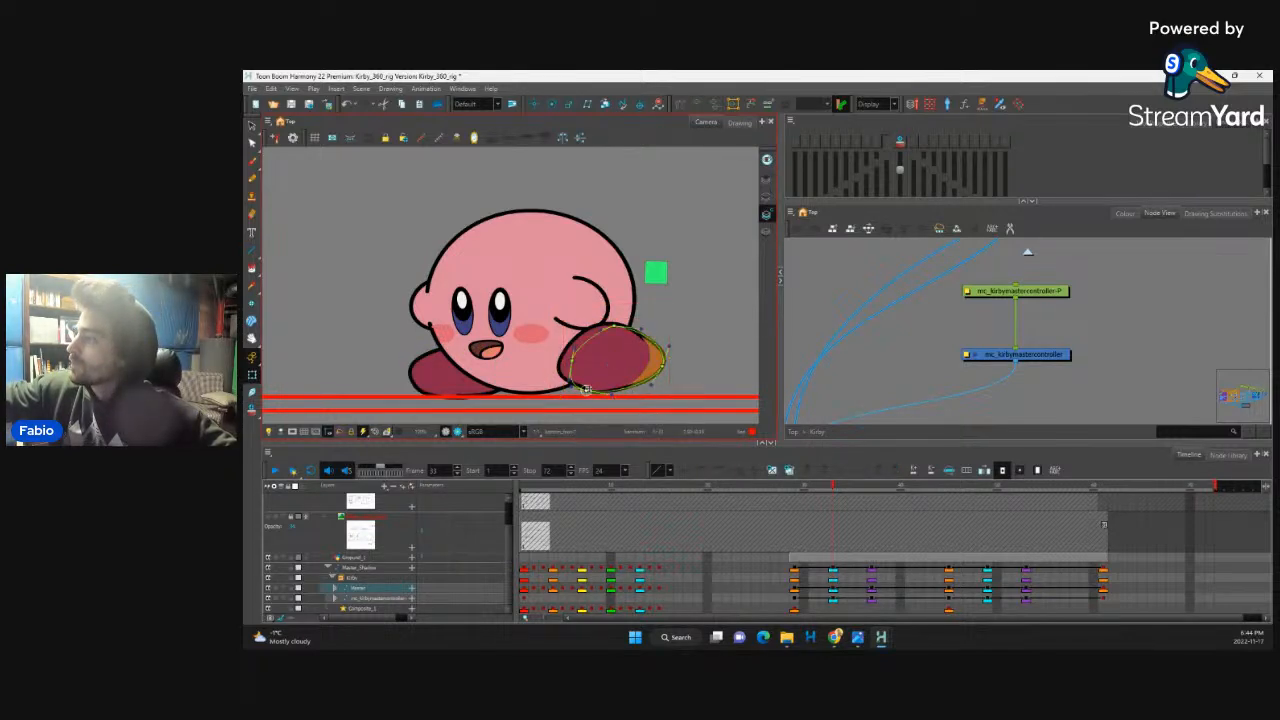
{"action": "left_click_drag", "start_coordinate": [617, 391], "coordinate": [607, 319]}
{"action": "left_click", "coordinate": [641, 340]}
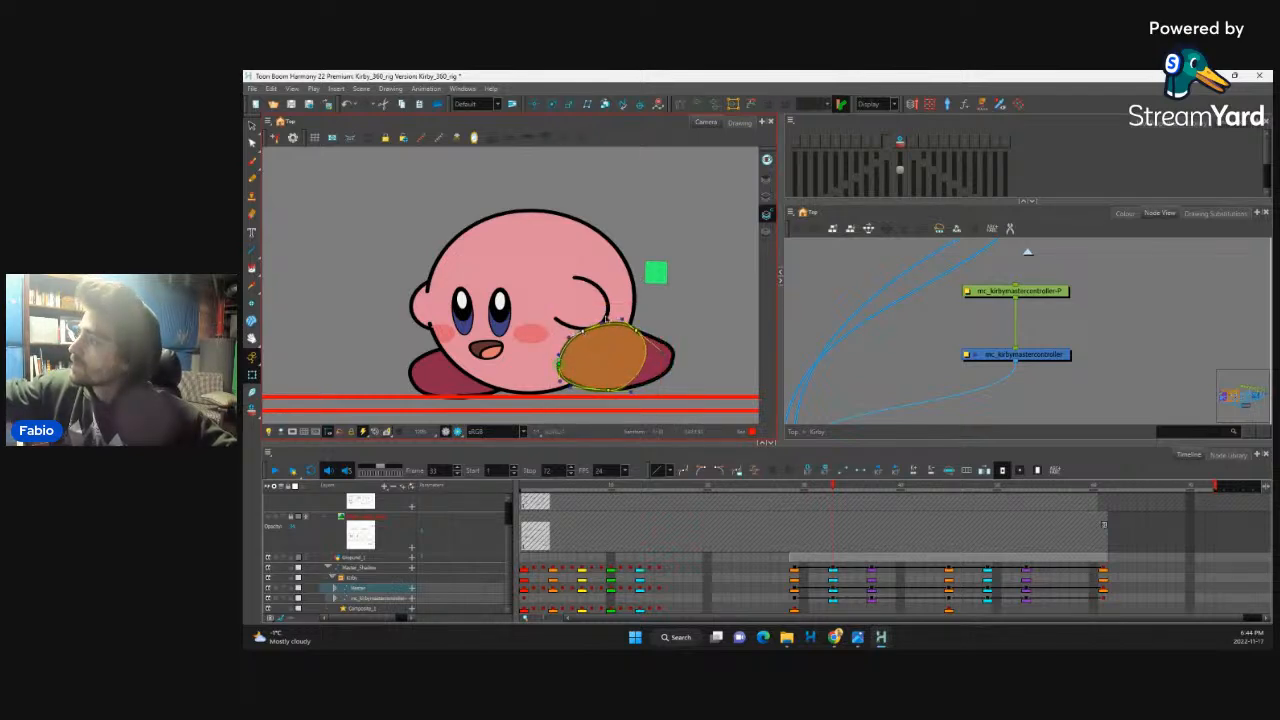
{"action": "left_click", "coordinate": [674, 353]}
{"action": "left_click", "coordinate": [677, 357]}
{"action": "left_click_drag", "start_coordinate": [678, 364], "coordinate": [676, 375]}
{"action": "left_click_drag", "start_coordinate": [644, 333], "coordinate": [643, 392]}
{"action": "left_click", "coordinate": [689, 349]}
Step: Widen the rounded section of the front foot nearest the body
{"action": "left_click", "coordinate": [569, 347]}
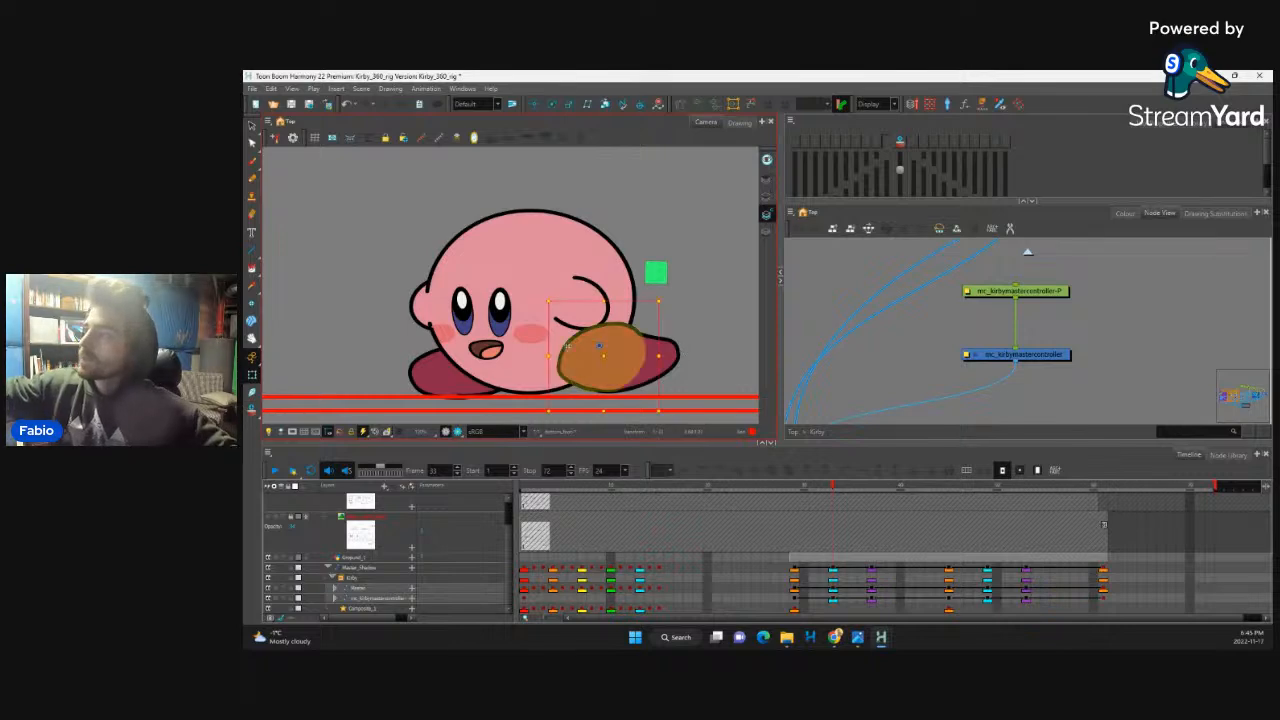
{"action": "key", "text": "b"}
{"action": "left_click_drag", "start_coordinate": [562, 366], "coordinate": [610, 393]}
{"action": "key", "text": "shift+c"}
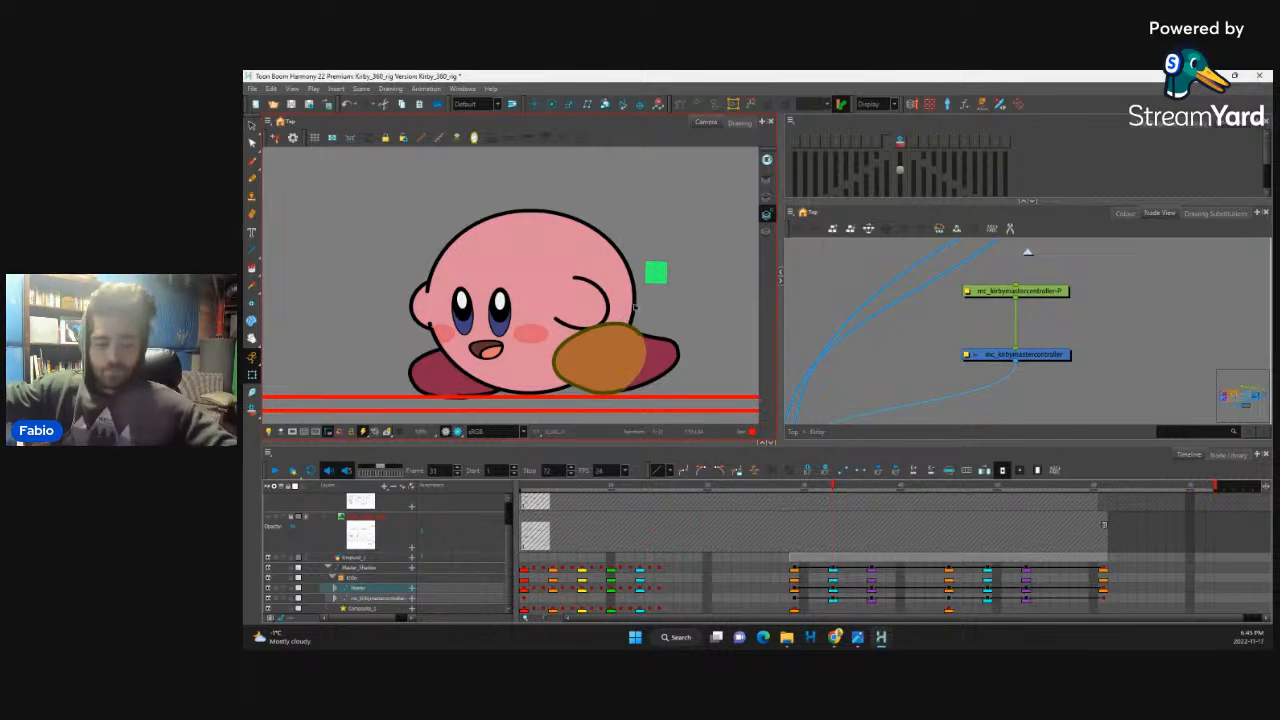
Step: Scrub between the frame 29 contact pose and frame 33 to compare Kirby's body, feet and arm
{"action": "key", "text": "2"}
{"action": "key", "text": "2"}
{"action": "key", "text": "2"}
{"action": "key", "text": "1"}
{"action": "key", "text": "1"}
{"action": "left_click_drag", "start_coordinate": [836, 488], "coordinate": [832, 566]}
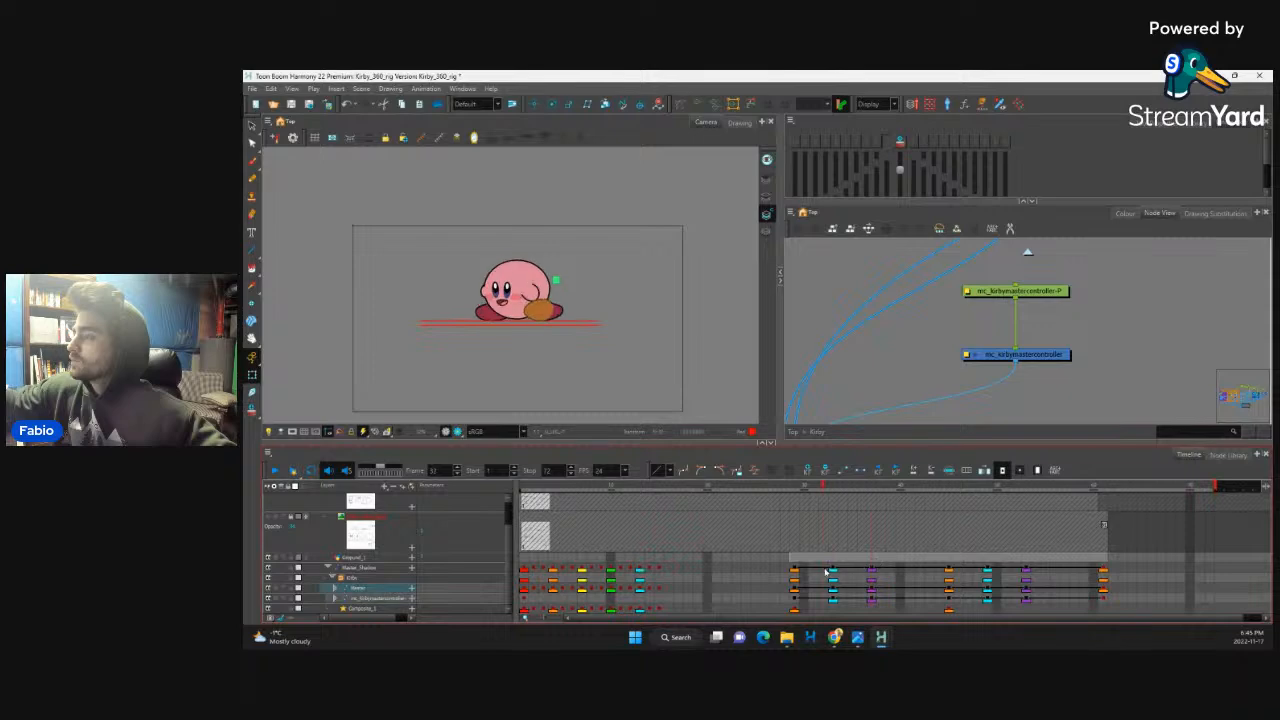
{"action": "scroll", "coordinate": [645, 355], "scroll_direction": "up", "scroll_amount": 5}
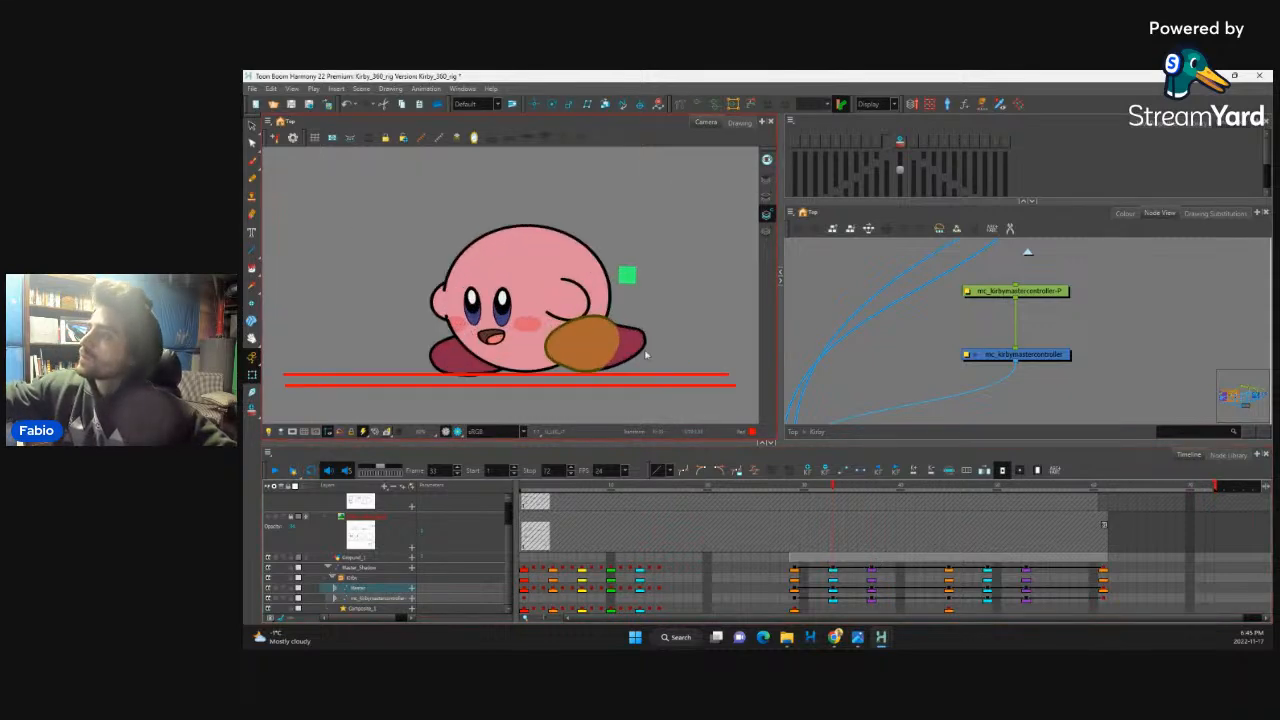
{"action": "left_click", "coordinate": [637, 344]}
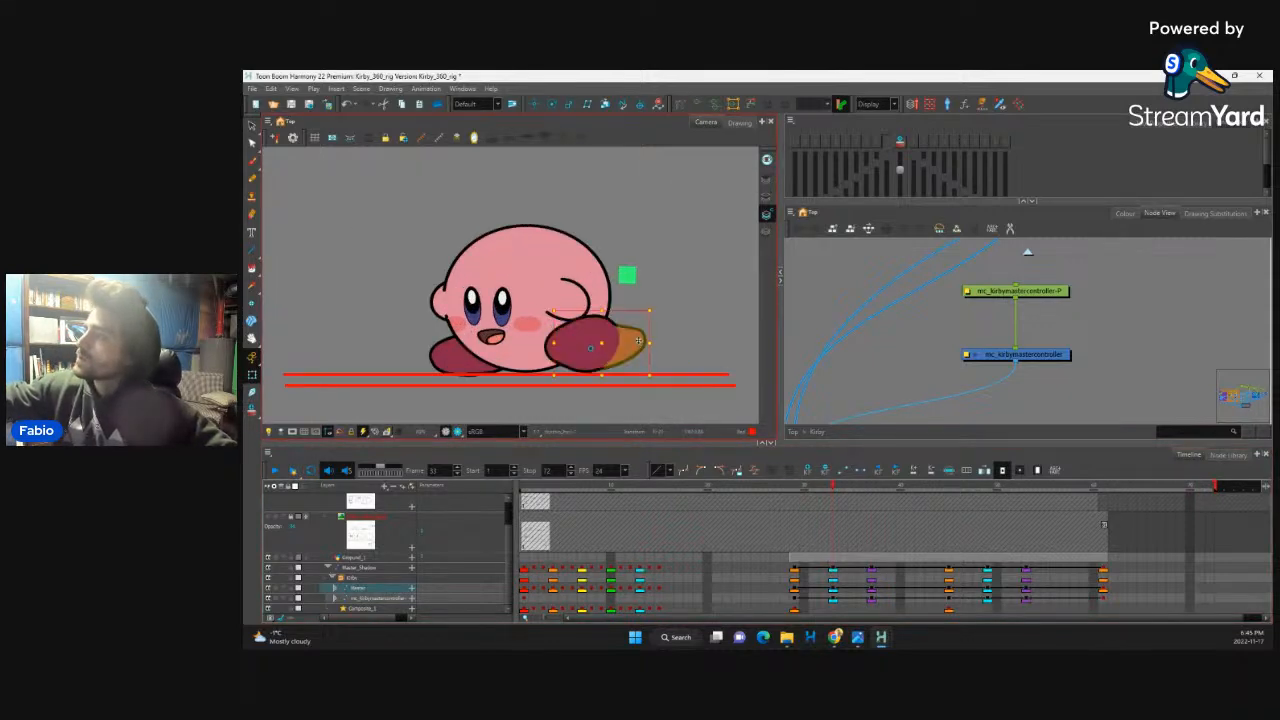
{"action": "key", "text": "g"}
{"action": "left_click", "coordinate": [832, 587]}
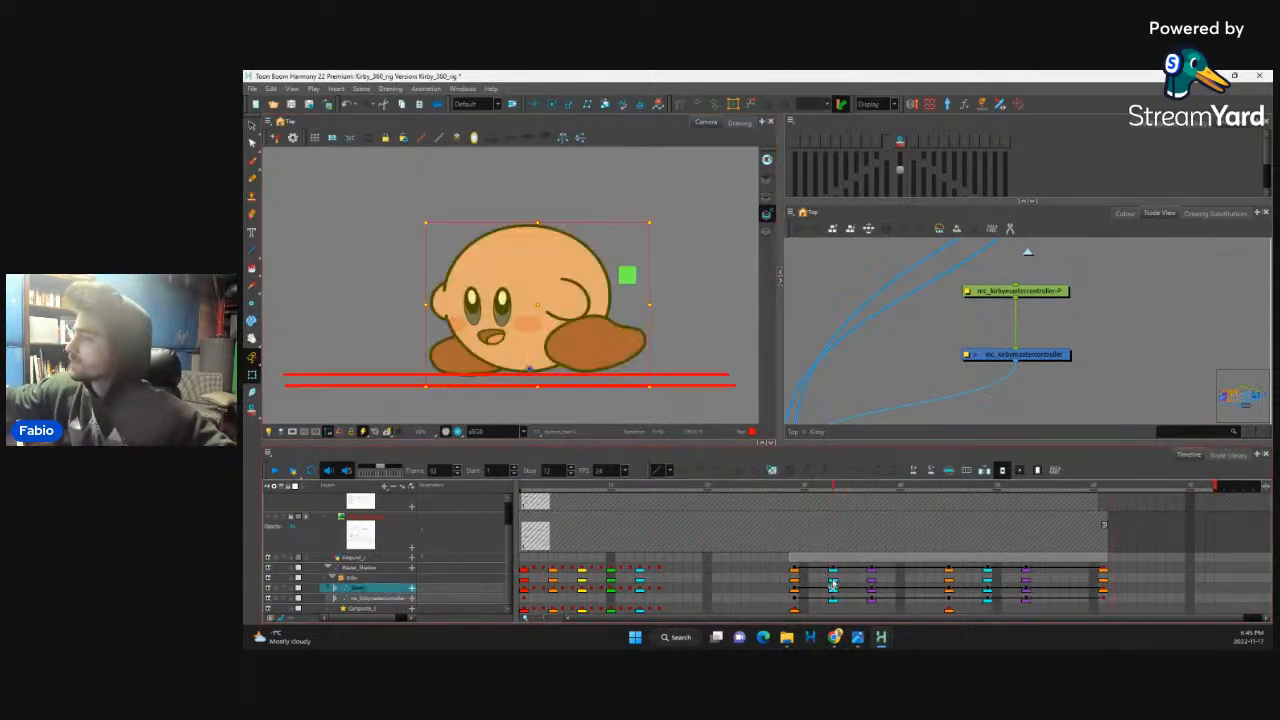
{"action": "left_click", "coordinate": [572, 300]}
{"action": "left_click", "coordinate": [795, 588]}
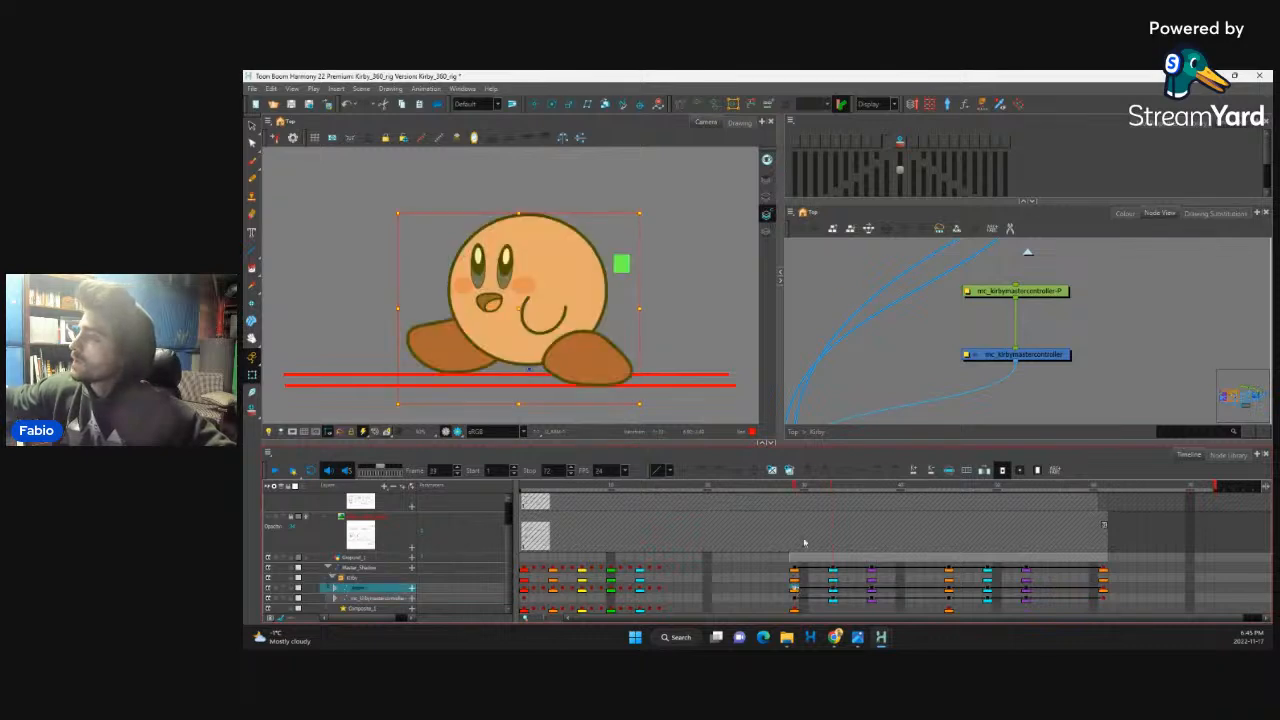
{"action": "left_click_drag", "start_coordinate": [797, 489], "coordinate": [832, 498]}
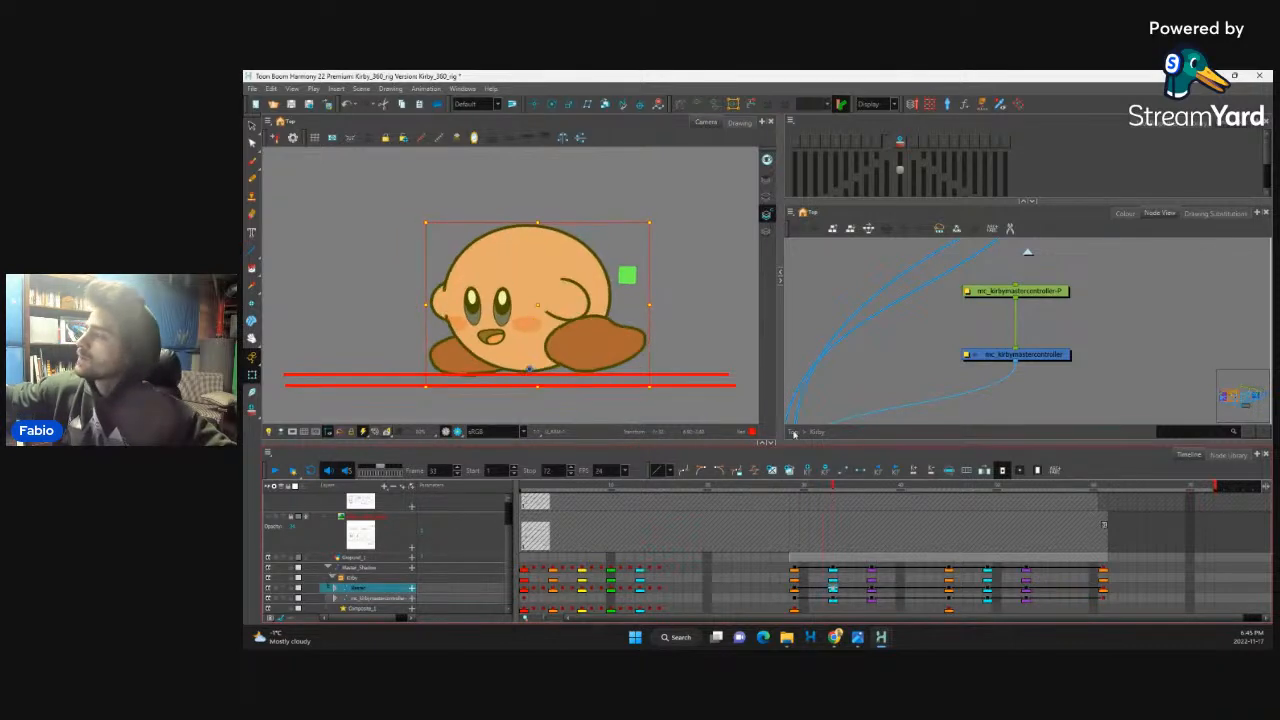
Step: Move the front arm forward across the body to beside Kirby's eye and cheek at frame 33
{"action": "left_click", "coordinate": [572, 302]}
{"action": "left_click_drag", "start_coordinate": [593, 322], "coordinate": [522, 320]}
{"action": "left_click", "coordinate": [543, 295]}
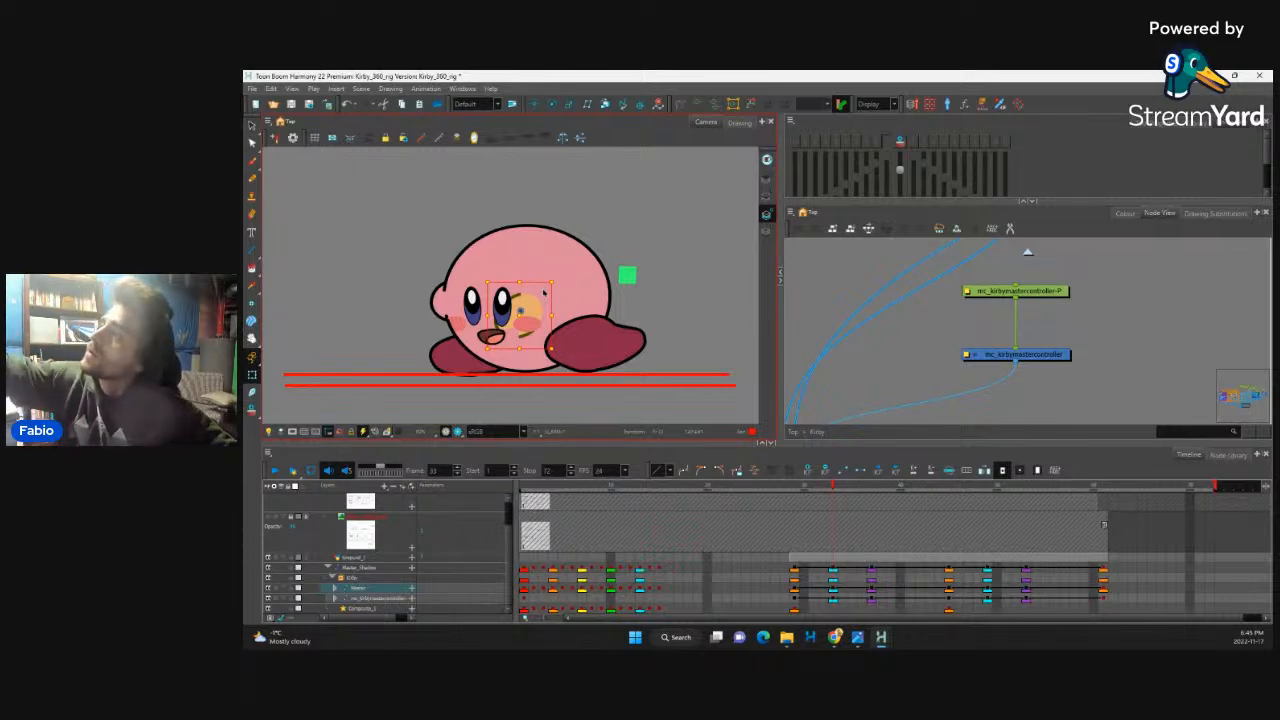
Step: Shift the front arm slightly in depth using the Top view, and close that view
{"action": "left_click", "coordinate": [462, 88]}
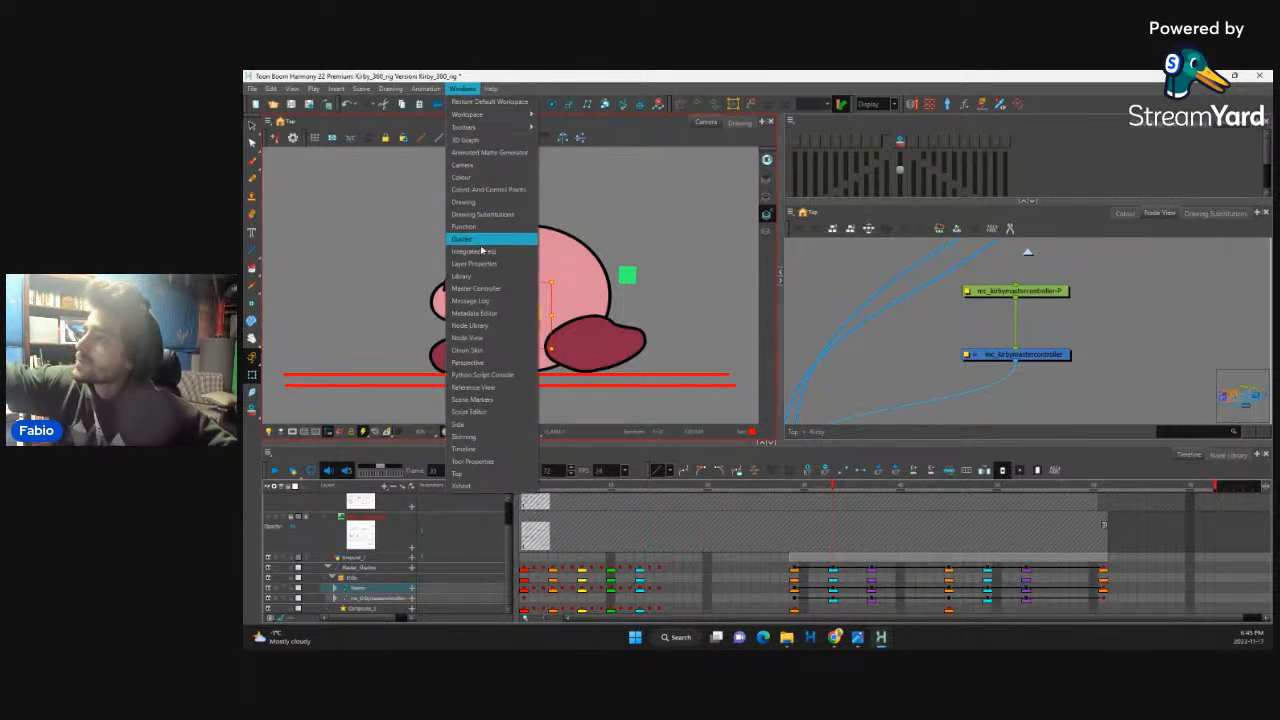
{"action": "left_click", "coordinate": [463, 473]}
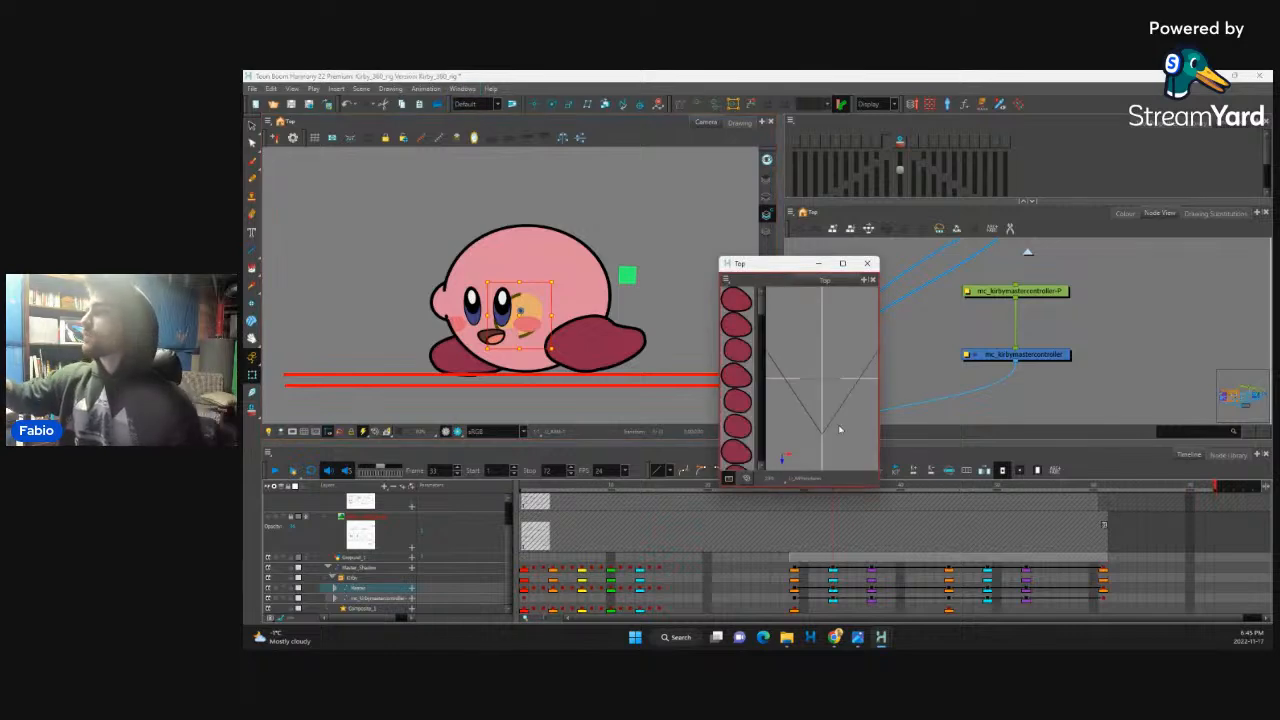
{"action": "left_click", "coordinate": [535, 105]}
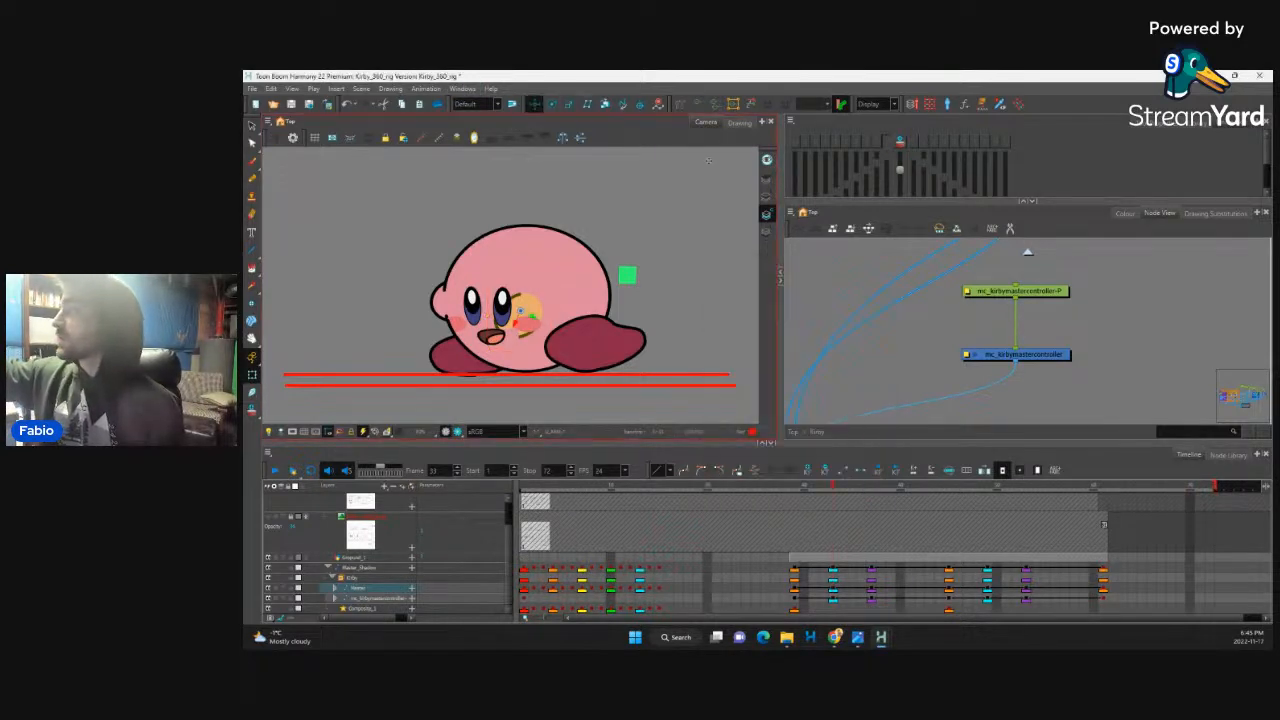
{"action": "left_click", "coordinate": [605, 106]}
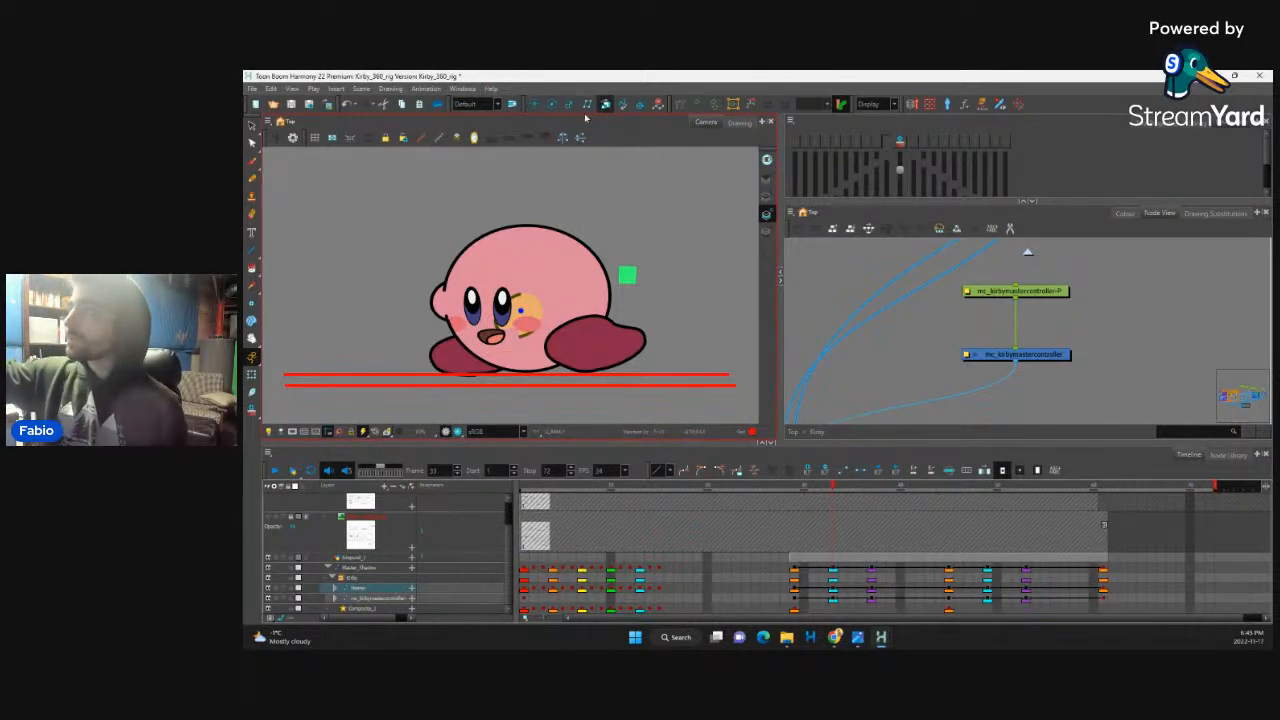
{"action": "left_click", "coordinate": [463, 88]}
{"action": "left_click", "coordinate": [481, 473]}
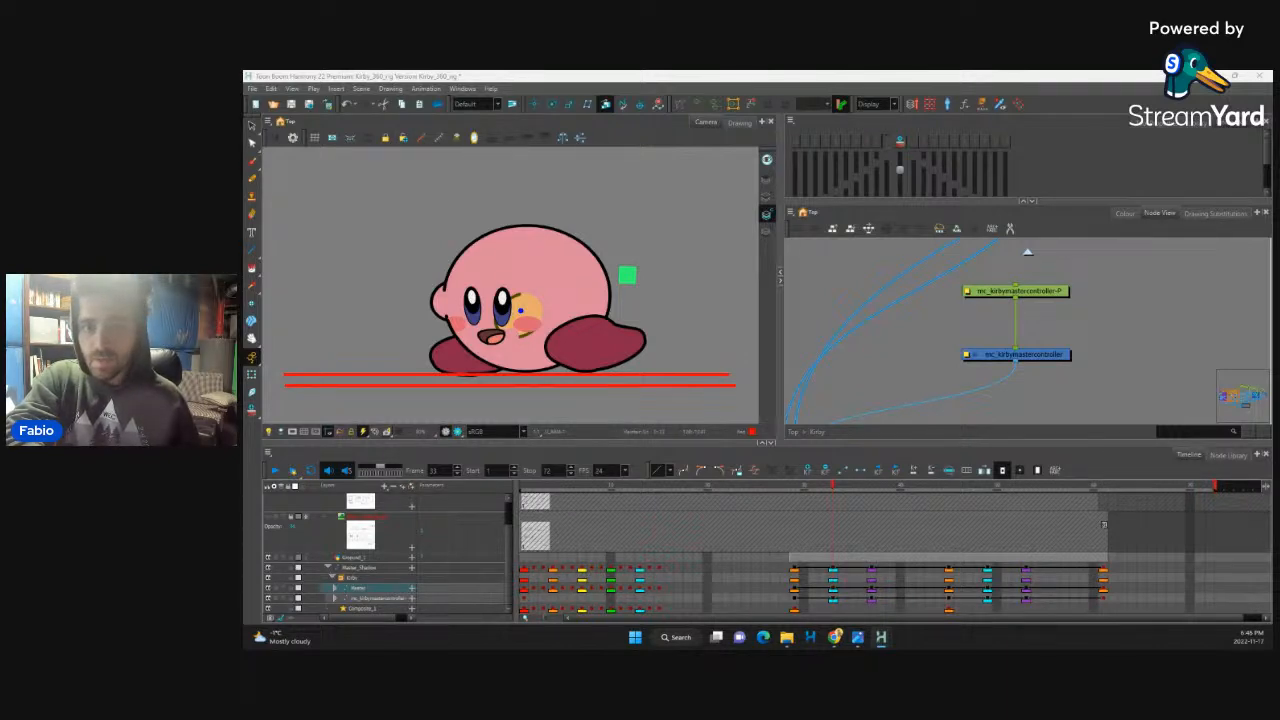
{"action": "left_click", "coordinate": [627, 275]}
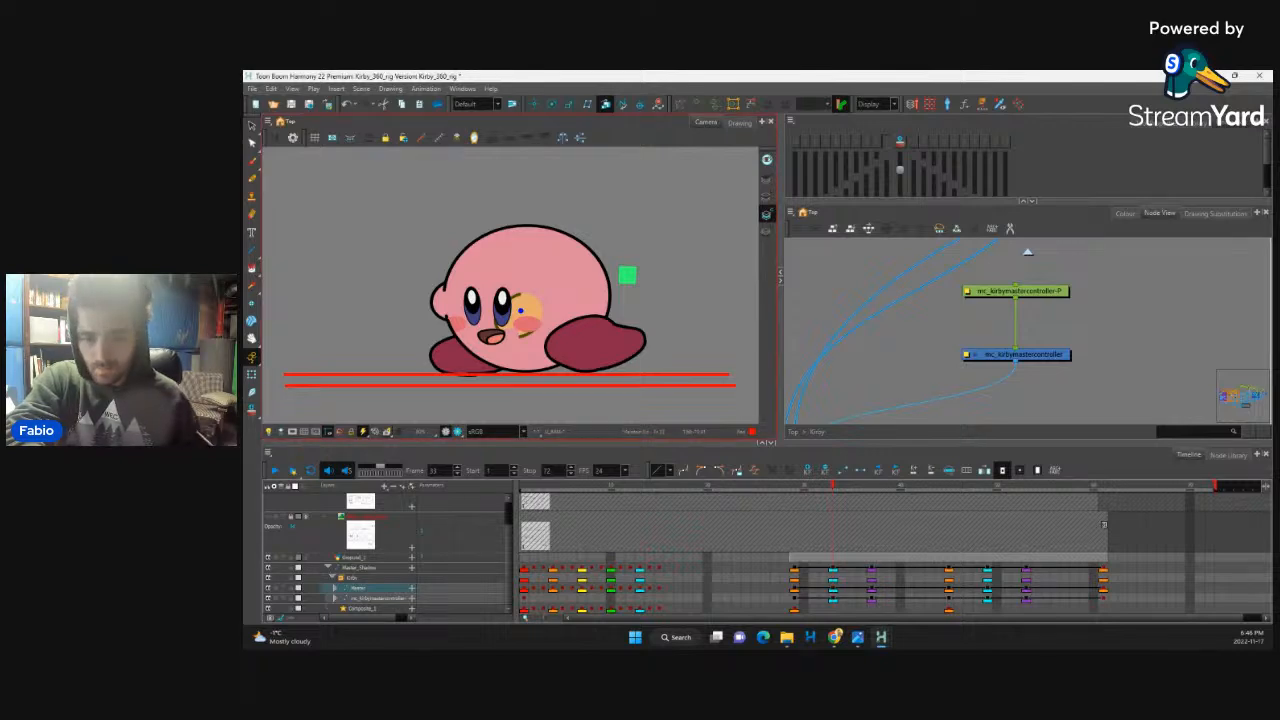
{"action": "key", "text": "alt+Tab"}
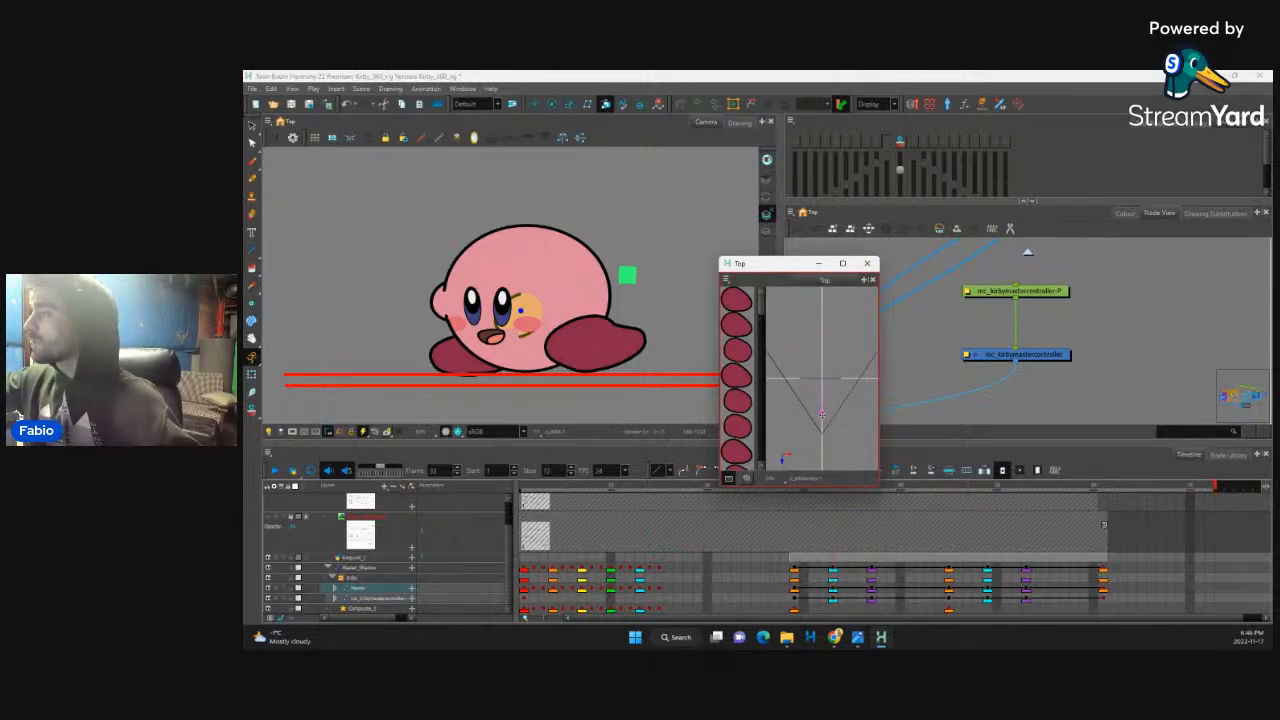
{"action": "mouse_move", "coordinate": [823, 410]}
{"action": "left_mouse_down"}
{"action": "mouse_move", "coordinate": [823, 385]}
{"action": "mouse_move", "coordinate": [823, 406]}
{"action": "left_mouse_up"}
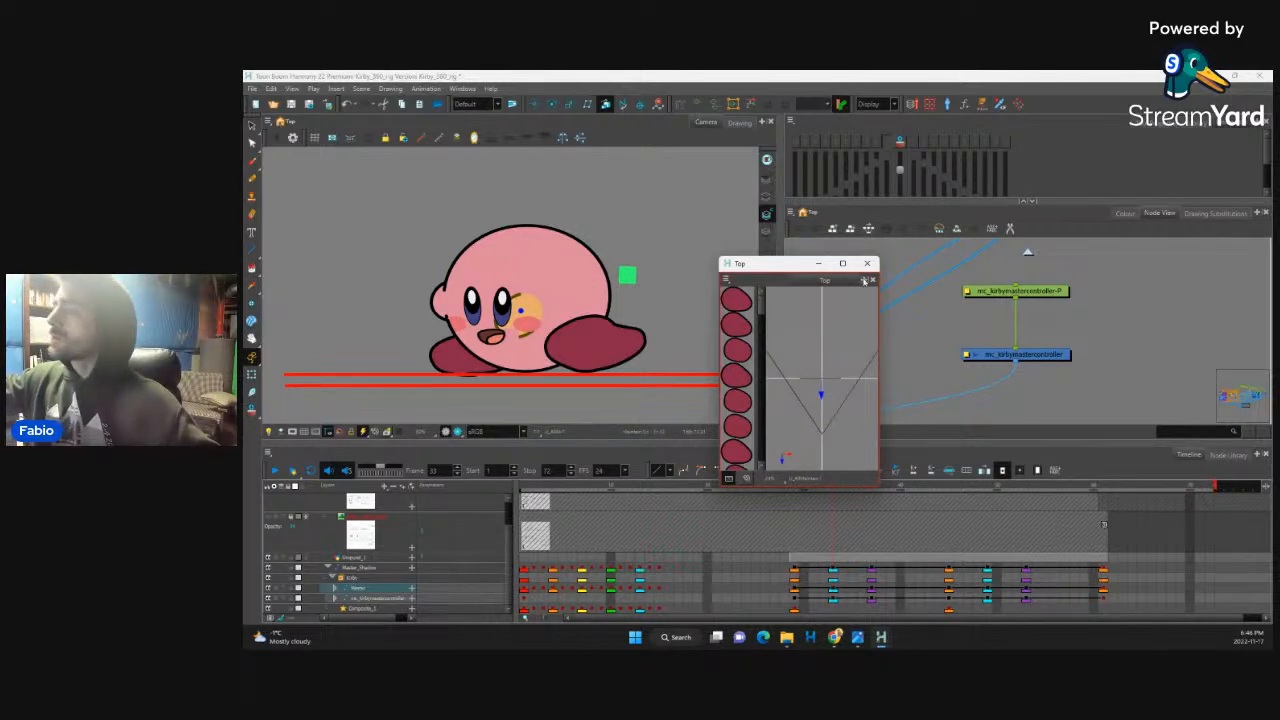
{"action": "left_click", "coordinate": [867, 263]}
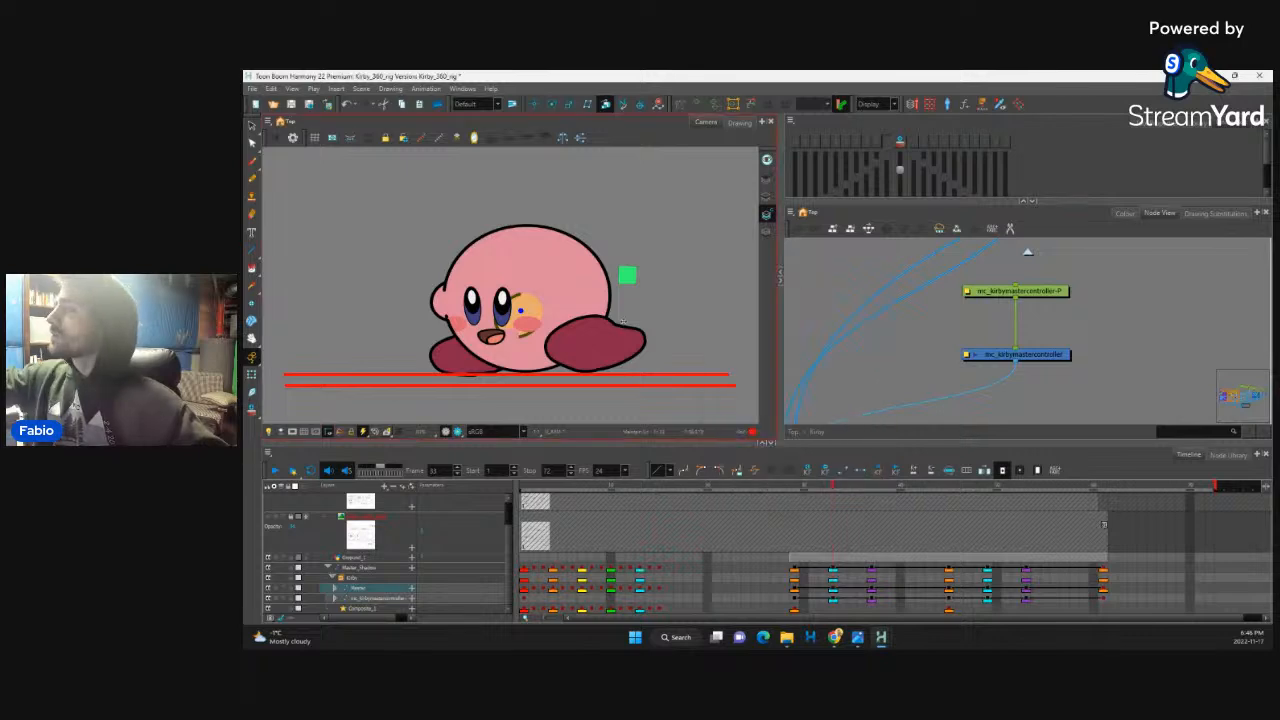
Step: Examine the front arm's deformation and drawing nodes in the node network, and return to the Kirby group
{"action": "key", "text": "2"}
{"action": "key", "text": "1"}
{"action": "key", "text": "2"}
{"action": "key", "text": "2"}
{"action": "left_click_drag", "start_coordinate": [567, 330], "coordinate": [602, 292]}
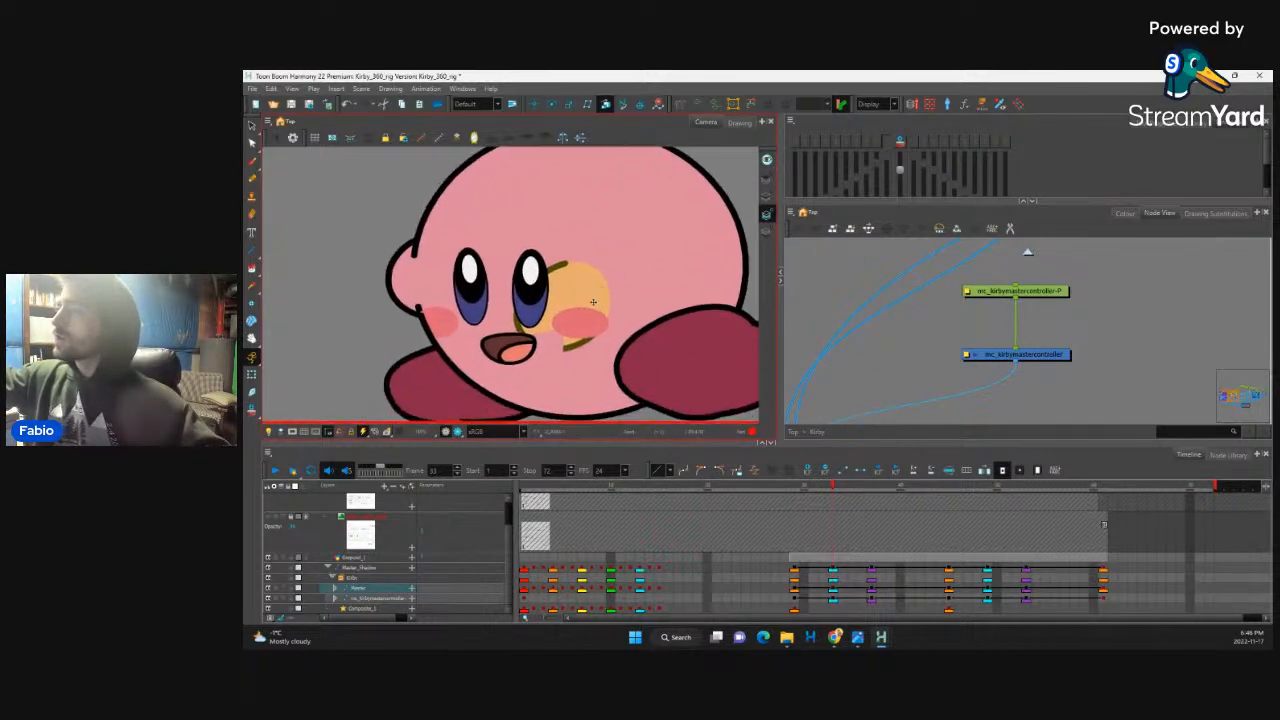
{"action": "key", "text": "o"}
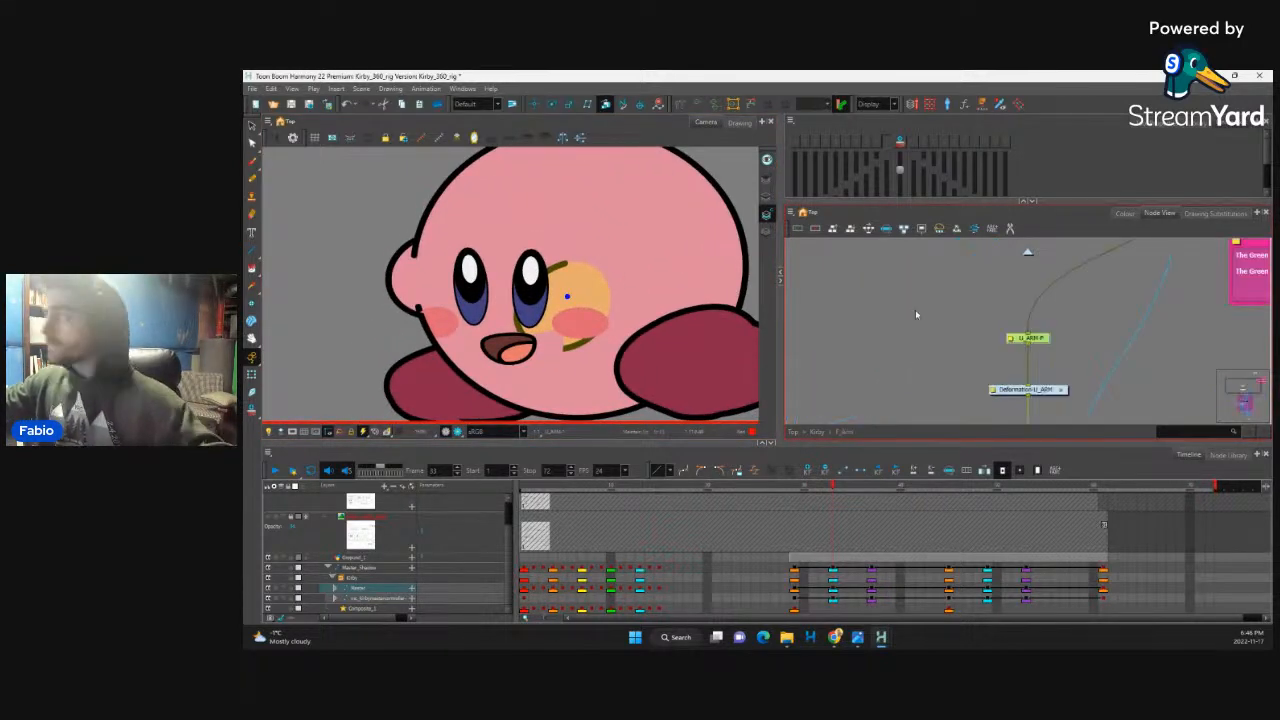
{"action": "left_click_drag", "start_coordinate": [1080, 359], "coordinate": [1032, 331]}
{"action": "scroll", "coordinate": [1024, 365], "scroll_direction": "down", "scroll_amount": 4}
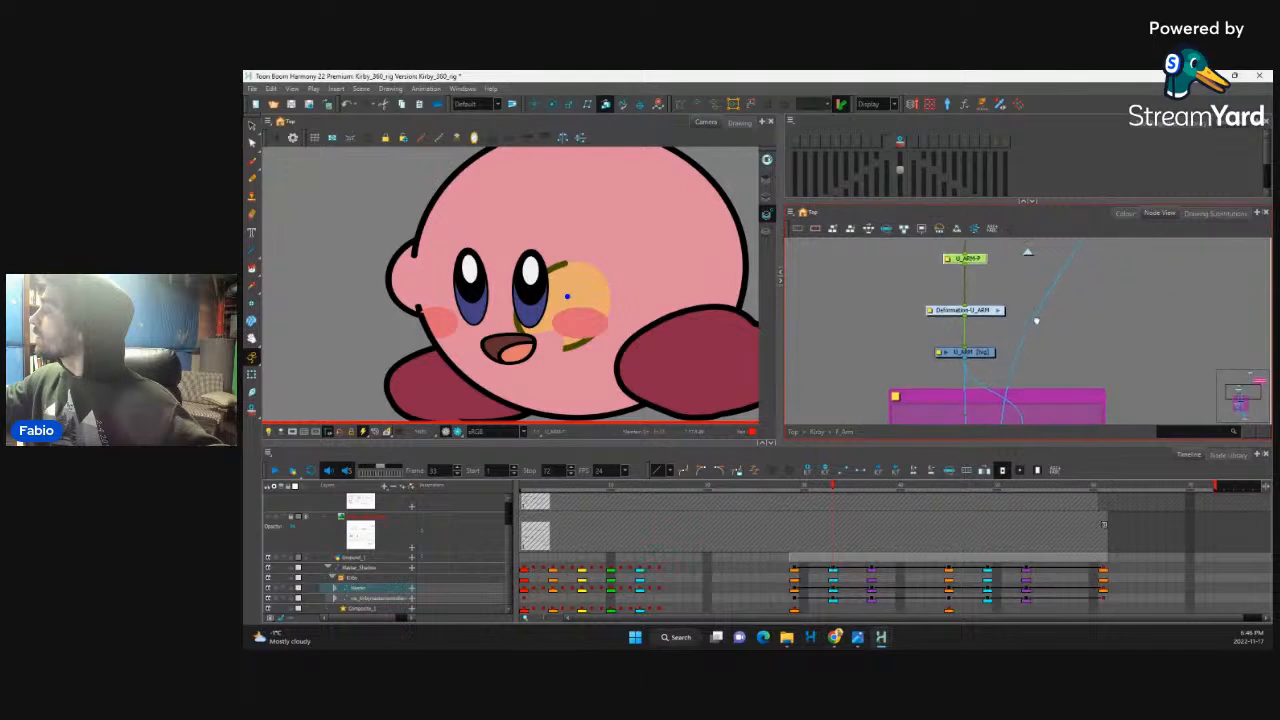
{"action": "scroll", "coordinate": [1064, 368], "scroll_direction": "down", "scroll_amount": 5}
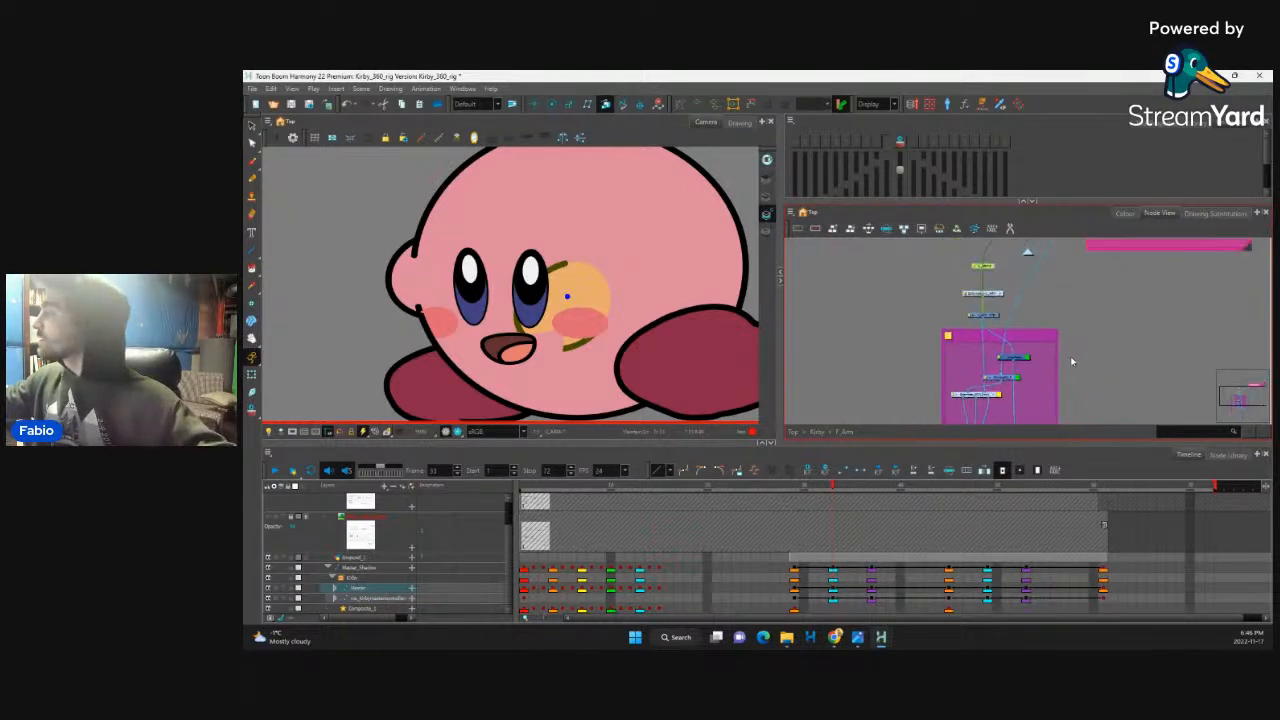
{"action": "scroll", "coordinate": [1032, 383], "scroll_direction": "up", "scroll_amount": 5}
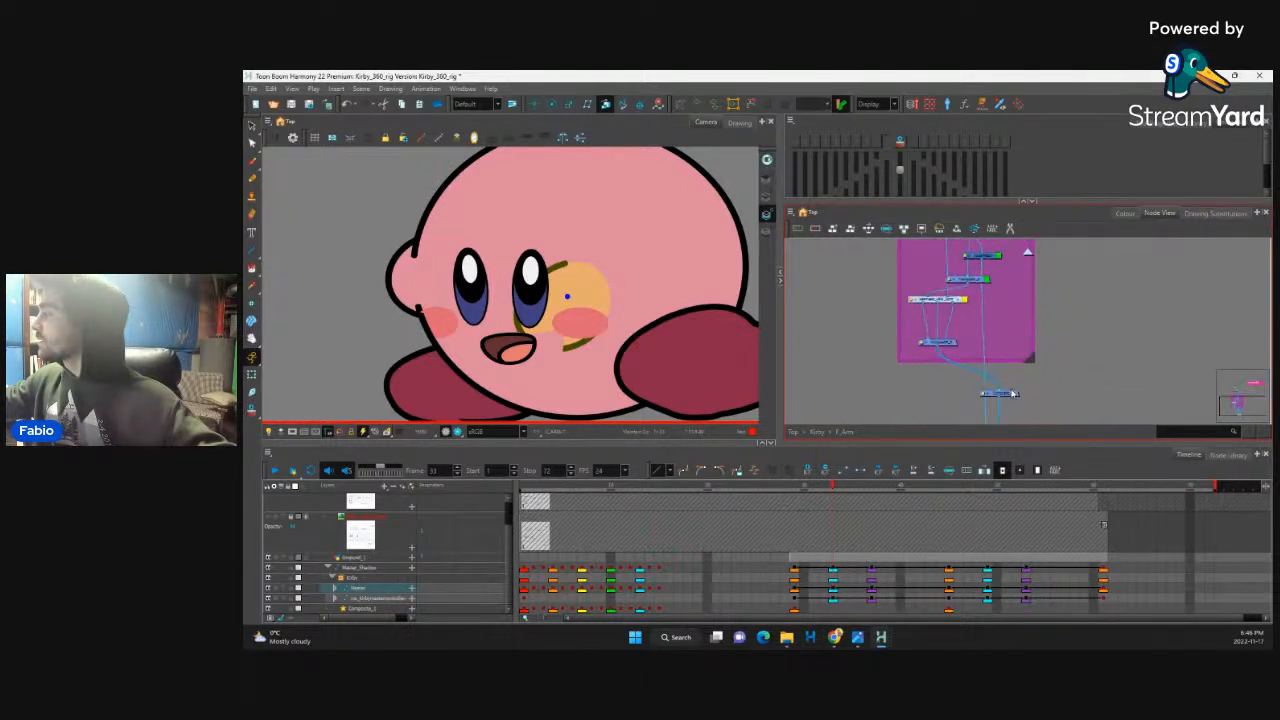
{"action": "left_click_drag", "start_coordinate": [1038, 376], "coordinate": [1036, 394]}
{"action": "left_click_drag", "start_coordinate": [1058, 292], "coordinate": [1032, 388]}
{"action": "left_click", "coordinate": [1028, 252]}
Step: Trace the connections from the Arms group down to the nodes that combine the arms, body and face
{"action": "scroll", "coordinate": [1073, 313], "scroll_direction": "down", "scroll_amount": 5}
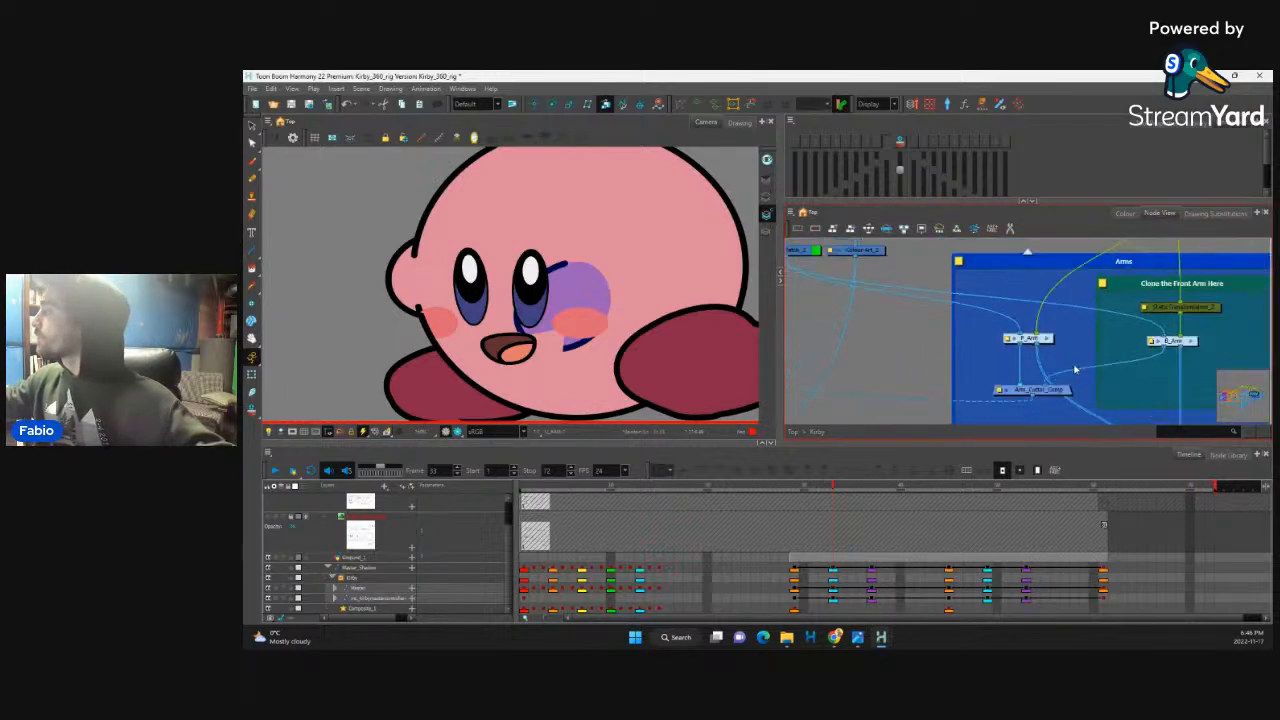
{"action": "scroll", "coordinate": [1075, 377], "scroll_direction": "down", "scroll_amount": 2}
{"action": "left_click_drag", "start_coordinate": [1096, 370], "coordinate": [1104, 316]}
{"action": "scroll", "coordinate": [950, 362], "scroll_direction": "up", "scroll_amount": 2}
{"action": "left_click_drag", "start_coordinate": [881, 374], "coordinate": [980, 391]}
{"action": "left_click", "coordinate": [1000, 367]}
{"action": "scroll", "coordinate": [985, 383], "scroll_direction": "down", "scroll_amount": 2}
{"action": "scroll", "coordinate": [962, 385], "scroll_direction": "down", "scroll_amount": 3}
{"action": "scroll", "coordinate": [1074, 378], "scroll_direction": "up", "scroll_amount": 2}
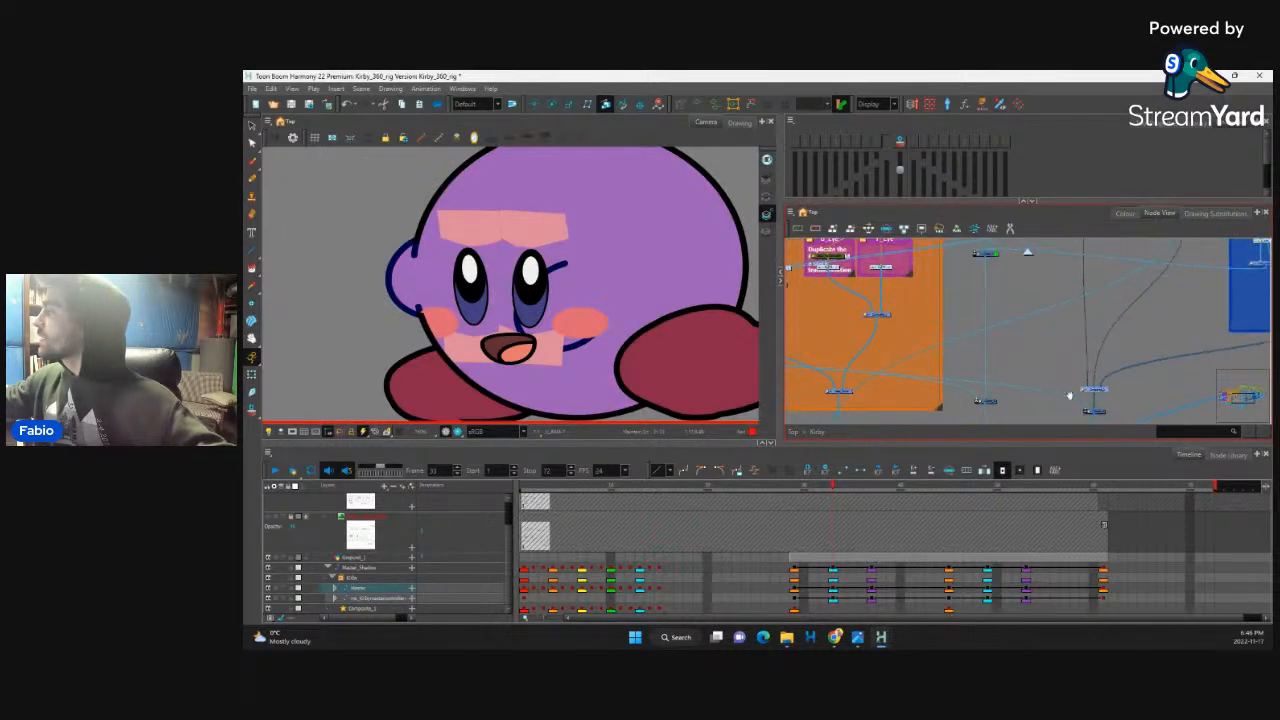
{"action": "left_click", "coordinate": [1073, 396]}
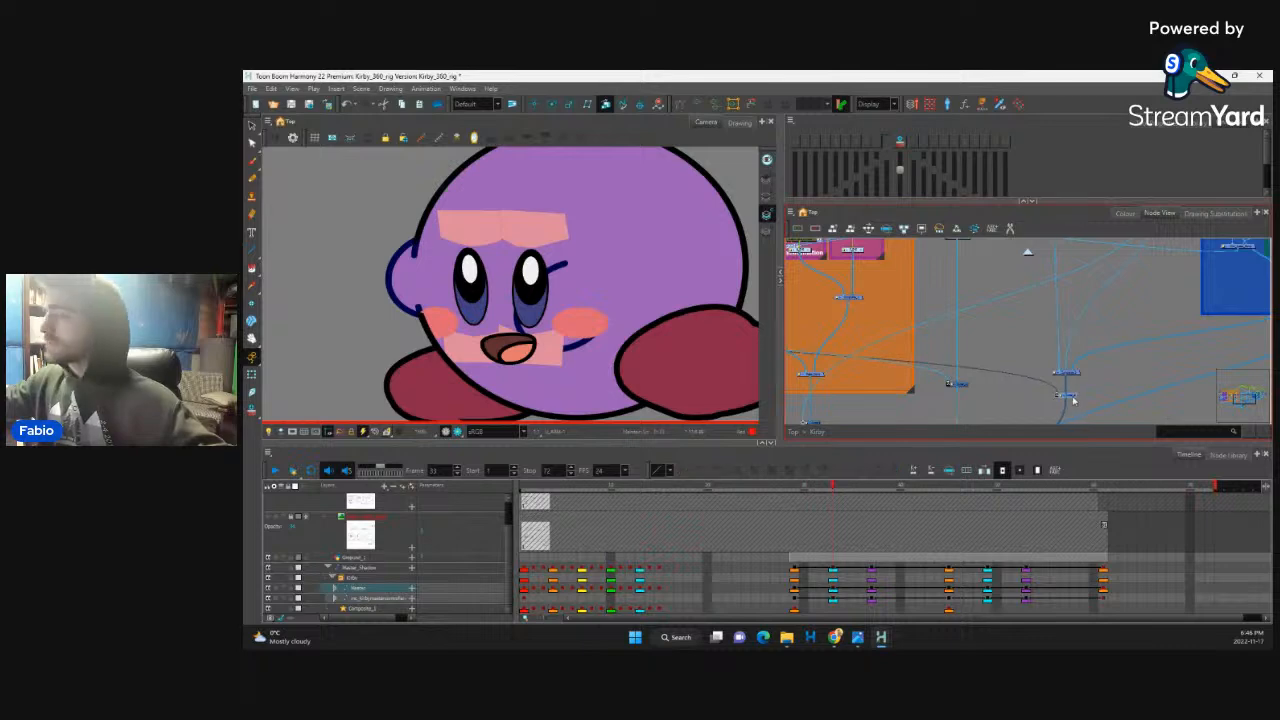
{"action": "key", "text": "d"}
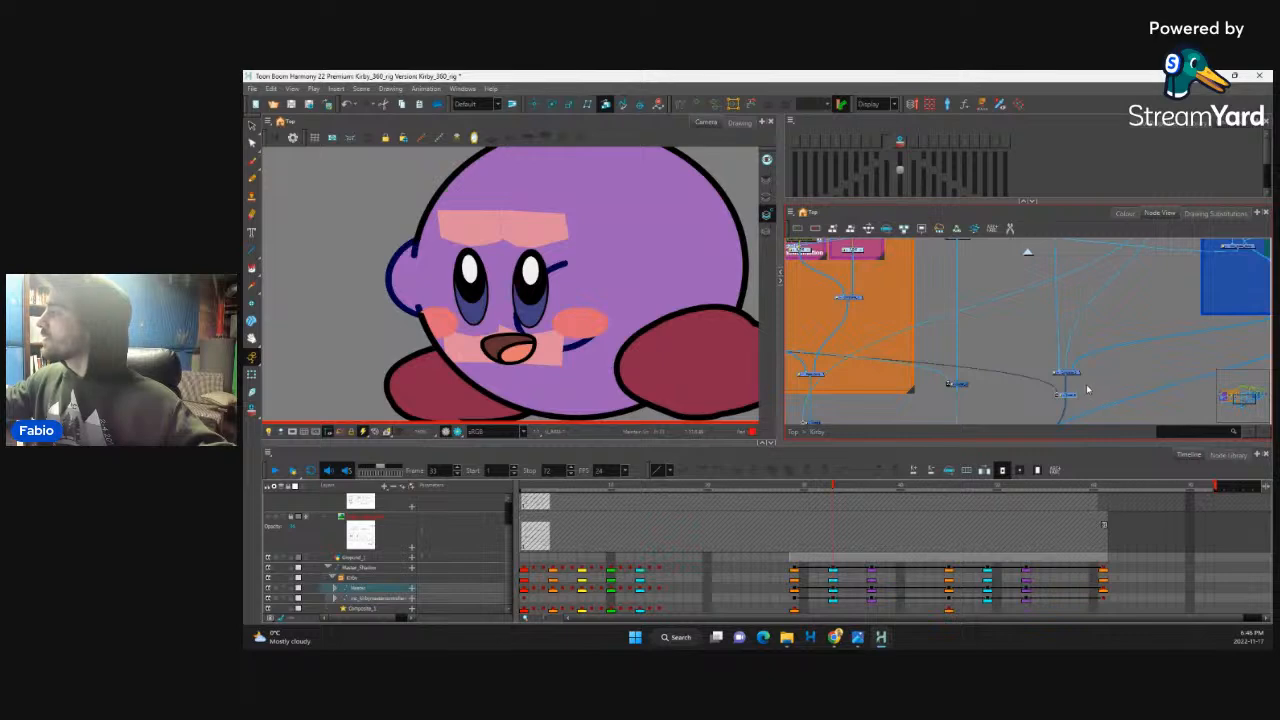
Step: Inspect the face group's nodes to identify which parts the eye and cheek branches feed into the composite
{"action": "left_click_drag", "start_coordinate": [1086, 383], "coordinate": [1192, 357]}
{"action": "left_click_drag", "start_coordinate": [958, 373], "coordinate": [1097, 394]}
{"action": "left_click_drag", "start_coordinate": [995, 386], "coordinate": [962, 383]}
{"action": "left_click_drag", "start_coordinate": [1066, 386], "coordinate": [950, 380]}
{"action": "mouse_move", "coordinate": [1092, 400]}
{"action": "left_mouse_down"}
{"action": "mouse_move", "coordinate": [962, 399]}
{"action": "mouse_move", "coordinate": [1096, 405]}
{"action": "left_mouse_up"}
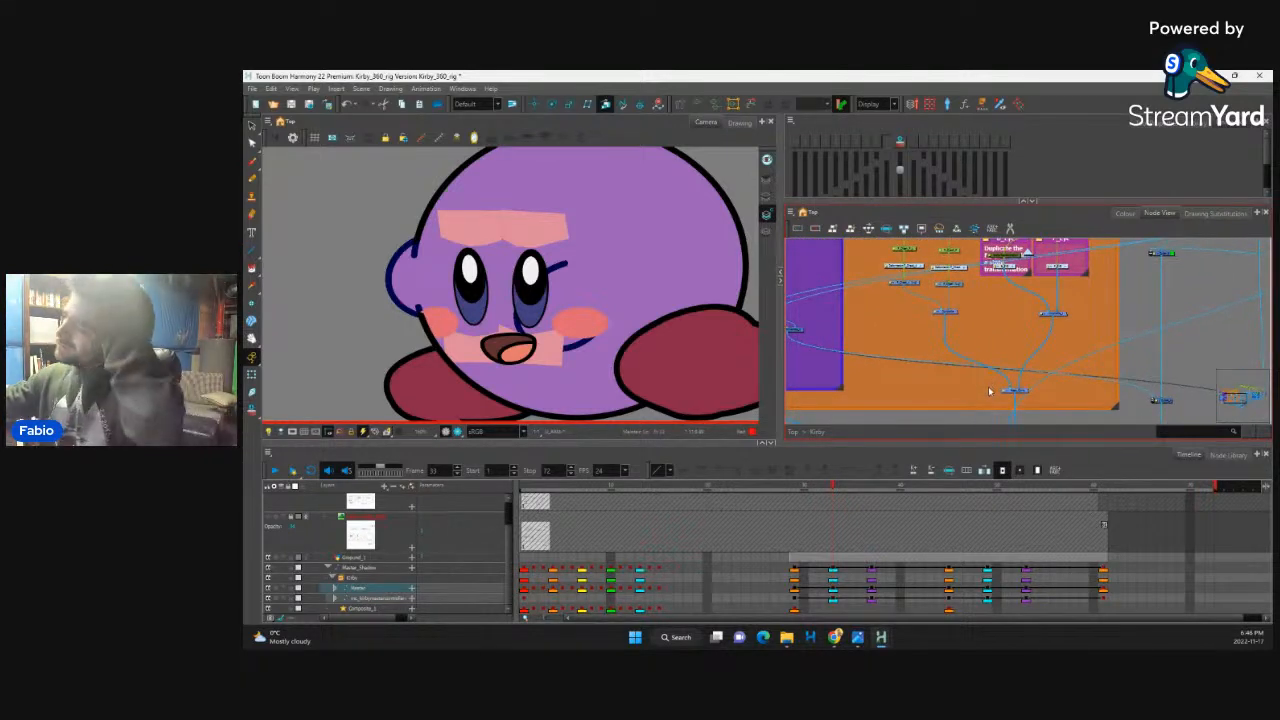
{"action": "left_click_drag", "start_coordinate": [925, 332], "coordinate": [942, 312]}
{"action": "left_click", "coordinate": [991, 377]}
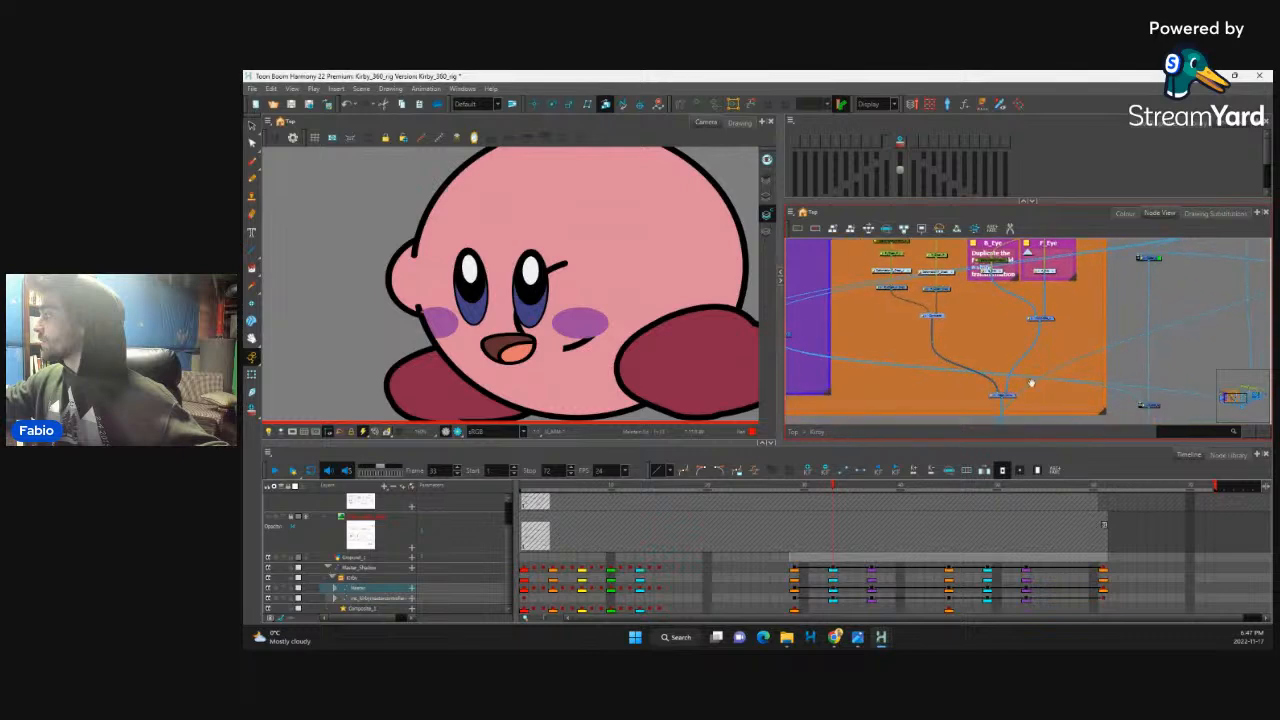
{"action": "left_click", "coordinate": [1012, 397]}
{"action": "left_click_drag", "start_coordinate": [1038, 407], "coordinate": [1026, 375]}
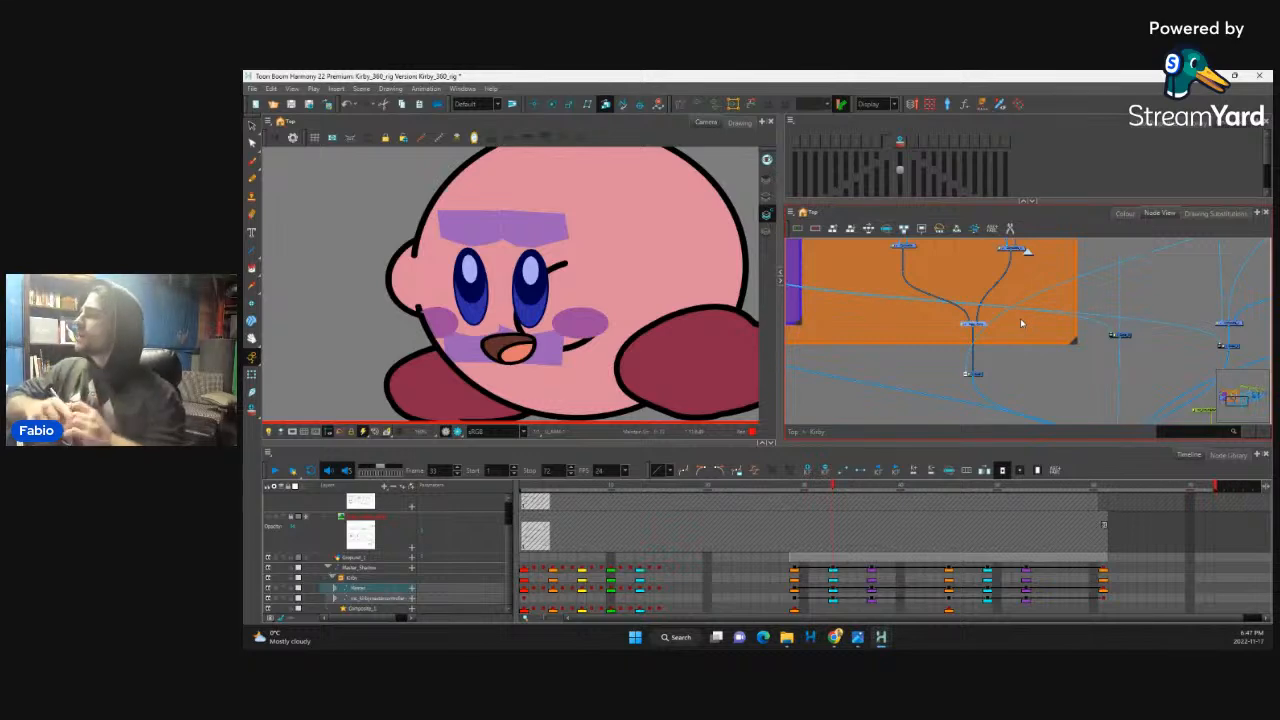
Step: Disable the node just below the composite that combines the body branches, so the front arm overlaps the face at frame 33
{"action": "left_click_drag", "start_coordinate": [1190, 373], "coordinate": [1106, 374]}
{"action": "left_click", "coordinate": [1101, 352]}
{"action": "key", "text": "d"}
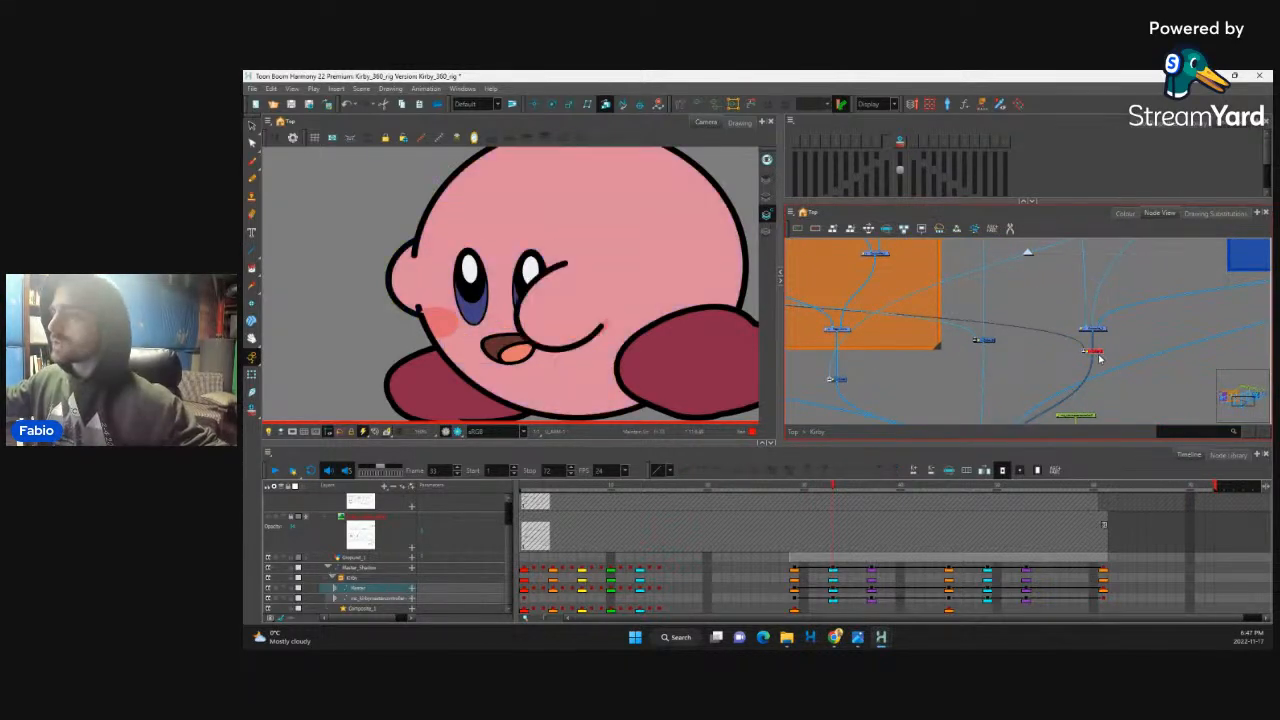
{"action": "left_click_drag", "start_coordinate": [832, 488], "coordinate": [830, 530]}
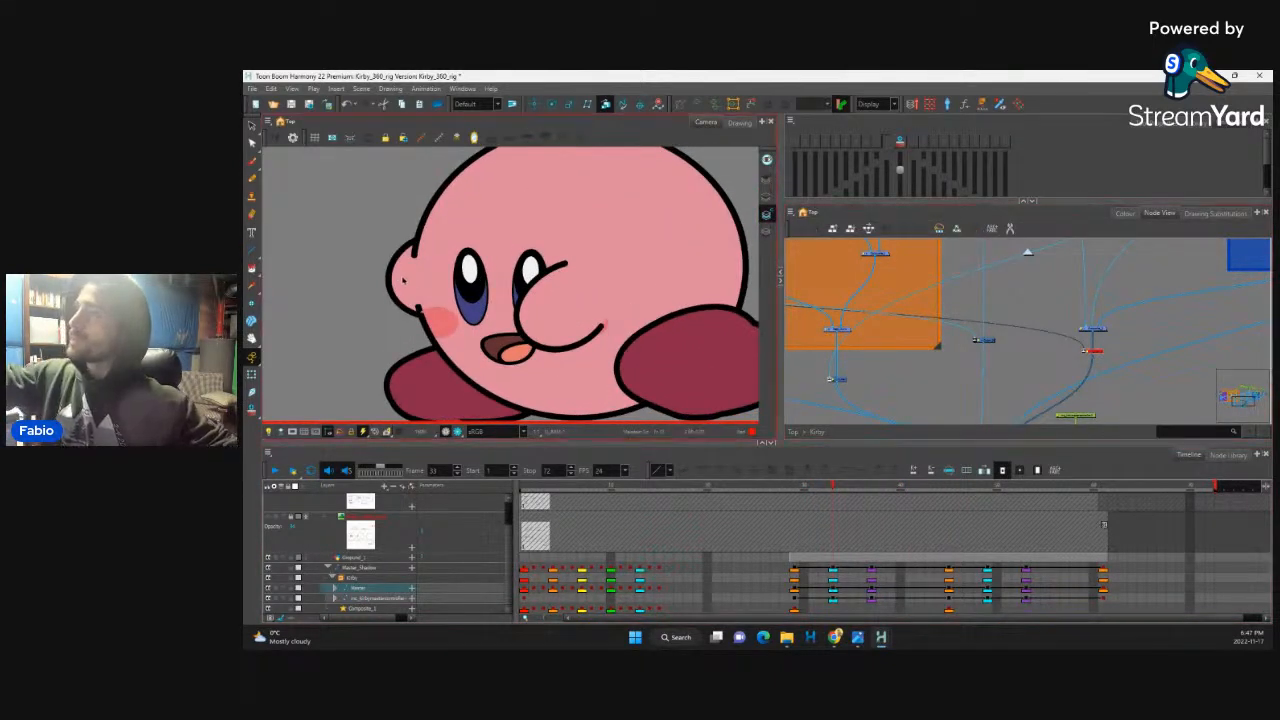
Step: Move the far arm horizontally toward the body at frame 33 until it is hidden behind it
{"action": "left_click", "coordinate": [406, 279]}
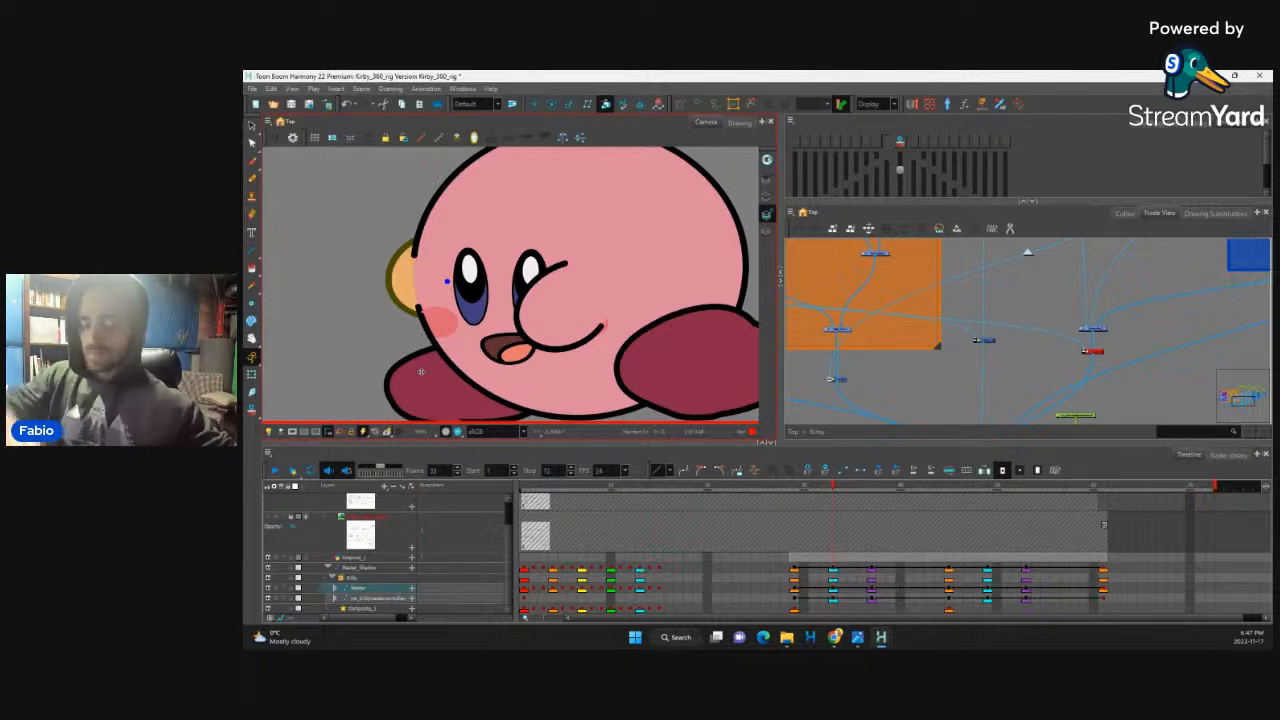
{"action": "key", "text": "shift+t"}
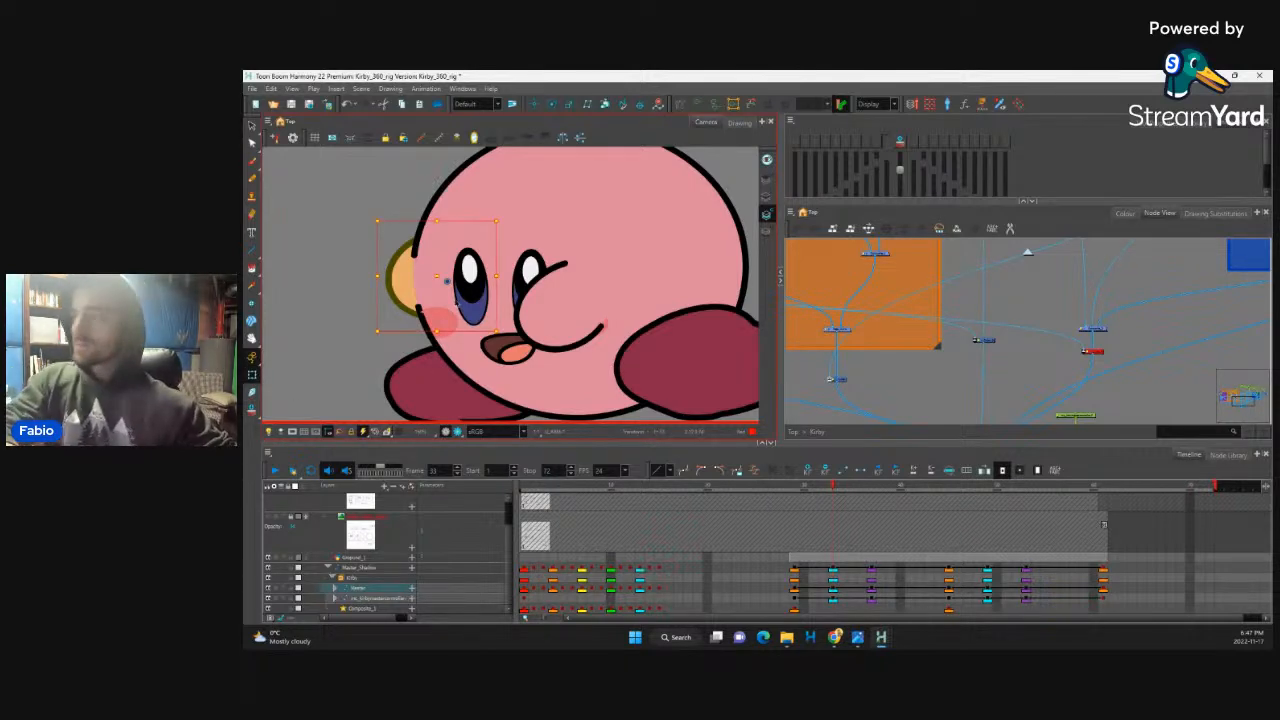
{"action": "key", "text": "Right"}
{"action": "key", "text": "Right"}
{"action": "key", "text": "Right"}
{"action": "key", "text": "Right"}
{"action": "key", "text": "Right"}
{"action": "key", "text": "Right"}
{"action": "key", "text": "Right"}
{"action": "key", "text": "Right"}
{"action": "key", "text": "Right"}
{"action": "key", "text": "Right"}
{"action": "key", "text": "Right"}
{"action": "key", "text": "Right"}
{"action": "key", "text": "Right"}
{"action": "key", "text": "Right"}
{"action": "key", "text": "Right"}
{"action": "key", "text": "Right"}
{"action": "key", "text": "Right"}
{"action": "key", "text": "Right"}
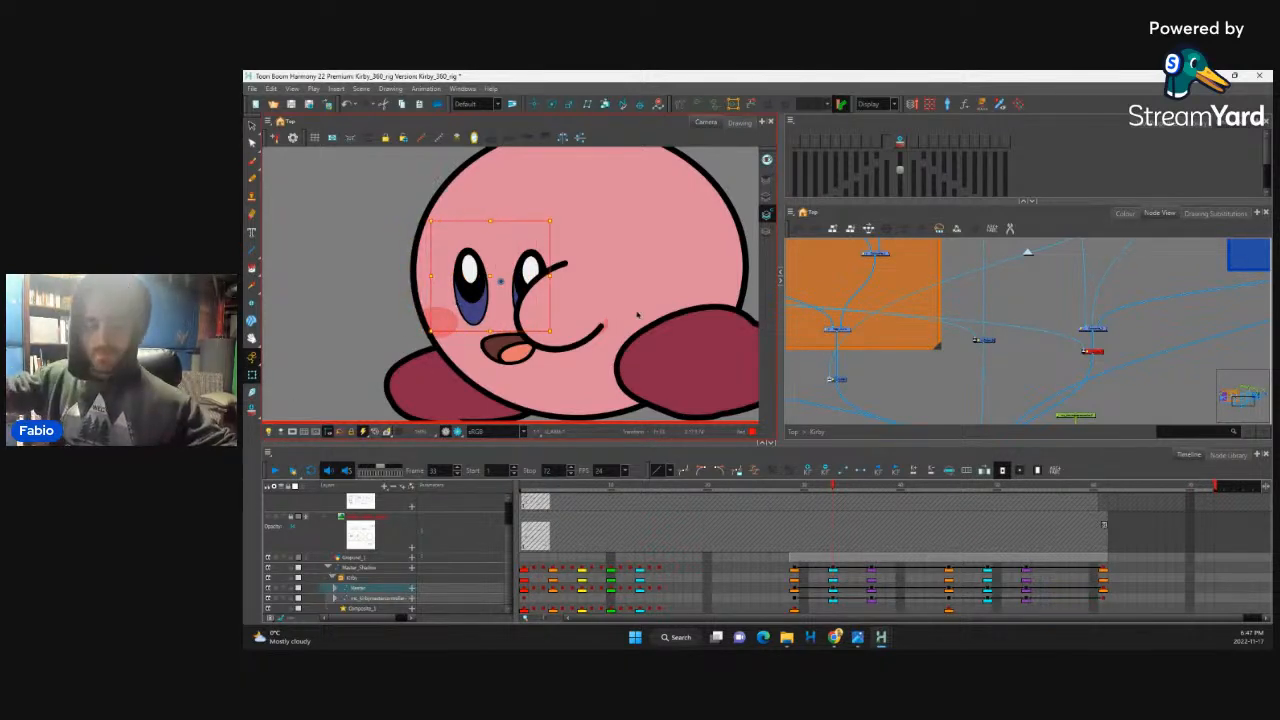
Step: View Kirby's full contact pose at frame 29 with the whole camera frame in sight
{"action": "key", "text": "1"}
{"action": "key", "text": "1"}
{"action": "key", "text": "1"}
{"action": "key", "text": "1"}
{"action": "key", "text": "1"}
{"action": "key", "text": "1"}
{"action": "left_click", "coordinate": [794, 589]}
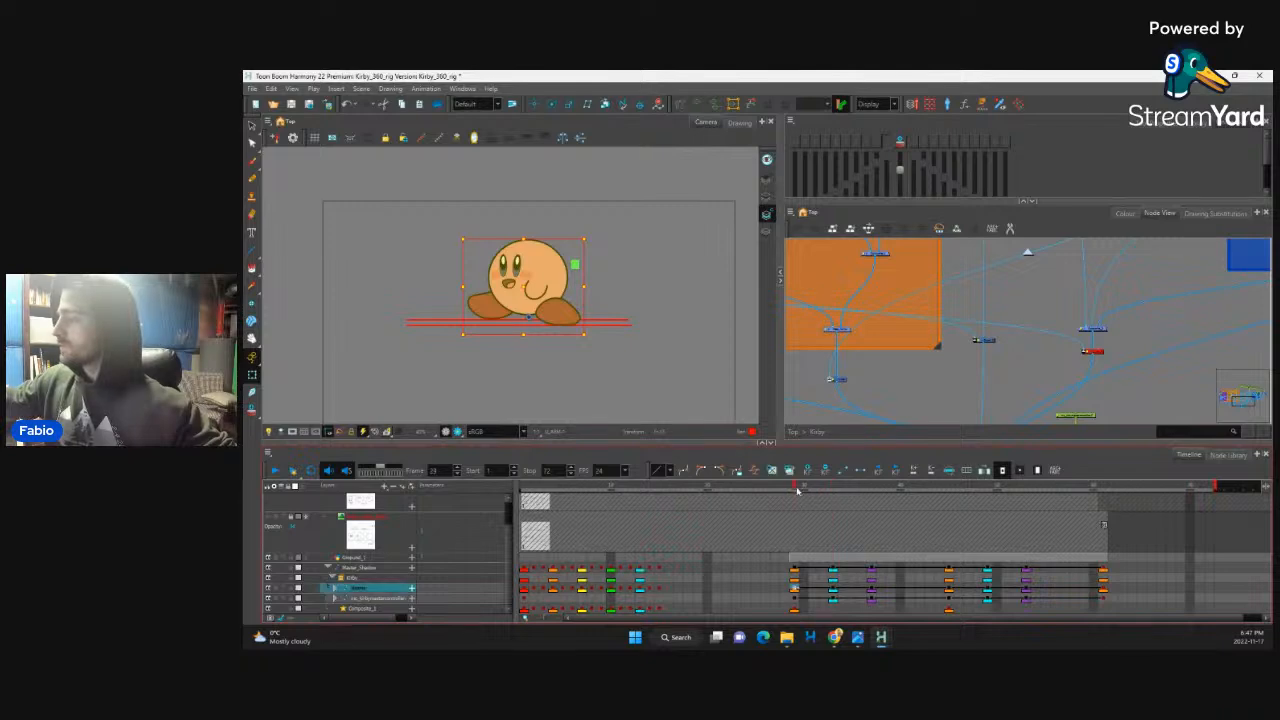
Step: Copy the Master pose from frame 33 to the matching in-between key at frame 49
{"action": "left_click_drag", "start_coordinate": [797, 490], "coordinate": [834, 592]}
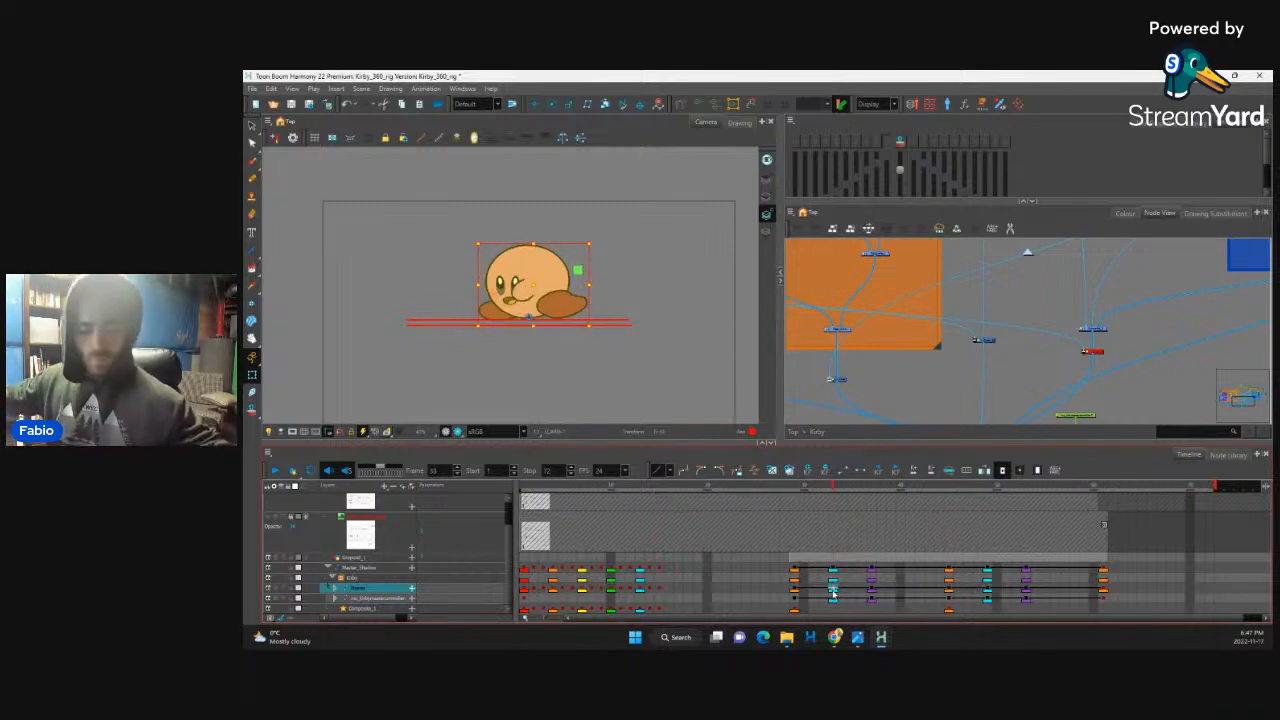
{"action": "left_click", "coordinate": [990, 592]}
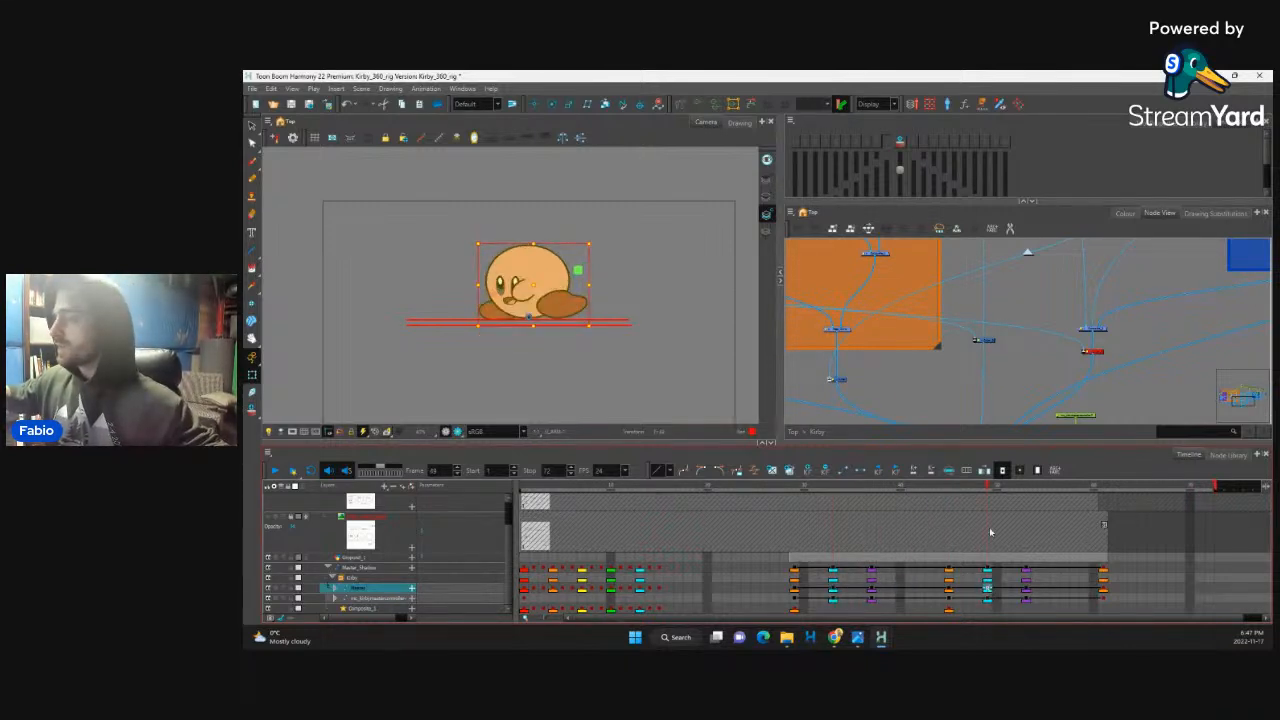
{"action": "left_click", "coordinate": [988, 598]}
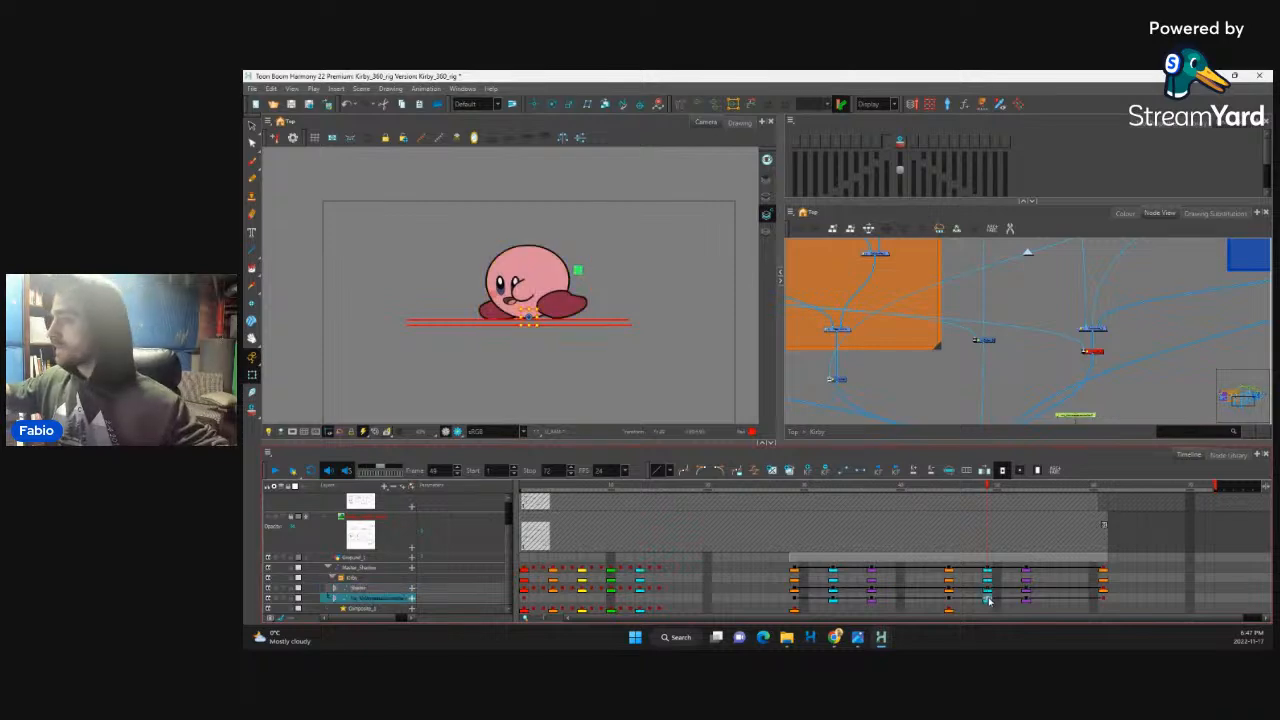
Step: Paste a separate pose onto the Legs layer at frame 49, and compare it with the earlier poses
{"action": "scroll", "coordinate": [508, 612], "scroll_direction": "down", "scroll_amount": 2}
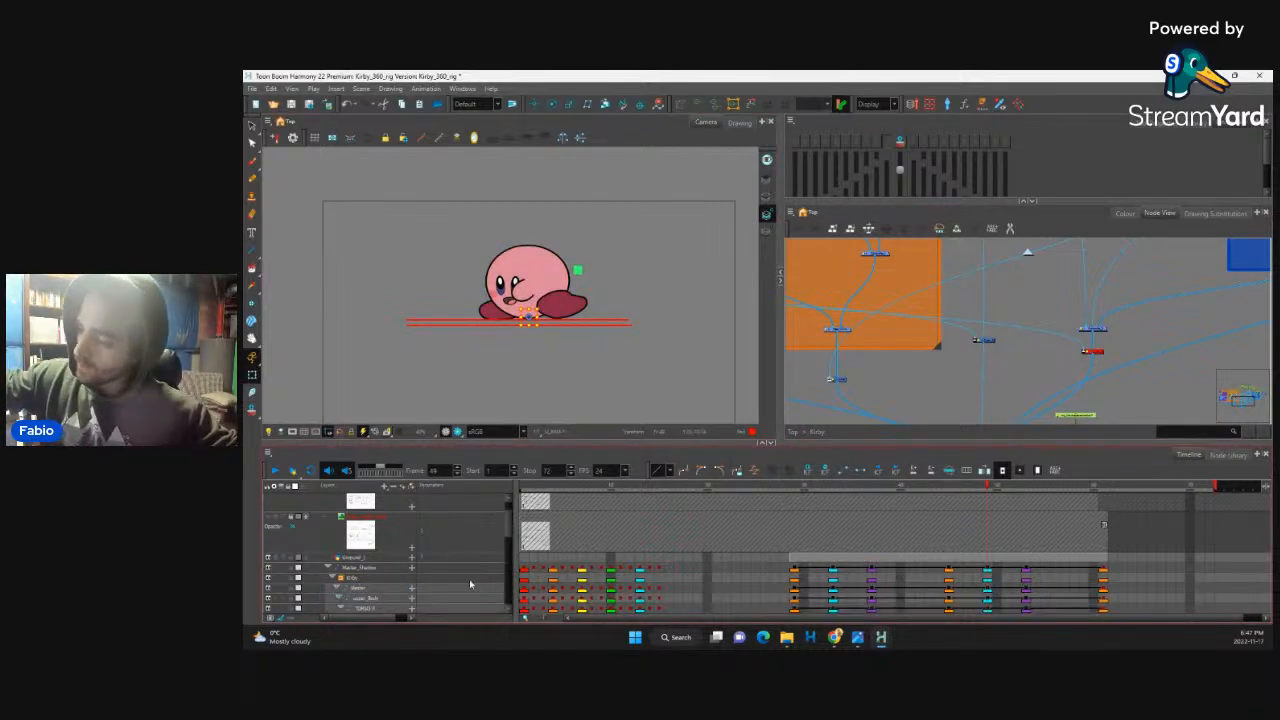
{"action": "scroll", "coordinate": [508, 612], "scroll_direction": "down", "scroll_amount": 1}
{"action": "left_click", "coordinate": [377, 596]}
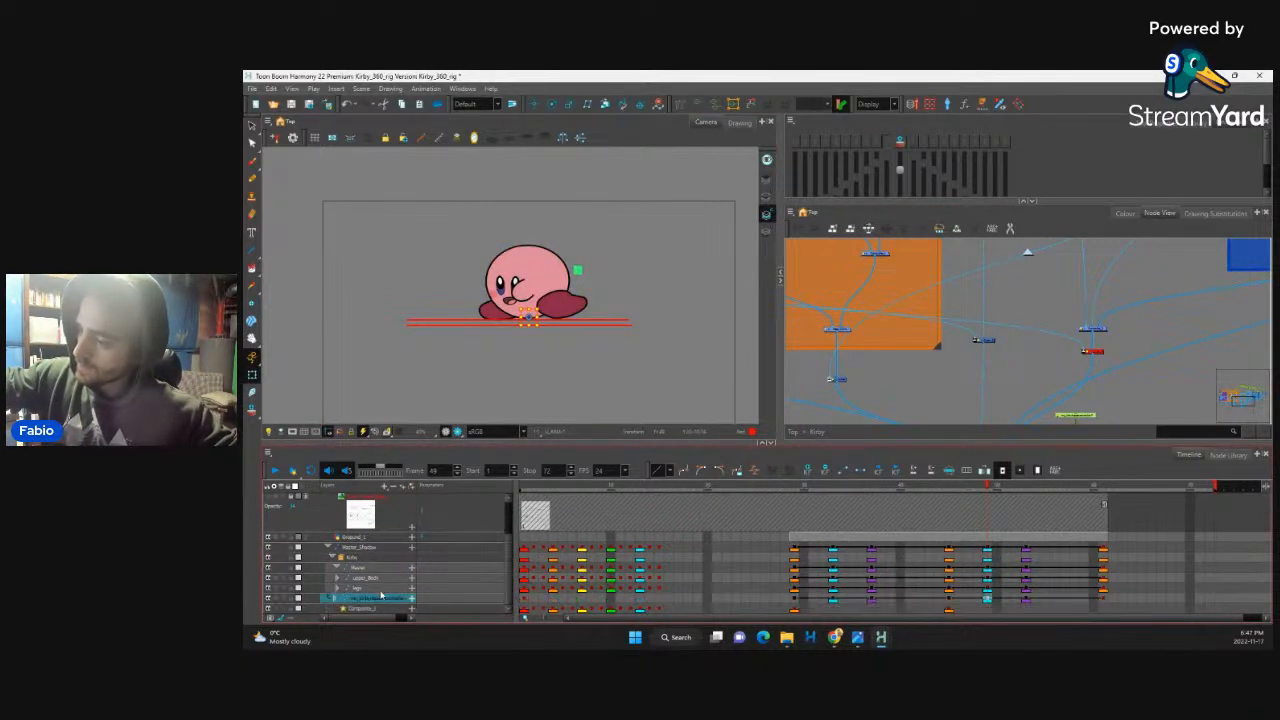
{"action": "left_click", "coordinate": [993, 589]}
{"action": "key", "text": "ctrl+v"}
{"action": "left_click", "coordinate": [949, 590]}
{"action": "left_click_drag", "start_coordinate": [956, 486], "coordinate": [795, 488]}
{"action": "left_click_drag", "start_coordinate": [805, 547], "coordinate": [991, 550]}
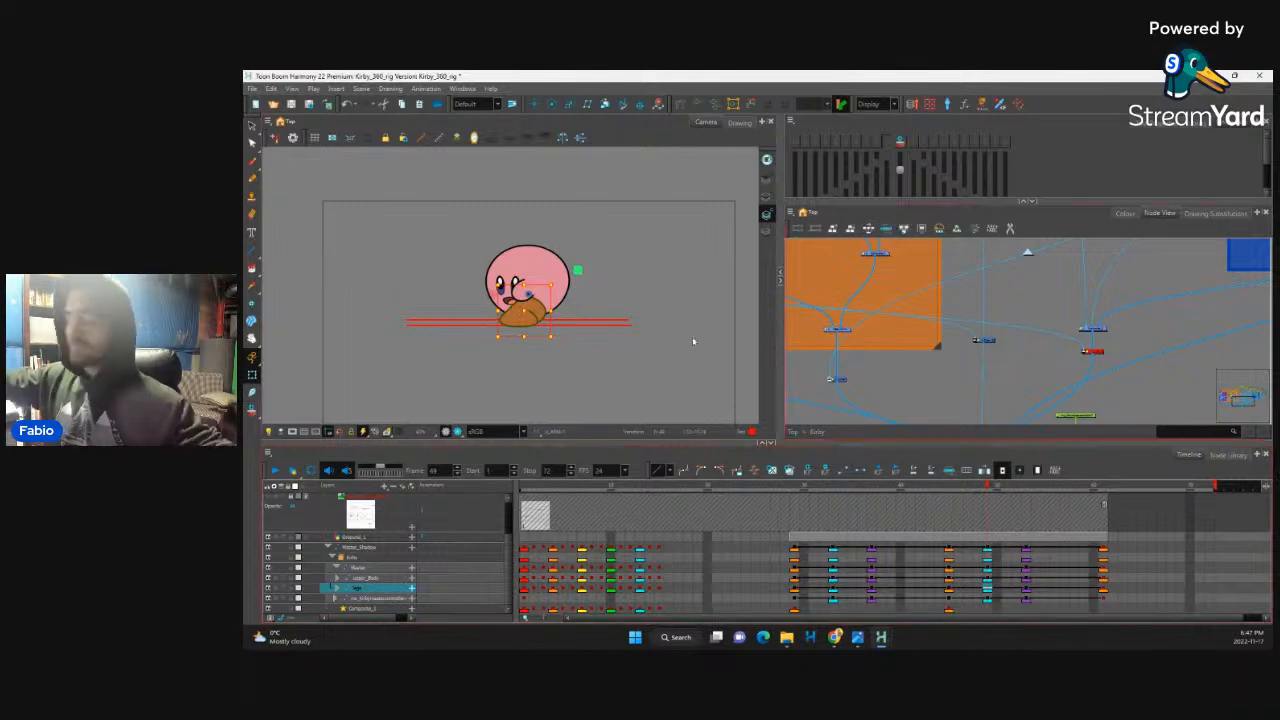
Step: Locate the front arm's parent layer in the timeline and paste a pose onto the Arms layer at frame 49
{"action": "key", "text": "2"}
{"action": "key", "text": "2"}
{"action": "key", "text": "2"}
{"action": "key", "text": "2"}
{"action": "left_click", "coordinate": [544, 303]}
{"action": "key", "text": "Escape"}
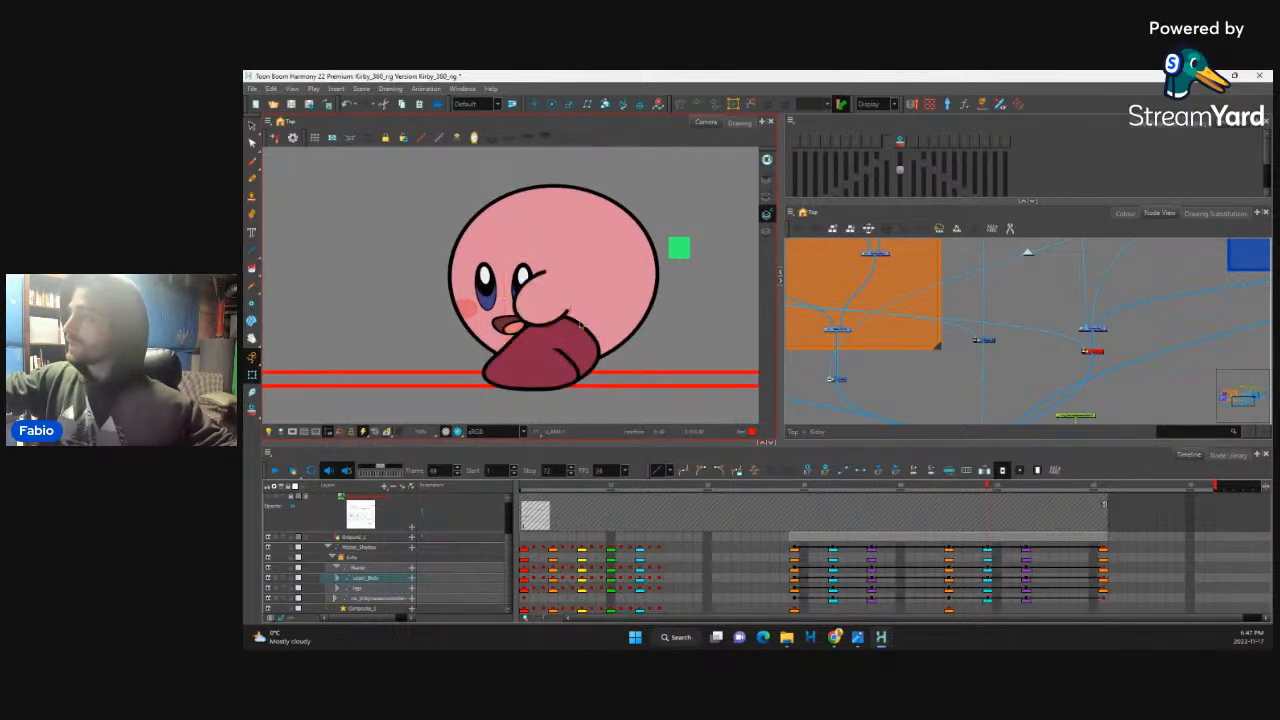
{"action": "left_click", "coordinate": [581, 324]}
{"action": "left_click", "coordinate": [680, 247]}
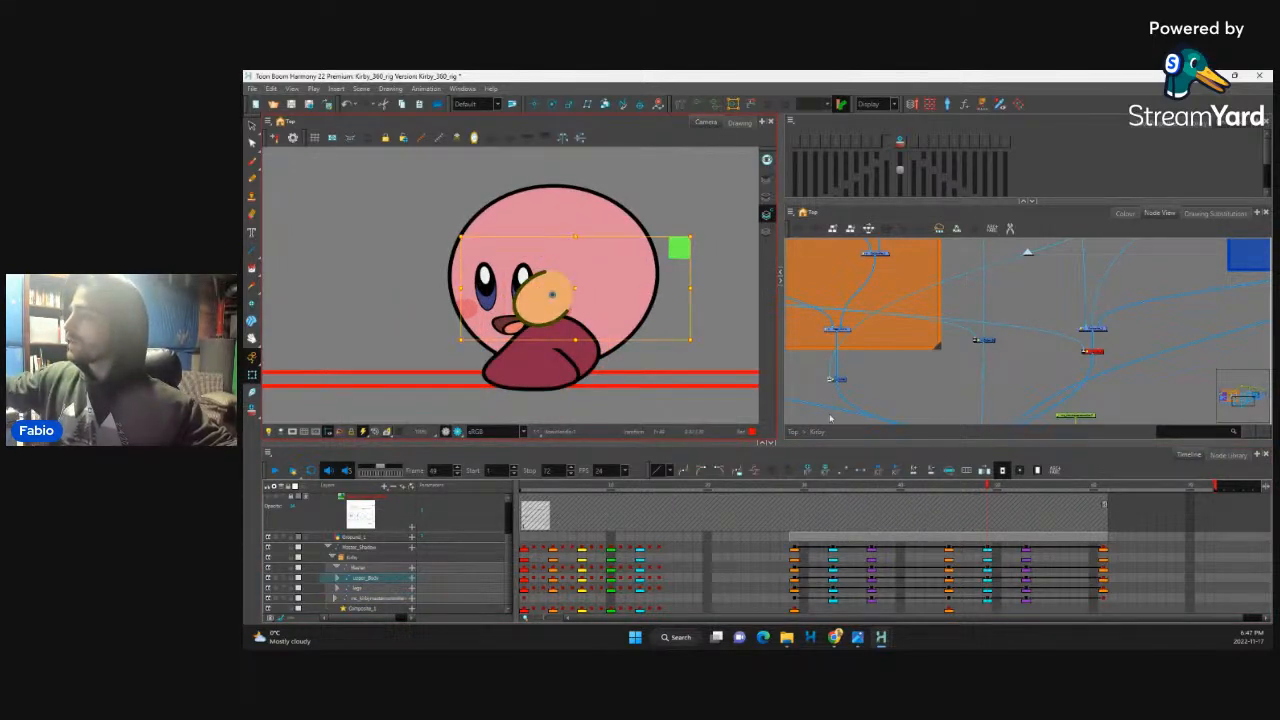
{"action": "key", "text": "o"}
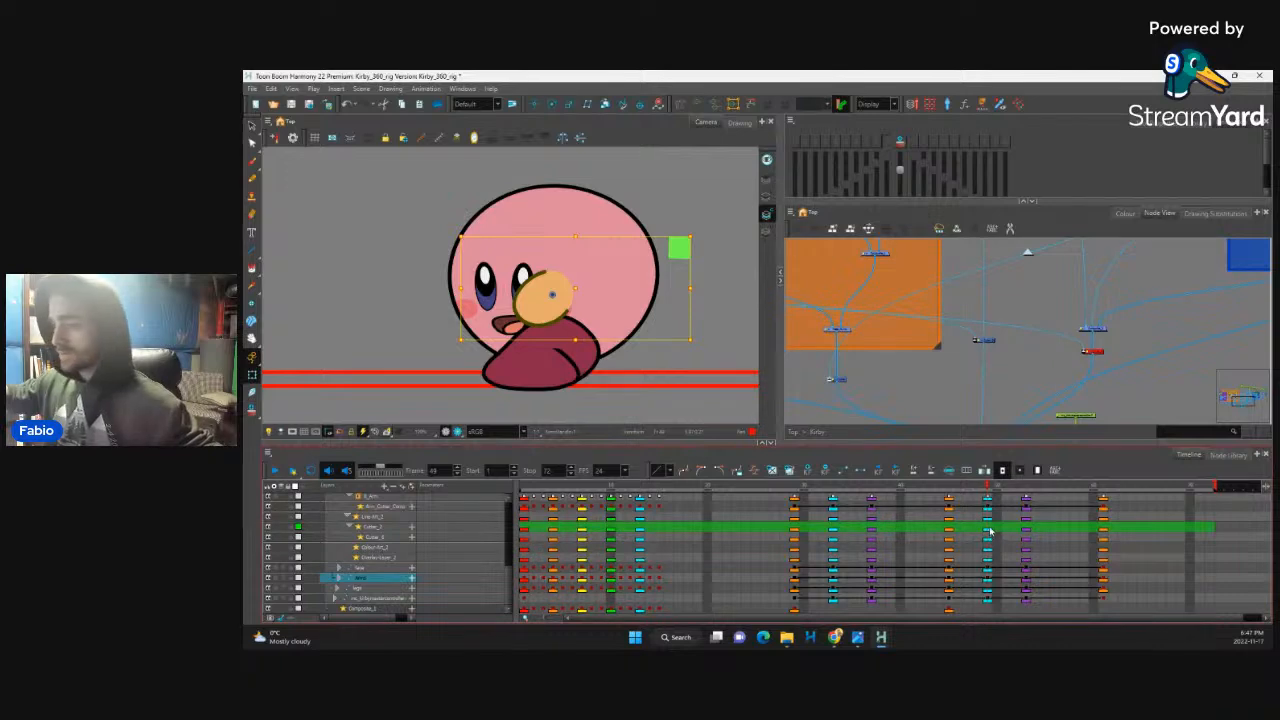
{"action": "left_click", "coordinate": [986, 570]}
{"action": "left_click", "coordinate": [988, 578]}
{"action": "key", "text": "ctrl+v"}
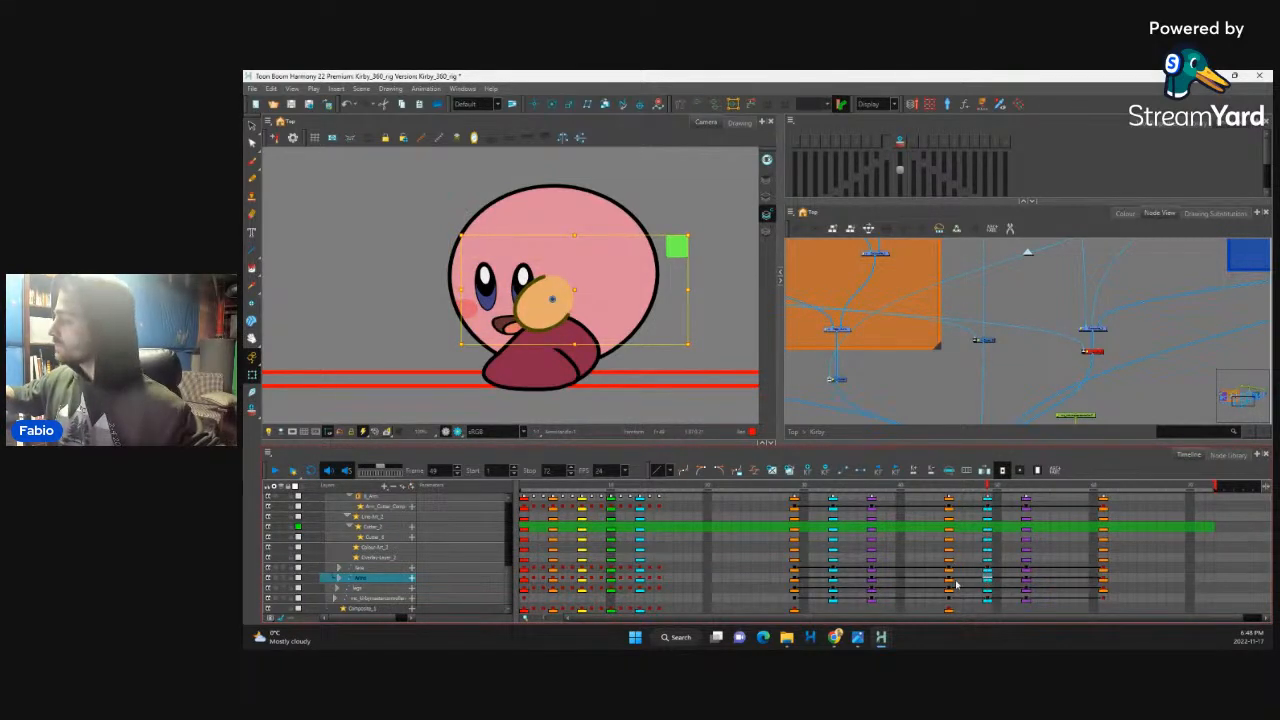
Step: Compare the Arms pose at frame 45 with the one at frame 49
{"action": "left_click", "coordinate": [950, 580]}
{"action": "left_click_drag", "start_coordinate": [950, 480], "coordinate": [953, 532]}
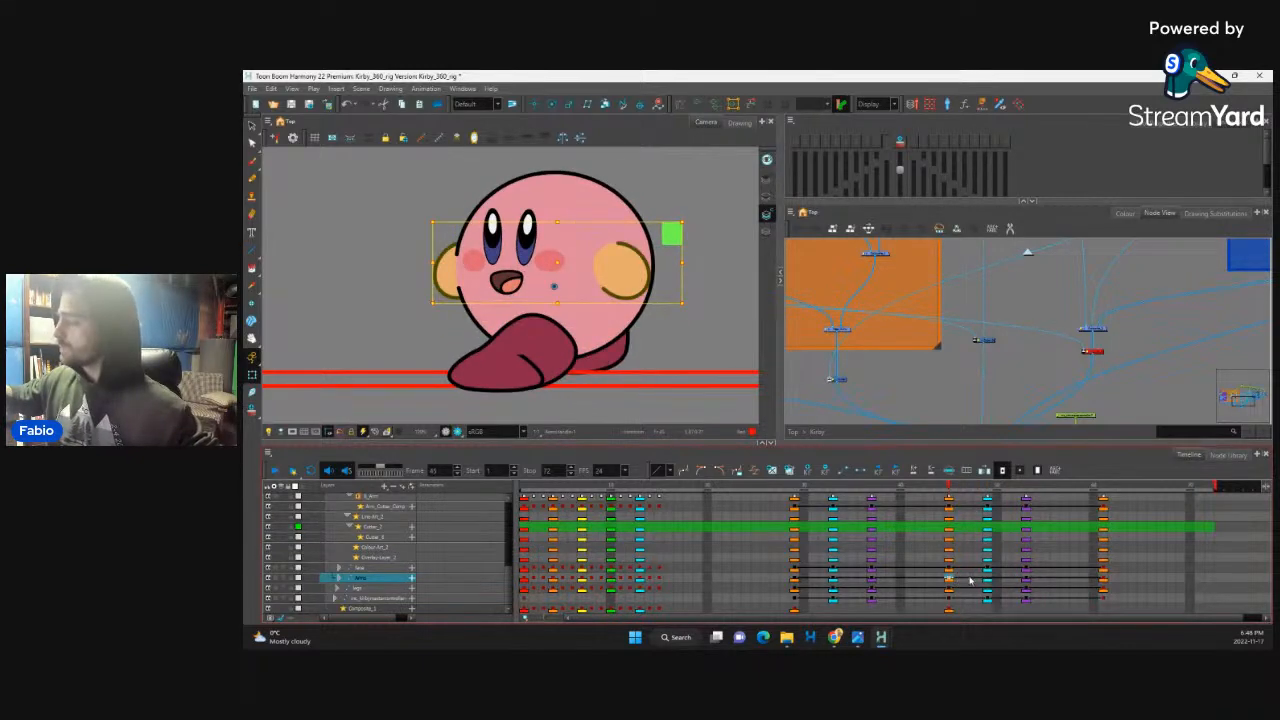
{"action": "left_click", "coordinate": [341, 579]}
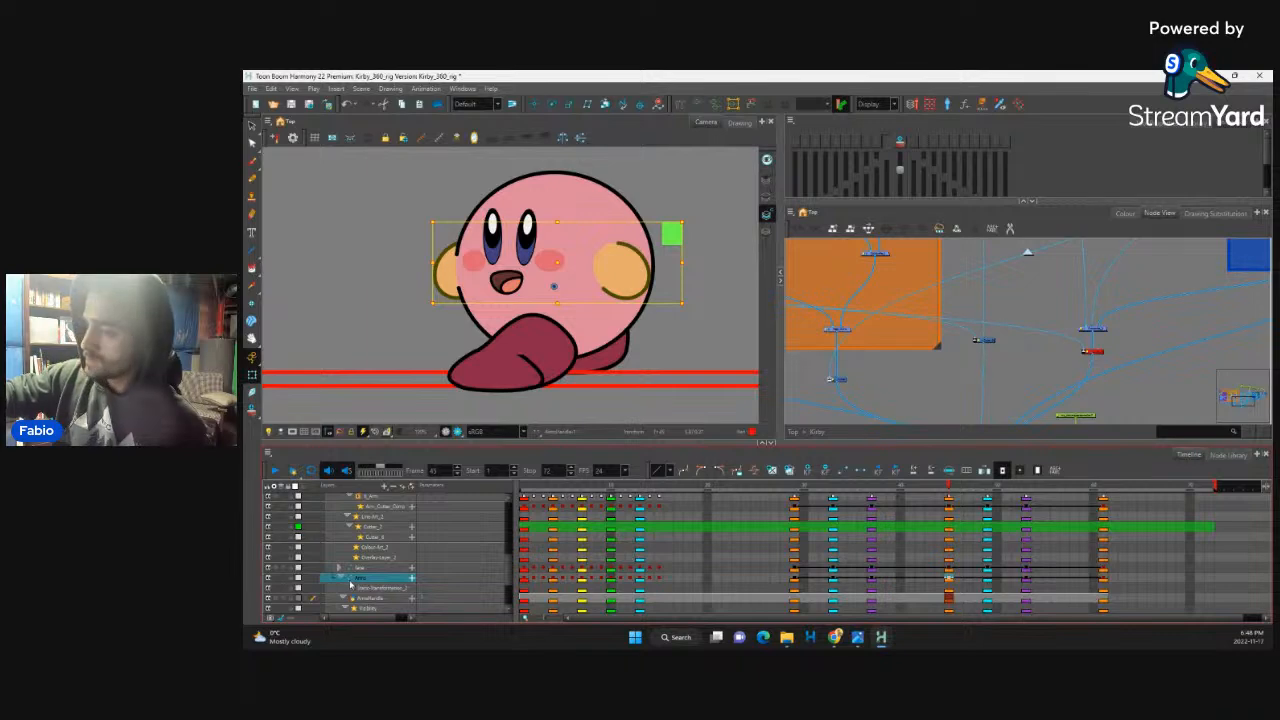
{"action": "left_click", "coordinate": [341, 578]}
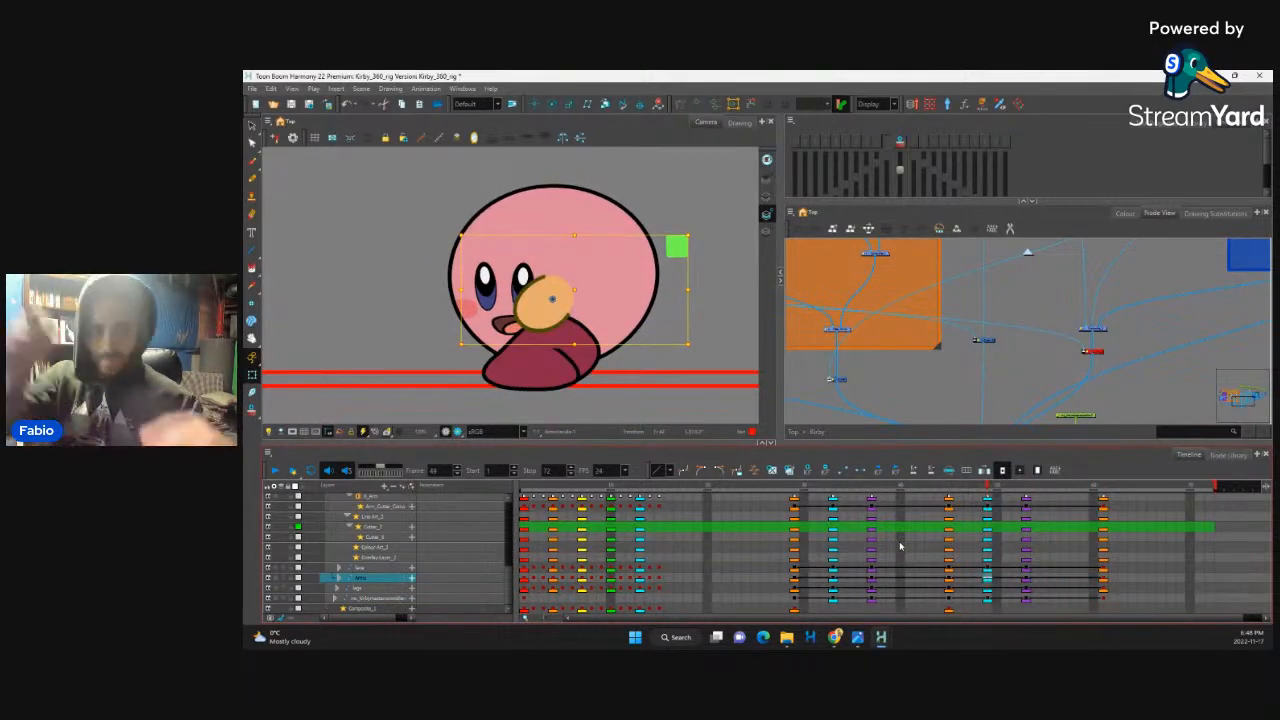
Step: Swing the front arm back to the rear side of the body at frame 49, and compare it with frame 45
{"action": "left_click", "coordinate": [565, 311]}
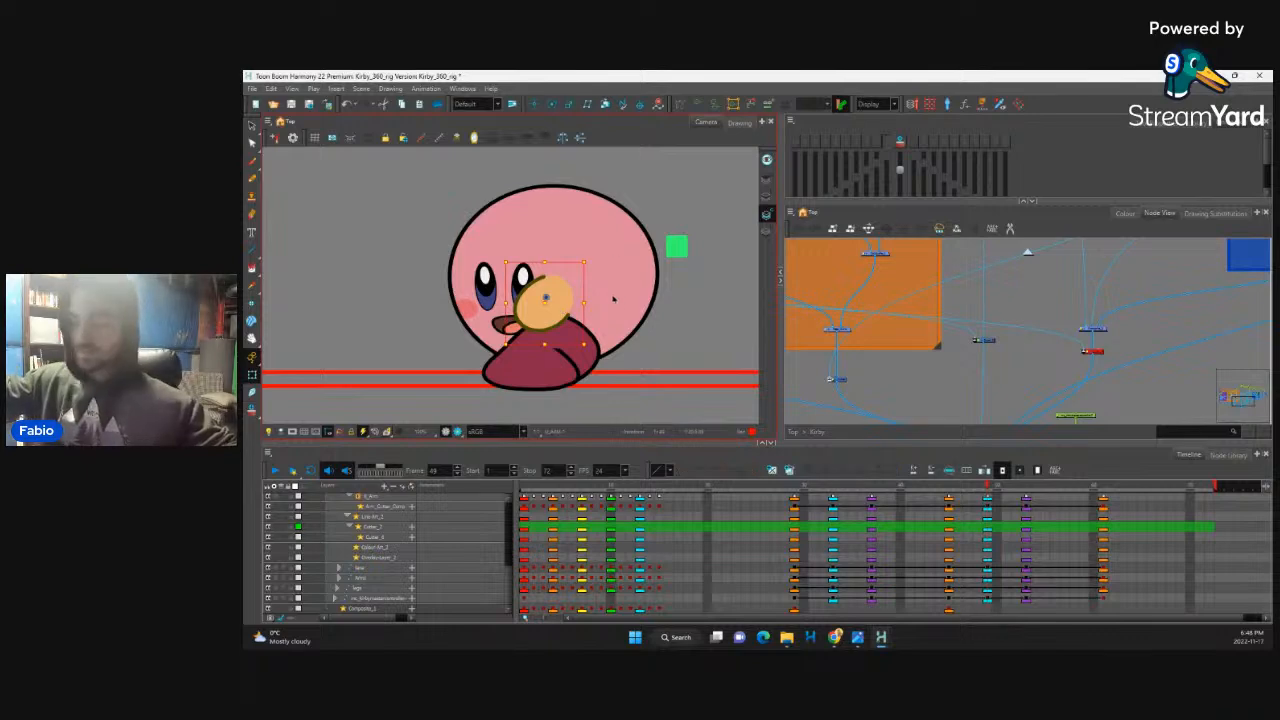
{"action": "left_click", "coordinate": [871, 578]}
{"action": "left_click_drag", "start_coordinate": [874, 488], "coordinate": [987, 512]}
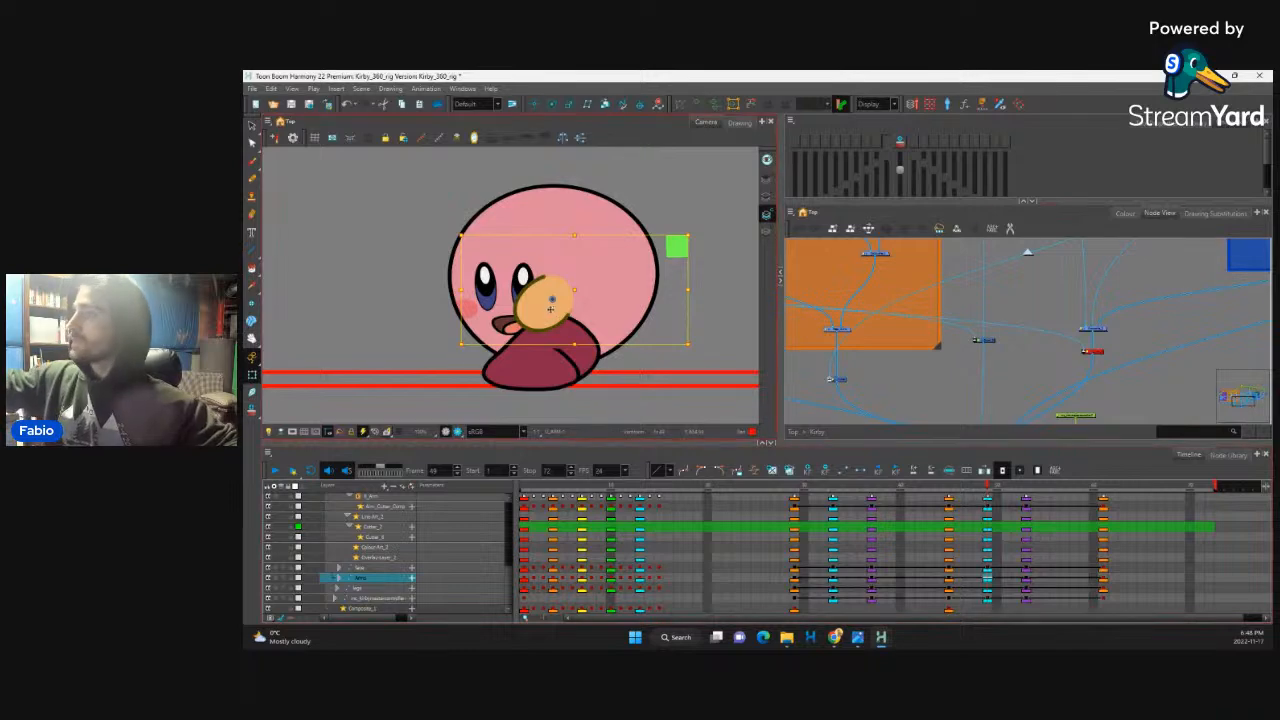
{"action": "left_click_drag", "start_coordinate": [594, 349], "coordinate": [697, 250]}
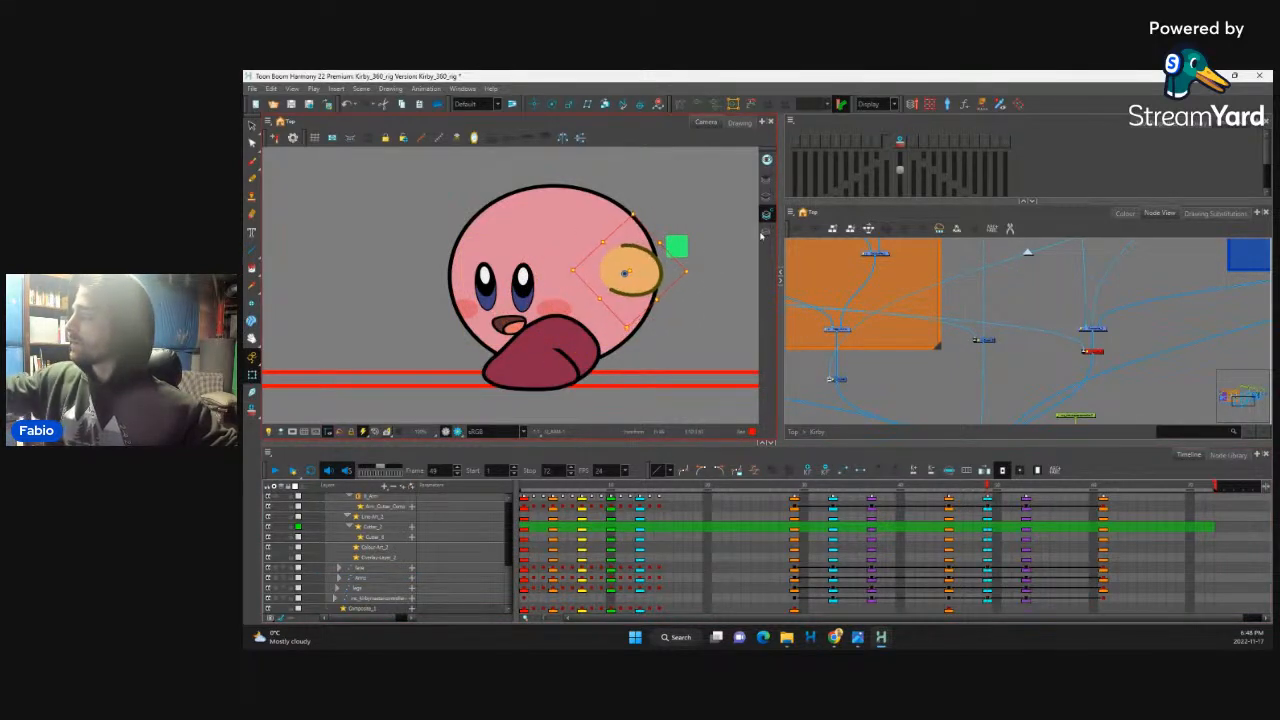
{"action": "left_click_drag", "start_coordinate": [990, 487], "coordinate": [952, 490]}
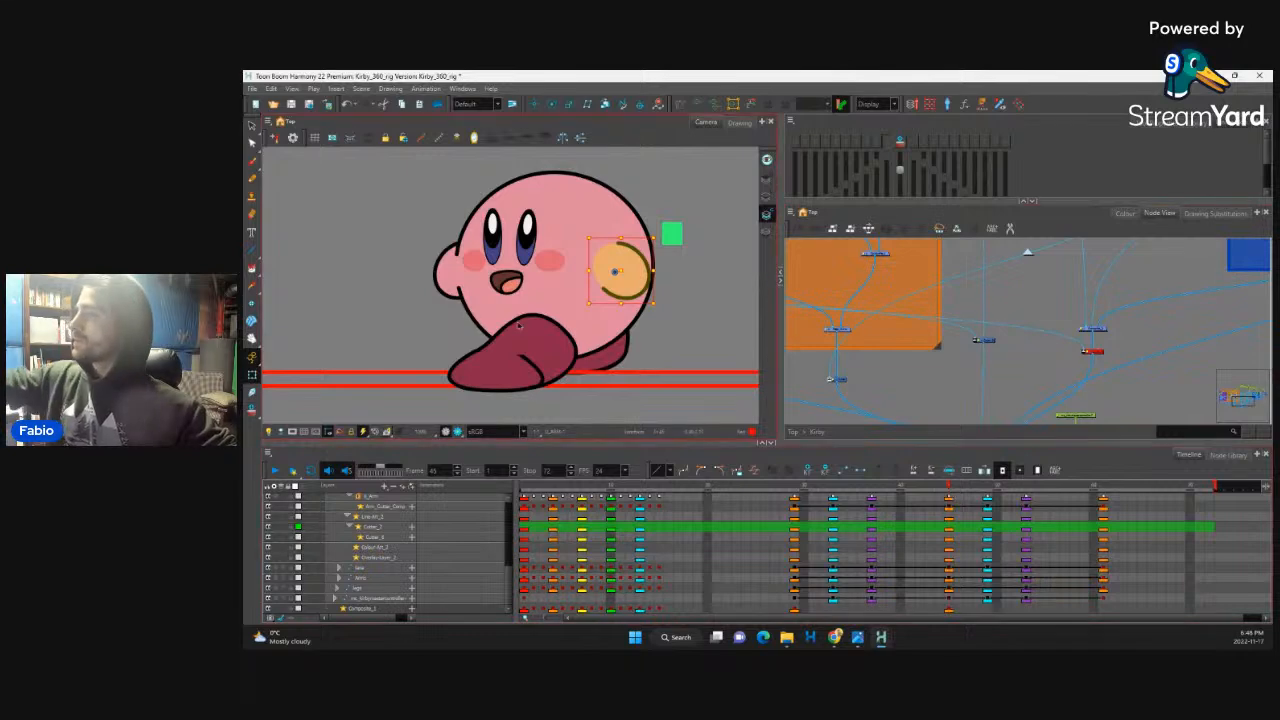
Step: Swing the back arm forward at frame 49 so it sticks out in front of the body beside the face
{"action": "left_click", "coordinate": [446, 272]}
{"action": "left_click", "coordinate": [987, 490]}
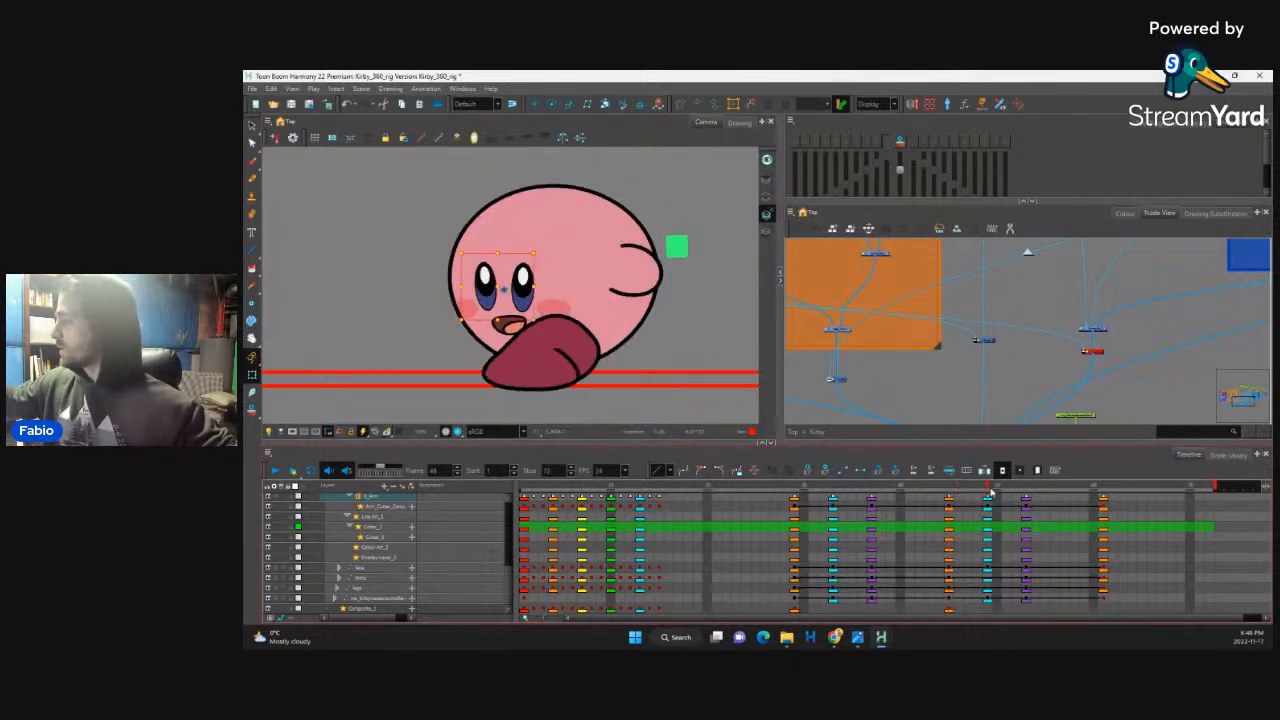
{"action": "left_click_drag", "start_coordinate": [539, 246], "coordinate": [464, 248]}
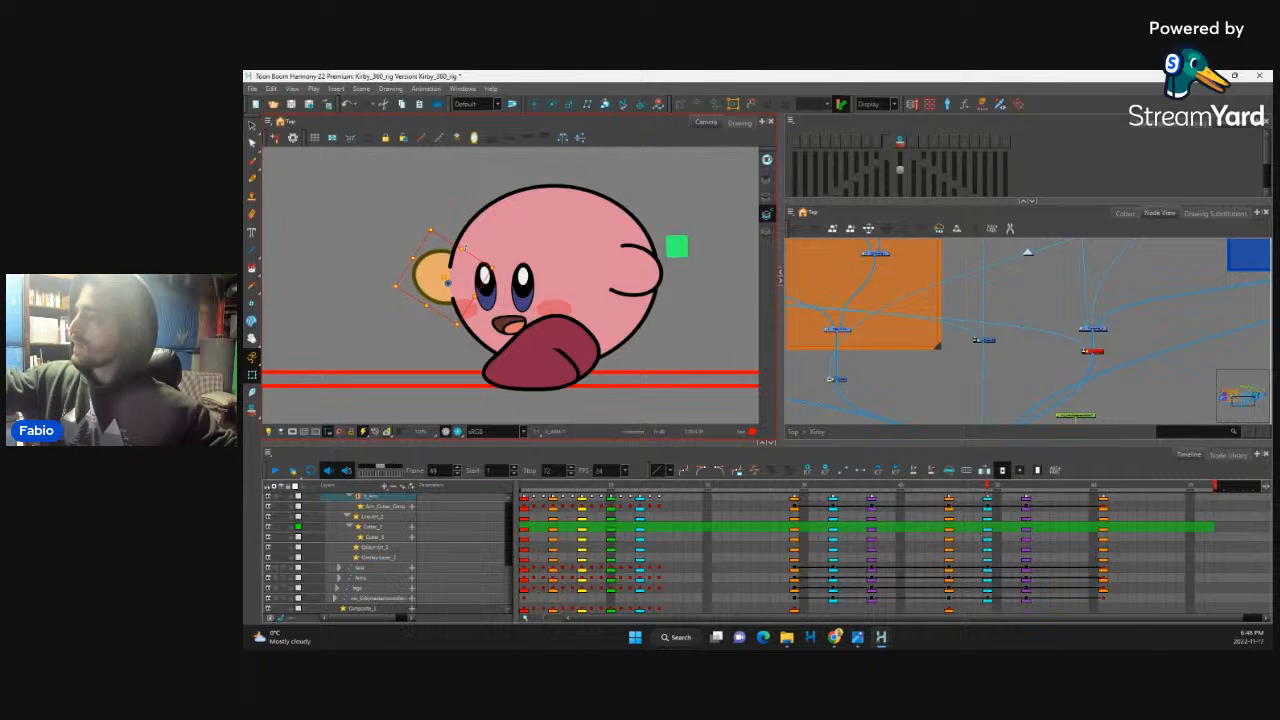
{"action": "left_click_drag", "start_coordinate": [988, 492], "coordinate": [989, 522]}
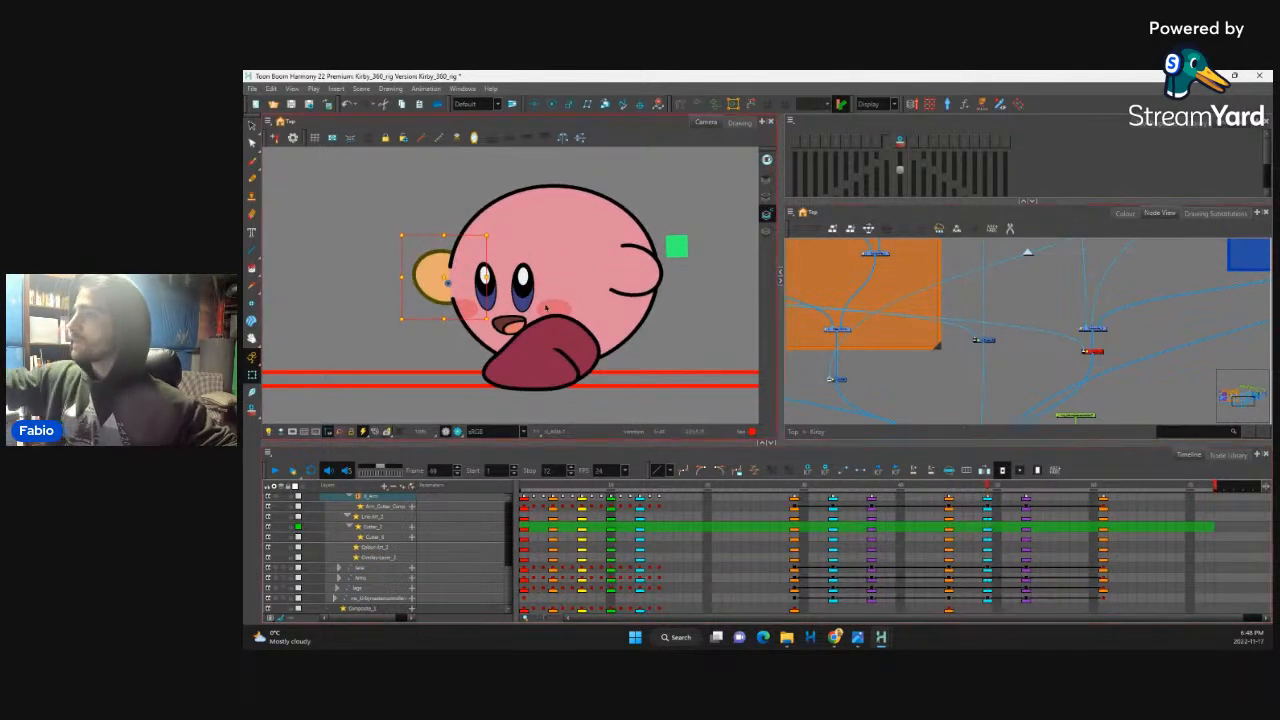
Step: Select the whole face group through its parent layers at frame 49 and fine-tune its placement
{"action": "left_click", "coordinate": [524, 282]}
{"action": "key", "text": "b"}
{"action": "key", "text": "b"}
{"action": "key", "text": "b"}
{"action": "key", "text": "b"}
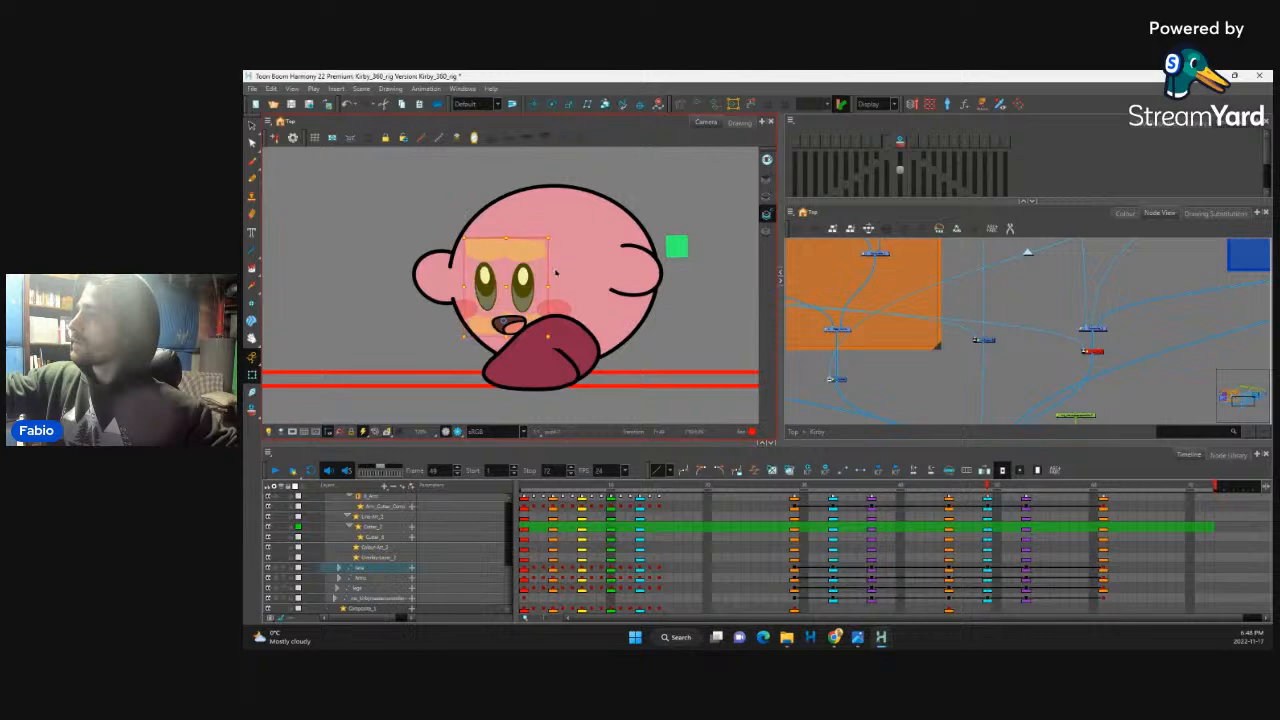
{"action": "key", "text": "b"}
{"action": "left_click_drag", "start_coordinate": [572, 238], "coordinate": [552, 244]}
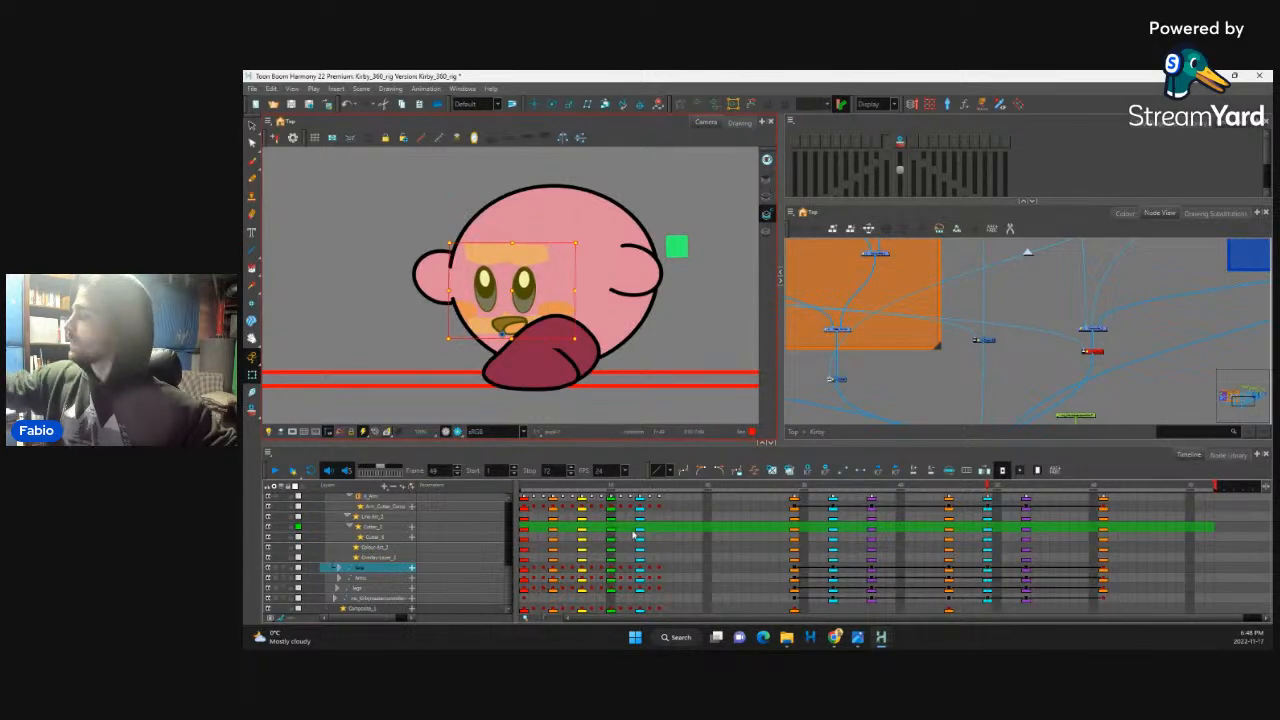
Step: Limit the playback range to frames 29 to 61 and preview the walk cycle
{"action": "left_click_drag", "start_coordinate": [988, 486], "coordinate": [765, 482]}
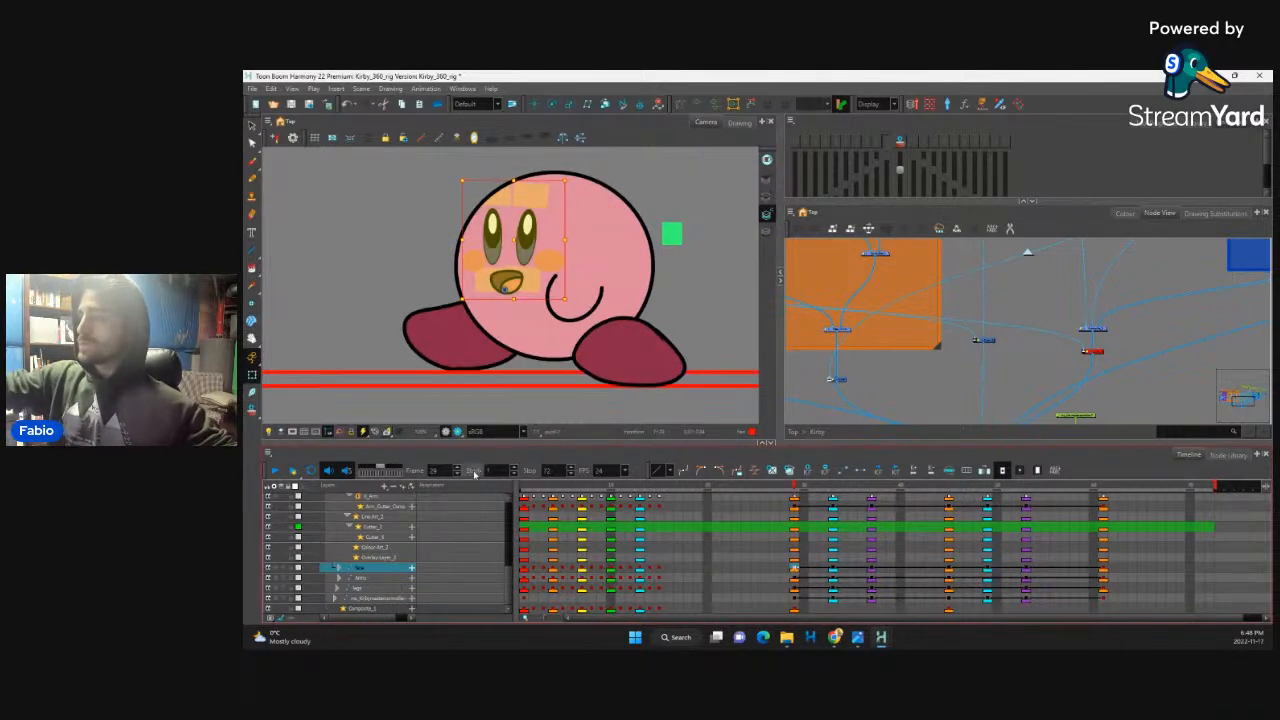
{"action": "left_click_drag", "start_coordinate": [799, 486], "coordinate": [1126, 498]}
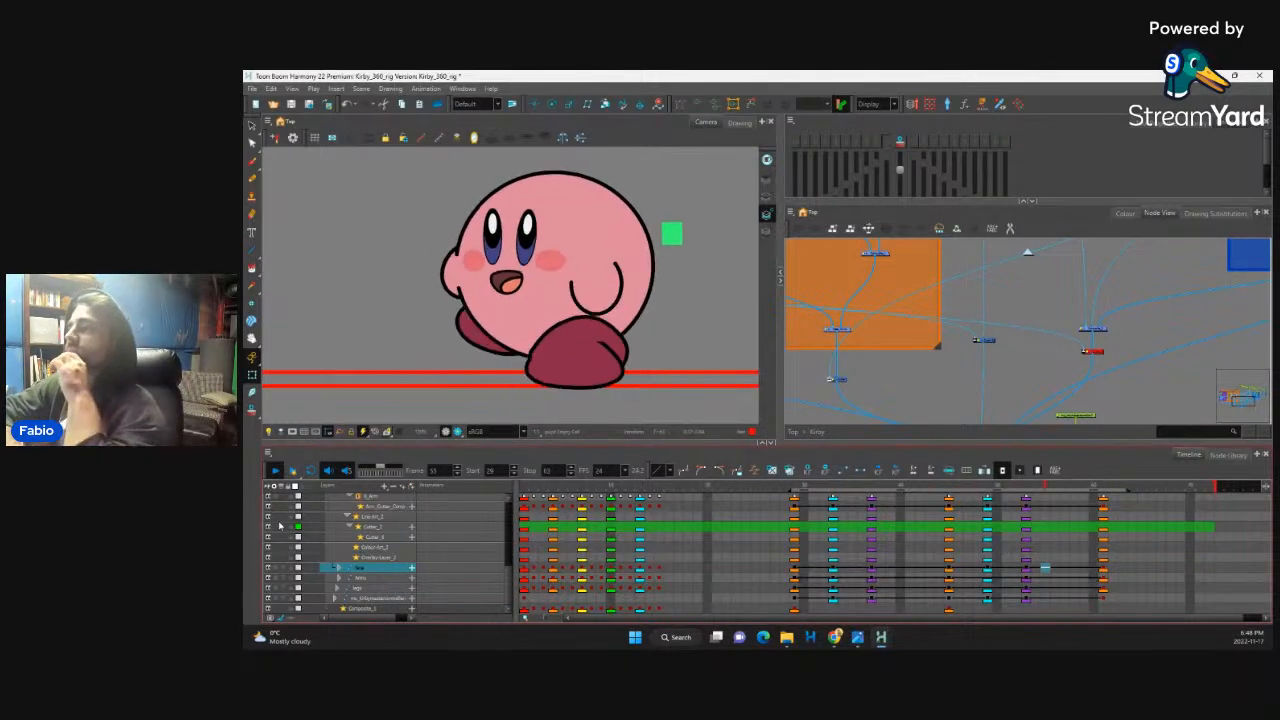
{"action": "left_click_drag", "start_coordinate": [1115, 497], "coordinate": [859, 475]}
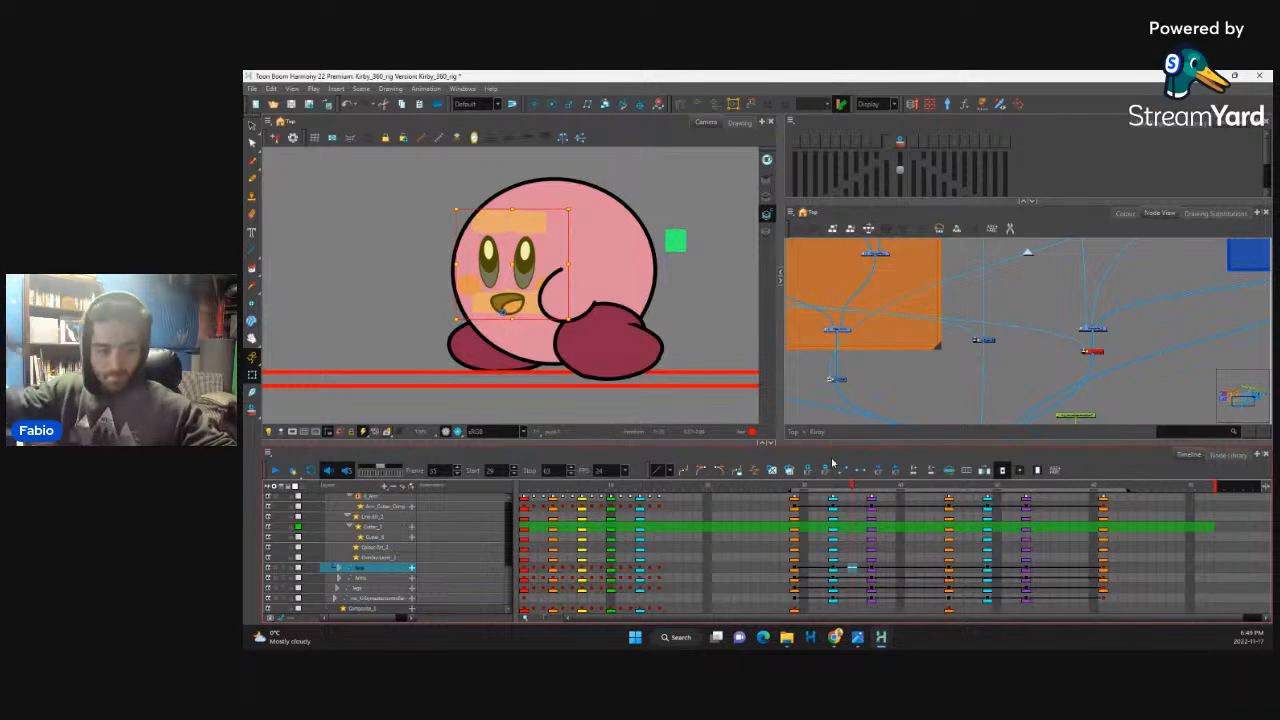
Step: Compare the leg poses at frames 33 and 45, and reposition the trailing leg slightly further behind the body at frame 49
{"action": "scroll", "coordinate": [664, 275], "scroll_direction": "down", "scroll_amount": 4}
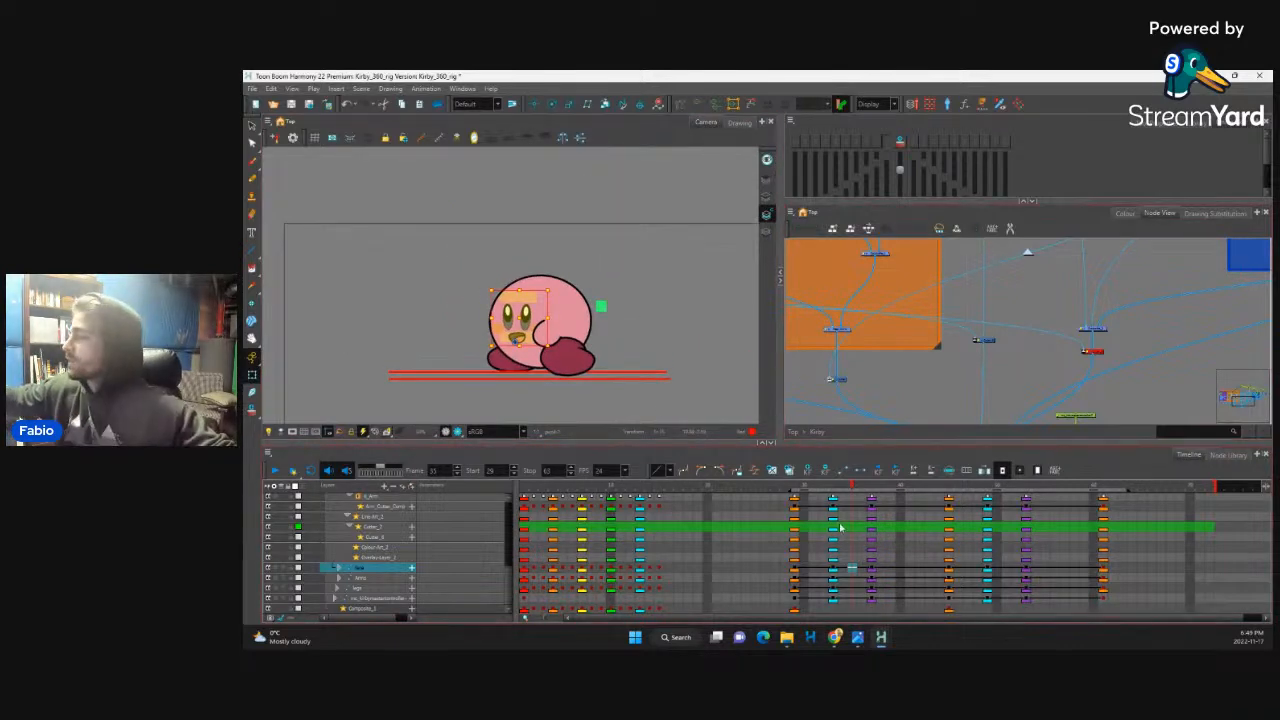
{"action": "left_click", "coordinate": [836, 528]}
{"action": "left_click_drag", "start_coordinate": [837, 490], "coordinate": [948, 540]}
{"action": "left_click", "coordinate": [571, 363]}
{"action": "left_click_drag", "start_coordinate": [950, 488], "coordinate": [988, 492]}
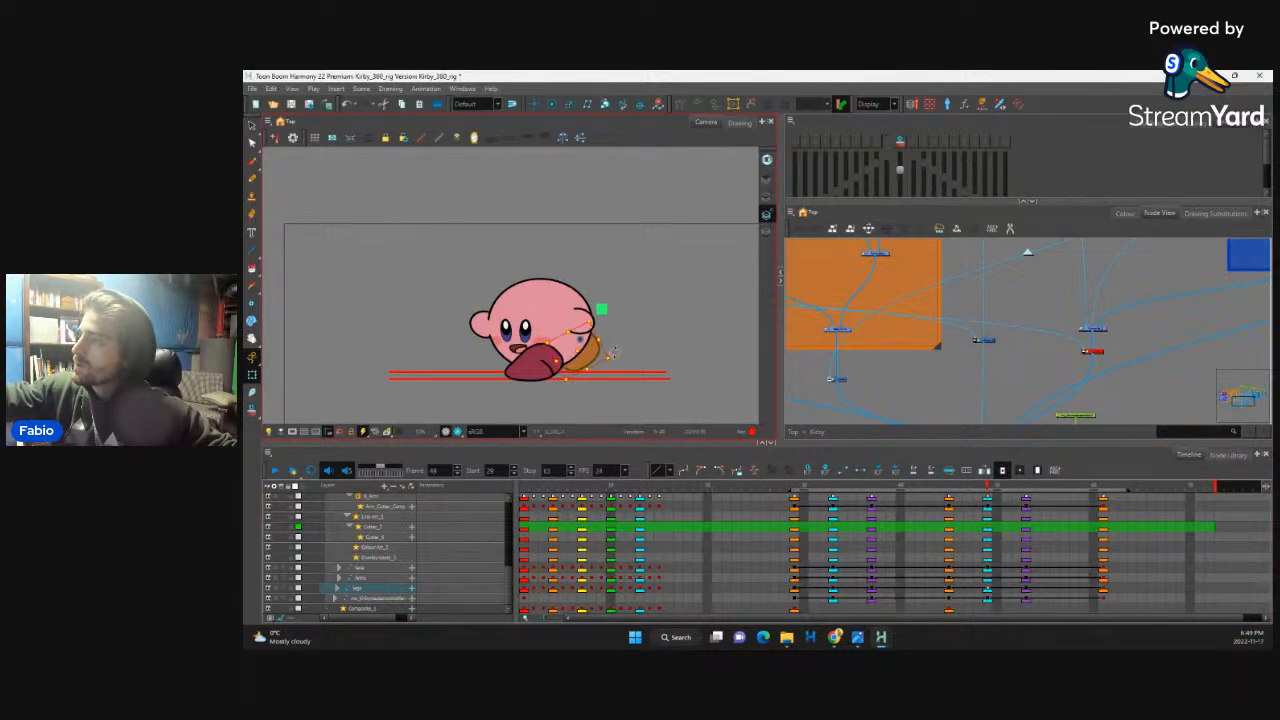
{"action": "left_click", "coordinate": [606, 354]}
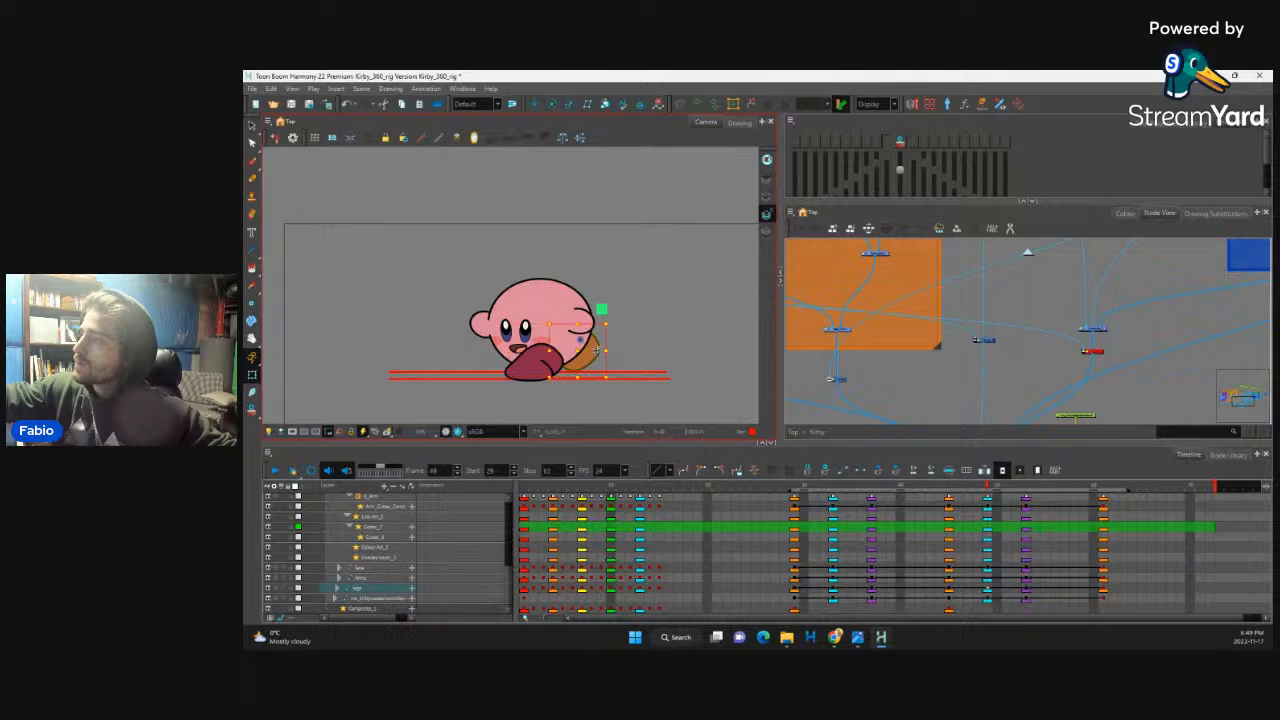
{"action": "key", "text": "Left"}
{"action": "key", "text": "Left"}
{"action": "key", "text": "Left"}
{"action": "key", "text": "Left"}
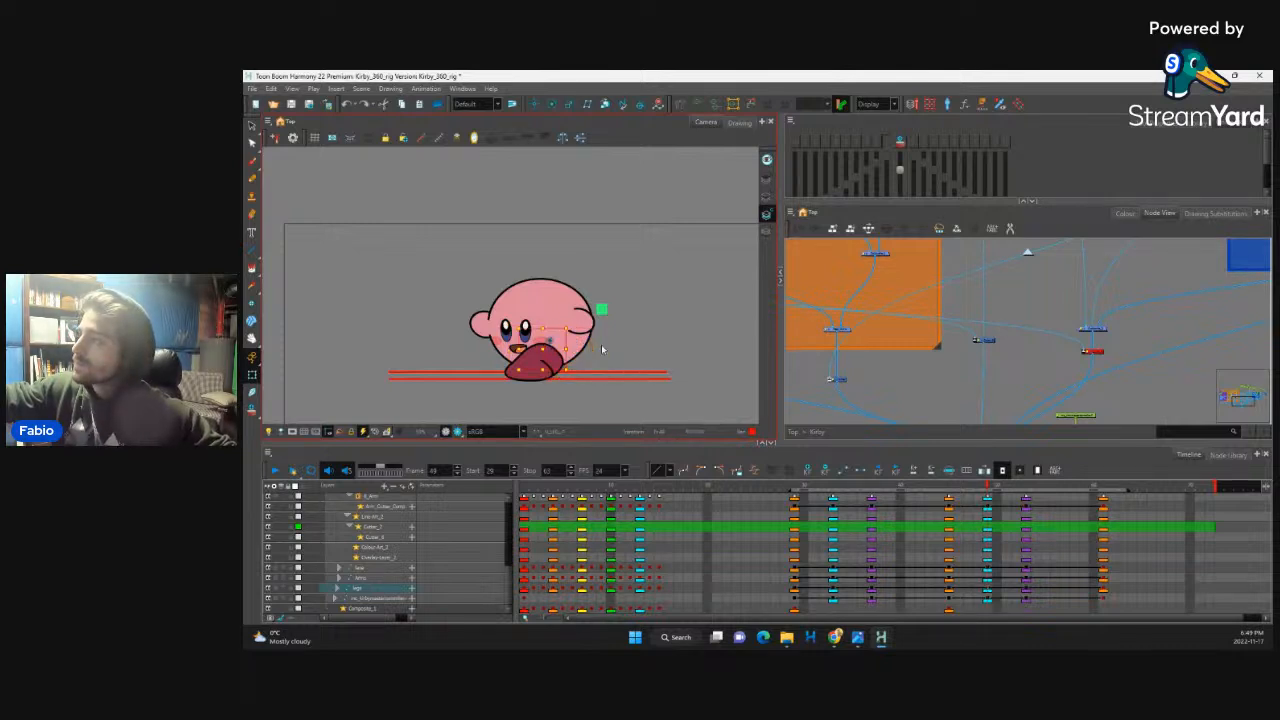
{"action": "left_click_drag", "start_coordinate": [537, 349], "coordinate": [583, 346]}
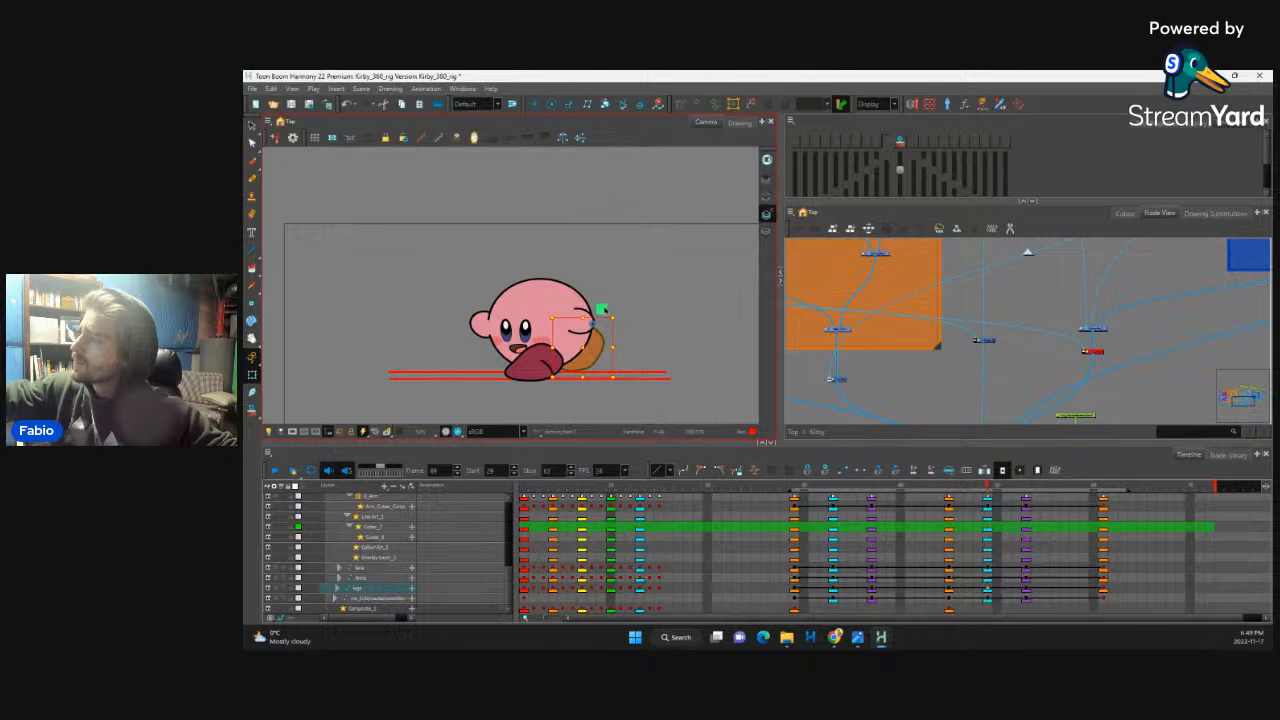
Step: Scrub to frame 61 and play back the walk cycle to review the motion
{"action": "left_click_drag", "start_coordinate": [986, 487], "coordinate": [1104, 515]}
{"action": "left_click", "coordinate": [276, 471]}
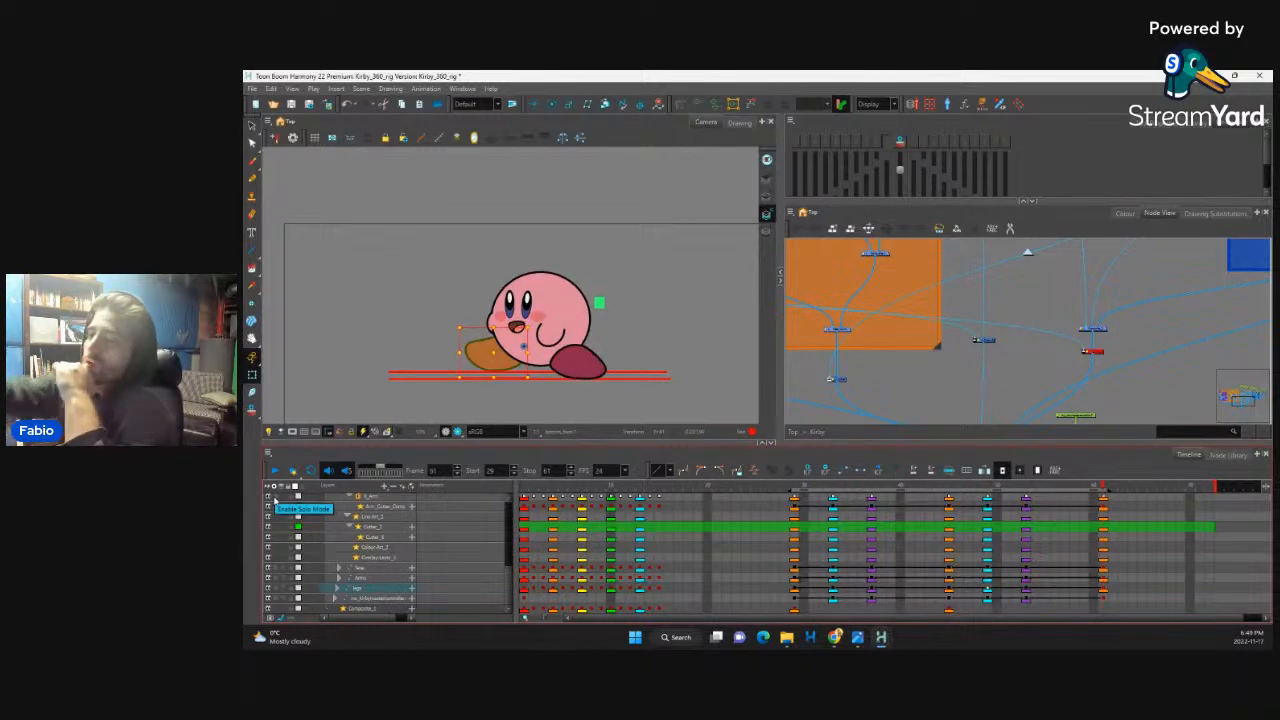
{"action": "left_click", "coordinate": [276, 470]}
Step: Select the rig's master peg starting from the front leg and collapse its child layers in the timeline
{"action": "scroll", "coordinate": [508, 506], "scroll_direction": "up", "scroll_amount": 4}
{"action": "scroll", "coordinate": [508, 504], "scroll_direction": "up", "scroll_amount": 5}
{"action": "left_click", "coordinate": [592, 362]}
{"action": "key", "text": "b"}
{"action": "key", "text": "b"}
{"action": "key", "text": "b"}
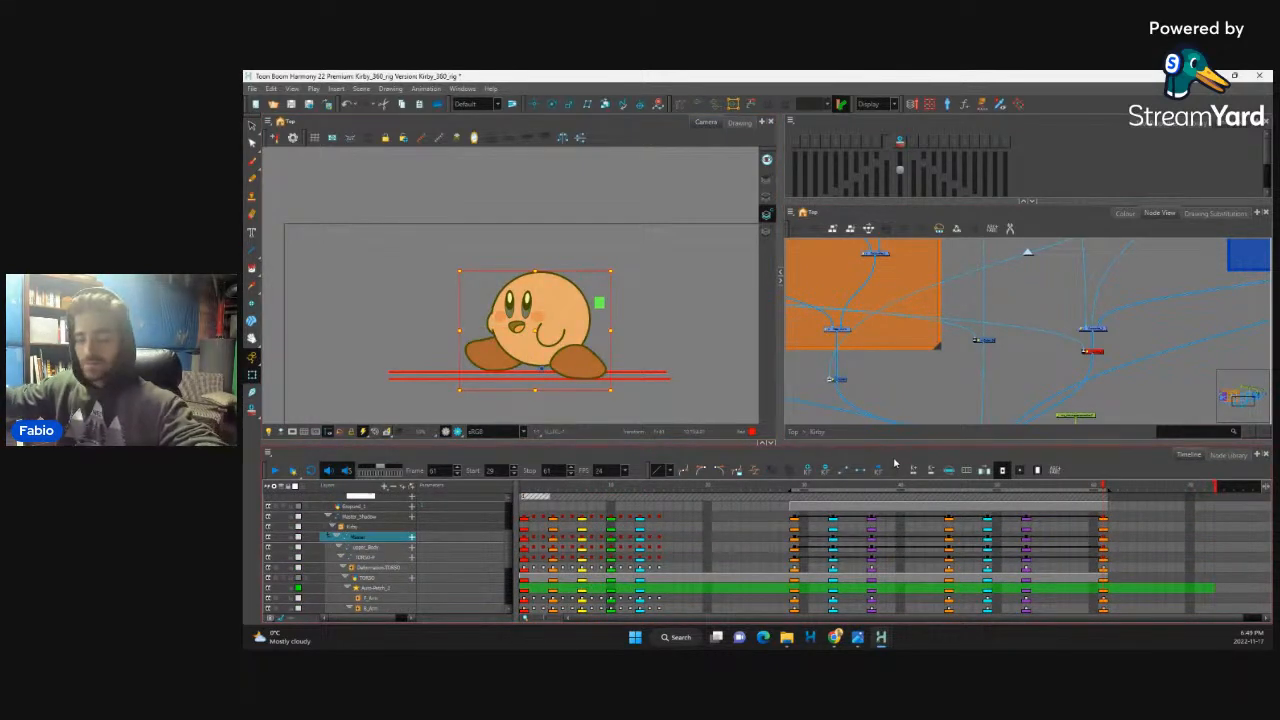
{"action": "left_click", "coordinate": [335, 537]}
Step: Make the master layers' keyframes from frame 29 to 53 stop-motion, keeping motion interpolation only from frames 37 and 53
{"action": "left_click", "coordinate": [873, 589]}
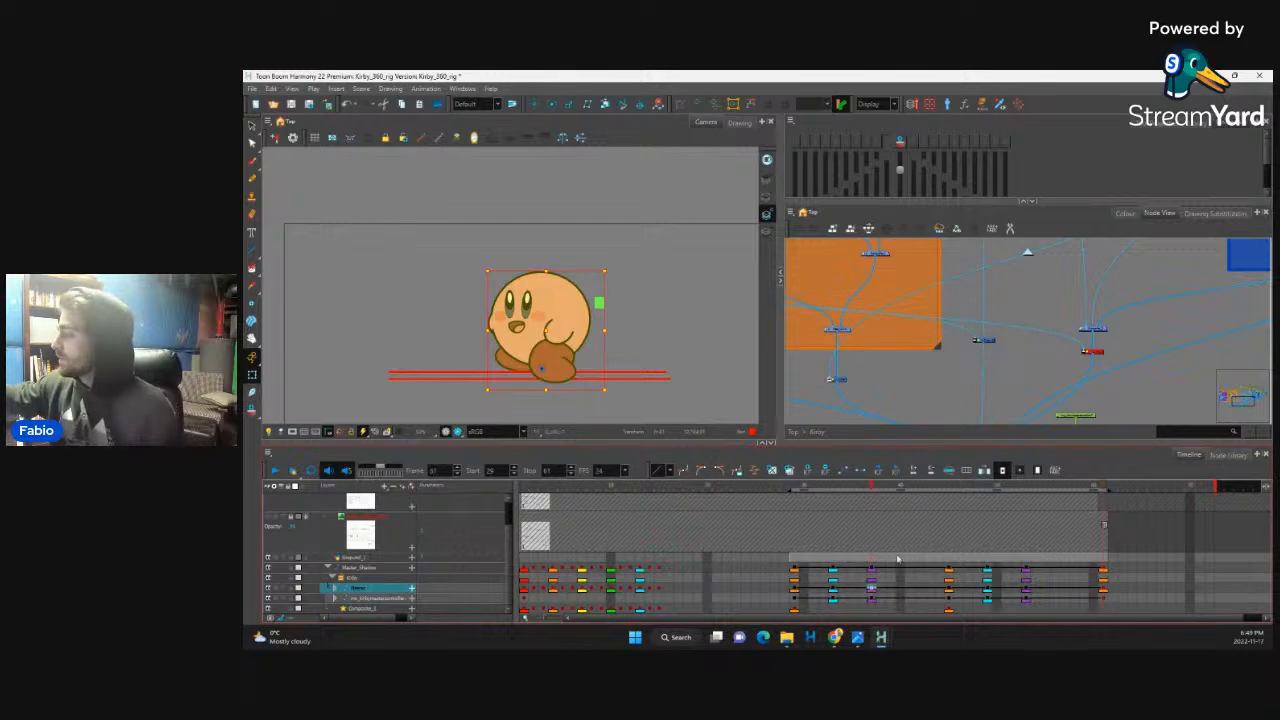
{"action": "left_click_drag", "start_coordinate": [872, 569], "coordinate": [960, 590]}
{"action": "left_click_drag", "start_coordinate": [796, 569], "coordinate": [1002, 588]}
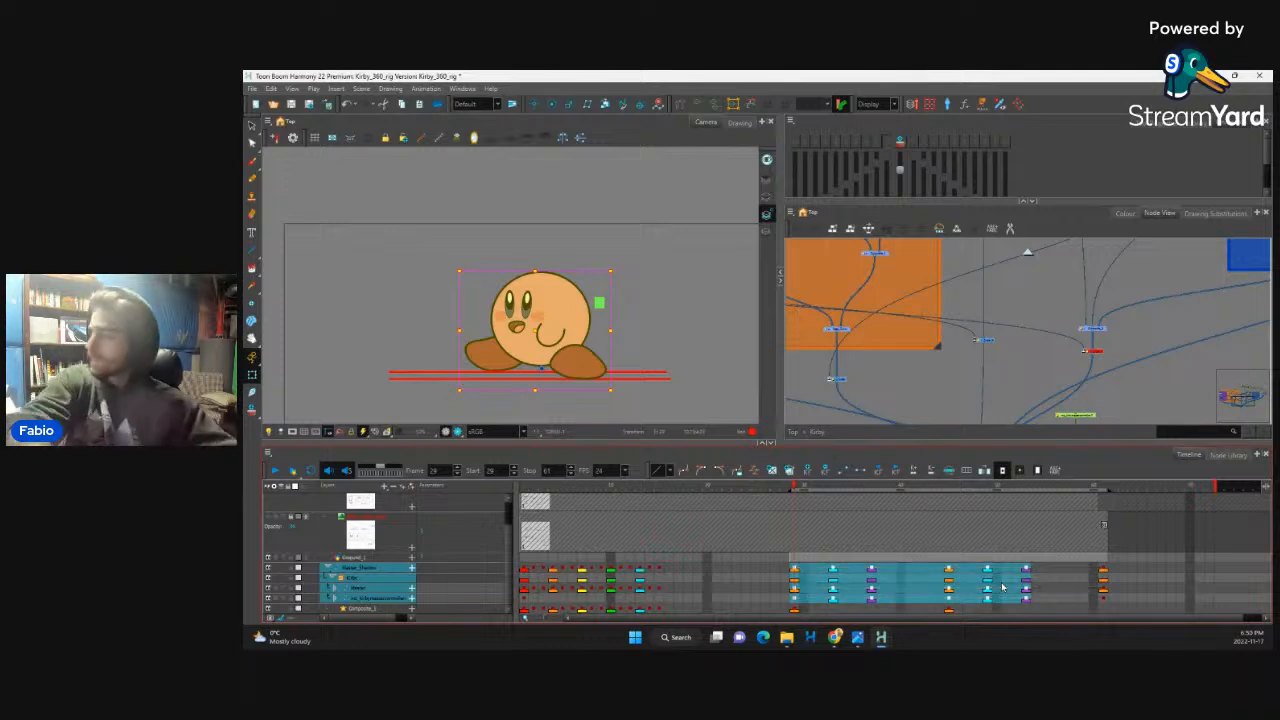
{"action": "left_click", "coordinate": [871, 575]}
{"action": "key", "text": "ctrl+k"}
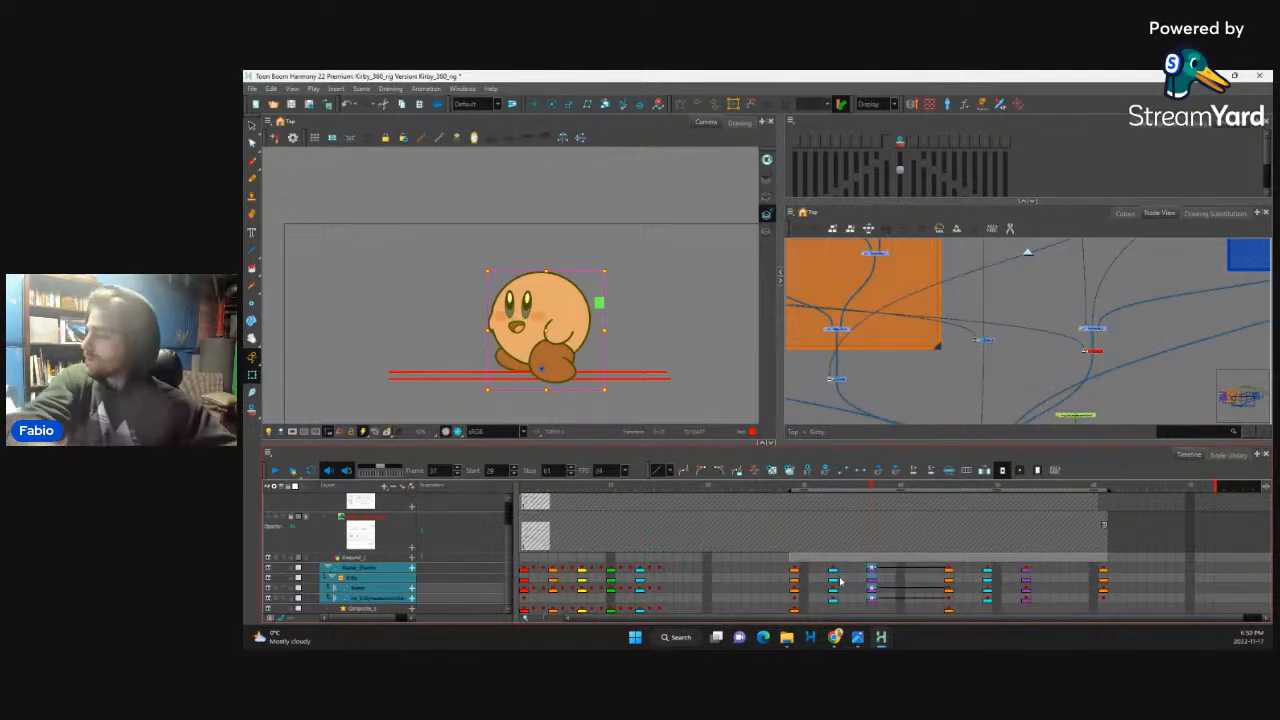
{"action": "left_click", "coordinate": [1027, 575]}
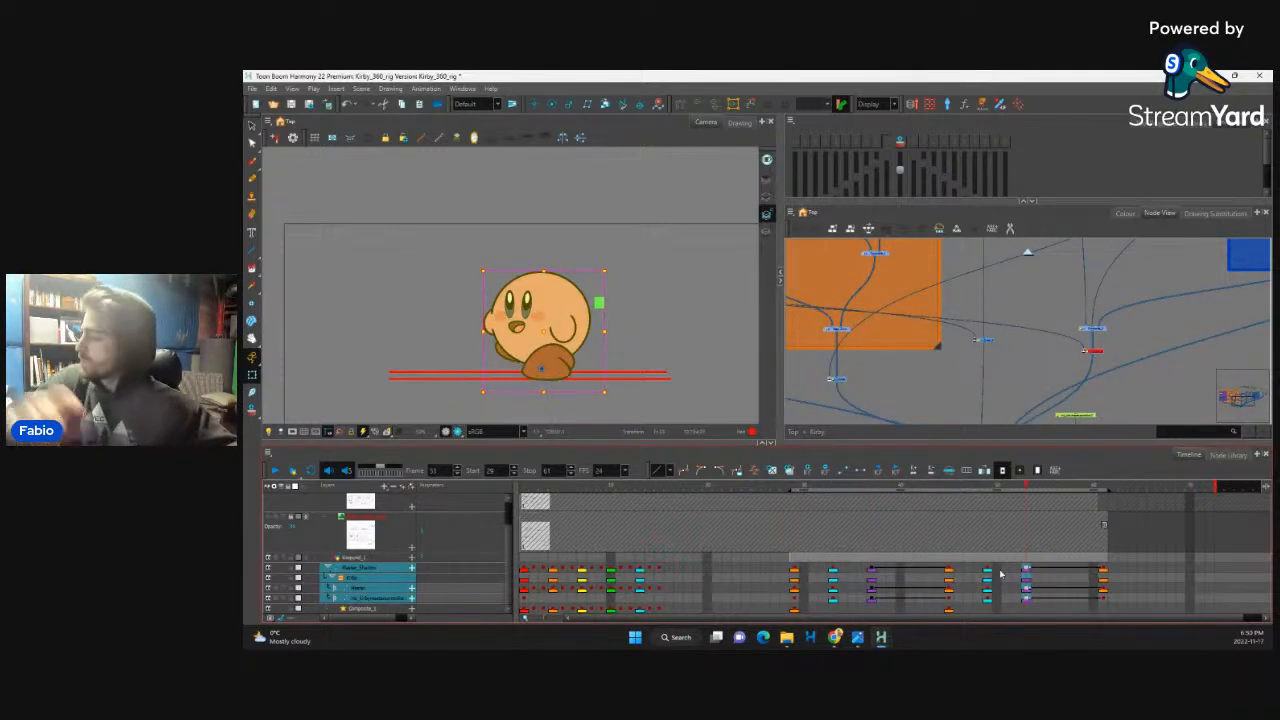
Step: Add in-between keyframes on the master layers at frames 41 and 57
{"action": "left_click", "coordinate": [887, 591]}
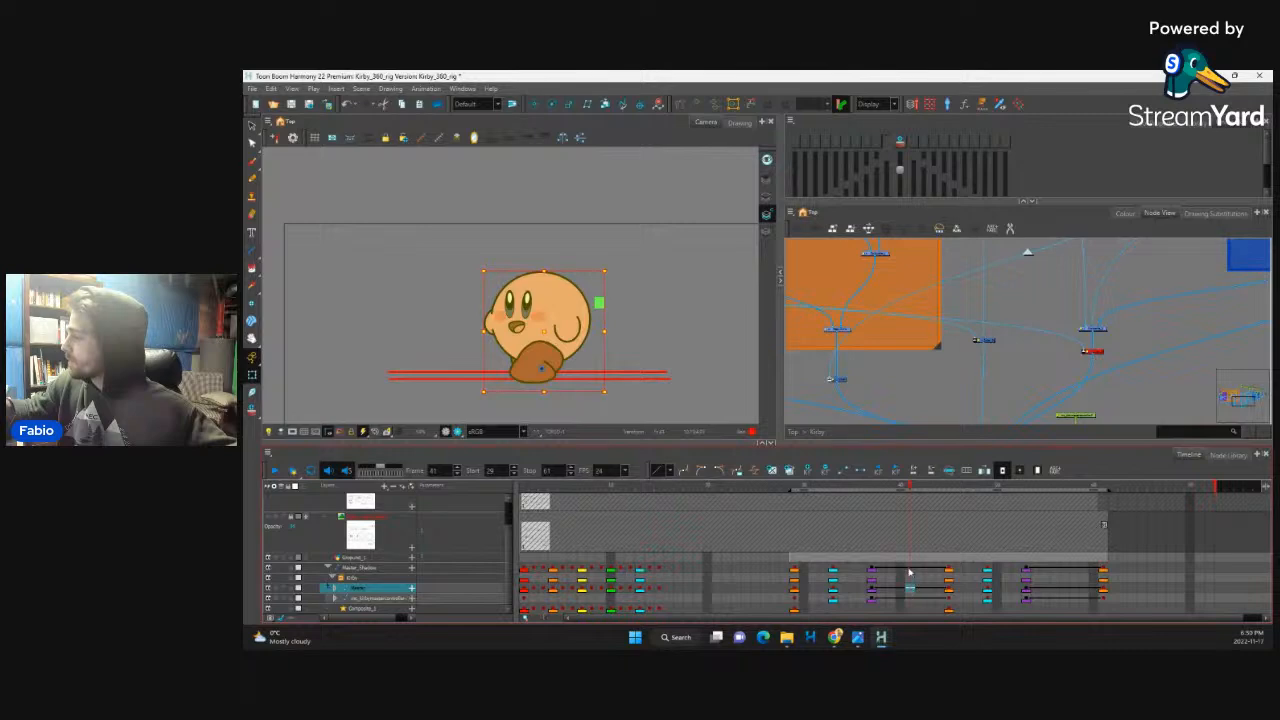
{"action": "left_click_drag", "start_coordinate": [909, 571], "coordinate": [913, 600]}
{"action": "left_click", "coordinate": [1045, 572]}
{"action": "left_click_drag", "start_coordinate": [1064, 571], "coordinate": [1067, 599]}
{"action": "key", "text": "F6"}
Step: Raise the whole character slightly on the topmost master layer at frames 41 and 57
{"action": "left_click", "coordinate": [874, 590]}
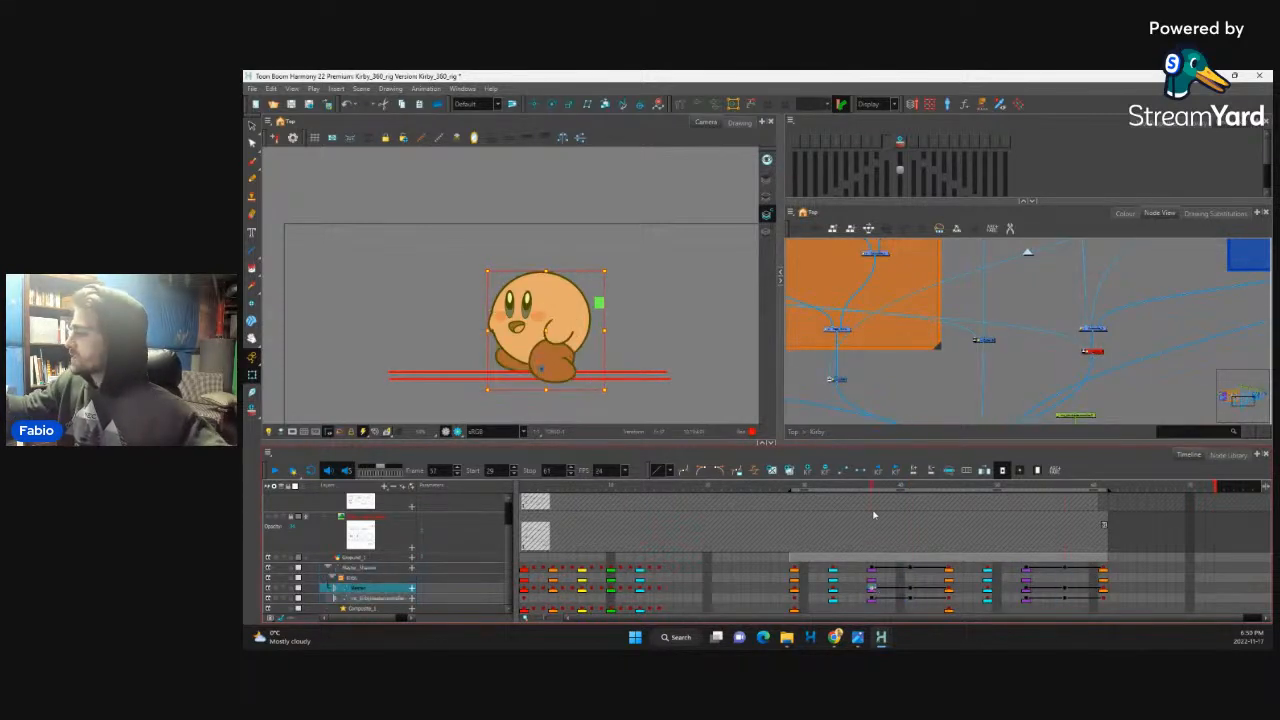
{"action": "left_click", "coordinate": [797, 586]}
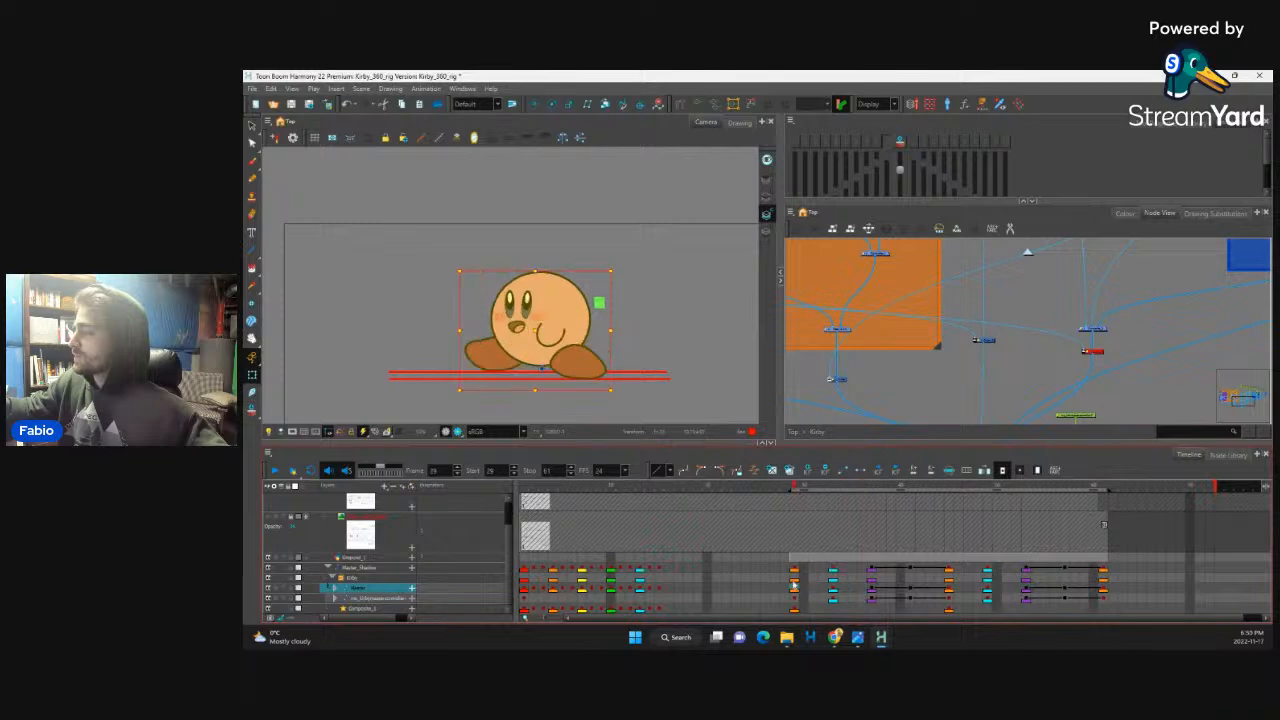
{"action": "left_click", "coordinate": [891, 581]}
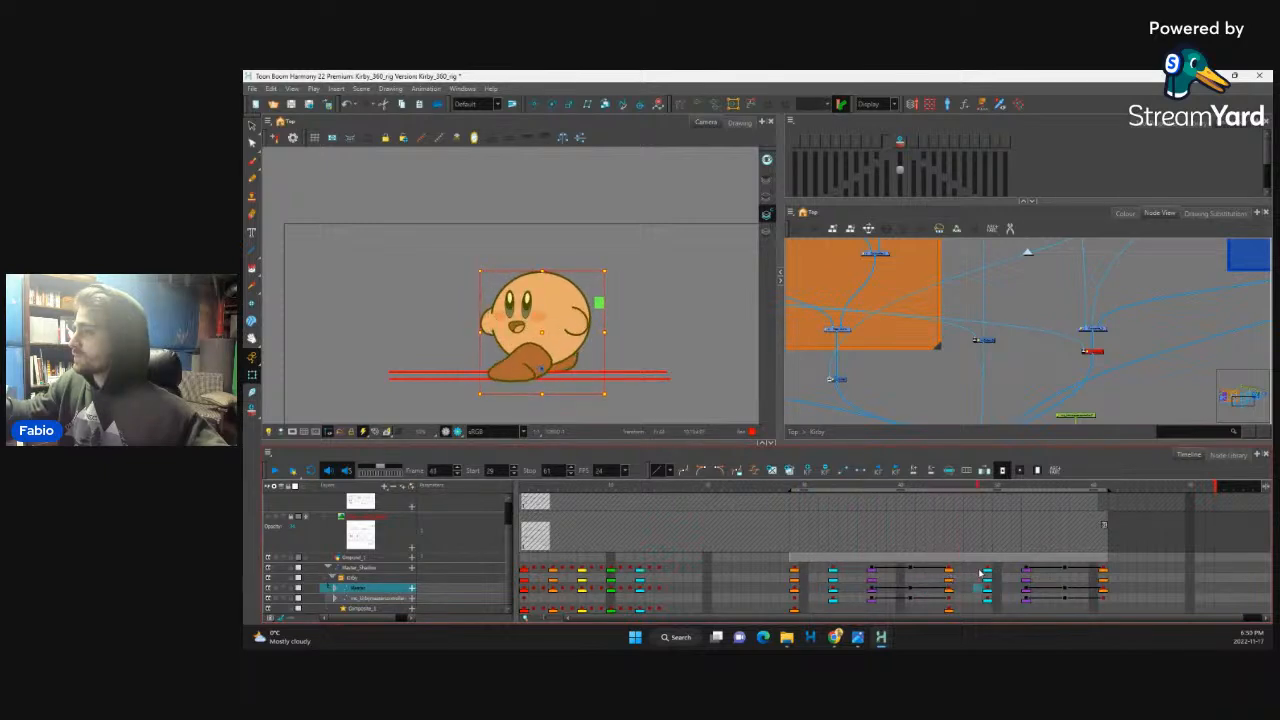
{"action": "left_click", "coordinate": [910, 588]}
{"action": "left_click", "coordinate": [910, 568]}
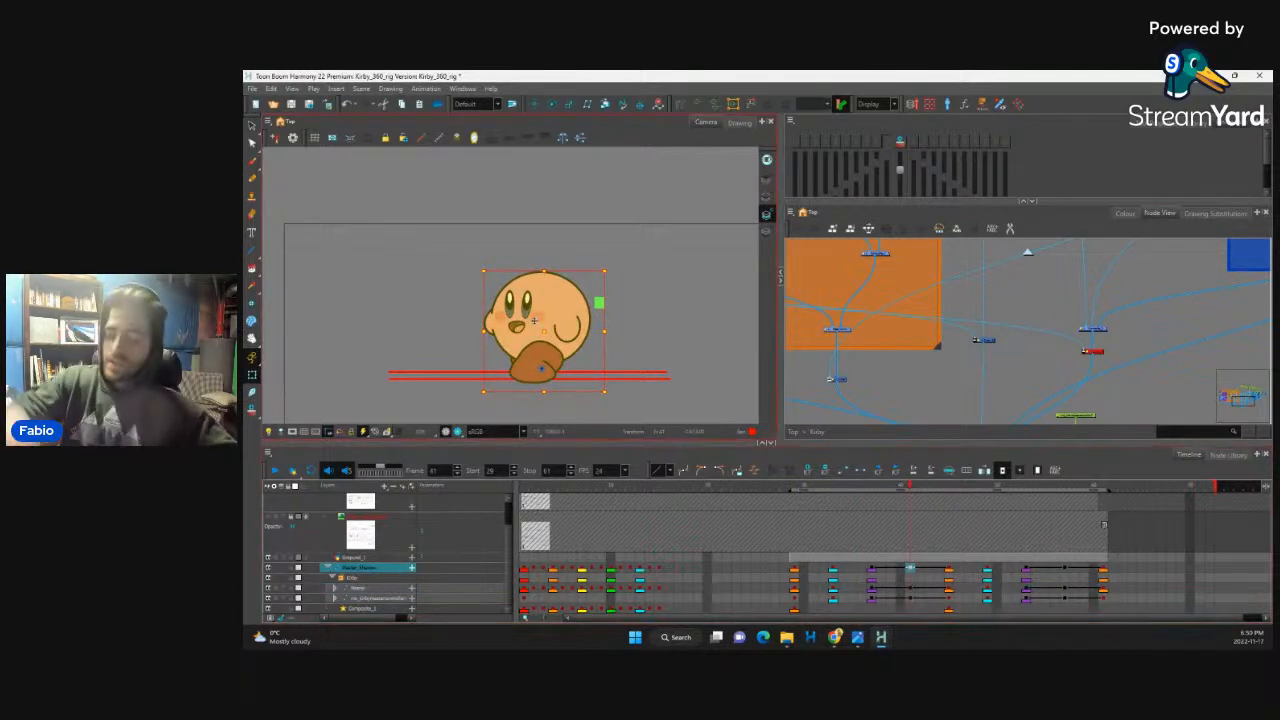
{"action": "key", "text": "Up"}
{"action": "key", "text": "Up"}
{"action": "key", "text": "Up"}
{"action": "key", "text": "Up"}
{"action": "key", "text": "Up"}
{"action": "key", "text": "Up"}
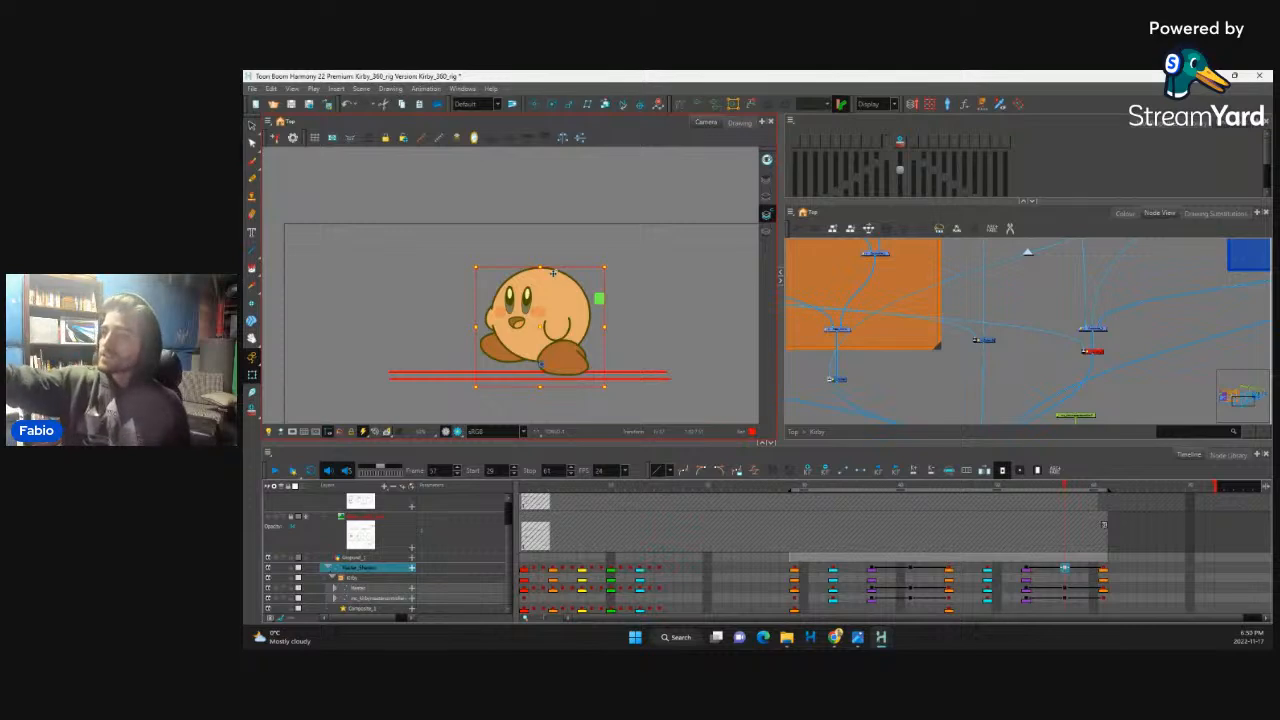
Step: Scrub between frames 41 and 54 to check the body's rise, and return to frame 41
{"action": "left_click", "coordinate": [910, 589]}
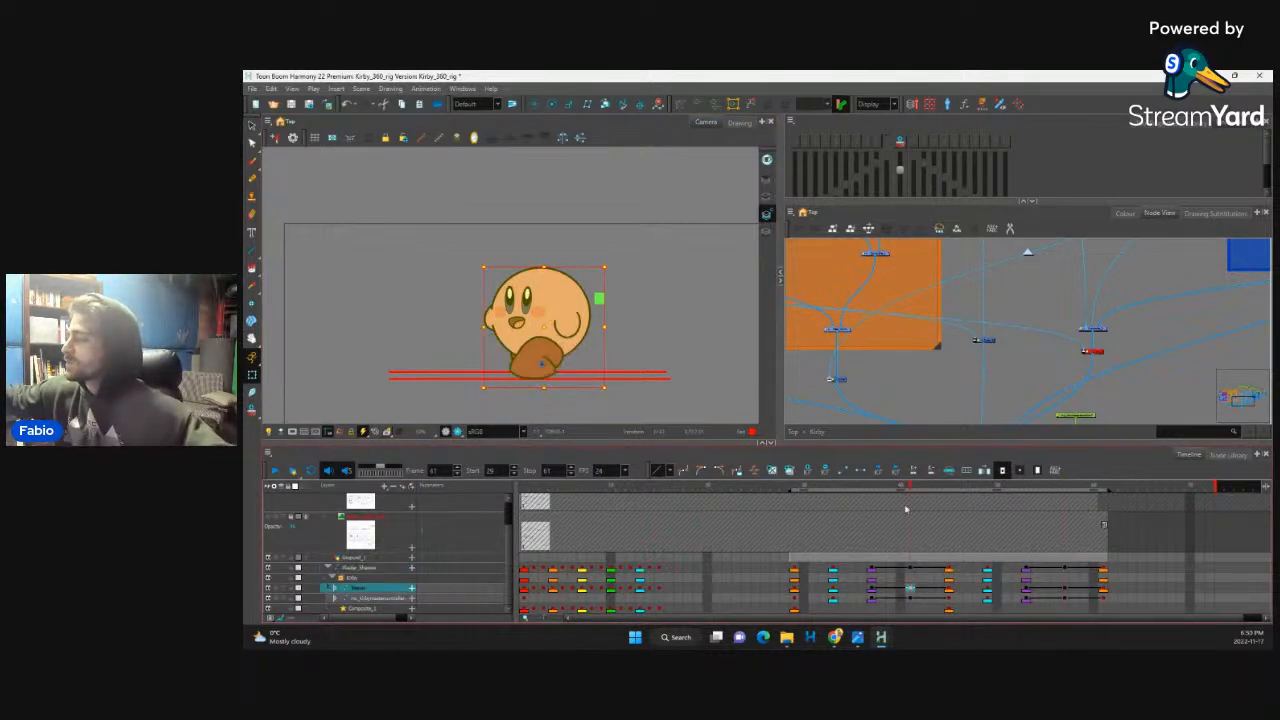
{"action": "left_click_drag", "start_coordinate": [917, 490], "coordinate": [1035, 556]}
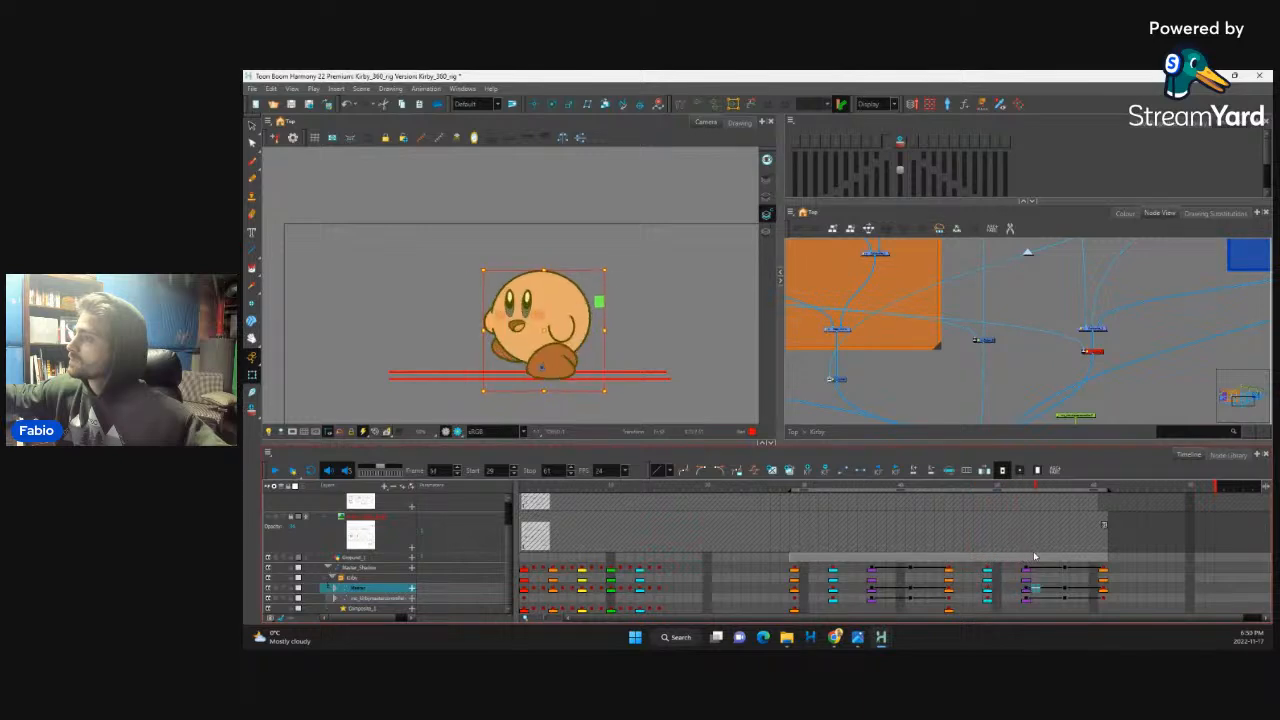
{"action": "left_click_drag", "start_coordinate": [904, 589], "coordinate": [1000, 575]}
{"action": "left_click", "coordinate": [905, 587]}
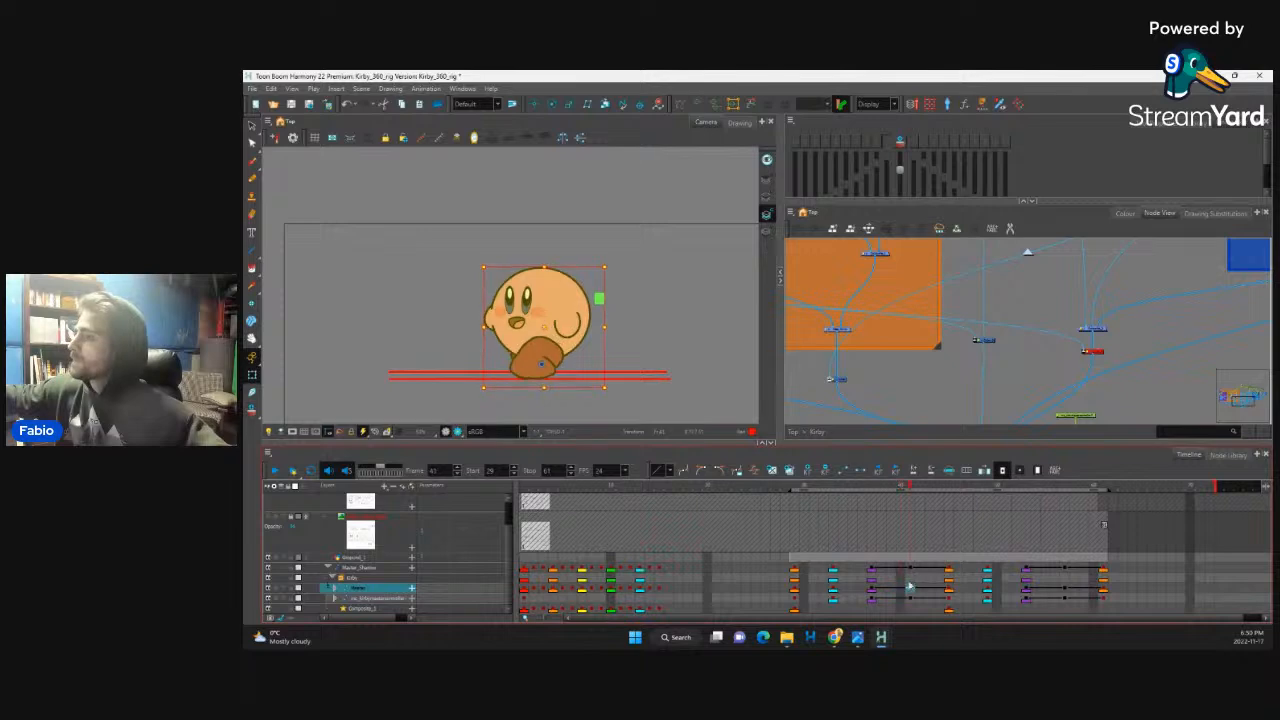
{"action": "mouse_move", "coordinate": [909, 589]}
{"action": "left_mouse_down"}
{"action": "mouse_move", "coordinate": [863, 589]}
{"action": "mouse_move", "coordinate": [949, 584]}
{"action": "mouse_move", "coordinate": [909, 590]}
{"action": "left_mouse_up"}
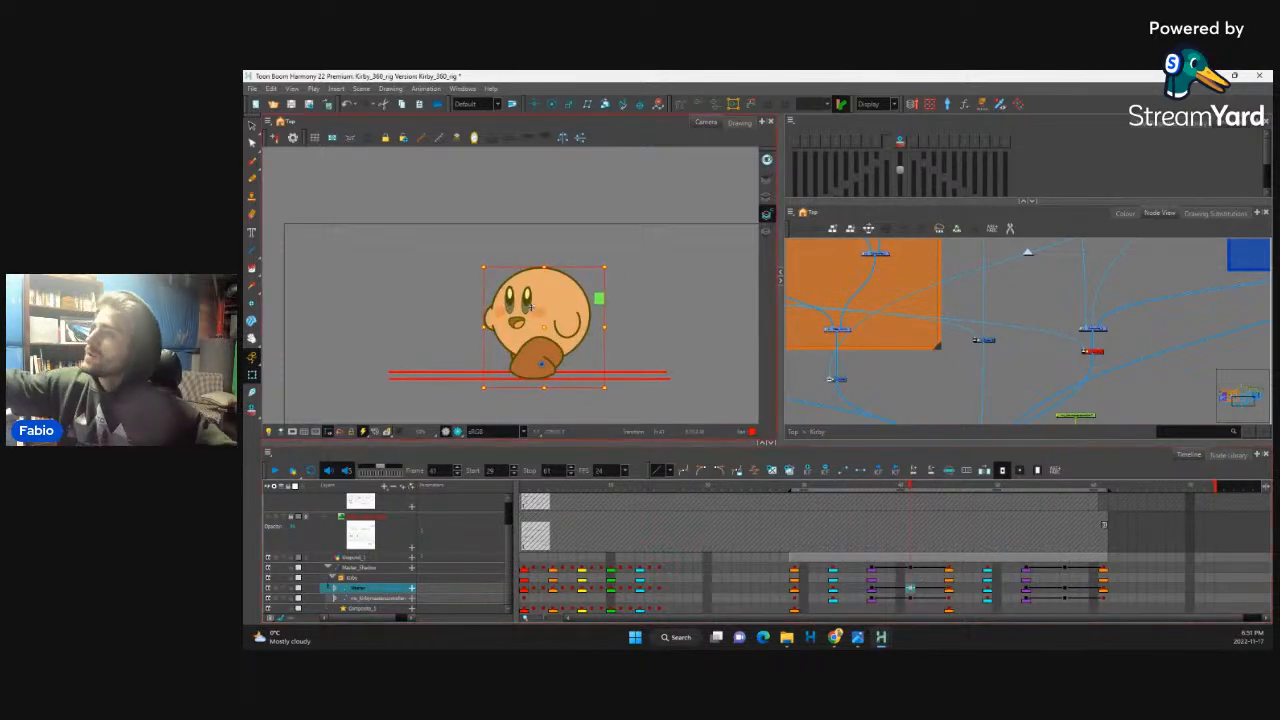
Step: Select the face group at frame 41 and shift it slightly upward on the body
{"action": "left_click", "coordinate": [499, 369]}
{"action": "key", "text": "ctrl+z"}
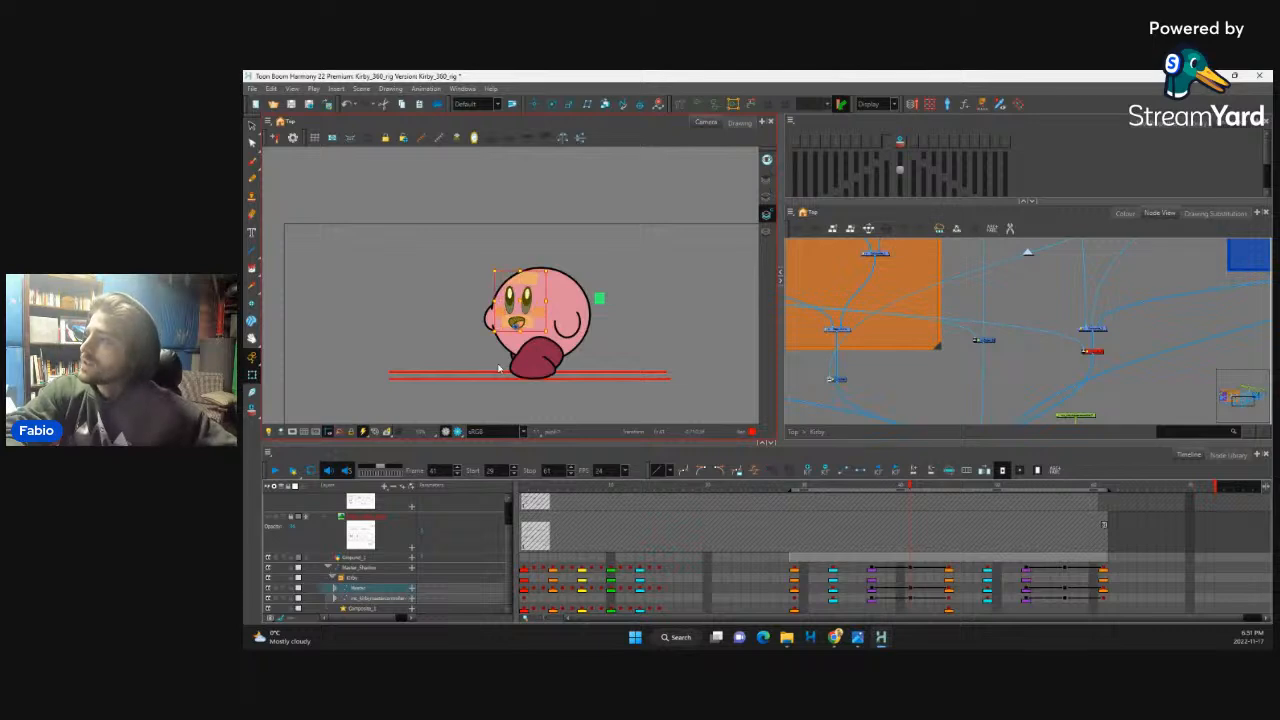
{"action": "key", "text": "Up"}
{"action": "key", "text": "Up"}
{"action": "key", "text": "Up"}
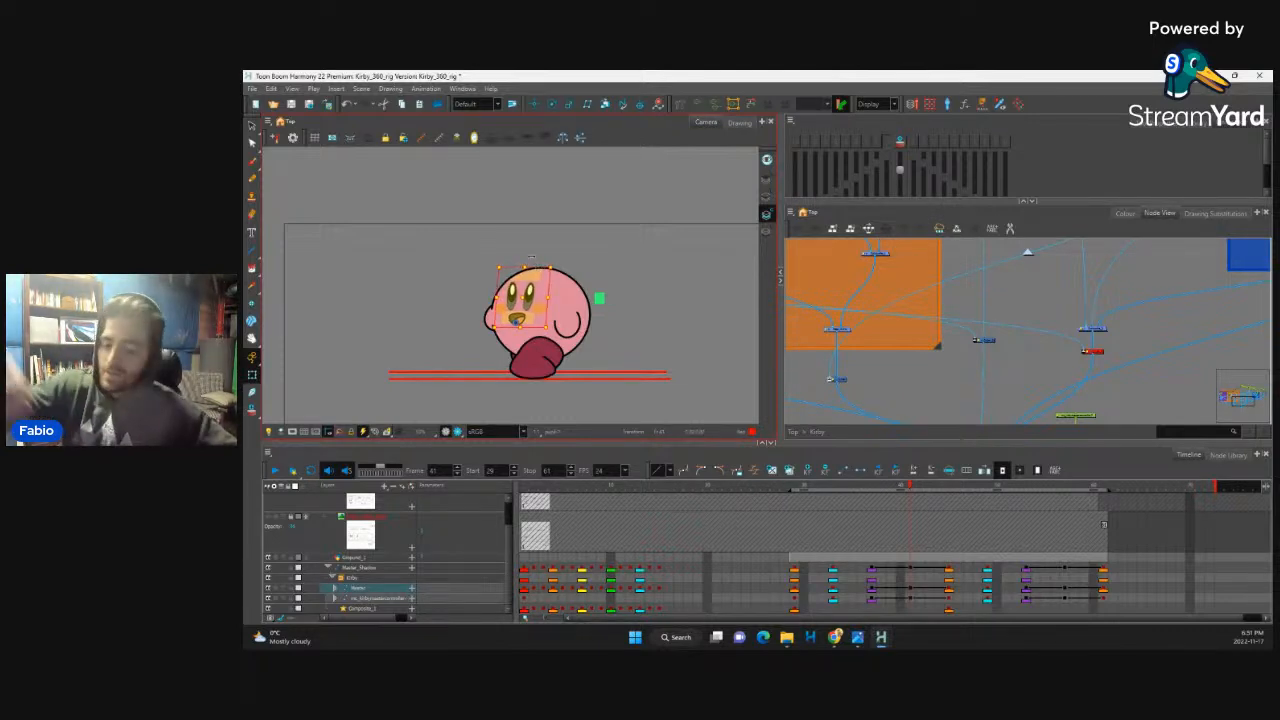
Step: Shift the face group slightly upward at frame 57 and clear the selection
{"action": "left_click_drag", "start_coordinate": [908, 489], "coordinate": [1068, 507]}
{"action": "left_click", "coordinate": [527, 298]}
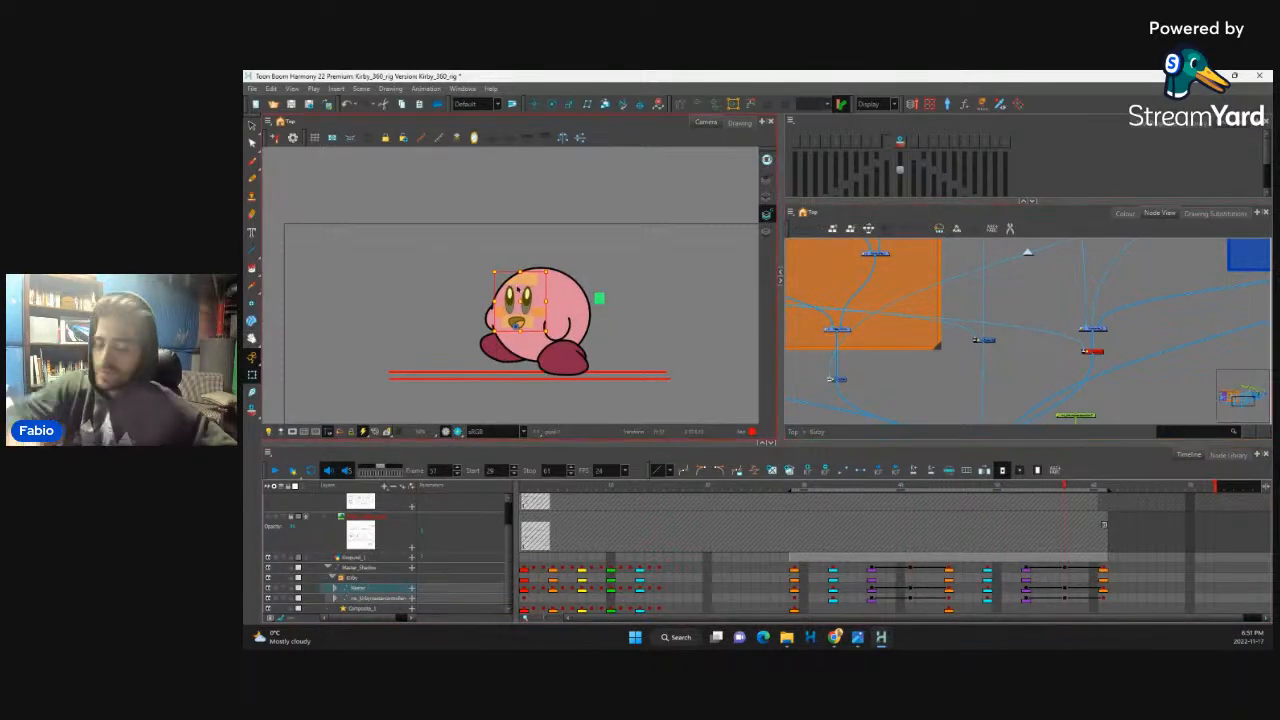
{"action": "key", "text": "Up"}
{"action": "key", "text": "Up"}
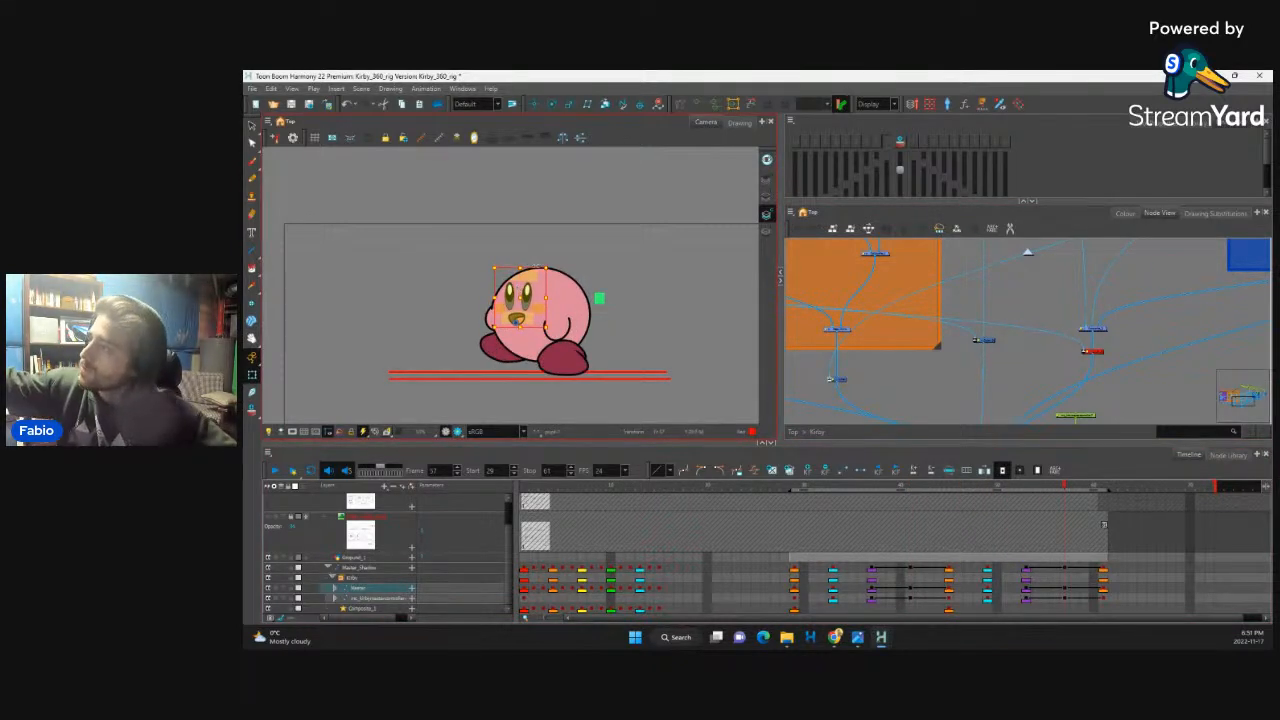
{"action": "key", "text": "Escape"}
{"action": "left_click", "coordinate": [528, 288]}
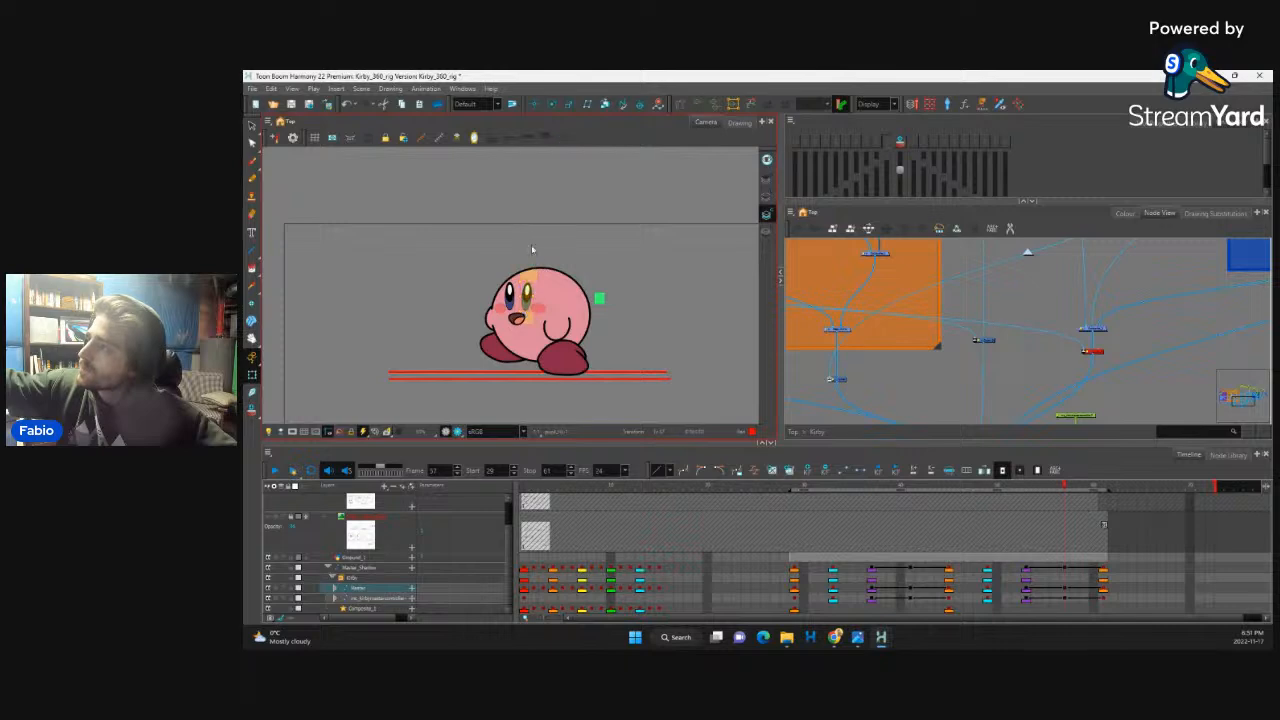
{"action": "key", "text": "Escape"}
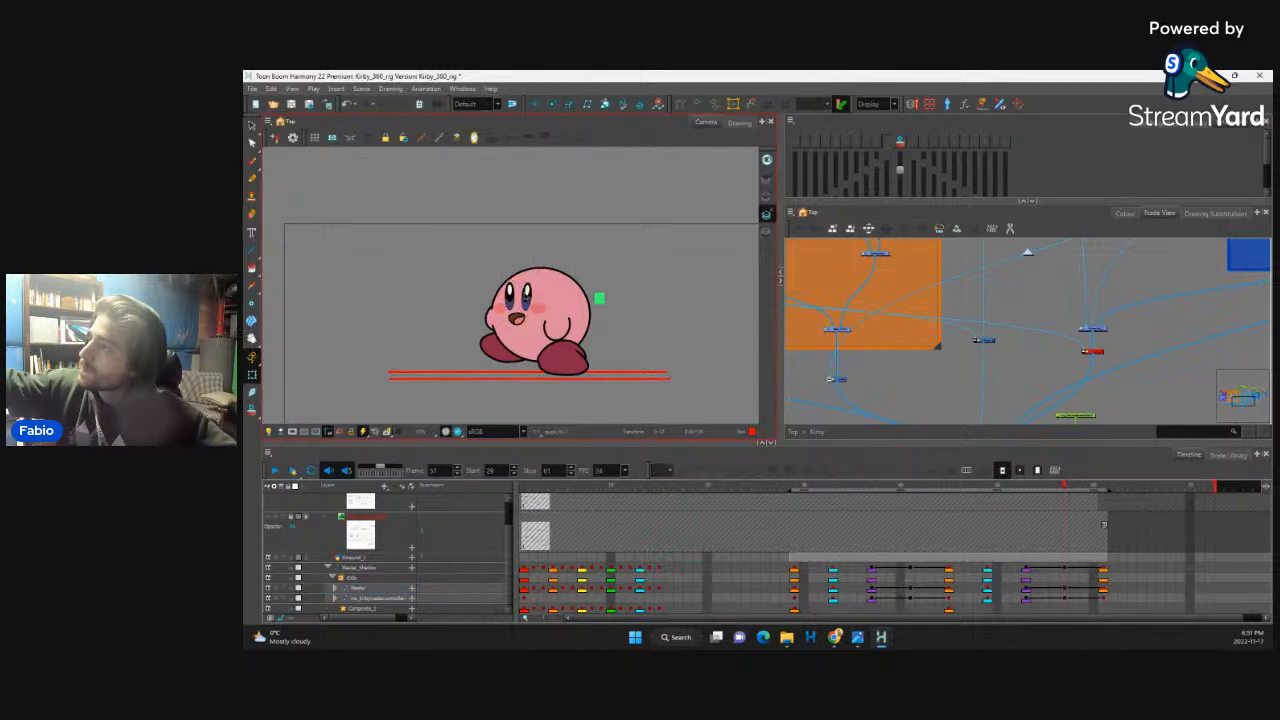
Step: Play back the walk from the start of the range, and return to the raised pose at frame 41
{"action": "left_click", "coordinate": [532, 272]}
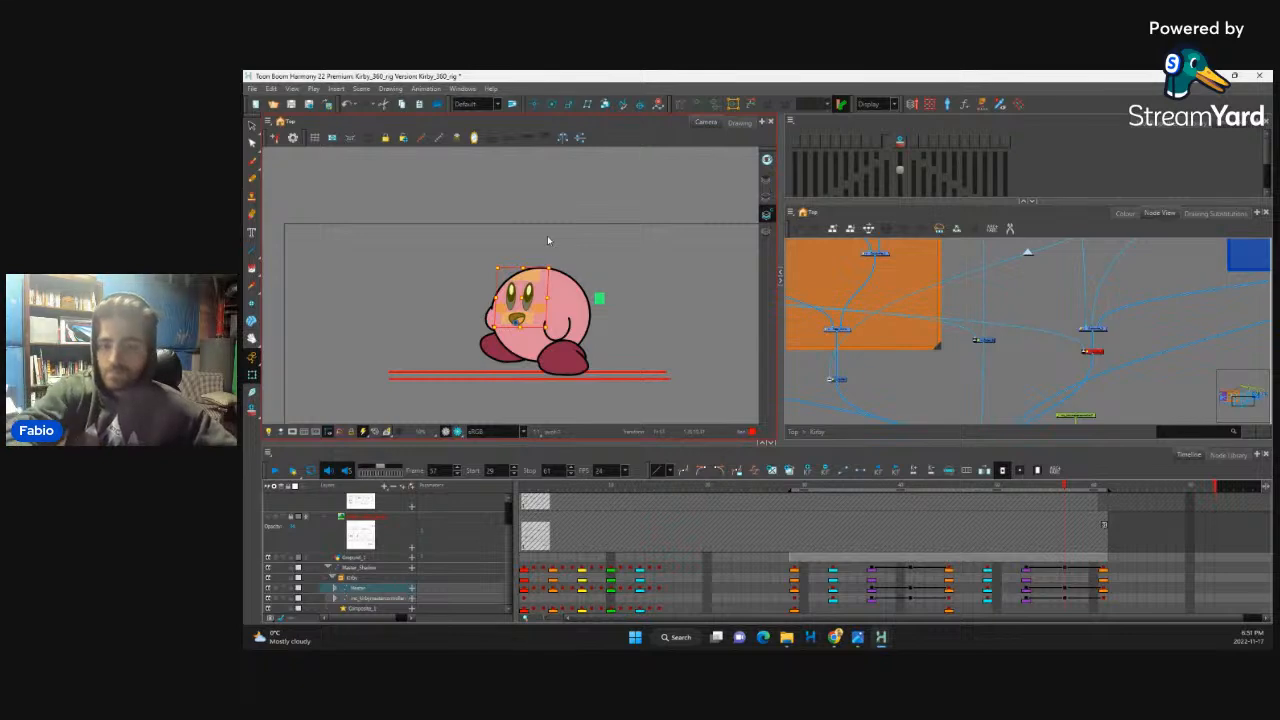
{"action": "key", "text": "Return"}
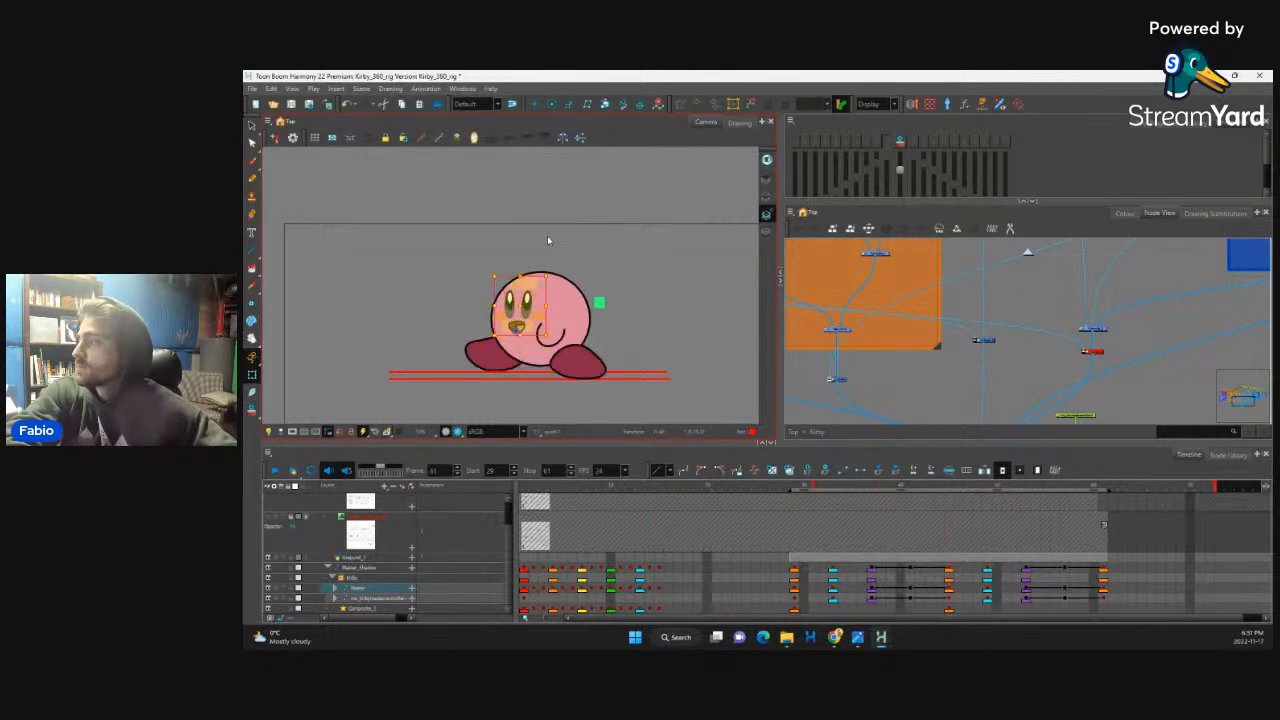
{"action": "left_click", "coordinate": [874, 569]}
{"action": "left_click_drag", "start_coordinate": [874, 490], "coordinate": [909, 529]}
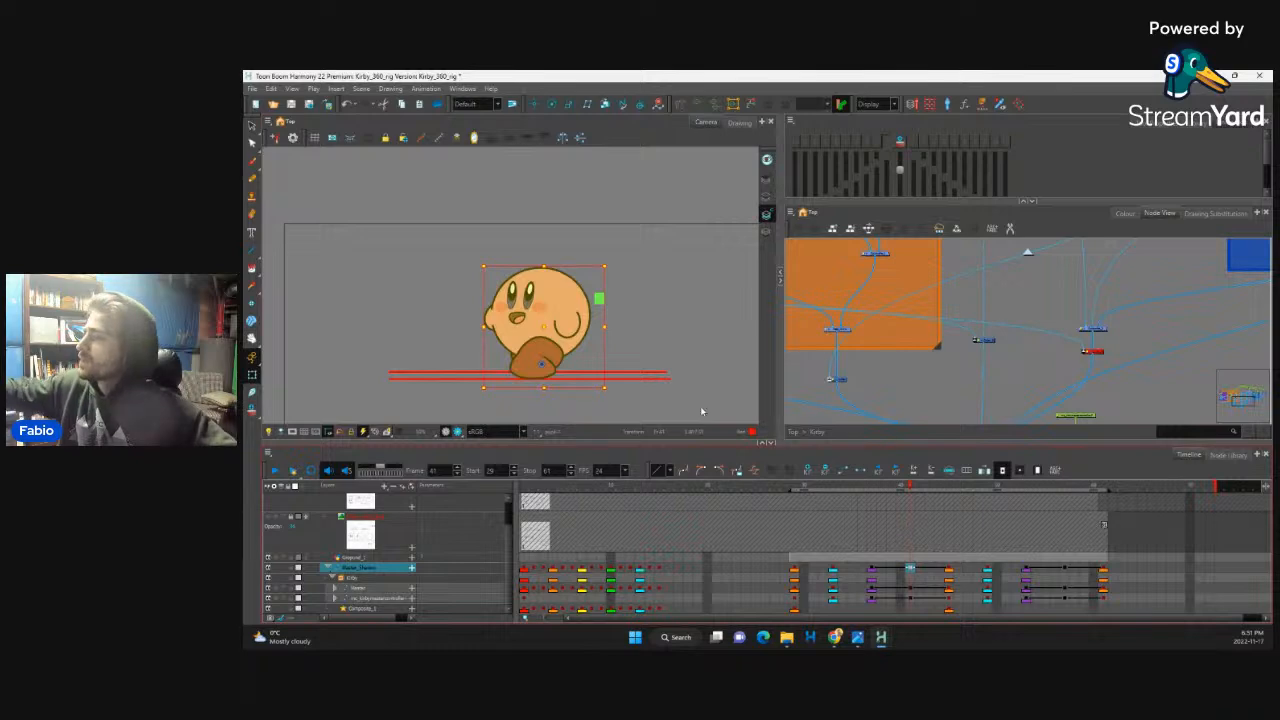
Step: Select the near foot at frame 41 and lift it slightly off the ground
{"action": "left_click", "coordinate": [549, 366]}
{"action": "left_click", "coordinate": [540, 349]}
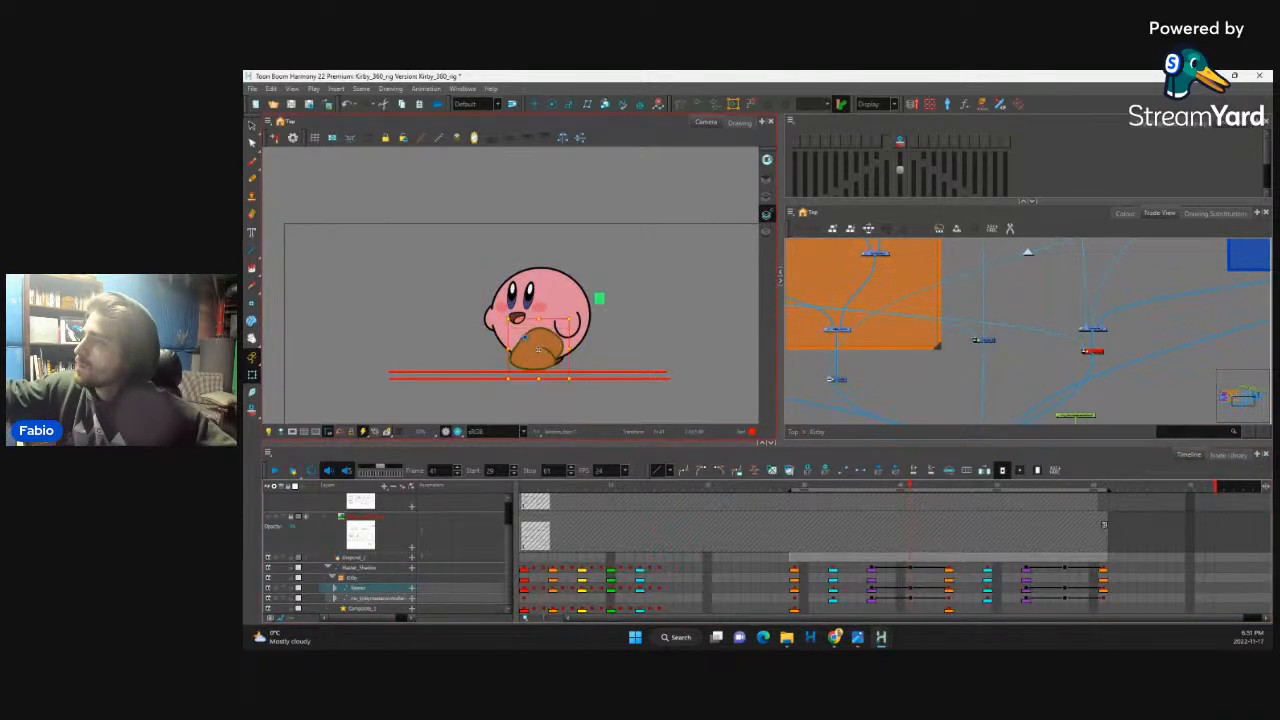
{"action": "left_click_drag", "start_coordinate": [532, 345], "coordinate": [549, 339]}
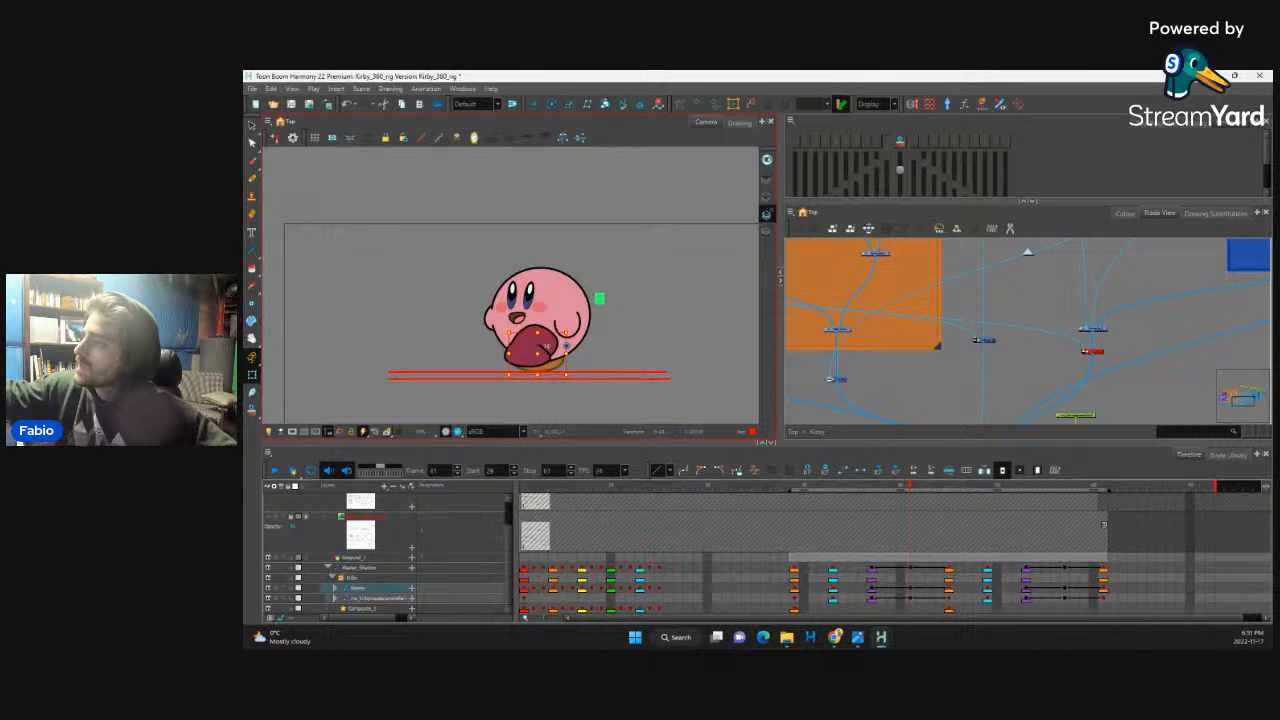
{"action": "left_click_drag", "start_coordinate": [906, 488], "coordinate": [906, 522]}
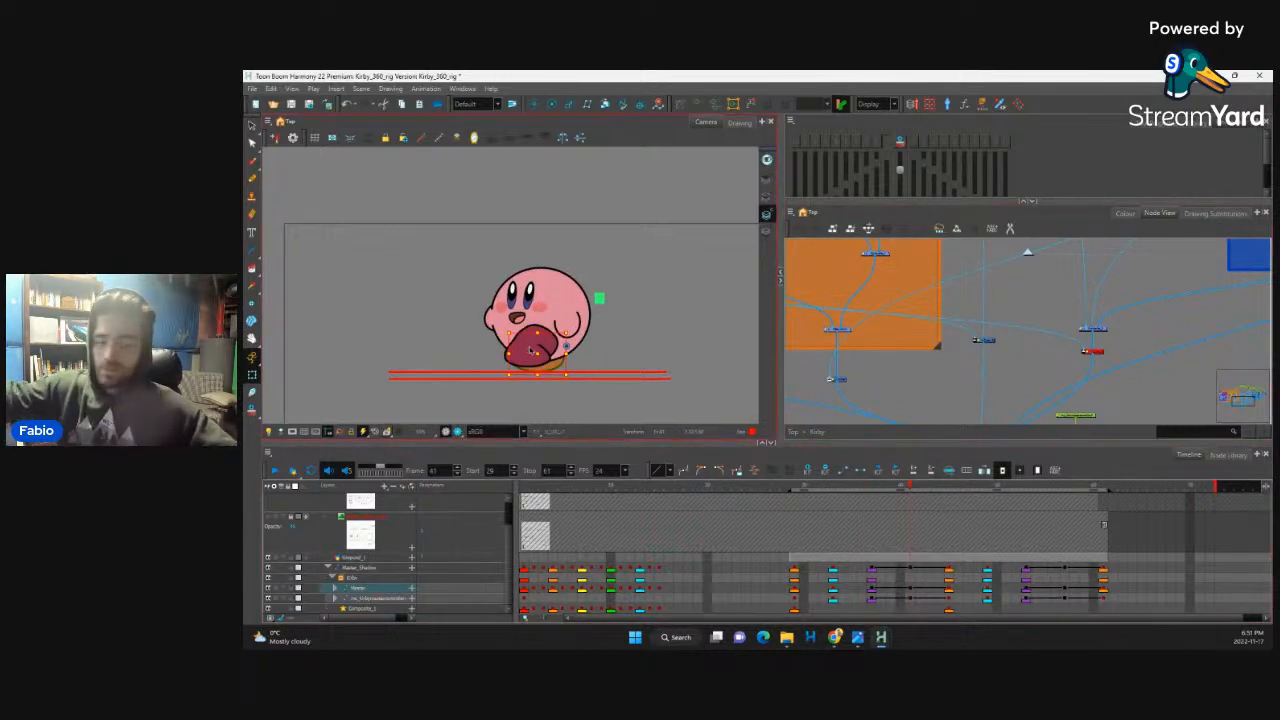
Step: Reshape the sole of the lifted foot at frame 41 with its deformation points so the toe tilts upward
{"action": "scroll", "coordinate": [528, 347], "scroll_direction": "up", "scroll_amount": 5}
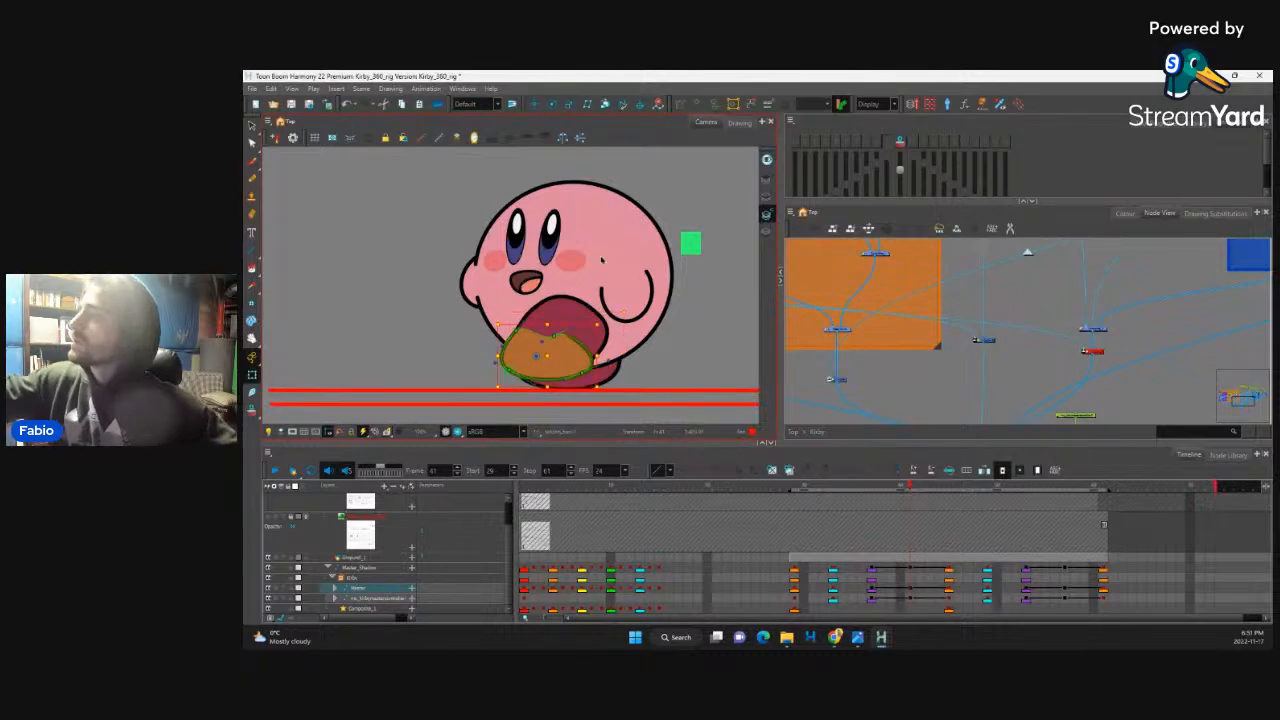
{"action": "left_click_drag", "start_coordinate": [508, 369], "coordinate": [513, 305]}
{"action": "mouse_move", "coordinate": [587, 373]}
{"action": "left_mouse_down"}
{"action": "mouse_move", "coordinate": [490, 336]}
{"action": "mouse_move", "coordinate": [559, 342]}
{"action": "mouse_move", "coordinate": [590, 360]}
{"action": "mouse_move", "coordinate": [600, 345]}
{"action": "mouse_move", "coordinate": [580, 349]}
{"action": "mouse_move", "coordinate": [582, 370]}
{"action": "mouse_move", "coordinate": [535, 372]}
{"action": "mouse_move", "coordinate": [492, 338]}
{"action": "mouse_move", "coordinate": [565, 375]}
{"action": "left_mouse_up"}
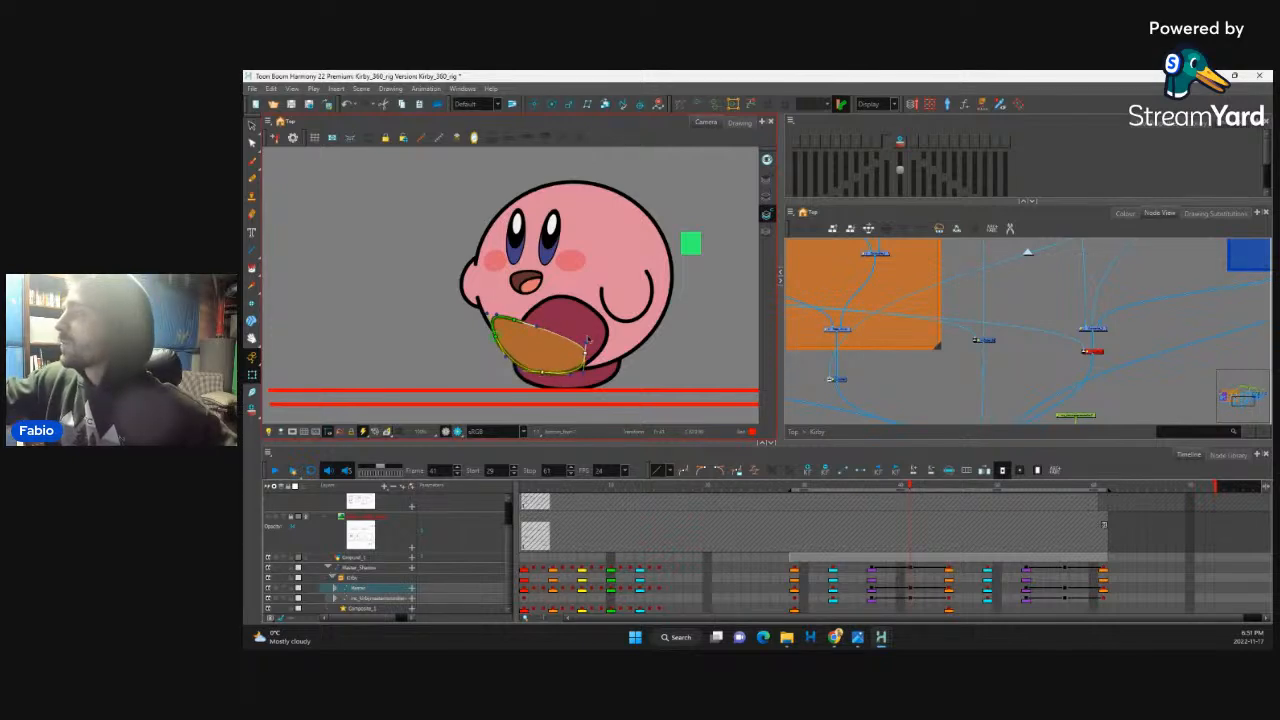
{"action": "left_click", "coordinate": [526, 320]}
{"action": "mouse_move", "coordinate": [513, 337]}
{"action": "left_mouse_down"}
{"action": "mouse_move", "coordinate": [504, 330]}
{"action": "mouse_move", "coordinate": [531, 302]}
{"action": "mouse_move", "coordinate": [521, 344]}
{"action": "mouse_move", "coordinate": [514, 327]}
{"action": "left_mouse_up"}
{"action": "left_click_drag", "start_coordinate": [513, 316], "coordinate": [521, 311]}
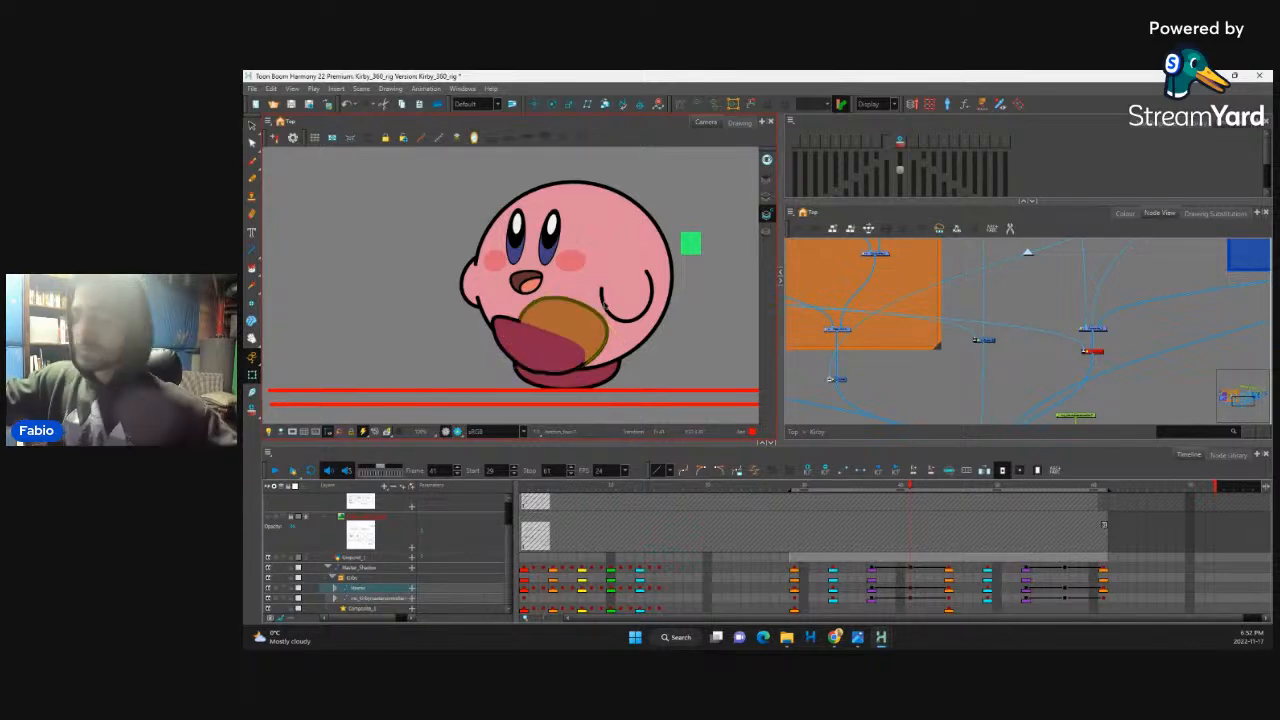
Step: Scrub from frame 36 to frame 51 to check how the lifted foot moves through the step
{"action": "scroll", "coordinate": [597, 311], "scroll_direction": "down", "scroll_amount": 3}
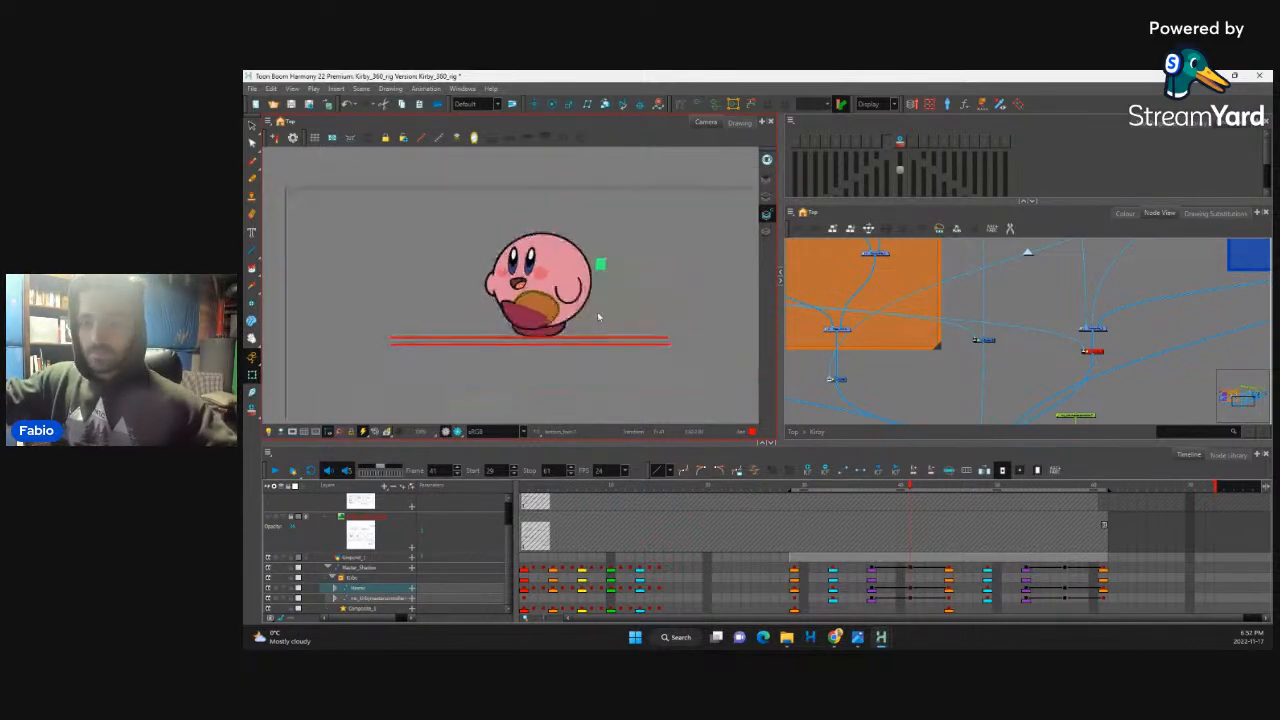
{"action": "scroll", "coordinate": [597, 311], "scroll_direction": "down", "scroll_amount": 2}
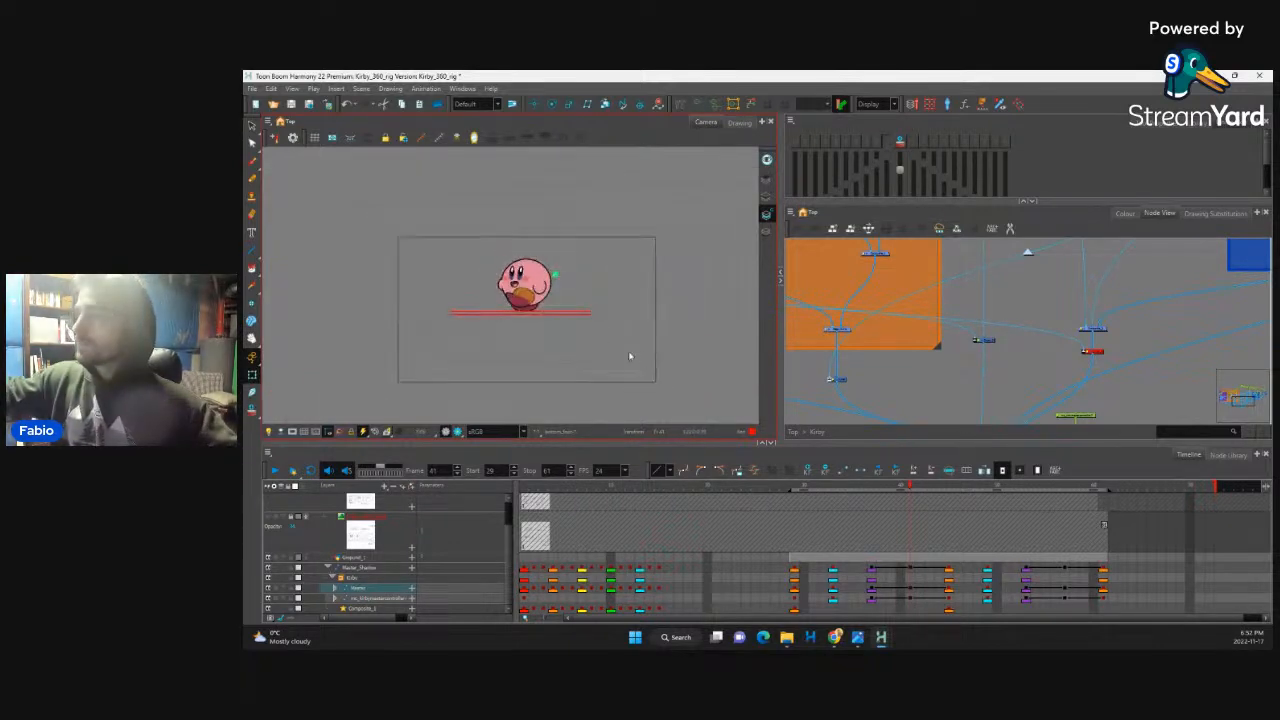
{"action": "left_click", "coordinate": [871, 510]}
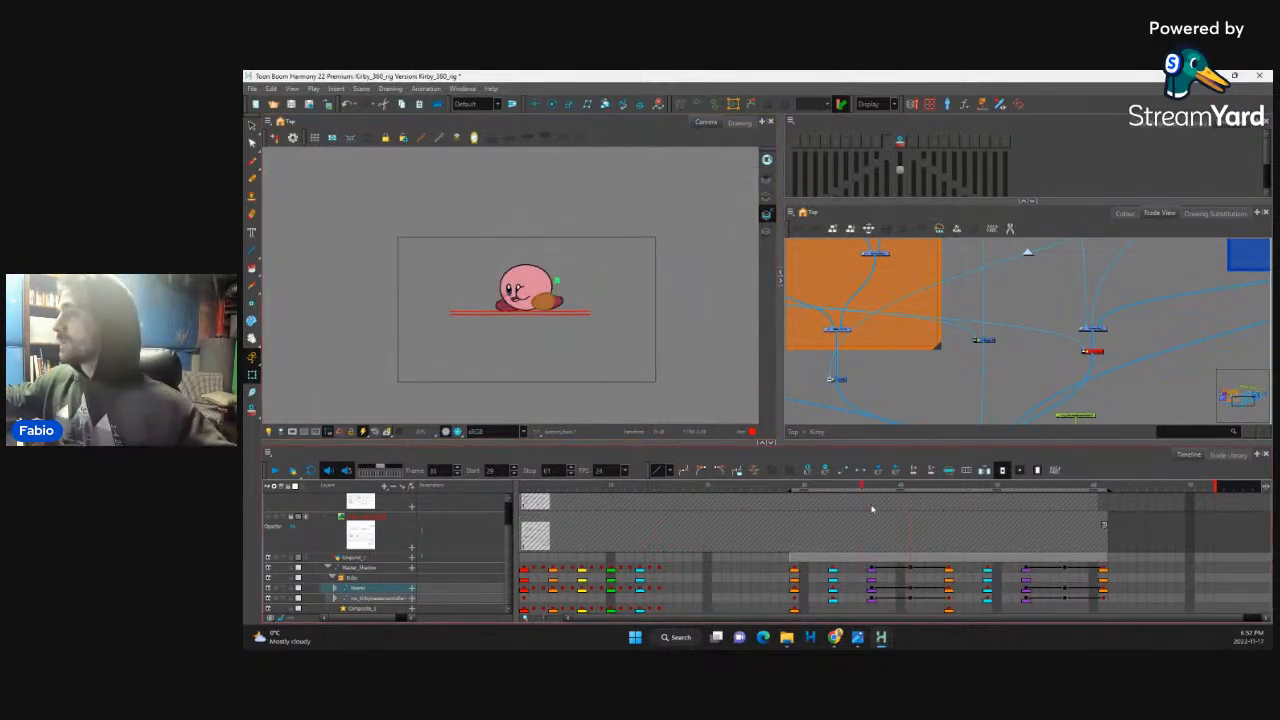
{"action": "left_click_drag", "start_coordinate": [871, 508], "coordinate": [1003, 546]}
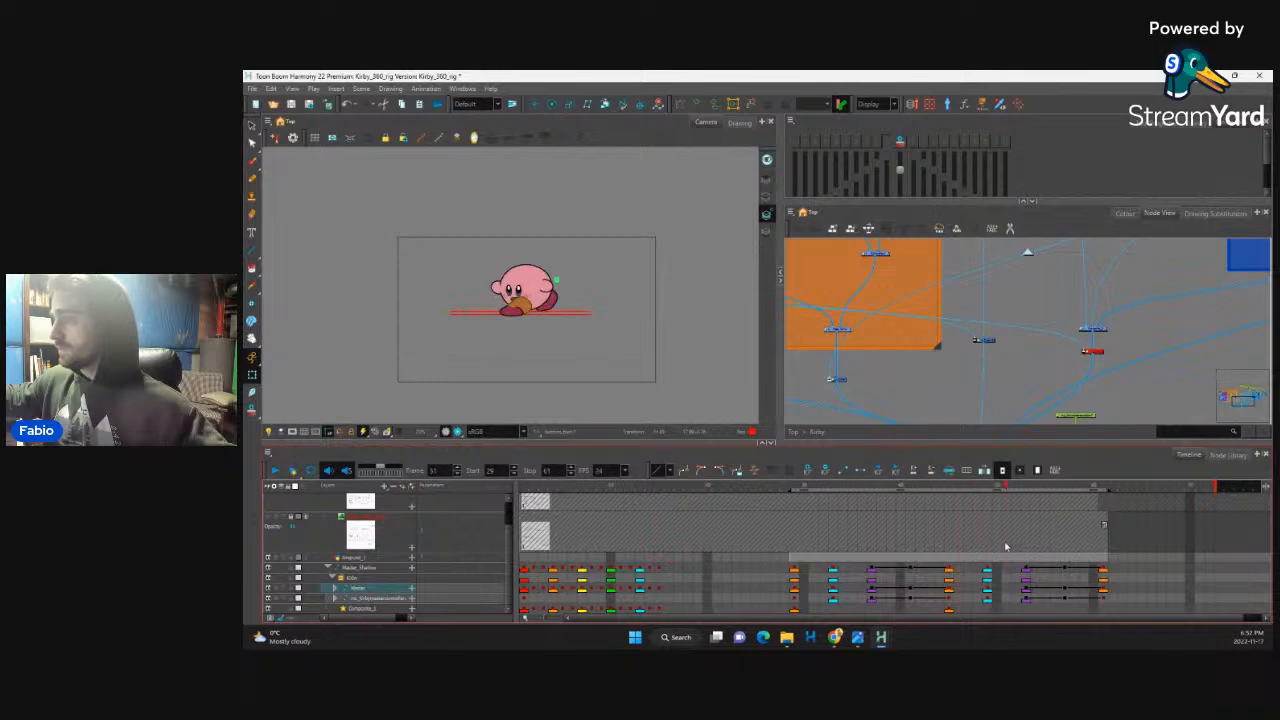
Step: Select Kirby's near leg and examine its pose from frame 45 through frame 56
{"action": "left_click", "coordinate": [520, 309]}
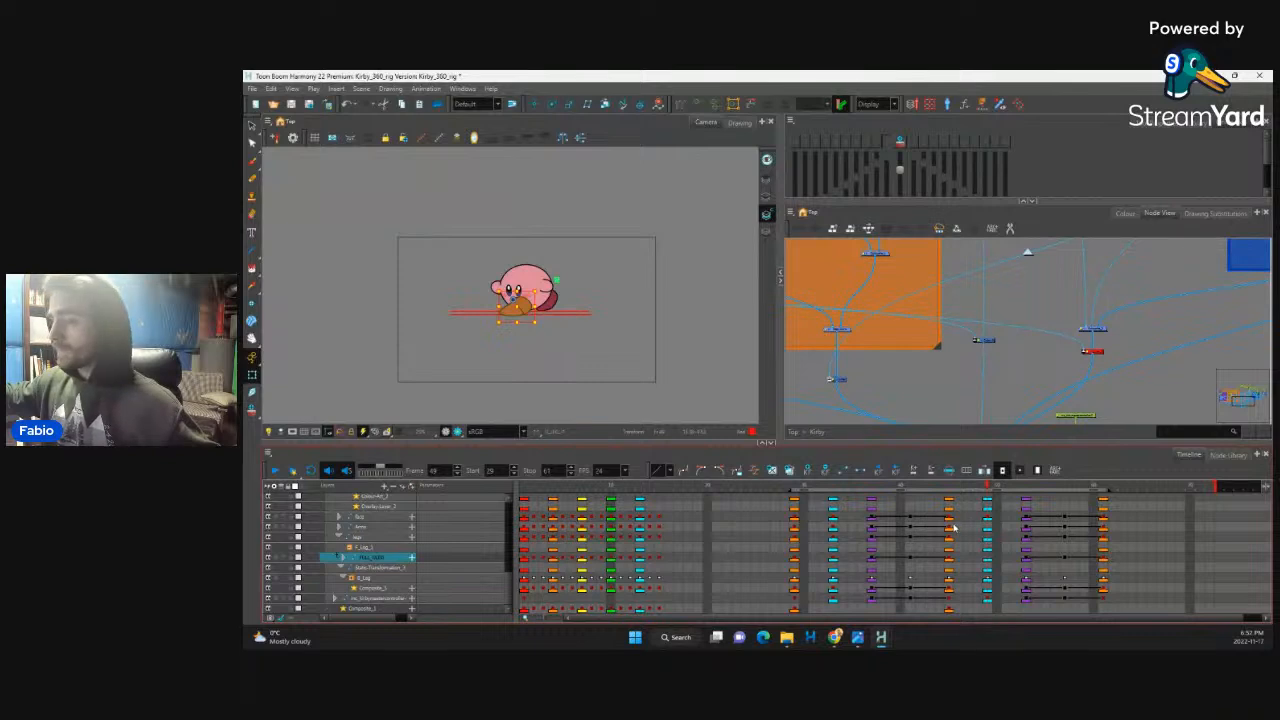
{"action": "left_click", "coordinate": [949, 561]}
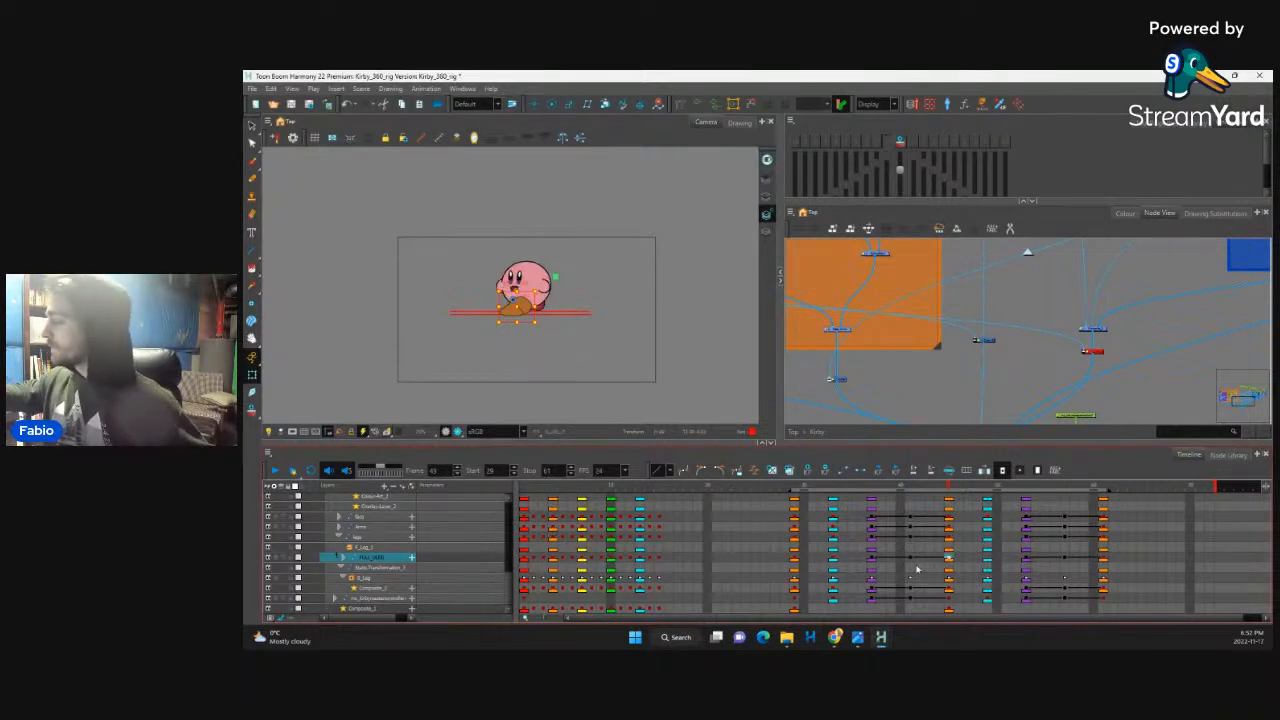
{"action": "key", "text": "period"}
{"action": "key", "text": "period"}
{"action": "key", "text": "period"}
{"action": "key", "text": "comma"}
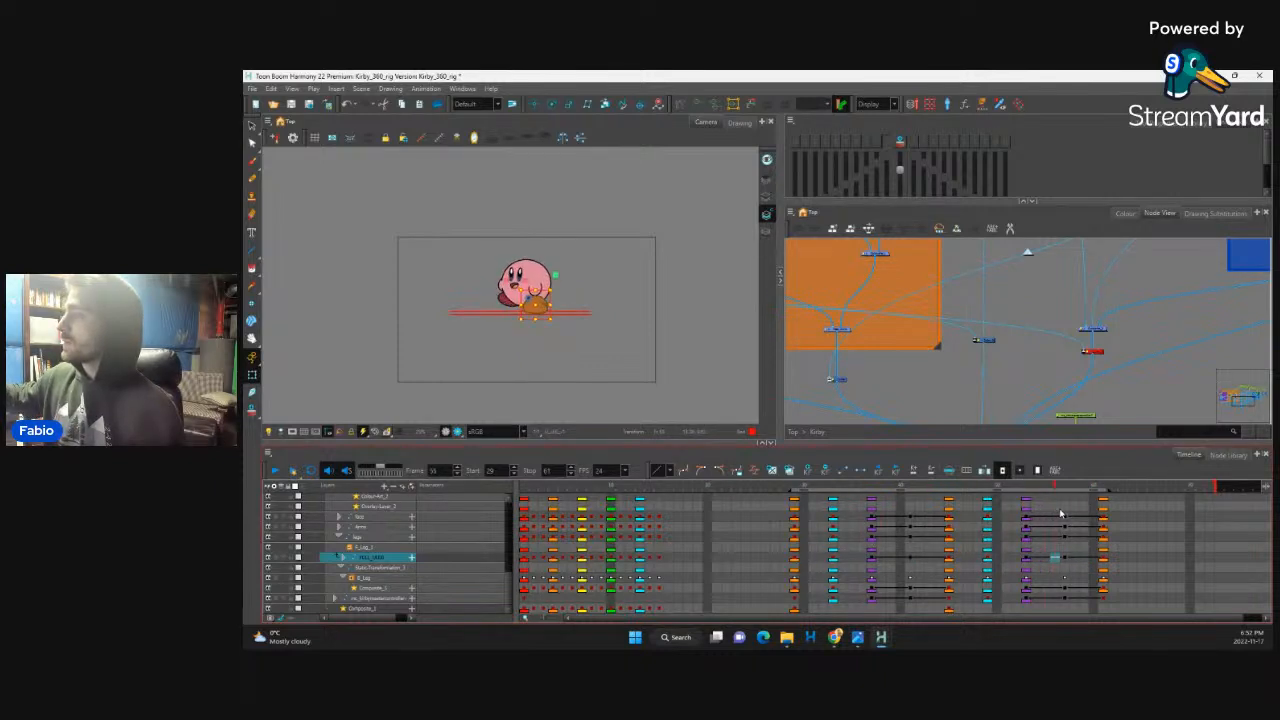
Step: Shift Kirby's far foot slightly forward at frame 57
{"action": "left_click", "coordinate": [589, 333]}
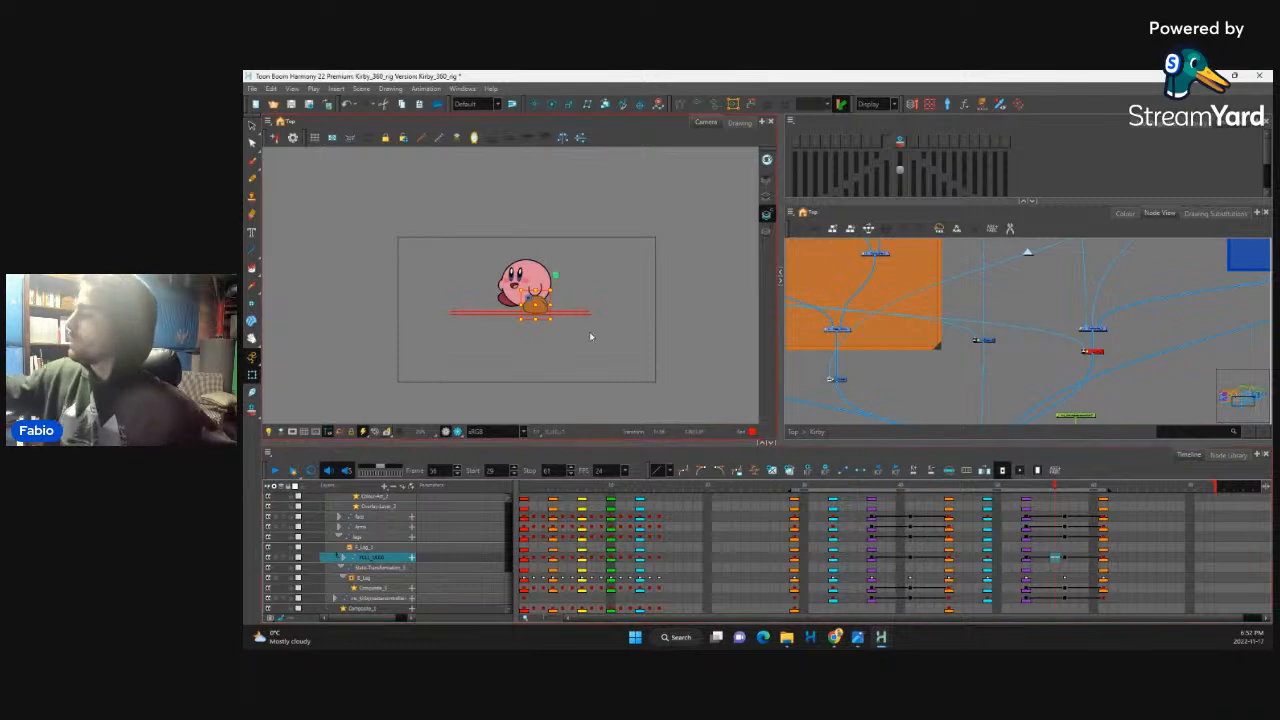
{"action": "key", "text": "period"}
{"action": "left_click", "coordinate": [502, 304]}
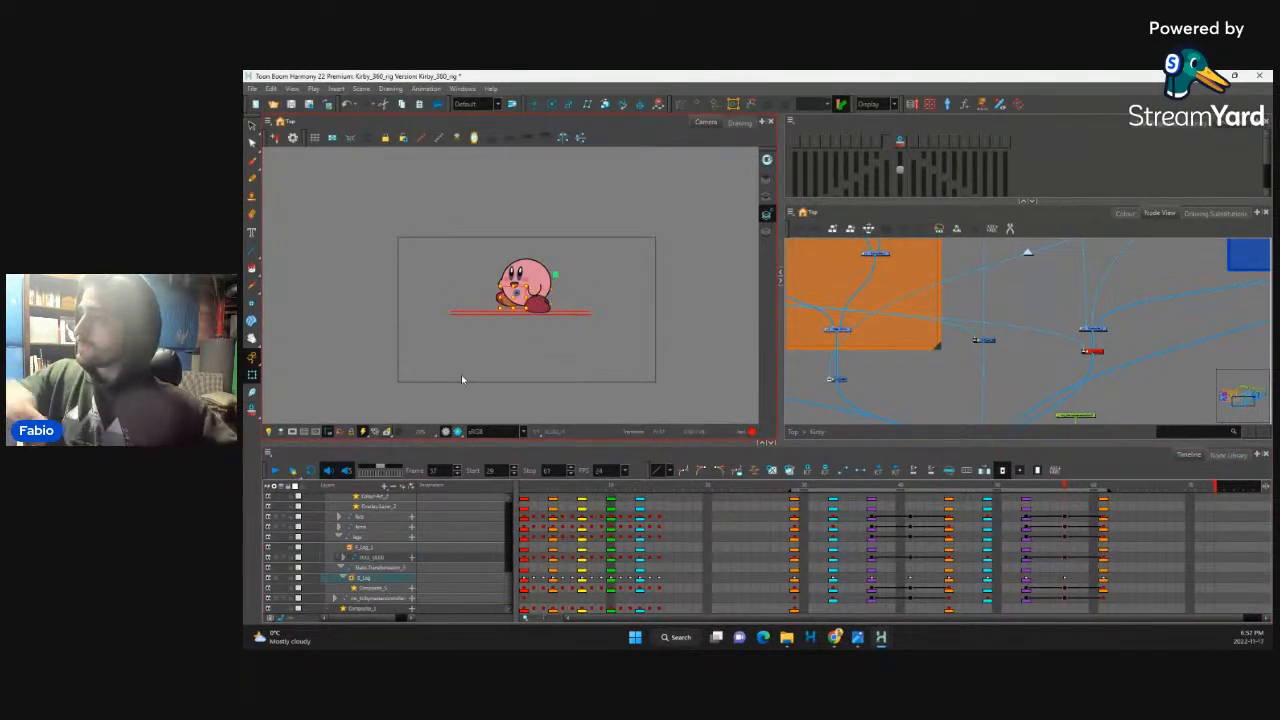
{"action": "key", "text": "bracketright"}
{"action": "key", "text": "bracketright"}
{"action": "key", "text": "bracketright"}
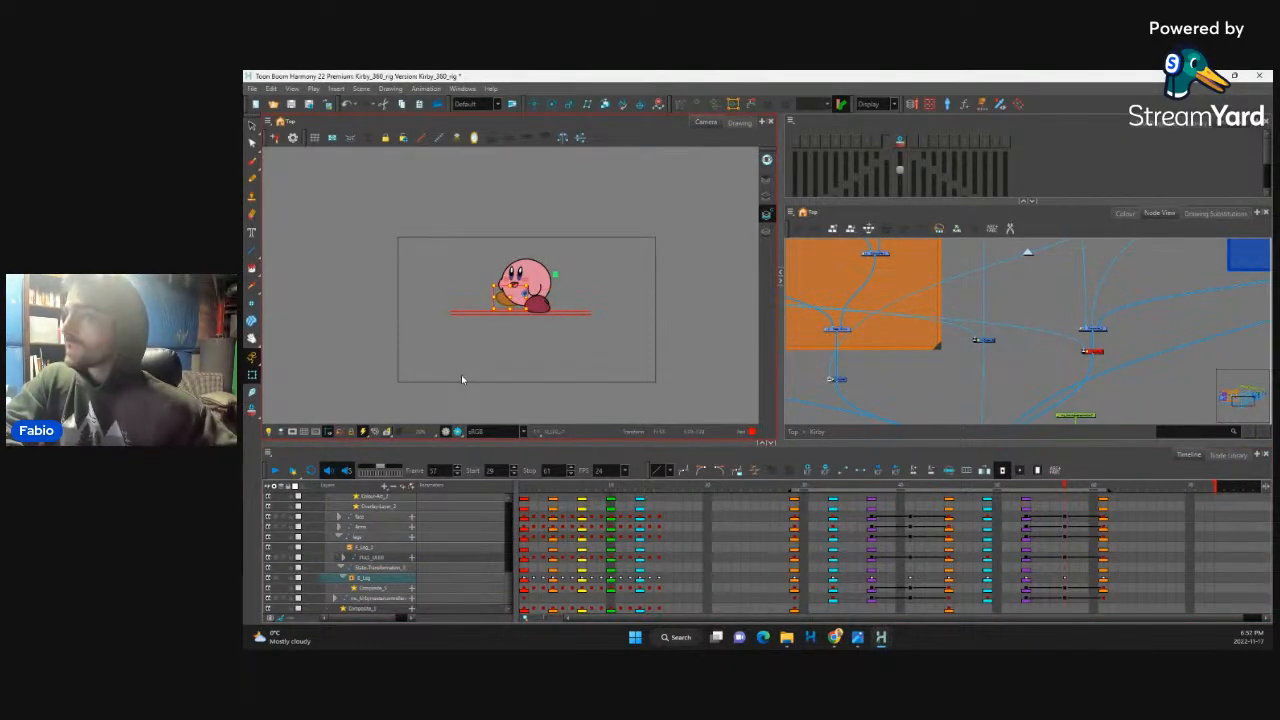
{"action": "key", "text": "bracketright"}
Step: Select the whole Kirby rig and convert its keyframes from frame 37 to frame 57 into stop-motion keyframes
{"action": "left_click", "coordinate": [541, 306]}
{"action": "key", "text": "b"}
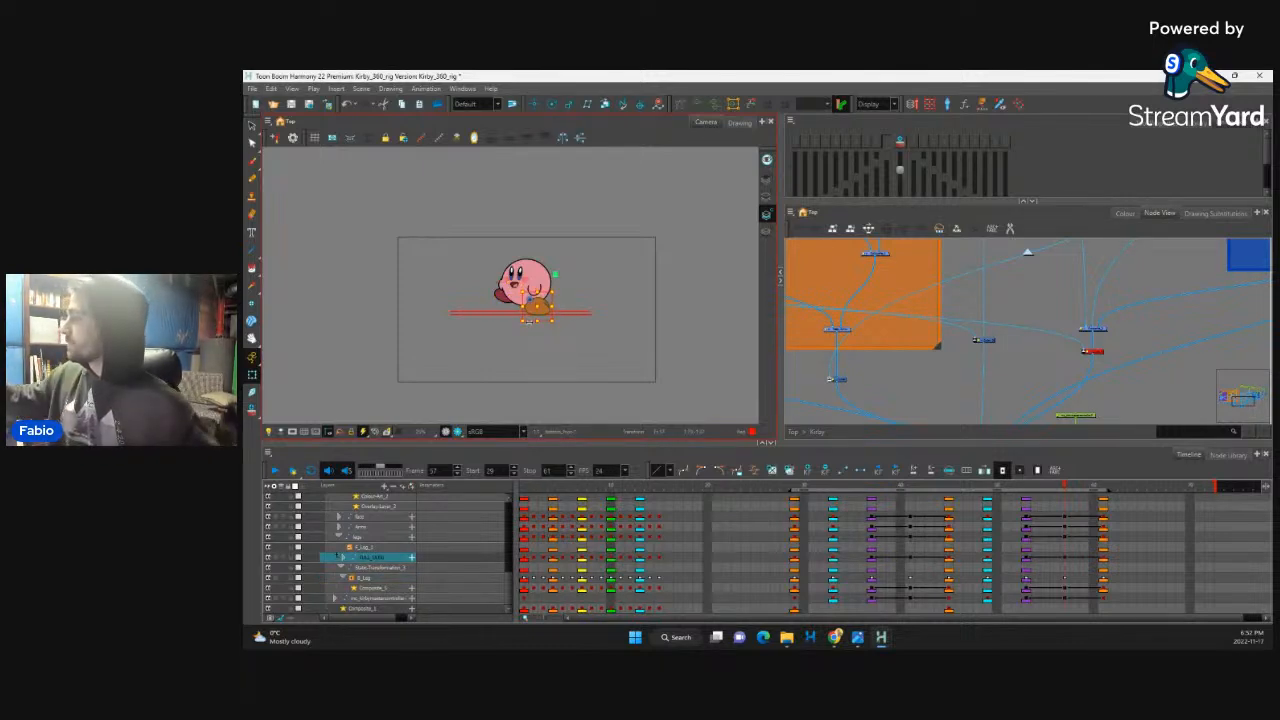
{"action": "key", "text": "b"}
{"action": "key", "text": "b"}
{"action": "key", "text": "b"}
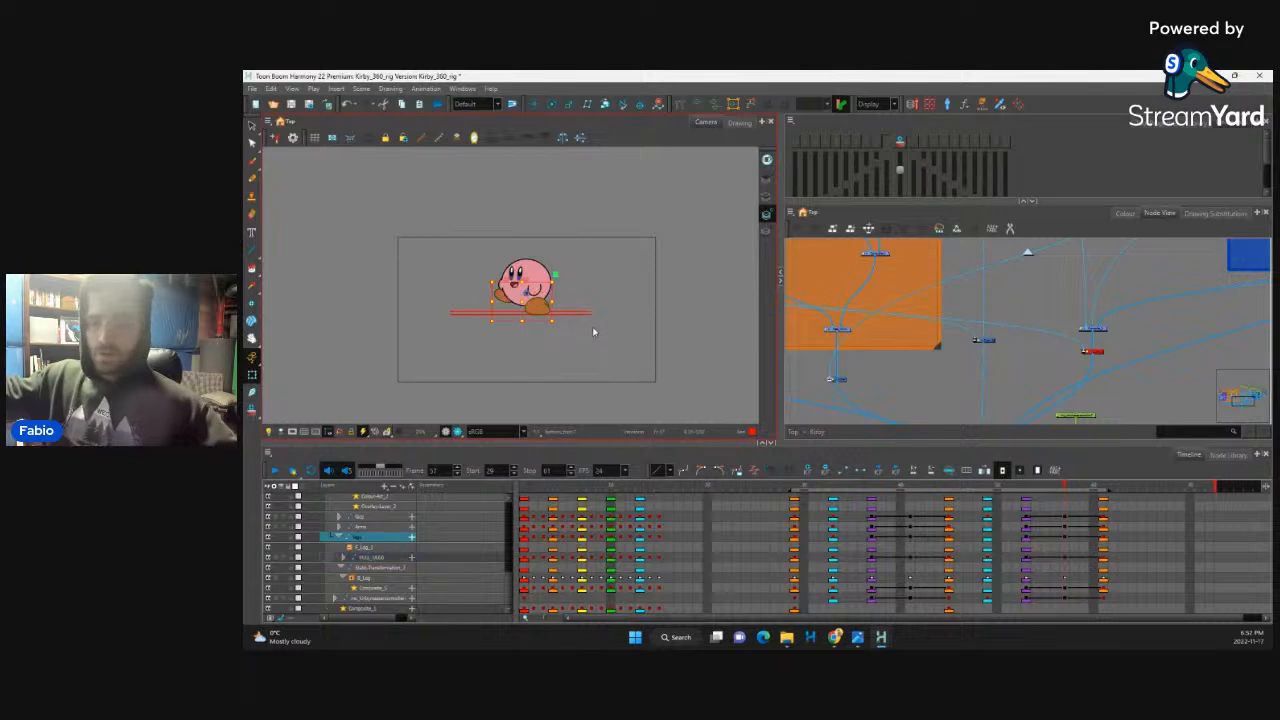
{"action": "left_click", "coordinate": [825, 457]}
{"action": "key", "text": "f"}
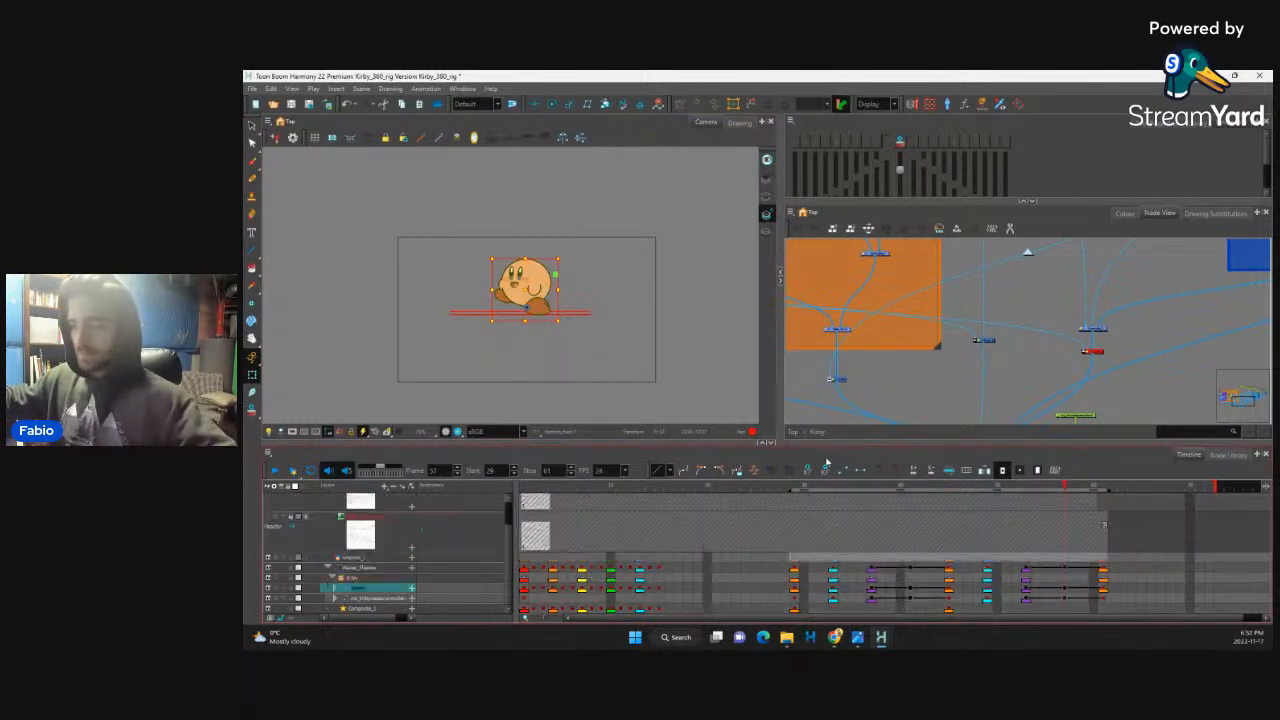
{"action": "left_click_drag", "start_coordinate": [868, 569], "coordinate": [1064, 600]}
Step: Turn on looping and play back the walk cycle between frames 29 and 61
{"action": "left_click", "coordinate": [793, 587]}
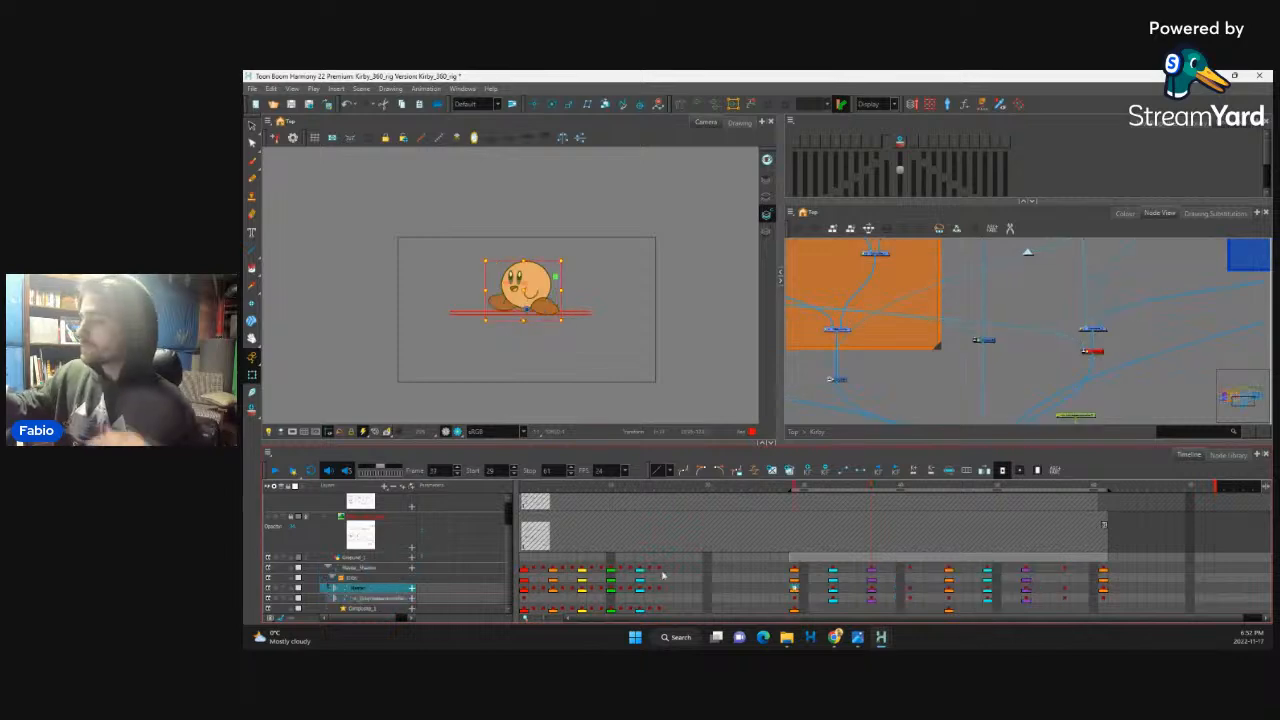
{"action": "left_click", "coordinate": [275, 471]}
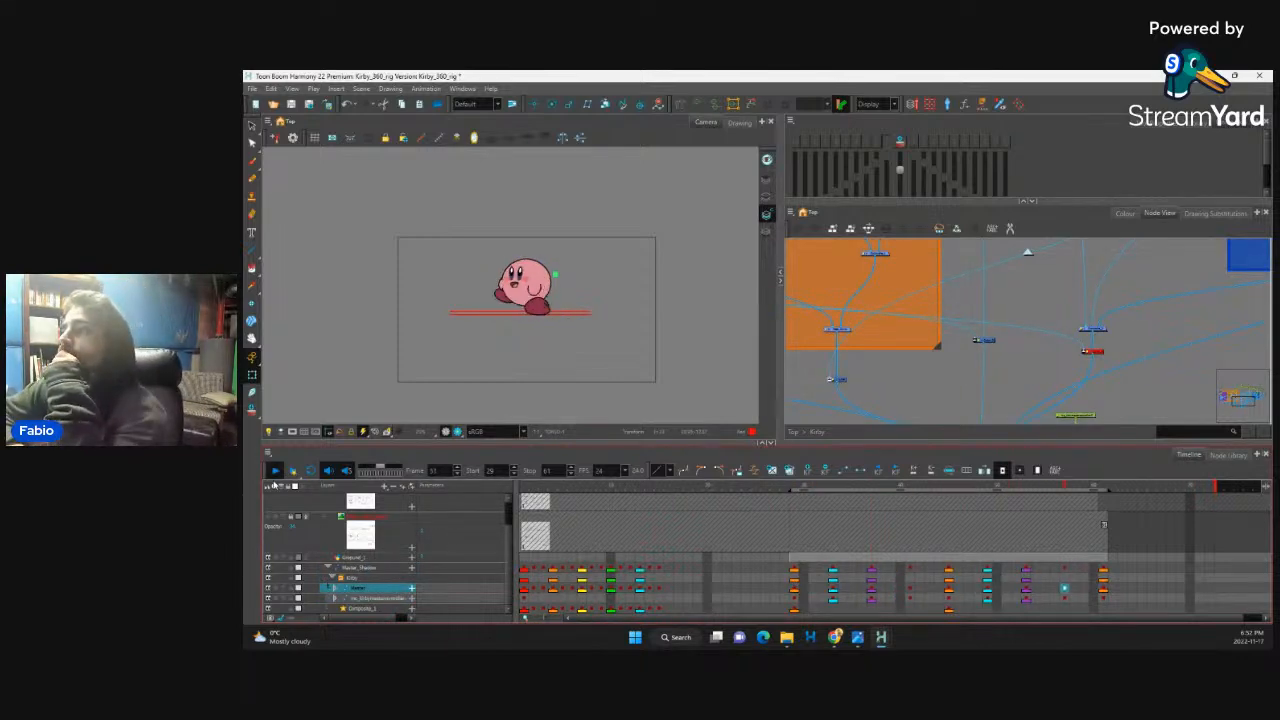
{"action": "left_click", "coordinate": [311, 471]}
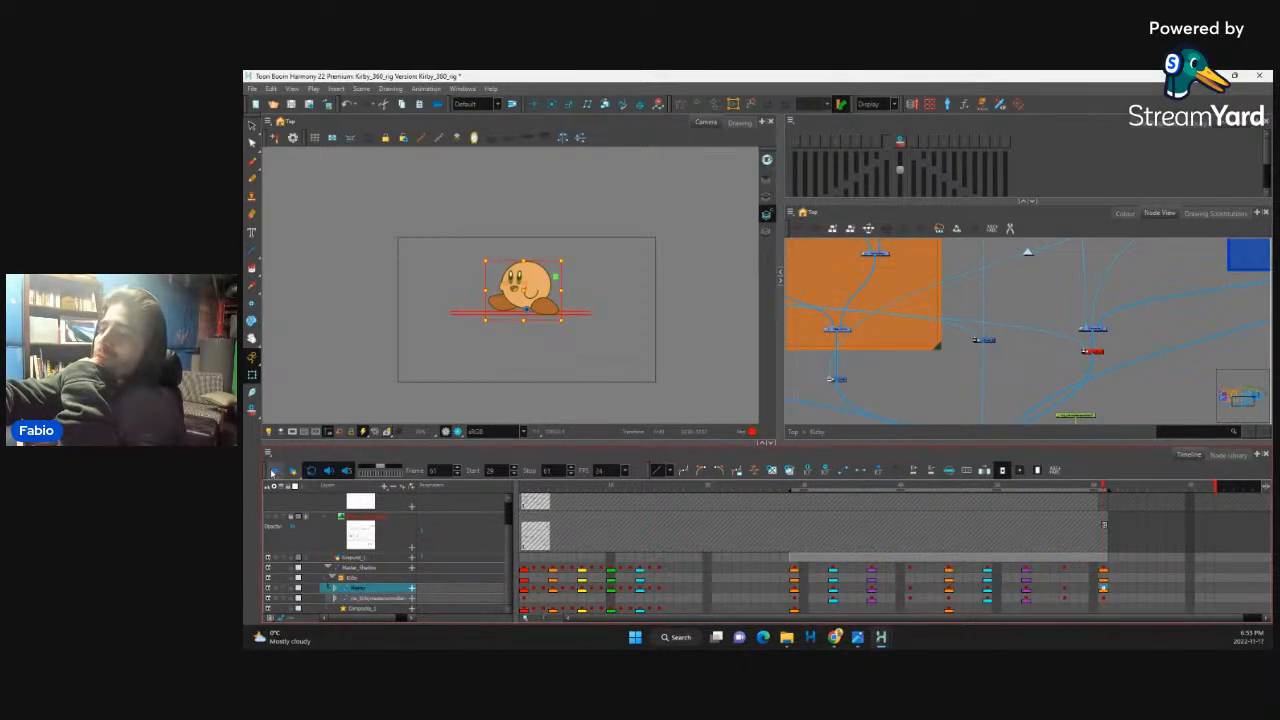
{"action": "left_click", "coordinate": [275, 471]}
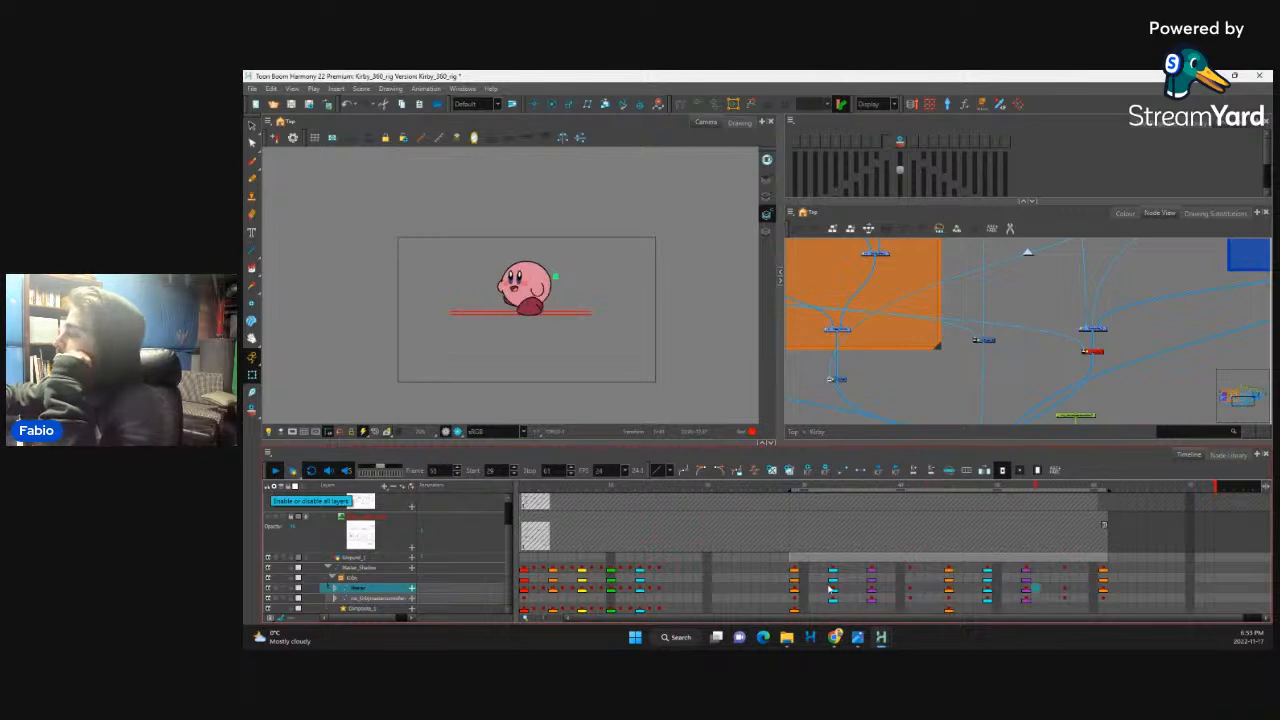
{"action": "left_click", "coordinate": [275, 471]}
Step: Examine the walk cycle's key poses one by one from frame 33 to frame 61, comparing the first and last poses
{"action": "left_click", "coordinate": [832, 590]}
{"action": "left_click", "coordinate": [870, 592]}
{"action": "left_click", "coordinate": [910, 592]}
{"action": "left_click", "coordinate": [952, 591]}
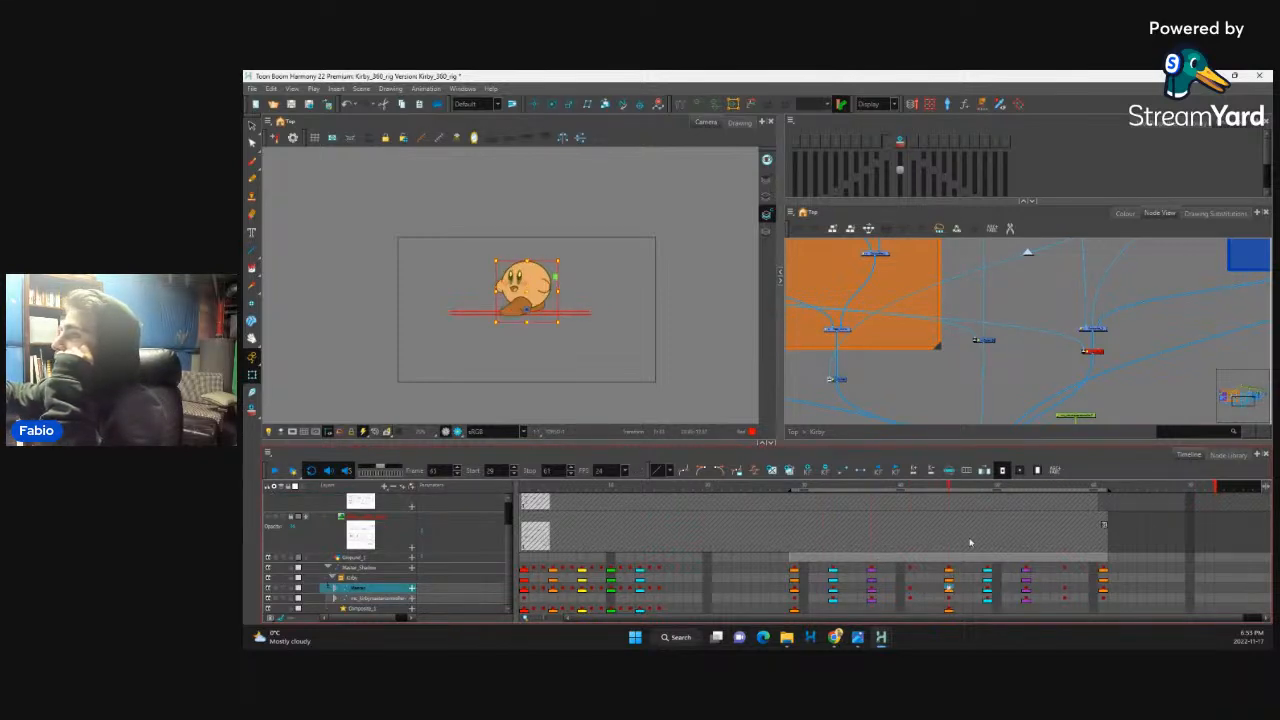
{"action": "left_click", "coordinate": [988, 591]}
{"action": "left_click", "coordinate": [1025, 590]}
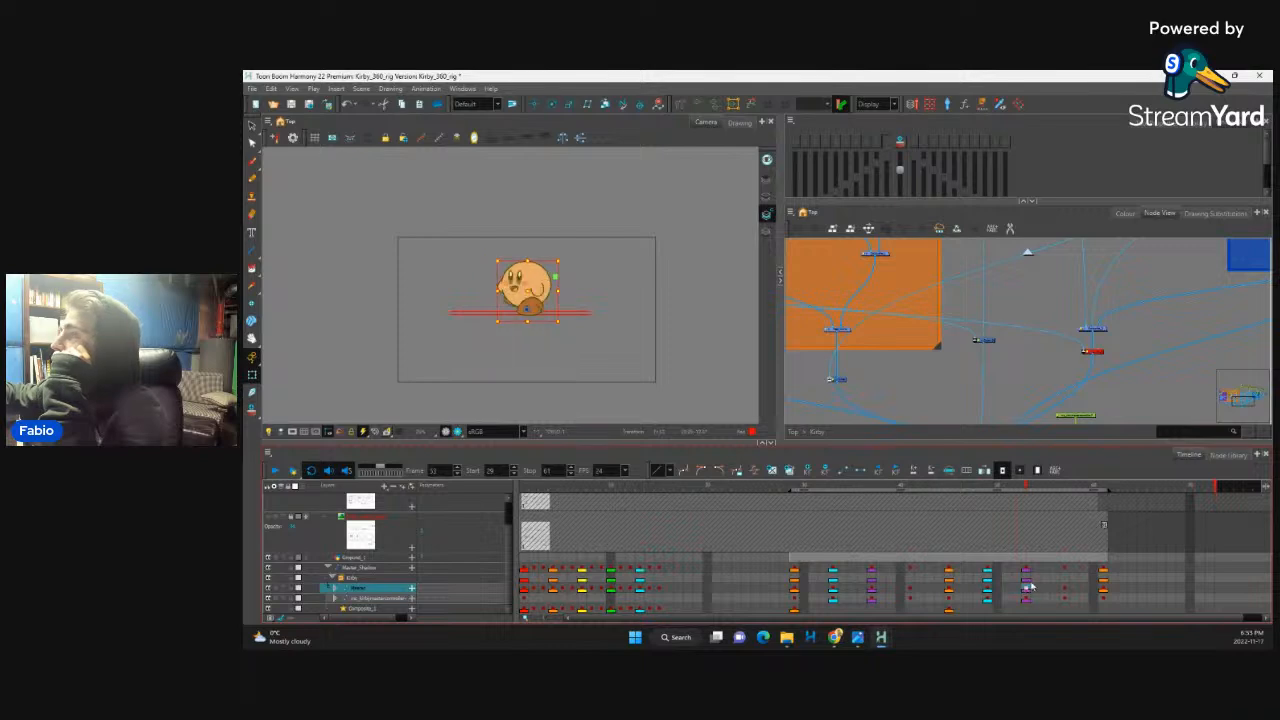
{"action": "left_click", "coordinate": [1065, 591]}
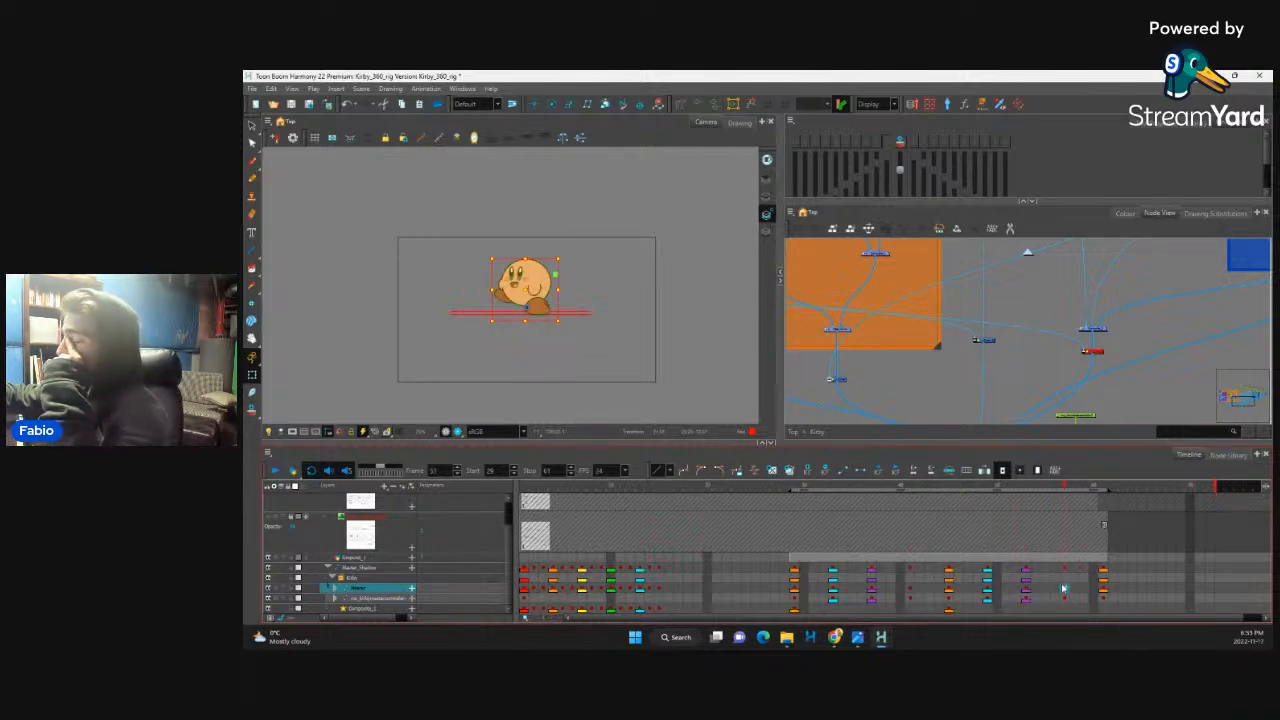
{"action": "left_click", "coordinate": [1102, 591]}
{"action": "left_click", "coordinate": [1060, 591]}
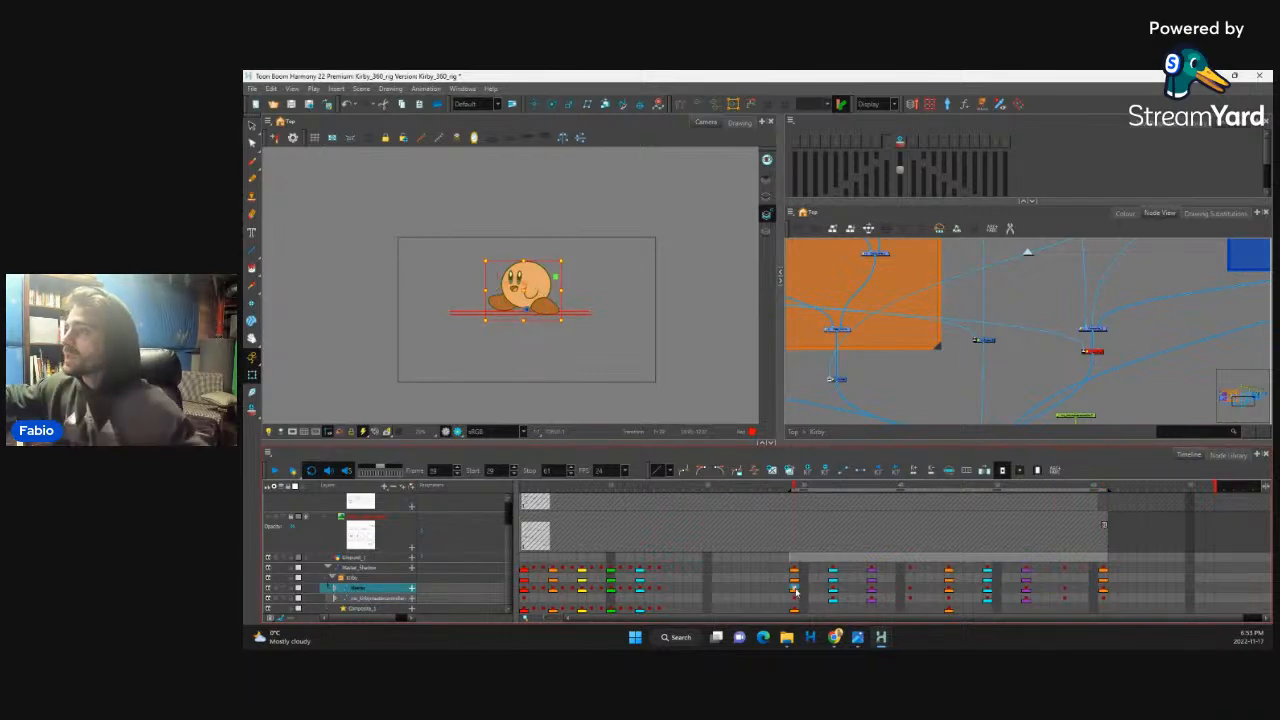
{"action": "left_click", "coordinate": [1103, 590]}
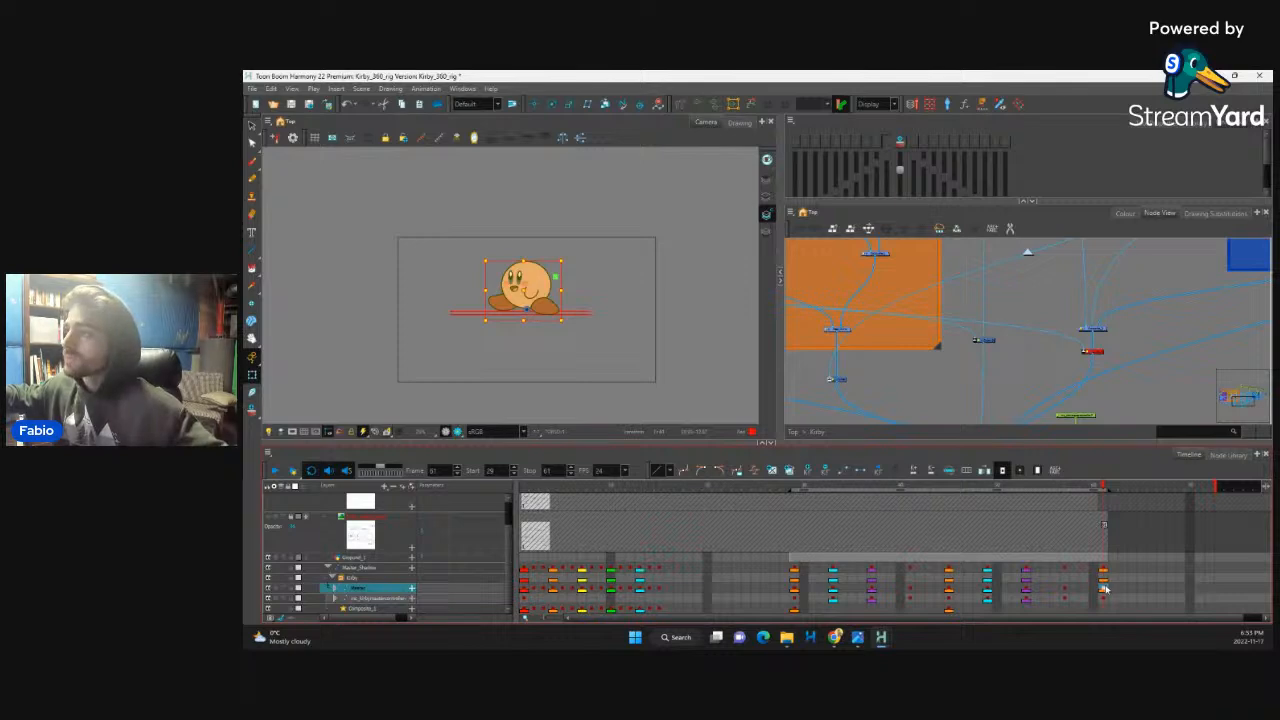
{"action": "left_click", "coordinate": [1064, 590]}
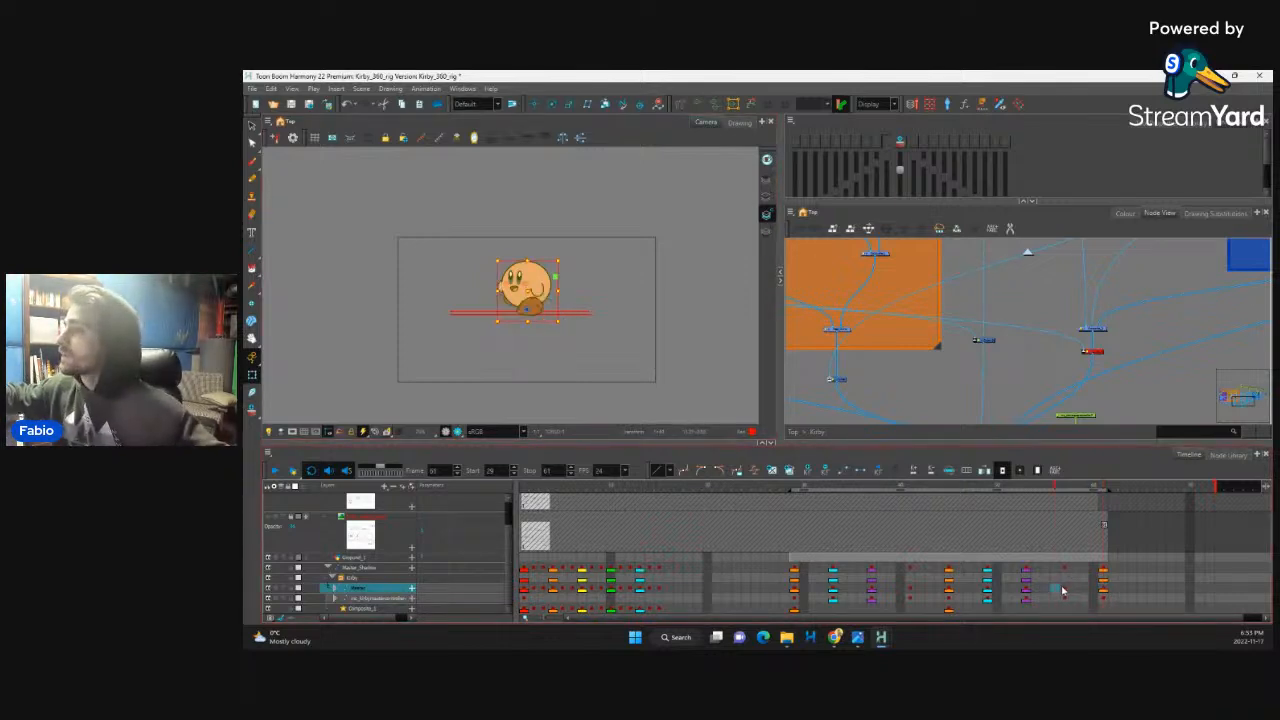
Step: Locate the arms layer in the timeline, remove its keyframe at frame 57 and interpolate the motion from frame 53 to frame 61
{"action": "left_click", "coordinate": [538, 287]}
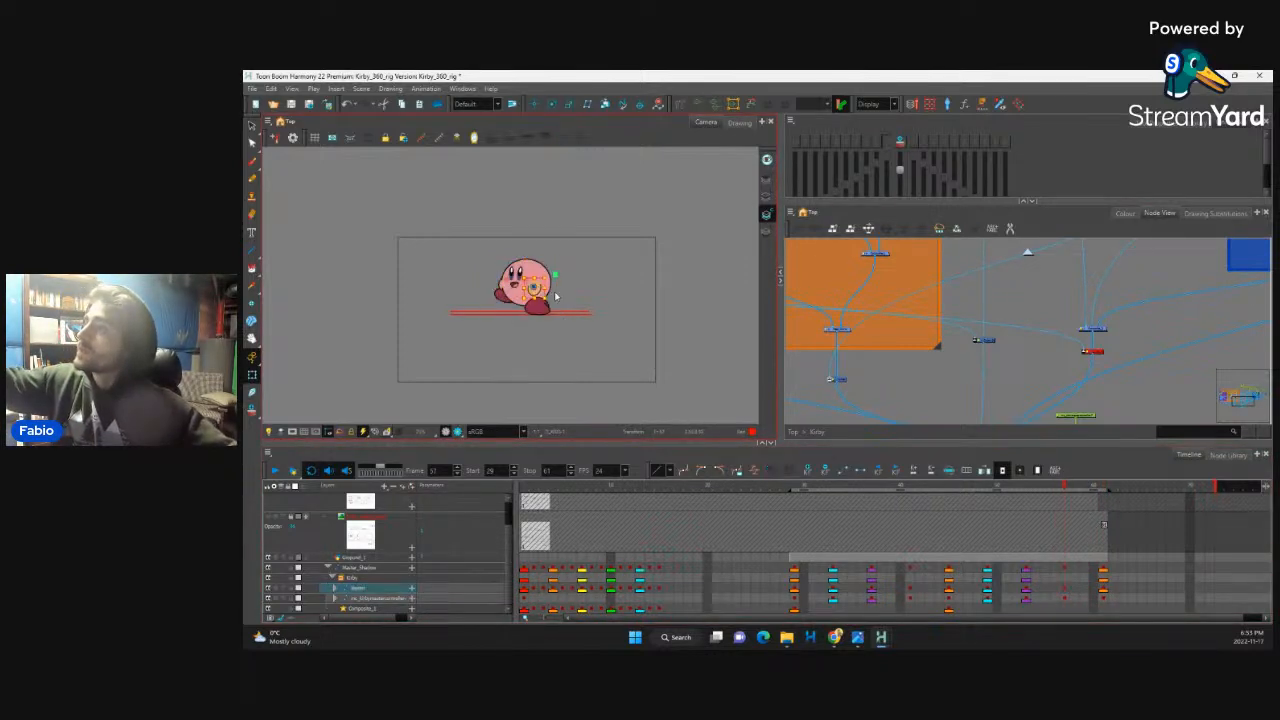
{"action": "left_click", "coordinate": [556, 274]}
{"action": "key", "text": "b"}
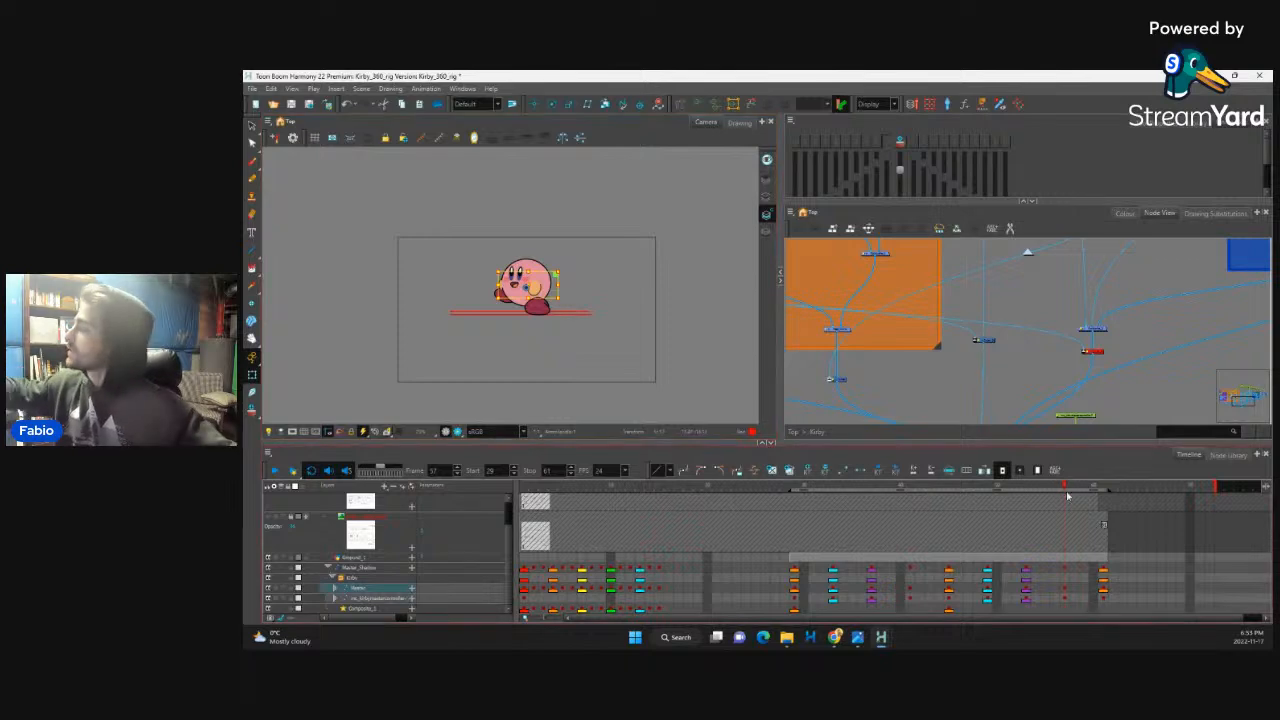
{"action": "key", "text": "o"}
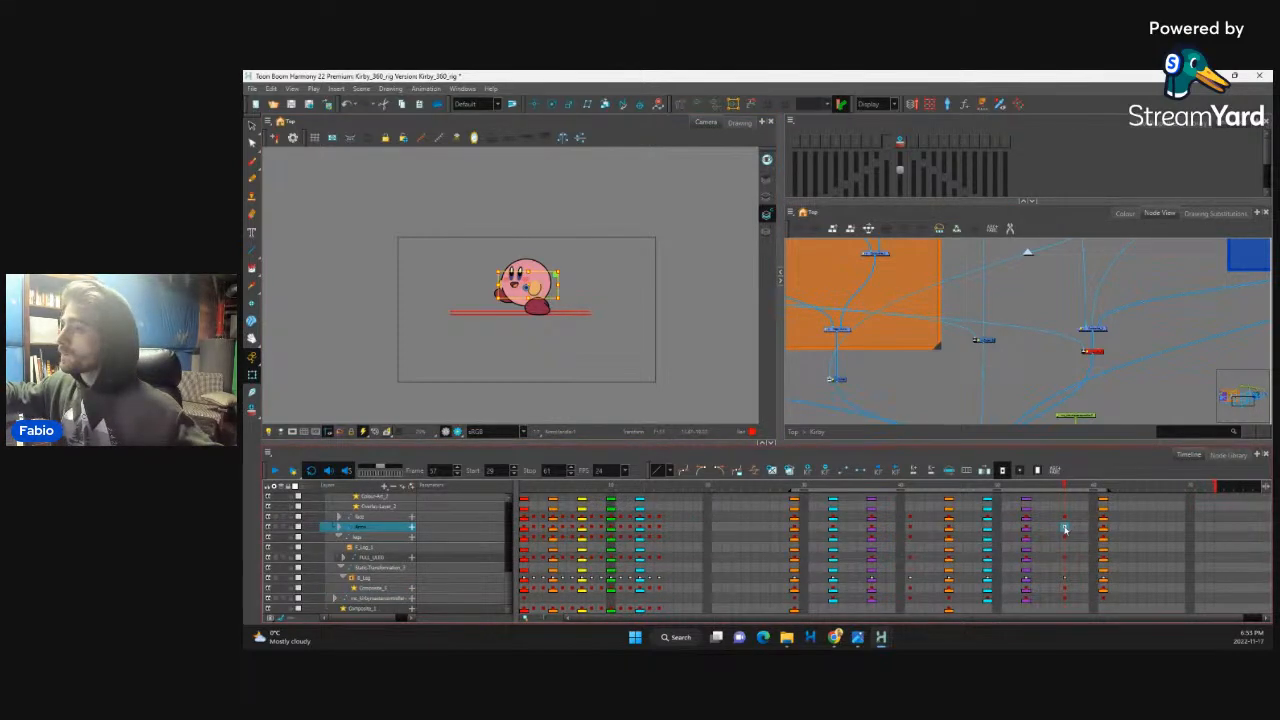
{"action": "left_click", "coordinate": [1028, 530]}
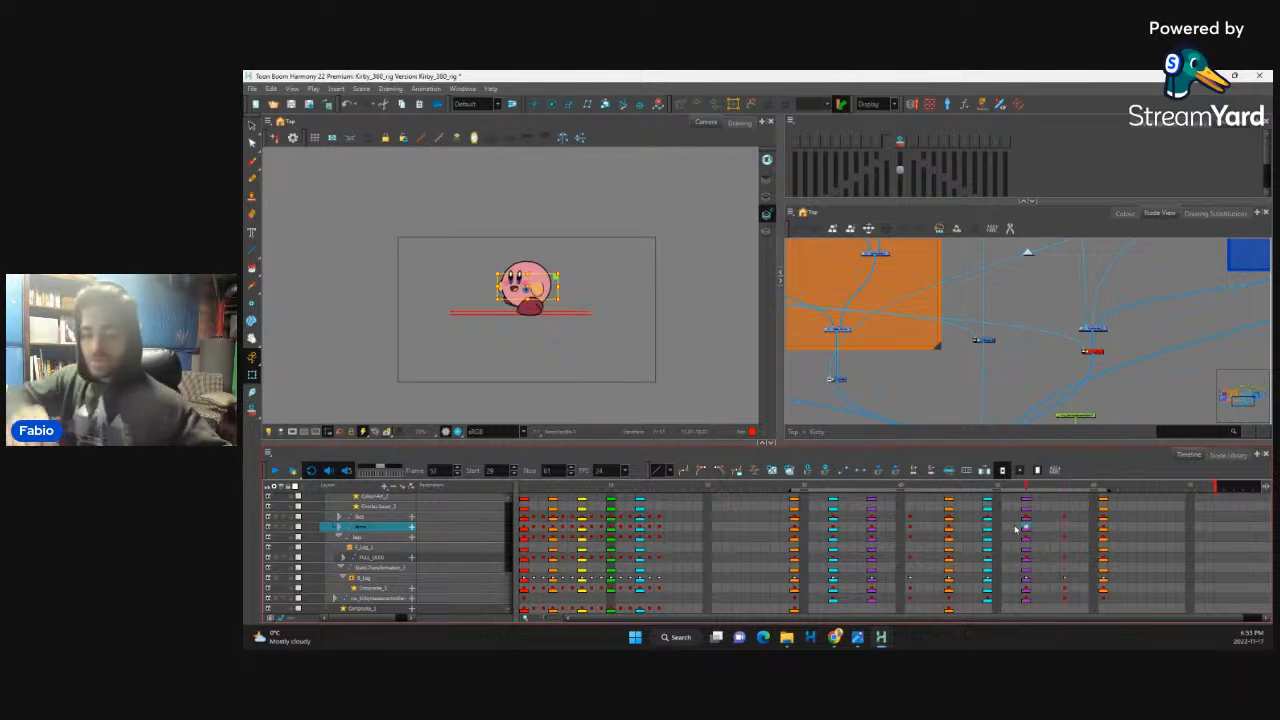
{"action": "key", "text": "ctrl+k"}
{"action": "key", "text": "period"}
{"action": "key", "text": "period"}
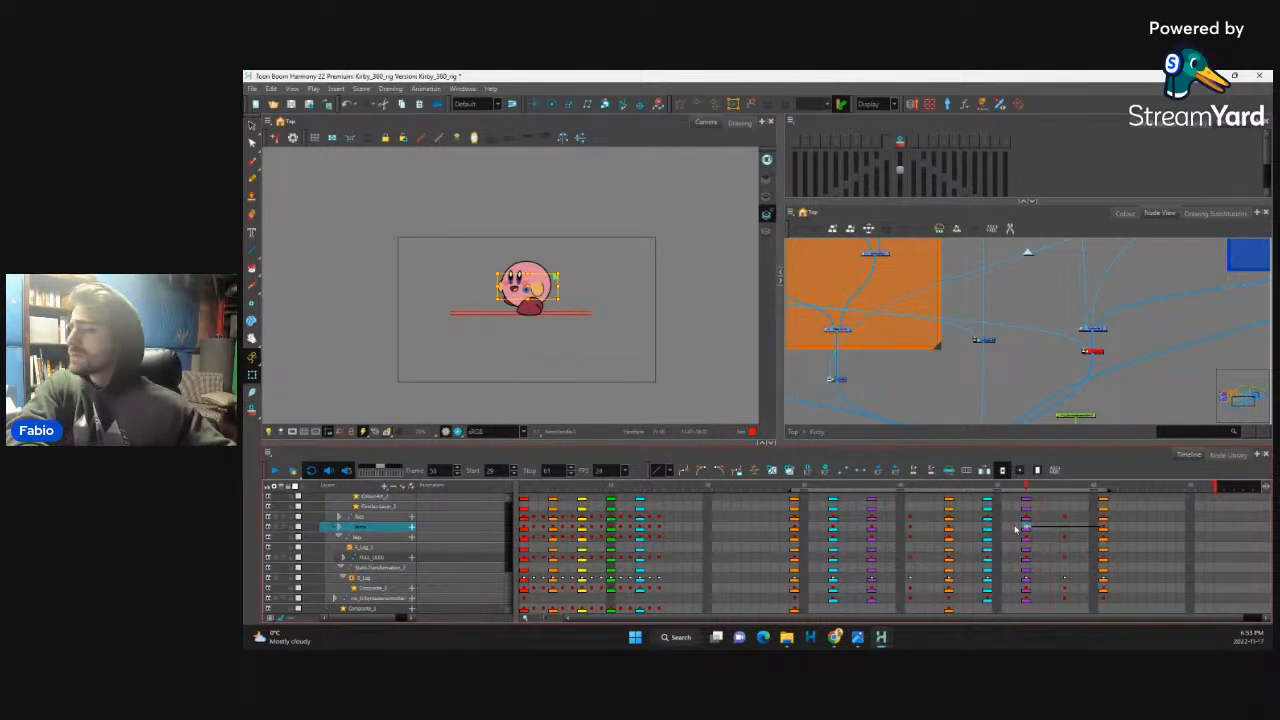
Step: Check the arms' in-between motion by stepping back and forth through the frames after frame 53
{"action": "key", "text": "Right"}
{"action": "key", "text": "Right"}
{"action": "key", "text": "Left"}
{"action": "key", "text": "Left"}
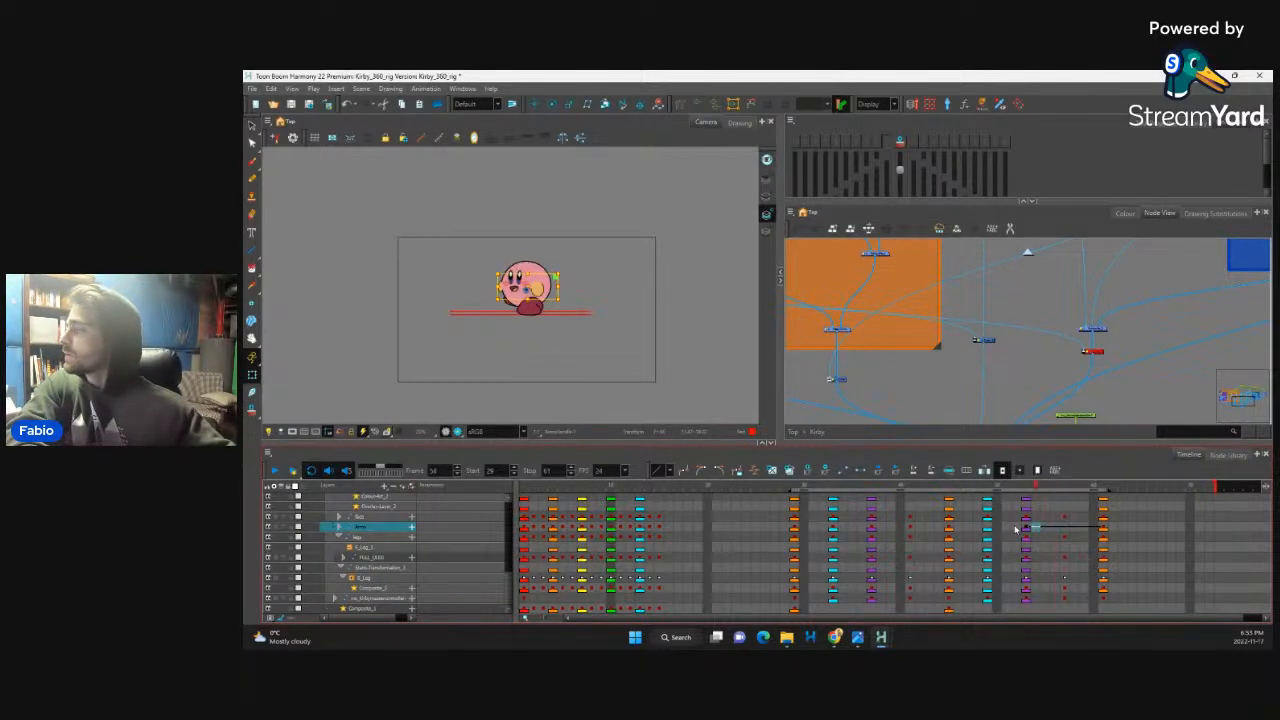
{"action": "key", "text": "Left"}
{"action": "key", "text": "Left"}
{"action": "key", "text": "Left"}
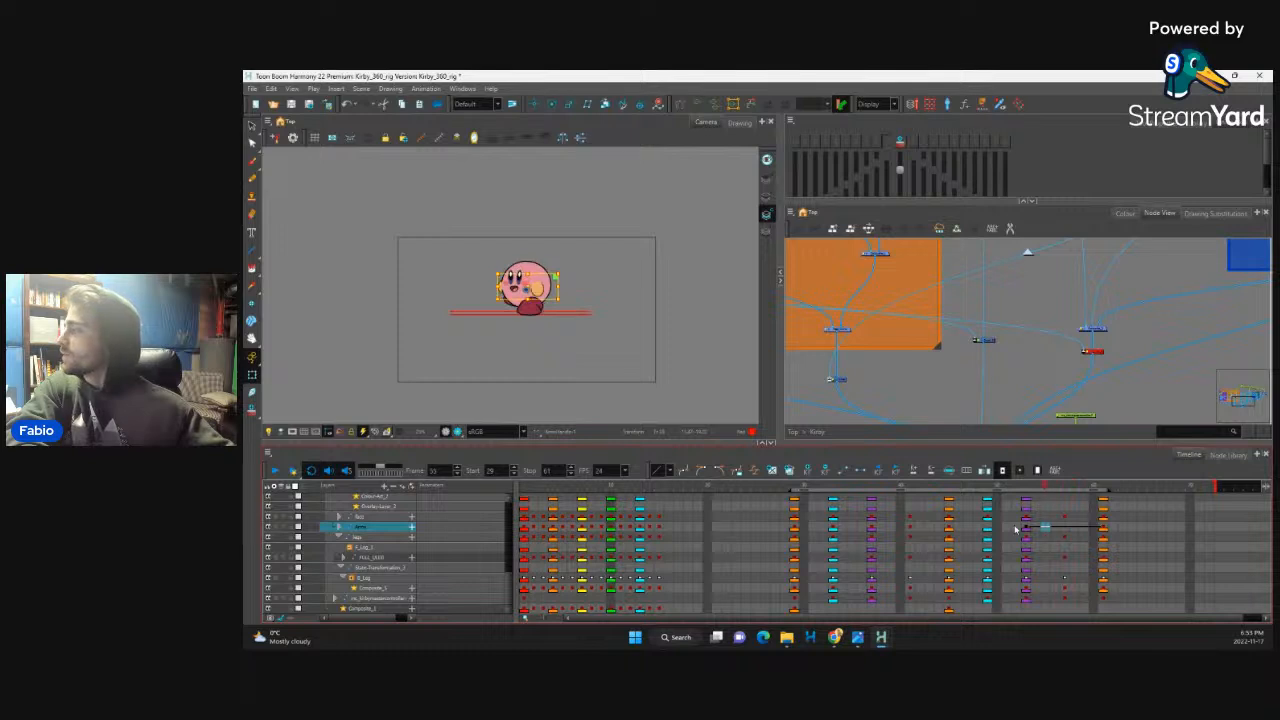
Step: Expand the arms layer in the timeline and look through its sublayers for the individual arms
{"action": "left_click", "coordinate": [342, 536]}
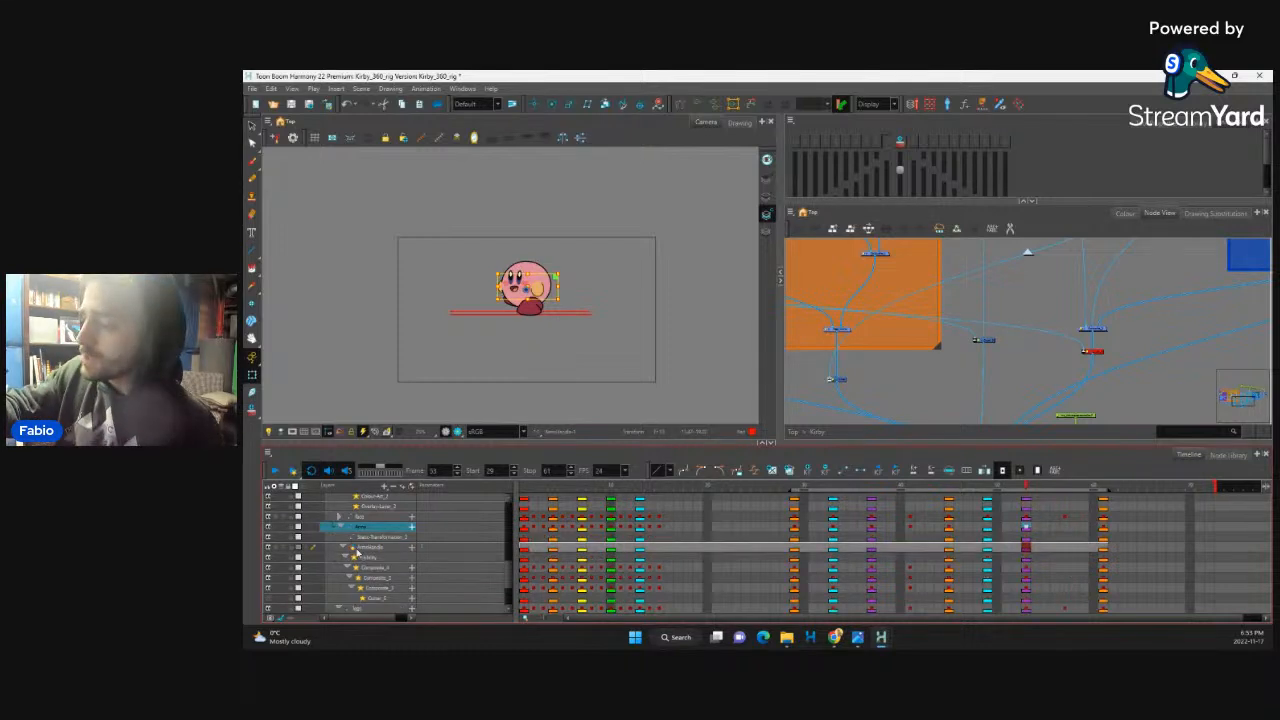
{"action": "left_click", "coordinate": [343, 547]}
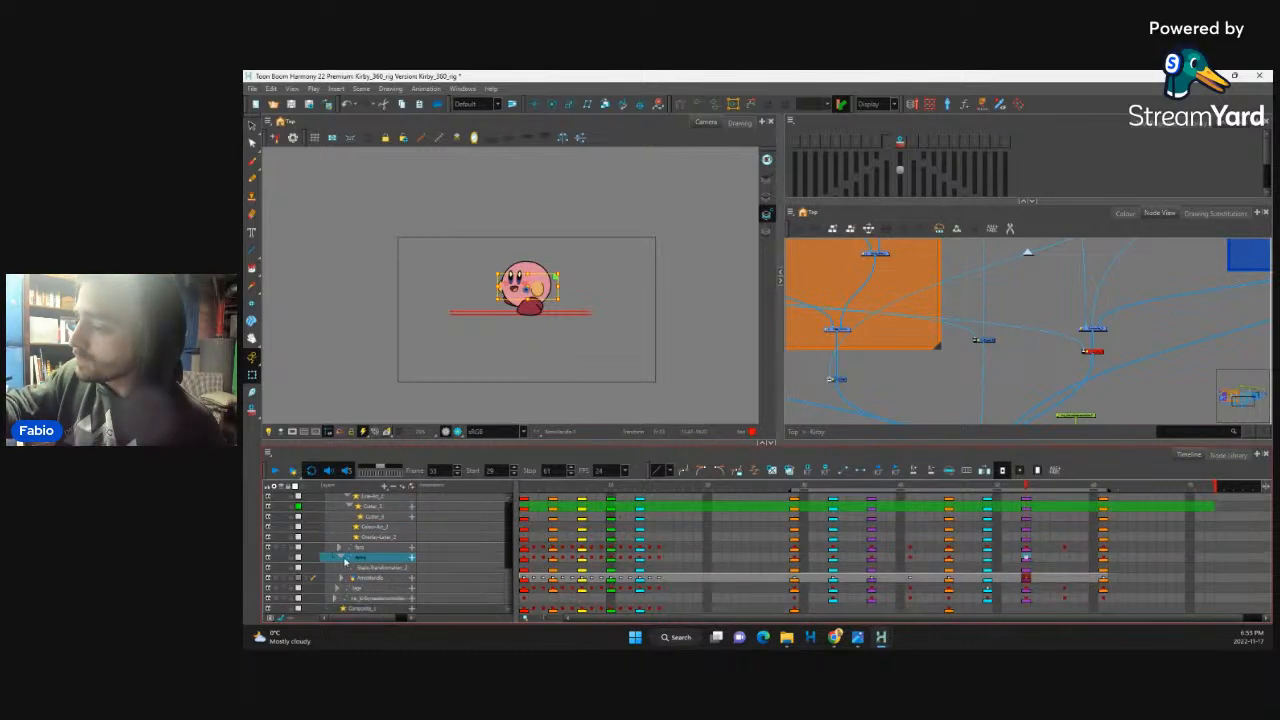
{"action": "scroll", "coordinate": [348, 568], "scroll_direction": "up", "scroll_amount": 1}
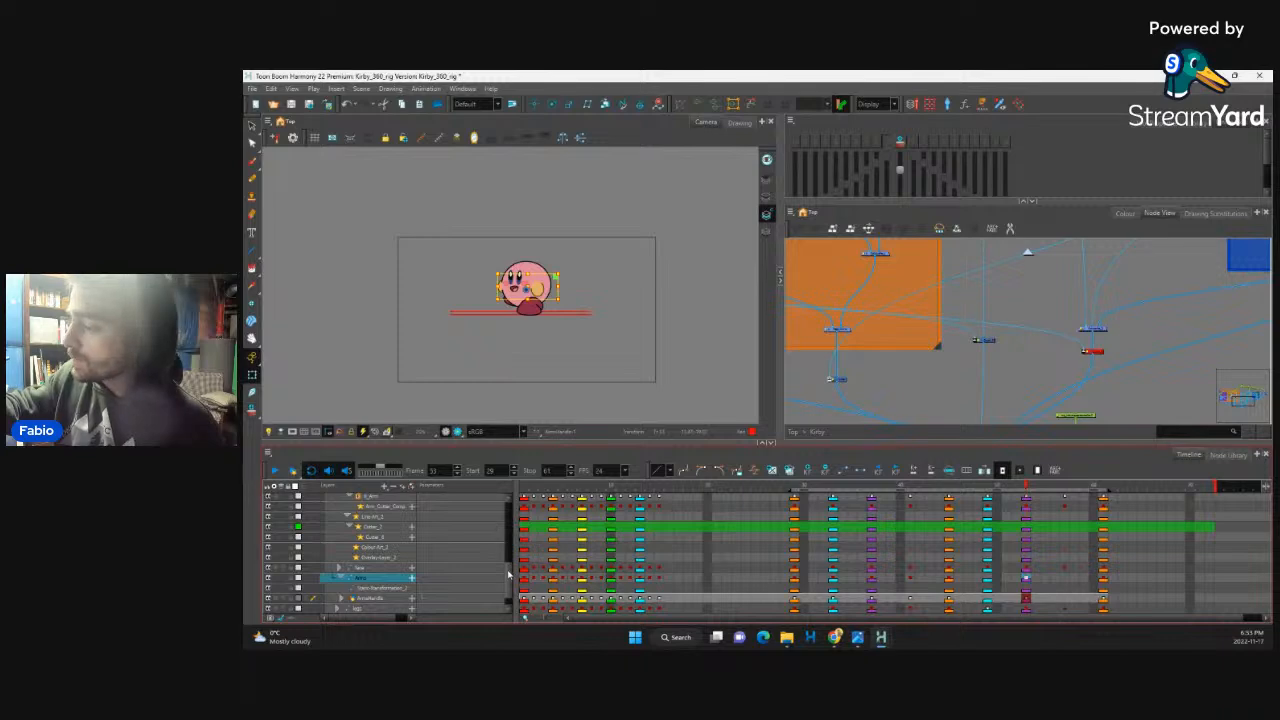
{"action": "left_click_drag", "start_coordinate": [509, 573], "coordinate": [509, 580]}
{"action": "left_click", "coordinate": [342, 577]}
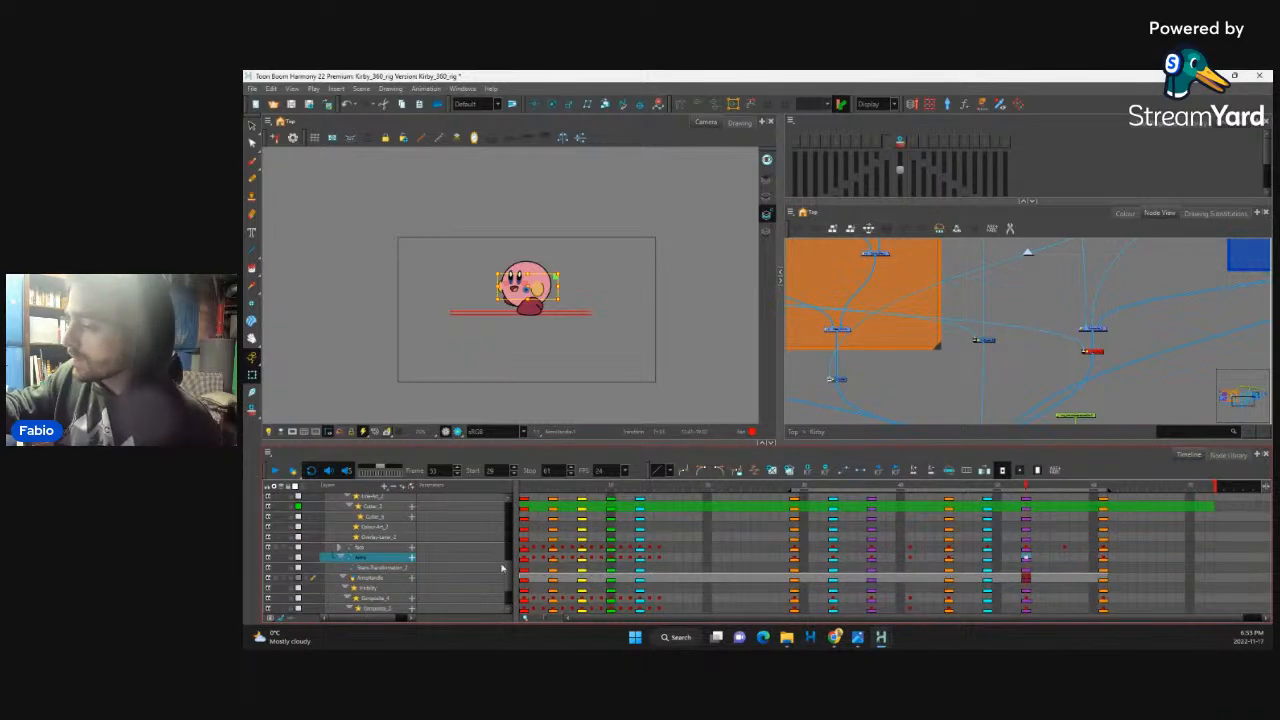
{"action": "scroll", "coordinate": [507, 587], "scroll_direction": "down", "scroll_amount": 2}
{"action": "scroll", "coordinate": [507, 587], "scroll_direction": "up", "scroll_amount": 1}
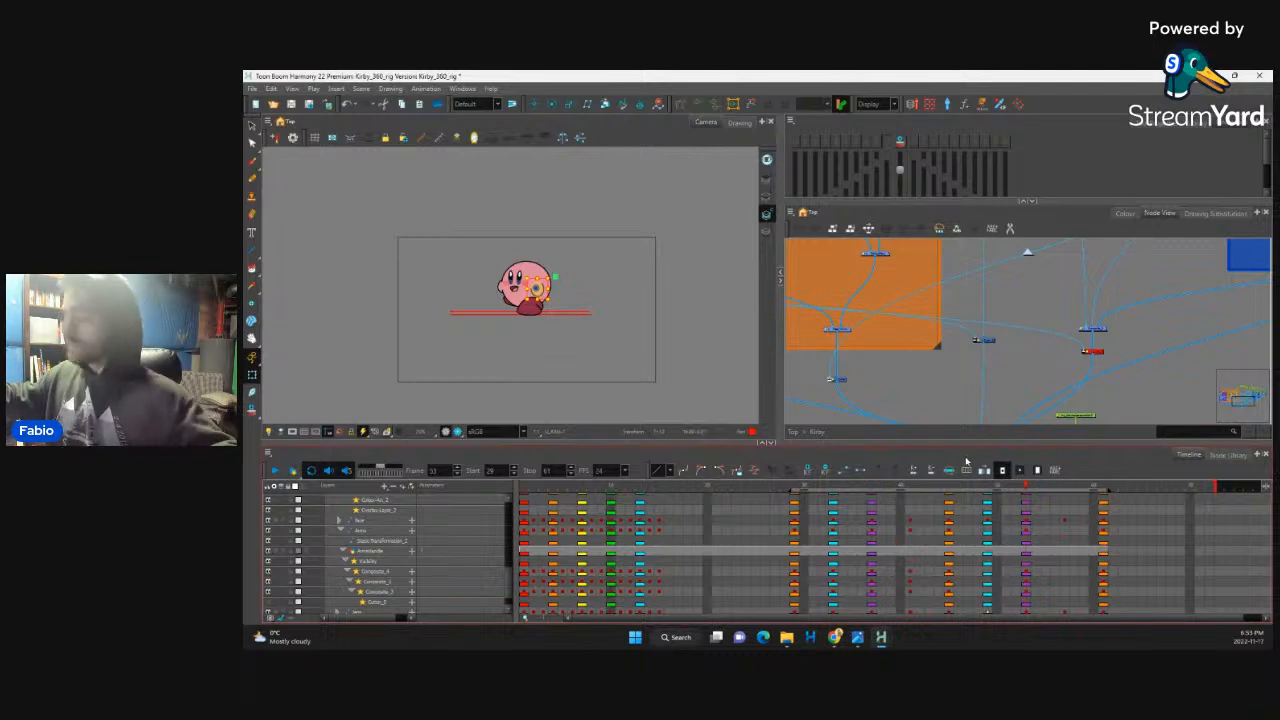
Step: Locate the far arm's layer in the timeline and compare the arm's poses at frames 53 and 57
{"action": "key", "text": "o"}
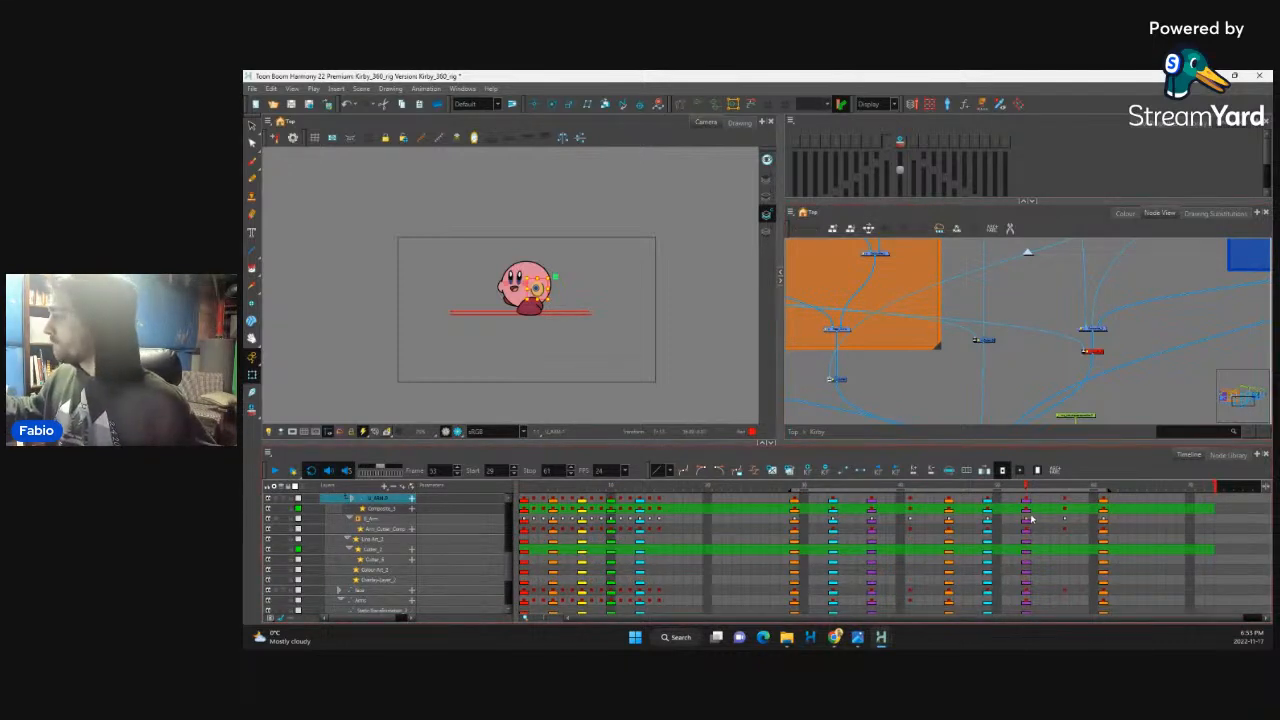
{"action": "left_click", "coordinate": [1064, 502]}
{"action": "left_click", "coordinate": [502, 286]}
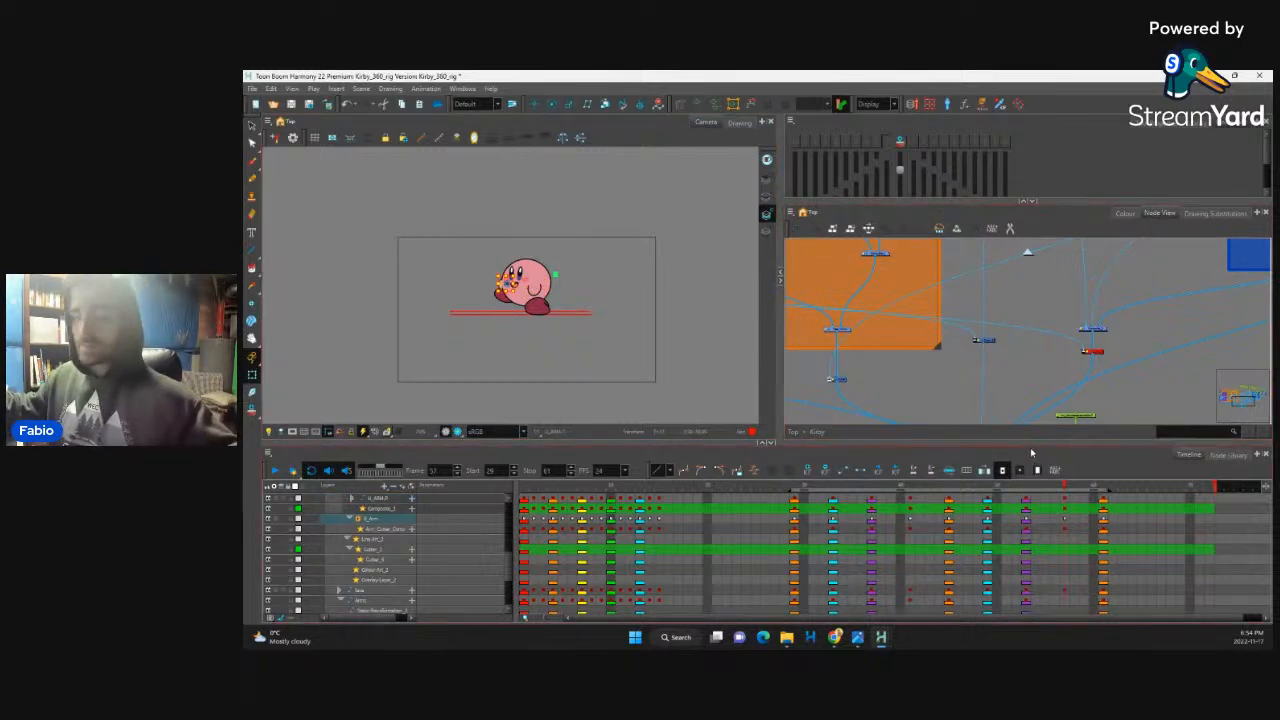
{"action": "key", "text": "b"}
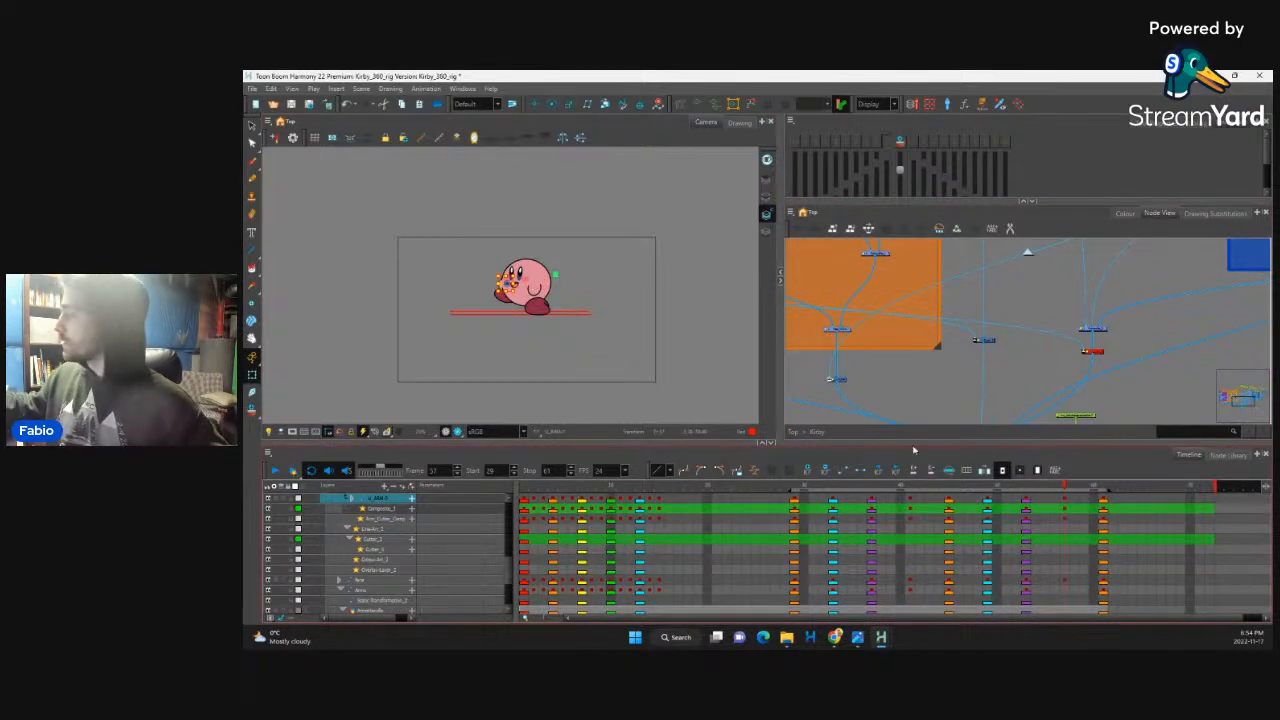
{"action": "left_click", "coordinate": [1027, 501]}
{"action": "left_click", "coordinate": [1065, 502]}
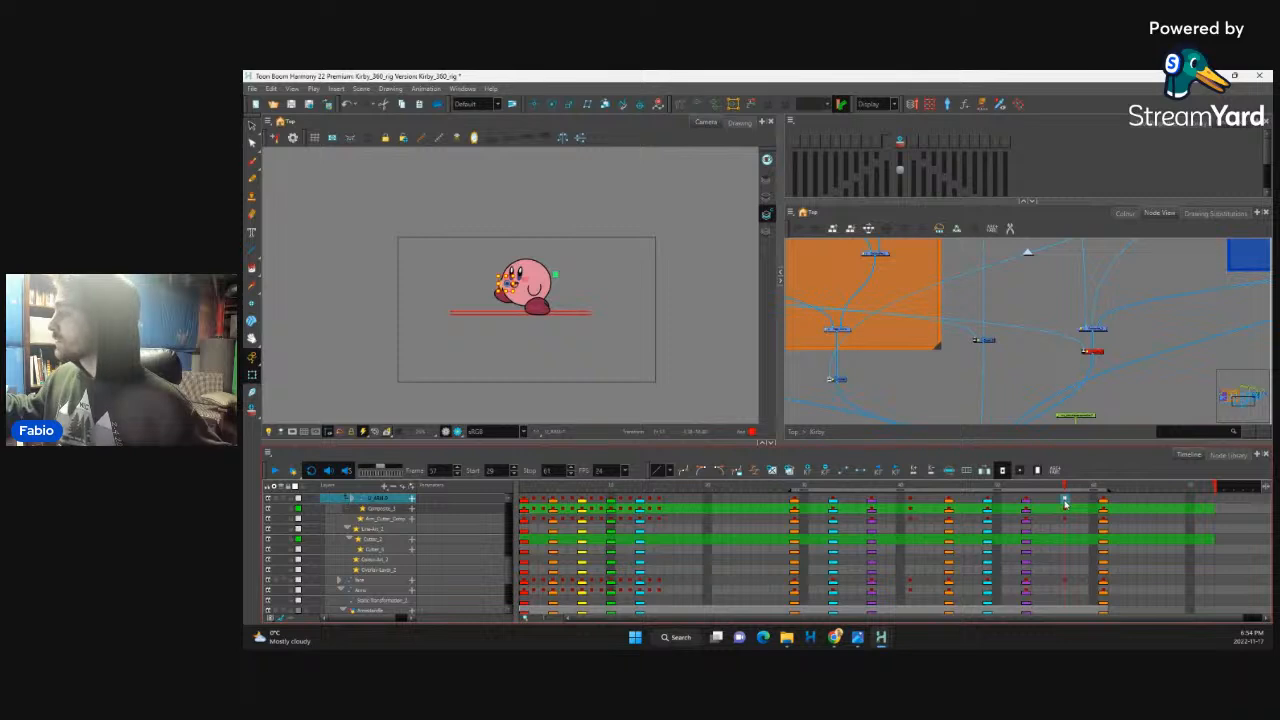
{"action": "left_click", "coordinate": [1024, 502]}
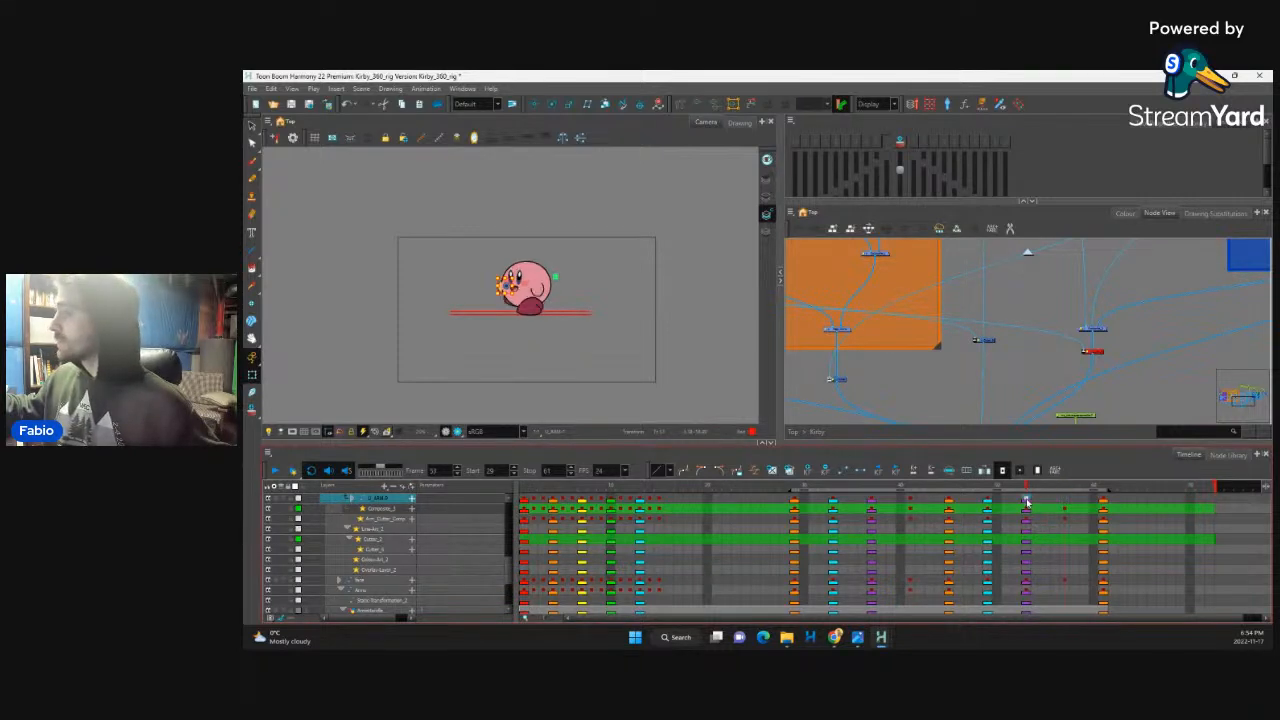
{"action": "left_click", "coordinate": [1027, 502]}
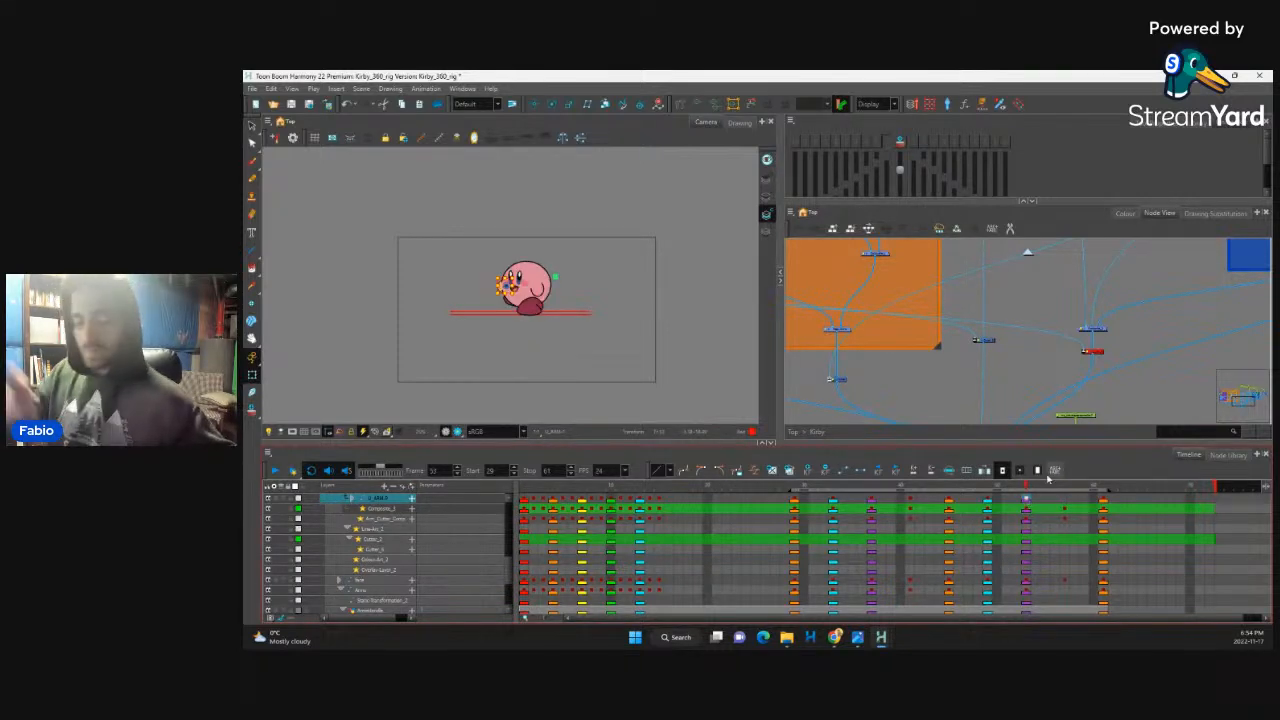
Step: Step forward through the frames after frame 53 to check the arm's movement in the walk cycle
{"action": "key", "text": "period"}
{"action": "key", "text": "period"}
{"action": "key", "text": "period"}
{"action": "key", "text": "period"}
{"action": "key", "text": "period"}
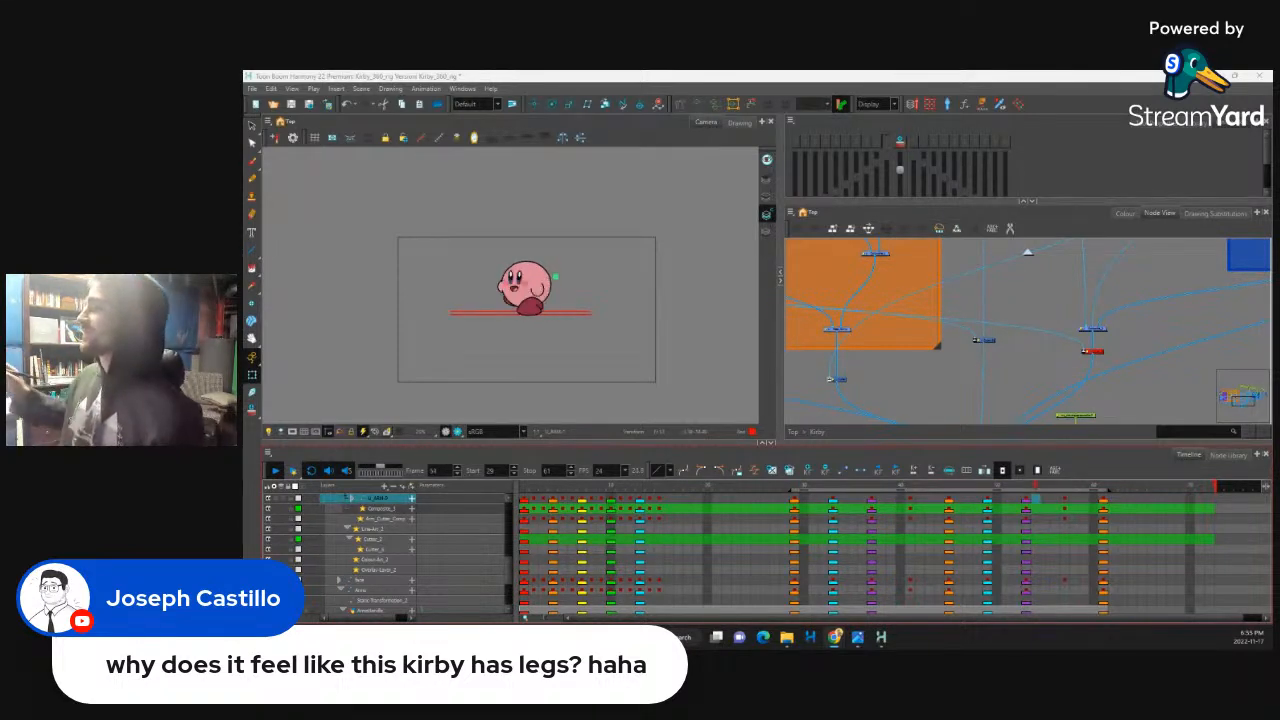
Step: Examine Kirby's walk poses up close by scrubbing from frame 29 to frame 44
{"action": "left_click", "coordinate": [833, 505]}
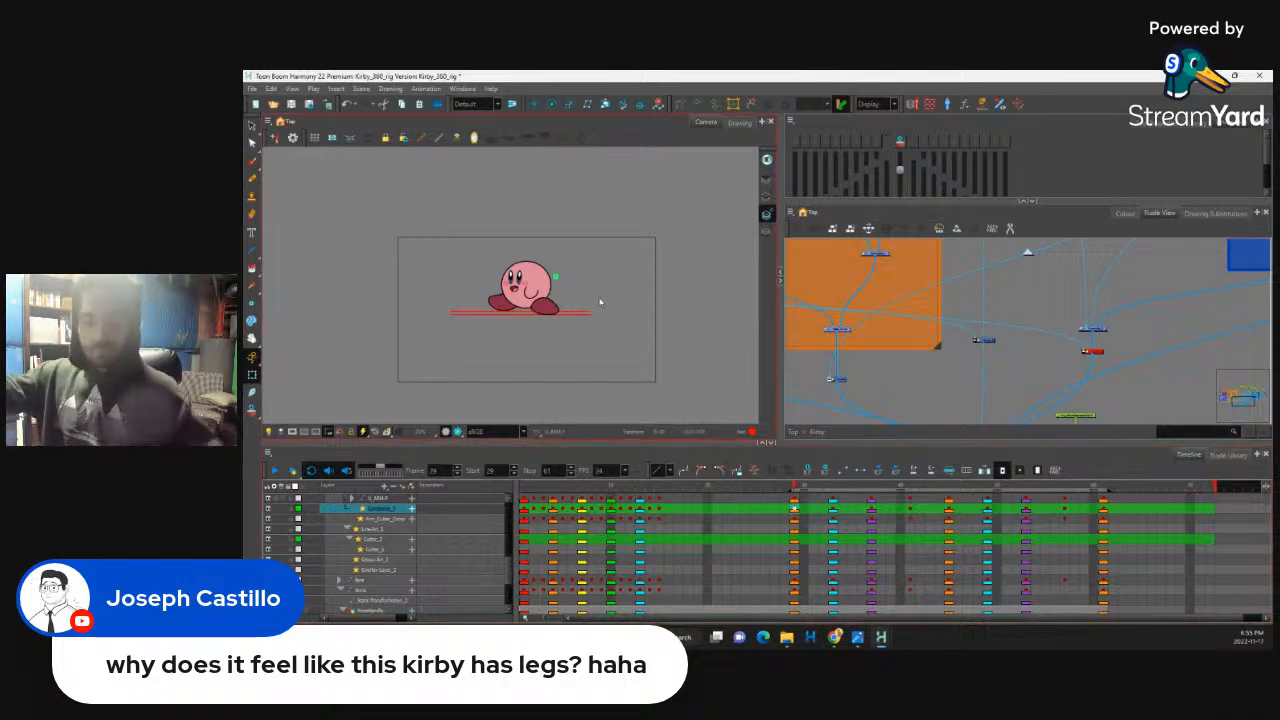
{"action": "scroll", "coordinate": [577, 305], "scroll_direction": "down", "scroll_amount": 1}
{"action": "scroll", "coordinate": [577, 306], "scroll_direction": "up", "scroll_amount": 4}
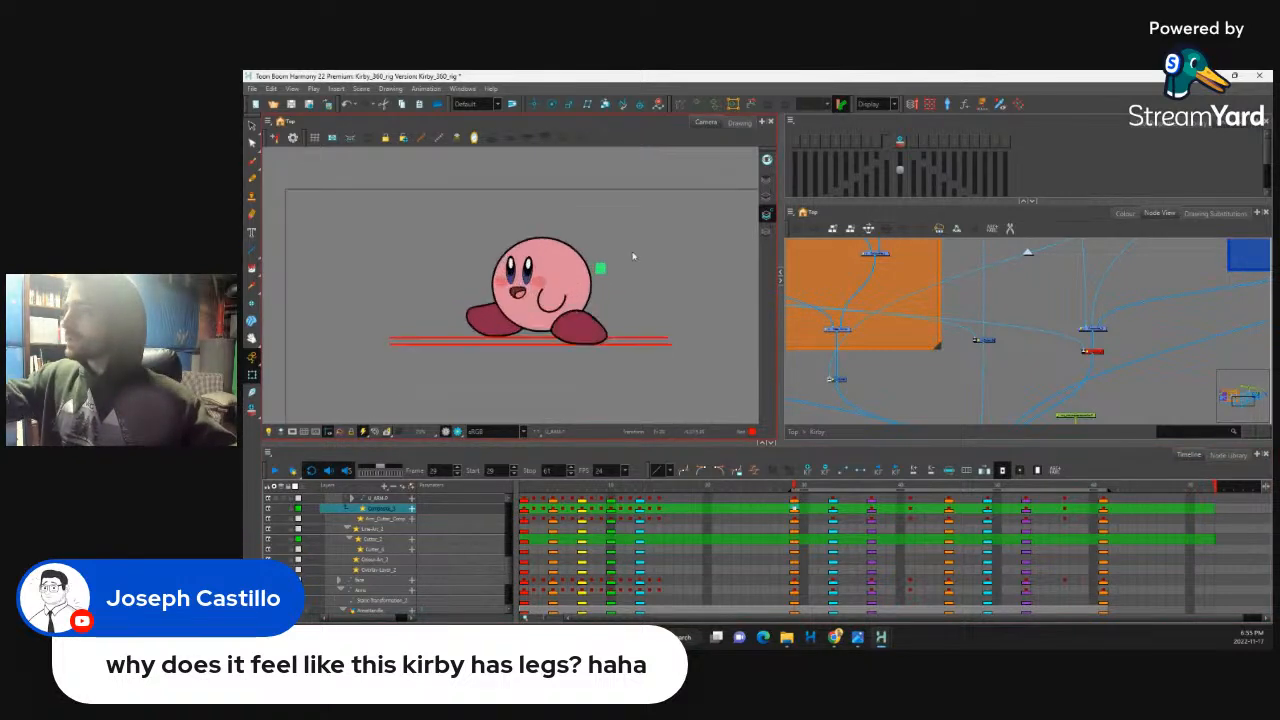
{"action": "left_click", "coordinate": [833, 514]}
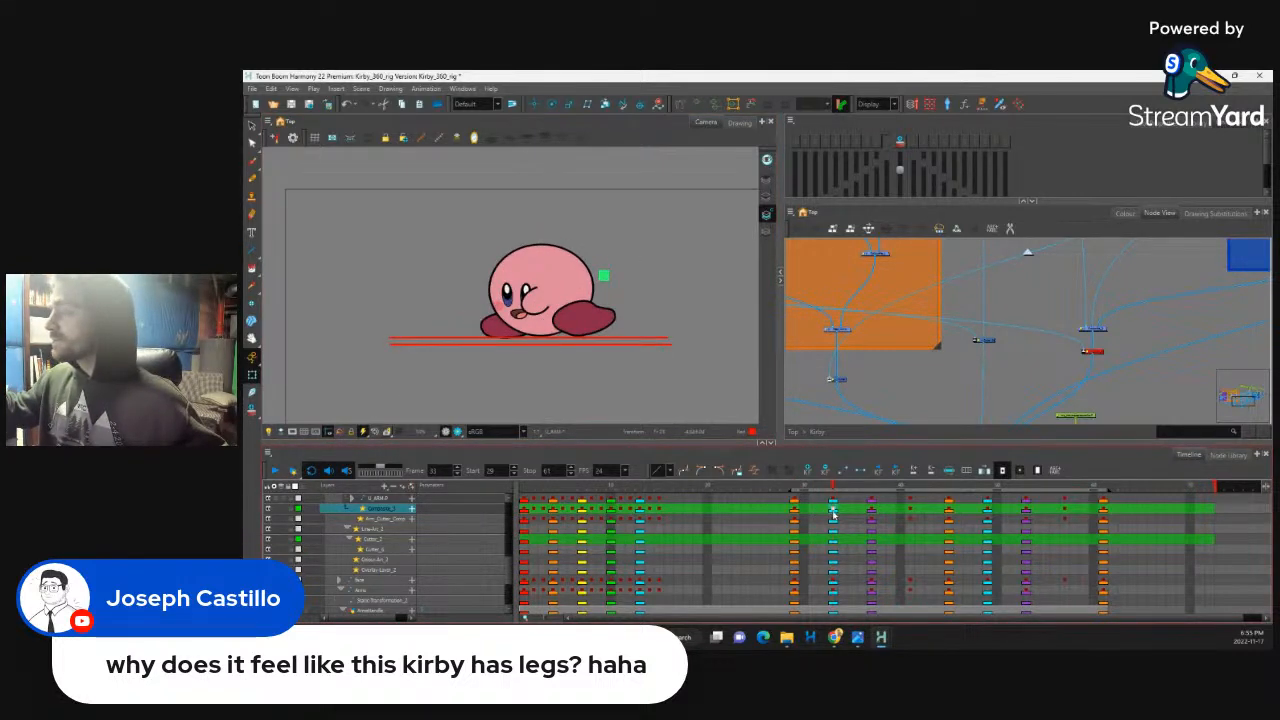
{"action": "left_click", "coordinate": [796, 485]}
{"action": "left_click_drag", "start_coordinate": [810, 489], "coordinate": [939, 484]}
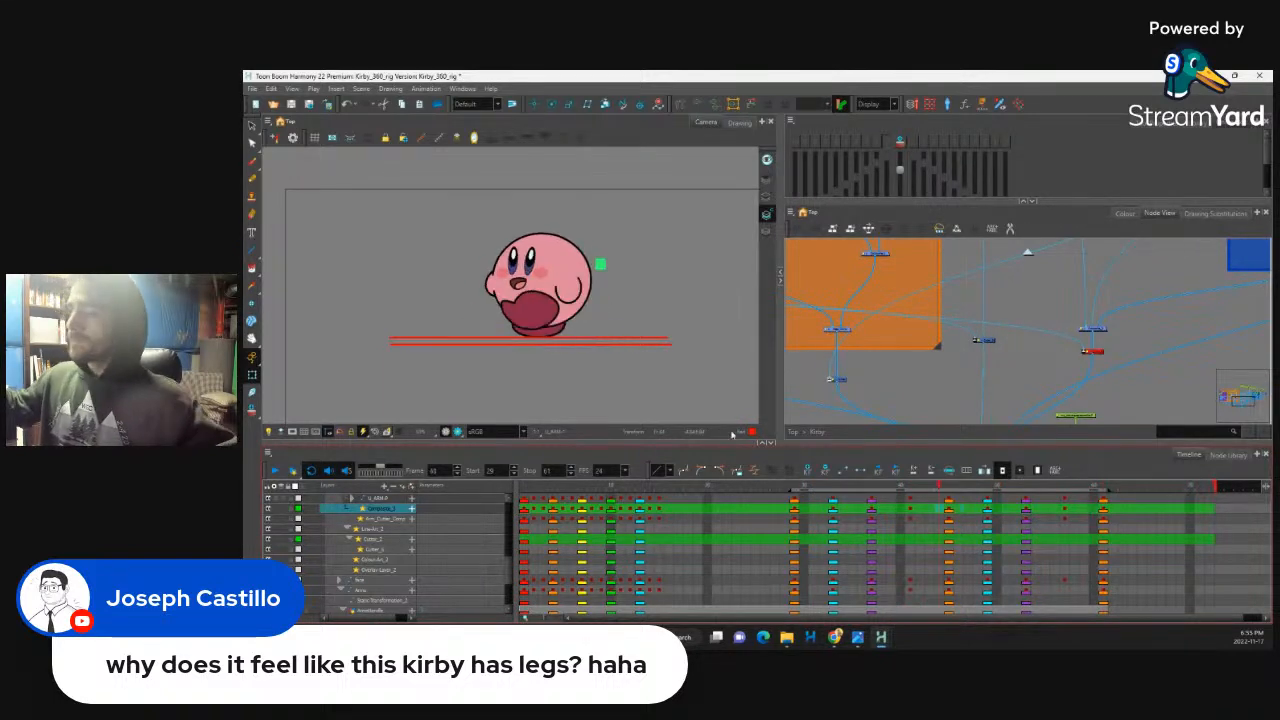
Step: Select the peg that moves Kirby's whole body, interpolate its motion from frame 29 to frame 61, and play the loop
{"action": "left_click", "coordinate": [577, 286]}
{"action": "left_click", "coordinate": [585, 294]}
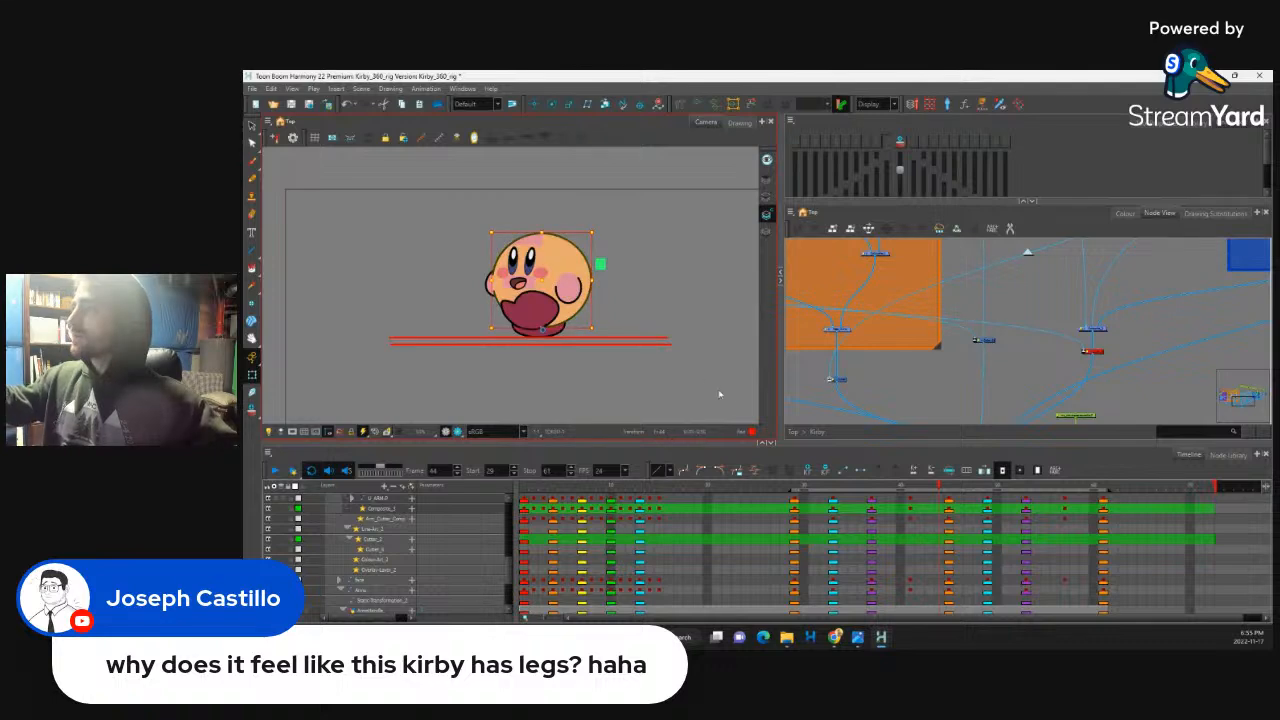
{"action": "key", "text": "b"}
{"action": "key", "text": "b"}
{"action": "key", "text": "o"}
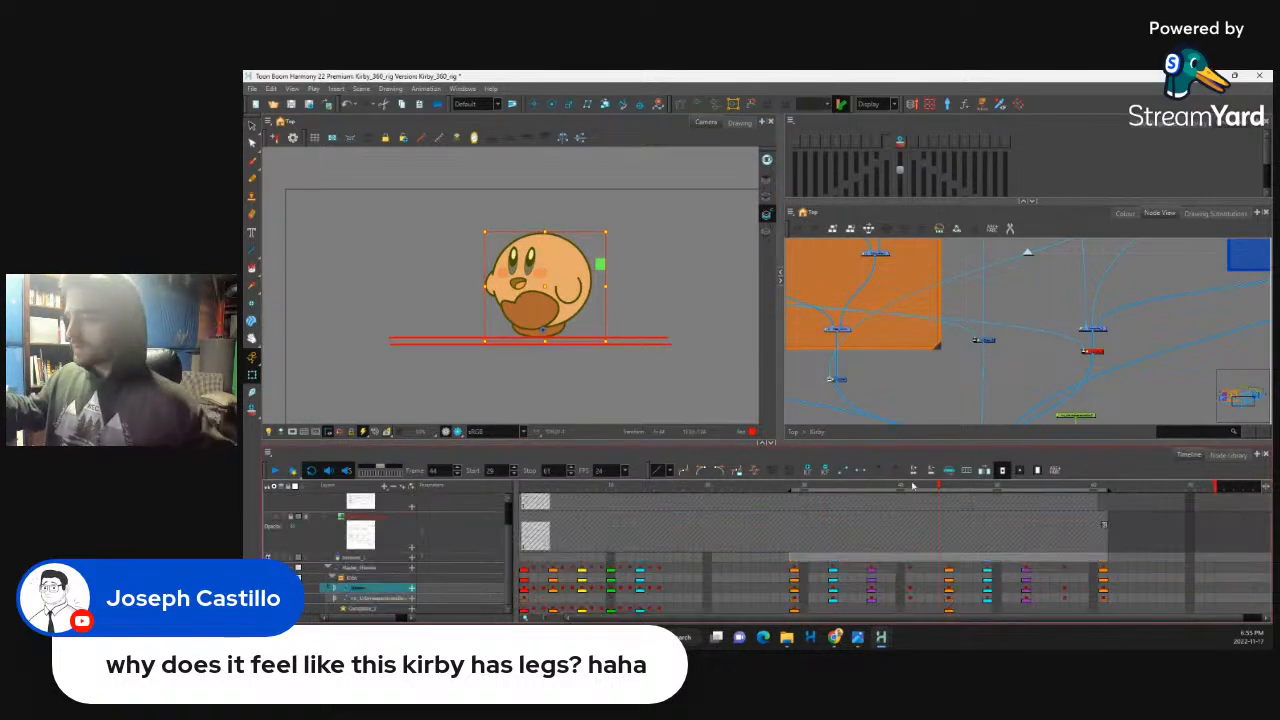
{"action": "left_click_drag", "start_coordinate": [795, 598], "coordinate": [1104, 594]}
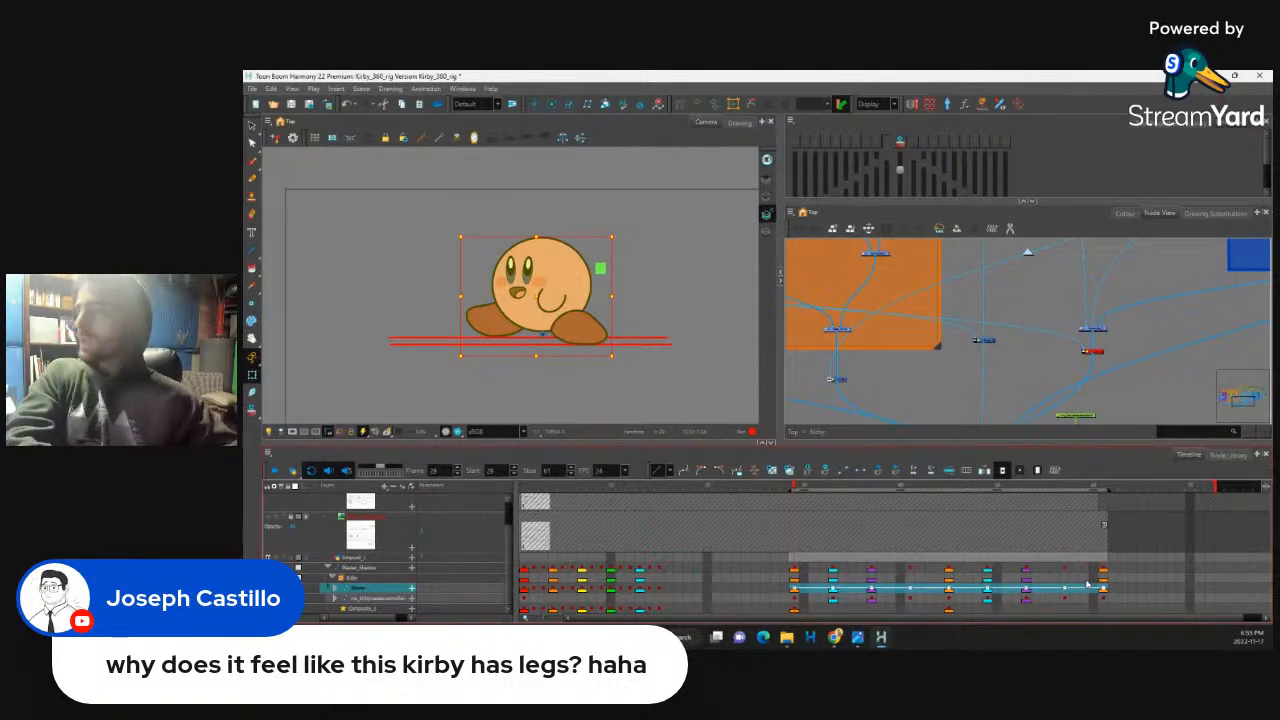
{"action": "left_click", "coordinate": [795, 588]}
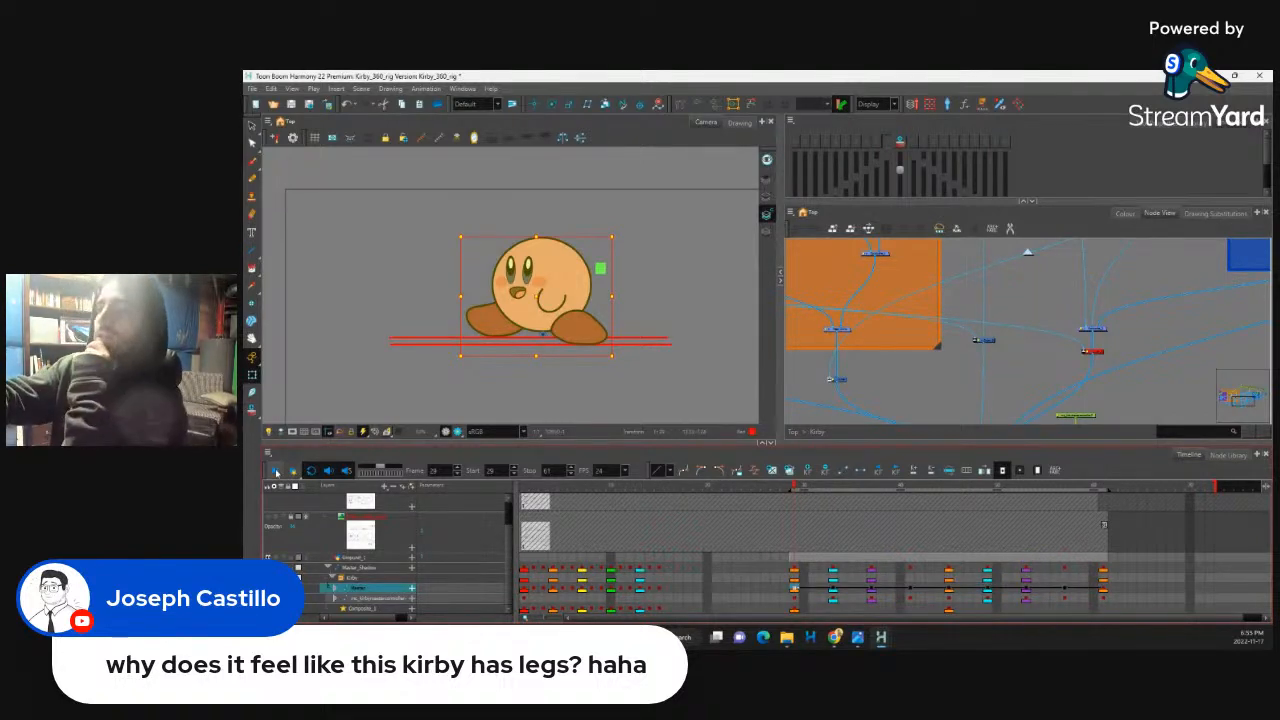
{"action": "left_click", "coordinate": [277, 470]}
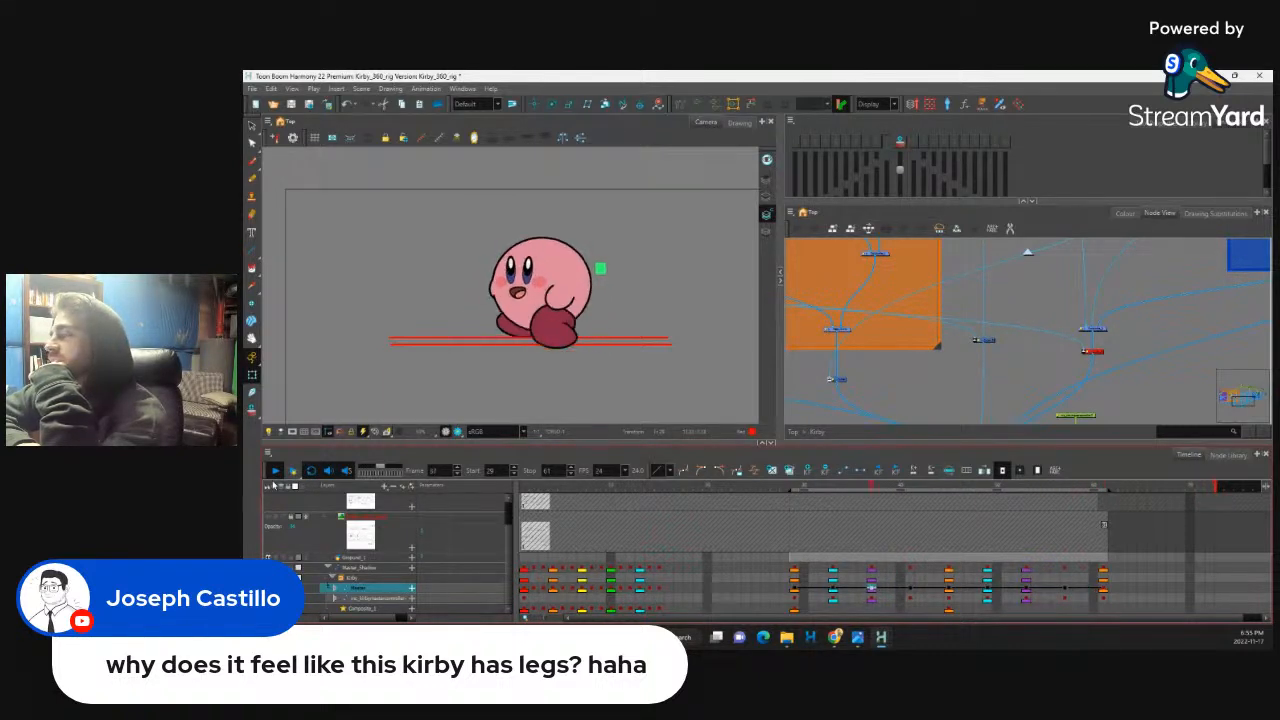
Step: Delete the Master_Shadow layer's keyframe at frame 41 and insert a motion keyframe in its place
{"action": "left_click", "coordinate": [912, 592]}
{"action": "left_click_drag", "start_coordinate": [915, 490], "coordinate": [918, 568]}
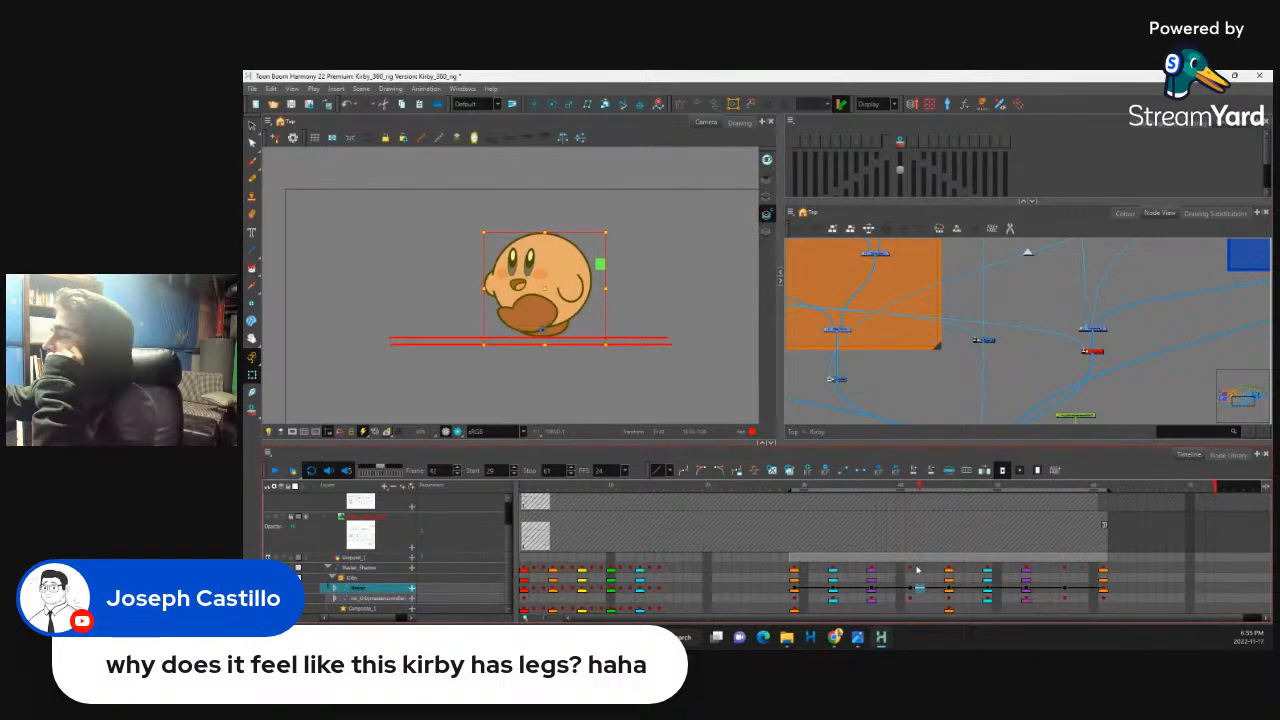
{"action": "left_click", "coordinate": [912, 571]}
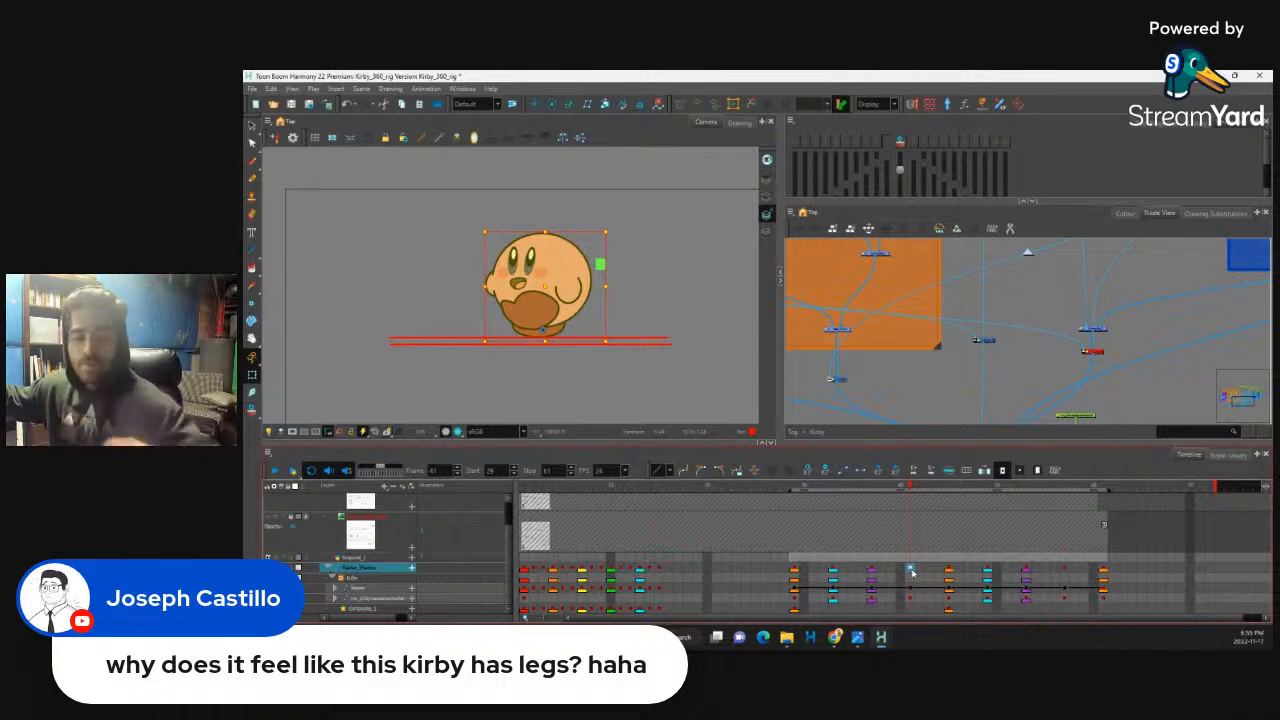
{"action": "key", "text": "F7"}
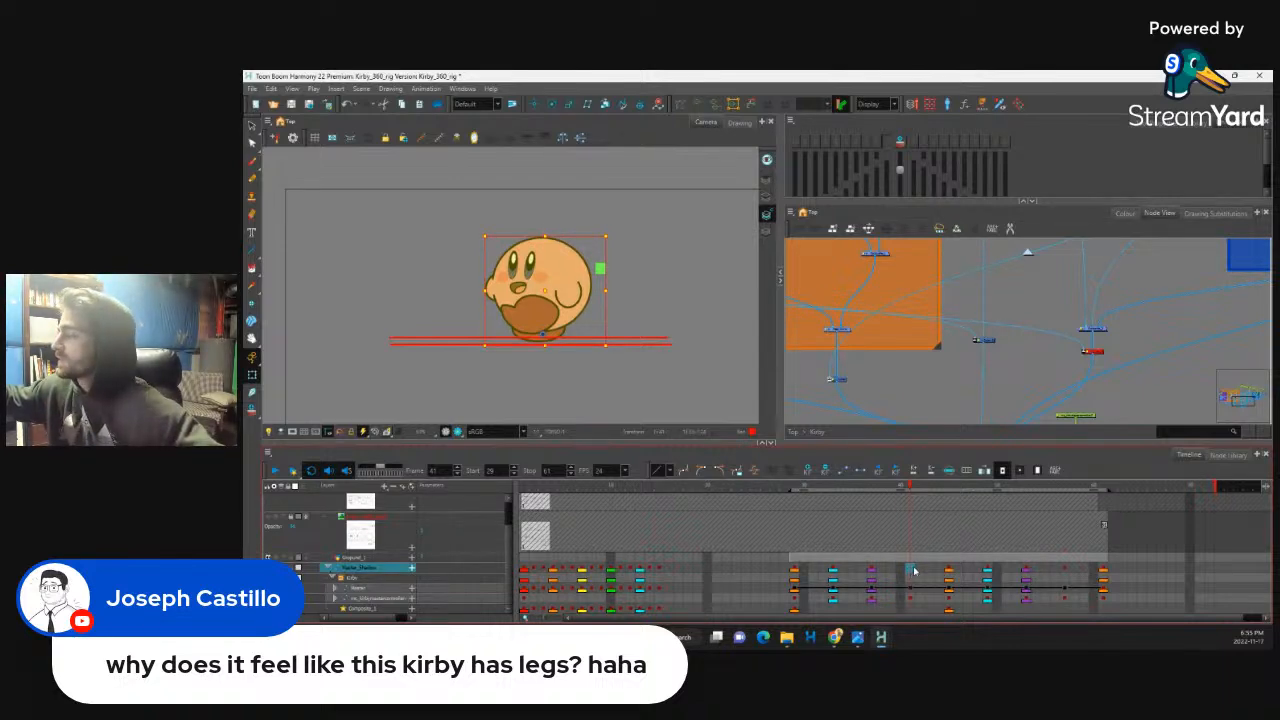
{"action": "left_click", "coordinate": [912, 571]}
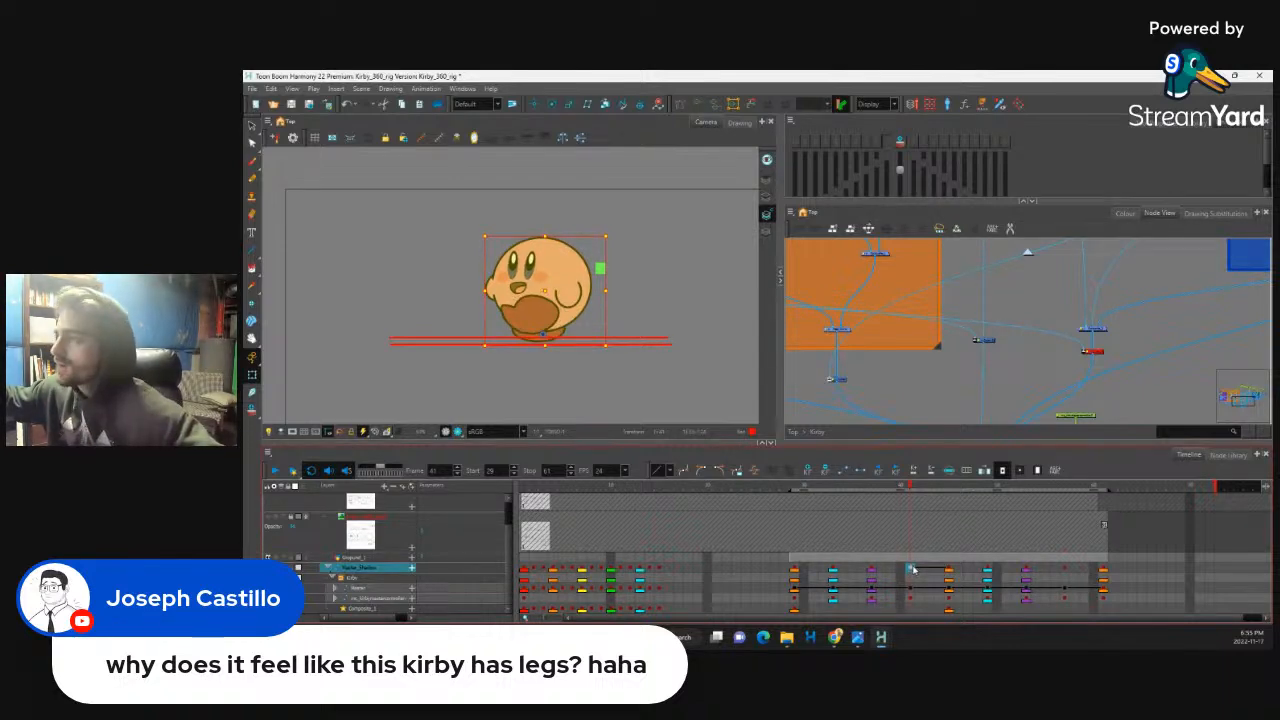
Step: Nudge Kirby's whole body up slightly at frame 41 on its peg layer and play the loop from frame 29
{"action": "left_click", "coordinate": [912, 589]}
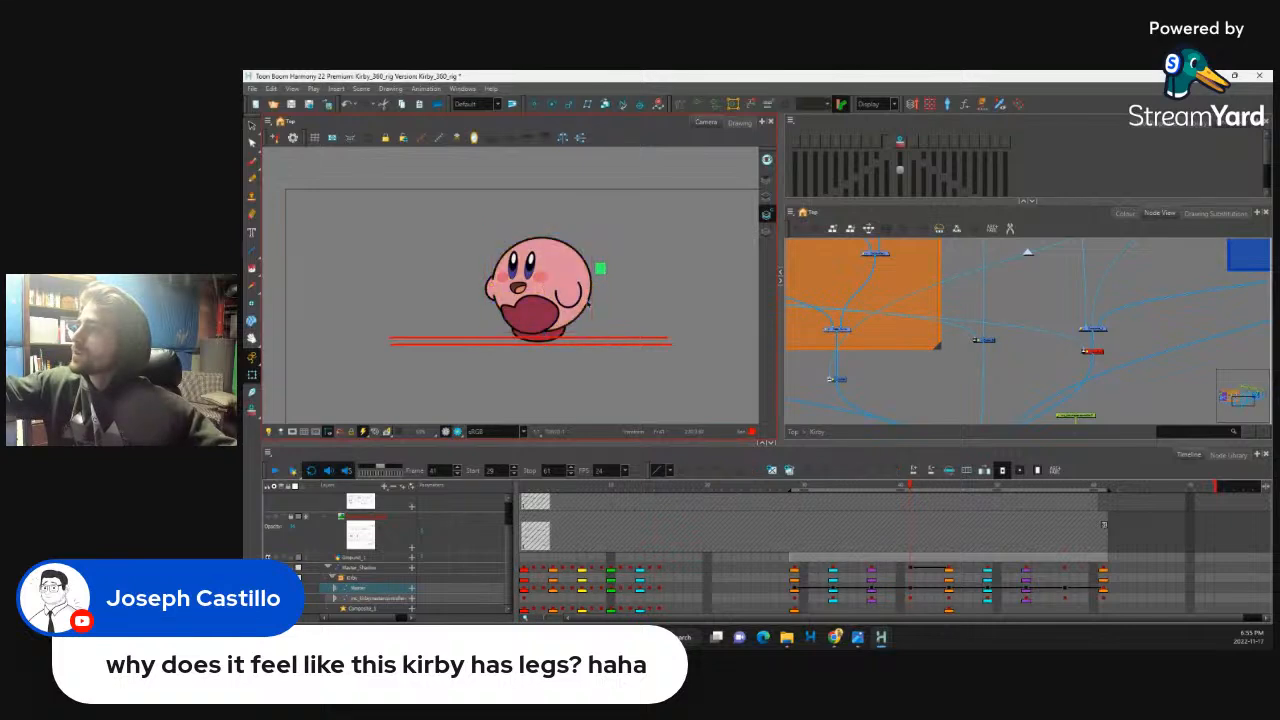
{"action": "key", "text": "Up"}
{"action": "key", "text": "Up"}
{"action": "key", "text": "Up"}
{"action": "key", "text": "Up"}
{"action": "key", "text": "Up"}
{"action": "key", "text": "Up"}
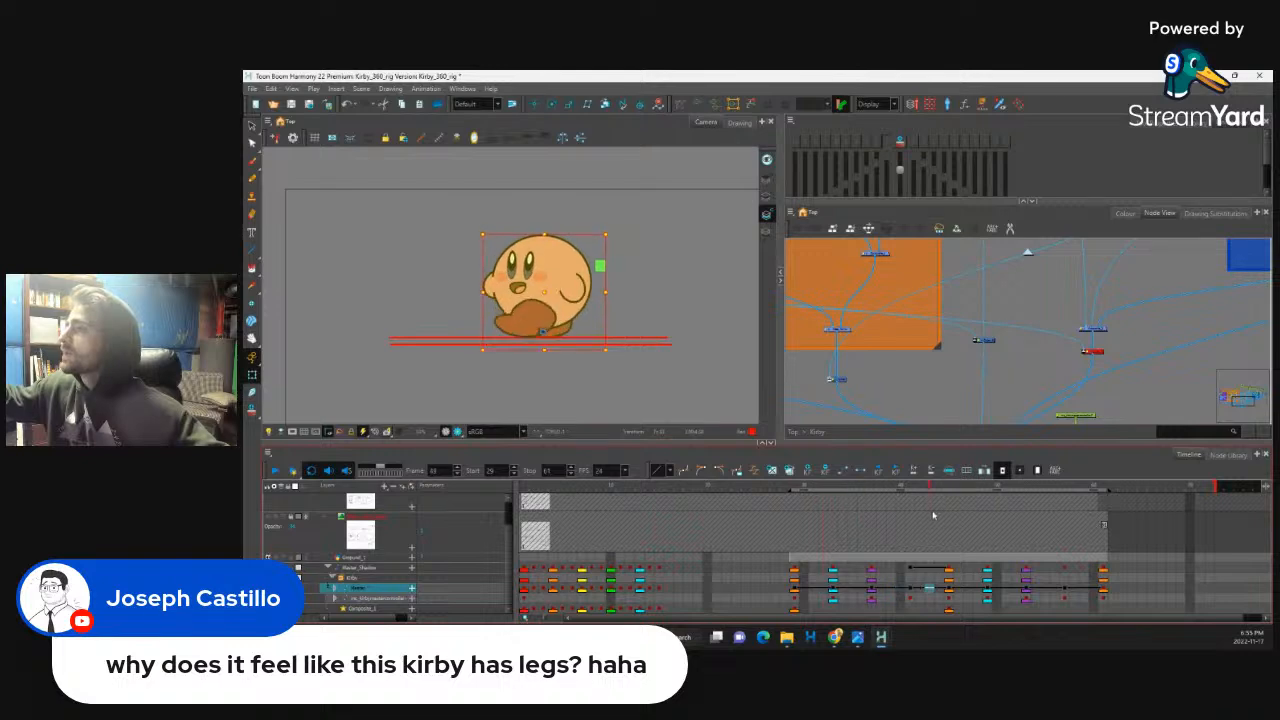
{"action": "left_click_drag", "start_coordinate": [1012, 511], "coordinate": [792, 504]}
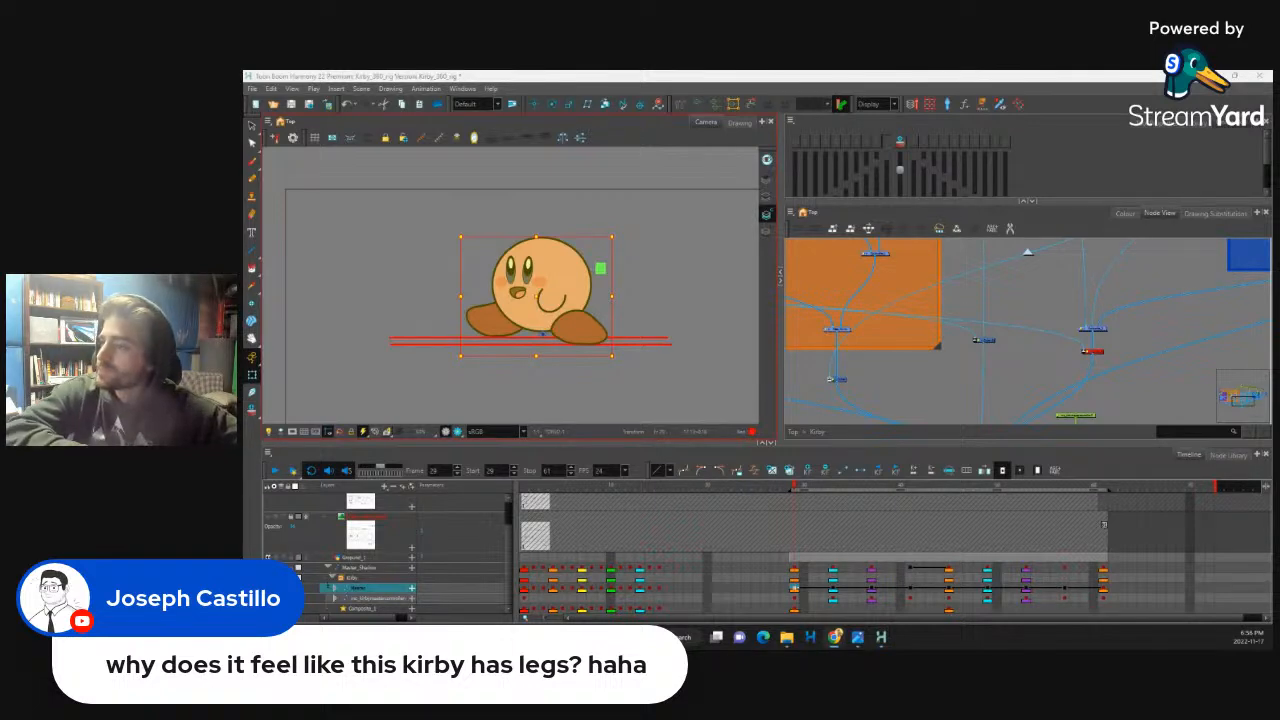
{"action": "left_click", "coordinate": [274, 470]}
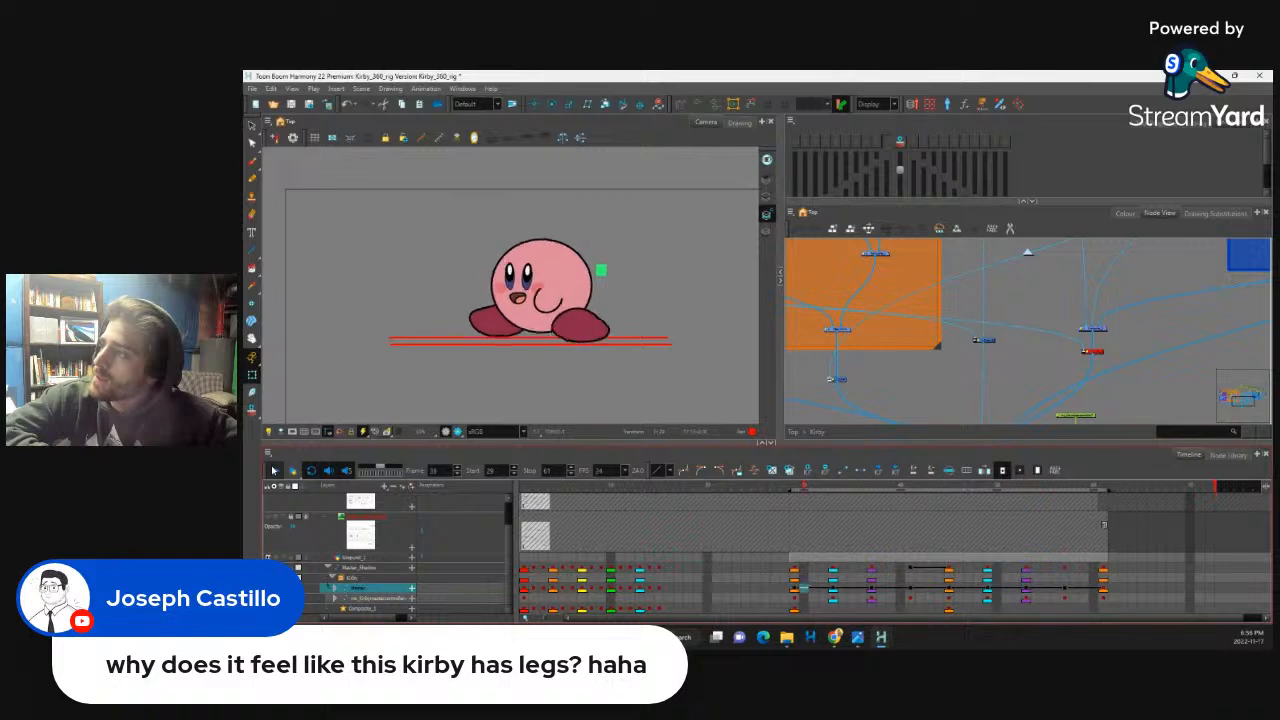
Step: Remove the Master_Shadow layer's interpolation after frame 41 and nudge Kirby's whole body up slightly at frame 57
{"action": "left_click", "coordinate": [909, 568]}
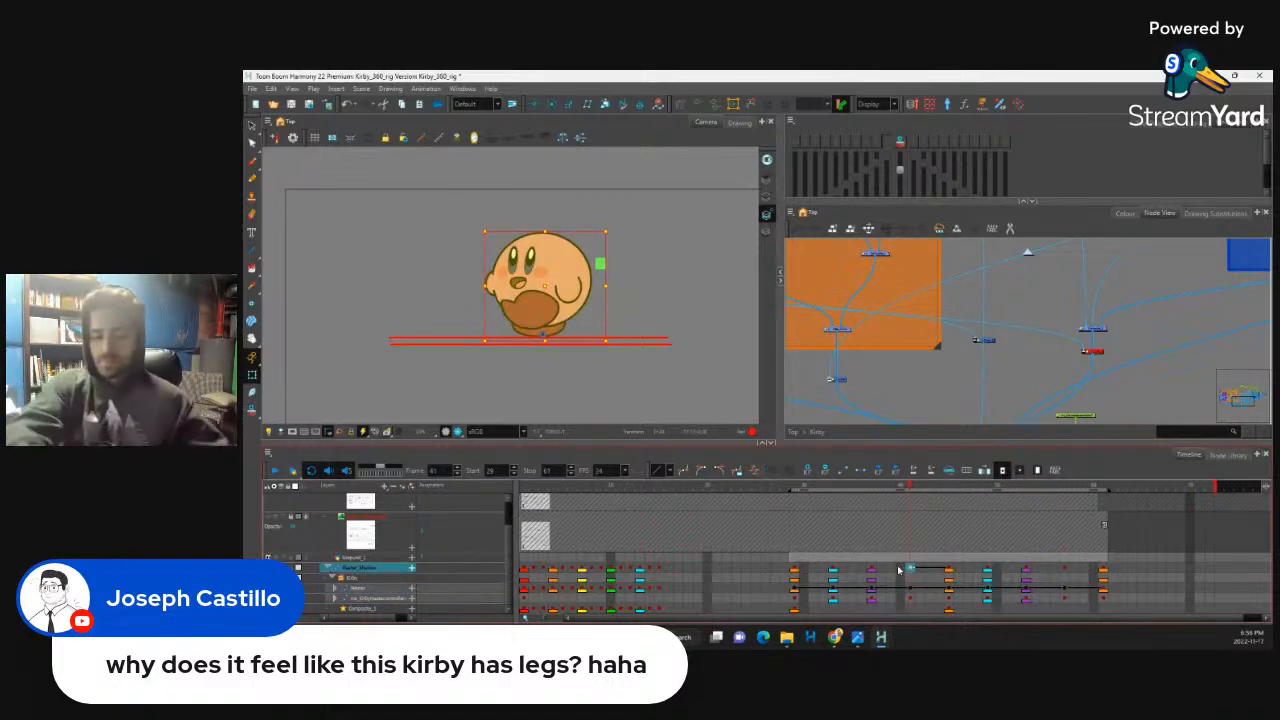
{"action": "key", "text": "Return"}
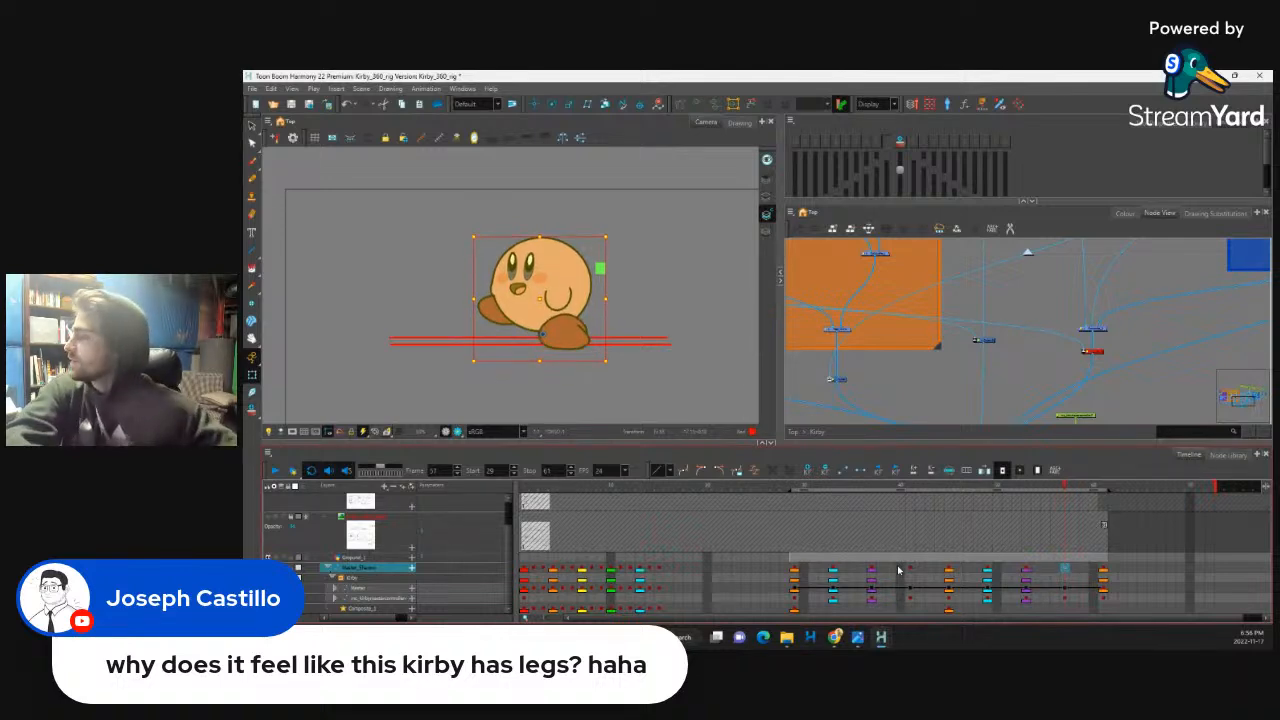
{"action": "left_click", "coordinate": [1066, 587]}
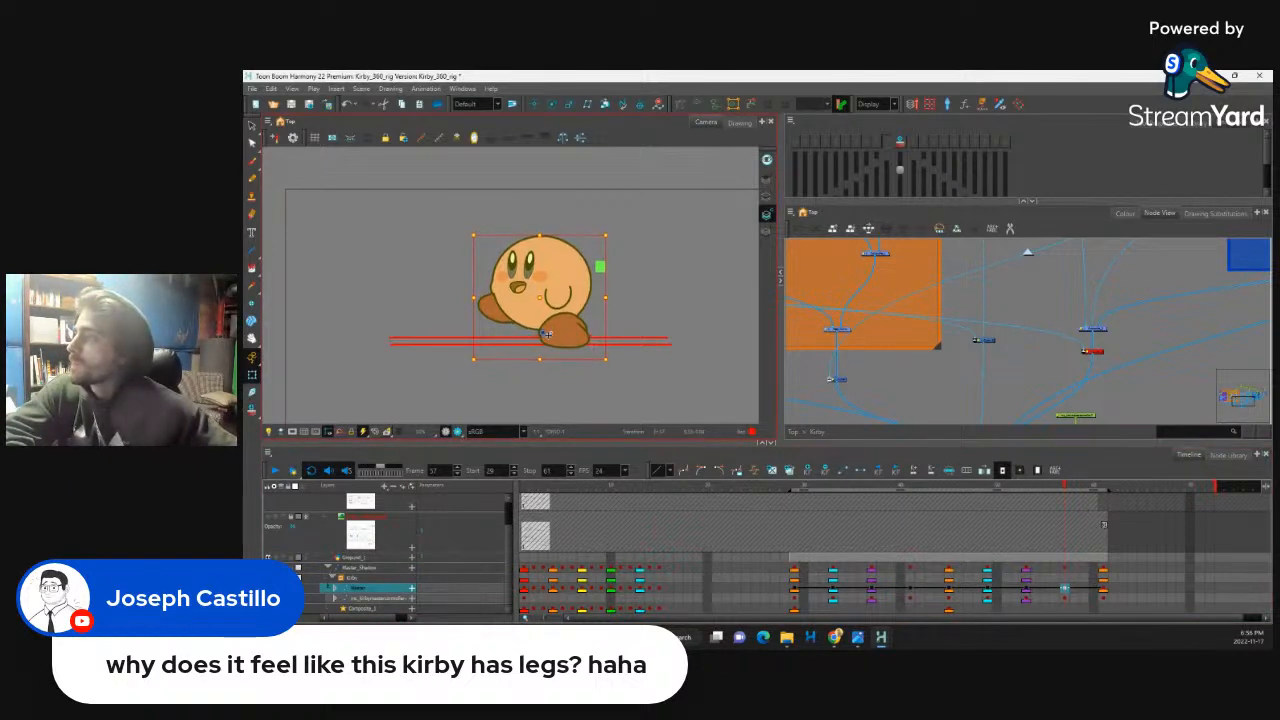
{"action": "key", "text": "Up"}
{"action": "key", "text": "Up"}
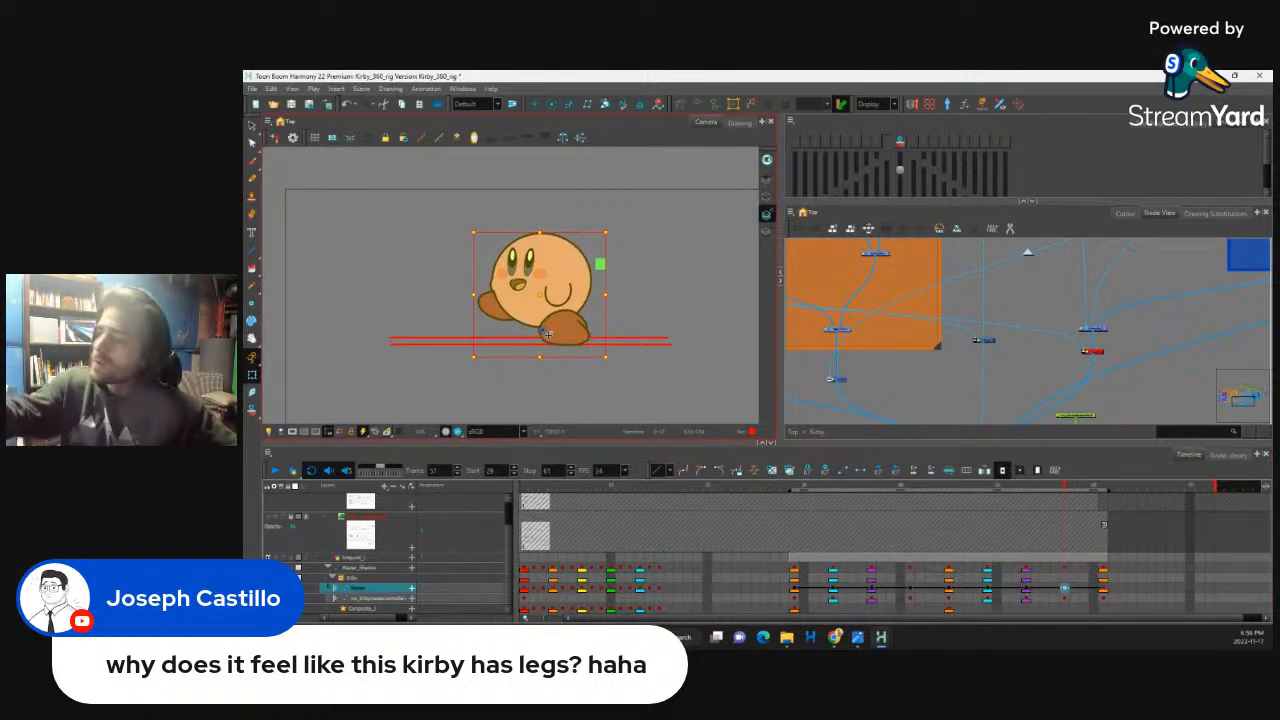
{"action": "left_click", "coordinate": [274, 470]}
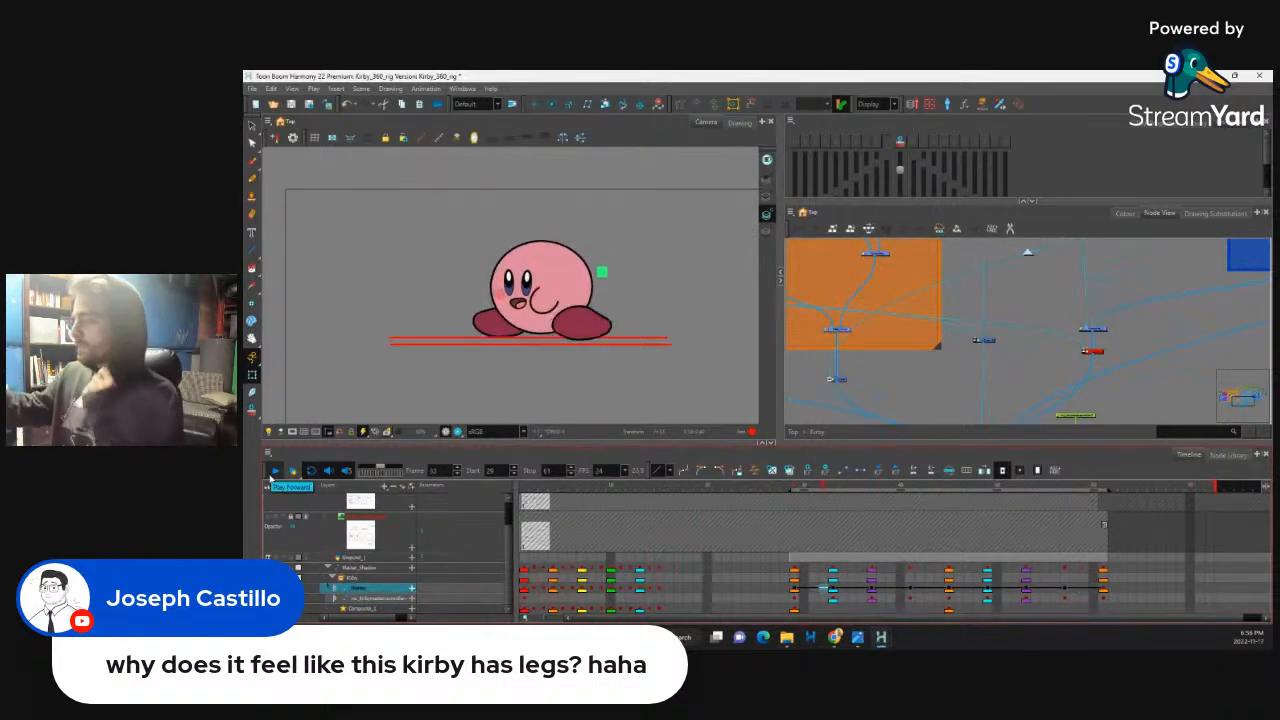
Step: Mark frames 41 and 57 on the whole-body peg layer with white frame markers
{"action": "left_click_drag", "start_coordinate": [794, 591], "coordinate": [1103, 592]}
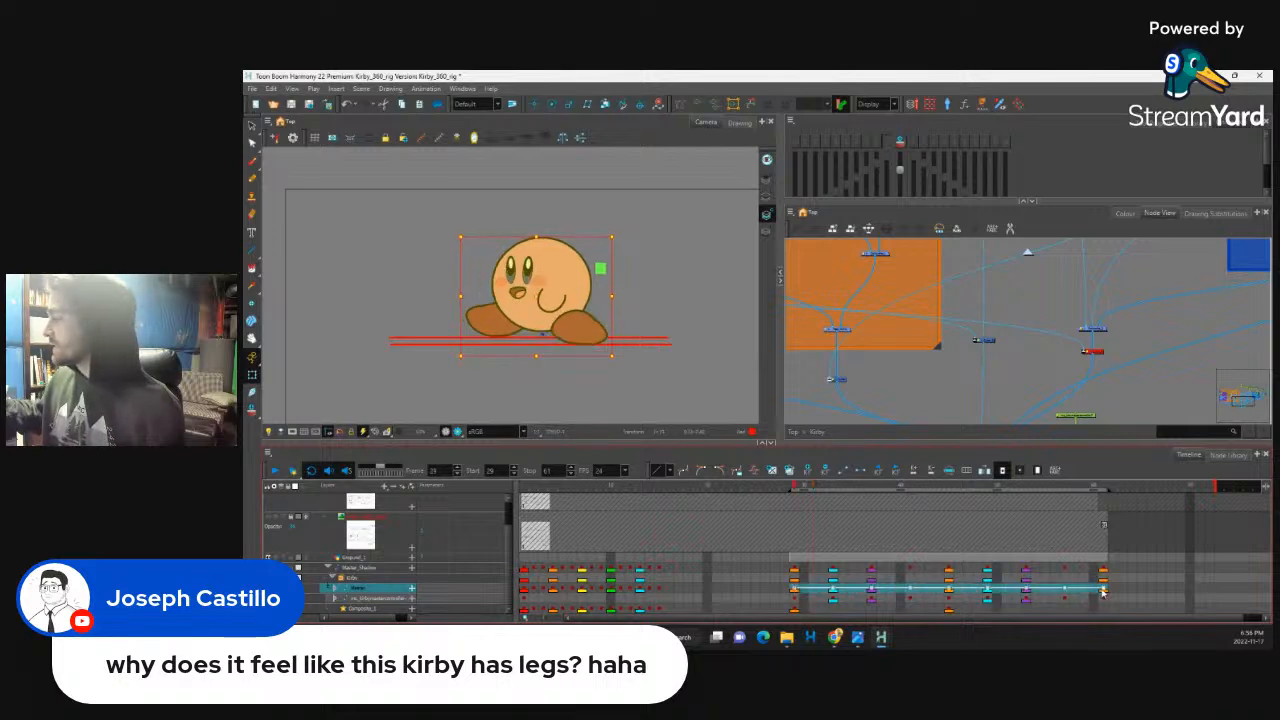
{"action": "left_click", "coordinate": [910, 590]}
{"action": "right_click", "coordinate": [910, 590]}
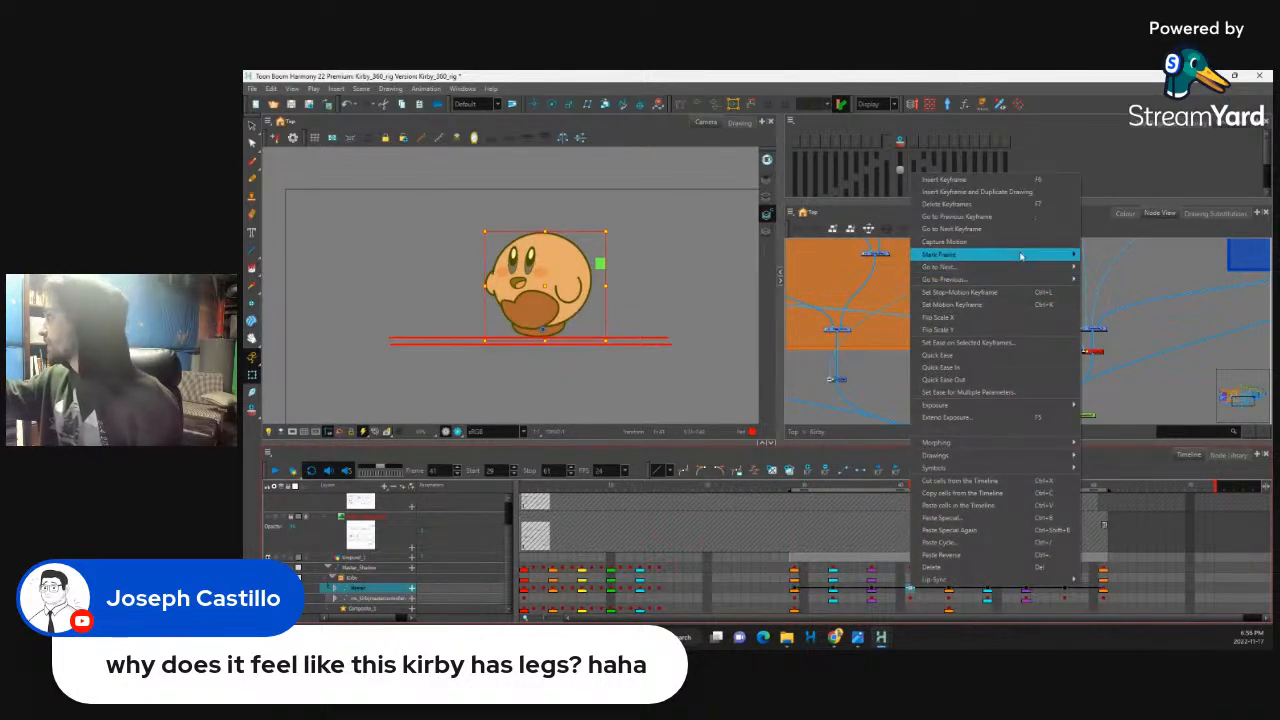
{"action": "mouse_move", "coordinate": [1065, 255]}
{"action": "left_click", "coordinate": [1095, 353]}
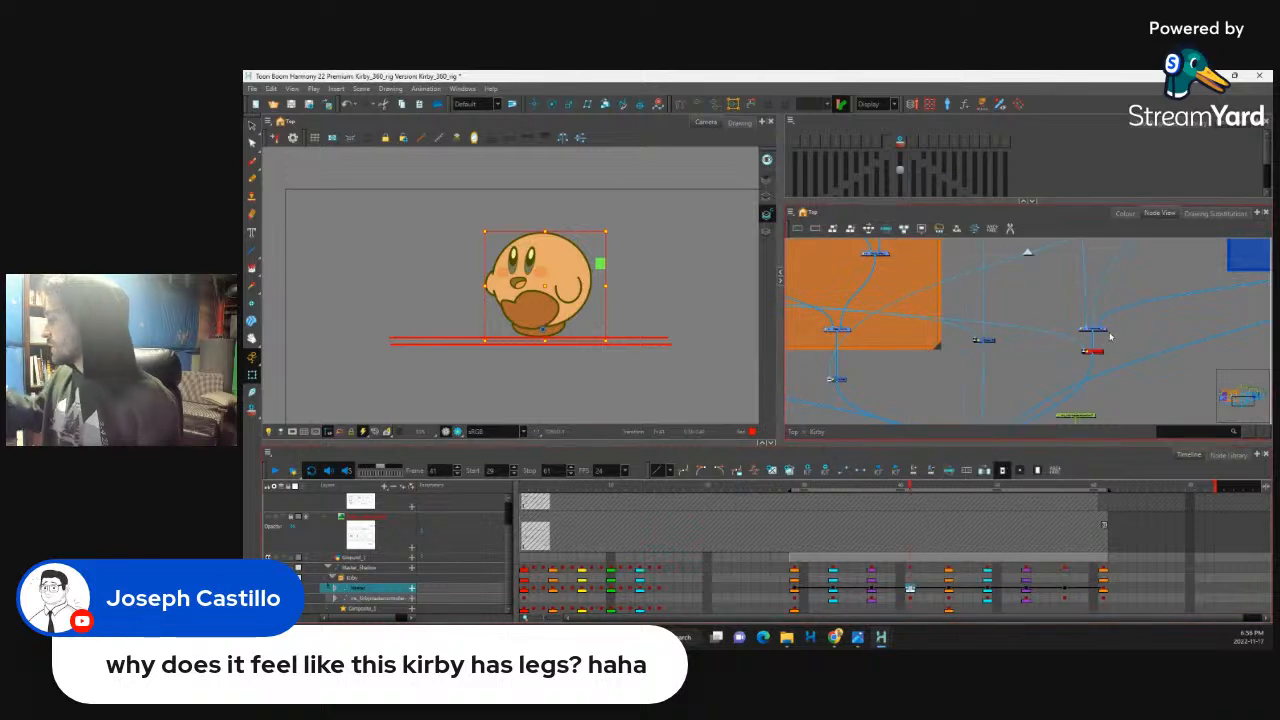
{"action": "right_click", "coordinate": [1065, 591]}
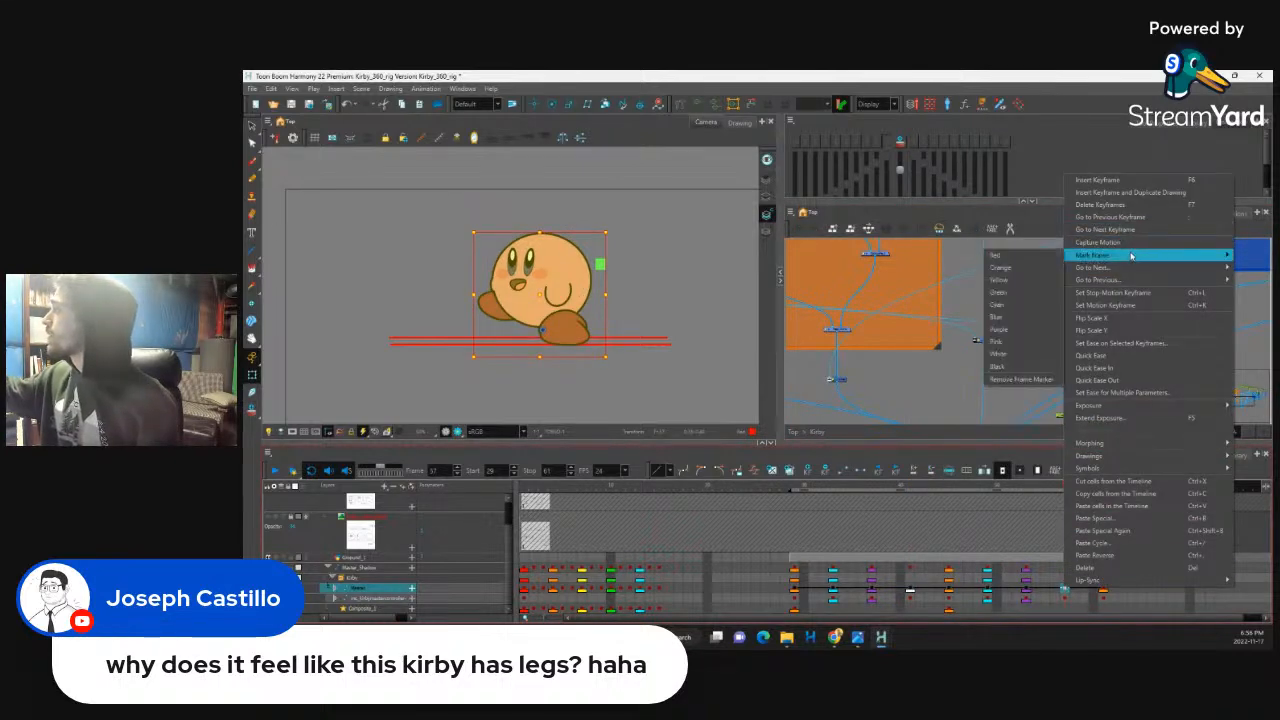
{"action": "left_click", "coordinate": [1010, 354]}
Step: Add keyframes on every second frame of the whole-body peg layer from frame 29 to frame 61
{"action": "left_click_drag", "start_coordinate": [796, 592], "coordinate": [1104, 591]}
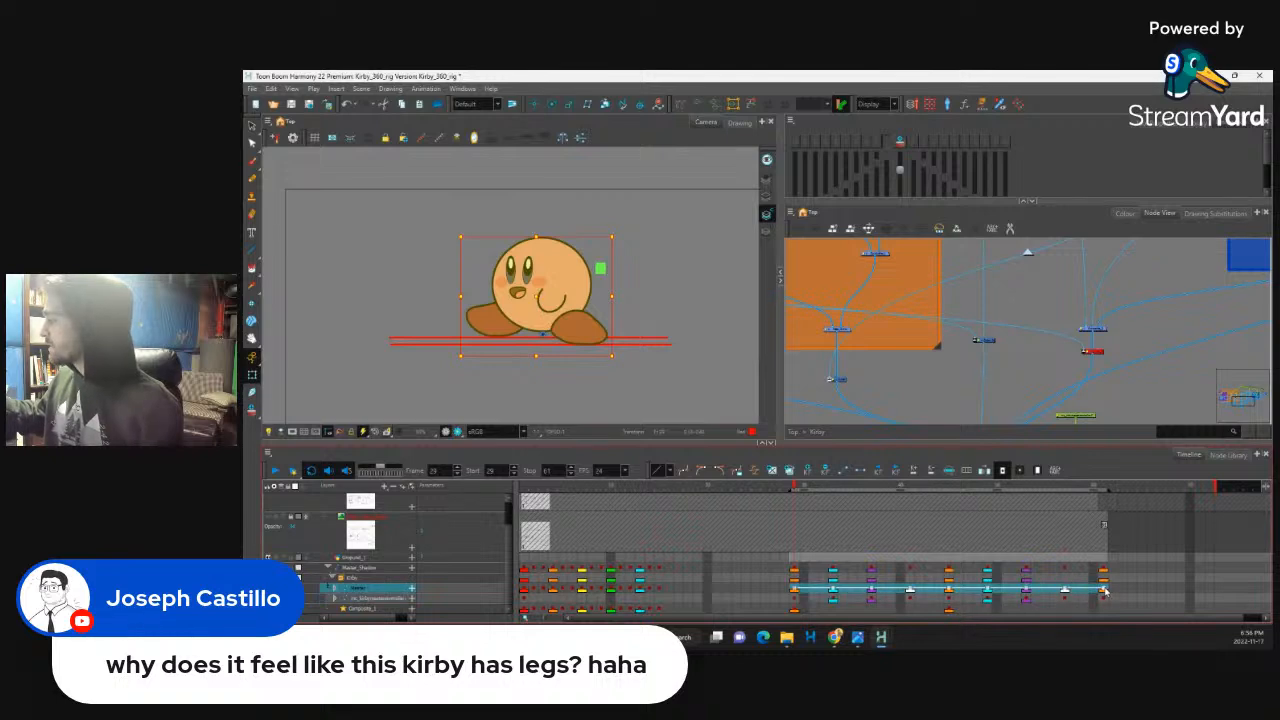
{"action": "left_click", "coordinate": [969, 470]}
{"action": "left_click", "coordinate": [772, 391]}
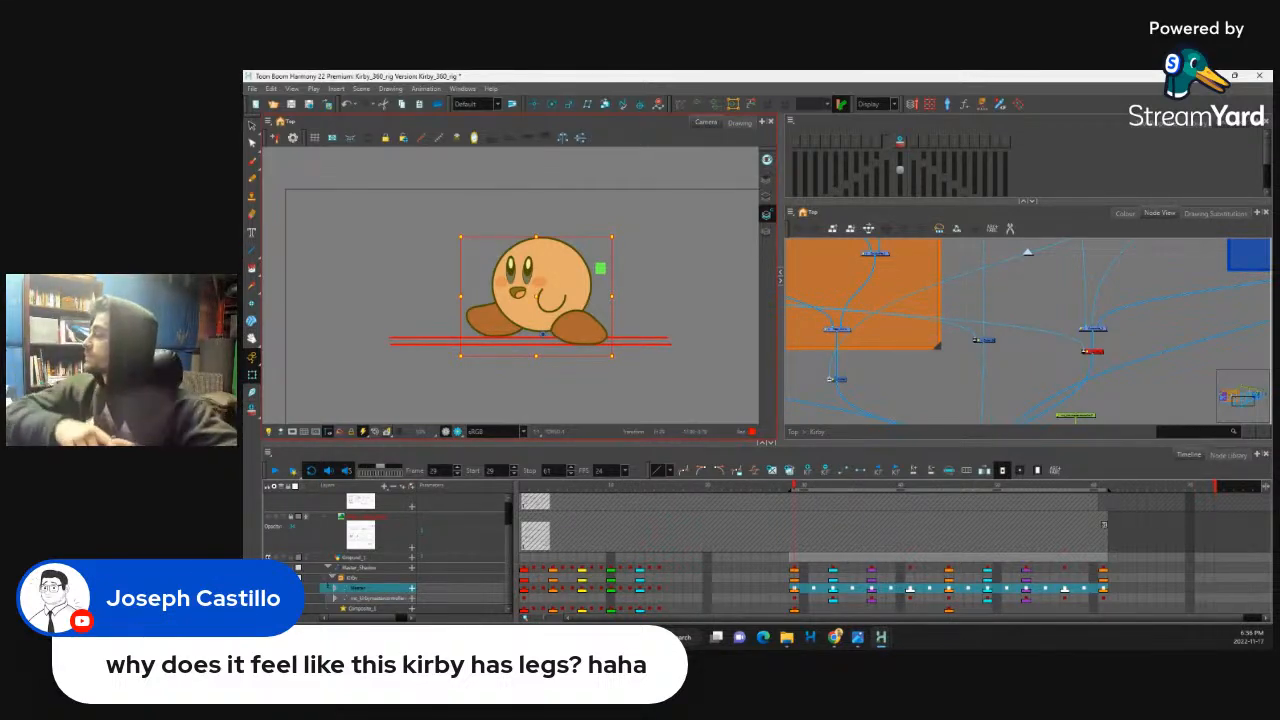
Step: Play the walk cycle from frame 29 to check the bounce, and return to frame 29
{"action": "left_click", "coordinate": [797, 572]}
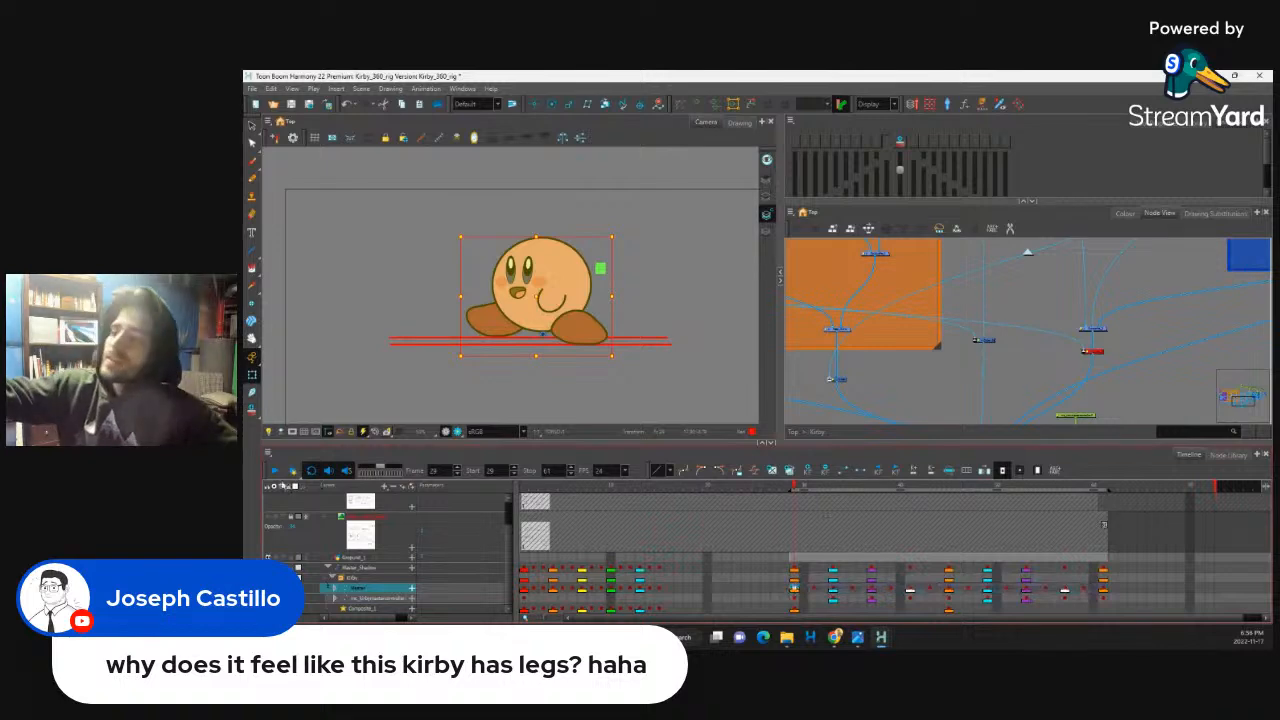
{"action": "left_click", "coordinate": [275, 470]}
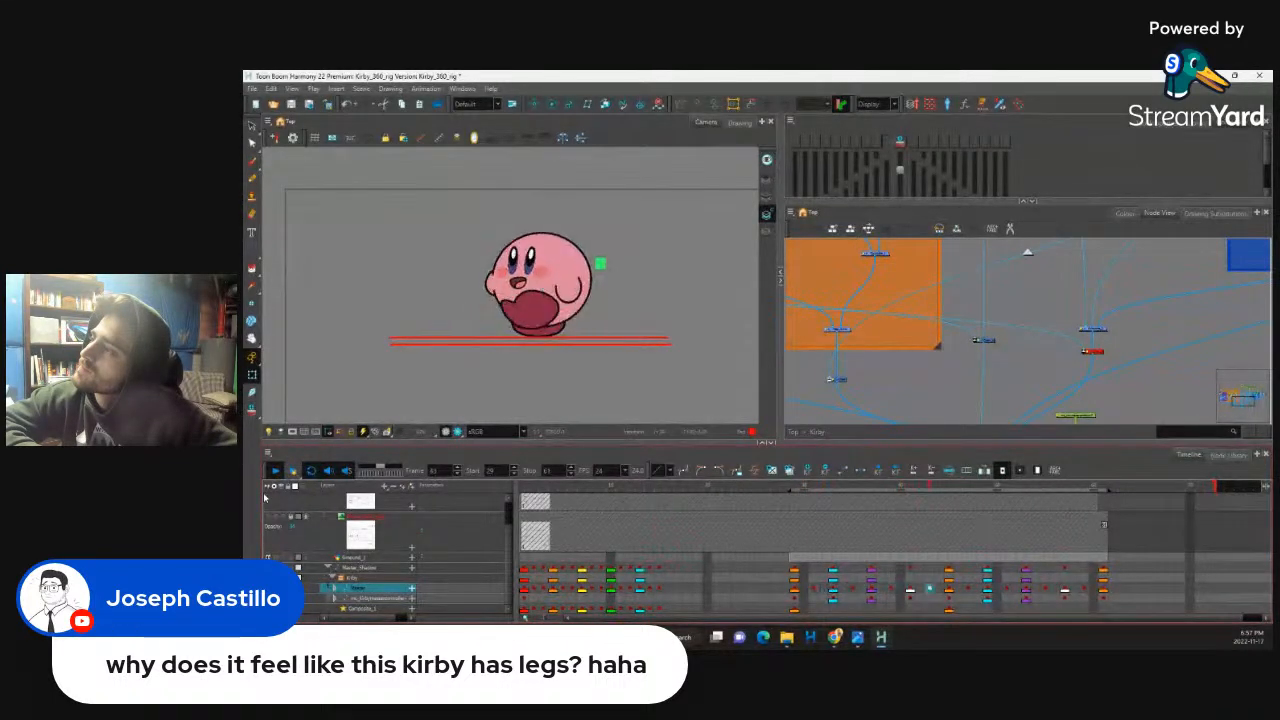
{"action": "left_click", "coordinate": [798, 577]}
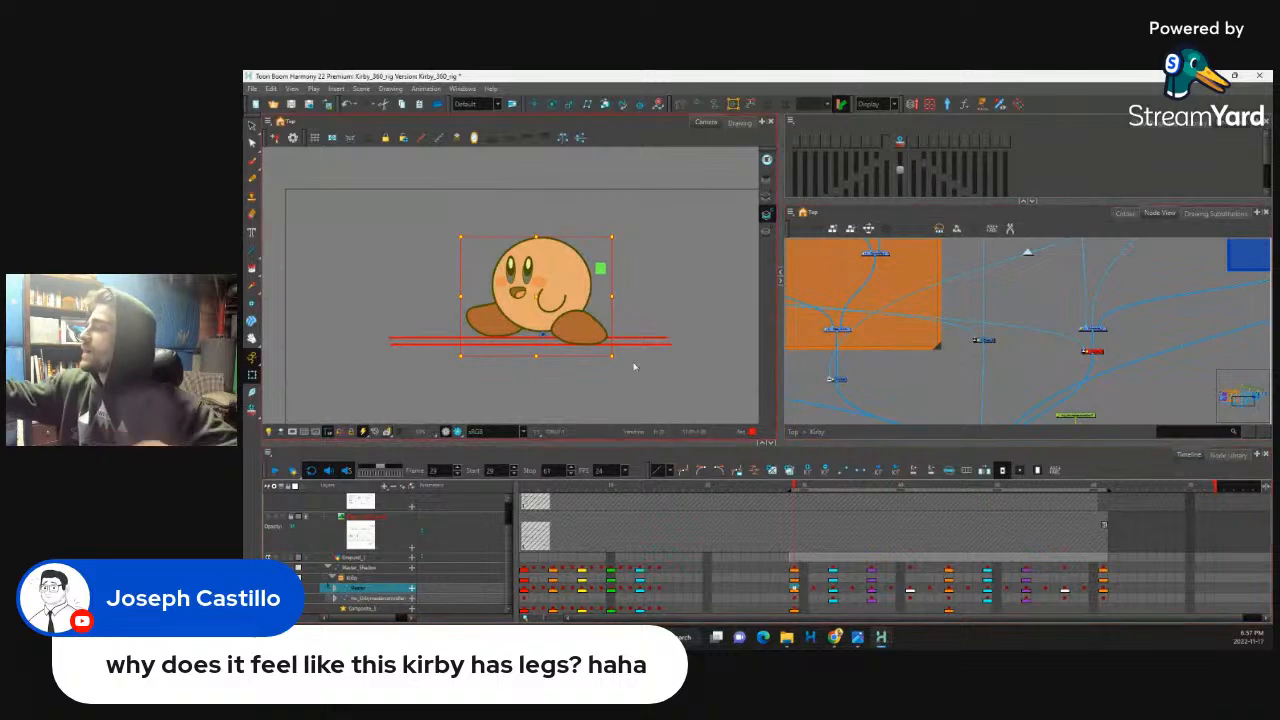
Step: Delete the red node outside the orange backdrop in the Kirby group's node network
{"action": "scroll", "coordinate": [1060, 345], "scroll_direction": "down", "scroll_amount": 5}
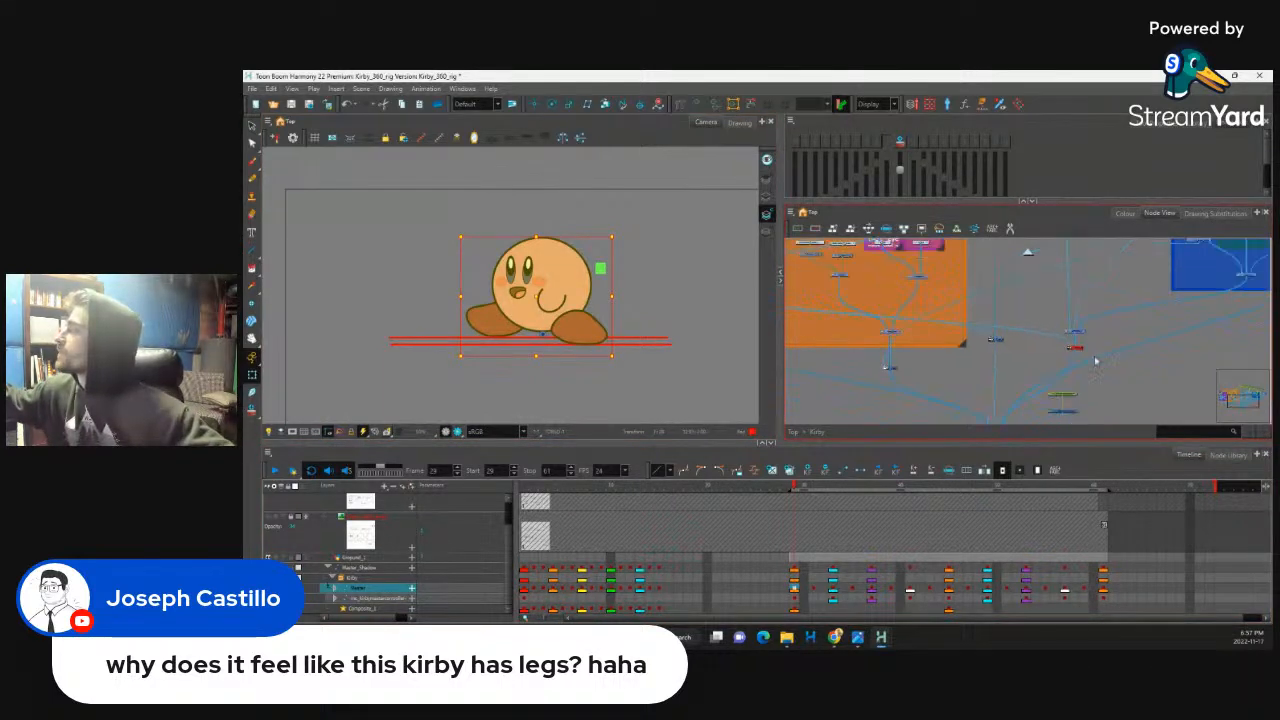
{"action": "left_click", "coordinate": [1069, 382]}
{"action": "left_click", "coordinate": [1069, 382]}
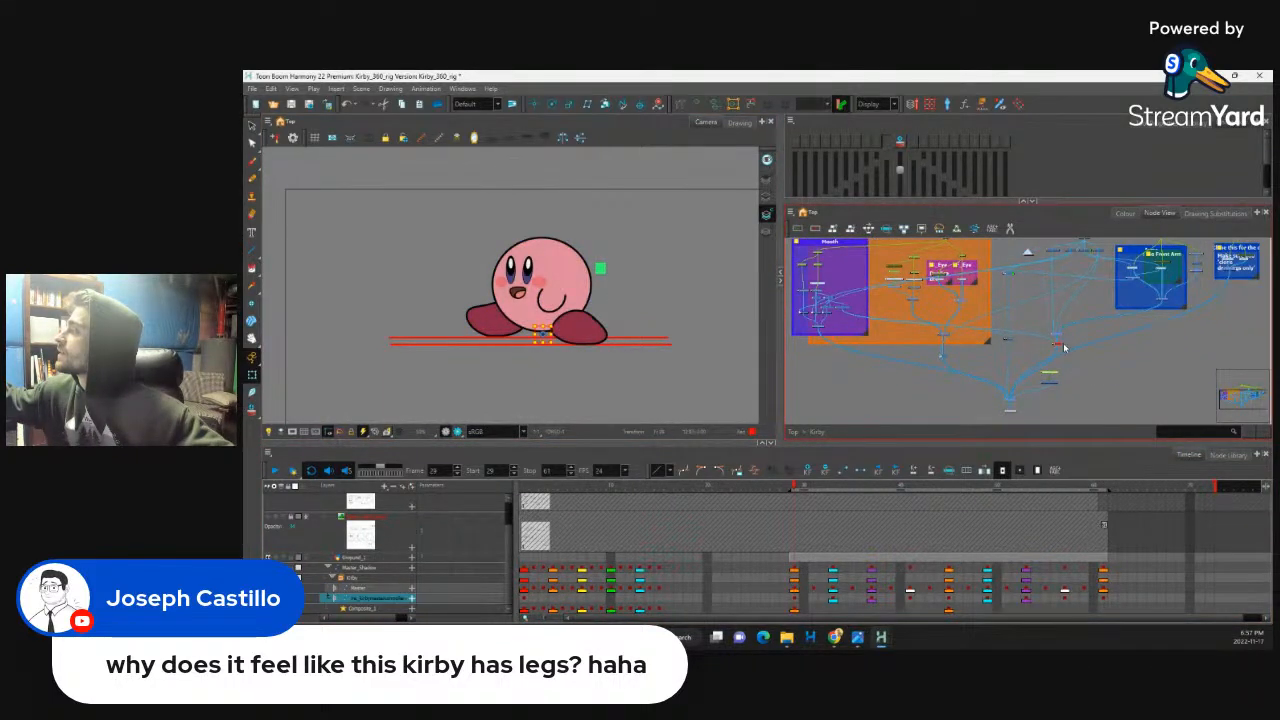
{"action": "scroll", "coordinate": [1063, 347], "scroll_direction": "up", "scroll_amount": 2}
{"action": "left_click_drag", "start_coordinate": [1066, 394], "coordinate": [1073, 368]}
{"action": "left_click", "coordinate": [1143, 391]}
{"action": "left_click", "coordinate": [1132, 389]}
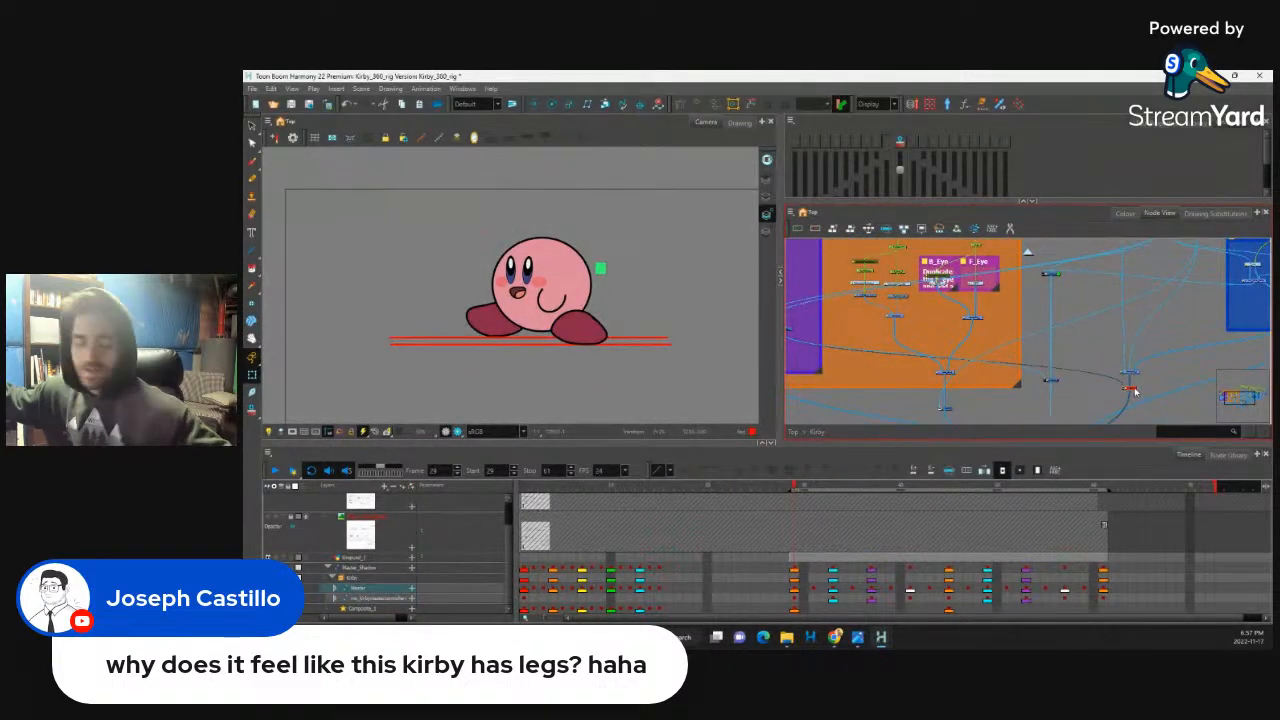
{"action": "key", "text": "Delete"}
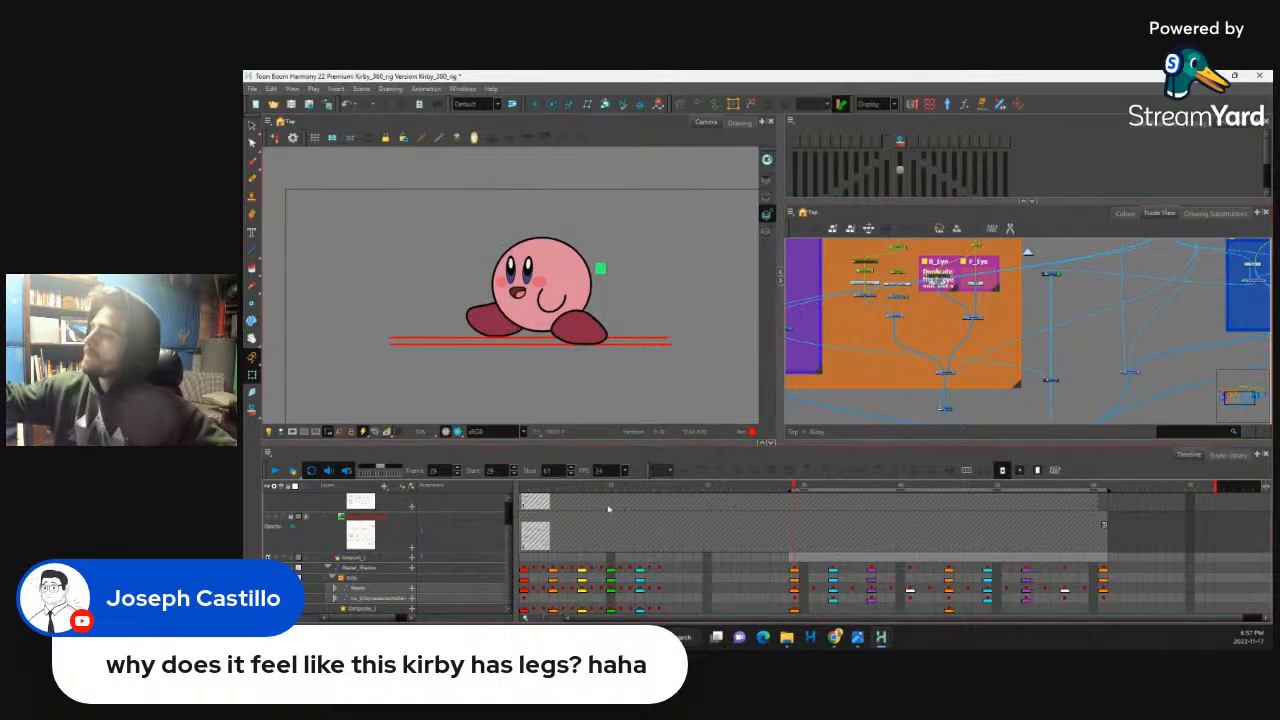
Step: Play the walk loop again and return to frame 29 on the whole-body peg layer
{"action": "left_click", "coordinate": [275, 470]}
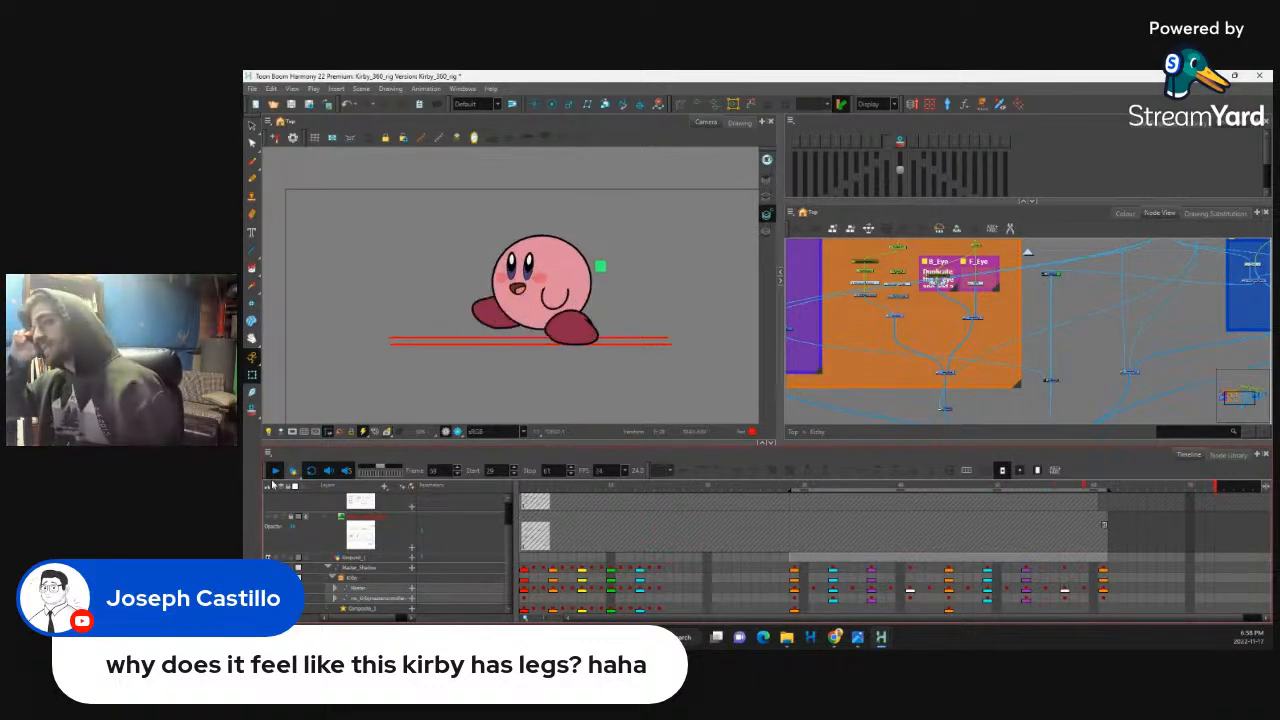
{"action": "left_click", "coordinate": [795, 588]}
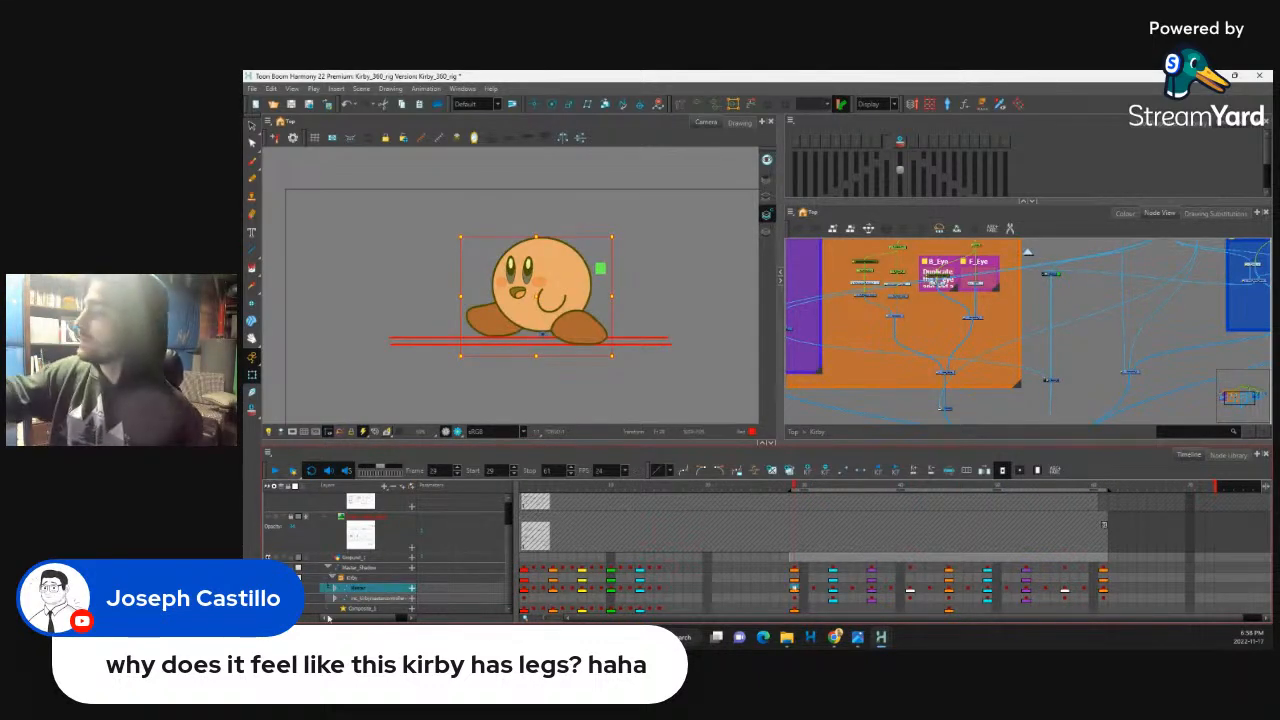
{"action": "left_click_drag", "start_coordinate": [792, 487], "coordinate": [797, 568]}
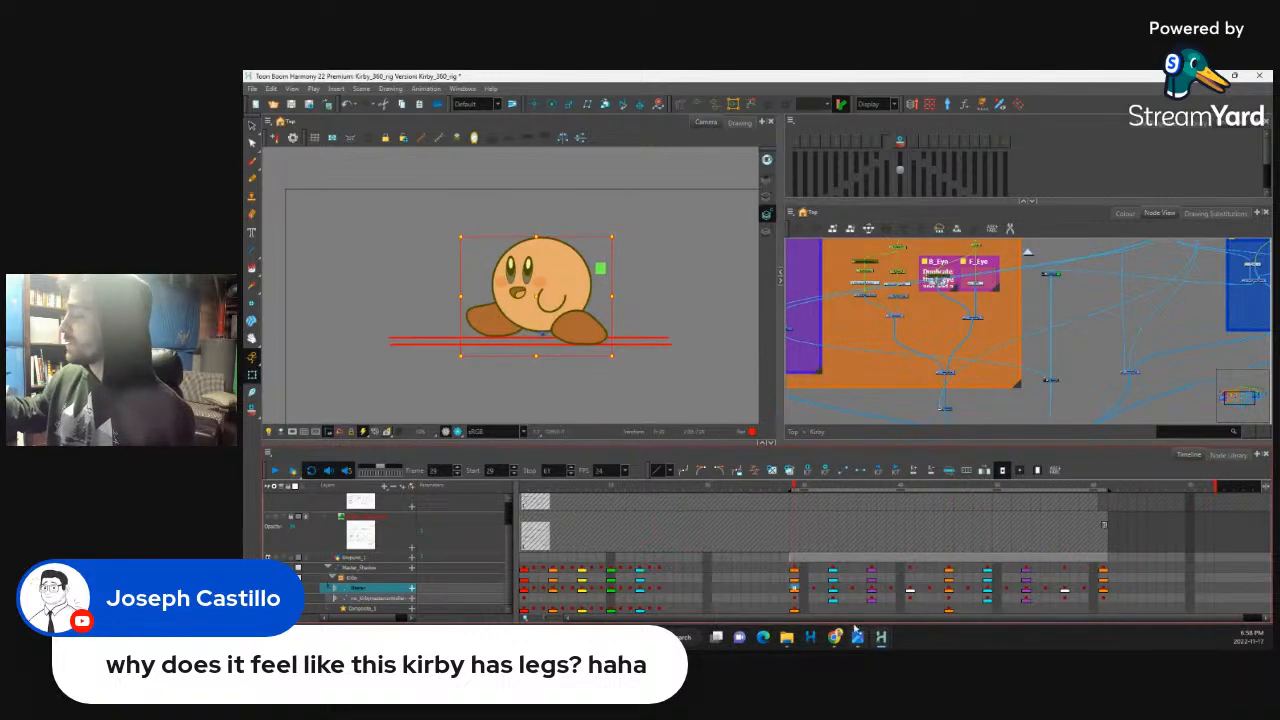
Step: Extend the scene length well beyond the walk cycle's last keyframe at frame 61
{"action": "left_click", "coordinate": [524, 592]}
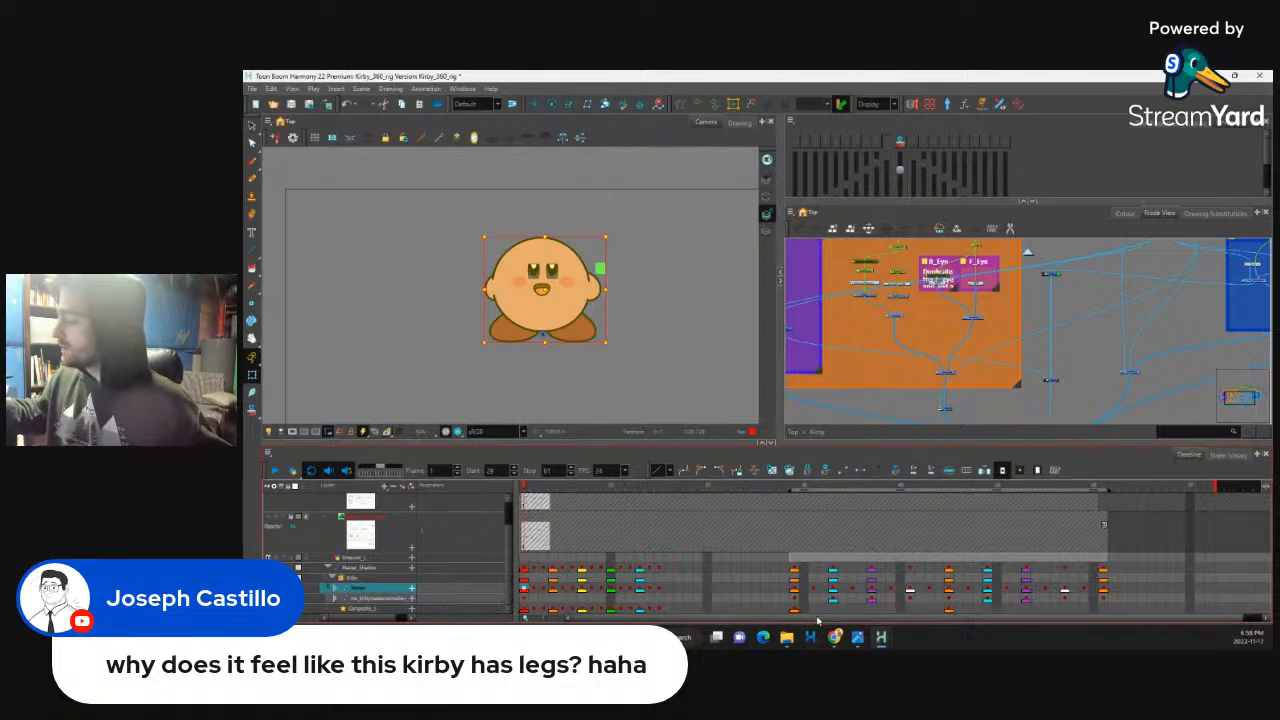
{"action": "left_click_drag", "start_coordinate": [817, 619], "coordinate": [1034, 615]}
{"action": "left_click_drag", "start_coordinate": [1194, 489], "coordinate": [1265, 488]}
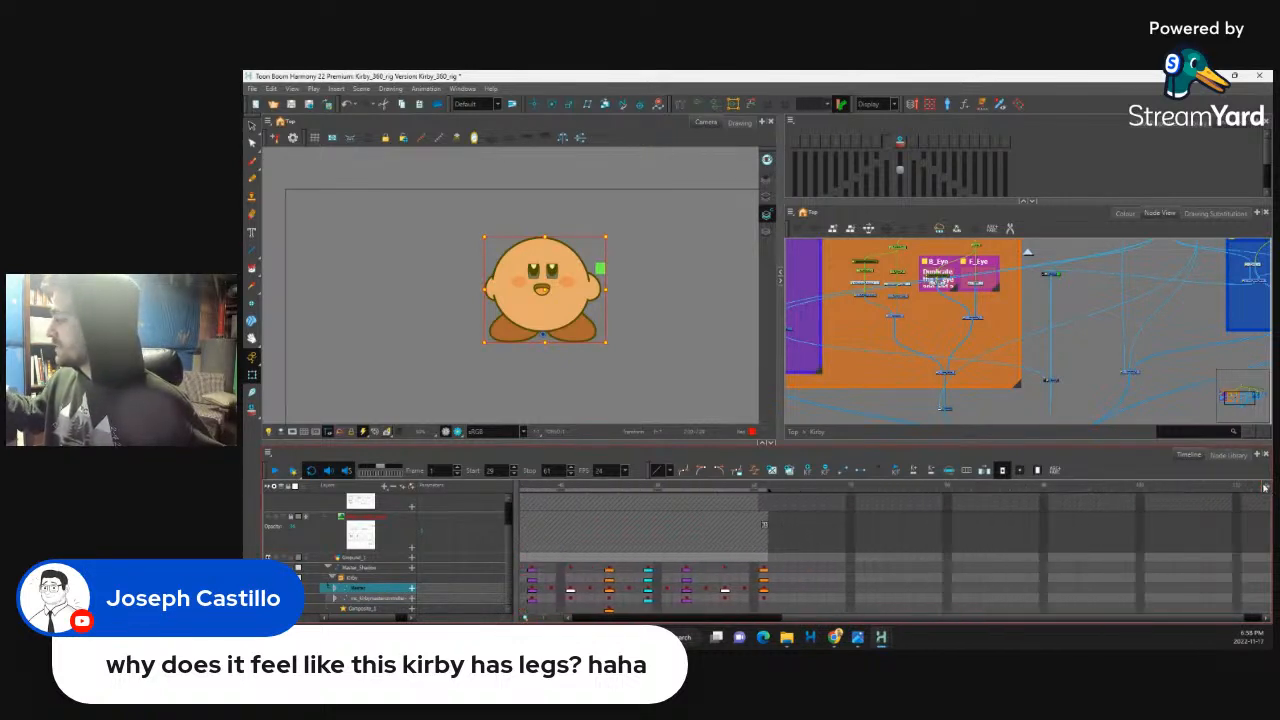
{"action": "left_click", "coordinate": [794, 572]}
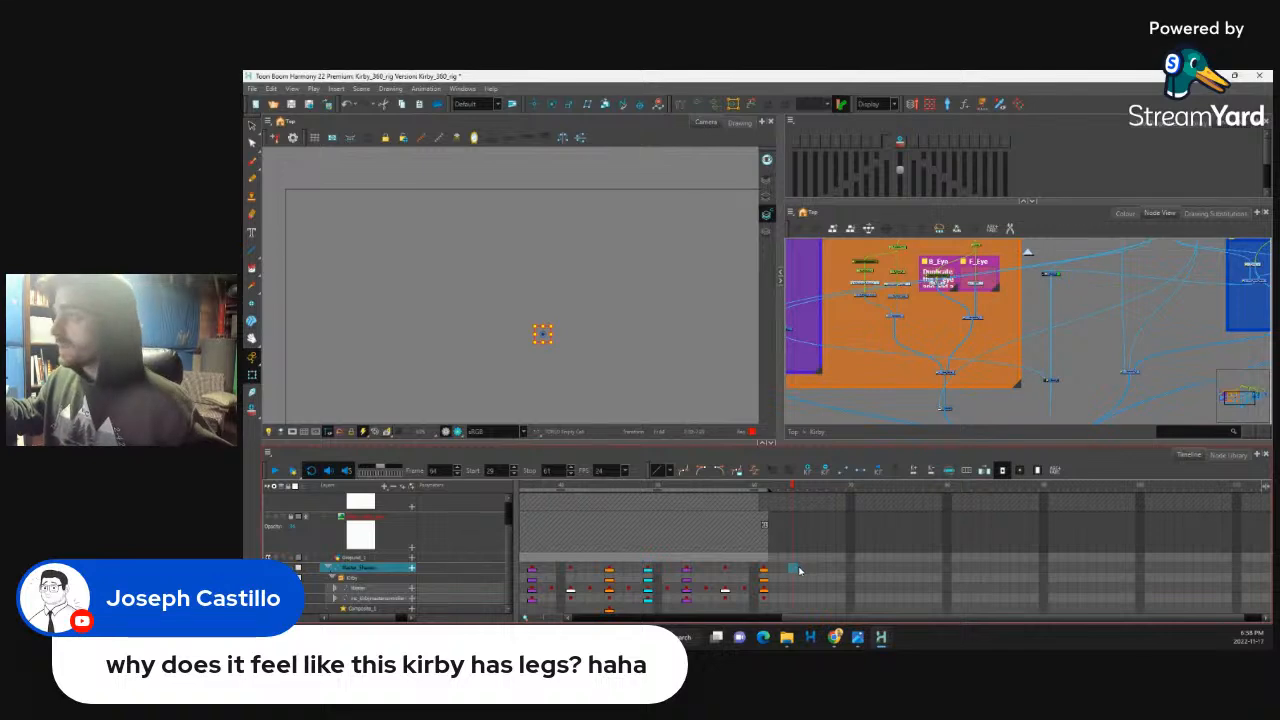
{"action": "left_click_drag", "start_coordinate": [800, 619], "coordinate": [544, 618]}
Step: Copy the frame 1 front-pose keys from Master_Shadow down to the master controller layer and paste them at frame 69
{"action": "left_click_drag", "start_coordinate": [524, 570], "coordinate": [524, 598]}
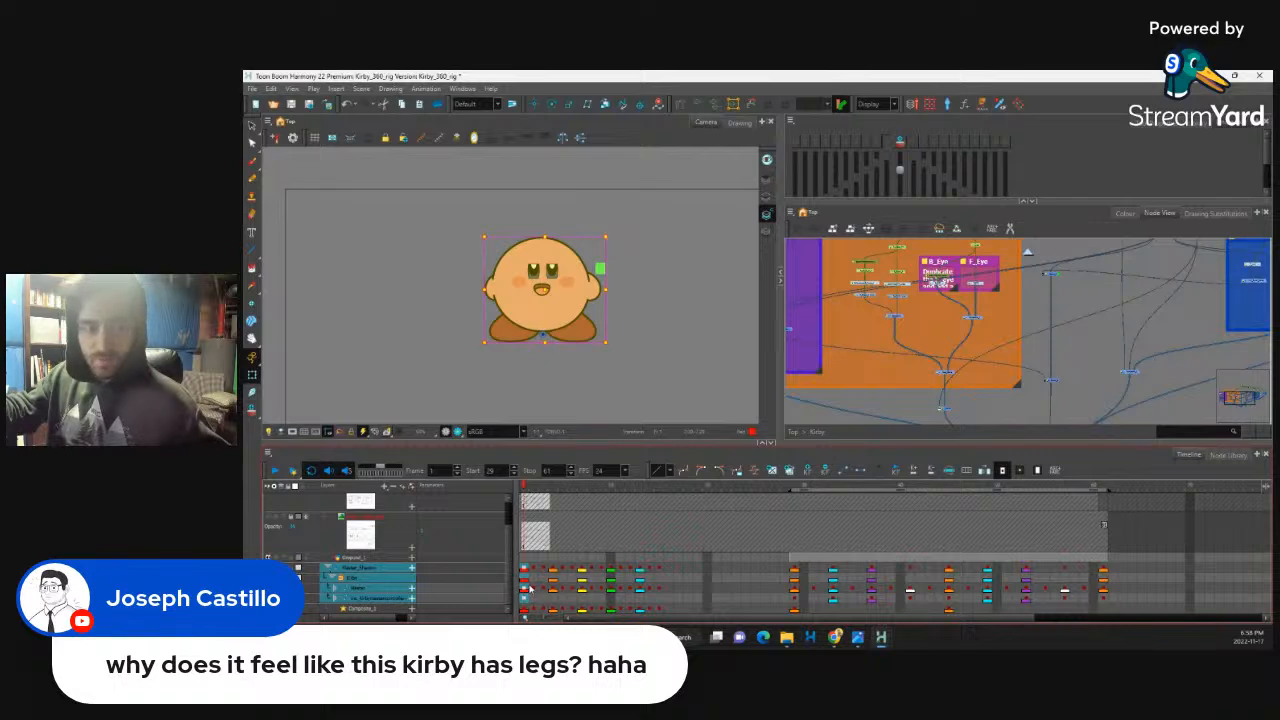
{"action": "scroll", "coordinate": [828, 565], "scroll_direction": "right", "scroll_amount": 5}
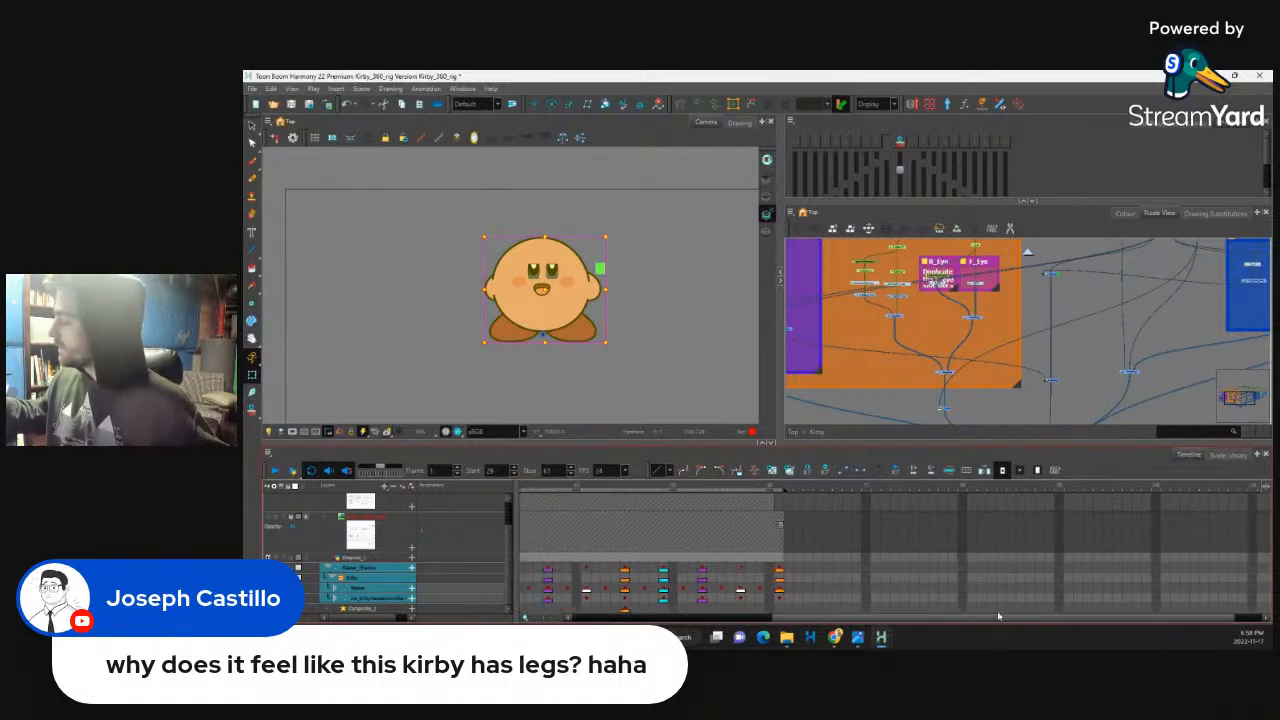
{"action": "left_click", "coordinate": [812, 569]}
{"action": "key", "text": "ctrl+v"}
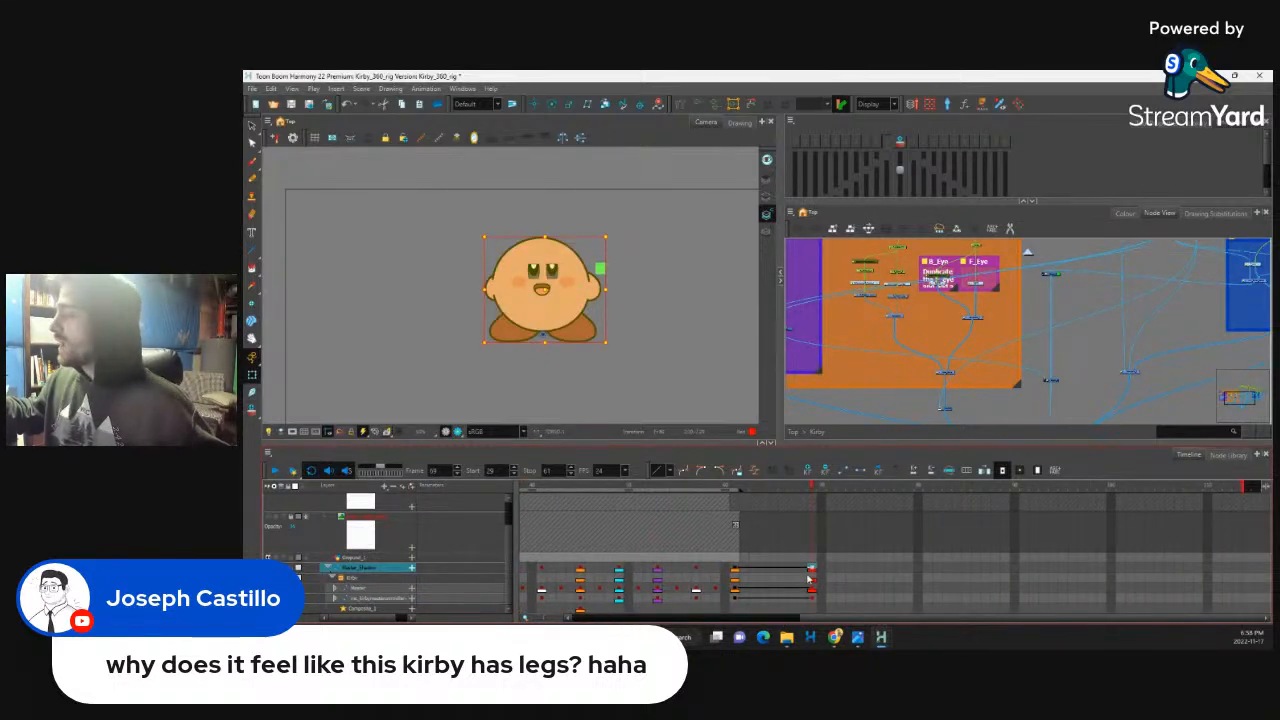
Step: Remove the interpolation after frame 61 from Master_Shadow down to the master controller layer, and play the walk cycle briefly
{"action": "left_click_drag", "start_coordinate": [736, 570], "coordinate": [735, 598]}
{"action": "key", "text": "ctrl+l"}
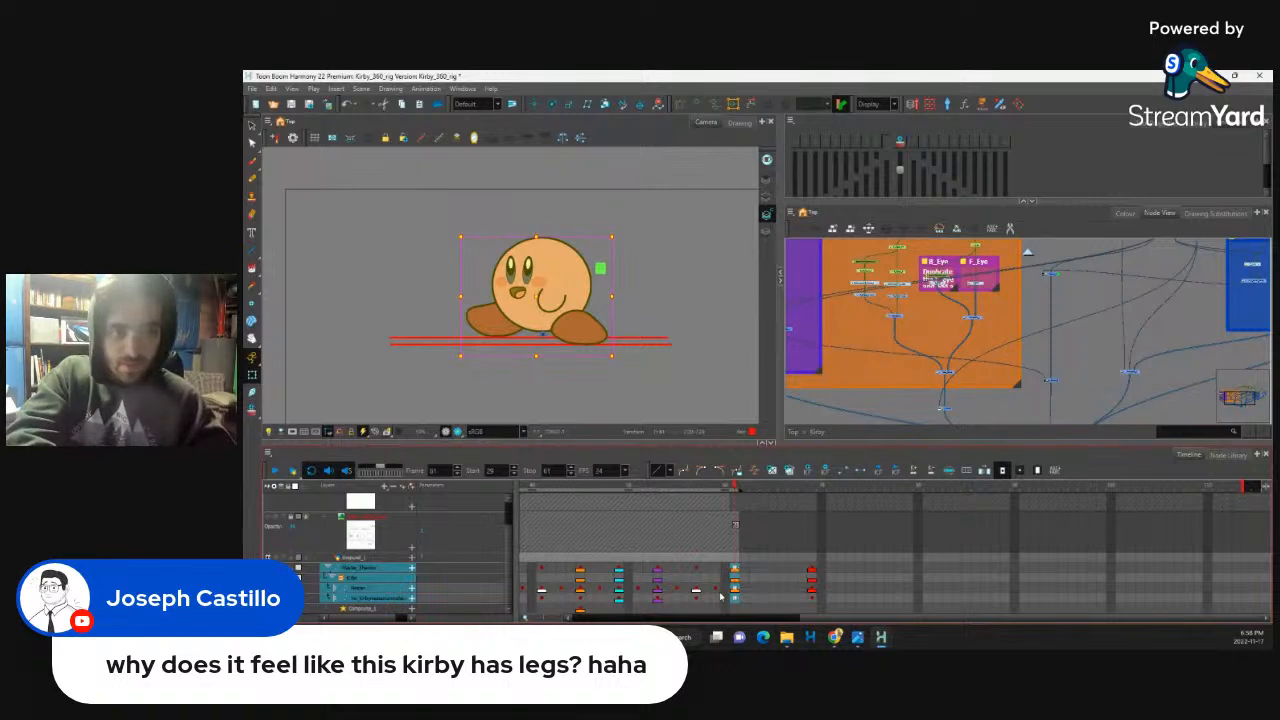
{"action": "key", "text": "Return"}
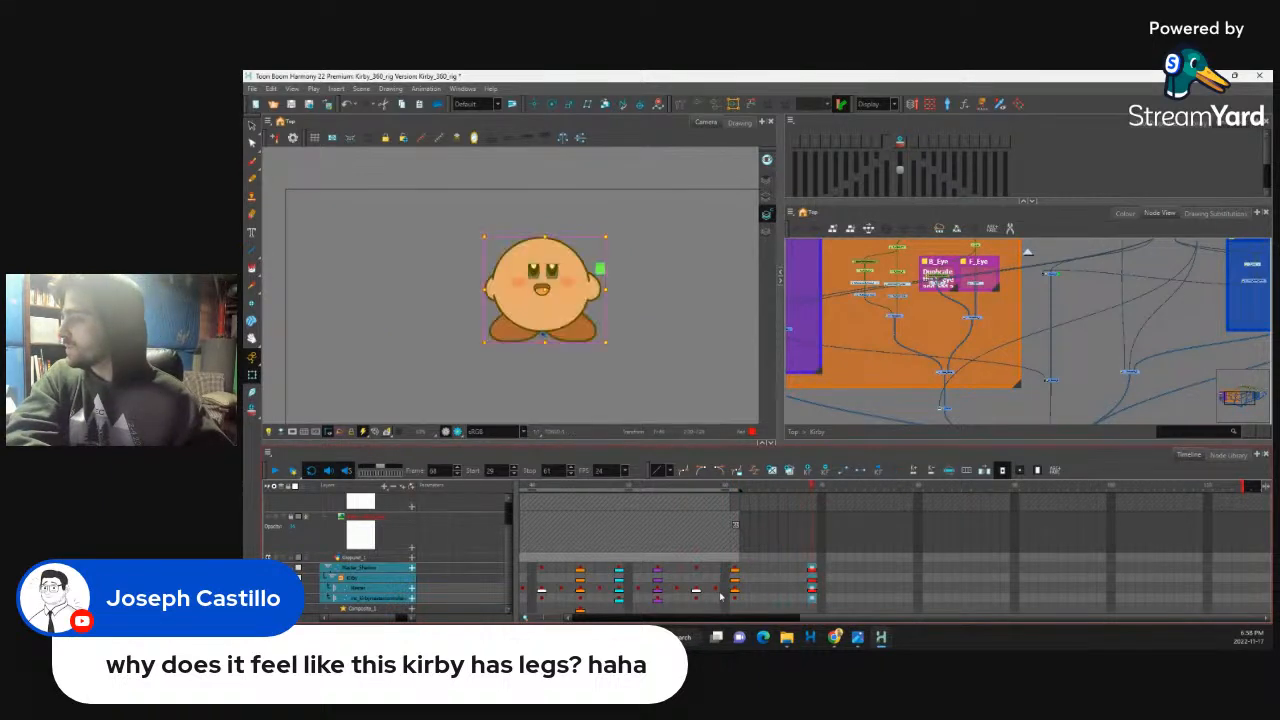
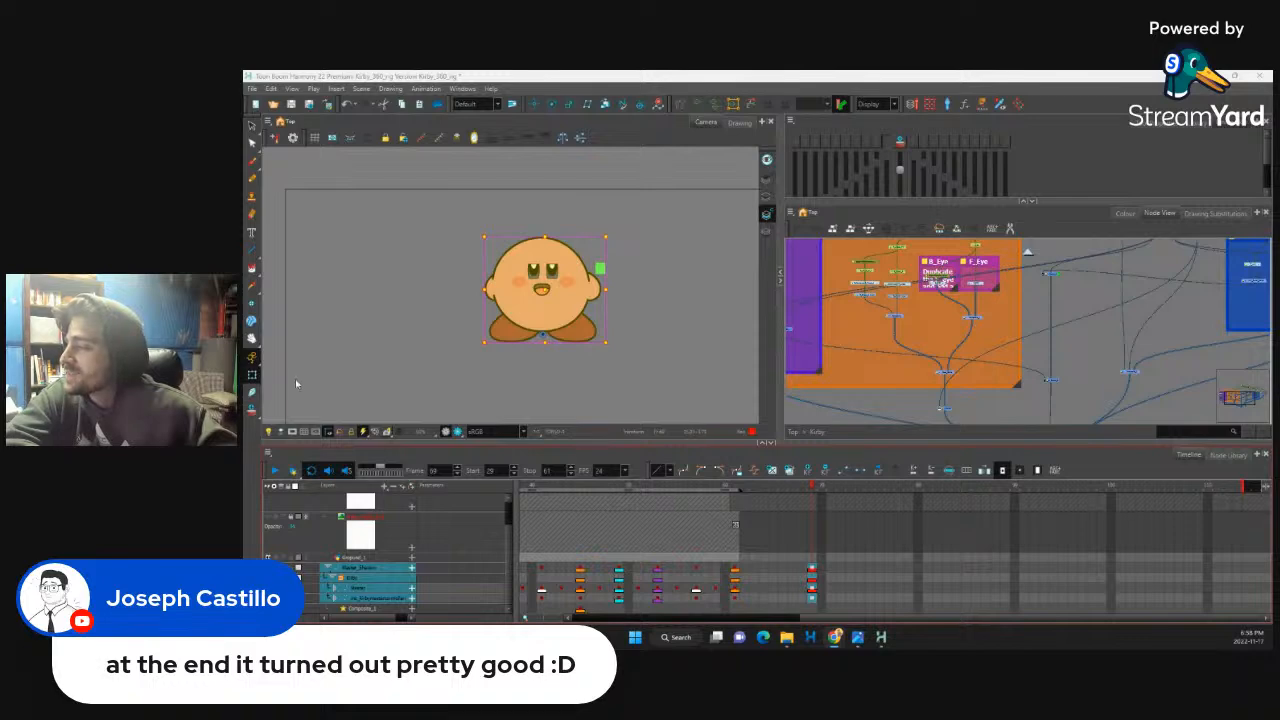
{"action": "left_click", "coordinate": [274, 470]}
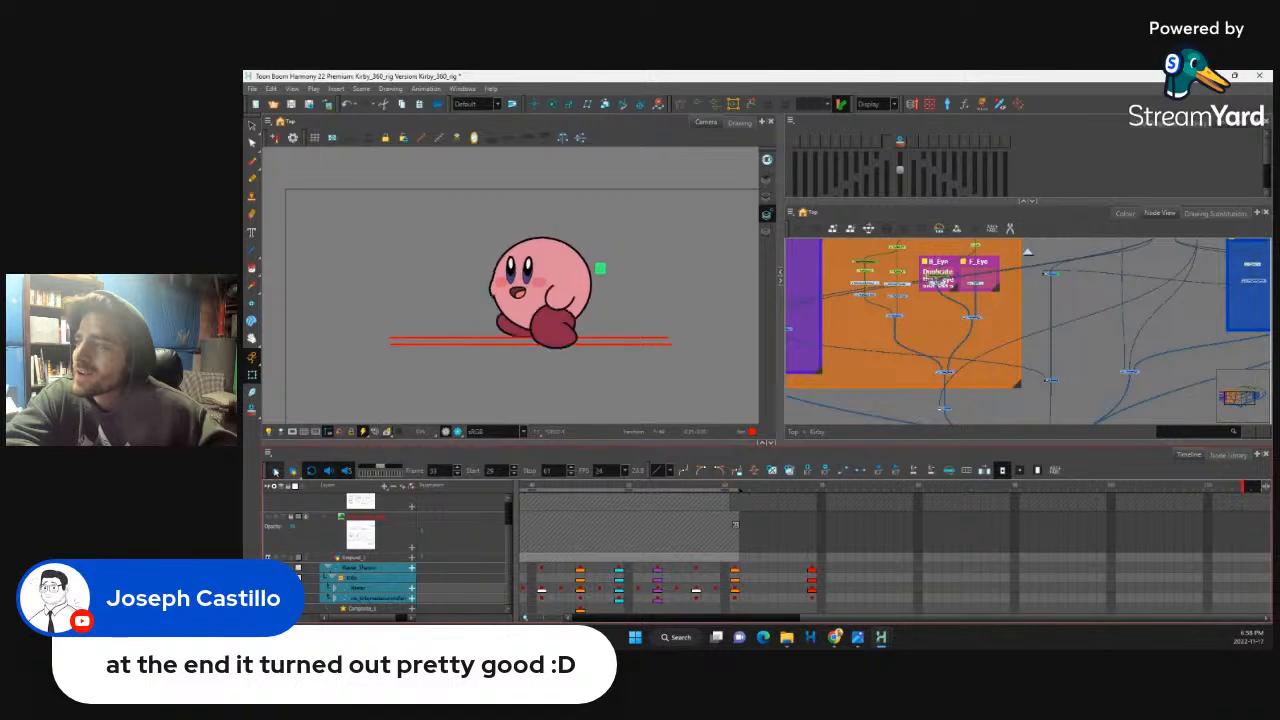
{"action": "left_click", "coordinate": [275, 471]}
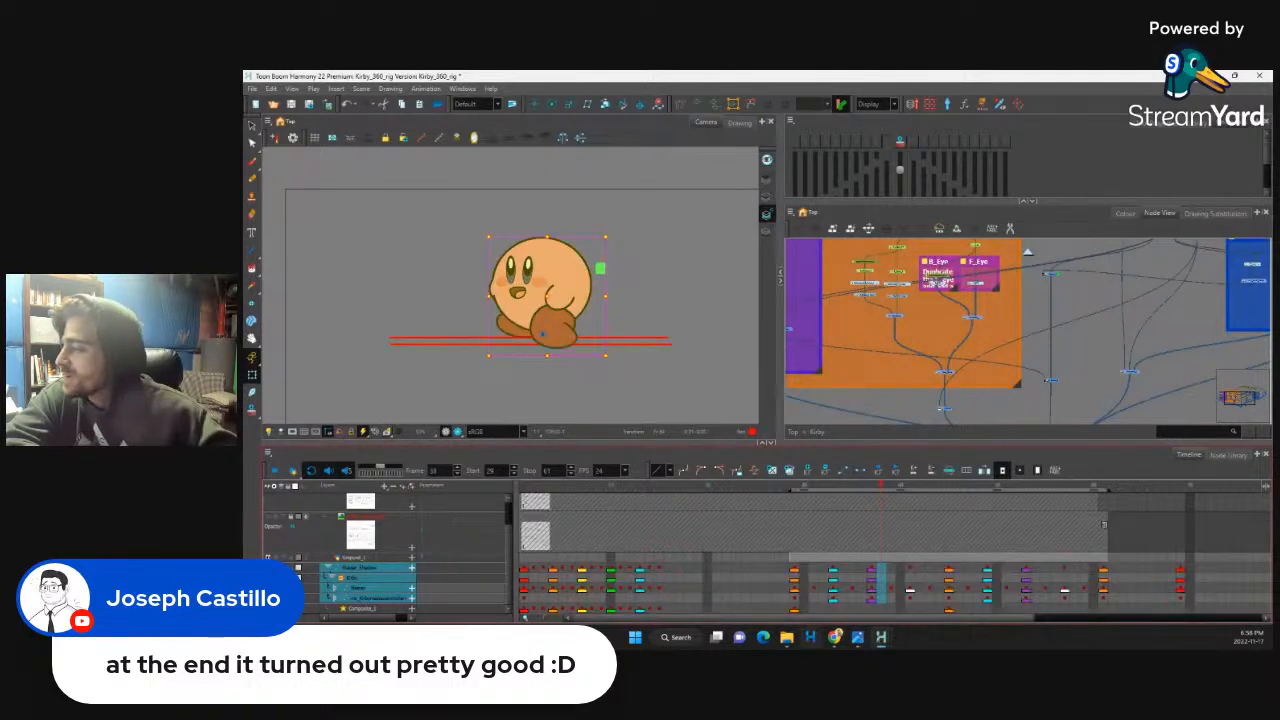
Step: Add keyframes at frame 70 from Master_Shadow down to the master controller layer, and select the whole-body peg's key
{"action": "left_click_drag", "start_coordinate": [812, 618], "coordinate": [989, 637]}
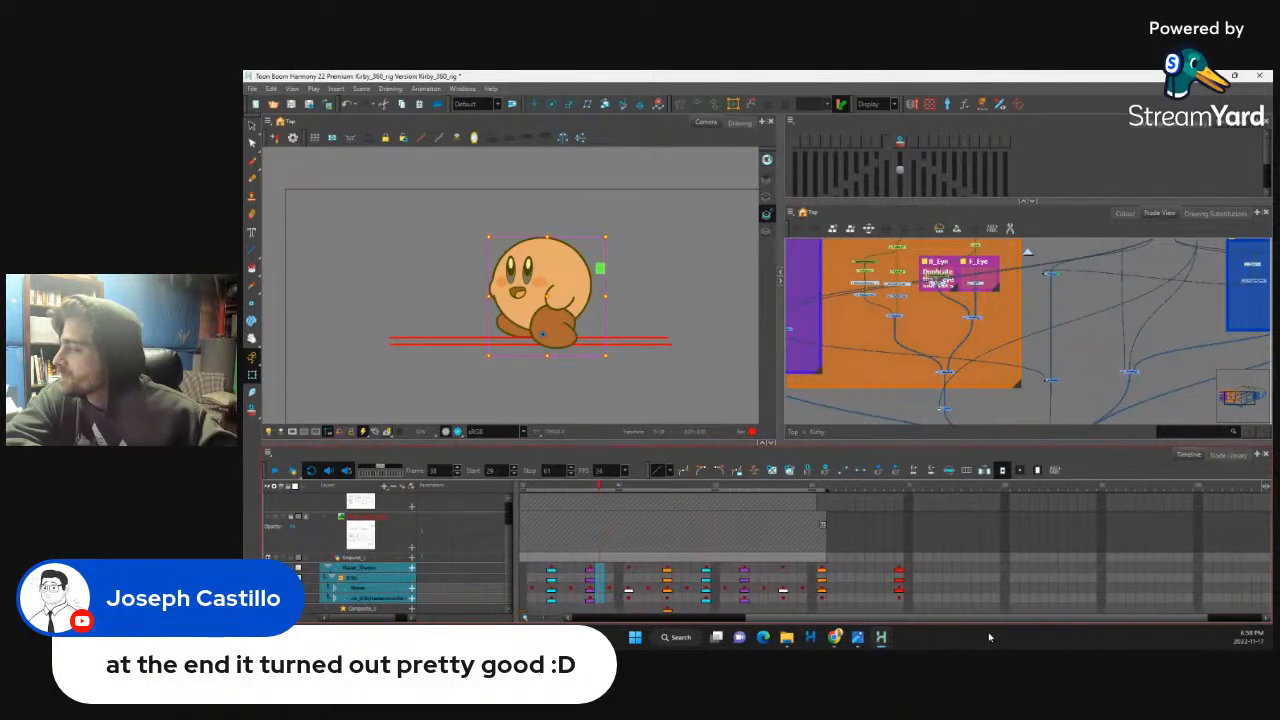
{"action": "left_click", "coordinate": [899, 589]}
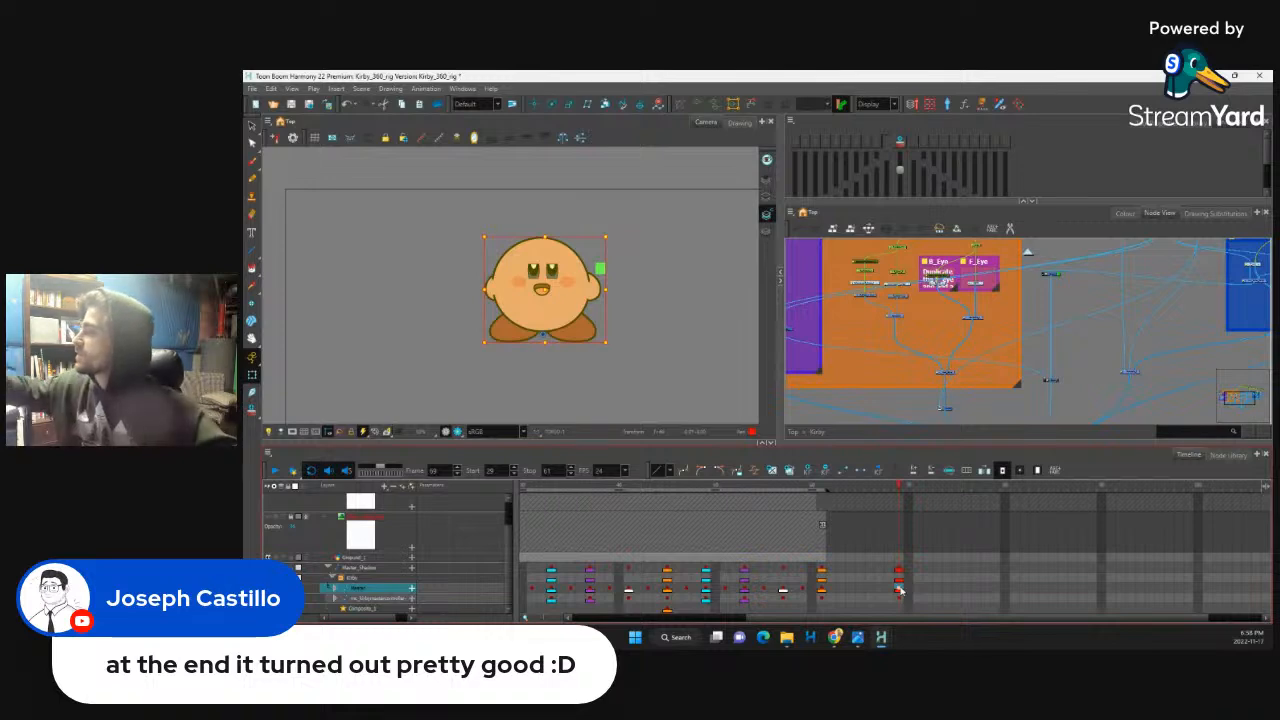
{"action": "left_click", "coordinate": [922, 590]}
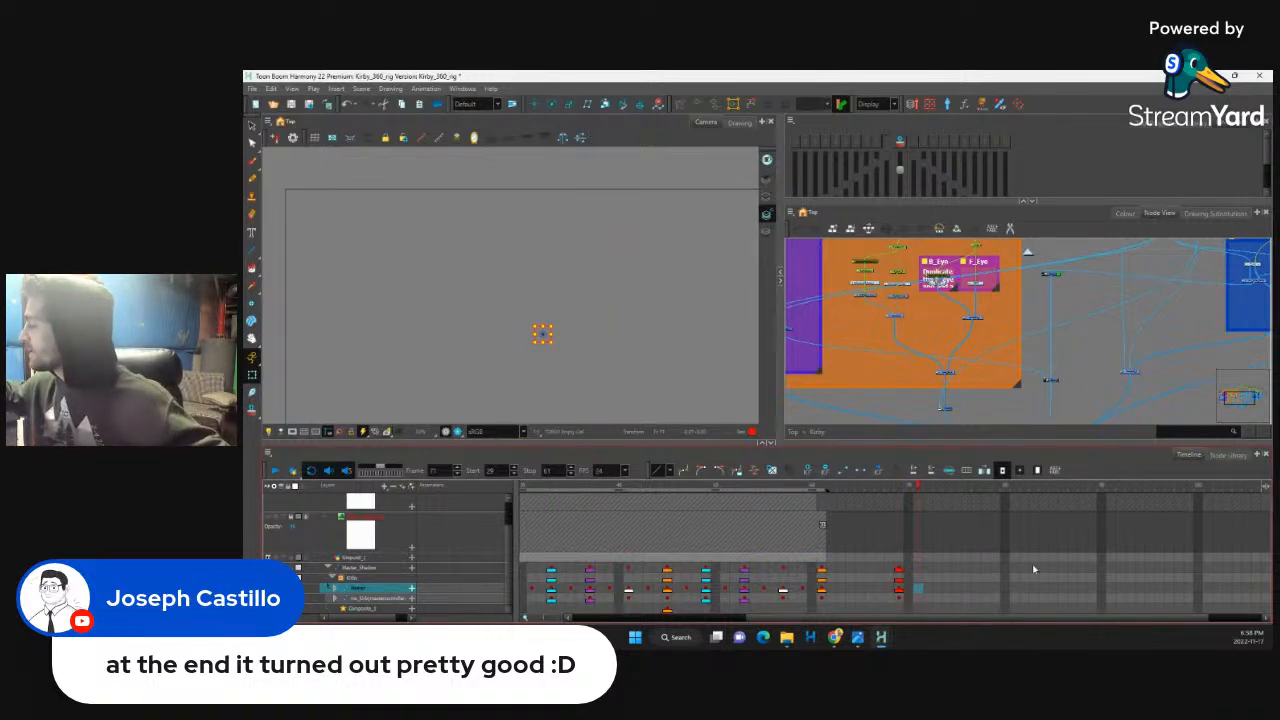
{"action": "left_click_drag", "start_coordinate": [1094, 565], "coordinate": [1097, 593]}
{"action": "left_click", "coordinate": [909, 592]}
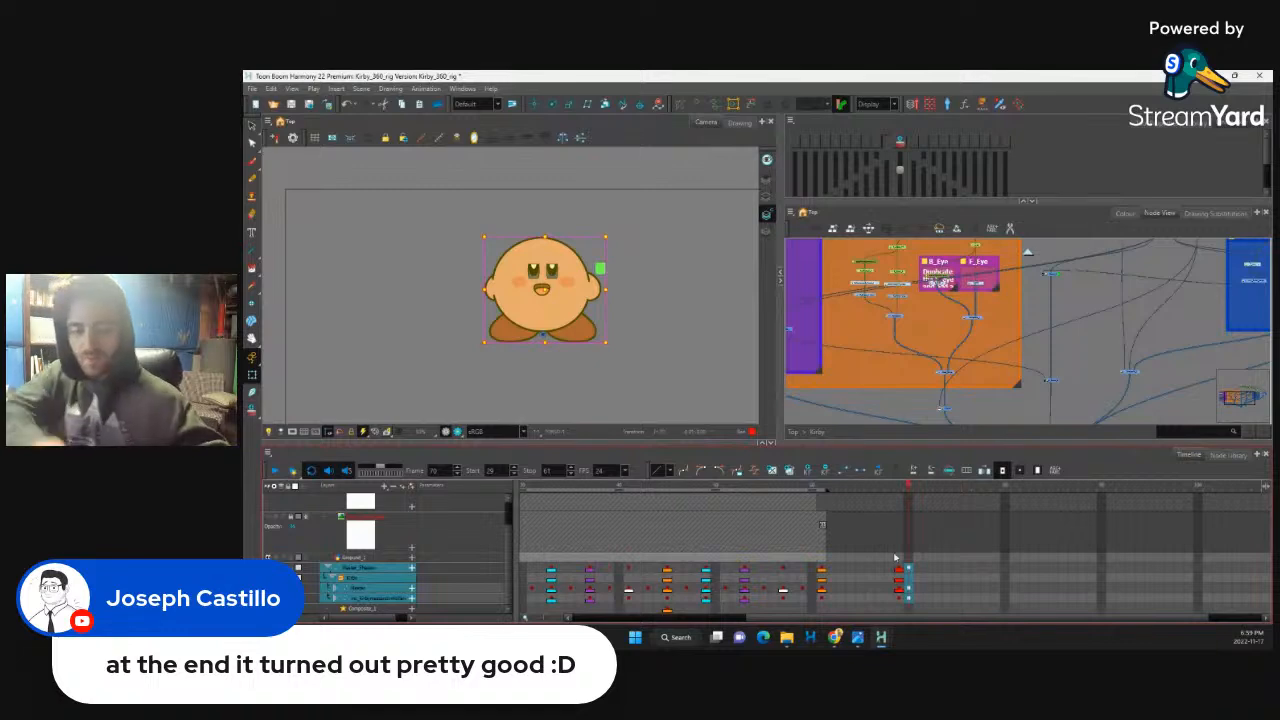
{"action": "left_click", "coordinate": [910, 590]}
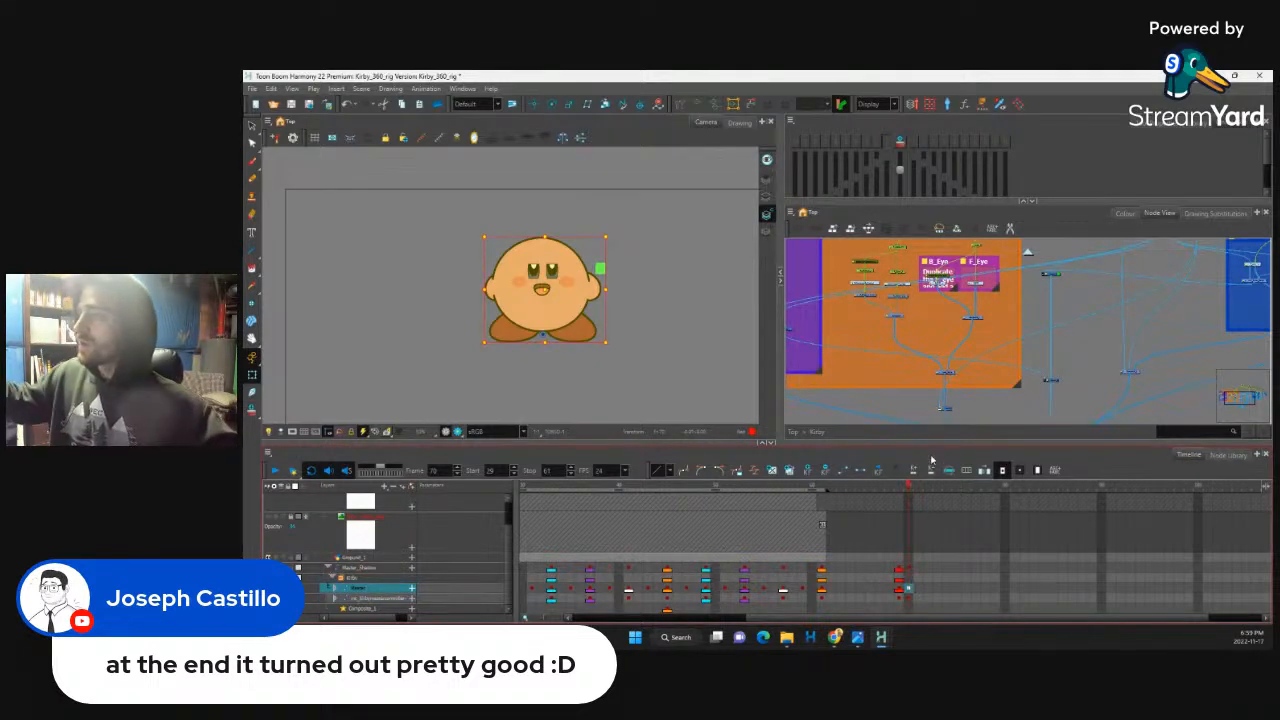
Step: Display Kirby's master controller and move its handle upward at frame 70 to tilt the face up
{"action": "left_click_drag", "start_coordinate": [1156, 384], "coordinate": [1111, 300]}
{"action": "left_click", "coordinate": [1081, 369]}
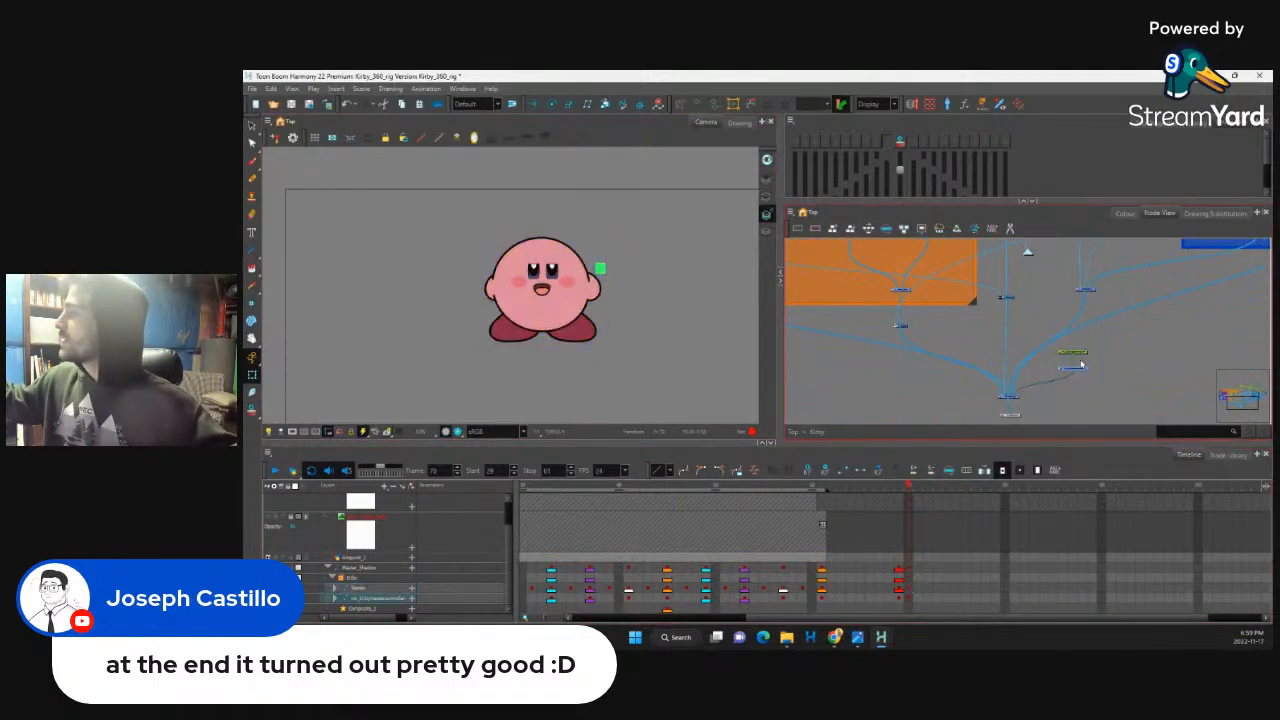
{"action": "left_click", "coordinate": [421, 139]}
{"action": "left_click_drag", "start_coordinate": [513, 351], "coordinate": [543, 308]}
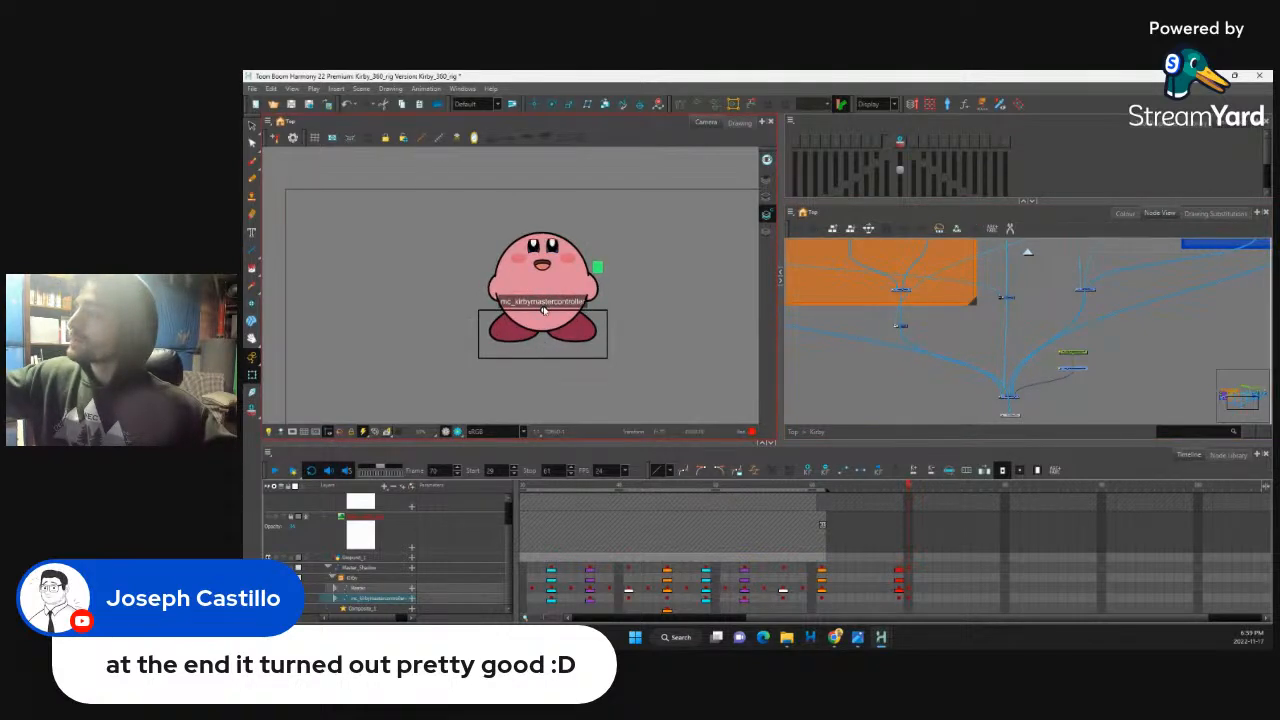
Step: Nudge Kirby's whole body up off the ground at frame 70 on its peg layer
{"action": "left_click", "coordinate": [907, 590]}
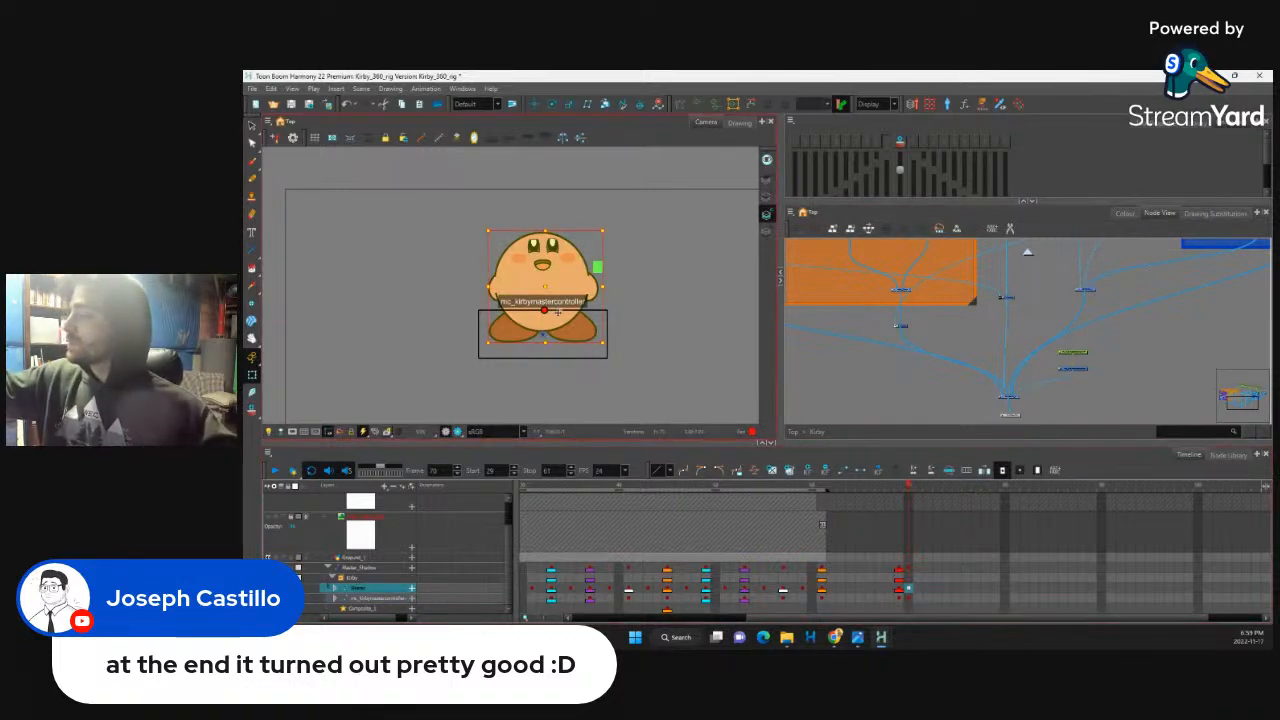
{"action": "key", "text": "Up"}
{"action": "key", "text": "Up"}
{"action": "key", "text": "Up"}
{"action": "key", "text": "Up"}
{"action": "key", "text": "Up"}
{"action": "key", "text": "Up"}
{"action": "key", "text": "Up"}
{"action": "key", "text": "Up"}
{"action": "key", "text": "Up"}
{"action": "key", "text": "Up"}
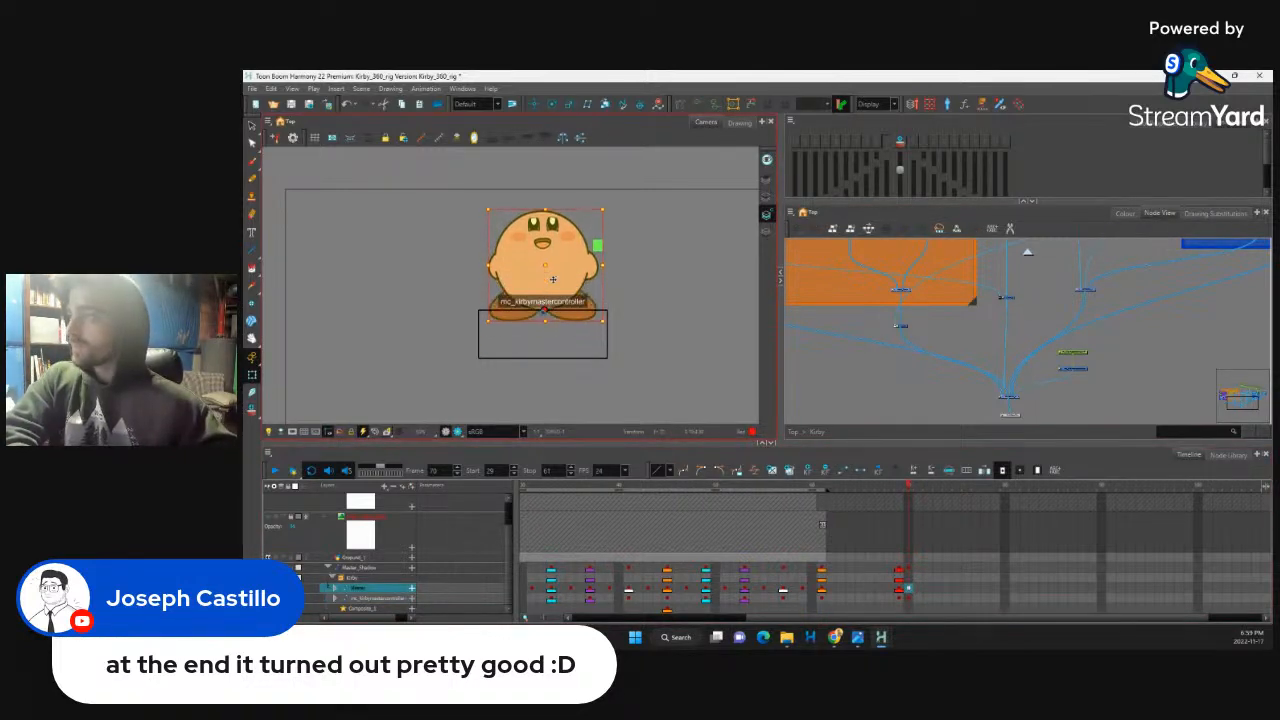
Step: Turn on onion skinning and rotate both of Kirby's feet to hang downward at frame 70
{"action": "left_click", "coordinate": [1041, 170]}
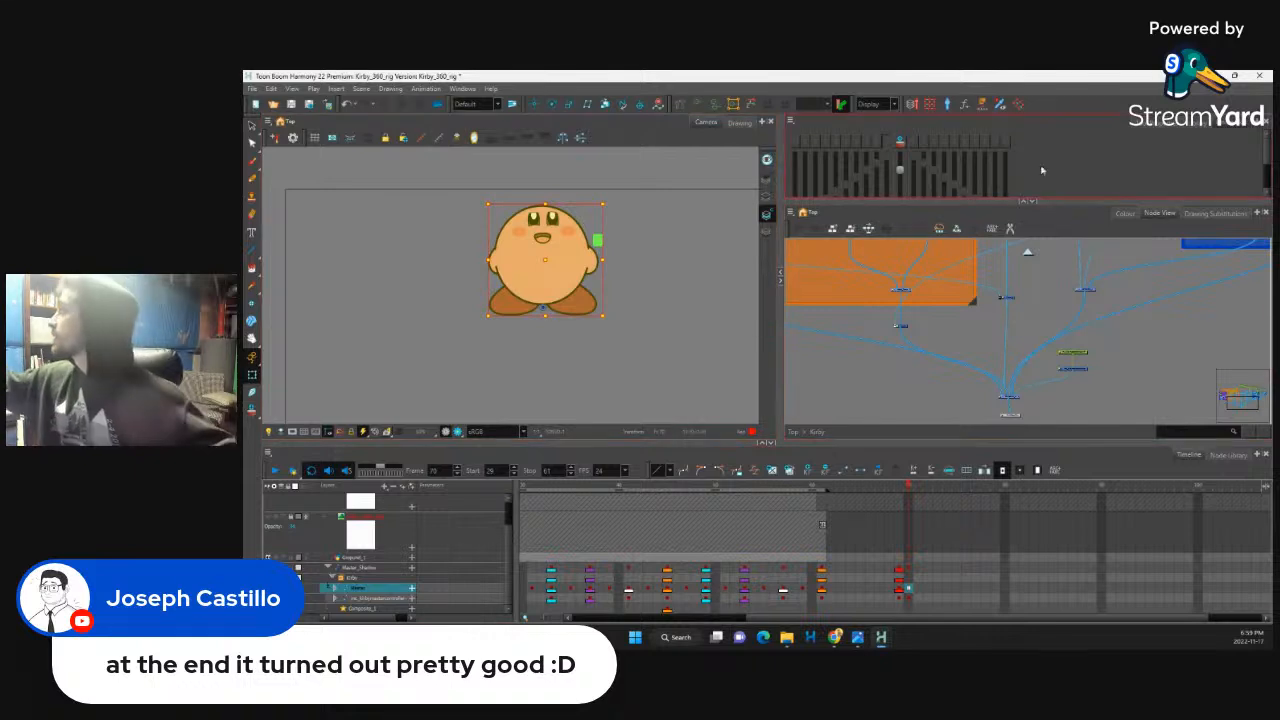
{"action": "left_click", "coordinate": [901, 142]}
{"action": "left_click", "coordinate": [576, 303]}
{"action": "left_click_drag", "start_coordinate": [604, 323], "coordinate": [567, 380]}
{"action": "left_click", "coordinate": [507, 308]}
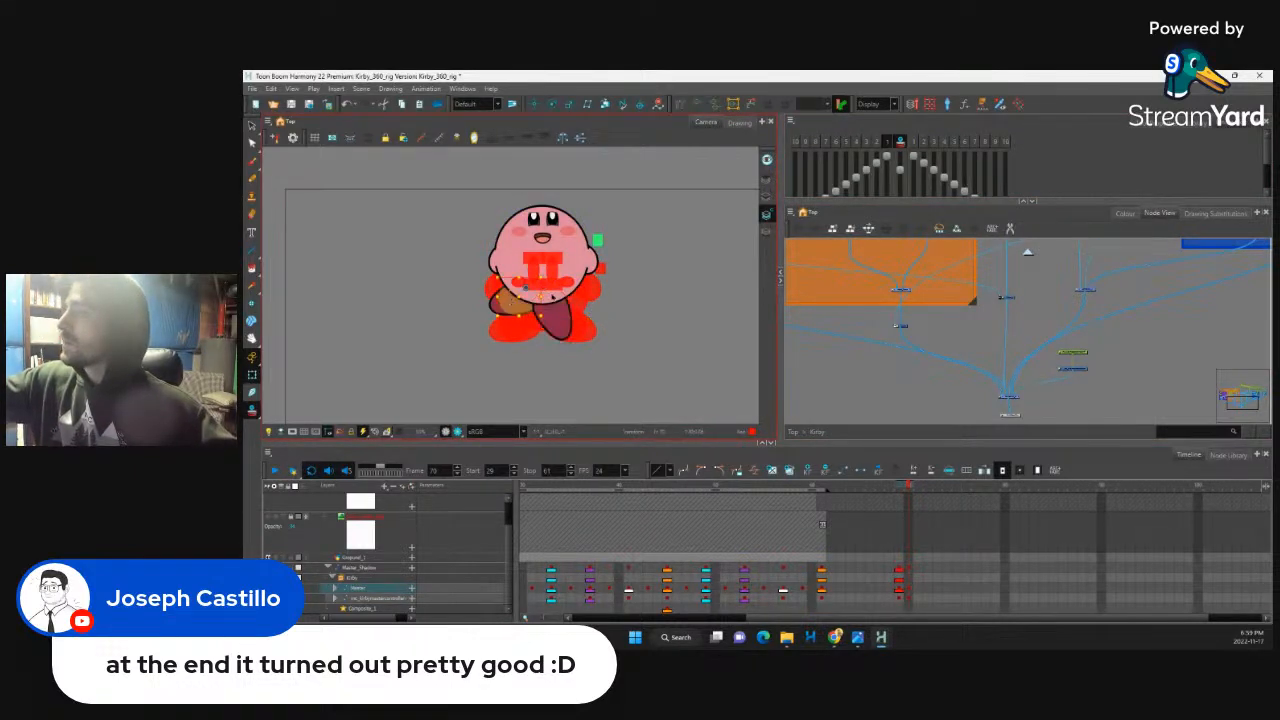
{"action": "left_click_drag", "start_coordinate": [535, 332], "coordinate": [568, 316]}
{"action": "left_click", "coordinate": [566, 311]}
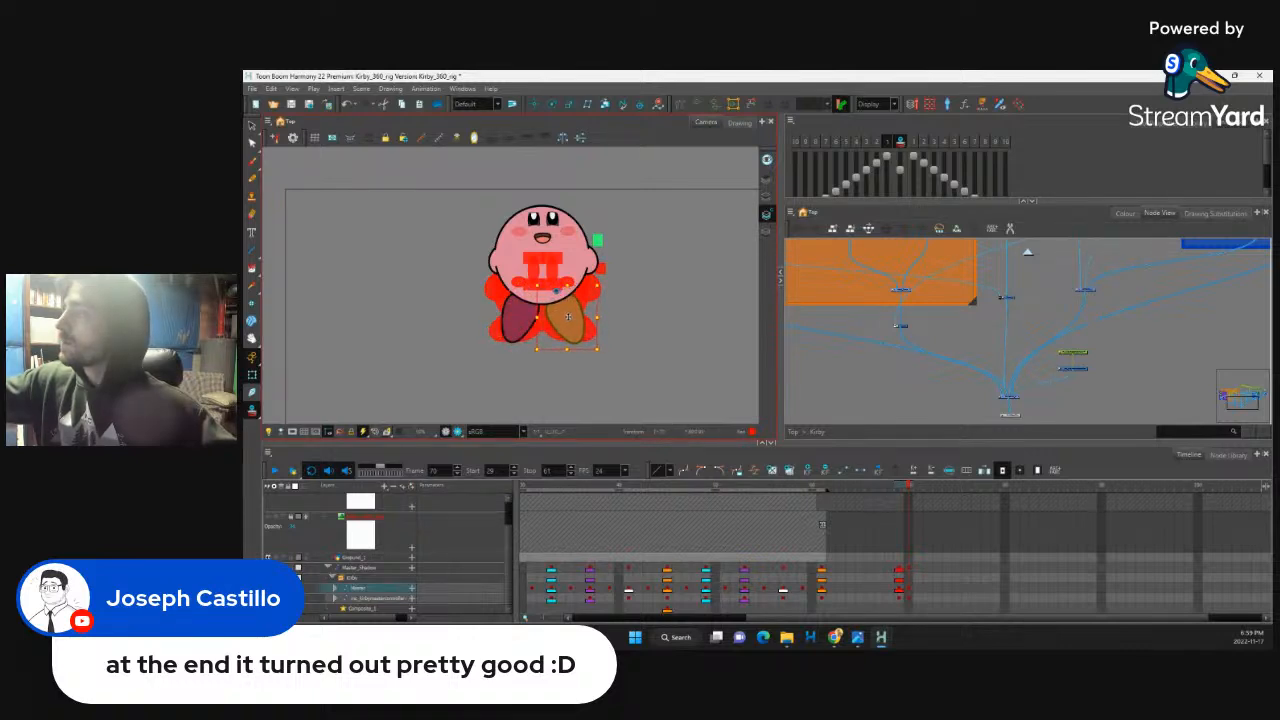
Step: Raise both of Kirby's hands up beside the top of his head at frame 70
{"action": "left_click", "coordinate": [593, 263]}
{"action": "key", "text": "b"}
{"action": "key", "text": "shift+b"}
{"action": "left_click", "coordinate": [596, 262]}
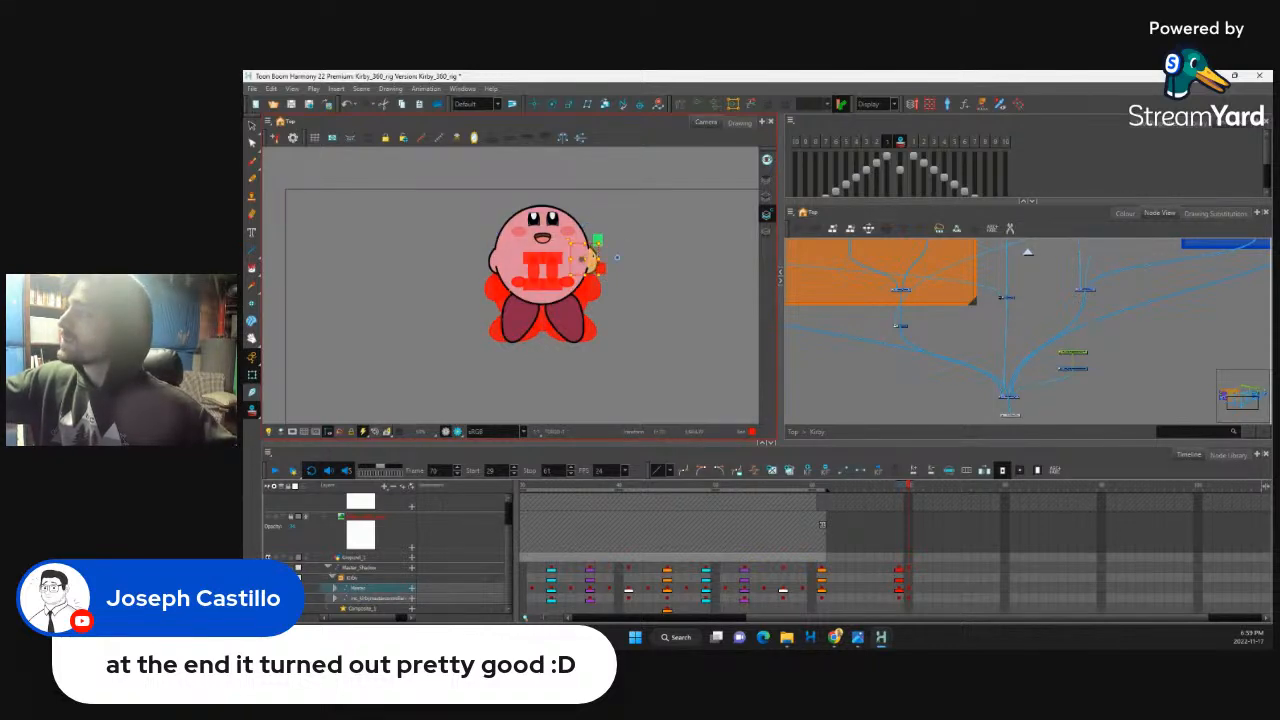
{"action": "left_click", "coordinate": [603, 265]}
{"action": "left_click", "coordinate": [600, 264]}
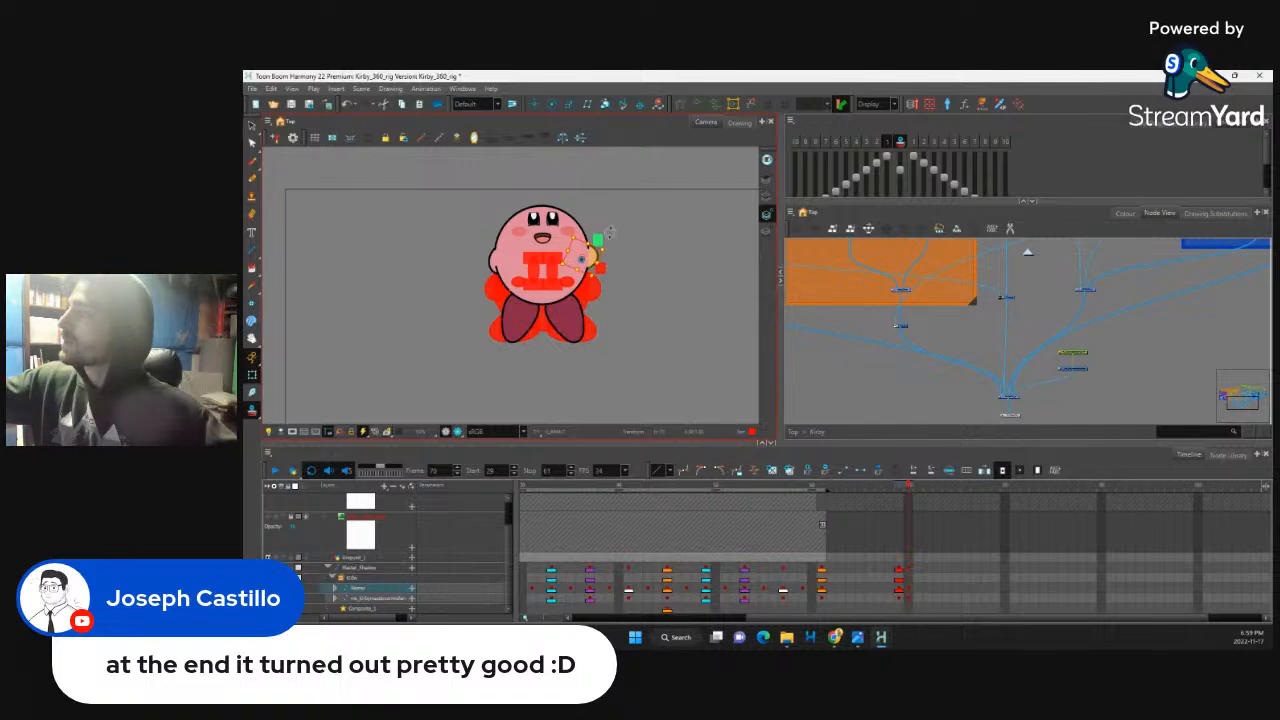
{"action": "left_click_drag", "start_coordinate": [583, 258], "coordinate": [578, 216]}
{"action": "left_click", "coordinate": [493, 262]}
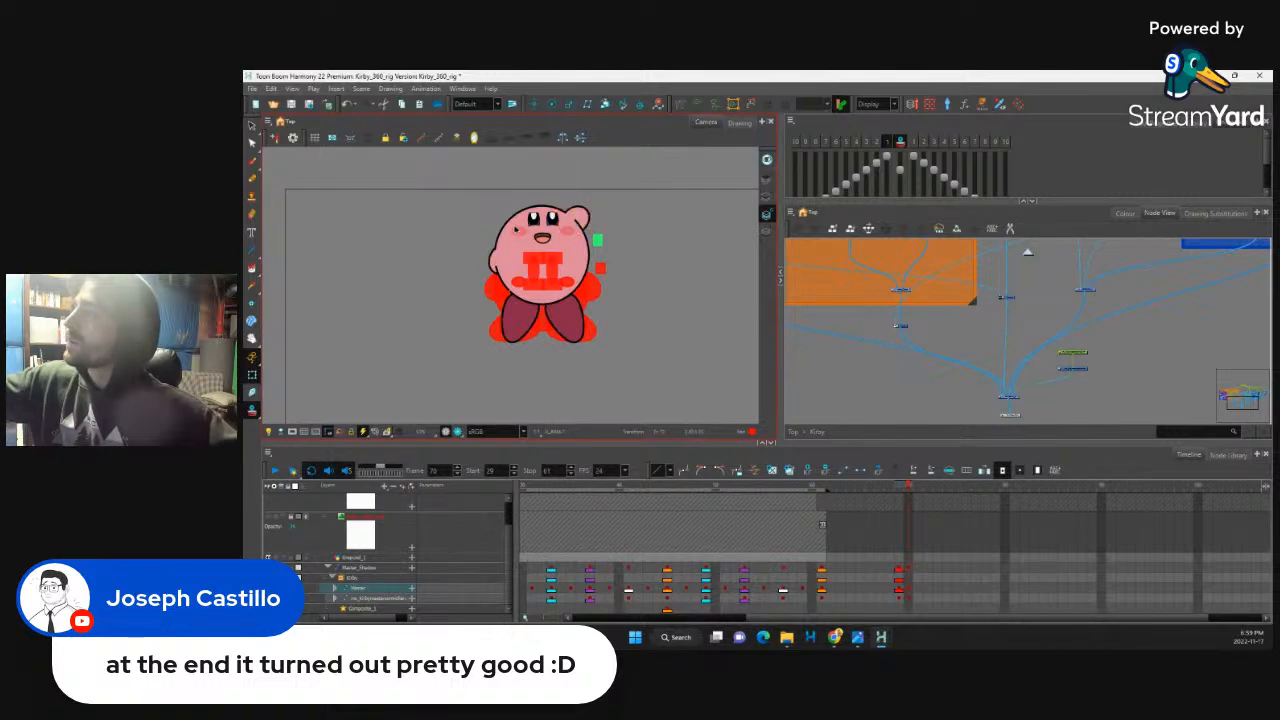
{"action": "left_click_drag", "start_coordinate": [506, 255], "coordinate": [541, 208]}
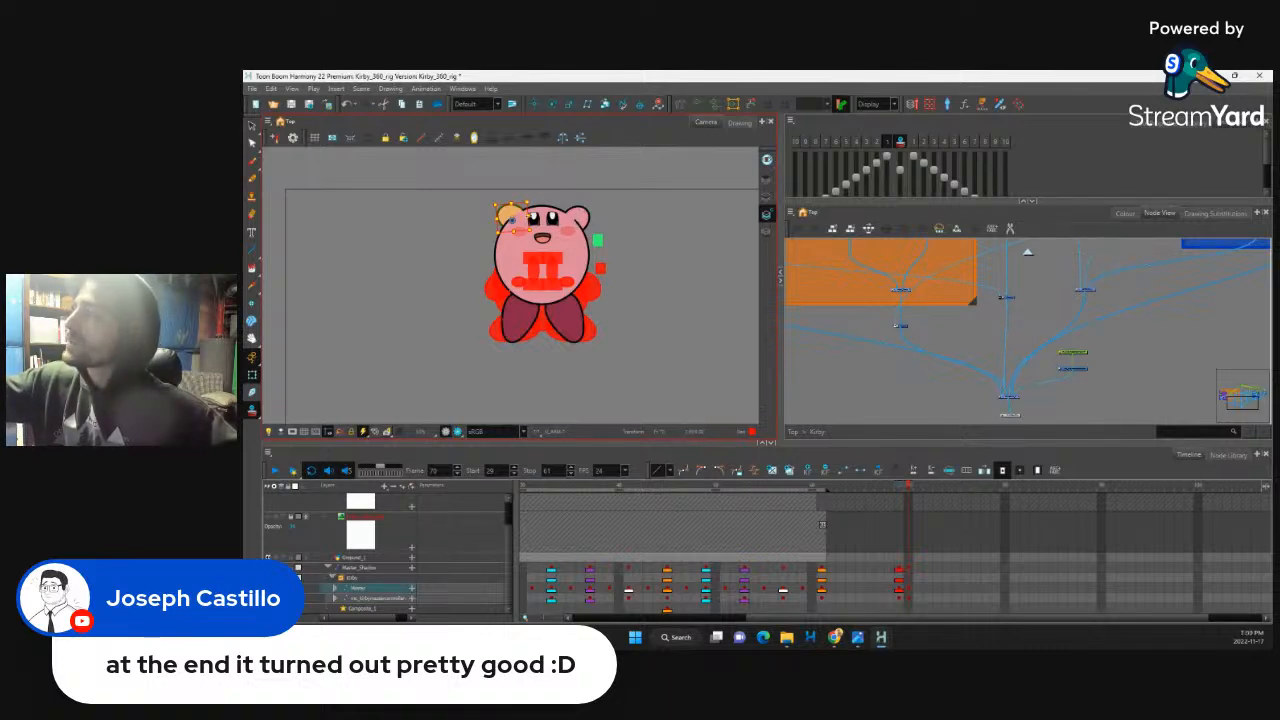
{"action": "key", "text": "2"}
{"action": "key", "text": "2"}
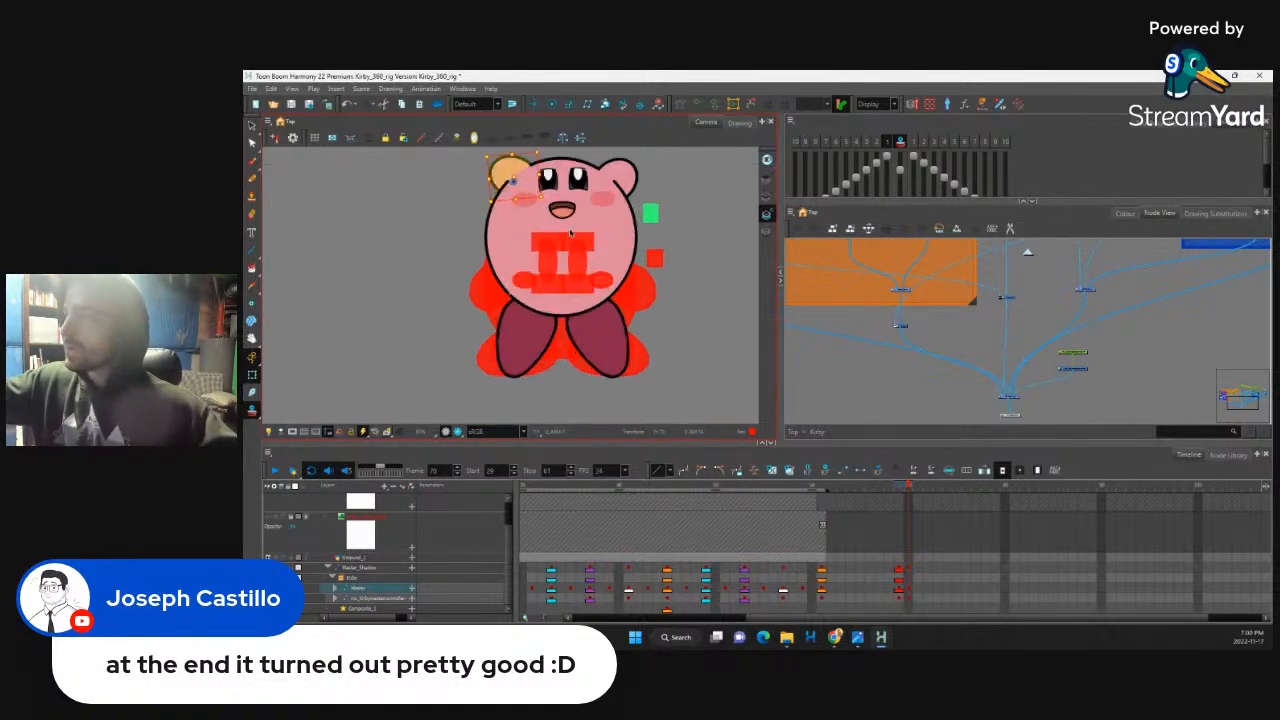
{"action": "key", "text": "1"}
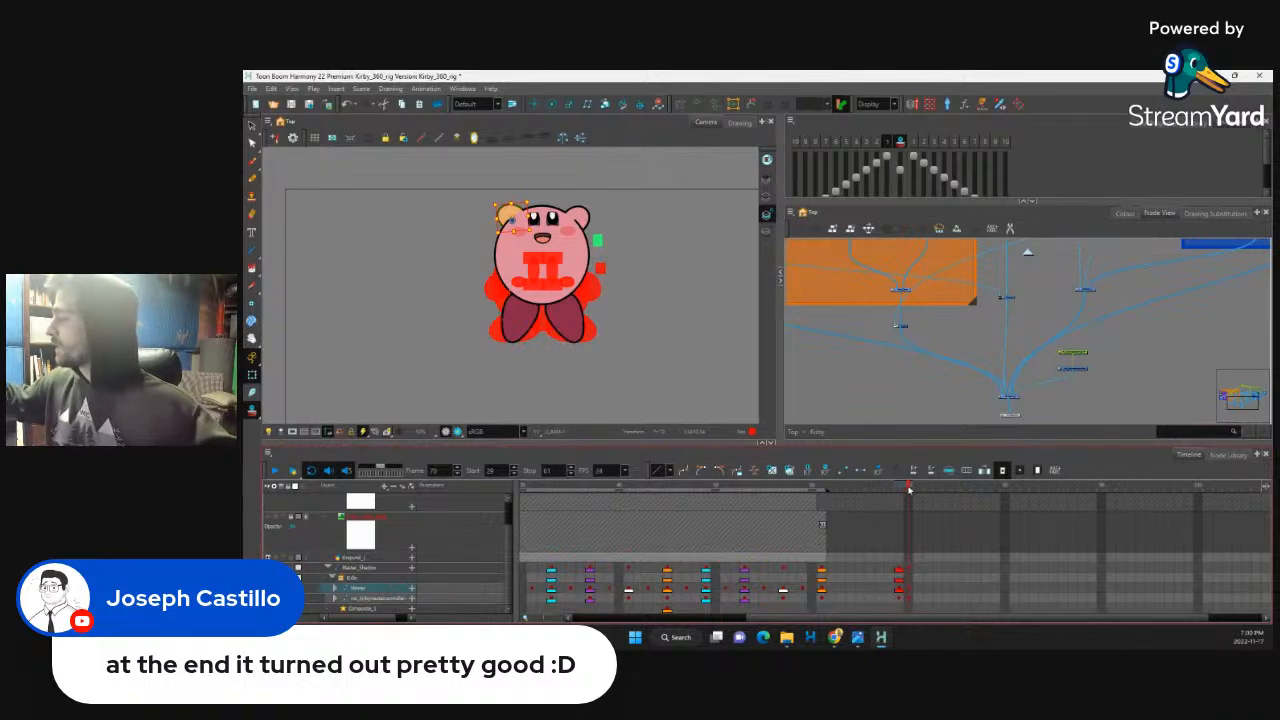
Step: Raise both upper eyelids at frame 69 to open Kirby's eyes wide
{"action": "left_click", "coordinate": [901, 487]}
{"action": "scroll", "coordinate": [580, 272], "scroll_direction": "up", "scroll_amount": 3}
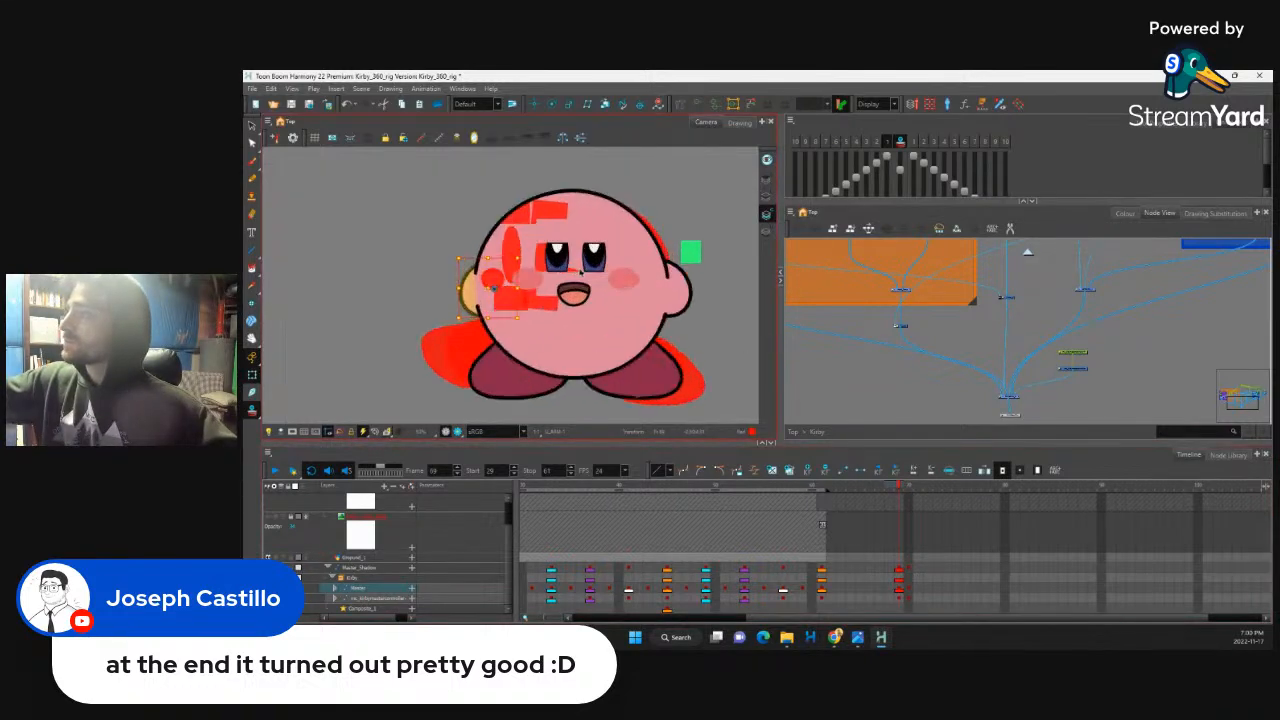
{"action": "scroll", "coordinate": [581, 272], "scroll_direction": "up", "scroll_amount": 3}
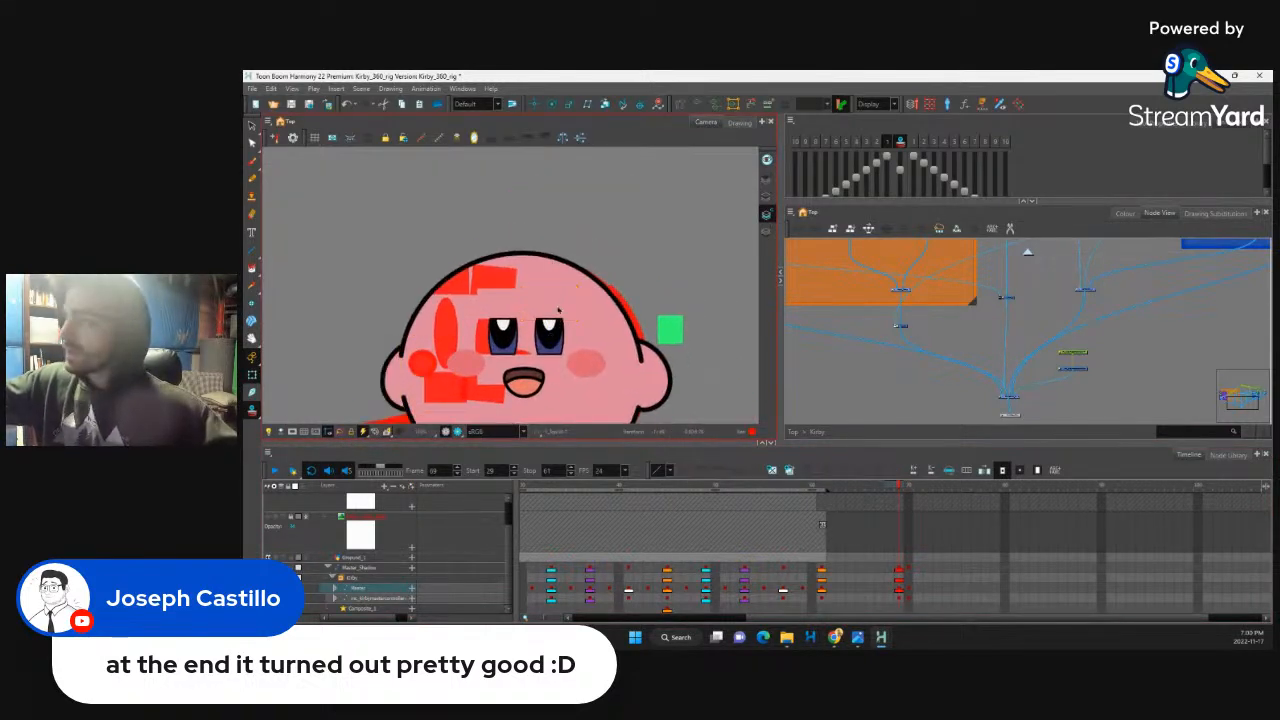
{"action": "left_click_drag", "start_coordinate": [554, 301], "coordinate": [507, 256]}
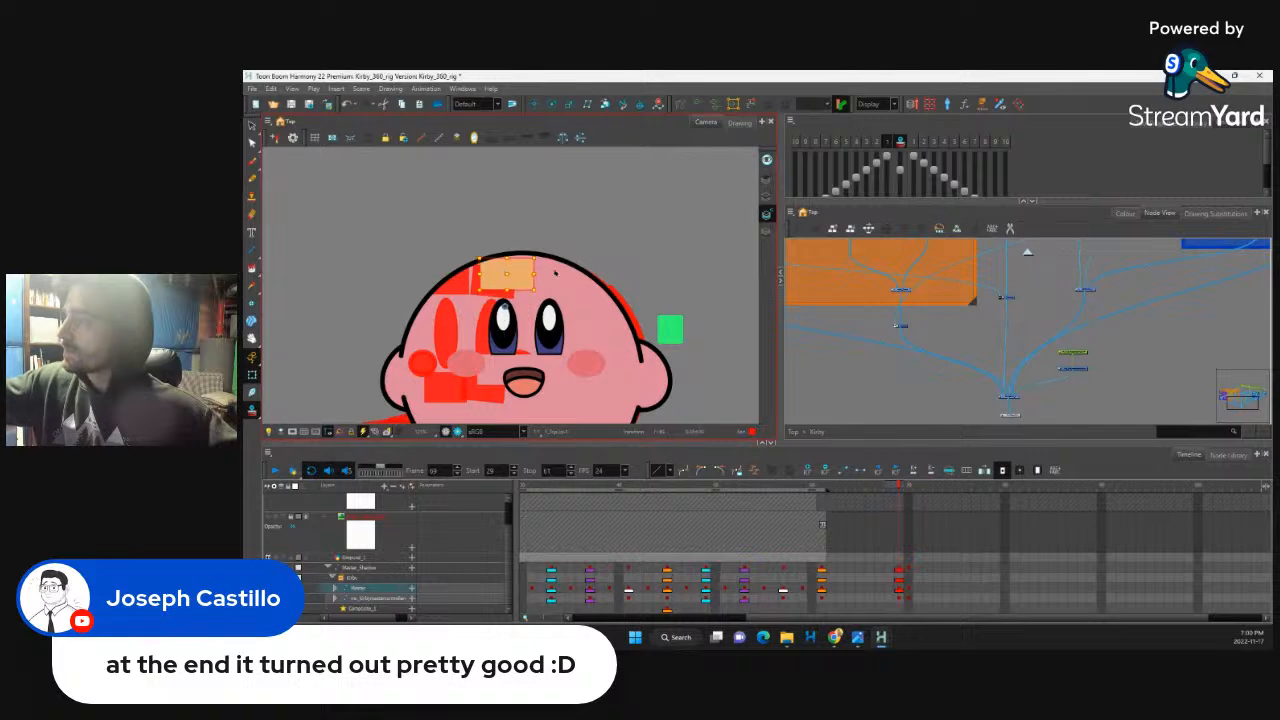
{"action": "left_click_drag", "start_coordinate": [536, 392], "coordinate": [534, 314]}
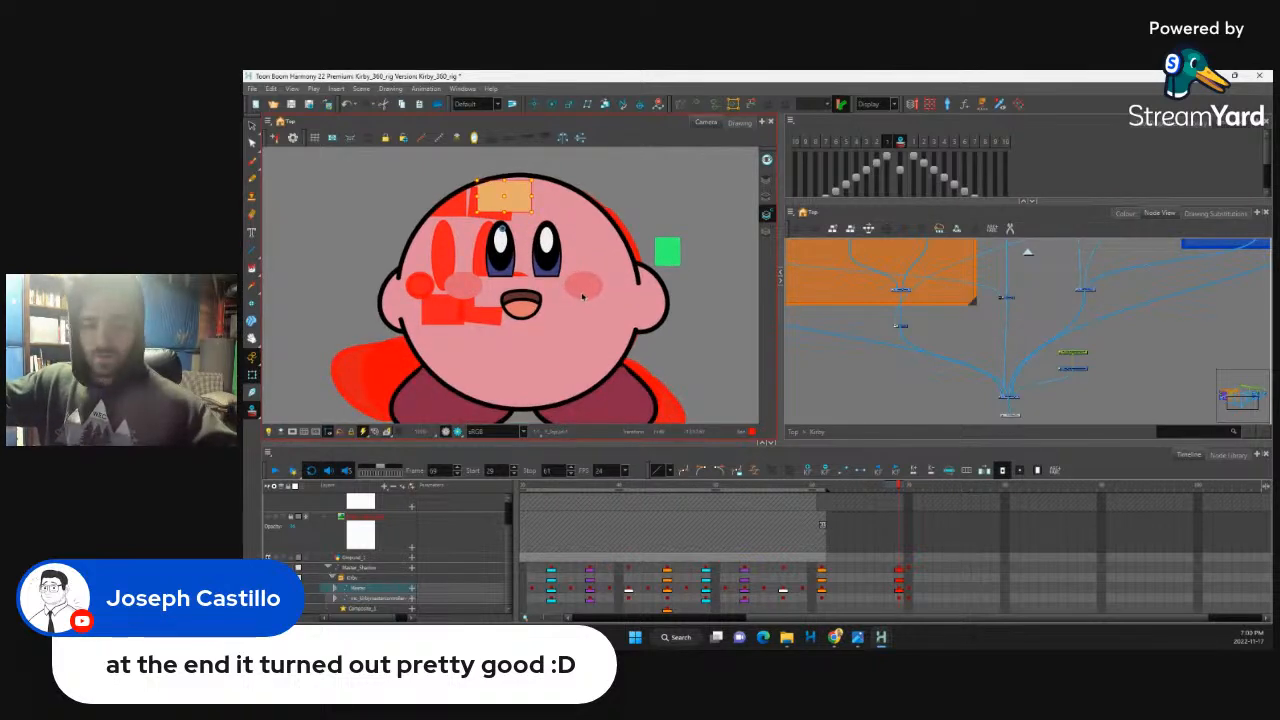
Step: Move the jump pose's keys to frame 73 and add keyframes at frame 70 from Master_Shadow down to the master controller layer
{"action": "scroll", "coordinate": [586, 281], "scroll_direction": "down", "scroll_amount": 4}
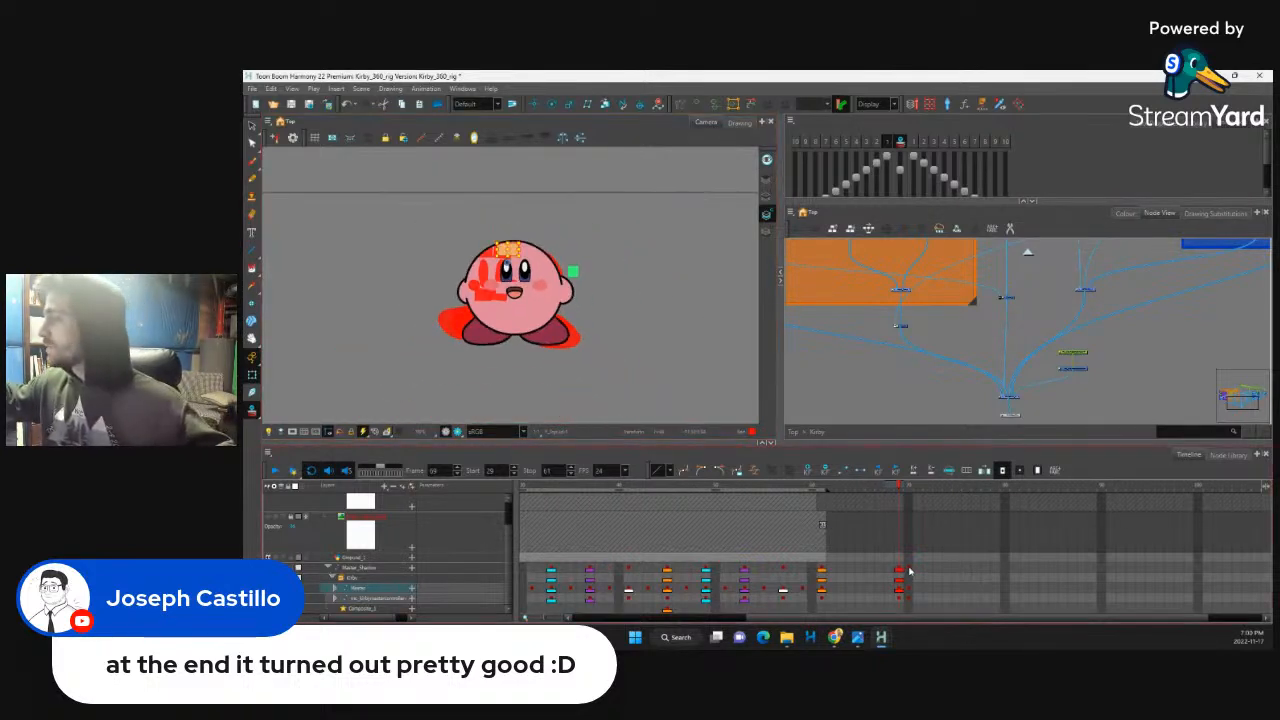
{"action": "left_click", "coordinate": [909, 571]}
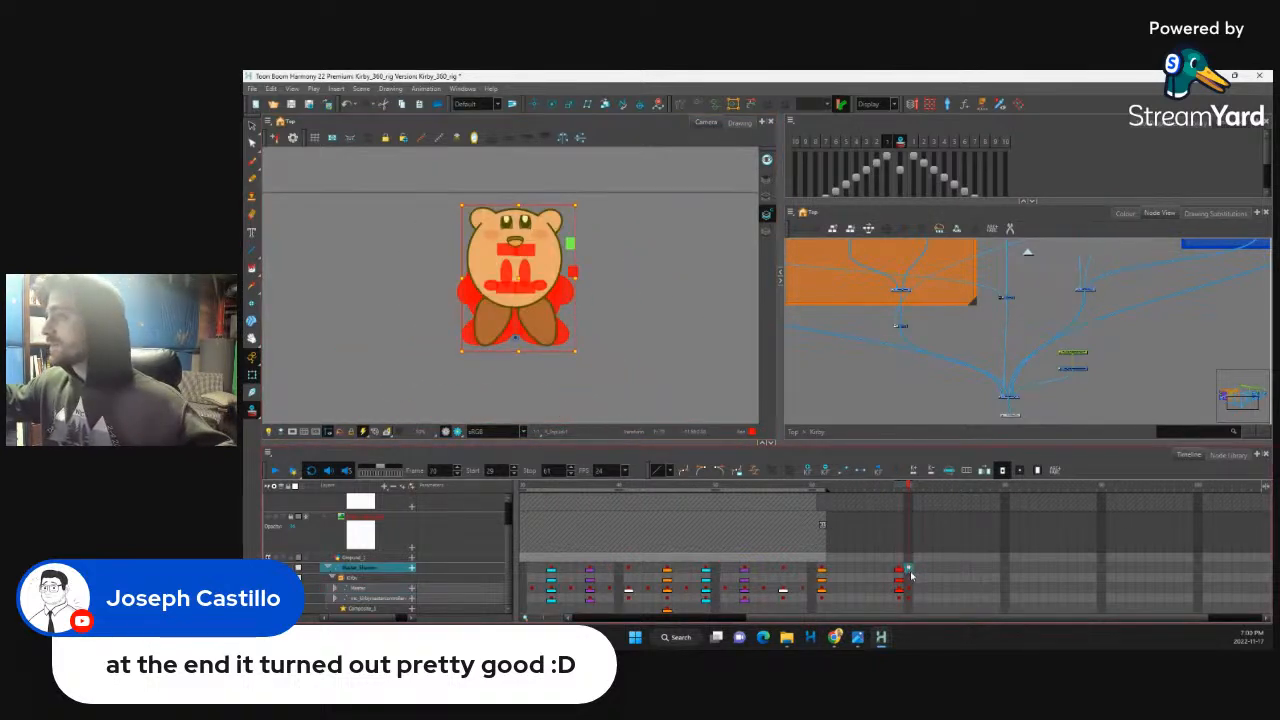
{"action": "mouse_move", "coordinate": [910, 599]}
{"action": "left_mouse_down"}
{"action": "mouse_move", "coordinate": [912, 570]}
{"action": "mouse_move", "coordinate": [939, 577]}
{"action": "mouse_move", "coordinate": [909, 595]}
{"action": "left_mouse_up"}
{"action": "key", "text": "F6"}
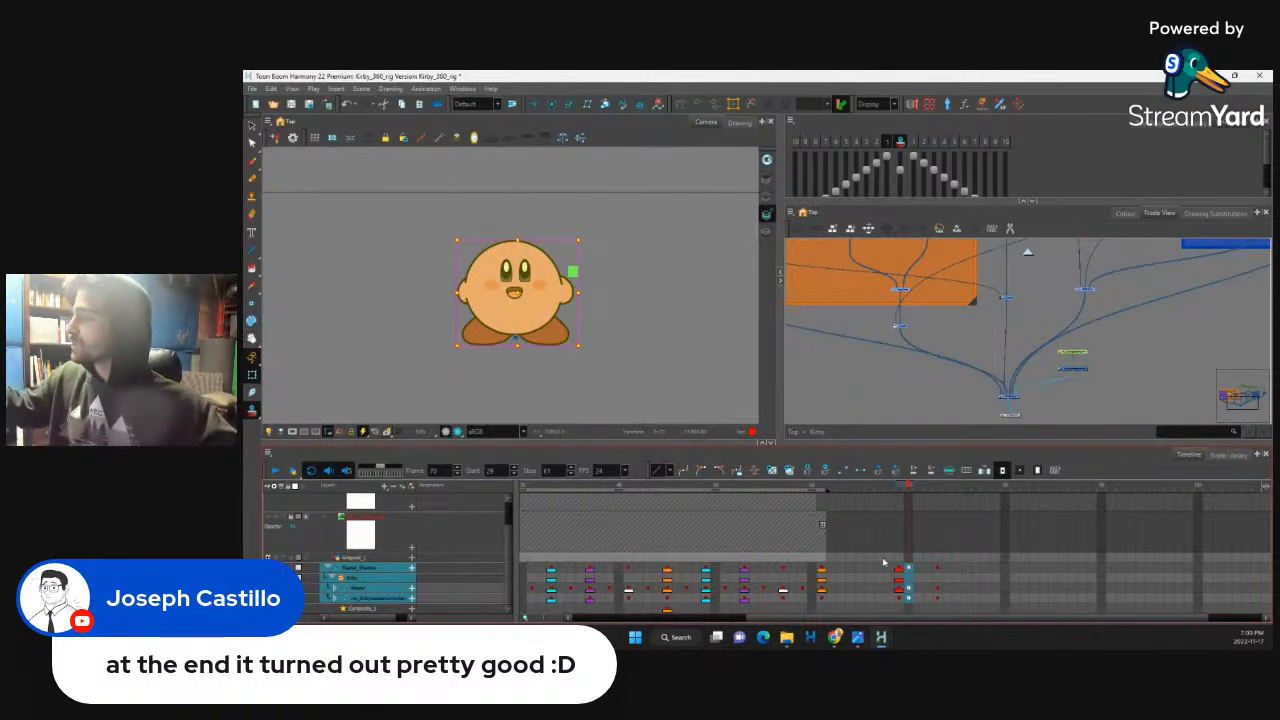
Step: Display Kirby's master controller and move its handle downward at frame 70 to tilt the face down
{"action": "left_click", "coordinate": [909, 590]}
{"action": "left_click", "coordinate": [1075, 369]}
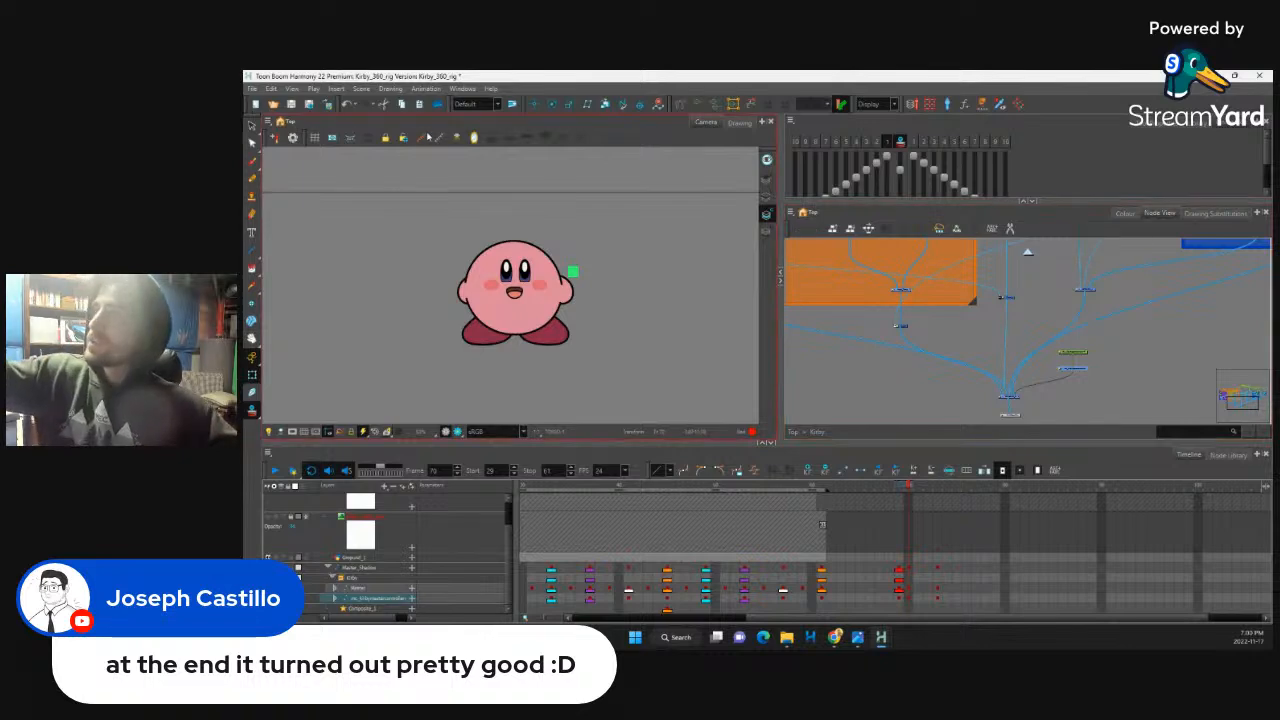
{"action": "left_click", "coordinate": [422, 137]}
{"action": "left_click_drag", "start_coordinate": [488, 341], "coordinate": [516, 367]}
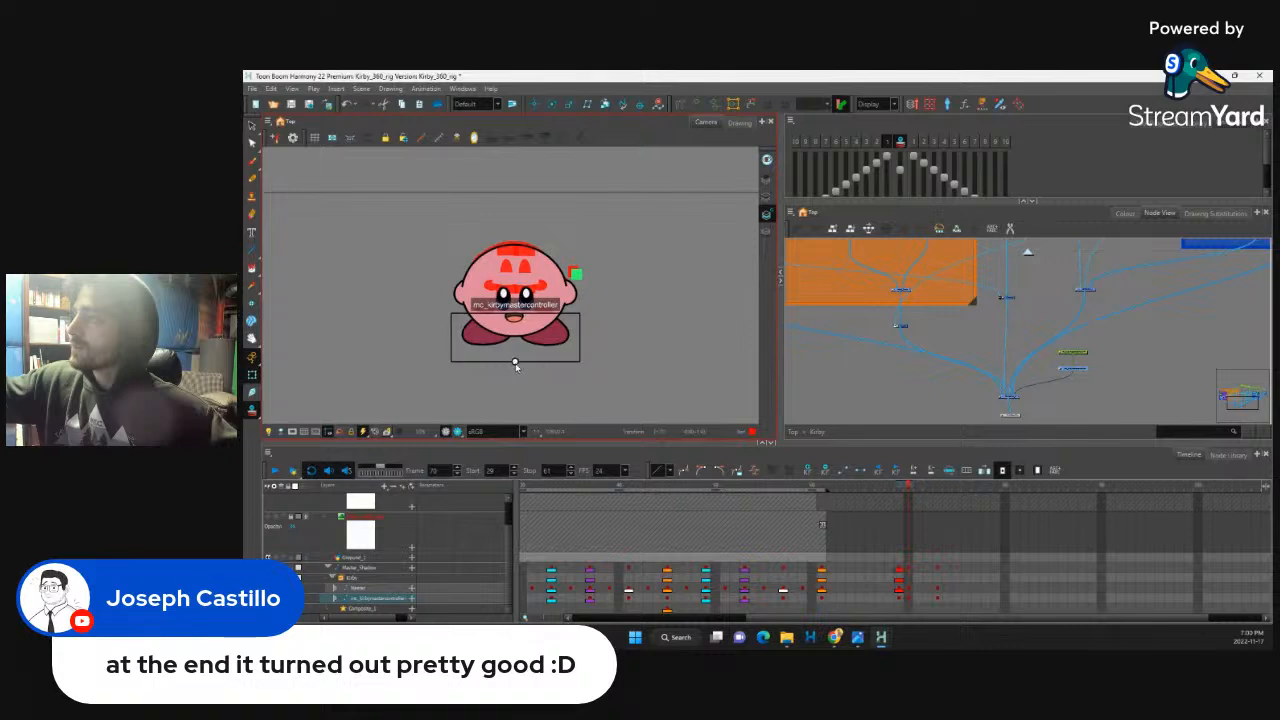
{"action": "left_click", "coordinate": [575, 387]}
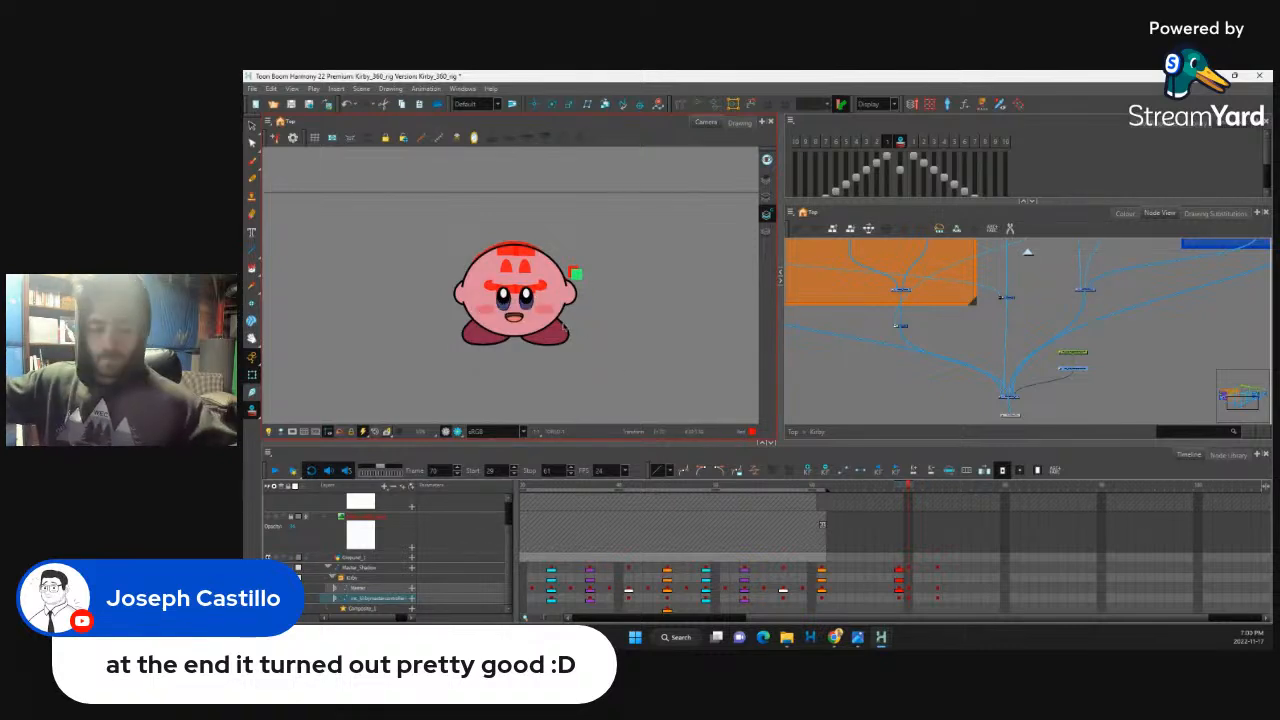
Step: Turn off onion skinning and lower both upper eyelids over Kirby's eyes at frame 70
{"action": "scroll", "coordinate": [567, 325], "scroll_direction": "up", "scroll_amount": 5}
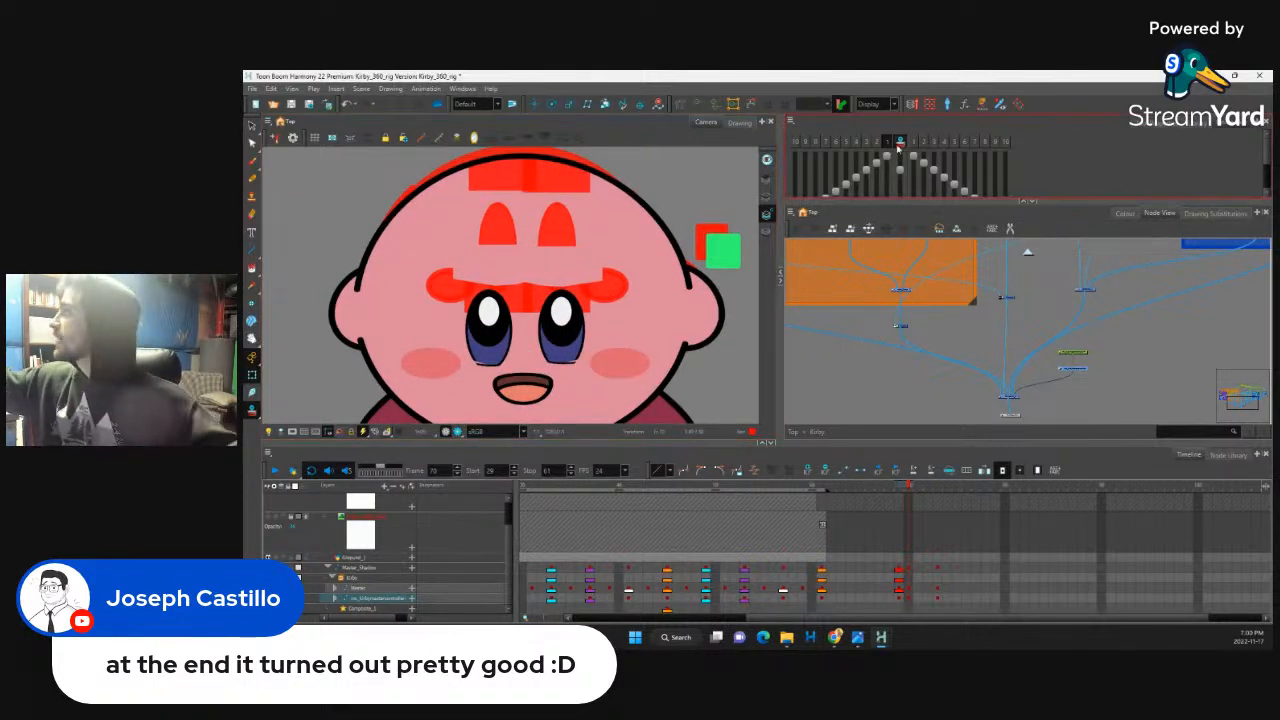
{"action": "left_click", "coordinate": [900, 143]}
{"action": "left_click", "coordinate": [563, 298]}
{"action": "left_click_drag", "start_coordinate": [575, 267], "coordinate": [494, 318]}
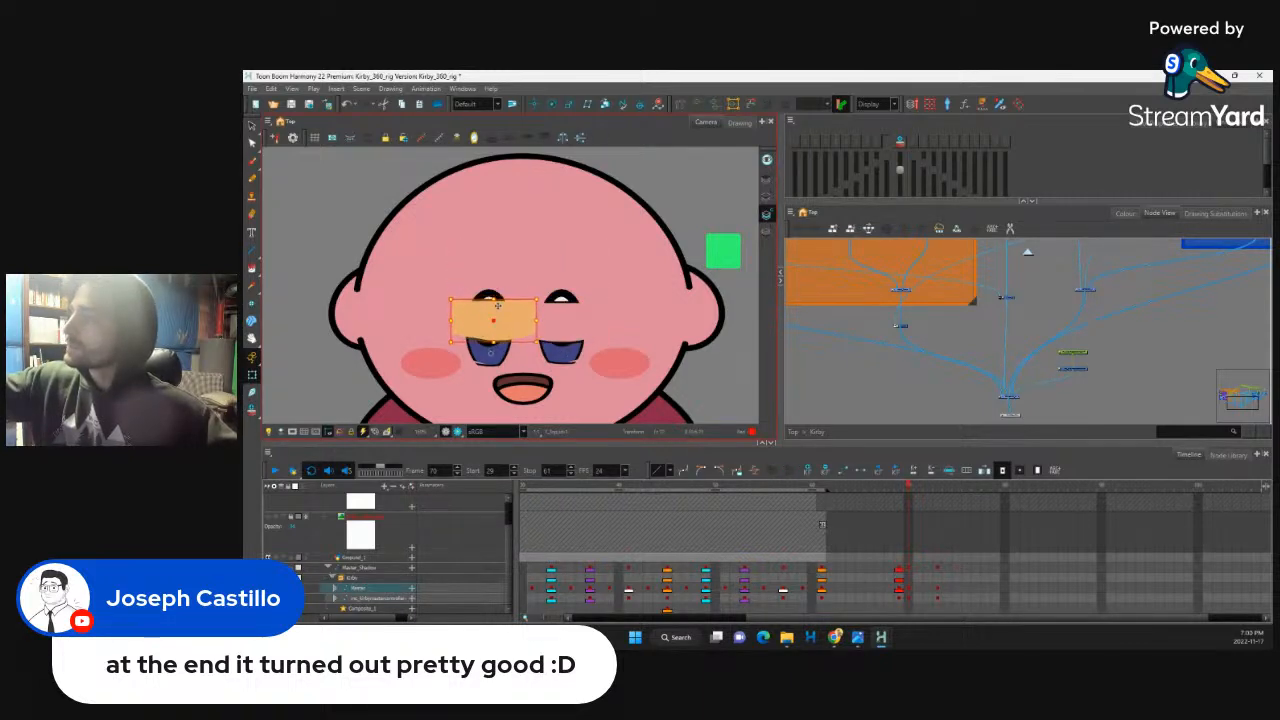
{"action": "left_click", "coordinate": [580, 302]}
{"action": "left_click", "coordinate": [578, 300]}
{"action": "left_click", "coordinate": [580, 305]}
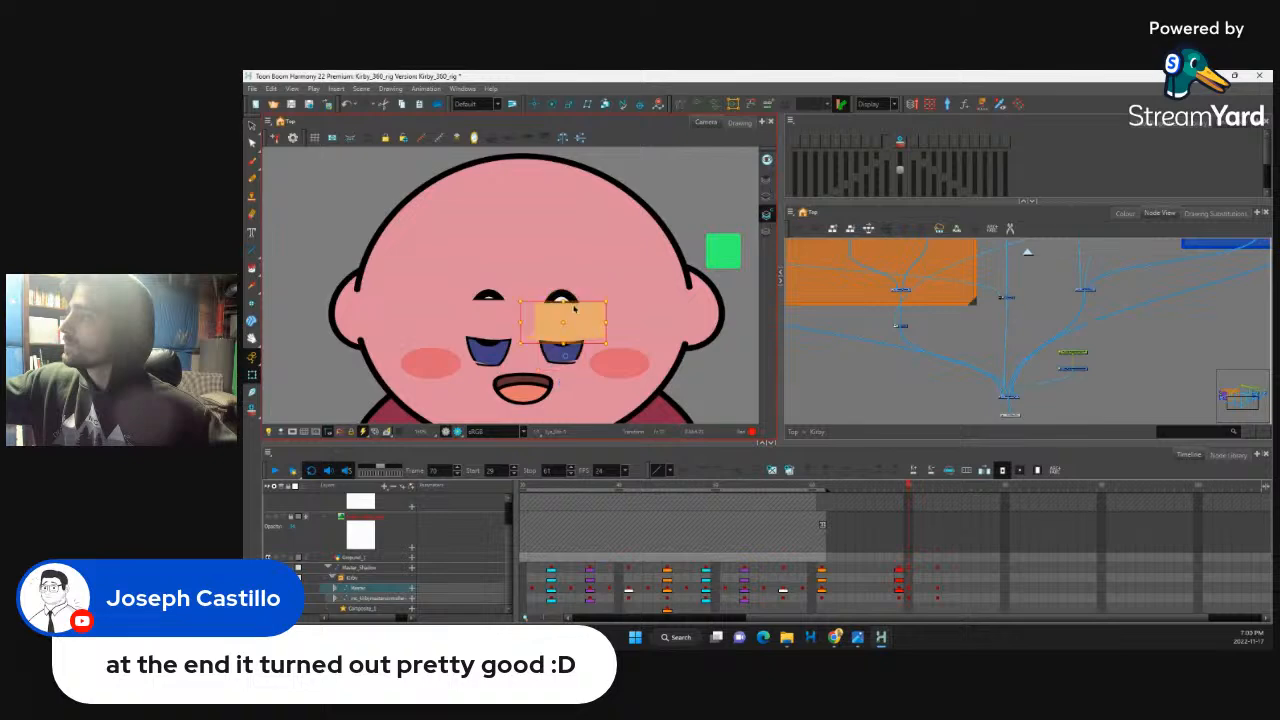
Step: Curve the top edges of both upper eyelids upward and move the lids down to close the eyes
{"action": "left_click_drag", "start_coordinate": [577, 301], "coordinate": [583, 247]}
{"action": "left_click", "coordinate": [490, 316]}
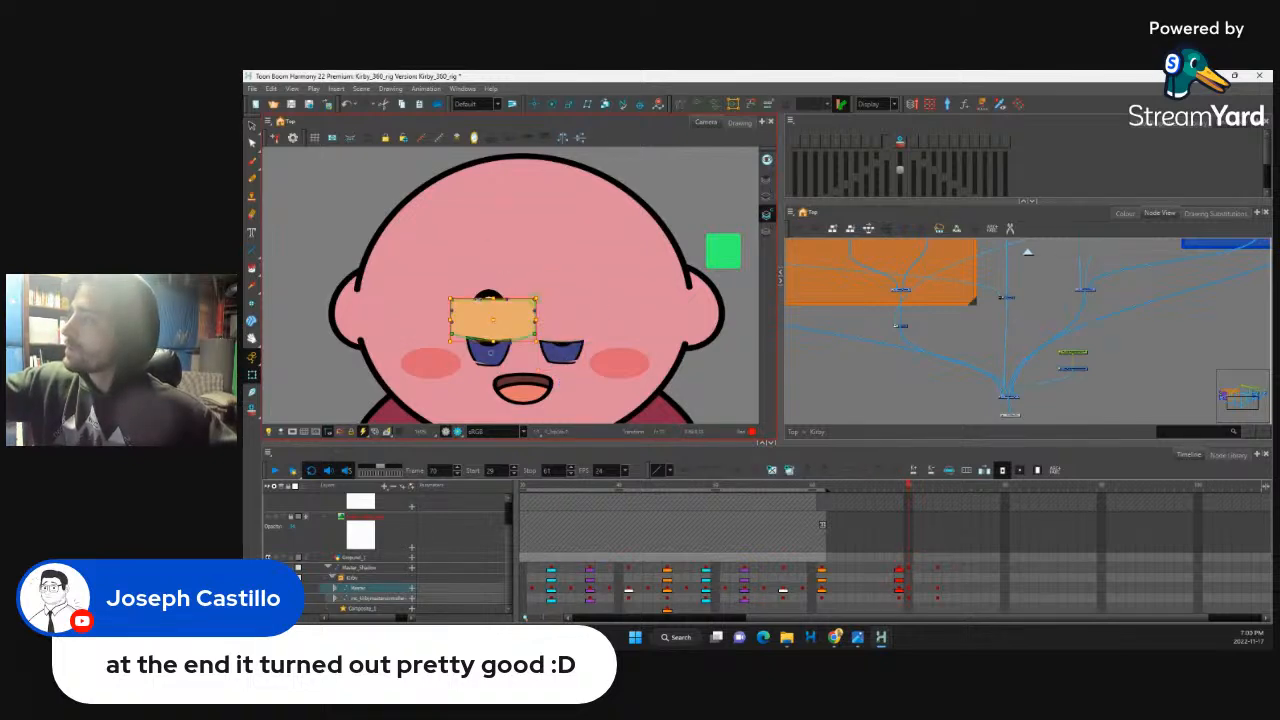
{"action": "left_click_drag", "start_coordinate": [480, 300], "coordinate": [481, 257]}
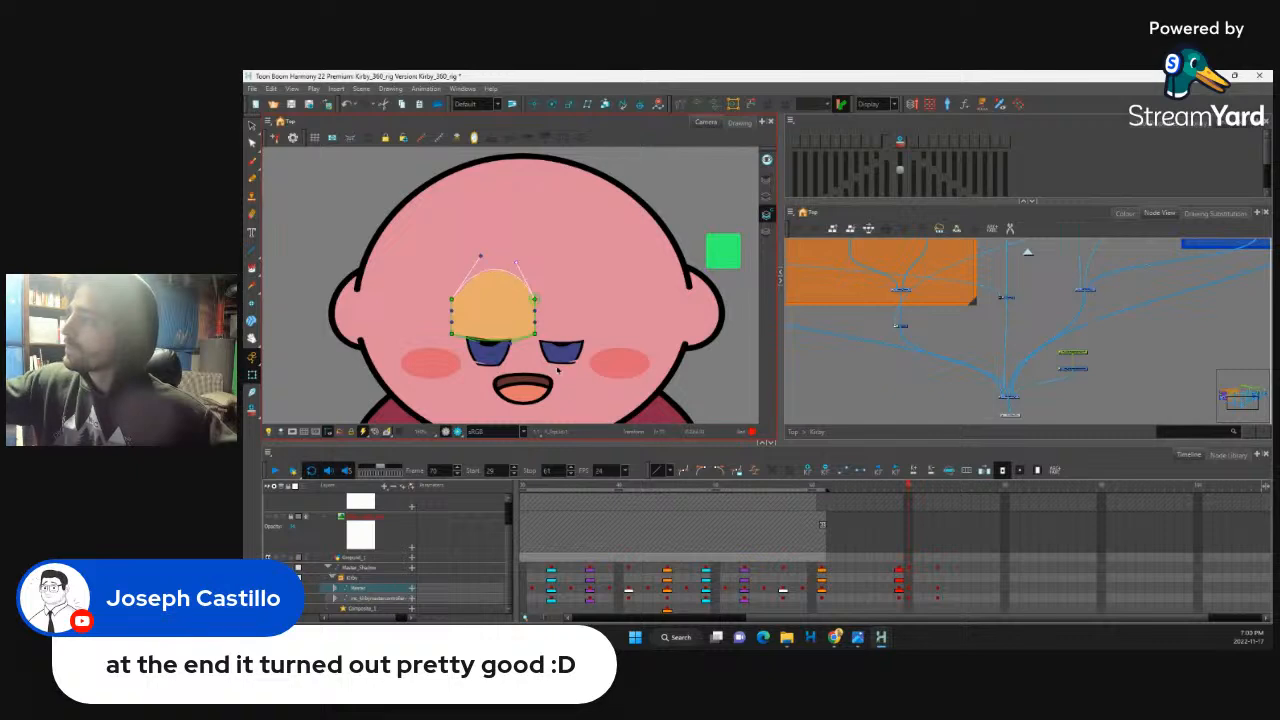
{"action": "left_click", "coordinate": [567, 365]}
{"action": "left_click_drag", "start_coordinate": [569, 365], "coordinate": [564, 326]}
{"action": "left_click_drag", "start_coordinate": [494, 303], "coordinate": [533, 323]}
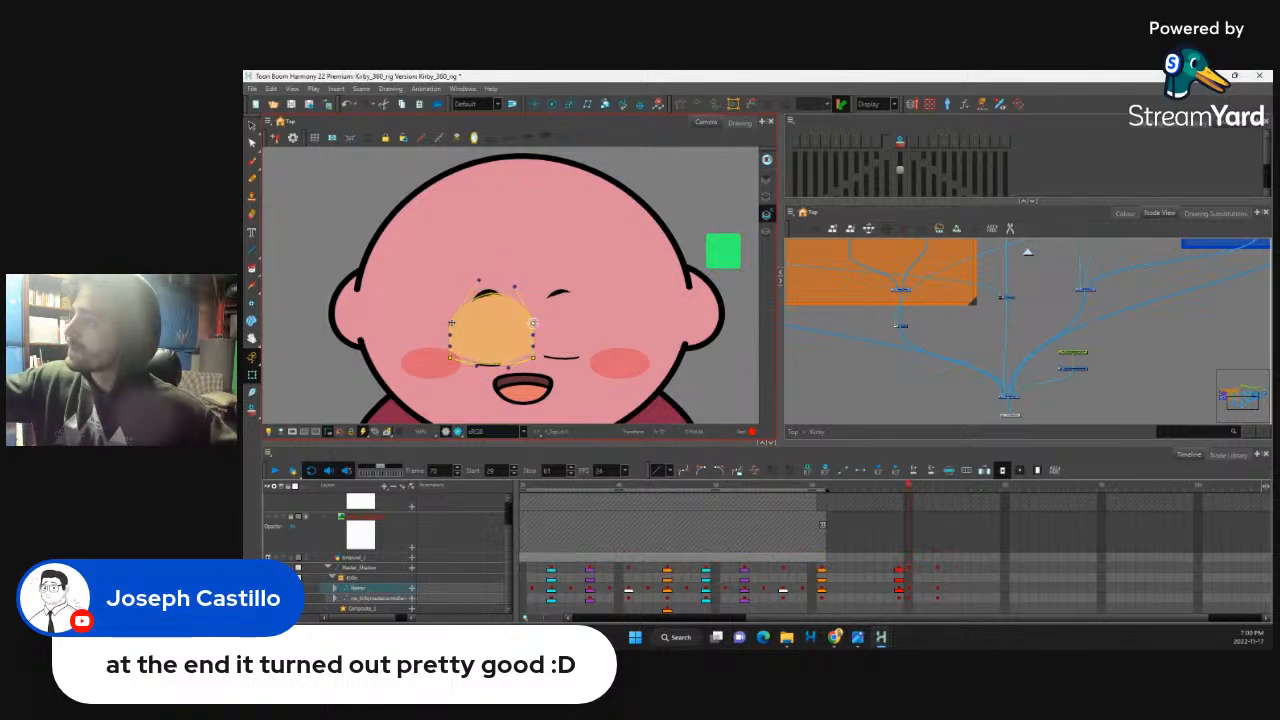
Step: Nudge the side deformer points of both upper eyelids upward to cover the eye tops, and check the result in render view
{"action": "left_click", "coordinate": [733, 104]}
{"action": "key", "text": "Up"}
{"action": "key", "text": "Up"}
{"action": "key", "text": "Up"}
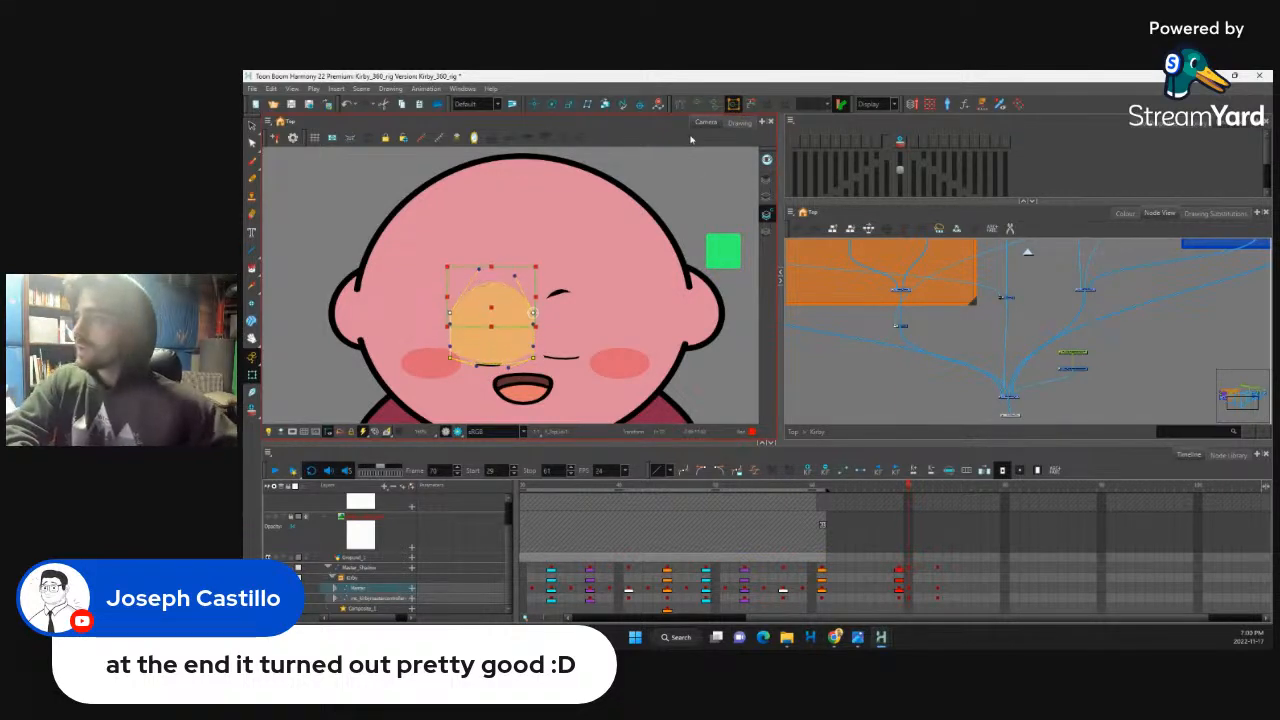
{"action": "left_click", "coordinate": [566, 324]}
{"action": "left_click", "coordinate": [525, 320]}
{"action": "left_click", "coordinate": [522, 319]}
{"action": "key", "text": "Up"}
{"action": "key", "text": "Up"}
{"action": "key", "text": "Up"}
{"action": "key", "text": "Up"}
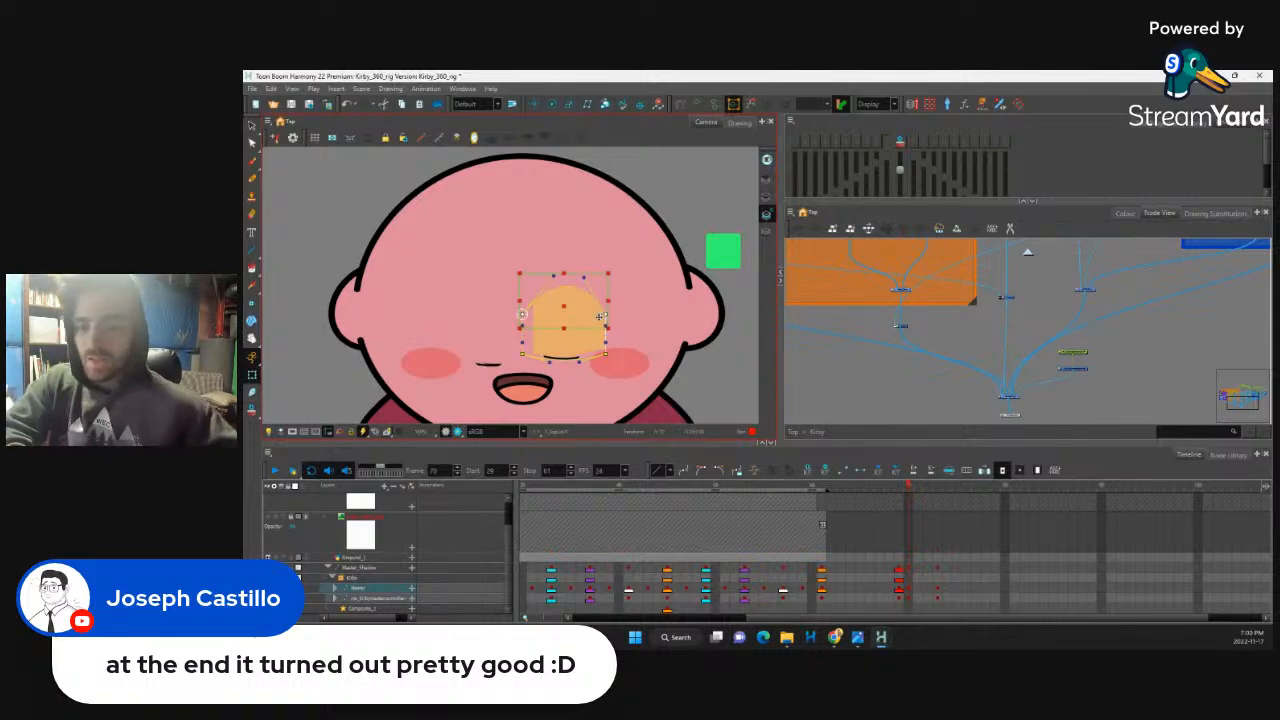
{"action": "key", "text": "shift+c"}
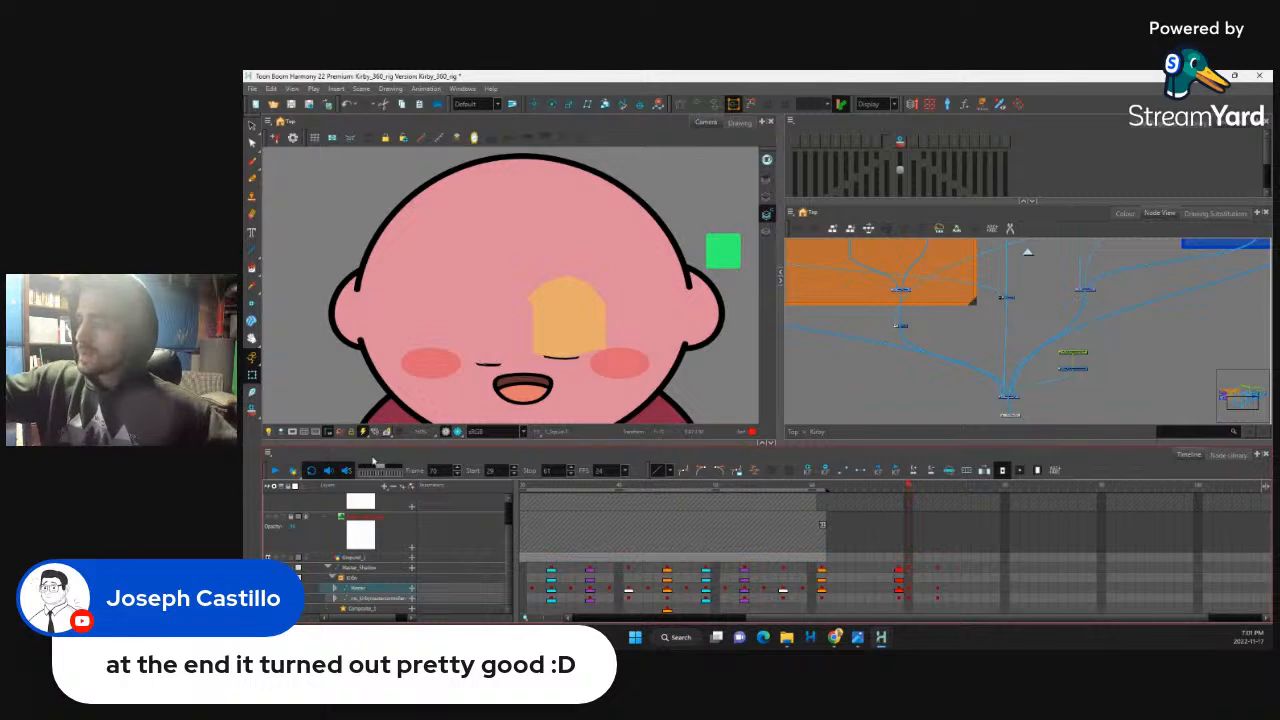
{"action": "left_click", "coordinate": [458, 432]}
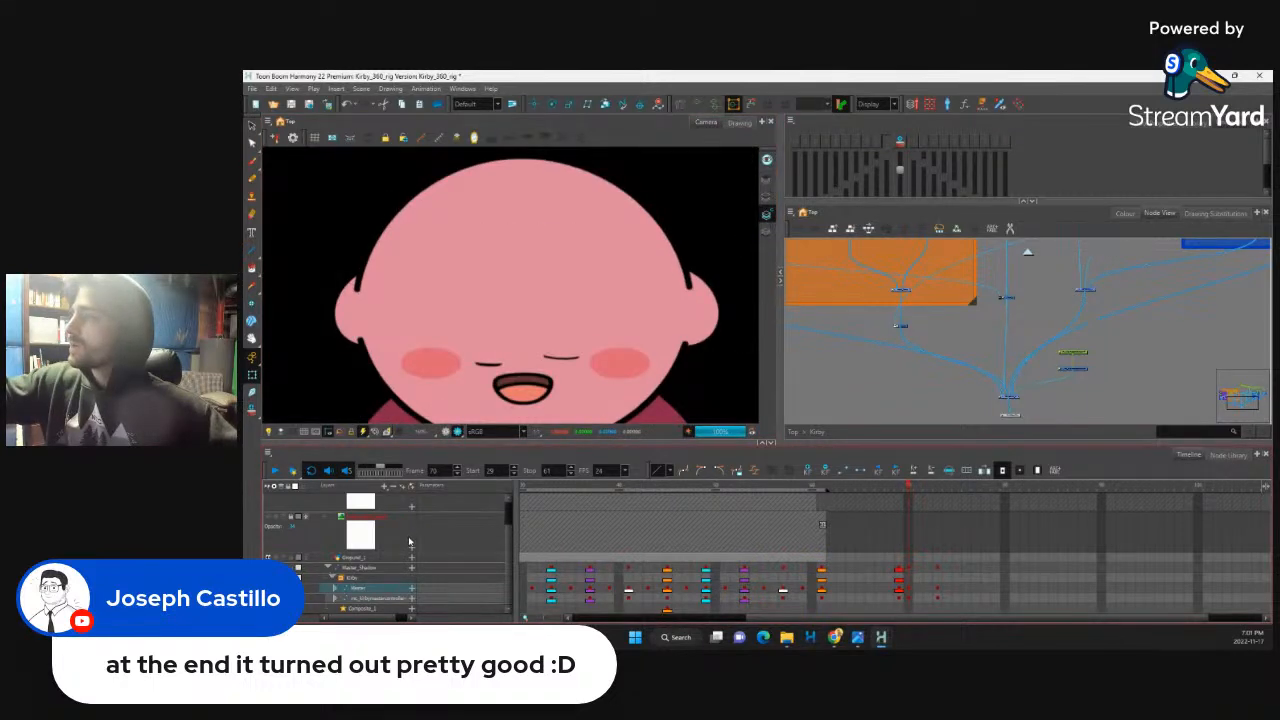
{"action": "left_click", "coordinate": [455, 432]}
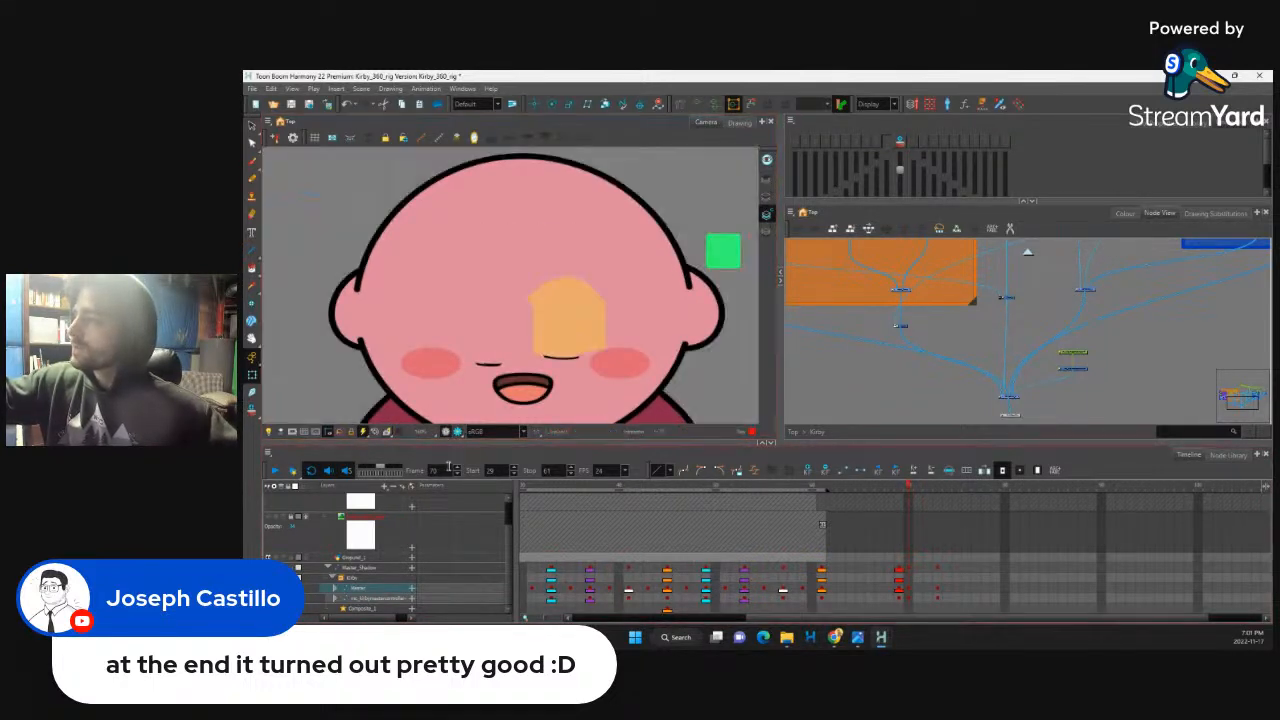
Step: Reposition and rotate the lower eyelid on the viewer's left to refine the closed-eye line at frame 70
{"action": "left_click", "coordinate": [491, 366]}
{"action": "left_click", "coordinate": [492, 344]}
{"action": "left_click", "coordinate": [490, 341]}
{"action": "left_click", "coordinate": [489, 341]}
{"action": "left_click", "coordinate": [499, 348]}
{"action": "left_click", "coordinate": [491, 329]}
{"action": "left_click_drag", "start_coordinate": [491, 328], "coordinate": [490, 324]}
{"action": "left_click", "coordinate": [493, 369]}
{"action": "left_click_drag", "start_coordinate": [491, 373], "coordinate": [489, 364]}
Step: Rotate the lower eyelid on the viewer's right slightly upward at its outer end
{"action": "left_click", "coordinate": [562, 360]}
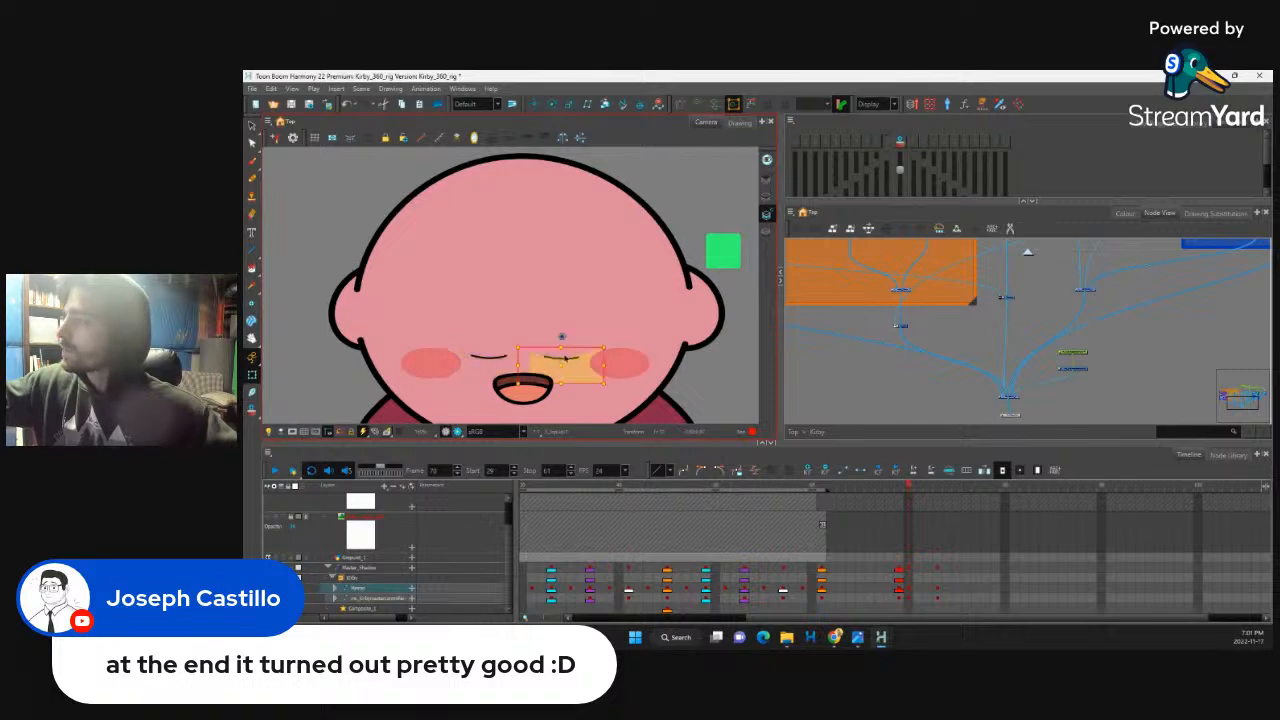
{"action": "left_click", "coordinate": [572, 361]}
{"action": "left_click", "coordinate": [583, 350]}
{"action": "left_click_drag", "start_coordinate": [611, 342], "coordinate": [612, 338]}
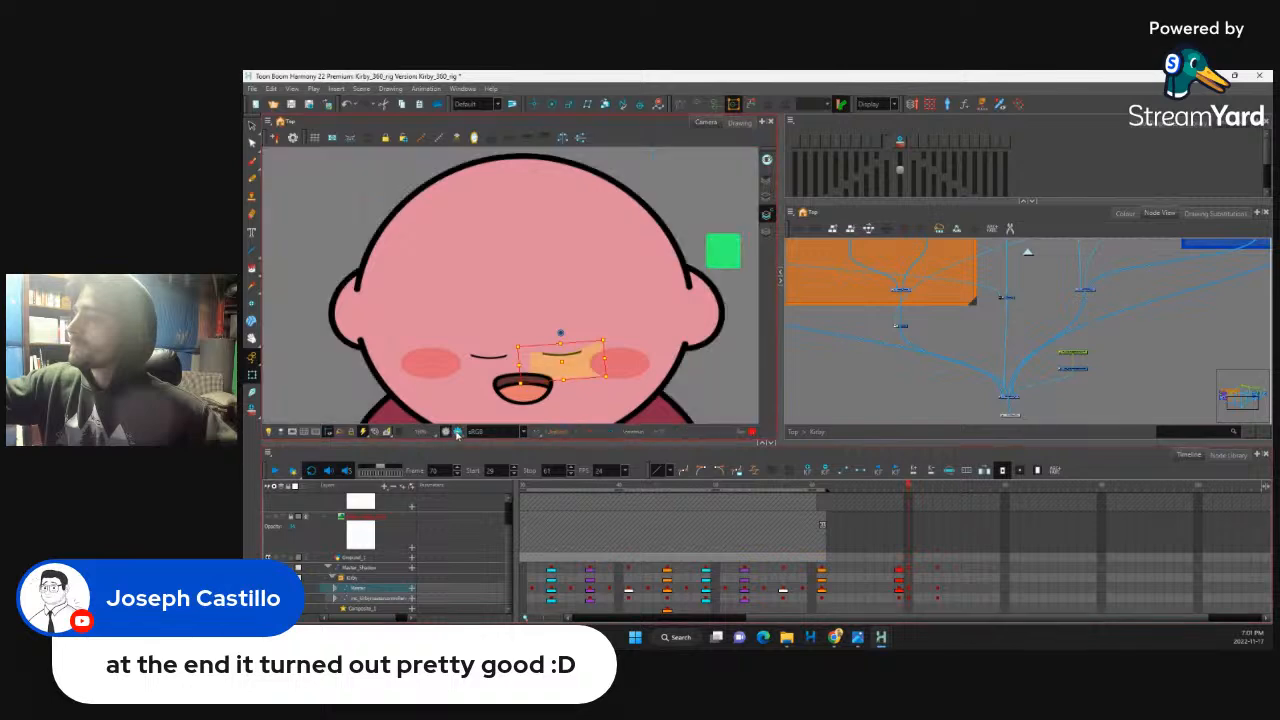
Step: Show the mouth's deformer and nudge its corner on the viewer's left inward at frame 70
{"action": "left_click", "coordinate": [551, 384]}
{"action": "key", "text": "b"}
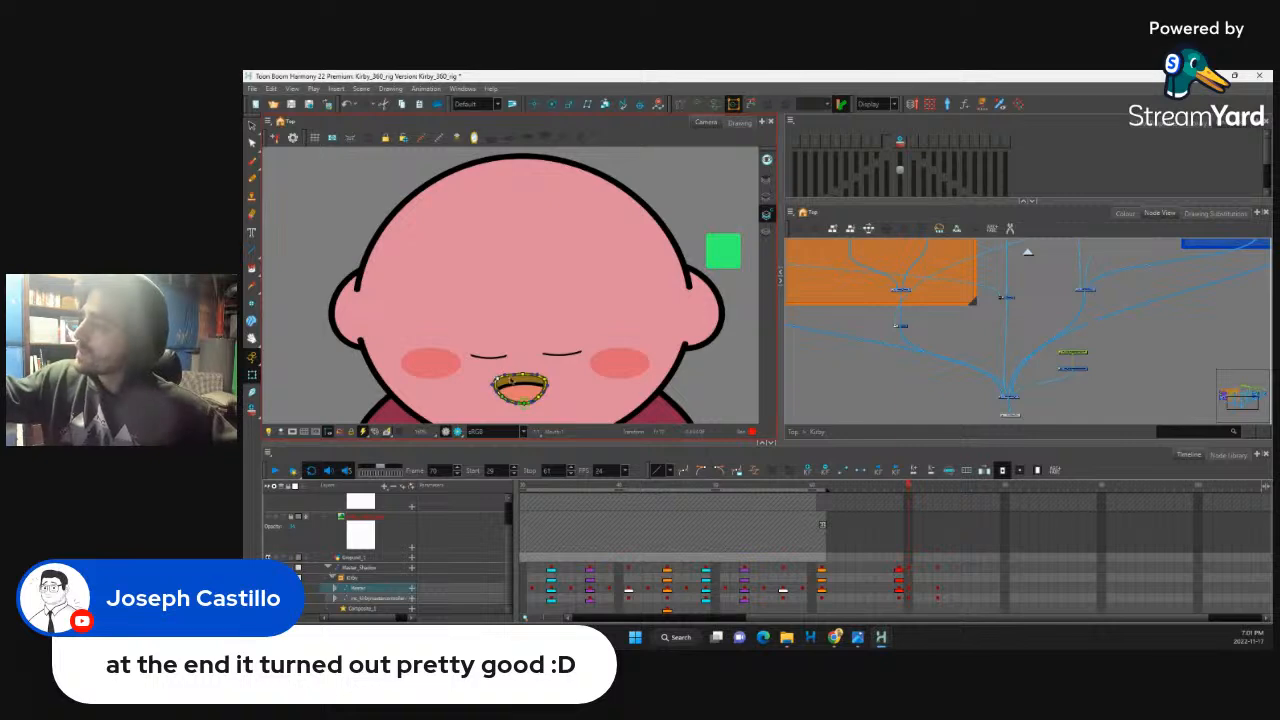
{"action": "key", "text": "Right"}
{"action": "key", "text": "Right"}
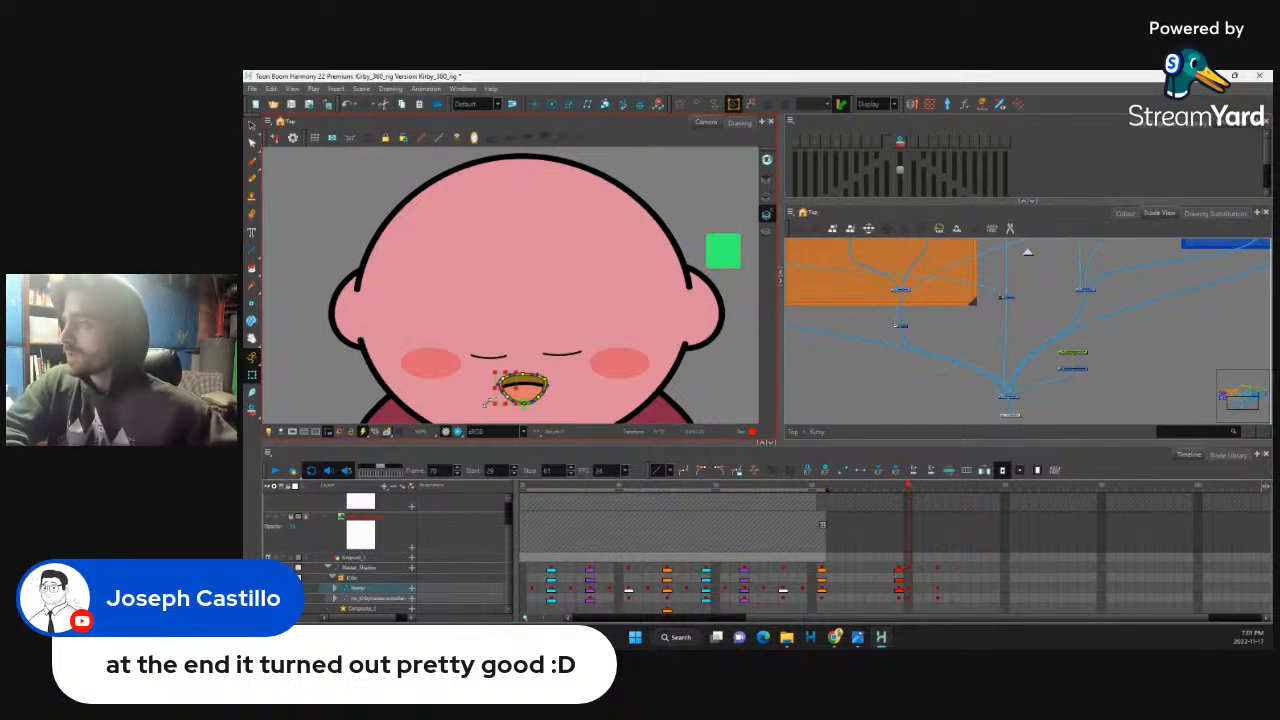
Step: Nudge the lower points of the mouth deformer upward to make Kirby's mouth shallower
{"action": "left_click", "coordinate": [537, 399]}
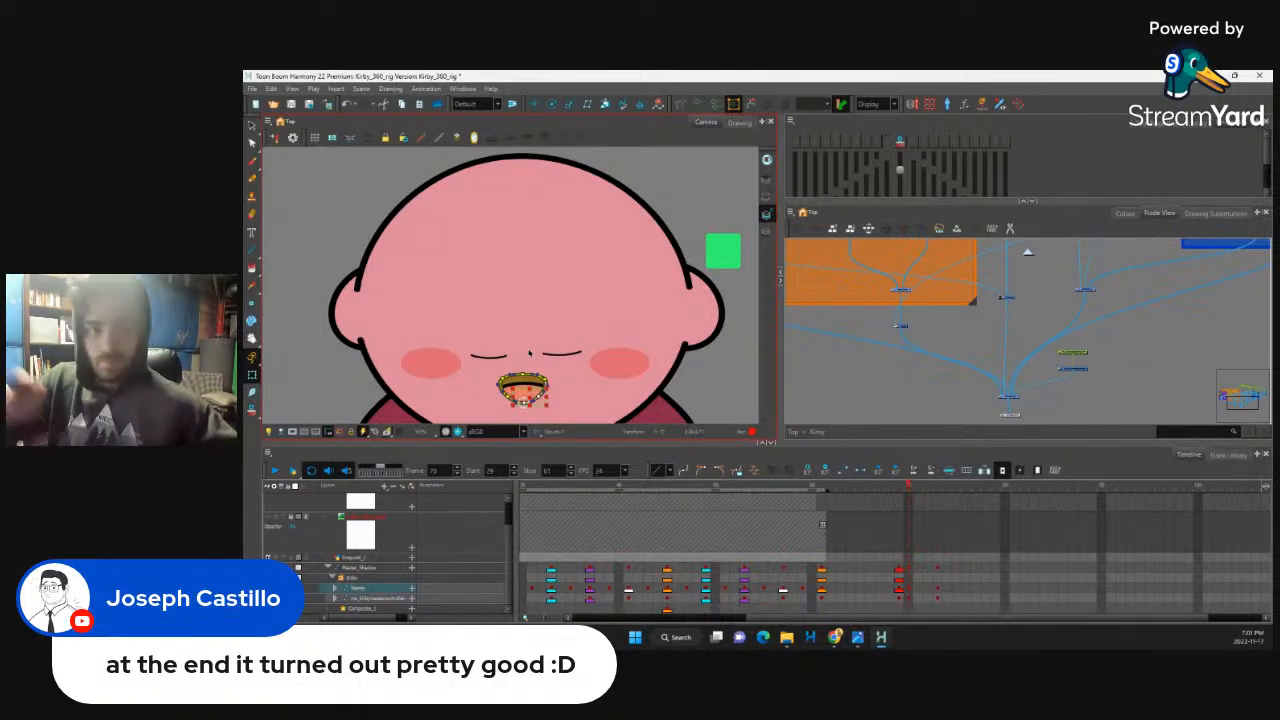
{"action": "key", "text": "2"}
{"action": "key", "text": "2"}
{"action": "key", "text": "2"}
{"action": "left_click_drag", "start_coordinate": [560, 391], "coordinate": [583, 282]}
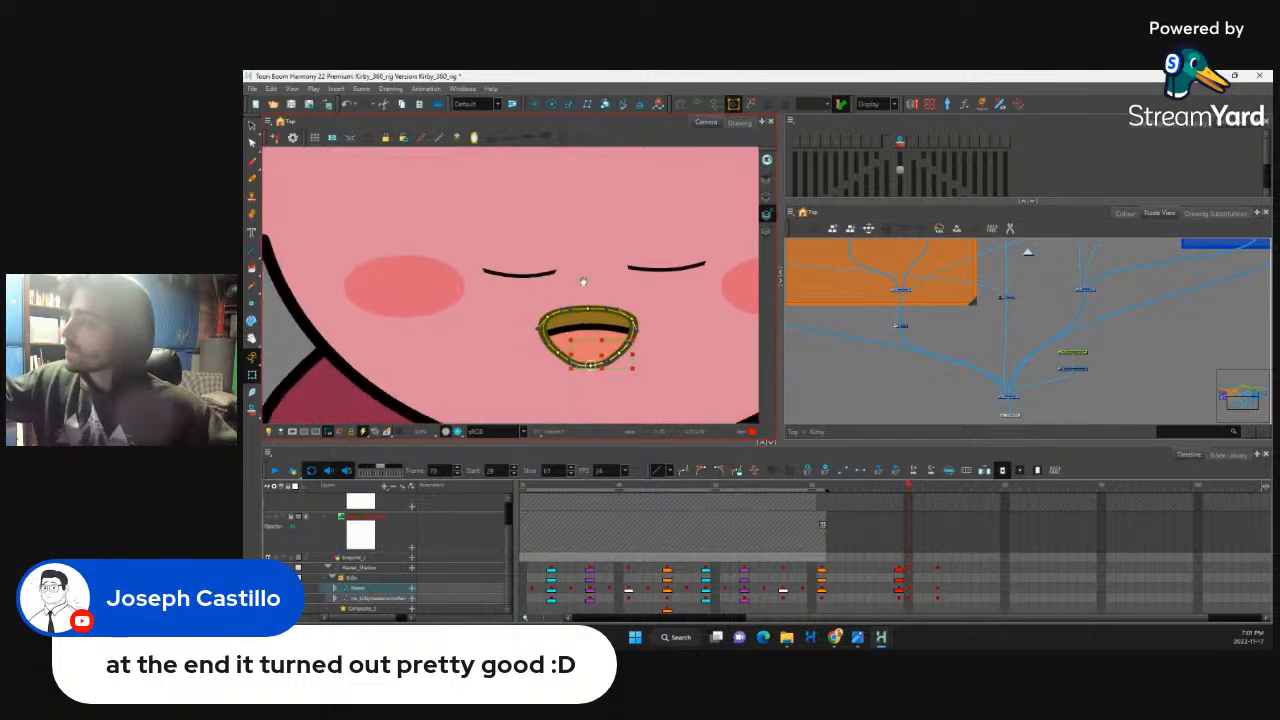
{"action": "key", "text": "Up"}
{"action": "key", "text": "Up"}
{"action": "key", "text": "Up"}
{"action": "key", "text": "Up"}
{"action": "key", "text": "Up"}
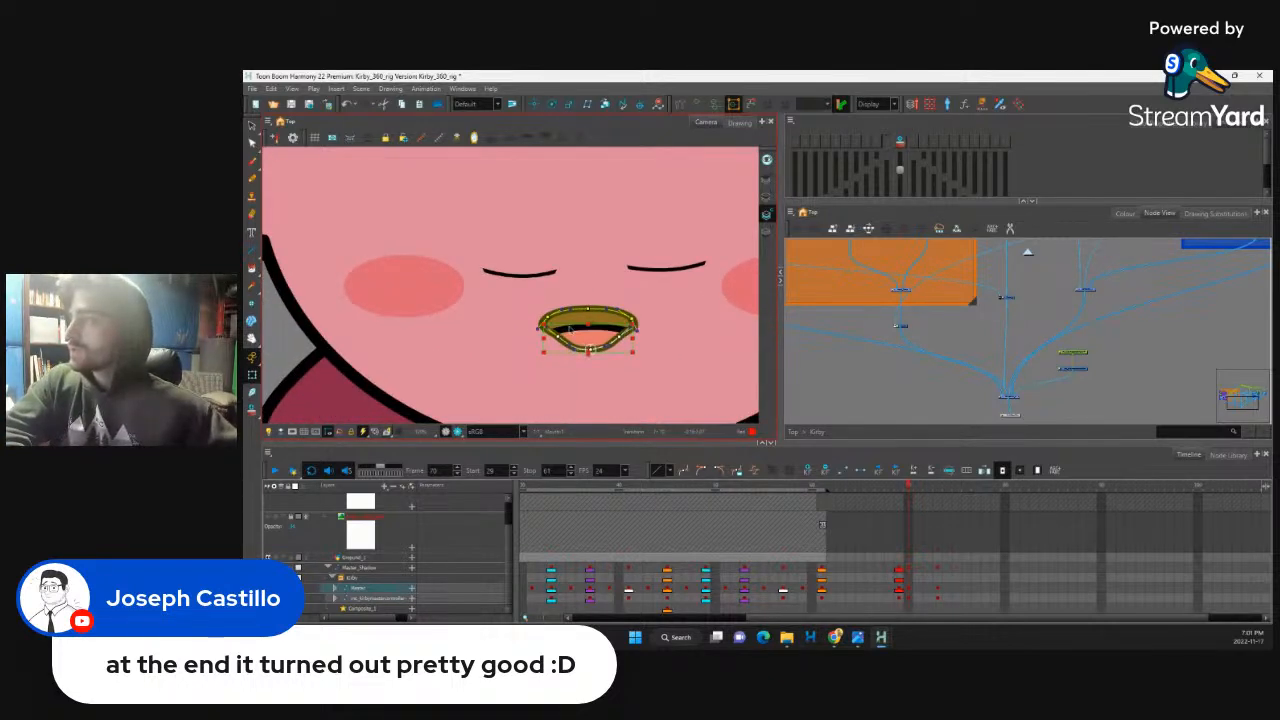
{"action": "scroll", "coordinate": [567, 328], "scroll_direction": "down", "scroll_amount": 6}
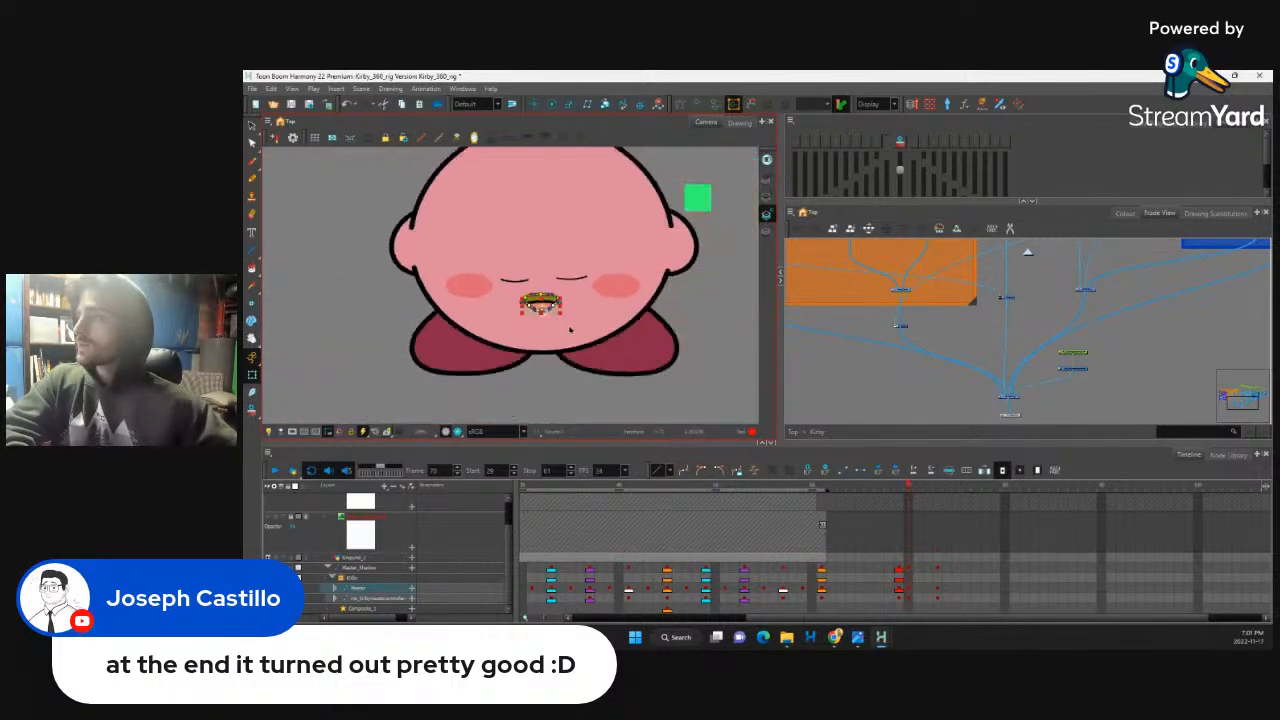
Step: Nudge Kirby's whole mouth downward on the face at frame 70
{"action": "scroll", "coordinate": [569, 329], "scroll_direction": "up", "scroll_amount": 3}
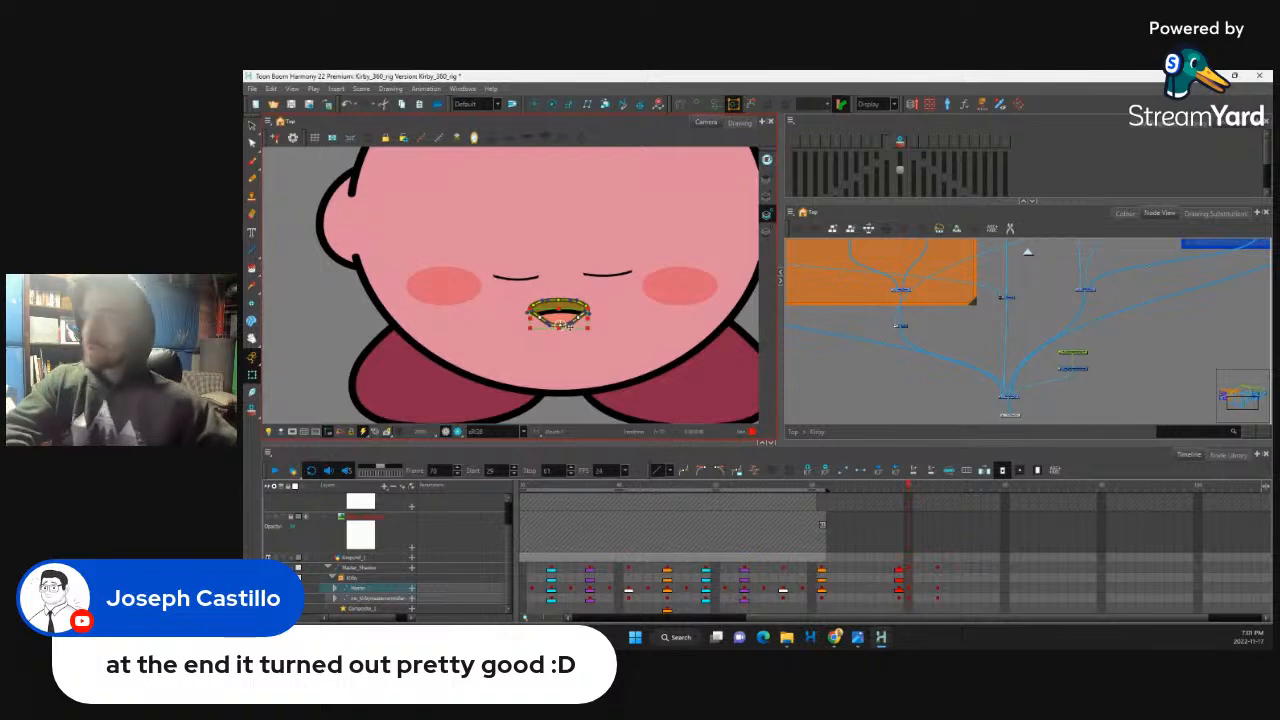
{"action": "left_click", "coordinate": [572, 319]}
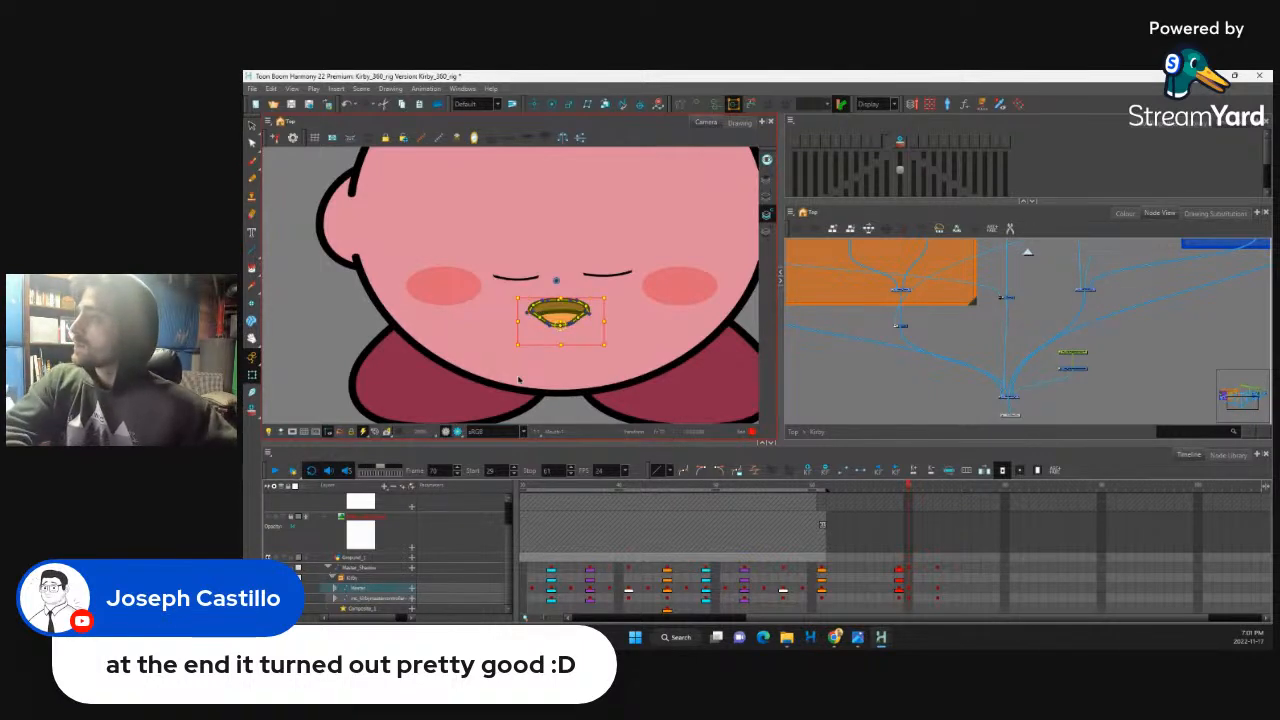
{"action": "key", "text": "Down"}
{"action": "key", "text": "Down"}
{"action": "key", "text": "Down"}
{"action": "key", "text": "Down"}
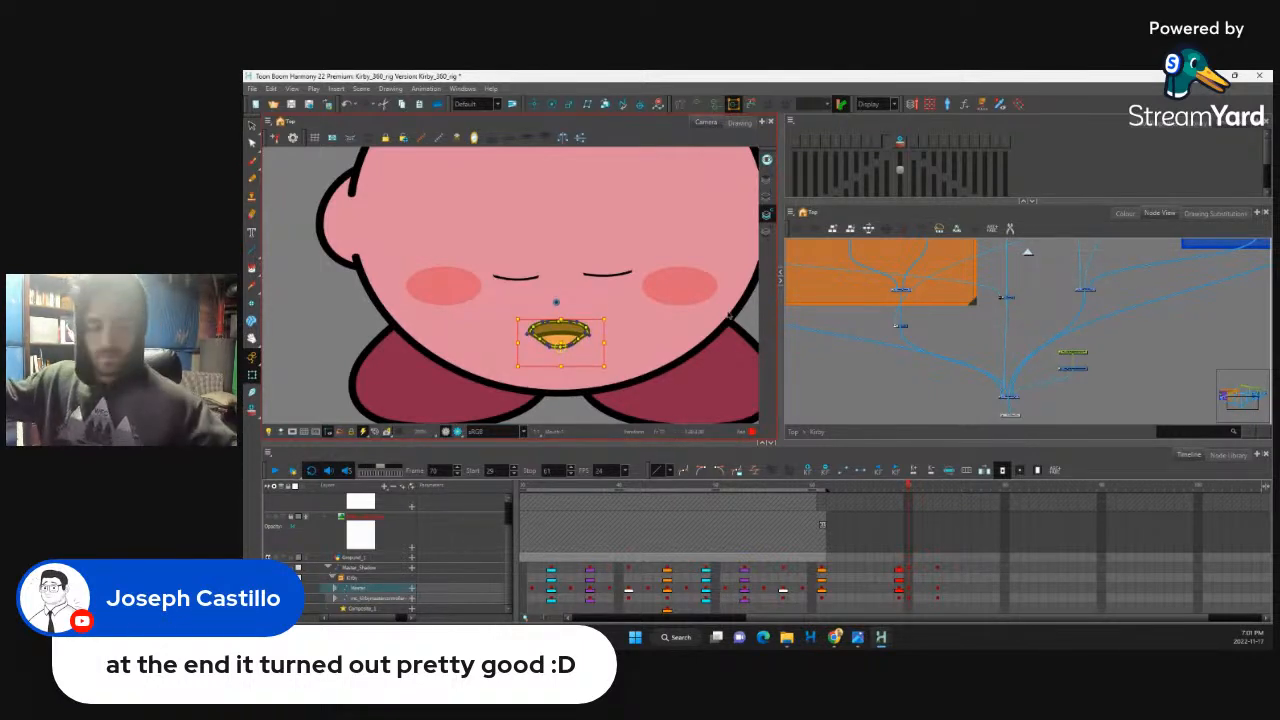
Step: Rotate both of Kirby's arms inward against the body at frame 70
{"action": "scroll", "coordinate": [716, 340], "scroll_direction": "down", "scroll_amount": 5}
{"action": "left_click", "coordinate": [645, 312]}
{"action": "left_click_drag", "start_coordinate": [657, 330], "coordinate": [635, 331]}
{"action": "left_click", "coordinate": [419, 303]}
{"action": "left_click_drag", "start_coordinate": [400, 340], "coordinate": [432, 329]}
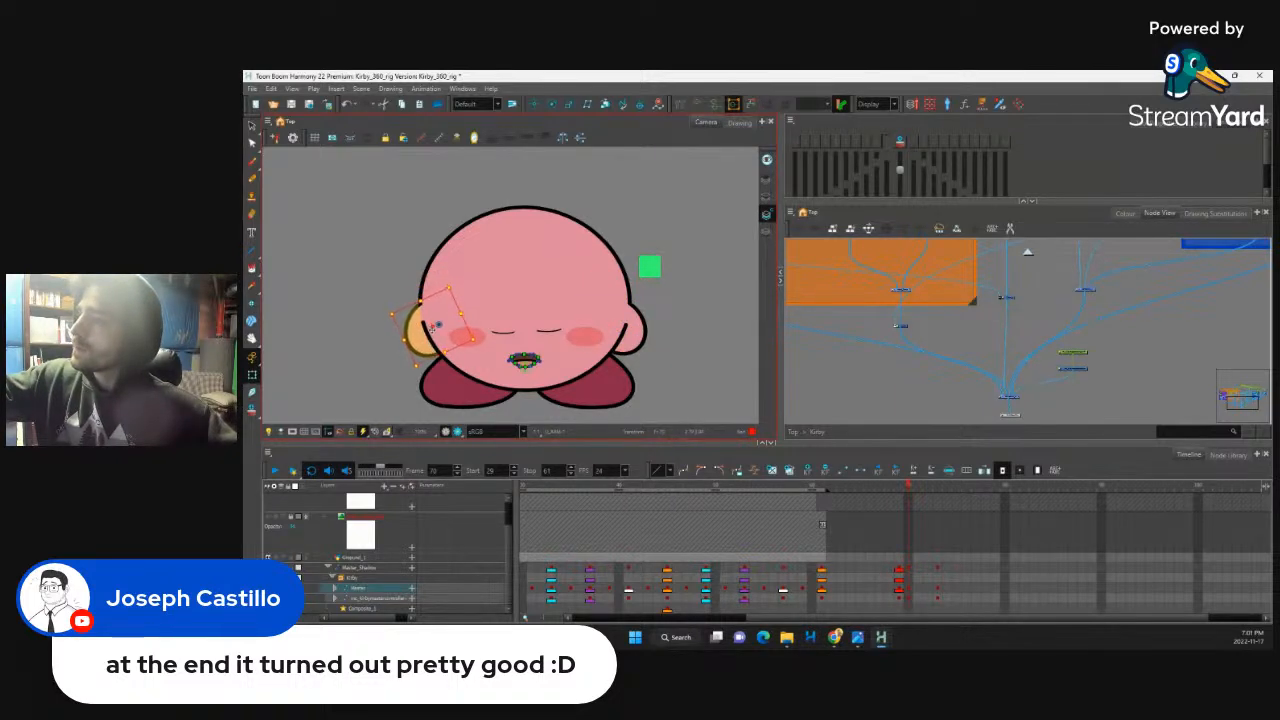
Step: Squash Kirby's body shorter and slightly wider in the anticipation pose at frame 70
{"action": "key", "text": "b"}
{"action": "left_click", "coordinate": [642, 212]}
{"action": "key", "text": "ctrl+z"}
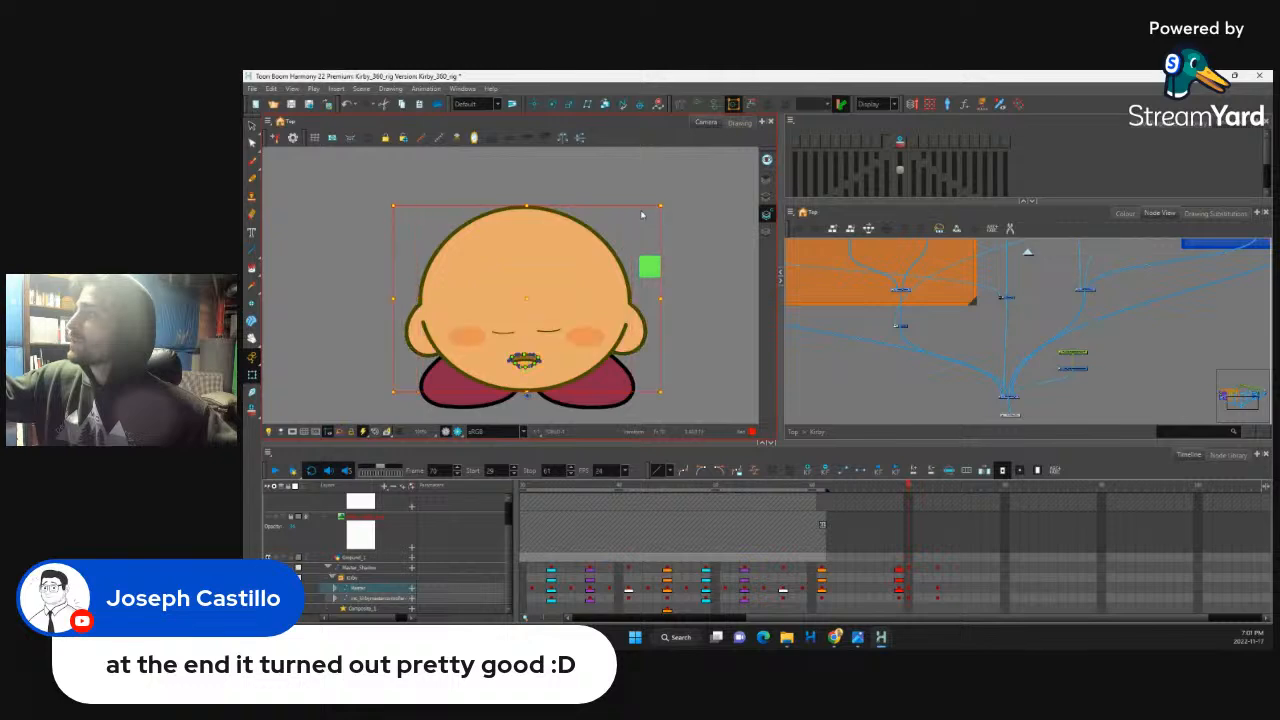
{"action": "left_click_drag", "start_coordinate": [658, 208], "coordinate": [673, 242]}
{"action": "key", "text": "1"}
{"action": "key", "text": "1"}
{"action": "key", "text": "1"}
{"action": "left_click_drag", "start_coordinate": [909, 487], "coordinate": [909, 490]}
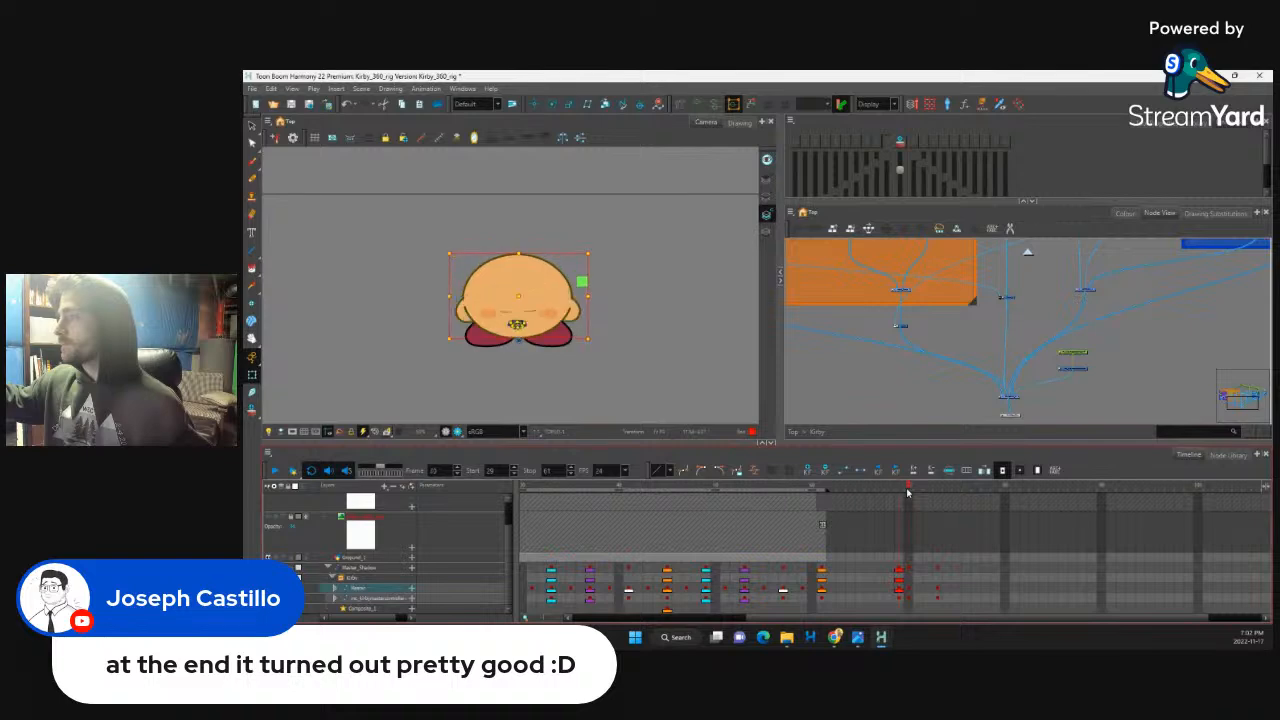
Step: Flip between frame 70 and its adjacent frame to check the squash, keeping Kirby's body selected
{"action": "key", "text": "b"}
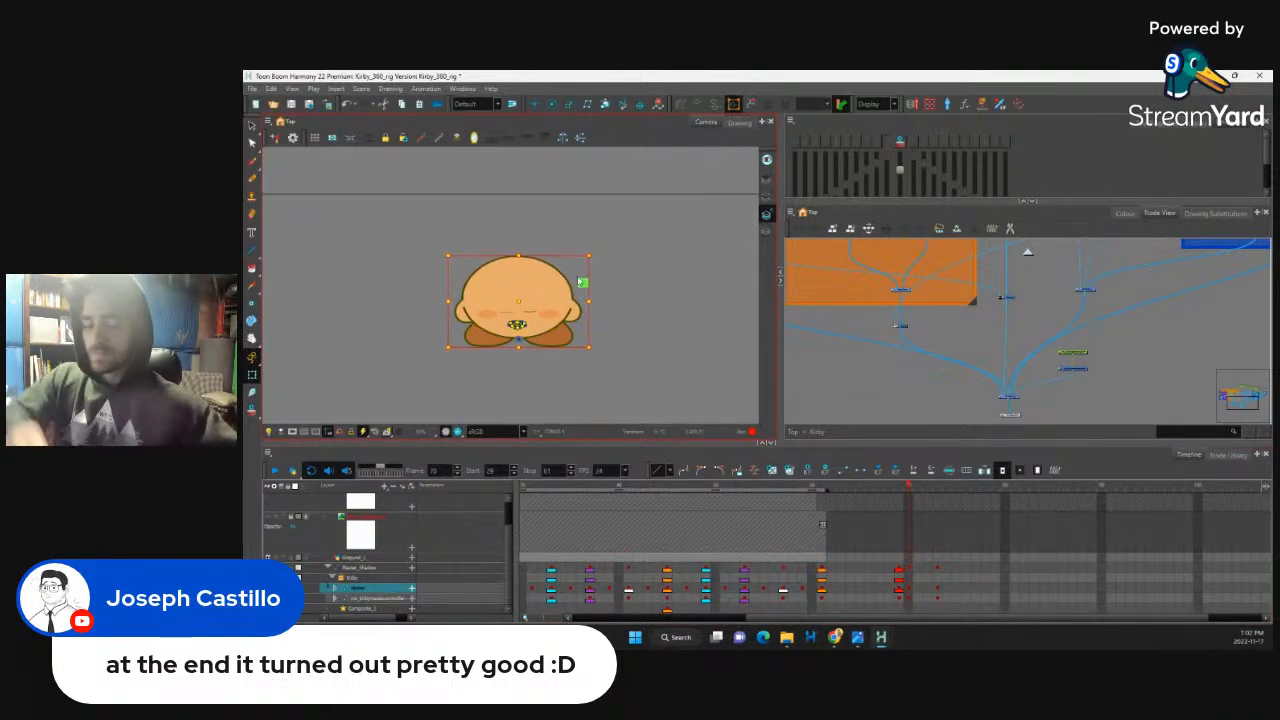
{"action": "key", "text": "comma"}
{"action": "key", "text": "period"}
{"action": "key", "text": "comma"}
{"action": "key", "text": "period"}
{"action": "key", "text": "comma"}
{"action": "key", "text": "period"}
{"action": "left_click", "coordinate": [554, 314]}
{"action": "key", "text": "b"}
{"action": "key", "text": "b"}
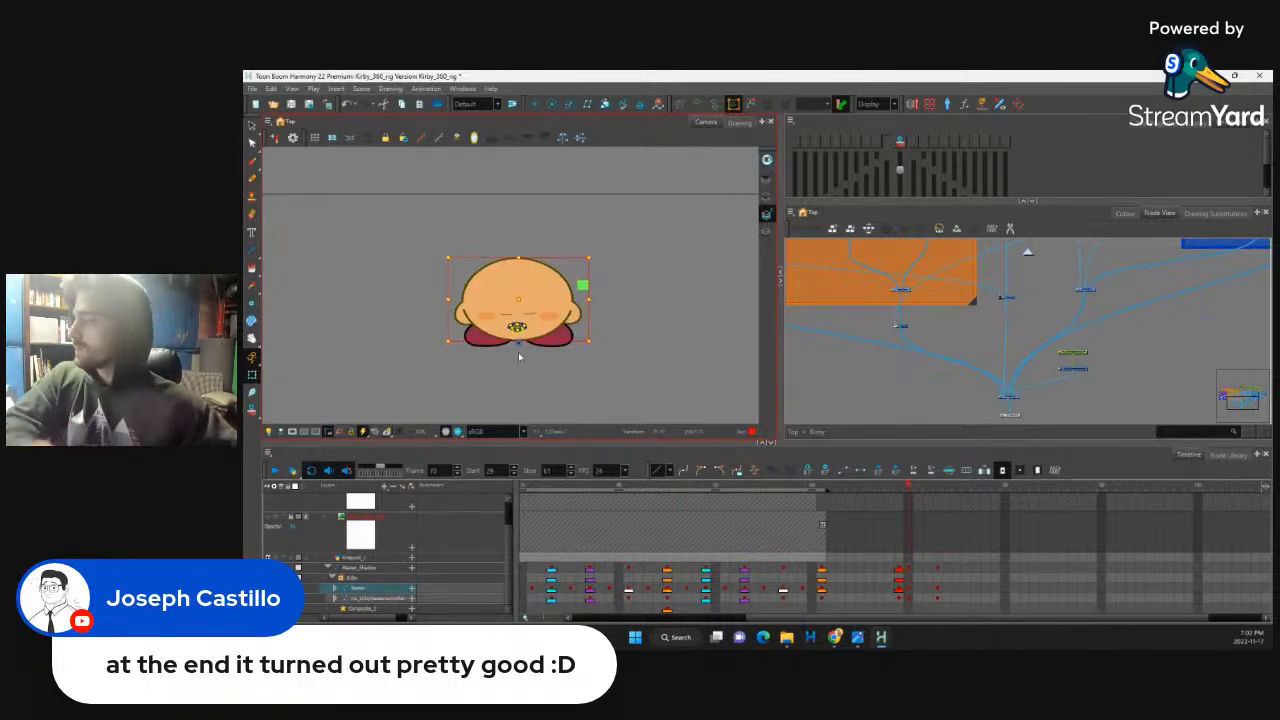
Step: Copy the airborne pose keys from frame 73 to frame 75 on the Kirby layers
{"action": "left_click", "coordinate": [878, 490]}
{"action": "left_click_drag", "start_coordinate": [878, 490], "coordinate": [947, 523]}
{"action": "left_click", "coordinate": [942, 569]}
{"action": "left_click", "coordinate": [956, 568]}
{"action": "left_click_drag", "start_coordinate": [957, 597], "coordinate": [955, 567]}
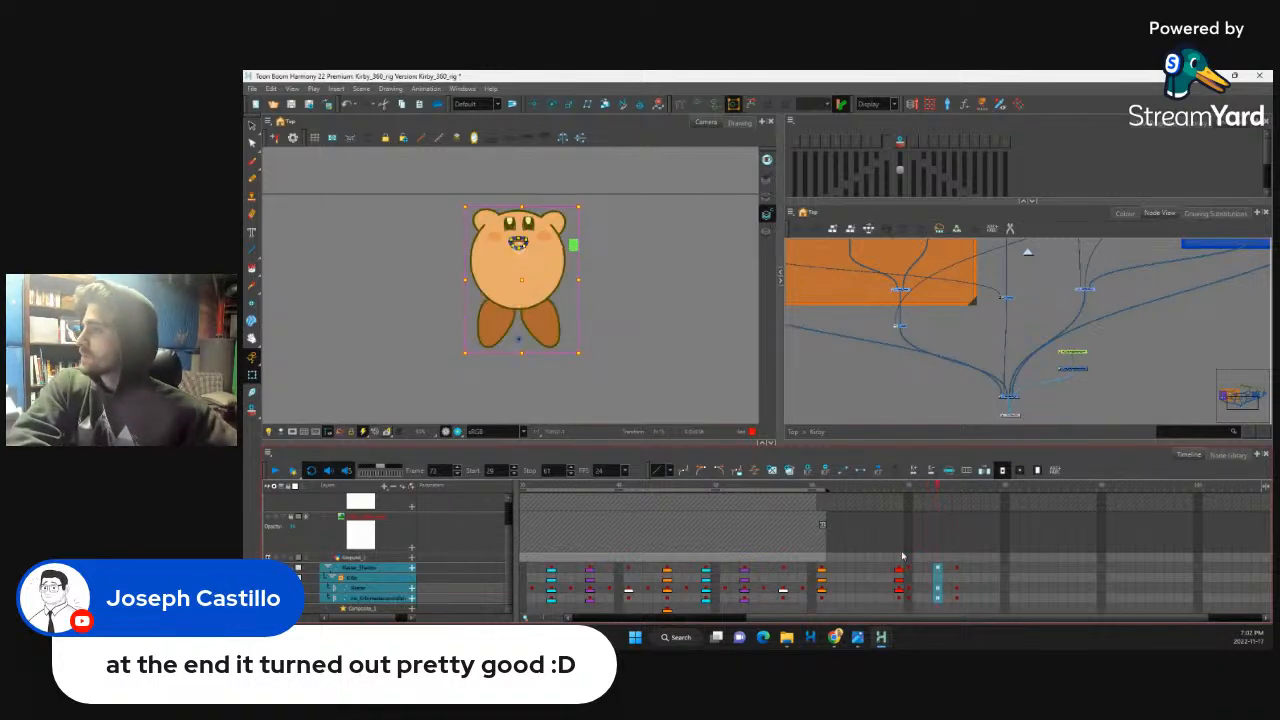
Step: Rotate both raised arms outward and slightly down at frame 75
{"action": "left_click", "coordinate": [578, 193]}
{"action": "left_click", "coordinate": [556, 220]}
{"action": "left_click_drag", "start_coordinate": [574, 203], "coordinate": [494, 213]}
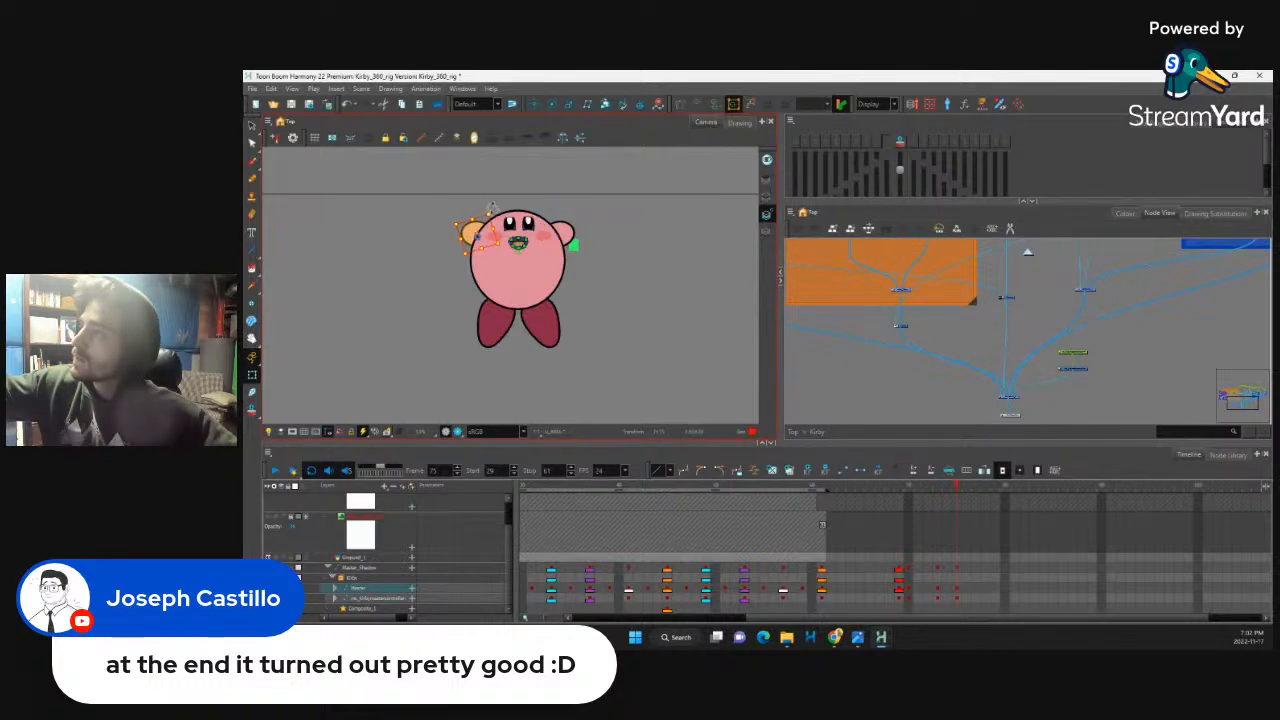
Step: Nudge Kirby's body down toward the feet at frame 75 and select the whole character
{"action": "left_click", "coordinate": [520, 262]}
{"action": "key", "text": "b"}
{"action": "key", "text": "b"}
{"action": "key", "text": "b"}
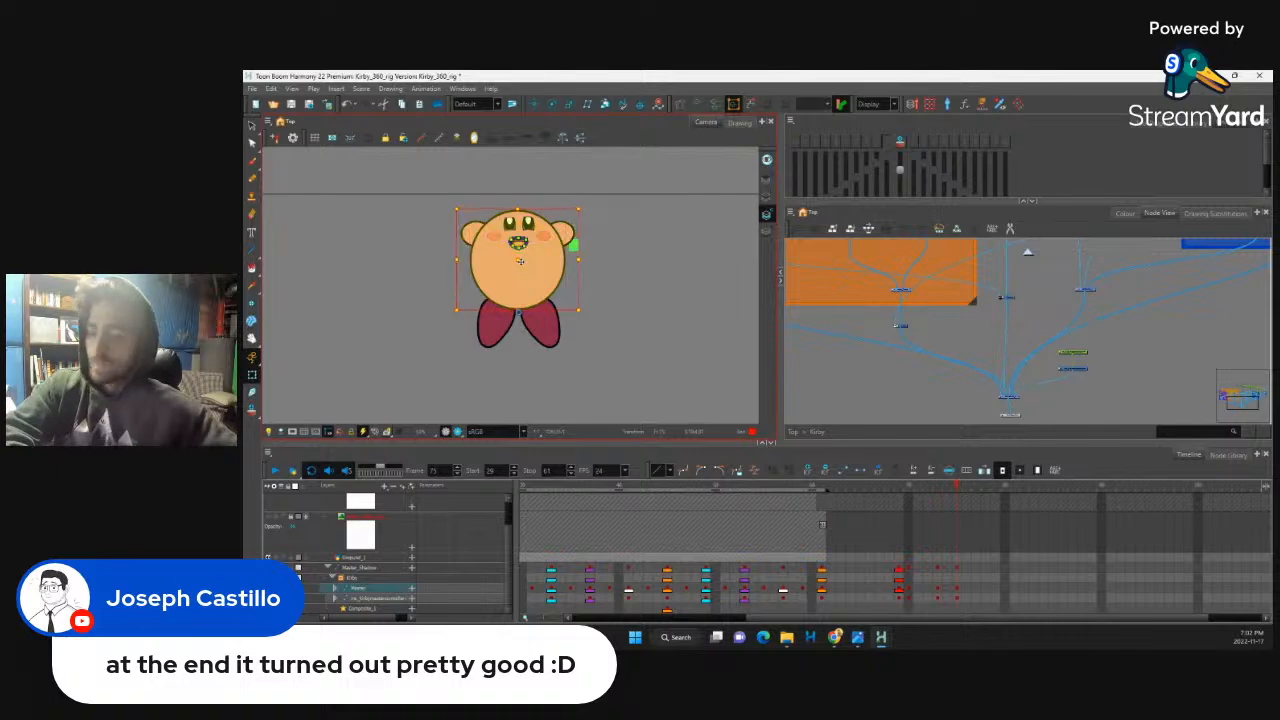
{"action": "key", "text": "Down"}
{"action": "key", "text": "Down"}
{"action": "key", "text": "Down"}
{"action": "key", "text": "Down"}
{"action": "key", "text": "b"}
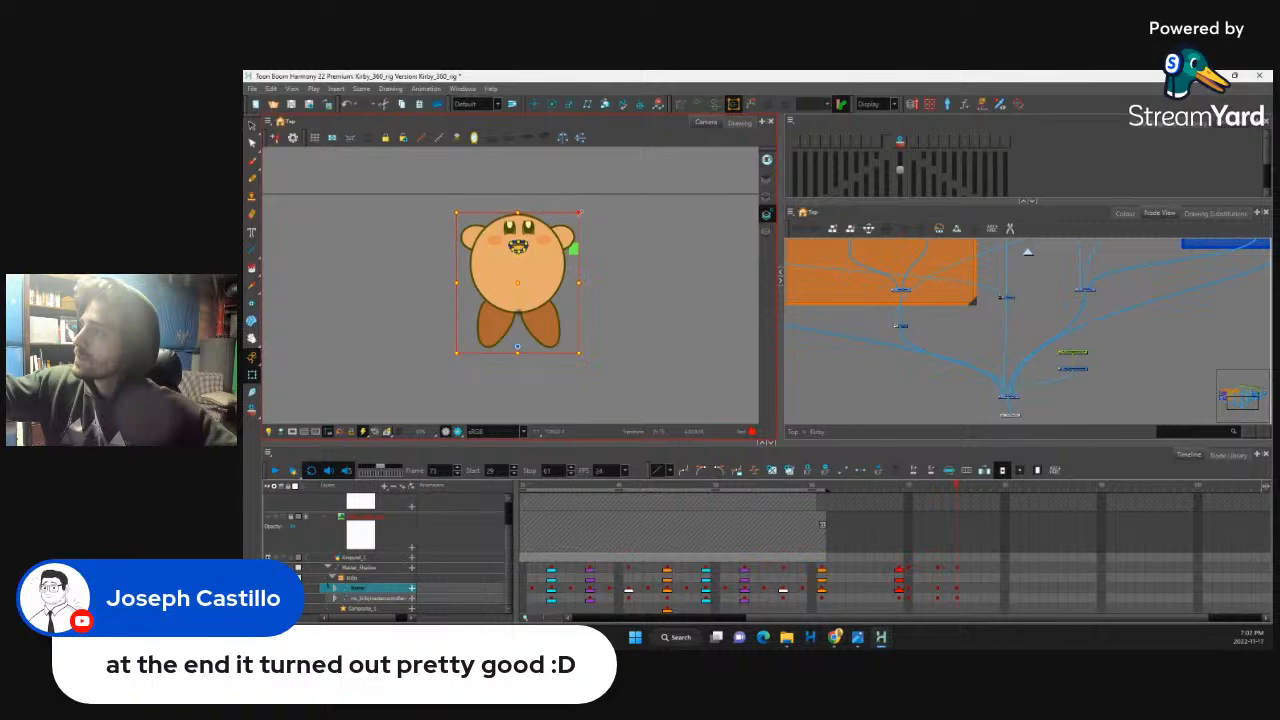
Step: Copy the airborne pose keys from frame 73 to frame 77
{"action": "left_click", "coordinate": [917, 509]}
{"action": "left_click", "coordinate": [945, 512]}
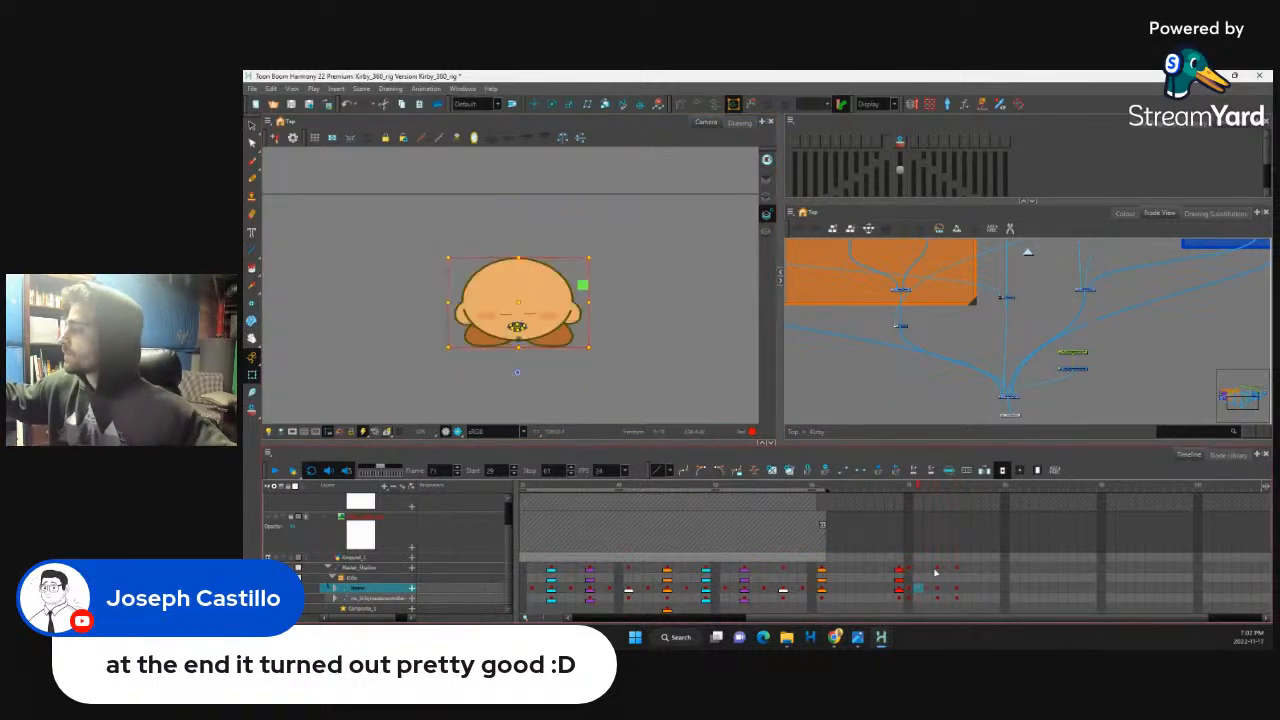
{"action": "left_click", "coordinate": [937, 571]}
{"action": "left_click", "coordinate": [977, 569]}
{"action": "key", "text": "ctrl+v"}
Step: Copy the standing pose keys from frame 69 to frame 79 and add matching keys at frame 83
{"action": "left_click", "coordinate": [892, 569]}
{"action": "left_click", "coordinate": [984, 498]}
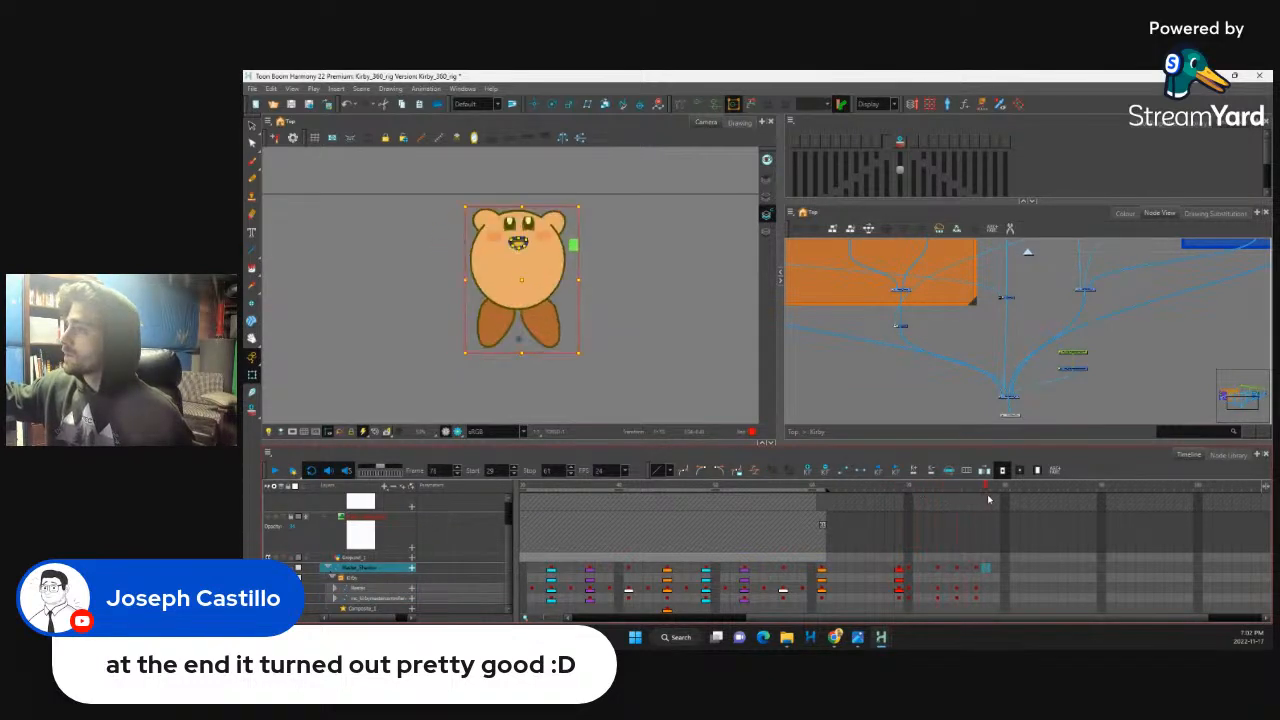
{"action": "left_click_drag", "start_coordinate": [1003, 498], "coordinate": [896, 536]}
{"action": "left_click_drag", "start_coordinate": [901, 598], "coordinate": [900, 568]}
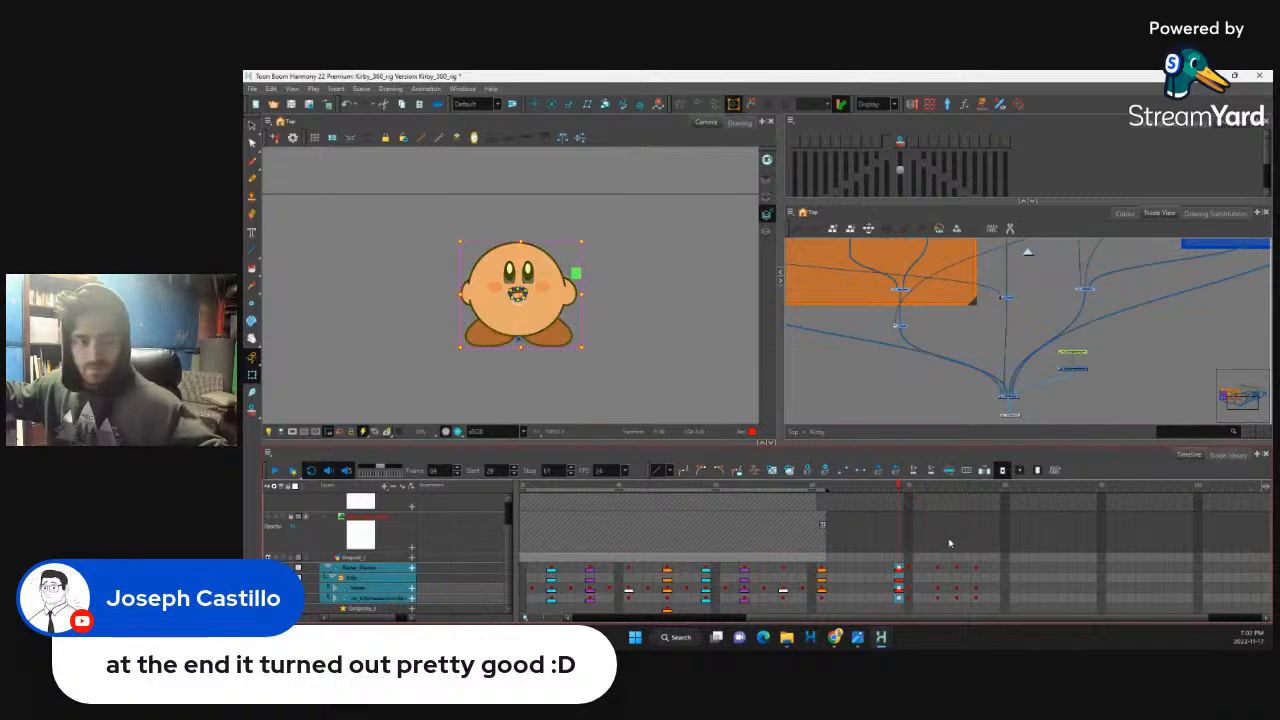
{"action": "left_click", "coordinate": [993, 572]}
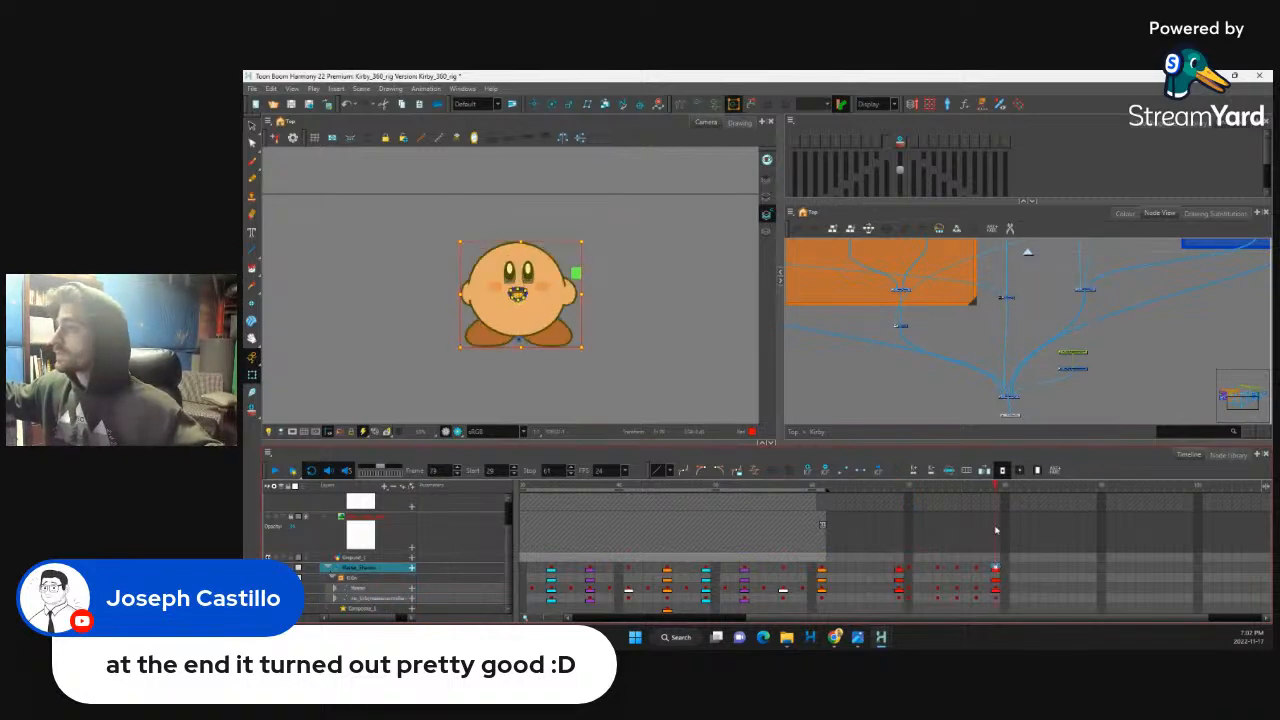
{"action": "left_click_drag", "start_coordinate": [995, 487], "coordinate": [1013, 488]}
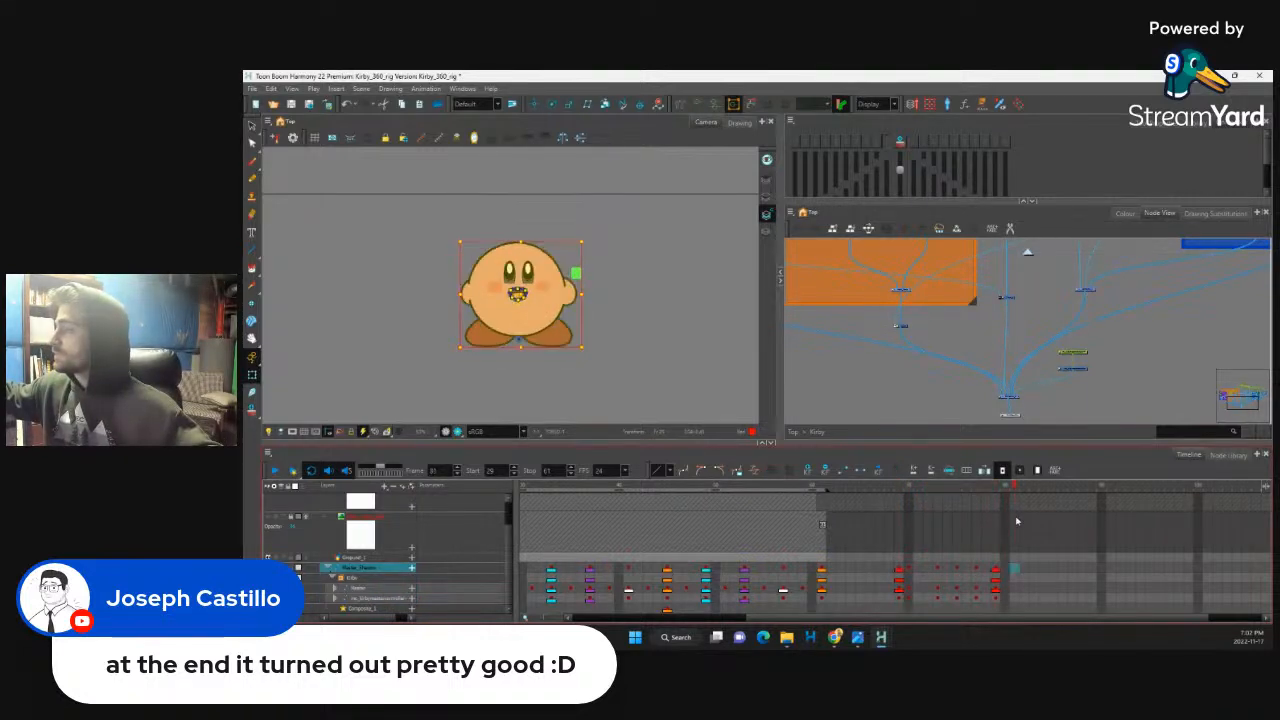
{"action": "left_click_drag", "start_coordinate": [1030, 573], "coordinate": [1032, 596]}
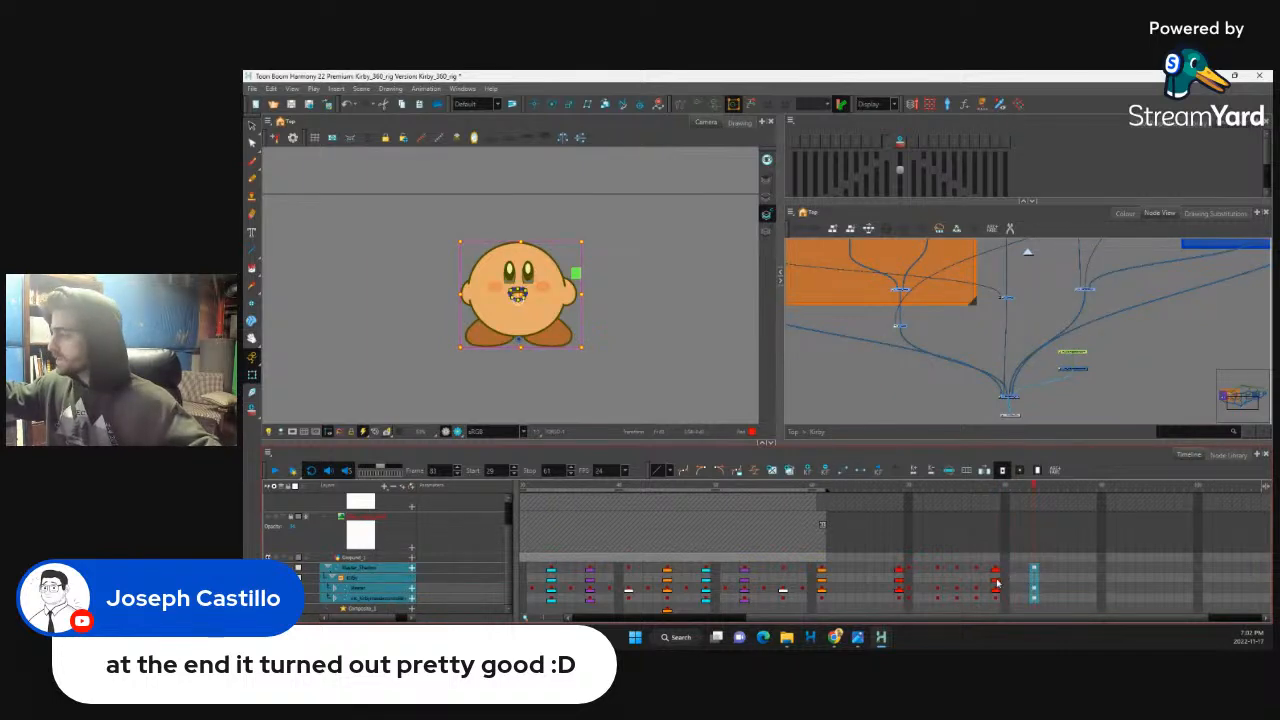
Step: Squash Kirby's body very slightly in the landing pose at frame 79
{"action": "left_click", "coordinate": [998, 585]}
{"action": "key", "text": "2"}
{"action": "key", "text": "2"}
{"action": "key", "text": "2"}
{"action": "key", "text": "2"}
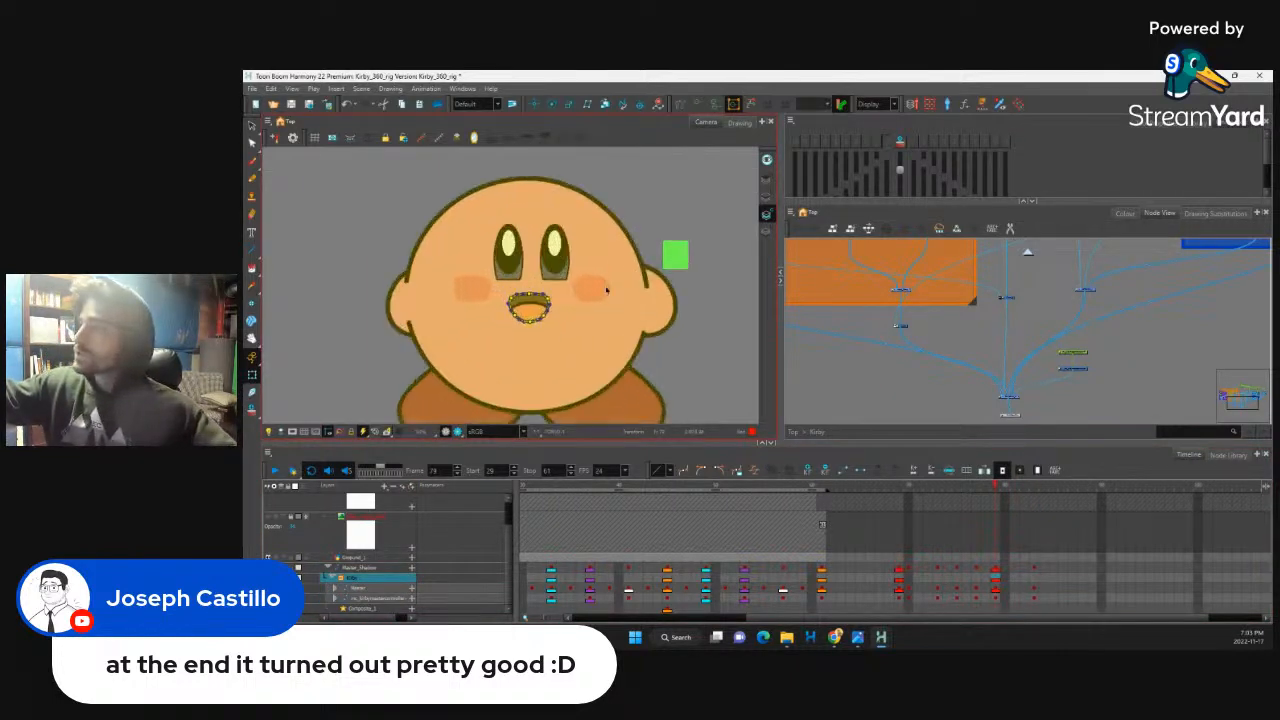
{"action": "left_click", "coordinate": [675, 216]}
{"action": "left_click", "coordinate": [555, 249]}
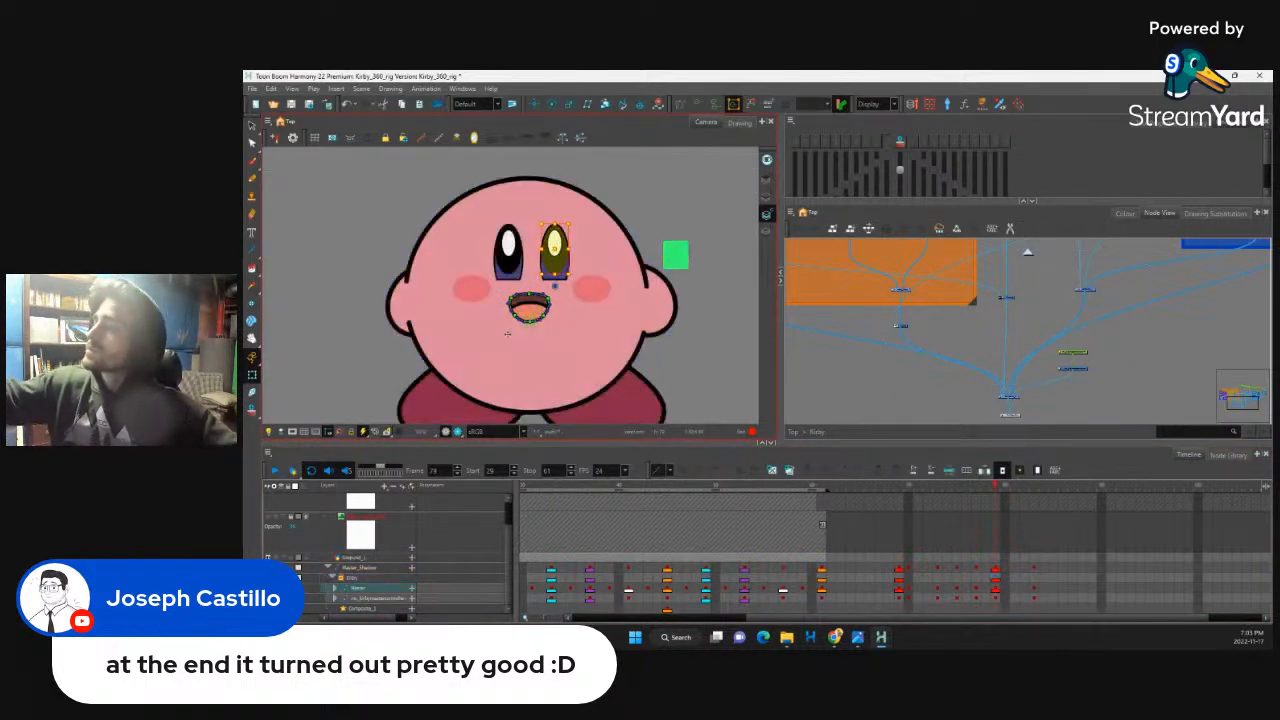
{"action": "key", "text": "b"}
{"action": "key", "text": "b"}
{"action": "key", "text": "b"}
{"action": "key", "text": "b"}
{"action": "key", "text": "b"}
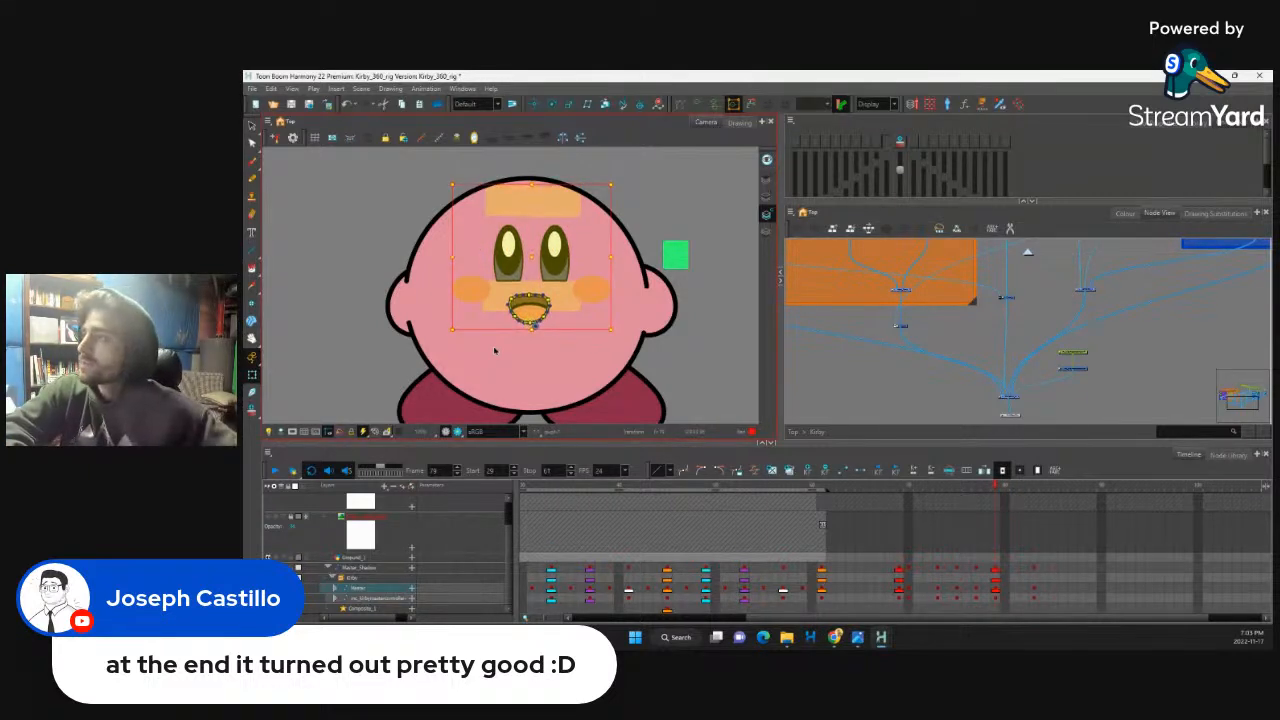
{"action": "left_click", "coordinate": [494, 350]}
{"action": "left_click_drag", "start_coordinate": [688, 176], "coordinate": [690, 180]}
{"action": "left_click", "coordinate": [648, 355]}
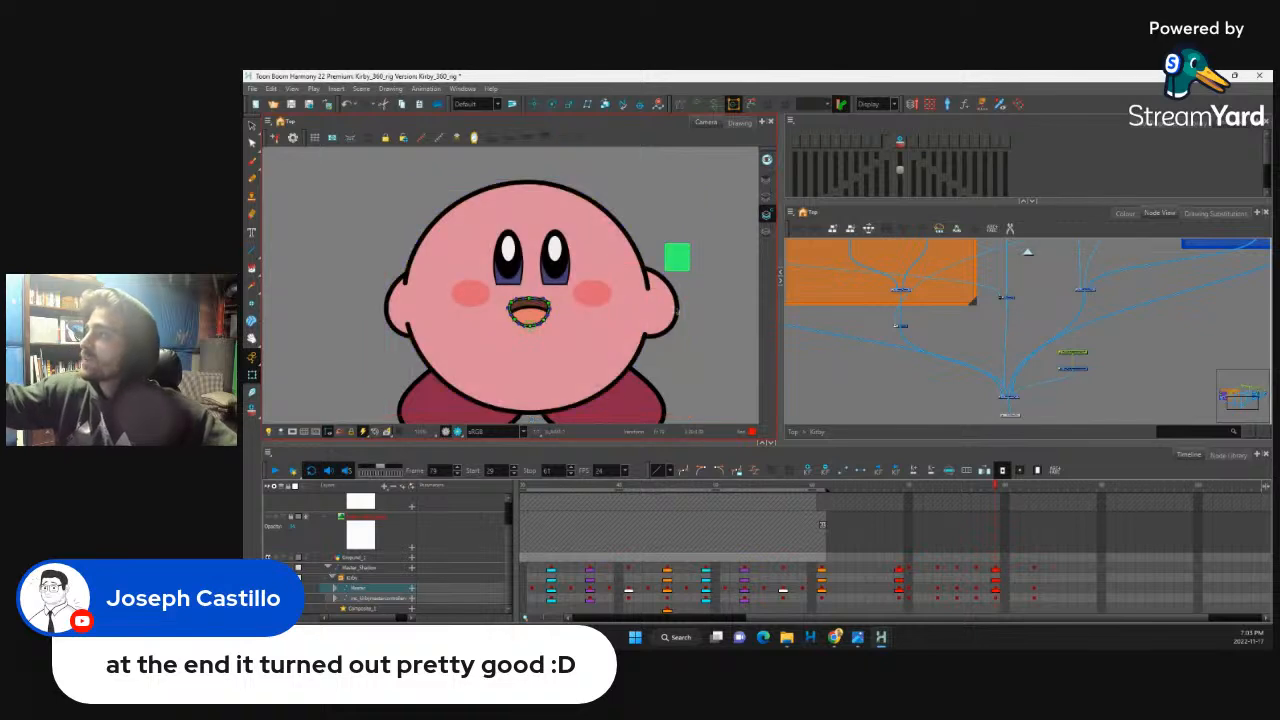
Step: Select both of Kirby's arms and nudge them slightly down at frame 79
{"action": "left_click", "coordinate": [656, 298]}
{"action": "key", "text": "Down"}
{"action": "key", "text": "Down"}
{"action": "key", "text": "Down"}
{"action": "key", "text": "Down"}
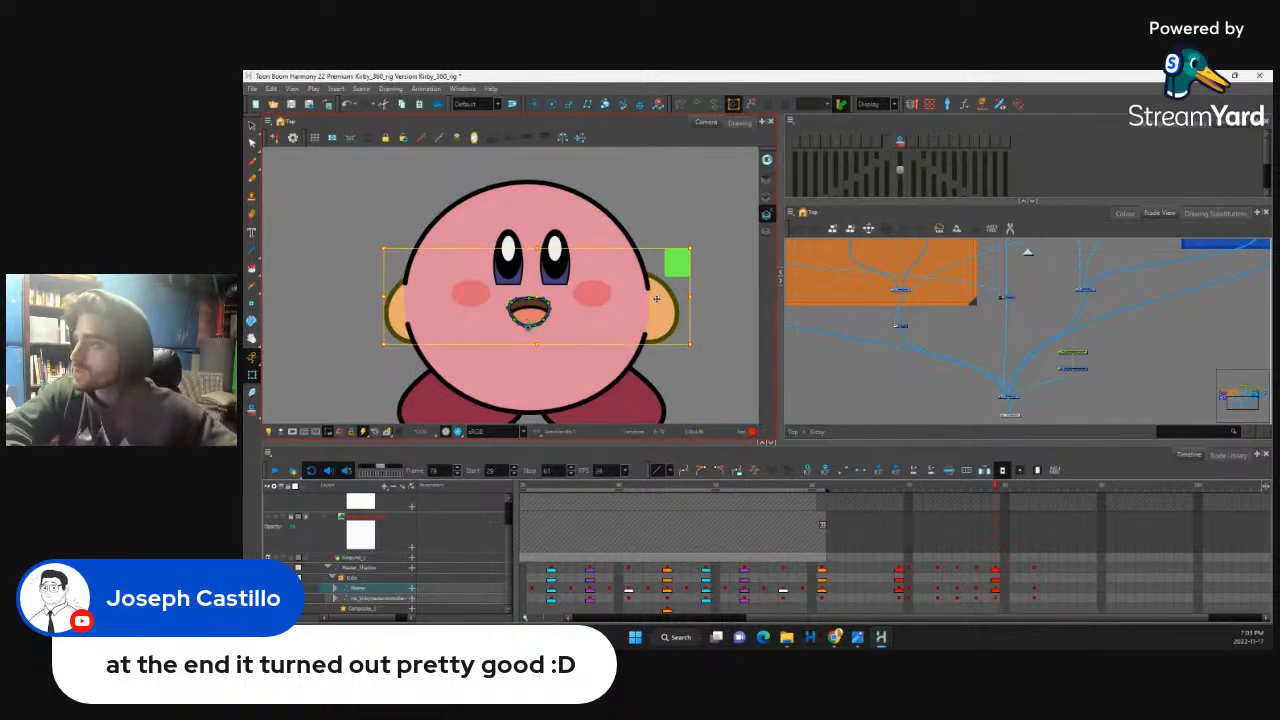
{"action": "key", "text": "space"}
{"action": "left_click_drag", "start_coordinate": [658, 380], "coordinate": [662, 352]}
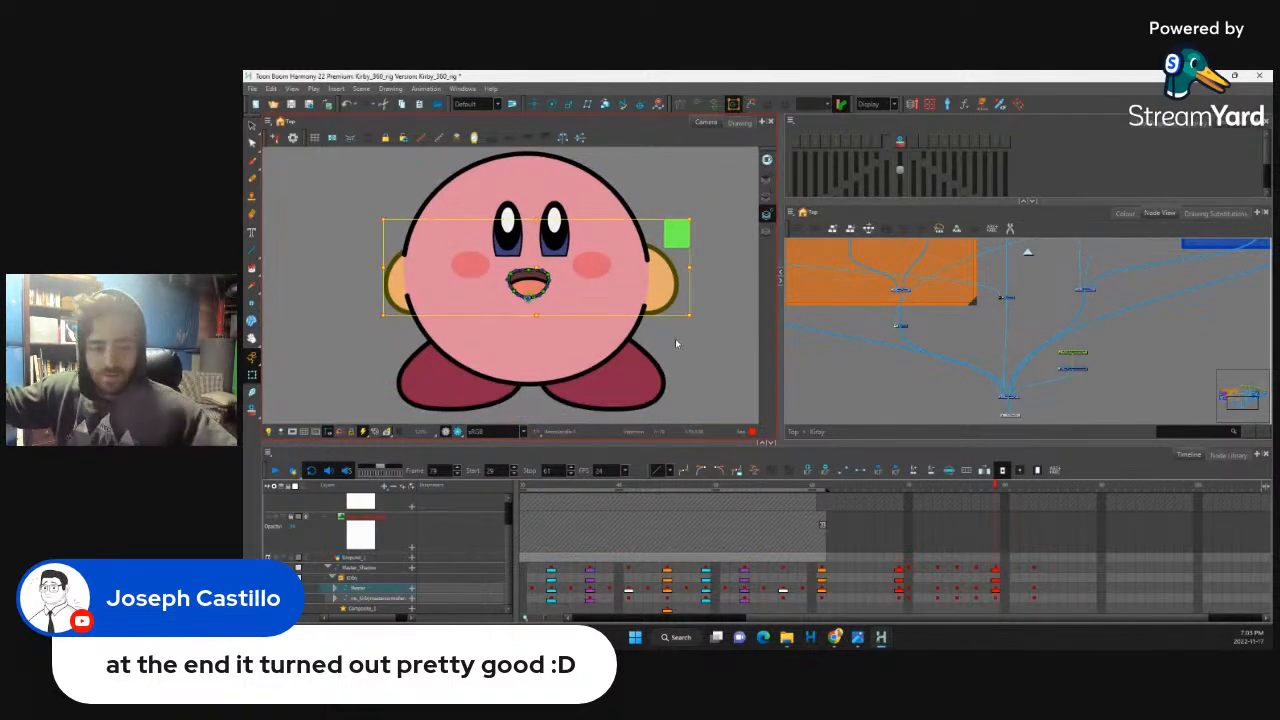
{"action": "scroll", "coordinate": [674, 349], "scroll_direction": "down", "scroll_amount": 4}
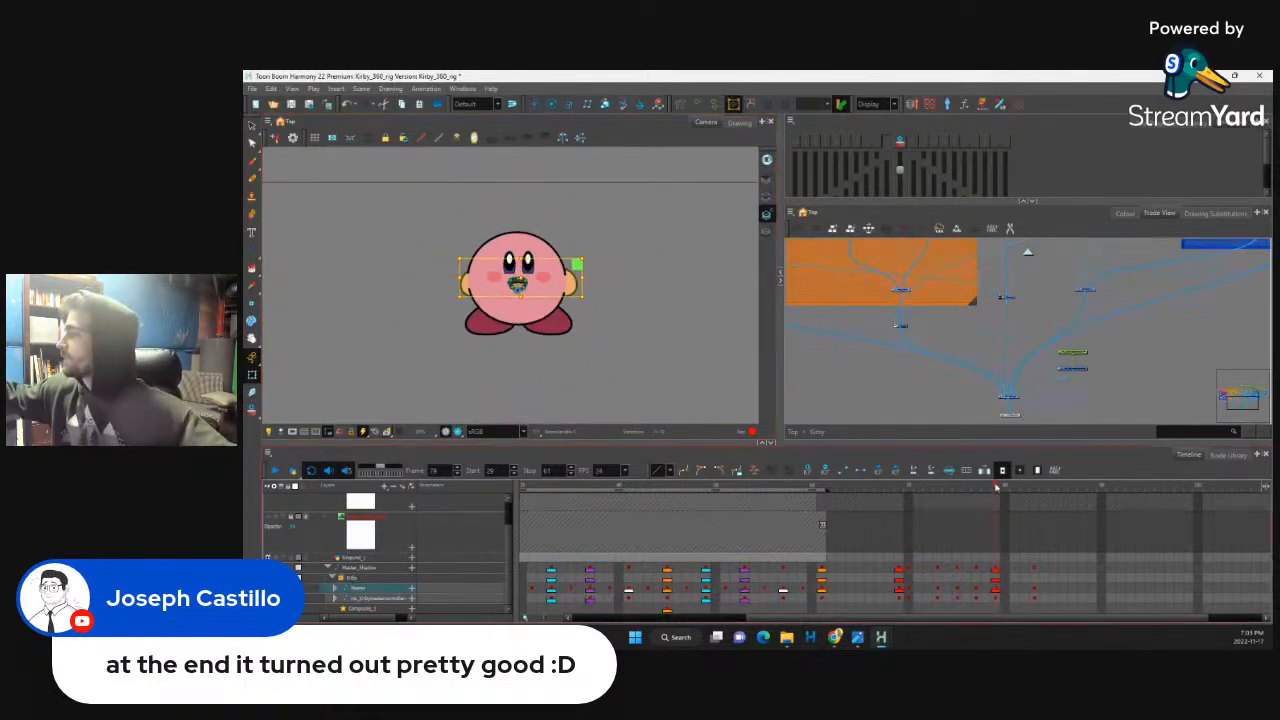
{"action": "left_click_drag", "start_coordinate": [996, 487], "coordinate": [1006, 528]}
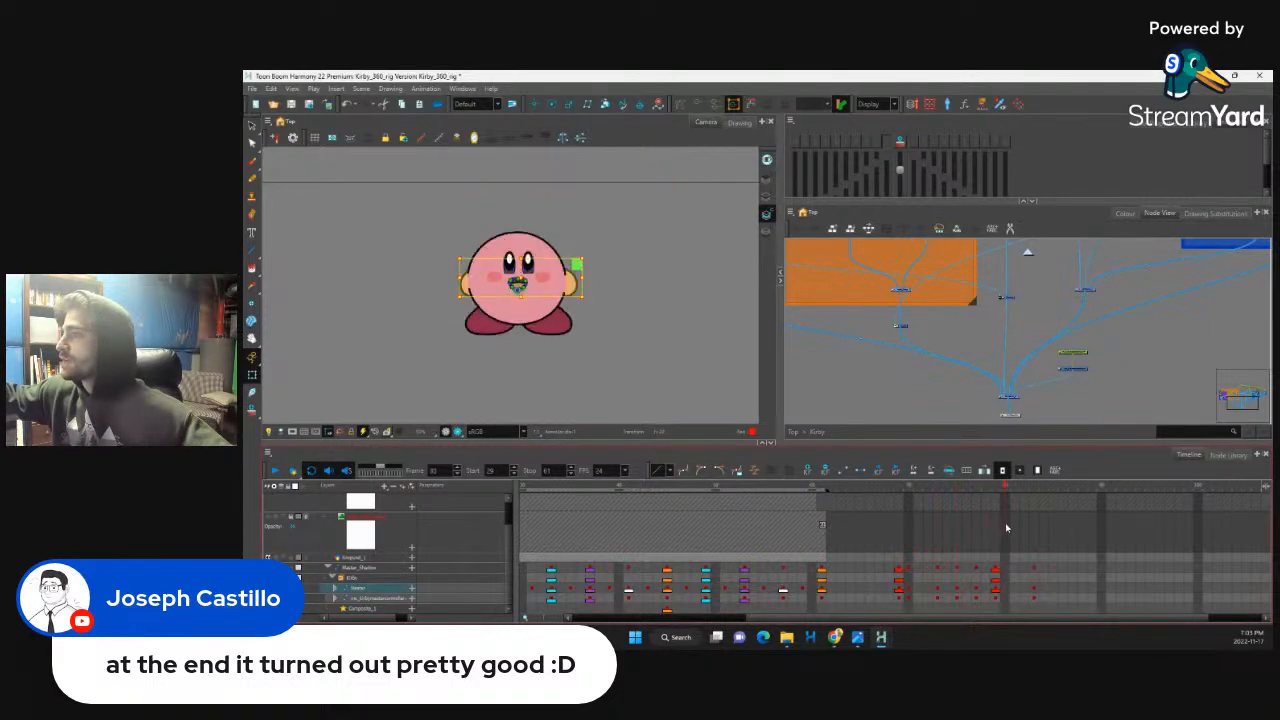
Step: Raise the lower eyelids of both eyes slightly at frame 79
{"action": "key", "text": "1"}
{"action": "key", "text": "1"}
{"action": "key", "text": "1"}
{"action": "key", "text": "1"}
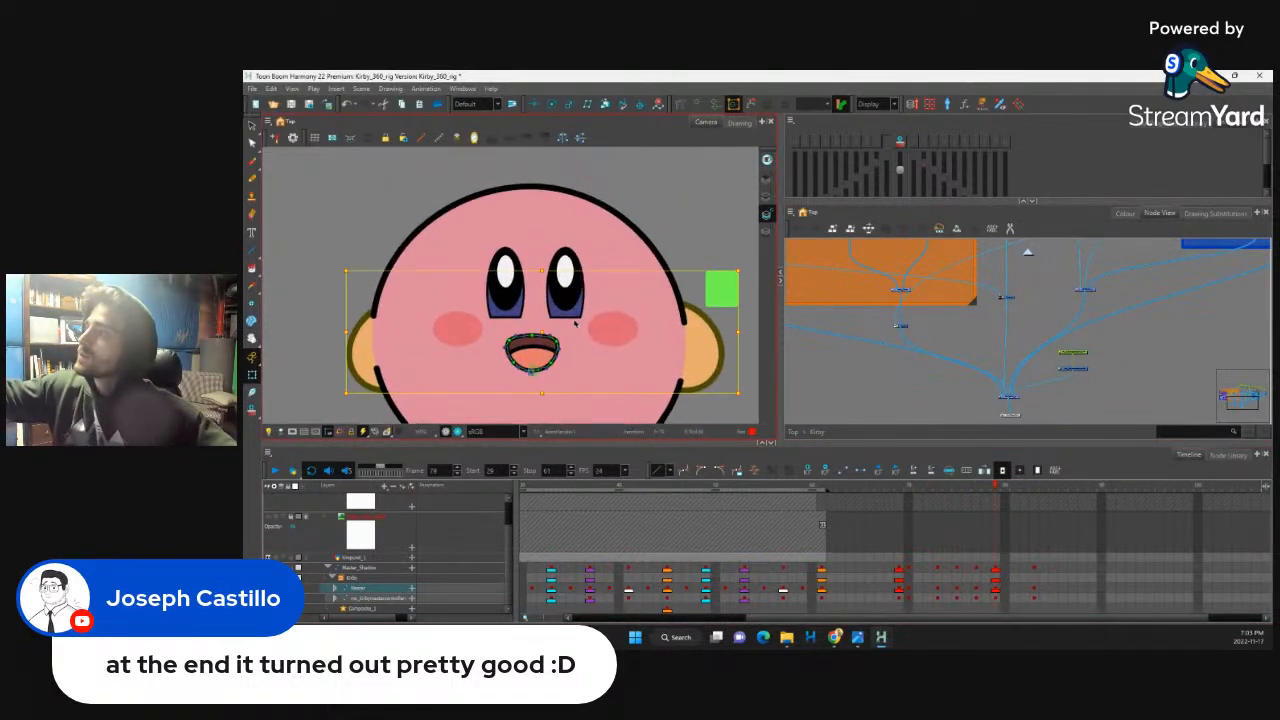
{"action": "left_click", "coordinate": [575, 322]}
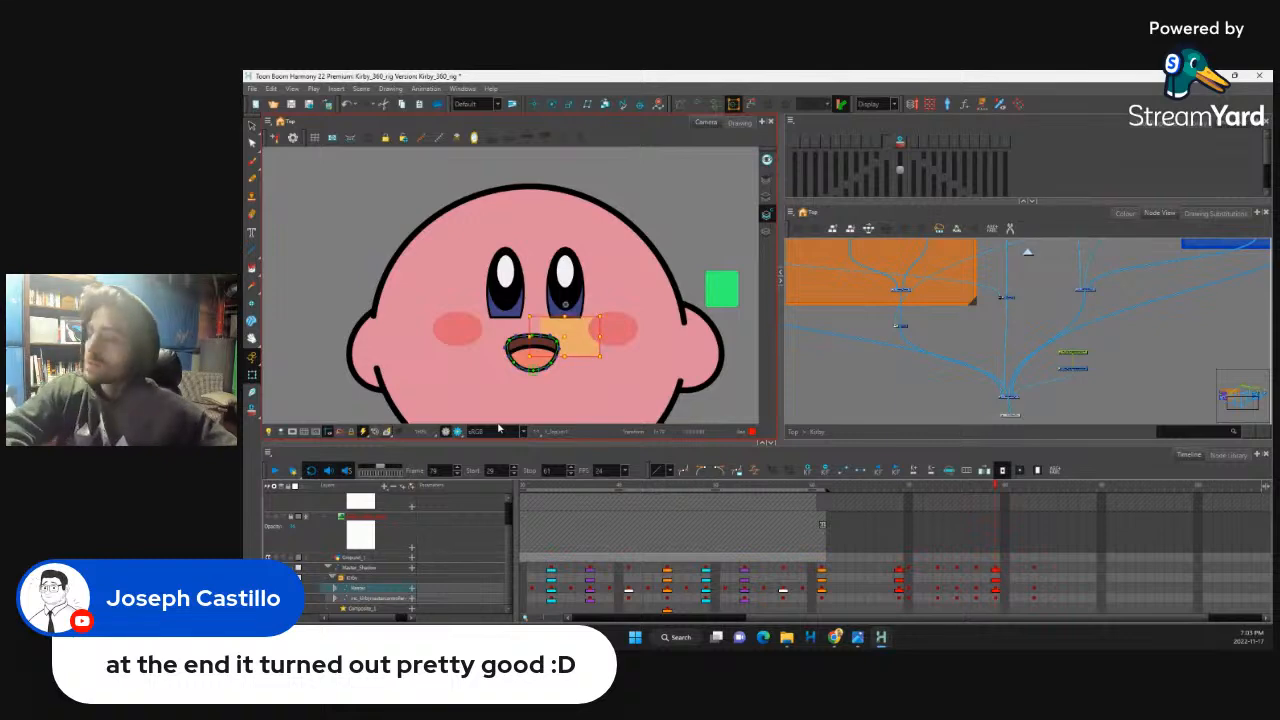
{"action": "key", "text": "Up"}
{"action": "key", "text": "Up"}
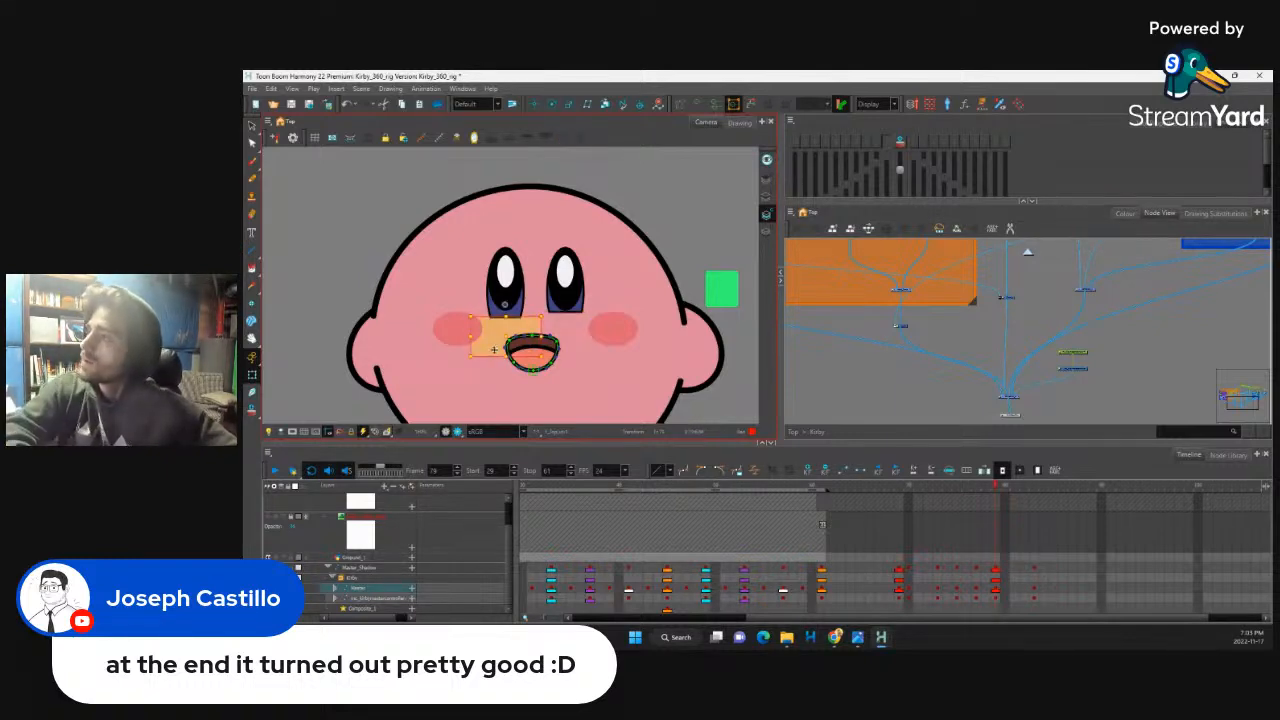
{"action": "left_click_drag", "start_coordinate": [494, 354], "coordinate": [494, 349]}
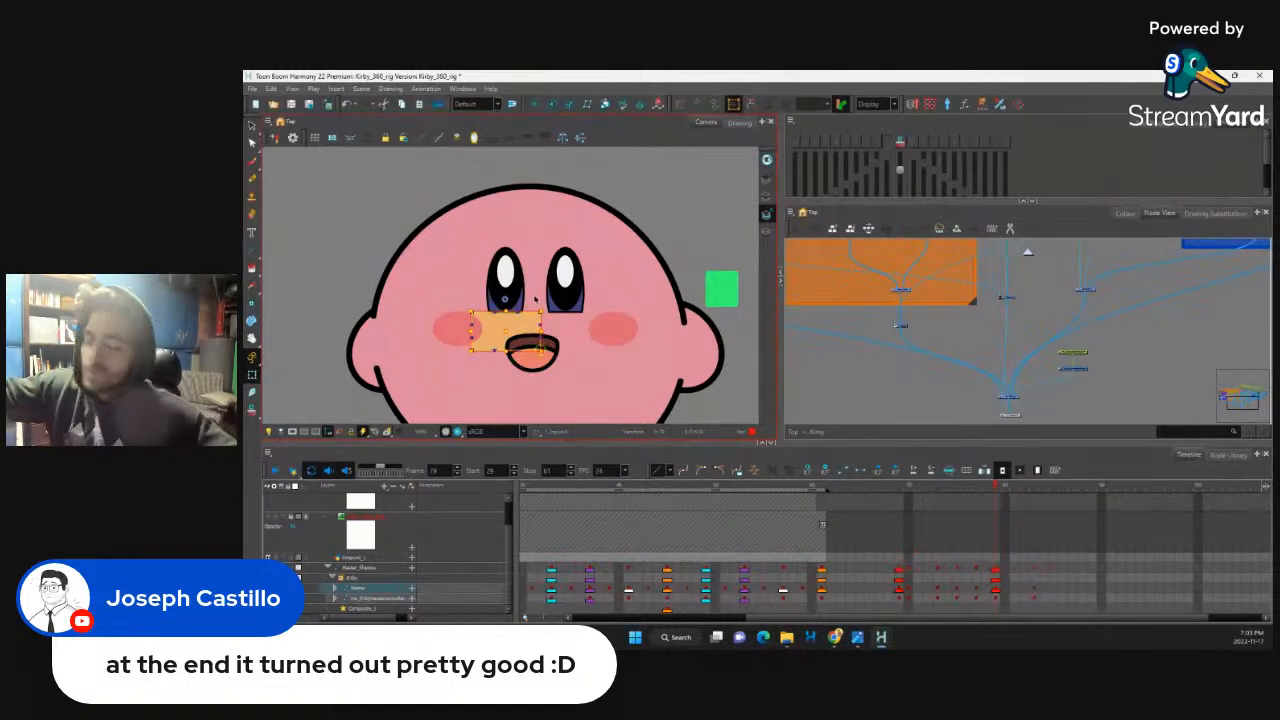
Step: Hide the mouth deformer and use the eyelid deformers to bend the lower lids' upper edges upward at frame 79
{"action": "key", "text": "shift+c"}
{"action": "key", "text": "2"}
{"action": "key", "text": "2"}
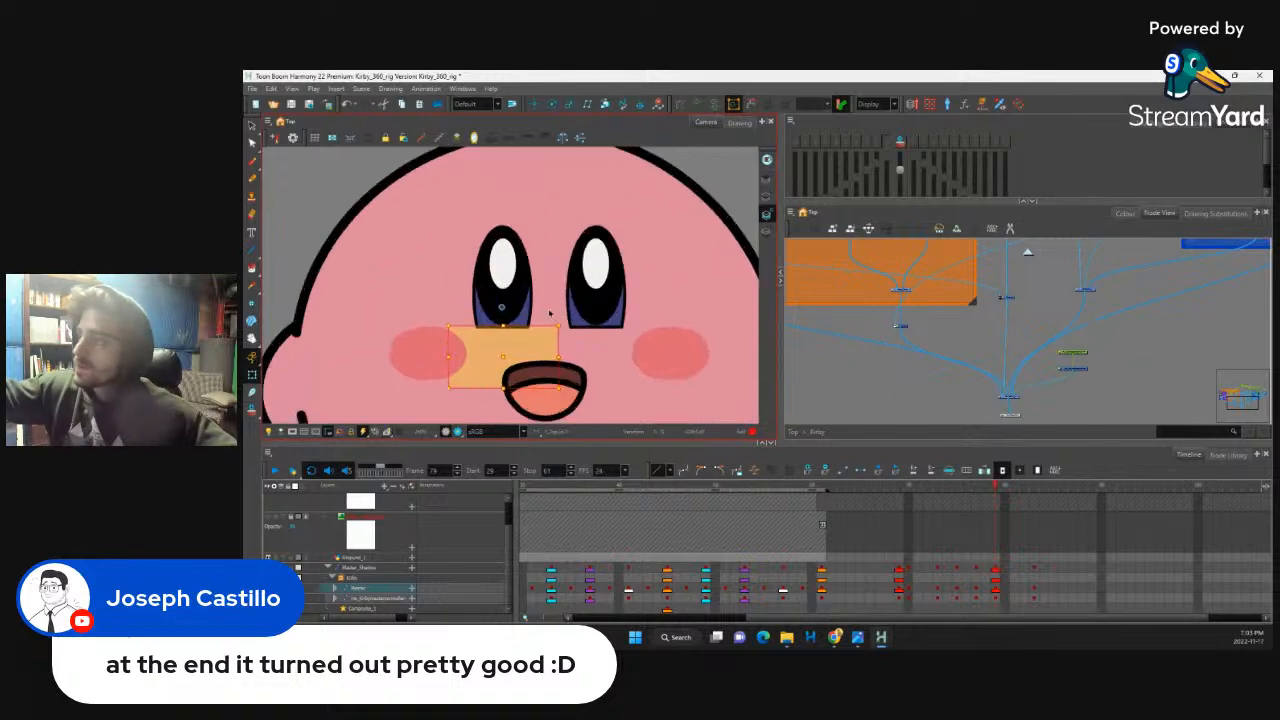
{"action": "key", "text": "F11"}
{"action": "left_click_drag", "start_coordinate": [521, 327], "coordinate": [613, 328]}
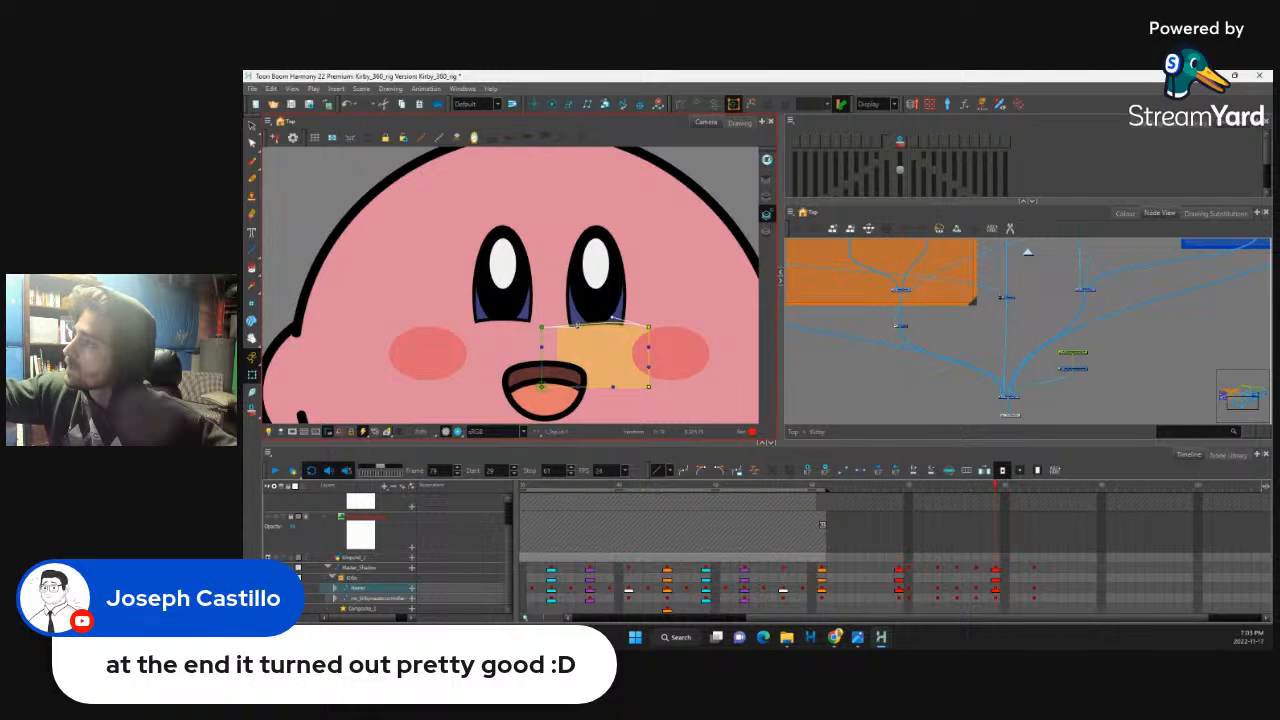
{"action": "left_click", "coordinate": [624, 316]}
Step: Scrub from frame 79 to frame 83 to review how the landing pose settles
{"action": "key", "text": "1"}
{"action": "key", "text": "1"}
{"action": "key", "text": "1"}
{"action": "key", "text": "1"}
{"action": "key", "text": "1"}
{"action": "key", "text": "1"}
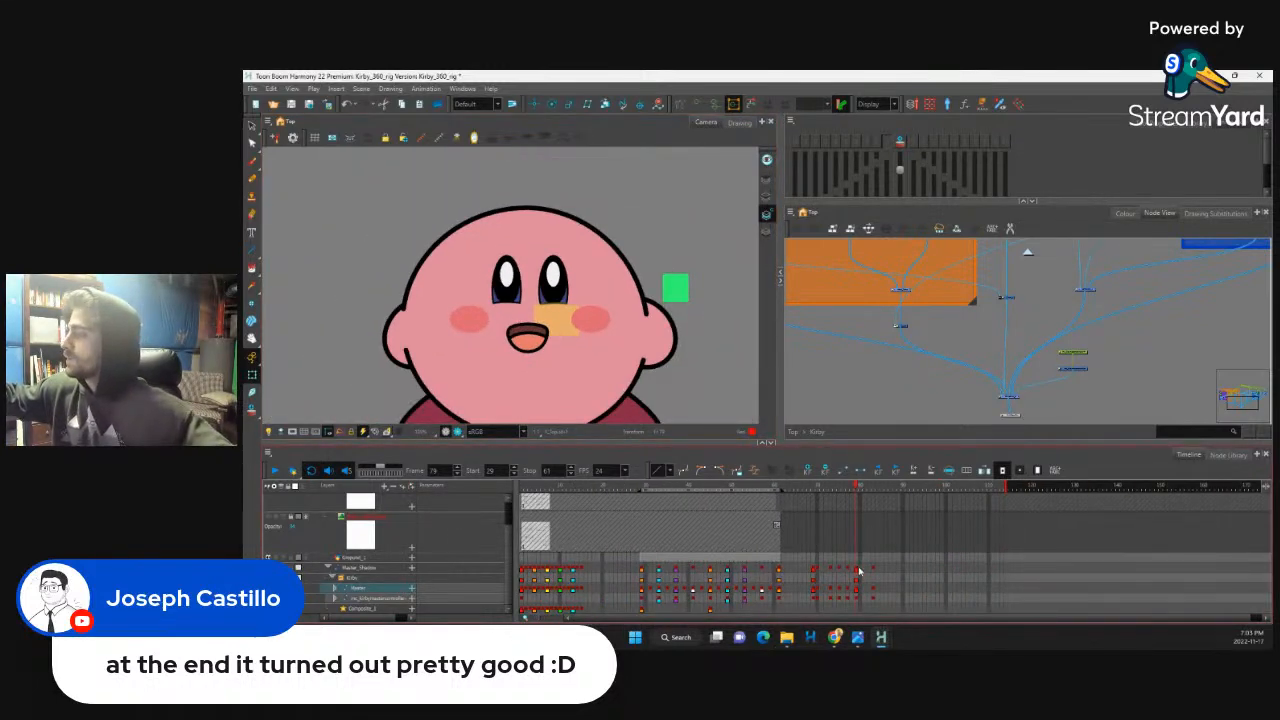
{"action": "scroll", "coordinate": [858, 572], "scroll_direction": "up", "scroll_amount": 3}
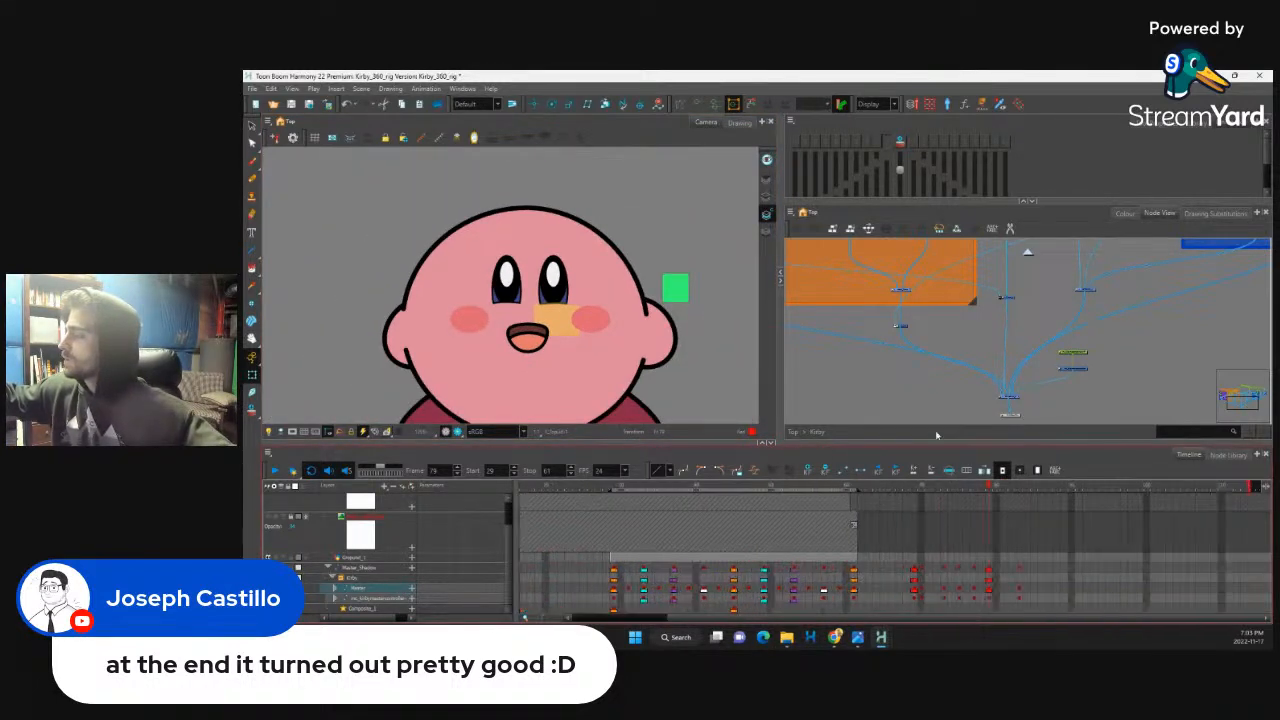
{"action": "left_click_drag", "start_coordinate": [989, 485], "coordinate": [1033, 510]}
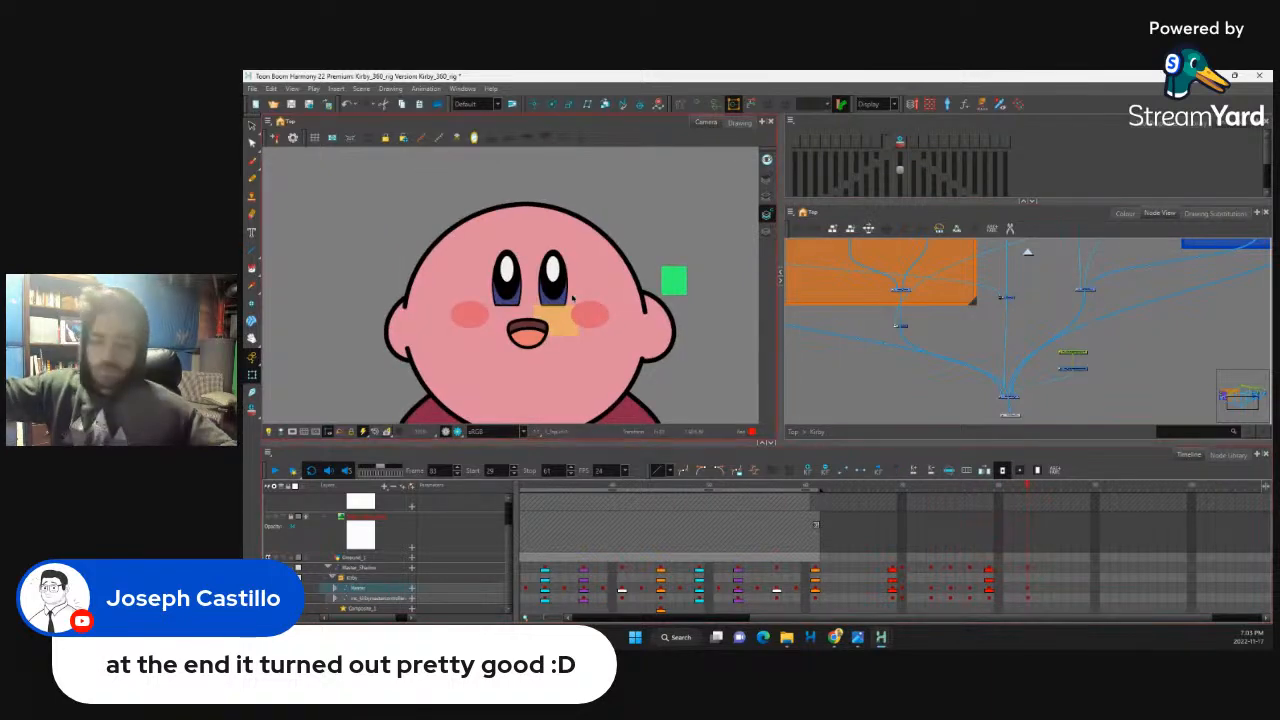
Step: Bend the upper edges of both lower eyelid deformers slightly upward at frame 83
{"action": "scroll", "coordinate": [580, 307], "scroll_direction": "up", "scroll_amount": 3}
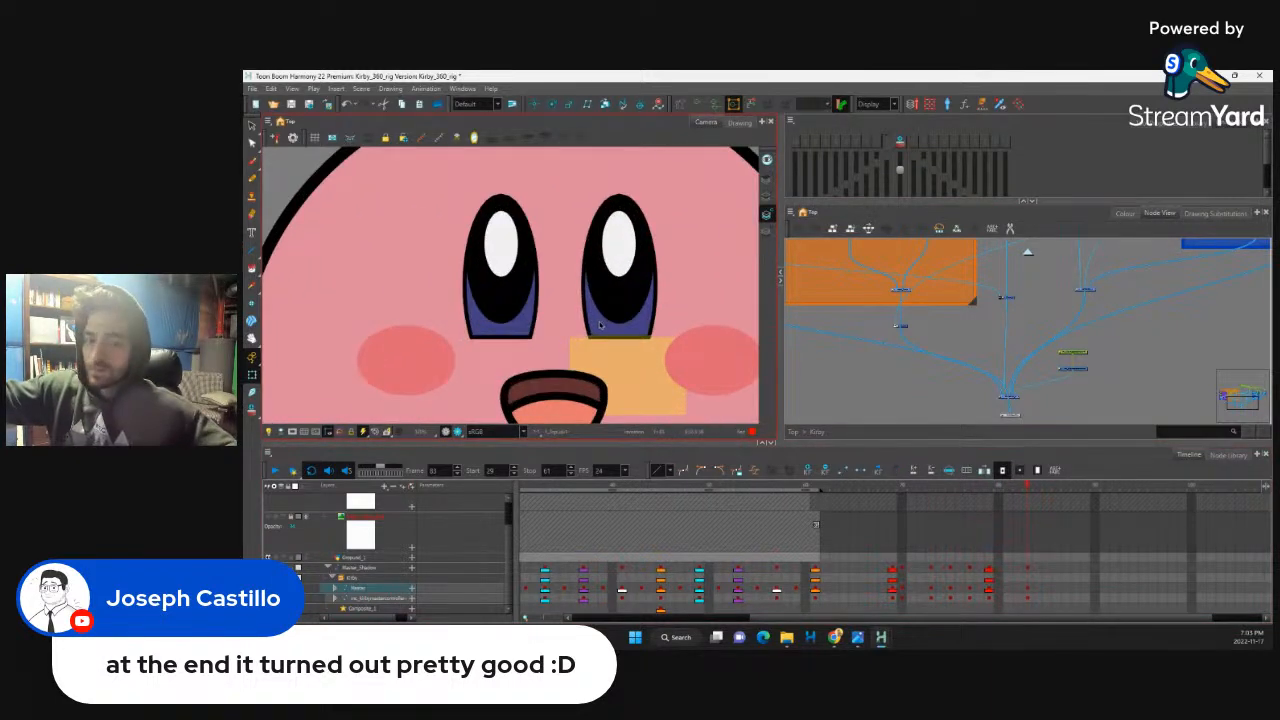
{"action": "left_click", "coordinate": [600, 328]}
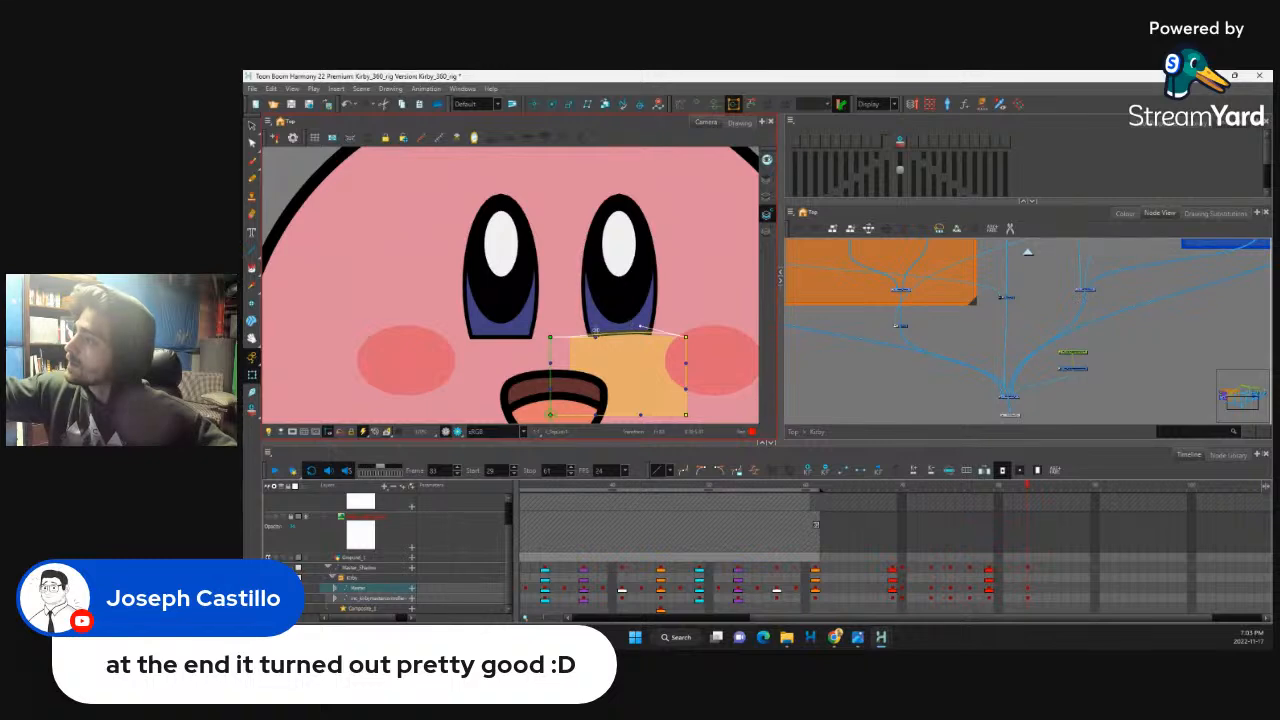
{"action": "left_click_drag", "start_coordinate": [616, 333], "coordinate": [526, 326]}
{"action": "left_click", "coordinate": [547, 310]}
{"action": "key", "text": "1"}
{"action": "key", "text": "1"}
{"action": "key", "text": "1"}
{"action": "key", "text": "1"}
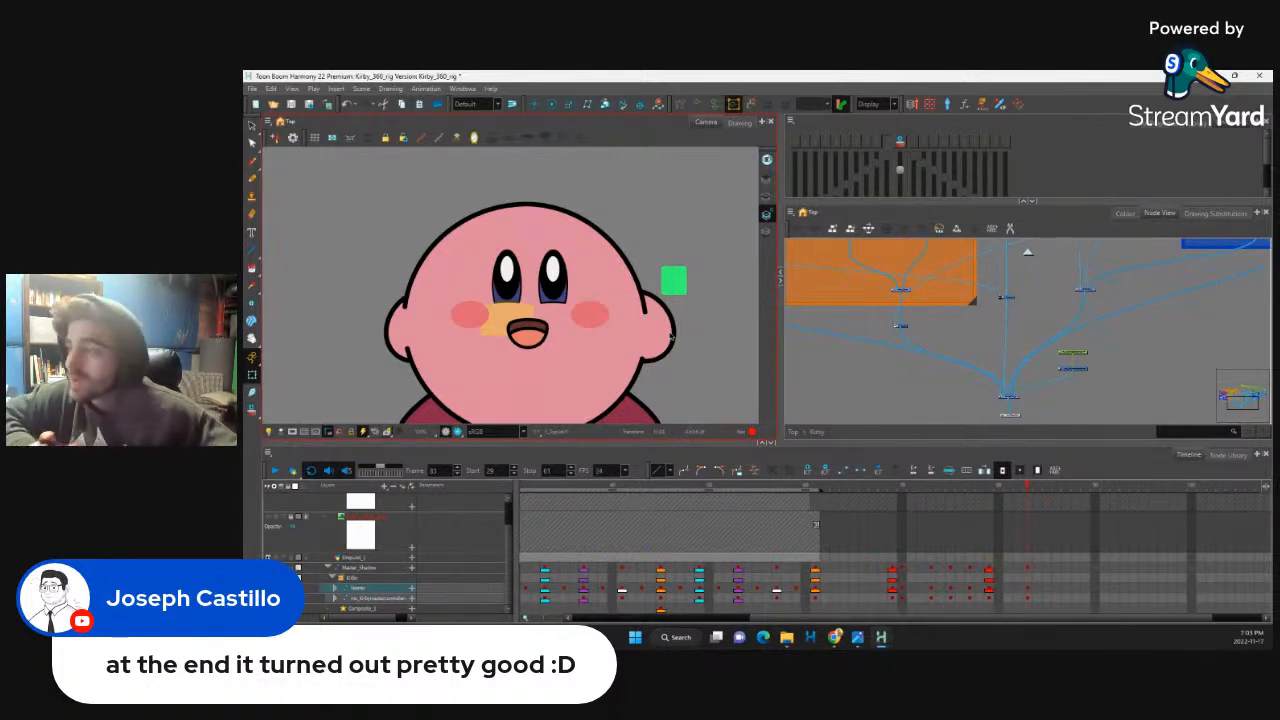
Step: Curve the lower eyelids of both eyes slightly upward with their deformers at frame 69
{"action": "left_click", "coordinate": [893, 578]}
{"action": "mouse_move", "coordinate": [896, 489]}
{"action": "left_mouse_down"}
{"action": "mouse_move", "coordinate": [928, 492]}
{"action": "mouse_move", "coordinate": [892, 514]}
{"action": "left_mouse_up"}
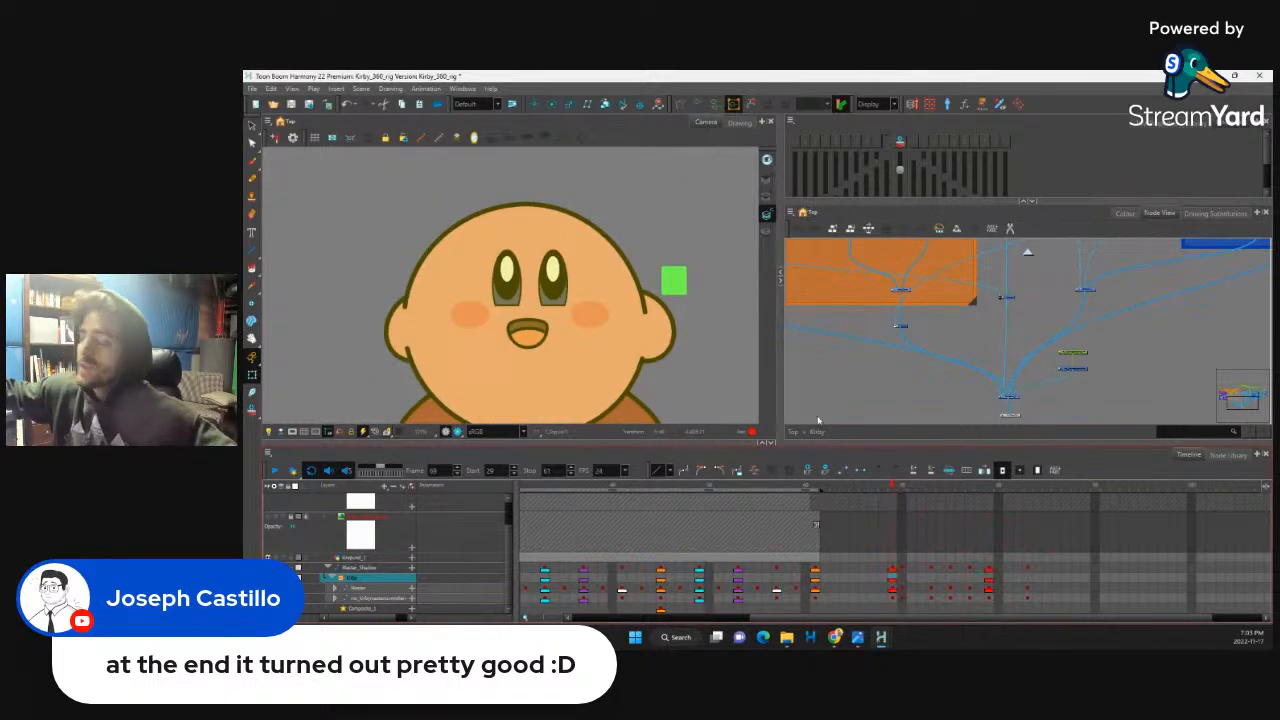
{"action": "scroll", "coordinate": [595, 300], "scroll_direction": "up", "scroll_amount": 4}
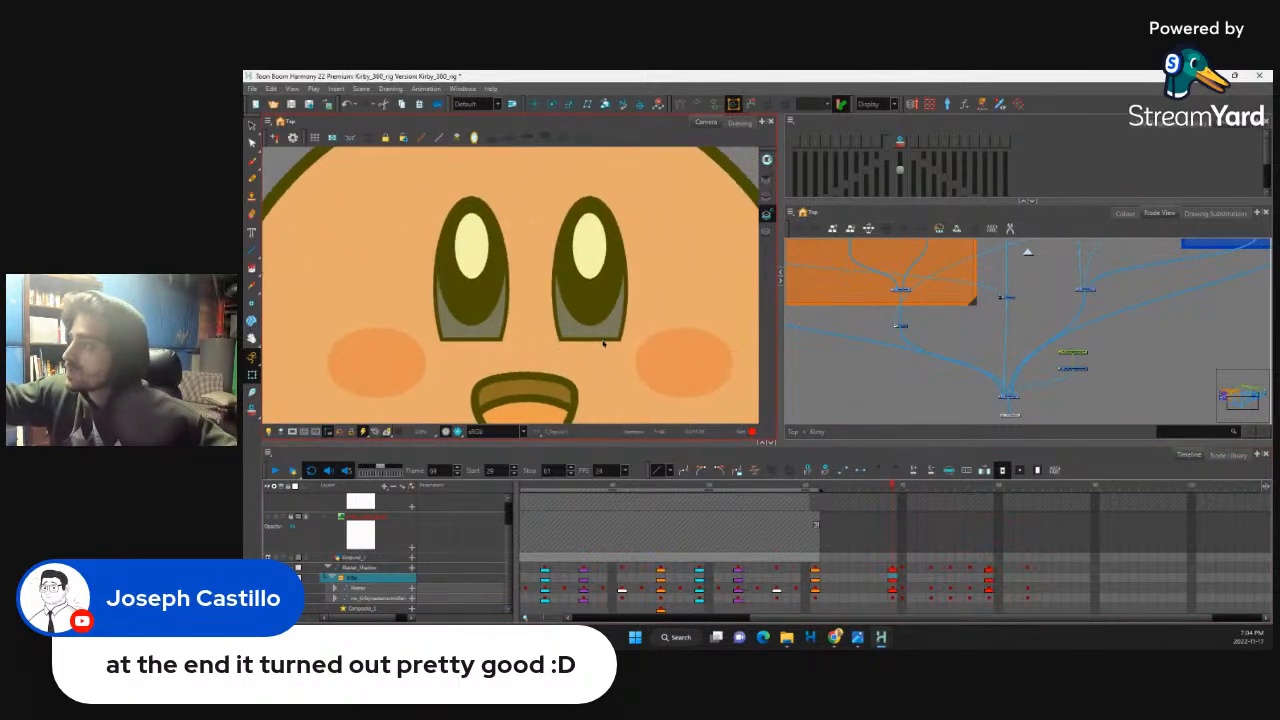
{"action": "left_click", "coordinate": [603, 343]}
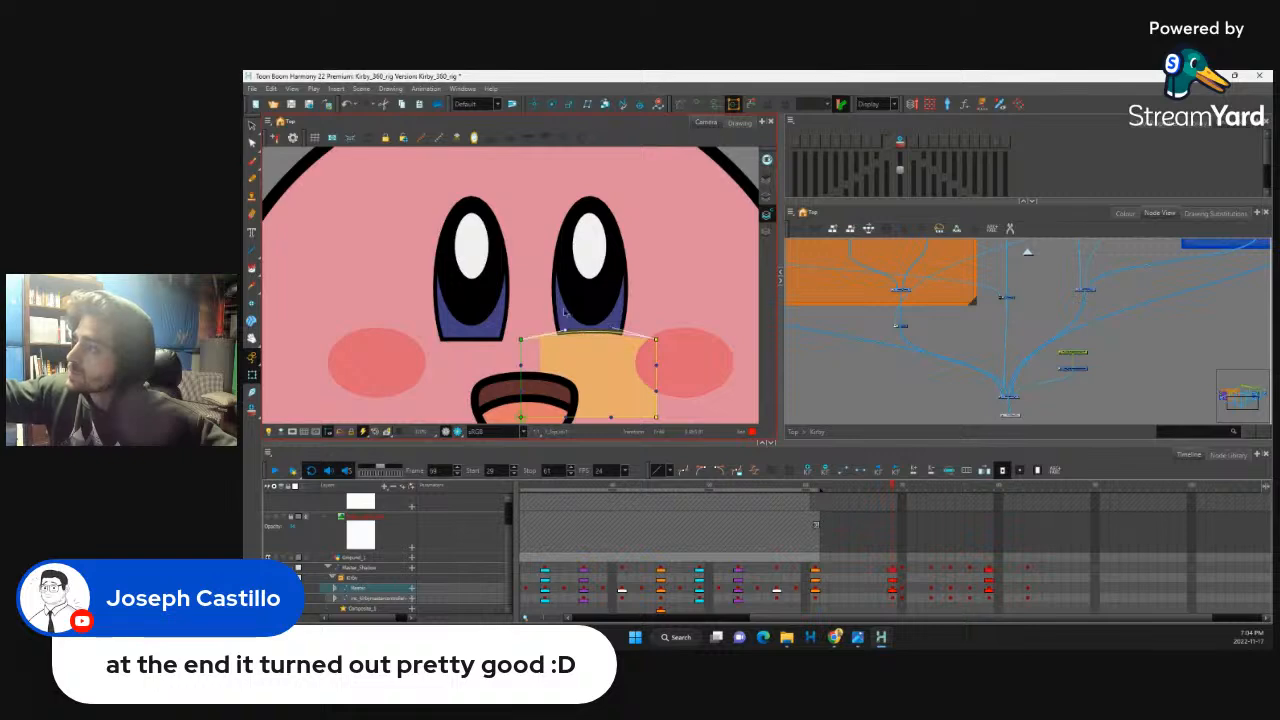
{"action": "left_click", "coordinate": [486, 337]}
{"action": "left_click_drag", "start_coordinate": [495, 340], "coordinate": [453, 331]}
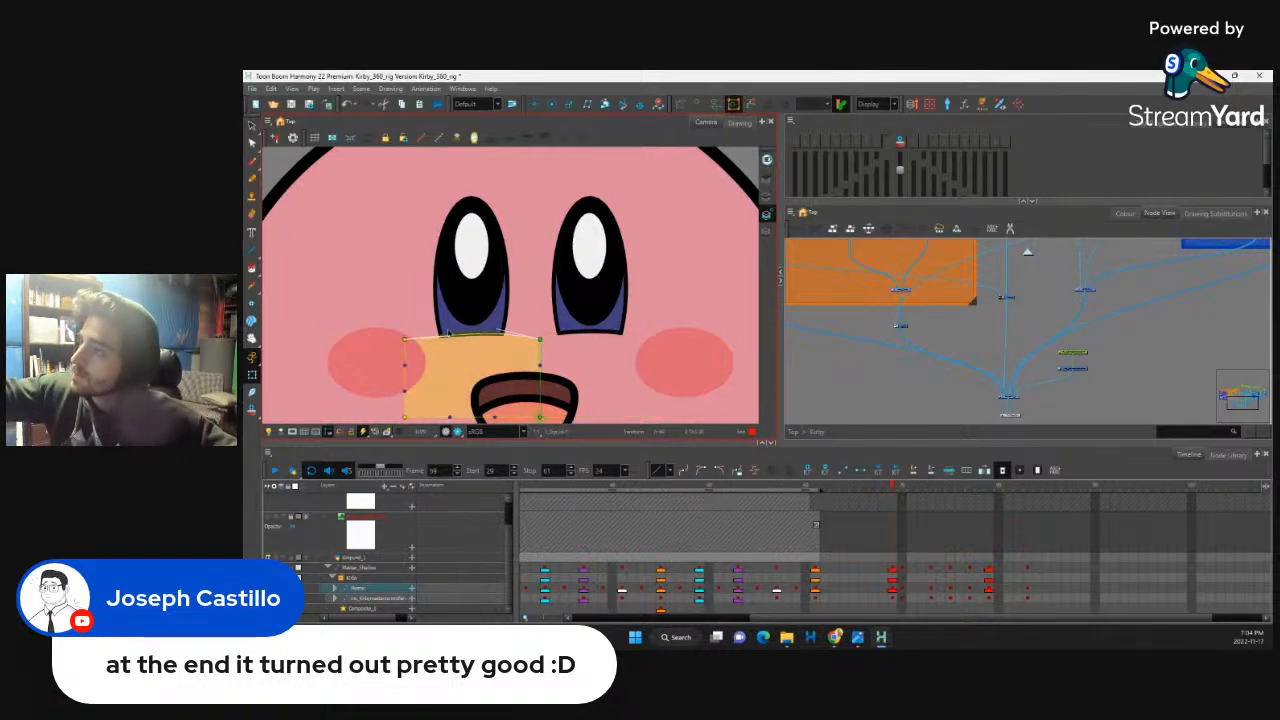
{"action": "key", "text": "1"}
{"action": "key", "text": "1"}
{"action": "key", "text": "1"}
{"action": "key", "text": "1"}
{"action": "key", "text": "1"}
{"action": "key", "text": "1"}
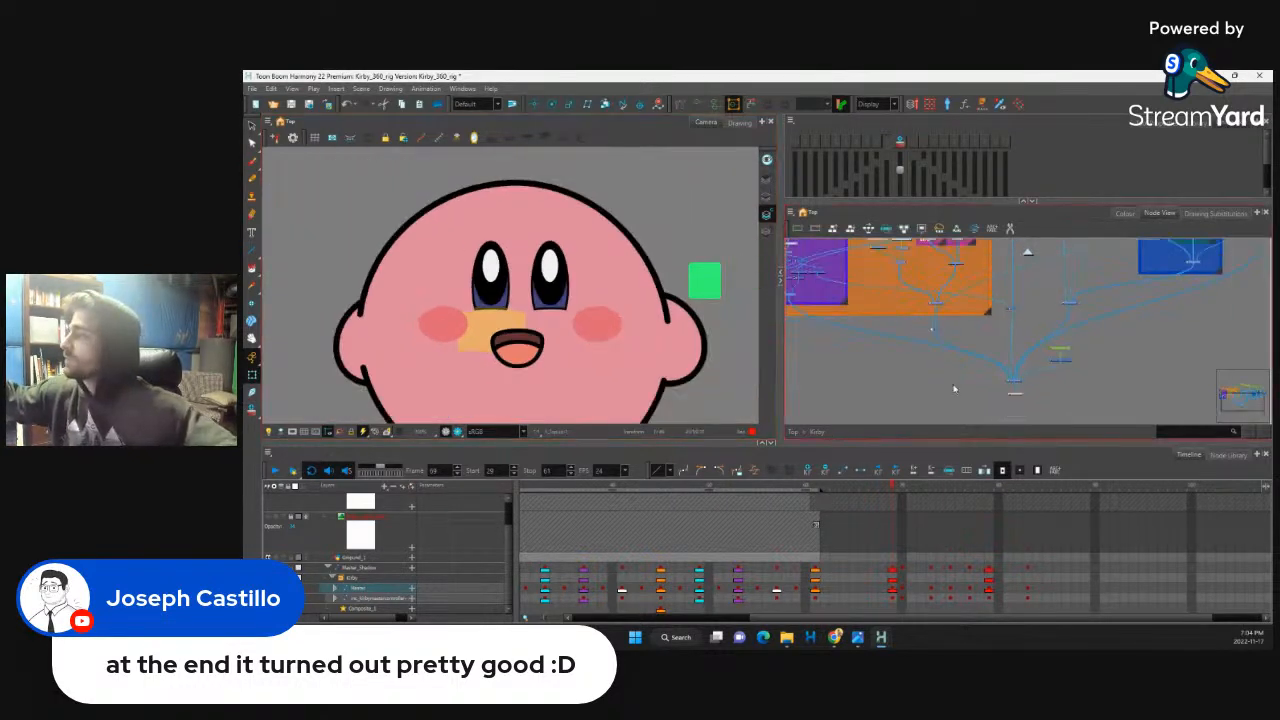
Step: Shift all of Kirby's jump keyframes from frame 70 onward two frames later, so the anticipation starts at frame 72
{"action": "left_click_drag", "start_coordinate": [916, 487], "coordinate": [1003, 491]}
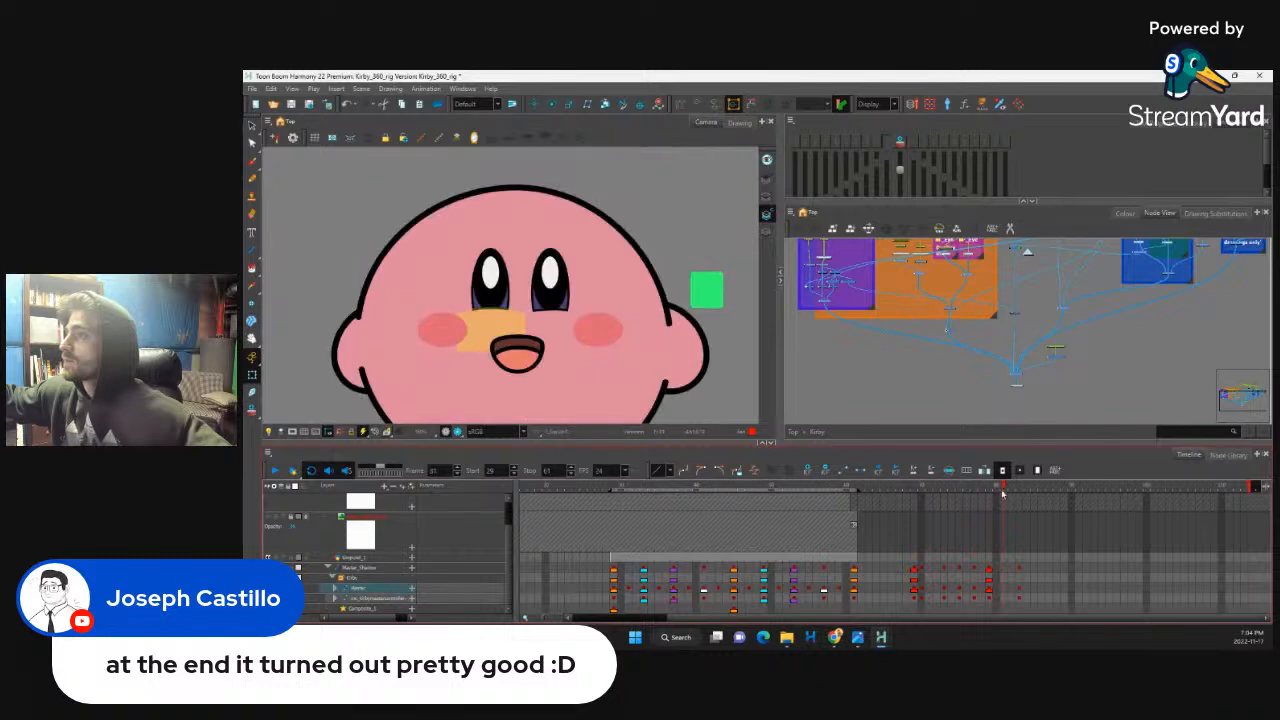
{"action": "key", "text": "1"}
{"action": "key", "text": "1"}
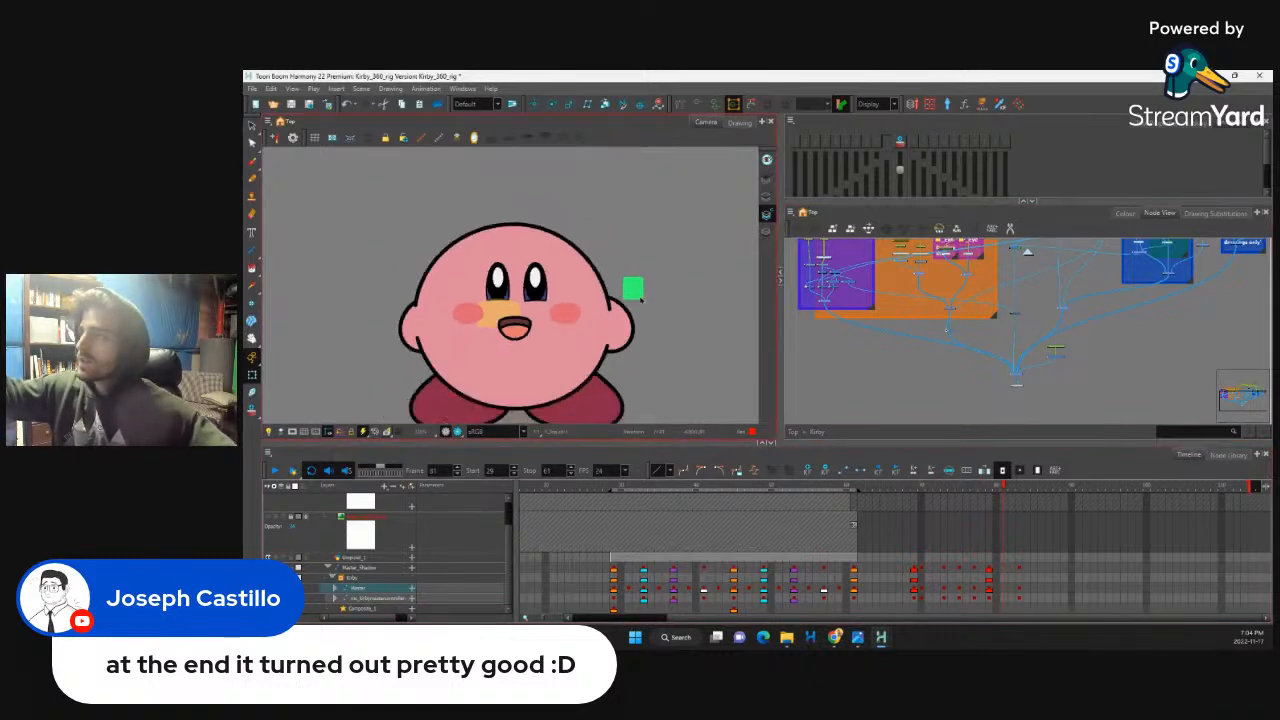
{"action": "key", "text": "1"}
{"action": "key", "text": "2"}
{"action": "key", "text": "2"}
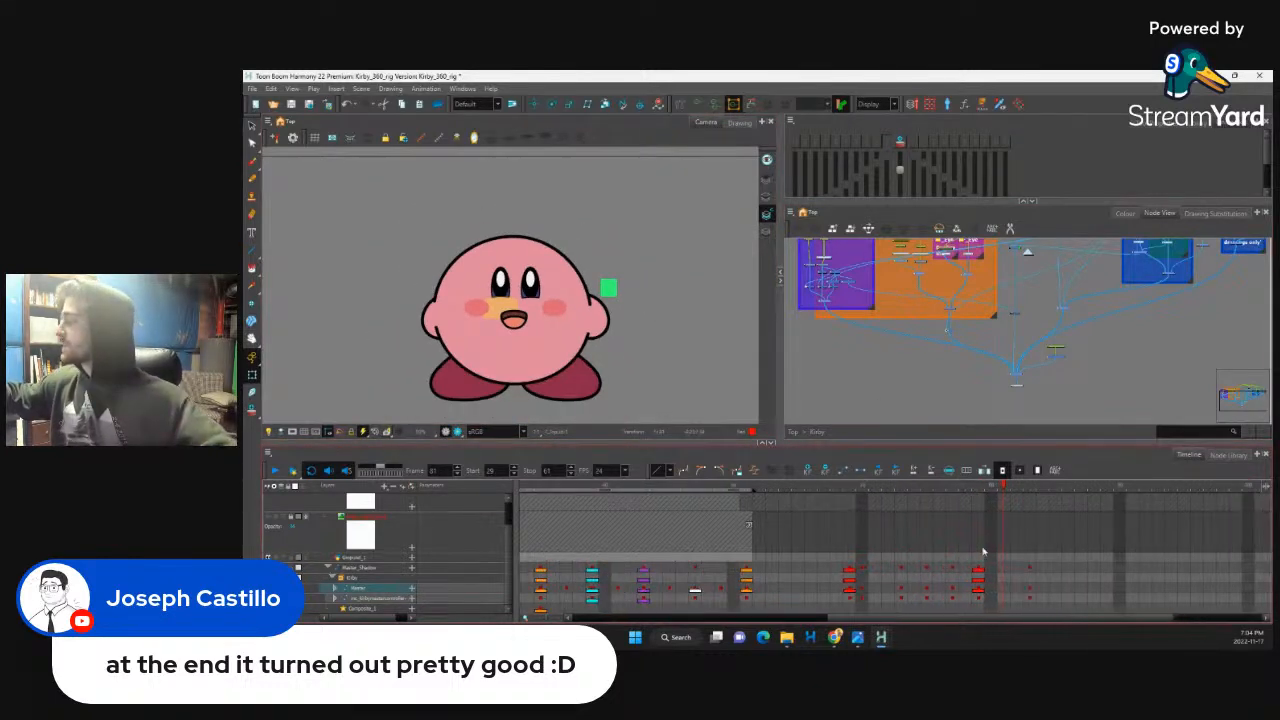
{"action": "left_click", "coordinate": [850, 590]}
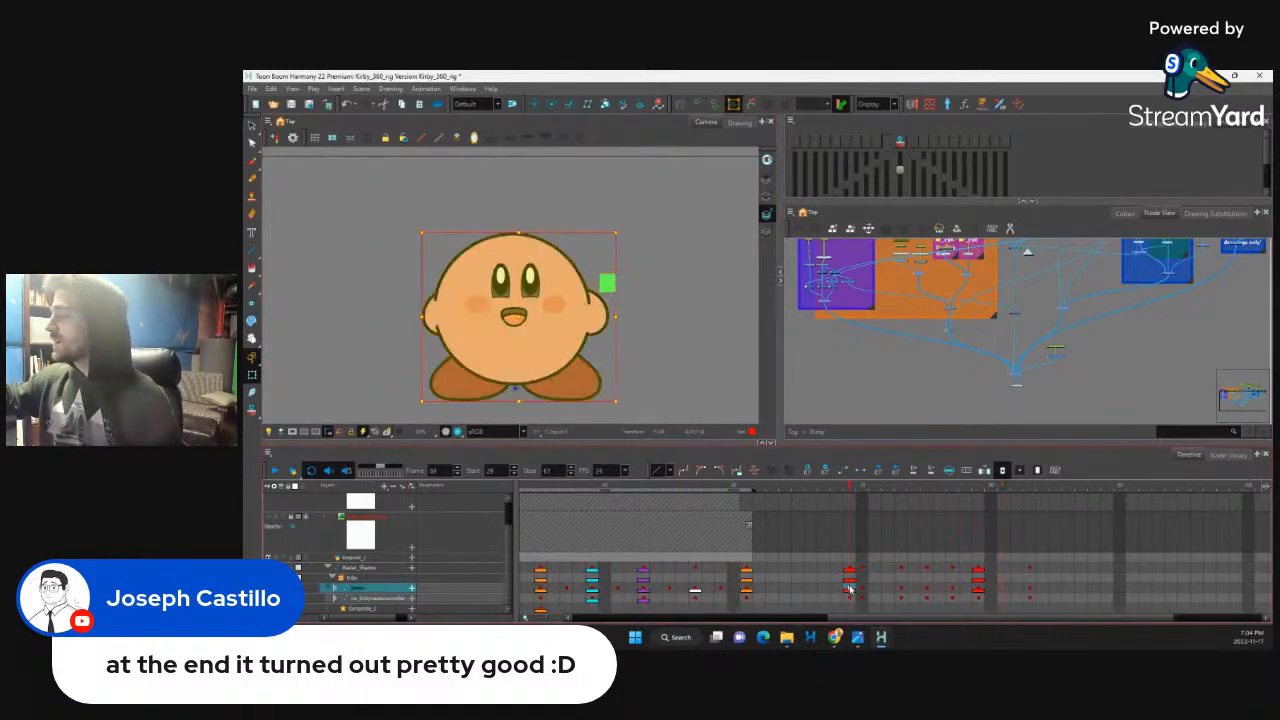
{"action": "left_click", "coordinate": [860, 590]}
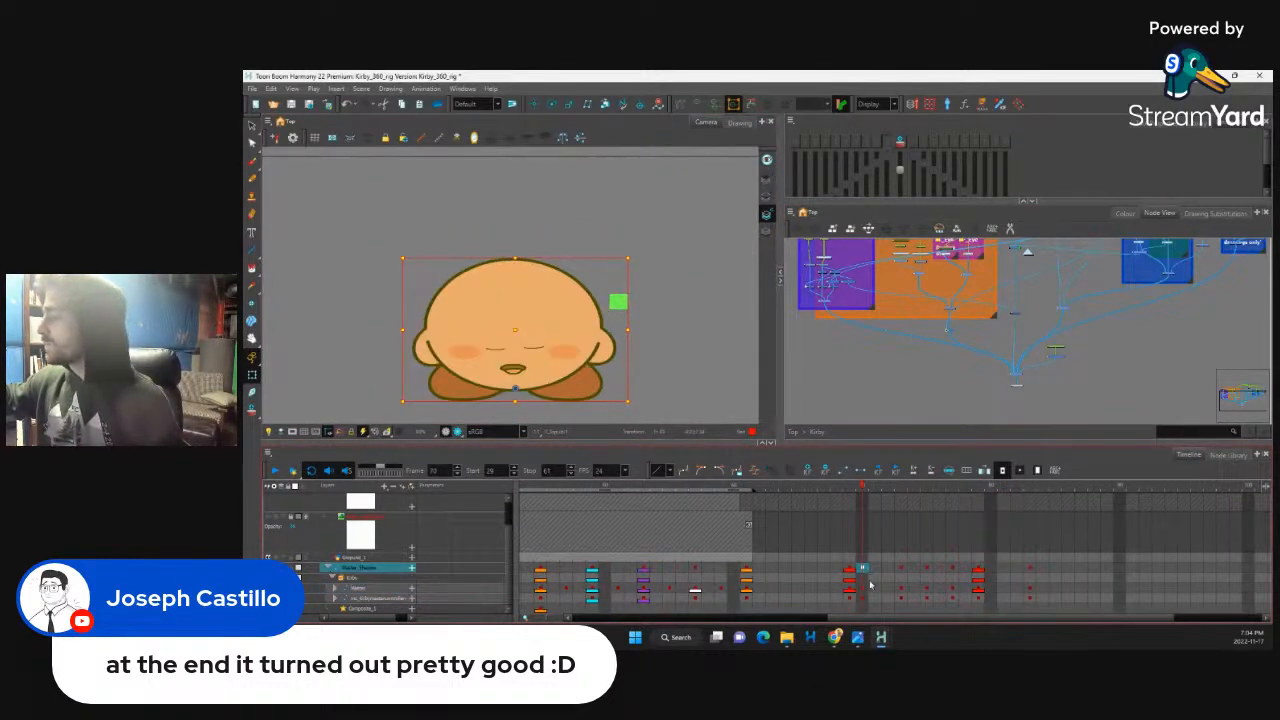
{"action": "left_click_drag", "start_coordinate": [860, 590], "coordinate": [1032, 569]}
{"action": "left_click_drag", "start_coordinate": [865, 572], "coordinate": [1053, 600]}
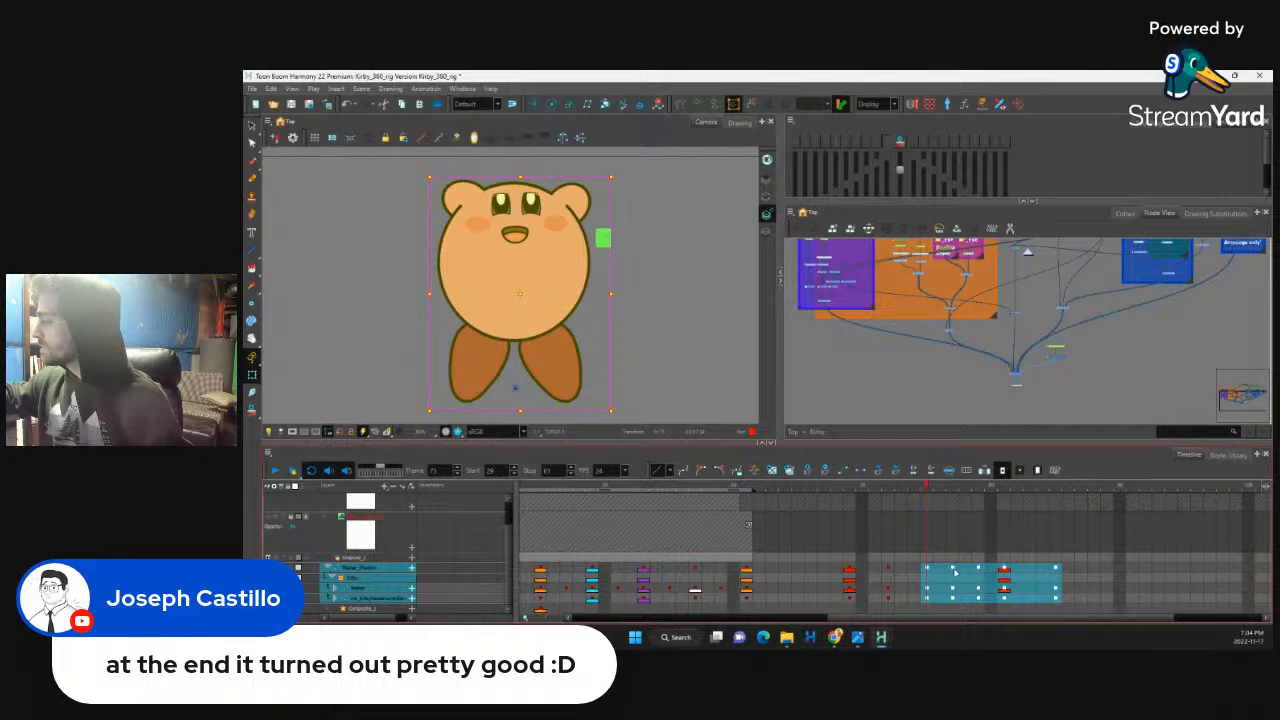
Step: Move the keyframes from the first airborne pose onward to start at frame 79 and the anticipation keyframes to frame 73
{"action": "left_click_drag", "start_coordinate": [931, 573], "coordinate": [985, 575]}
{"action": "left_click", "coordinate": [889, 573]}
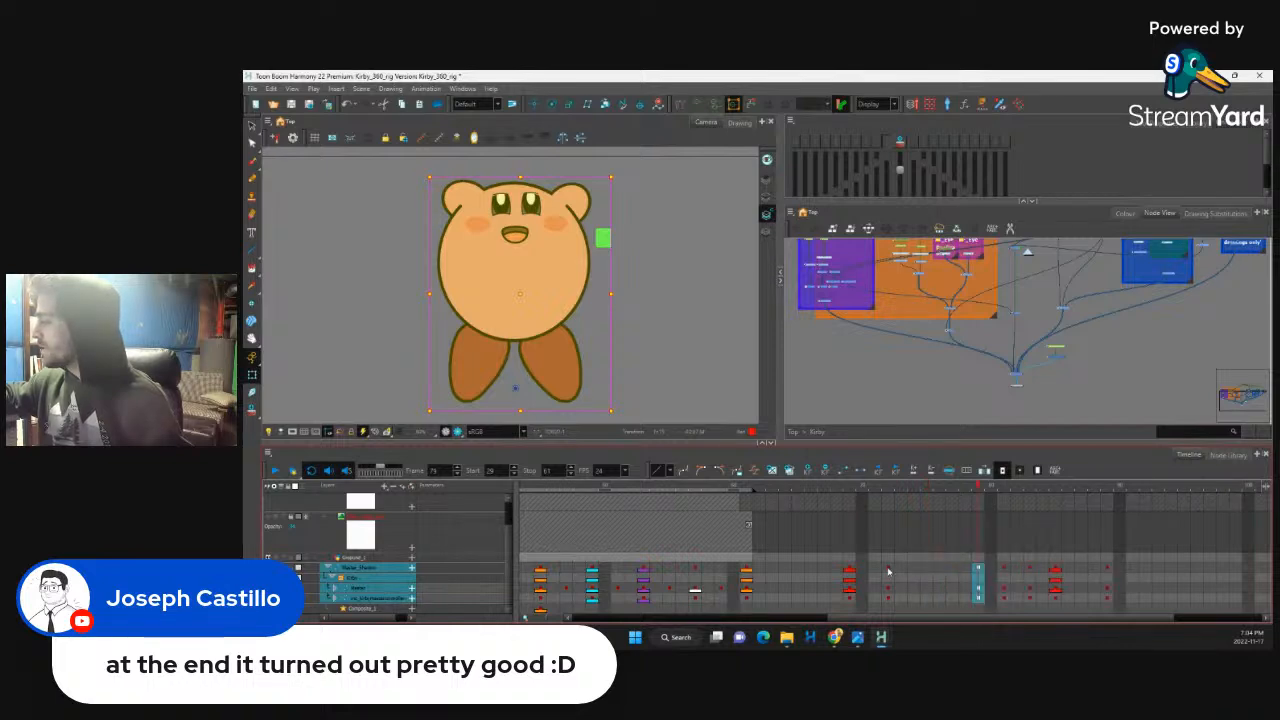
{"action": "left_click", "coordinate": [900, 572]}
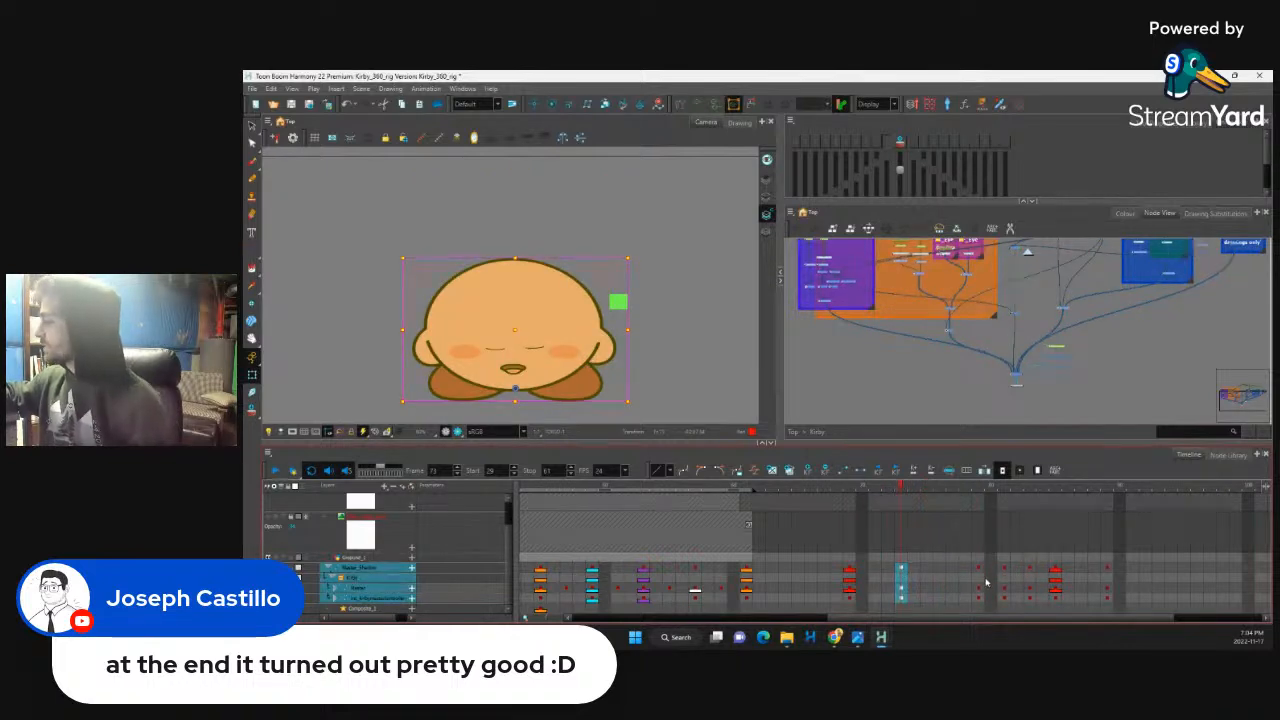
Step: Shift the keyframes from frame 81 onward two frames later, so the second airborne pose falls on frame 83
{"action": "left_click", "coordinate": [874, 574]}
{"action": "left_click_drag", "start_coordinate": [873, 485], "coordinate": [1007, 512]}
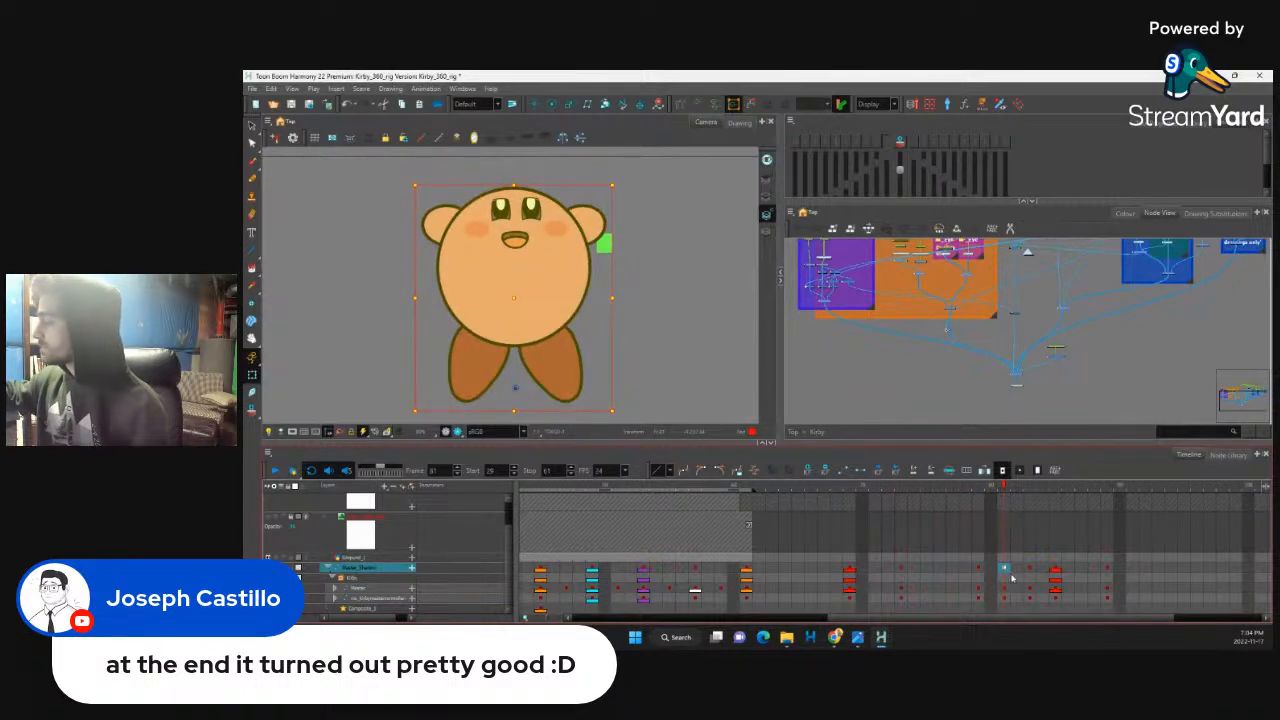
{"action": "left_click", "coordinate": [980, 570]}
{"action": "left_click_drag", "start_coordinate": [1003, 570], "coordinate": [1108, 598]}
{"action": "left_click_drag", "start_coordinate": [1010, 573], "coordinate": [1036, 571]}
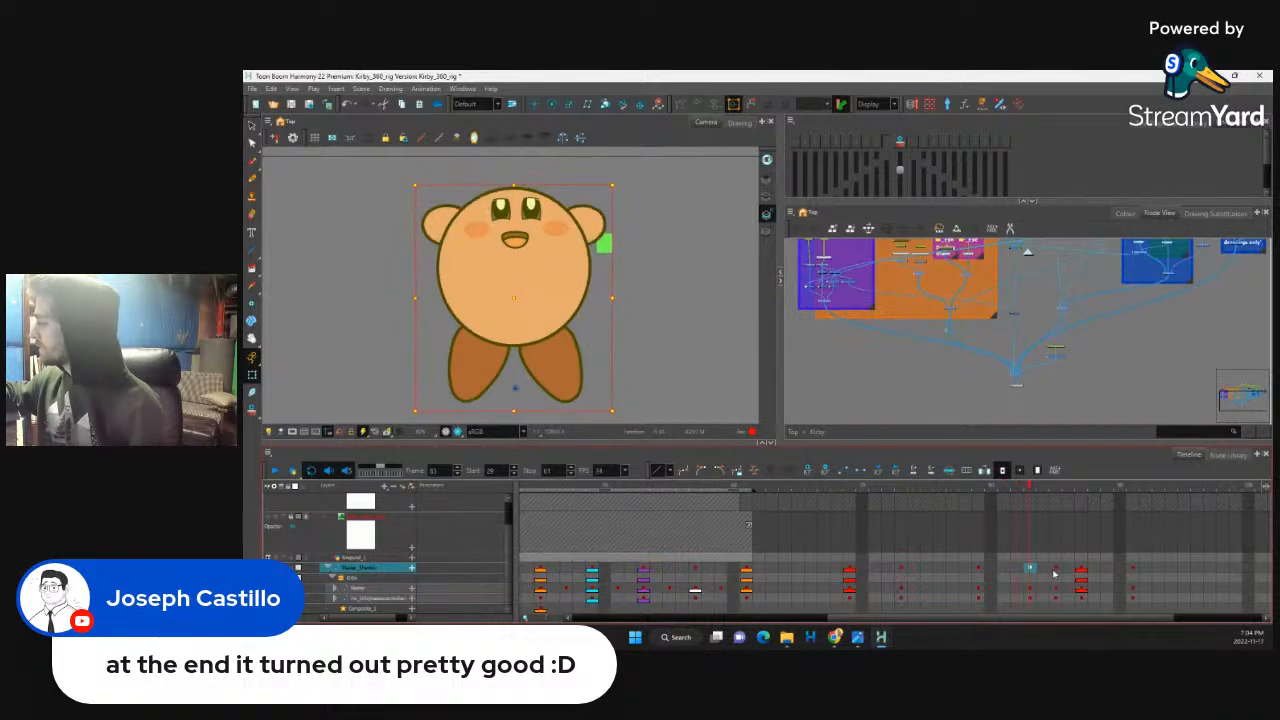
{"action": "left_click", "coordinate": [1054, 570]}
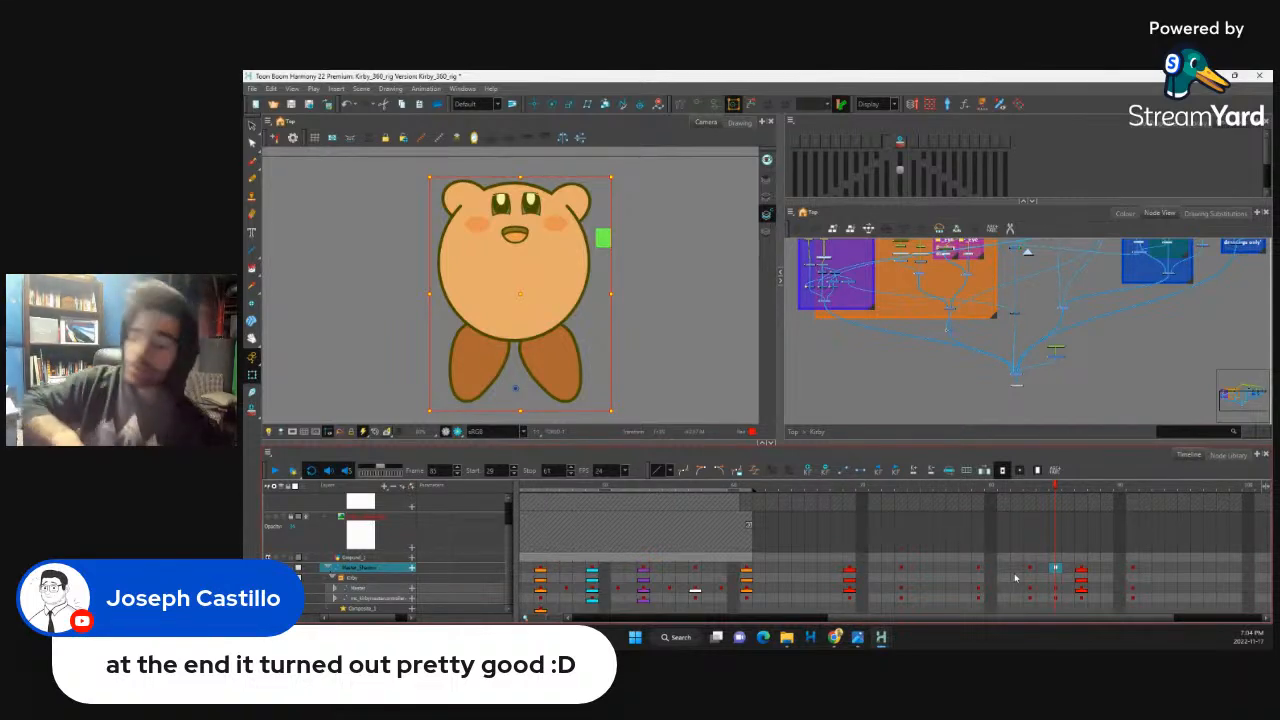
Step: Move the landing and settling keyframes two frames later, to frames 89 and 93
{"action": "left_click", "coordinate": [1068, 490]}
{"action": "left_click_drag", "start_coordinate": [1081, 572], "coordinate": [1108, 576]}
{"action": "left_click", "coordinate": [1112, 515]}
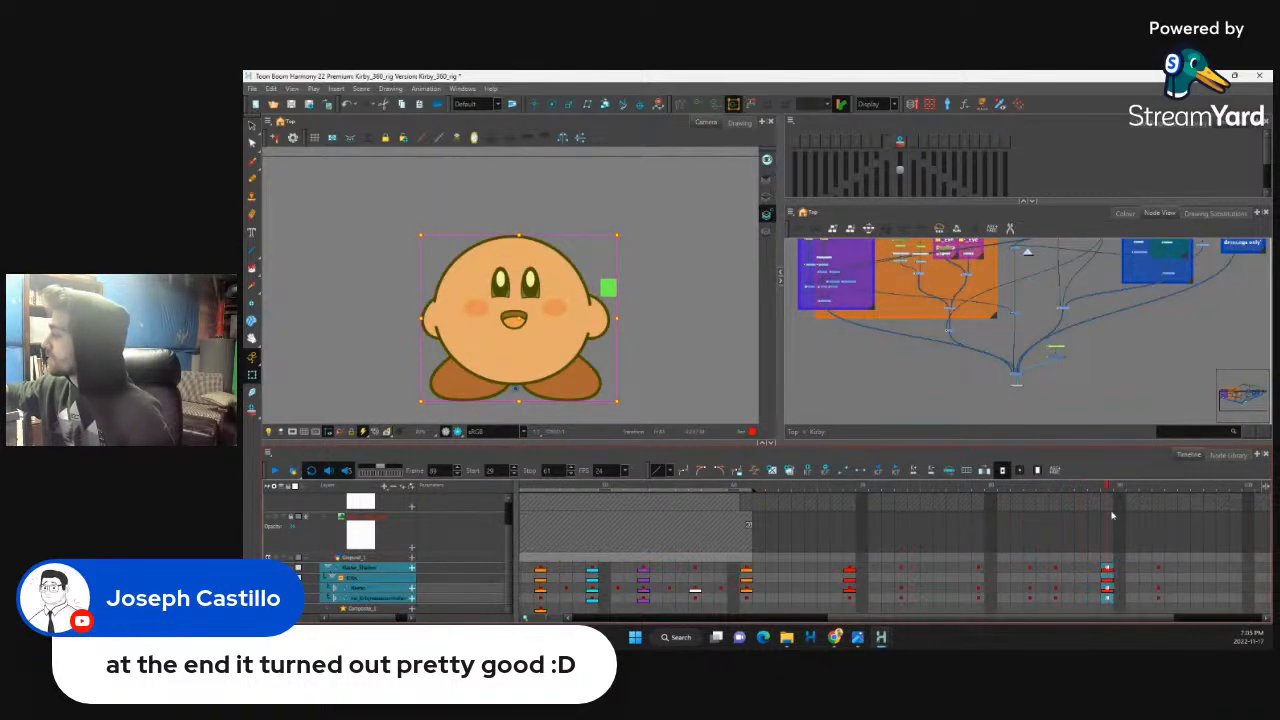
Step: Convert Kirby's stop-motion keyframes on all layers from frame 69 through frame 93 into interpolated motion keyframes
{"action": "left_click", "coordinate": [849, 577]}
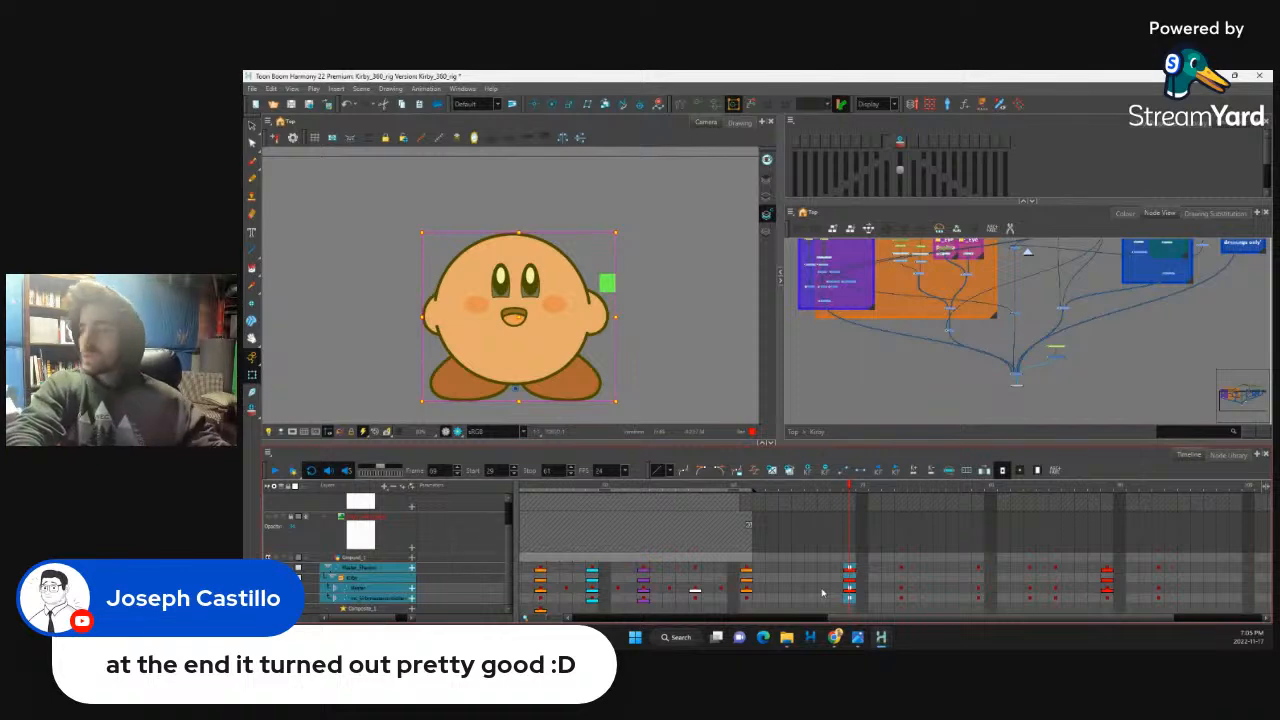
{"action": "key", "text": "ctrl+k"}
{"action": "key", "text": "period"}
{"action": "key", "text": "period"}
{"action": "key", "text": "period"}
{"action": "key", "text": "period"}
{"action": "key", "text": "comma"}
{"action": "key", "text": "period"}
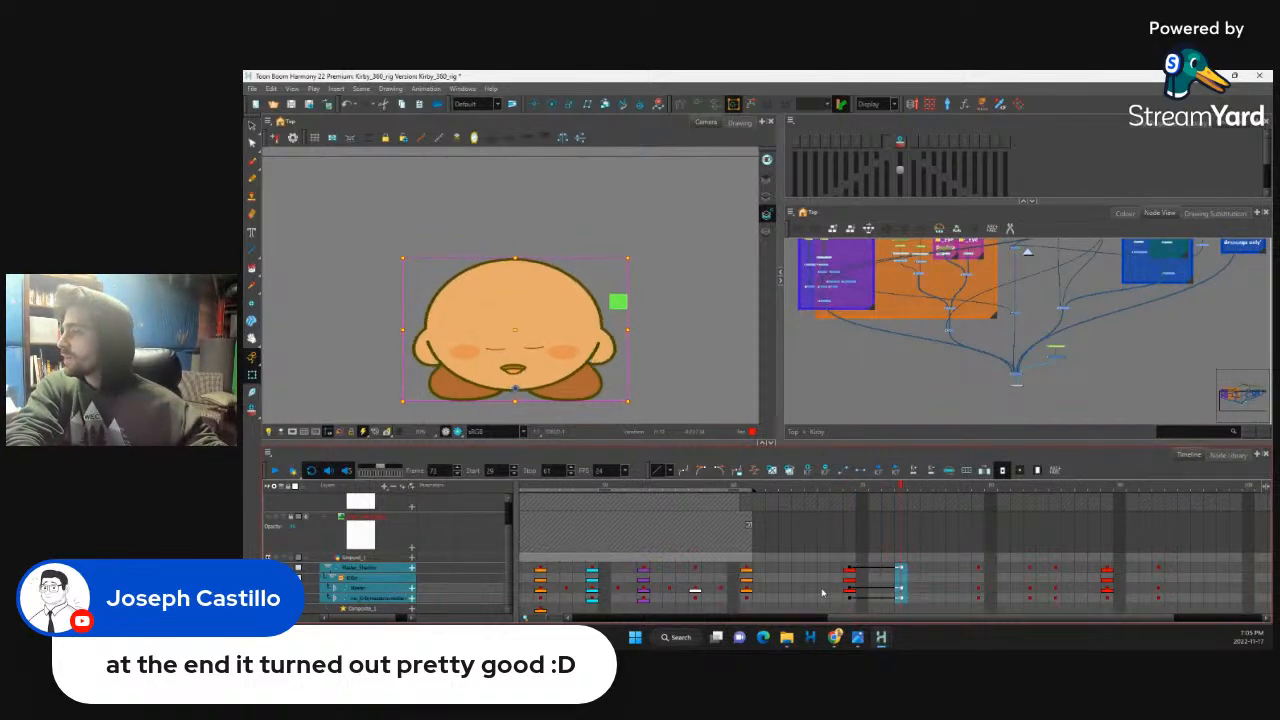
{"action": "key", "text": "shift+Right"}
{"action": "key", "text": "shift+Right"}
{"action": "key", "text": "shift+Right"}
{"action": "key", "text": "shift+Right"}
{"action": "key", "text": "shift+Right"}
{"action": "key", "text": "shift+Right"}
{"action": "key", "text": "shift+Right"}
{"action": "key", "text": "shift+Right"}
{"action": "key", "text": "shift+Right"}
{"action": "key", "text": "shift+Right"}
{"action": "key", "text": "shift+Right"}
{"action": "key", "text": "shift+Right"}
{"action": "key", "text": "shift+Right"}
{"action": "key", "text": "shift+Right"}
{"action": "key", "text": "shift+Right"}
{"action": "key", "text": "shift+Right"}
{"action": "key", "text": "shift+Right"}
{"action": "key", "text": "shift+Right"}
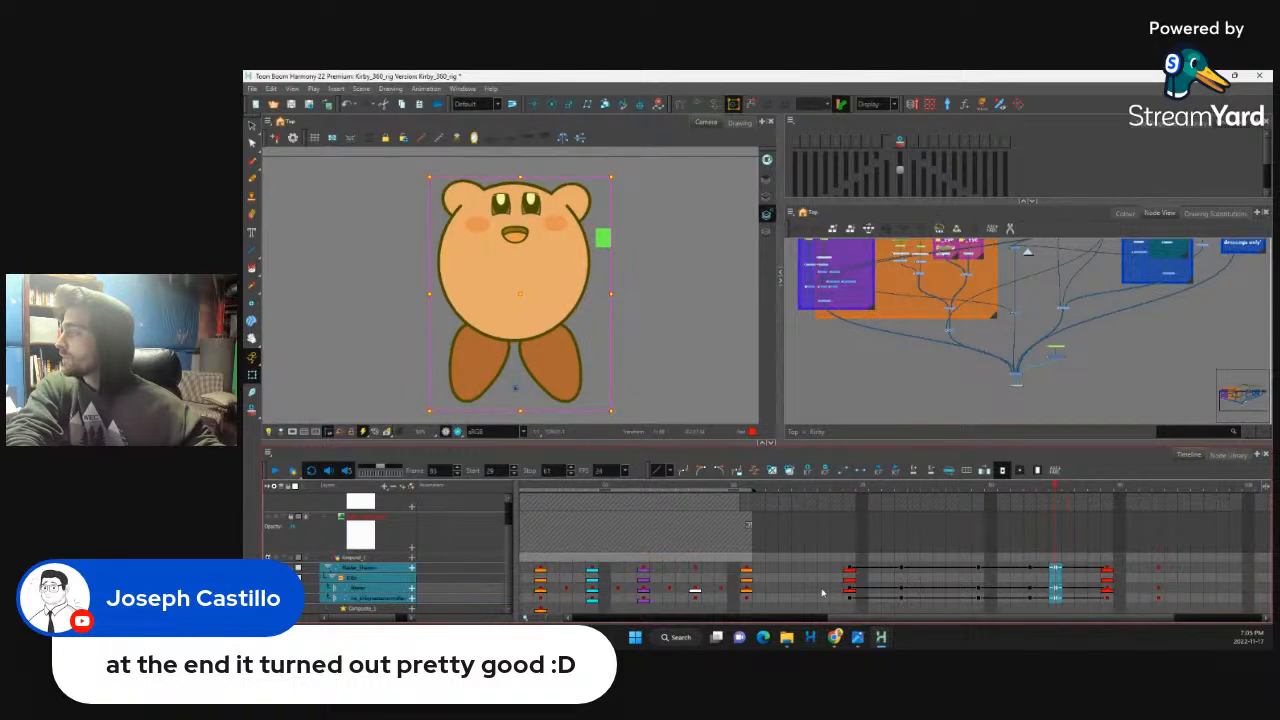
{"action": "key", "text": "shift+Right"}
{"action": "key", "text": "shift+Right"}
{"action": "key", "text": "shift+Right"}
{"action": "key", "text": "shift+Right"}
{"action": "key", "text": "shift+Right"}
{"action": "key", "text": "shift+Right"}
{"action": "key", "text": "shift+Right"}
{"action": "key", "text": "shift+Right"}
{"action": "key", "text": "shift+Right"}
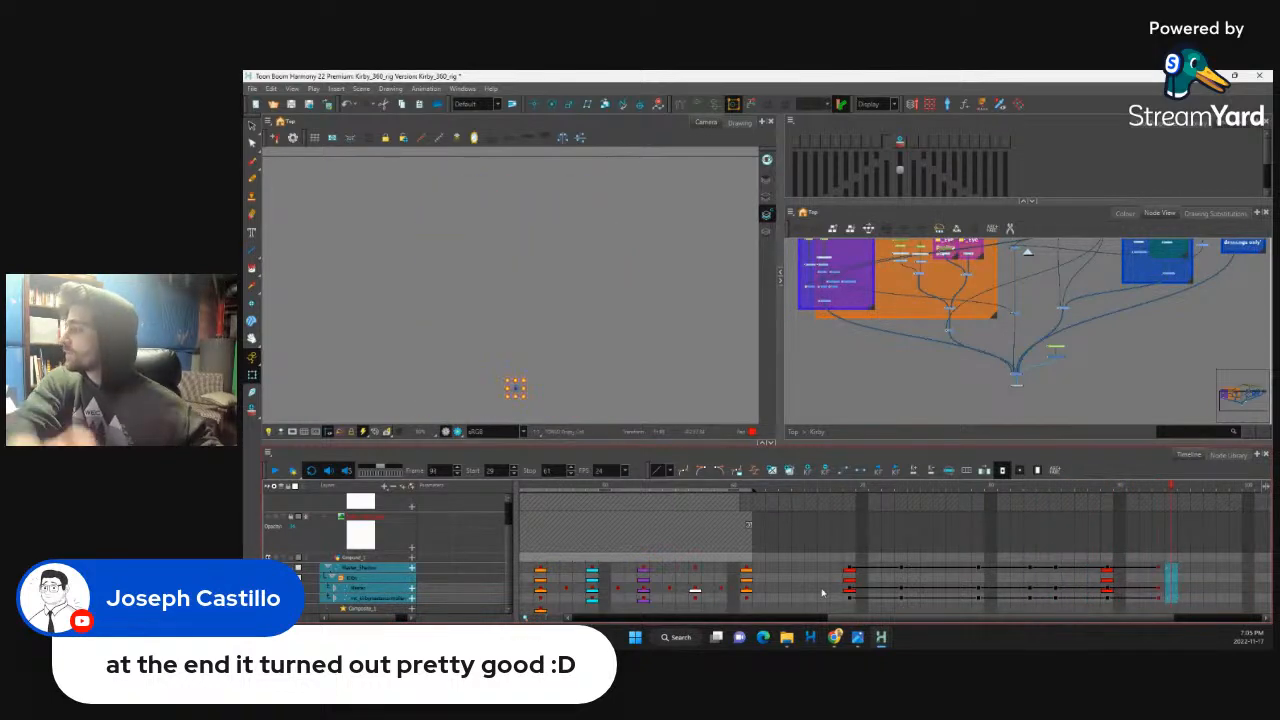
Step: Set the playback range to frames 69 to 93 and play the interpolated jump
{"action": "left_click", "coordinate": [848, 575]}
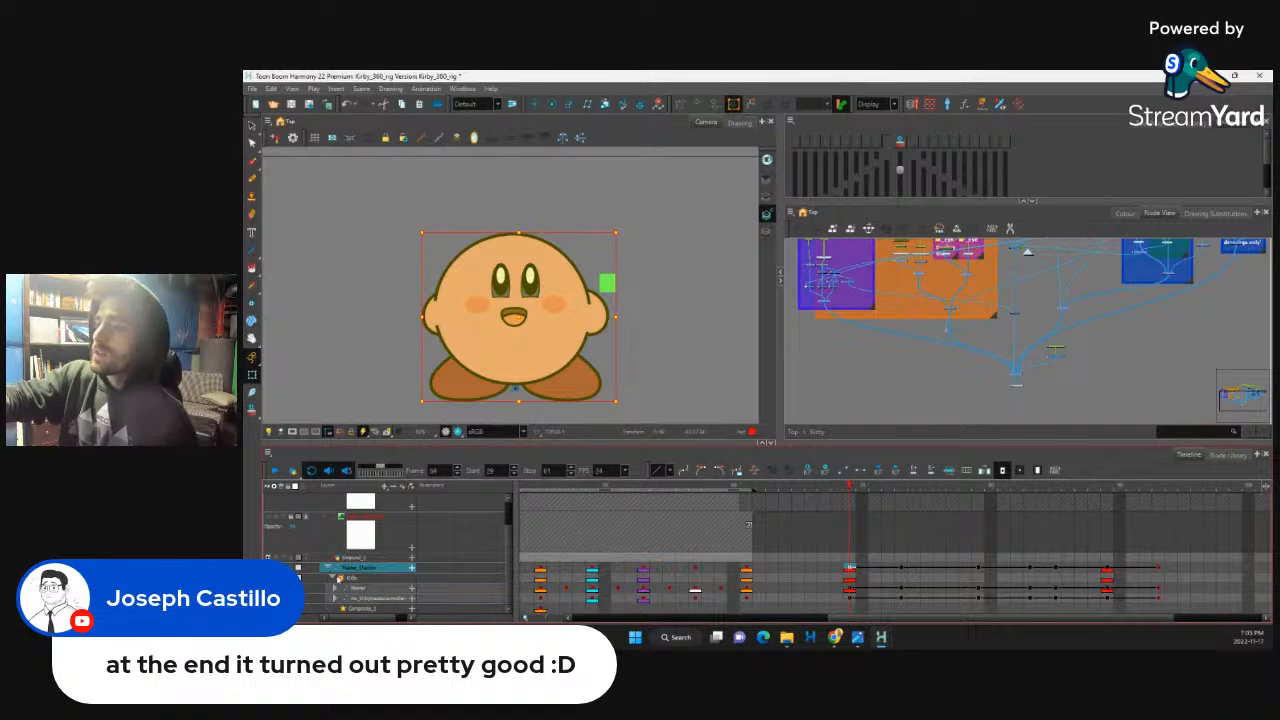
{"action": "left_click", "coordinate": [473, 473]}
{"action": "left_click", "coordinate": [1157, 568]}
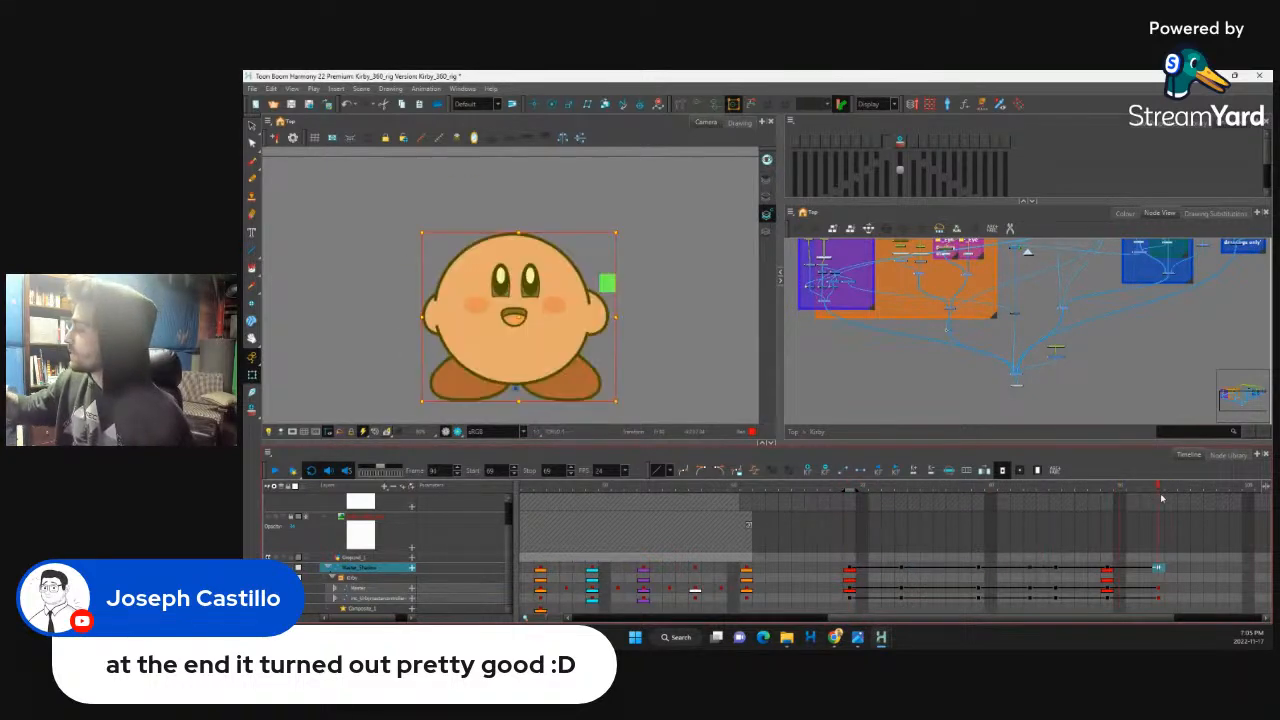
{"action": "left_click", "coordinate": [276, 471]}
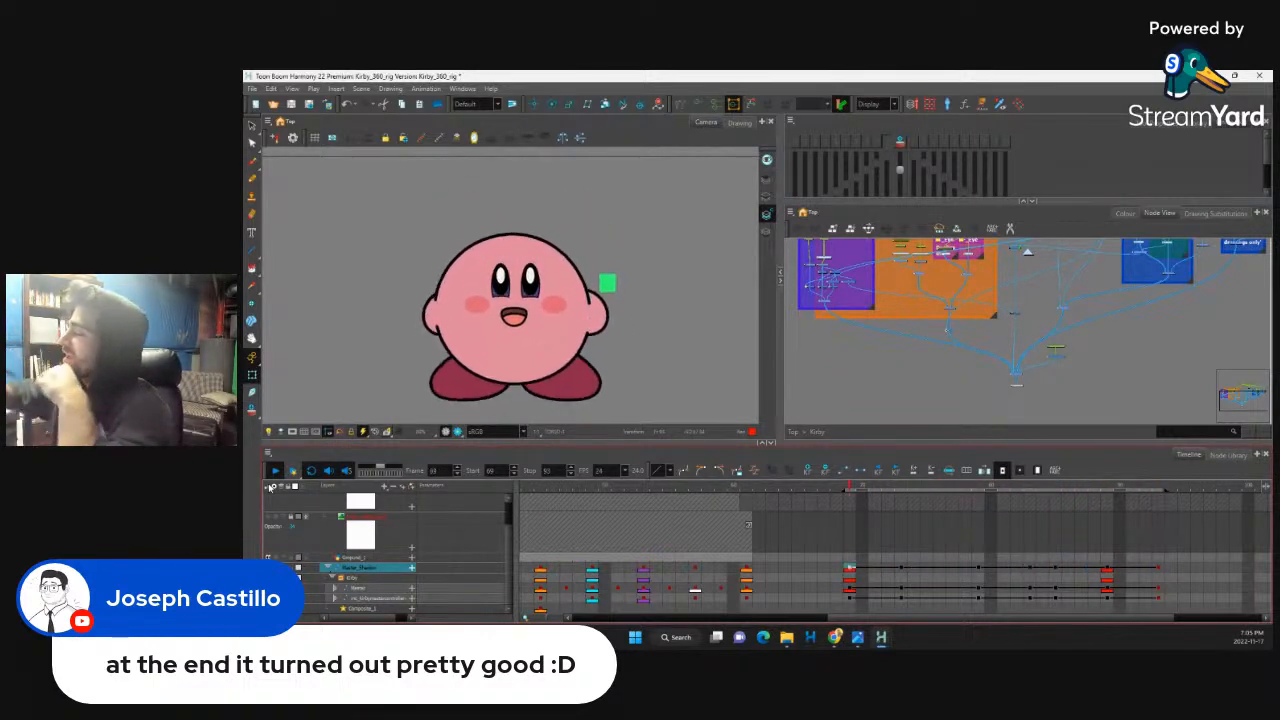
Step: Set the ease's right time ratio to 30 for all of Kirby's keyframes at frame 73 and apply it
{"action": "left_click", "coordinate": [858, 503]}
{"action": "left_click_drag", "start_coordinate": [856, 487], "coordinate": [899, 510]}
{"action": "left_click", "coordinate": [902, 598], "text": "shift"}
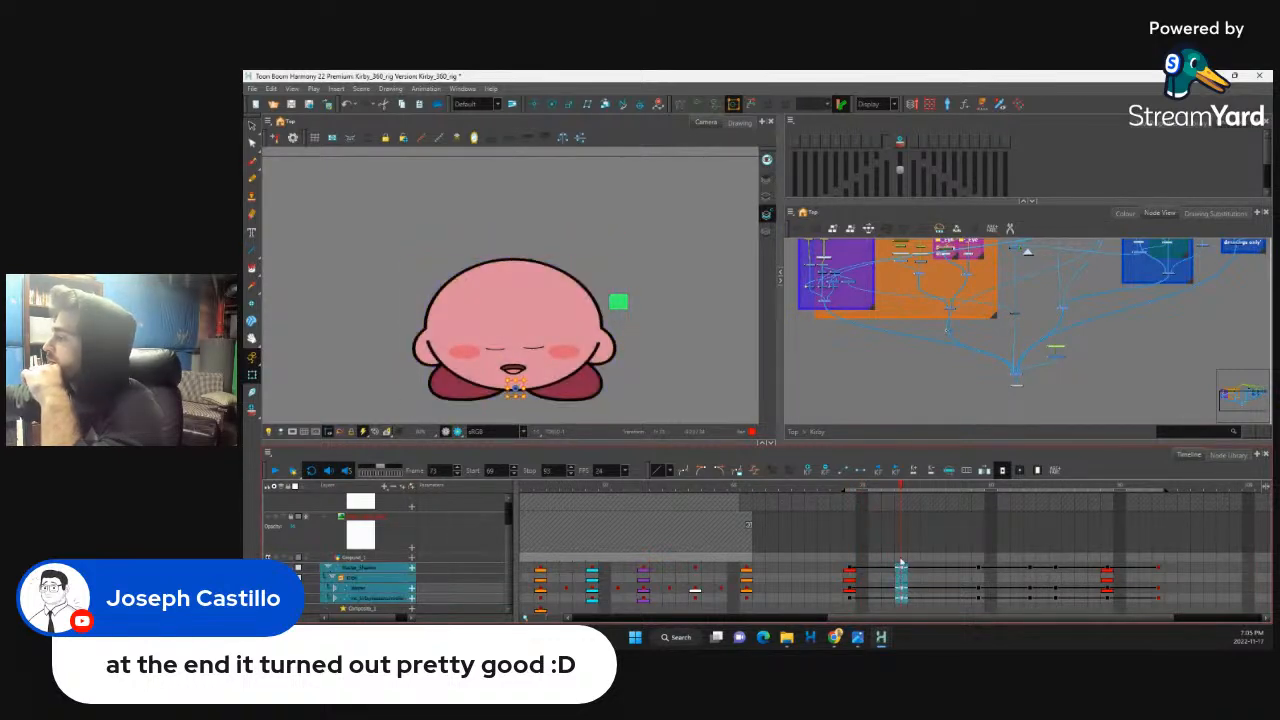
{"action": "left_click", "coordinate": [755, 471]}
{"action": "left_click_drag", "start_coordinate": [823, 390], "coordinate": [812, 391]}
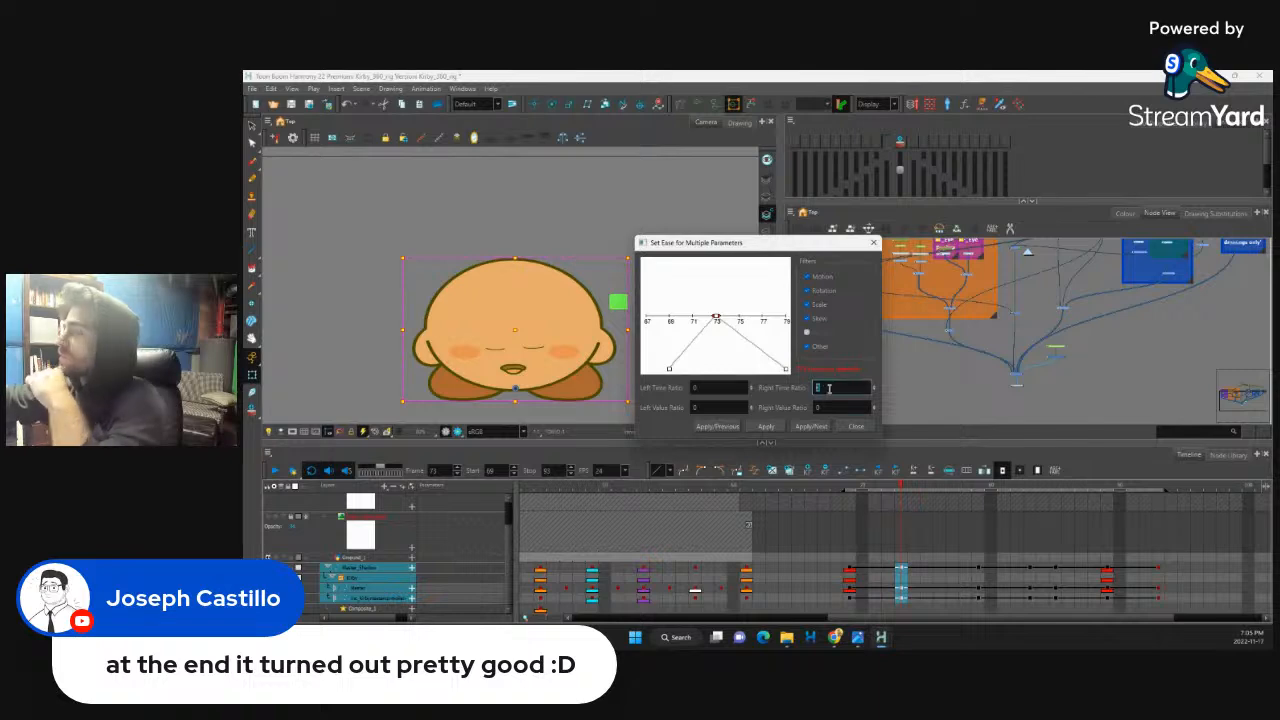
{"action": "type", "text": "30"}
{"action": "left_click", "coordinate": [811, 426]}
{"action": "left_click", "coordinate": [697, 387]}
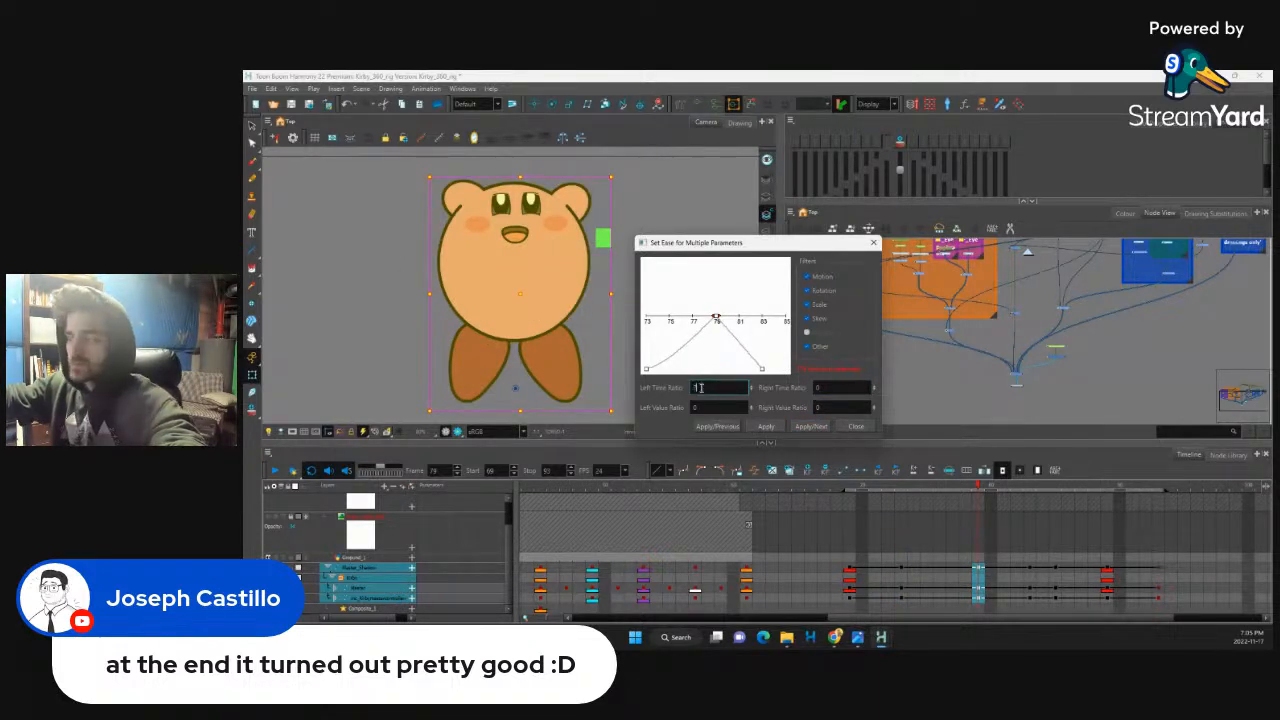
{"action": "left_click", "coordinate": [856, 426]}
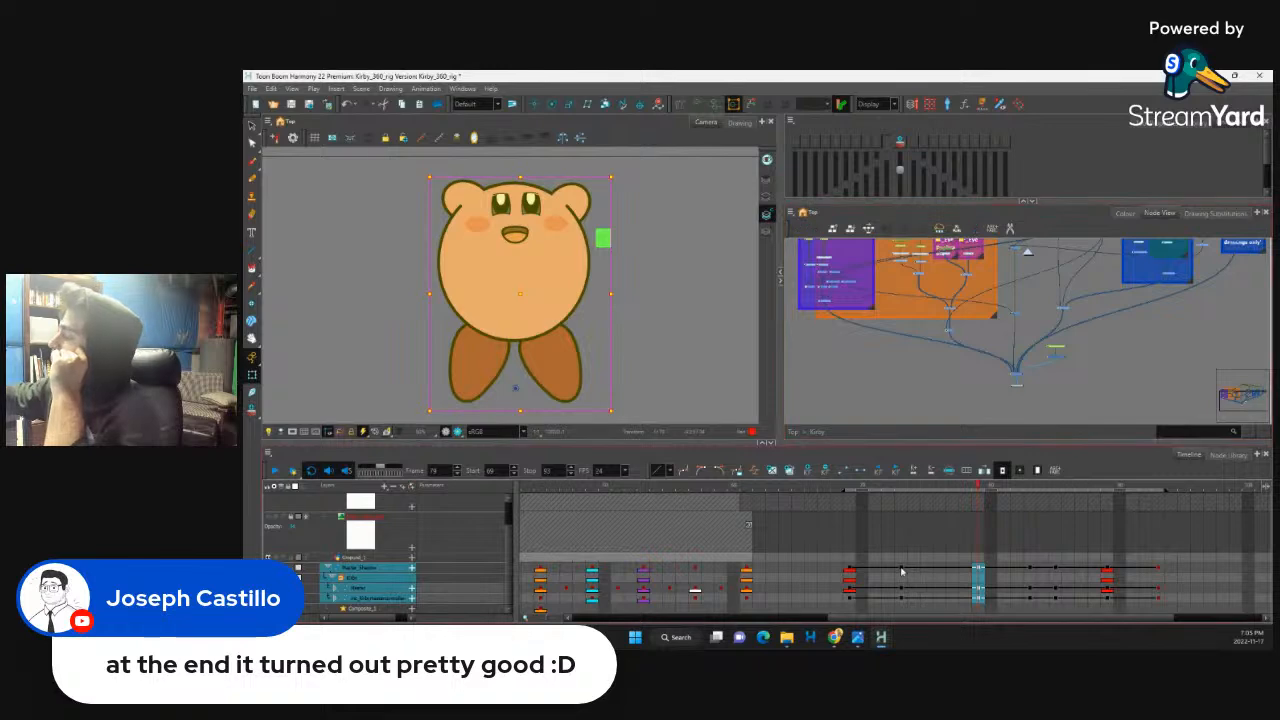
Step: Play back the eased jump and inspect the airborne poses from frame 79 to frame 85
{"action": "left_click", "coordinate": [902, 569]}
{"action": "left_click", "coordinate": [276, 471]}
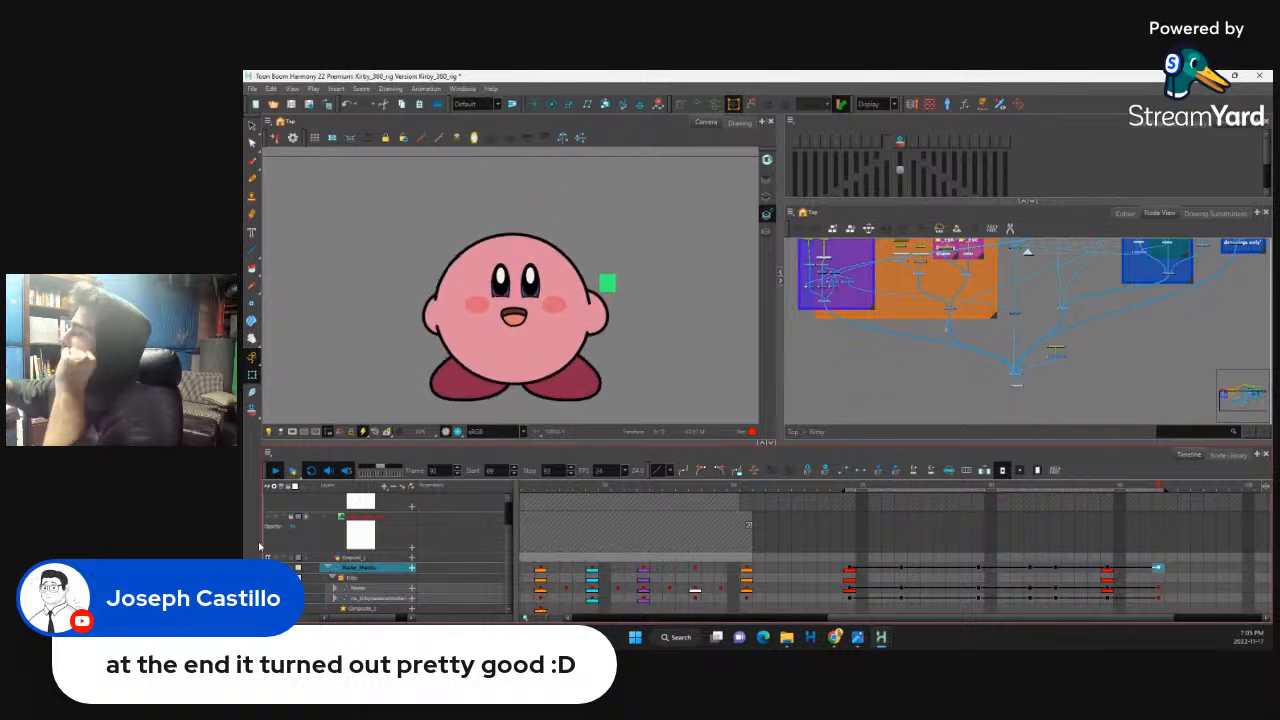
{"action": "left_click", "coordinate": [979, 567]}
{"action": "left_click_drag", "start_coordinate": [982, 489], "coordinate": [1059, 512]}
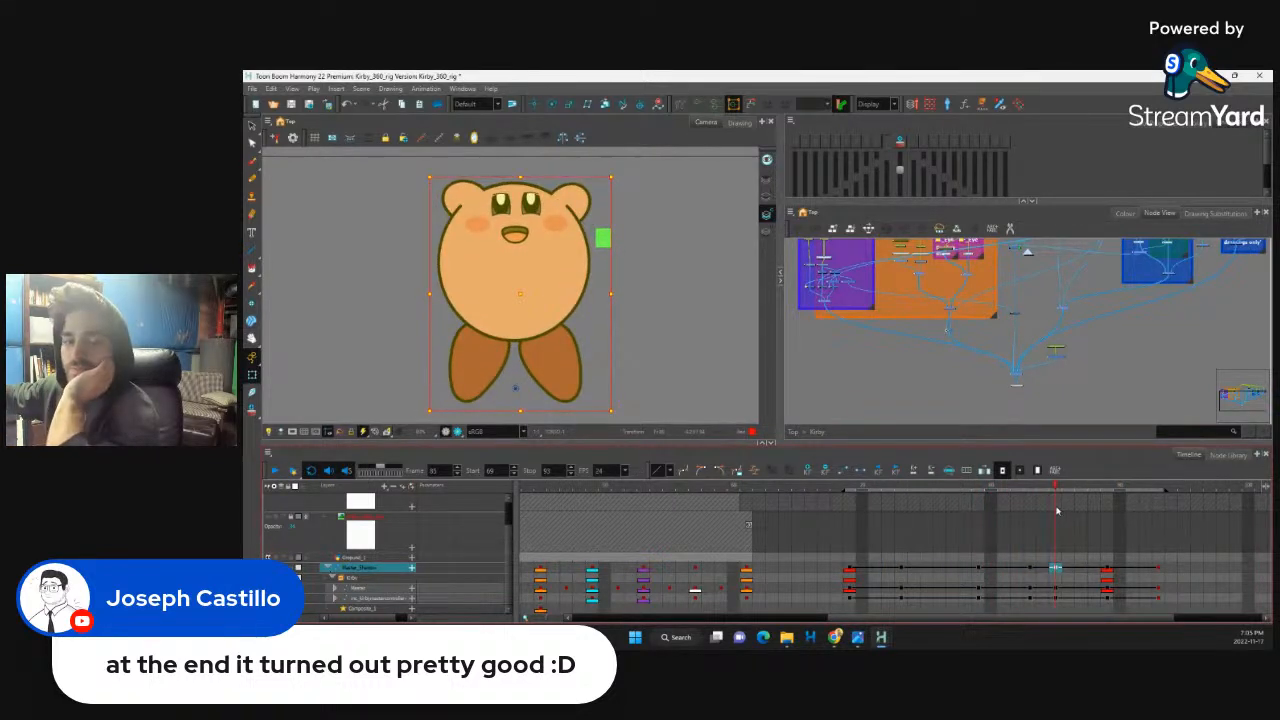
{"action": "left_click_drag", "start_coordinate": [1054, 598], "coordinate": [1057, 567]}
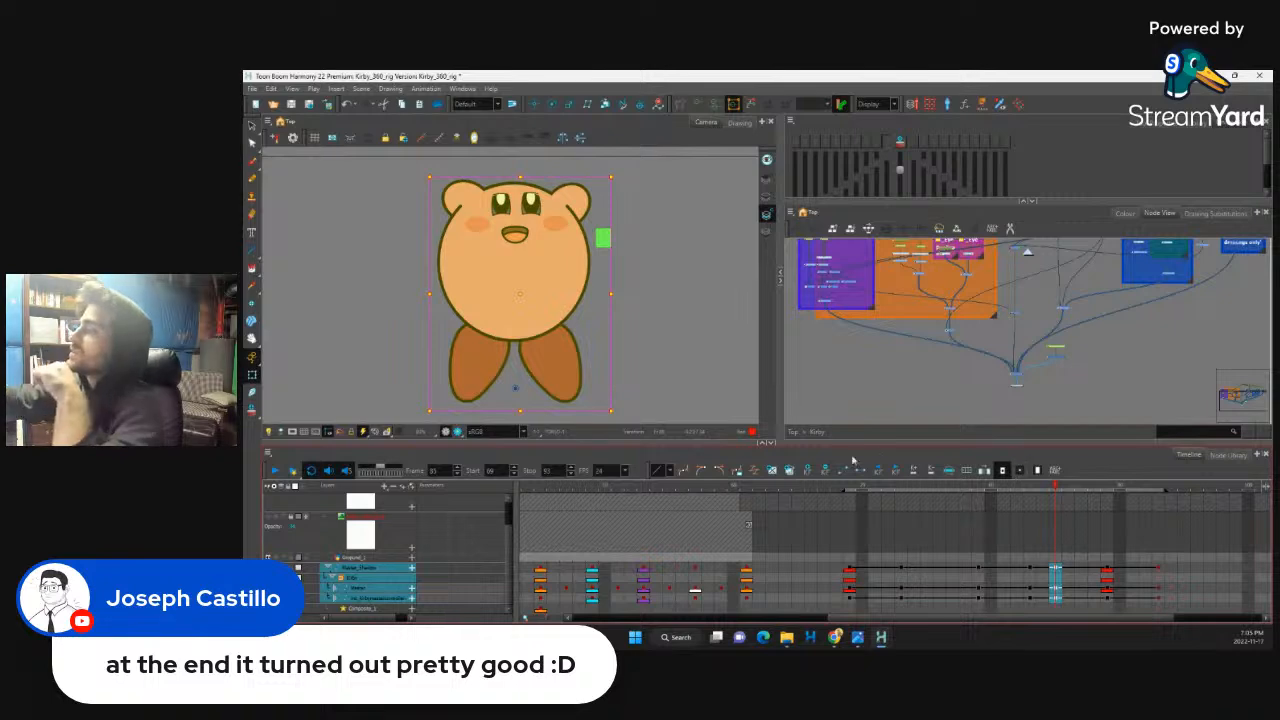
{"action": "left_click", "coordinate": [1052, 488]}
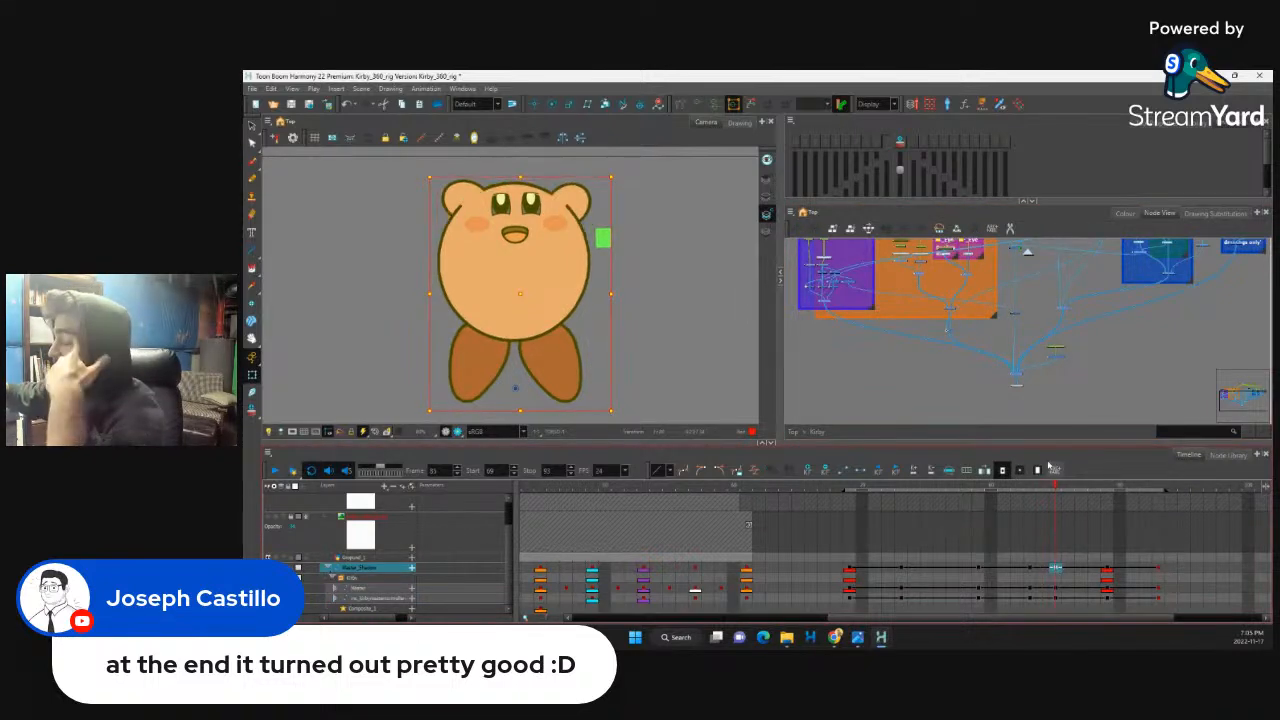
Step: Adjust the ease's right time ratio on Kirby's keyframes at frame 85, apply it, and play back the jump
{"action": "mouse_move", "coordinate": [1063, 494]}
{"action": "left_mouse_down"}
{"action": "mouse_move", "coordinate": [1125, 472]}
{"action": "mouse_move", "coordinate": [1140, 440]}
{"action": "left_mouse_up"}
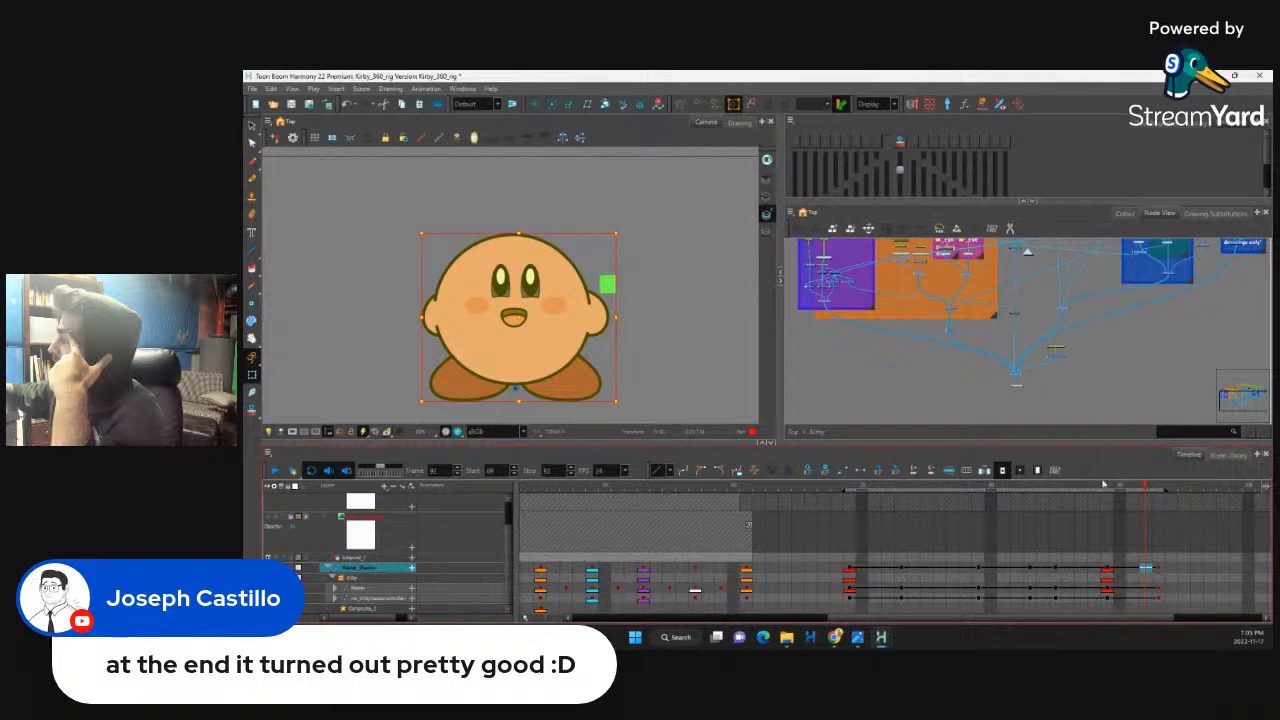
{"action": "left_click", "coordinate": [1058, 568]}
{"action": "left_click_drag", "start_coordinate": [1057, 598], "coordinate": [1058, 567]}
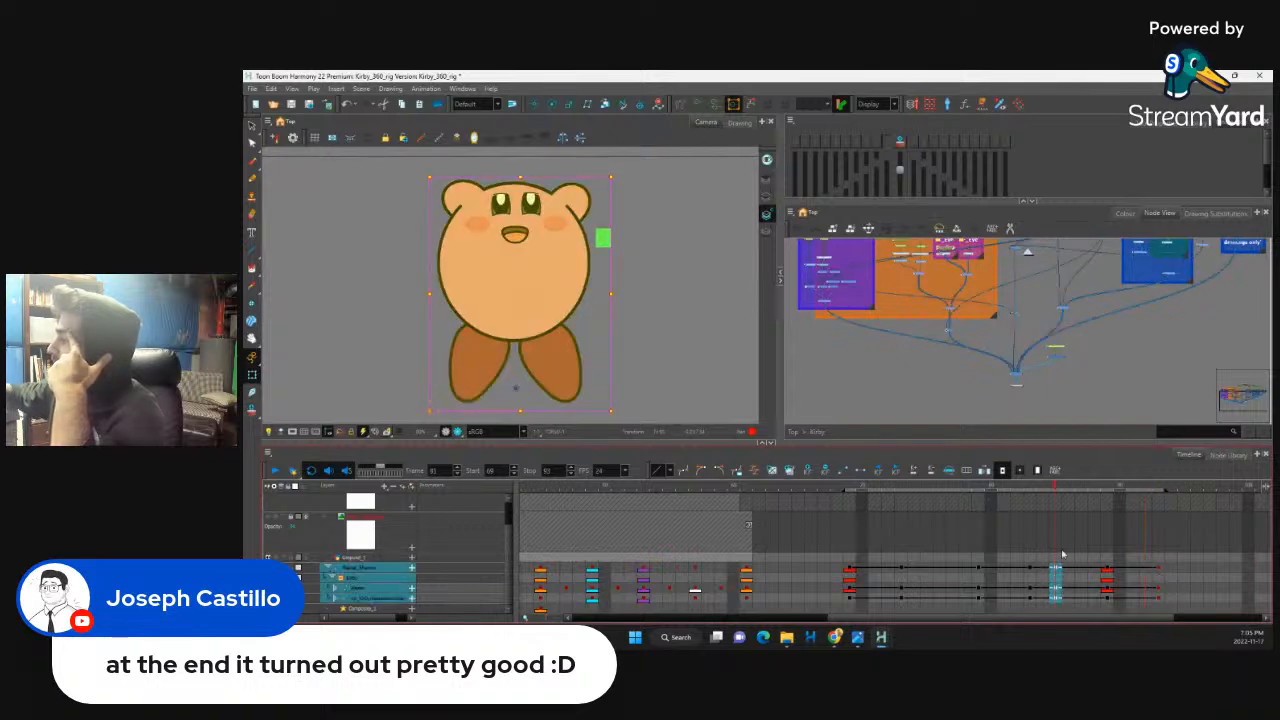
{"action": "left_click", "coordinate": [754, 472]}
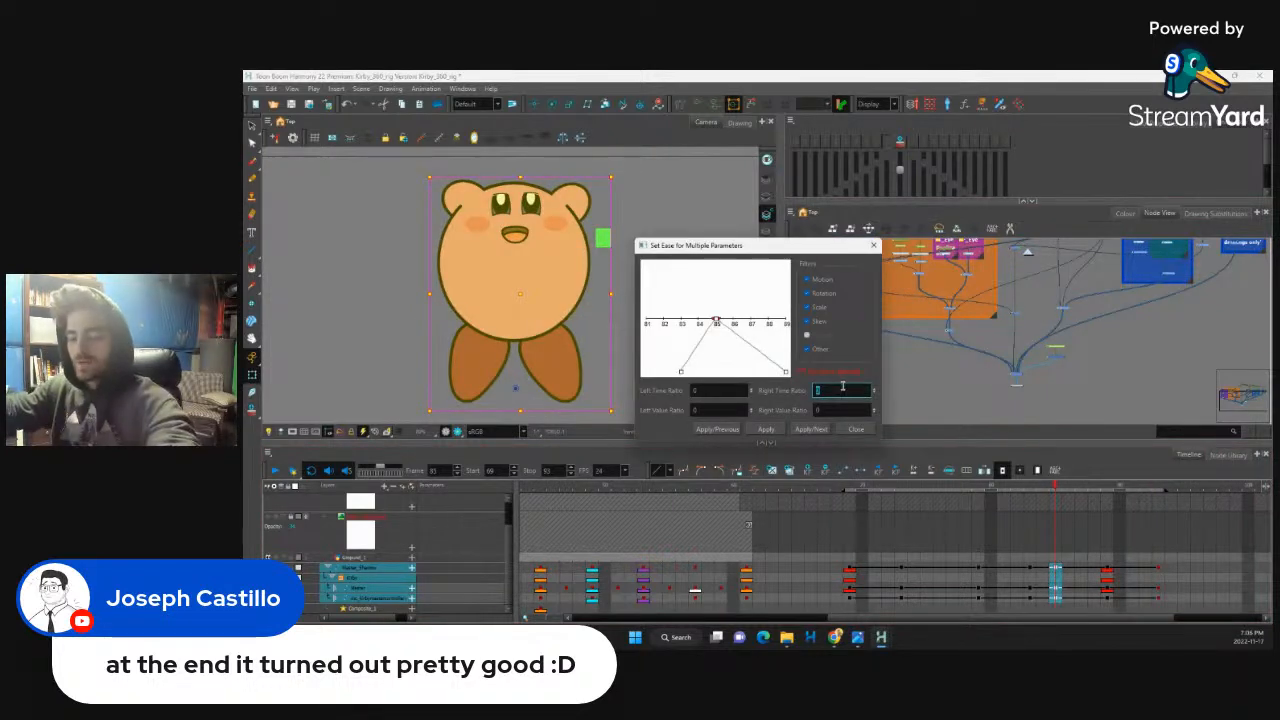
{"action": "left_click", "coordinate": [822, 429]}
{"action": "left_click", "coordinate": [822, 429]}
{"action": "left_click", "coordinate": [709, 391]}
{"action": "left_click", "coordinate": [856, 429]}
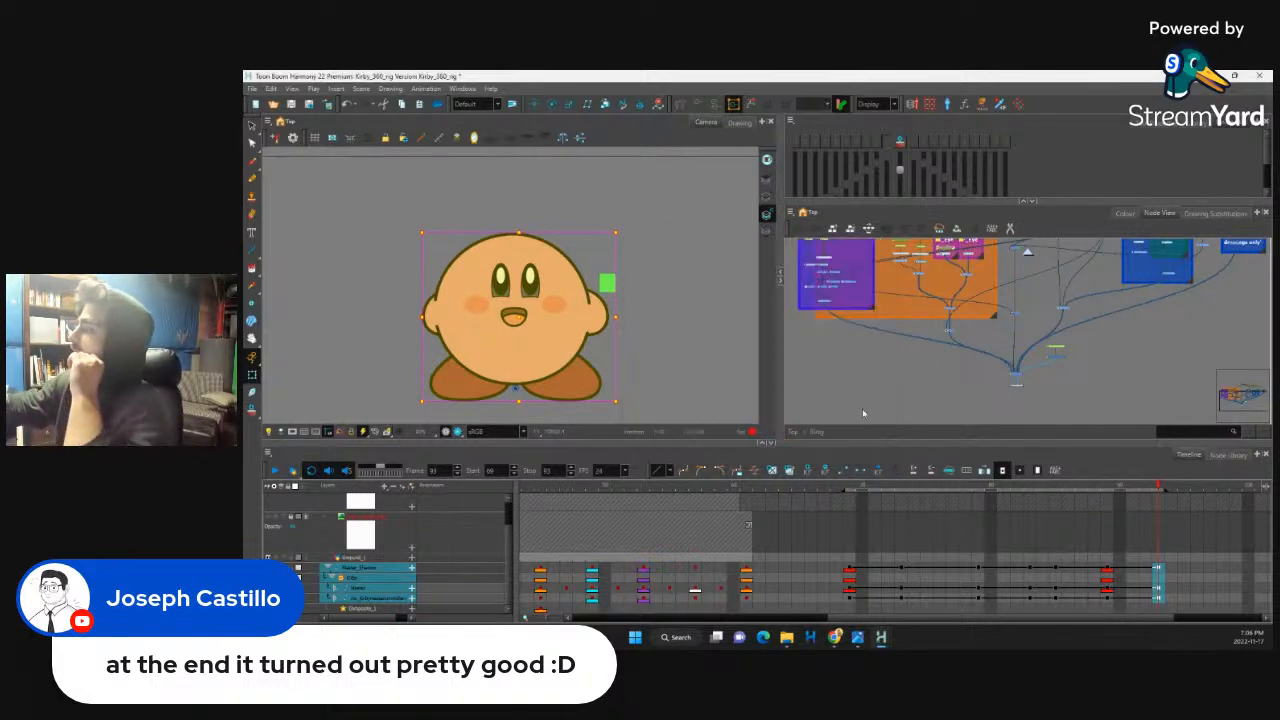
{"action": "left_click", "coordinate": [288, 489]}
{"action": "left_click", "coordinate": [275, 470]}
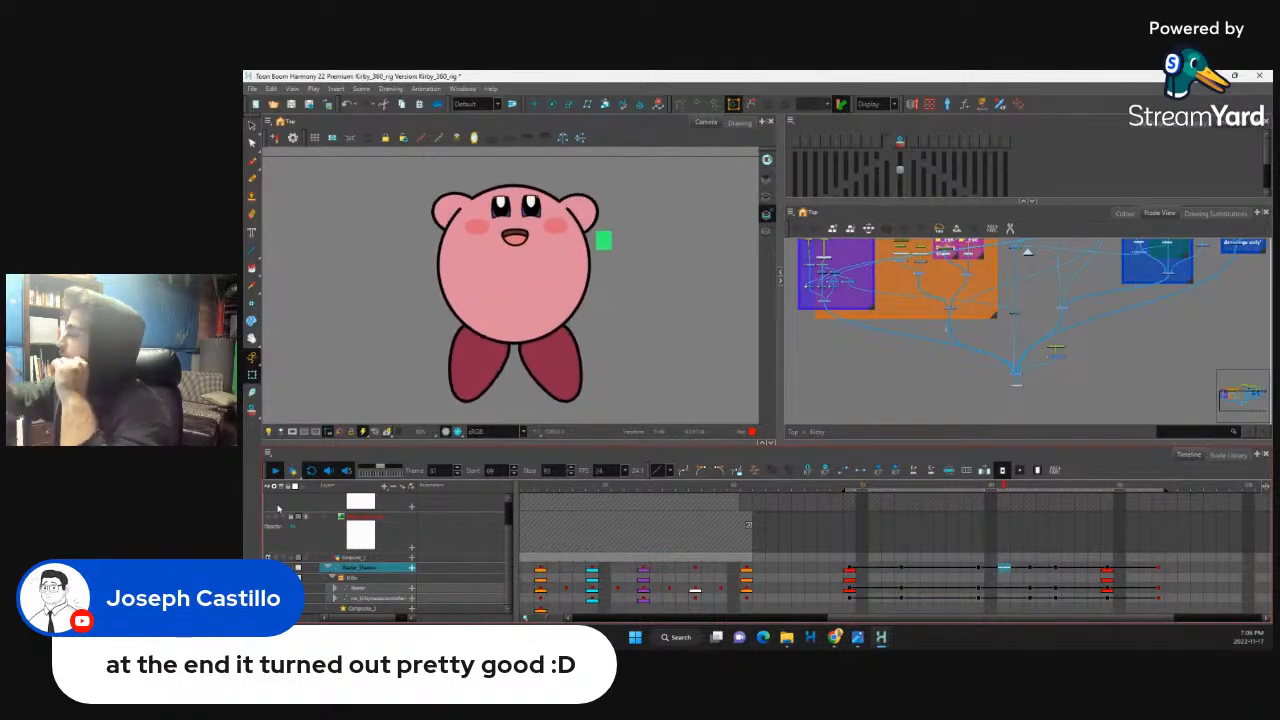
Step: Adjust the ease's left time ratio at frame 93 and right time ratio at frame 89 on Kirby's layers, and play back the jump
{"action": "left_click", "coordinate": [1105, 569]}
{"action": "left_click", "coordinate": [1056, 570]}
{"action": "left_click_drag", "start_coordinate": [1107, 569], "coordinate": [1107, 598]}
{"action": "left_click", "coordinate": [754, 470]}
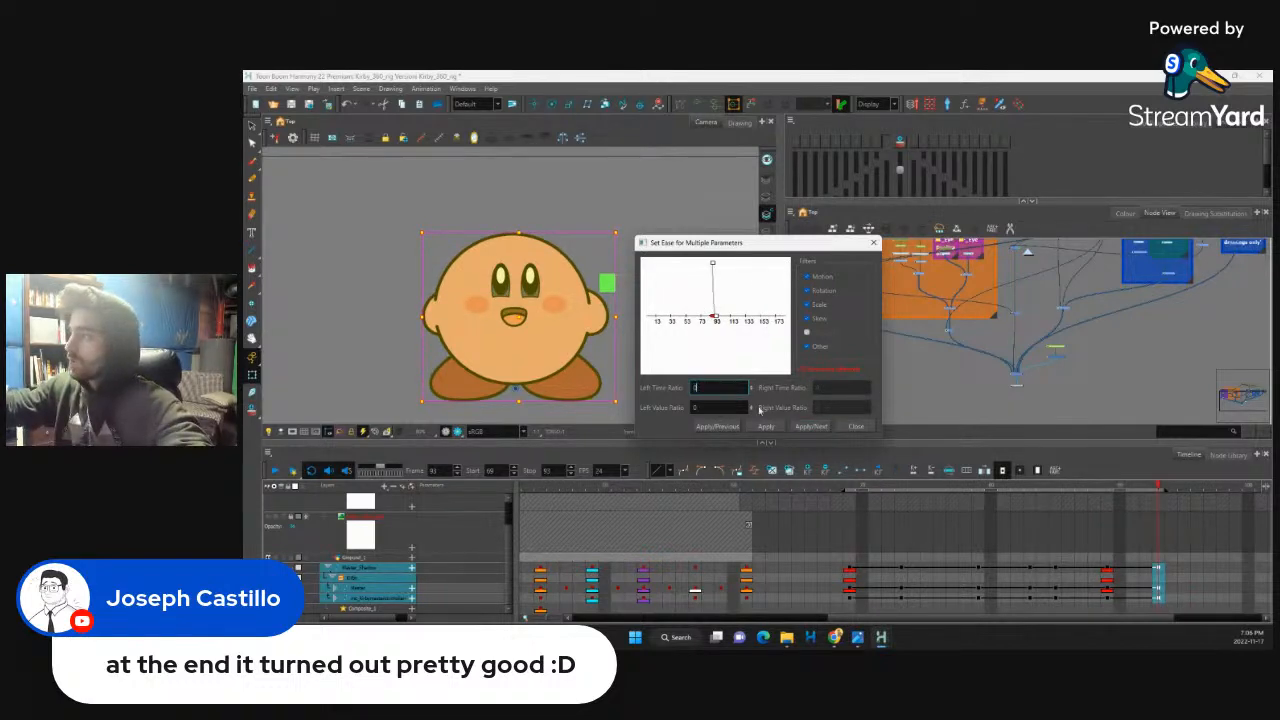
{"action": "left_click", "coordinate": [729, 428]}
{"action": "left_click_drag", "start_coordinate": [832, 391], "coordinate": [797, 393]}
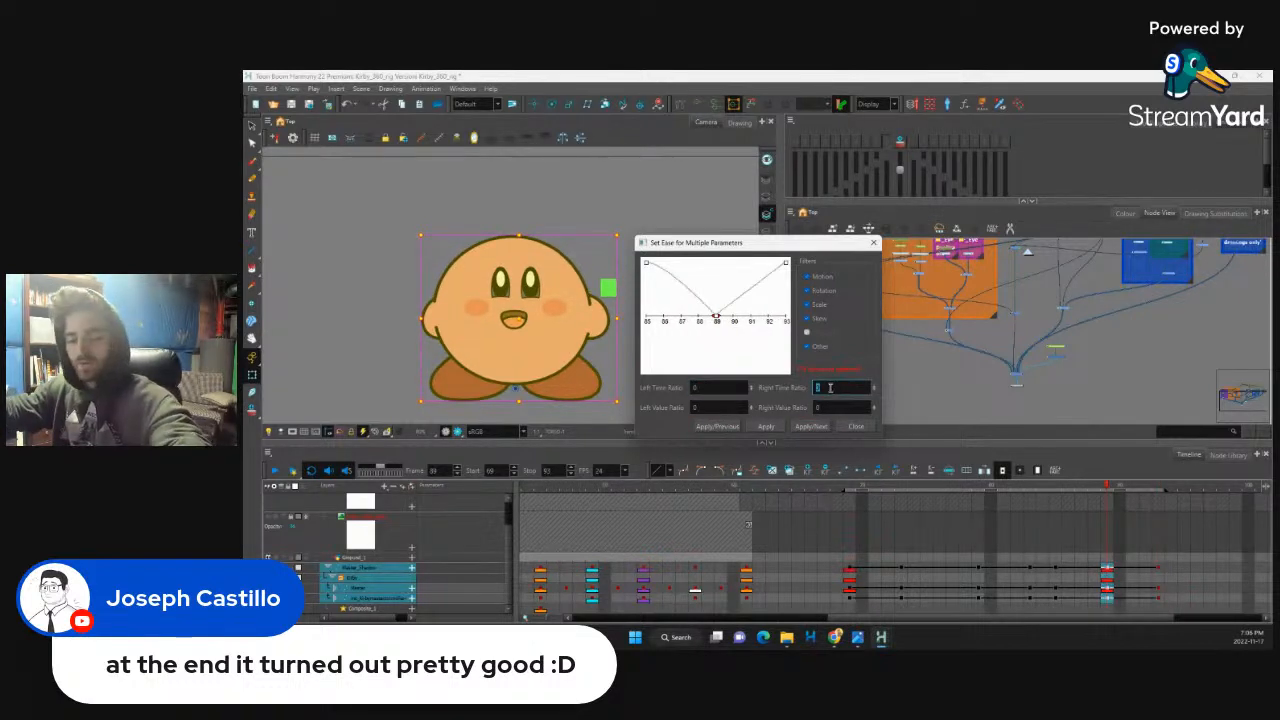
{"action": "key", "text": "Return"}
{"action": "left_click", "coordinate": [871, 430]}
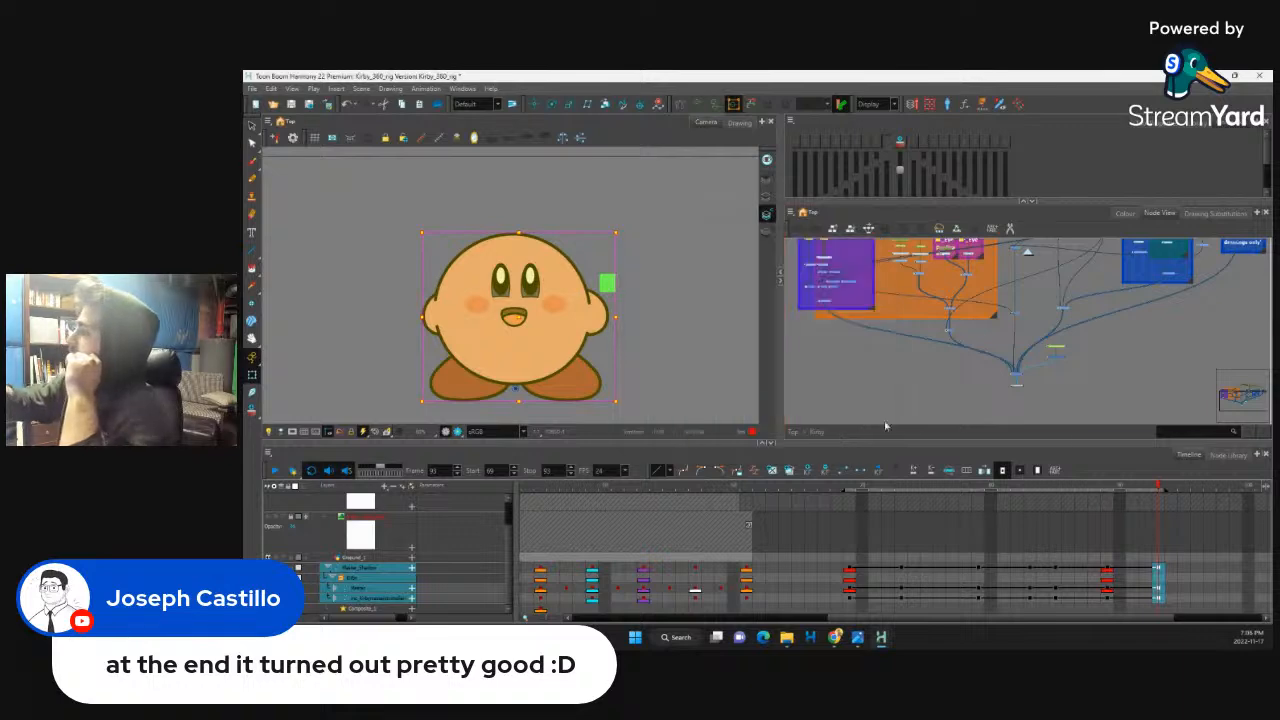
{"action": "left_click", "coordinate": [901, 566]}
{"action": "left_click", "coordinate": [276, 471]}
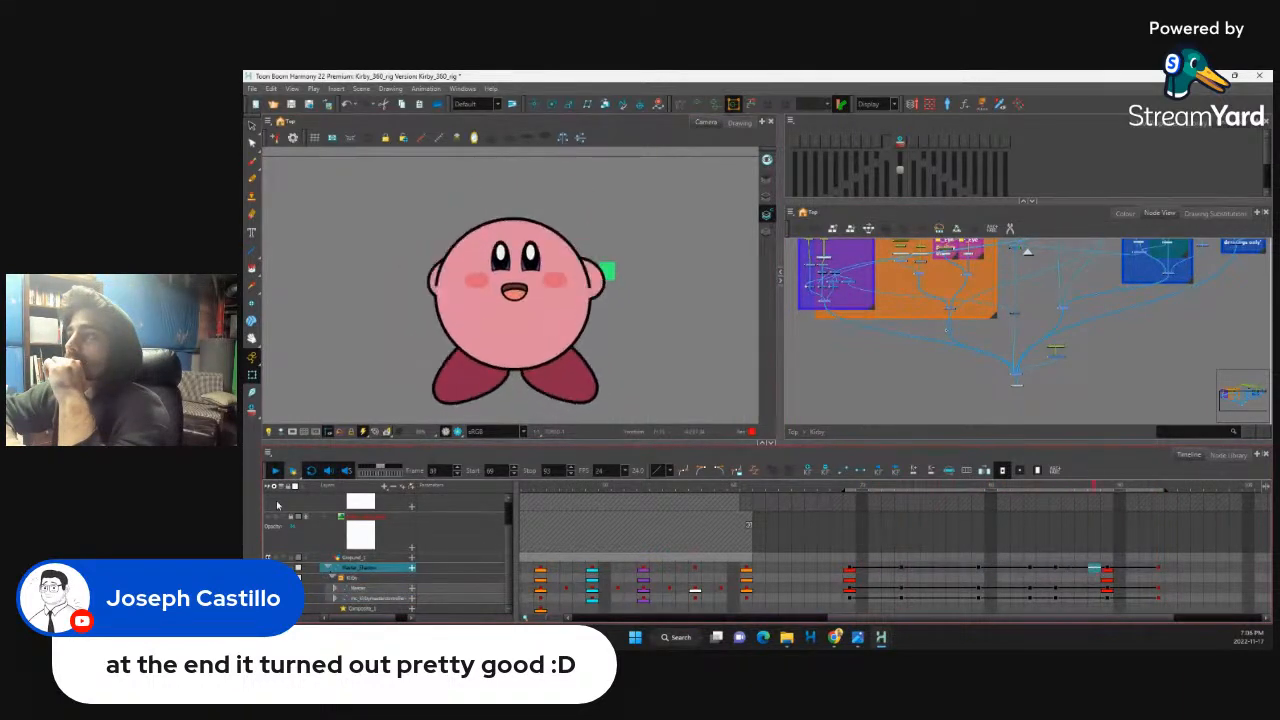
Step: Squash Kirby's body slightly flatter in the landing pose at frame 89 and play back the jump
{"action": "left_click", "coordinate": [1055, 588]}
{"action": "left_click", "coordinate": [1108, 587]}
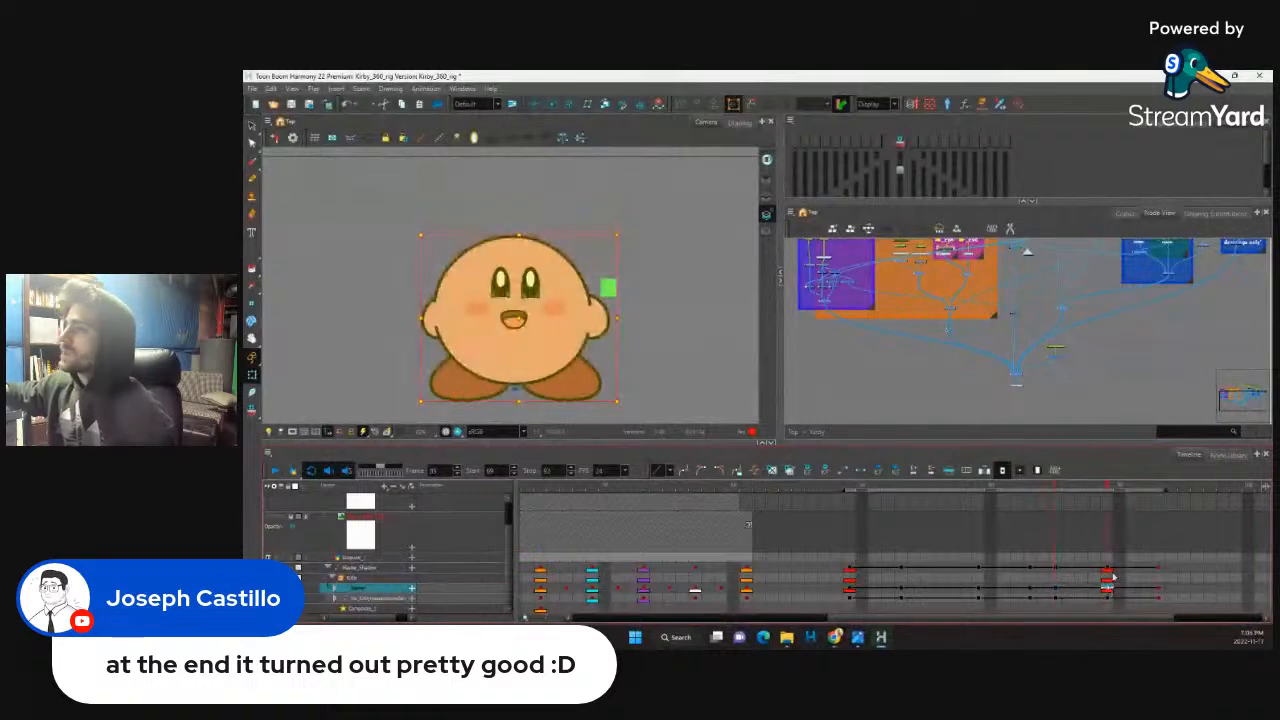
{"action": "left_click", "coordinate": [555, 308]}
{"action": "key", "text": "b"}
{"action": "key", "text": "b"}
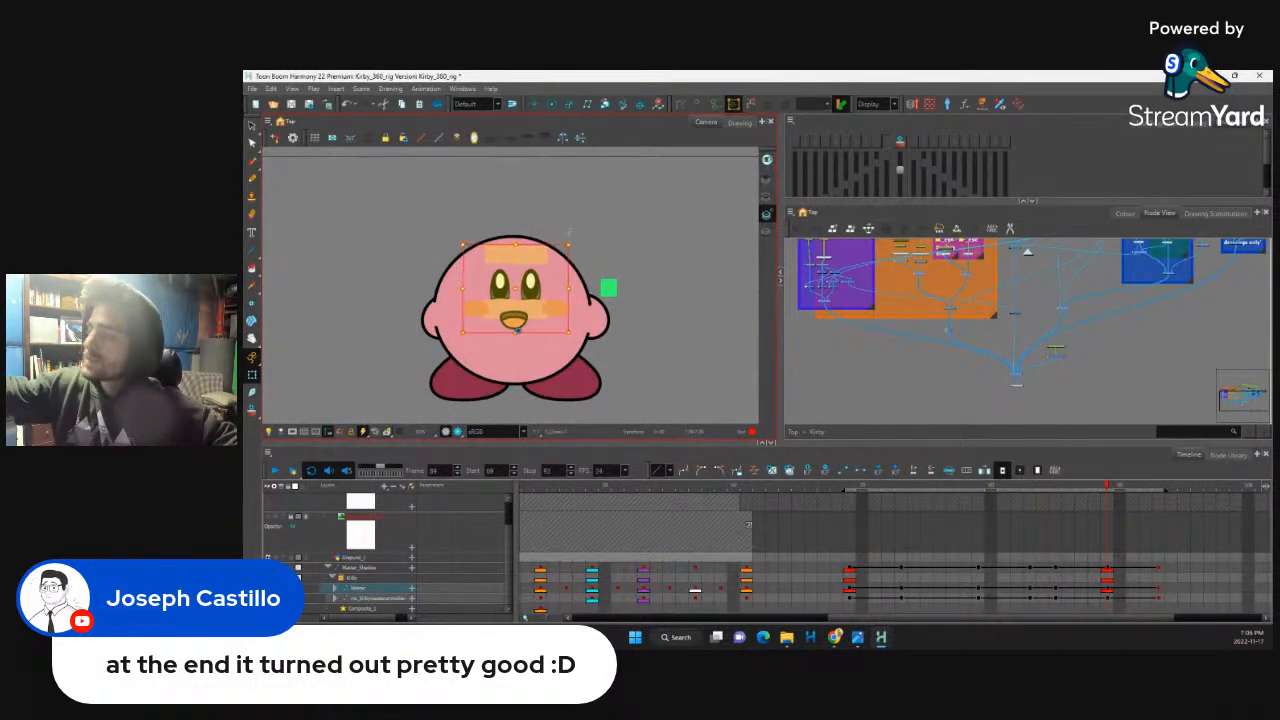
{"action": "left_click", "coordinate": [571, 236]}
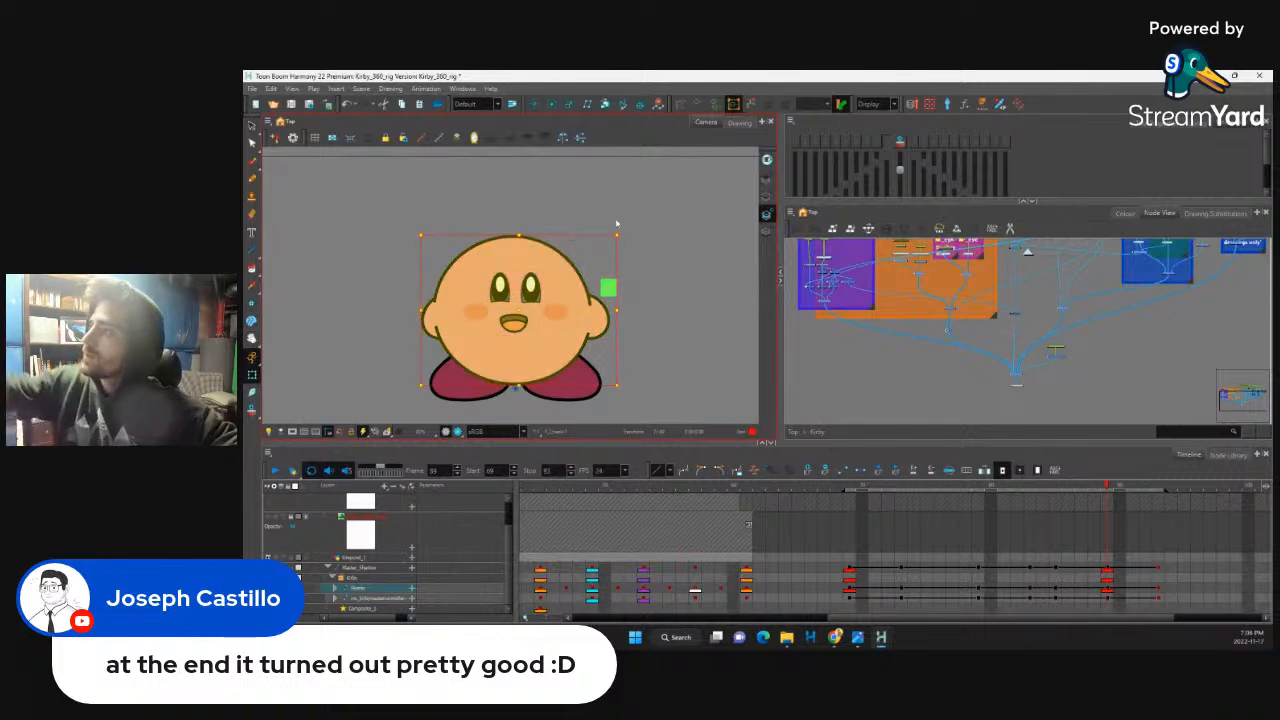
{"action": "key", "text": "b"}
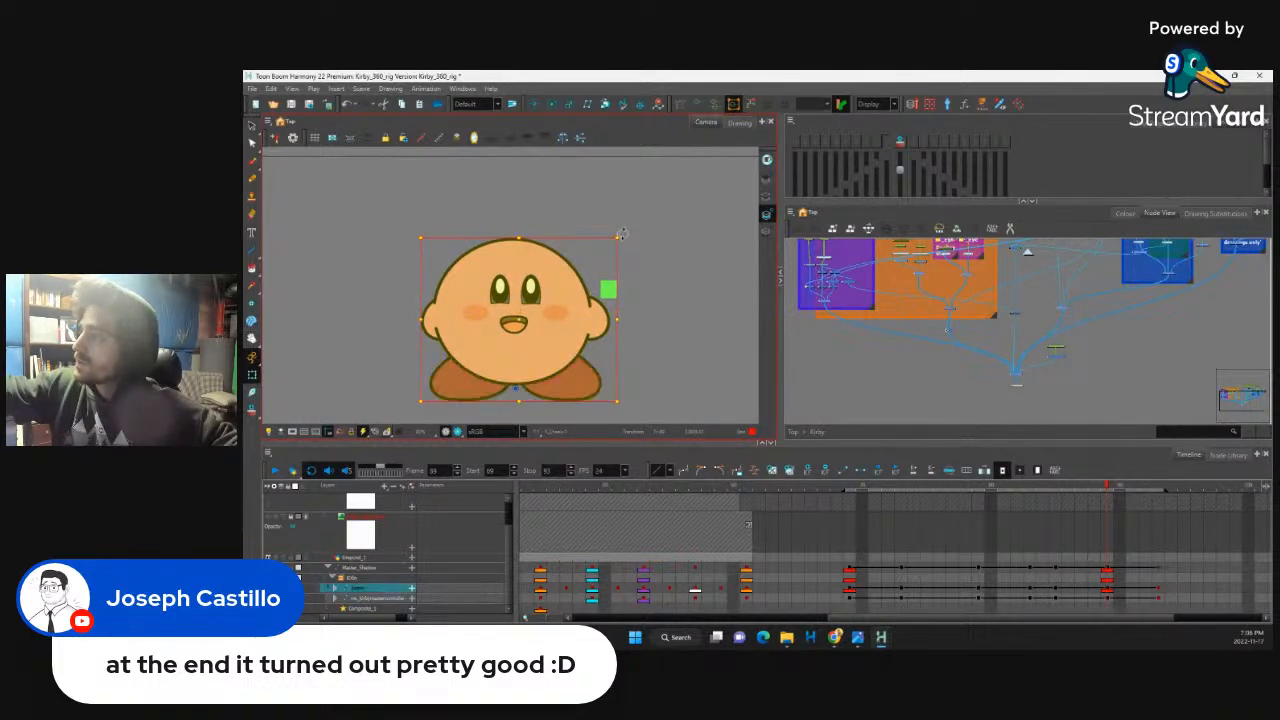
{"action": "left_click", "coordinate": [584, 315]}
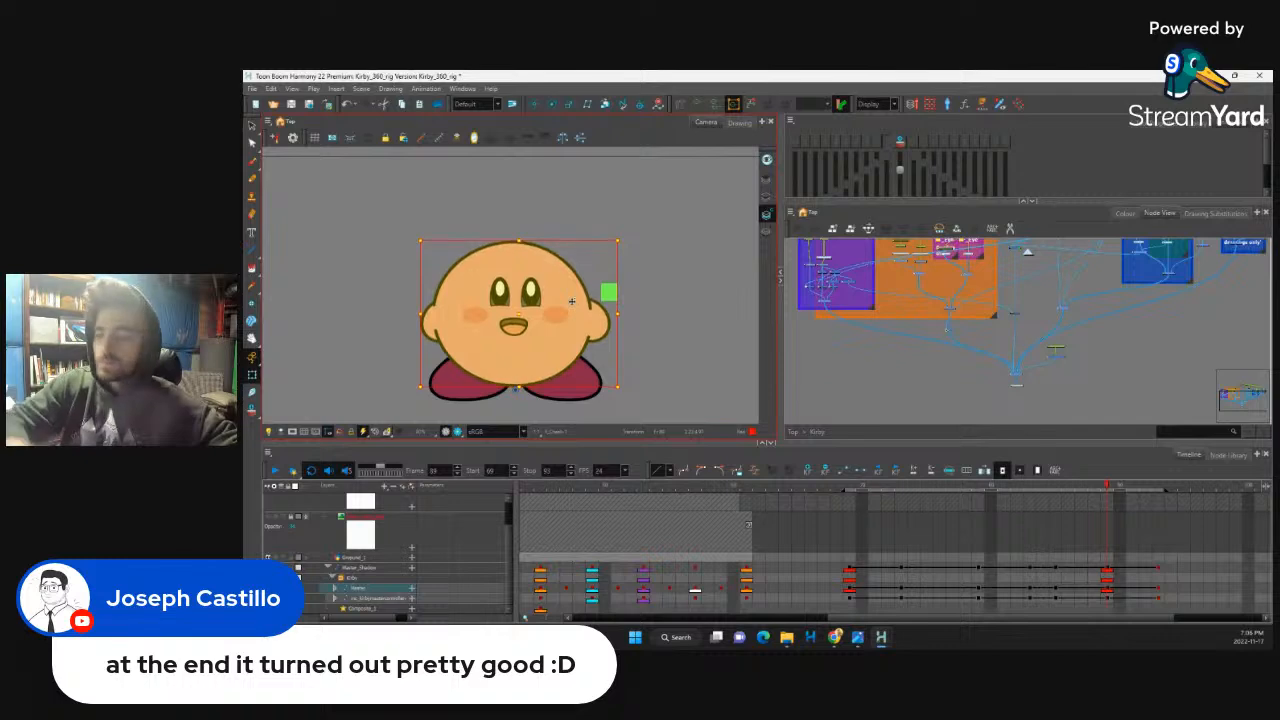
{"action": "left_click_drag", "start_coordinate": [1108, 487], "coordinate": [1095, 513]}
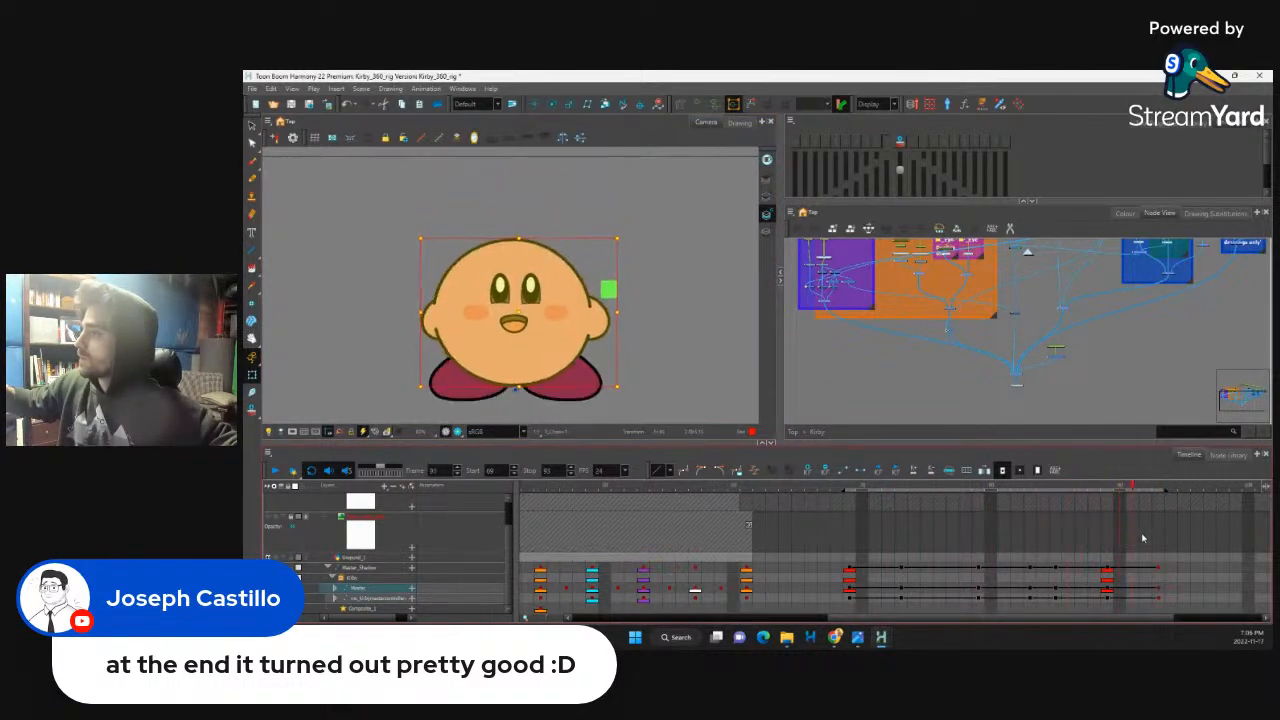
{"action": "left_click", "coordinate": [275, 470]}
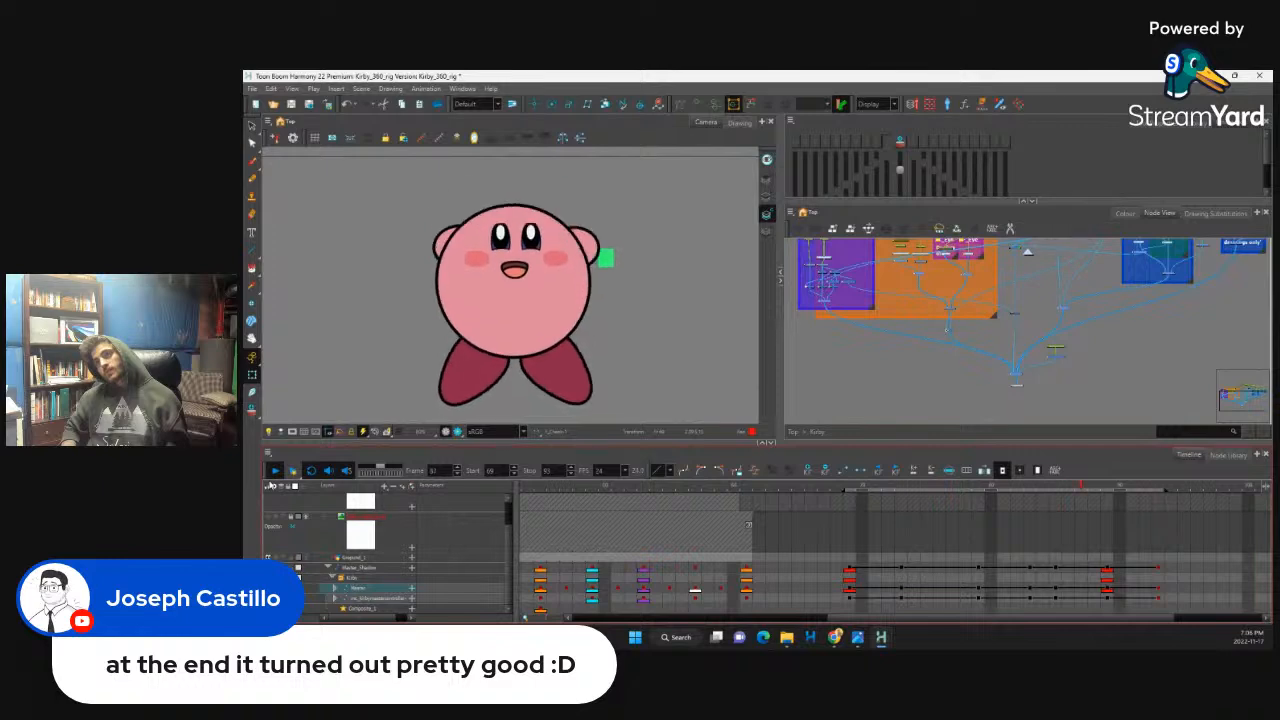
Step: Move Kirby's landing and settling keyframes on all layers to frames 91 and 95, and play the jump with the range ending at 96
{"action": "left_click", "coordinate": [1057, 569]}
{"action": "left_click_drag", "start_coordinate": [1108, 570], "coordinate": [1142, 571]}
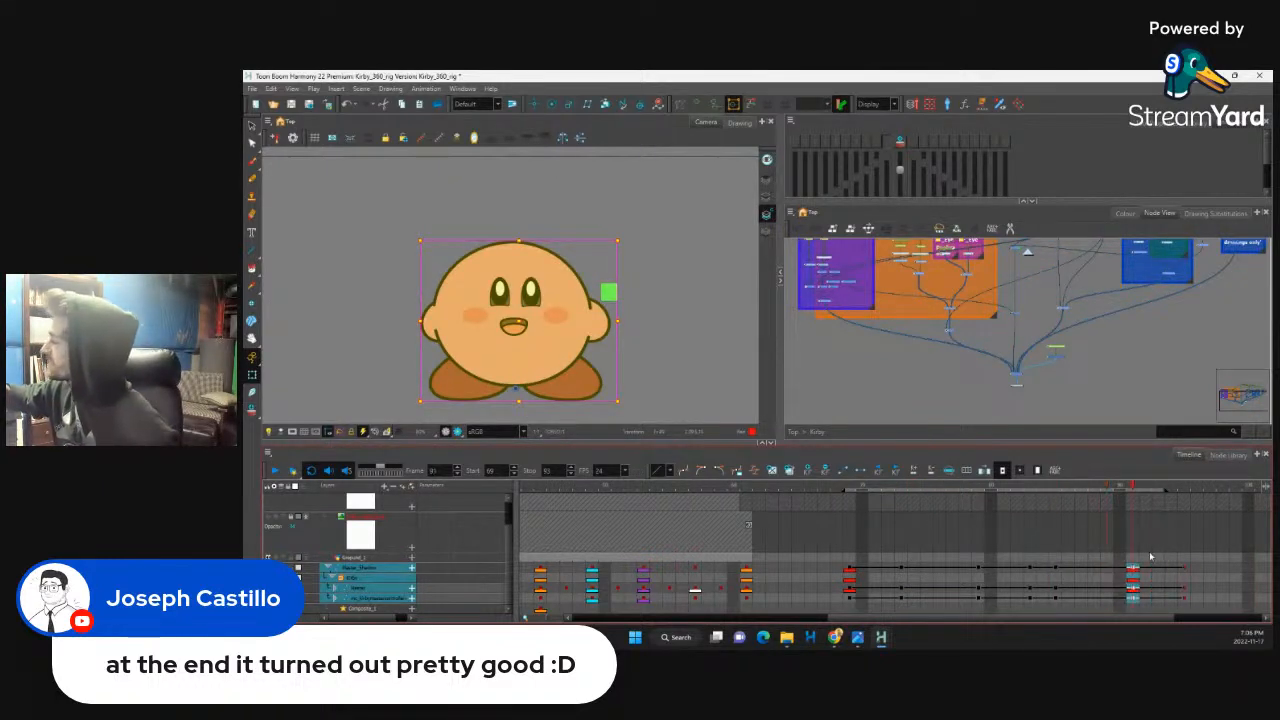
{"action": "left_click", "coordinate": [853, 570]}
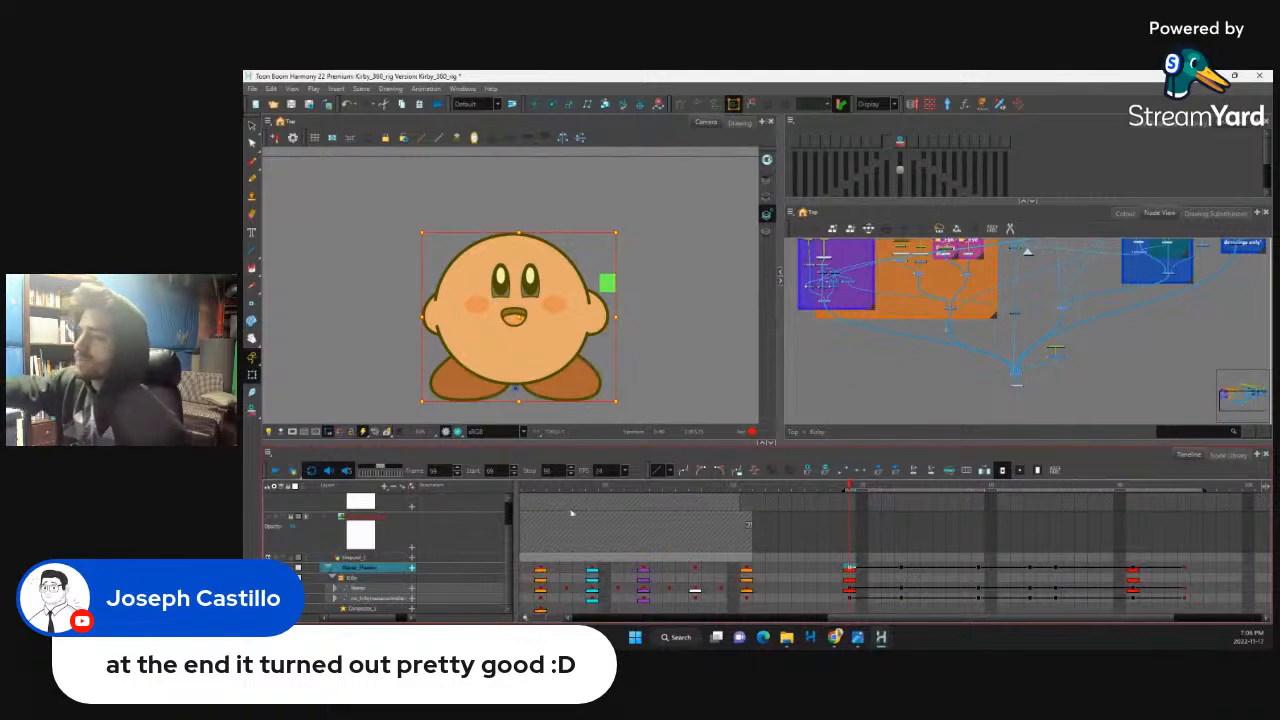
{"action": "left_click", "coordinate": [1119, 569]}
{"action": "key", "text": "Return"}
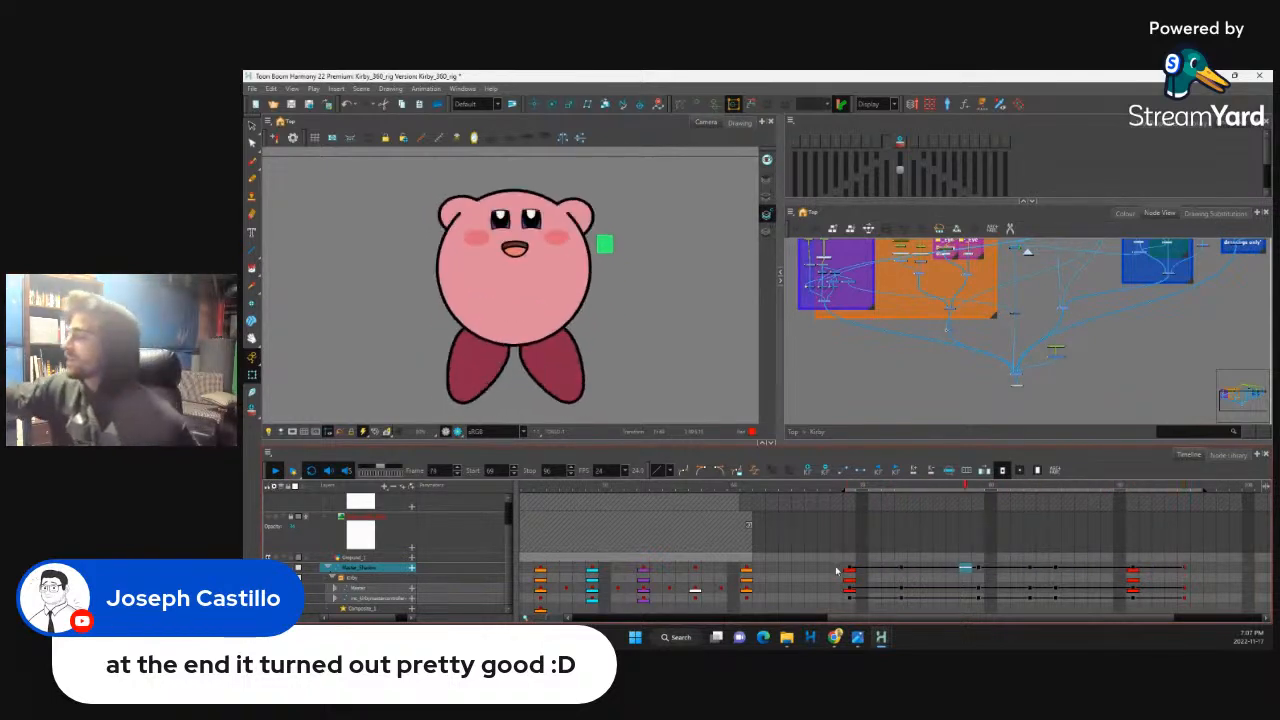
Step: Examine Kirby's anticipation and take-off from frame 69 through frame 78 on all layers
{"action": "left_click", "coordinate": [849, 487]}
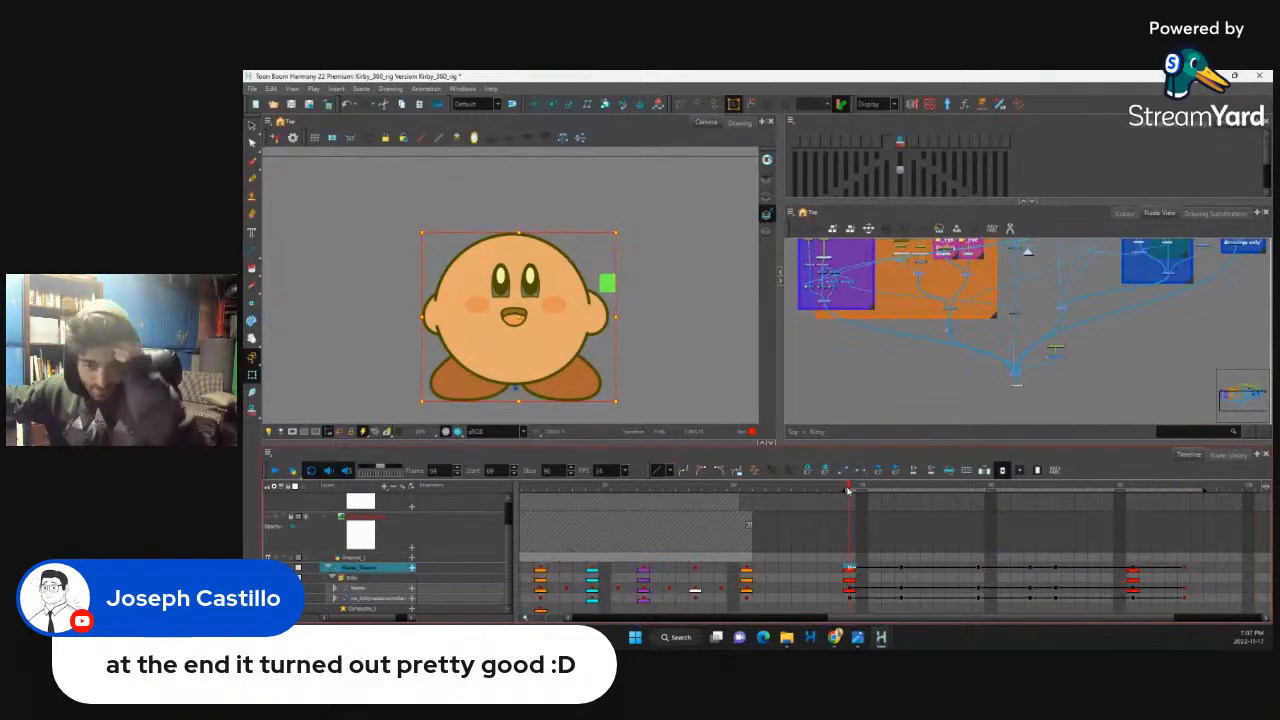
{"action": "left_click", "coordinate": [858, 488]}
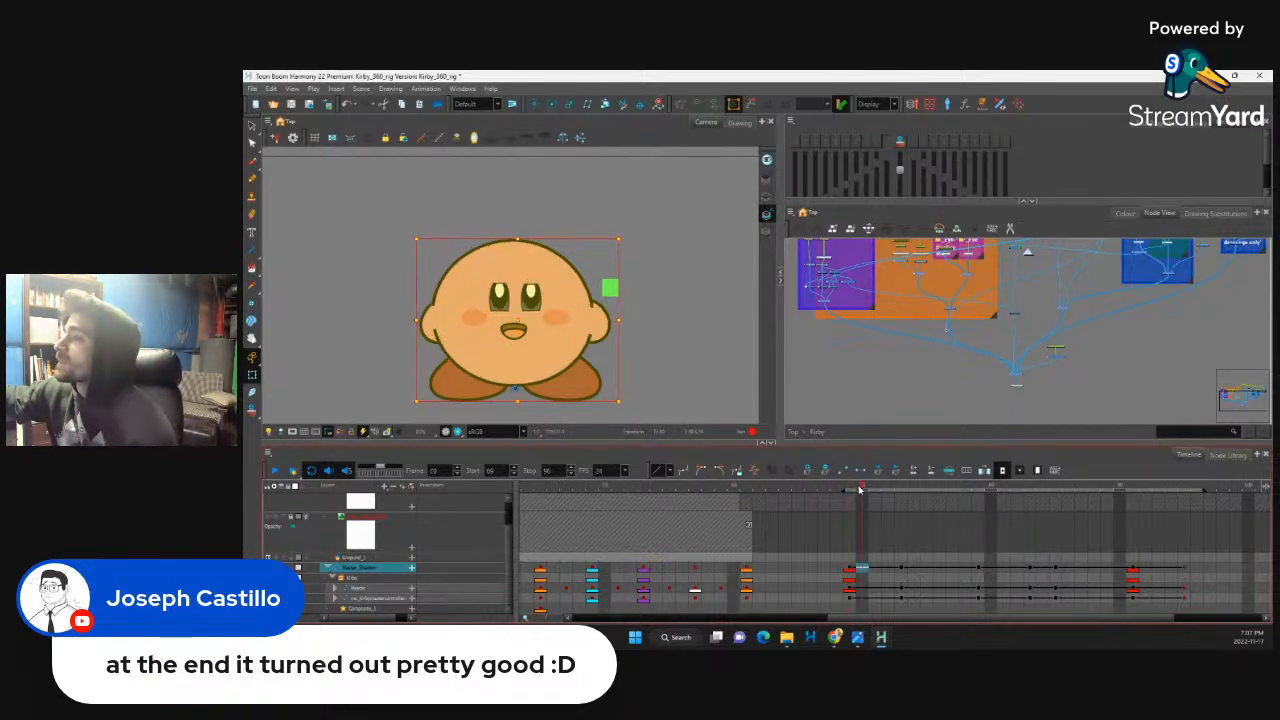
{"action": "left_click_drag", "start_coordinate": [865, 490], "coordinate": [910, 508]}
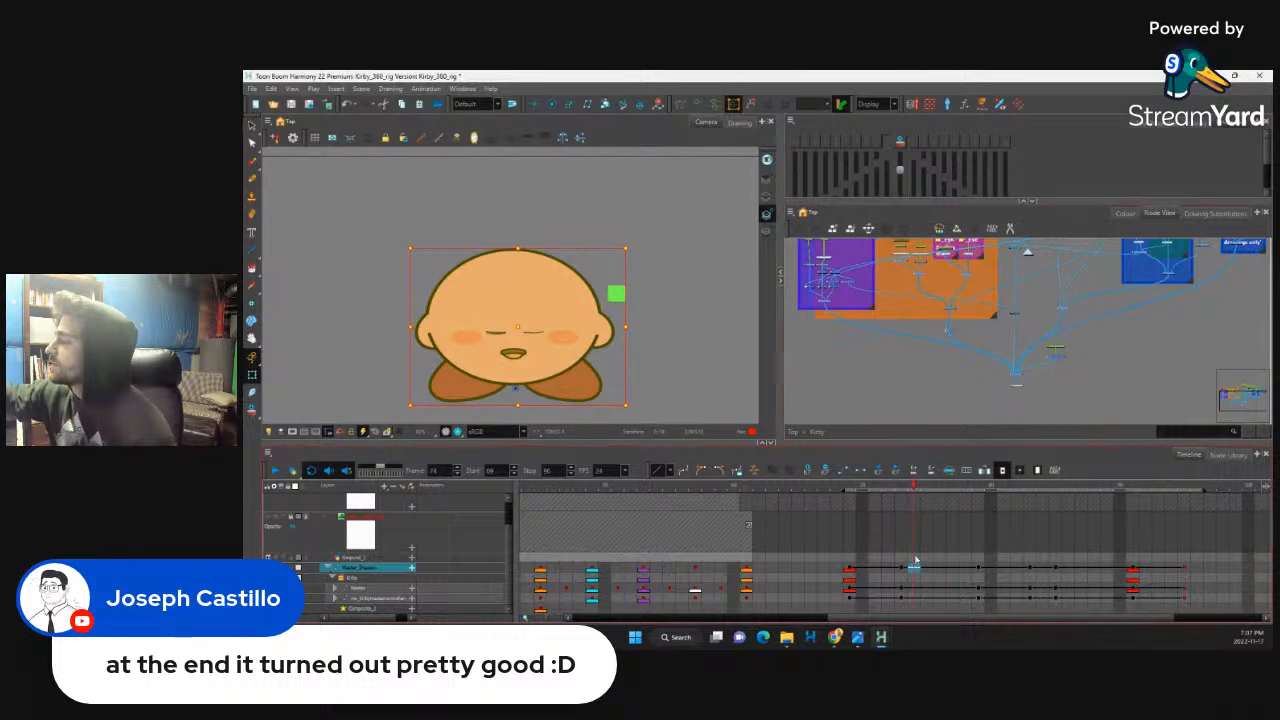
{"action": "left_click_drag", "start_coordinate": [913, 597], "coordinate": [915, 575]}
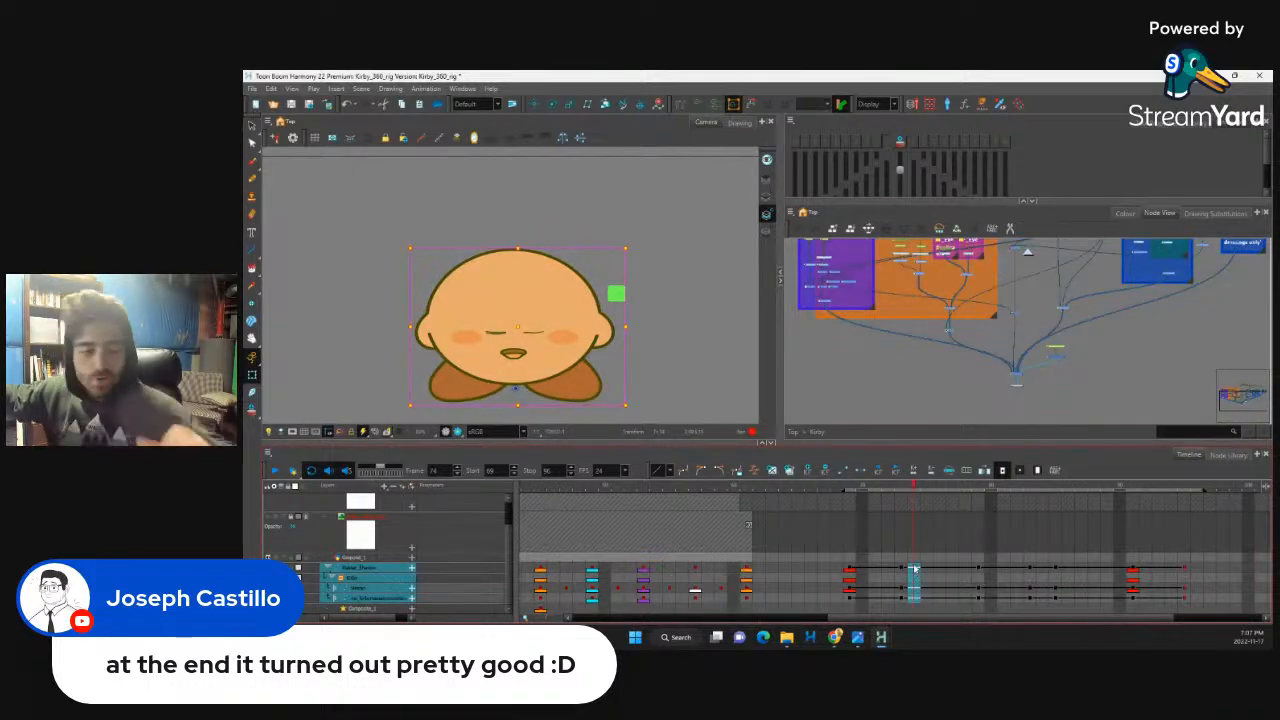
{"action": "left_click", "coordinate": [966, 488]}
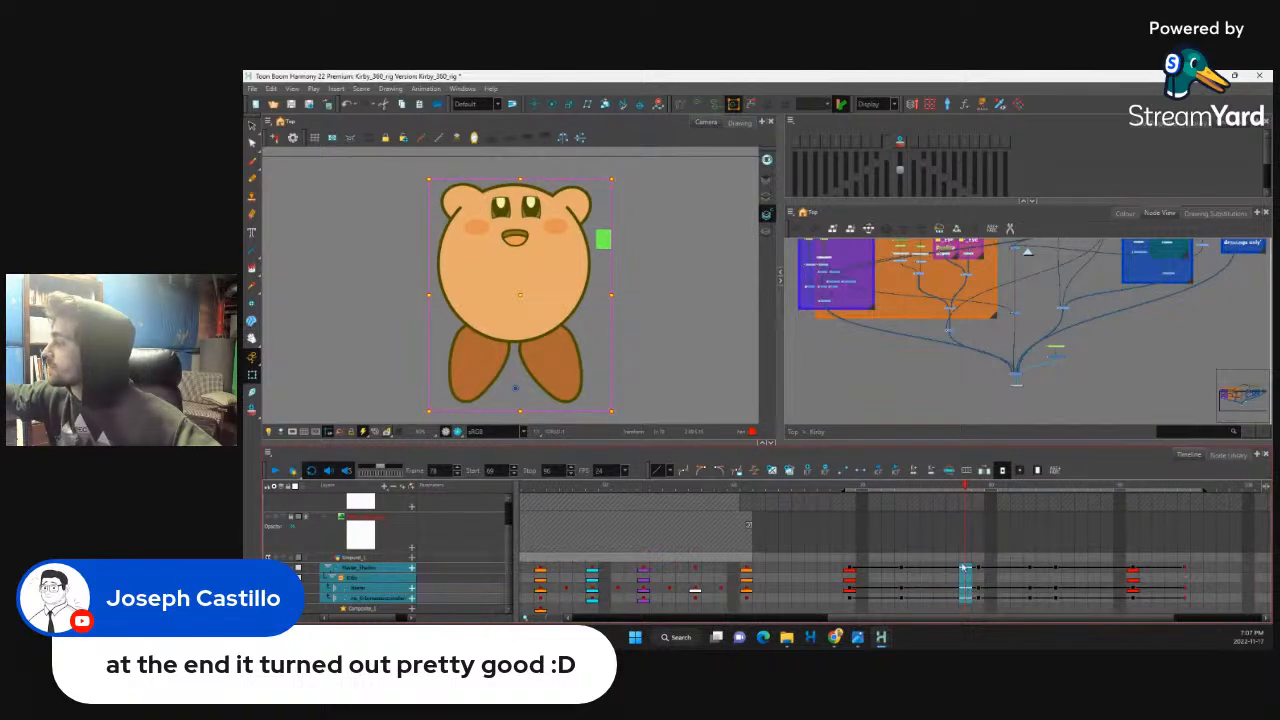
{"action": "left_click_drag", "start_coordinate": [967, 488], "coordinate": [967, 488]}
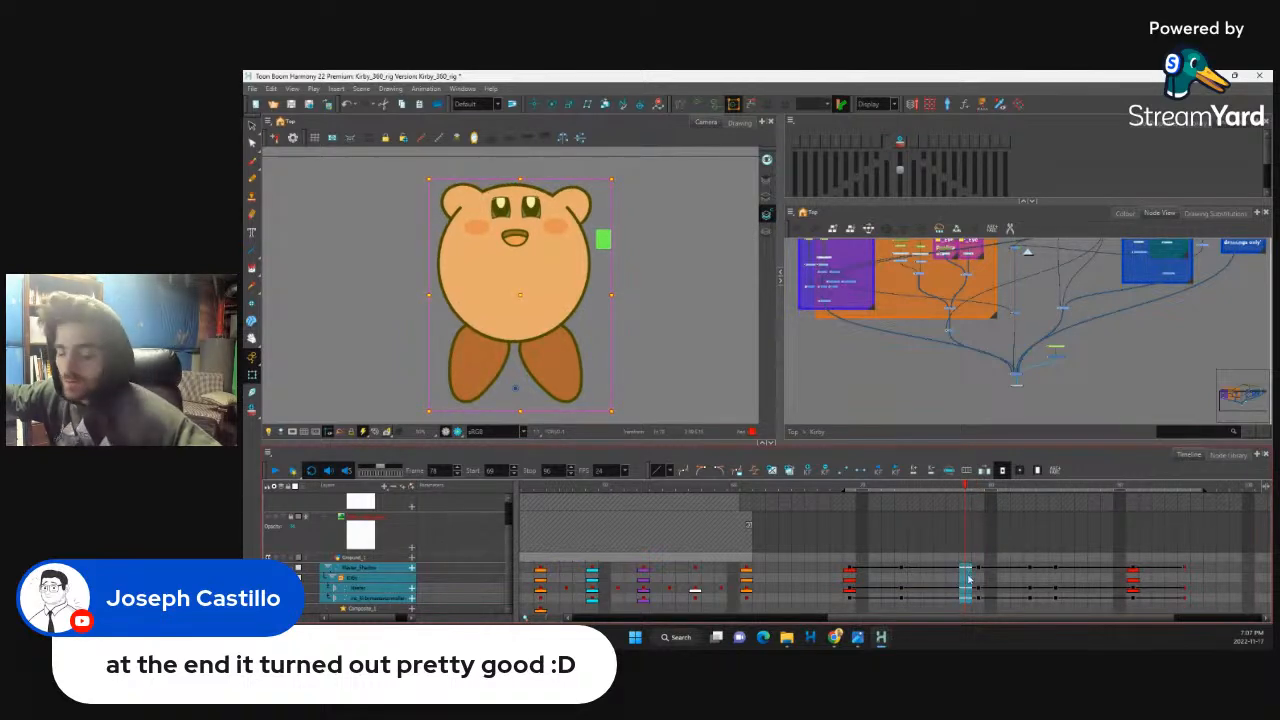
Step: Shift Kirby's starting, anticipation and take-off keyframes before frame 79 two frames earlier so the jump starts at frame 67
{"action": "key", "text": "comma"}
{"action": "left_click_drag", "start_coordinate": [850, 569], "coordinate": [954, 603]}
{"action": "left_click_drag", "start_coordinate": [850, 572], "coordinate": [831, 572]}
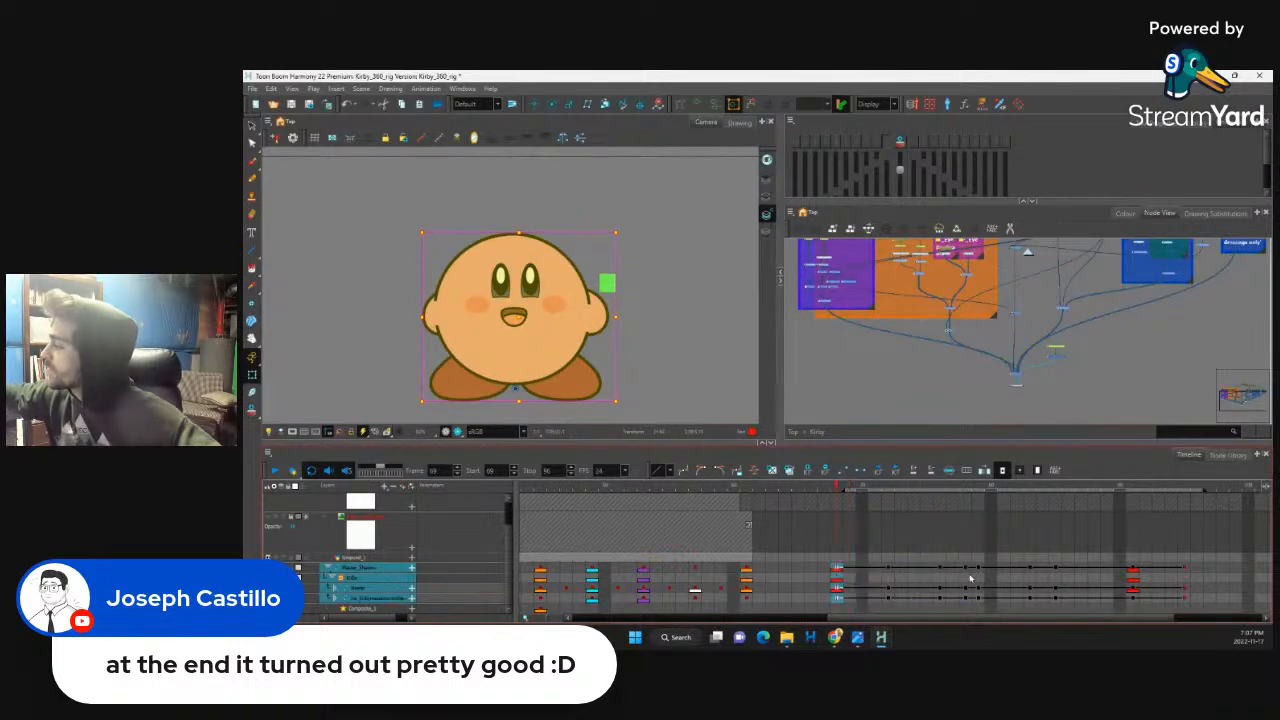
{"action": "left_click", "coordinate": [824, 572]}
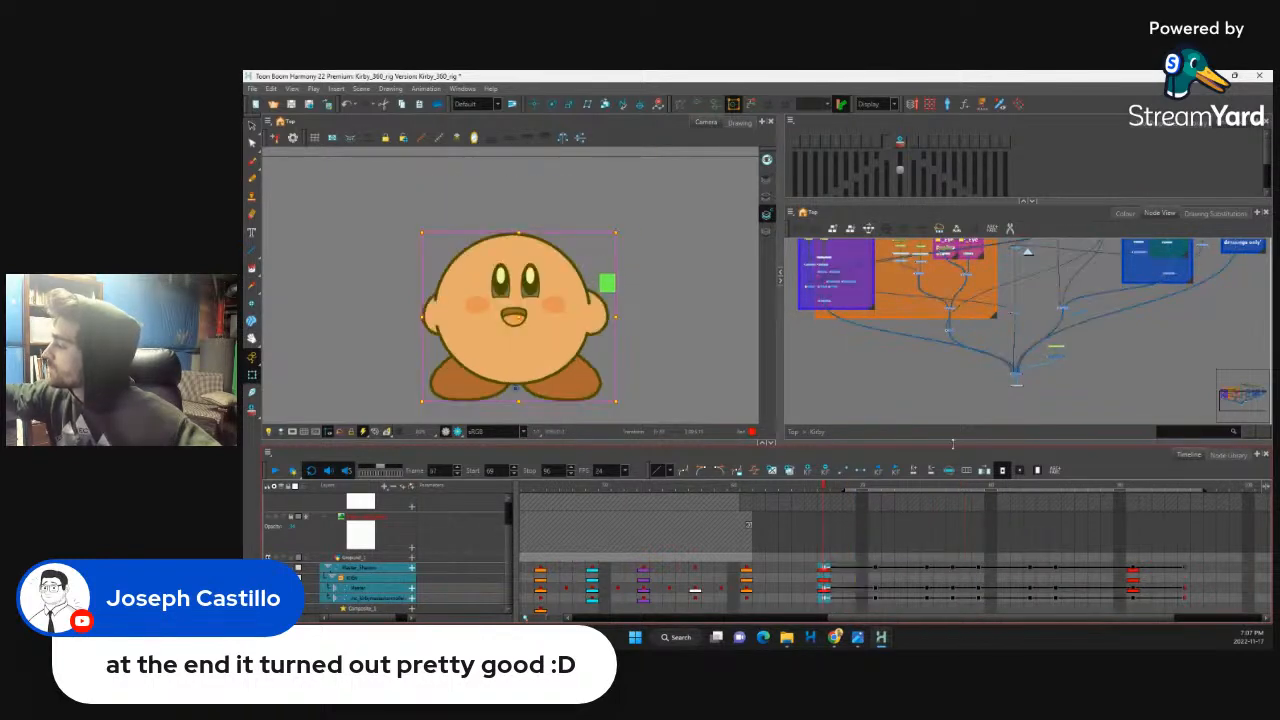
Step: Mark frame 79 red on Kirby's layers and play the jump with the range starting at frame 67
{"action": "left_click_drag", "start_coordinate": [978, 570], "coordinate": [978, 590]}
{"action": "right_click", "coordinate": [978, 590]}
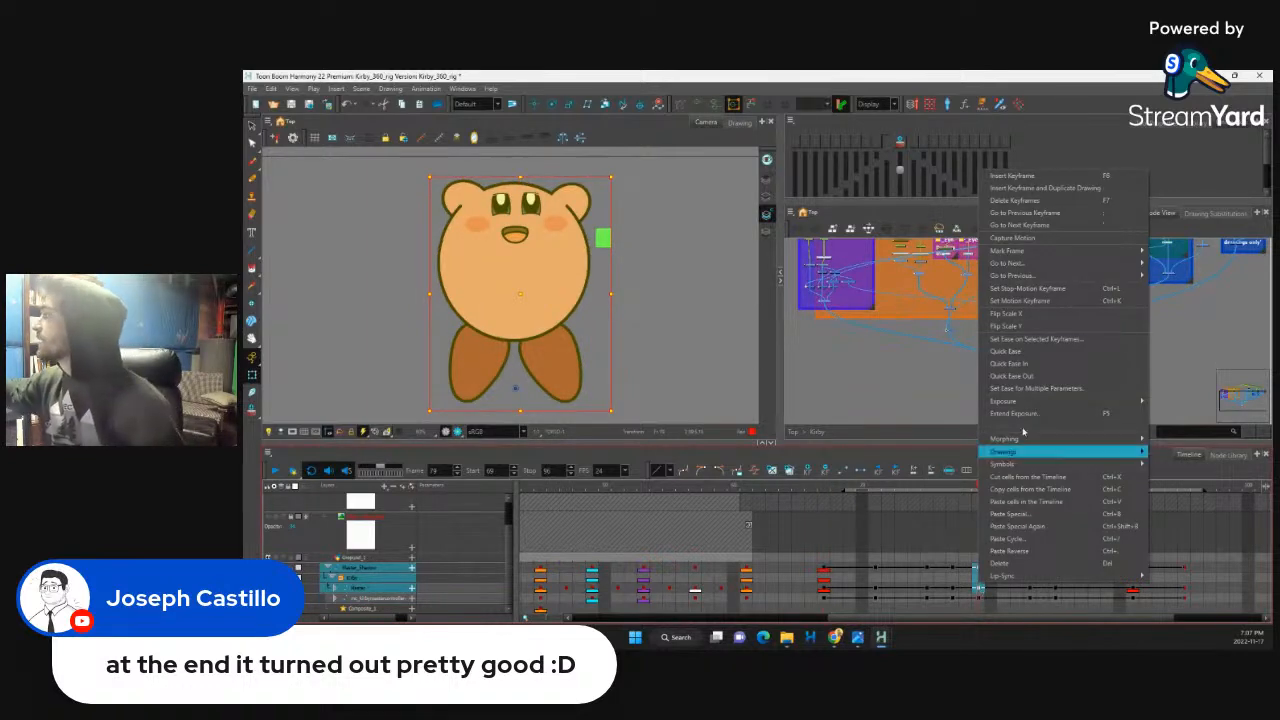
{"action": "mouse_move", "coordinate": [1140, 251]}
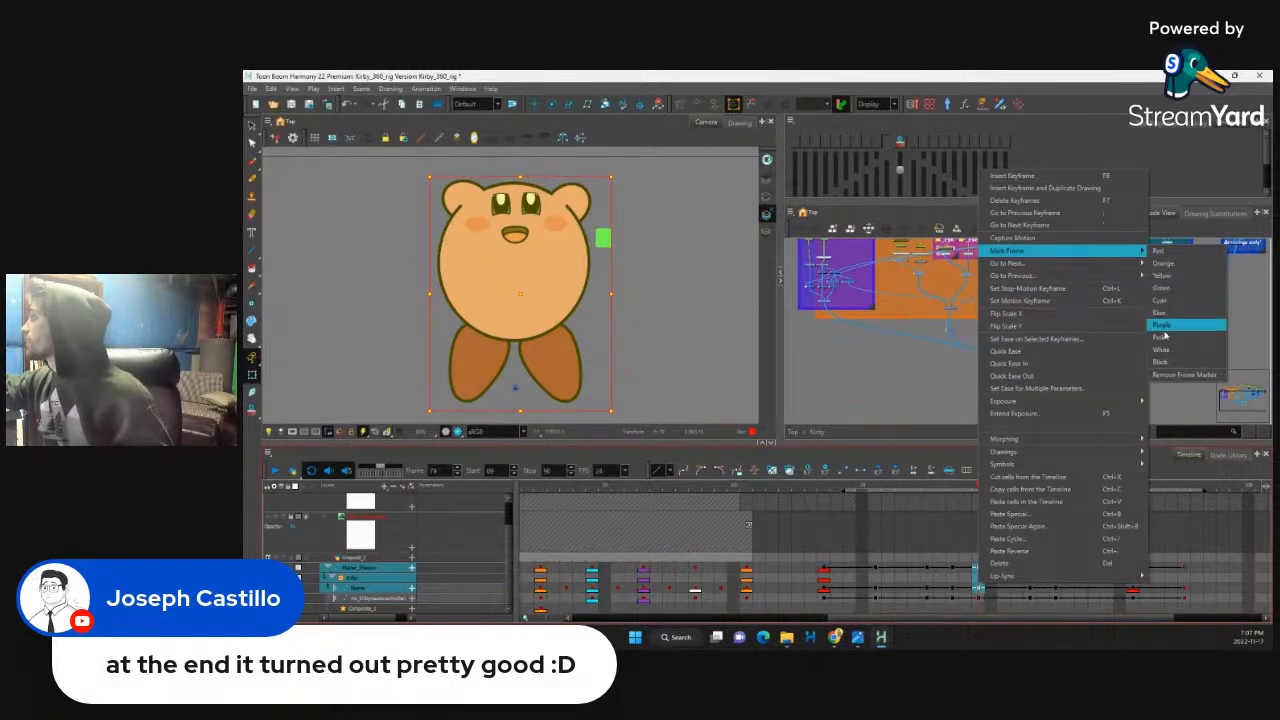
{"action": "left_click", "coordinate": [1173, 253]}
{"action": "left_click", "coordinate": [830, 590]}
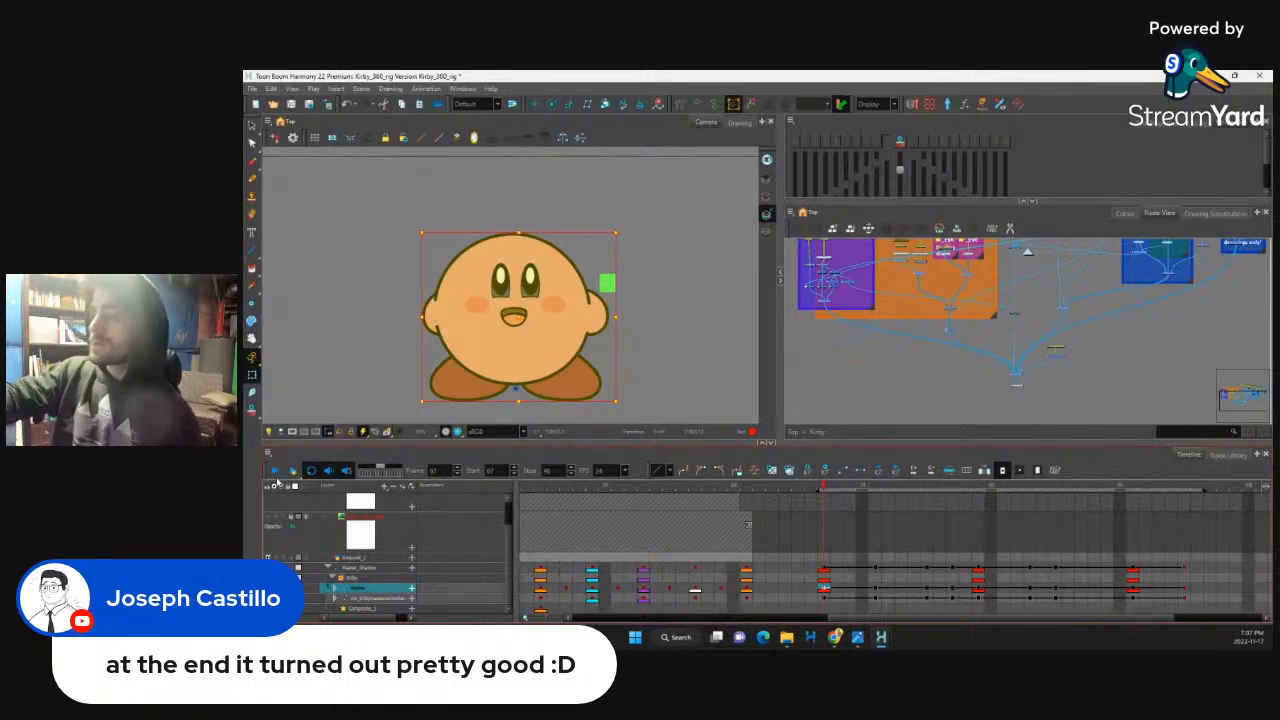
{"action": "left_click", "coordinate": [275, 471]}
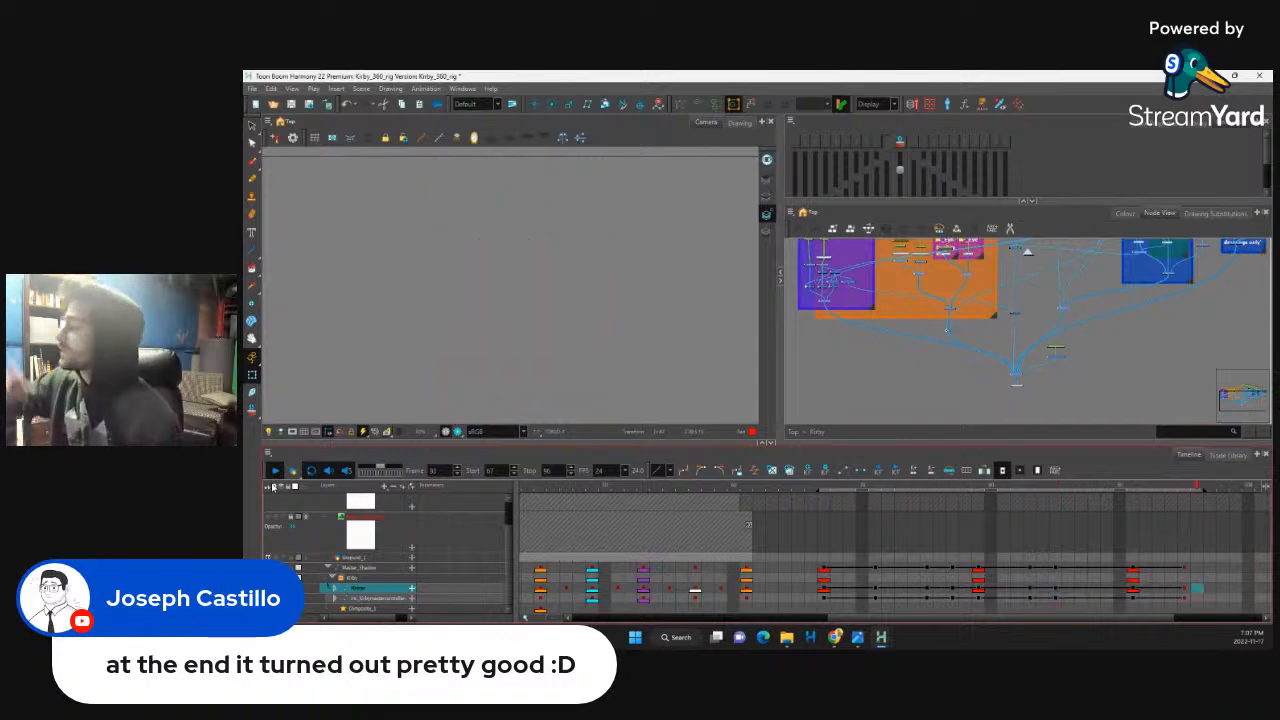
Step: Adjust the ease's right time ratio on all of Kirby's keyframes at frame 79 and apply it
{"action": "left_click", "coordinate": [979, 489]}
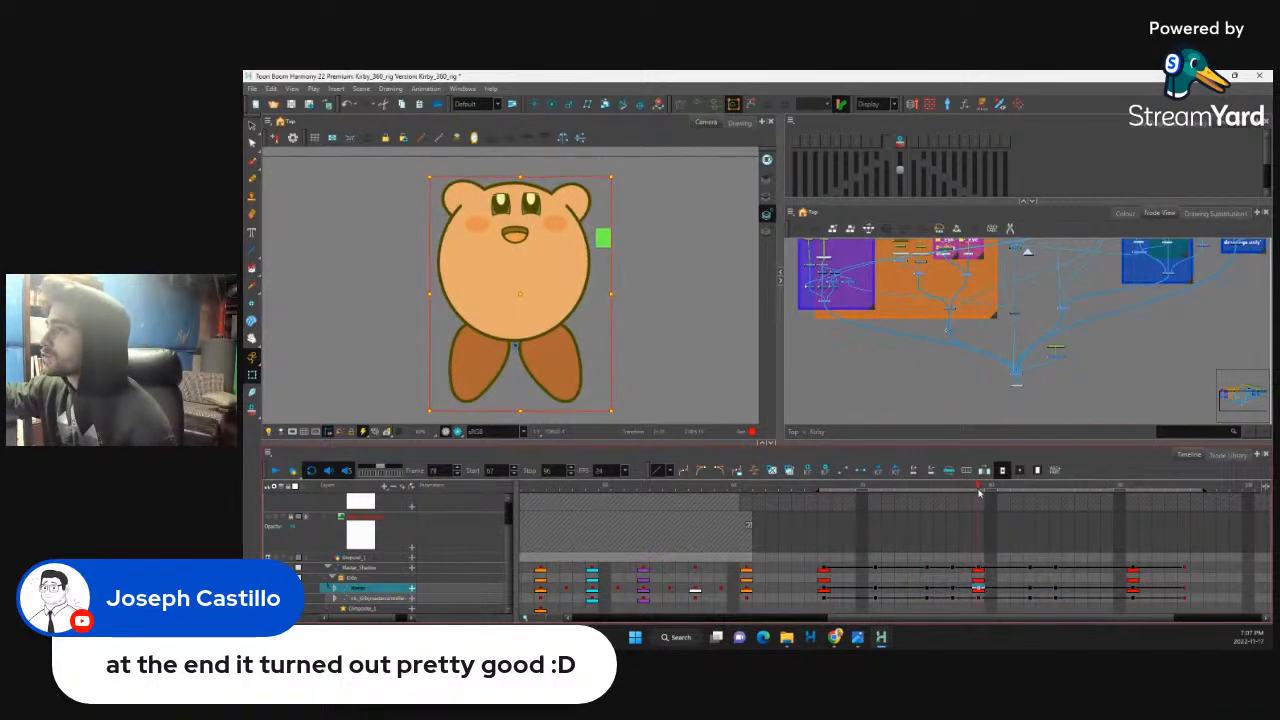
{"action": "left_click_drag", "start_coordinate": [980, 493], "coordinate": [969, 534]}
{"action": "left_click", "coordinate": [979, 573]}
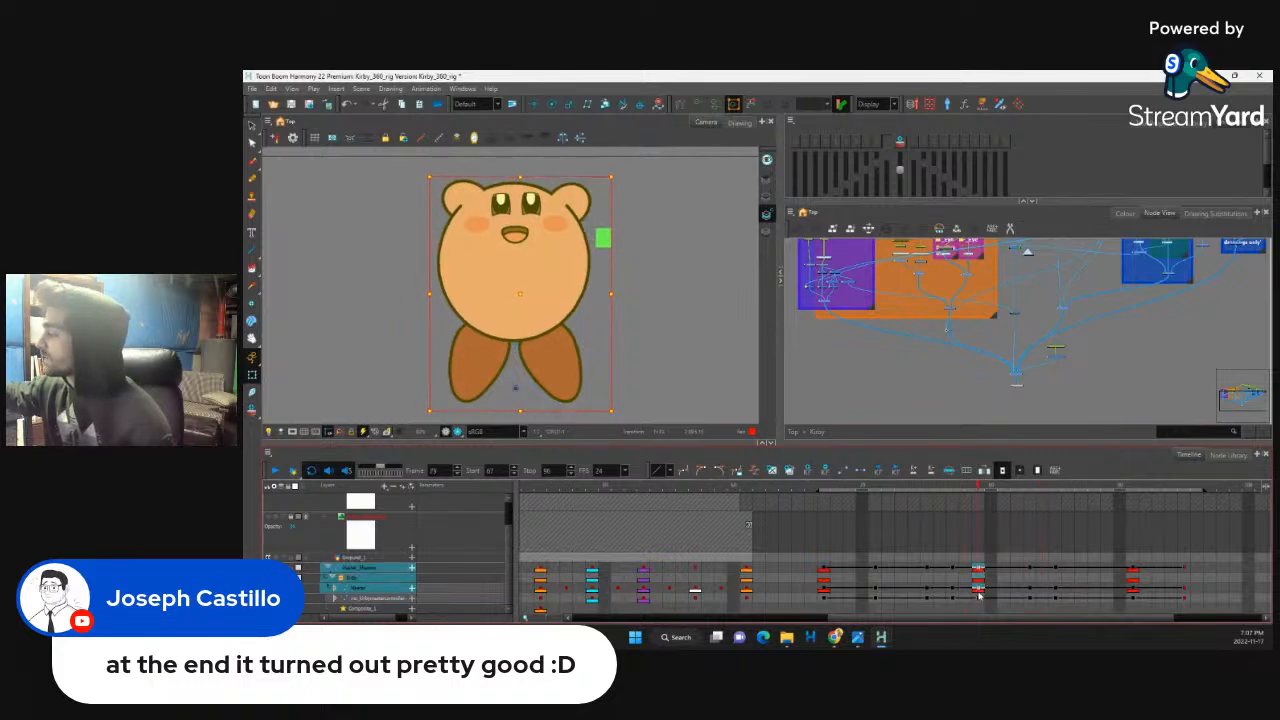
{"action": "left_click", "coordinate": [772, 471]}
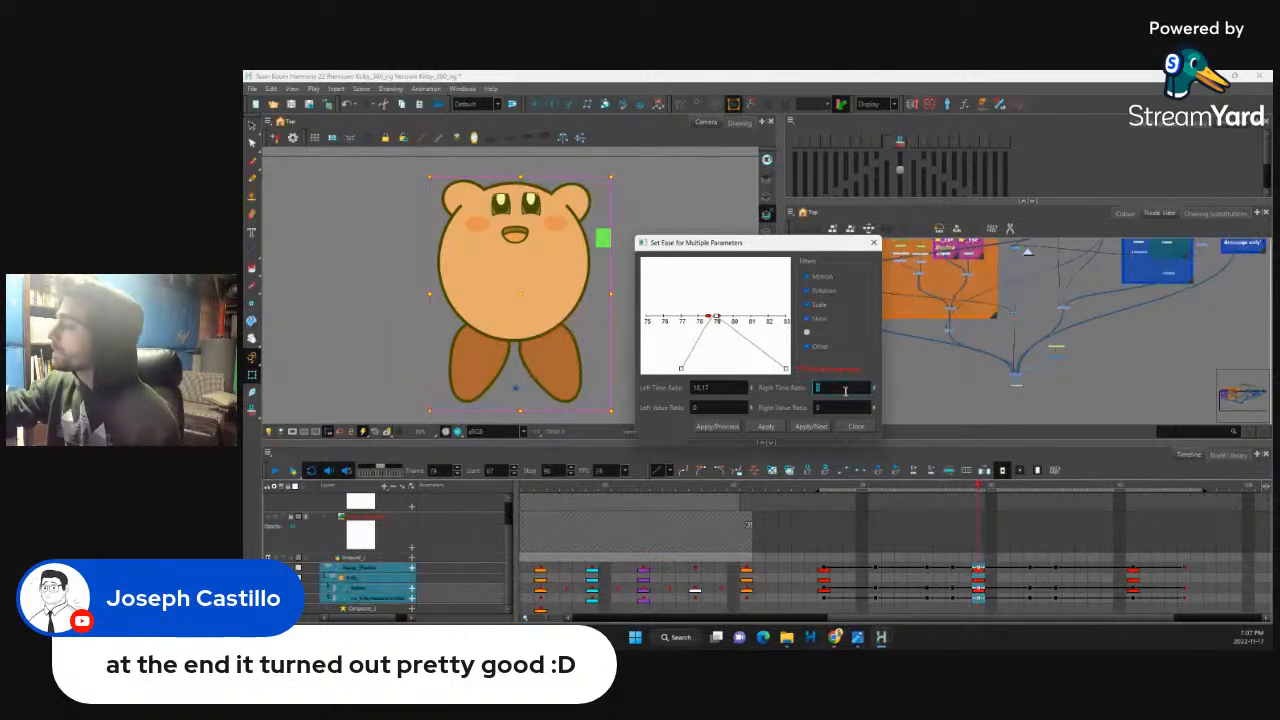
{"action": "left_click", "coordinate": [769, 426]}
{"action": "left_click", "coordinate": [857, 427]}
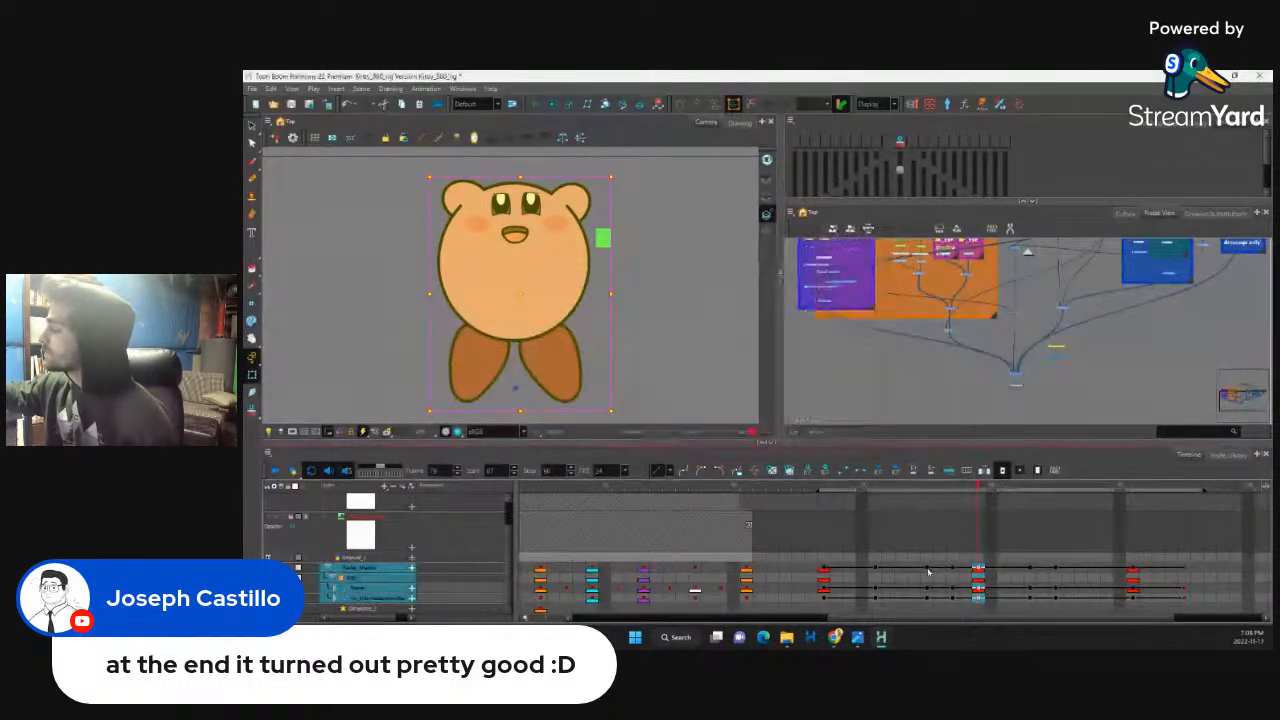
Step: Review Kirby's take-off and airborne poses by scrubbing frames 75 to 79 and playing the jump
{"action": "left_click", "coordinate": [927, 569]}
{"action": "left_click_drag", "start_coordinate": [928, 488], "coordinate": [980, 511]}
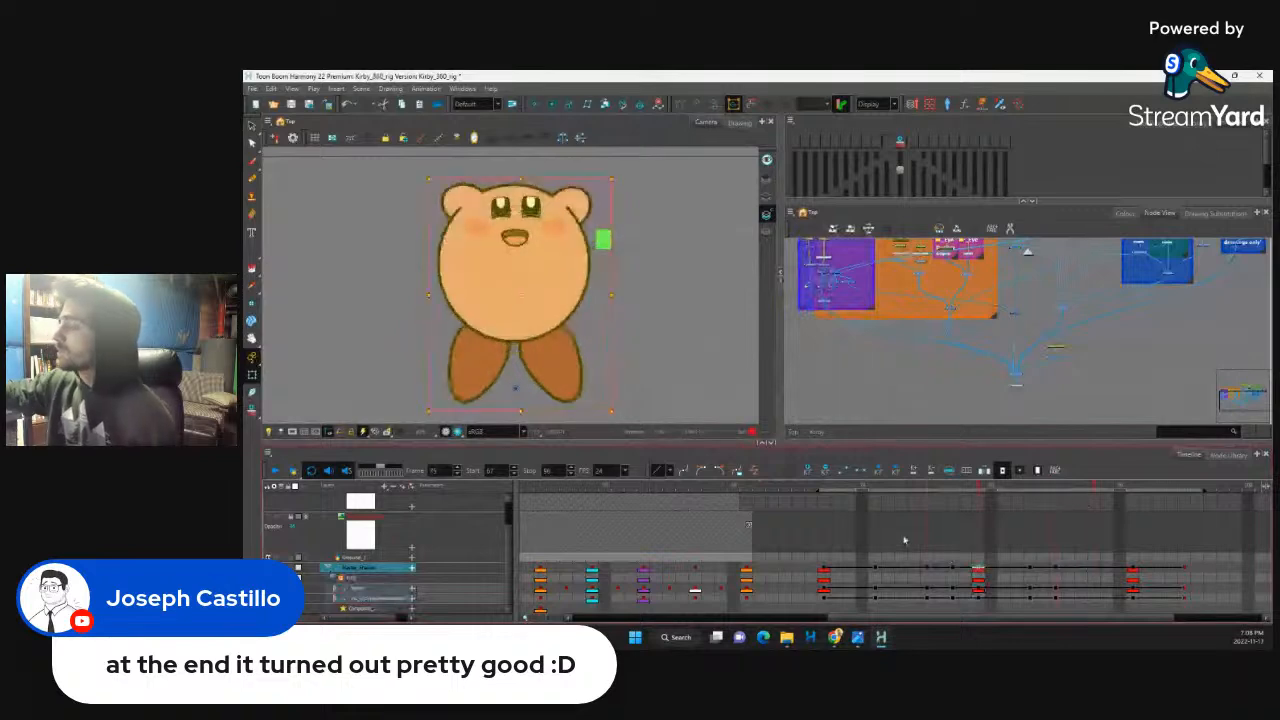
{"action": "left_click", "coordinate": [275, 471]}
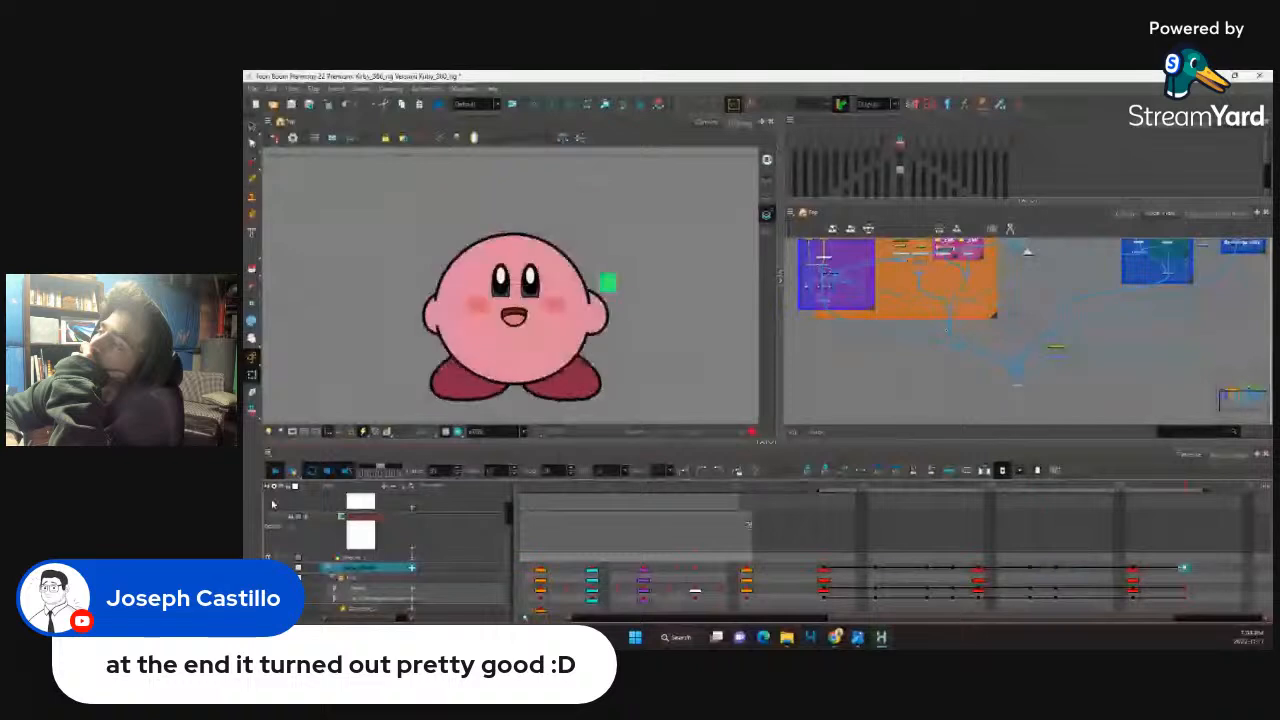
Step: Move Kirby's starting keyframes one frame earlier to frame 66 on all layers, and start the playback range at frame 66
{"action": "left_click", "coordinate": [825, 589]}
{"action": "left_click_drag", "start_coordinate": [826, 488], "coordinate": [887, 492]}
{"action": "left_click", "coordinate": [877, 588]}
{"action": "left_click", "coordinate": [889, 589]}
{"action": "left_click", "coordinate": [889, 570]}
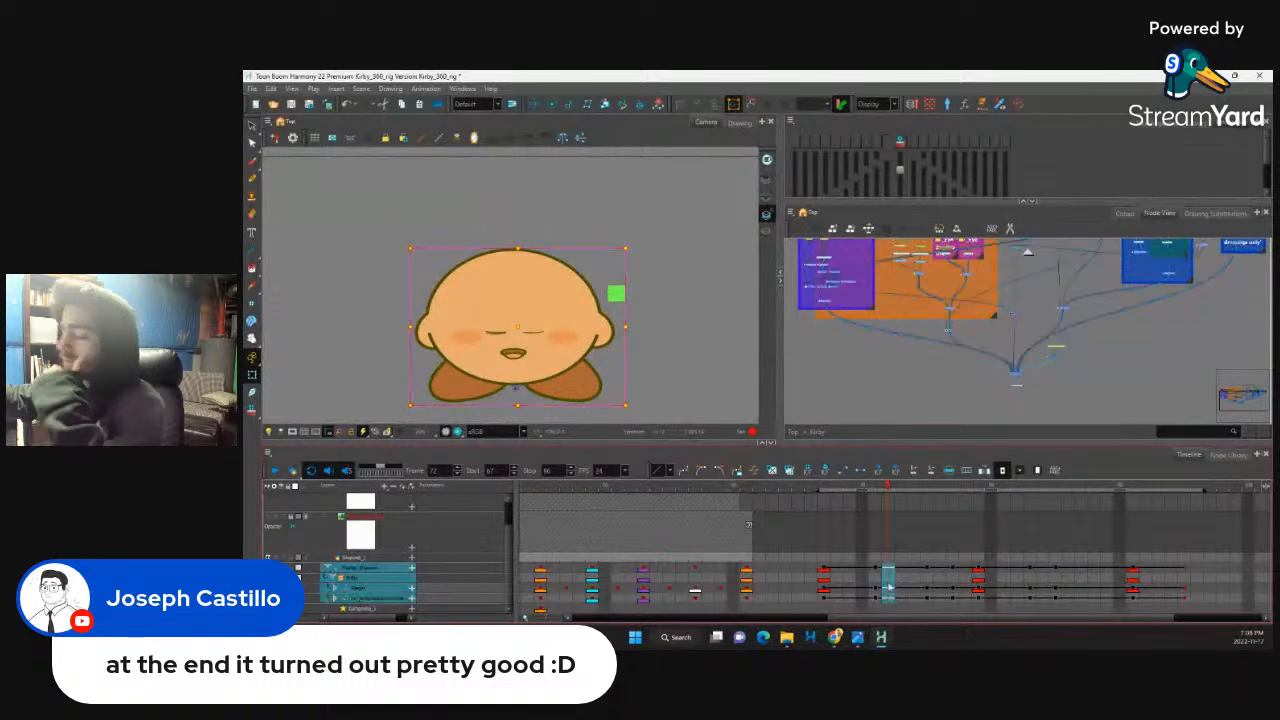
{"action": "left_click", "coordinate": [825, 575], "text": "shift"}
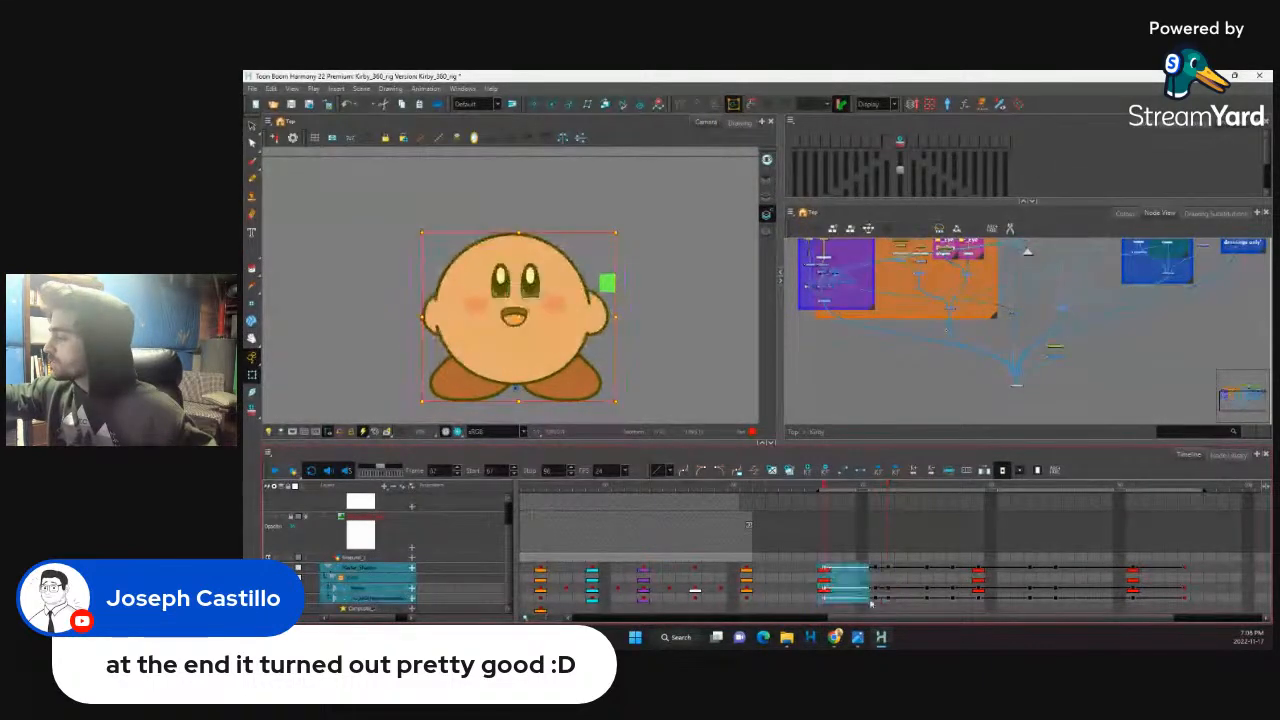
{"action": "left_click_drag", "start_coordinate": [817, 571], "coordinate": [810, 570]}
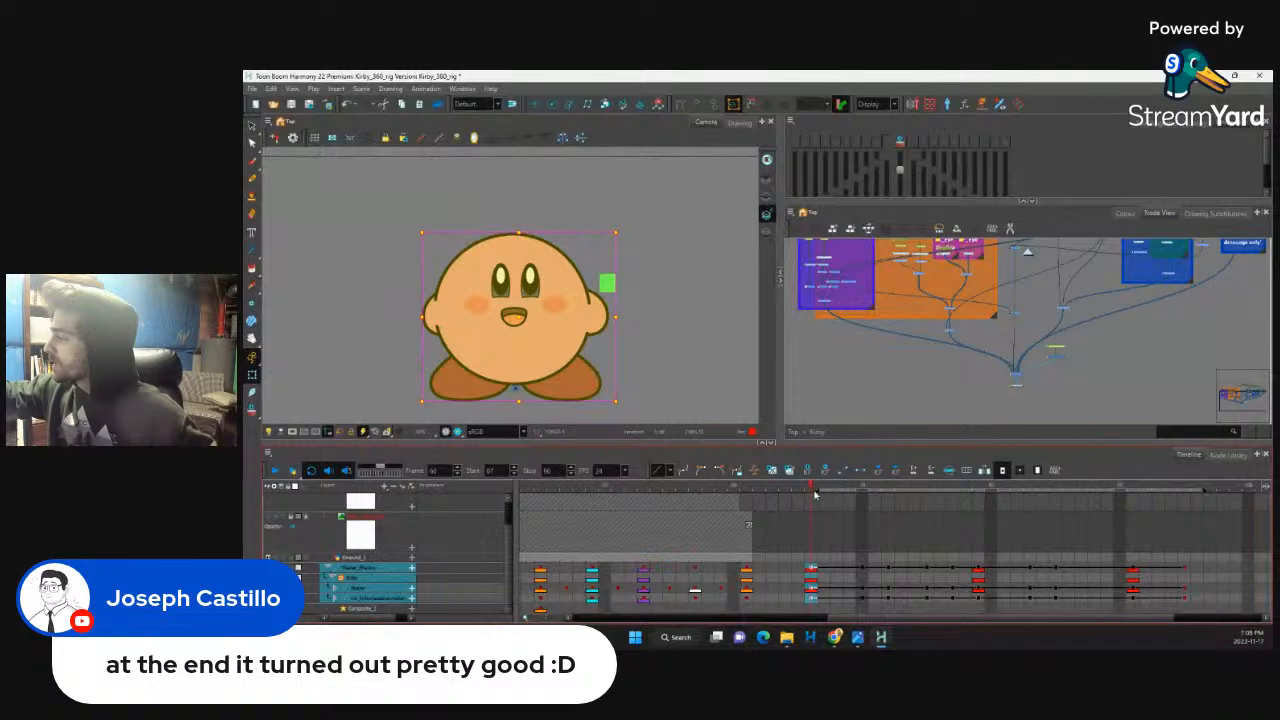
{"action": "key", "text": "period"}
{"action": "key", "text": "period"}
{"action": "key", "text": "period"}
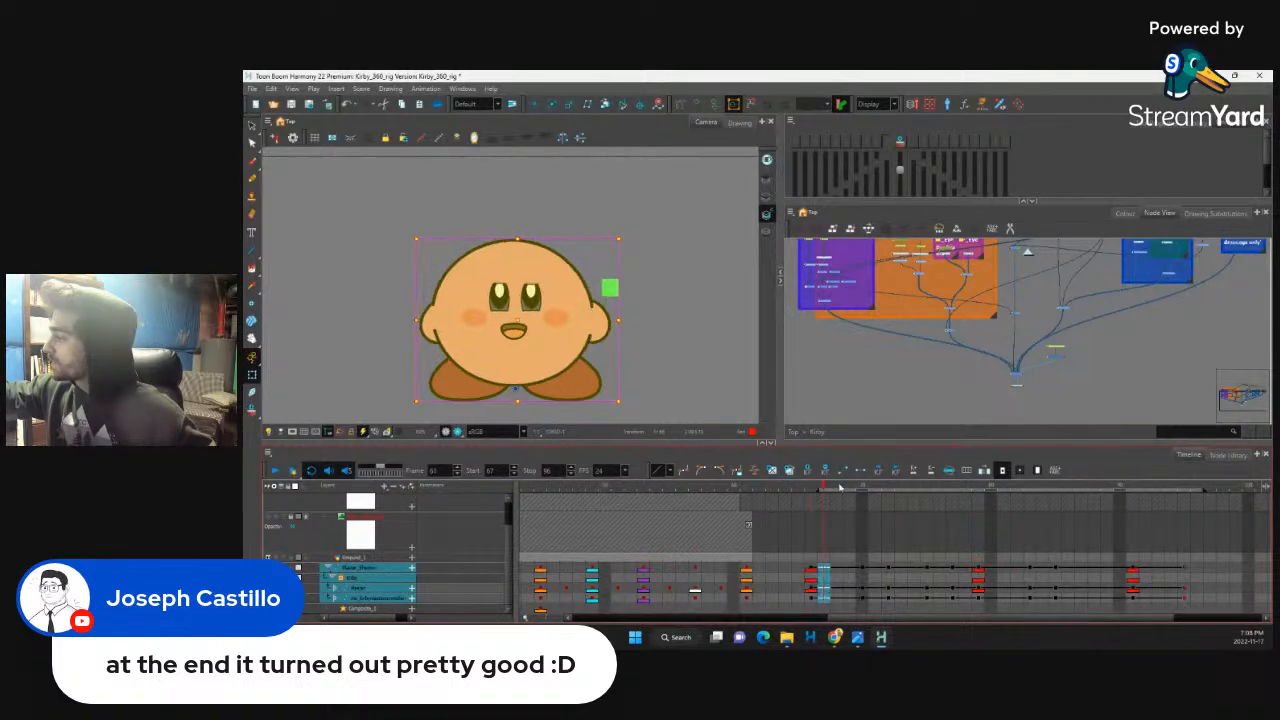
Step: Examine Kirby's closed eyes and mouth up close in the squashed anticipation pose at frame 72
{"action": "left_click", "coordinate": [888, 588]}
{"action": "left_click", "coordinate": [520, 354]}
{"action": "key", "text": "b"}
{"action": "key", "text": "b"}
{"action": "key", "text": "shift+b"}
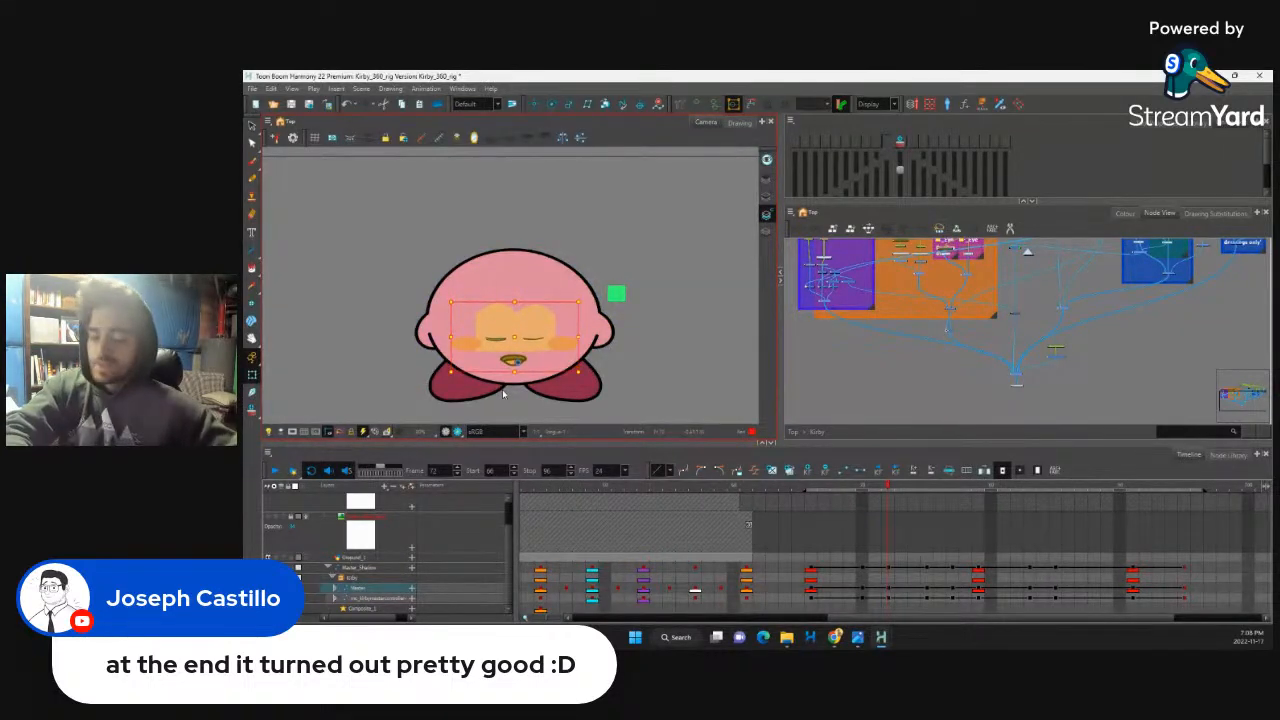
{"action": "key", "text": "2"}
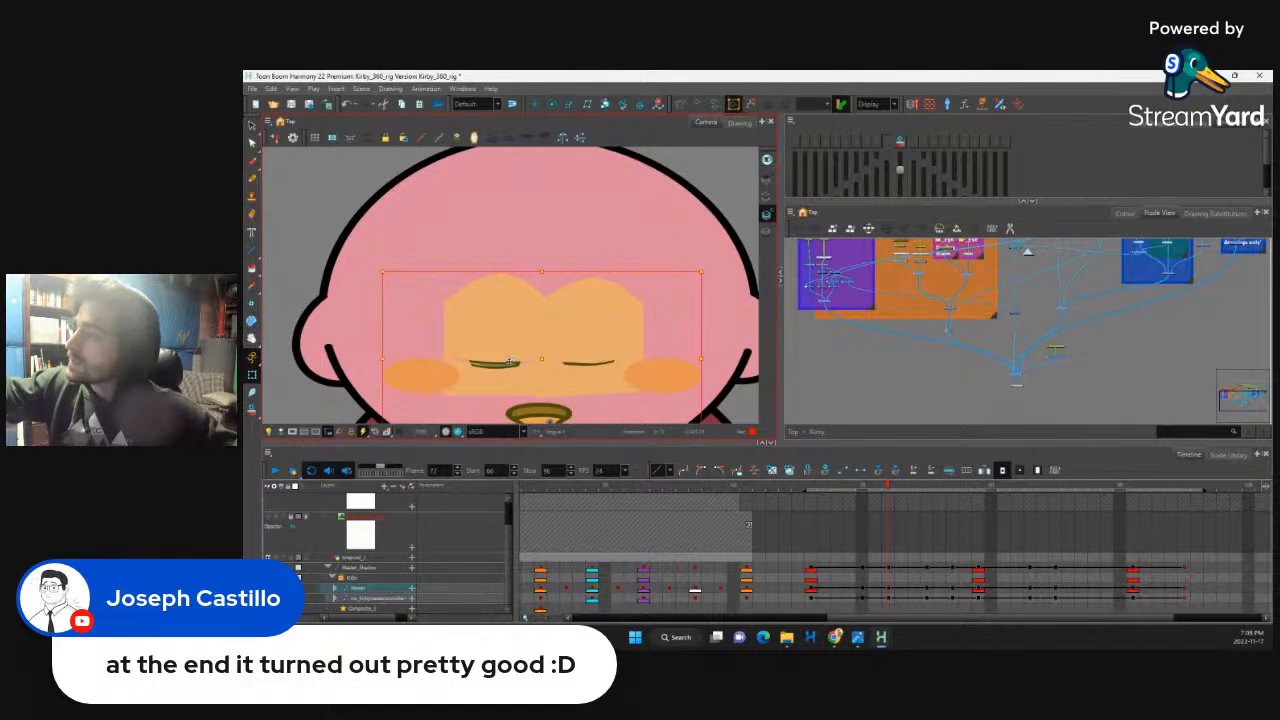
{"action": "left_click", "coordinate": [497, 320]}
{"action": "left_click_drag", "start_coordinate": [497, 320], "coordinate": [495, 322]}
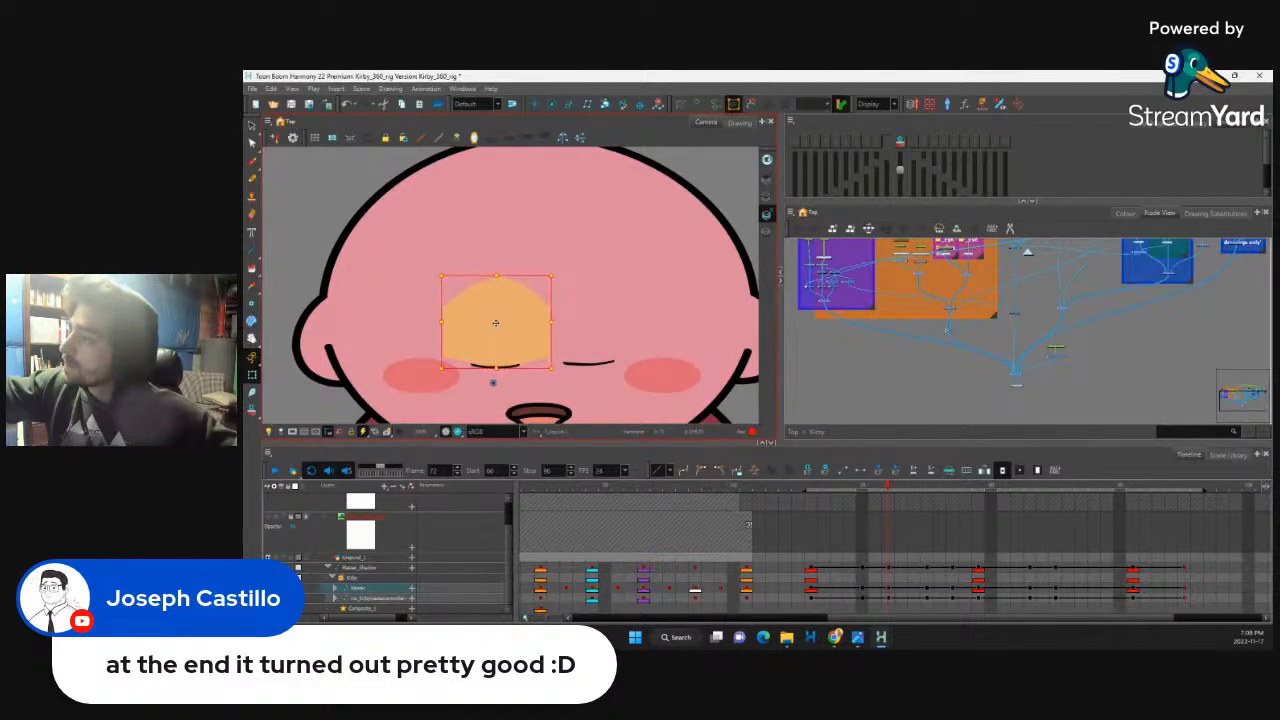
{"action": "left_click", "coordinate": [592, 362]}
{"action": "left_click_drag", "start_coordinate": [627, 400], "coordinate": [620, 323]}
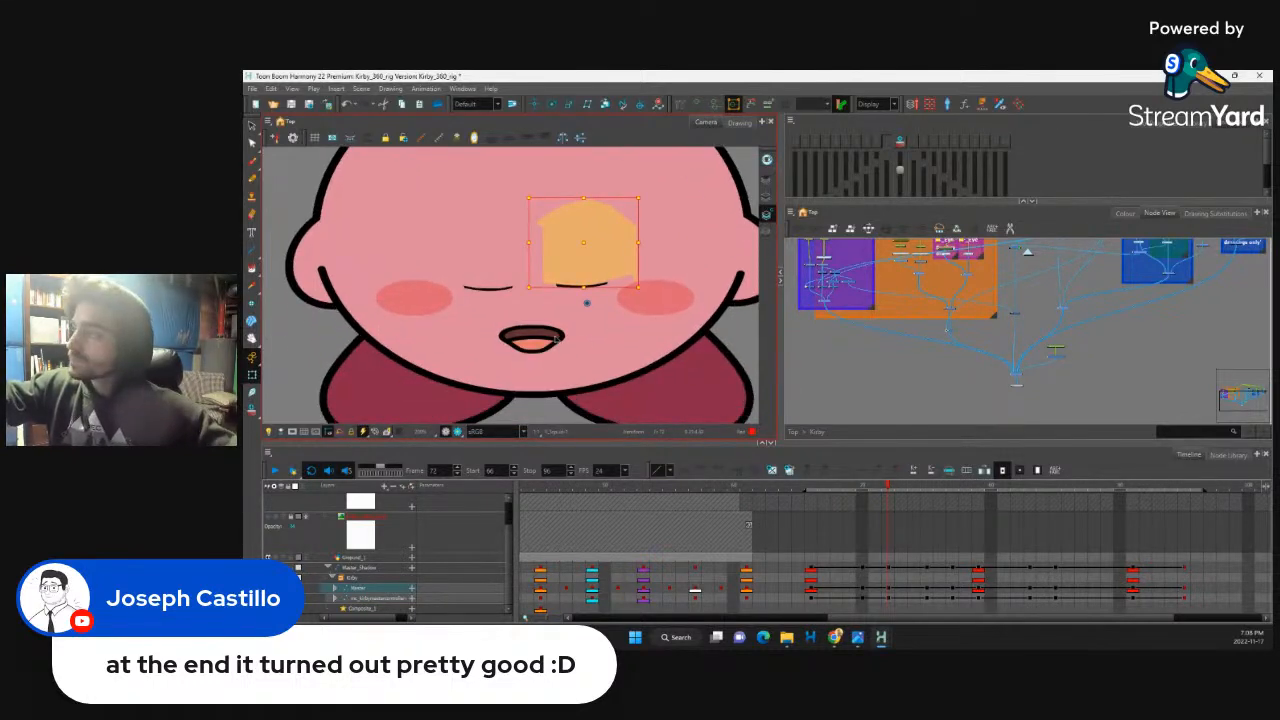
{"action": "left_click", "coordinate": [556, 340]}
{"action": "key", "text": "b"}
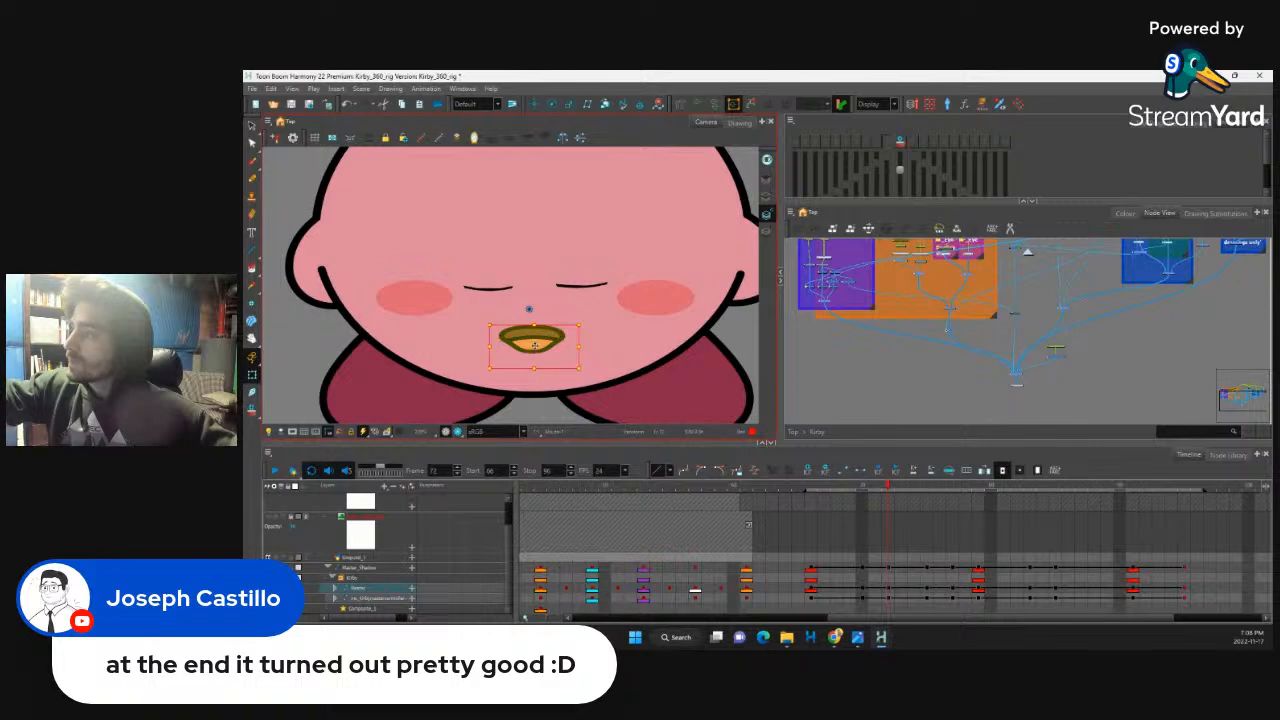
{"action": "key", "text": "1"}
{"action": "scroll", "coordinate": [571, 349], "scroll_direction": "down", "scroll_amount": 2}
{"action": "scroll", "coordinate": [868, 574], "scroll_direction": "down", "scroll_amount": 2}
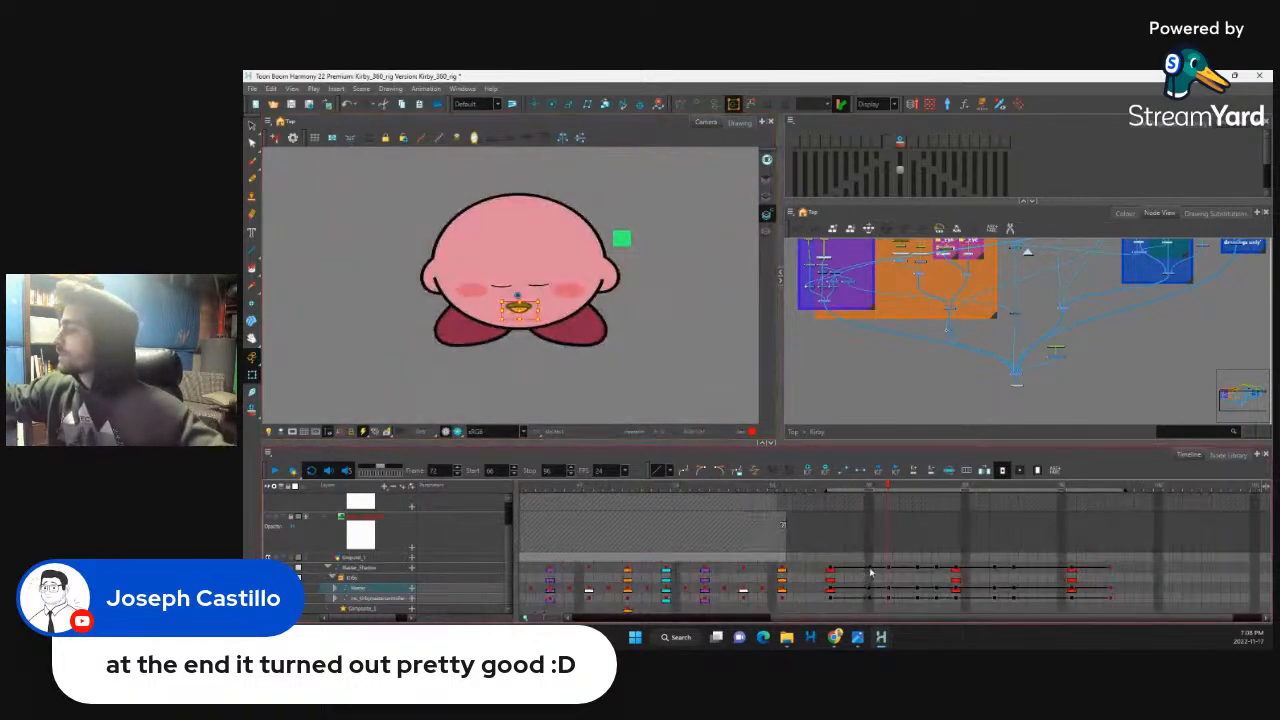
Step: Select the arms' parent peg in the take-off pose at frame 75 and collapse its layers in the timeline
{"action": "left_click", "coordinate": [890, 568]}
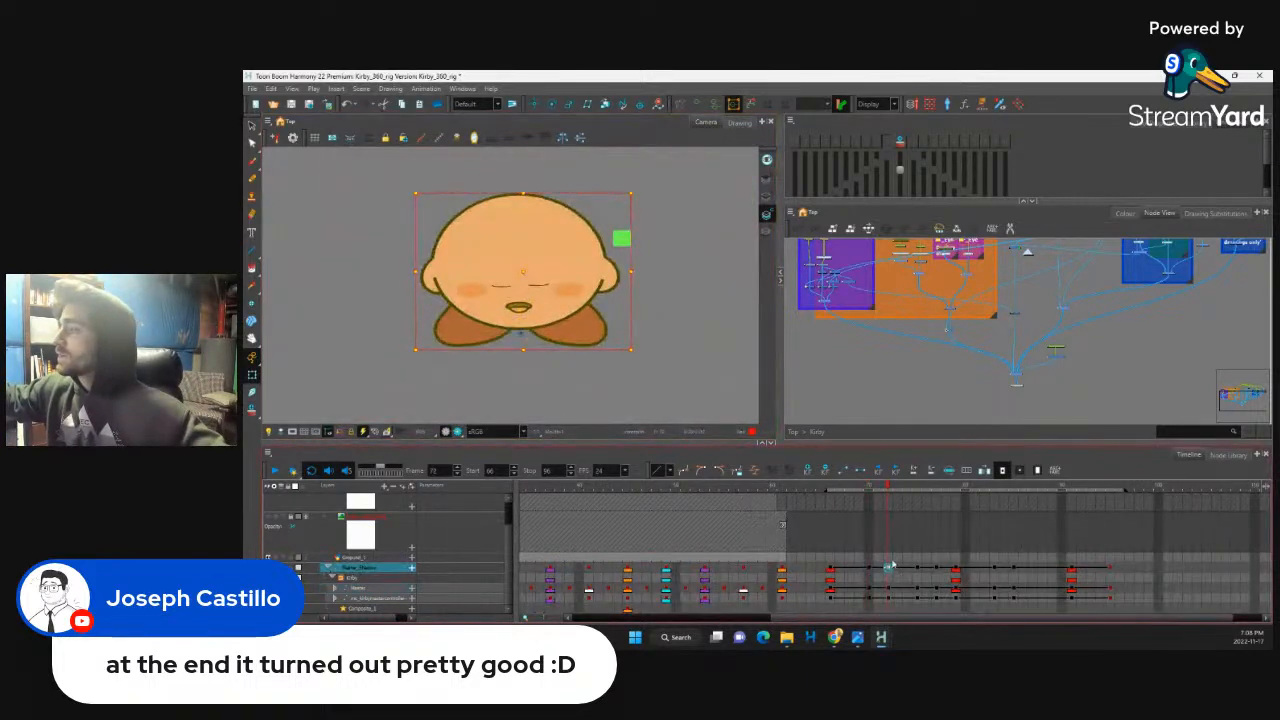
{"action": "left_click_drag", "start_coordinate": [886, 487], "coordinate": [916, 535]}
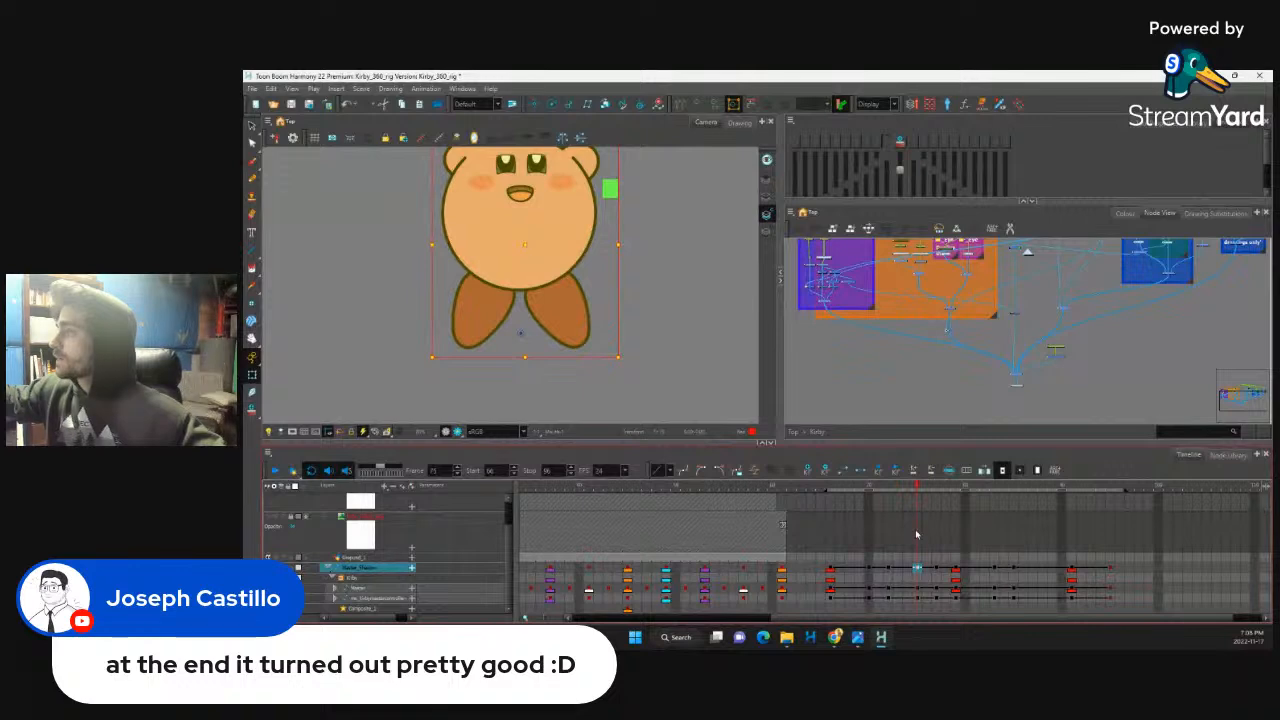
{"action": "left_click_drag", "start_coordinate": [632, 210], "coordinate": [647, 315]}
{"action": "left_click", "coordinate": [606, 258]}
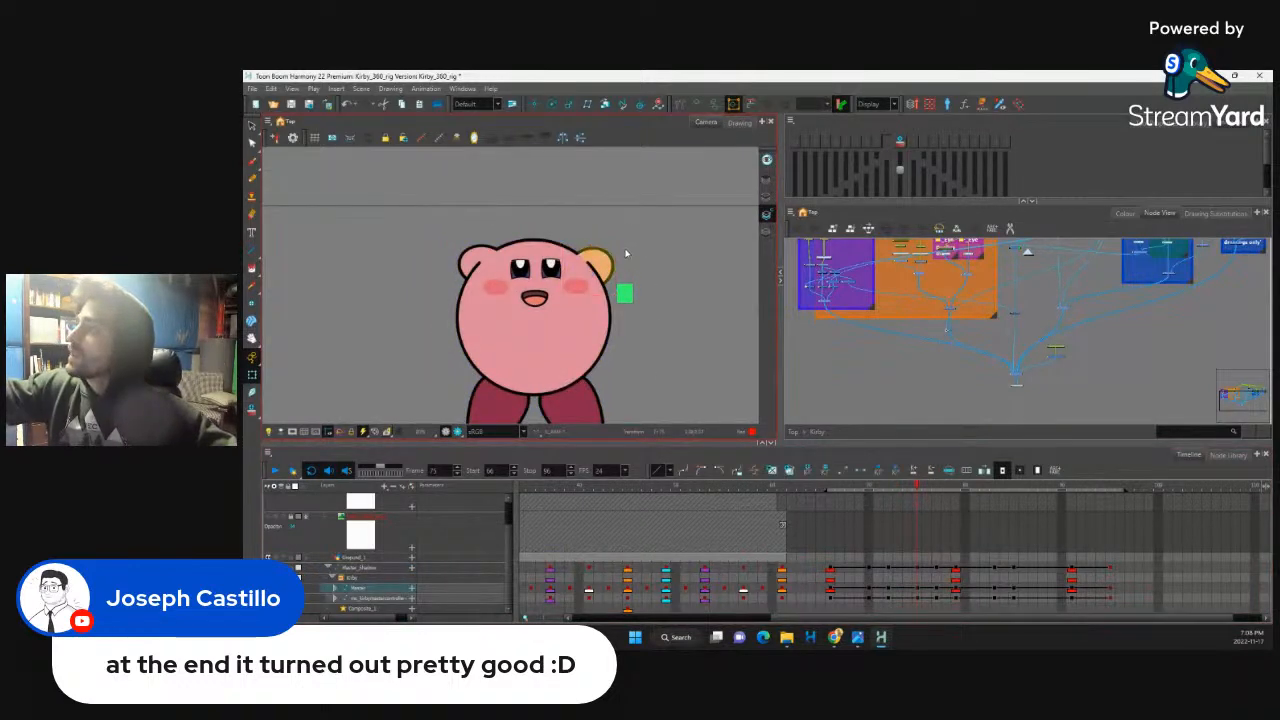
{"action": "key", "text": "b"}
{"action": "left_click", "coordinate": [626, 251]}
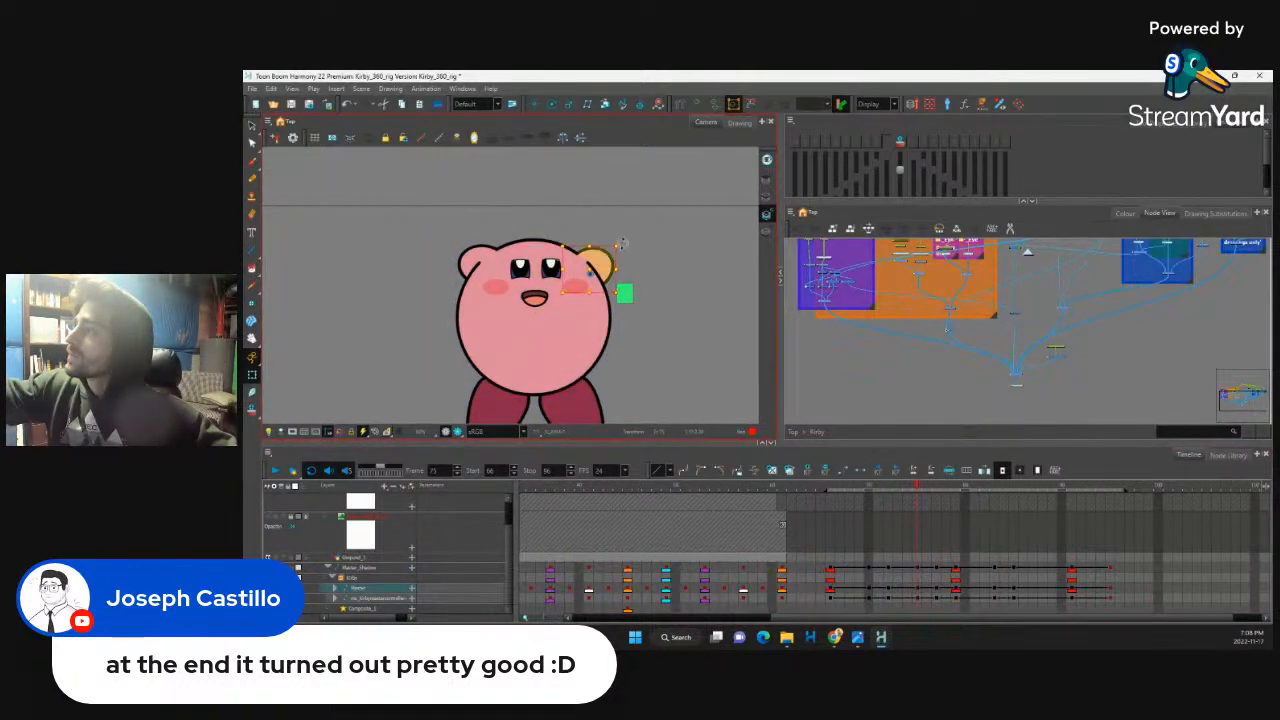
{"action": "left_click", "coordinate": [623, 288]}
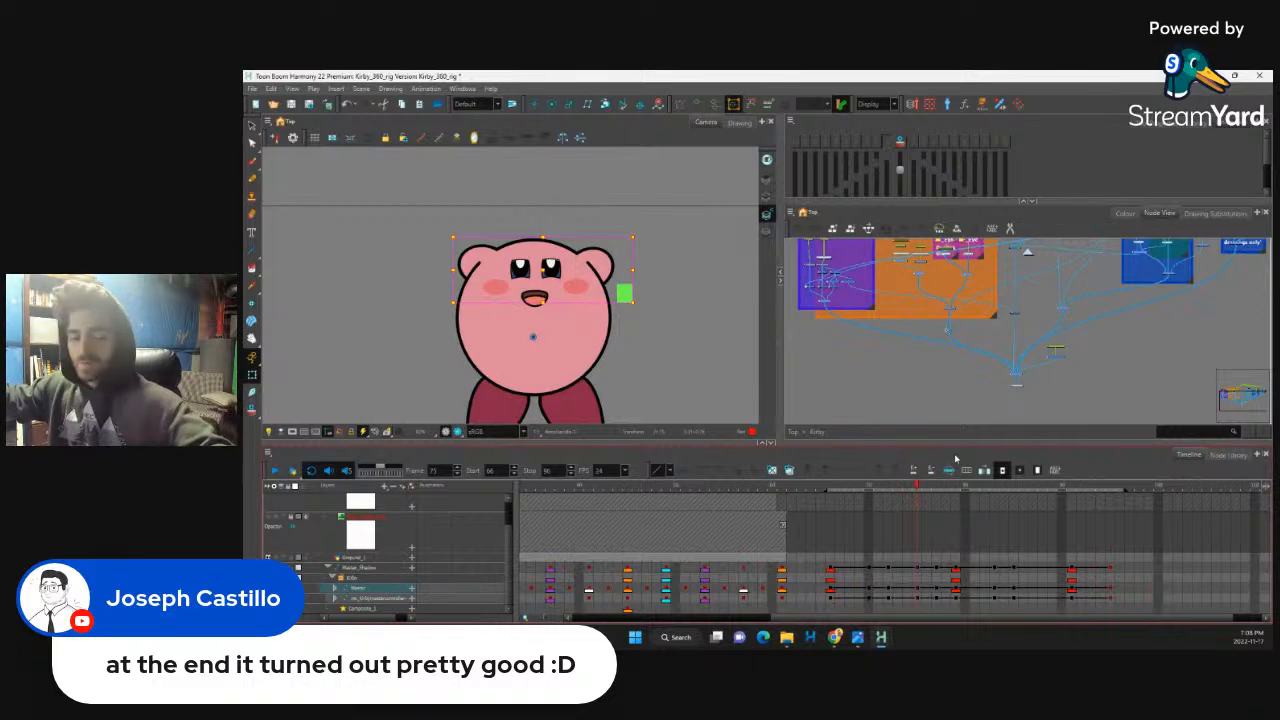
{"action": "key", "text": "o"}
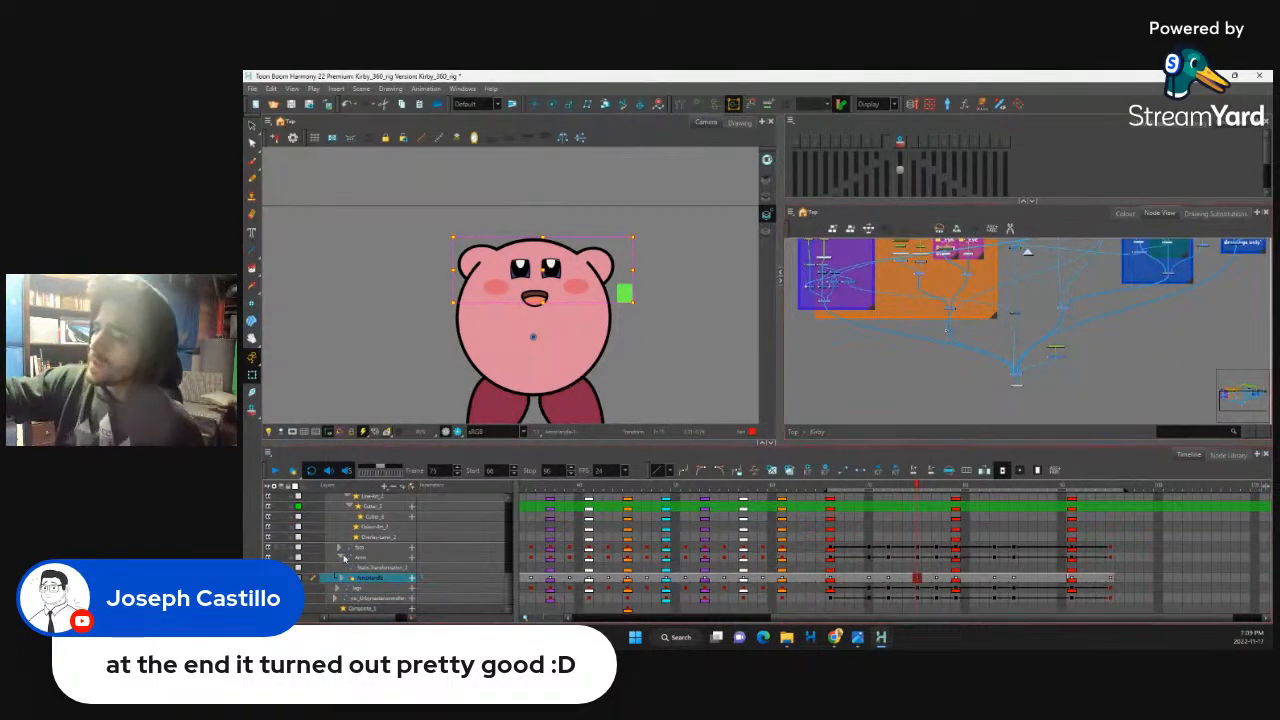
{"action": "left_click", "coordinate": [341, 557]}
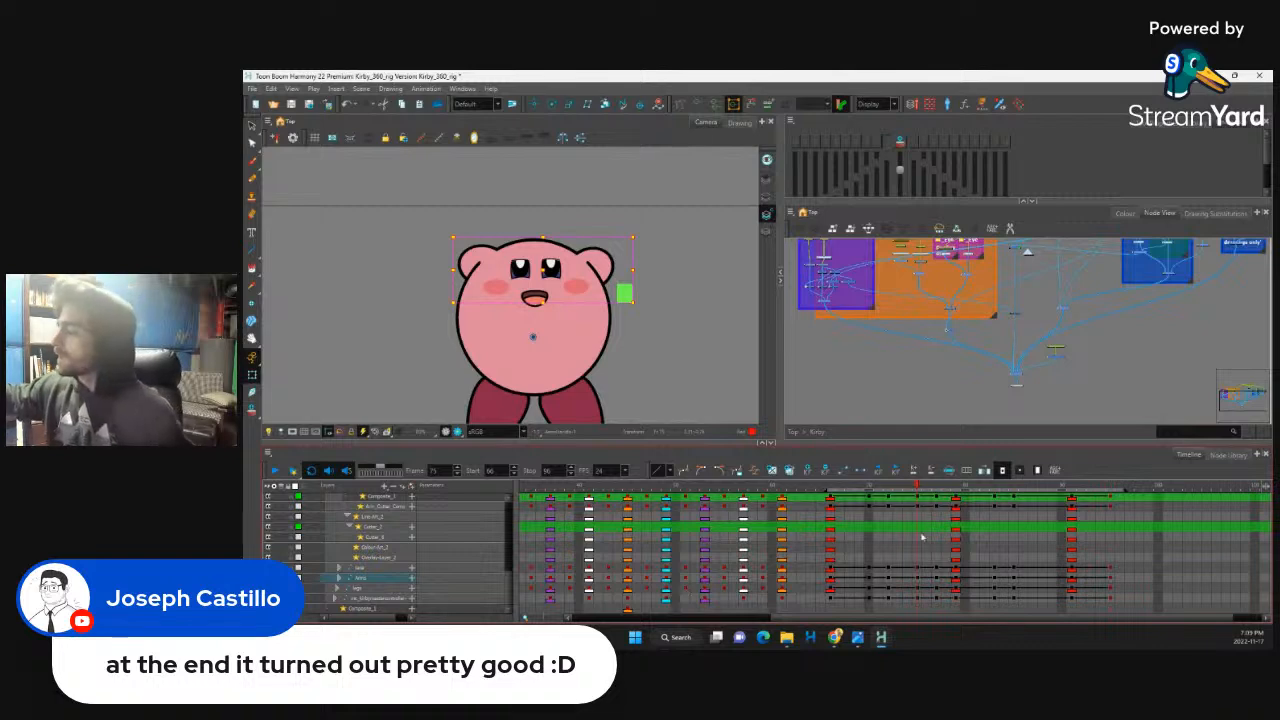
Step: At frame 75, lower Kirby's viewer-right arm slightly and rotate the viewer-left arm down to the body's side
{"action": "left_click", "coordinate": [918, 578]}
{"action": "left_click", "coordinate": [937, 579]}
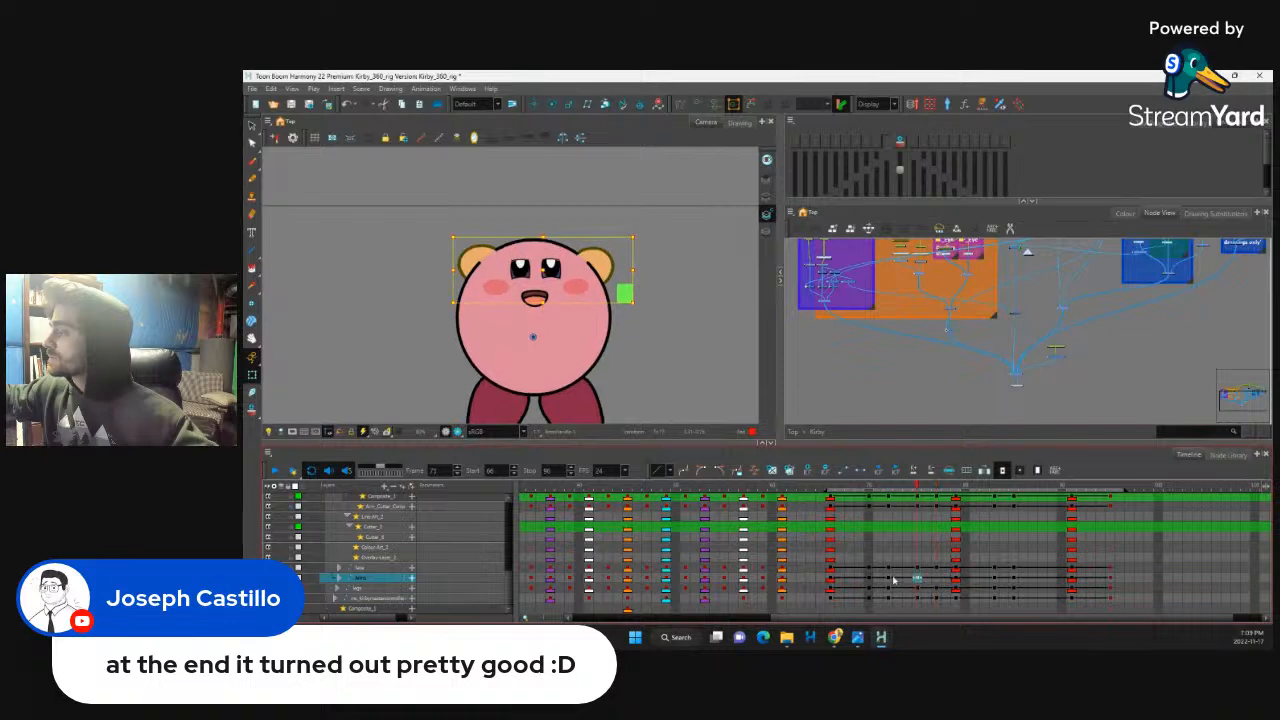
{"action": "left_click", "coordinate": [888, 579]}
{"action": "left_click", "coordinate": [920, 580]}
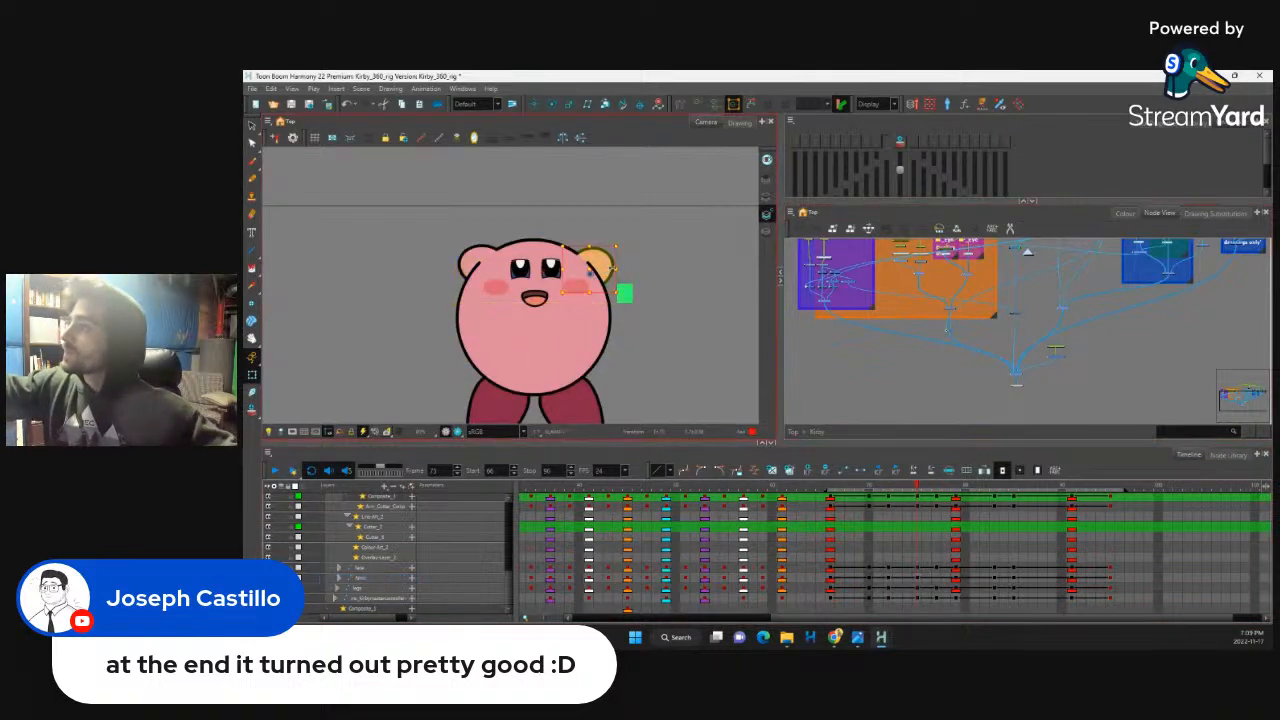
{"action": "left_click_drag", "start_coordinate": [627, 247], "coordinate": [613, 272]}
{"action": "left_click", "coordinate": [481, 256]}
{"action": "left_click_drag", "start_coordinate": [483, 270], "coordinate": [465, 302]}
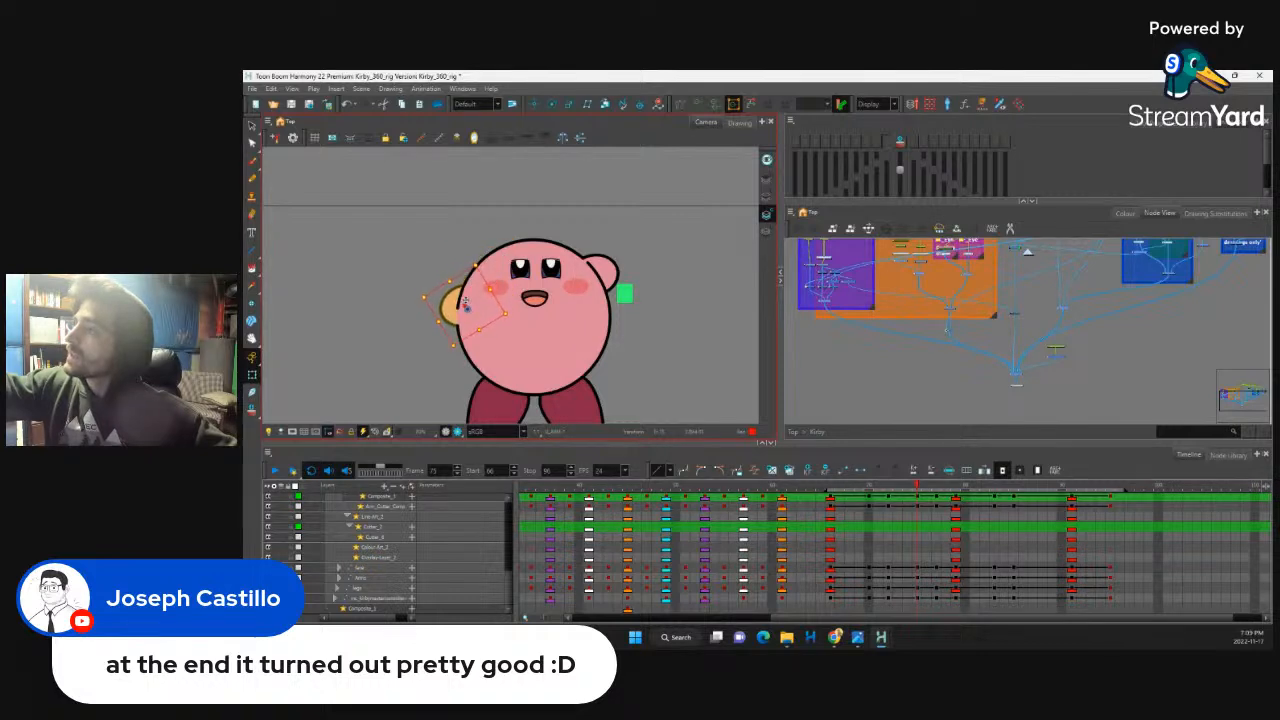
Step: Play the jump and compare the arms' poses at frames 72 and 75
{"action": "left_click", "coordinate": [907, 575]}
{"action": "left_click_drag", "start_coordinate": [908, 490], "coordinate": [829, 523]}
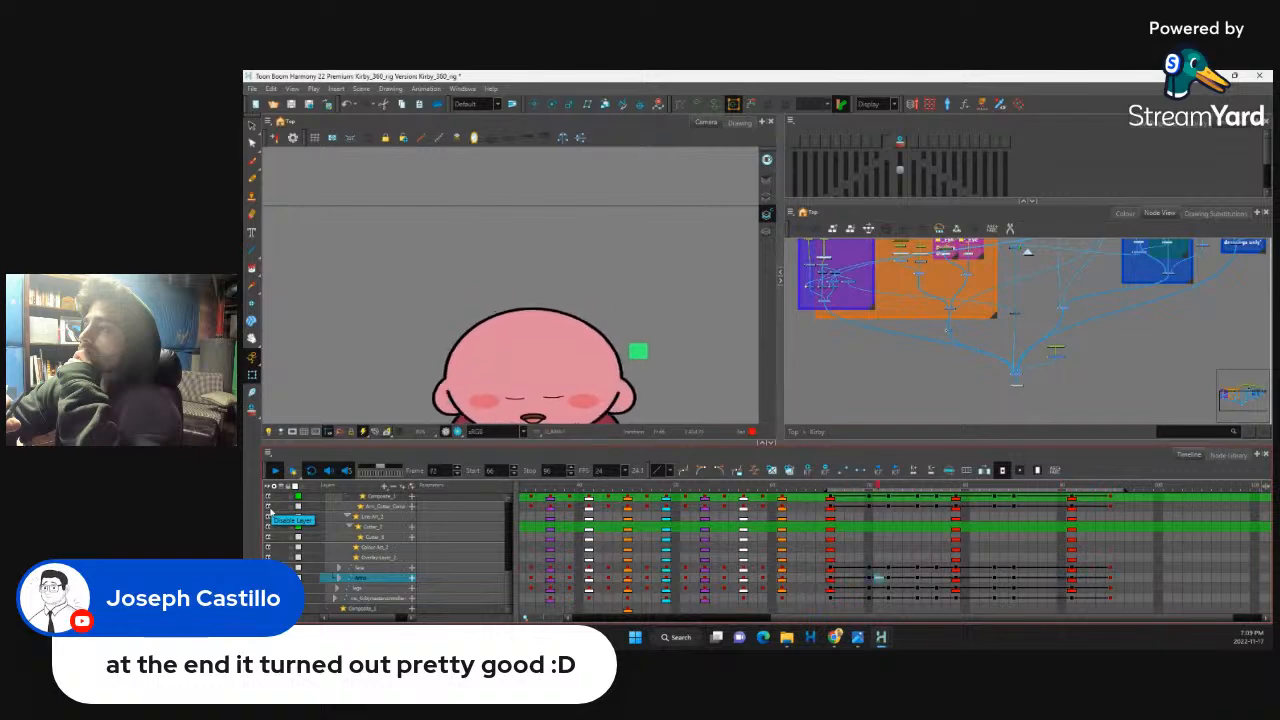
{"action": "left_click", "coordinate": [888, 577]}
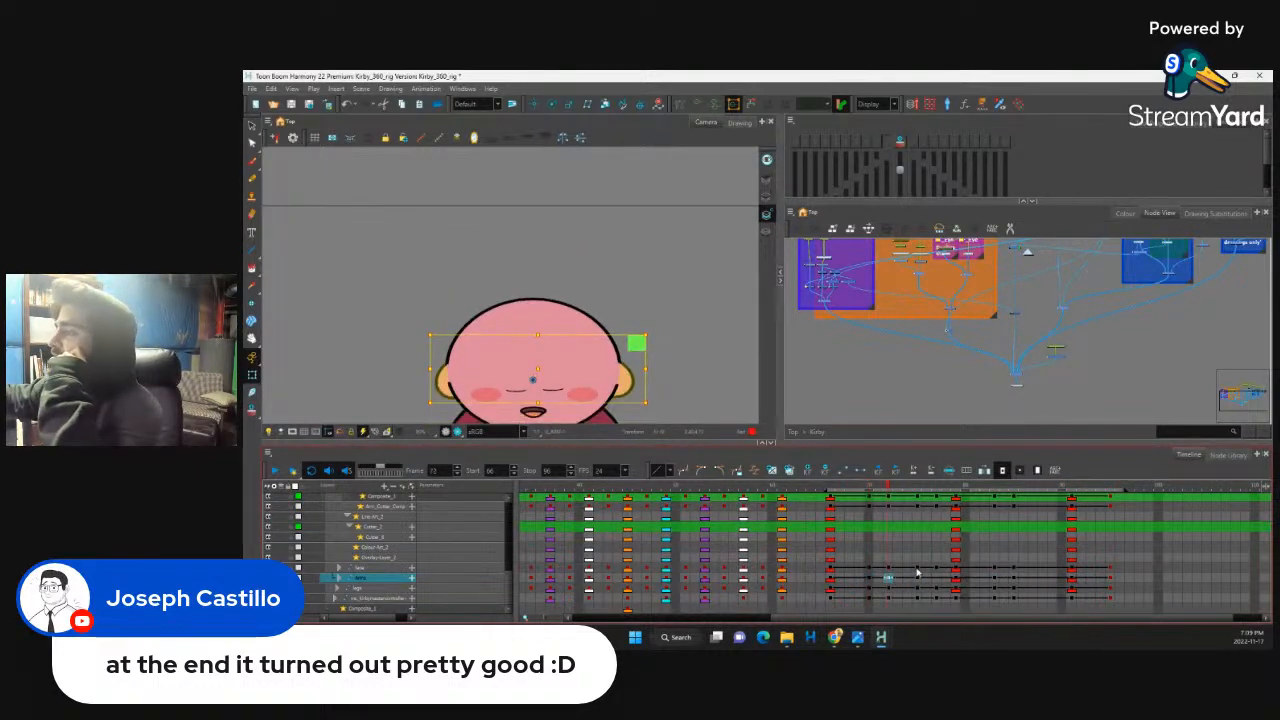
{"action": "left_click", "coordinate": [918, 579]}
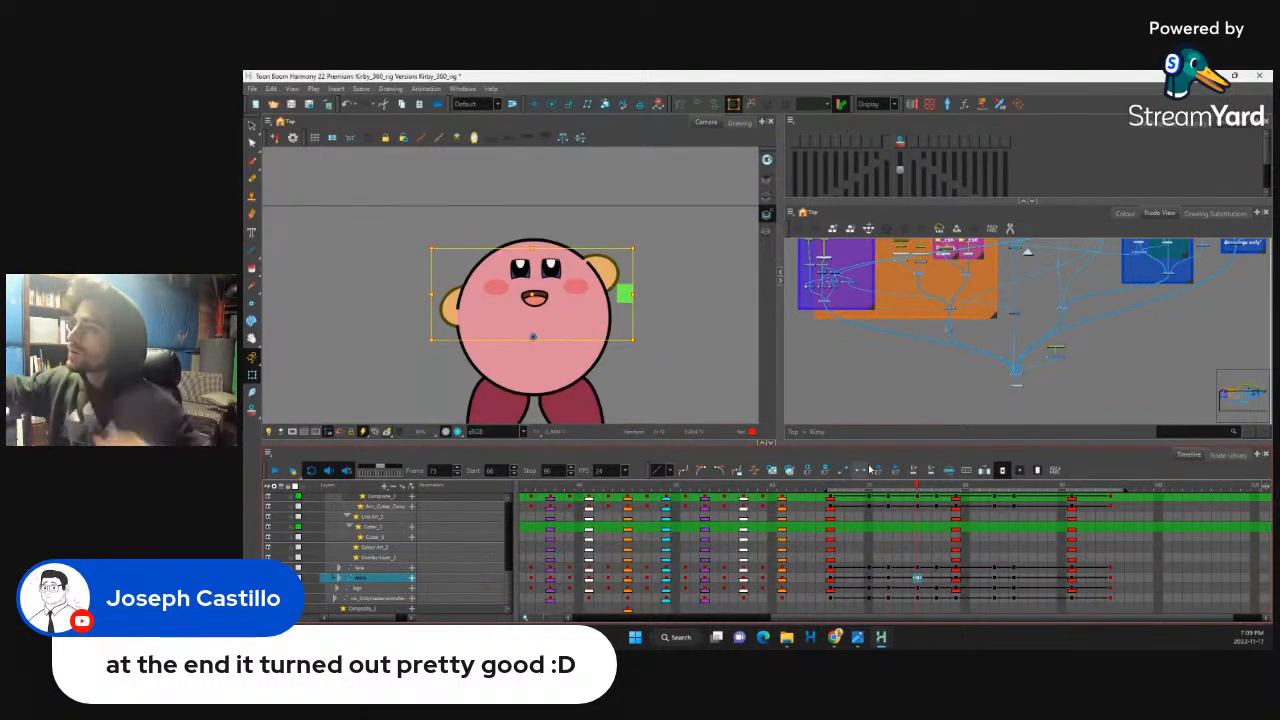
Step: Rotate Kirby's viewer-left arm slightly downward in the anticipation pose at frame 72 and compare it with frame 75
{"action": "left_click", "coordinate": [887, 578]}
{"action": "left_click", "coordinate": [445, 385]}
{"action": "left_click_drag", "start_coordinate": [433, 413], "coordinate": [458, 382]}
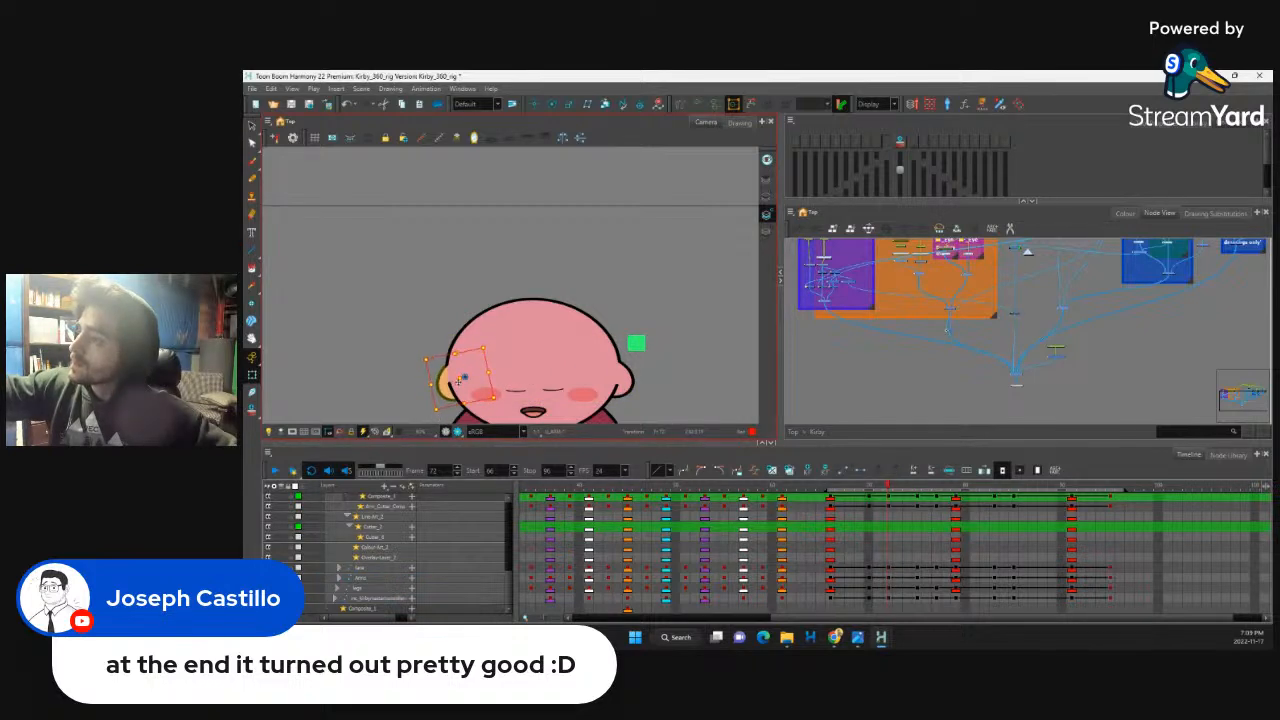
{"action": "left_click_drag", "start_coordinate": [604, 376], "coordinate": [606, 304]}
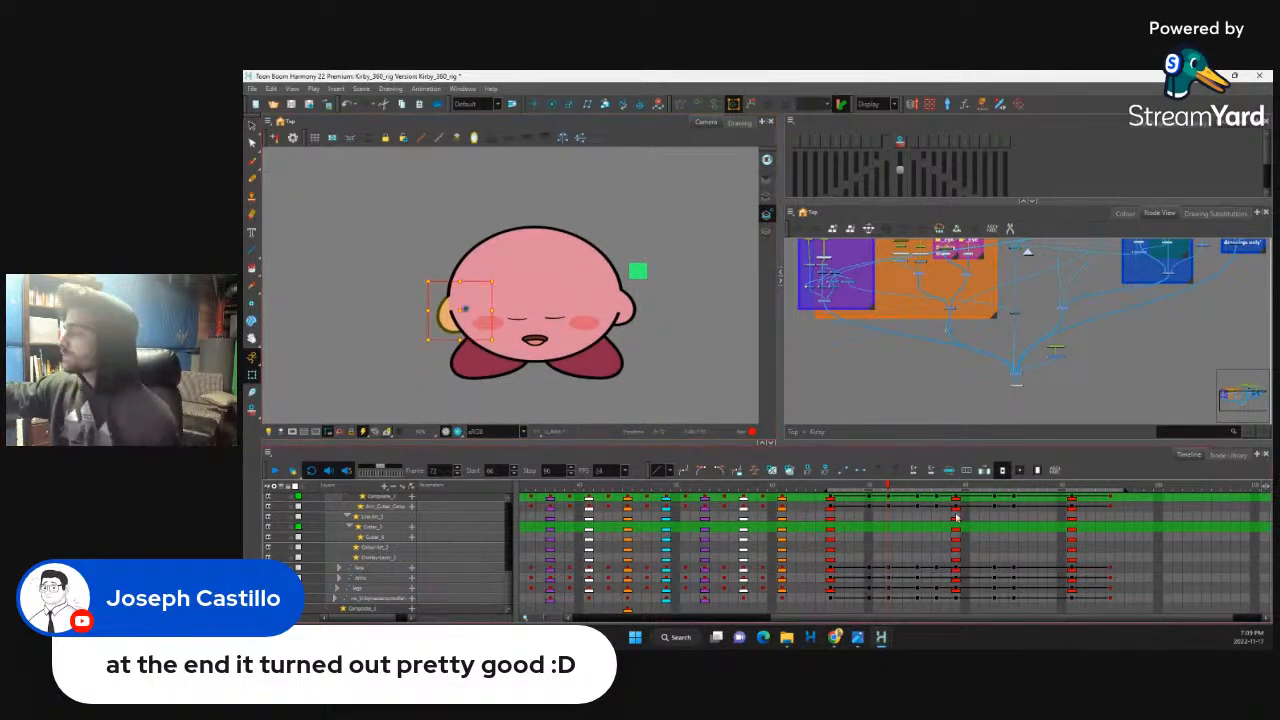
{"action": "mouse_move", "coordinate": [897, 493]}
{"action": "left_mouse_down"}
{"action": "mouse_move", "coordinate": [935, 487]}
{"action": "mouse_move", "coordinate": [918, 495]}
{"action": "left_mouse_up"}
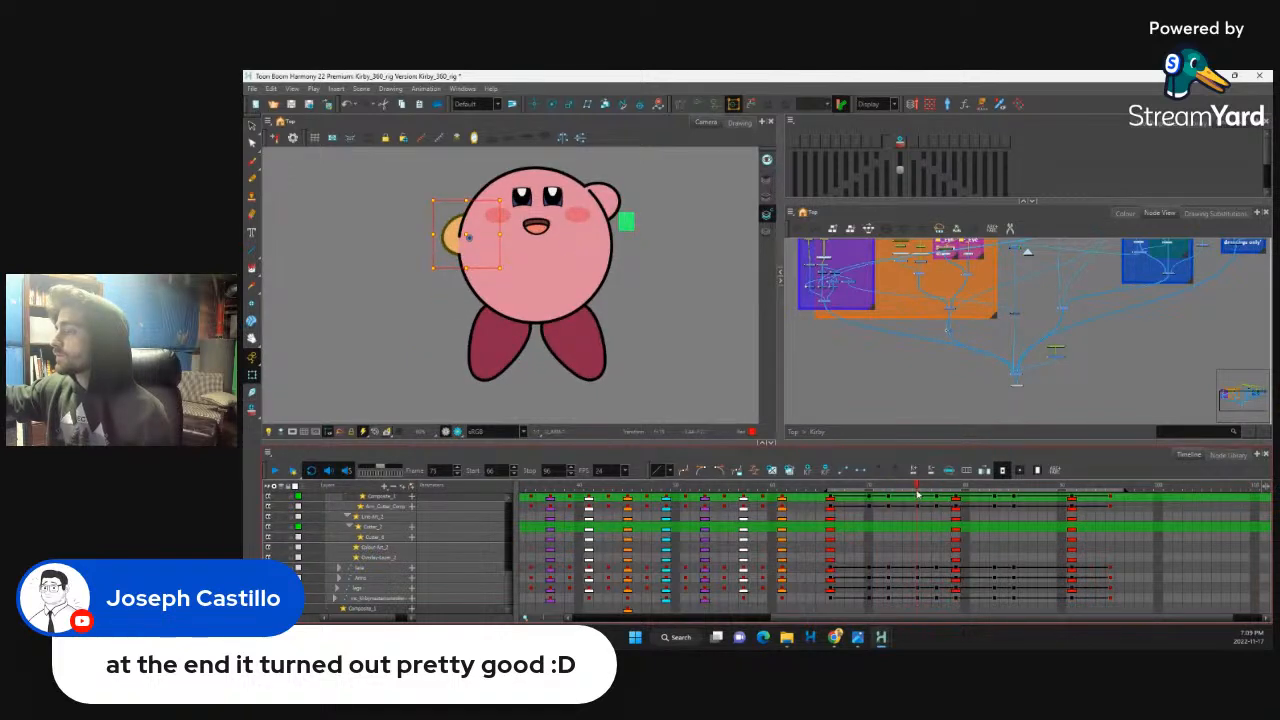
Step: Check the viewer-left arm's keyframes at frames 75 and 77, and play the jump from frame 66
{"action": "key", "text": "o"}
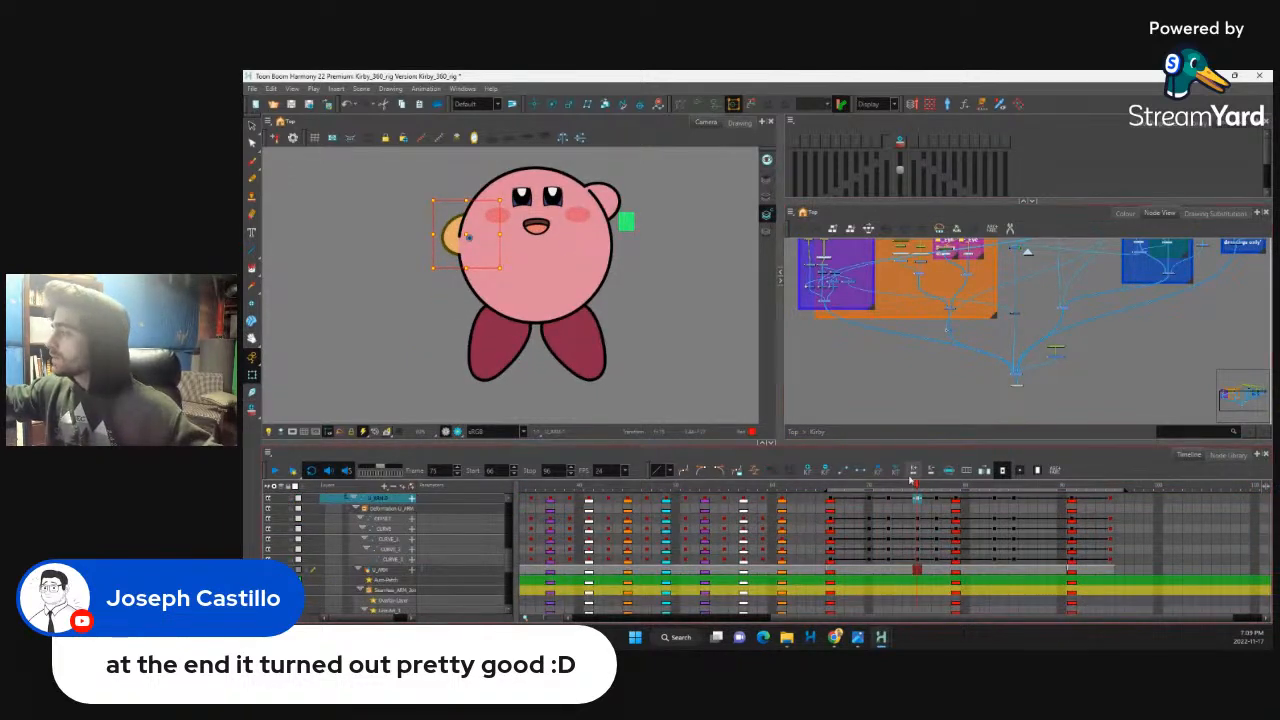
{"action": "left_click", "coordinate": [353, 498]}
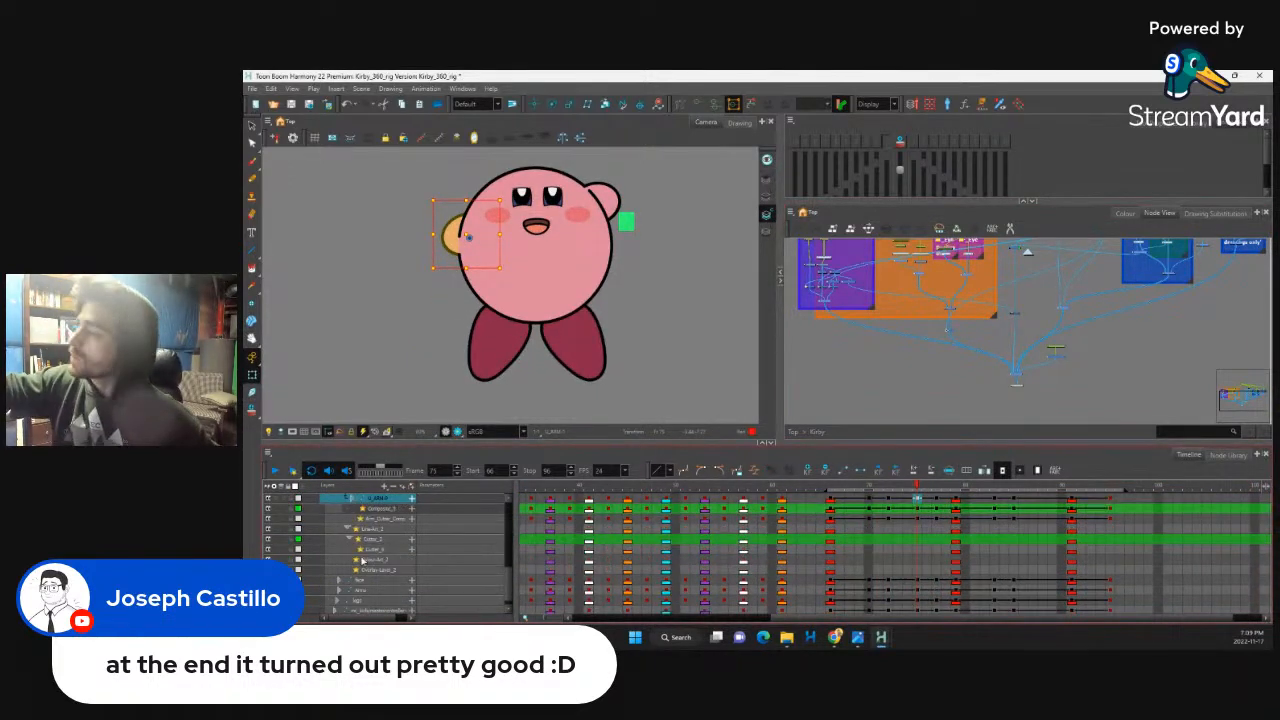
{"action": "left_click", "coordinate": [936, 500]}
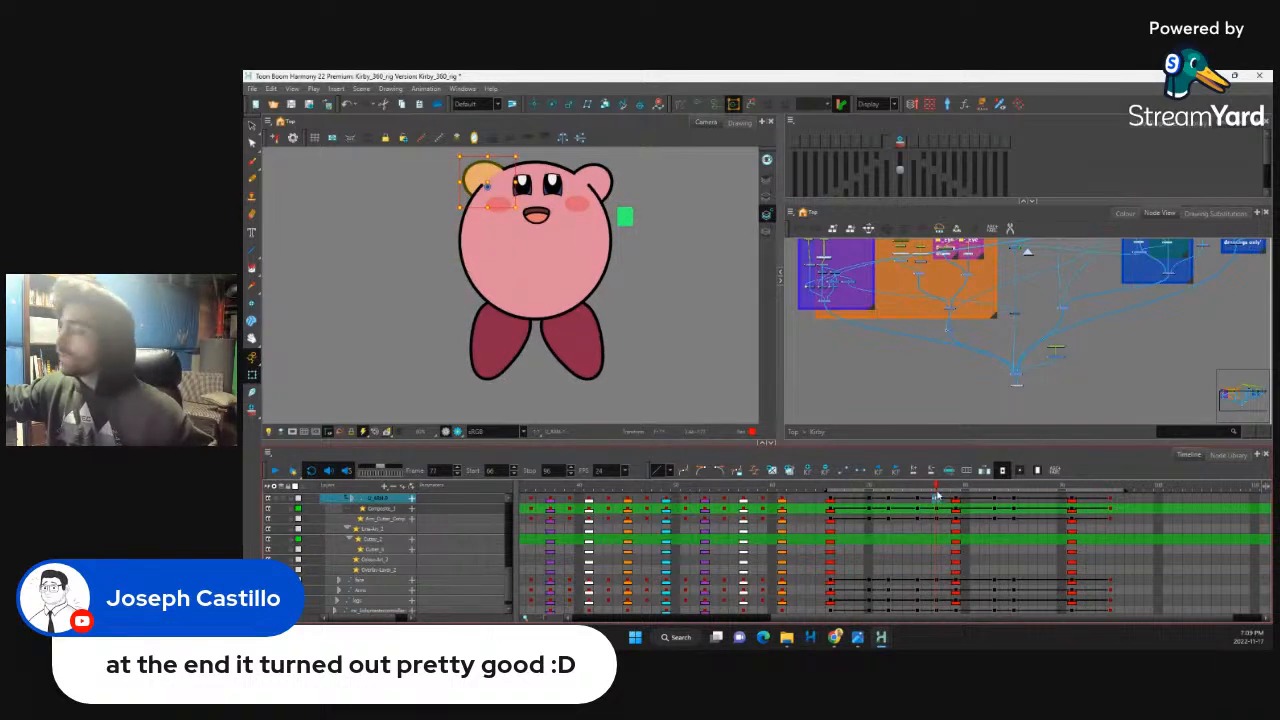
{"action": "left_click_drag", "start_coordinate": [890, 487], "coordinate": [830, 495]}
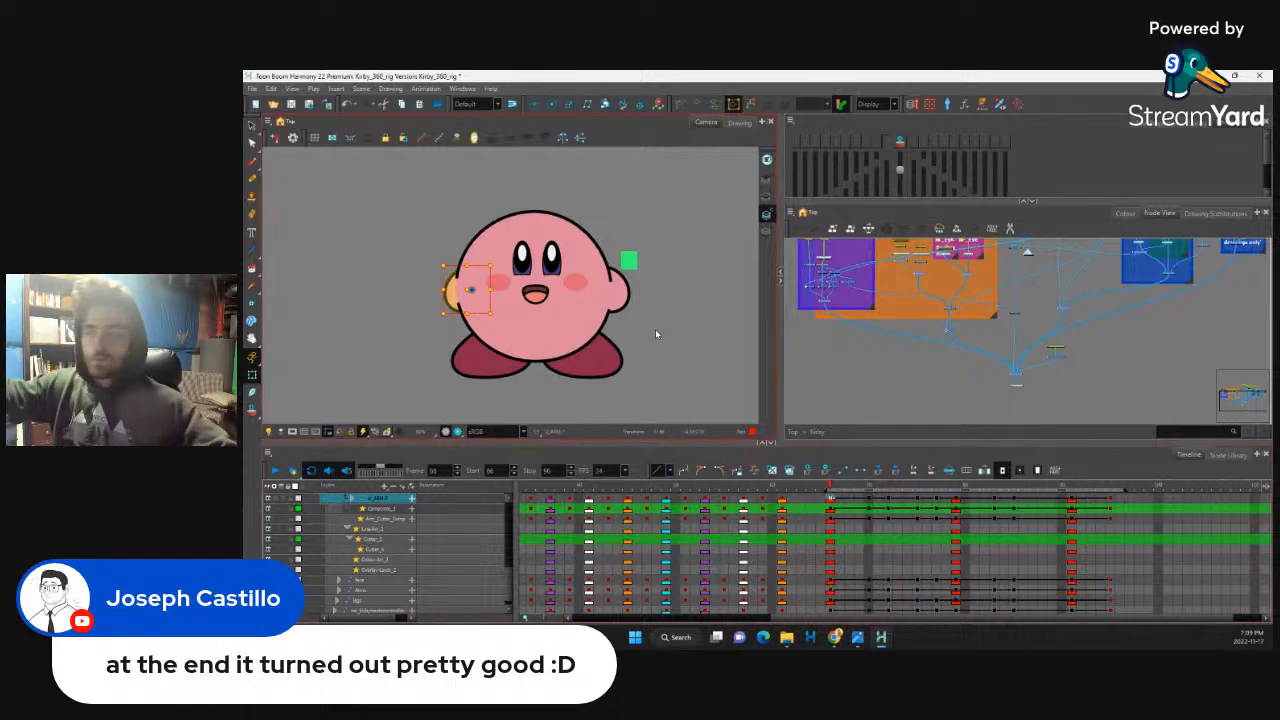
{"action": "scroll", "coordinate": [655, 328], "scroll_direction": "down", "scroll_amount": 2}
{"action": "left_click", "coordinate": [275, 470]}
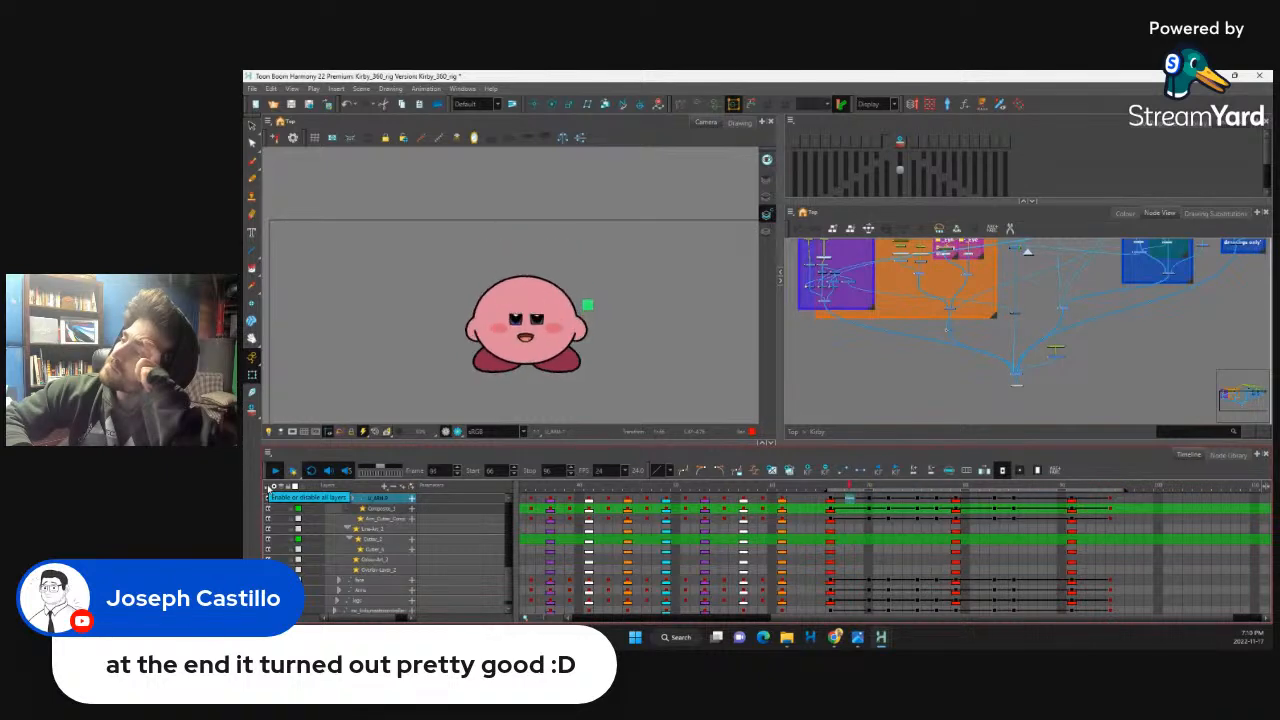
Step: Rotate Kirby's viewer-right arm up and inward toward the head in the airborne pose at frame 87
{"action": "left_click", "coordinate": [275, 470]}
{"action": "left_click", "coordinate": [831, 518]}
{"action": "left_click_drag", "start_coordinate": [830, 488], "coordinate": [1031, 487]}
{"action": "left_click", "coordinate": [570, 261]}
{"action": "key", "text": "2"}
{"action": "key", "text": "2"}
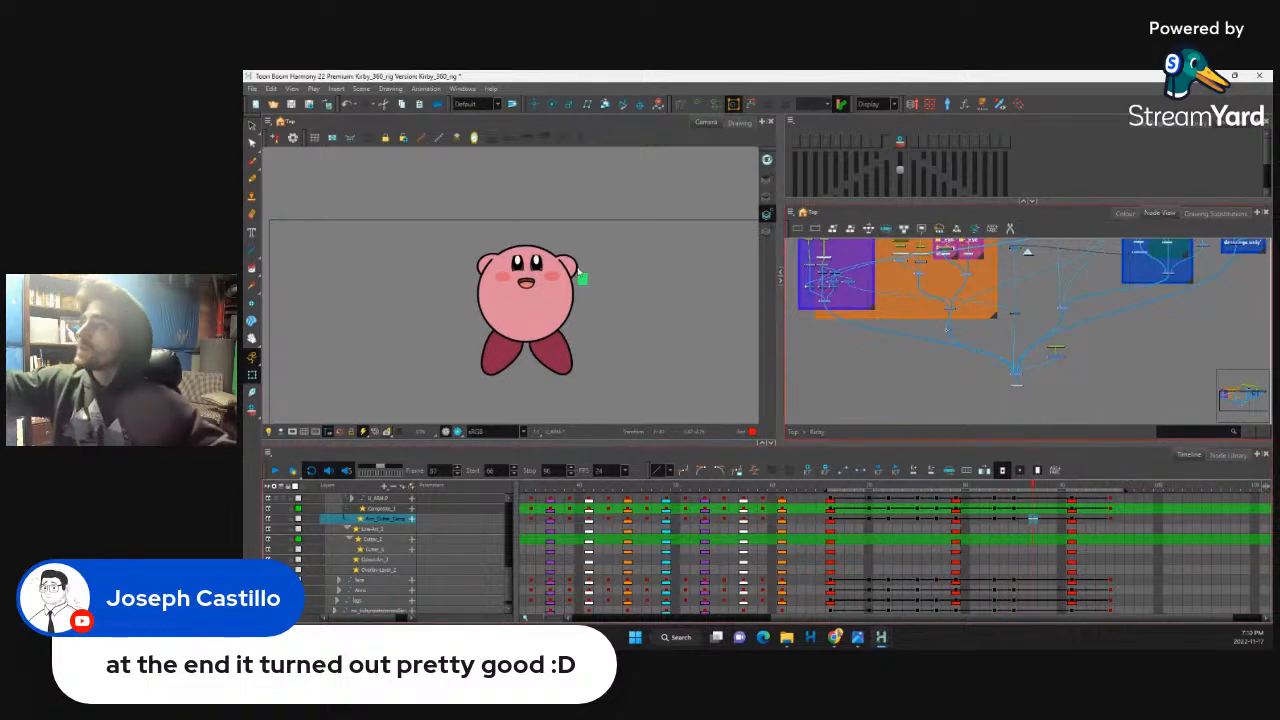
{"action": "left_click_drag", "start_coordinate": [619, 268], "coordinate": [569, 238]}
{"action": "left_click", "coordinate": [617, 276]}
{"action": "key", "text": "ctrl+z"}
Step: Rotate Kirby's viewer-left arm up toward the head at frame 87
{"action": "left_click", "coordinate": [492, 255]}
{"action": "left_click", "coordinate": [508, 286]}
{"action": "left_click_drag", "start_coordinate": [475, 287], "coordinate": [535, 295]}
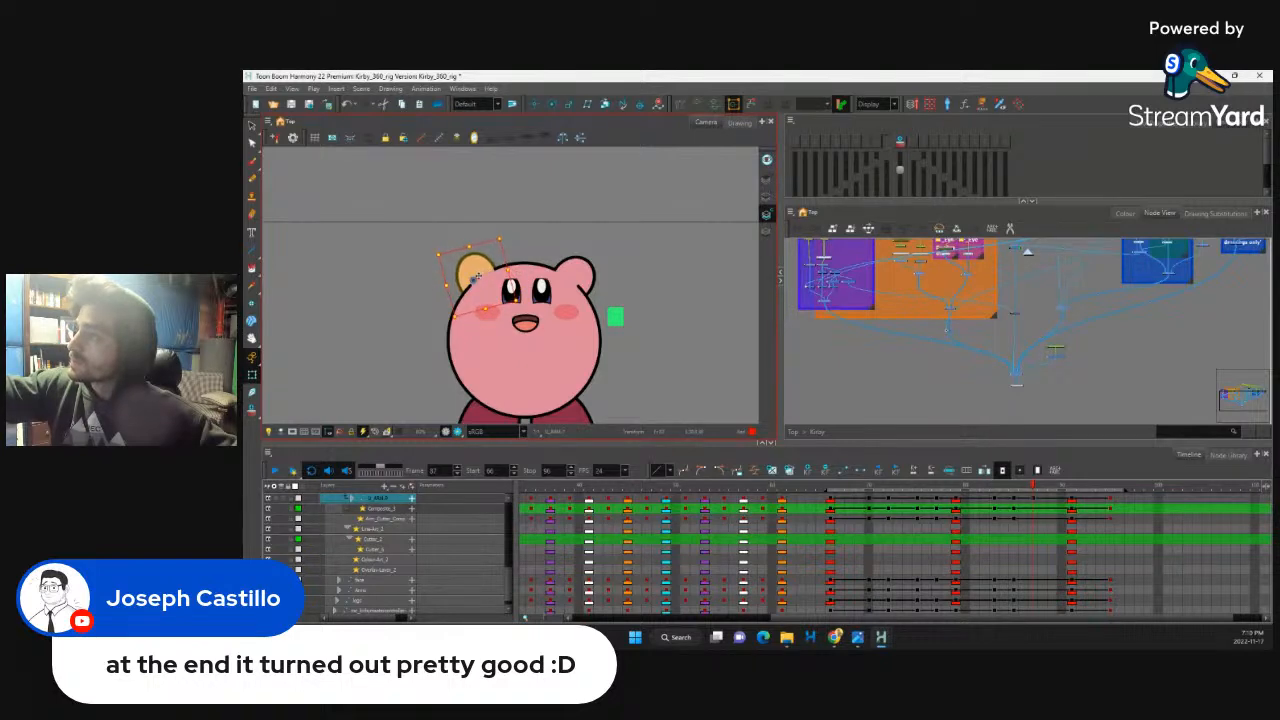
Step: Inspect the raised arms at frame 87 and scrub the jump from frame 79 to frame 90
{"action": "mouse_move", "coordinate": [1032, 496]}
{"action": "left_mouse_down"}
{"action": "mouse_move", "coordinate": [1001, 502]}
{"action": "mouse_move", "coordinate": [1079, 495]}
{"action": "mouse_move", "coordinate": [951, 525]}
{"action": "mouse_move", "coordinate": [1049, 515]}
{"action": "mouse_move", "coordinate": [1034, 514]}
{"action": "left_mouse_up"}
{"action": "key", "text": "2"}
{"action": "key", "text": "2"}
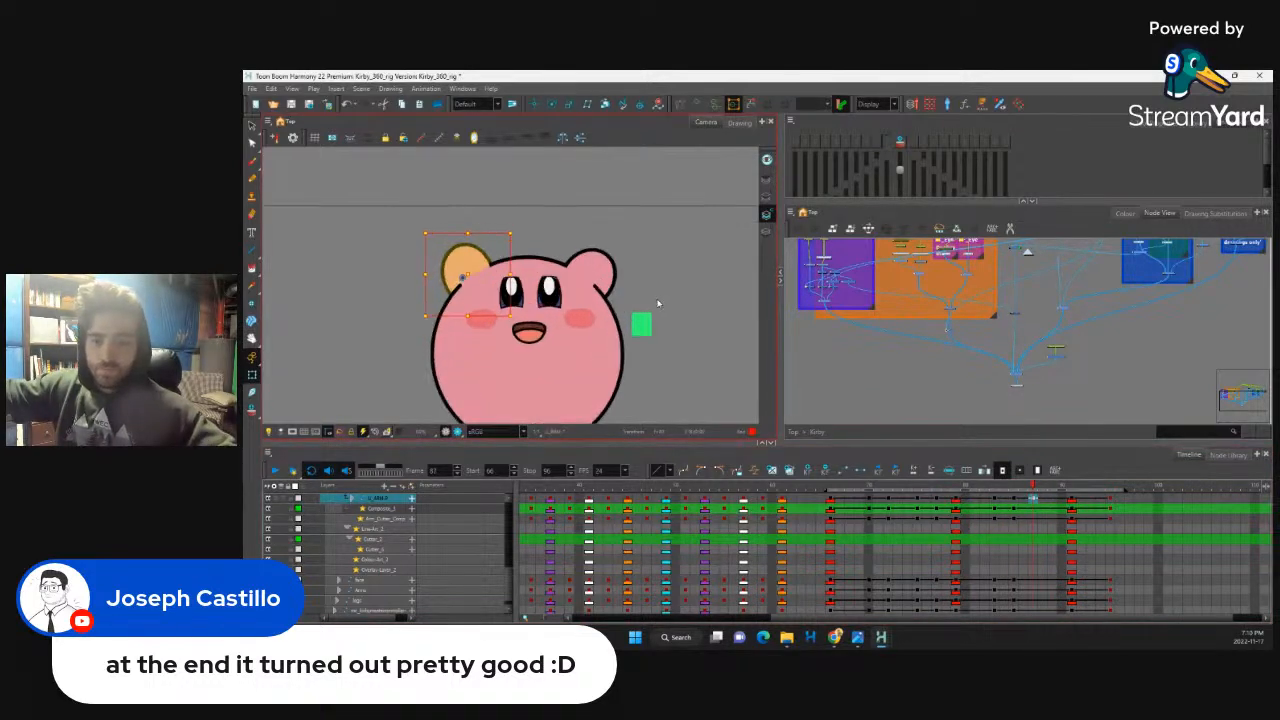
{"action": "scroll", "coordinate": [753, 392], "scroll_direction": "down", "scroll_amount": 4}
{"action": "left_click", "coordinate": [965, 487]}
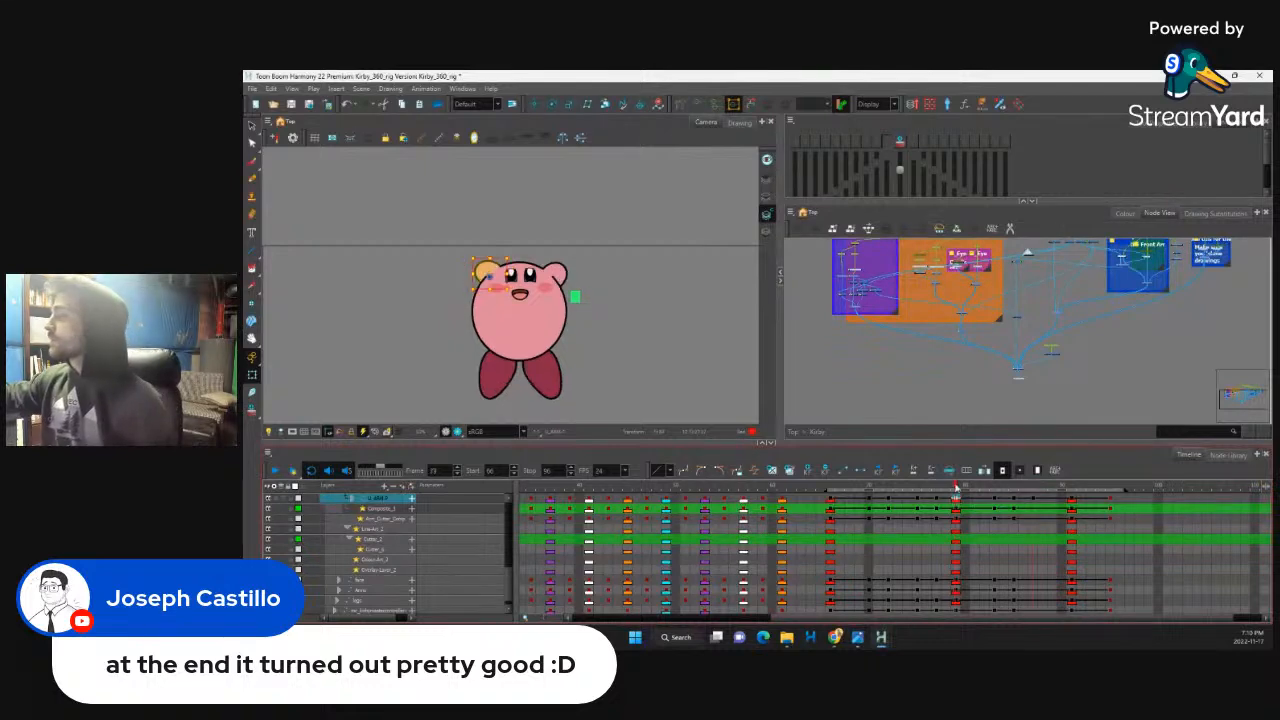
{"action": "left_click_drag", "start_coordinate": [967, 488], "coordinate": [1061, 532]}
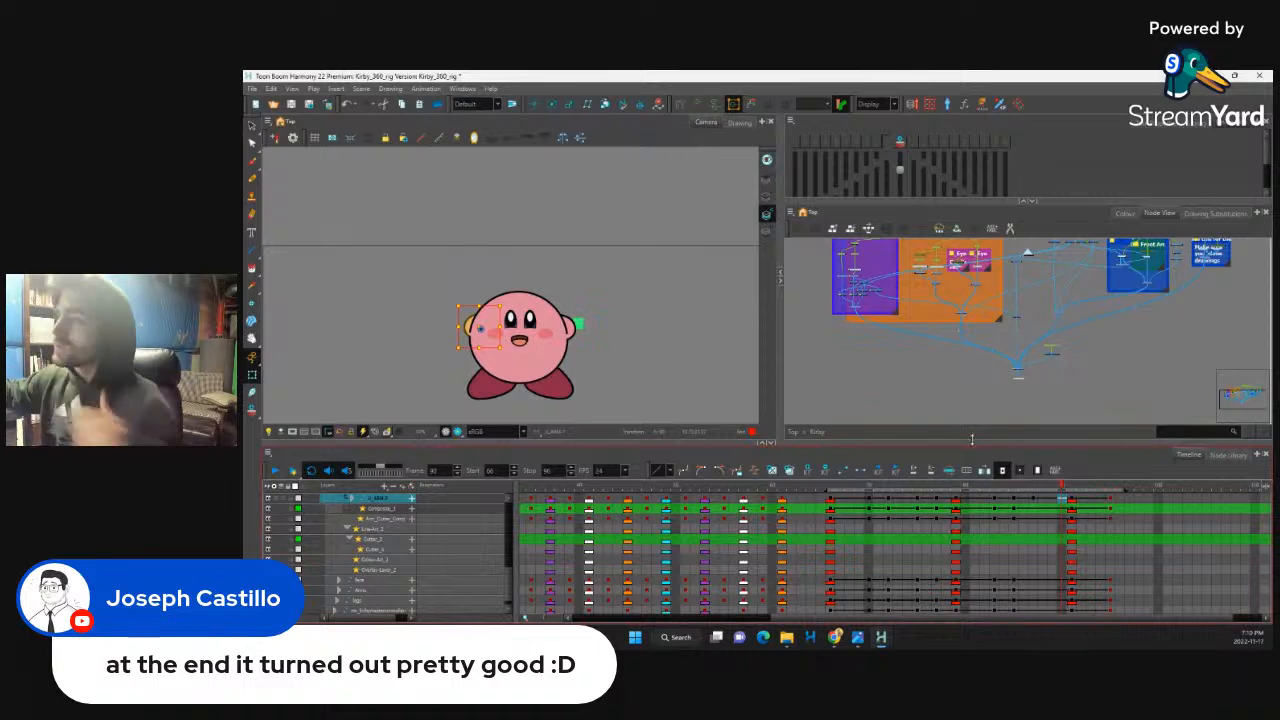
Step: Extend the timing of Kirby's whole rig by two frames before the landing, moving the landing pose to frame 93
{"action": "left_click", "coordinate": [577, 326]}
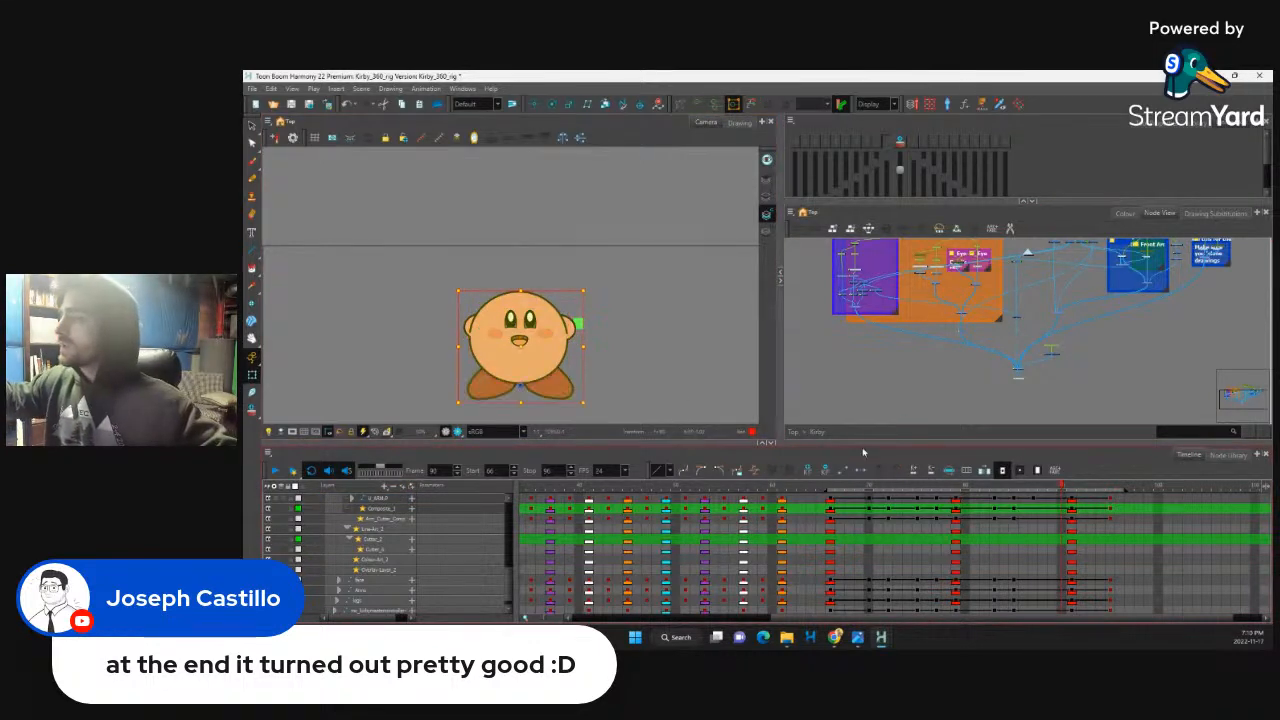
{"action": "key", "text": "o"}
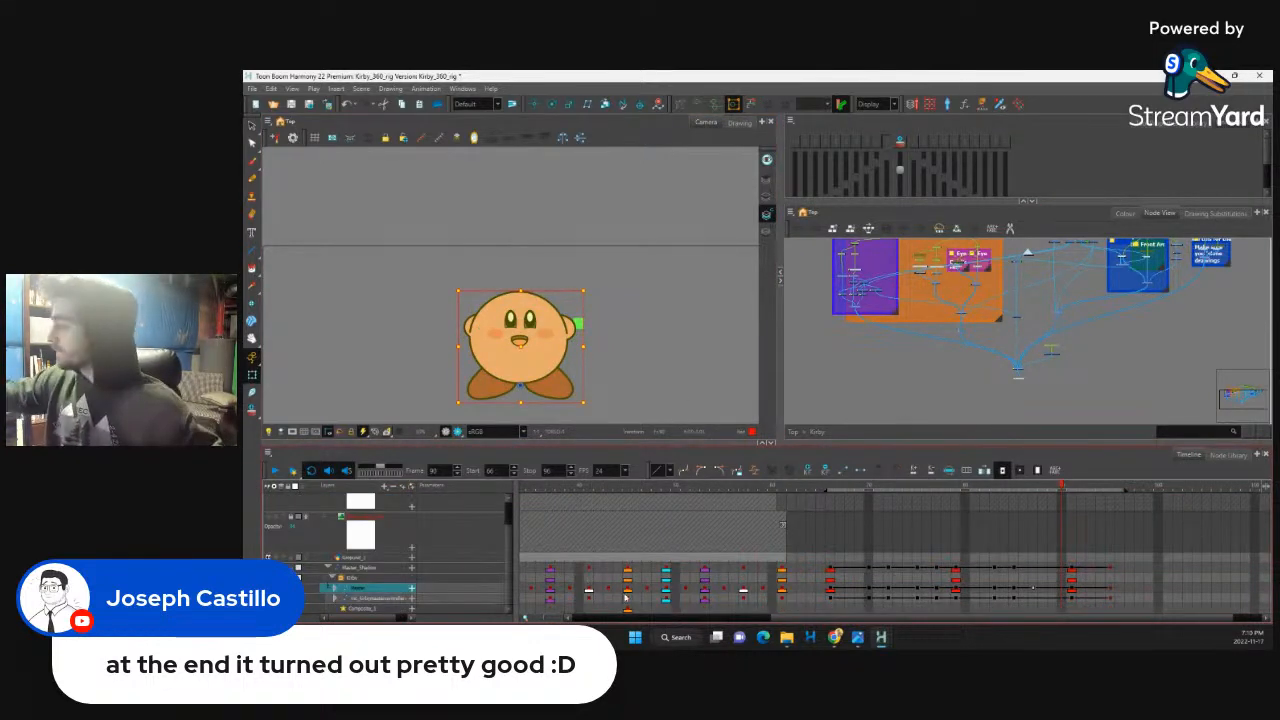
{"action": "left_click", "coordinate": [1065, 570]}
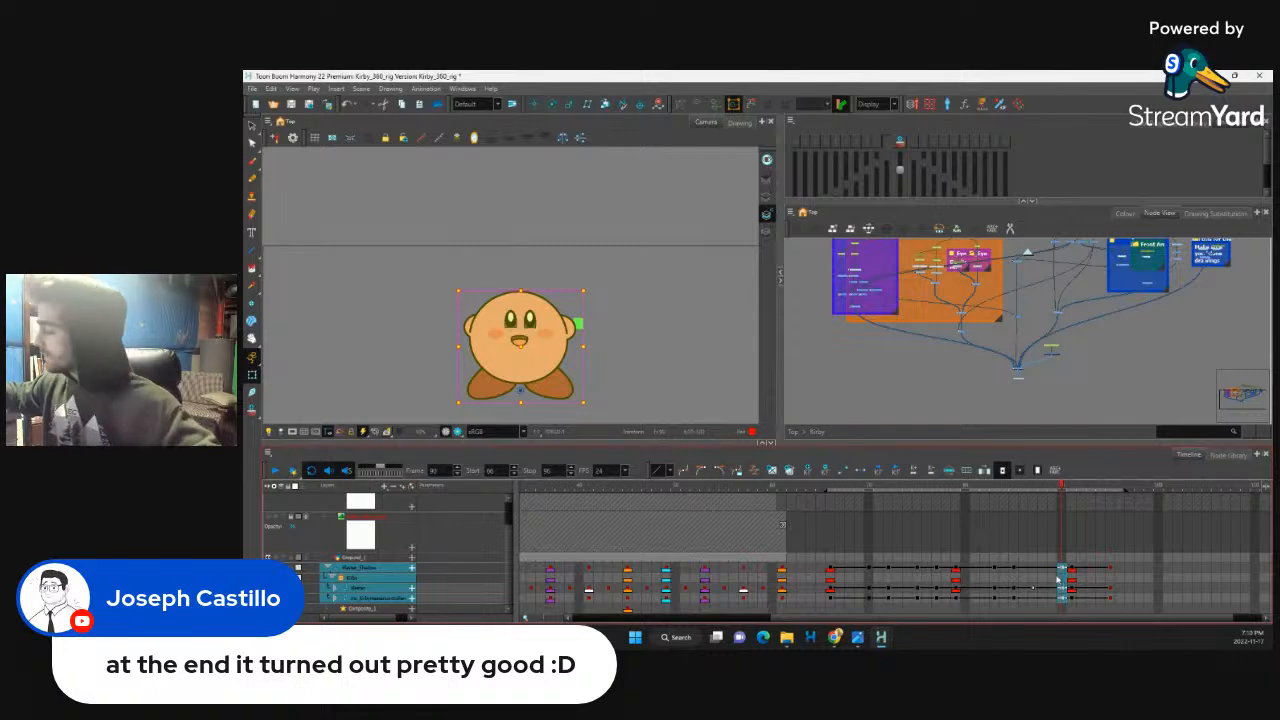
{"action": "left_click_drag", "start_coordinate": [1054, 570], "coordinate": [1057, 601]}
{"action": "left_click", "coordinate": [1062, 600]}
{"action": "key", "text": "plus"}
{"action": "key", "text": "plus"}
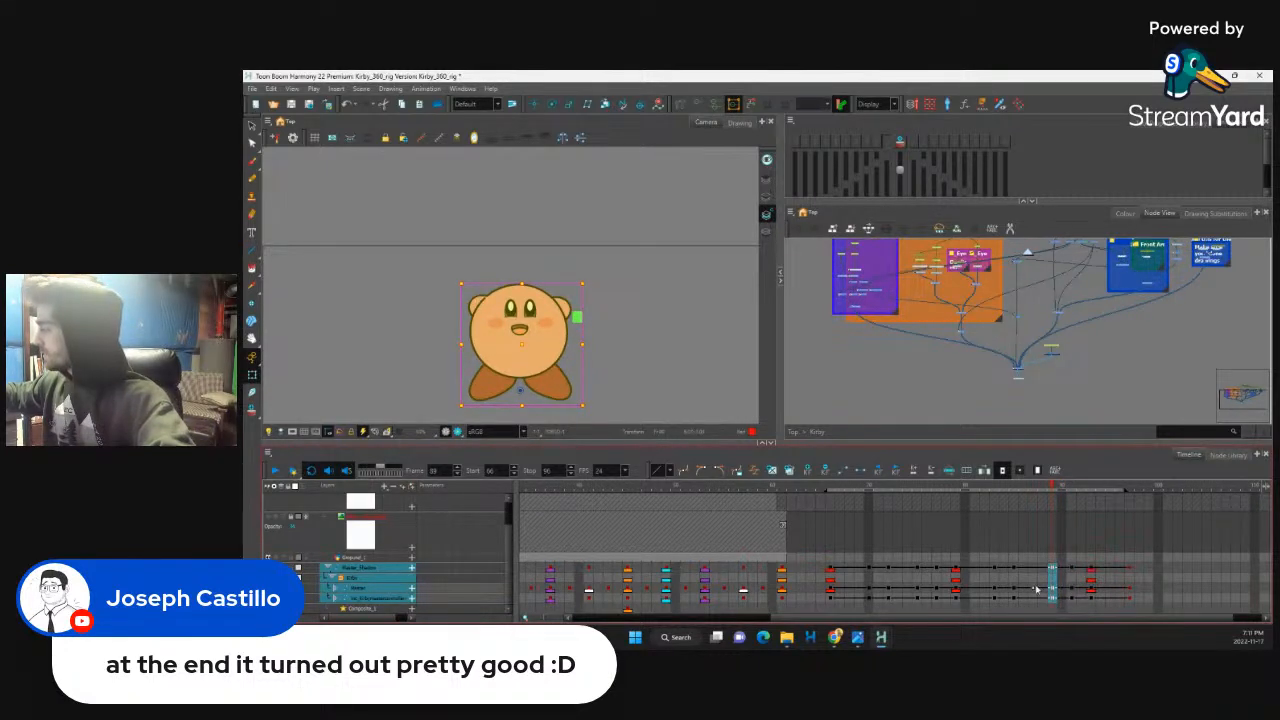
Step: Compare the viewer-right arm's poses at frames 87, 89, 91 and 93
{"action": "left_click", "coordinate": [1036, 589]}
{"action": "left_click", "coordinate": [1053, 590]}
{"action": "left_click", "coordinate": [615, 357]}
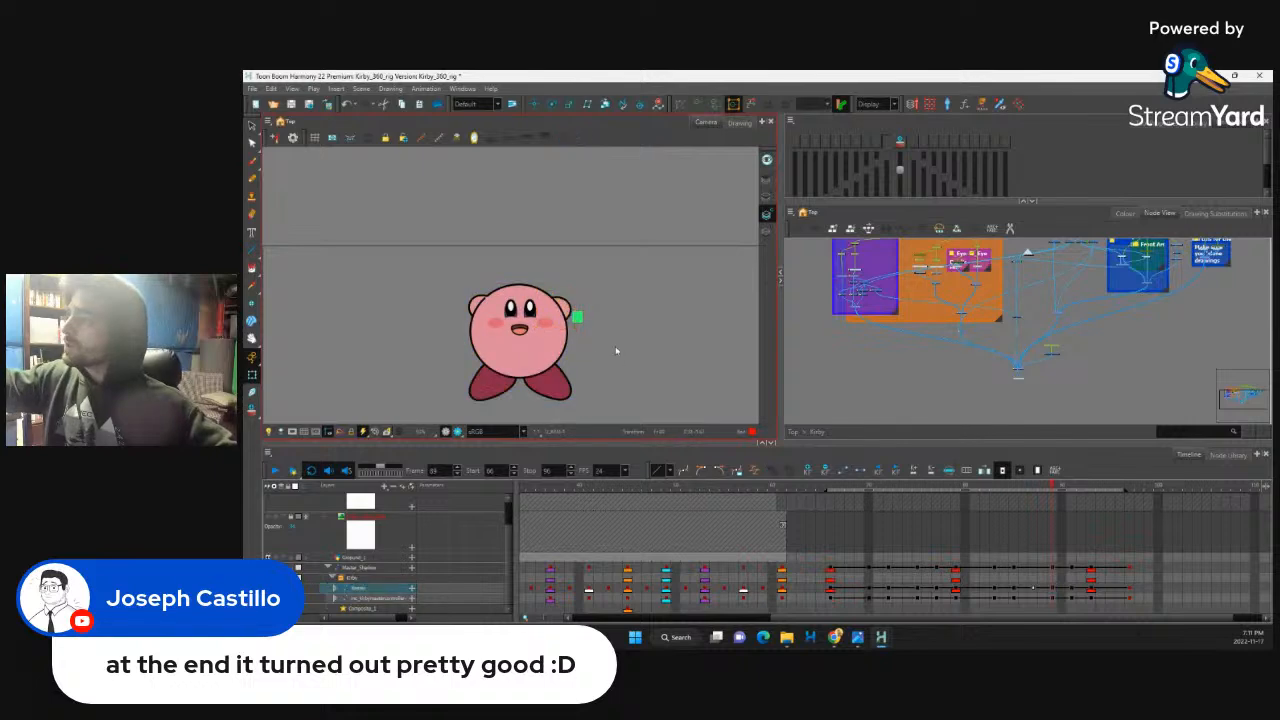
{"action": "left_click", "coordinate": [564, 308]}
{"action": "key", "text": "o"}
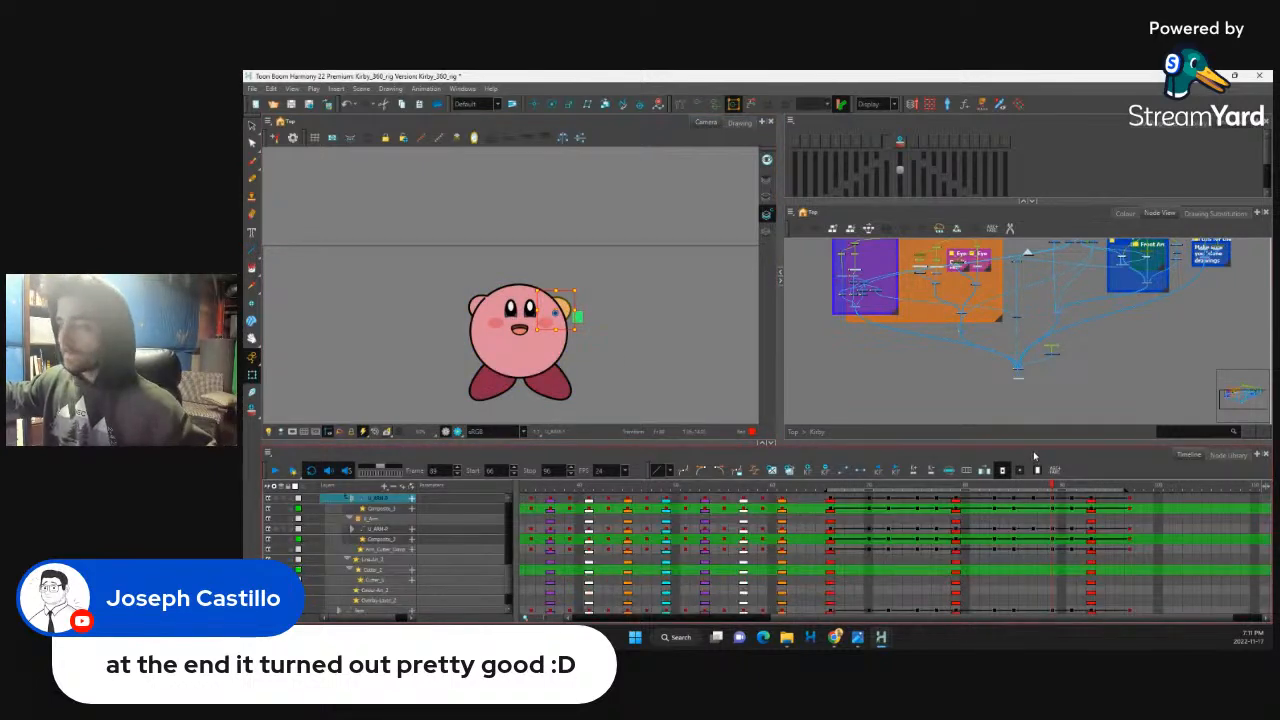
{"action": "left_click", "coordinate": [1035, 499]}
{"action": "left_click", "coordinate": [1053, 499]}
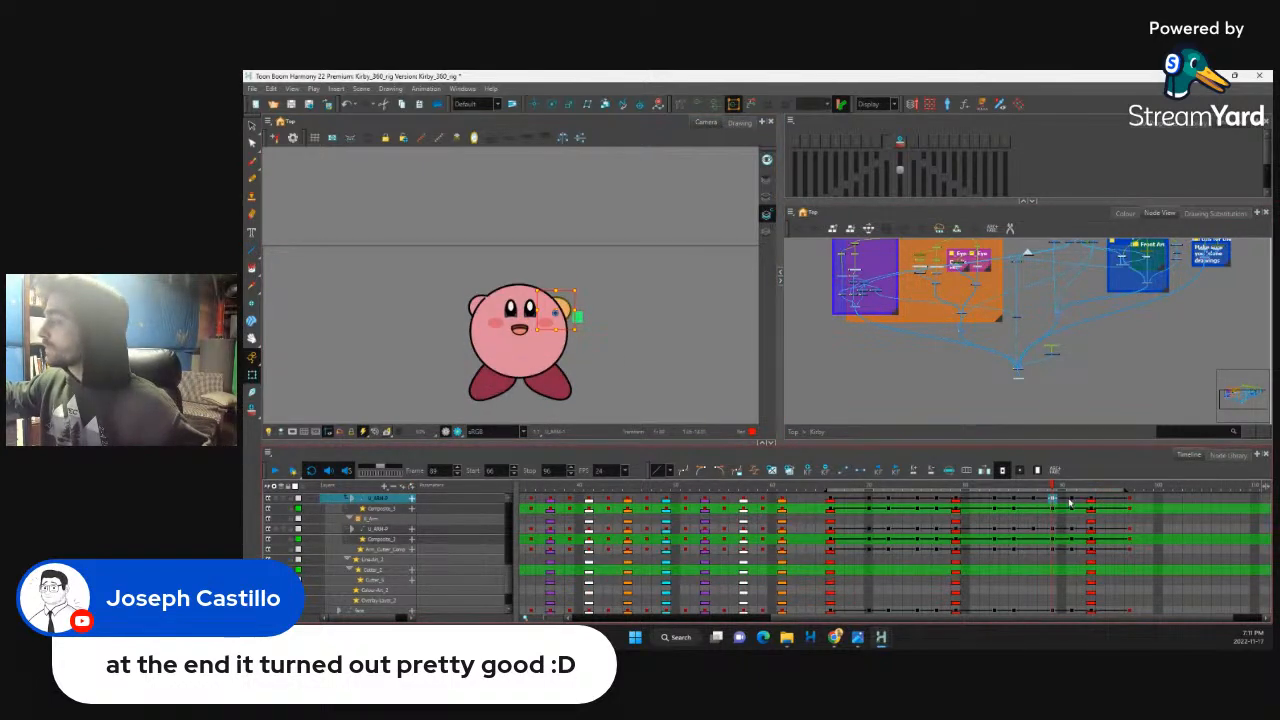
{"action": "left_click_drag", "start_coordinate": [1071, 503], "coordinate": [1091, 505]}
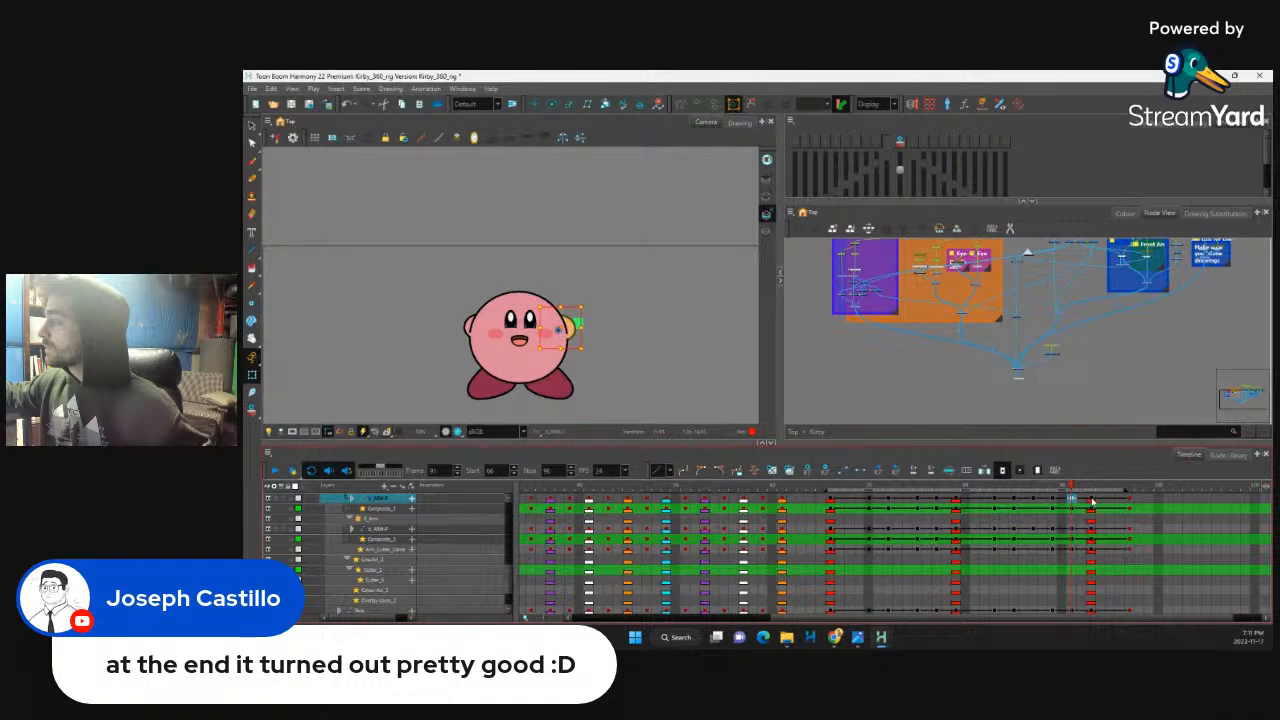
{"action": "left_click", "coordinate": [1092, 502]}
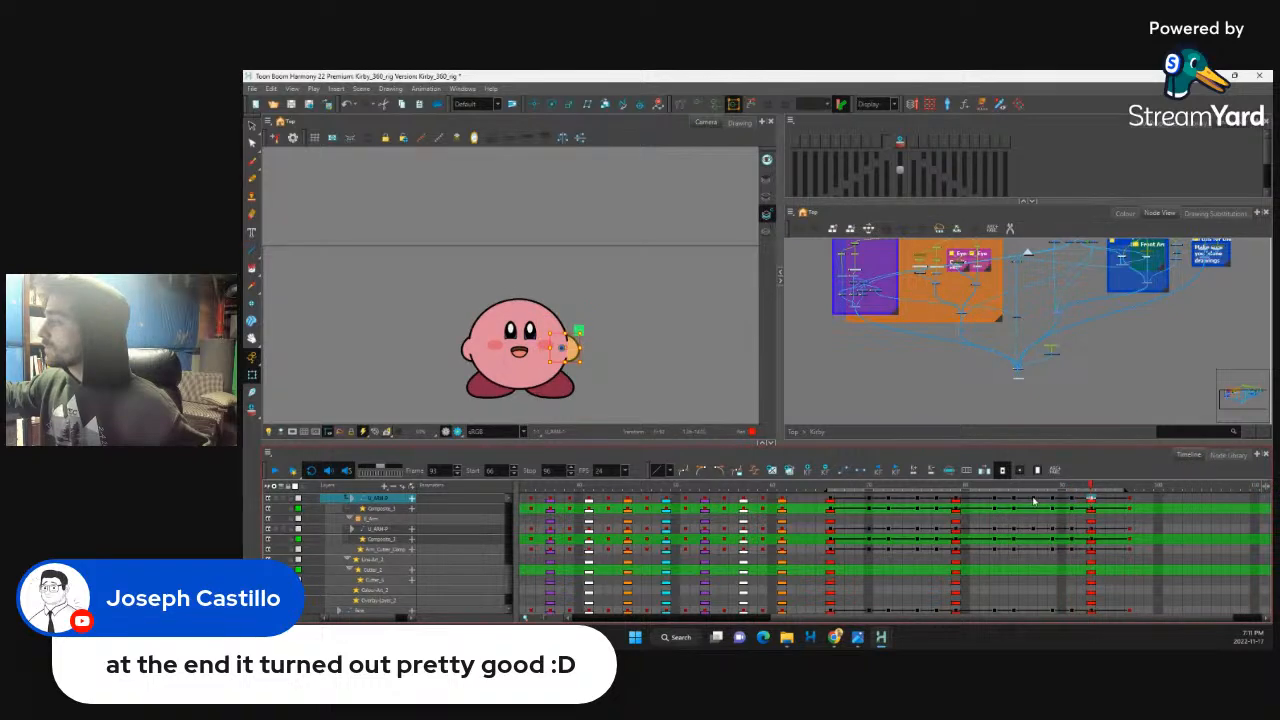
Step: Copy the viewer-right arm's landing pose from frame 93 into the in-between keys just ahead of it
{"action": "left_click", "coordinate": [1034, 500]}
{"action": "left_click", "coordinate": [1014, 499]}
{"action": "left_click", "coordinate": [1033, 500]}
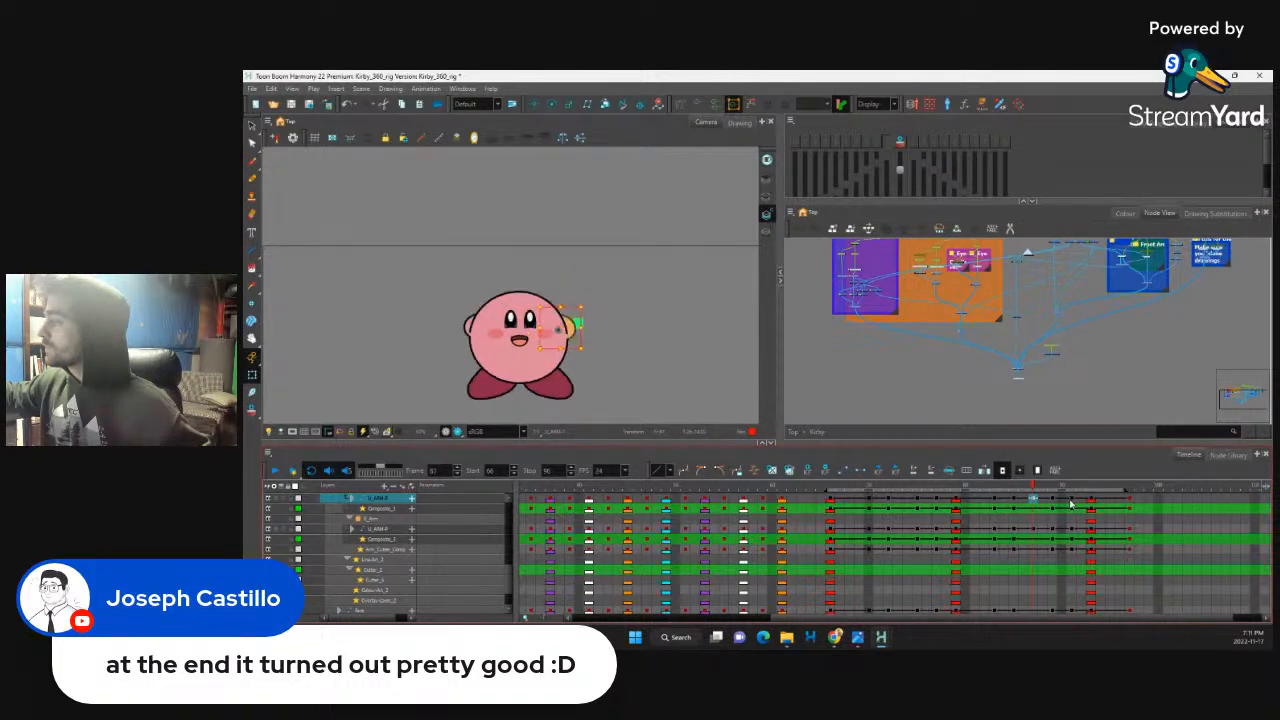
{"action": "left_click", "coordinate": [1035, 499]}
{"action": "left_click", "coordinate": [1054, 499]}
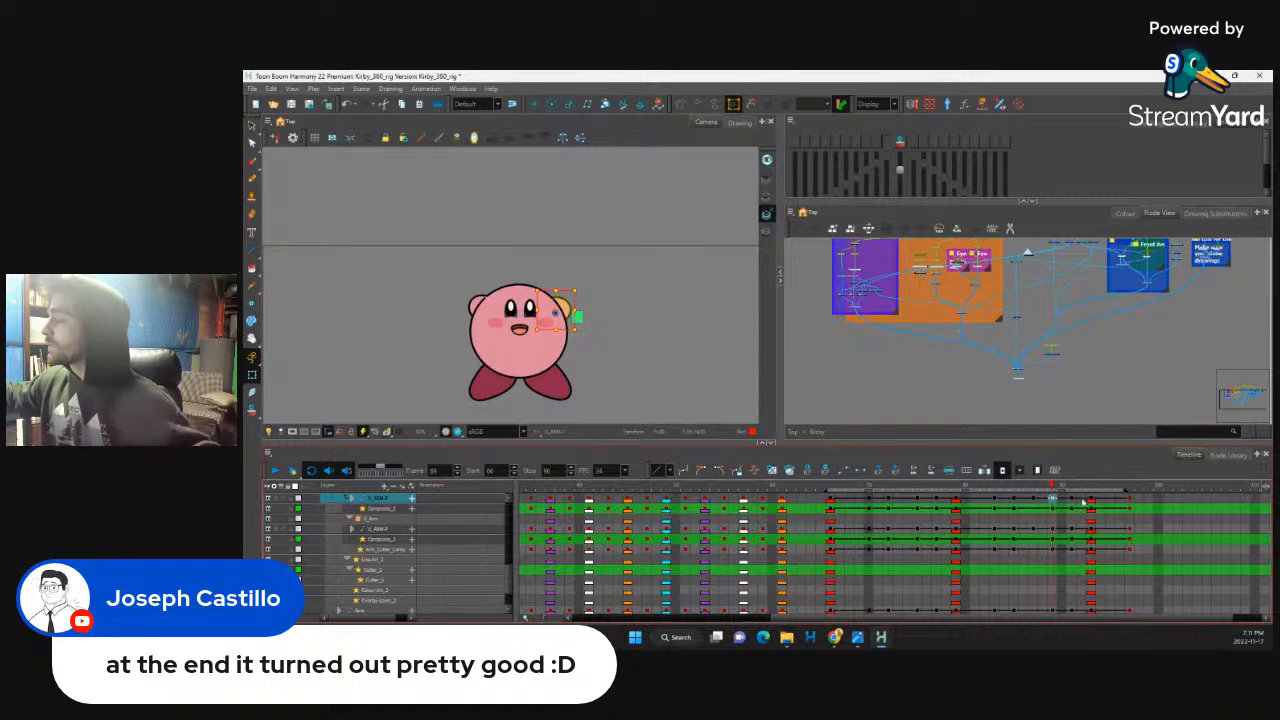
{"action": "left_click", "coordinate": [1091, 503]}
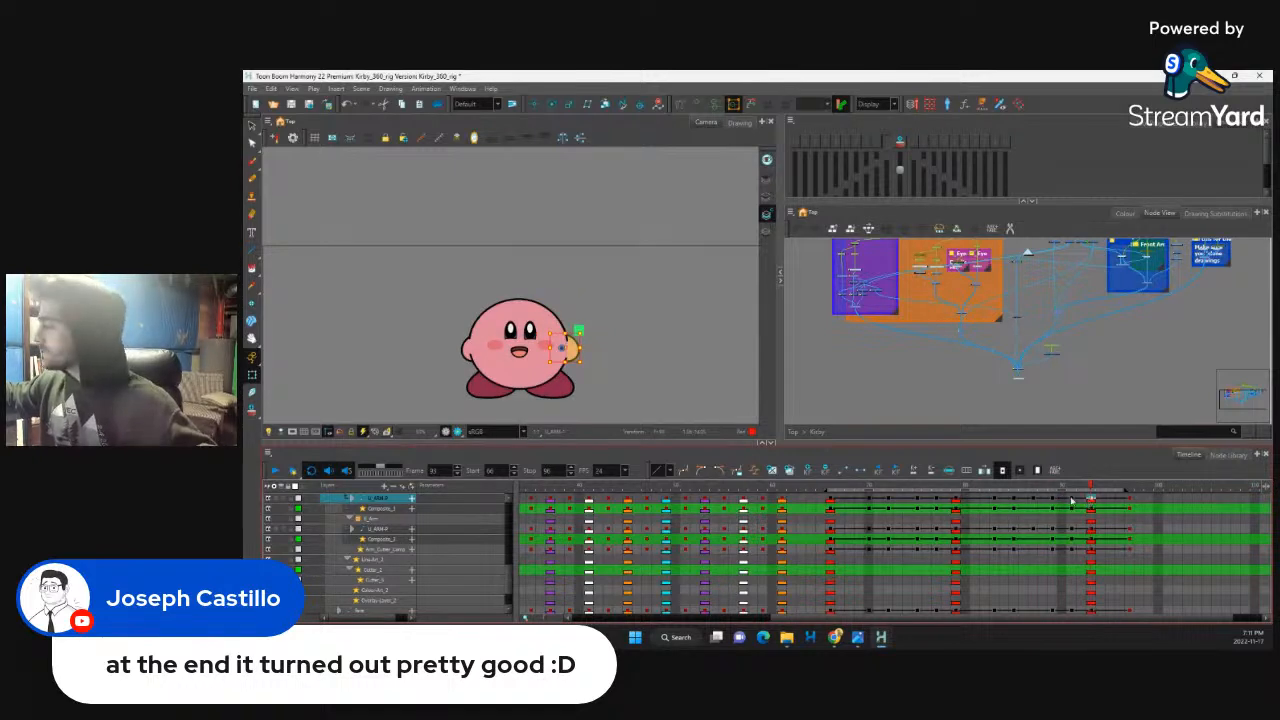
{"action": "key", "text": "ctrl+v"}
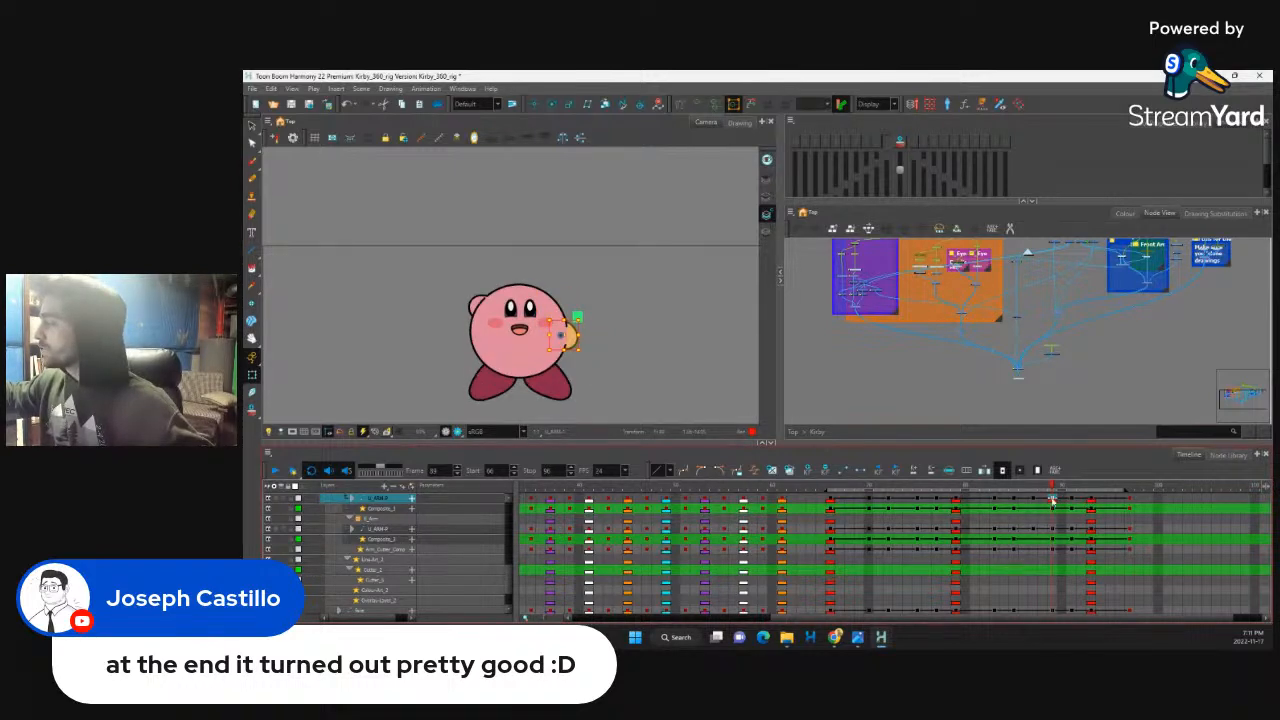
Step: Scrub back through the airborne frames and play the jump to review the viewer-right arm's timing
{"action": "left_click_drag", "start_coordinate": [1031, 486], "coordinate": [938, 510]}
{"action": "left_click", "coordinate": [994, 498]}
{"action": "left_click", "coordinate": [275, 471]}
{"action": "key", "text": "Return"}
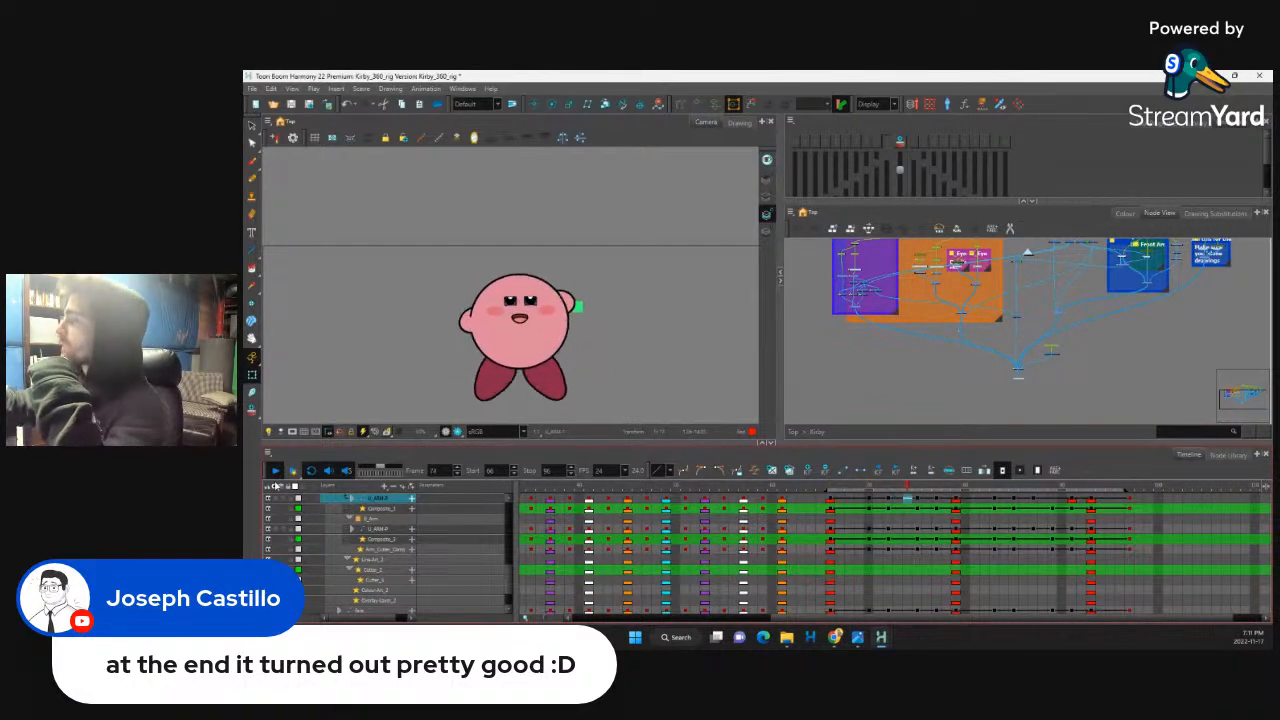
{"action": "key", "text": "Return"}
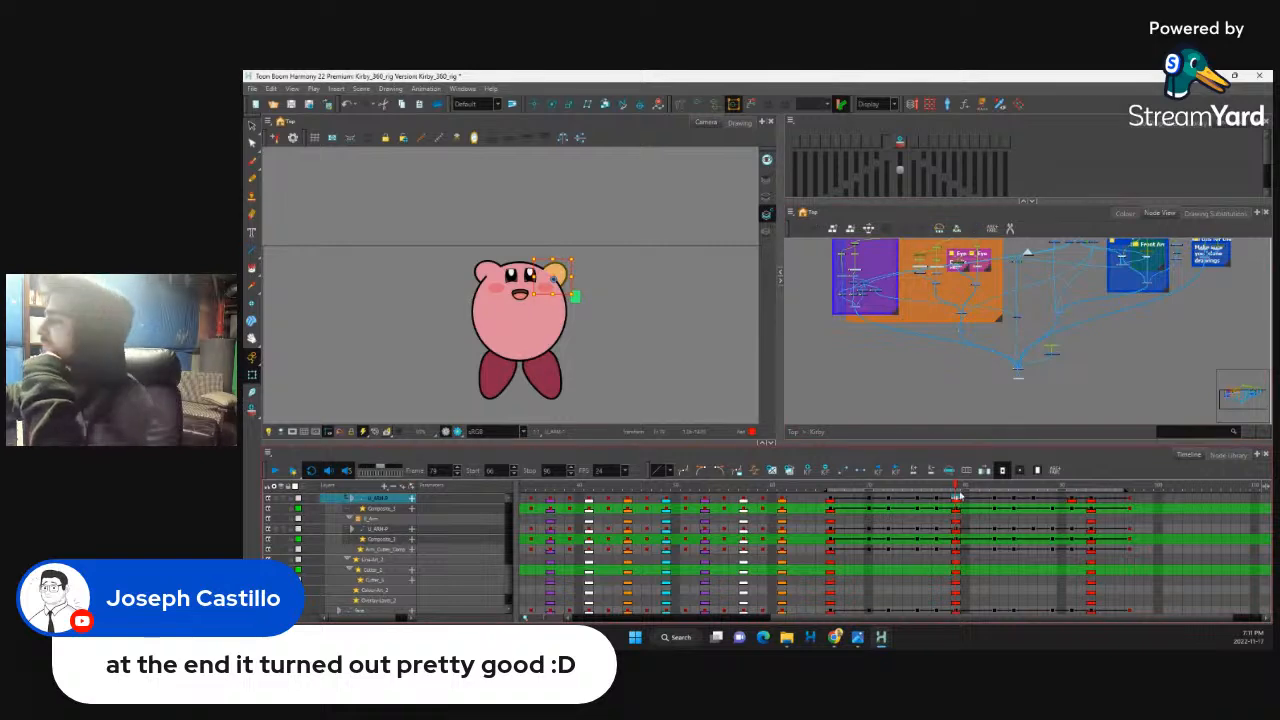
Step: Rotate both of Kirby's arms slightly upward in the descending pose at frame 89
{"action": "left_click_drag", "start_coordinate": [957, 492], "coordinate": [1034, 511]}
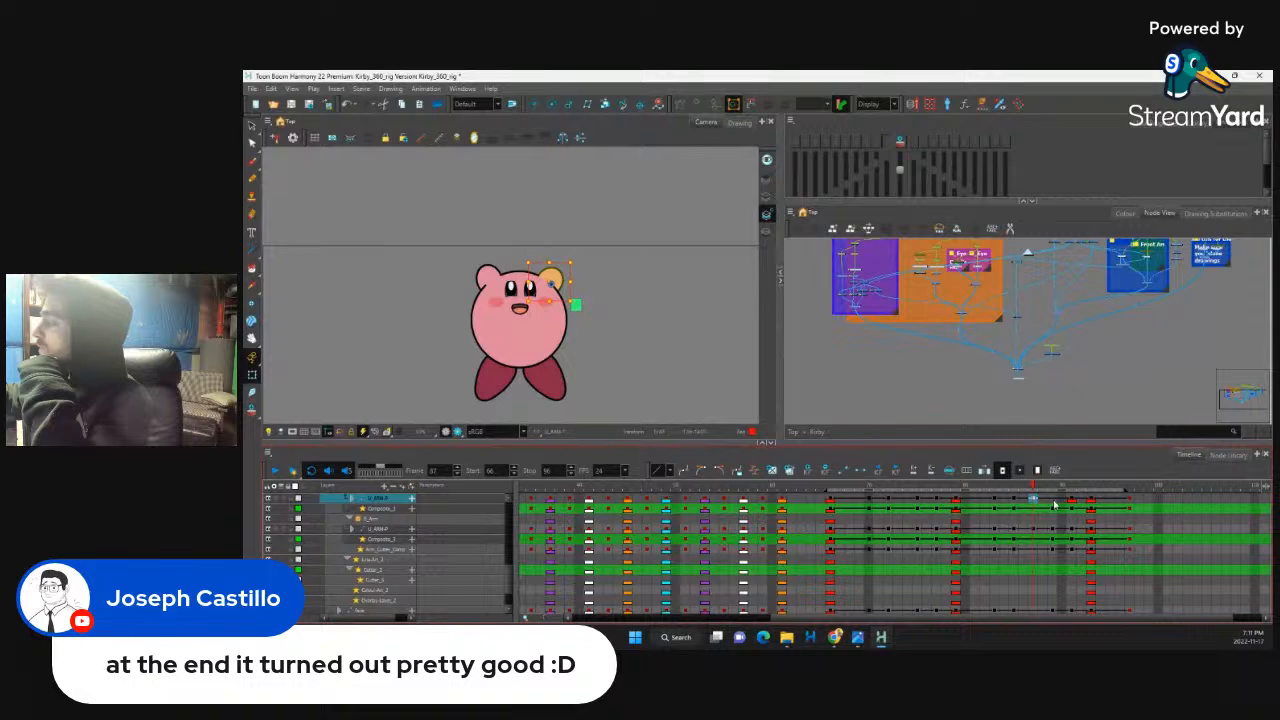
{"action": "left_click", "coordinate": [1054, 505]}
{"action": "mouse_move", "coordinate": [585, 296]}
{"action": "left_mouse_down"}
{"action": "mouse_move", "coordinate": [595, 315]}
{"action": "mouse_move", "coordinate": [592, 286]}
{"action": "left_mouse_up"}
{"action": "left_click", "coordinate": [477, 303]}
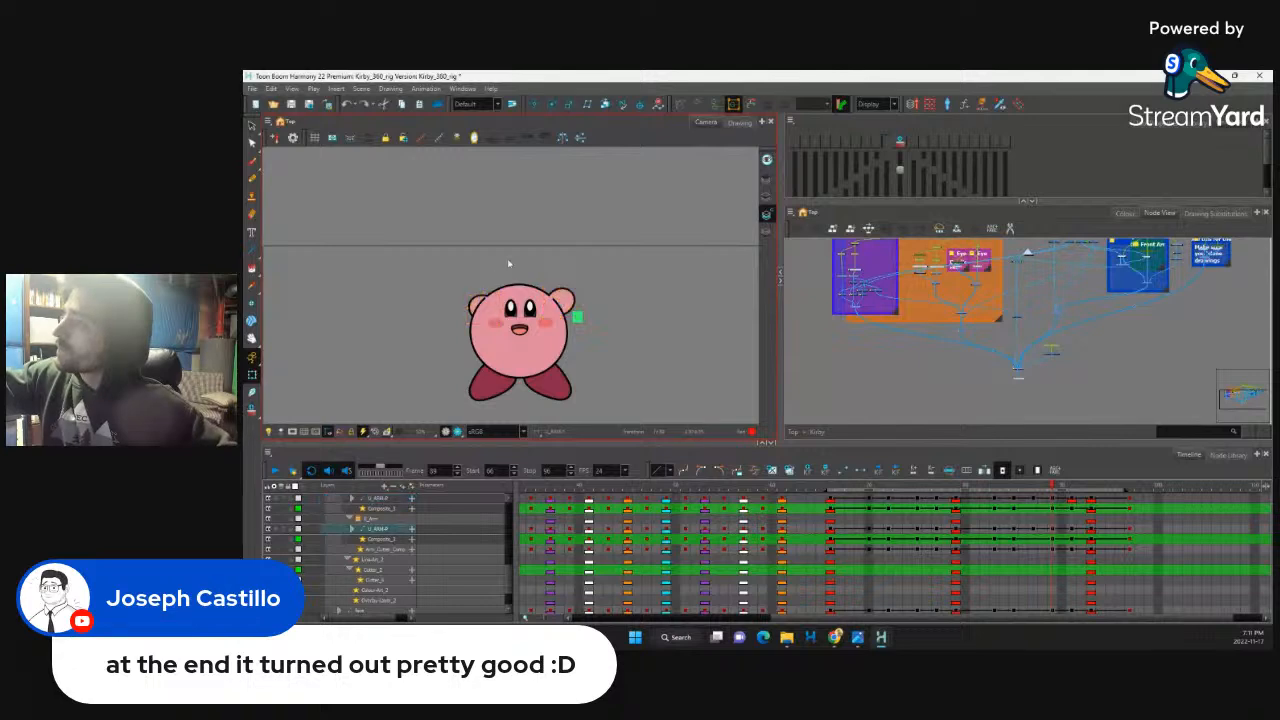
{"action": "left_click_drag", "start_coordinate": [506, 284], "coordinate": [510, 295]}
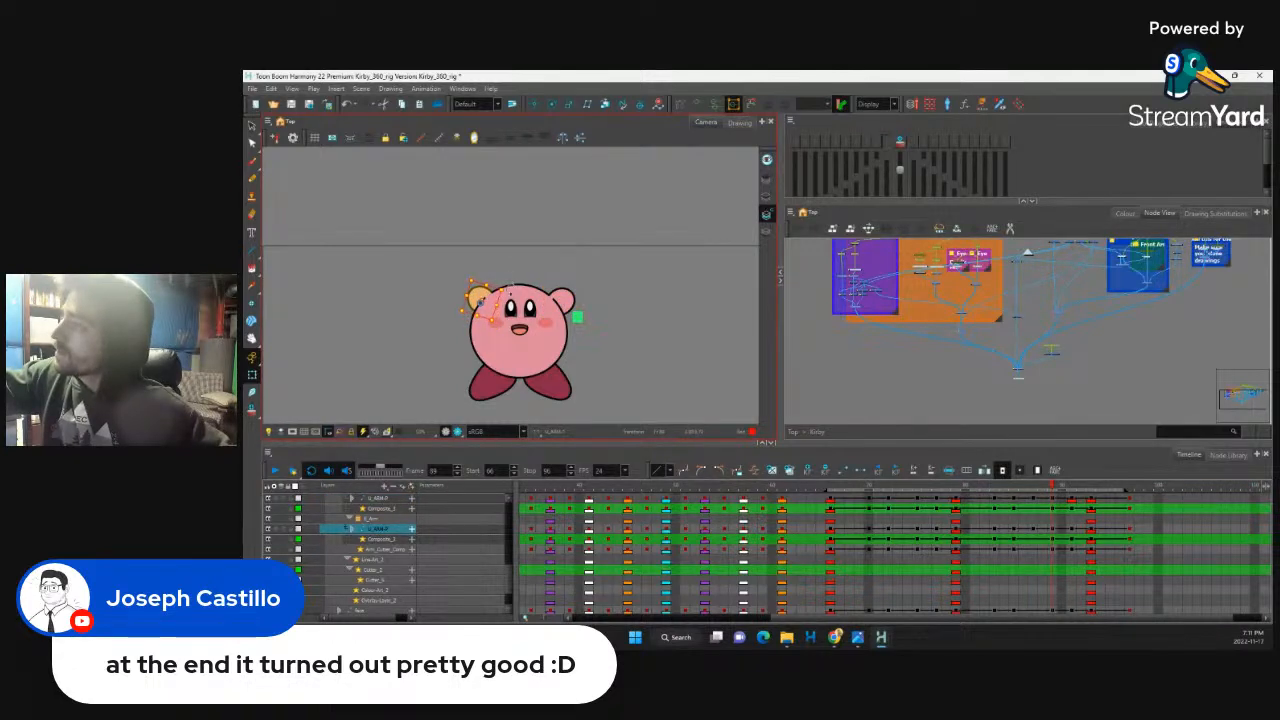
Step: Show the arm deformers at frame 89 and pull the upper outline of both arms up into stretched tips
{"action": "key", "text": "2"}
{"action": "key", "text": "2"}
{"action": "key", "text": "2"}
{"action": "key", "text": "2"}
{"action": "key", "text": "shift+b"}
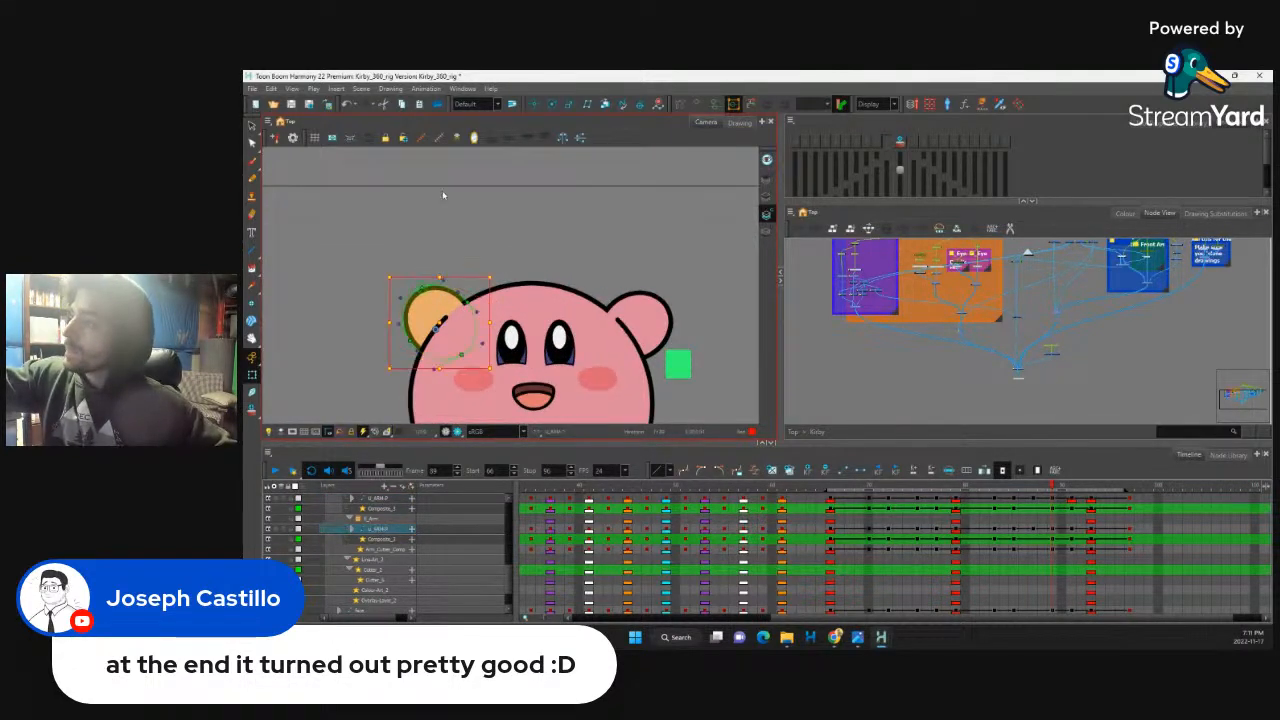
{"action": "left_click_drag", "start_coordinate": [421, 288], "coordinate": [460, 278]}
{"action": "left_click", "coordinate": [650, 320]}
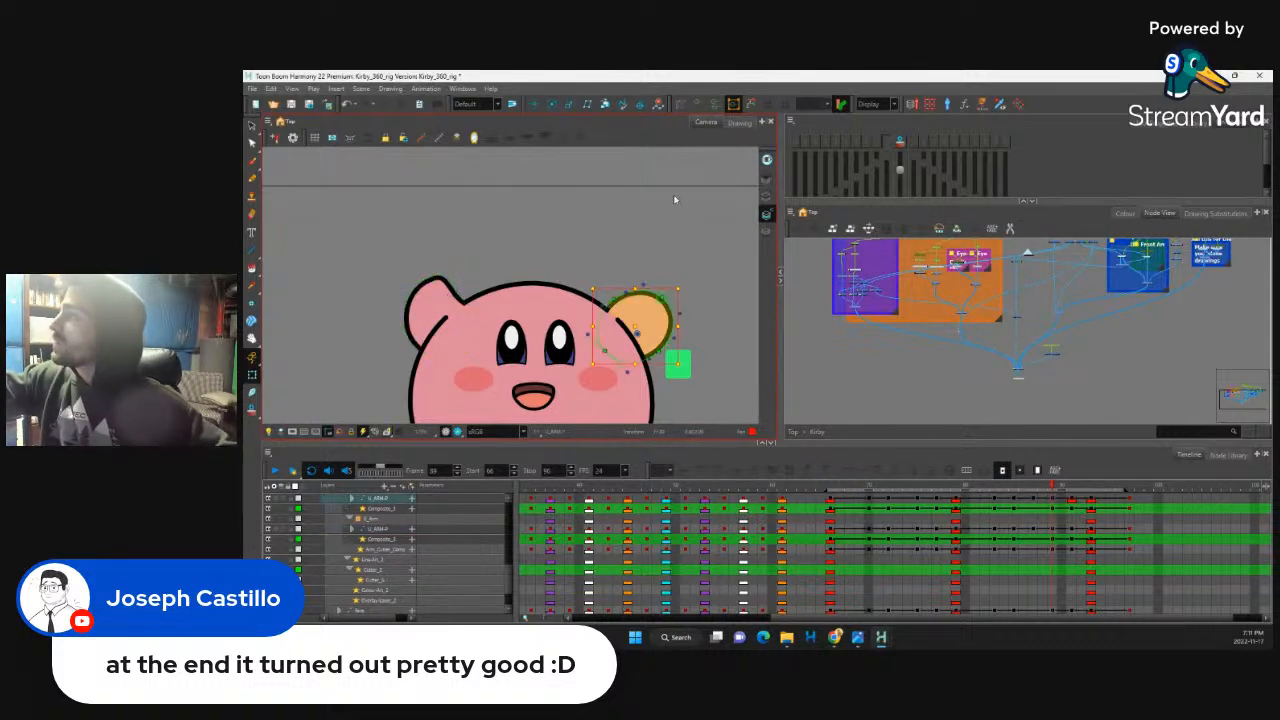
{"action": "left_click_drag", "start_coordinate": [642, 297], "coordinate": [659, 286]}
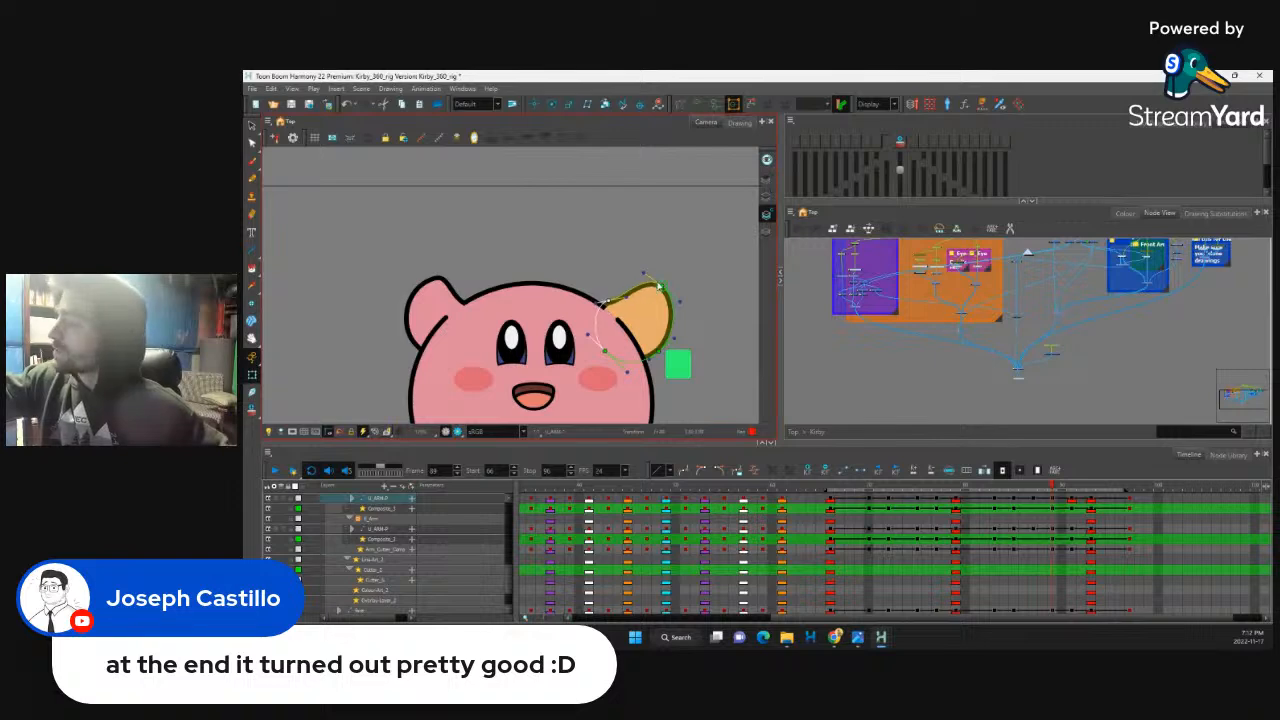
Step: Play the jump in a loop to review the reshaped arms
{"action": "key", "text": "1"}
{"action": "key", "text": "1"}
{"action": "key", "text": "1"}
{"action": "key", "text": "1"}
{"action": "key", "text": "1"}
{"action": "key", "text": "1"}
{"action": "key", "text": "1"}
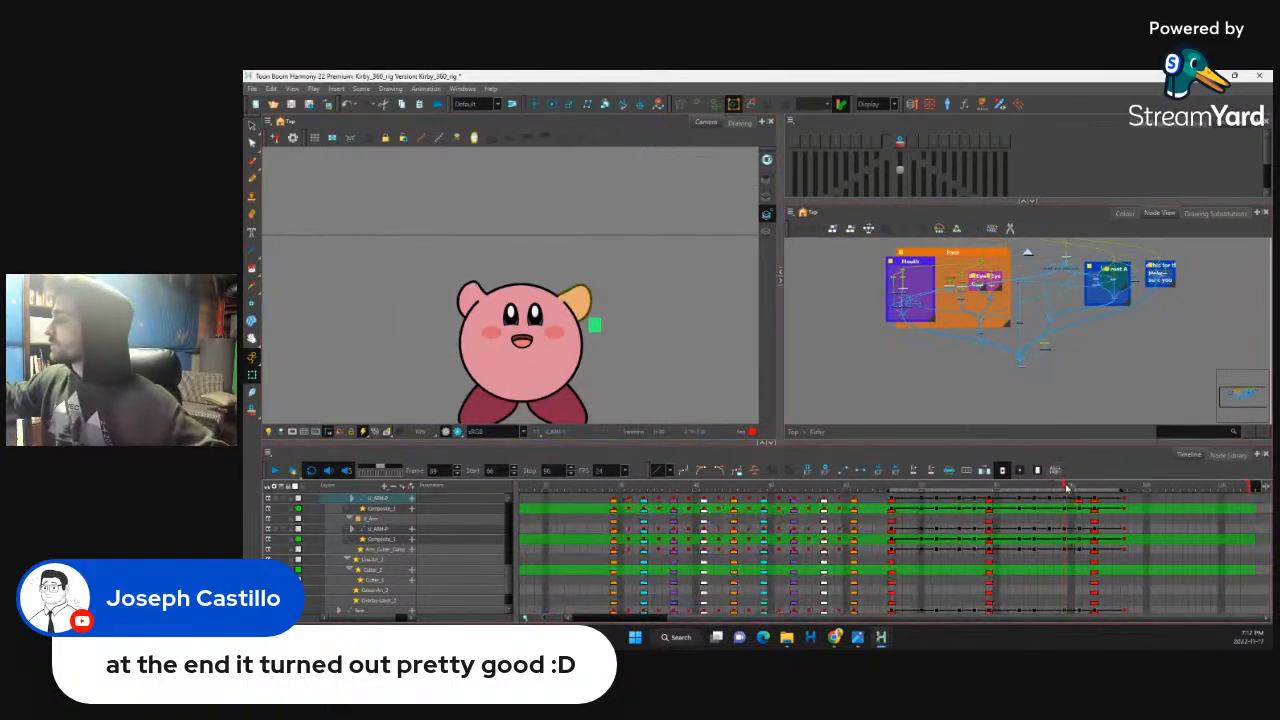
{"action": "left_click_drag", "start_coordinate": [1066, 488], "coordinate": [847, 502]}
{"action": "left_click", "coordinate": [276, 470]}
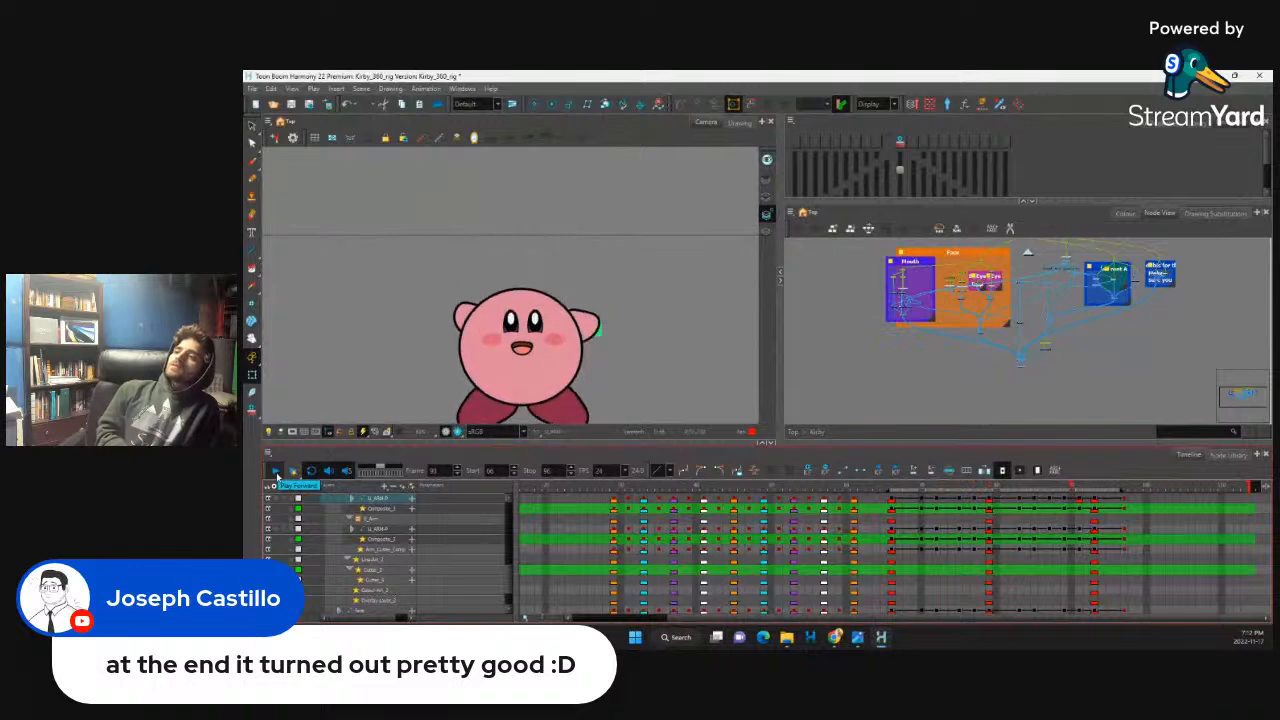
Step: Scrub through the take-off frames and replay the jump from frame 66 with the whole character in view
{"action": "left_click", "coordinate": [892, 508]}
{"action": "mouse_move", "coordinate": [946, 490]}
{"action": "left_mouse_down"}
{"action": "mouse_move", "coordinate": [981, 488]}
{"action": "mouse_move", "coordinate": [937, 505]}
{"action": "left_mouse_up"}
{"action": "left_click", "coordinate": [959, 488]}
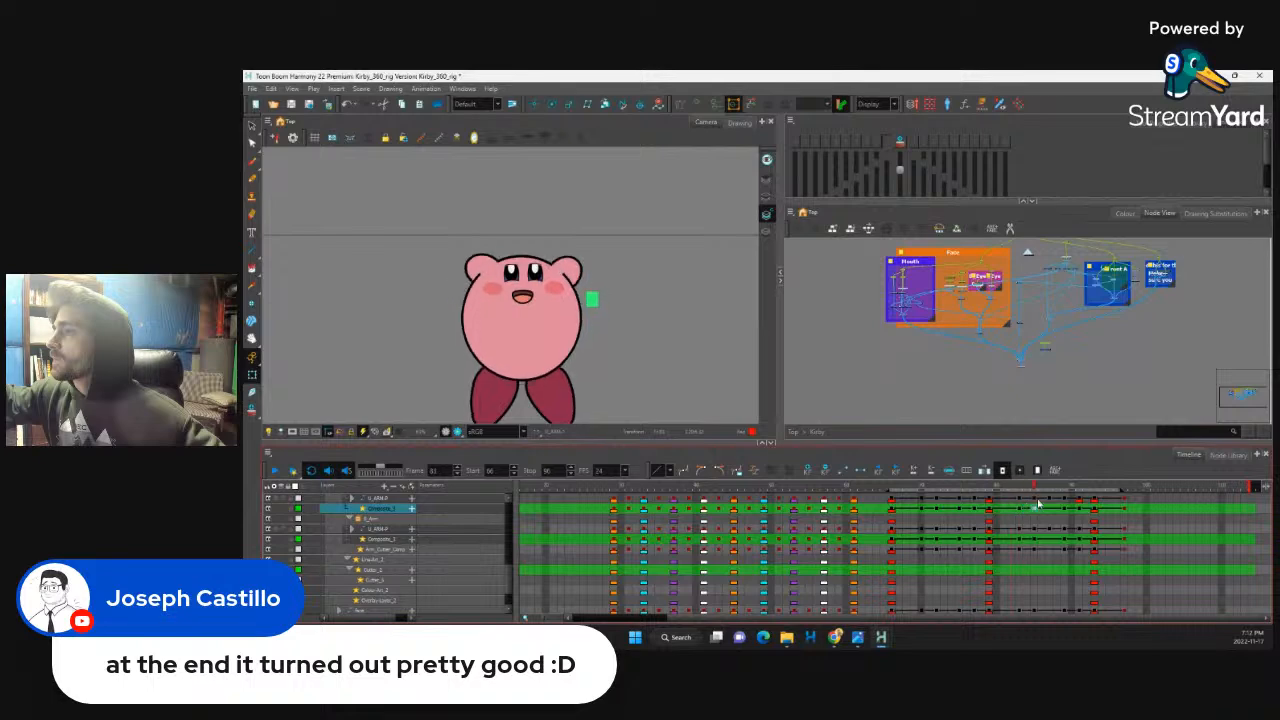
{"action": "left_click", "coordinate": [893, 508]}
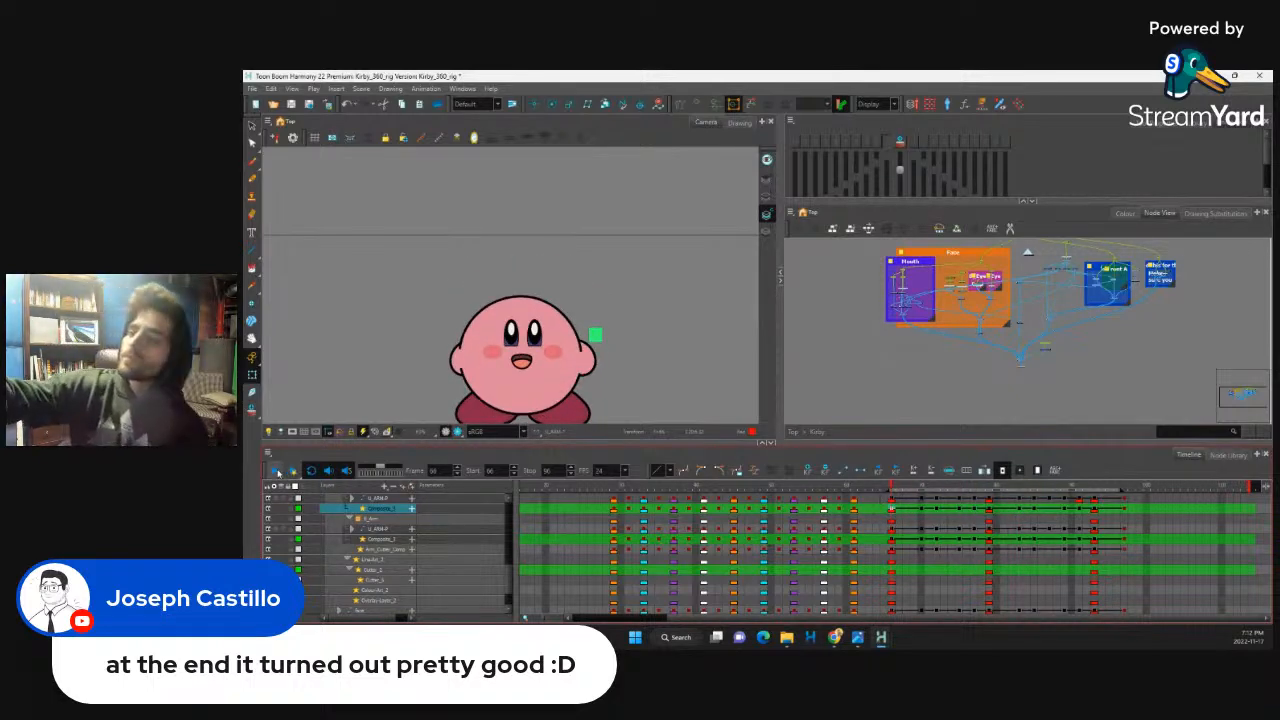
{"action": "left_click", "coordinate": [277, 472]}
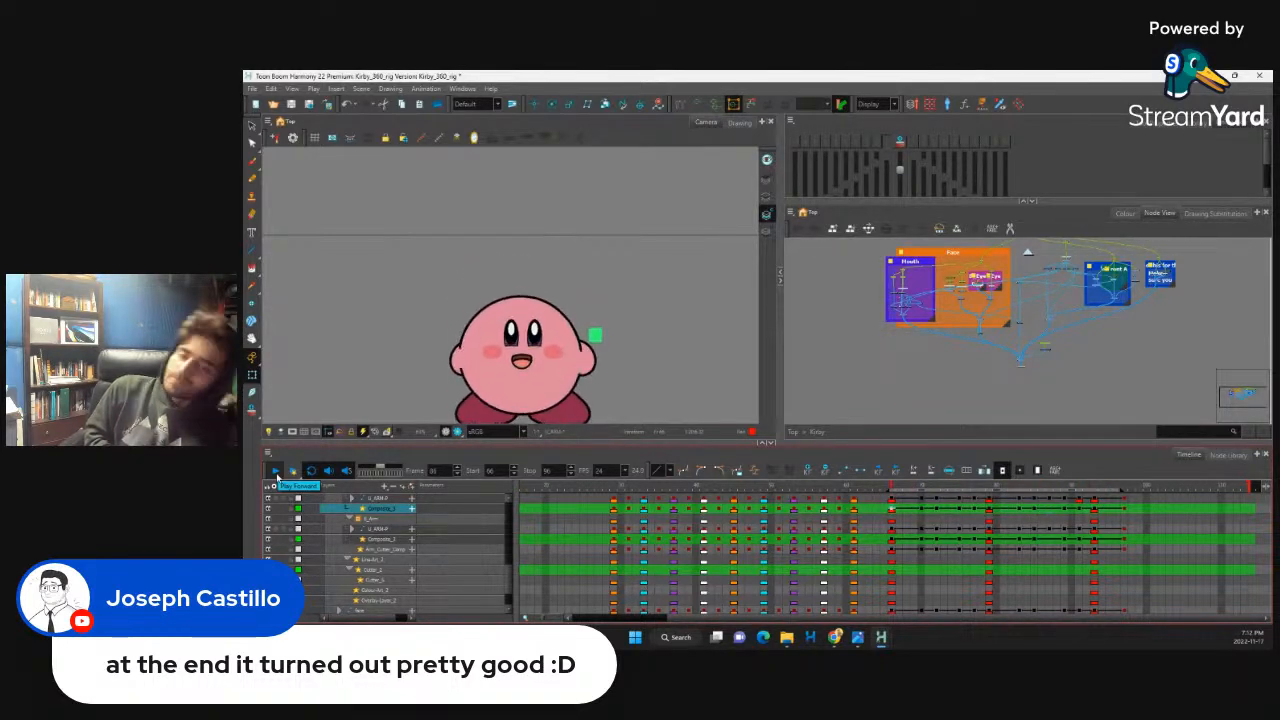
{"action": "scroll", "coordinate": [631, 347], "scroll_direction": "down", "scroll_amount": 2}
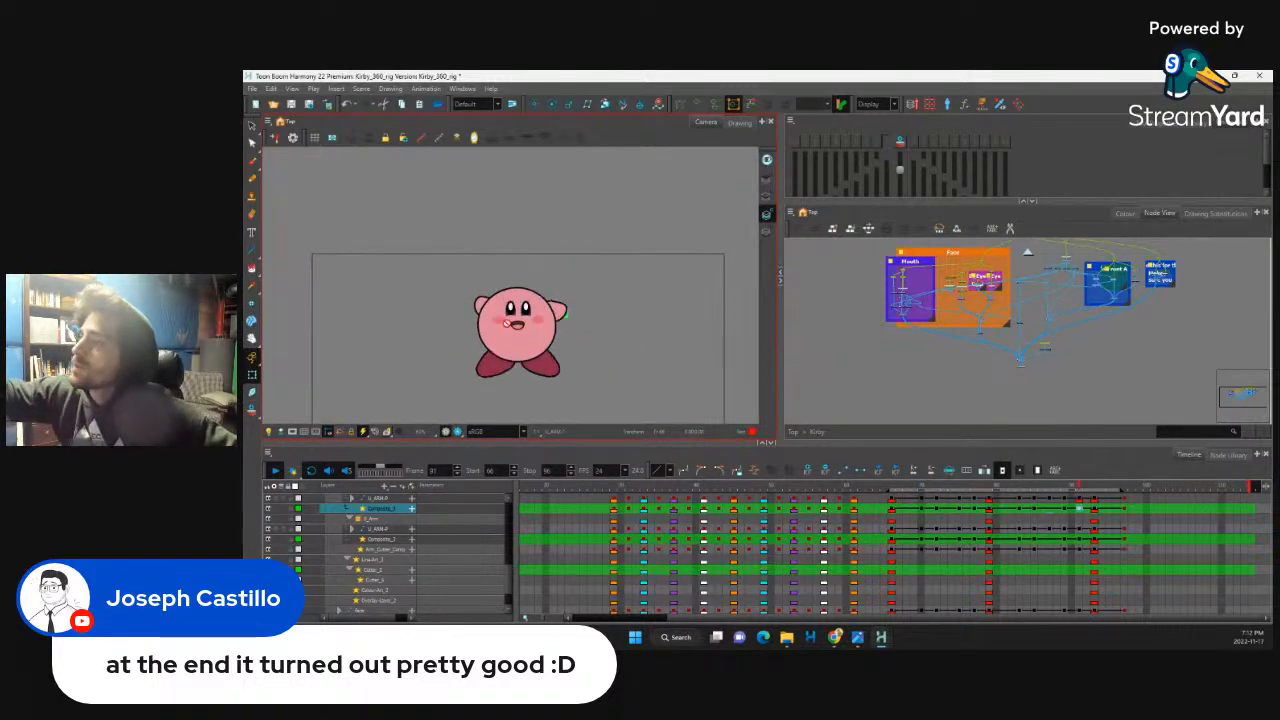
{"action": "left_click", "coordinate": [275, 470]}
Step: Scrub the jump from frame 78 to frame 92 and locate the viewer-right arm's layer in the timeline
{"action": "left_click", "coordinate": [985, 625]}
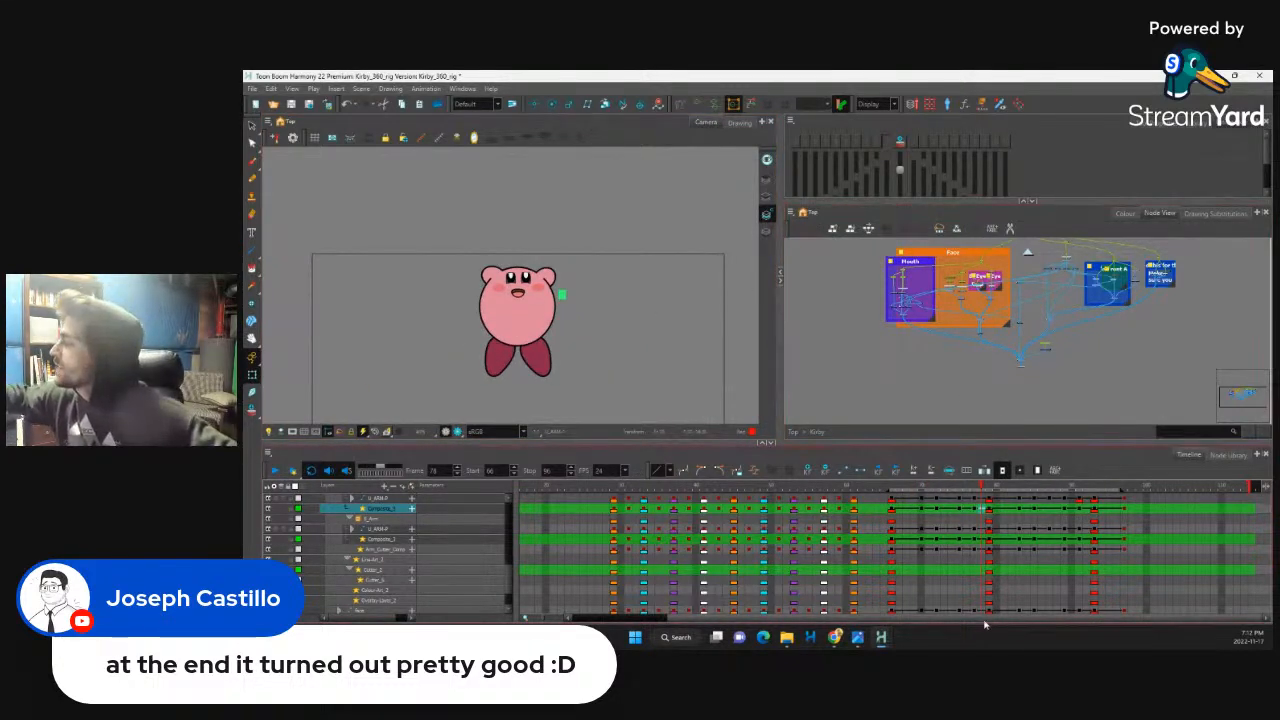
{"action": "key", "text": "2"}
{"action": "key", "text": "2"}
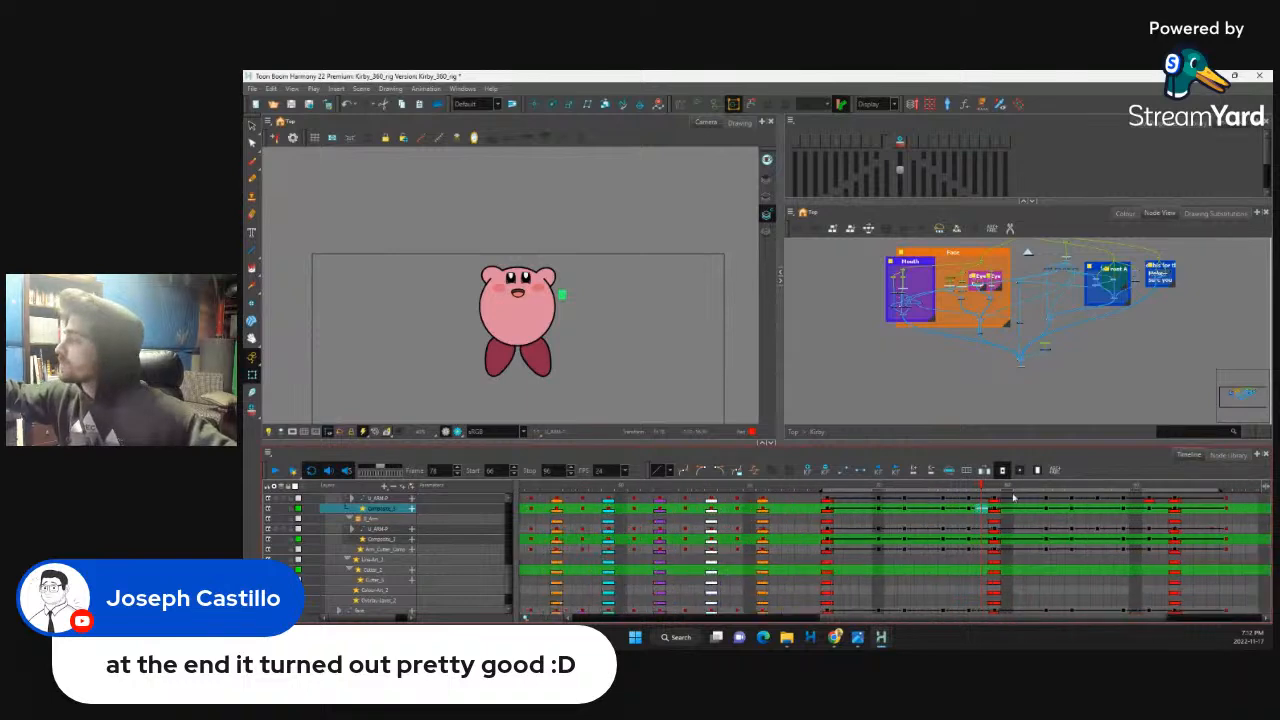
{"action": "left_click_drag", "start_coordinate": [984, 488], "coordinate": [1162, 503]}
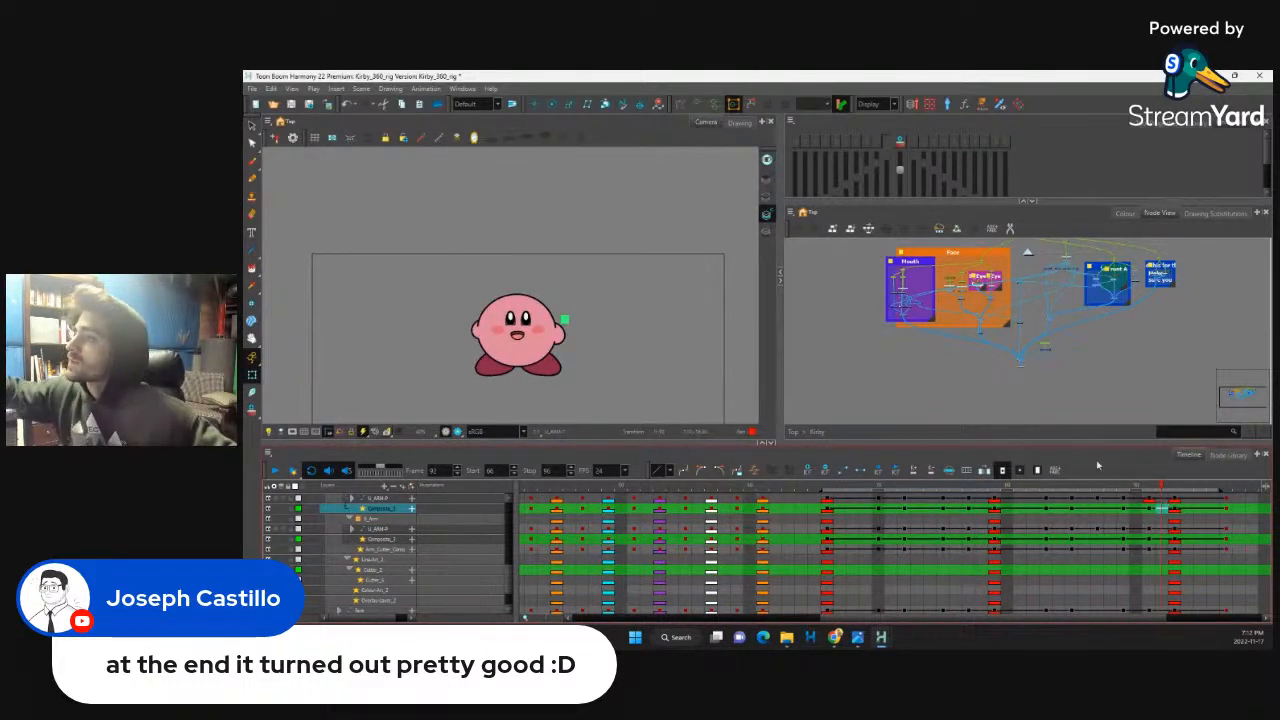
{"action": "left_click", "coordinate": [556, 334]}
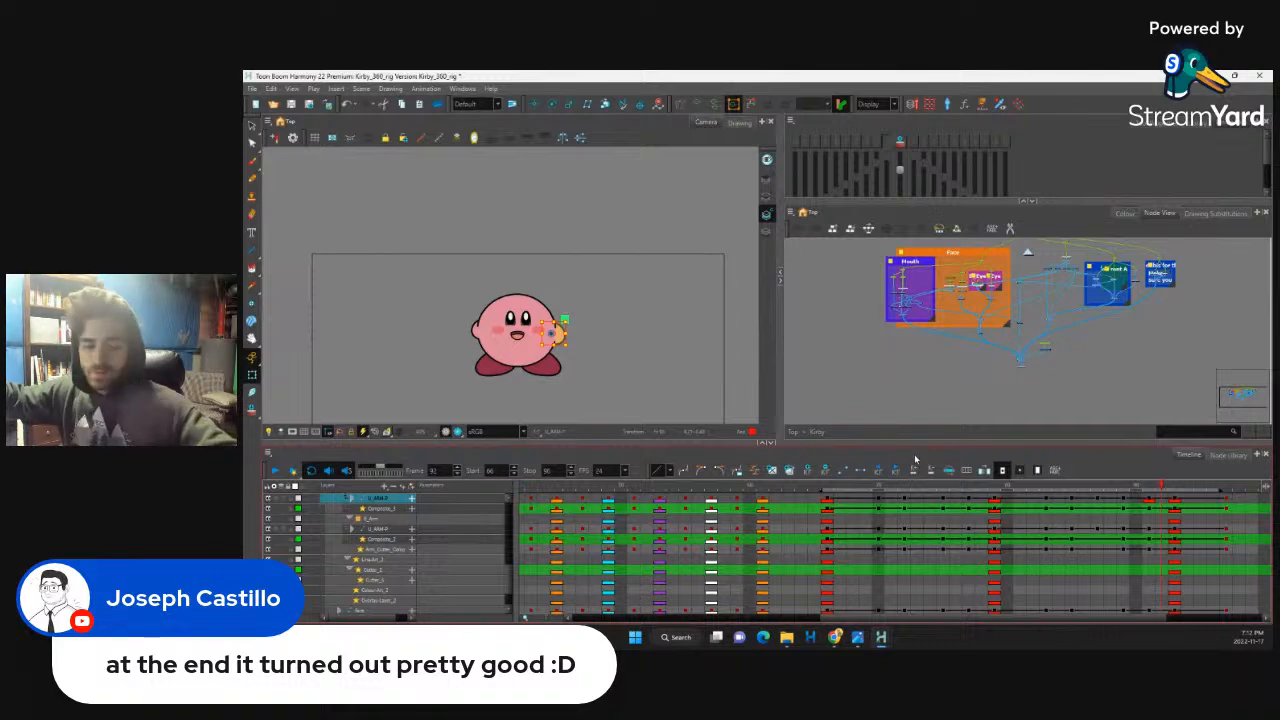
{"action": "key", "text": "o"}
Step: Extend the playback range's stop frame to 101
{"action": "left_click_drag", "start_coordinate": [1011, 619], "coordinate": [1153, 619]}
{"action": "left_click", "coordinate": [353, 499]}
{"action": "left_click_drag", "start_coordinate": [1028, 494], "coordinate": [1078, 491]}
Step: Select the whole character at frame 97 and examine where its main pegs' keyframes end in the timeline
{"action": "mouse_move", "coordinate": [958, 487]}
{"action": "left_mouse_down"}
{"action": "mouse_move", "coordinate": [1033, 492]}
{"action": "mouse_move", "coordinate": [1020, 492]}
{"action": "left_mouse_up"}
{"action": "key", "text": "b"}
{"action": "key", "text": "b"}
{"action": "key", "text": "b"}
{"action": "key", "text": "b"}
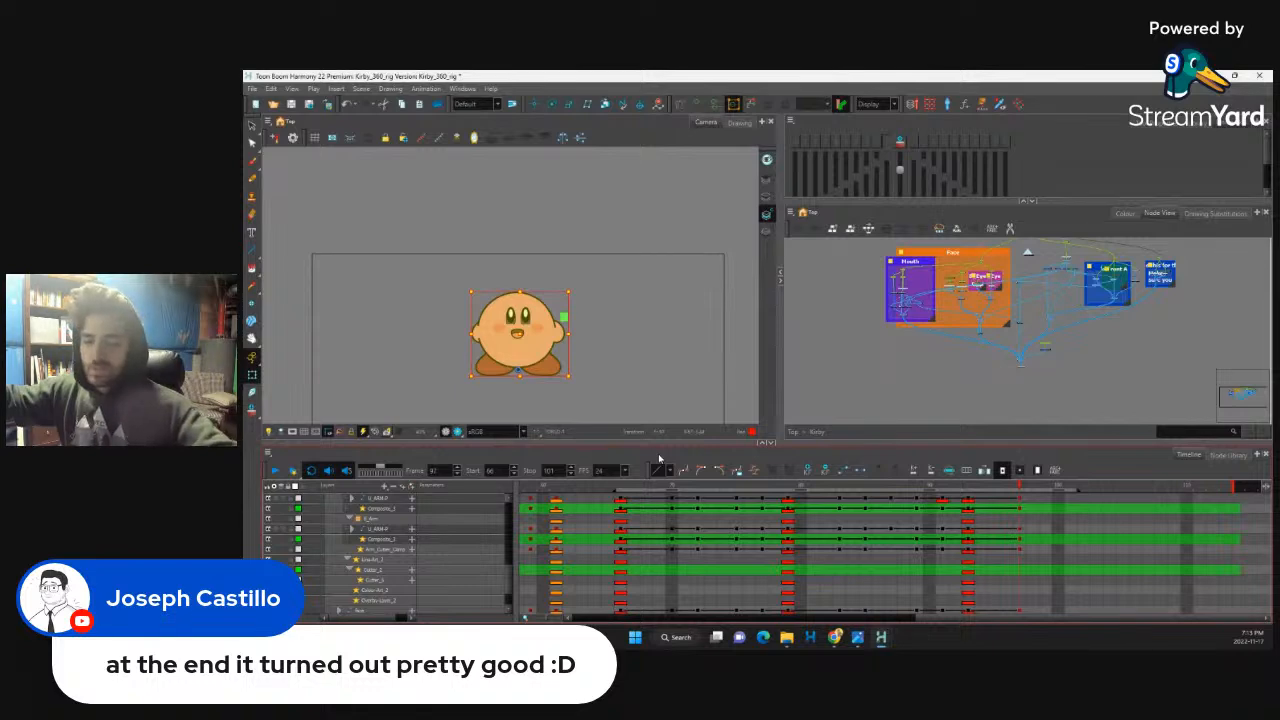
{"action": "key", "text": "o"}
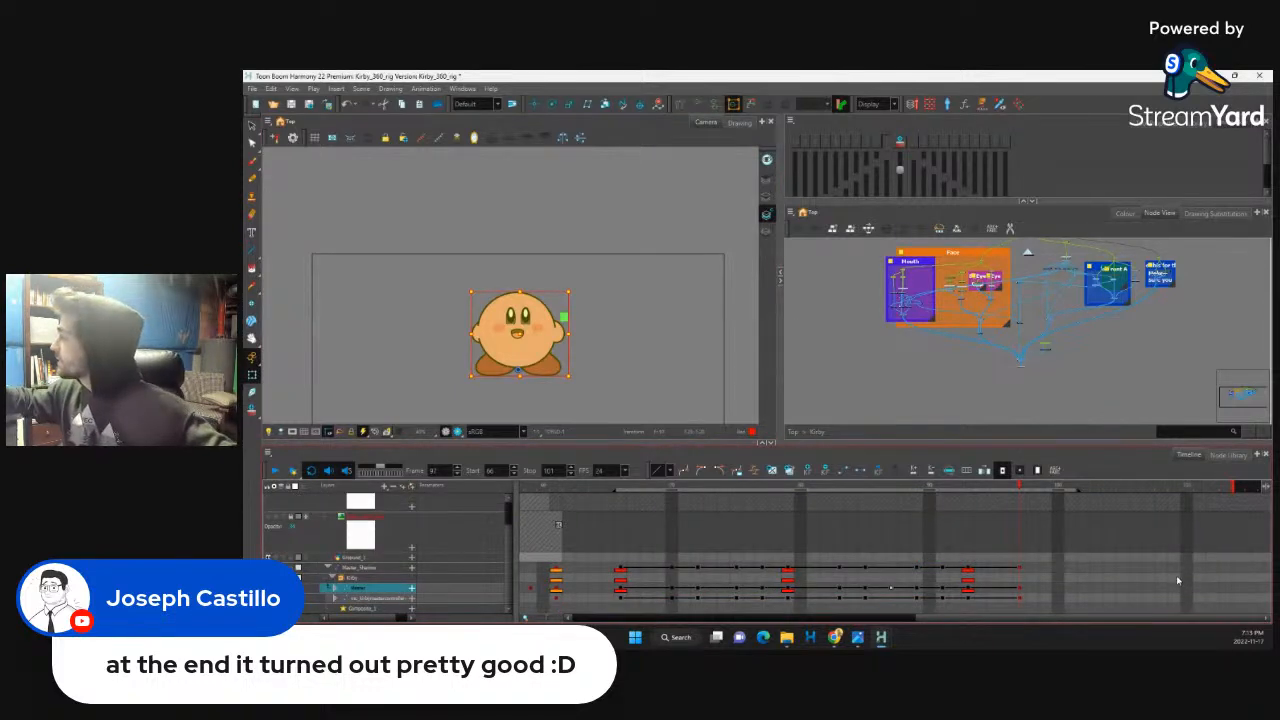
{"action": "left_click_drag", "start_coordinate": [1177, 568], "coordinate": [1175, 598]}
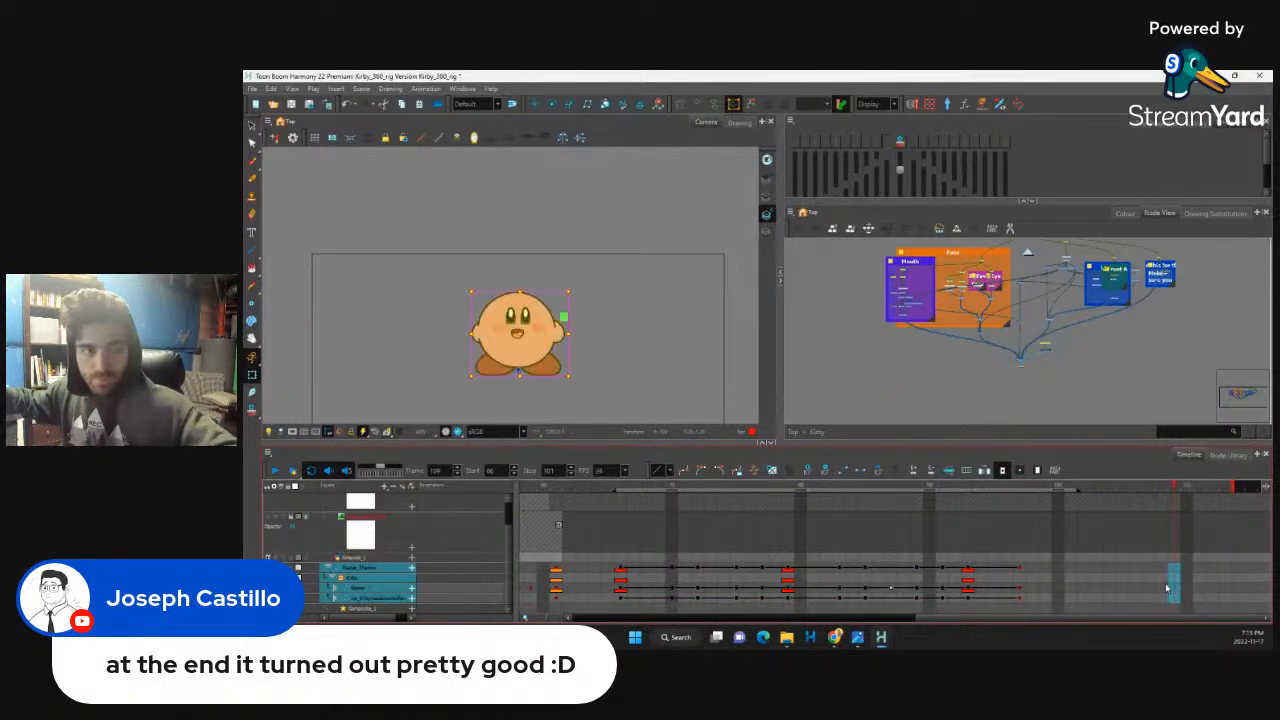
{"action": "left_click", "coordinate": [1020, 572]}
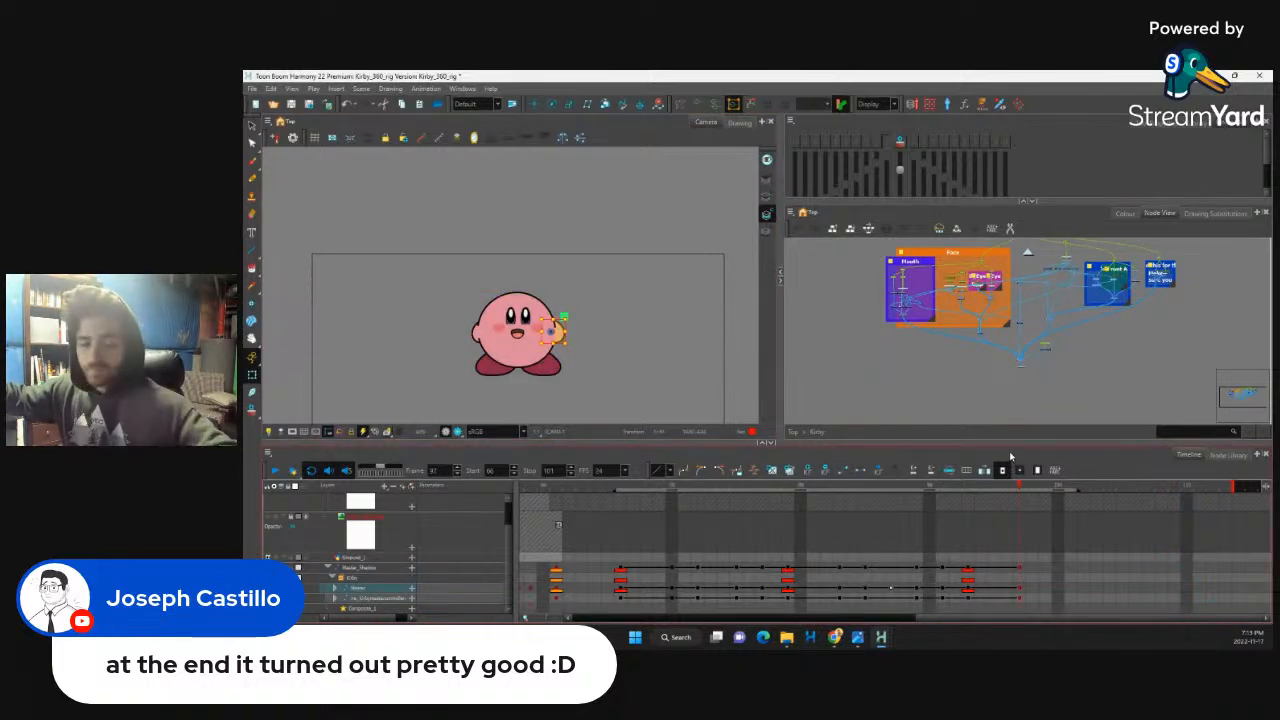
Step: Add a settling keyframe for the viewer-right arm at frame 101 and adjust the arm's pose at frame 97
{"action": "key", "text": "o"}
{"action": "left_click", "coordinate": [944, 499]}
{"action": "left_click_drag", "start_coordinate": [952, 501], "coordinate": [1020, 498]}
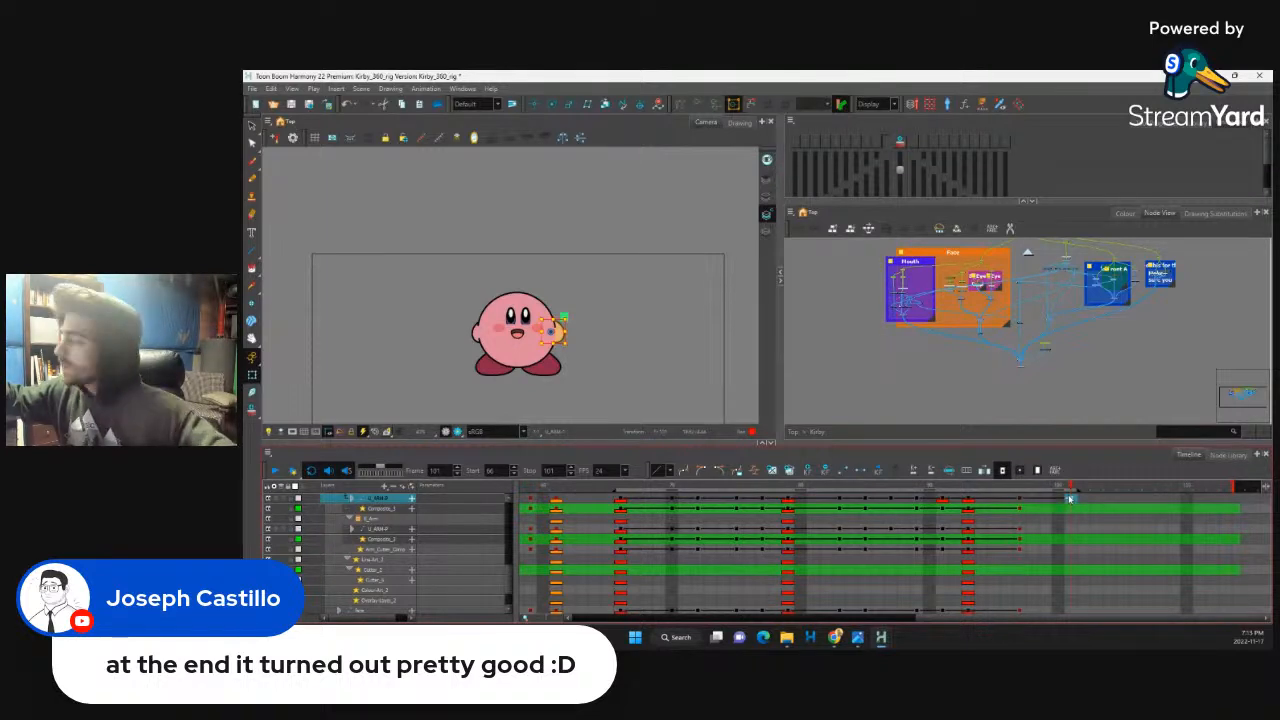
{"action": "left_click", "coordinate": [1020, 497]}
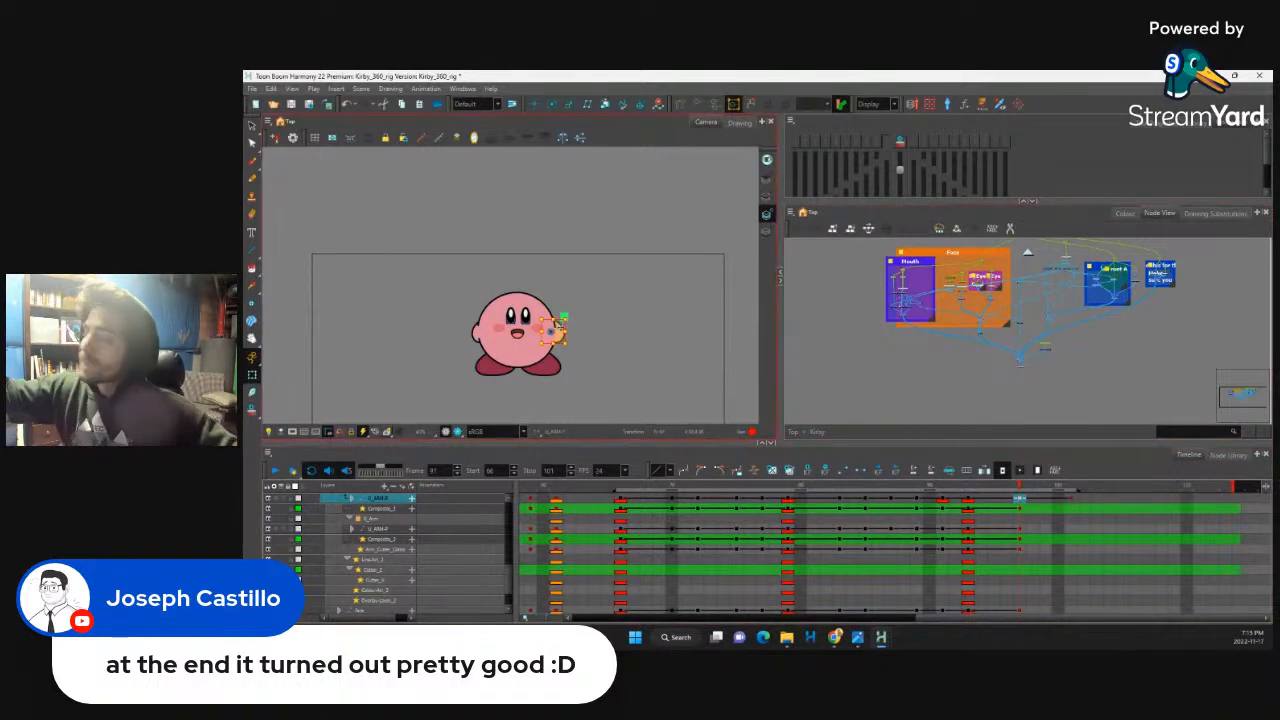
{"action": "key", "text": "2"}
{"action": "key", "text": "2"}
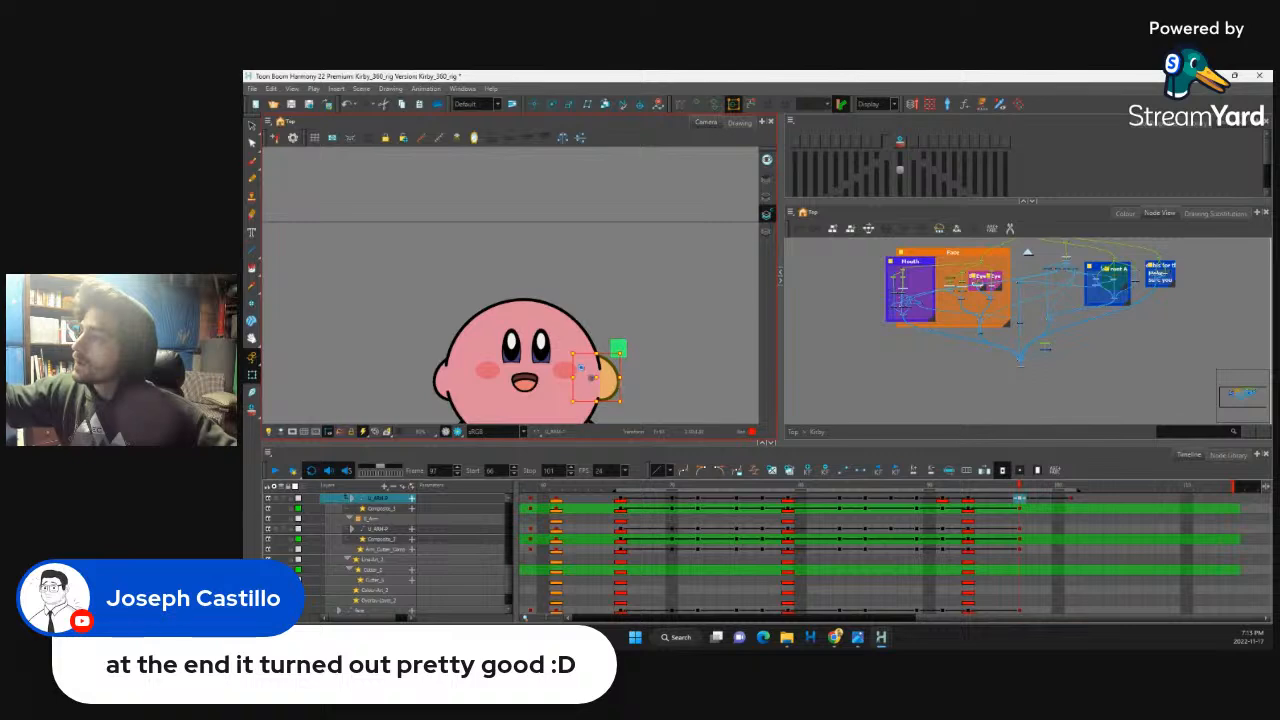
{"action": "mouse_move", "coordinate": [1020, 488]}
{"action": "left_mouse_down"}
{"action": "mouse_move", "coordinate": [995, 499]}
{"action": "mouse_move", "coordinate": [1043, 499]}
{"action": "left_mouse_up"}
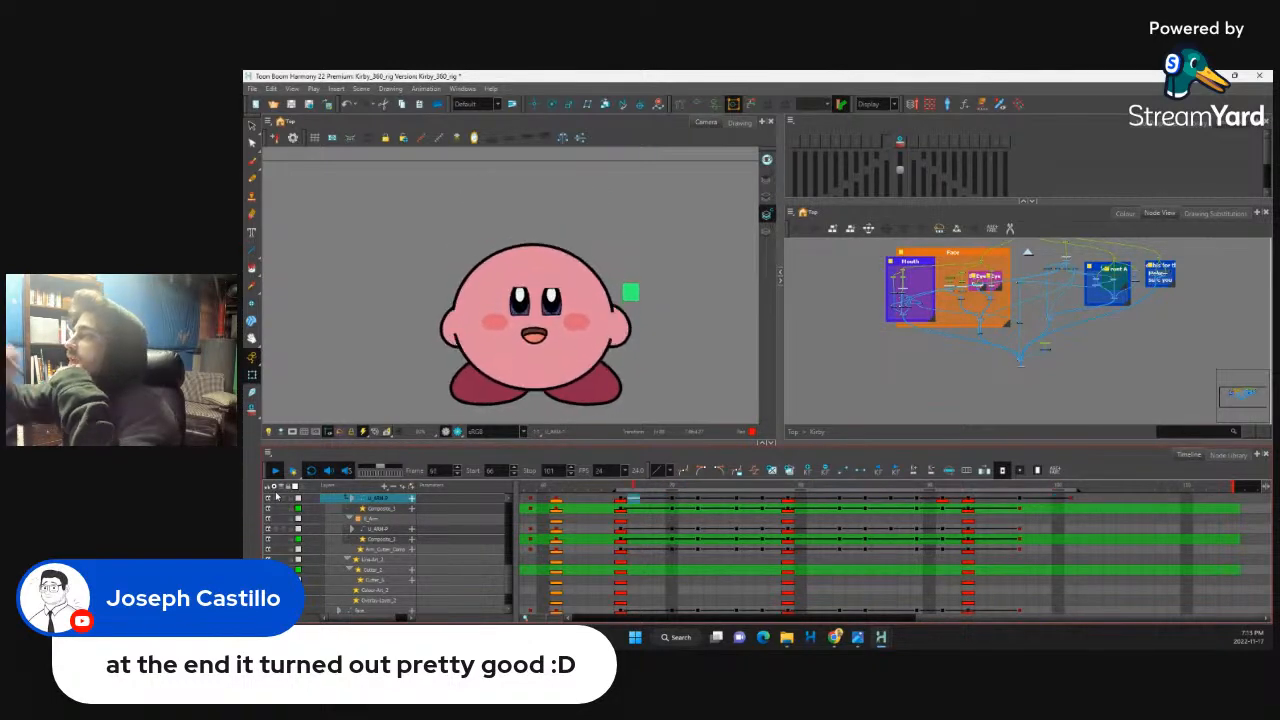
Step: Check the landing up to frame 93 and rotate the viewer-left arm slightly at that frame
{"action": "left_click", "coordinate": [918, 500]}
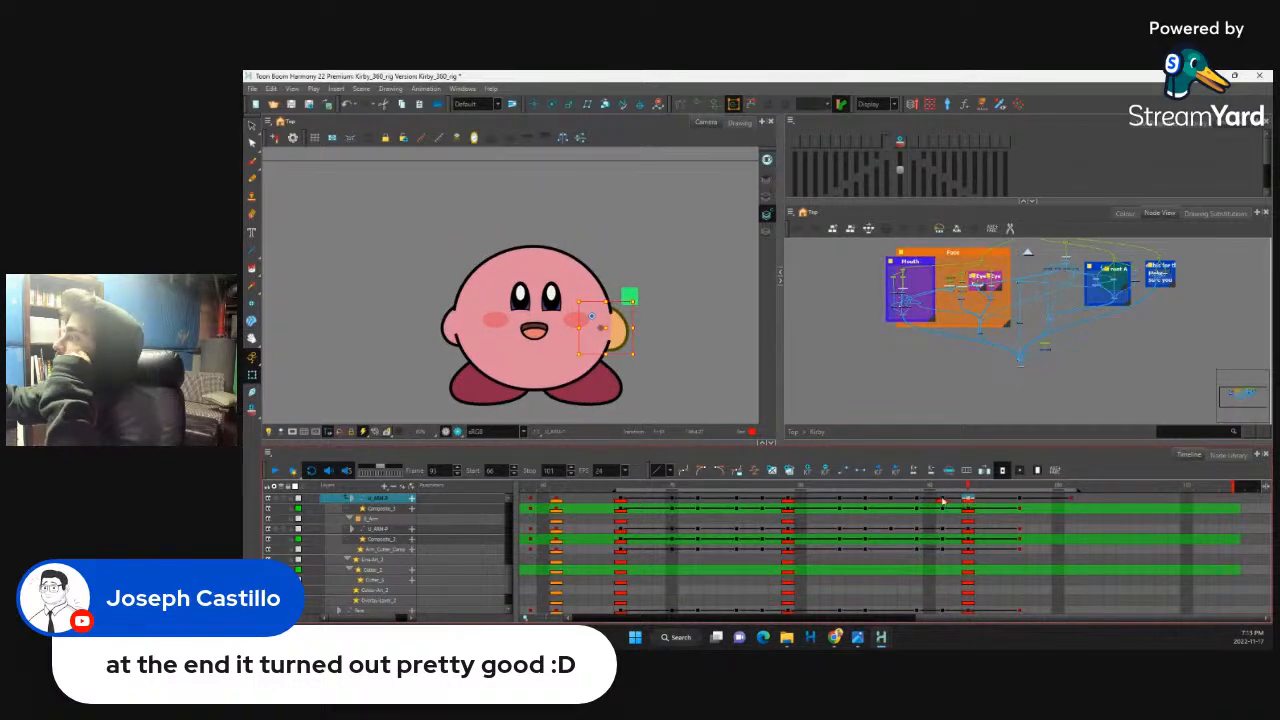
{"action": "left_click_drag", "start_coordinate": [918, 490], "coordinate": [968, 514]}
{"action": "left_click", "coordinate": [463, 334]}
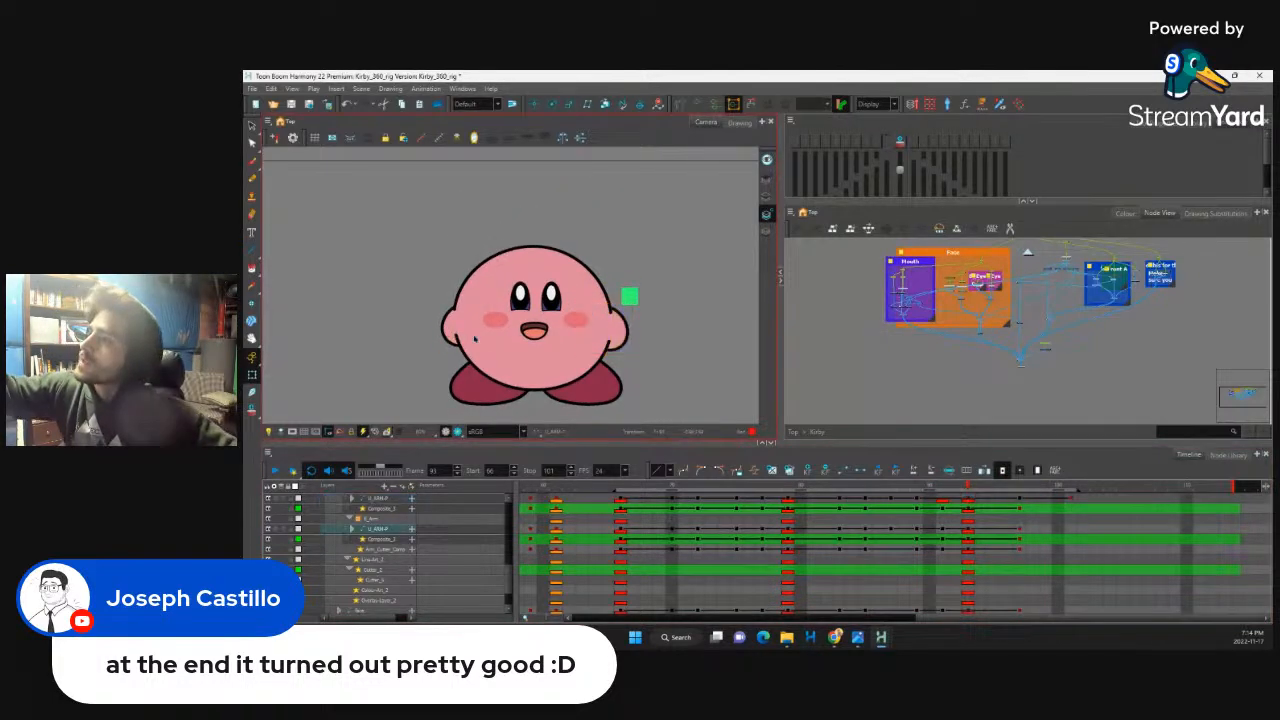
{"action": "key", "text": "o"}
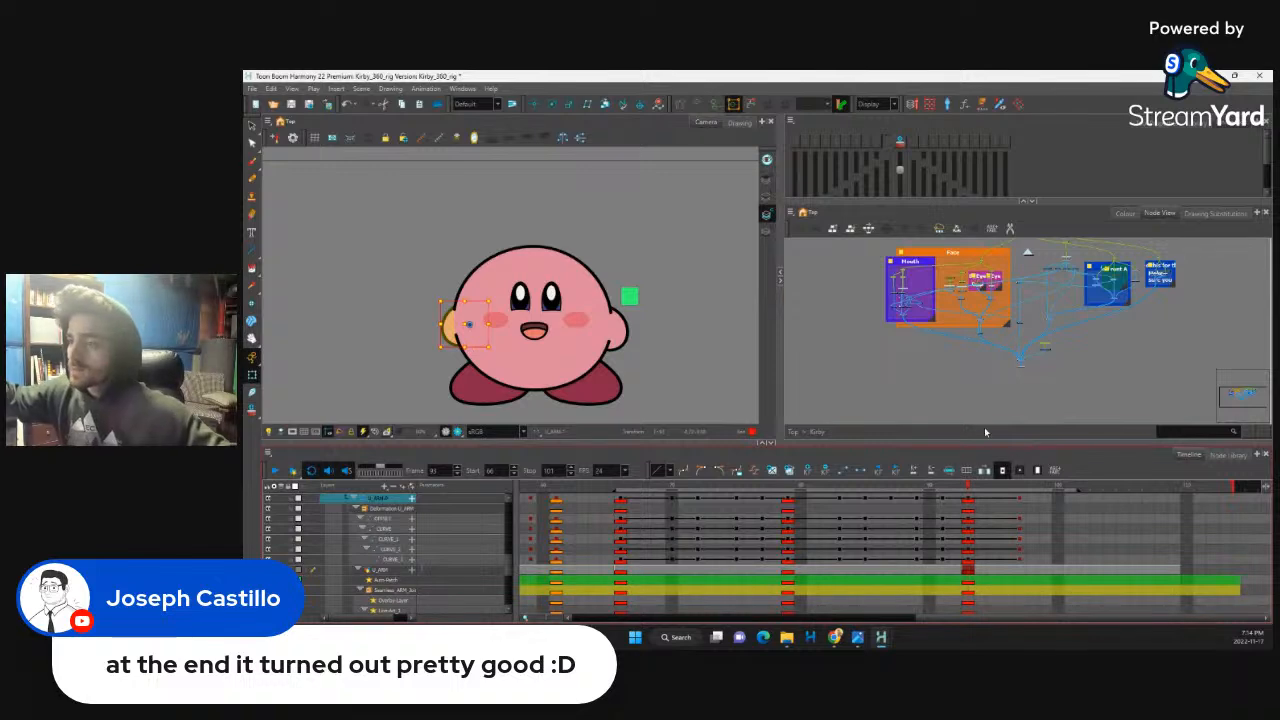
{"action": "left_click", "coordinate": [353, 498]}
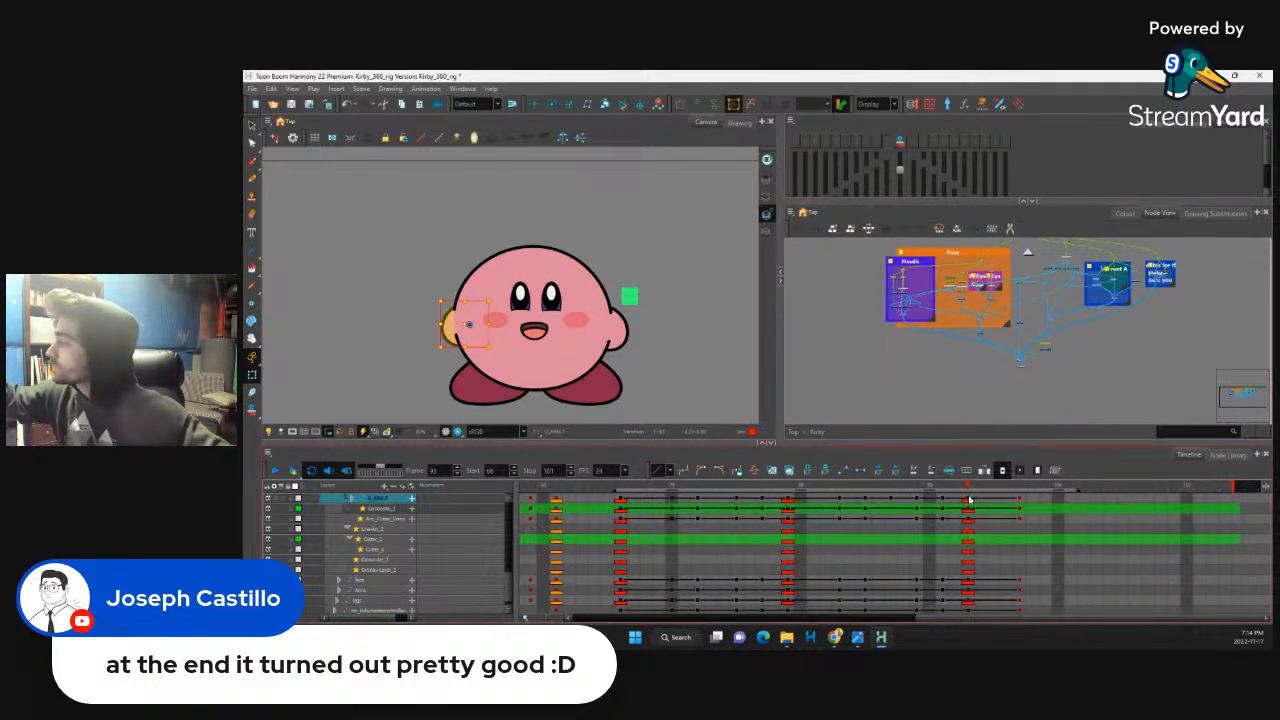
{"action": "left_click_drag", "start_coordinate": [438, 355], "coordinate": [442, 362]}
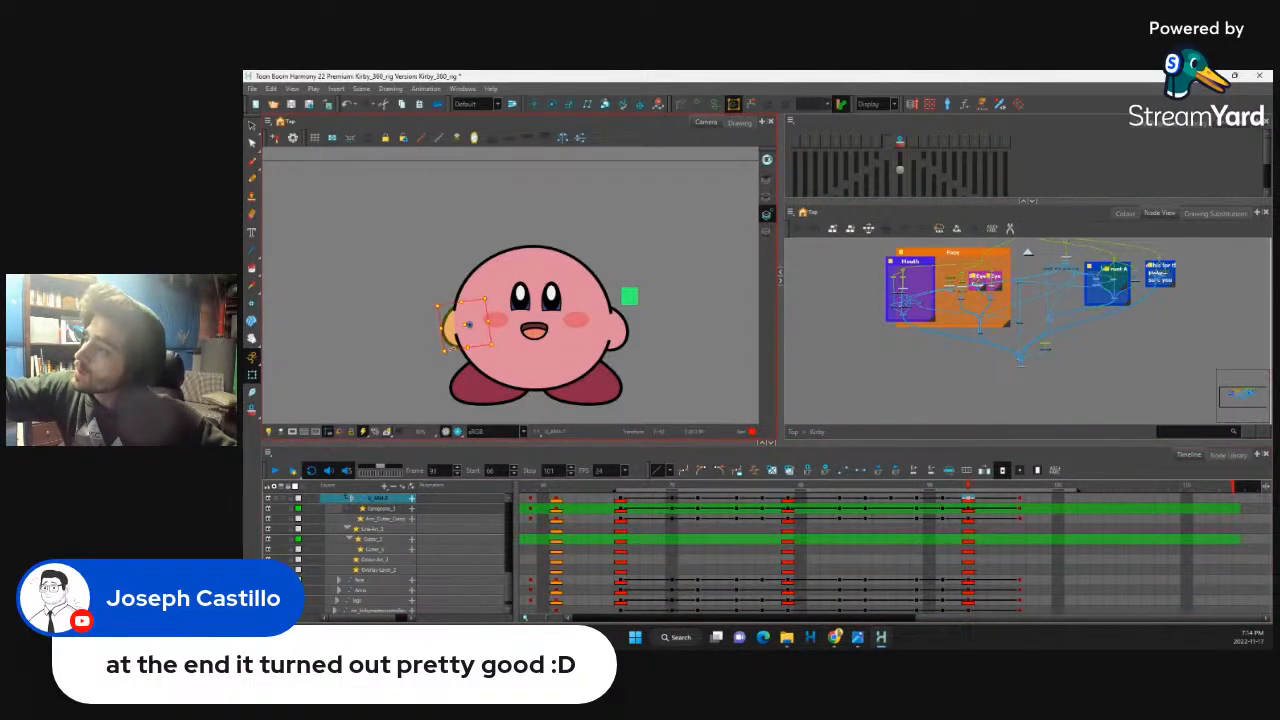
Step: Key the viewer-left arm at frame 101, swing it slightly outward and upward at frame 97, and replay the jump
{"action": "left_click", "coordinate": [942, 498]}
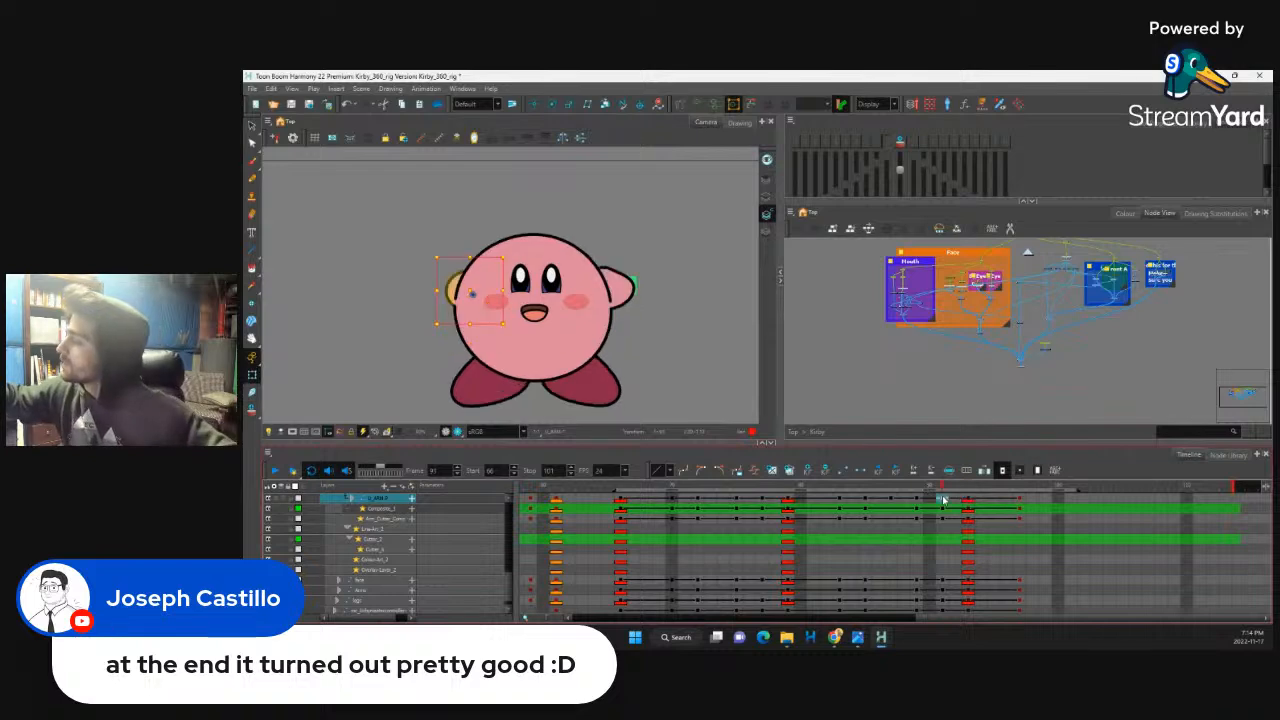
{"action": "left_click", "coordinate": [1018, 490]}
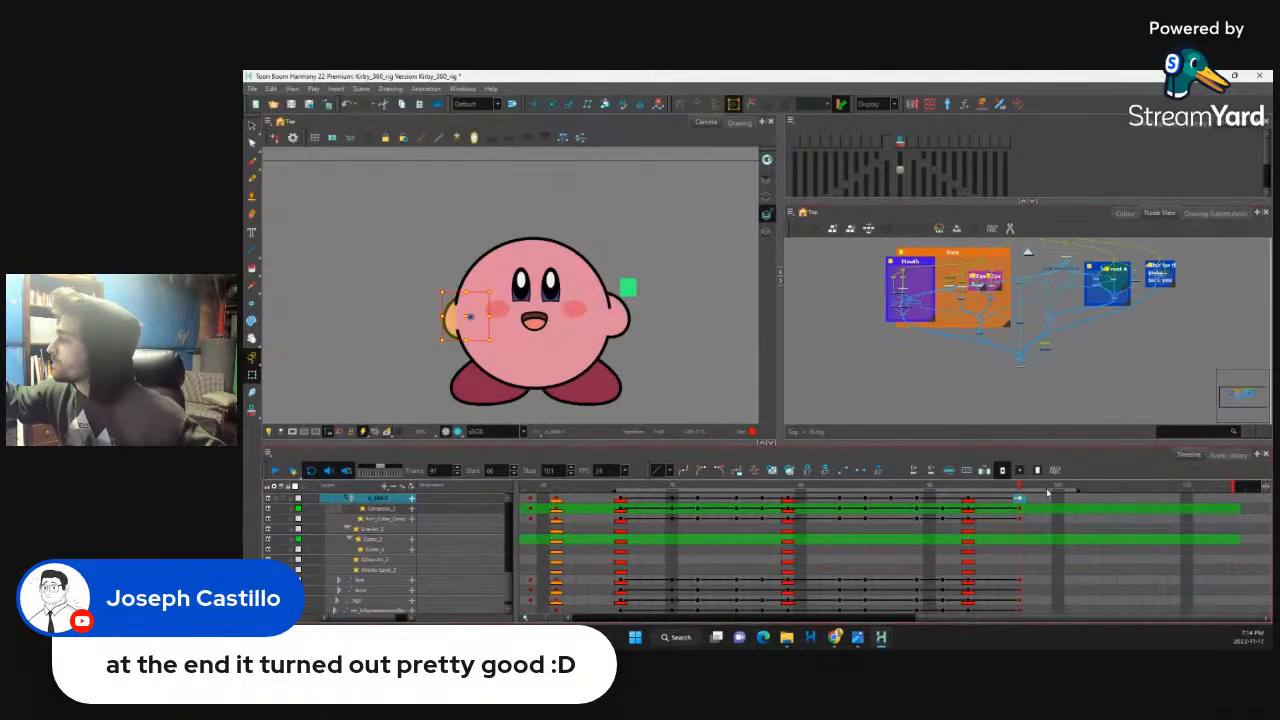
{"action": "left_click", "coordinate": [1044, 500]}
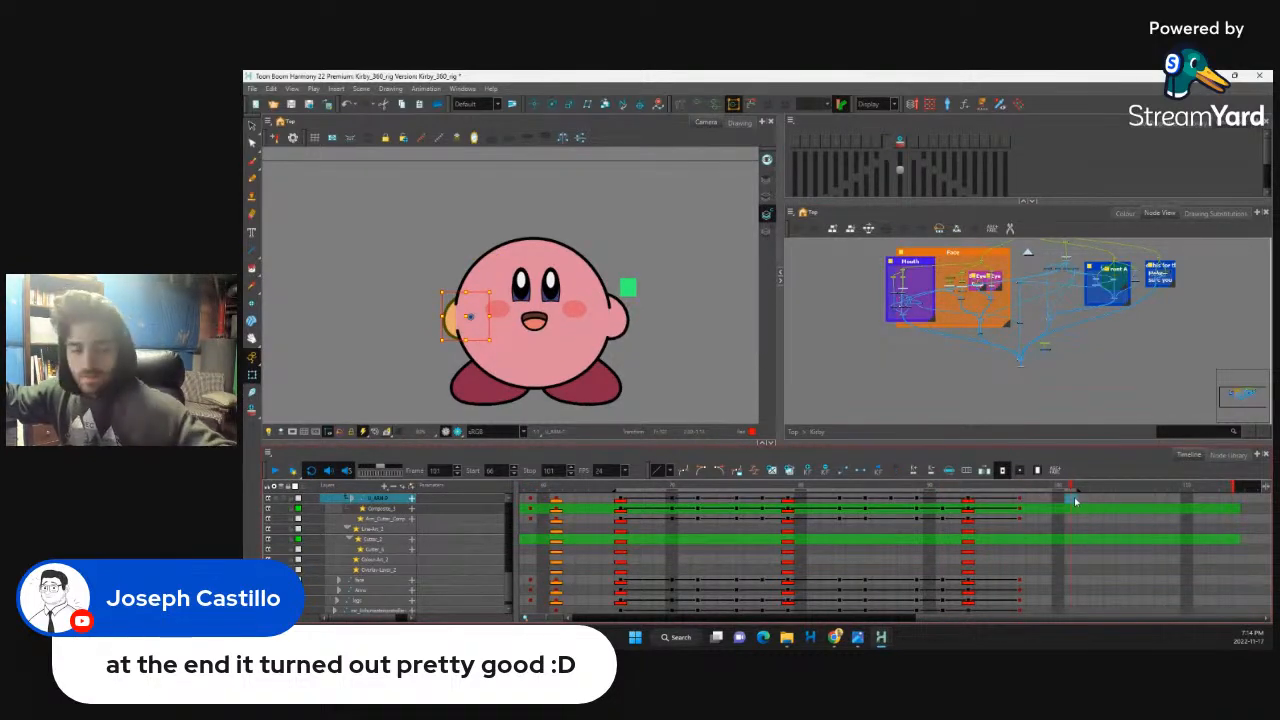
{"action": "left_click", "coordinate": [1020, 500]}
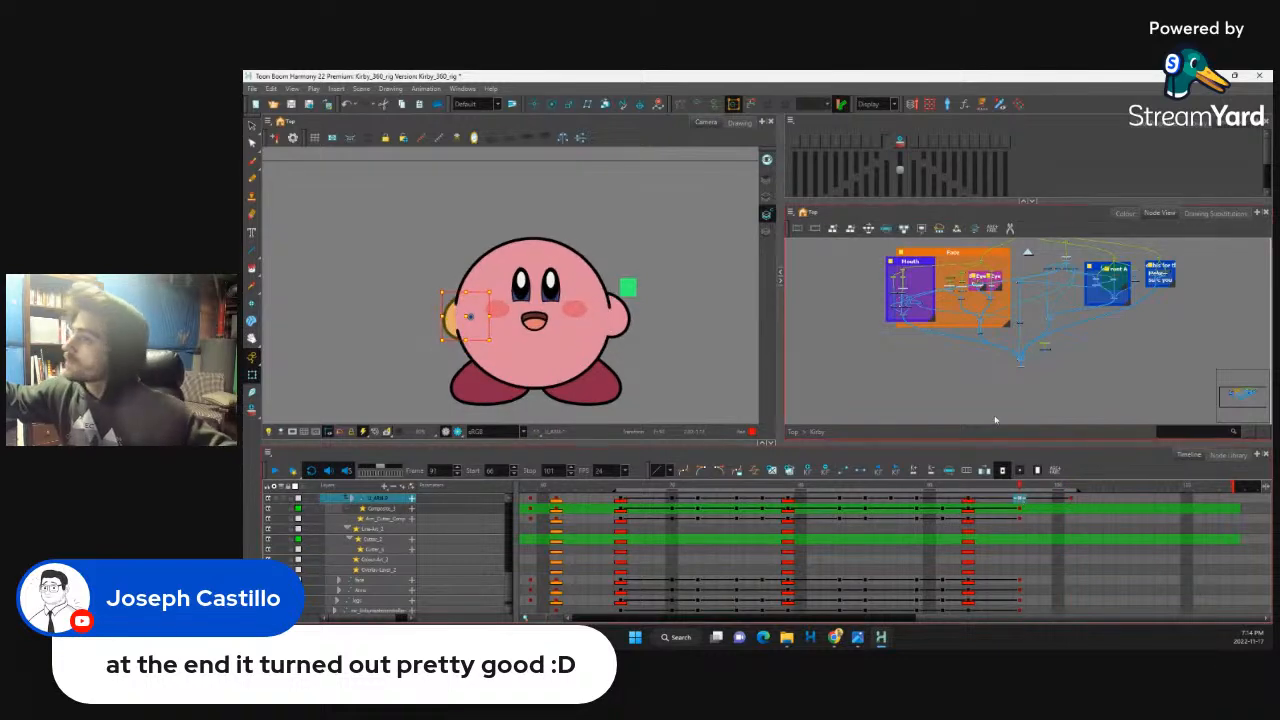
{"action": "left_click", "coordinate": [487, 312]}
{"action": "left_click", "coordinate": [474, 315]}
{"action": "left_click", "coordinate": [450, 316]}
{"action": "left_click", "coordinate": [471, 312]}
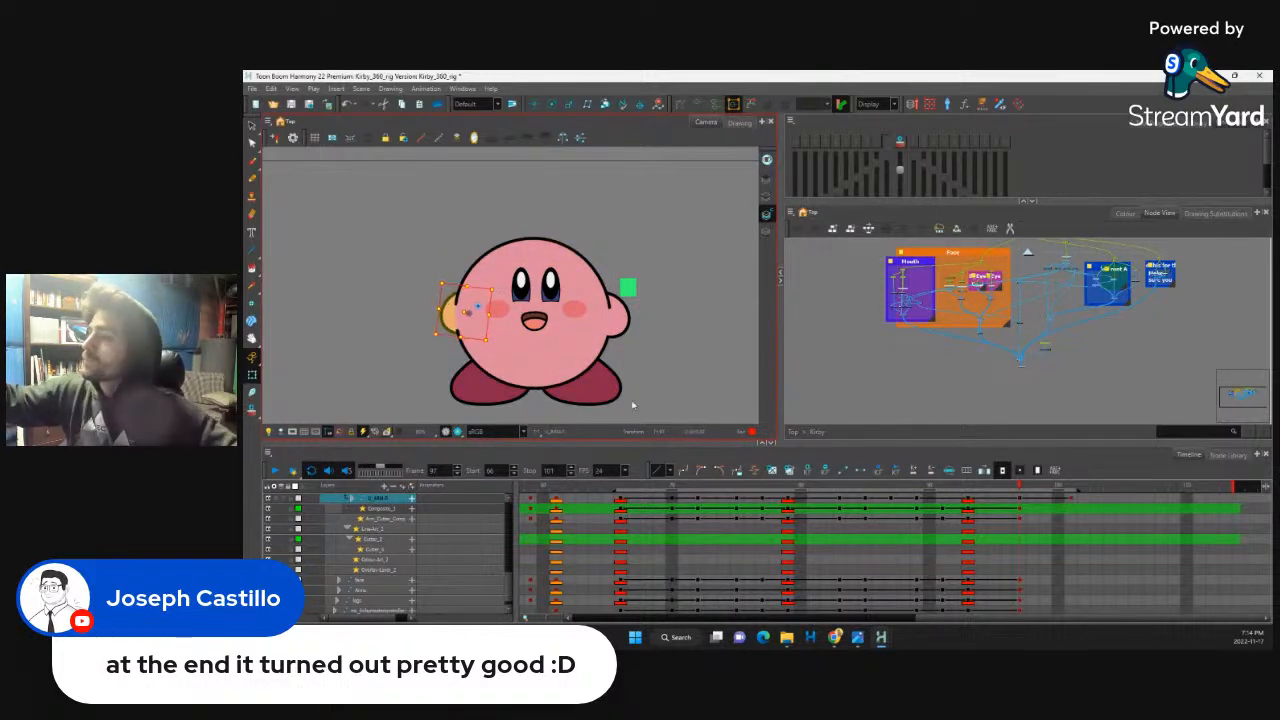
{"action": "left_click", "coordinate": [275, 470]}
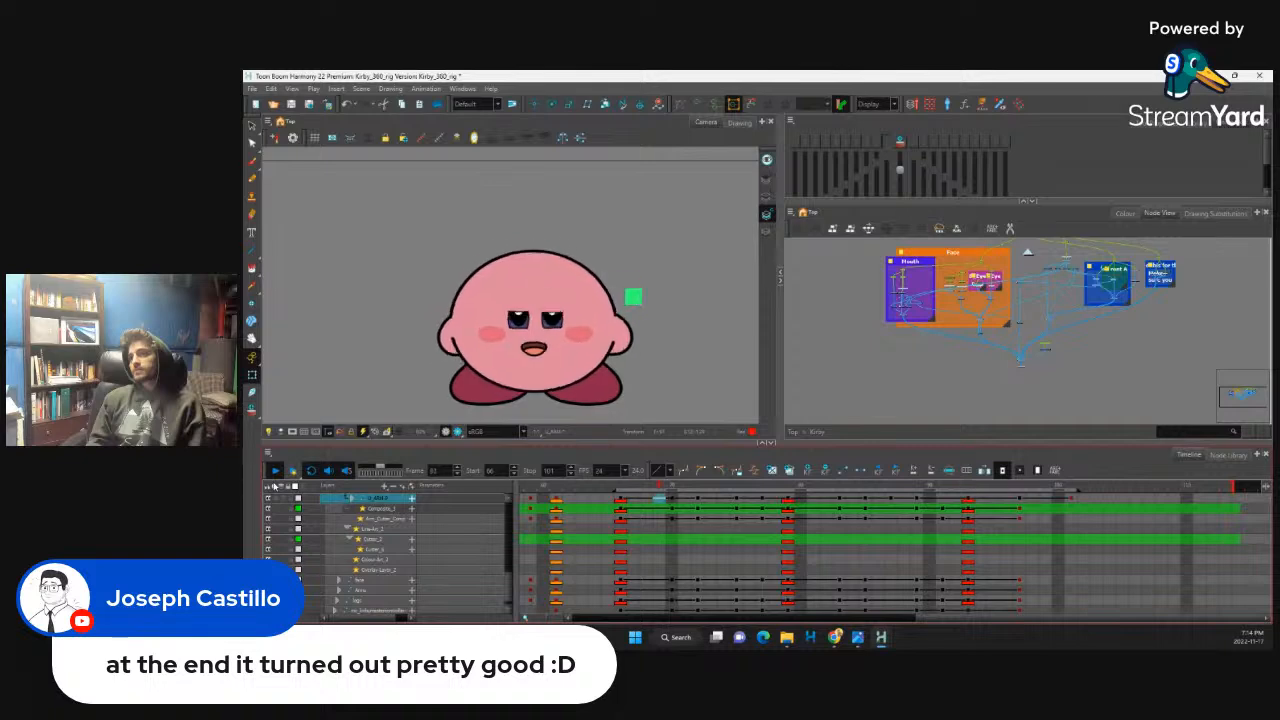
Step: Select the viewer-right foot in the crouch and adjust its pose at frame 72
{"action": "left_click_drag", "start_coordinate": [790, 500], "coordinate": [674, 503]}
{"action": "left_click", "coordinate": [612, 390]}
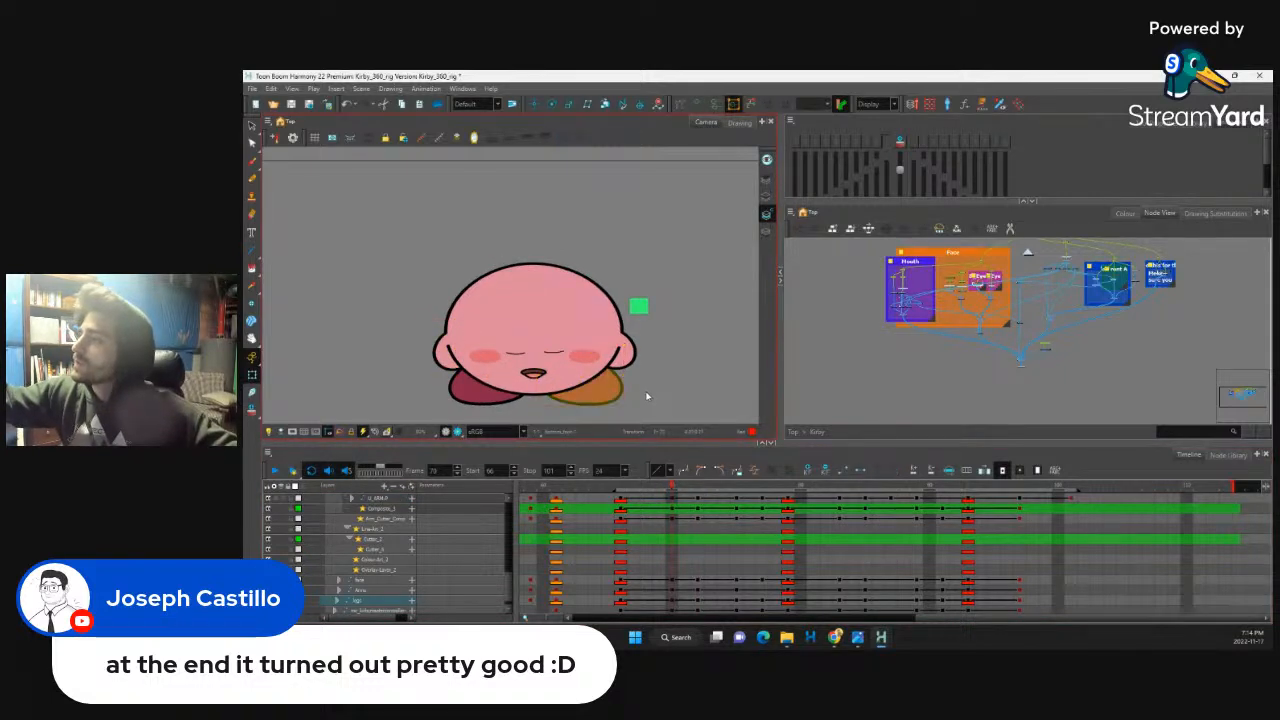
{"action": "left_click", "coordinate": [645, 394]}
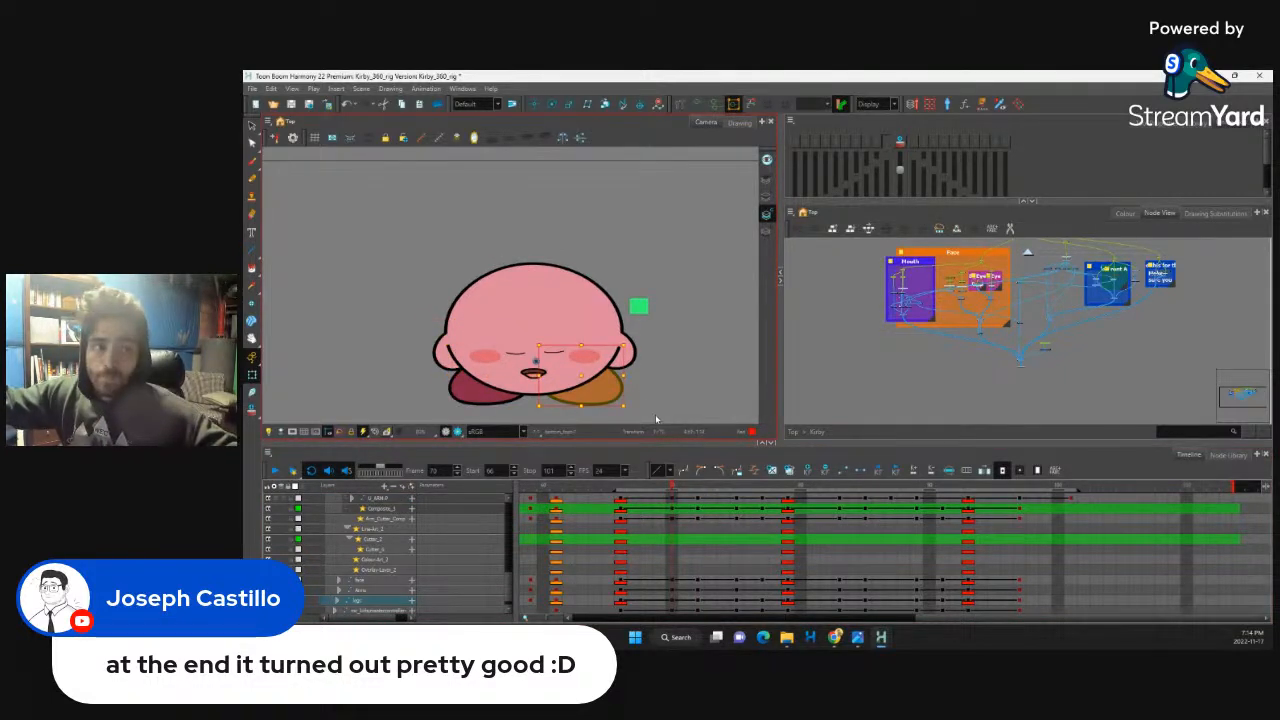
{"action": "key", "text": "o"}
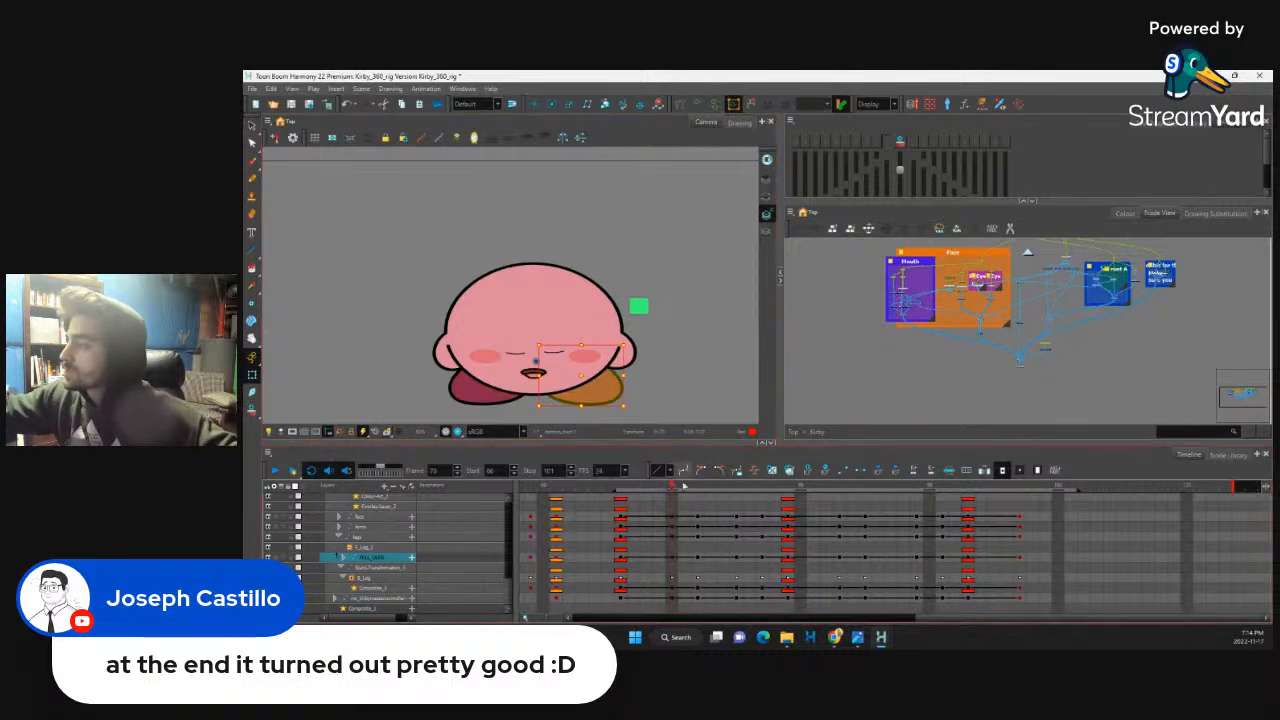
{"action": "left_click_drag", "start_coordinate": [674, 488], "coordinate": [701, 498]}
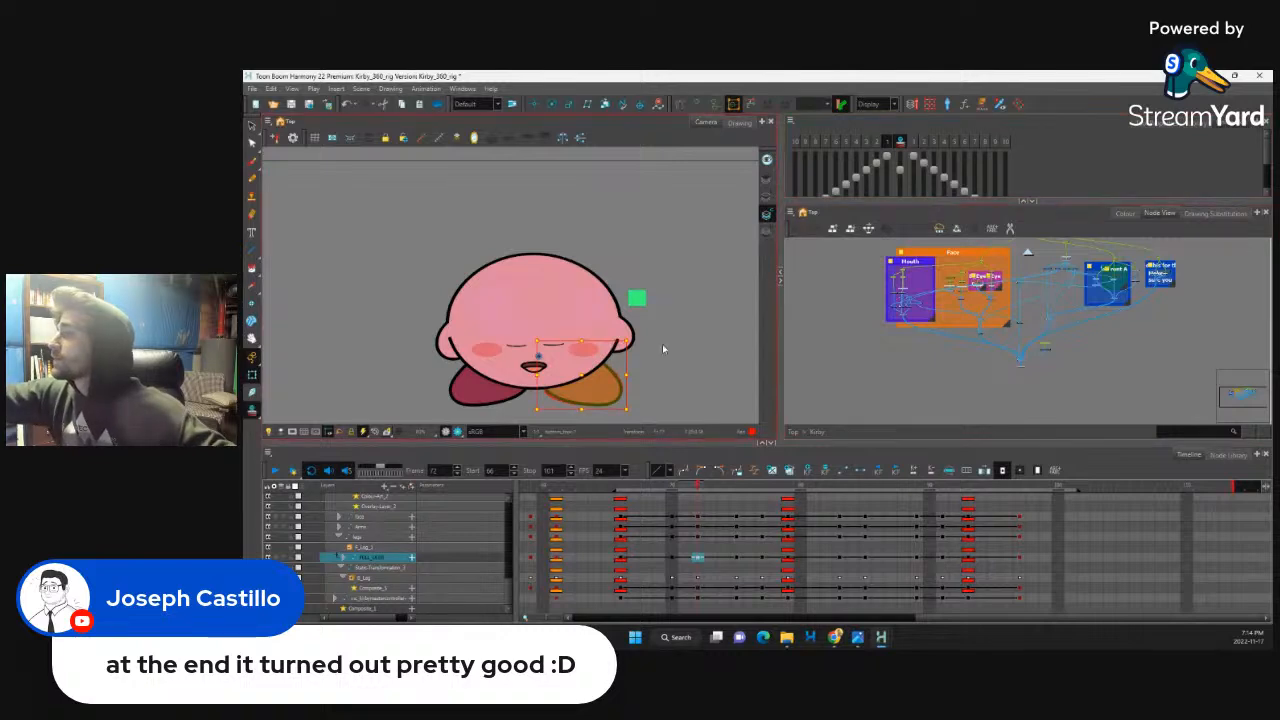
{"action": "left_click_drag", "start_coordinate": [617, 390], "coordinate": [633, 408]}
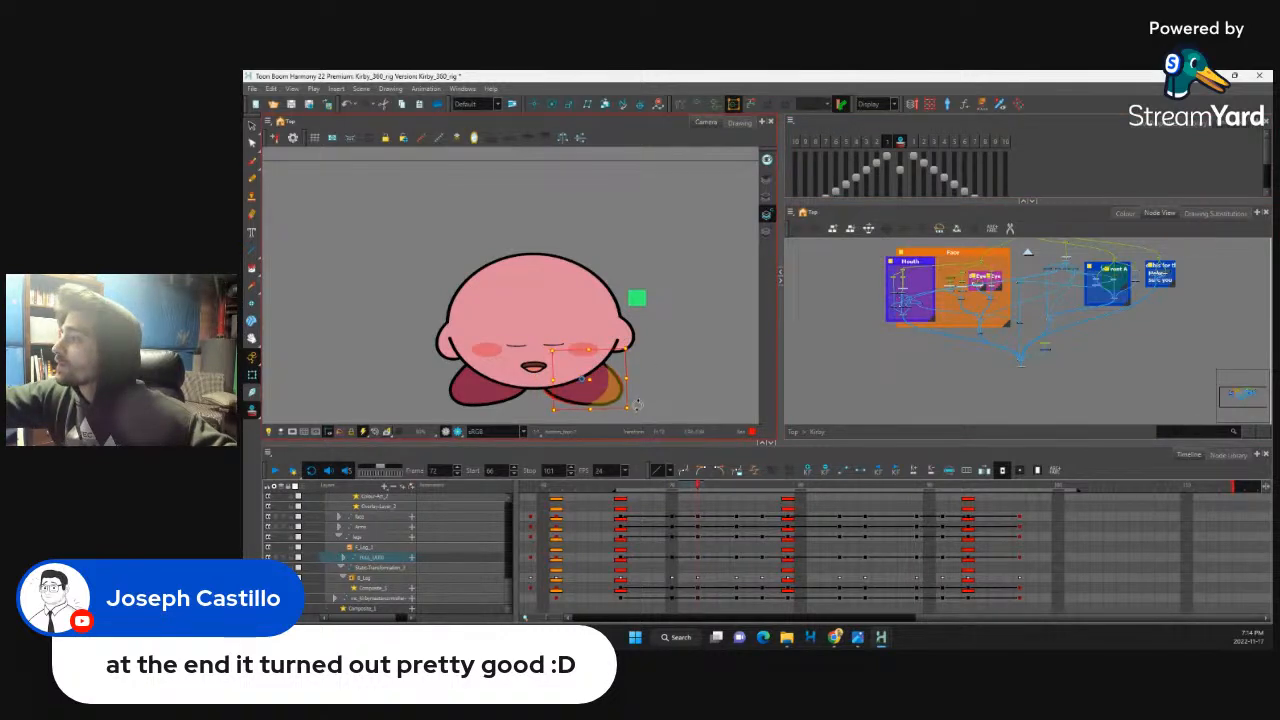
{"action": "left_click_drag", "start_coordinate": [641, 357], "coordinate": [640, 357]}
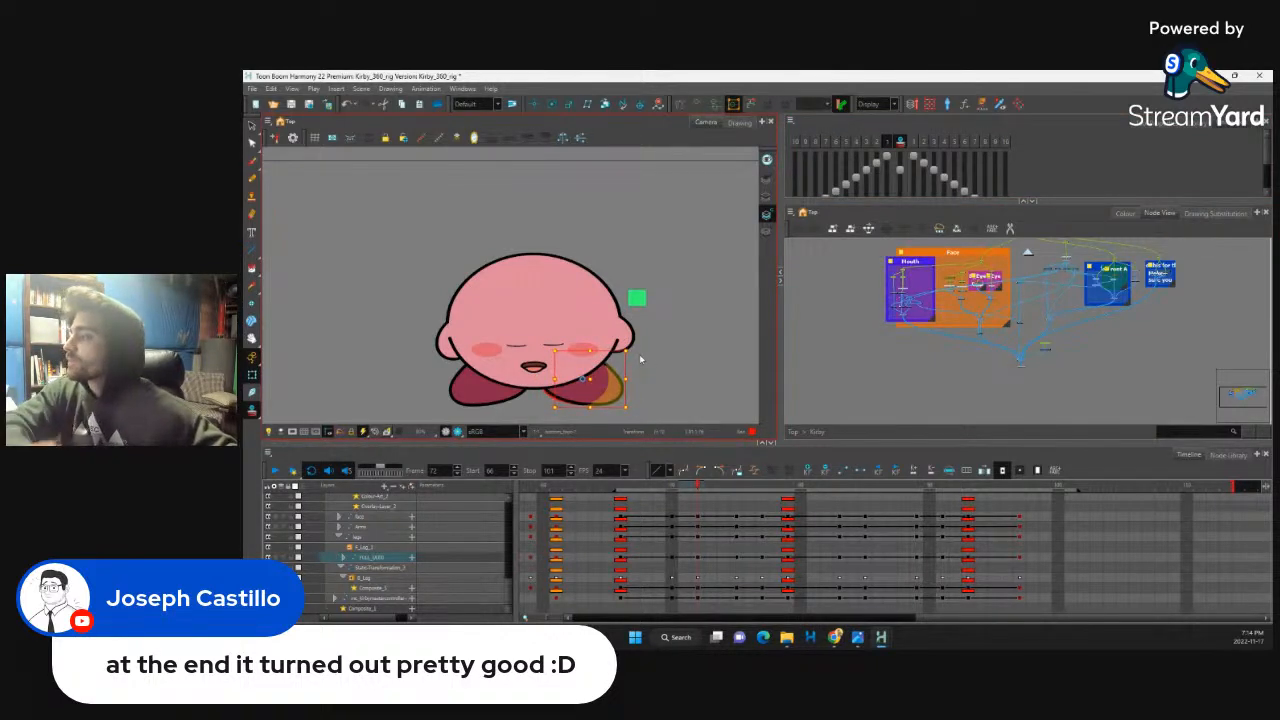
Step: Compare the viewer-right foot's poses from frame 70 through the airborne frames around 87
{"action": "left_click", "coordinate": [675, 558]}
{"action": "left_click_drag", "start_coordinate": [678, 485], "coordinate": [869, 493]}
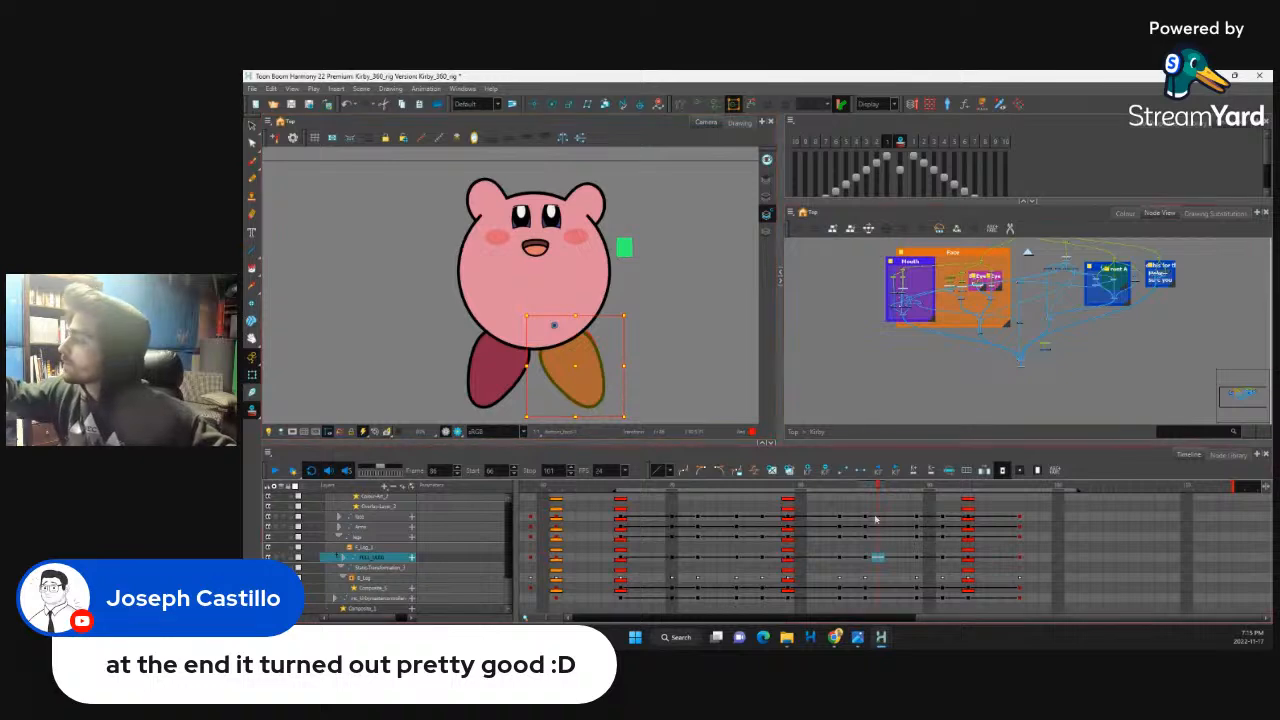
{"action": "left_click", "coordinate": [866, 560]}
{"action": "left_click", "coordinate": [840, 560]}
{"action": "left_click", "coordinate": [866, 560]}
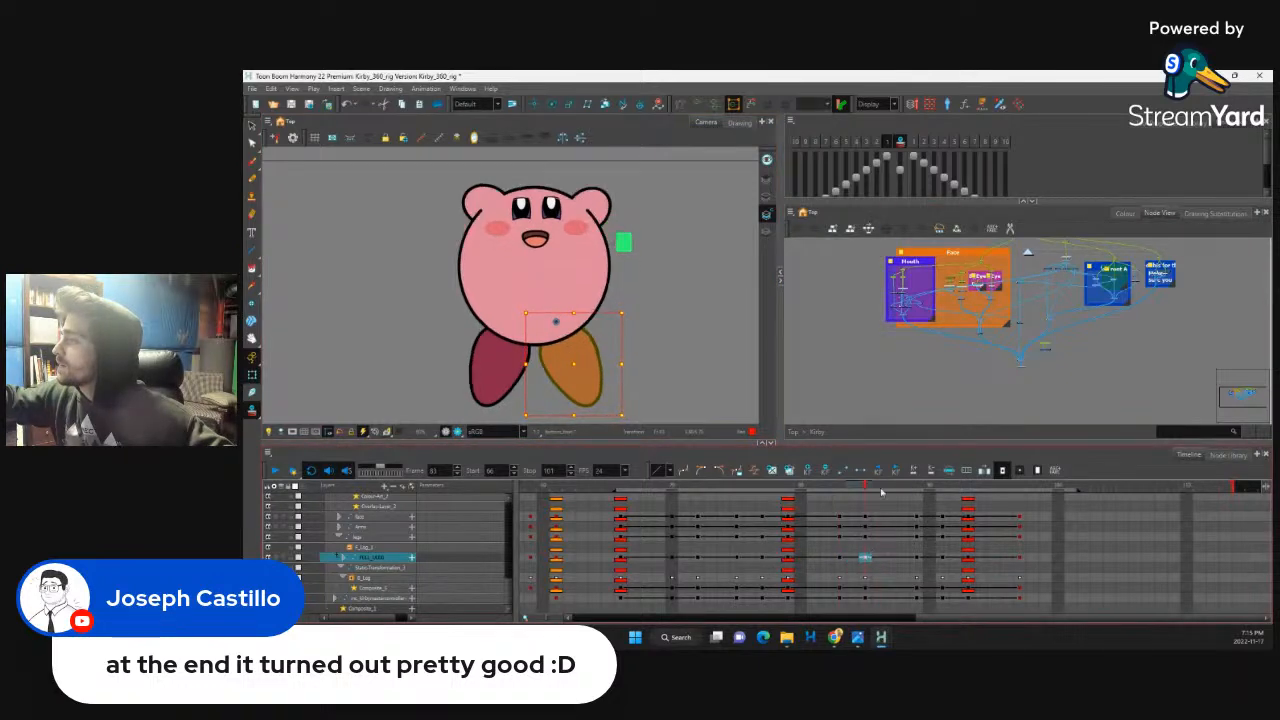
{"action": "left_click_drag", "start_coordinate": [888, 562], "coordinate": [914, 558]}
{"action": "left_click", "coordinate": [868, 560]}
{"action": "left_click", "coordinate": [891, 559]}
Step: Try rotating the viewer-right foot inward at frame 87 and undo the rotation
{"action": "left_click", "coordinate": [598, 393]}
{"action": "key", "text": "b"}
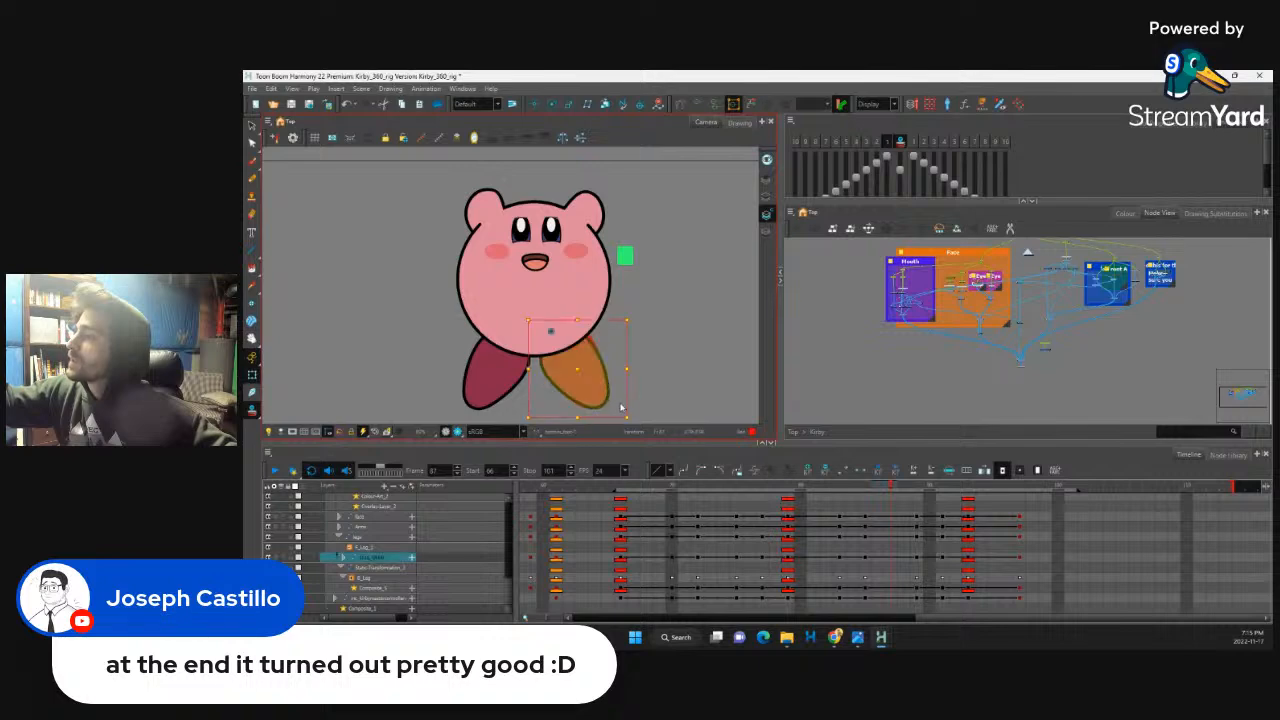
{"action": "left_click_drag", "start_coordinate": [635, 421], "coordinate": [622, 429]}
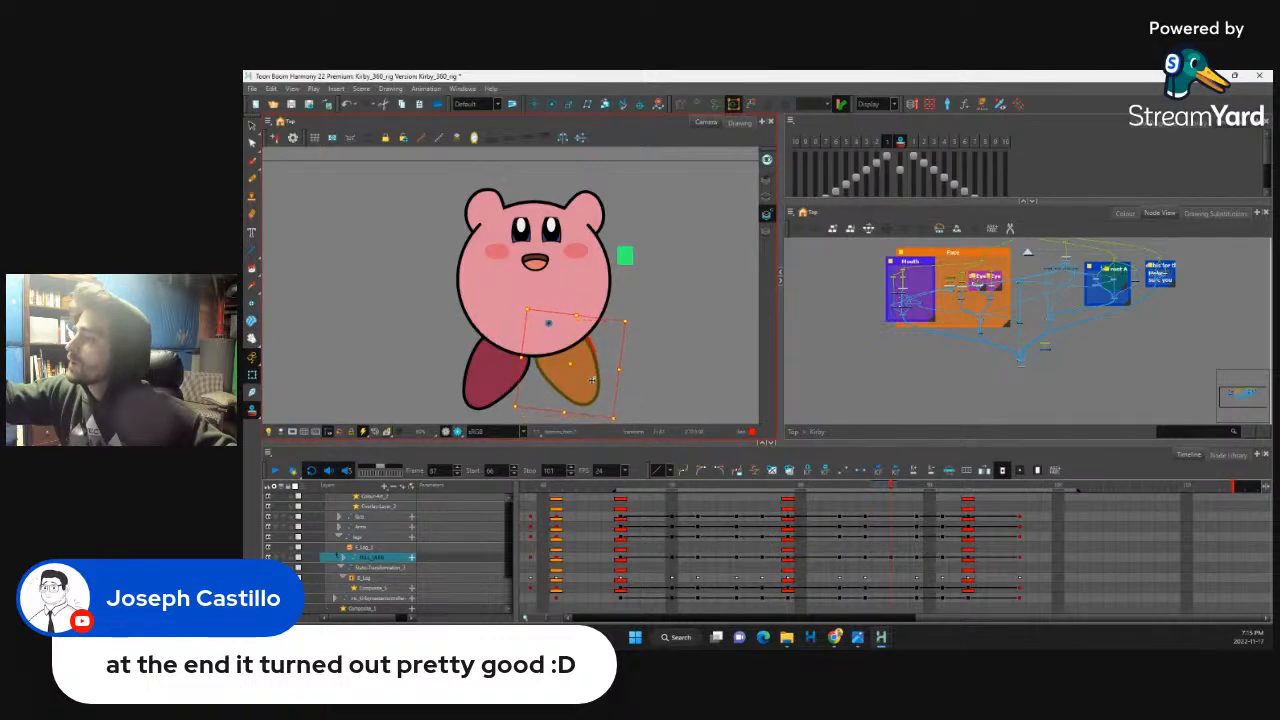
{"action": "key", "text": "ctrl+z"}
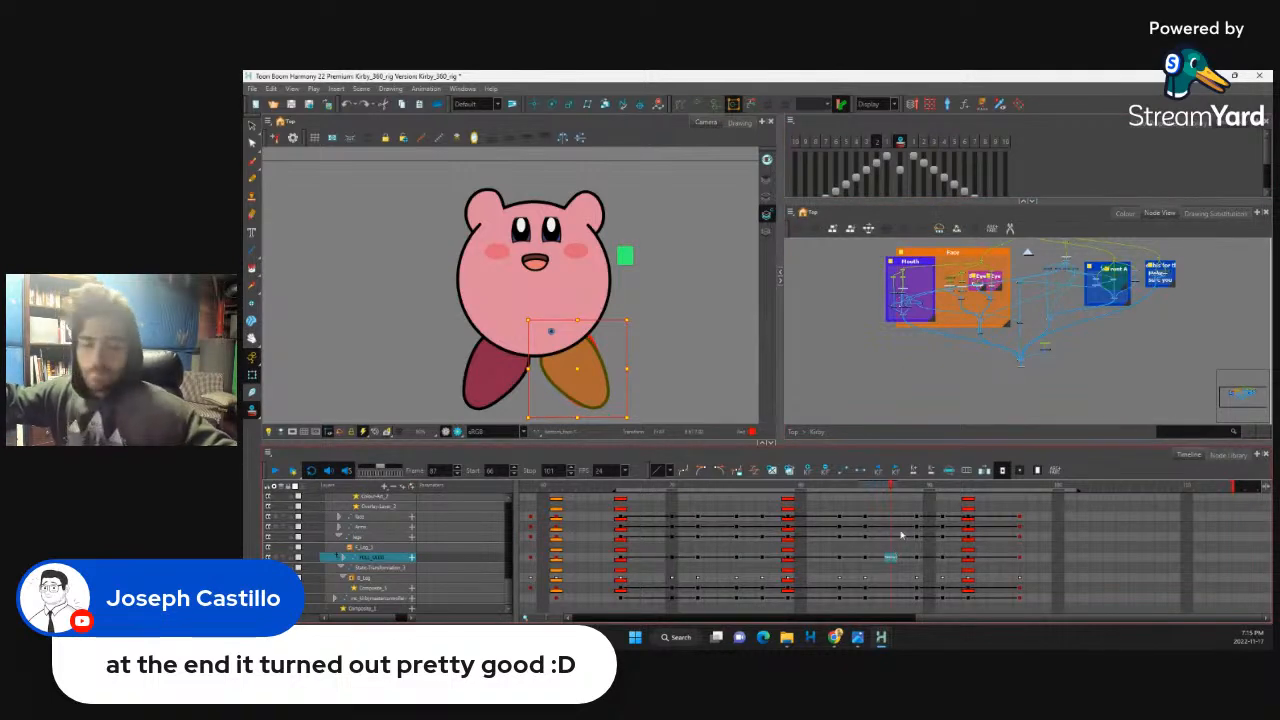
{"action": "left_click", "coordinate": [631, 401]}
{"action": "key", "text": "ctrl+z"}
Step: Rotate the viewer-right foot slightly inward at frame 87, check the preceding frames, and replay the jump
{"action": "left_click_drag", "start_coordinate": [632, 411], "coordinate": [597, 376]}
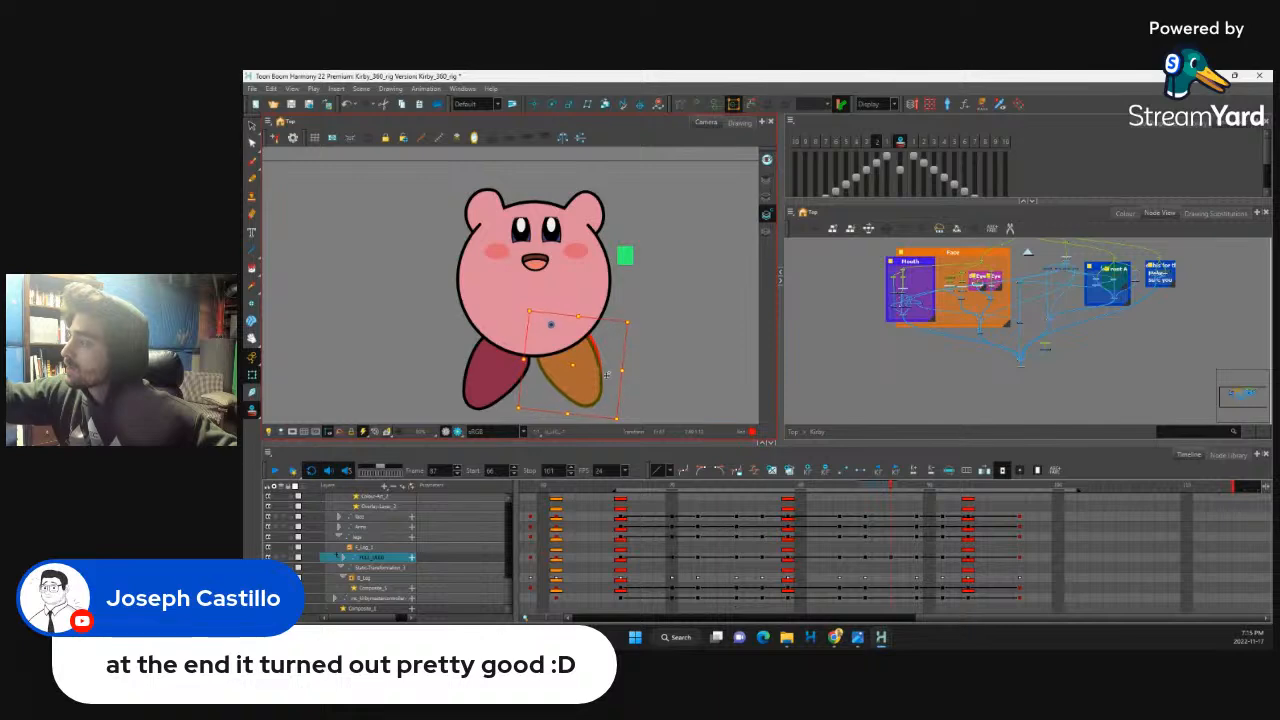
{"action": "left_click", "coordinate": [866, 557]}
{"action": "left_click_drag", "start_coordinate": [868, 490], "coordinate": [803, 500]}
{"action": "left_click", "coordinate": [275, 470]}
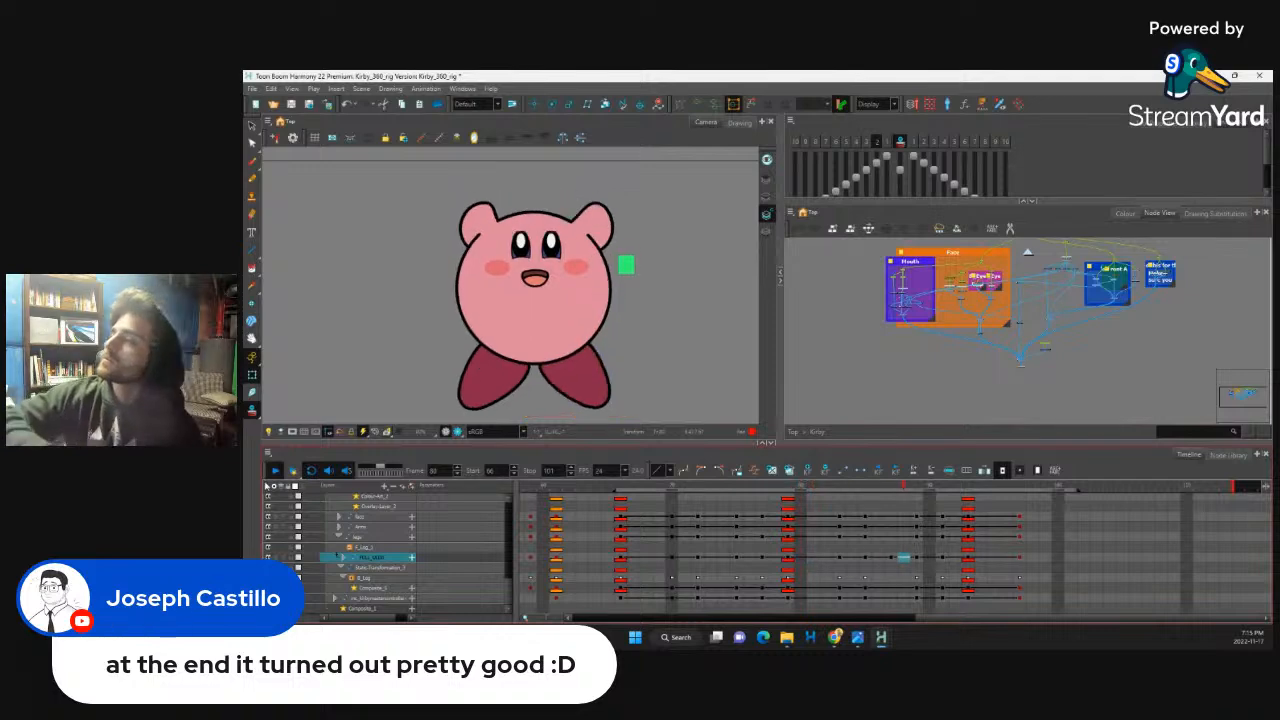
Step: Compare both feet's poses across the descent and landing from frame 87 to the settle, and replay the jump
{"action": "left_click", "coordinate": [892, 557]}
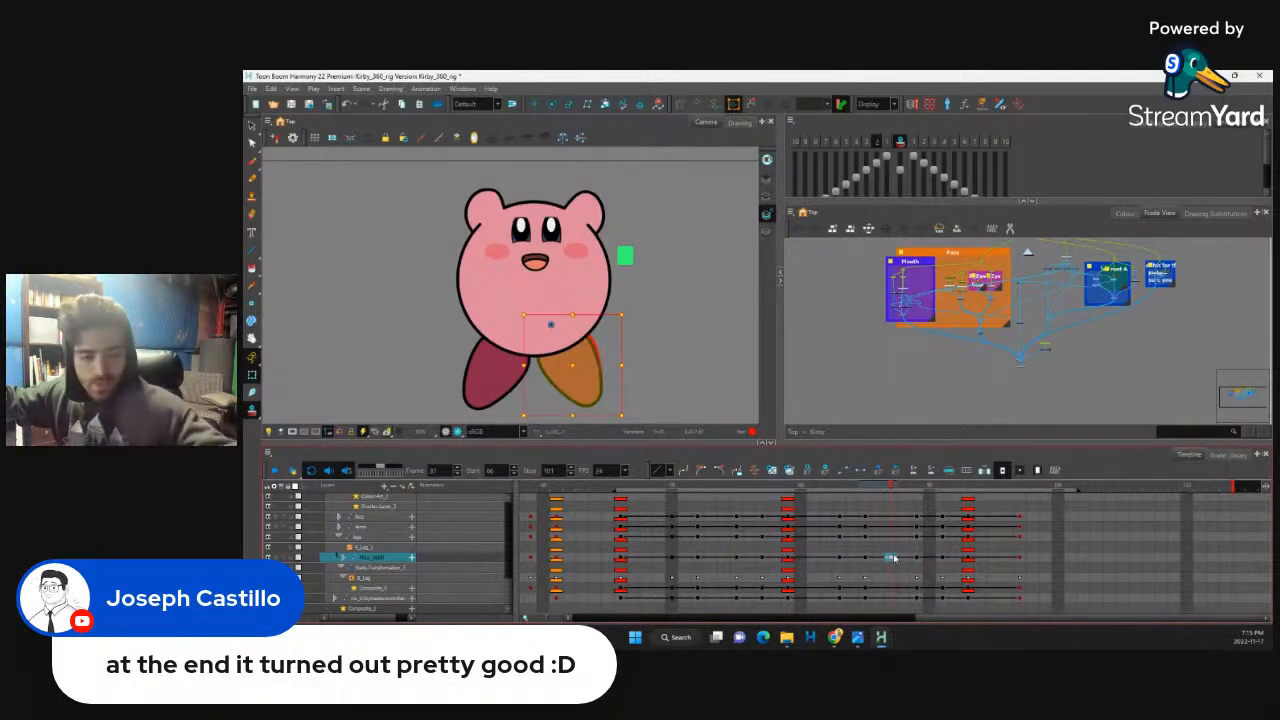
{"action": "left_click_drag", "start_coordinate": [891, 489], "coordinate": [941, 521]}
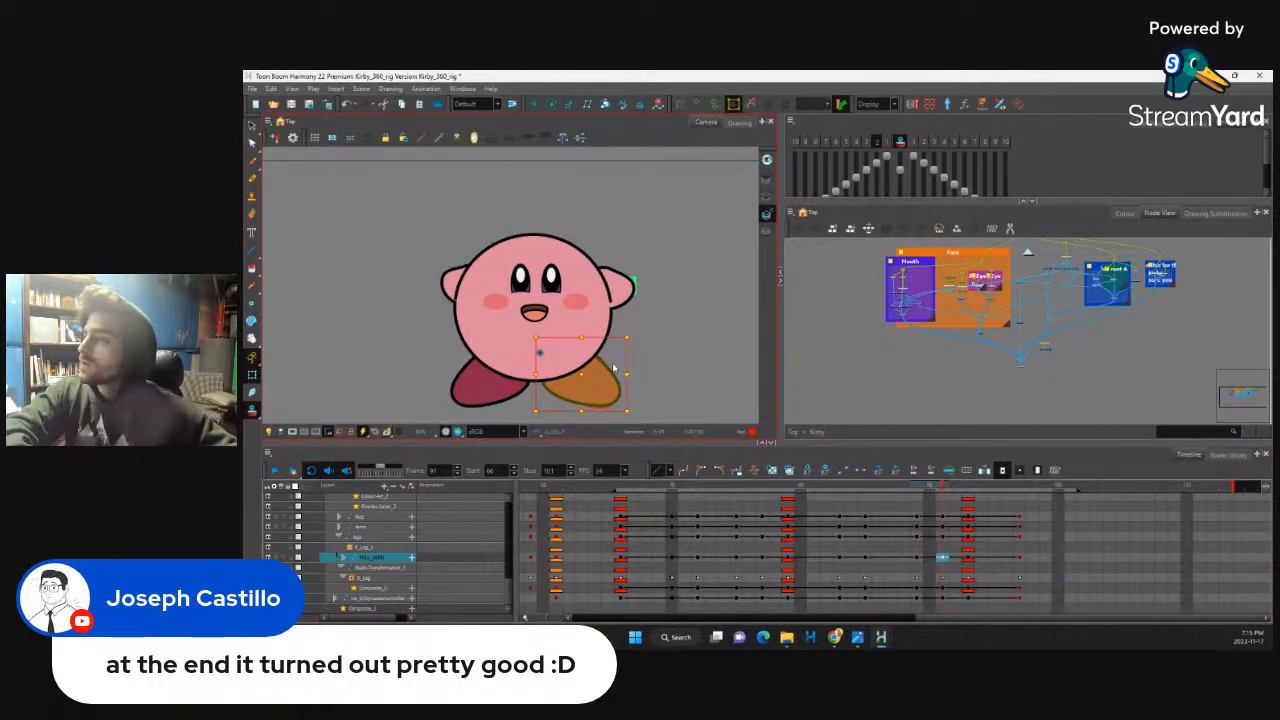
{"action": "left_click", "coordinate": [485, 385]}
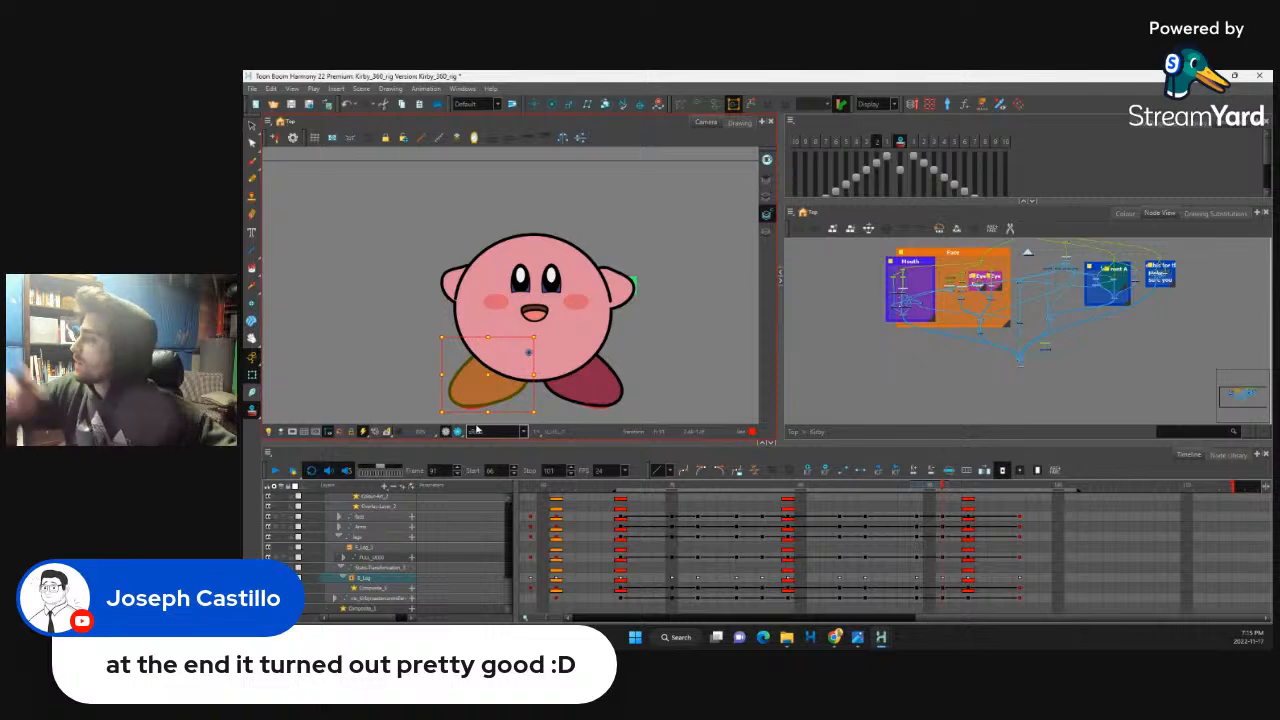
{"action": "left_click_drag", "start_coordinate": [942, 491], "coordinate": [957, 543]}
{"action": "left_click", "coordinate": [968, 558]}
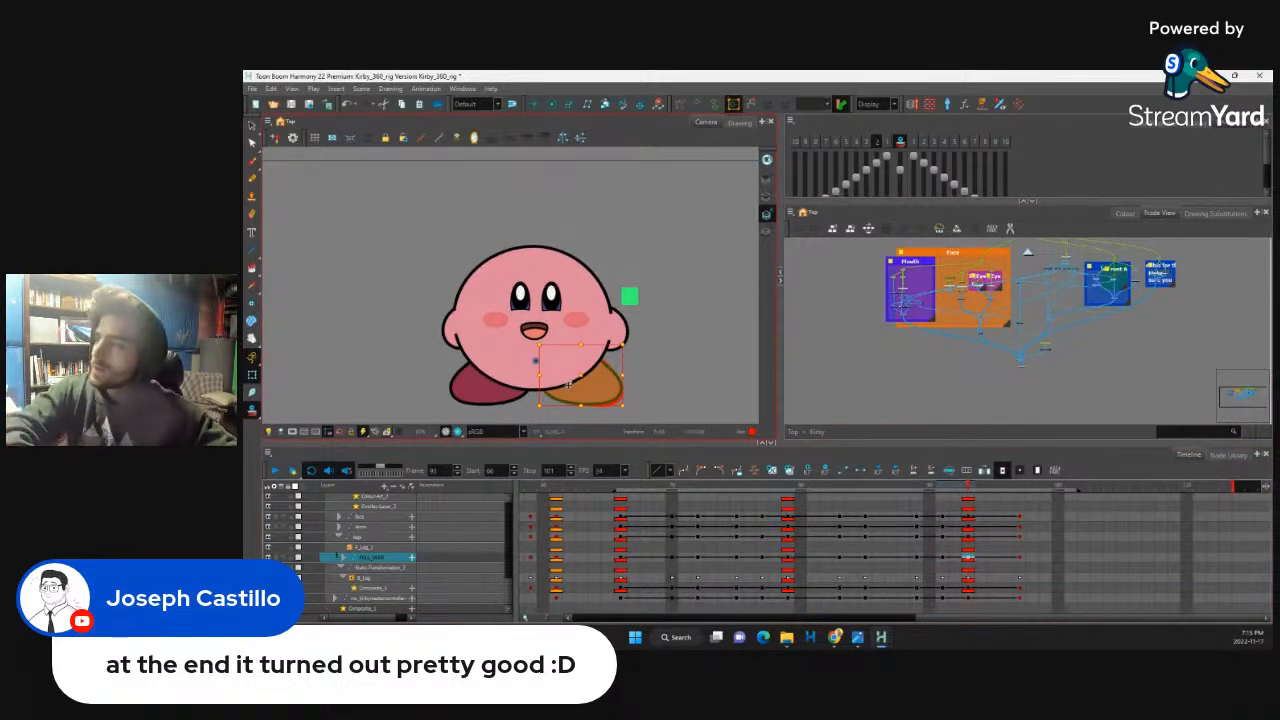
{"action": "left_click", "coordinate": [477, 401]}
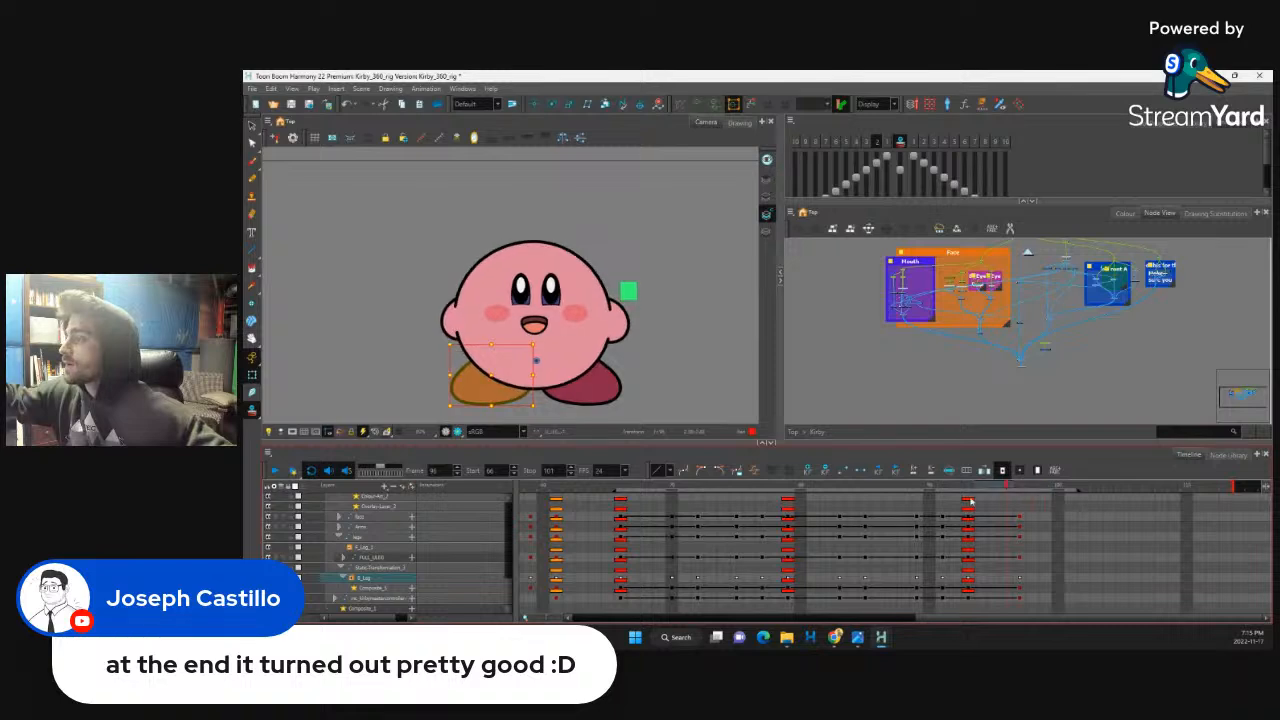
{"action": "left_click_drag", "start_coordinate": [962, 519], "coordinate": [840, 498]}
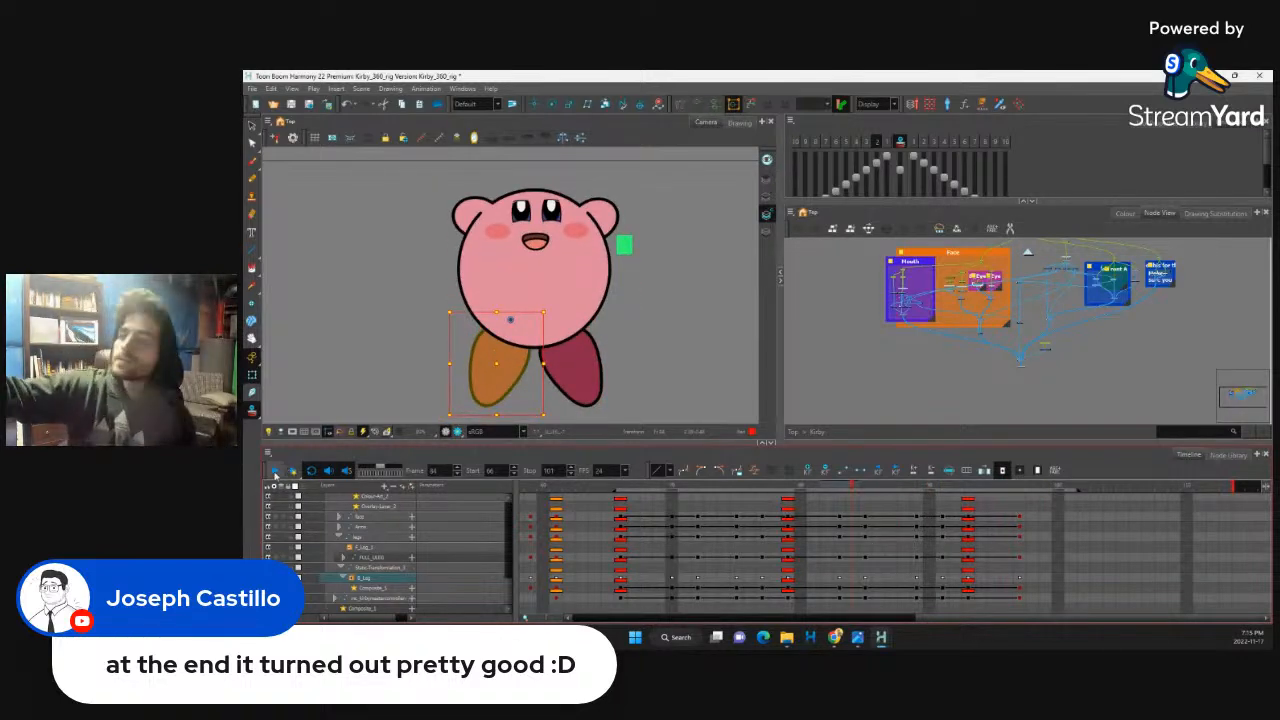
{"action": "left_click", "coordinate": [275, 473]}
{"action": "left_click", "coordinate": [276, 478]}
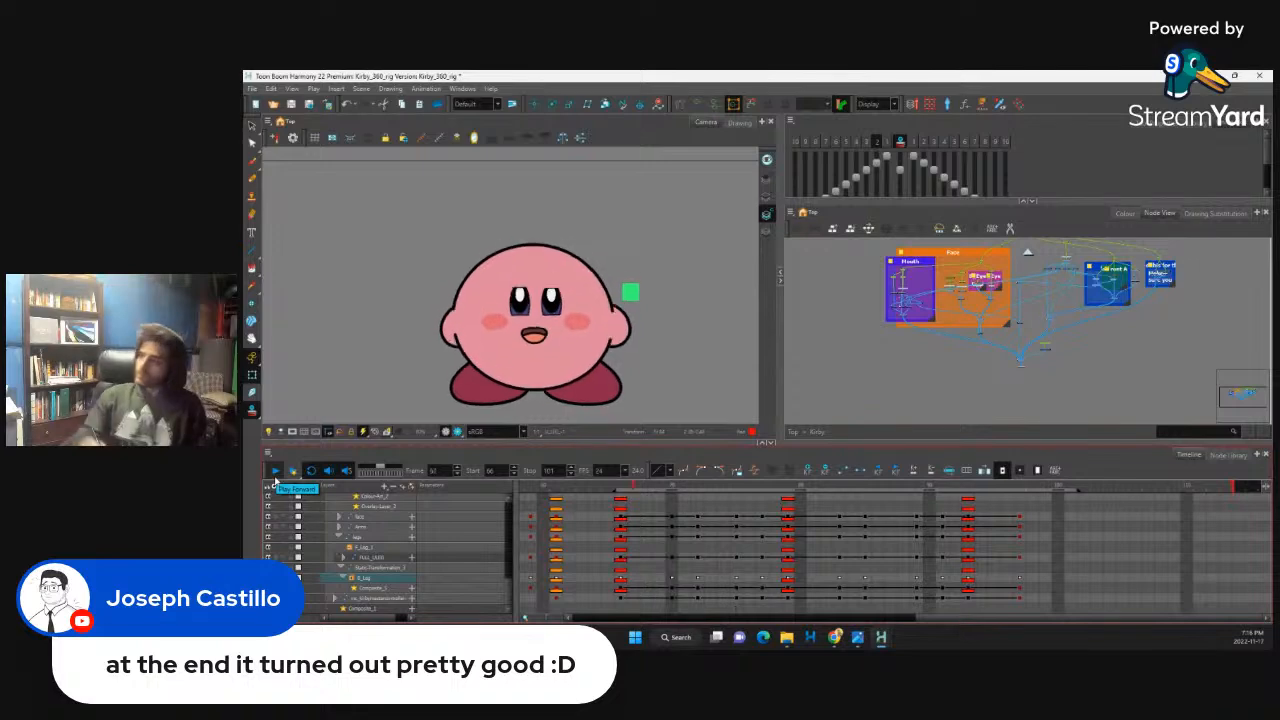
Step: Select the whole Kirby rig at frame 66 and reveal the Kirby group's layers together with the master shadow in the timeline
{"action": "left_click", "coordinate": [622, 515]}
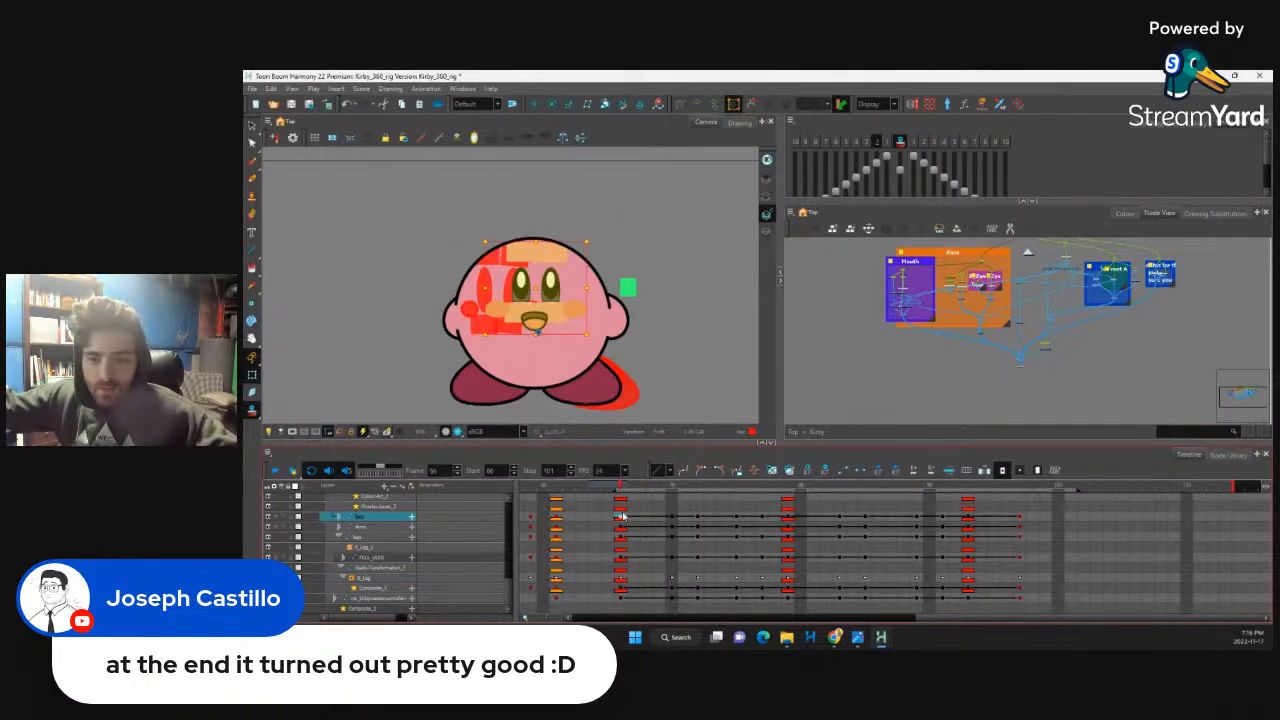
{"action": "key", "text": "b"}
{"action": "key", "text": "b"}
{"action": "key", "text": "b"}
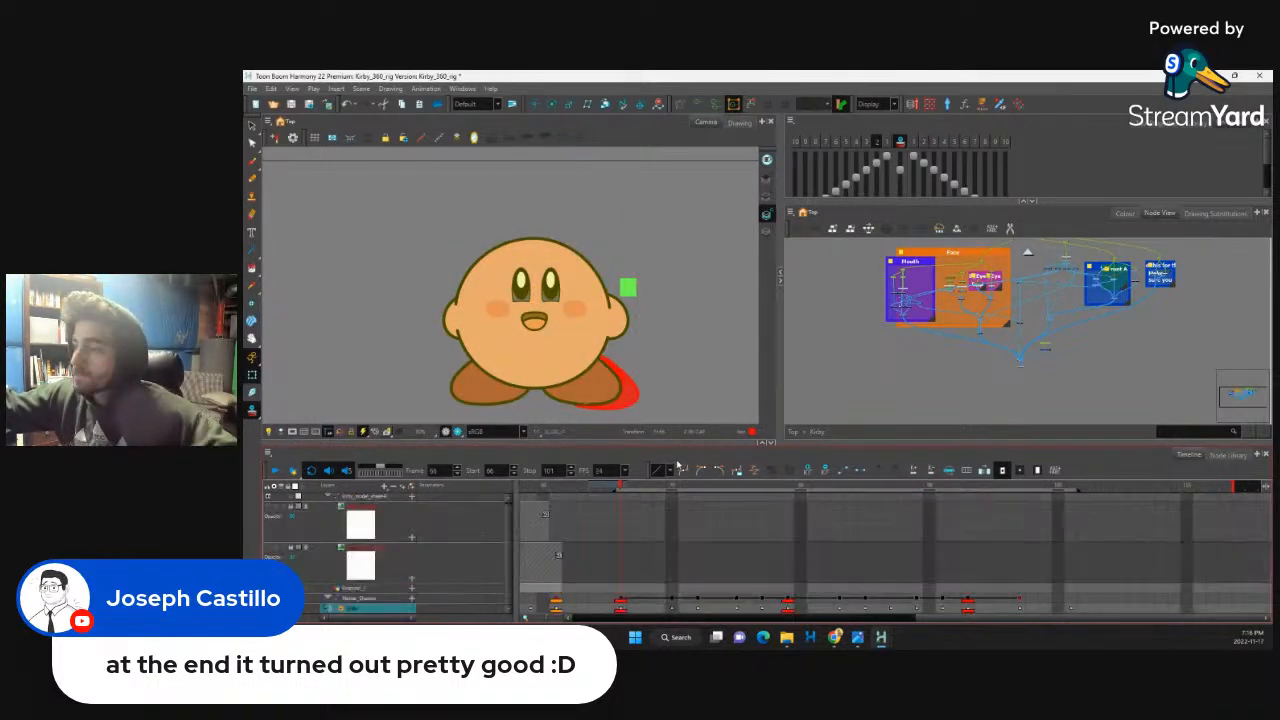
{"action": "left_click", "coordinate": [332, 609]}
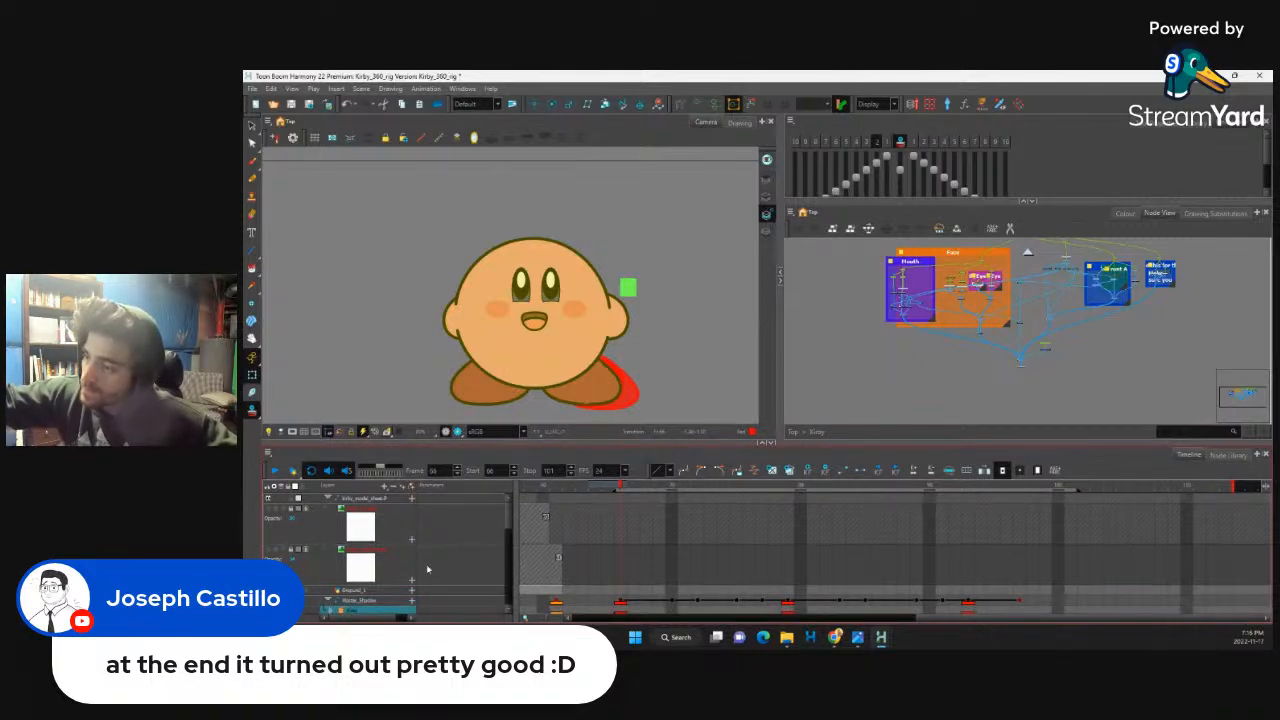
{"action": "left_click_drag", "start_coordinate": [509, 529], "coordinate": [509, 540]}
{"action": "left_click", "coordinate": [335, 580]}
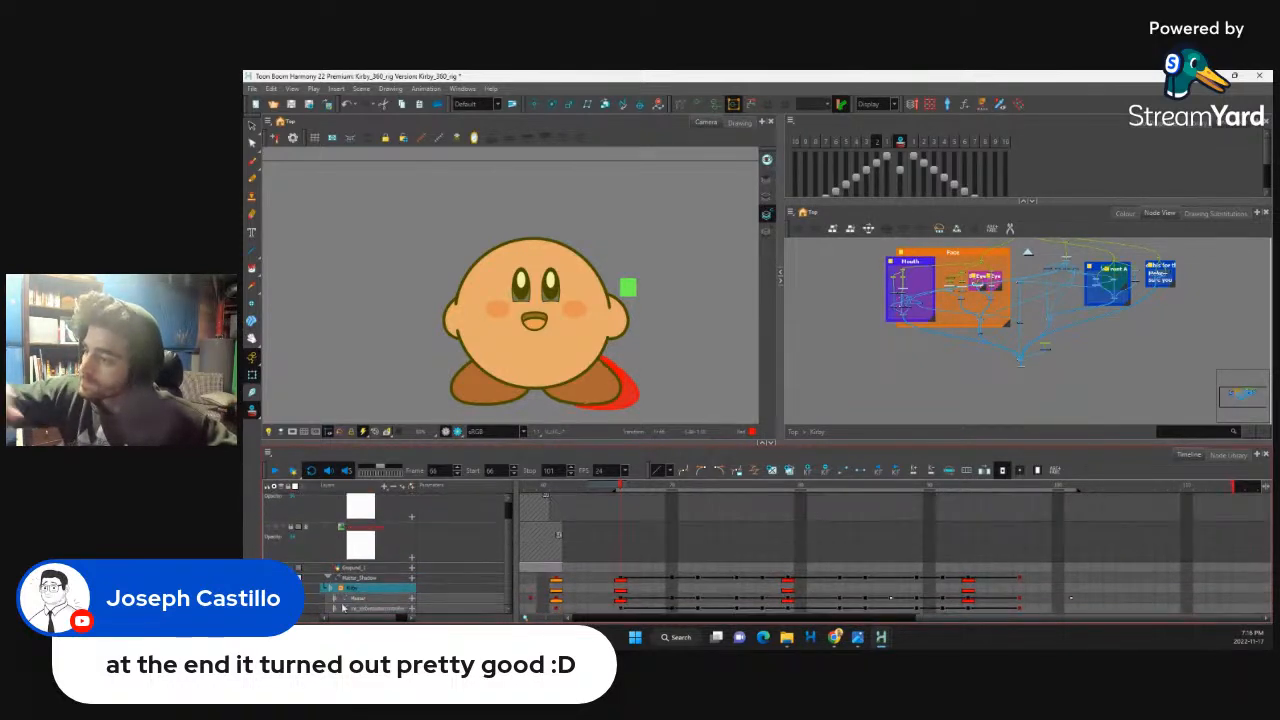
Step: Create keyframes every 2 frames on the shadow and Kirby layers from frame 66 to 101, keeping existing keyframes and forcing one at the end
{"action": "left_click_drag", "start_coordinate": [620, 580], "coordinate": [1024, 606]}
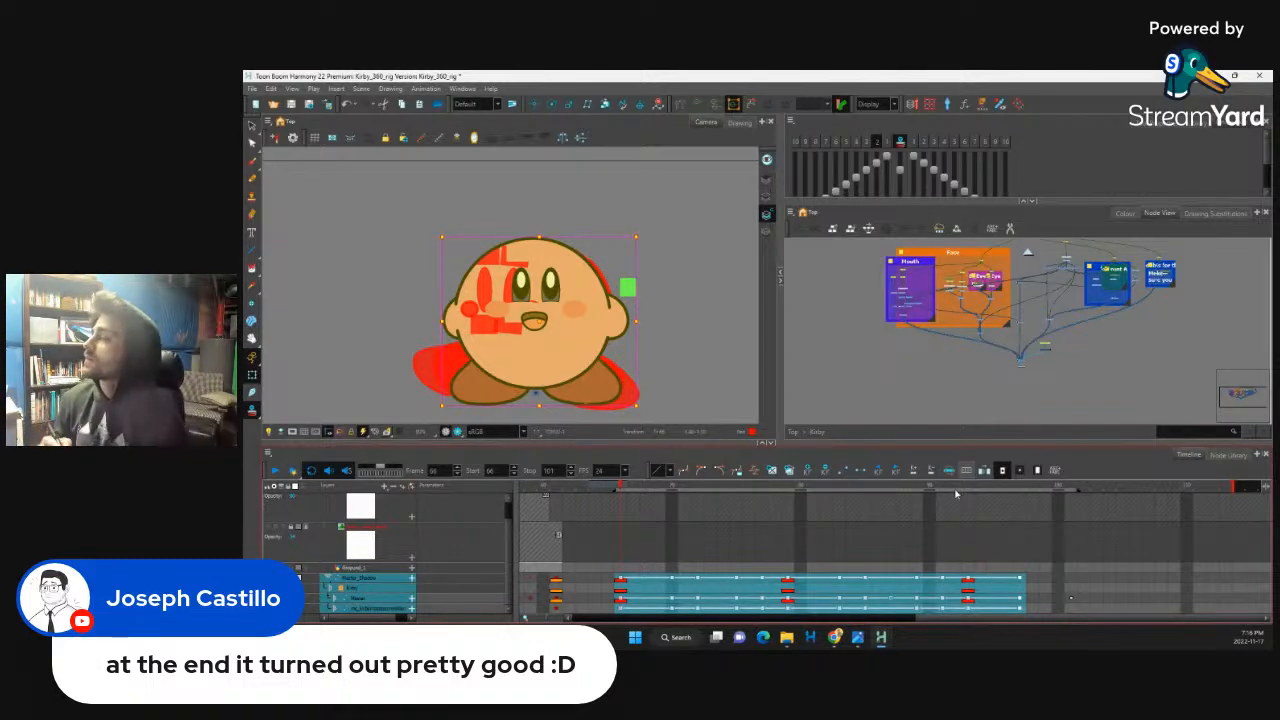
{"action": "left_click", "coordinate": [812, 391]}
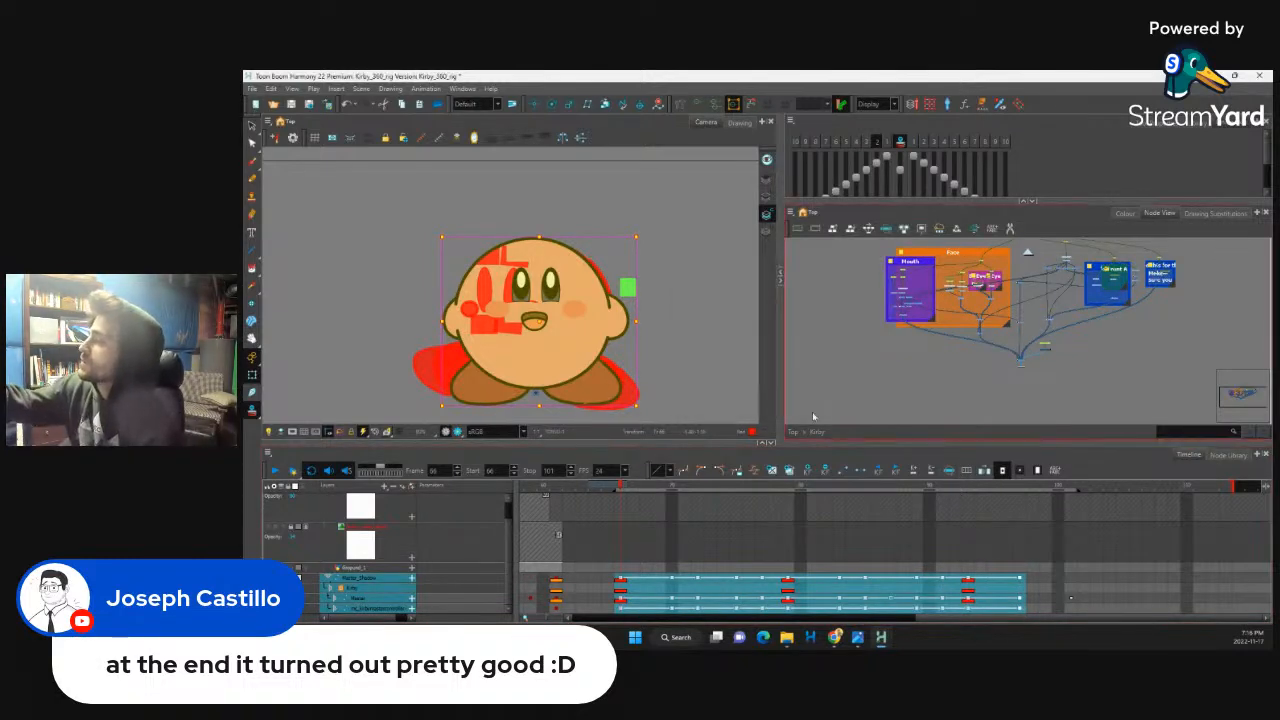
{"action": "left_click", "coordinate": [611, 580]}
{"action": "left_click_drag", "start_coordinate": [620, 580], "coordinate": [1078, 612]}
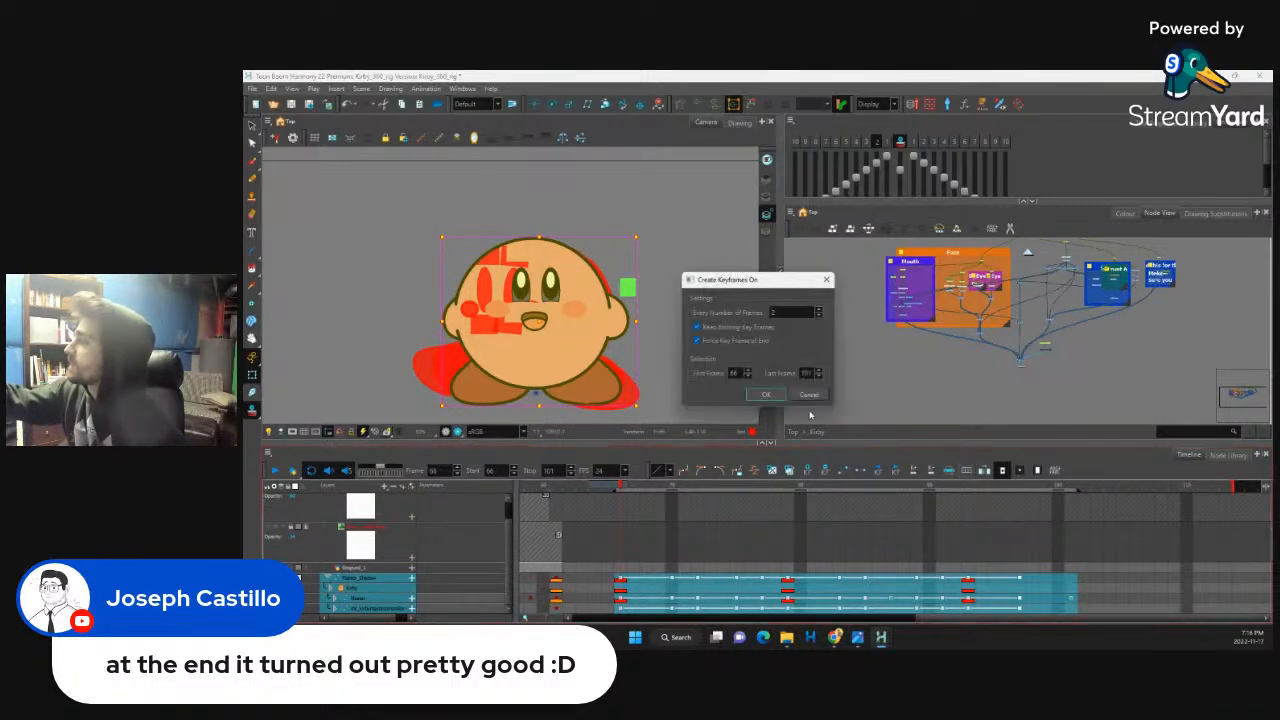
{"action": "left_click", "coordinate": [768, 394]}
{"action": "left_click", "coordinate": [825, 366]}
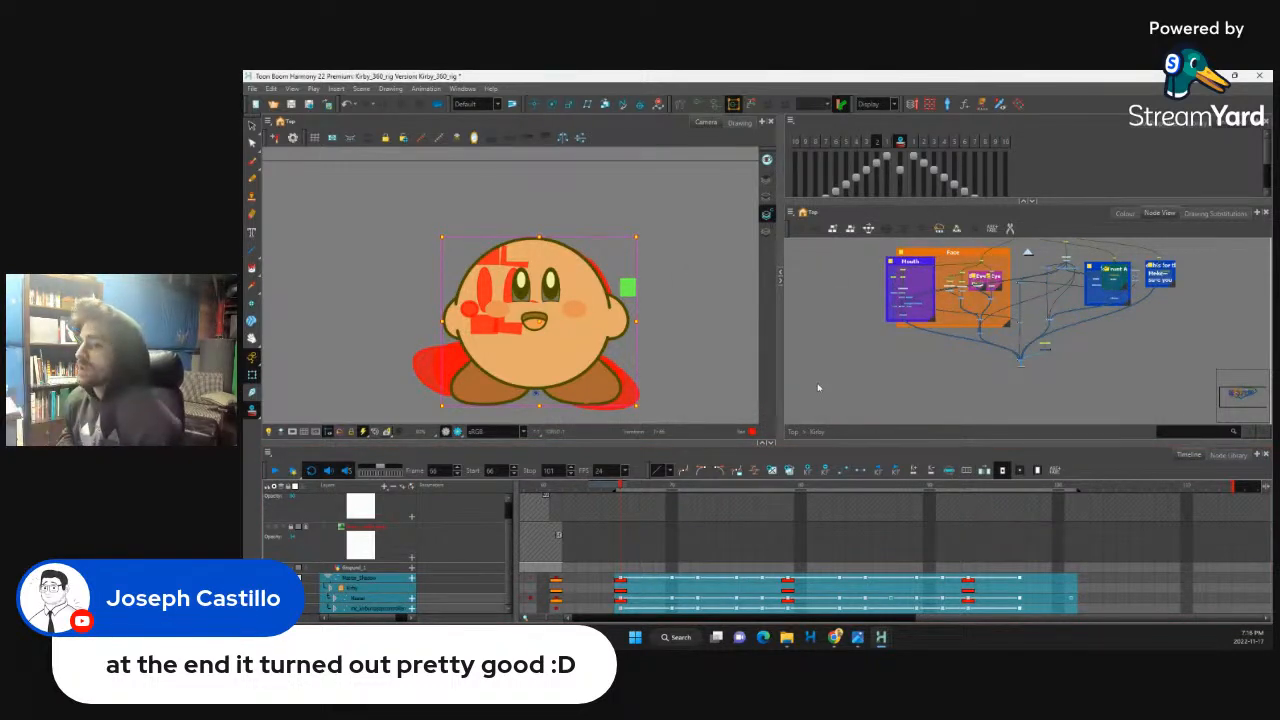